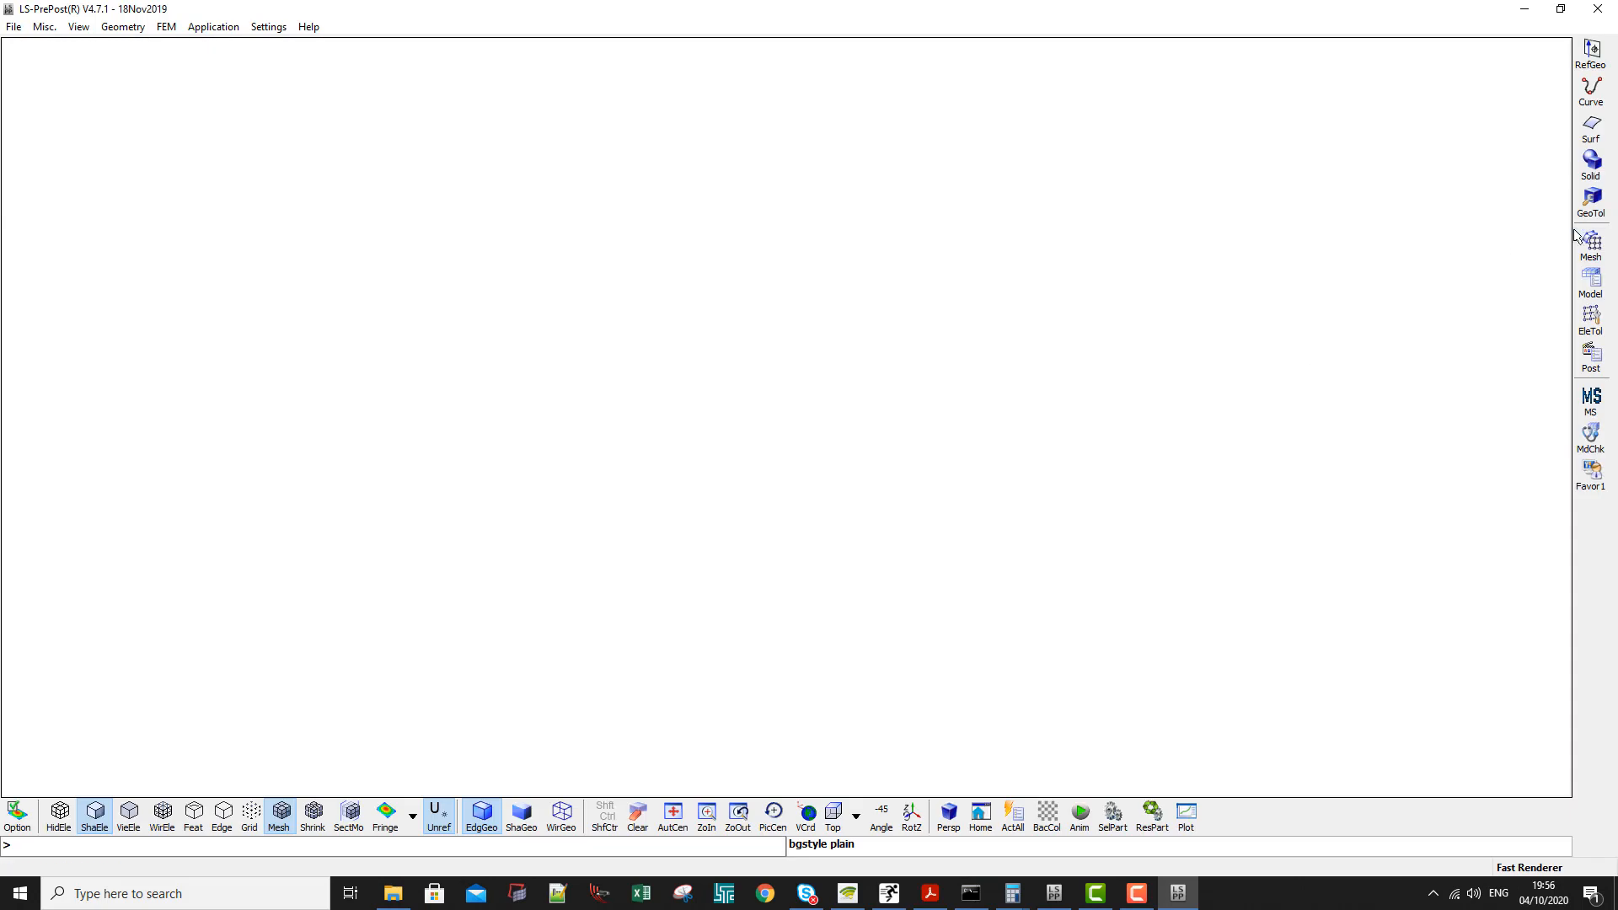
- Set up a box solid mesh region with maximum coordinates X 280, Y 280 and Z 260
left_click(1588, 248)
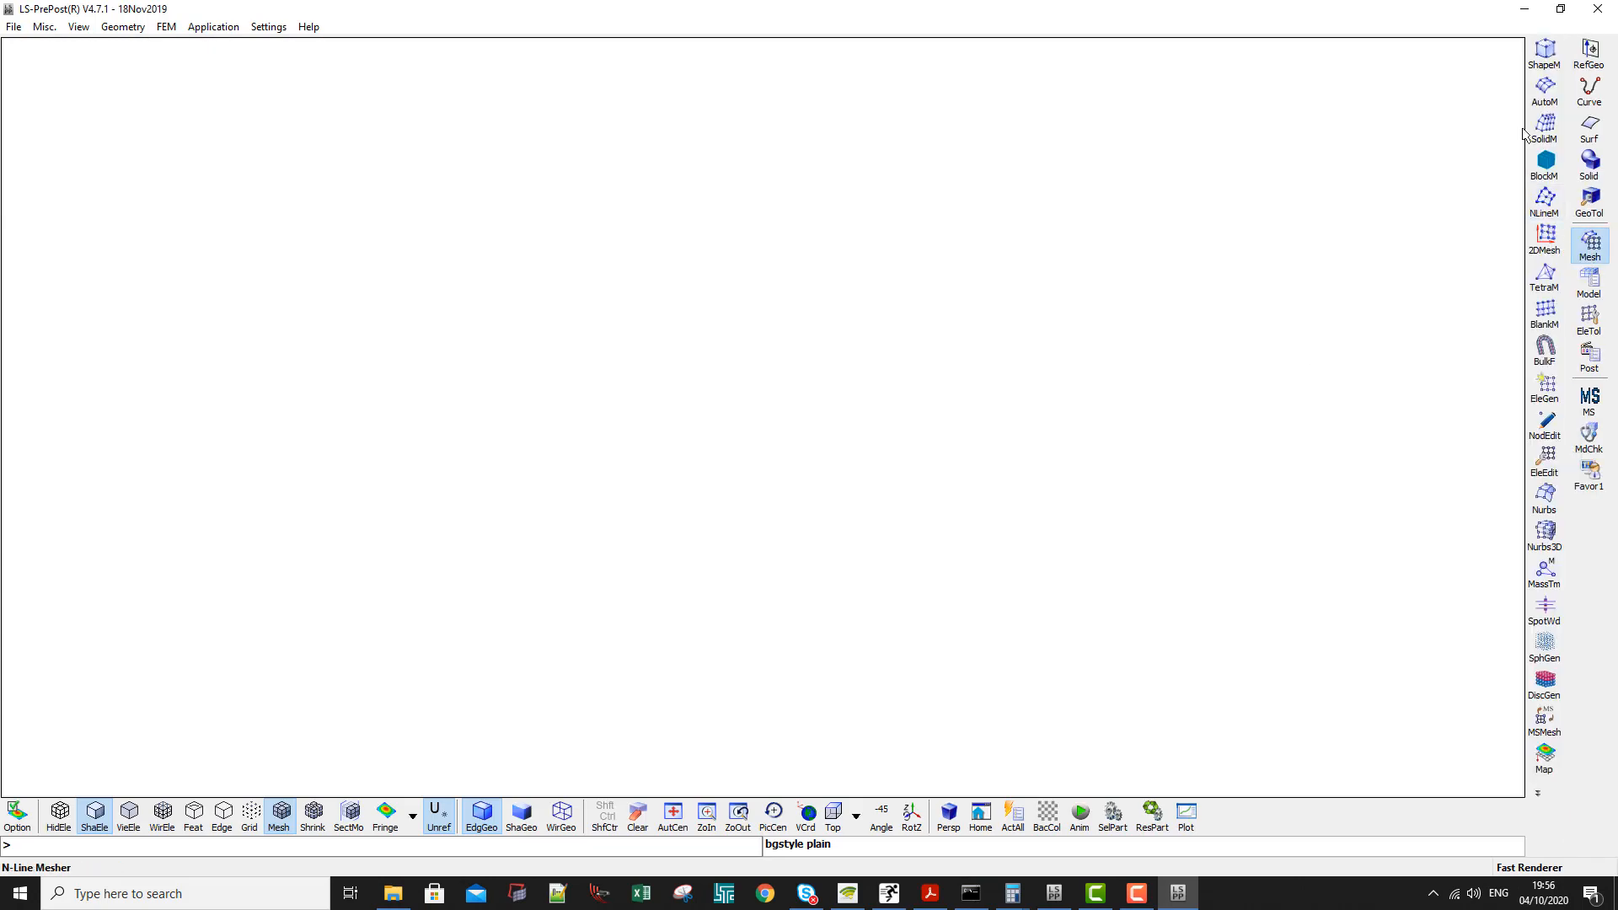
left_click(1542, 59)
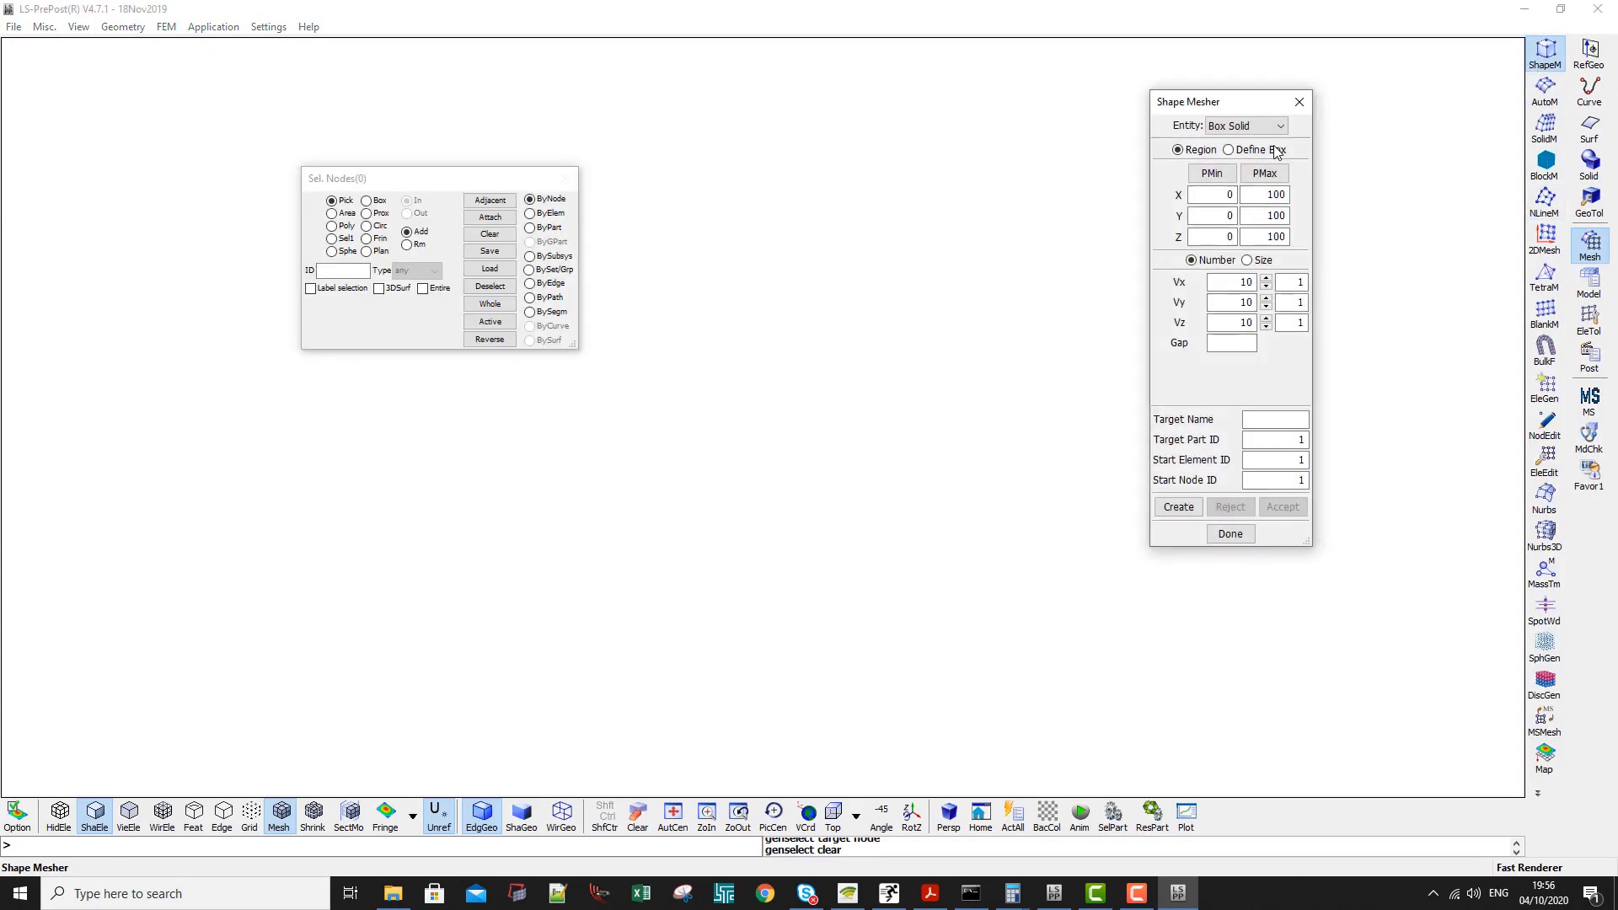
double_click(1260, 194)
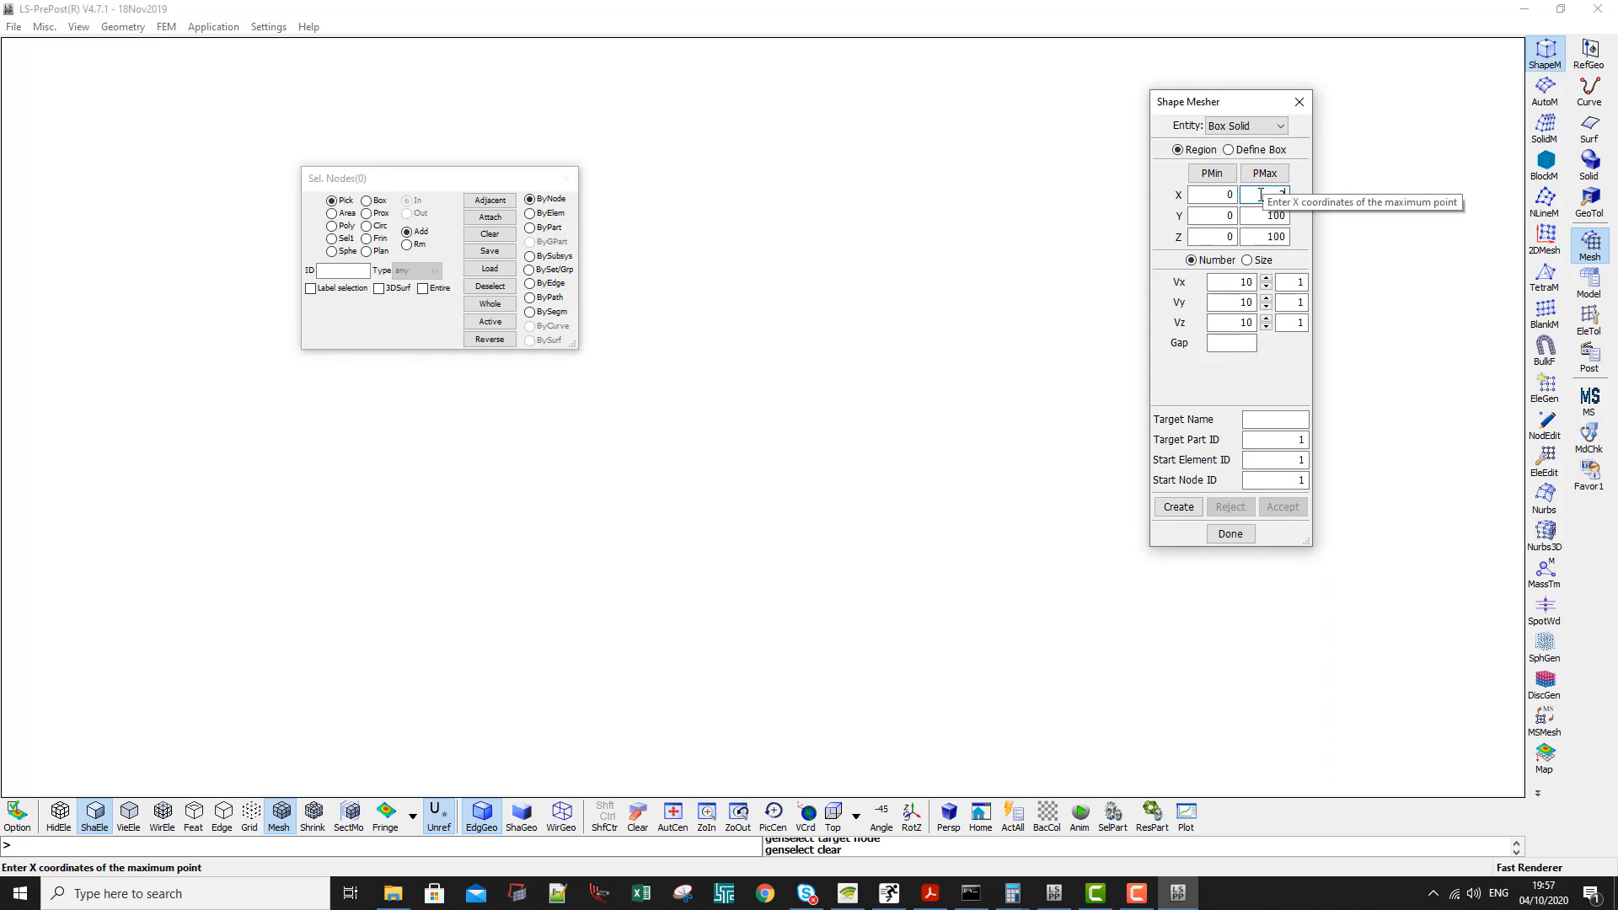
type("280")
key("Tab")
key("Tab")
type("280")
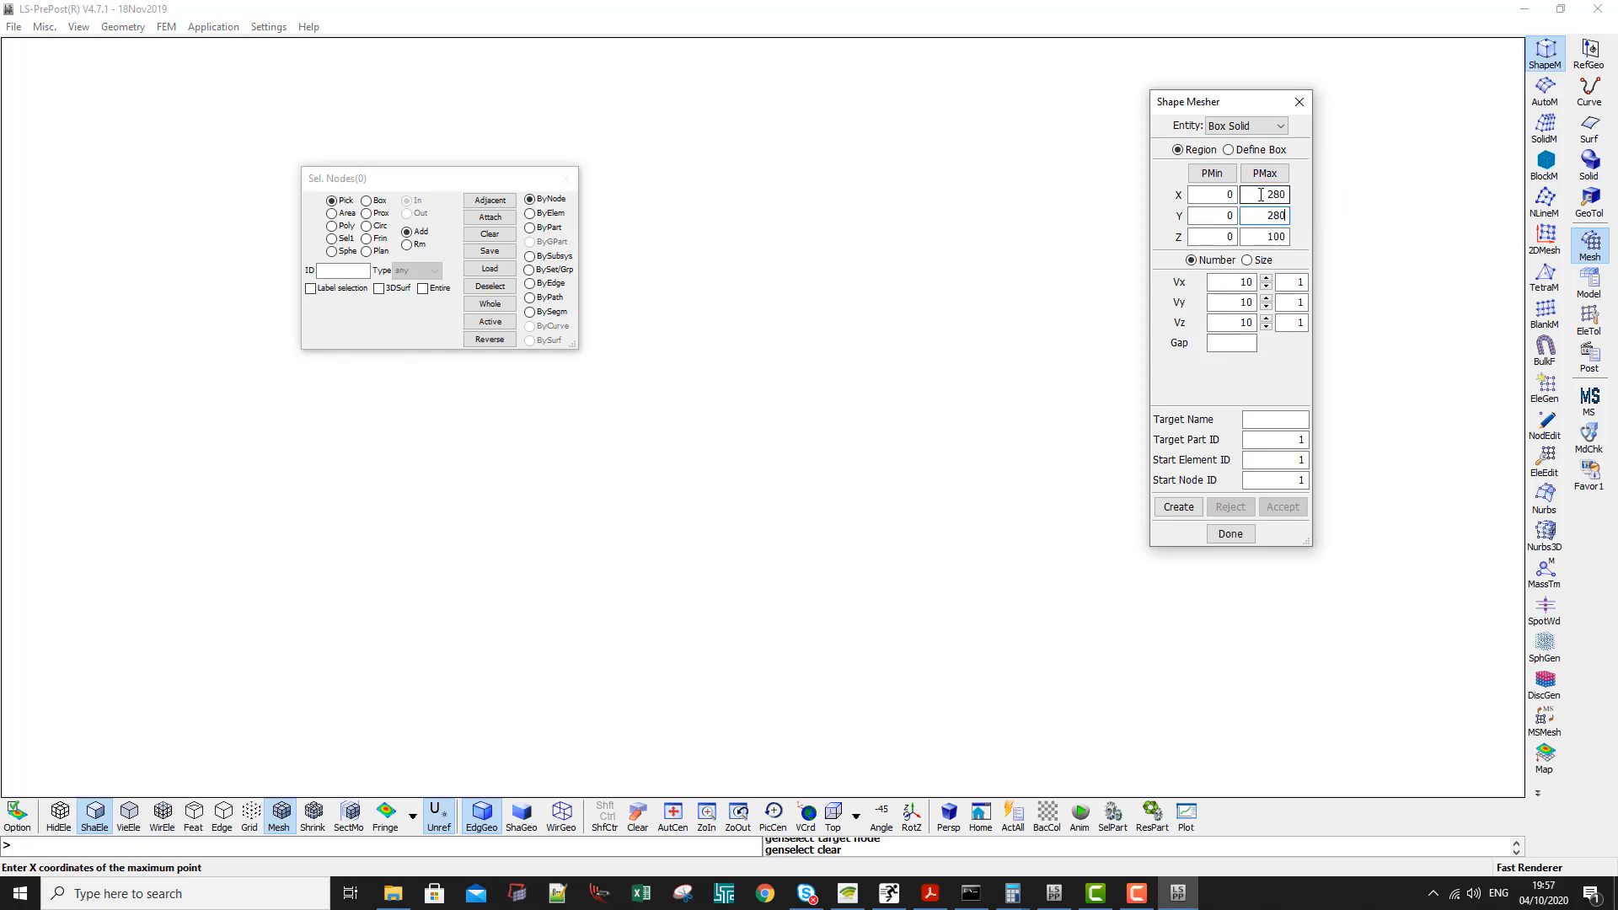
key("Tab")
key("Tab")
type("260")
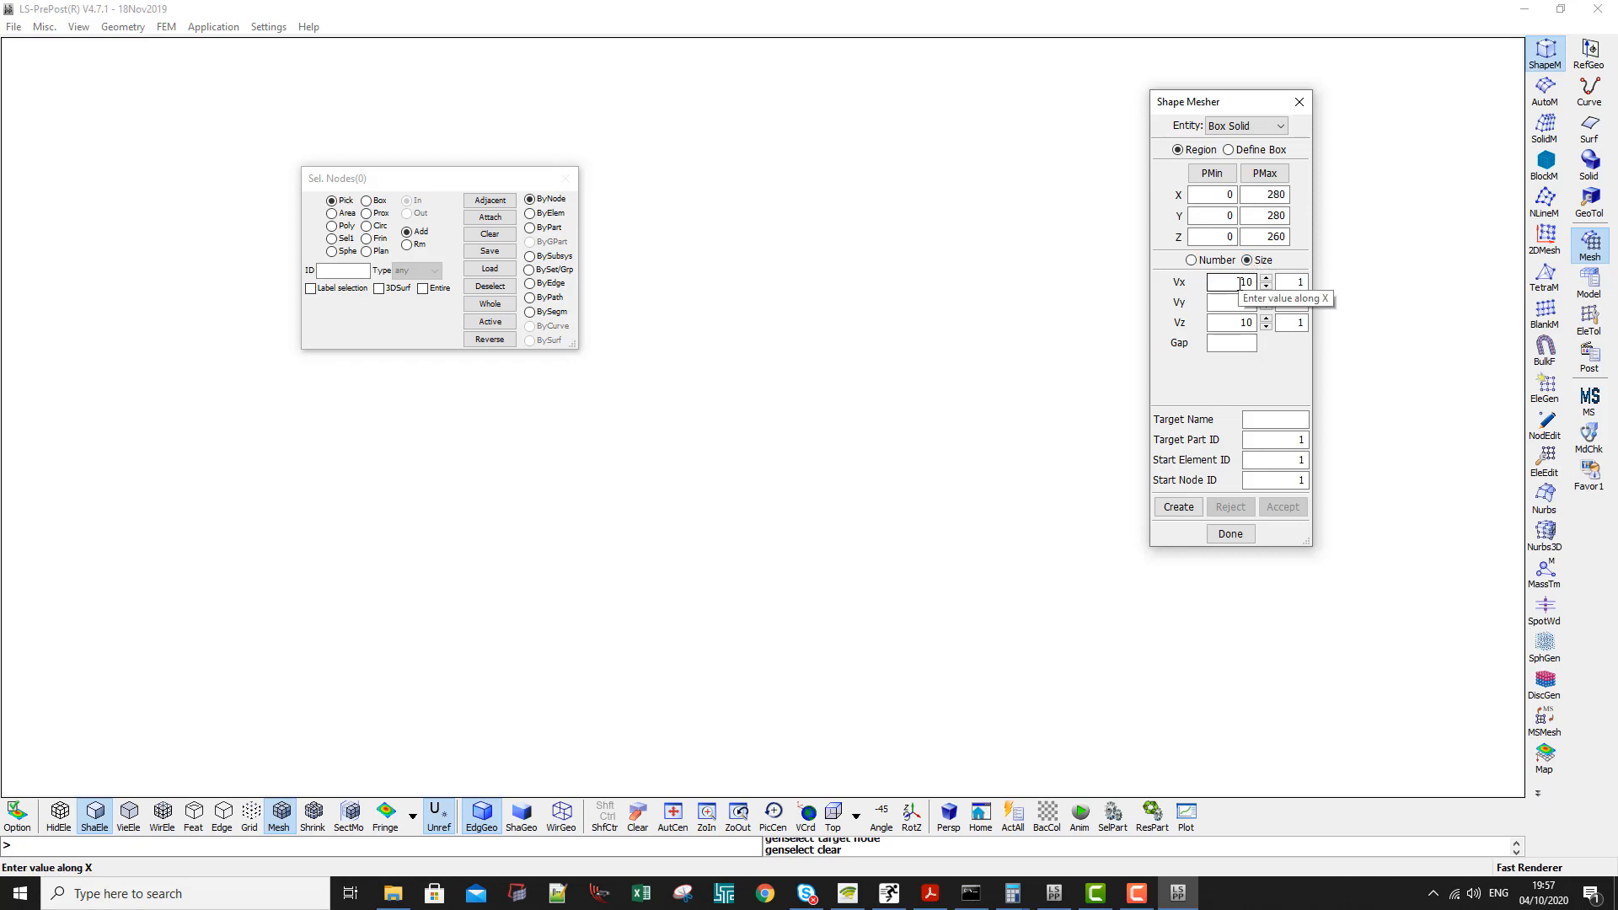
- Create the box mesh by size with an element size of 10 in X, Y and Z, and accept it
left_click(1237, 322)
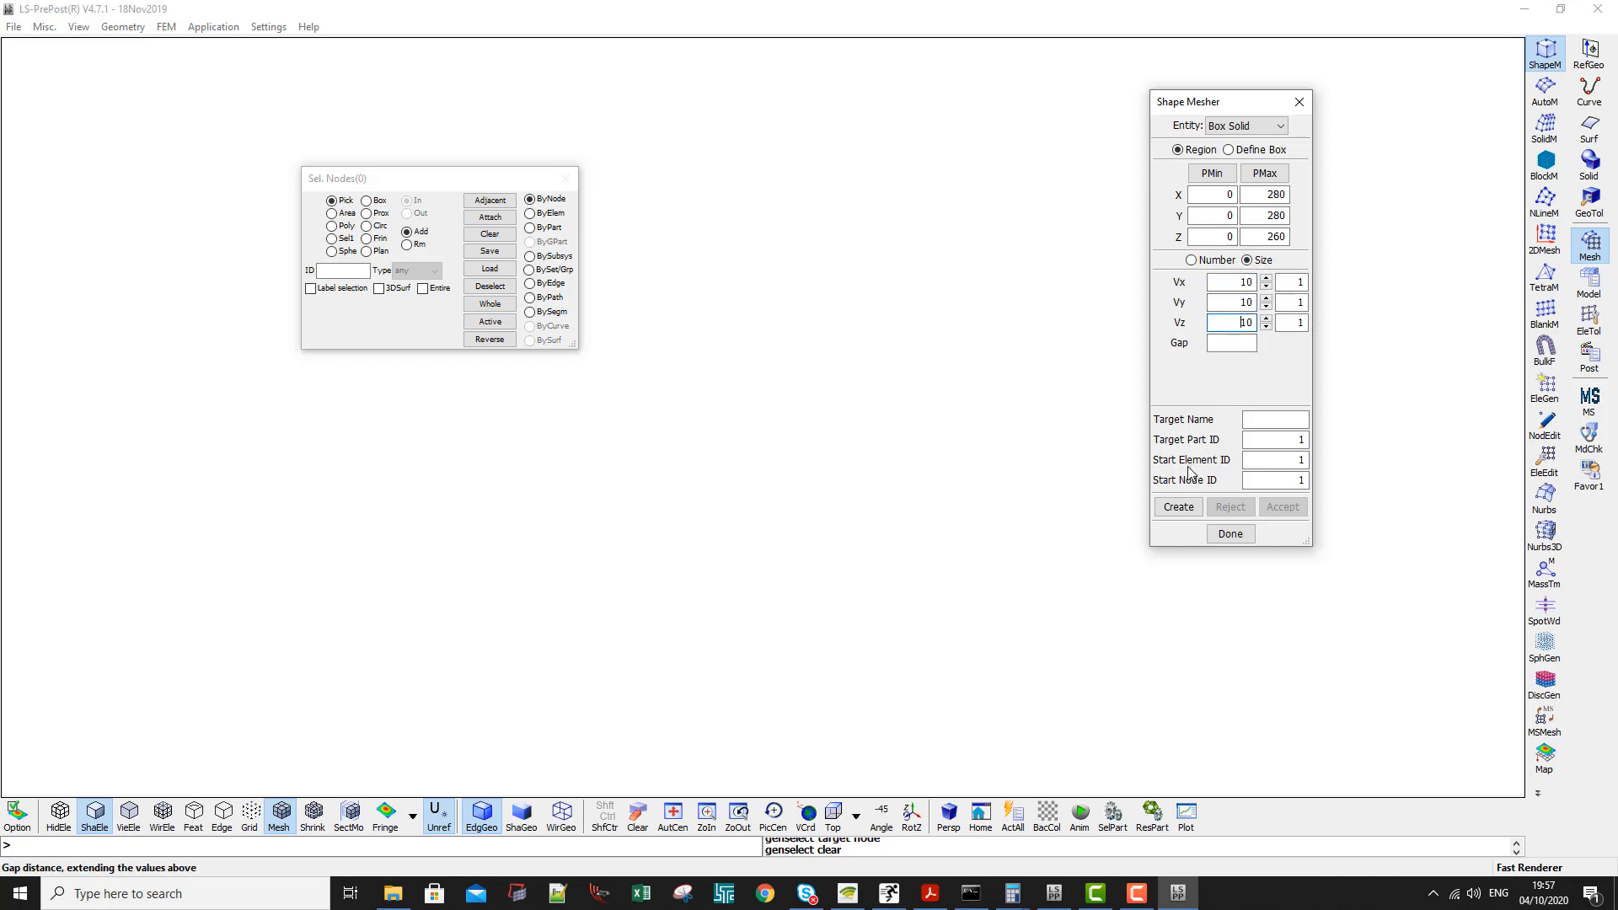
left_click(1181, 509)
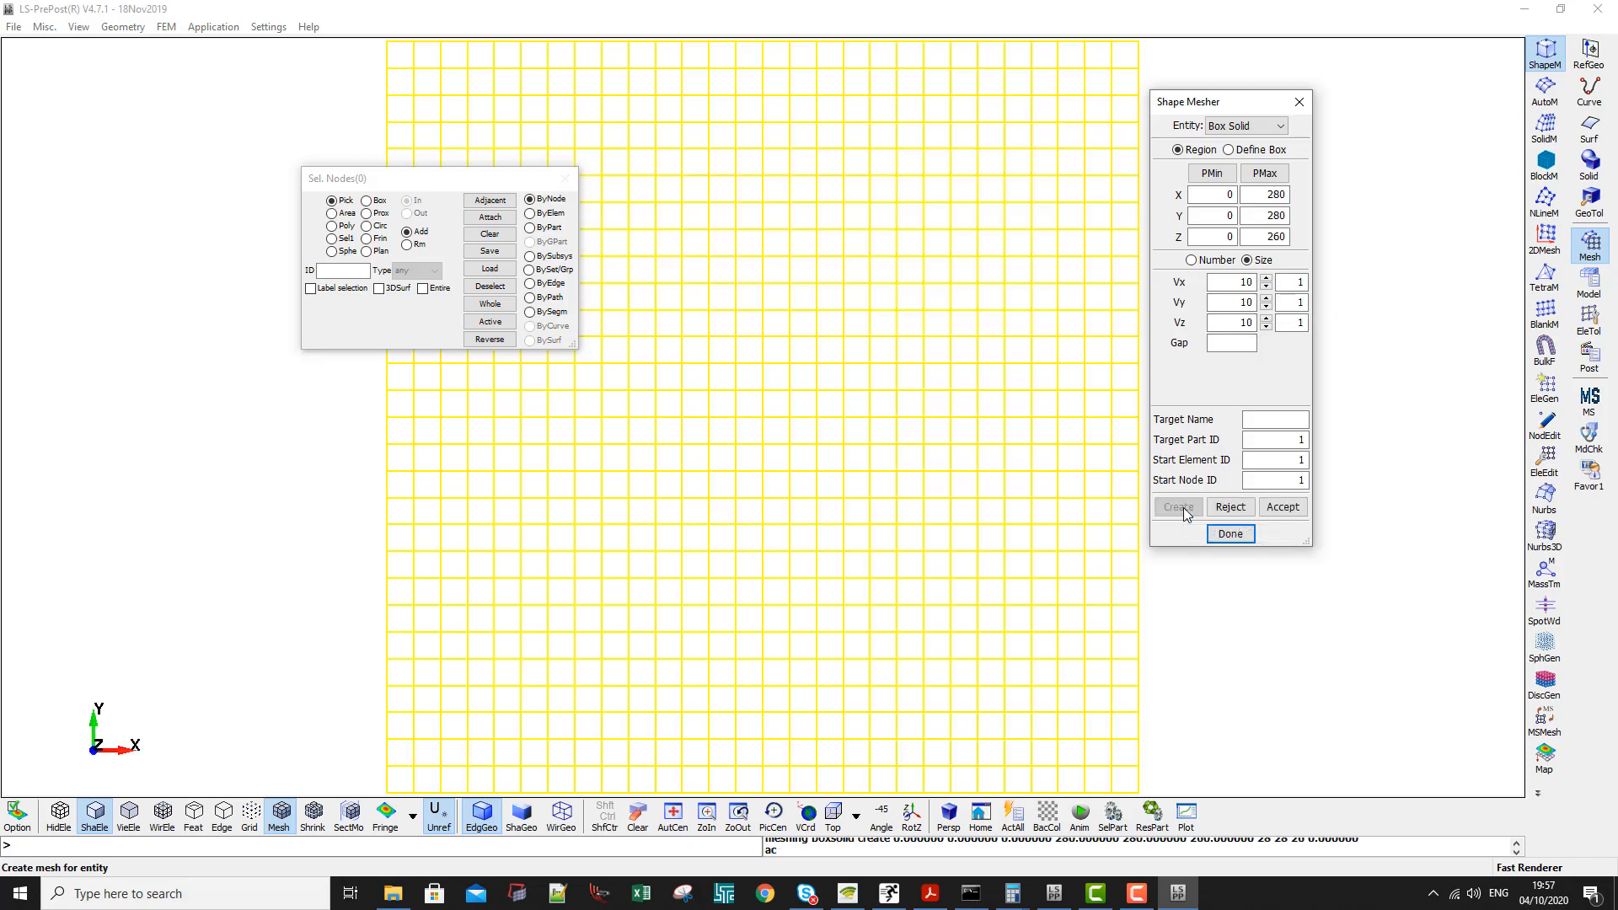
left_click(1278, 509)
scroll(752, 392, "down", 3)
left_click_drag(752, 393, 892, 260, "shift")
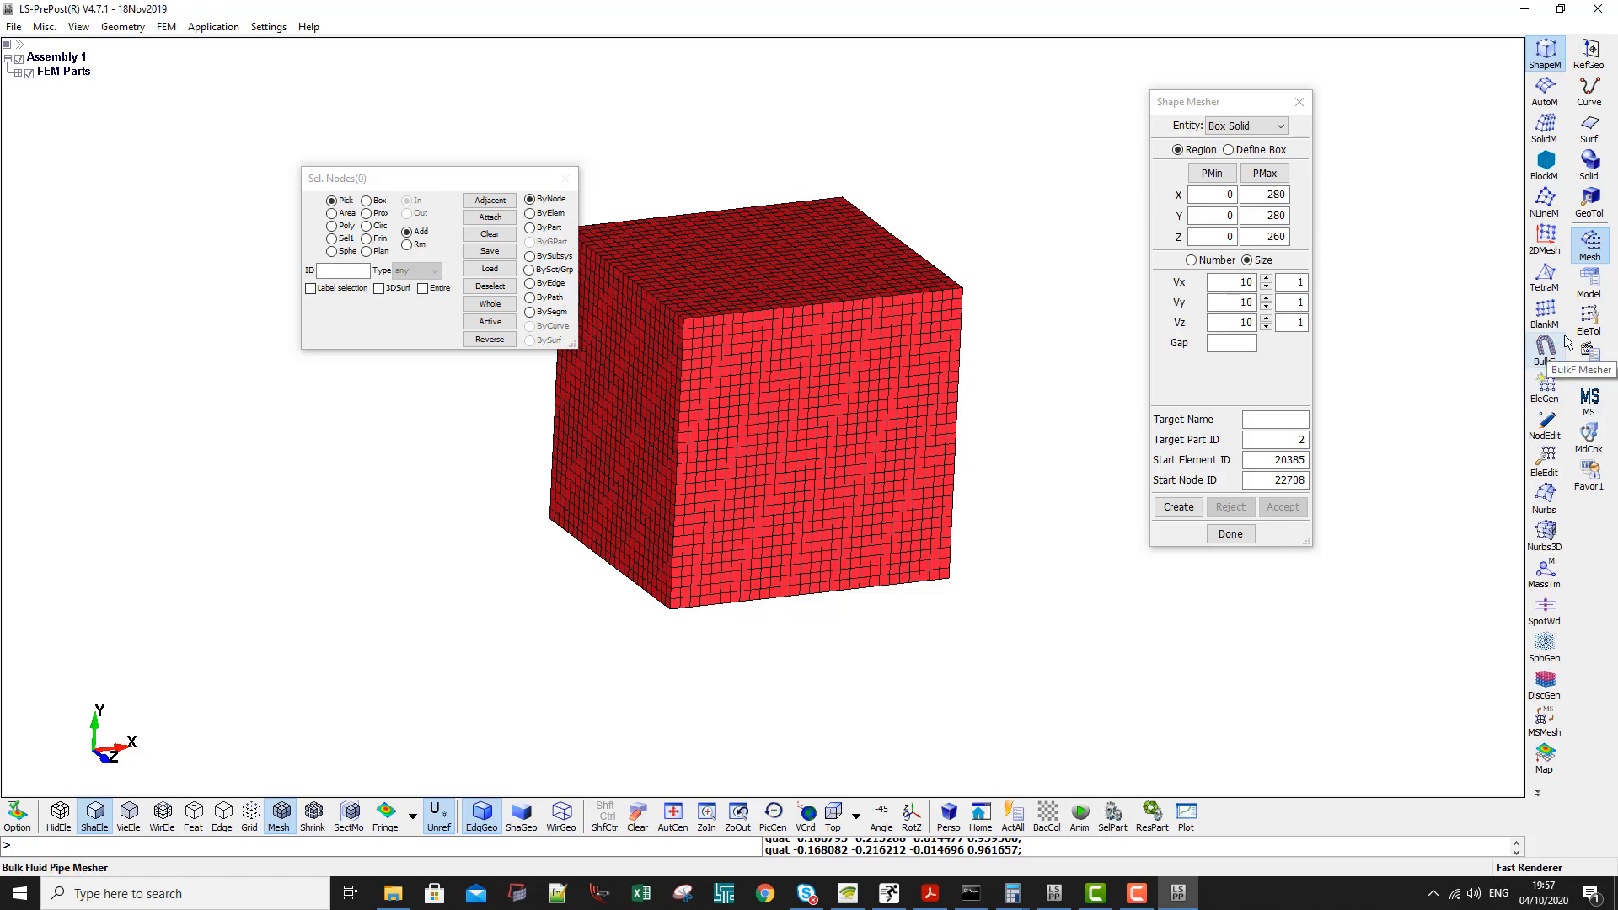
- Set up a translation along Z and select all nodes of the box by part
left_click(1589, 318)
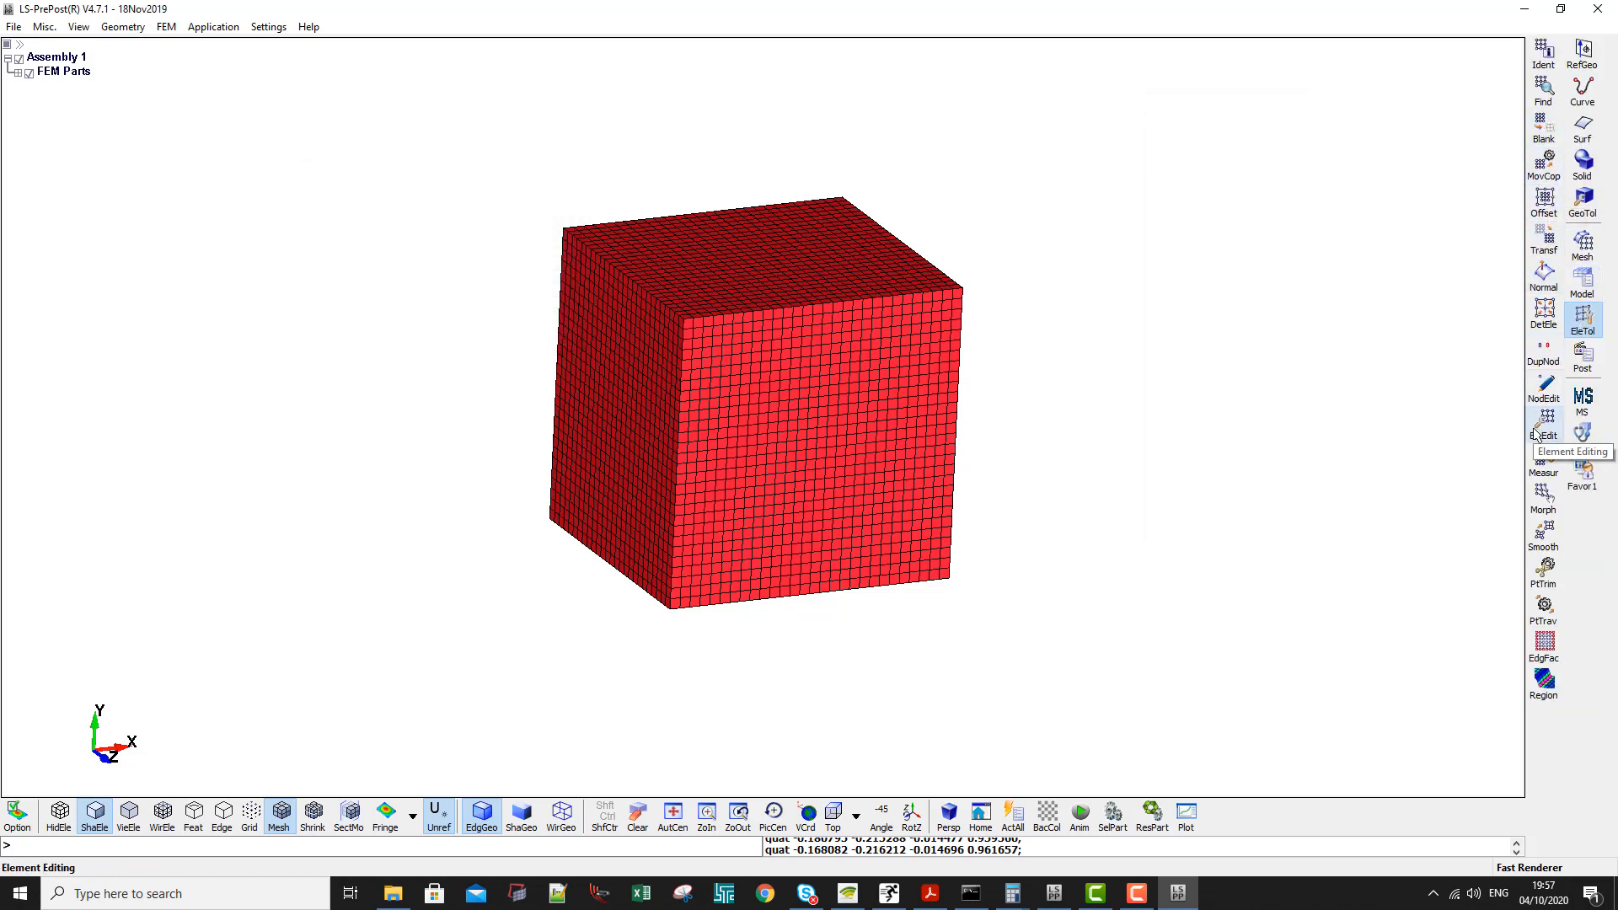
left_click(1544, 242)
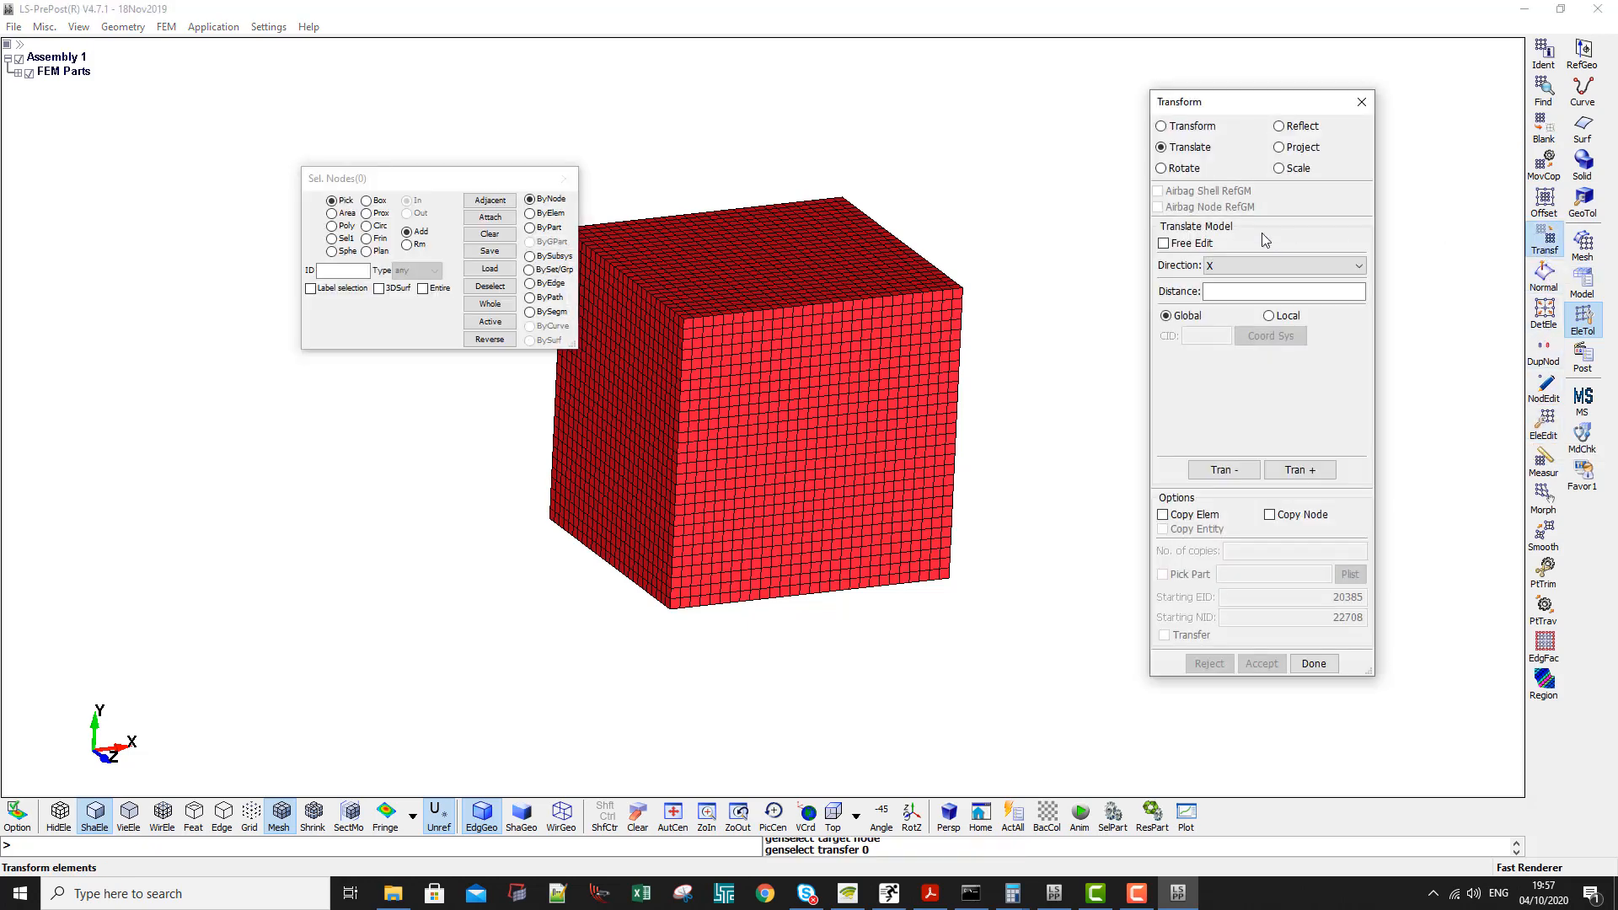
left_click(1281, 266)
left_click(1230, 306)
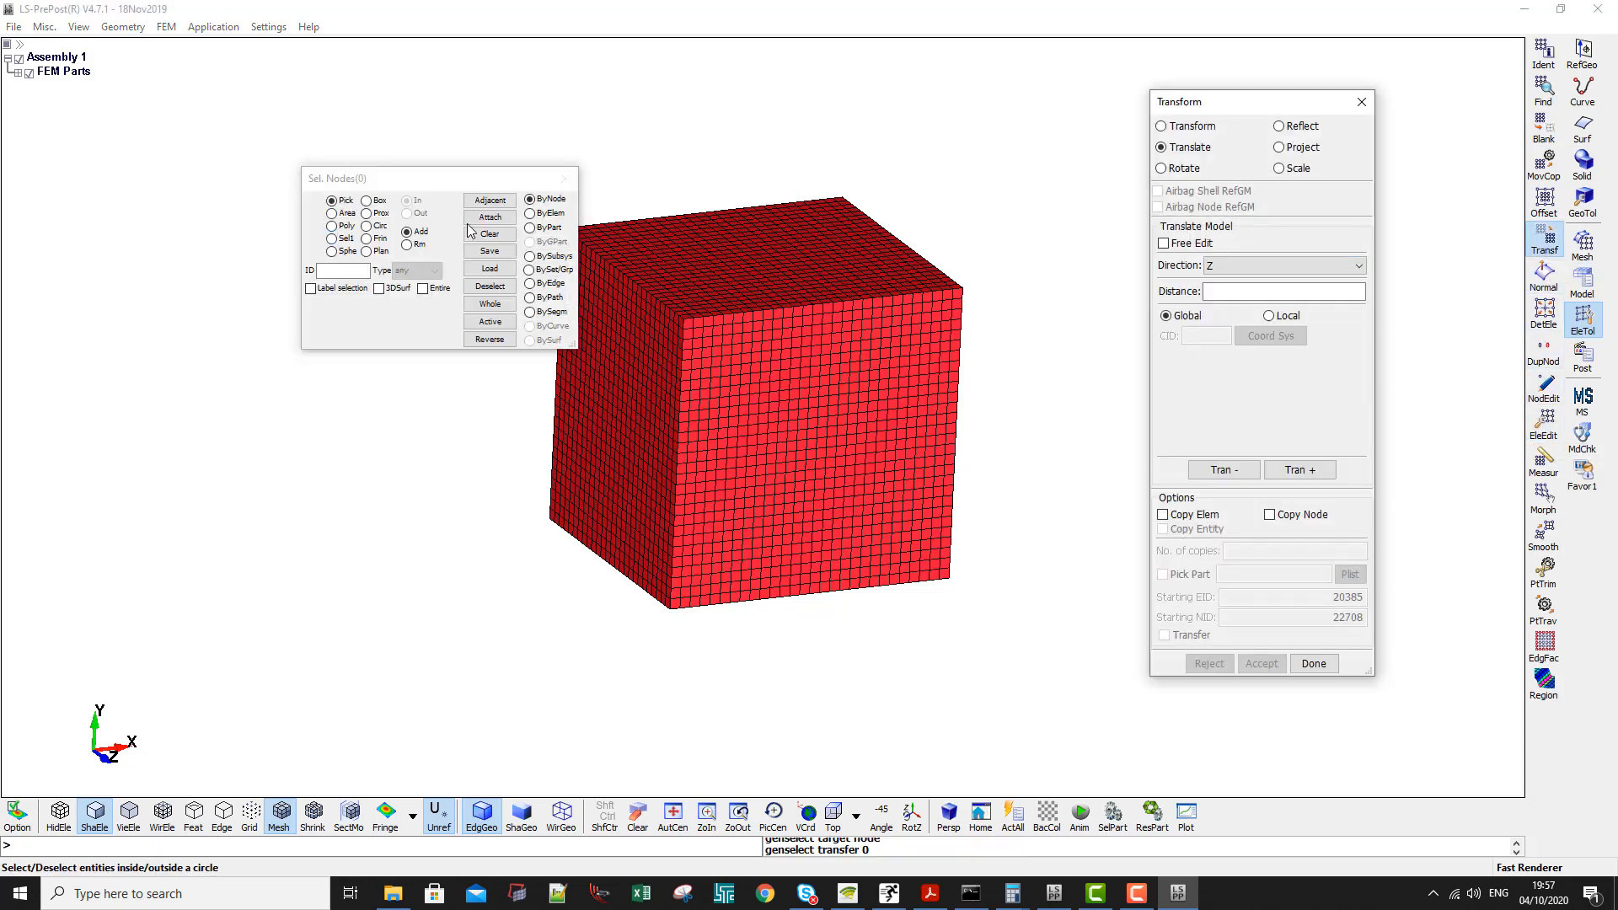
left_click(530, 228)
left_click(708, 292)
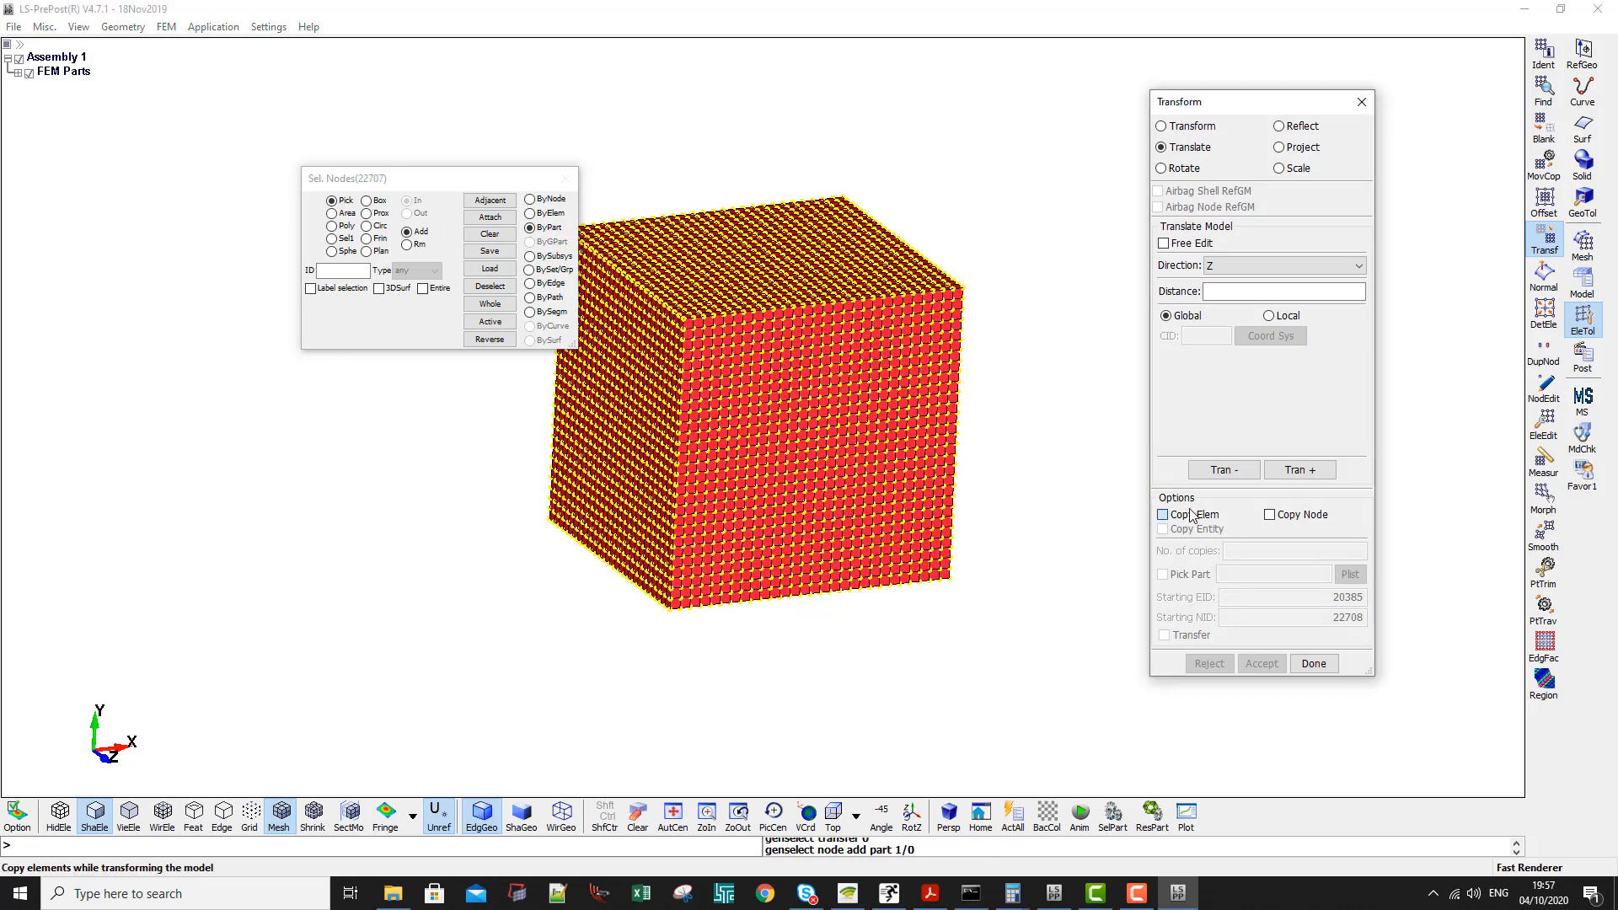
- Copy the box's elements 260 in the negative Z direction into part 2 and accept the result
left_click(1164, 515)
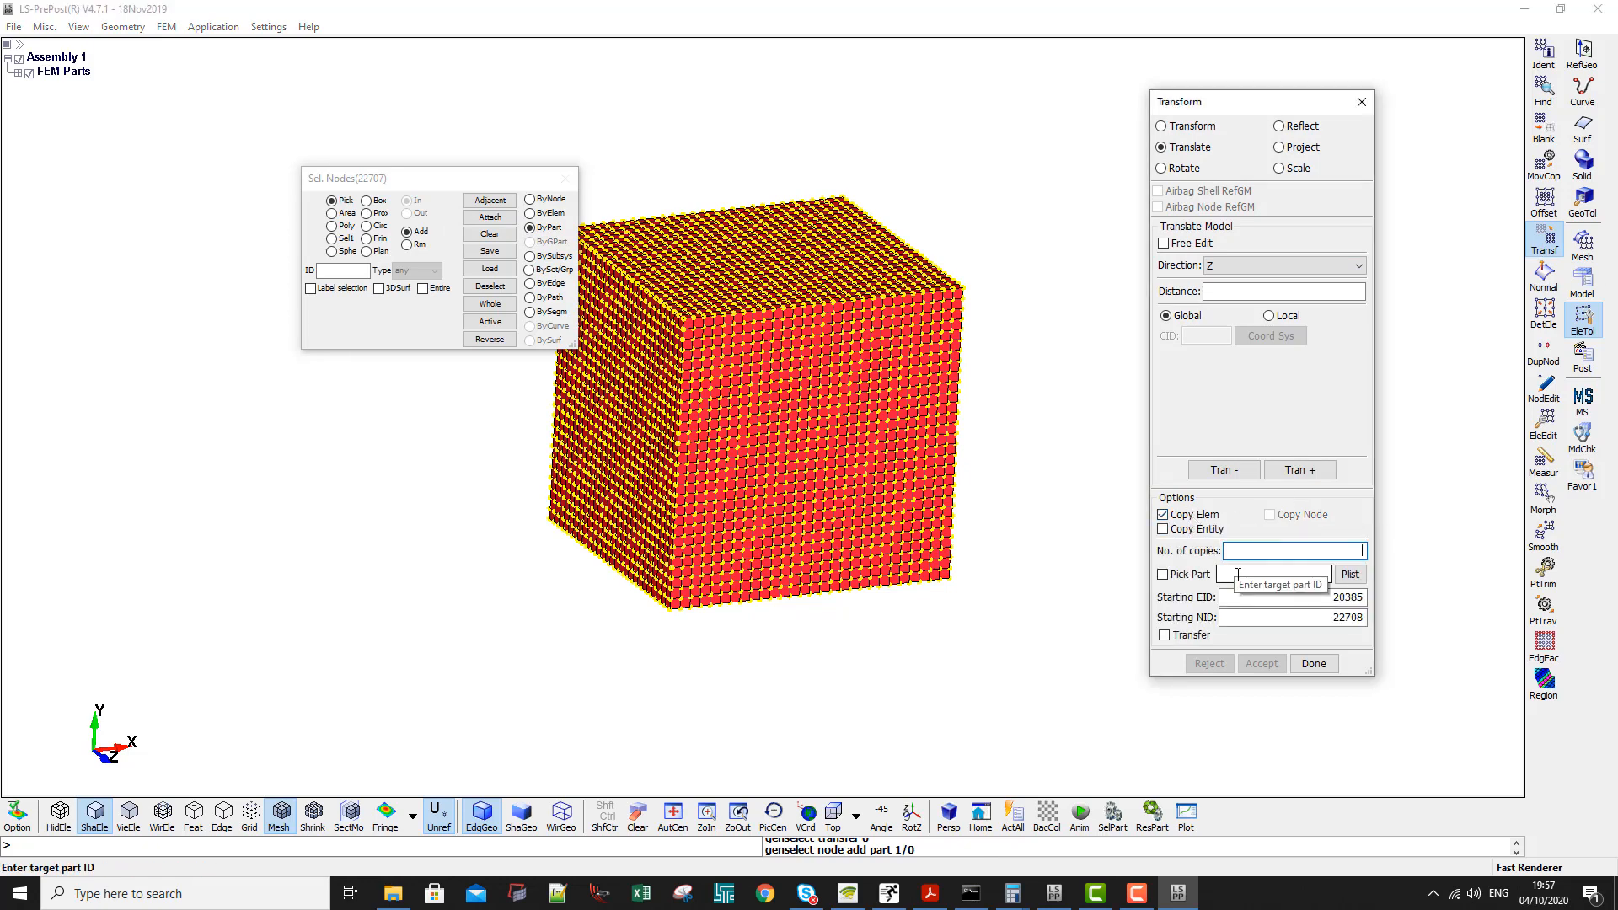
left_click(1238, 574)
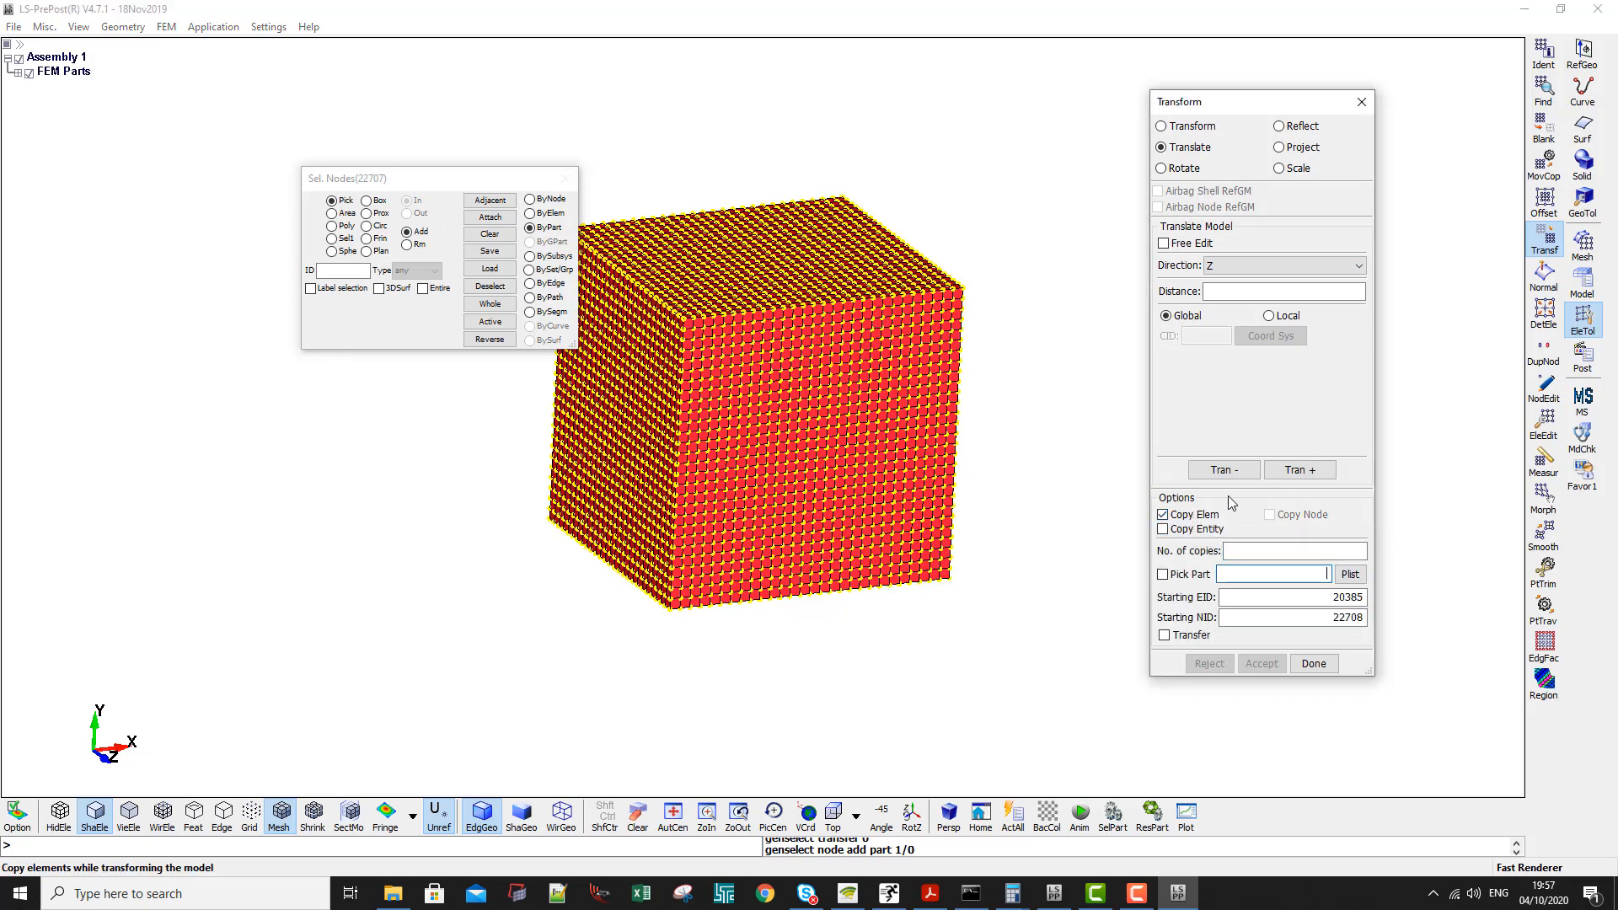
left_click(1302, 291)
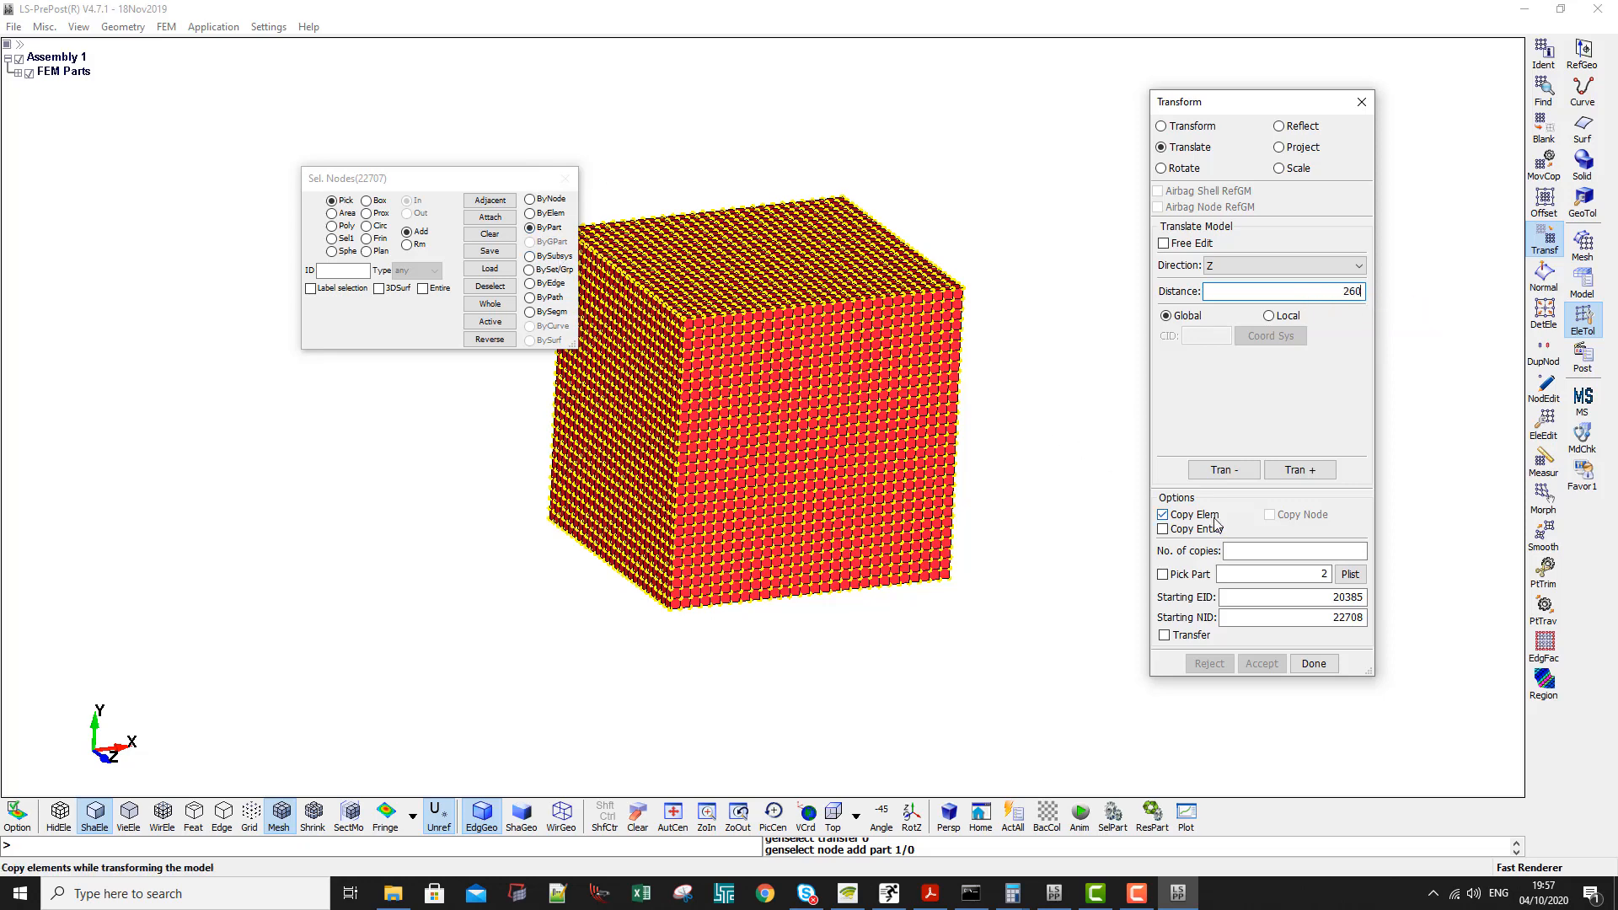
left_click(1222, 471)
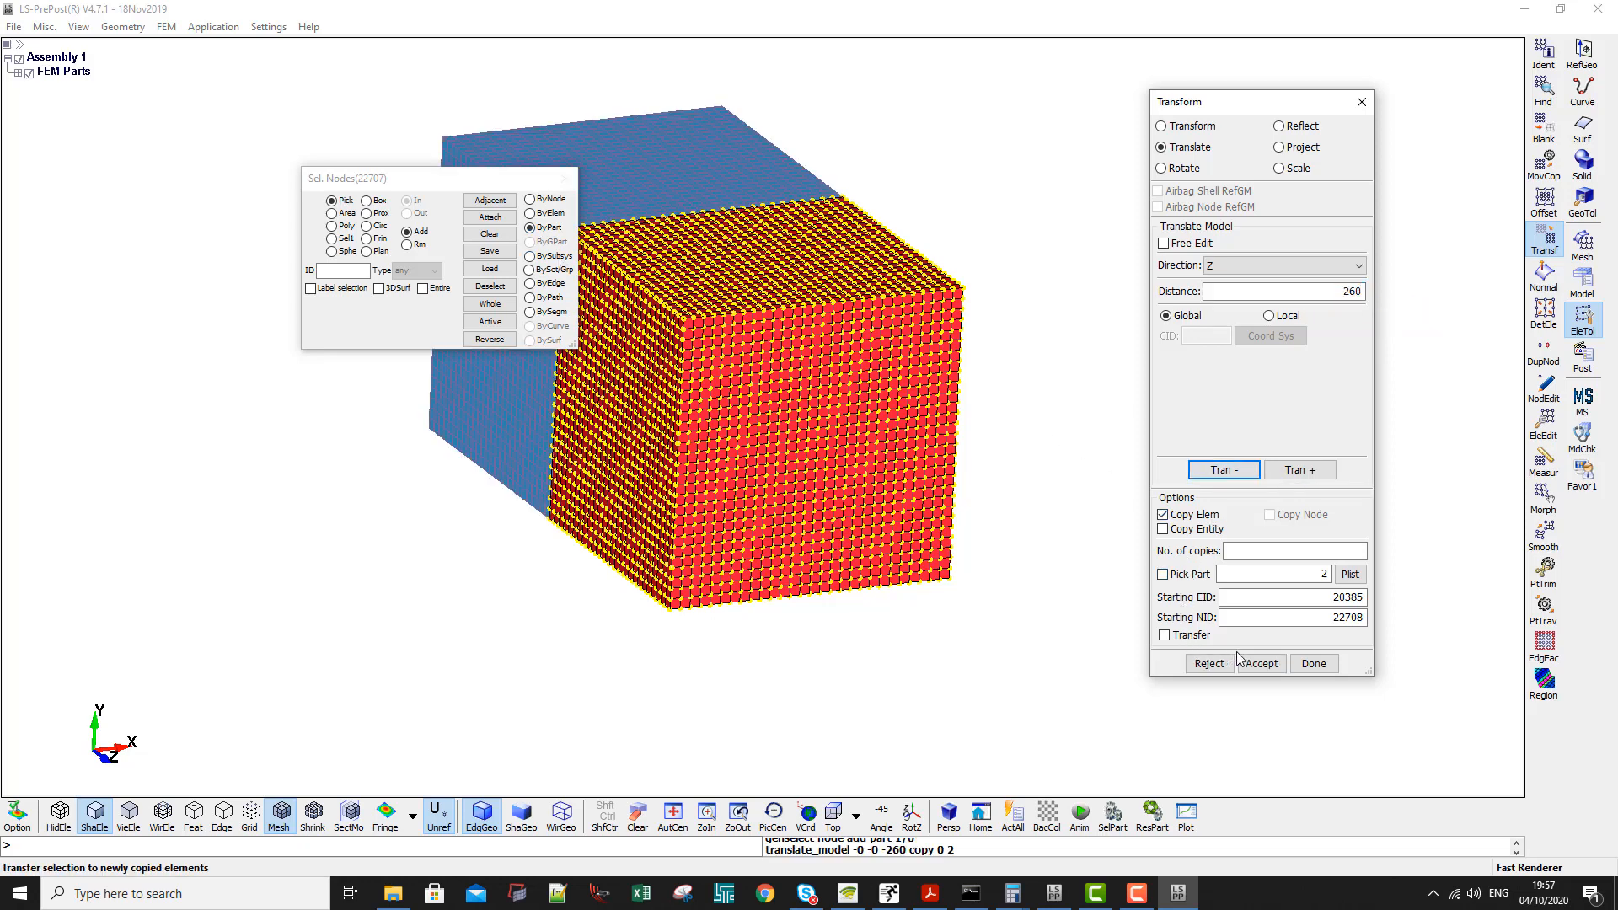
left_click(1261, 664)
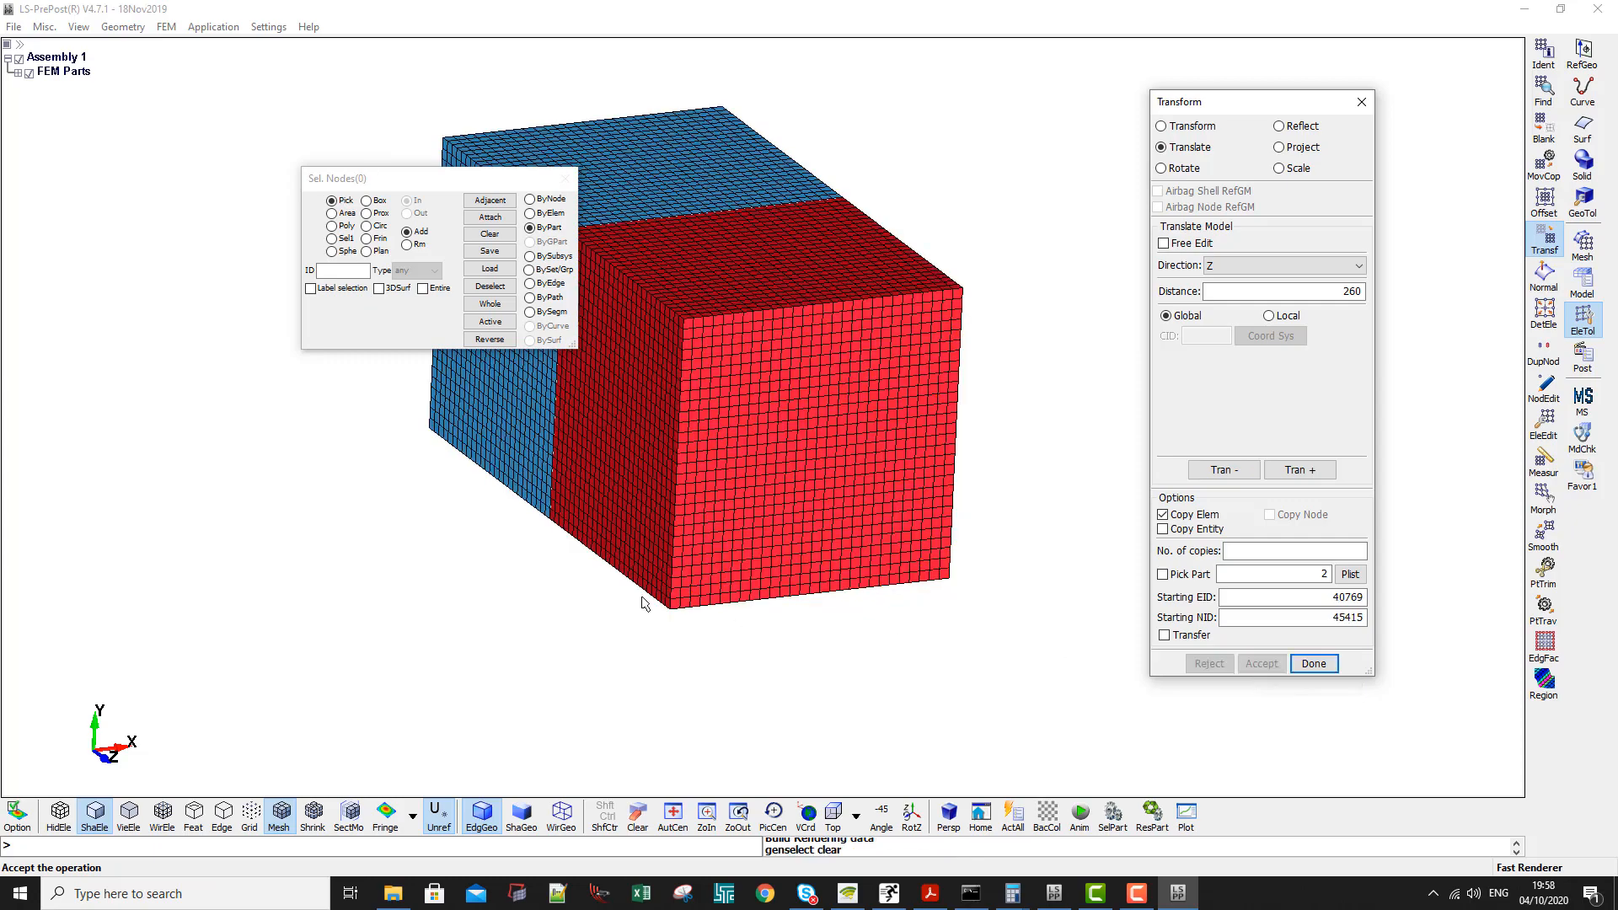
- Find the duplicate nodes between the two boxes, merge them with the 0.052 tolerance and accept the merge
scroll(622, 666, "down", 2)
left_click_drag(621, 660, 678, 430, "shift")
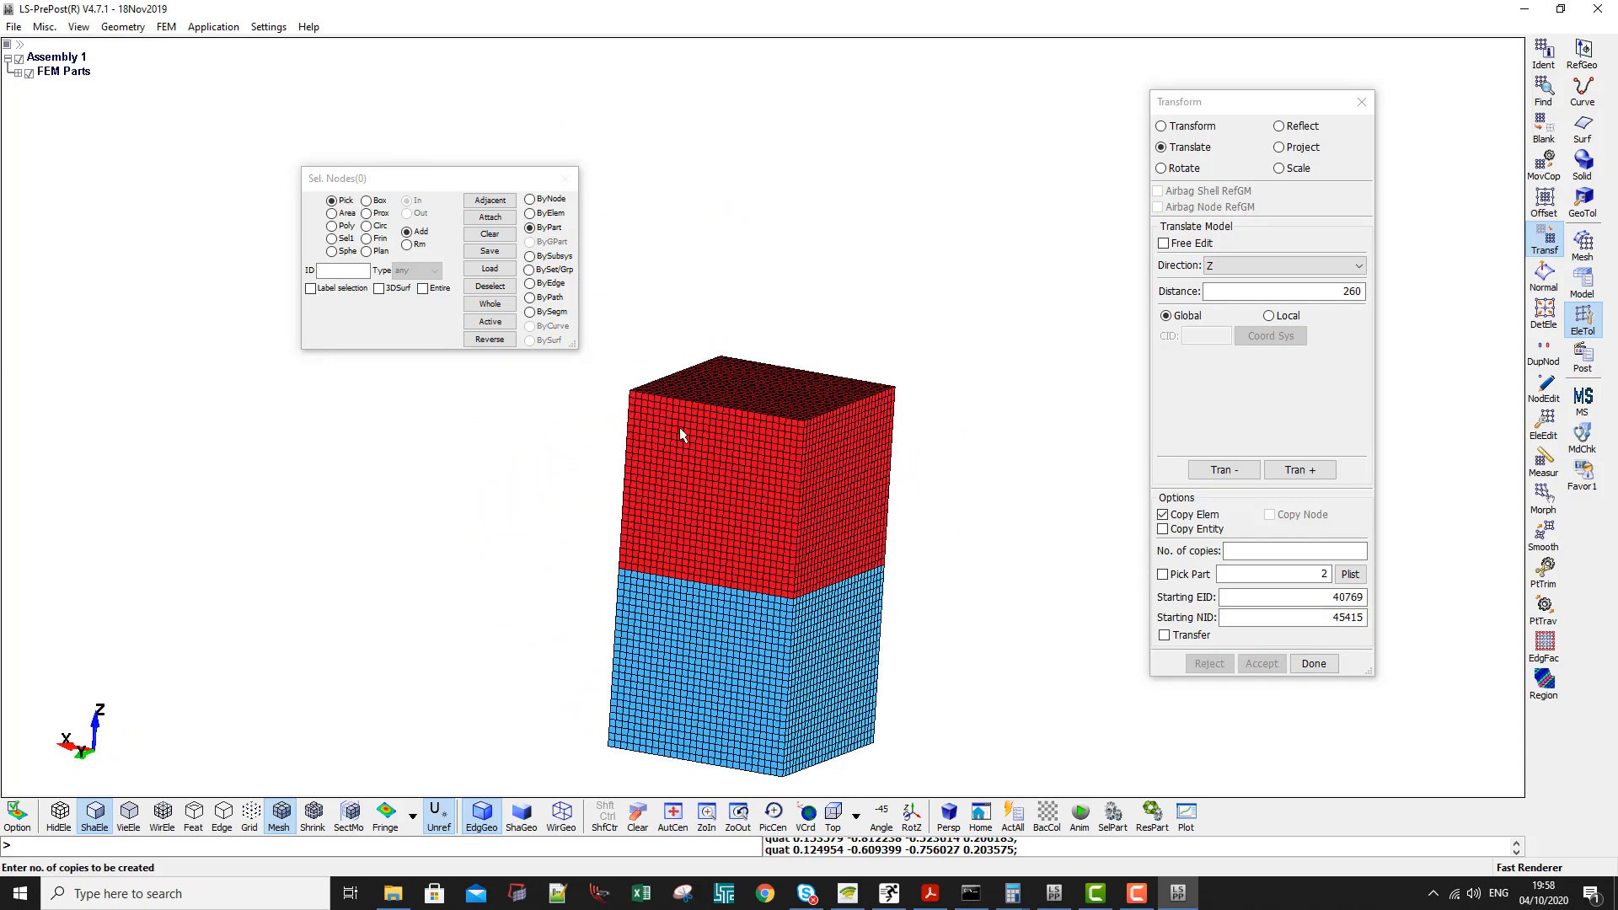
middle_click_drag(632, 613, 660, 431, "shift")
left_click_drag(660, 431, 845, 489, "shift")
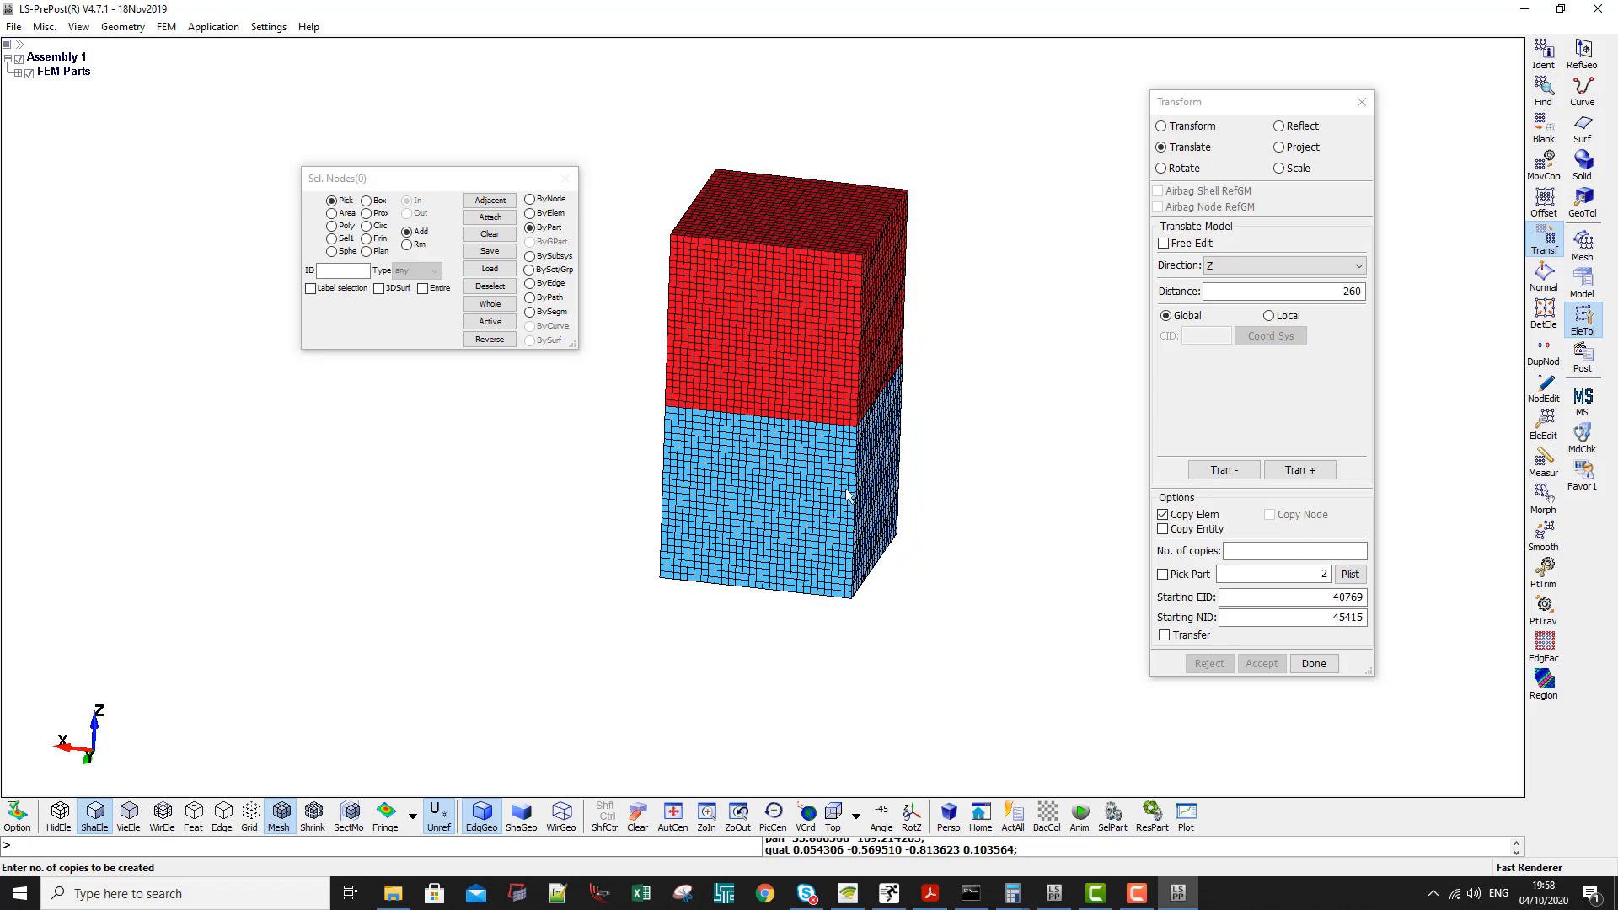
scroll(857, 478, "up", 2)
middle_click_drag(837, 455, 860, 461, "shift")
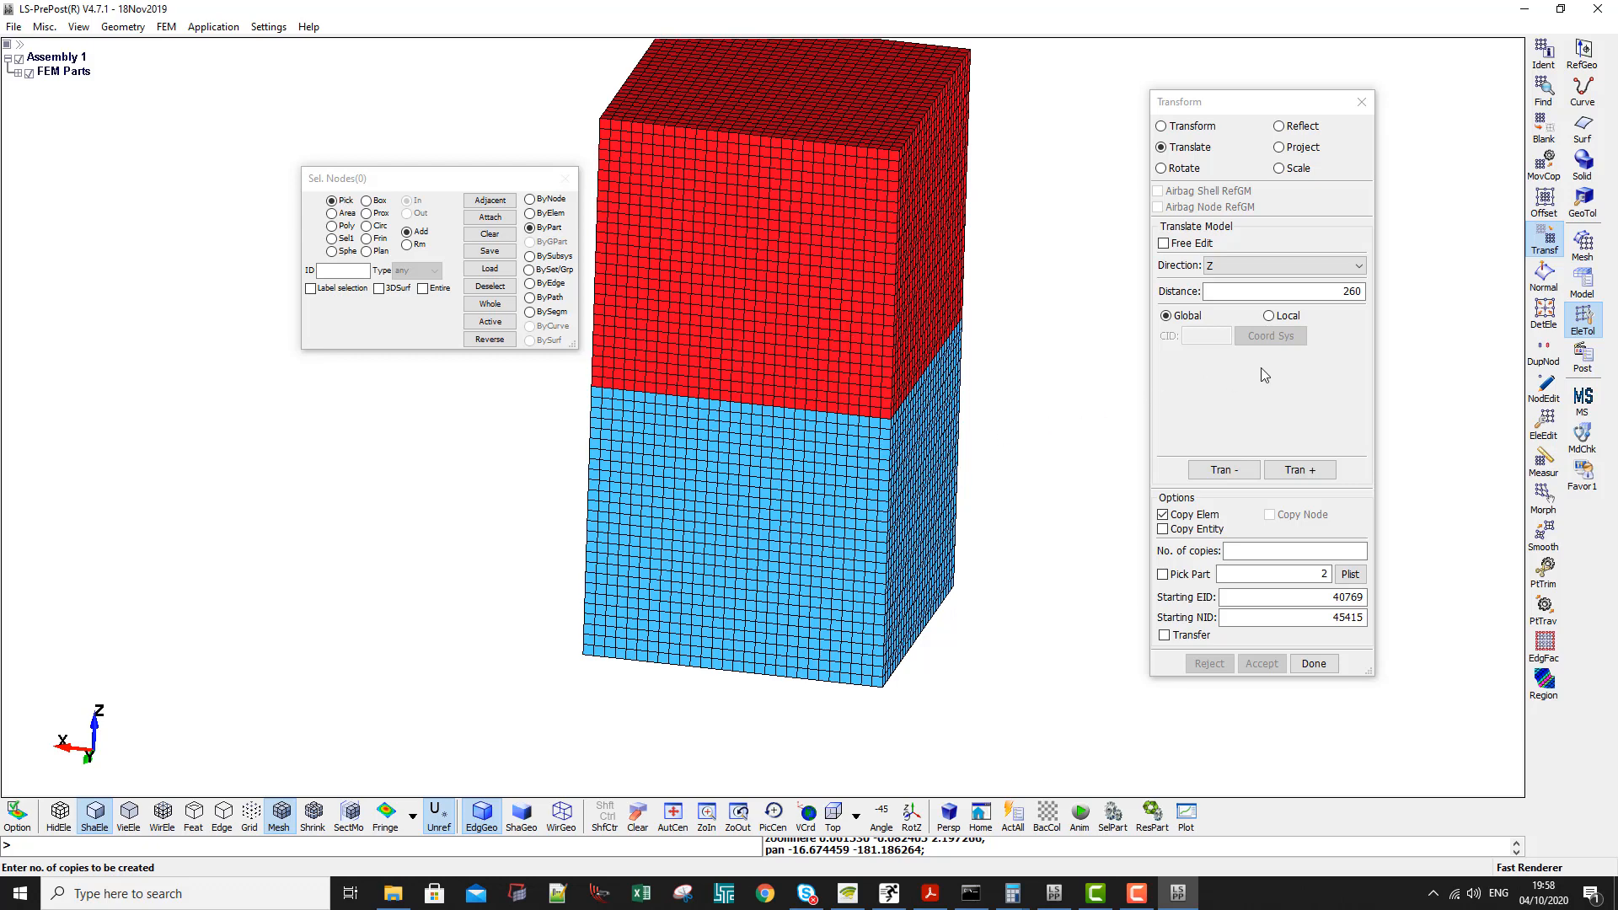
left_click(1553, 356)
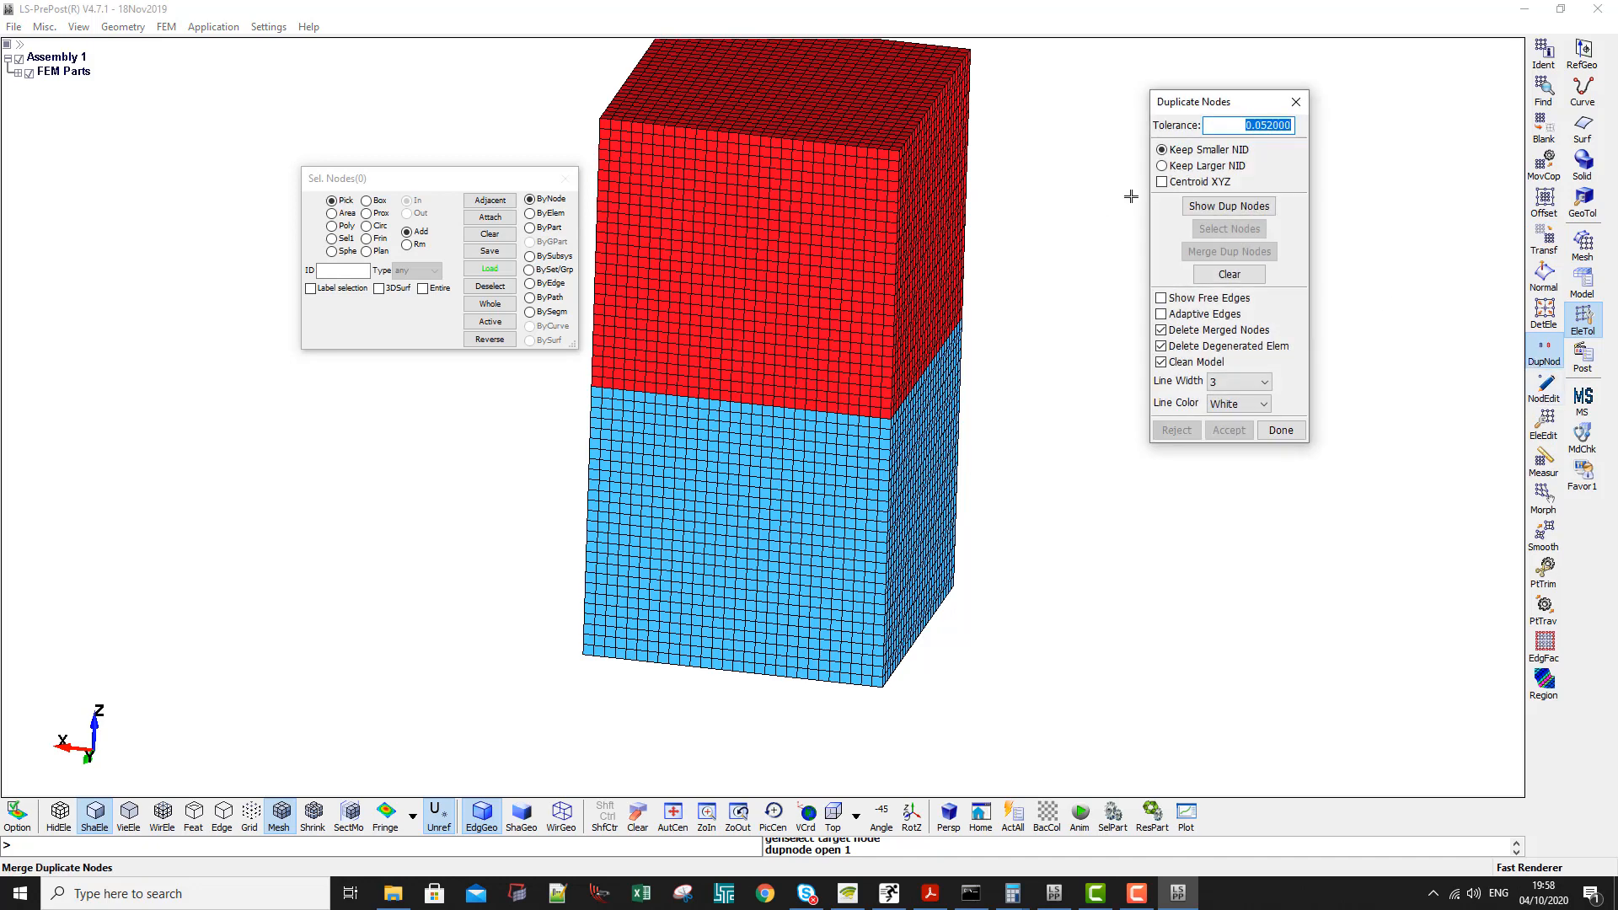
left_click(1236, 210)
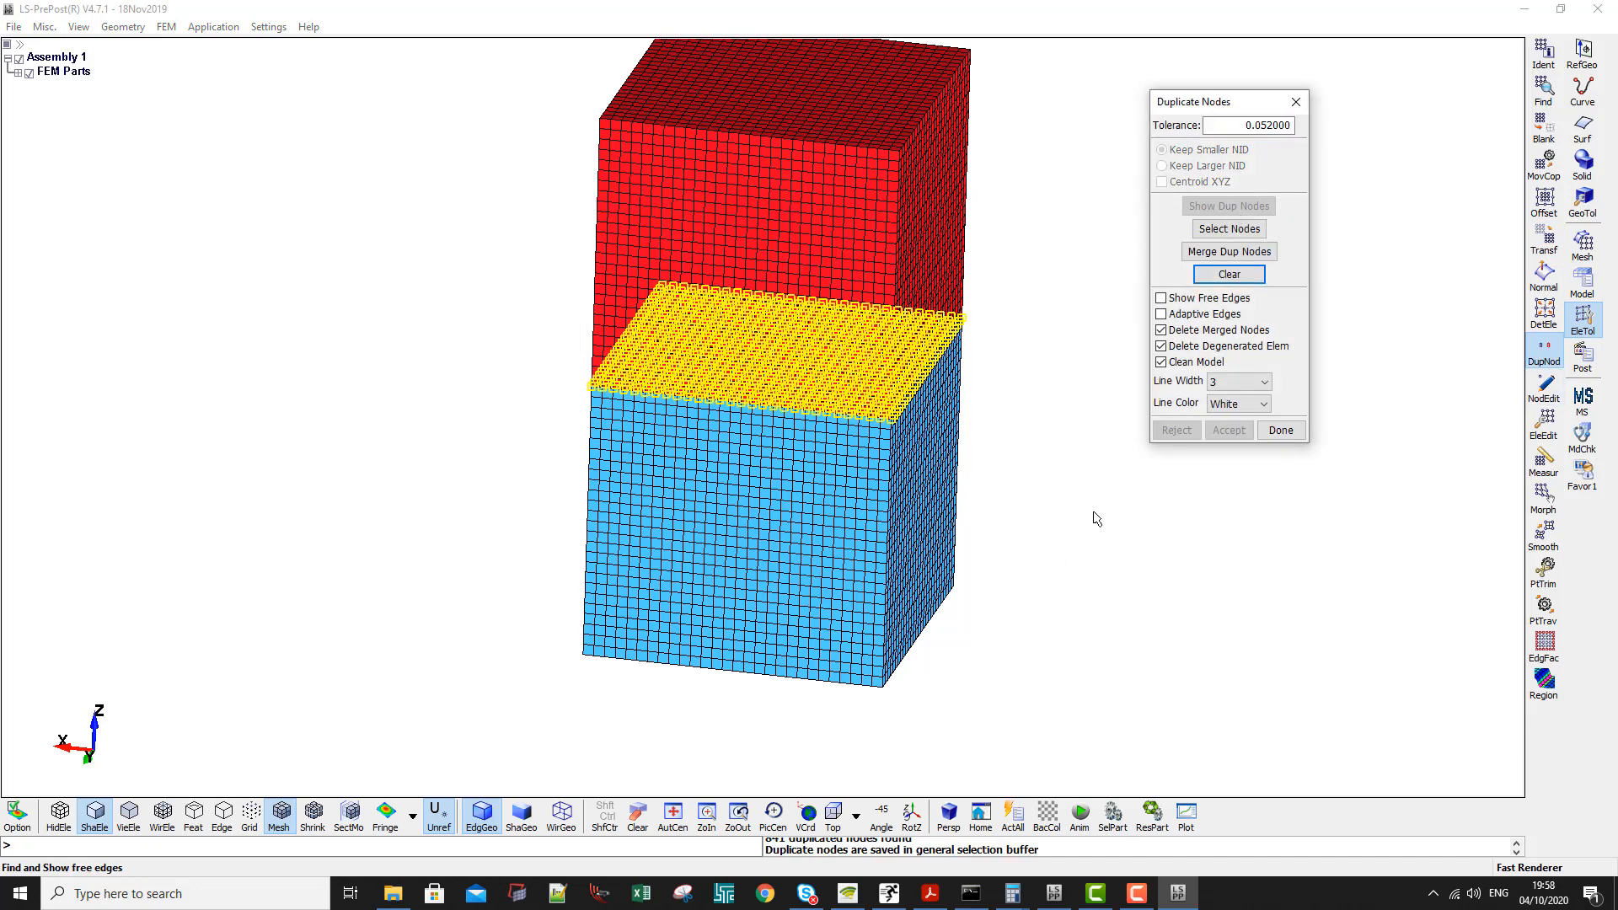
left_click(1211, 253)
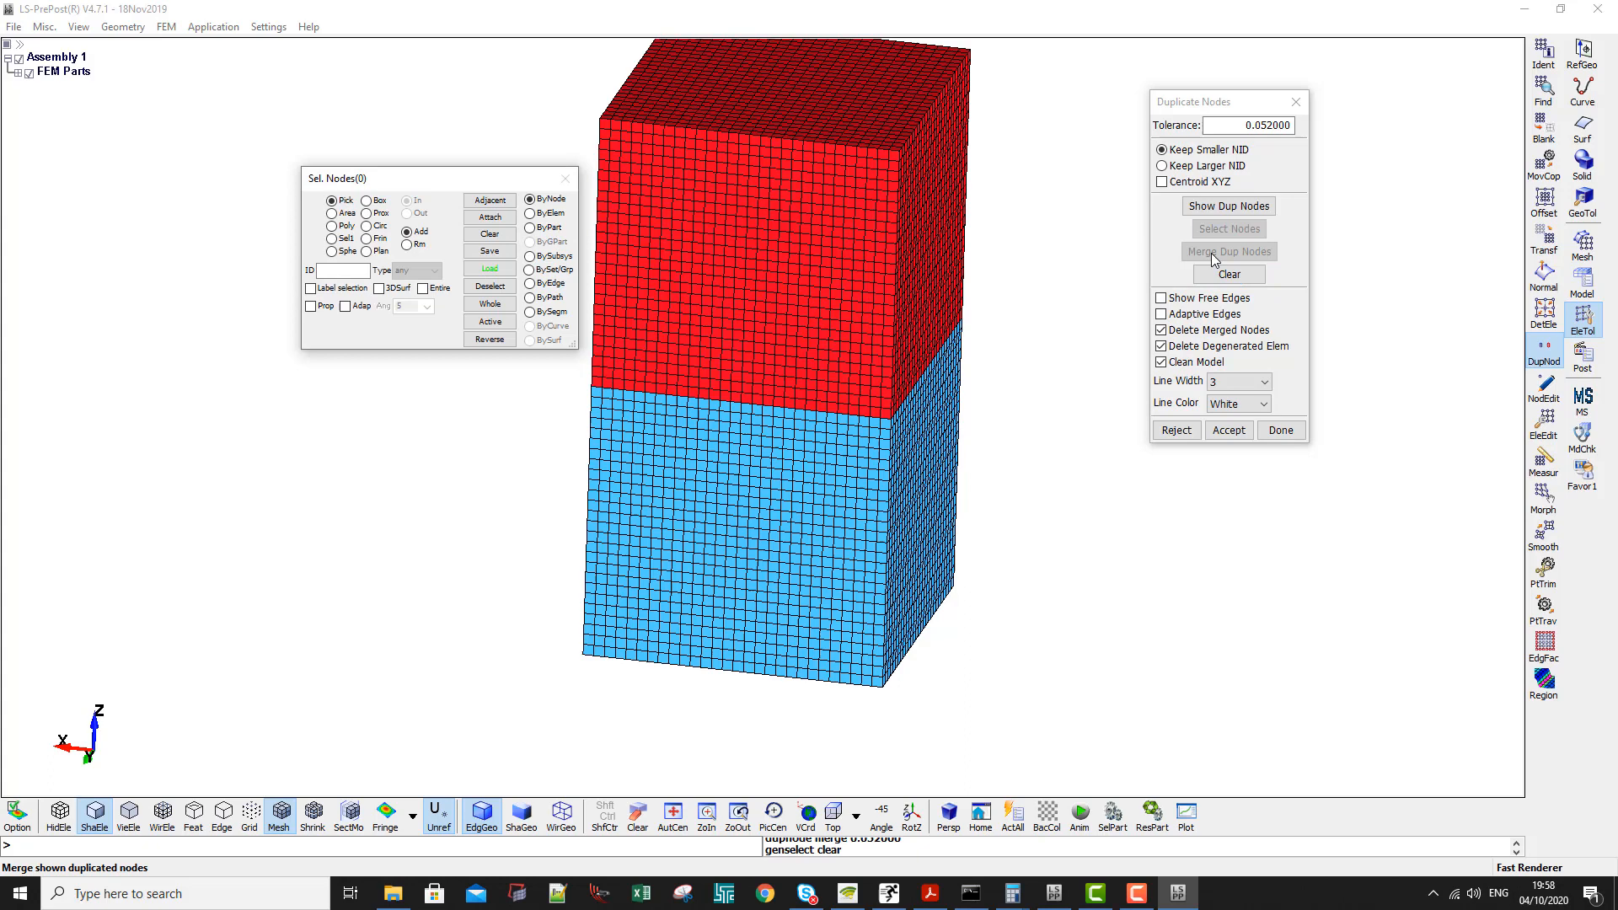
left_click(1221, 432)
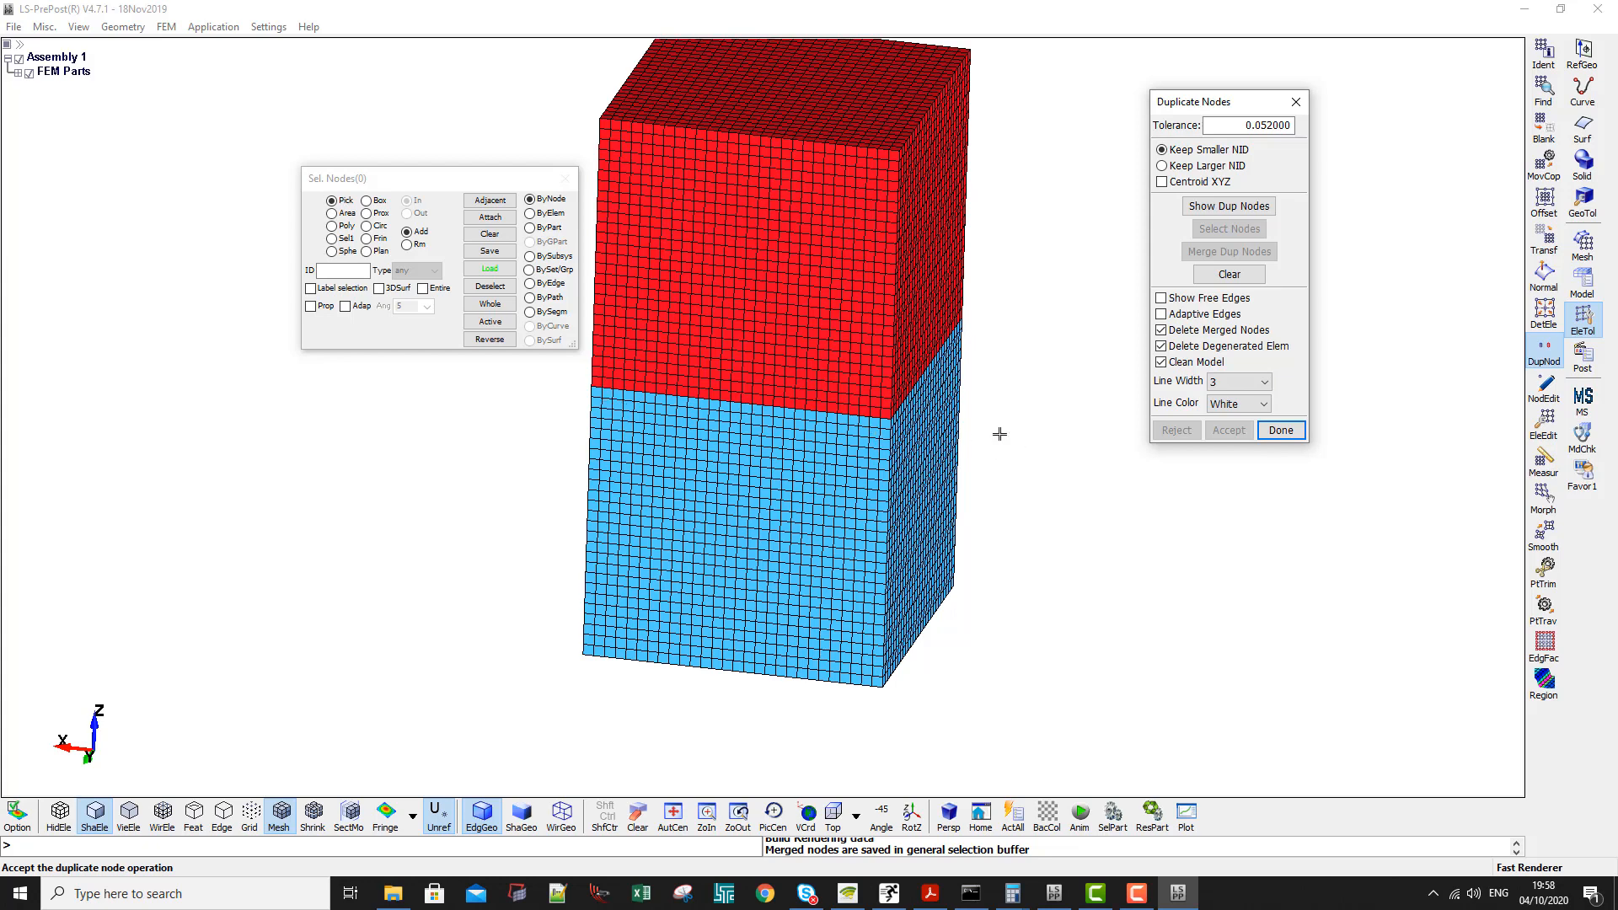
- Set up a sphere solid mesh with a radius of 109 and a density of 10
middle_click_drag(832, 386, 821, 411, "shift")
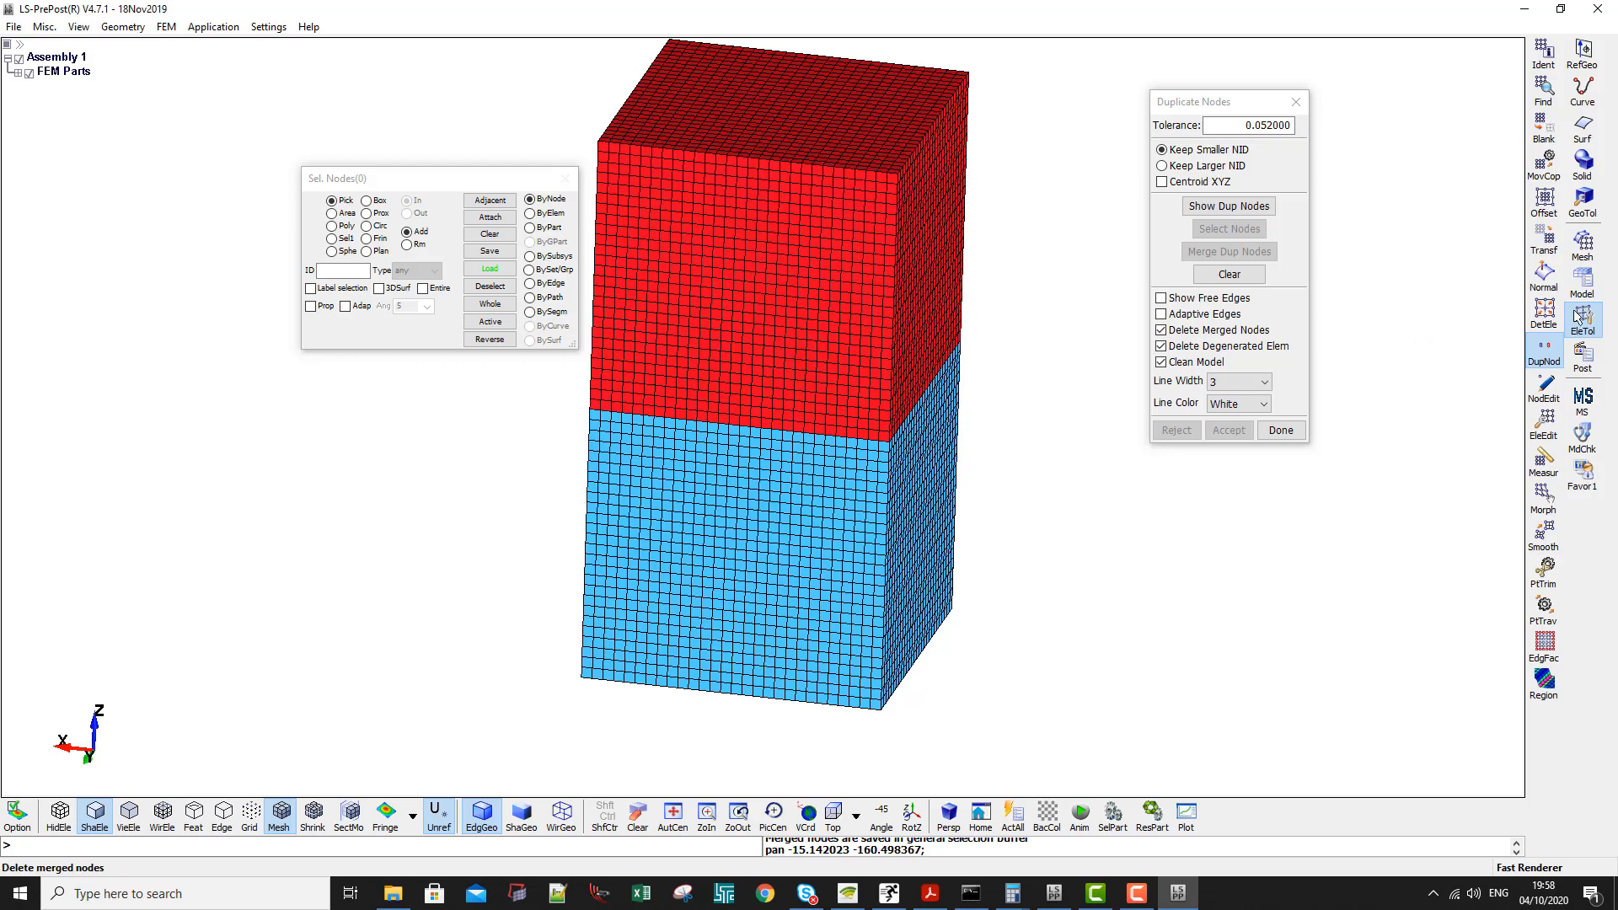
left_click(1581, 246)
left_click(1545, 53)
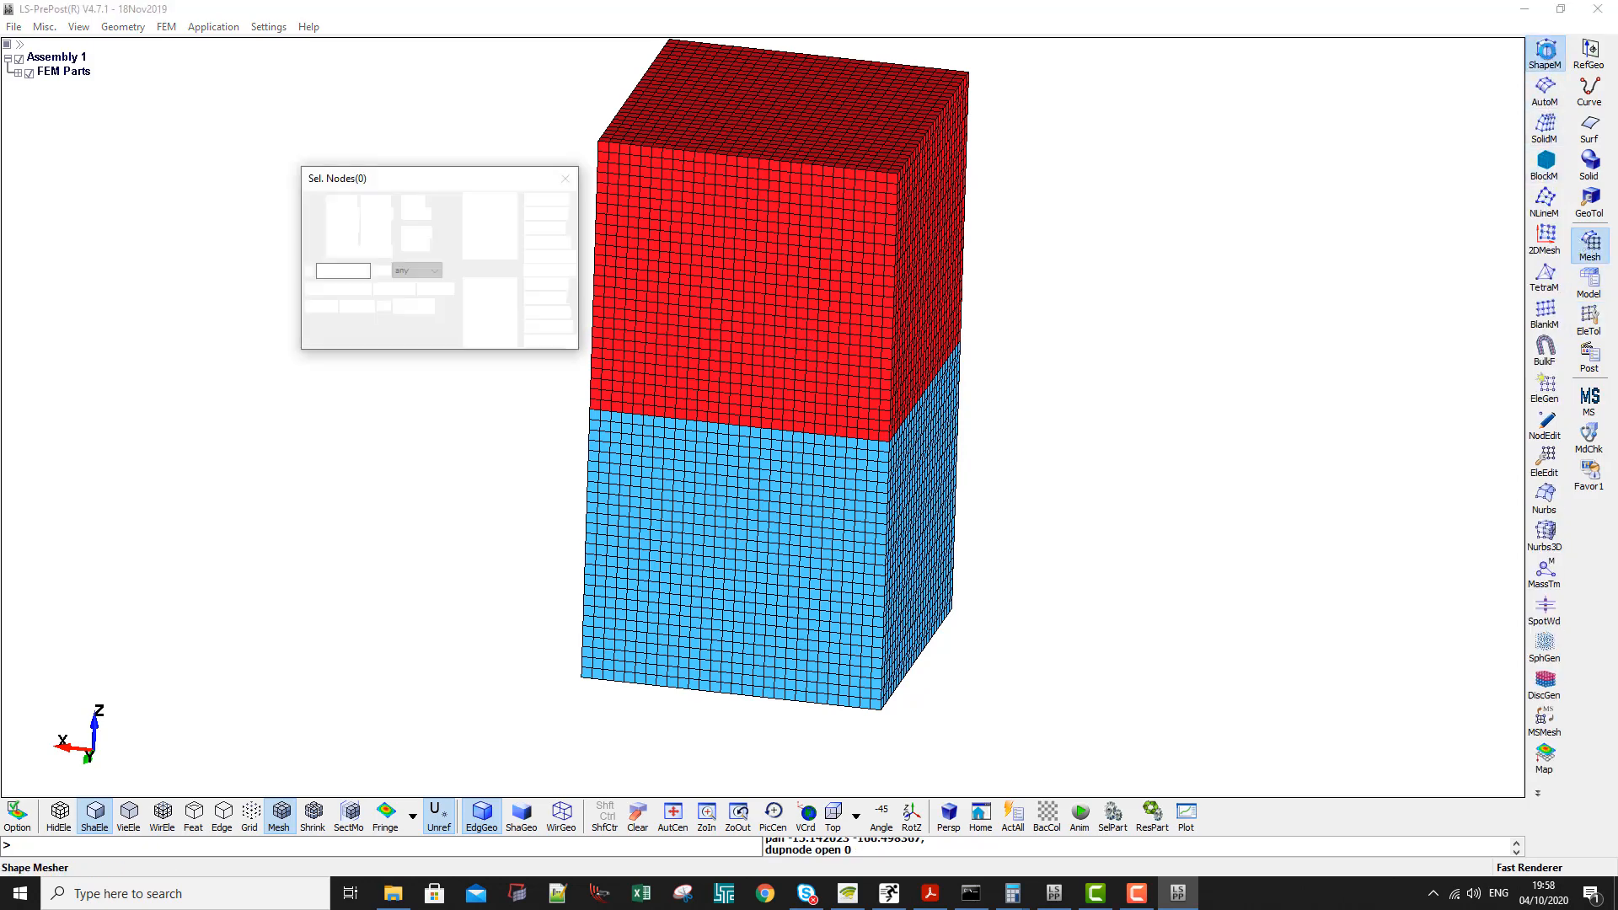
left_click(1245, 125)
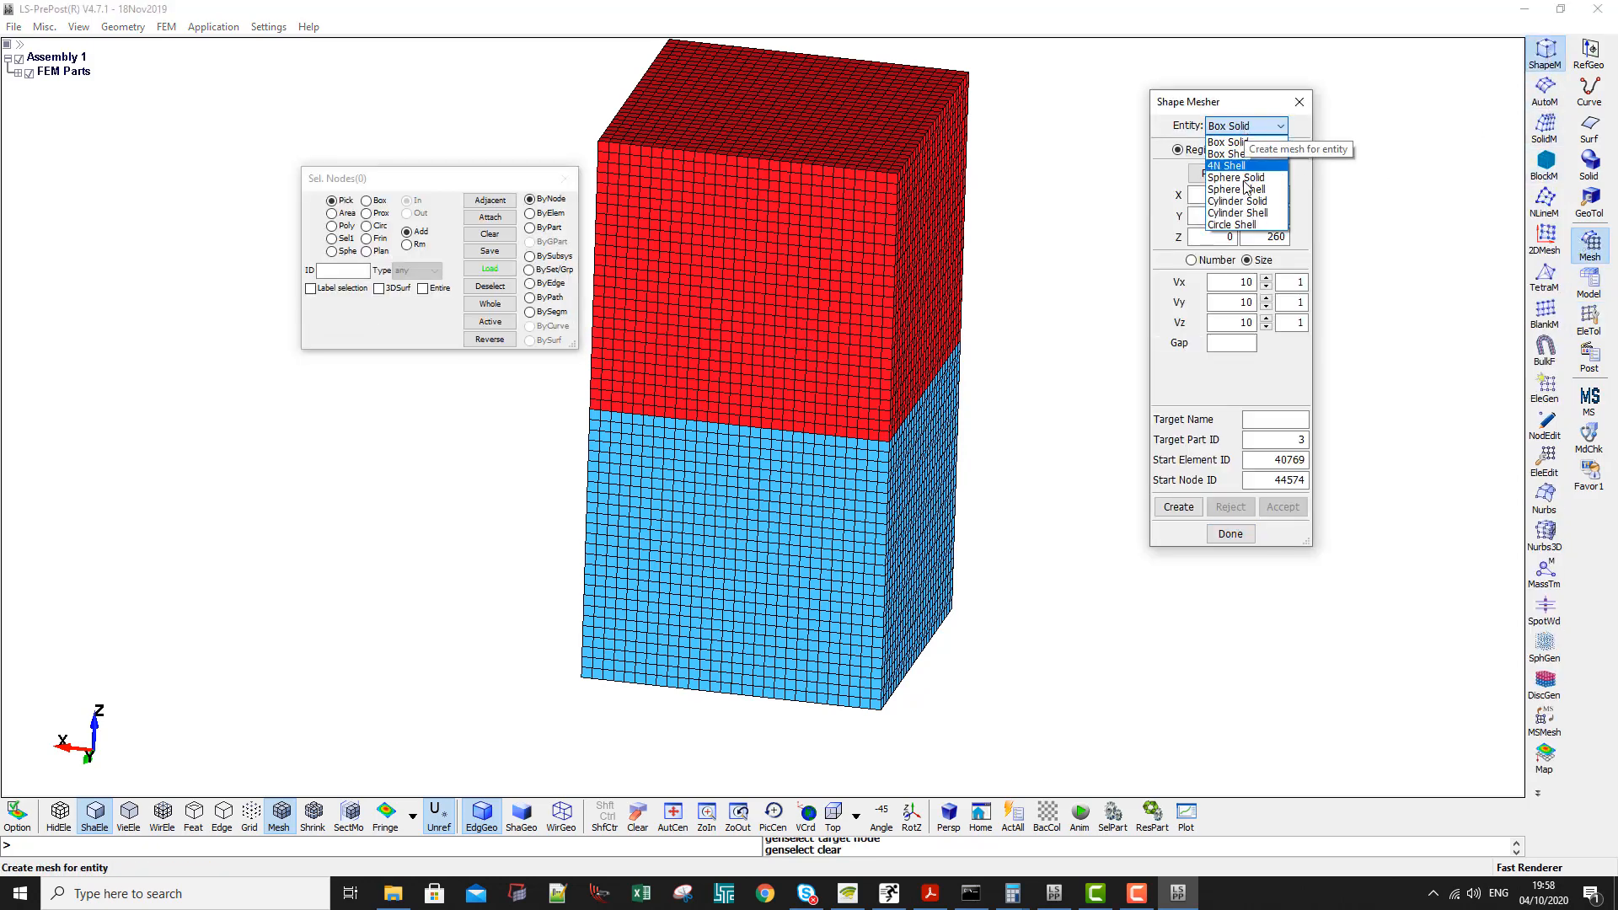
left_click(1246, 185)
double_click(1229, 152)
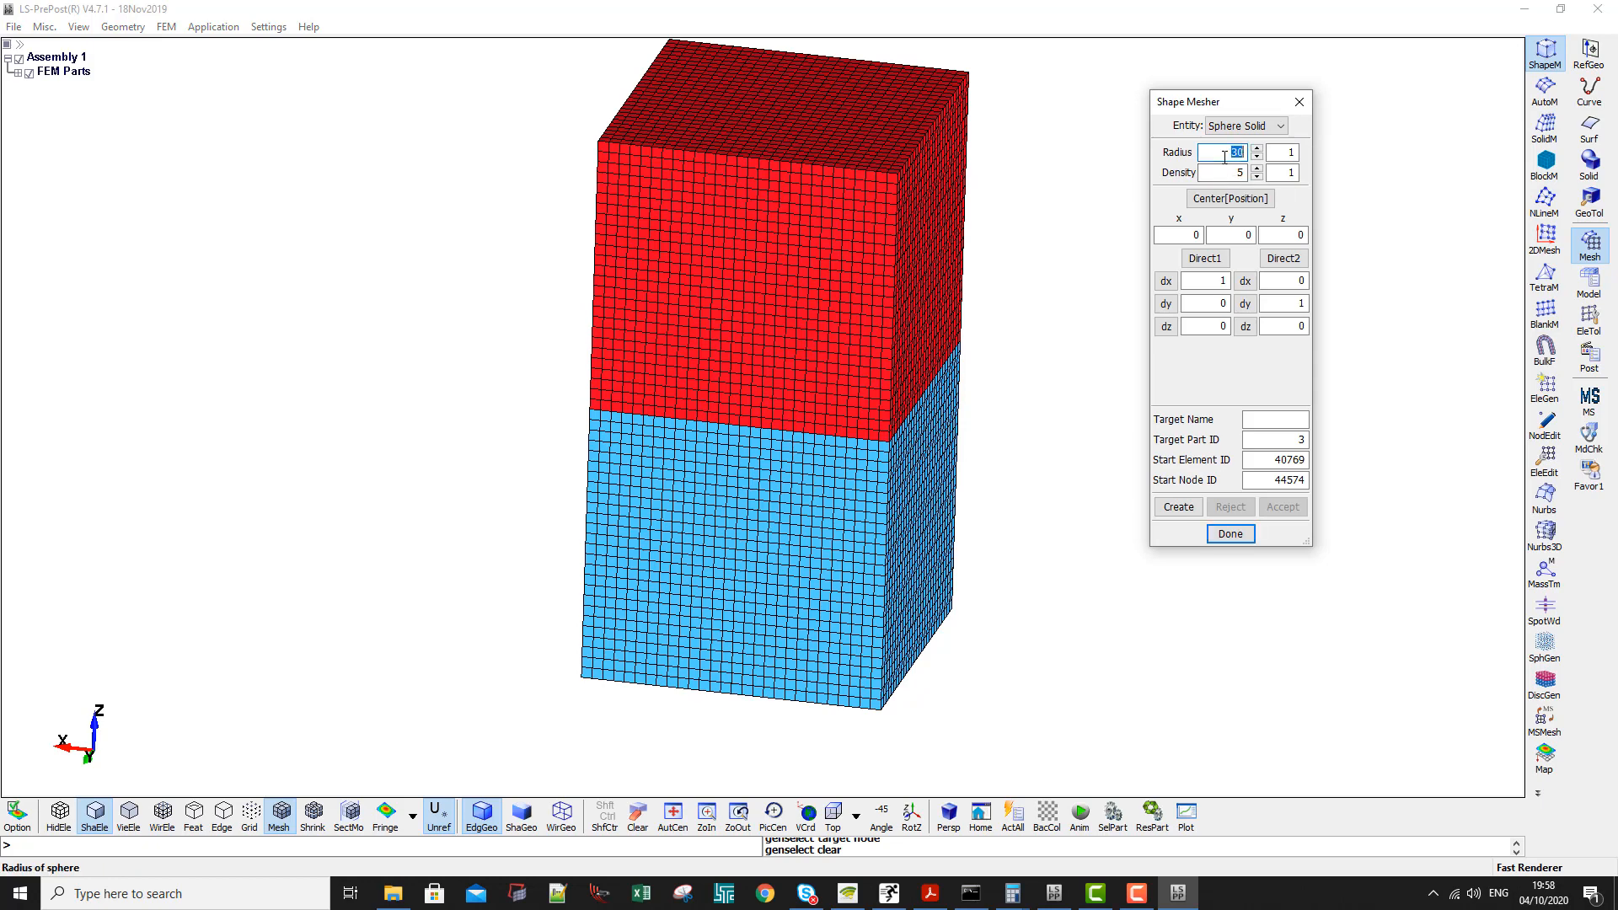
type("109")
key("Tab")
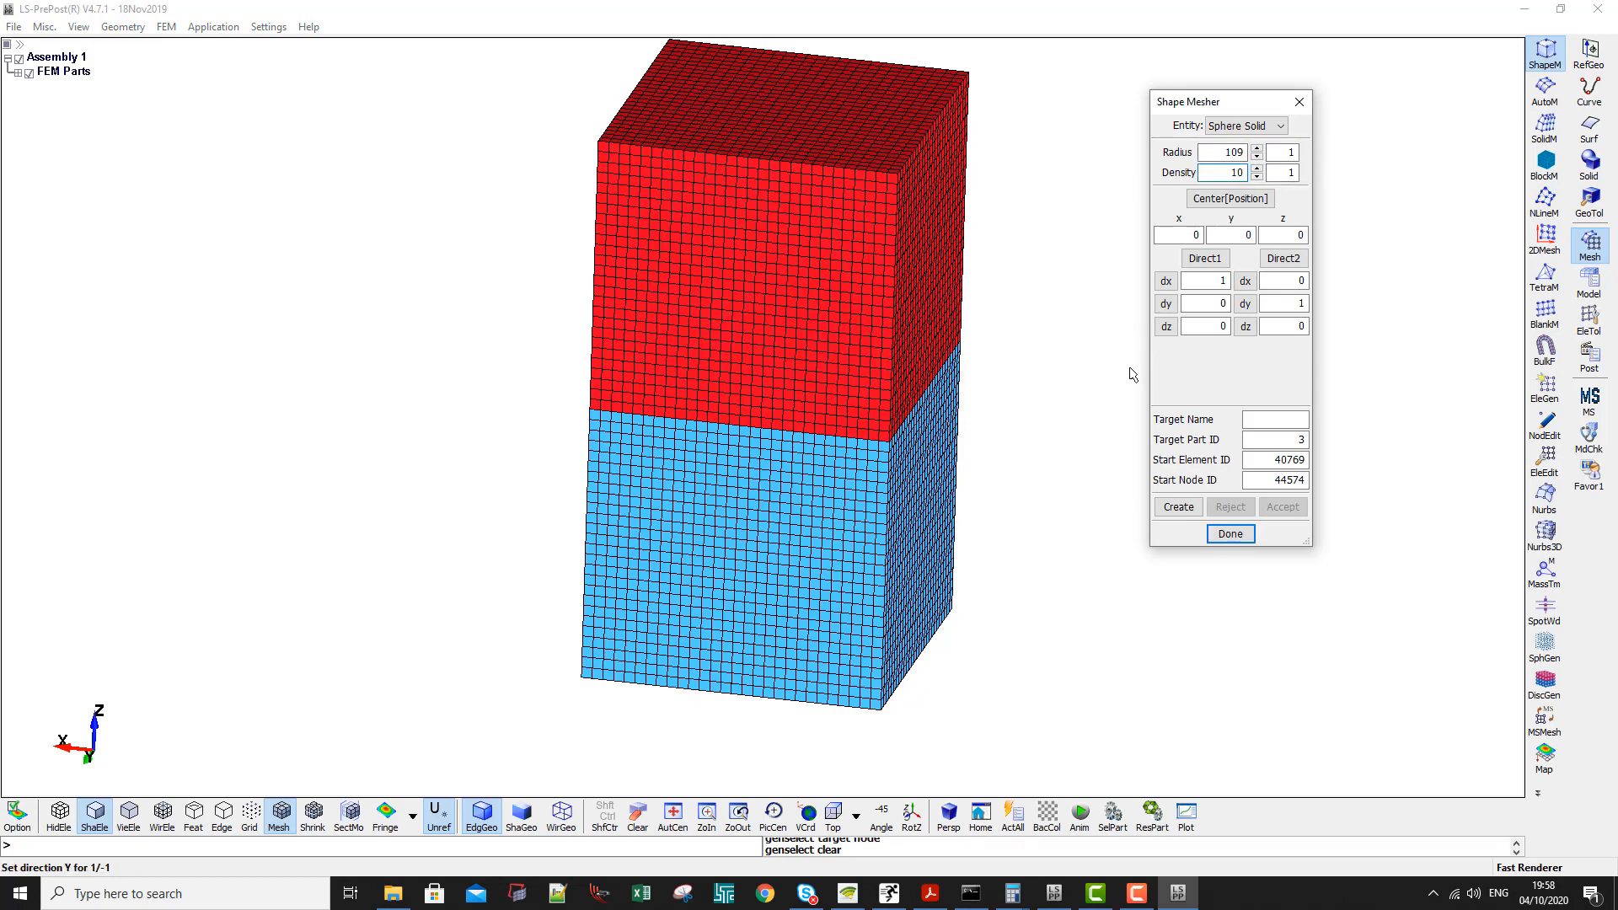
- Set the sphere centre's Z coordinate to 110, keeping the density at 10
double_click(1291, 236)
type("11")
double_click(1229, 172)
left_click(1227, 169)
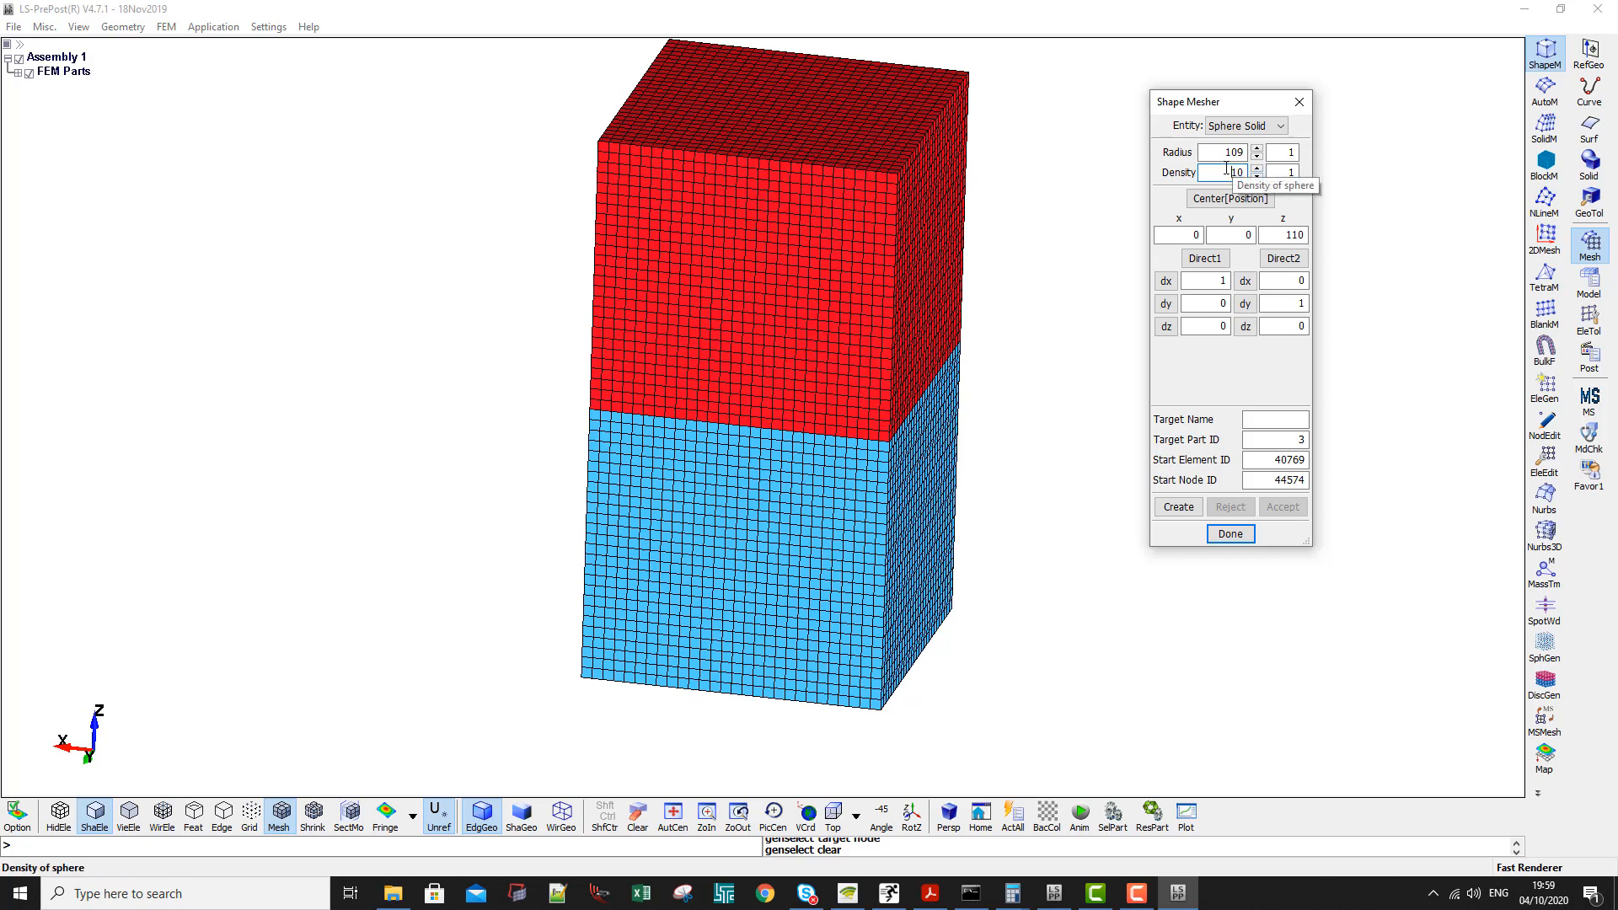
double_click(1226, 173)
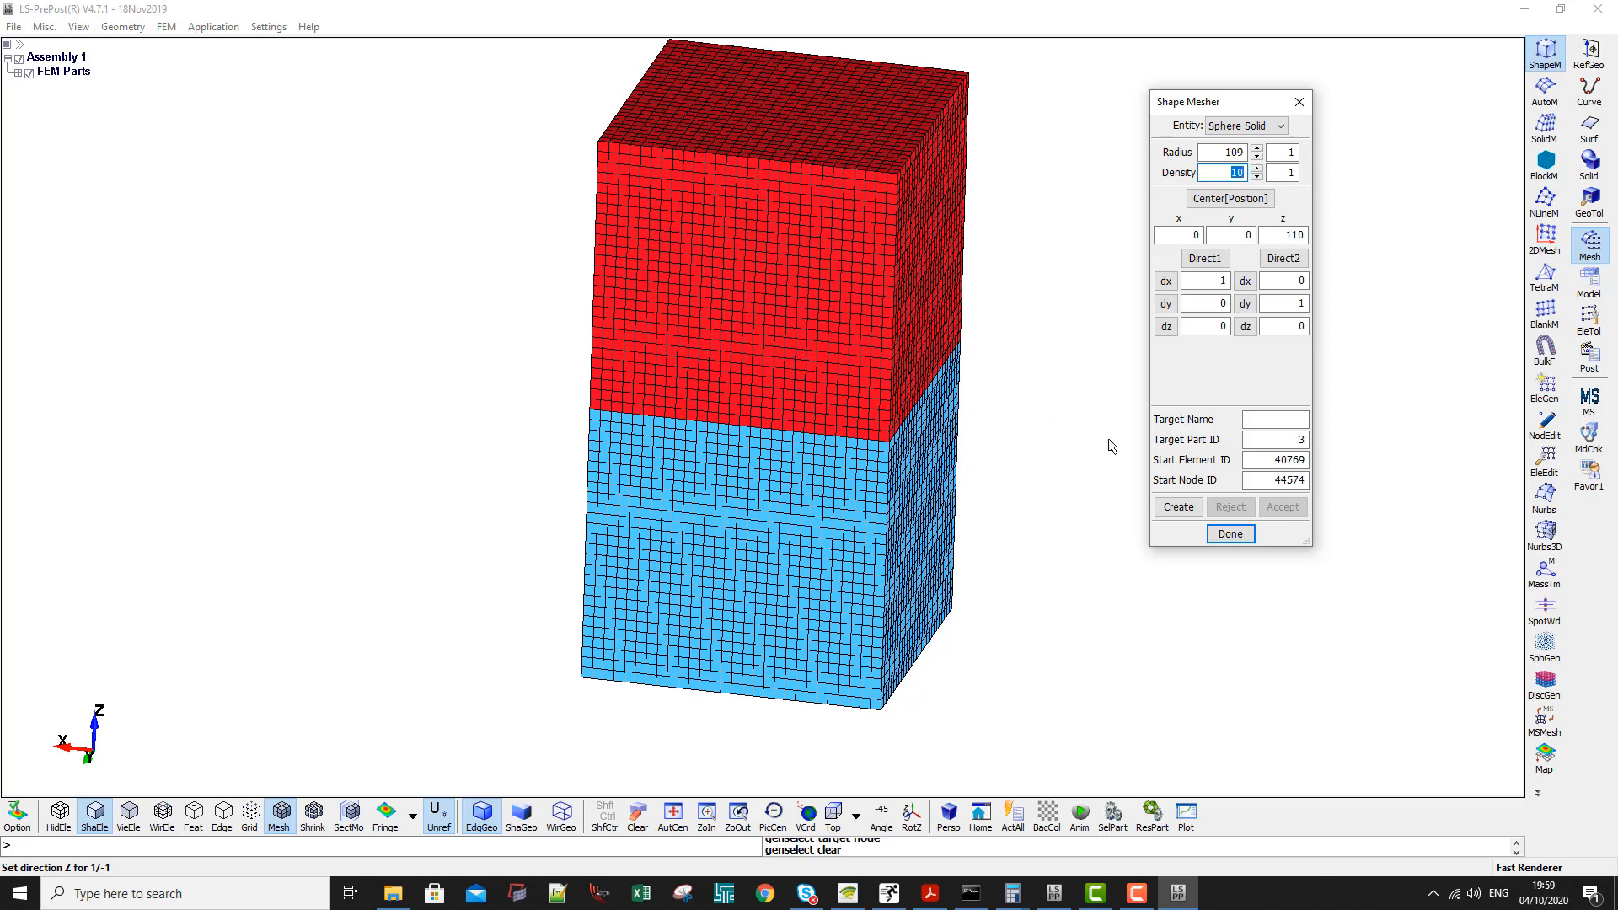
- Name the target part Rigid Sphere, then create and accept the sphere mesh
left_click(1256, 419)
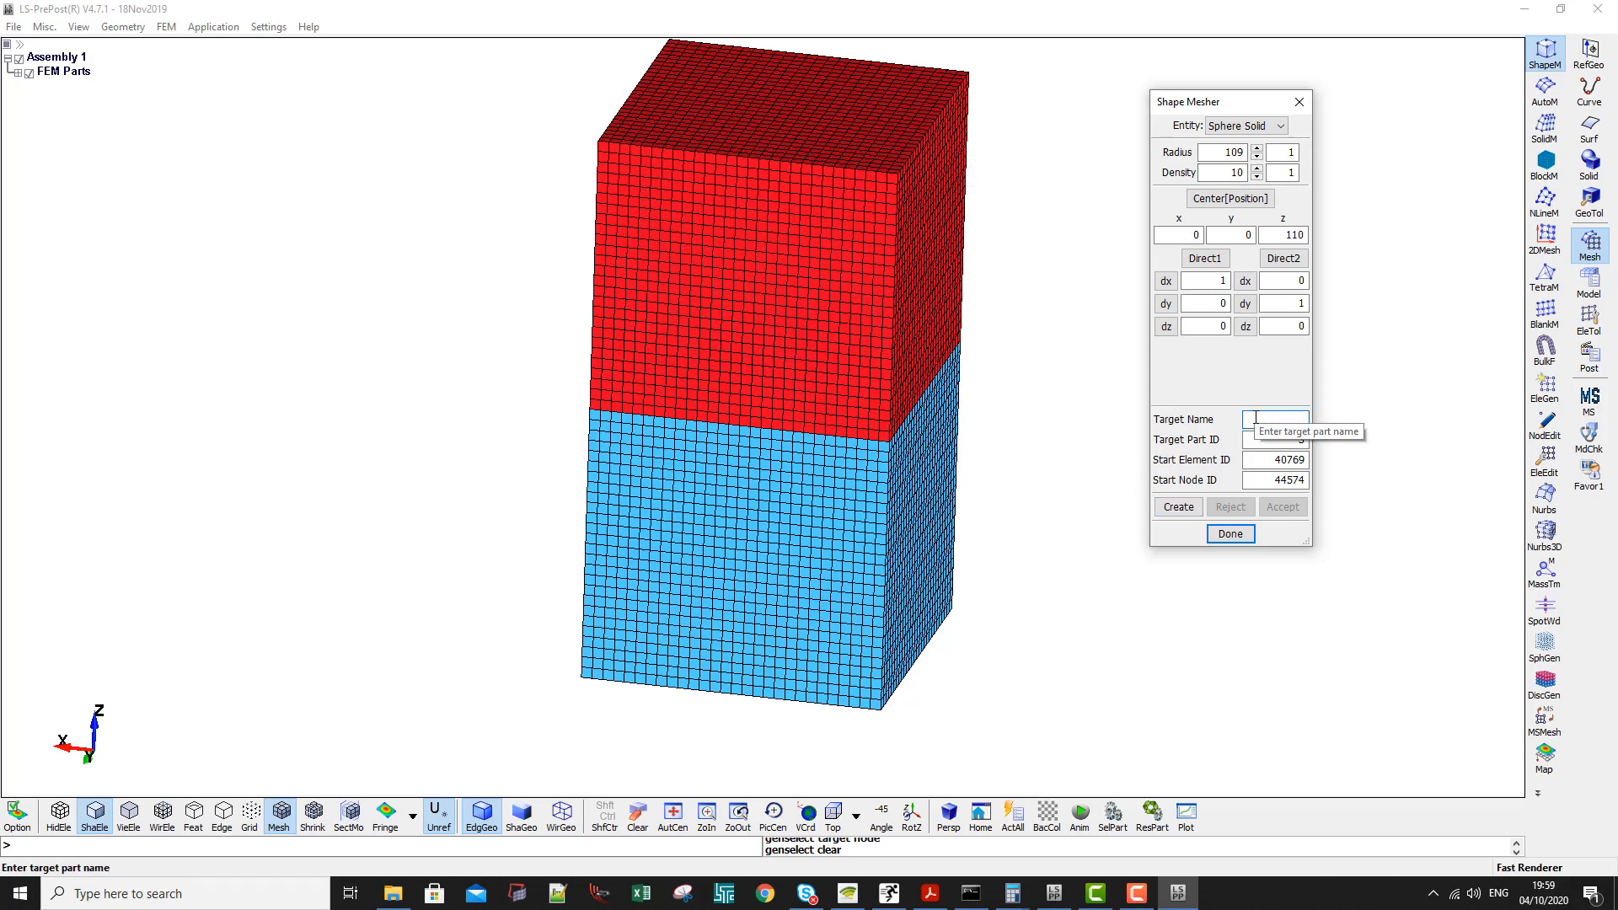
type("Rigid Sphere")
left_click(1168, 509)
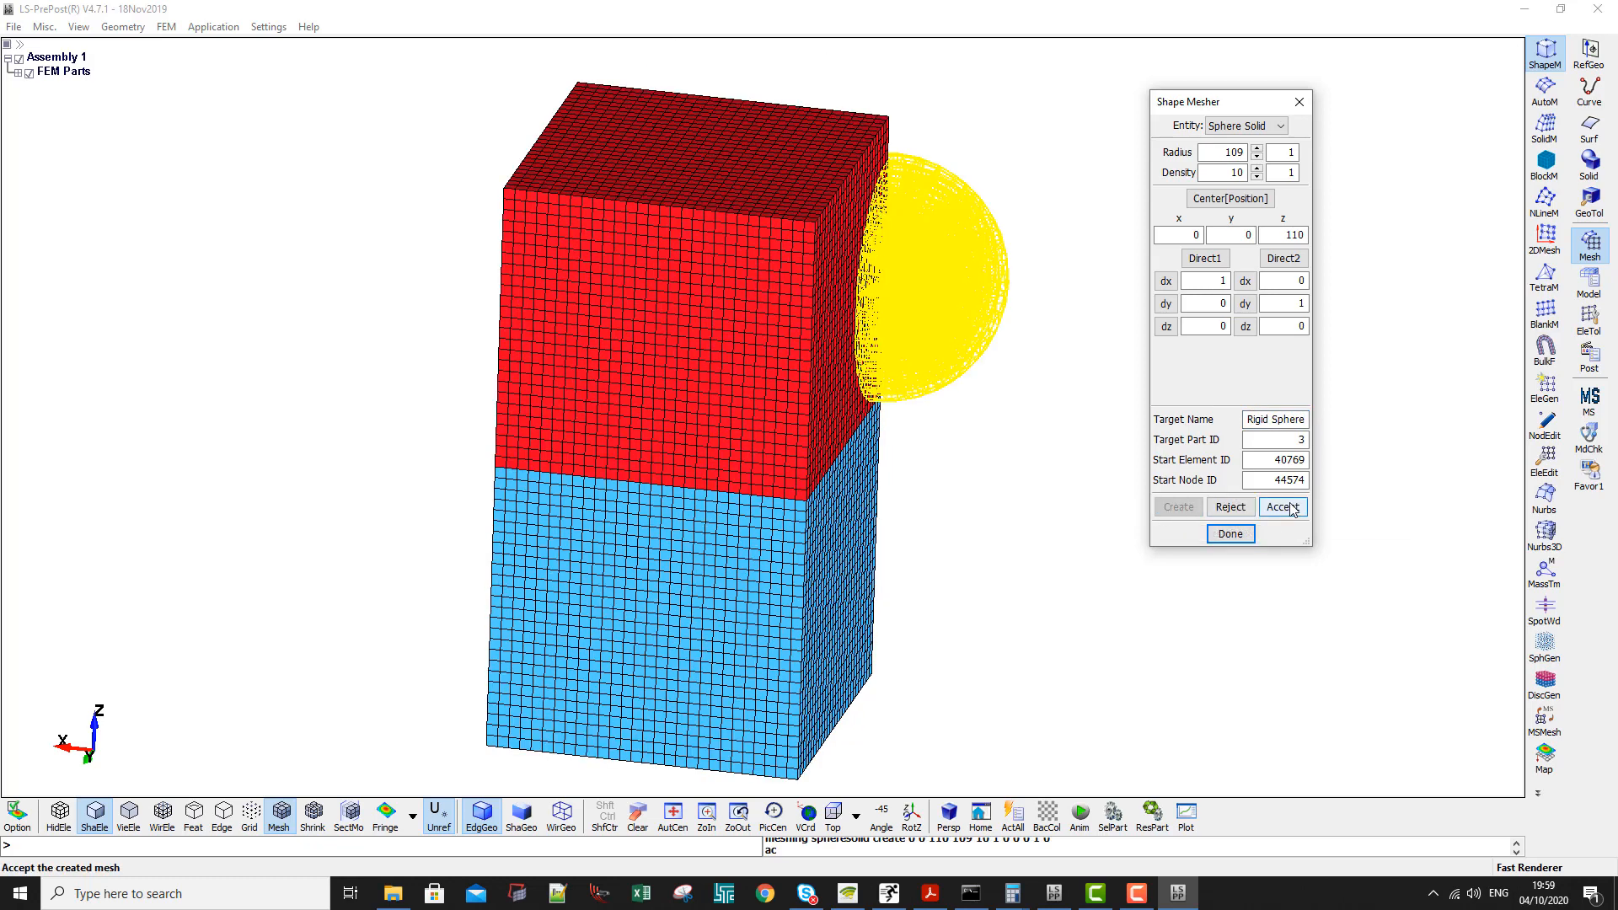
left_click(1264, 507)
left_click_drag(1016, 570, 904, 548, "shift")
scroll(834, 312, "up", 5)
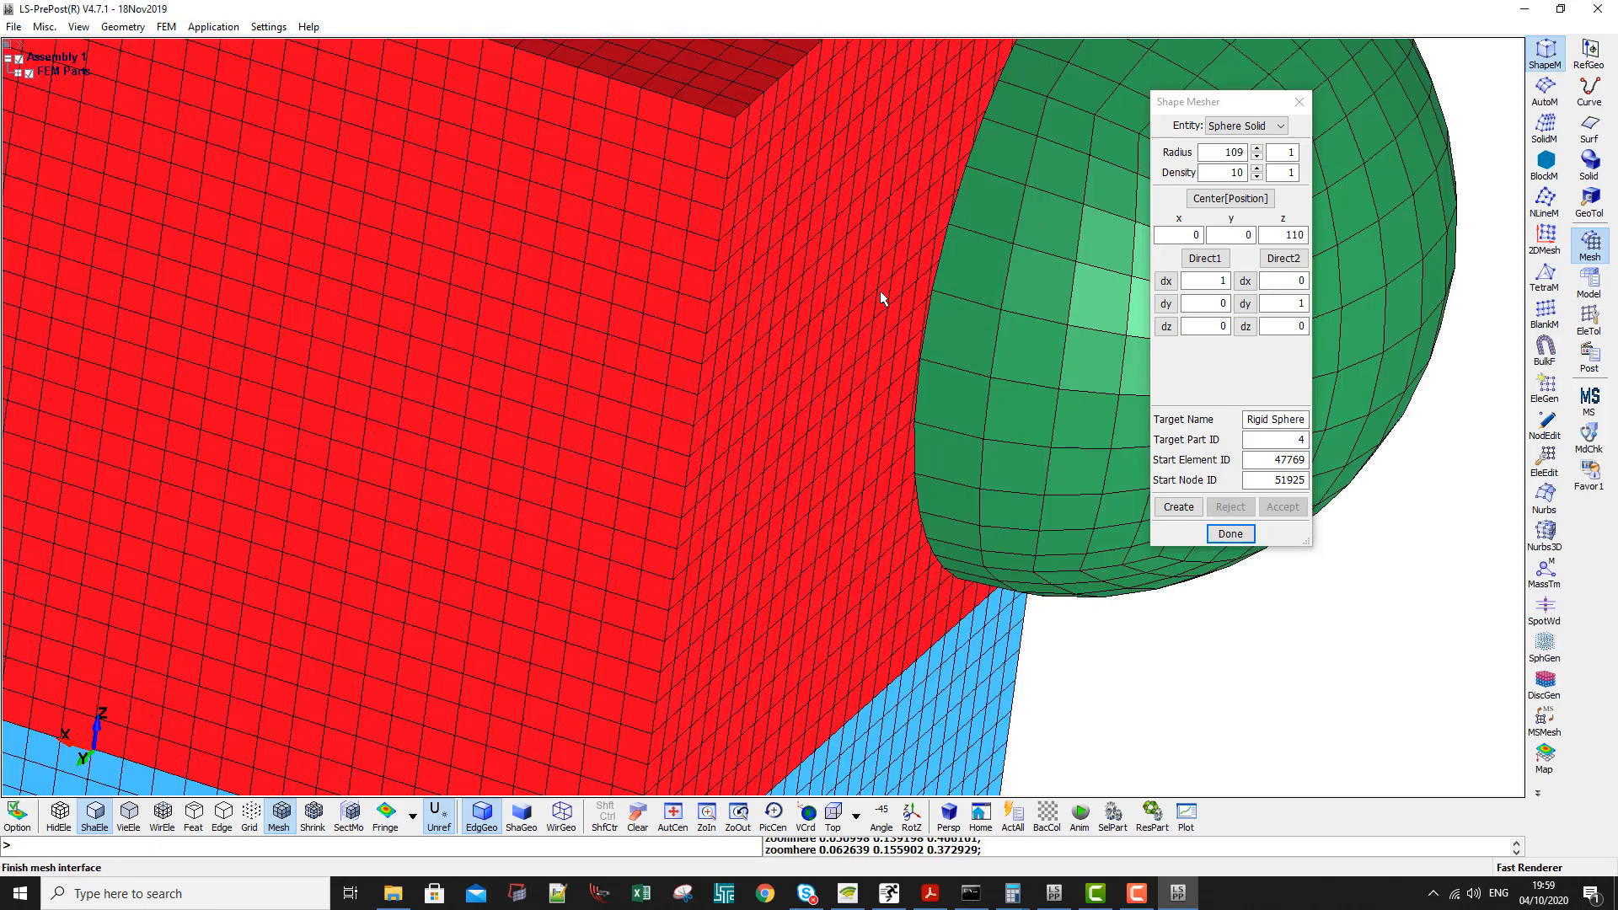
- Close the shape mesher and inspect the sphere's position against the two stacked boxes from several angles
scroll(750, 391, "down", 5)
left_click_drag(781, 429, 477, 363, "shift")
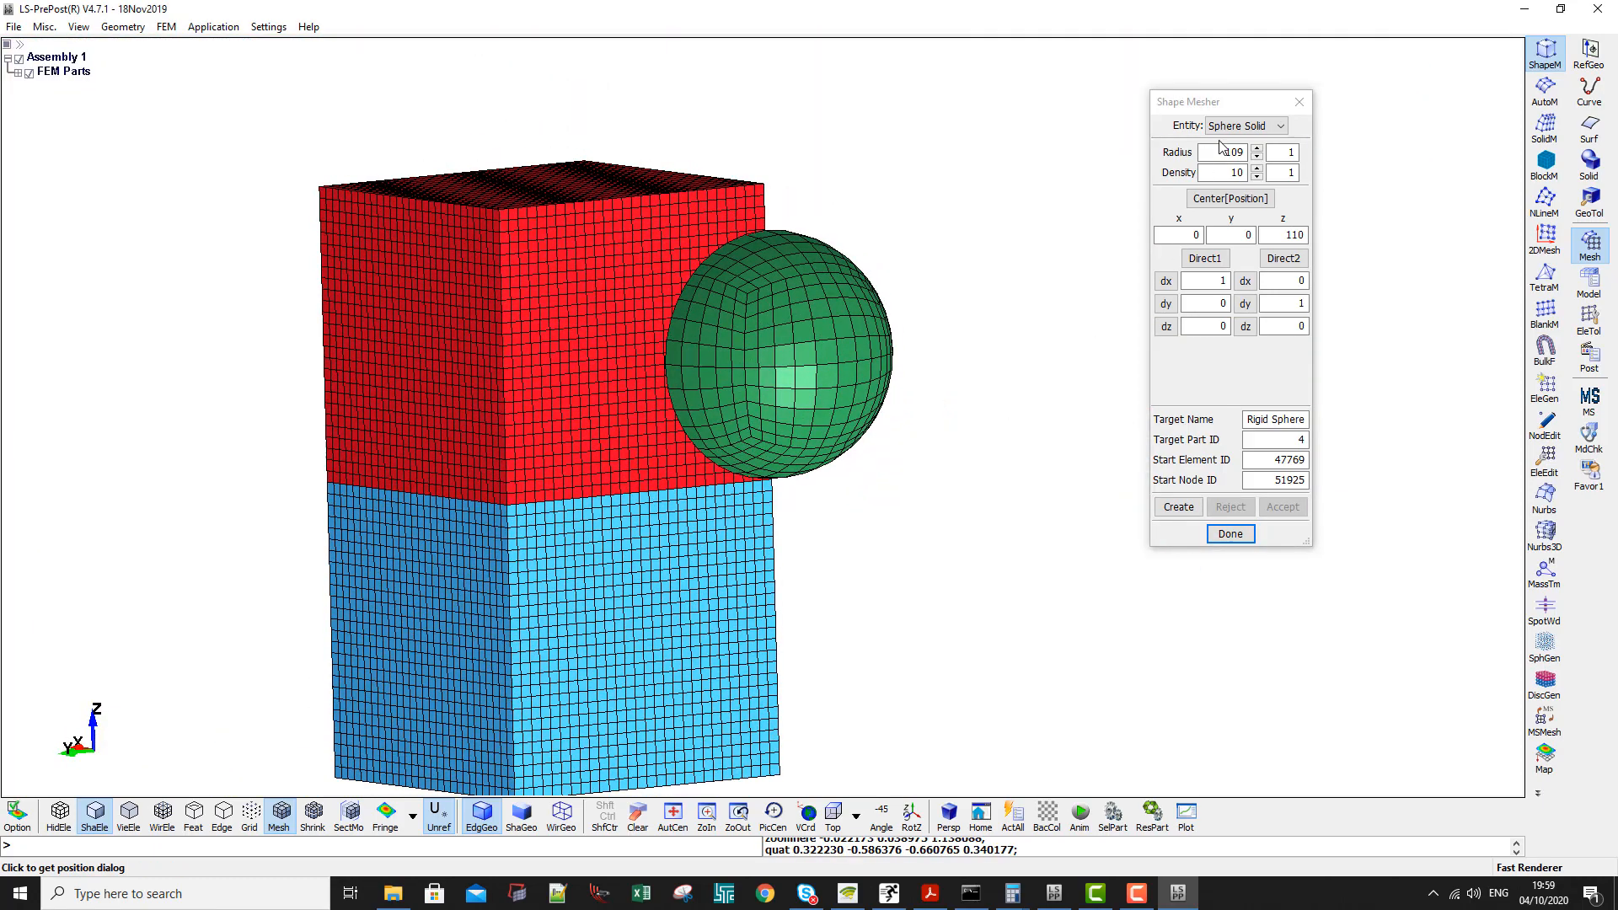
left_click(1299, 102)
left_click(1590, 319)
left_click(1544, 352)
middle_click_drag(844, 487, 1034, 426, "shift")
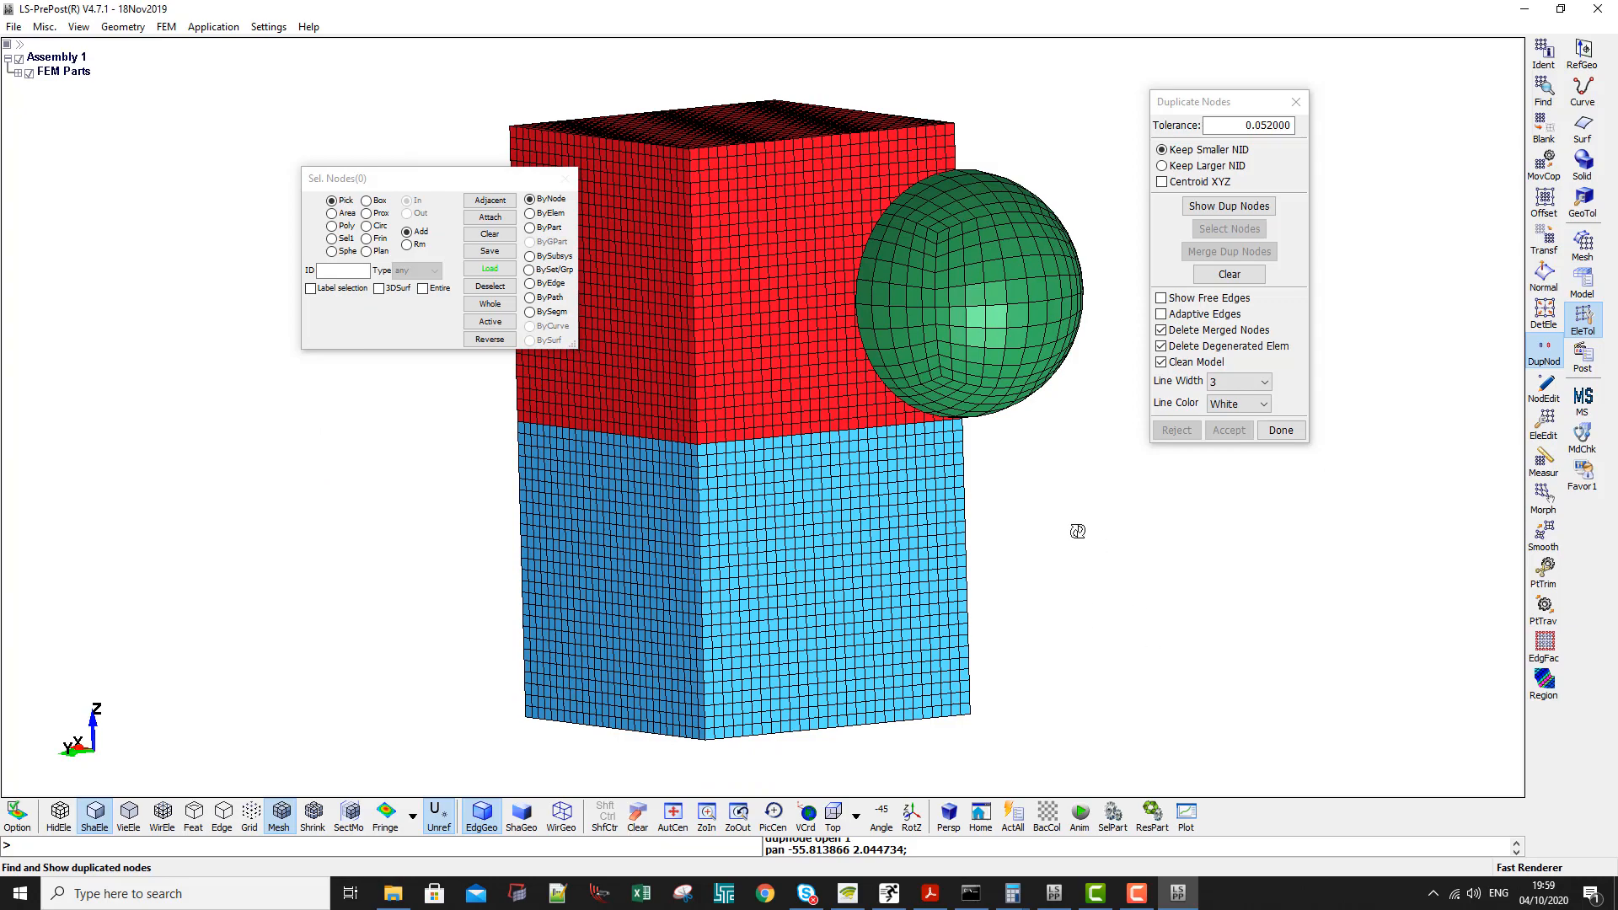
left_click_drag(1077, 531, 890, 269, "shift")
left_click_drag(1020, 580, 948, 263, "shift")
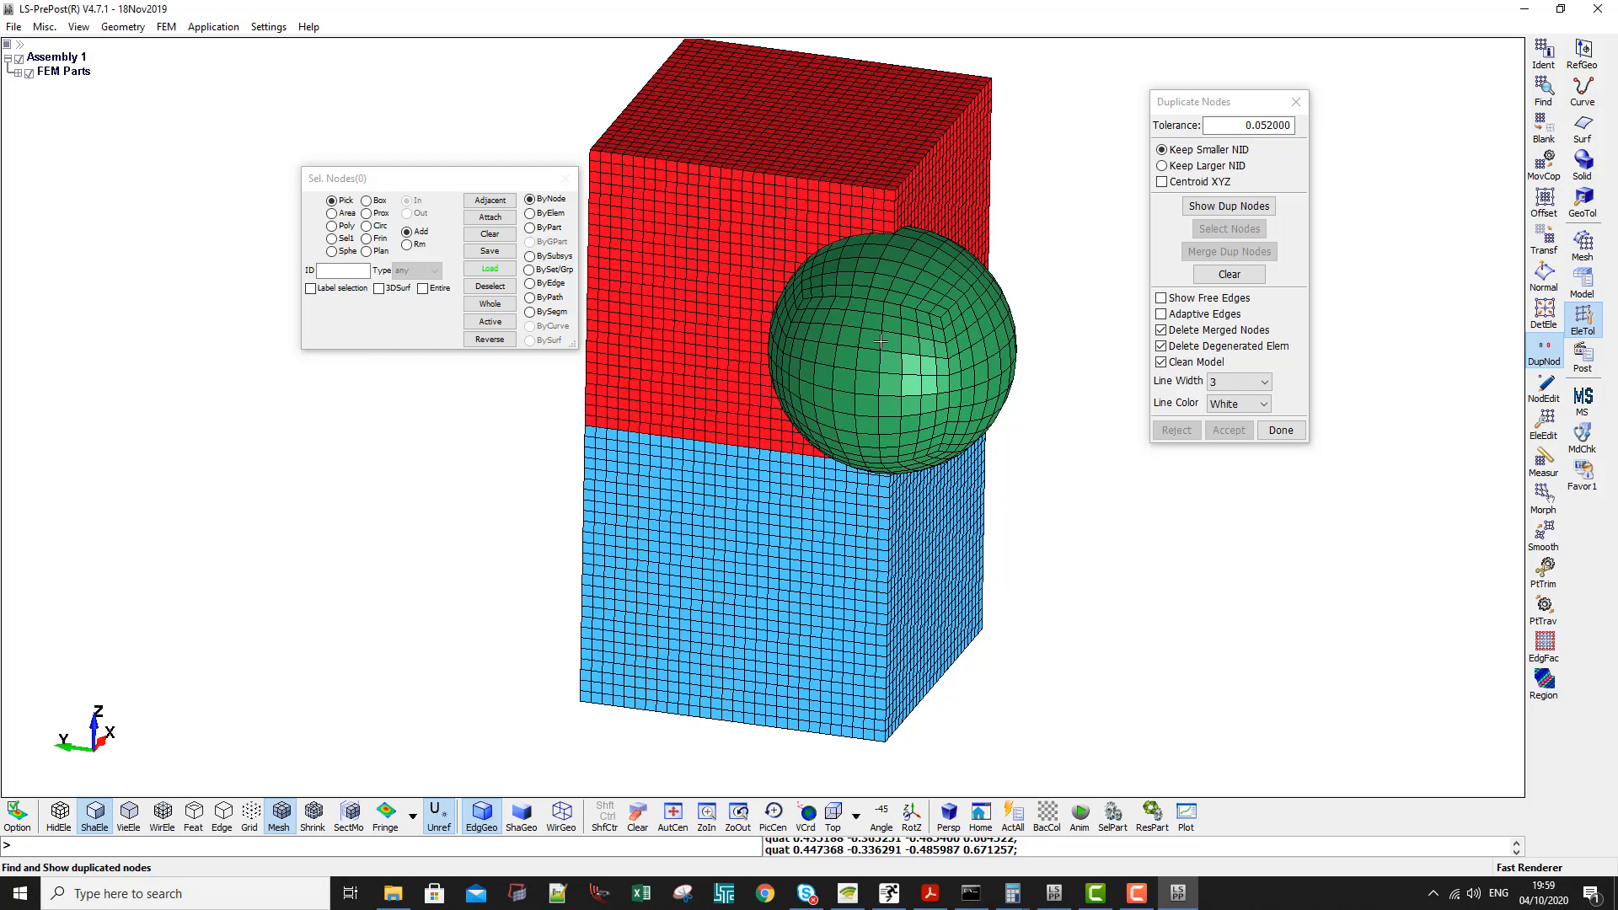
- Measure the volume of the sphere part
left_click(1544, 461)
left_click(1256, 126)
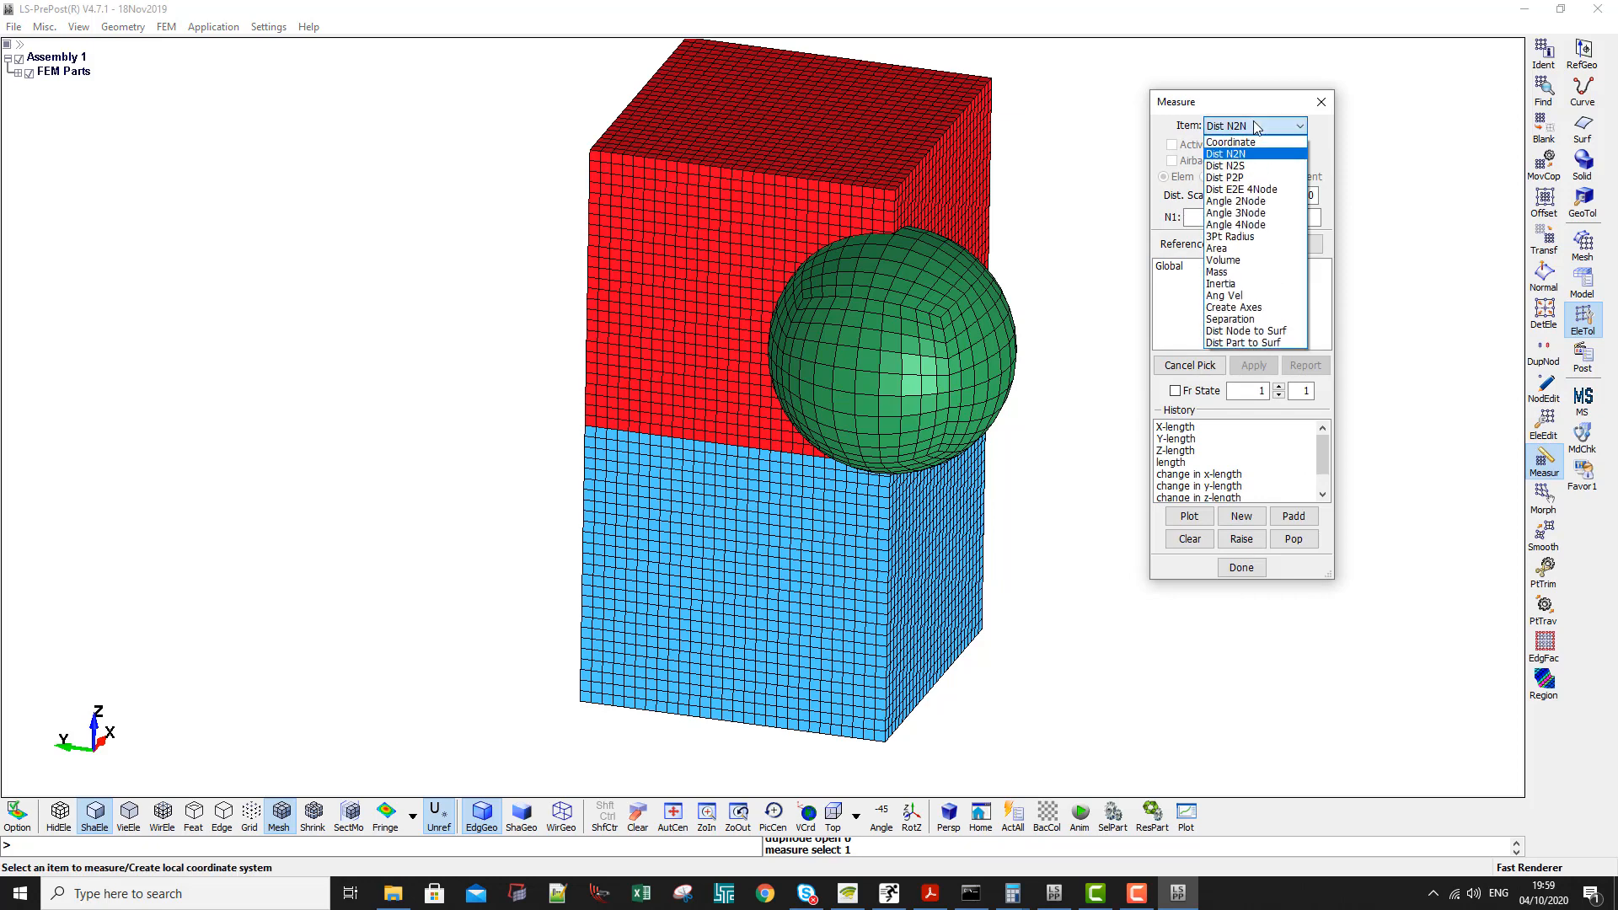
left_click(1223, 259)
left_click(1205, 177)
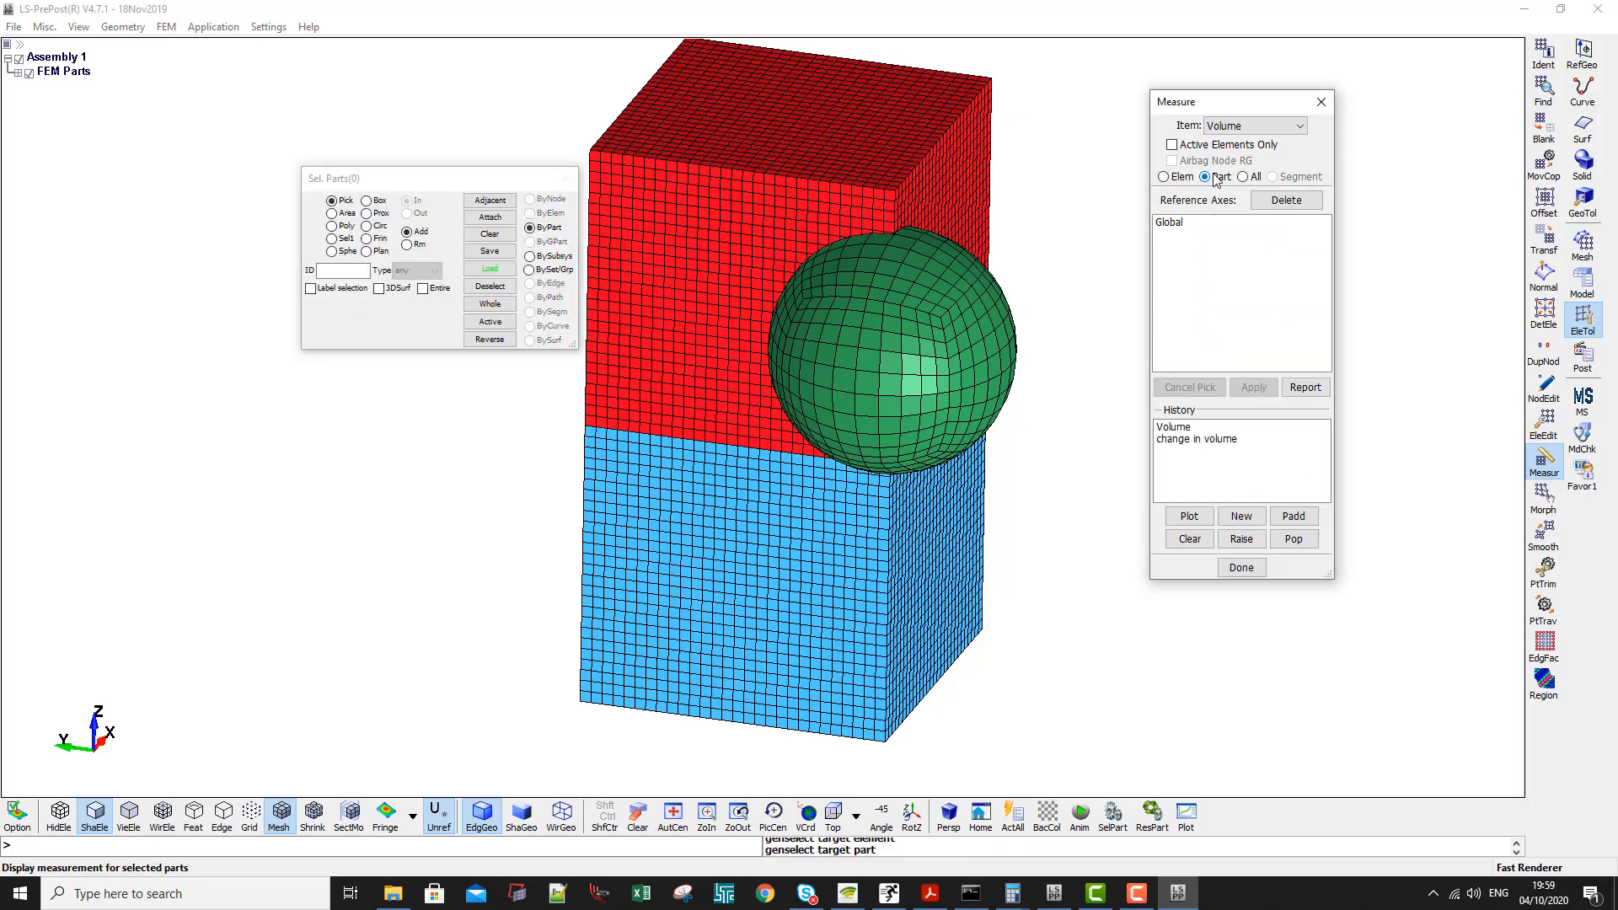
left_click(892, 345)
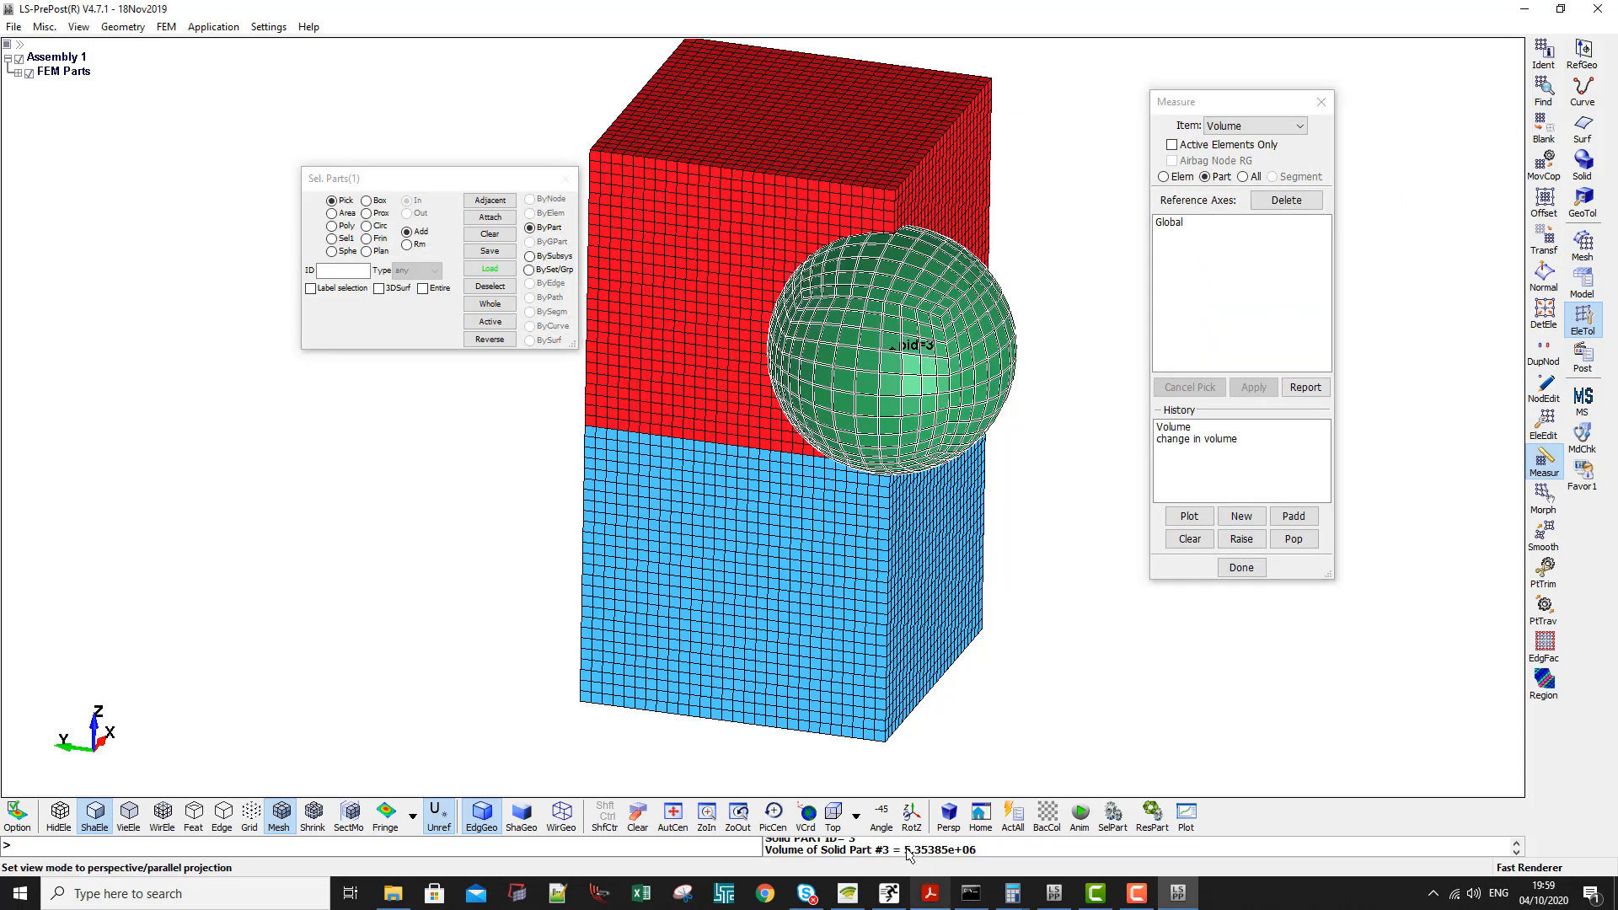
left_click_drag(905, 851, 979, 852)
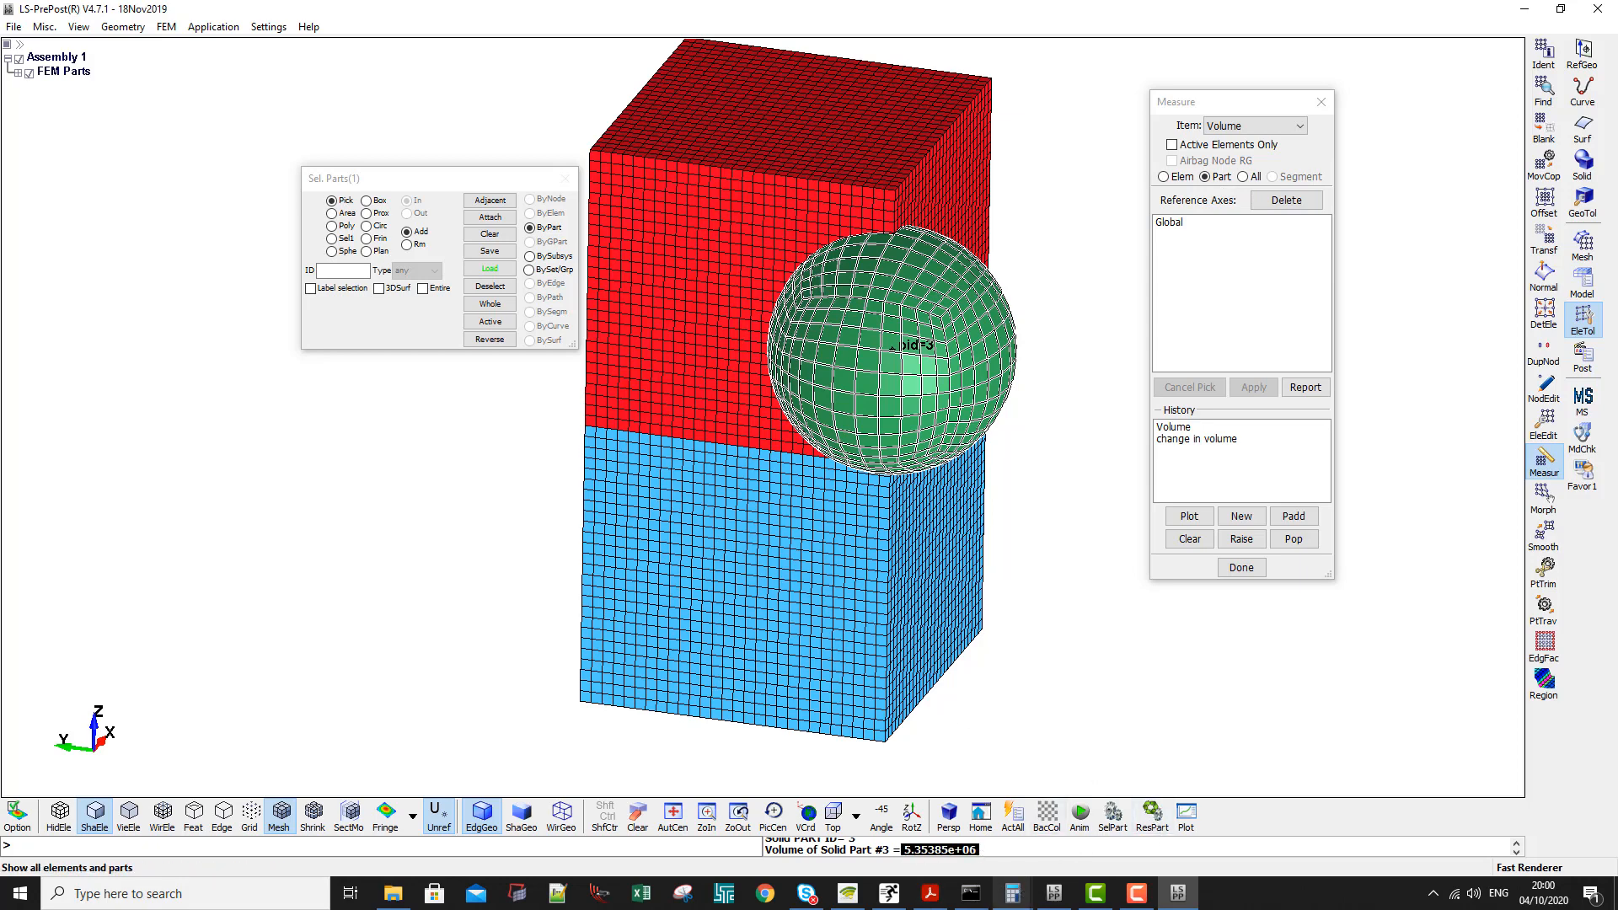
- Switch to Calculator, divide the 3.76 mass by the sphere volume of 5353850 and copy the result
left_click(1014, 894)
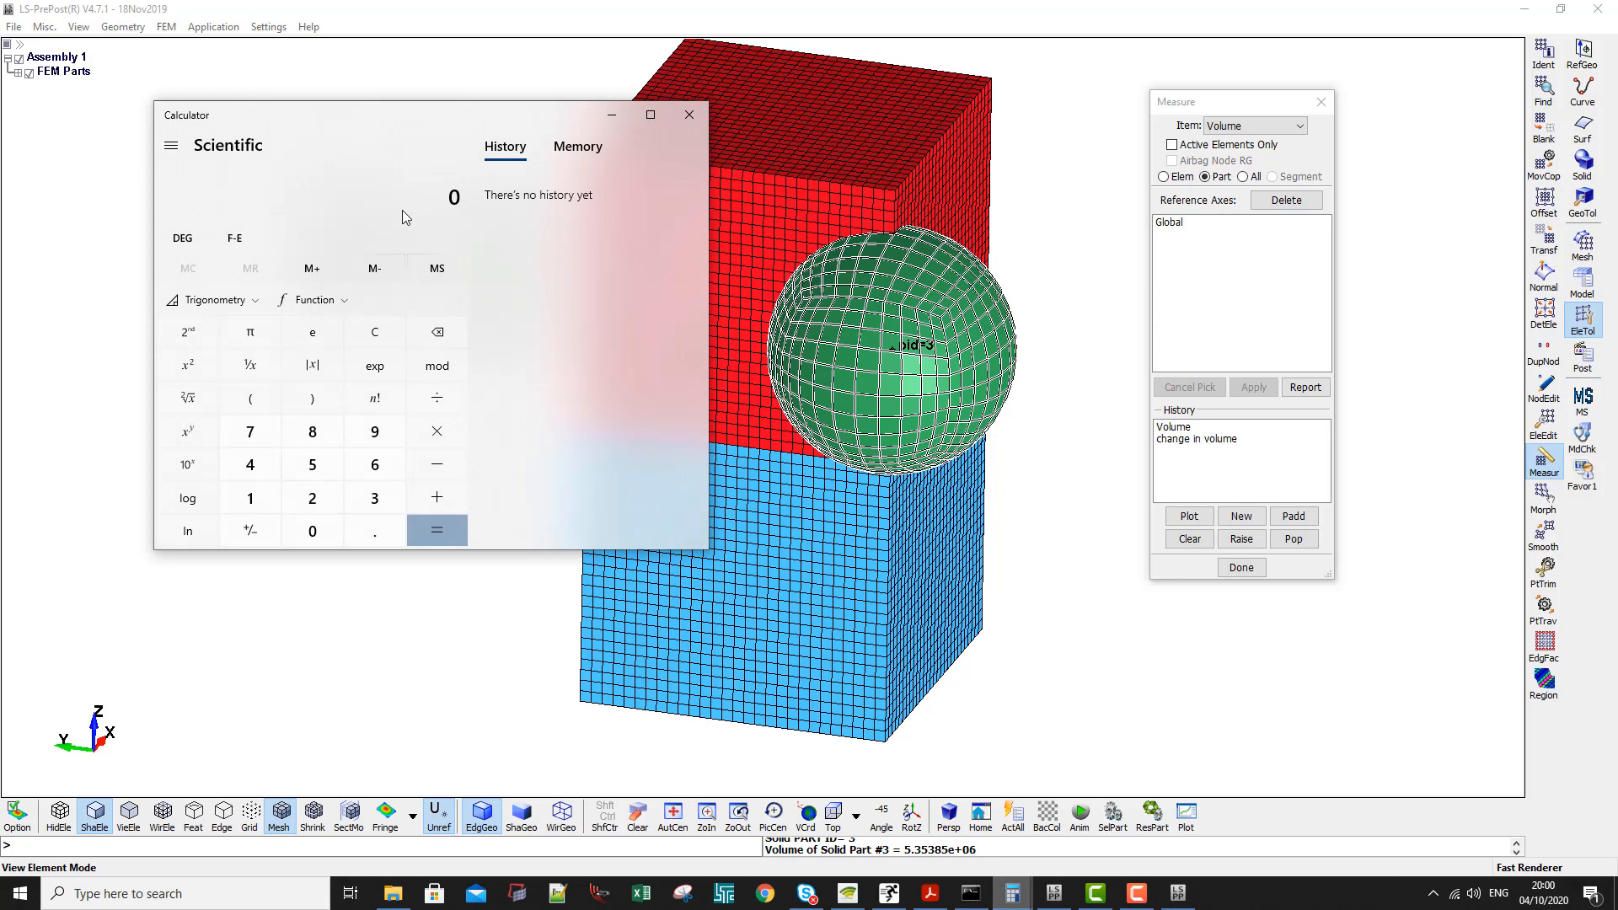
type("3.76")
key("slash")
key("Return")
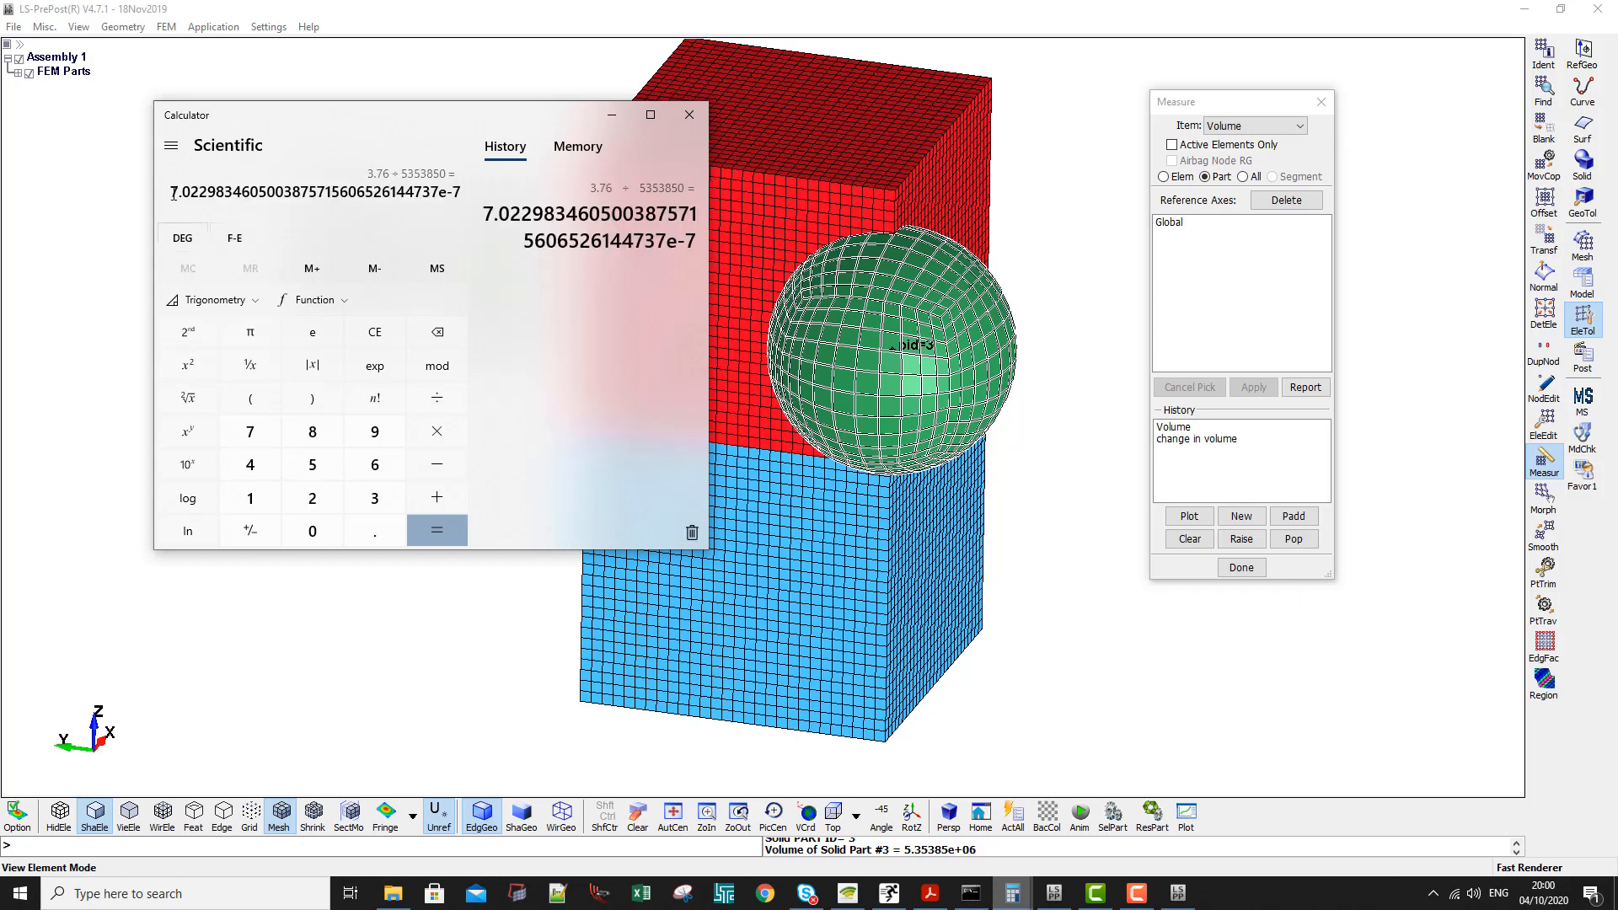
left_click_drag(170, 192, 493, 202)
right_click(430, 192)
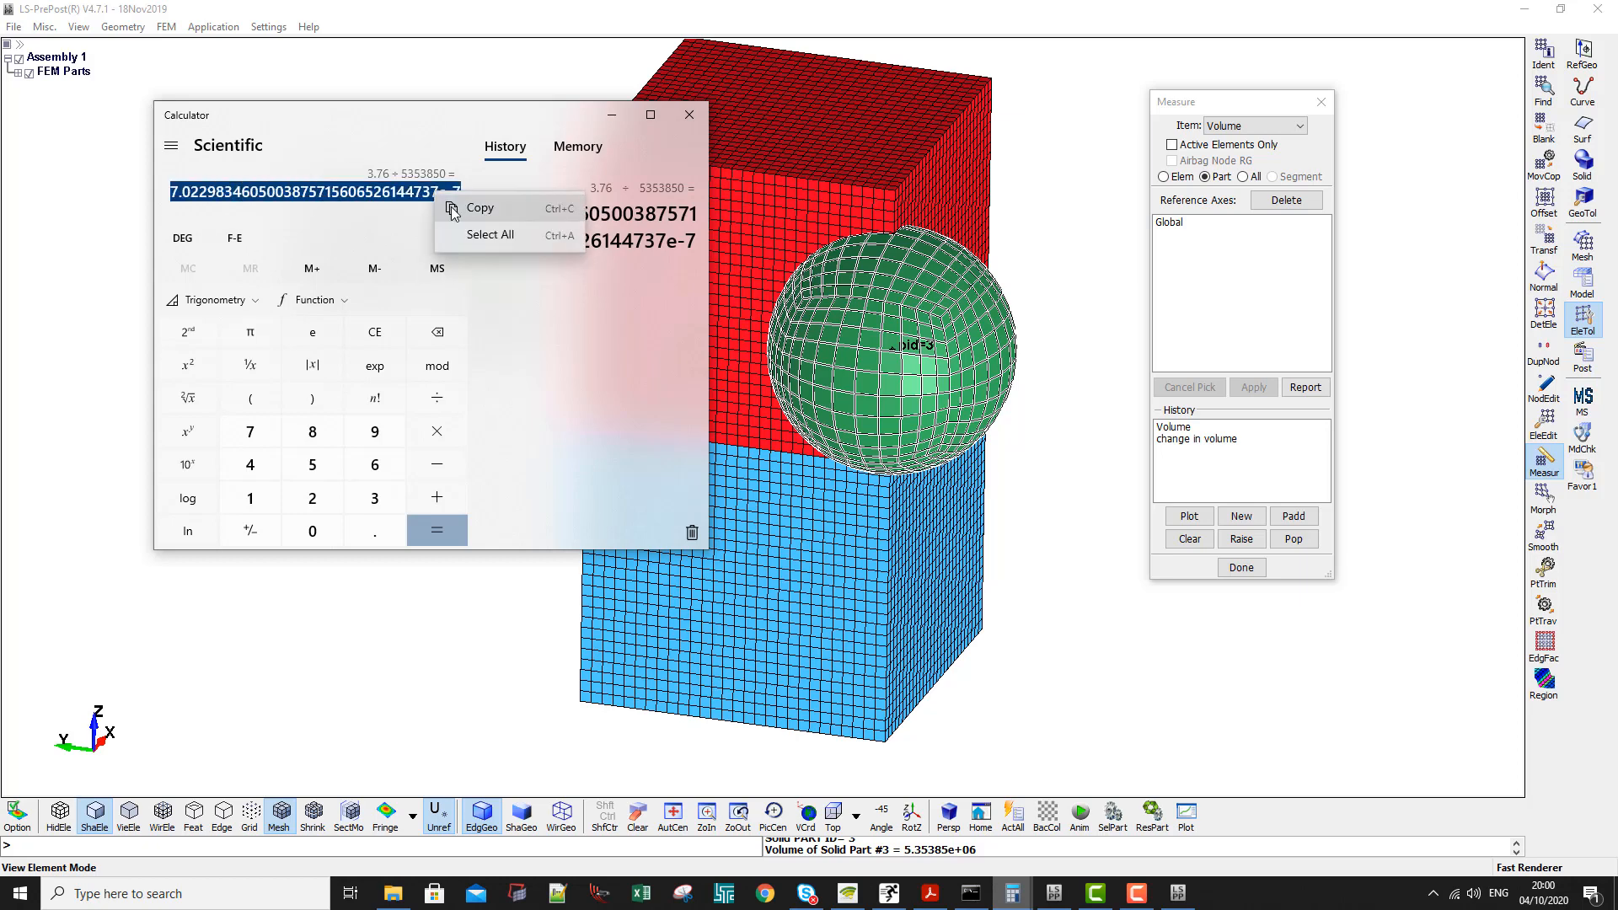
left_click(459, 207)
- Open the Rigid Sphere part's keyword card in the Keyword Manager, without creating a new section
left_click(1590, 289)
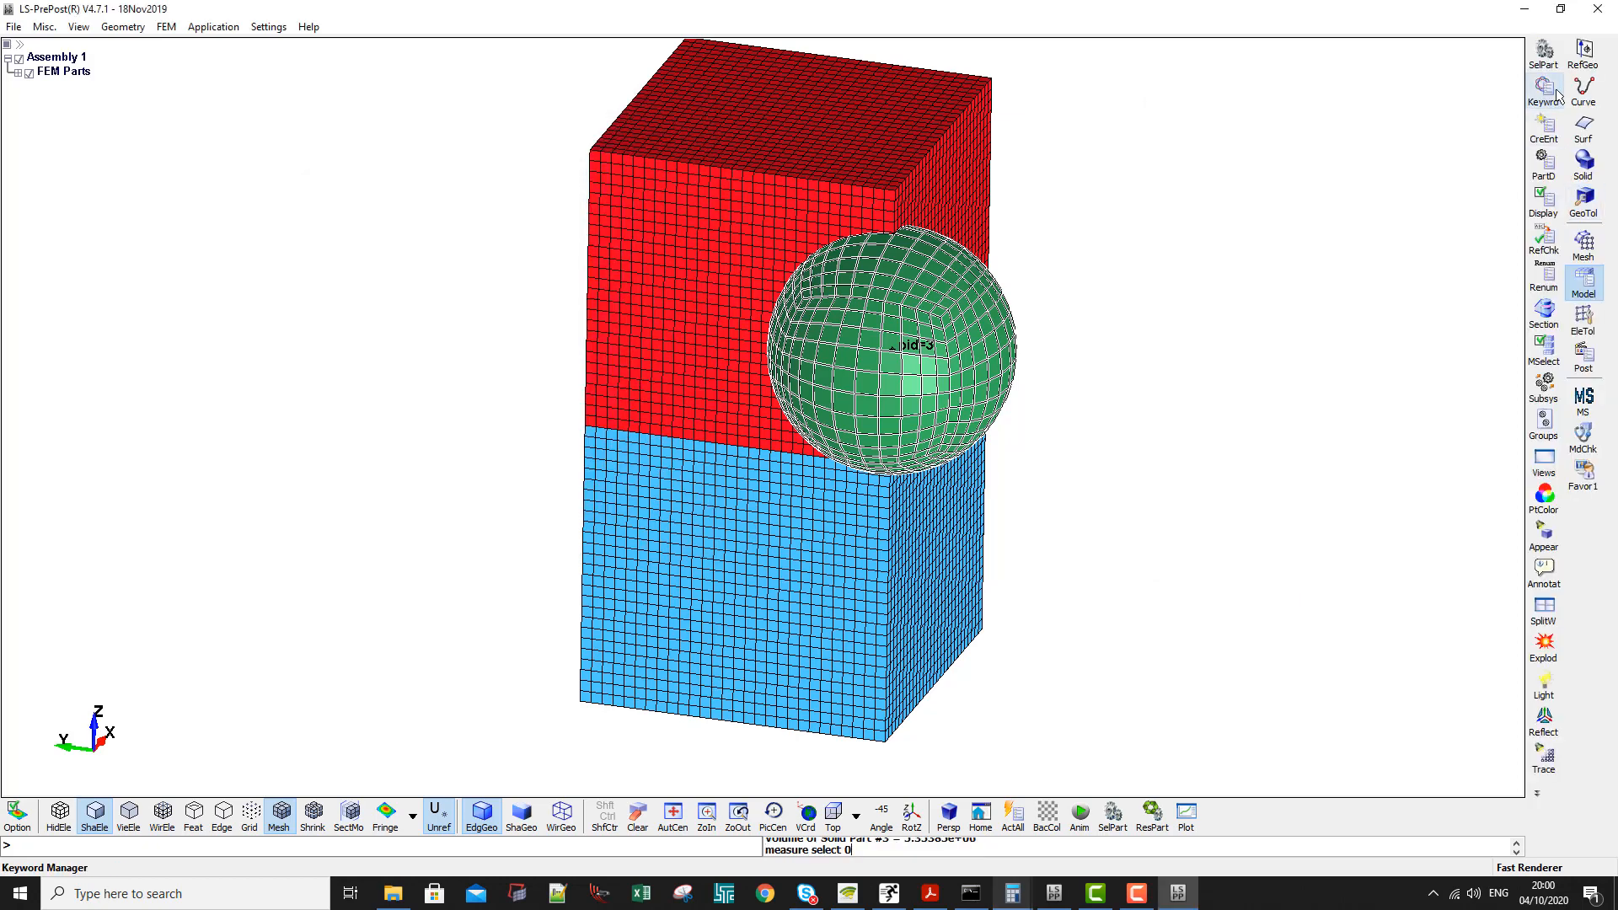
left_click(1544, 88)
double_click(1224, 455)
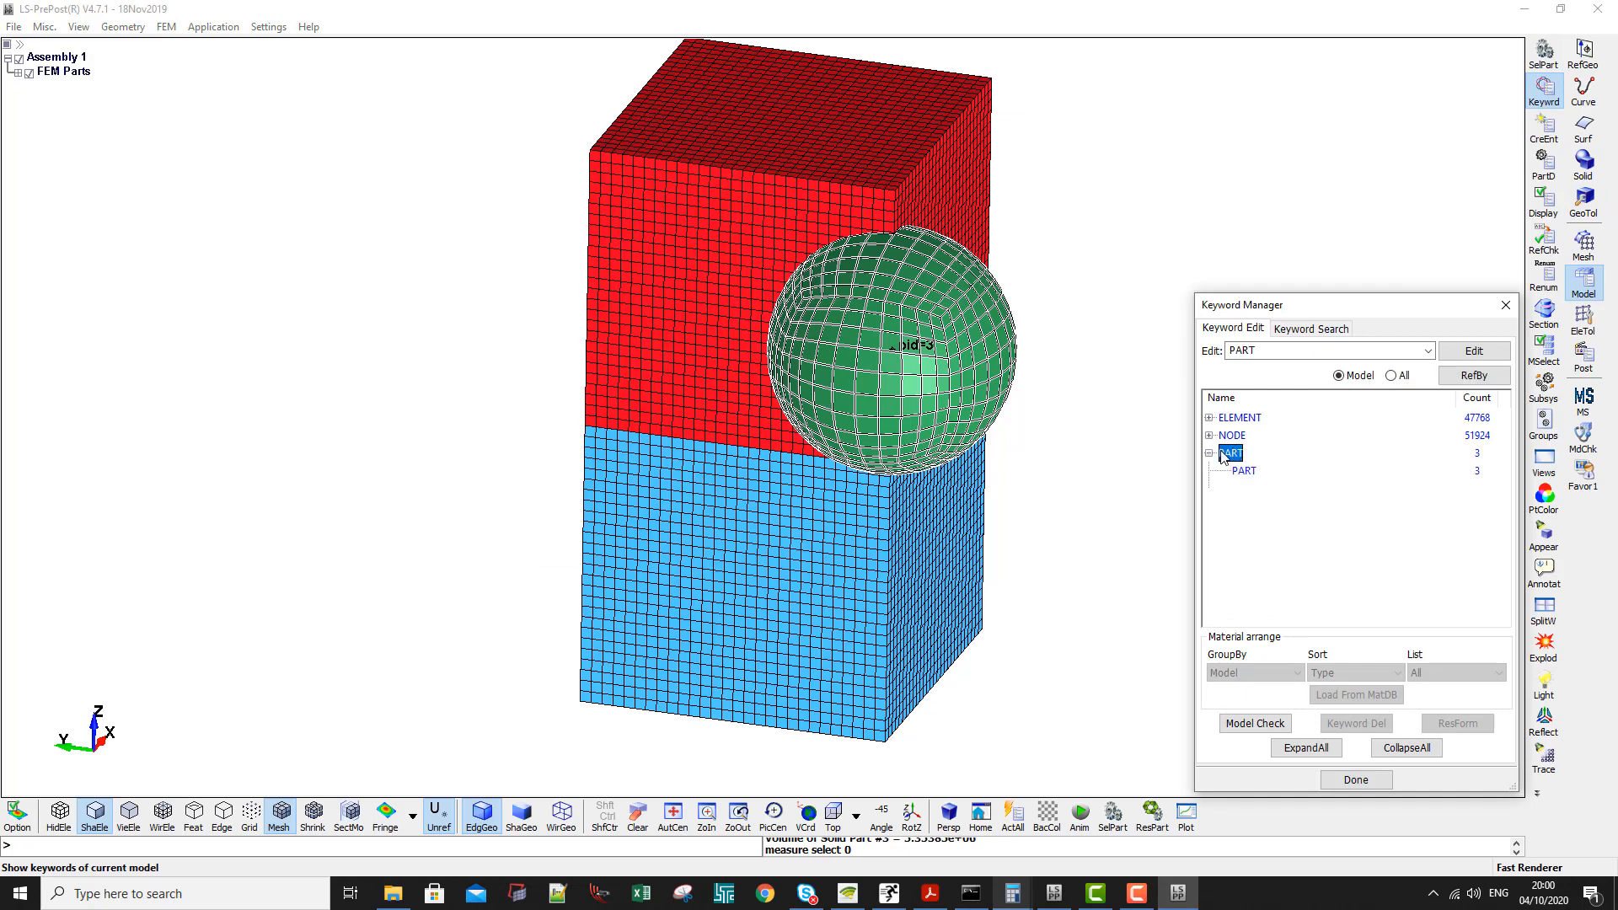
double_click(1236, 472)
left_click(1095, 292)
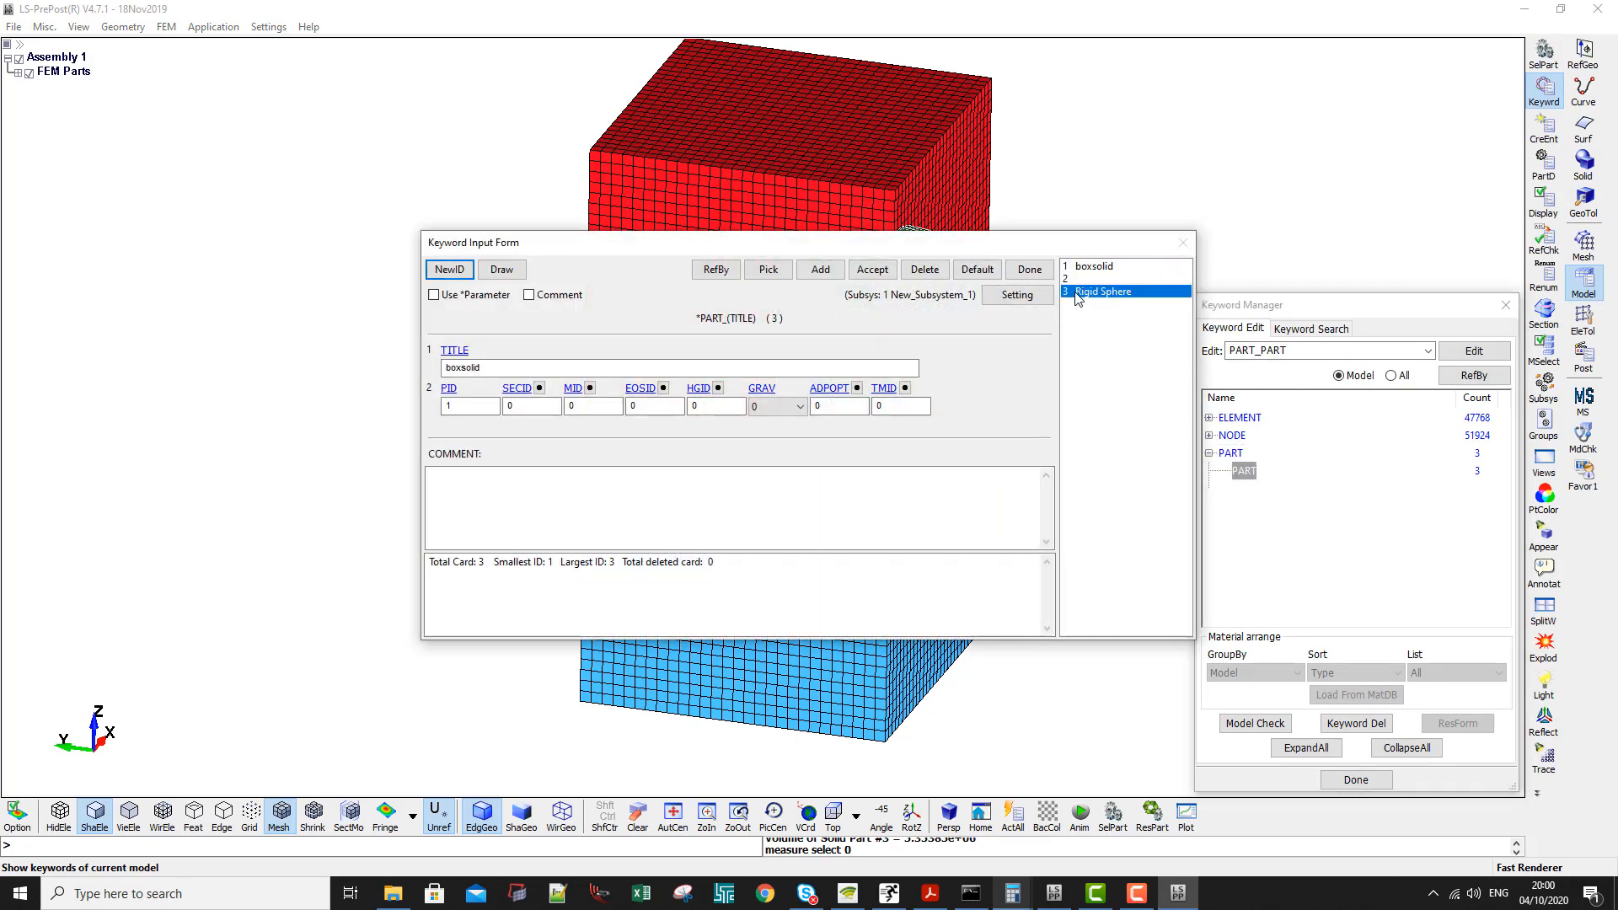
left_click(540, 387)
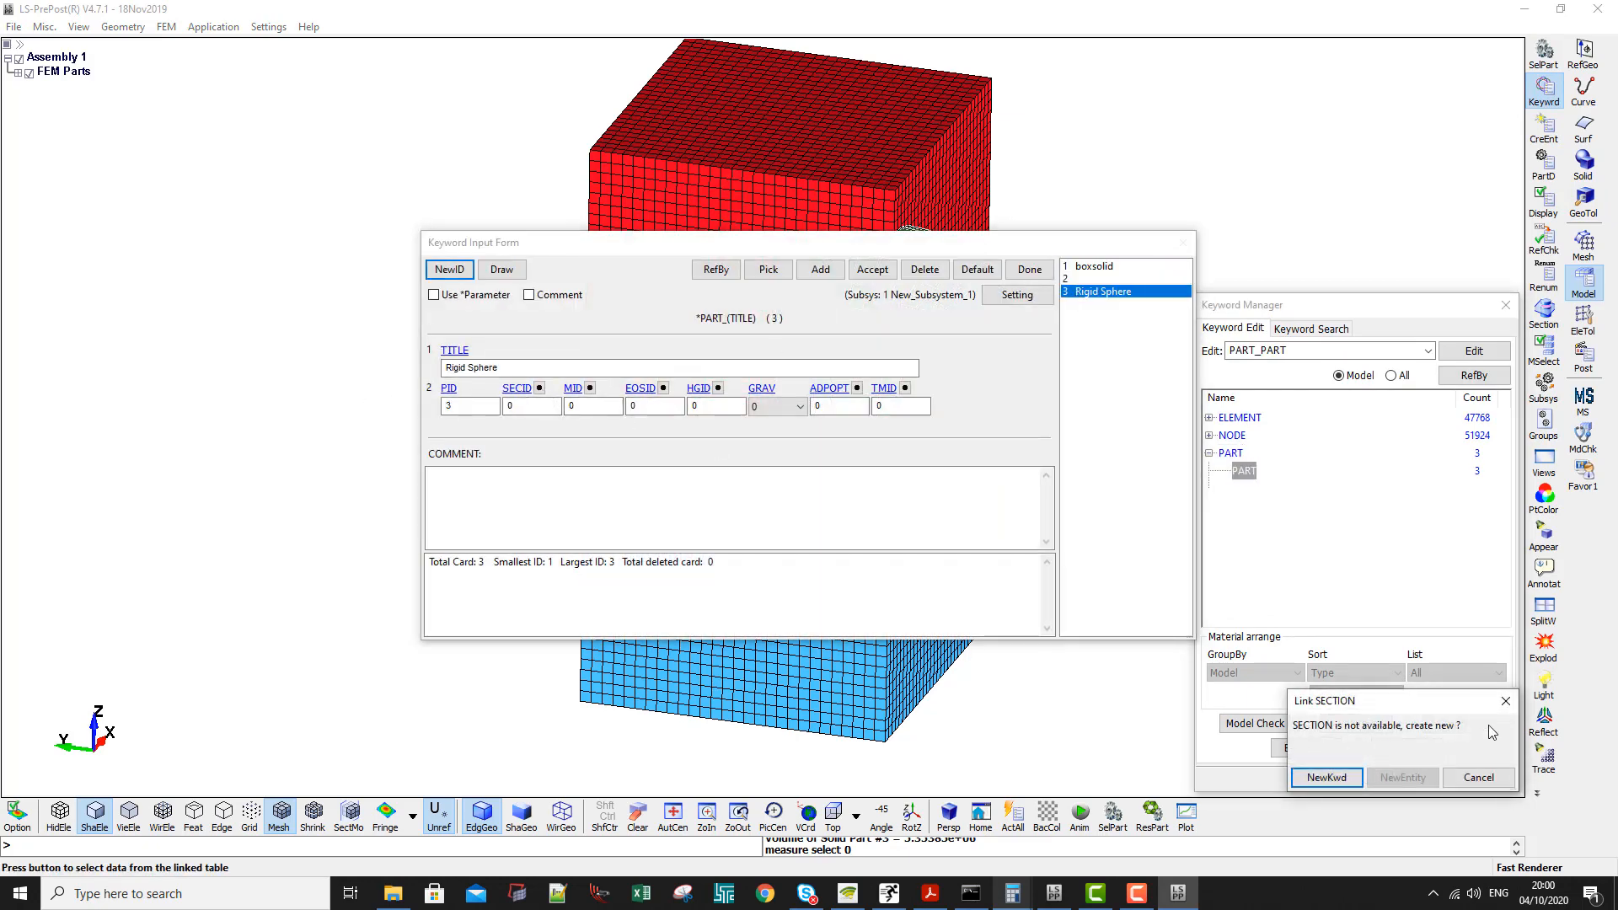
key("Escape")
- Create a new 020-RIGID material keyword from the Rigid Sphere part's material link
left_click(591, 388)
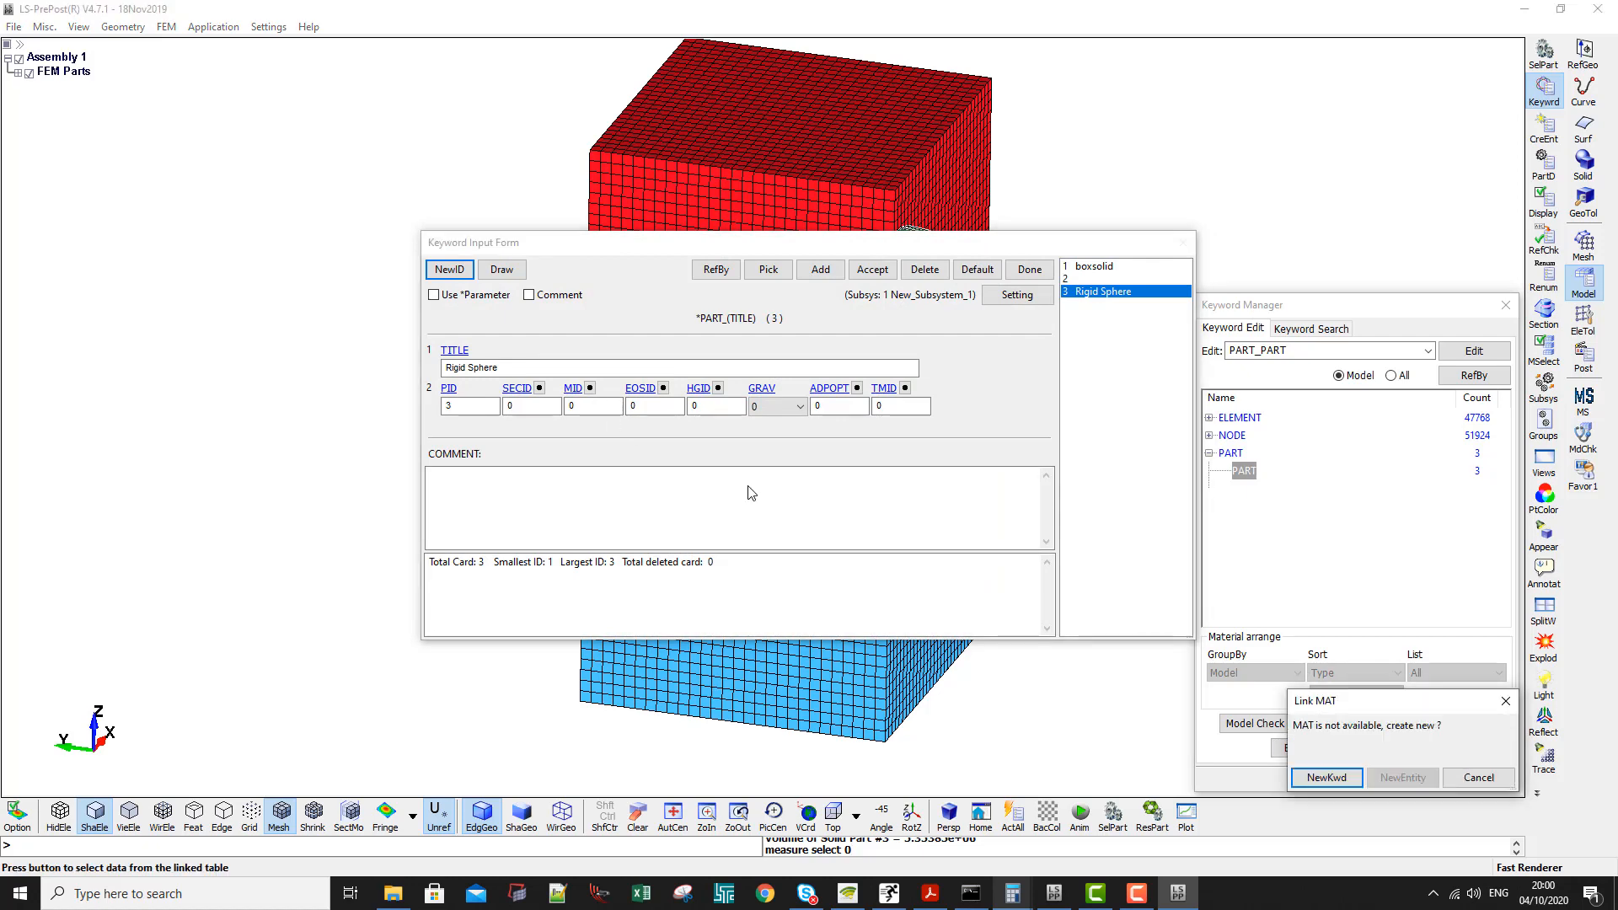
left_click(1328, 777)
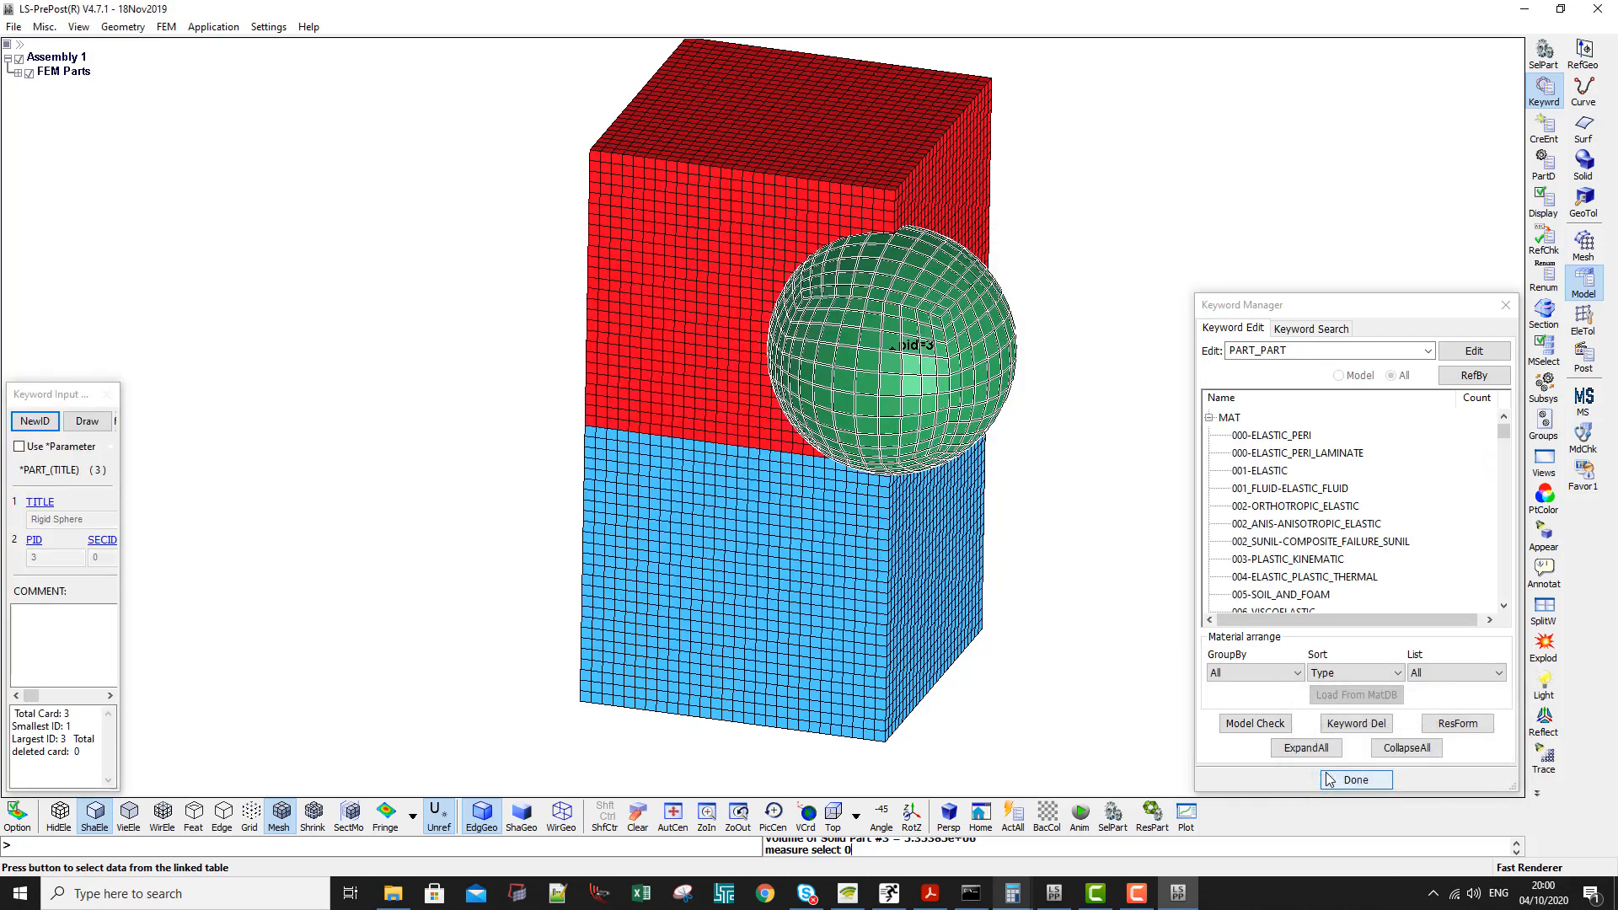
scroll(1314, 481, "down", 5)
scroll(1274, 492, "down", 2)
double_click(1254, 559)
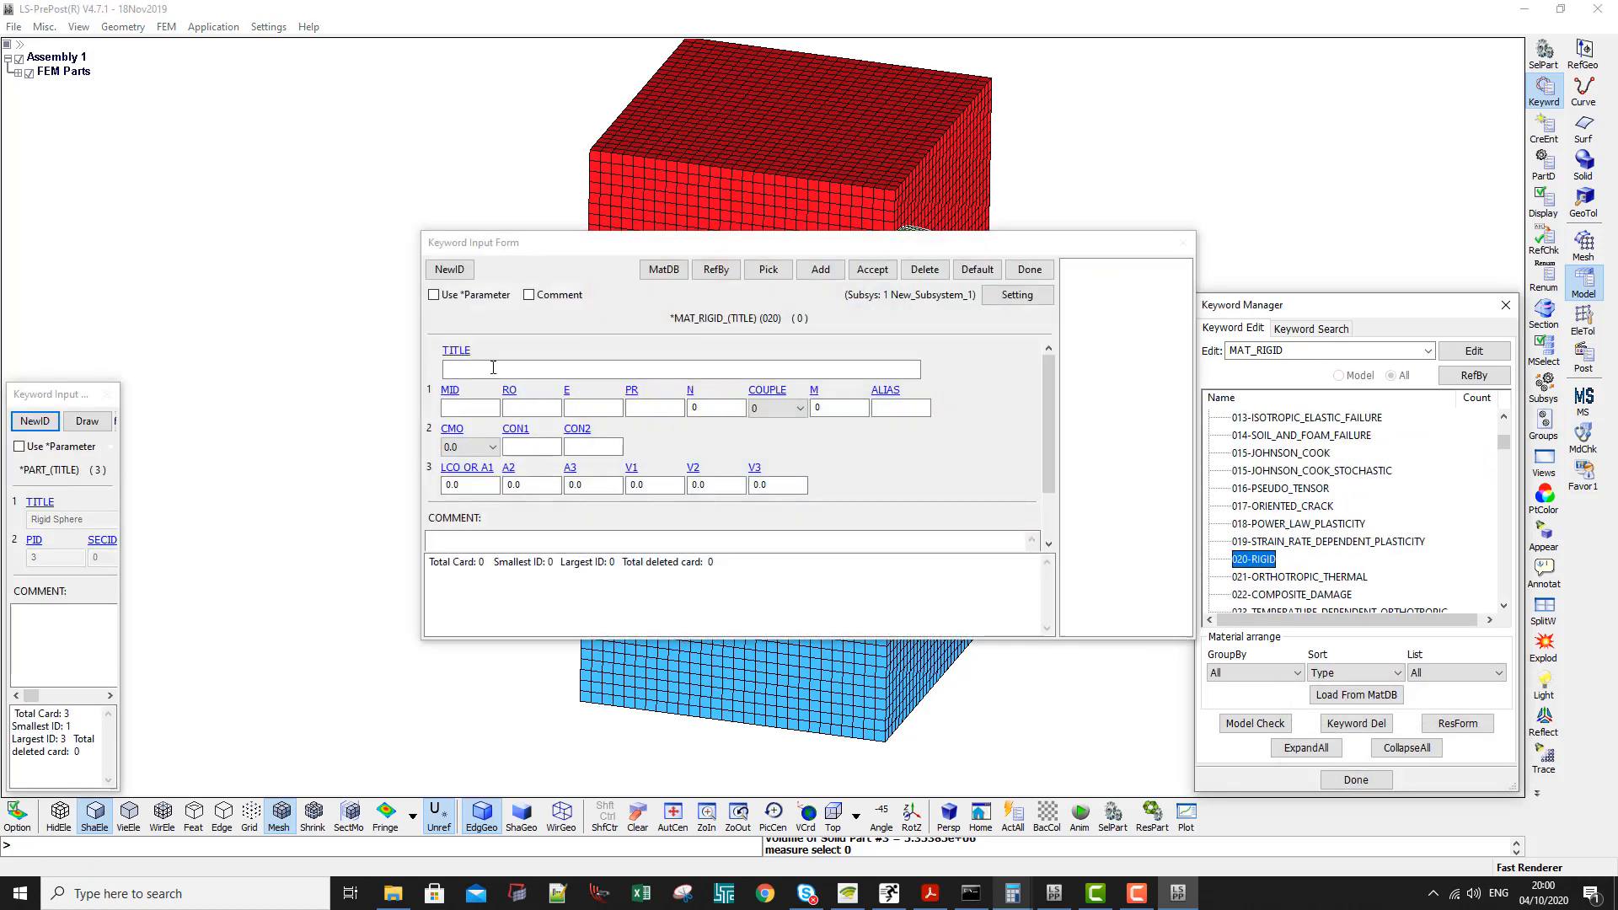
- Set the rigid material's MID to 3 and its title to Rigid Sphere
left_click(459, 407)
type("3")
left_click(464, 368)
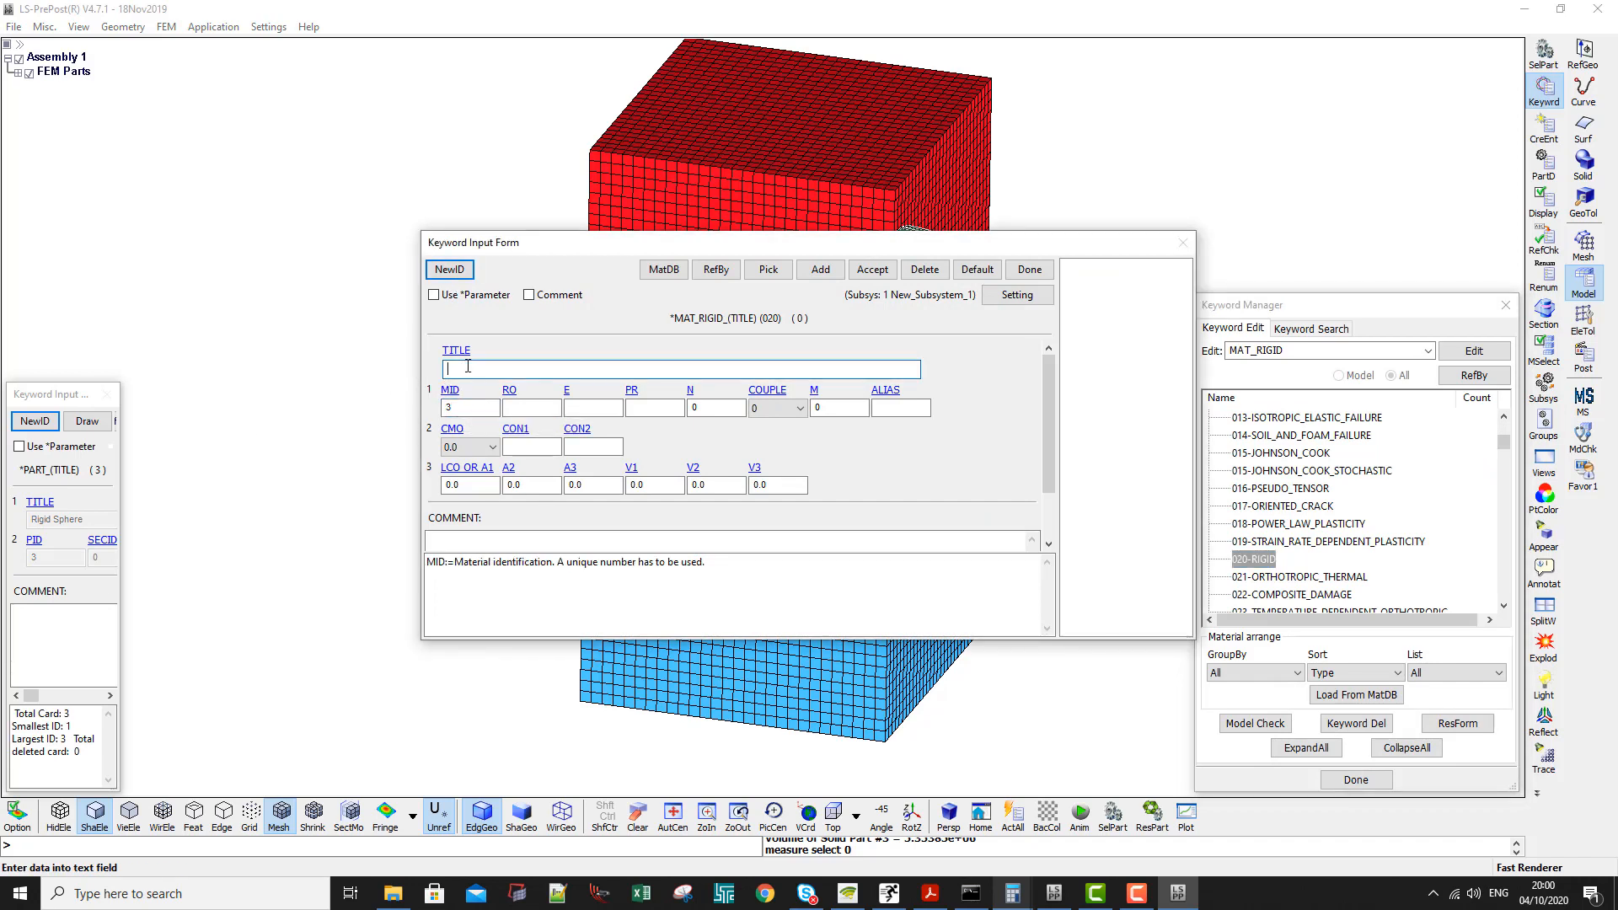
type("Ri")
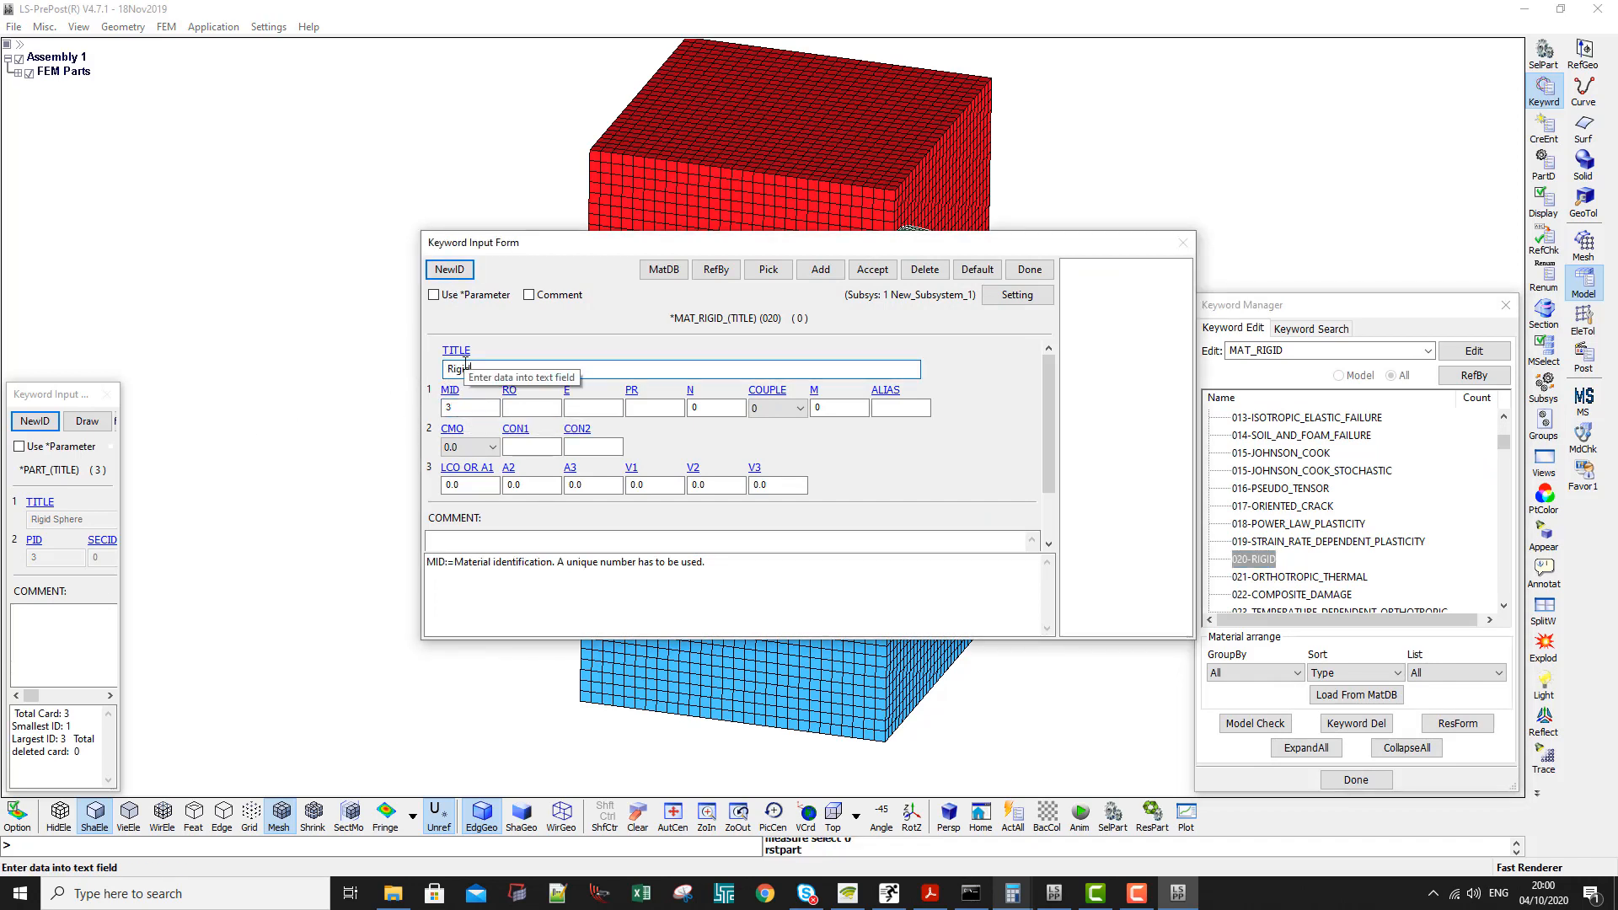
type("gid Sphere")
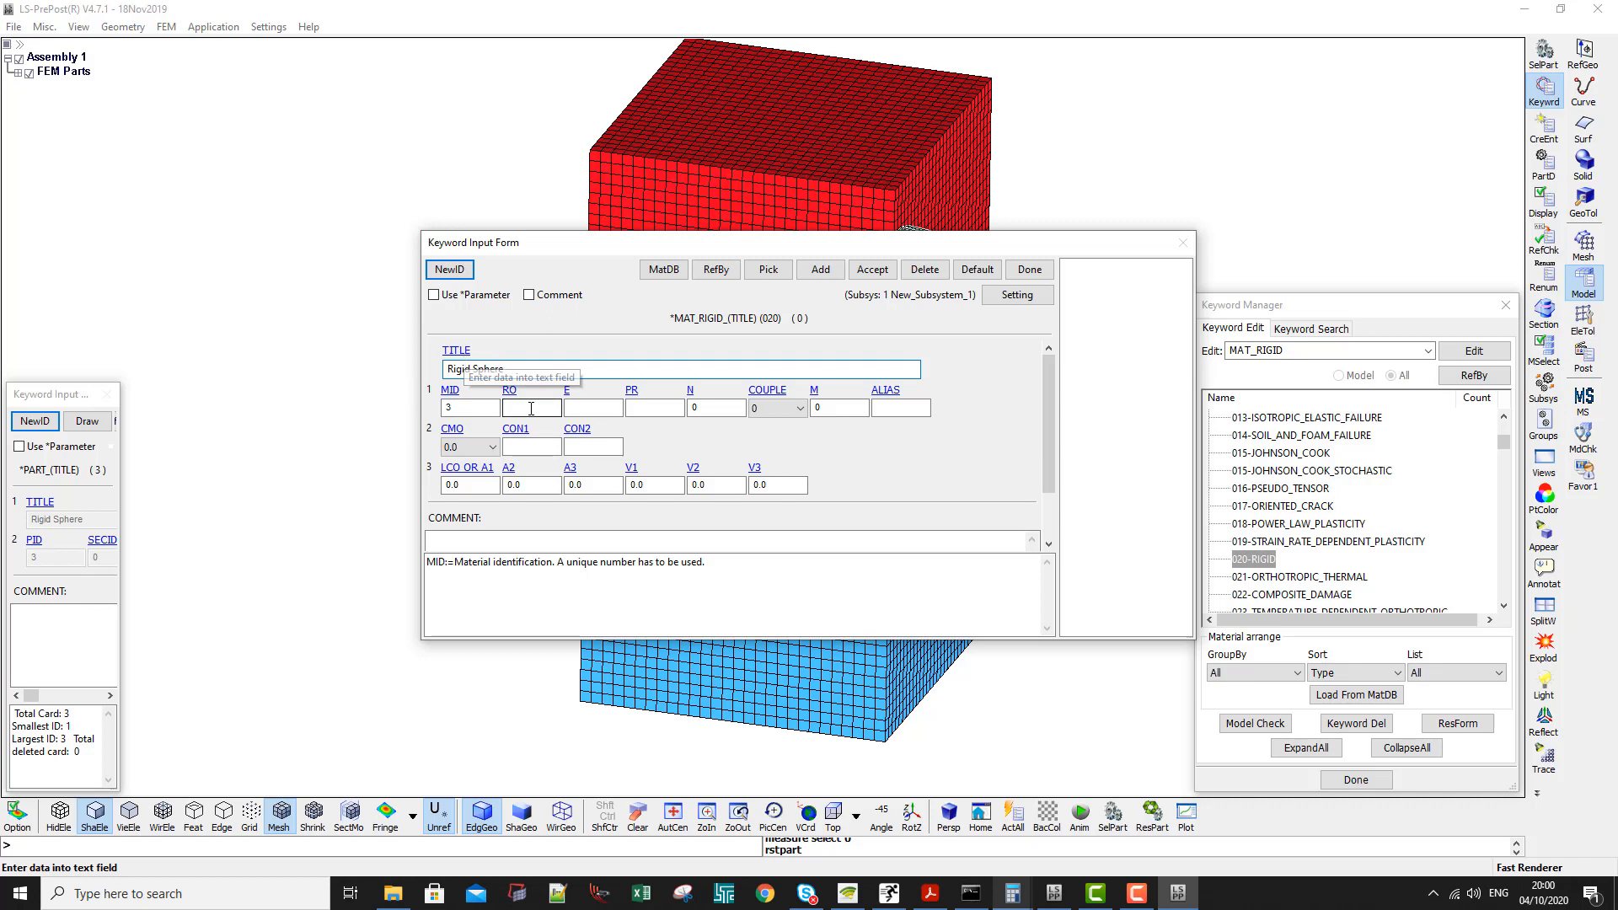
- Paste the calculated density into RO, and set Young's modulus E to 200 and Poisson's ratio PR to 0.3
left_click(531, 408)
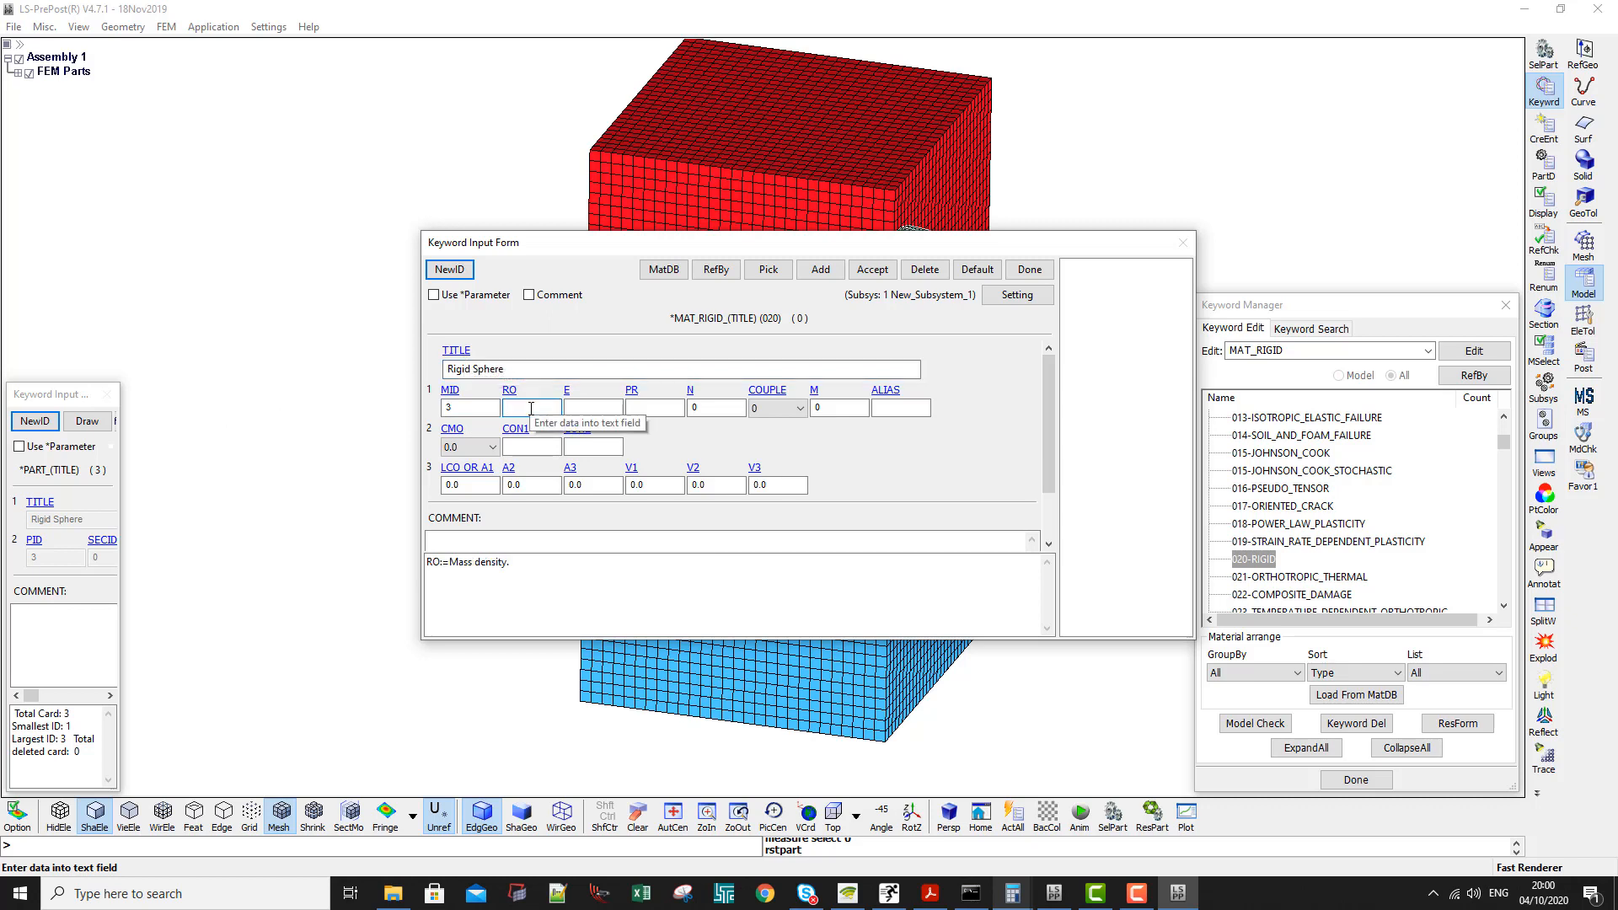
key("ctrl+v")
key("Tab")
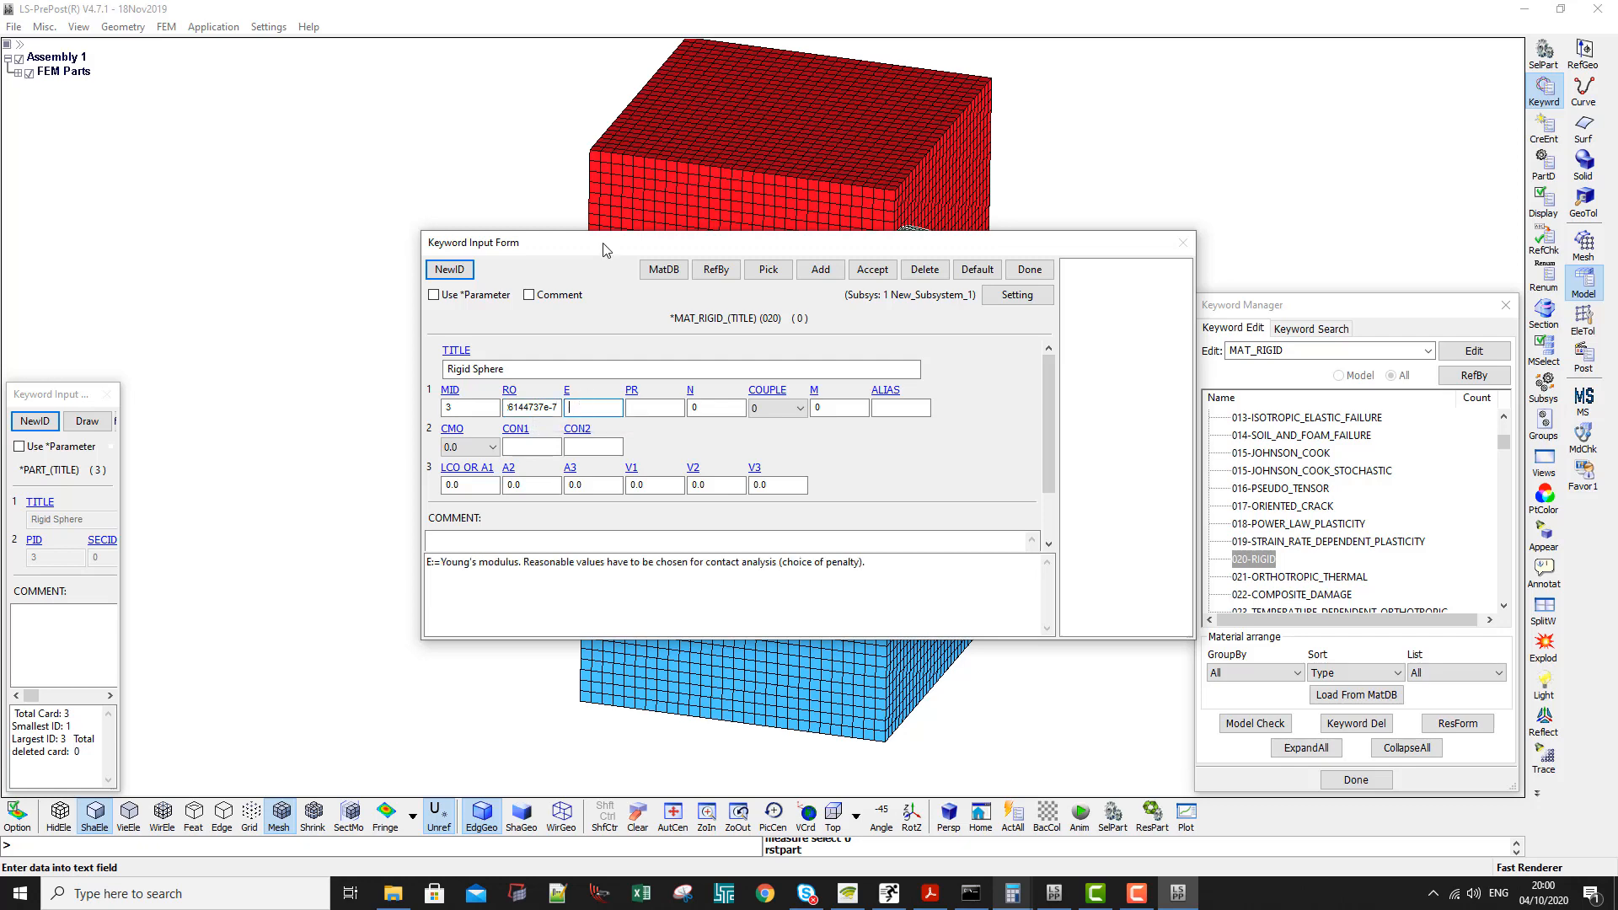
left_click_drag(604, 250, 351, 392)
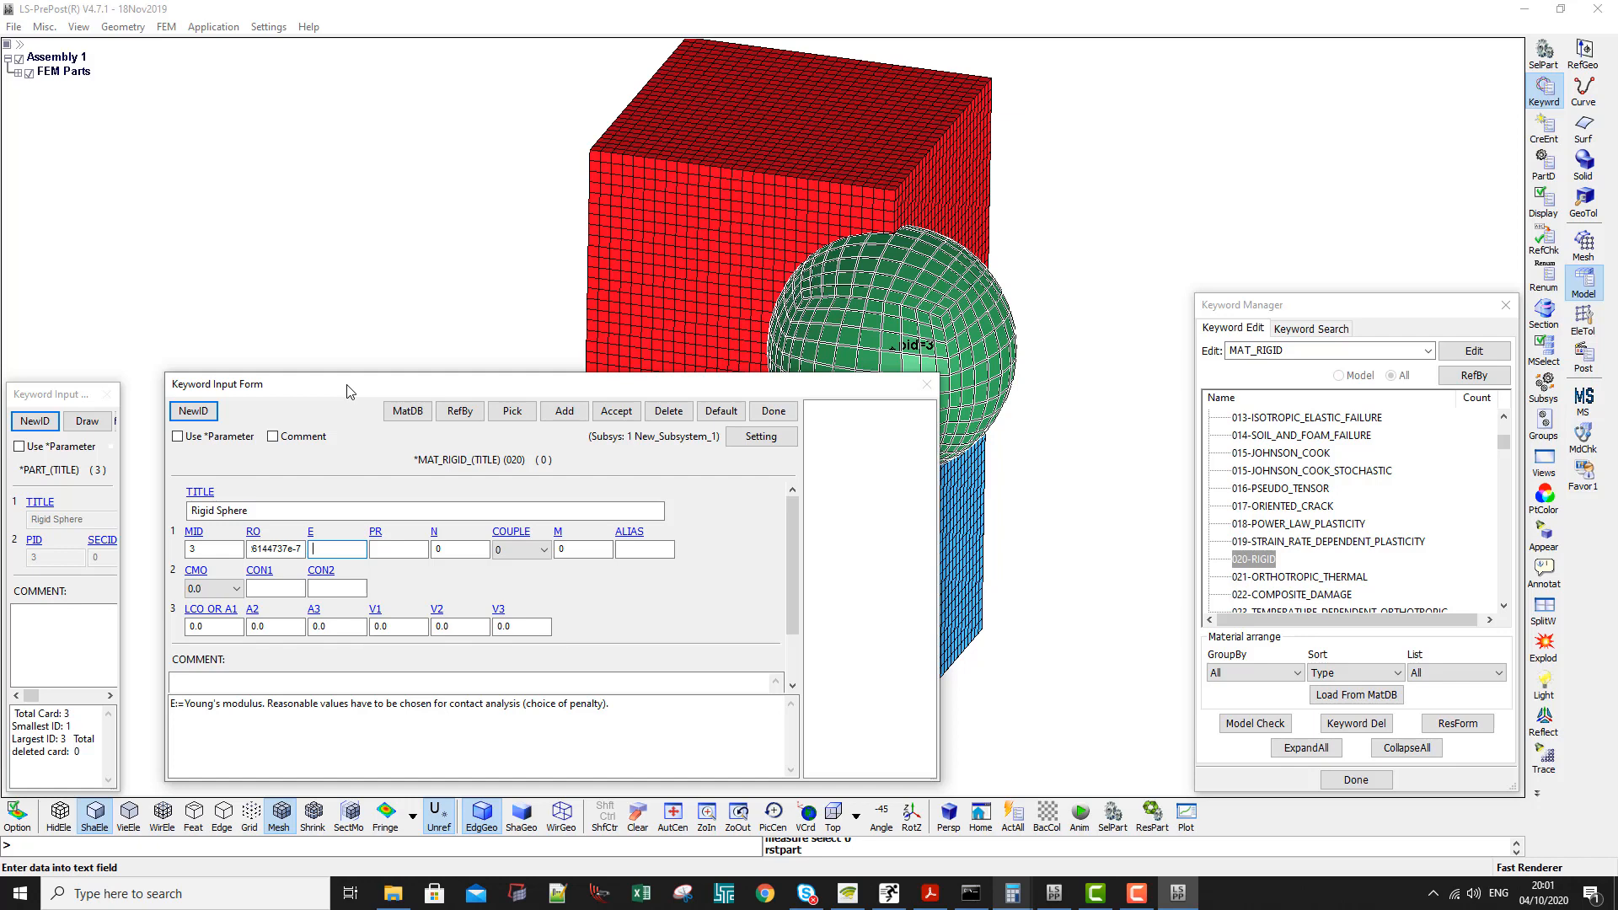
key("Tab")
type("0")
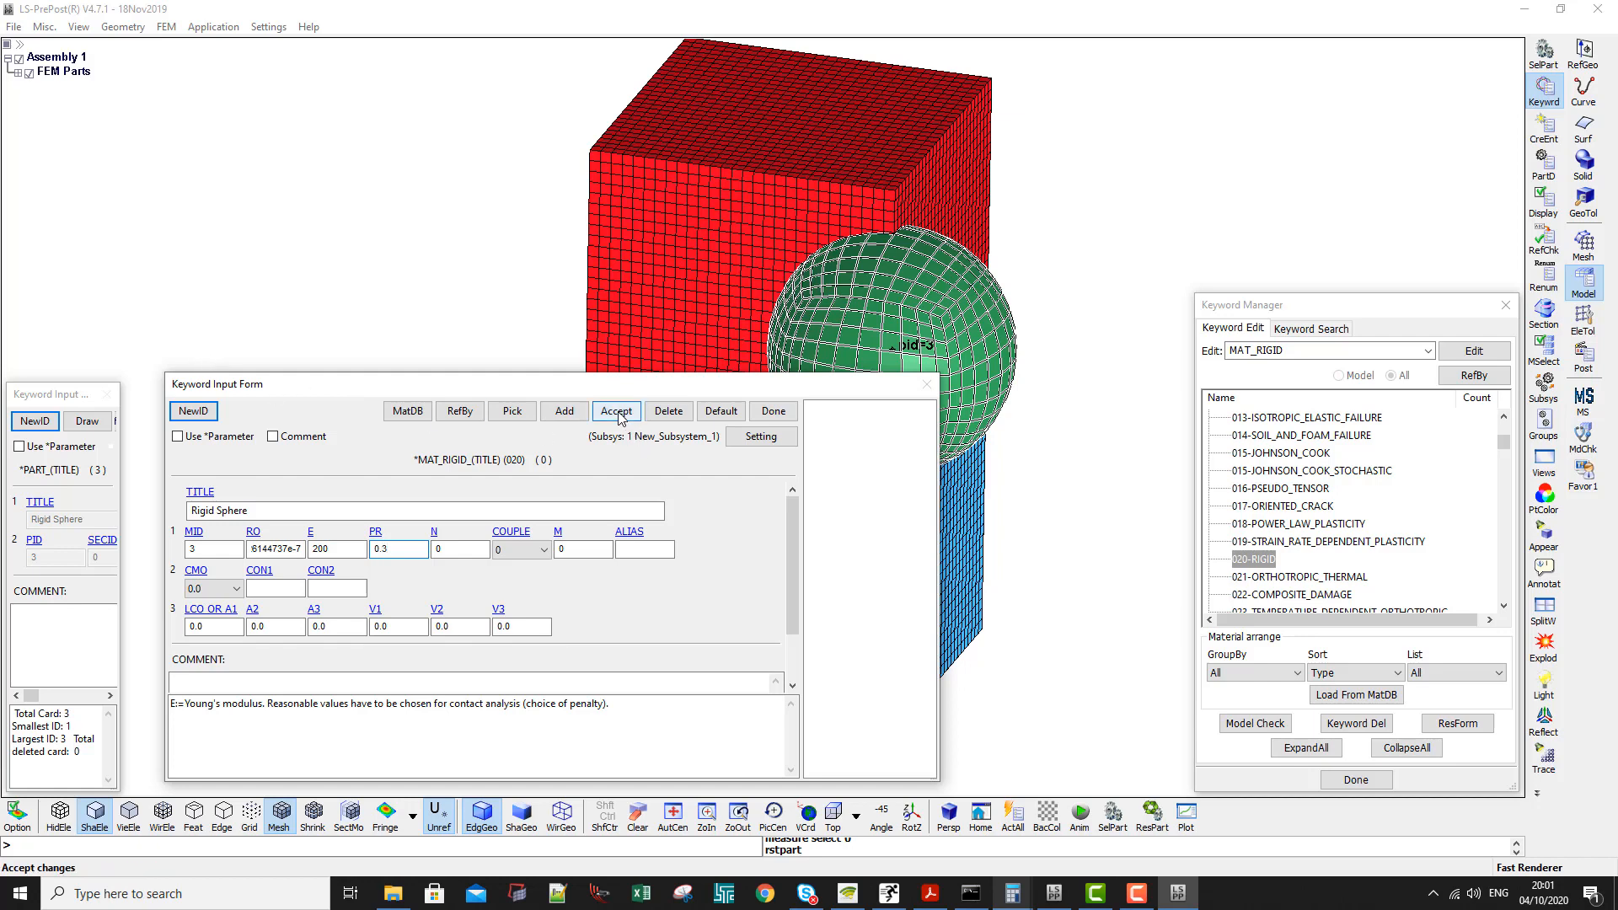
- Set the rigid material's CMO to 1.0 and CON1 to 4 to constrain the x and y displacements
left_click_drag(614, 394, 520, 181)
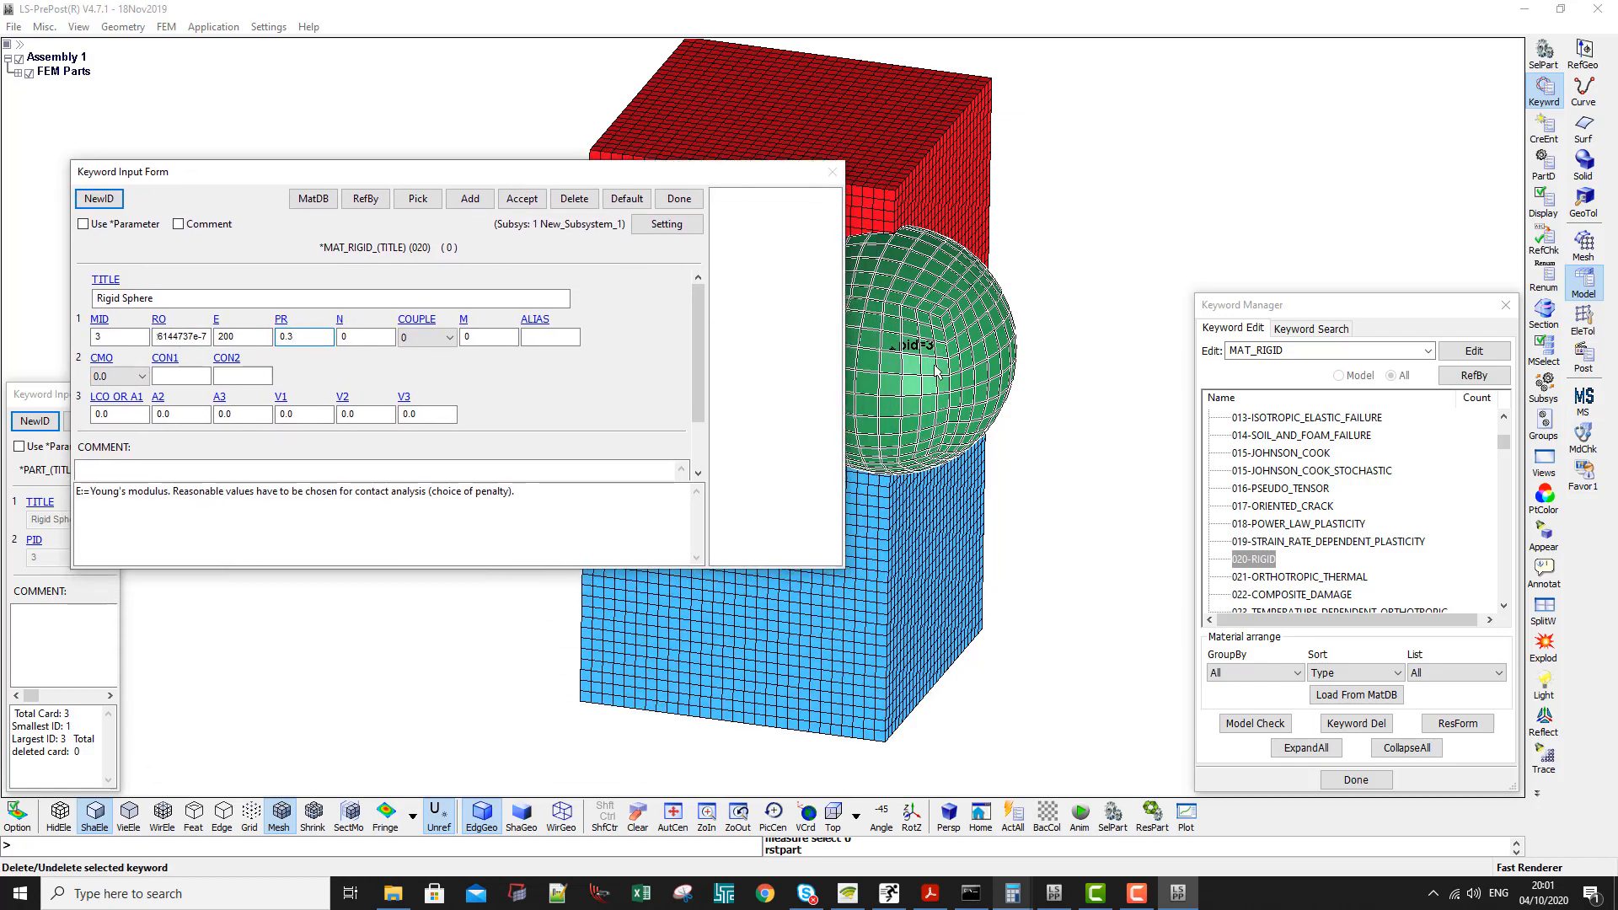
middle_click_drag(944, 373, 1170, 398, "shift")
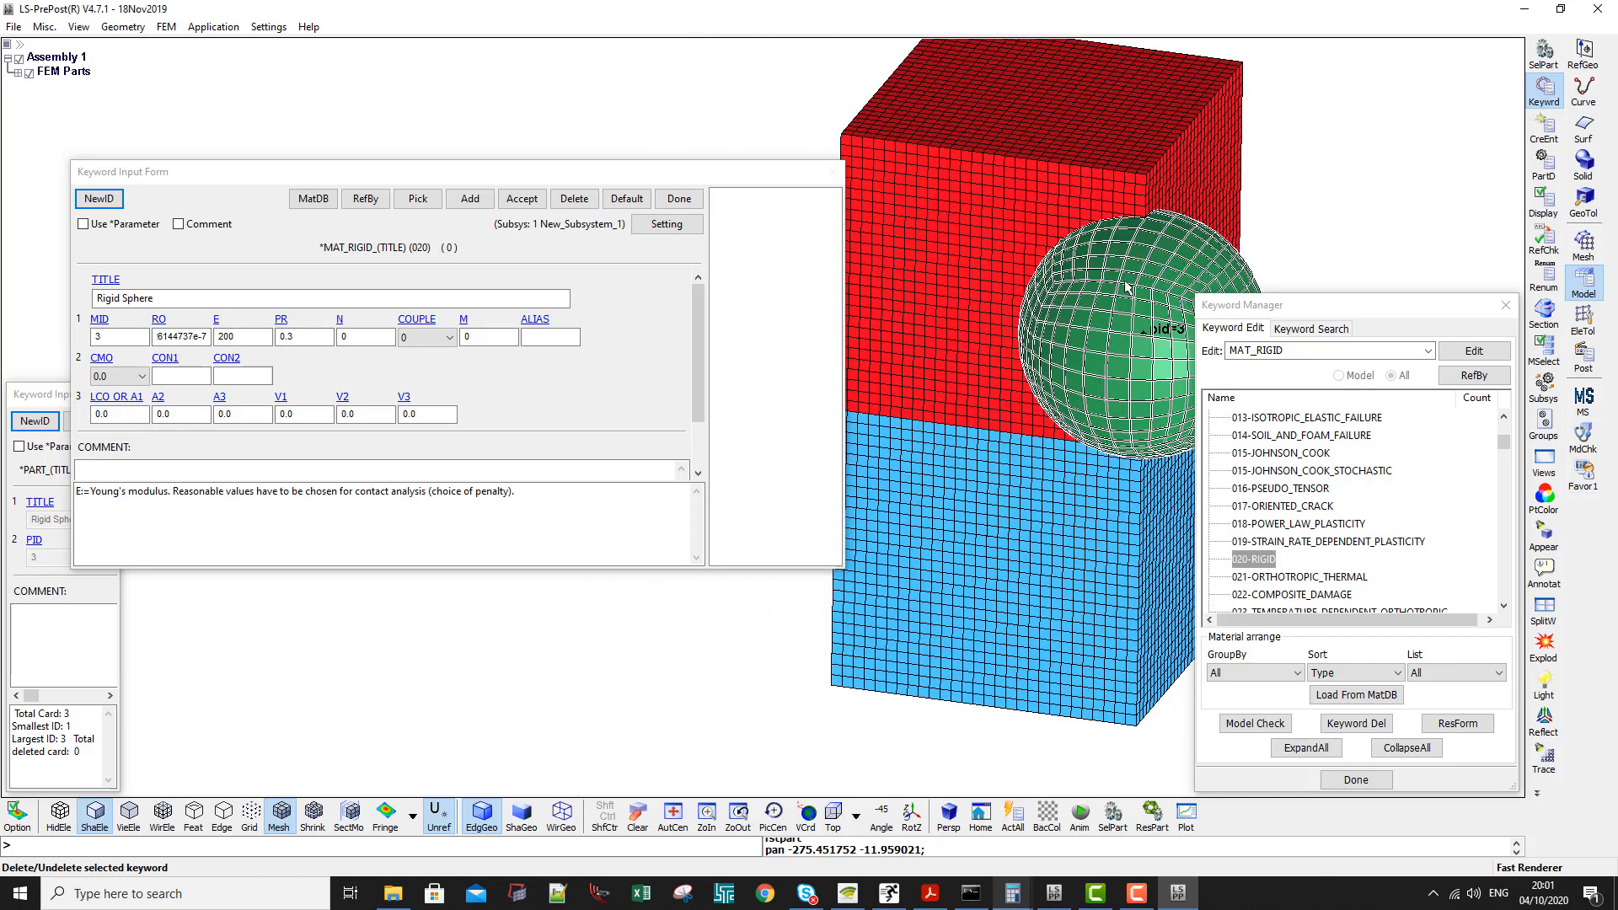
middle_click_drag(1126, 287, 1108, 278, "shift")
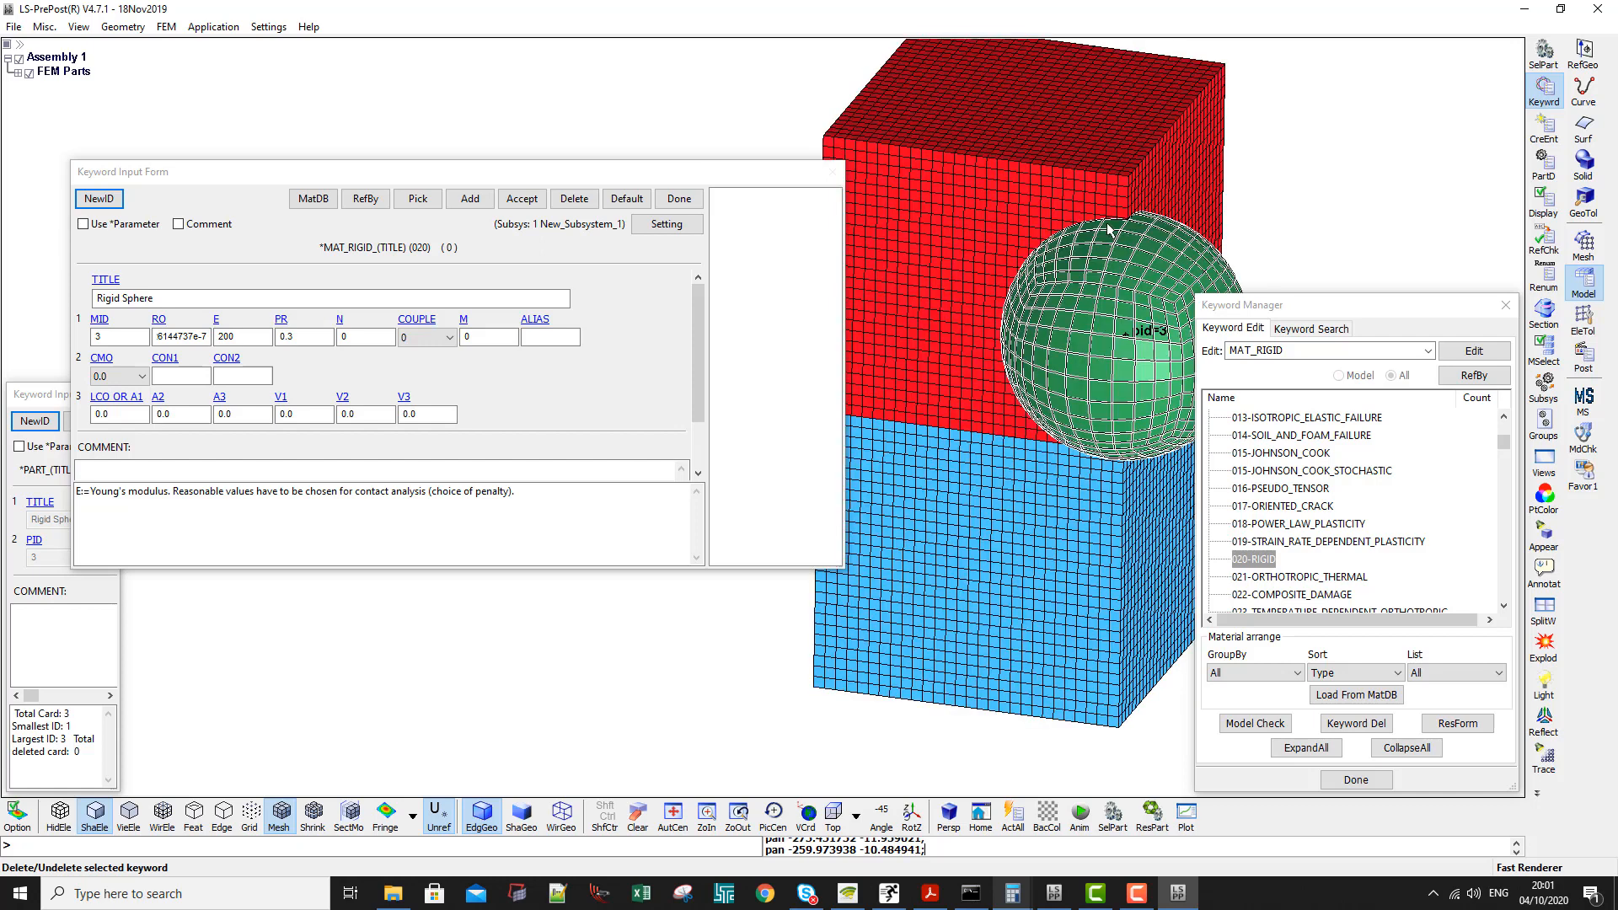
left_click(119, 375)
left_click(102, 418)
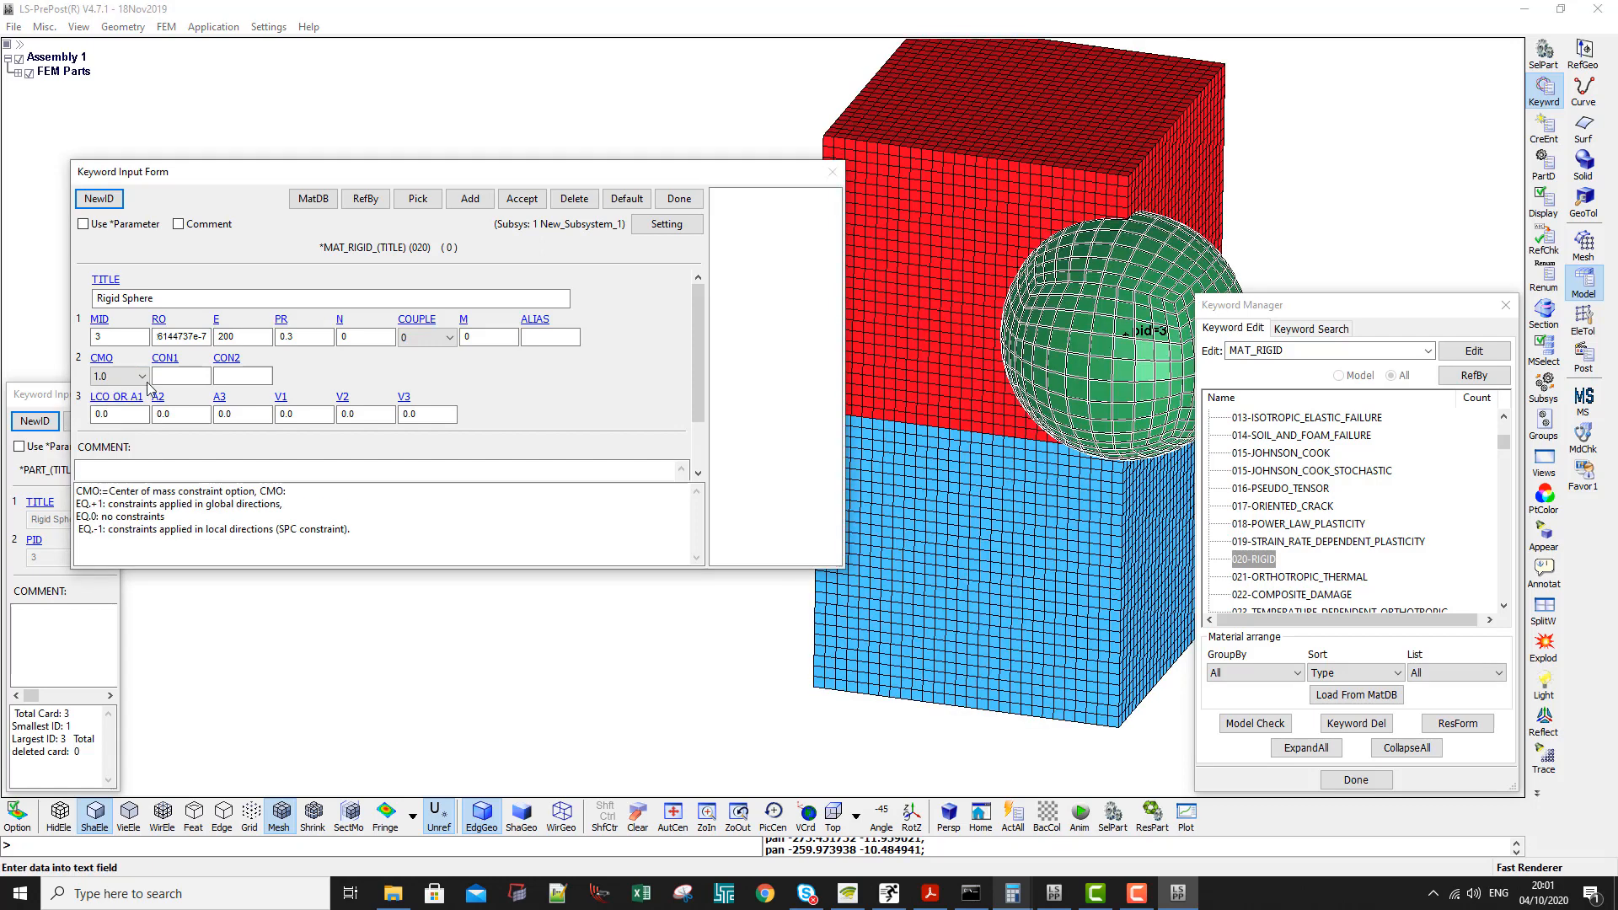
scroll(181, 542, "down", 2)
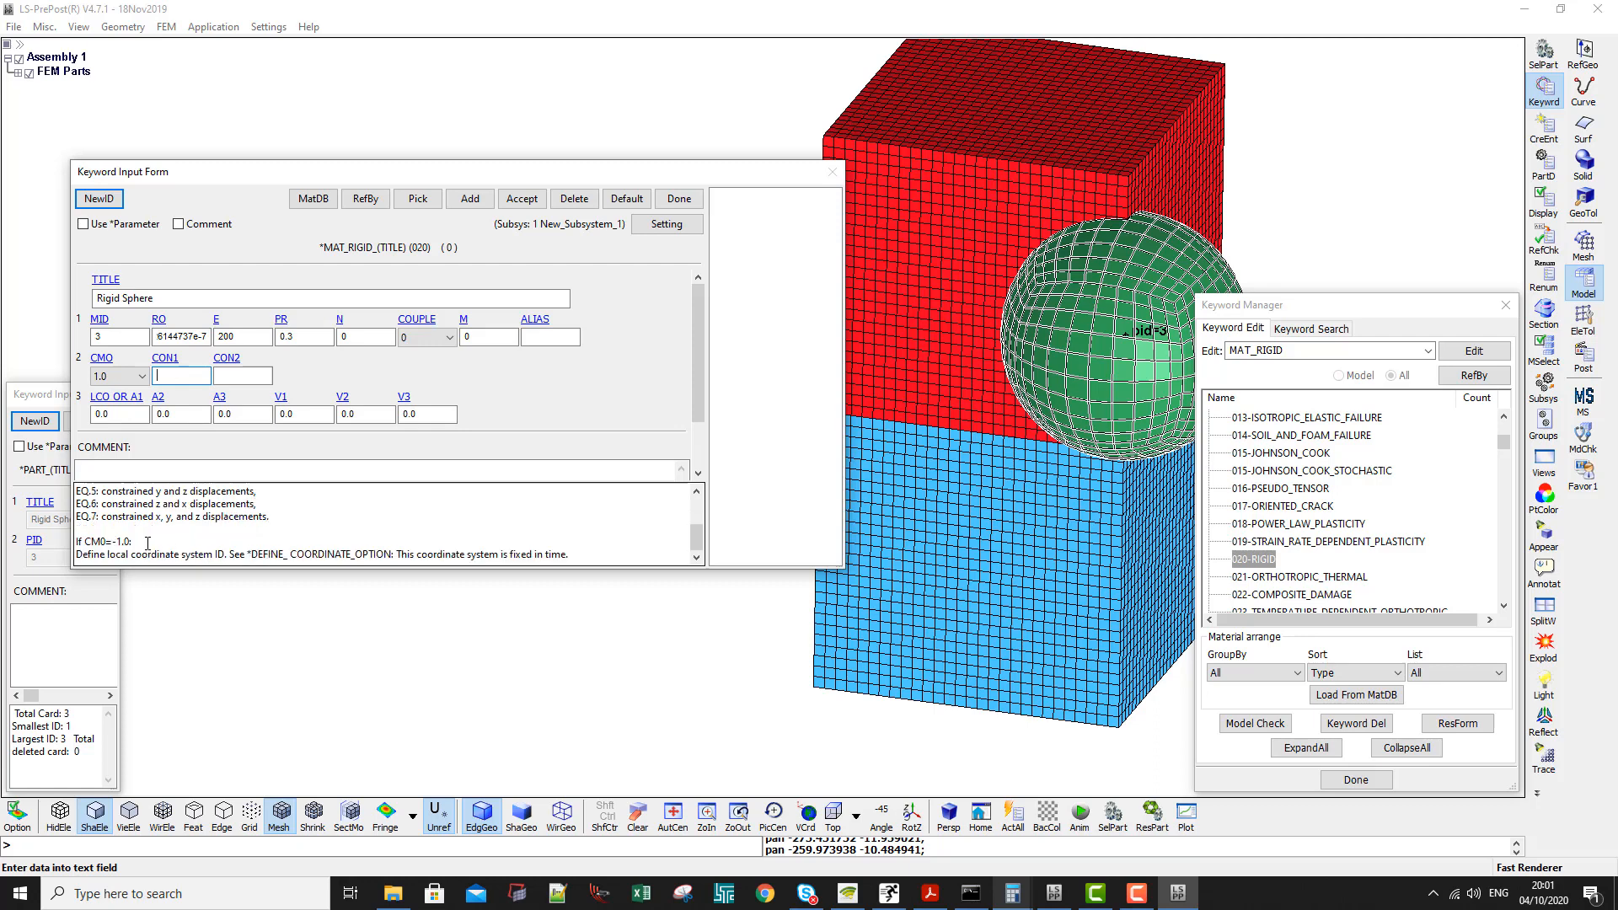
left_click_drag(102, 516, 258, 517)
left_click(175, 377)
type("4")
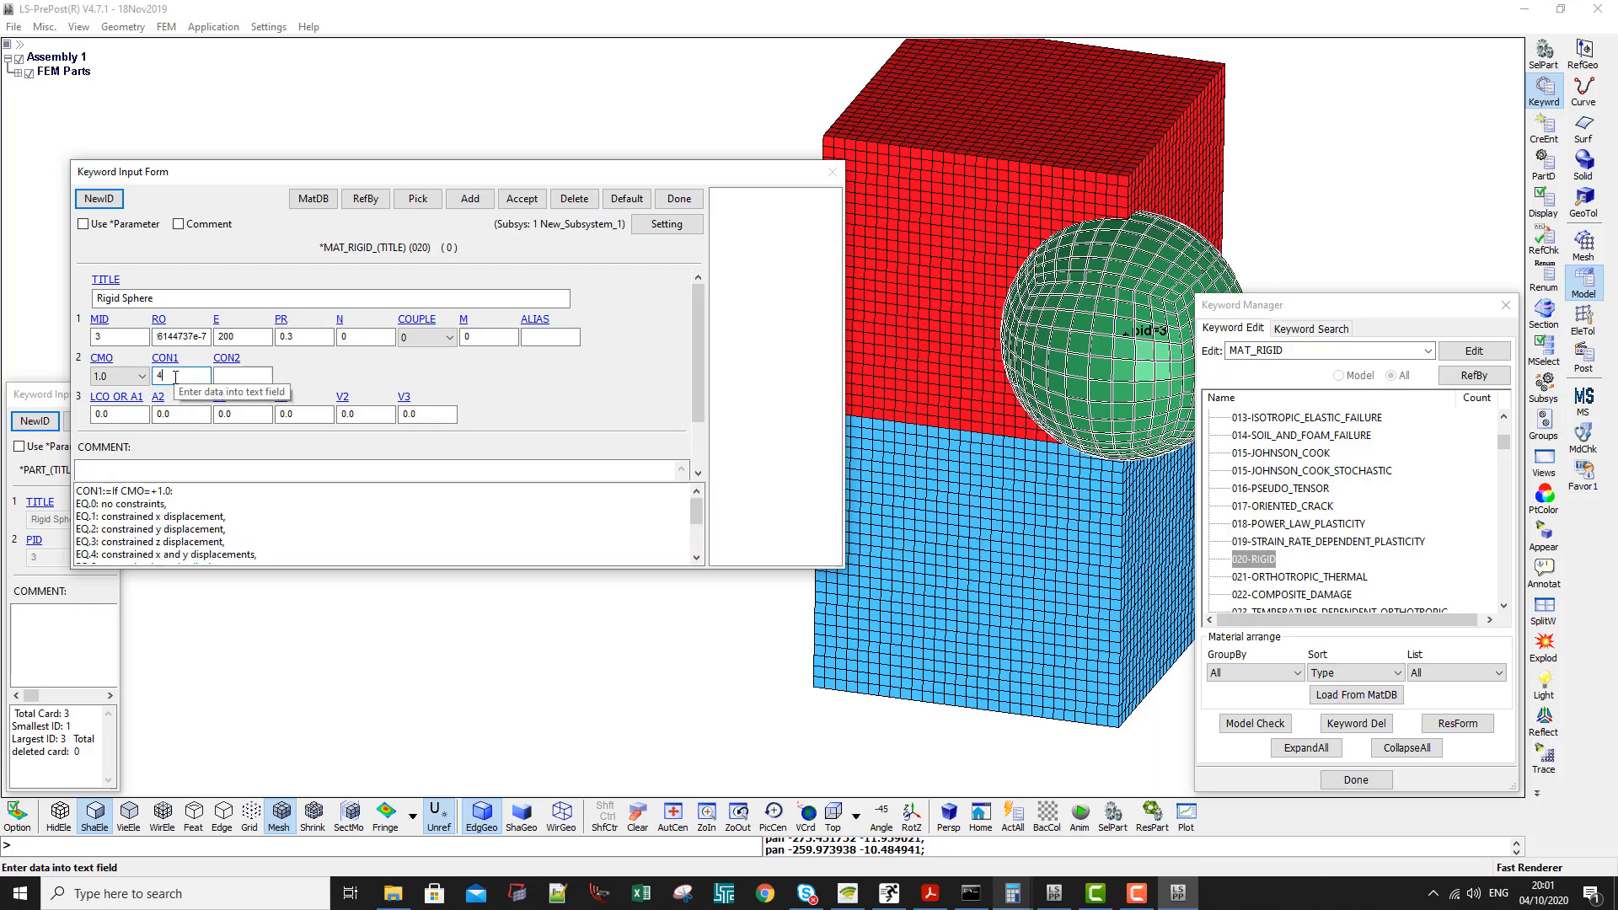
- Set CON2 to 7 to constrain the x, y and z rotations, then accept the rigid material and close its form
left_click(226, 376)
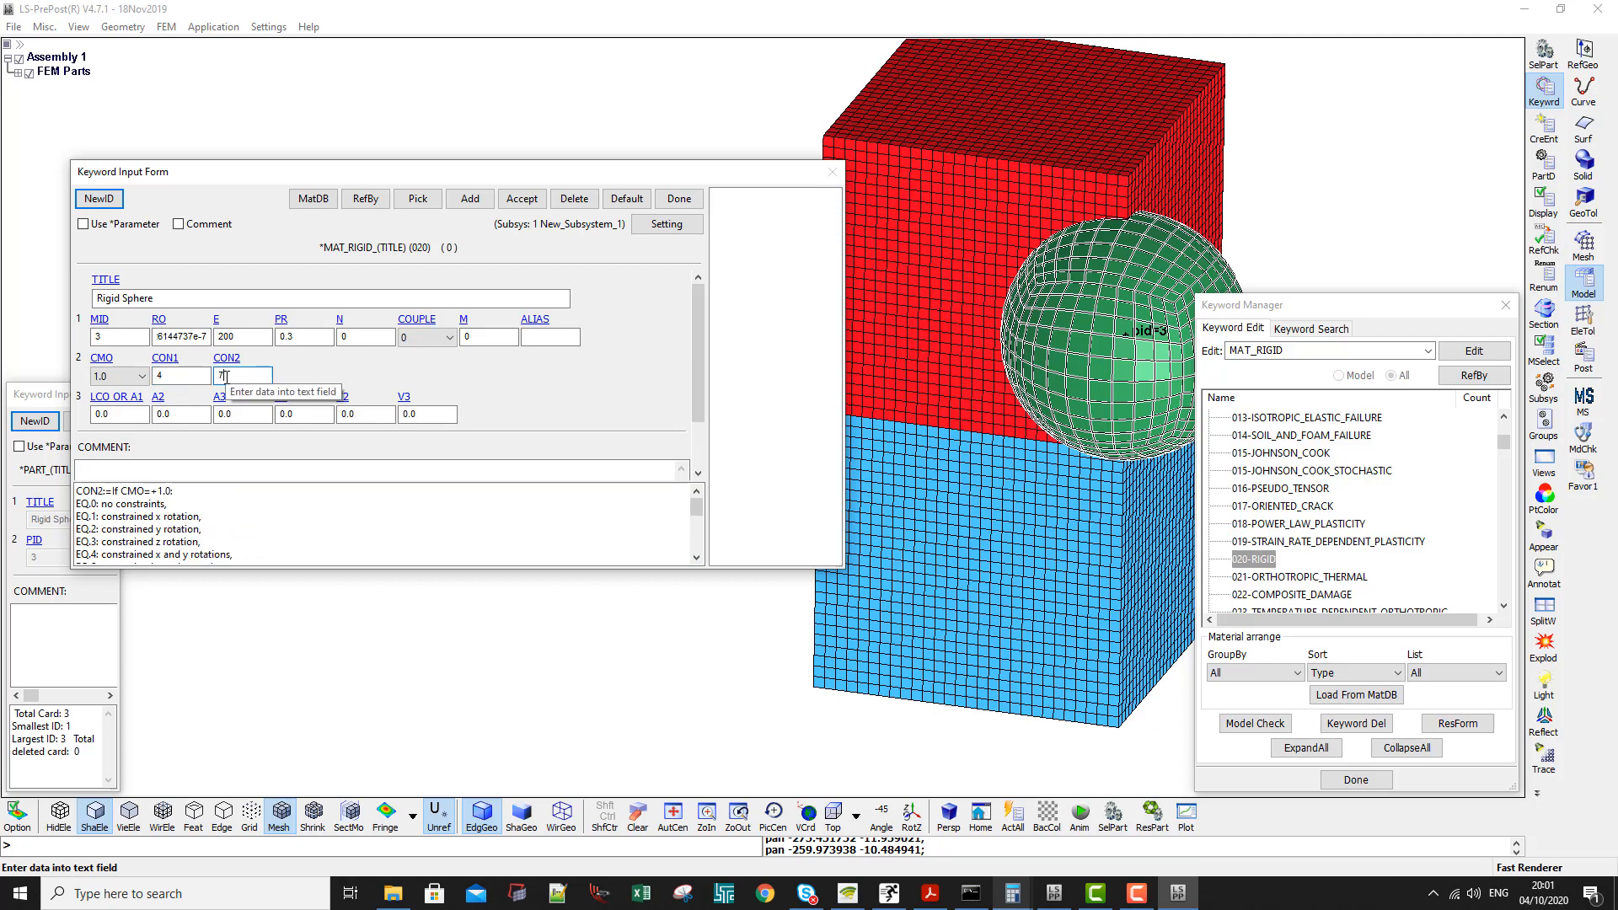
type("7")
left_click(89, 517)
scroll(90, 517, "down", 2)
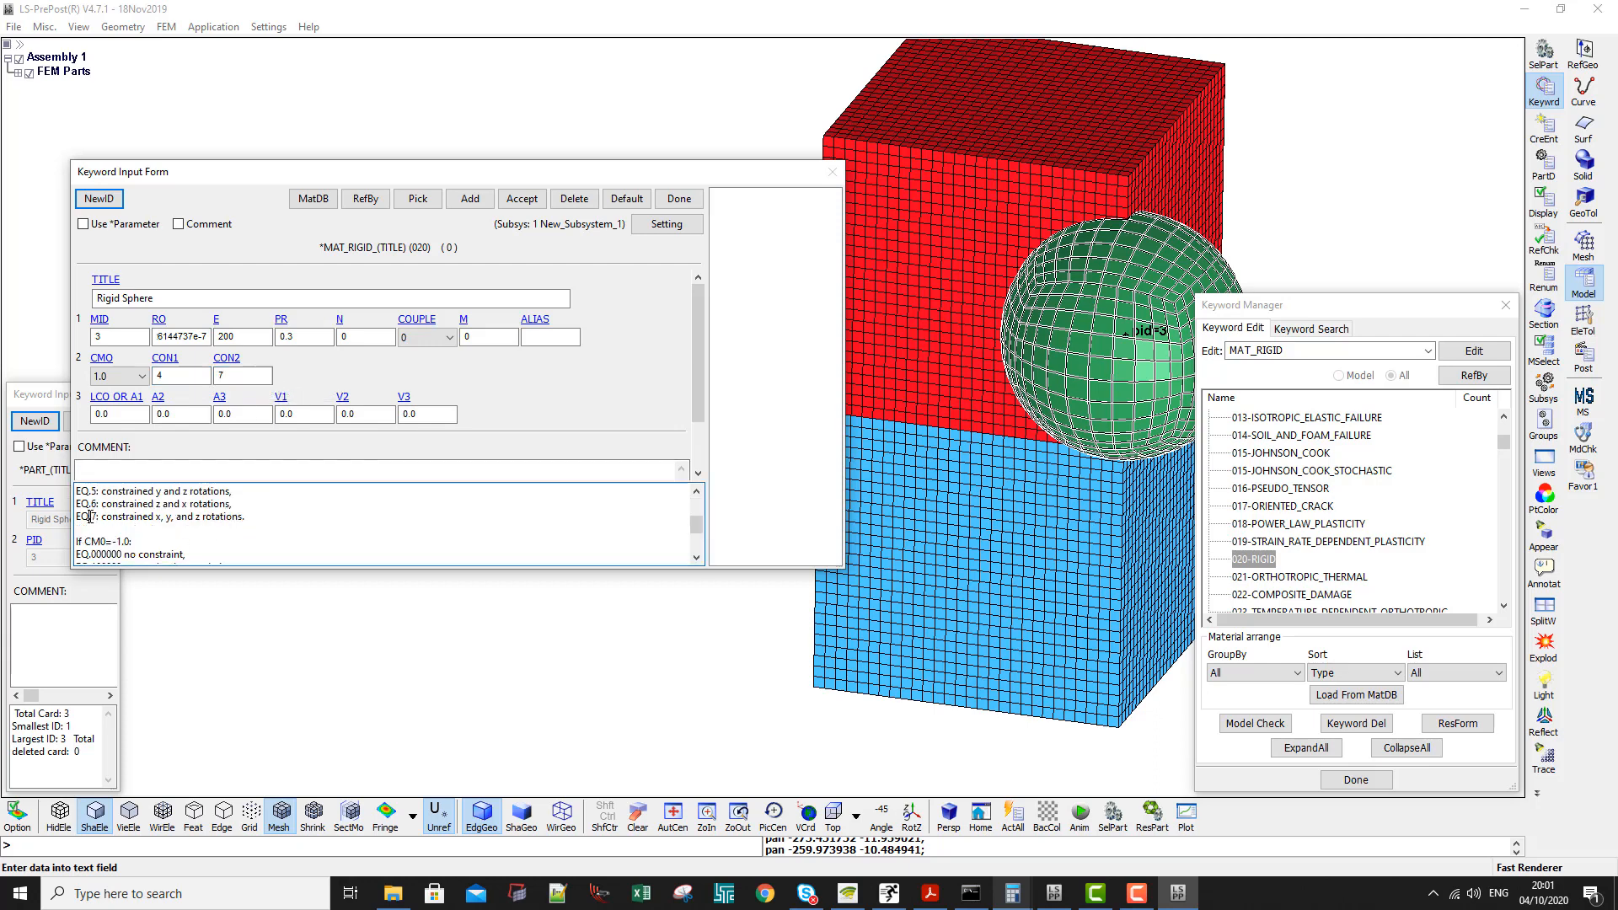
left_click_drag(89, 517, 274, 522)
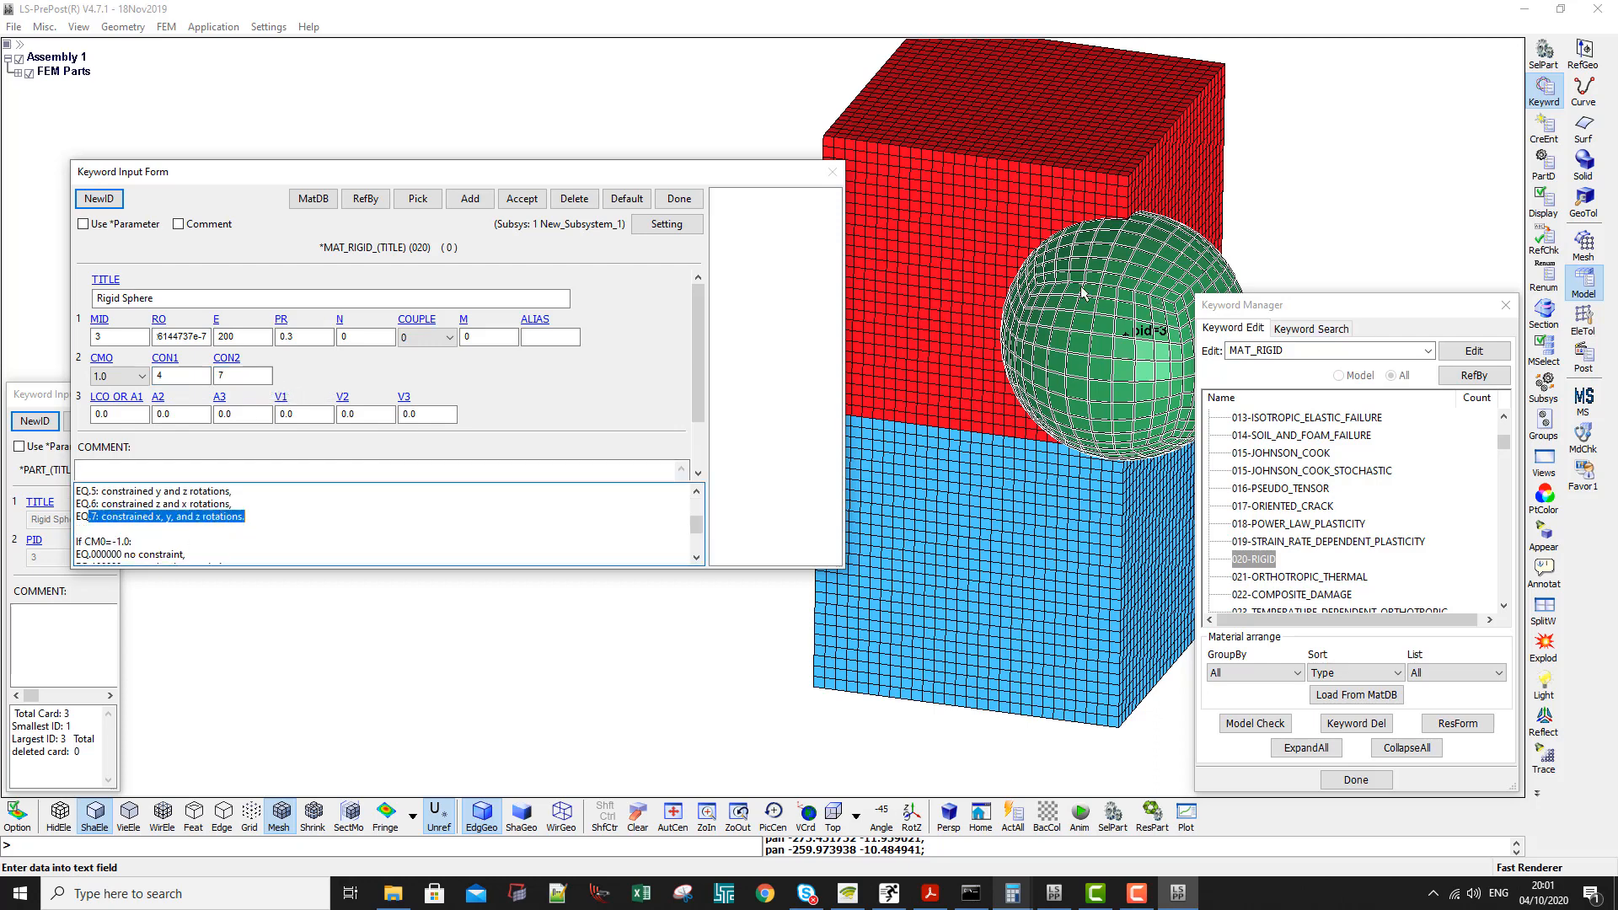
left_click(520, 206)
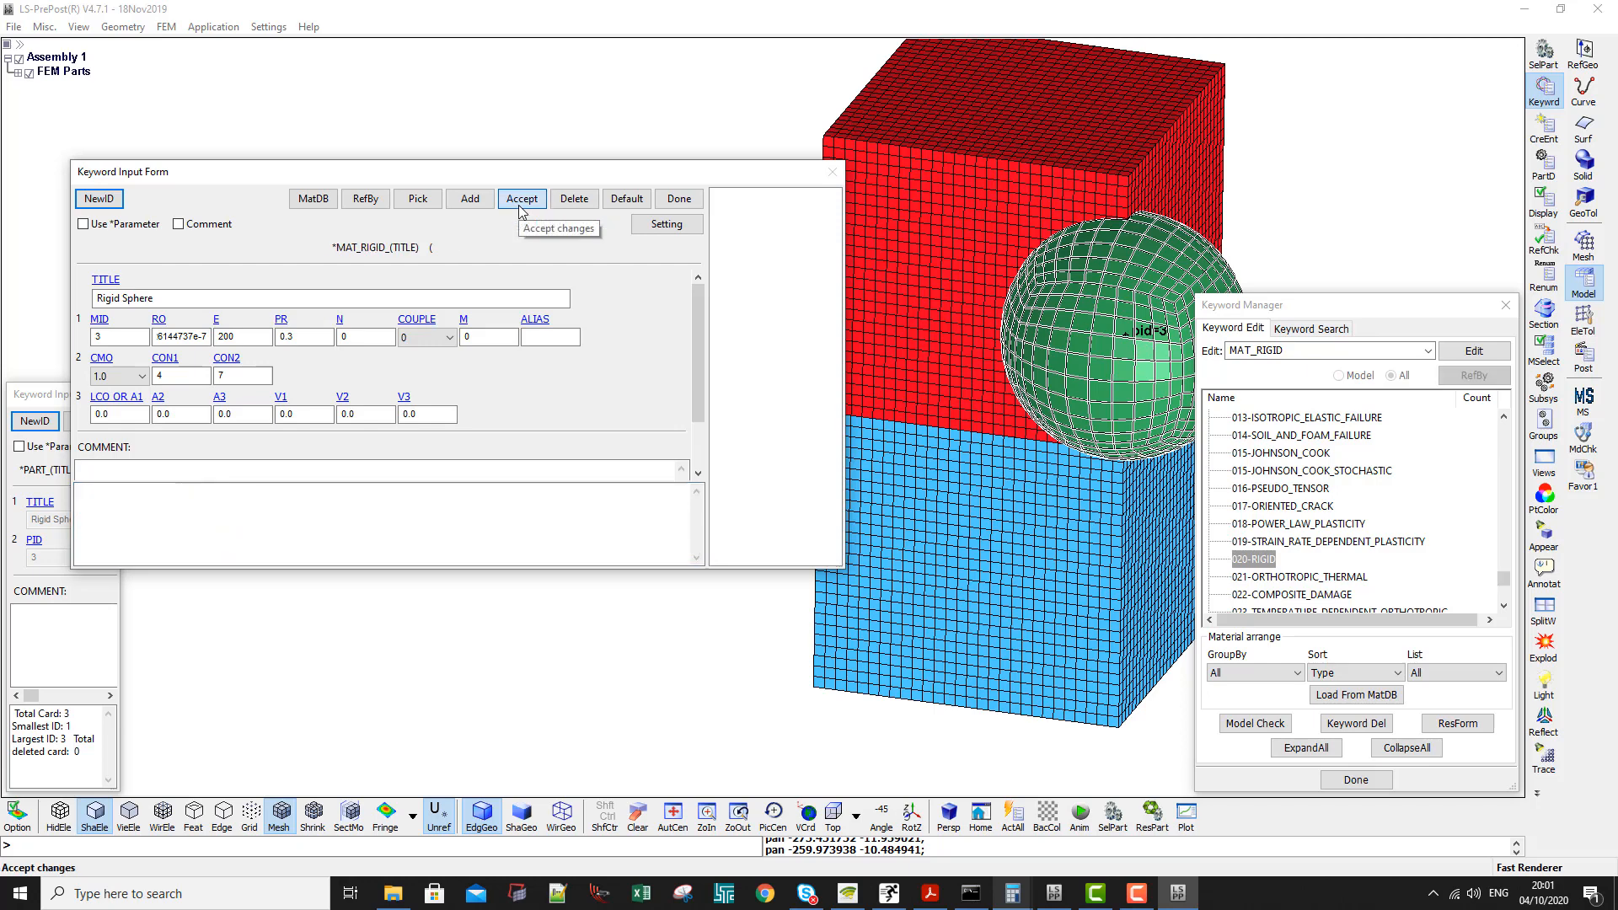
left_click(678, 200)
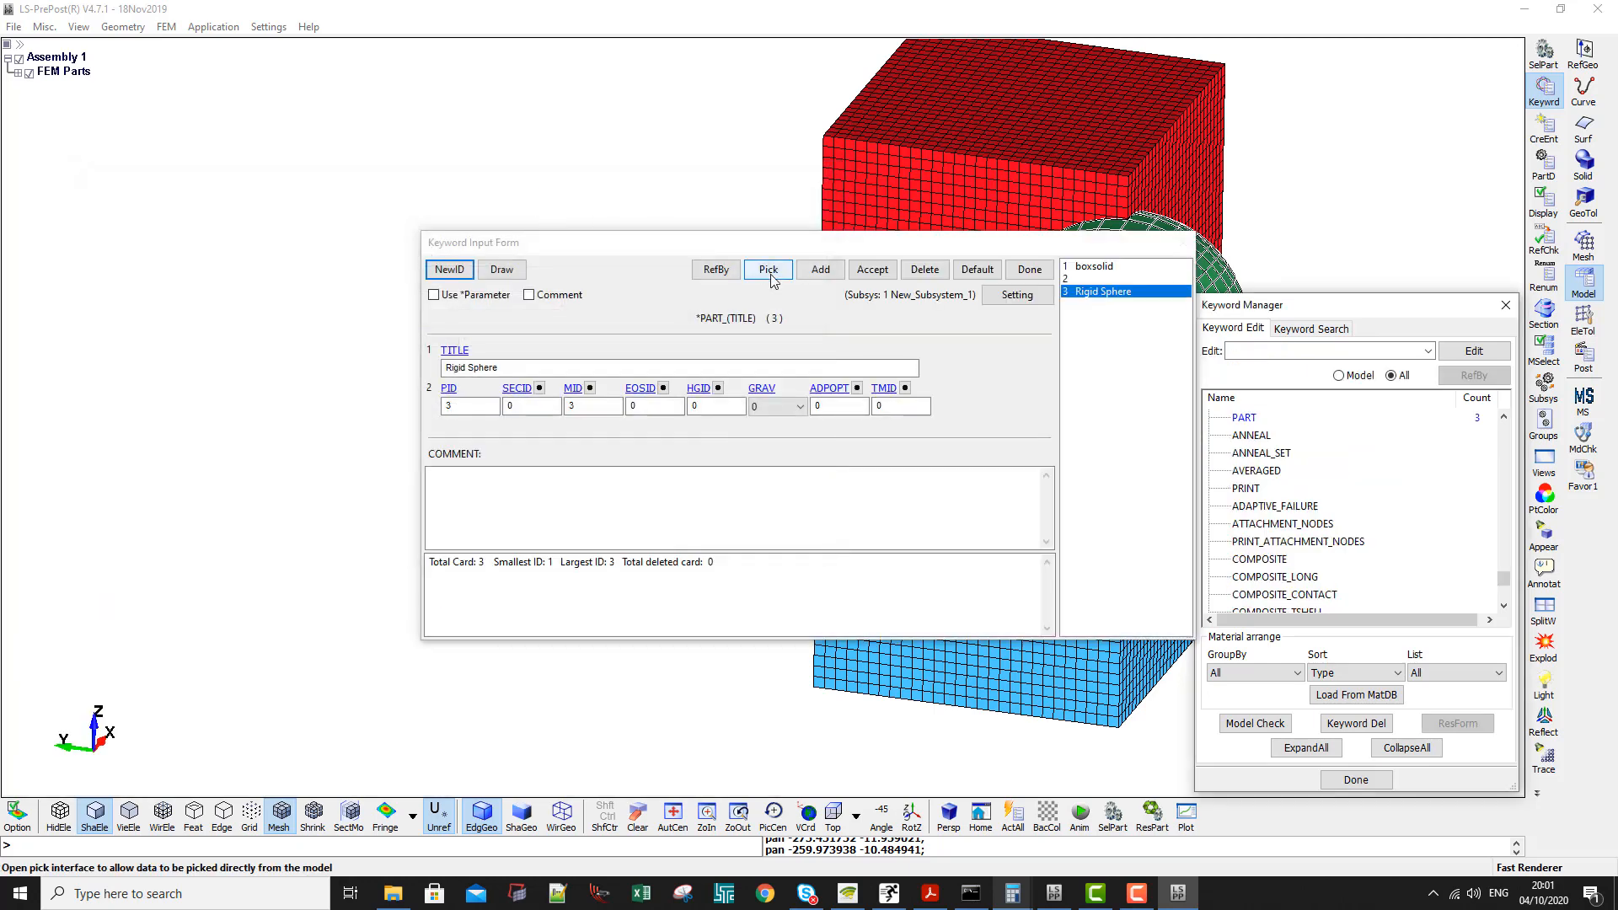
- Accept the Rigid Sphere part with material ID 3 and close its form
left_click(872, 271)
left_click(1028, 271)
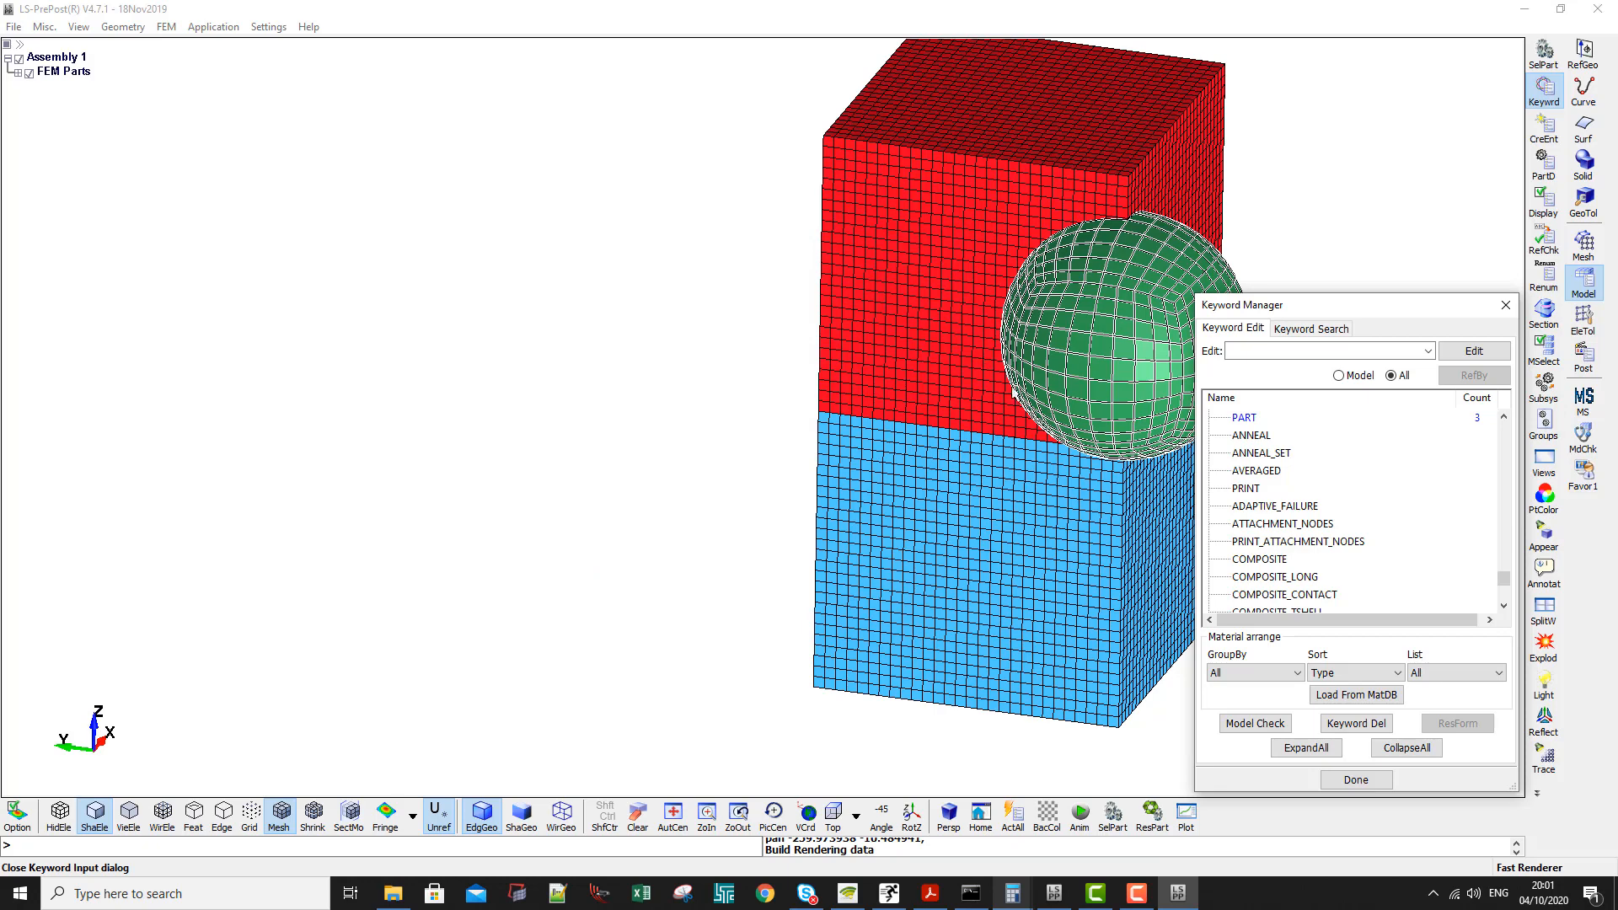
- Measure the mass of the rigid sphere part, then clear the part selection
middle_click_drag(1014, 327, 809, 340, "shift")
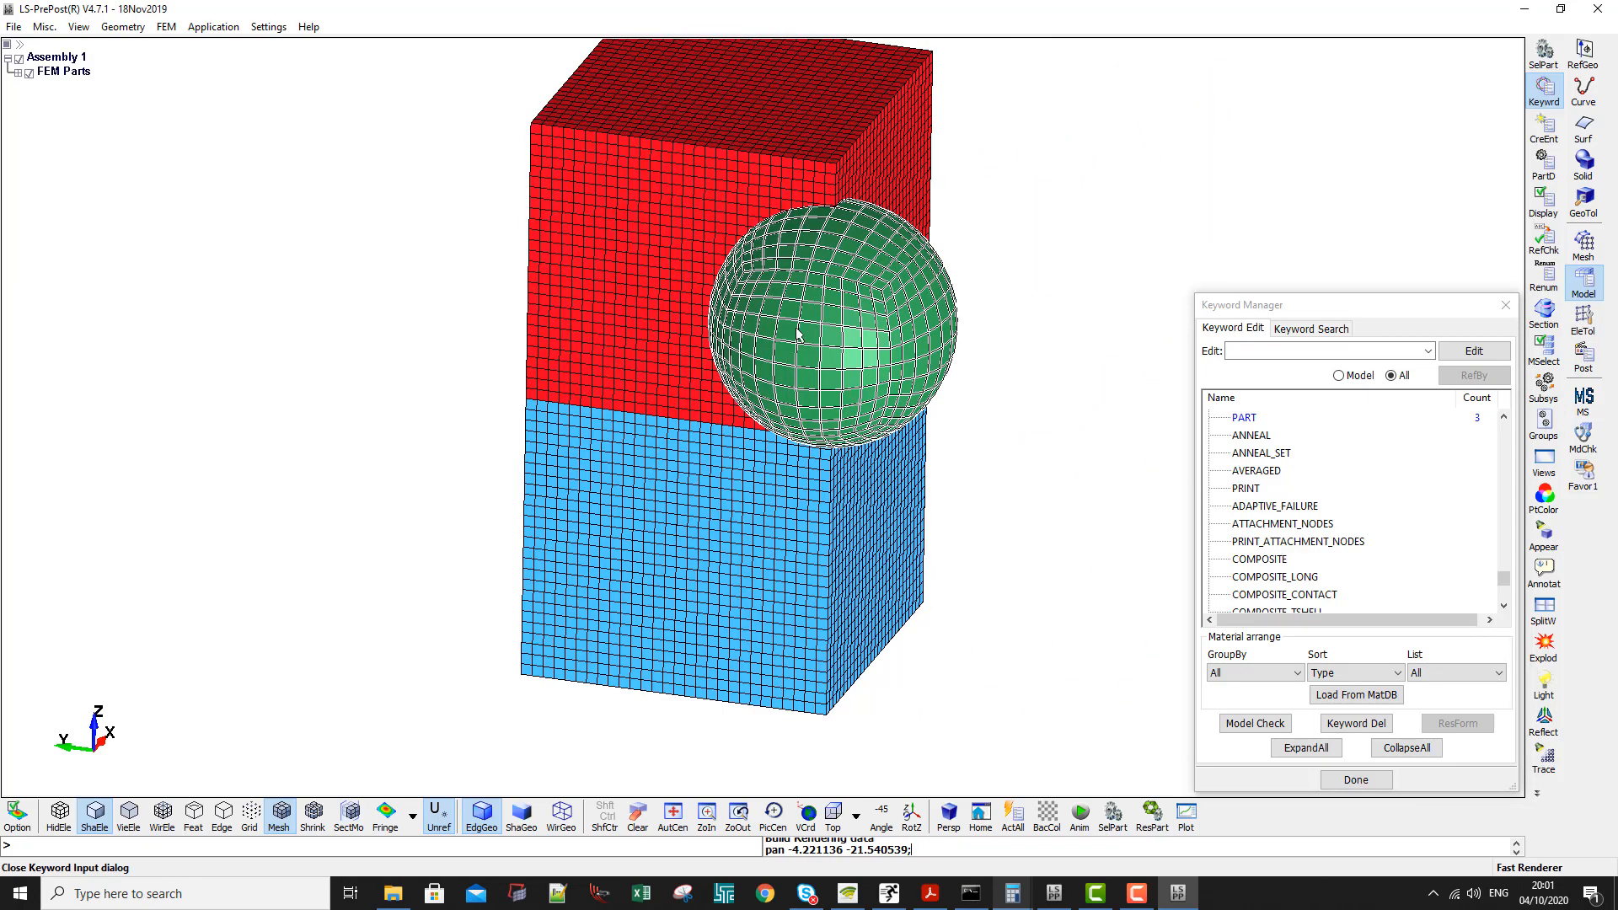
left_click_drag(1287, 310, 1205, 230)
left_click(1584, 318)
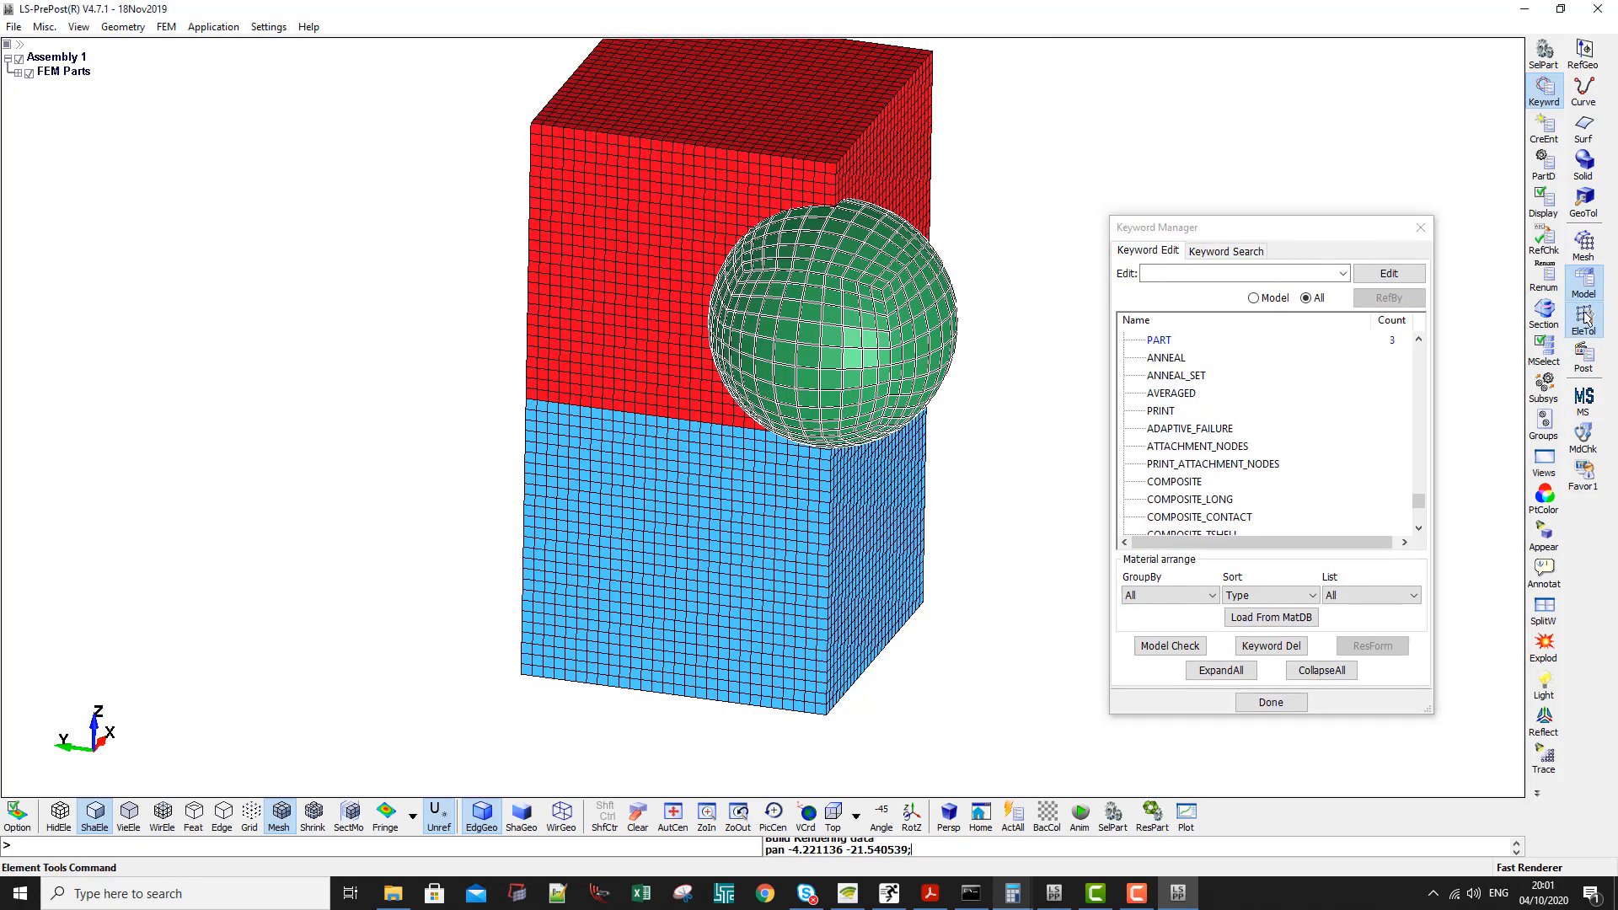
left_click(1544, 459)
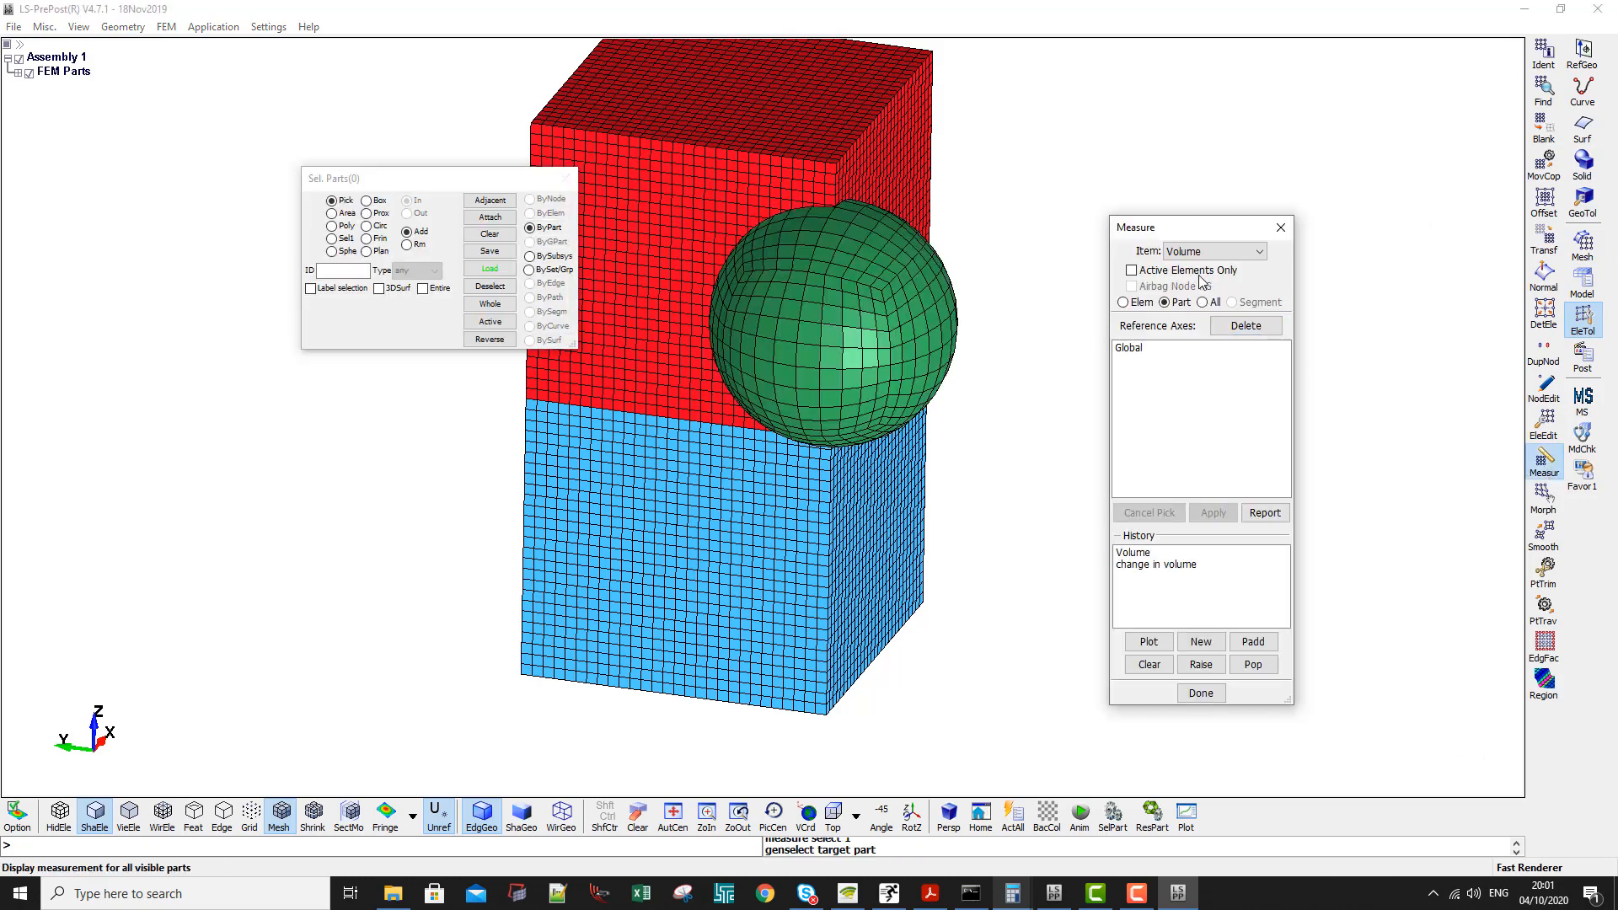
left_click(1213, 251)
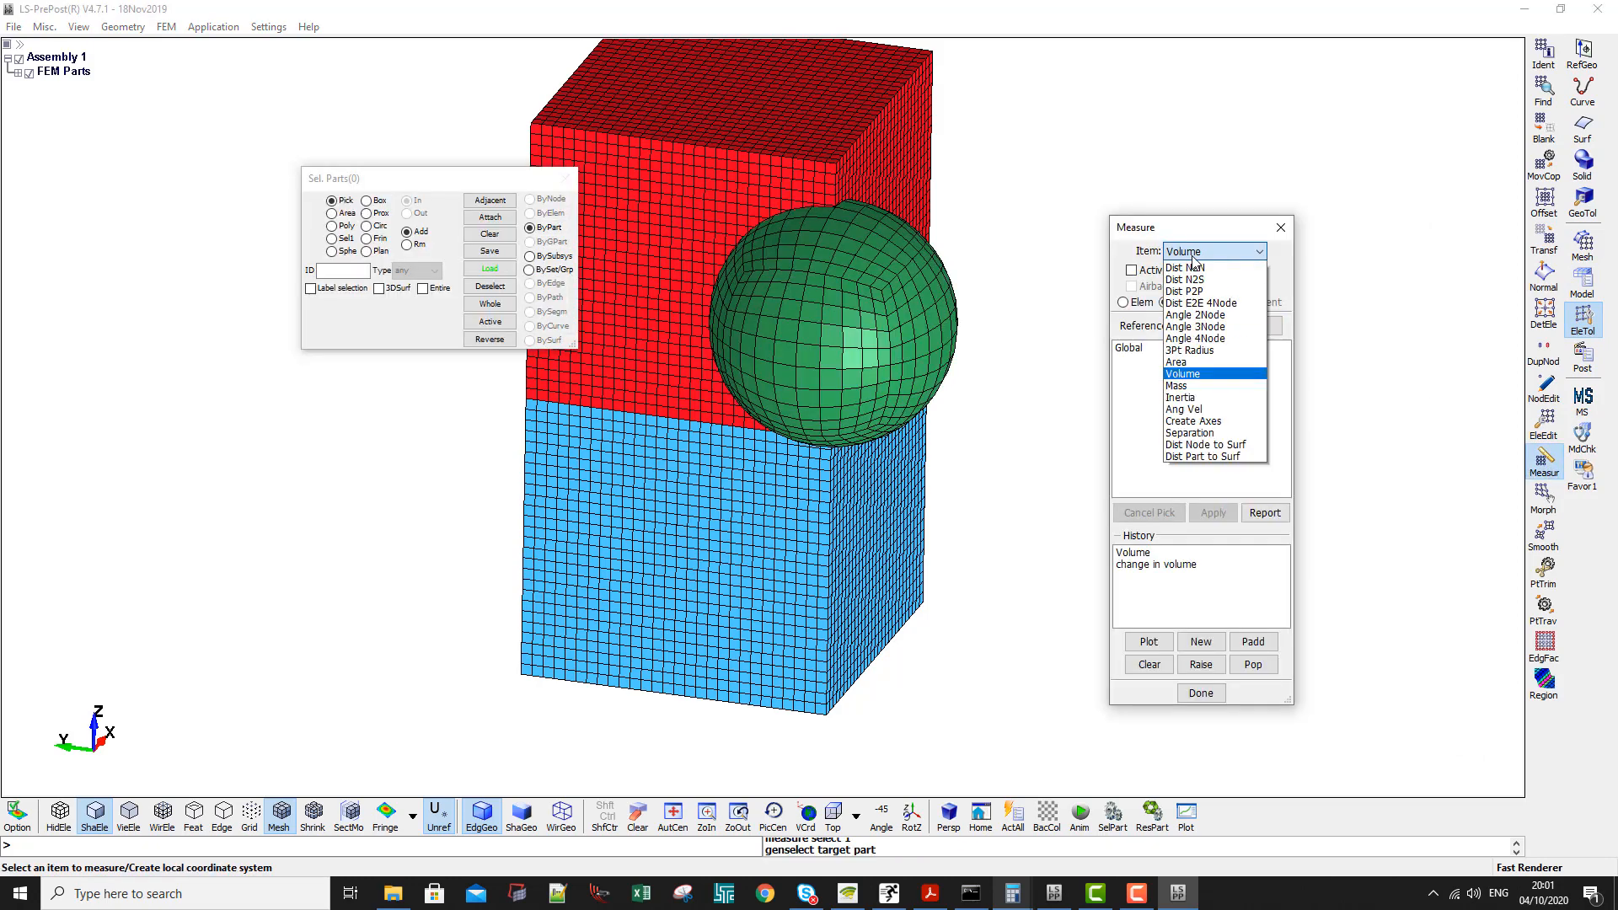
left_click(1205, 394)
left_click(843, 323)
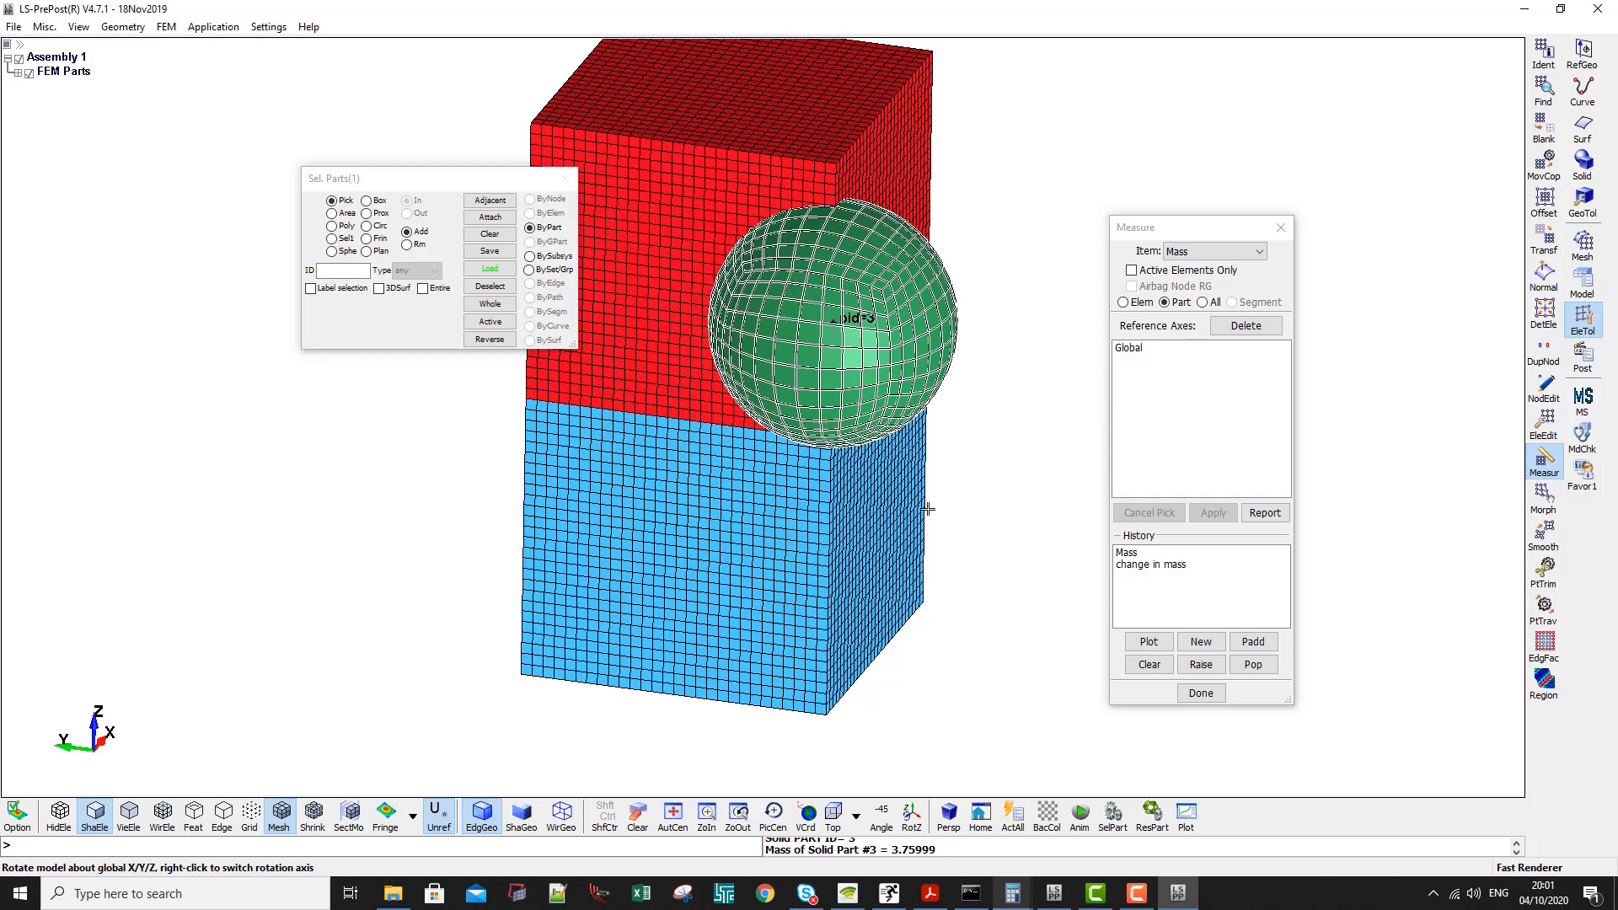
right_click(862, 266)
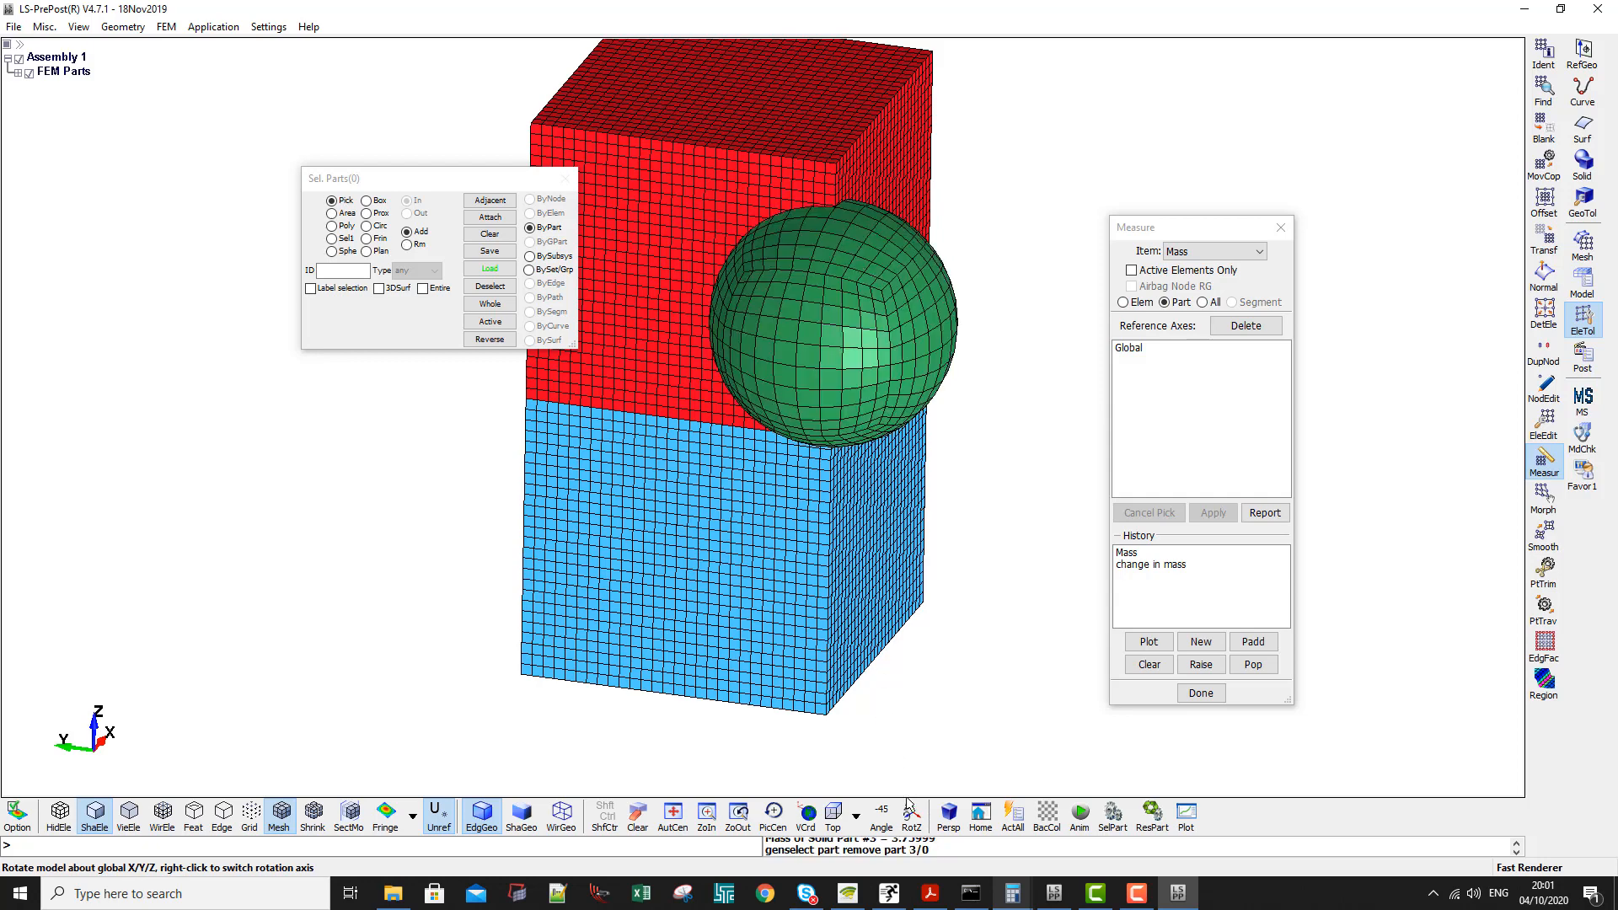
- From the top view, delete all sphere elements outside the boxes' footprint, including new unreferenced nodes, and make the deletion permanent
left_click(833, 814)
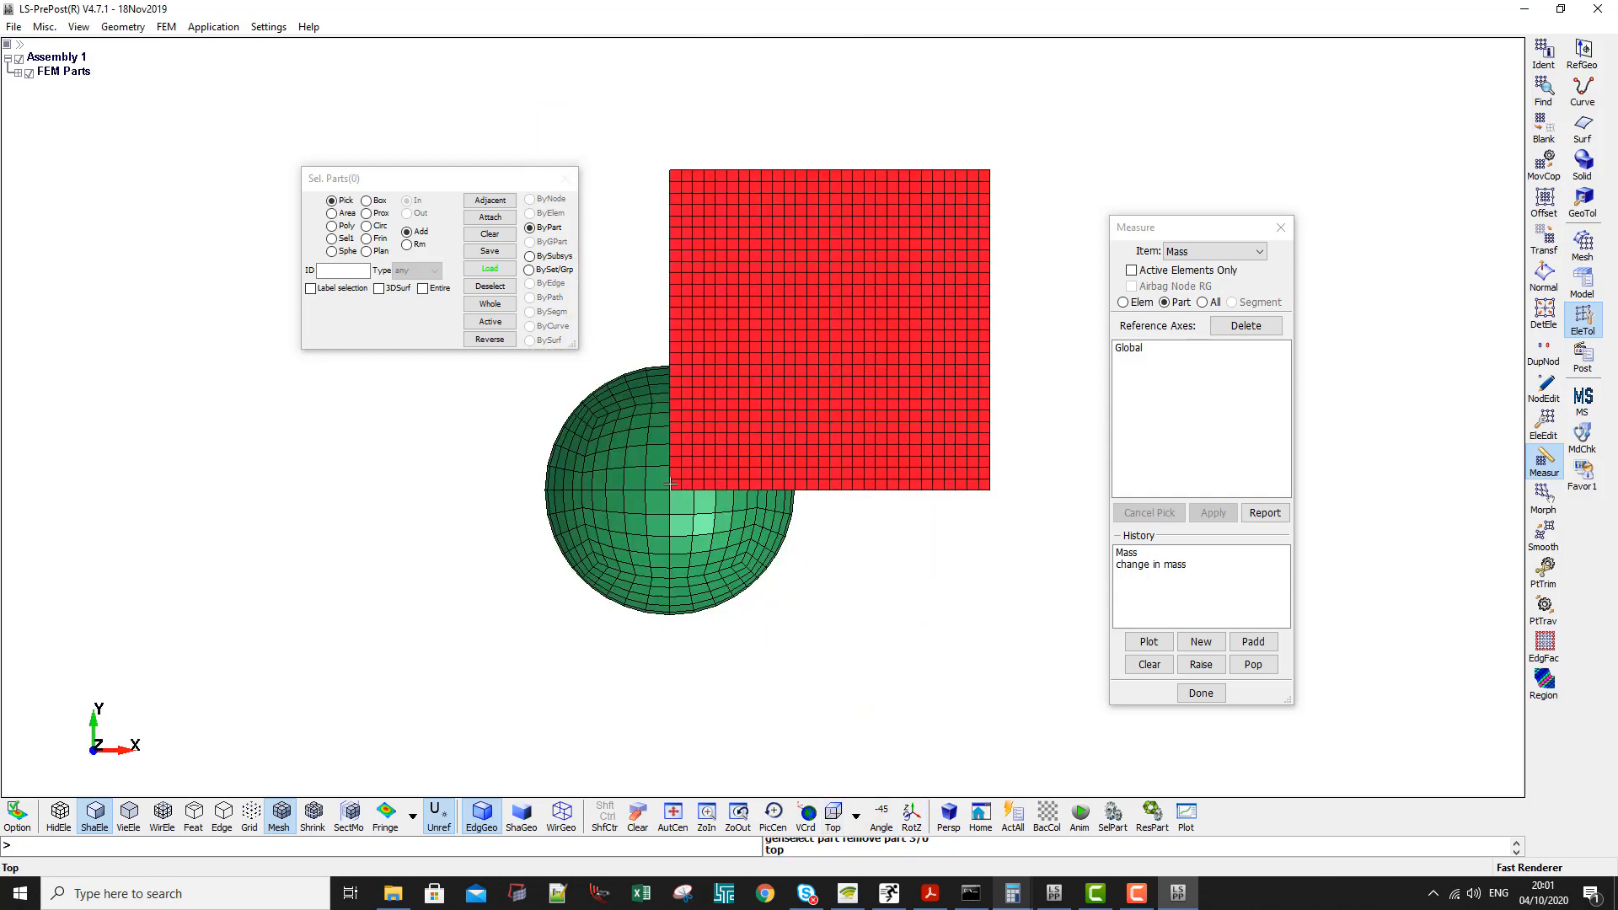
scroll(670, 484, "up", 2)
scroll(629, 567, "down", 4)
scroll(628, 566, "up", 3)
left_click(1544, 424)
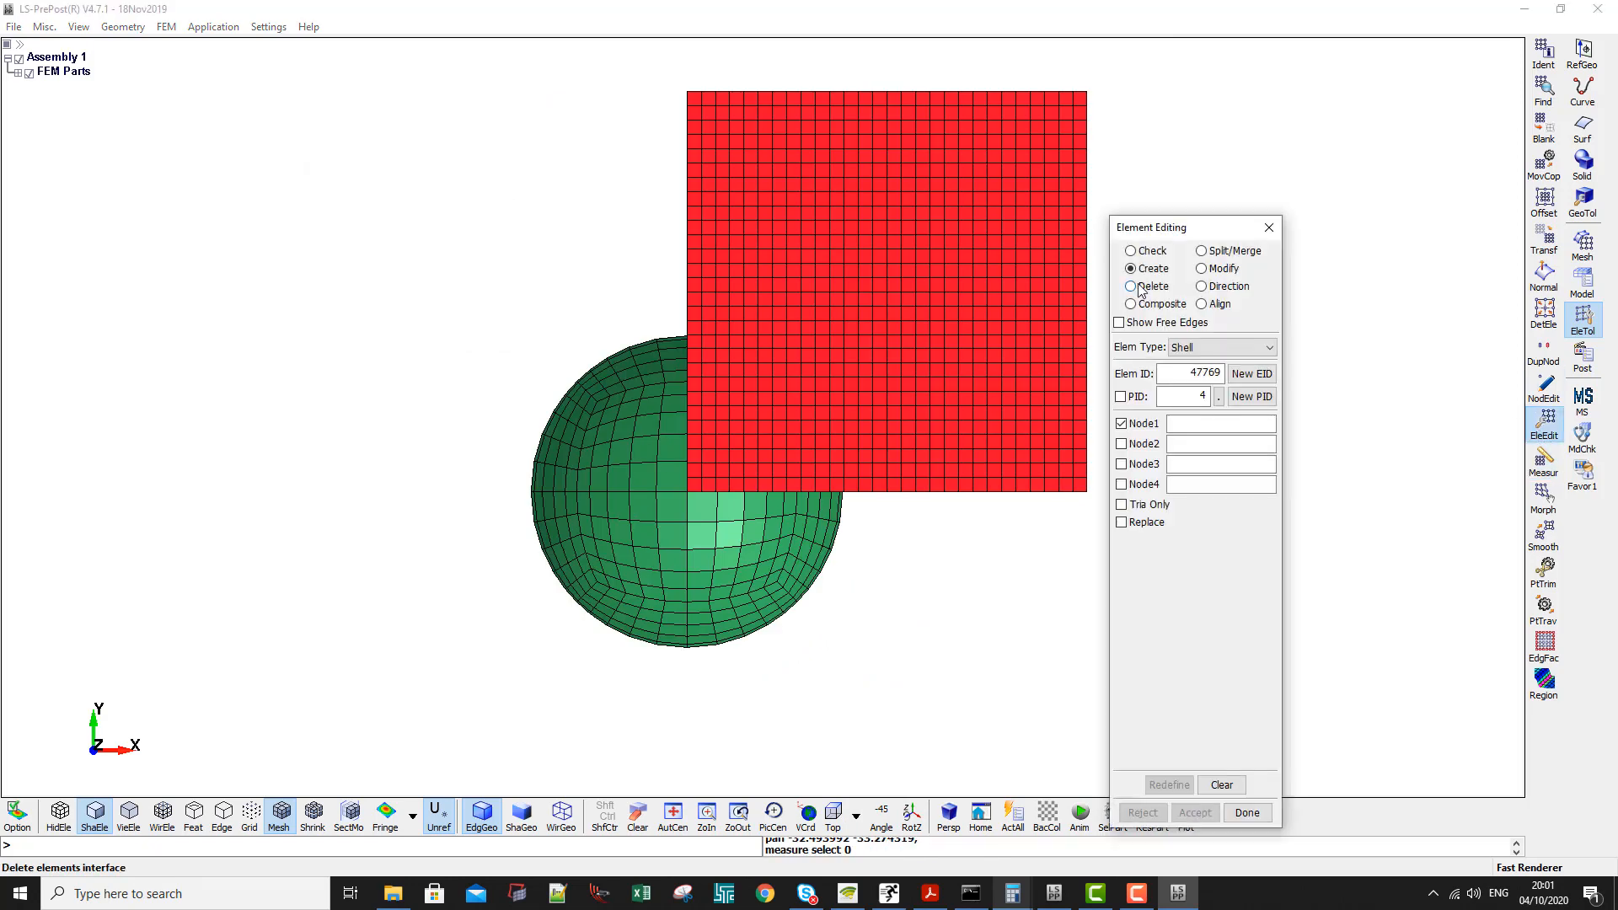
left_click(1131, 287)
left_click_drag(448, 665, 677, 280)
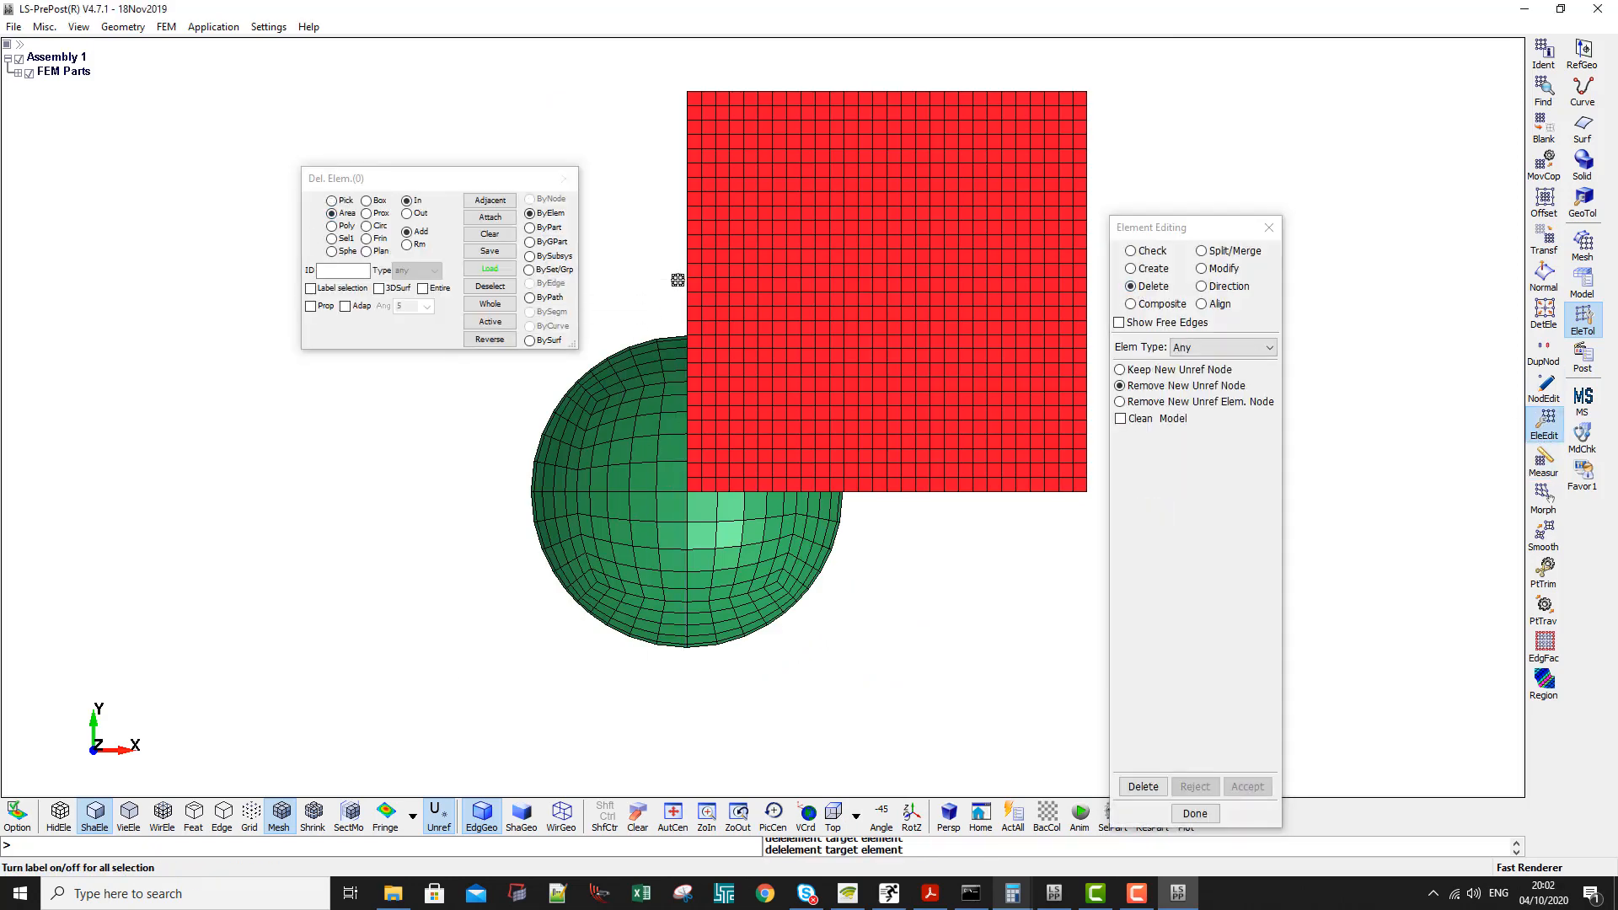
left_click_drag(447, 722, 975, 494)
middle_click_drag(853, 531, 839, 517, "ctrl")
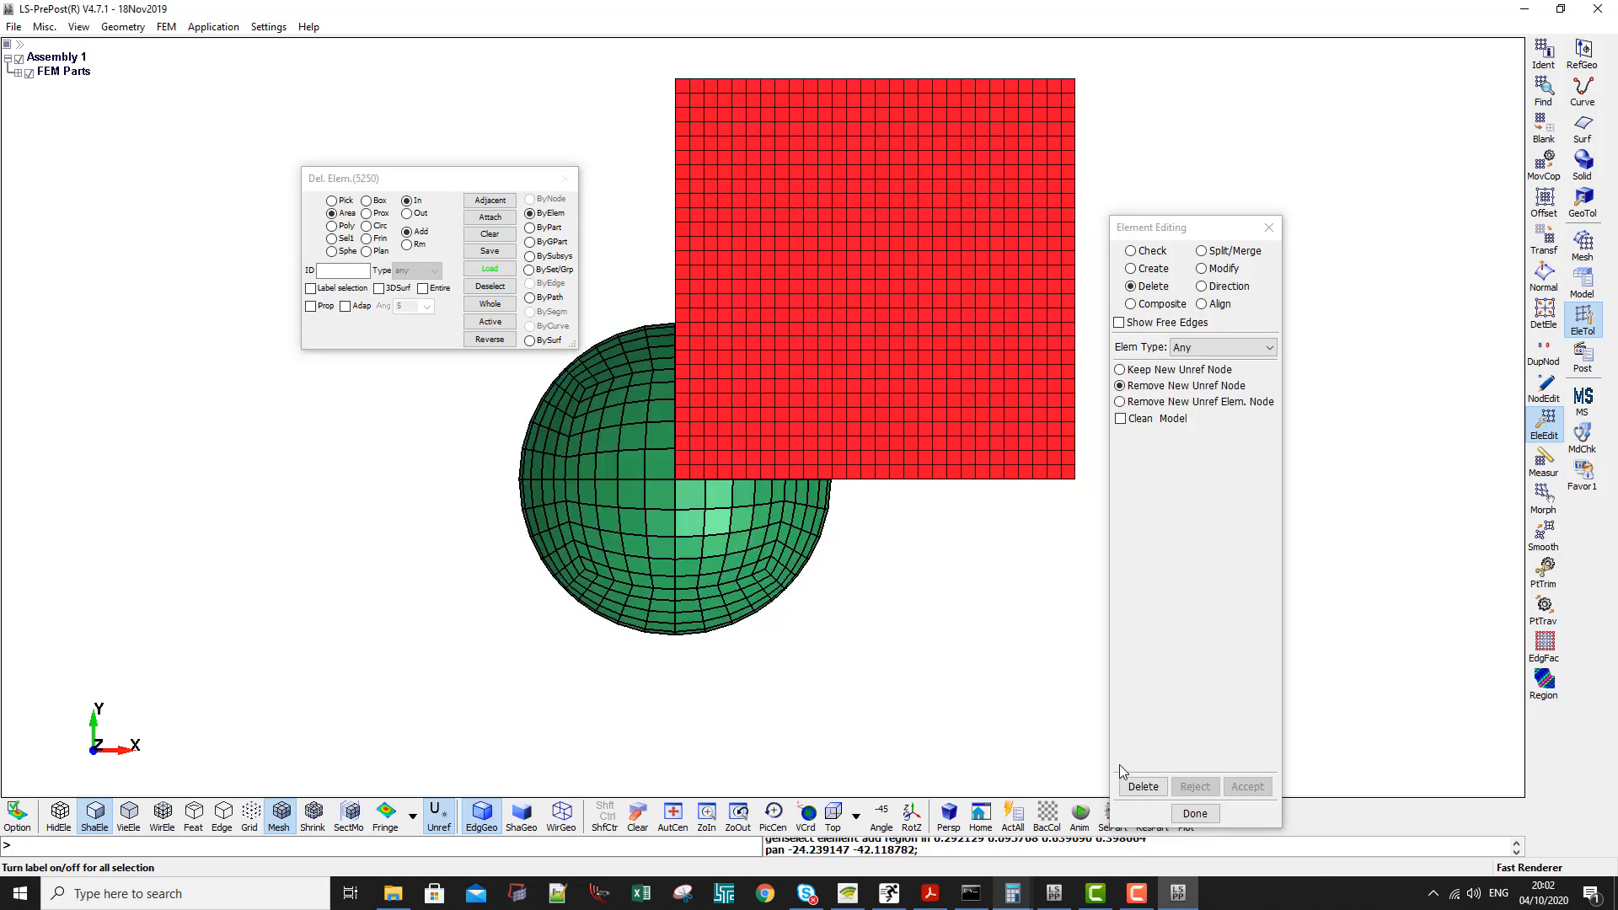
left_click(1144, 787)
middle_click_drag(719, 491, 657, 481, "ctrl")
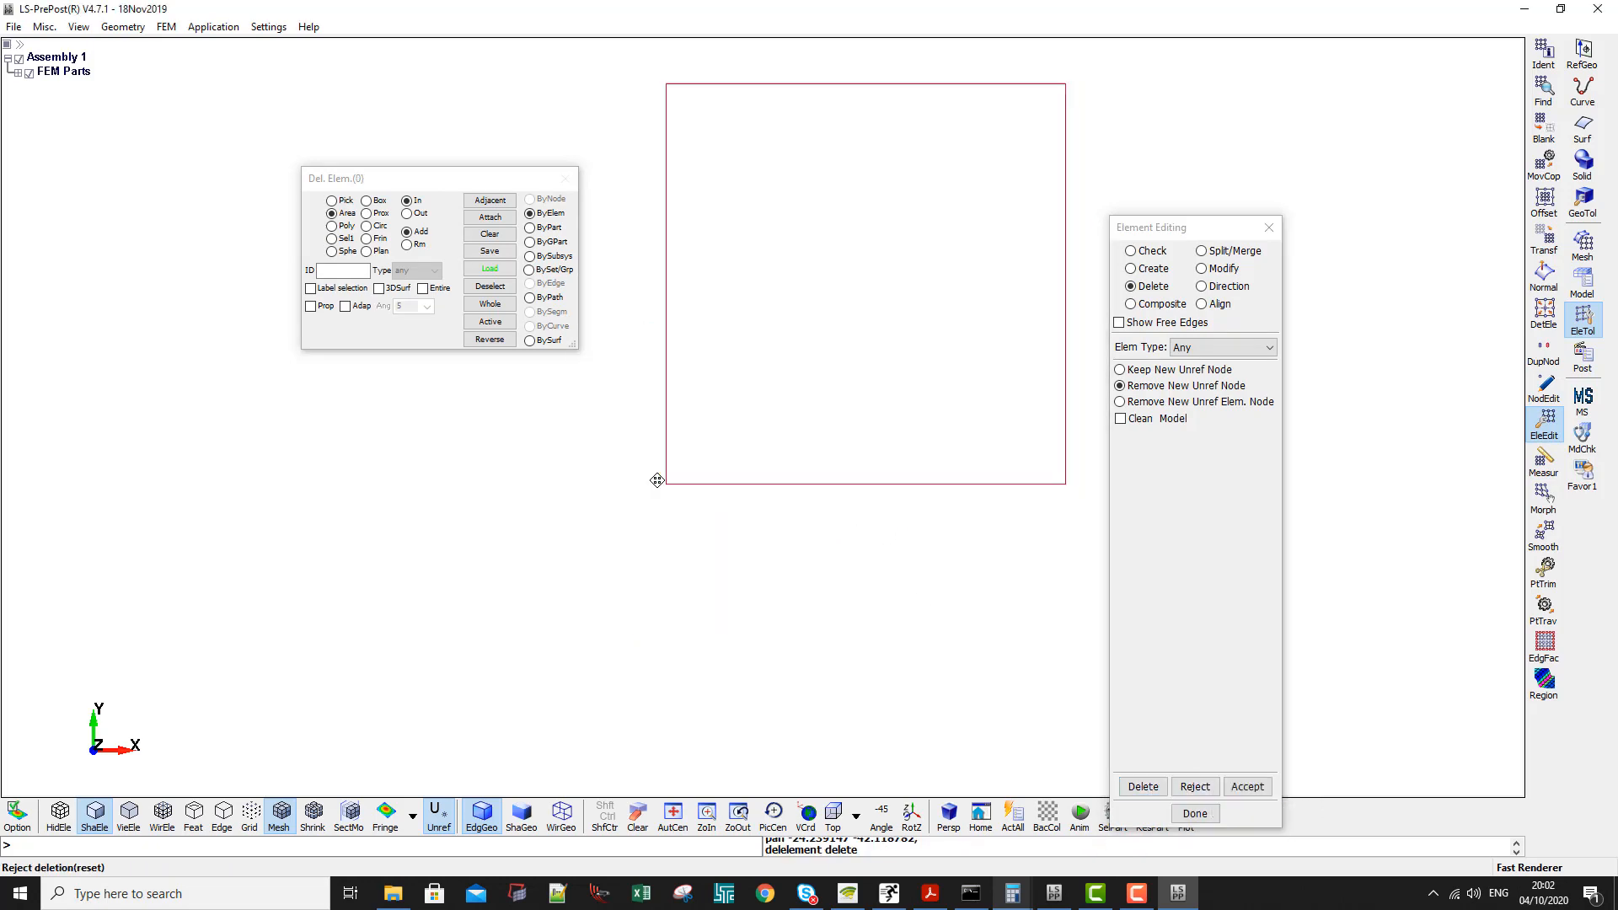
left_click_drag(657, 481, 807, 300, "ctrl")
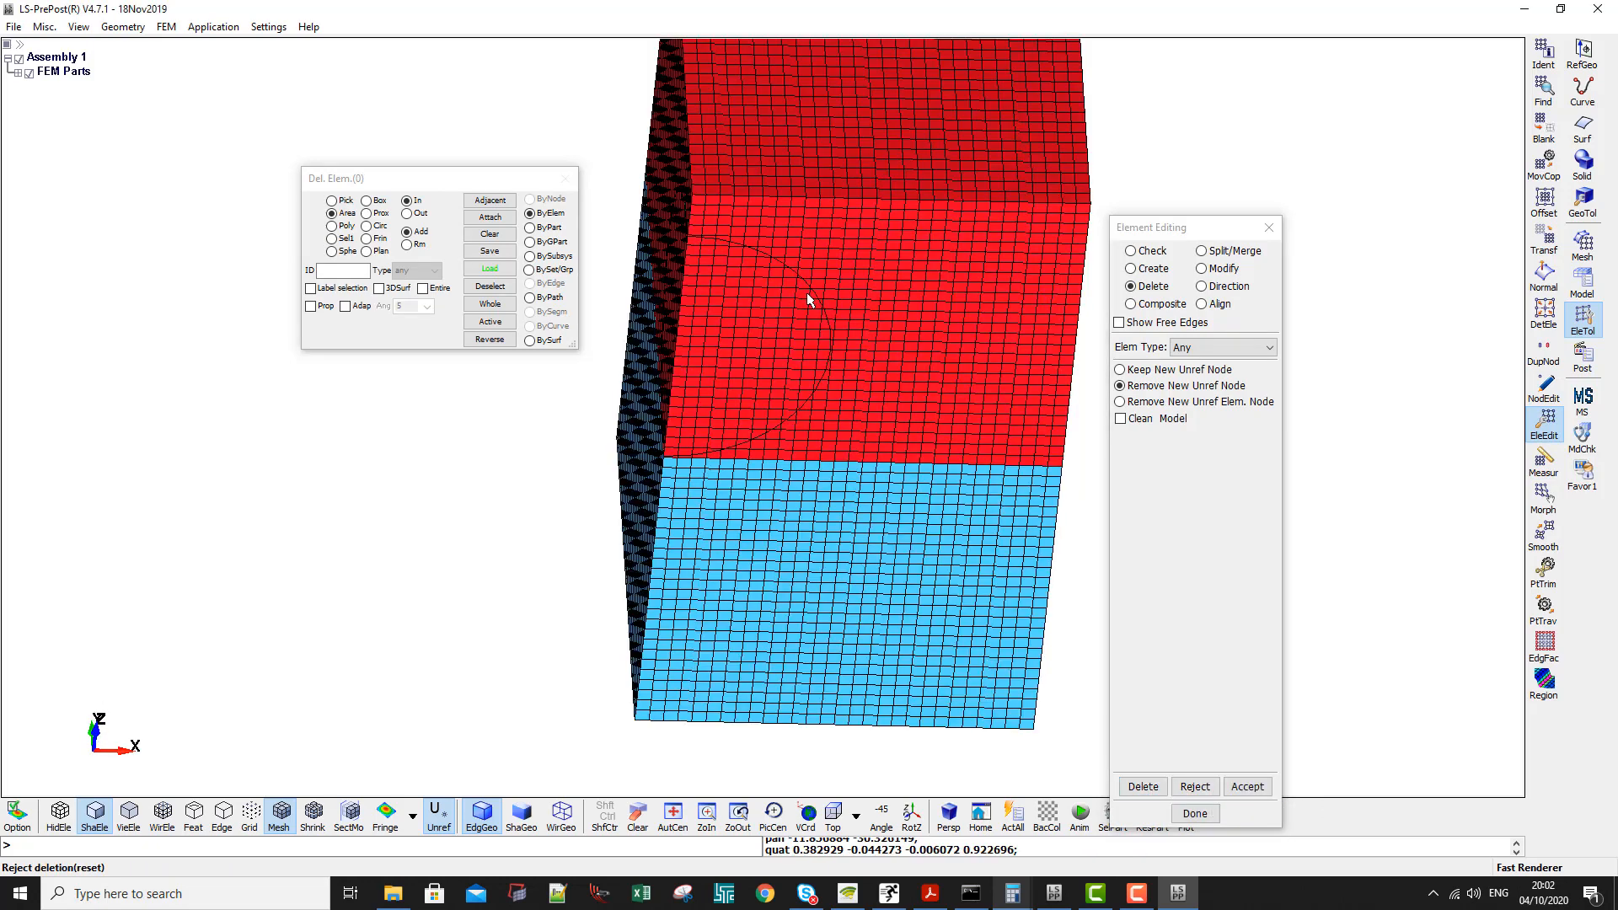
left_click(1247, 786)
scroll(727, 443, "down", 4, "ctrl")
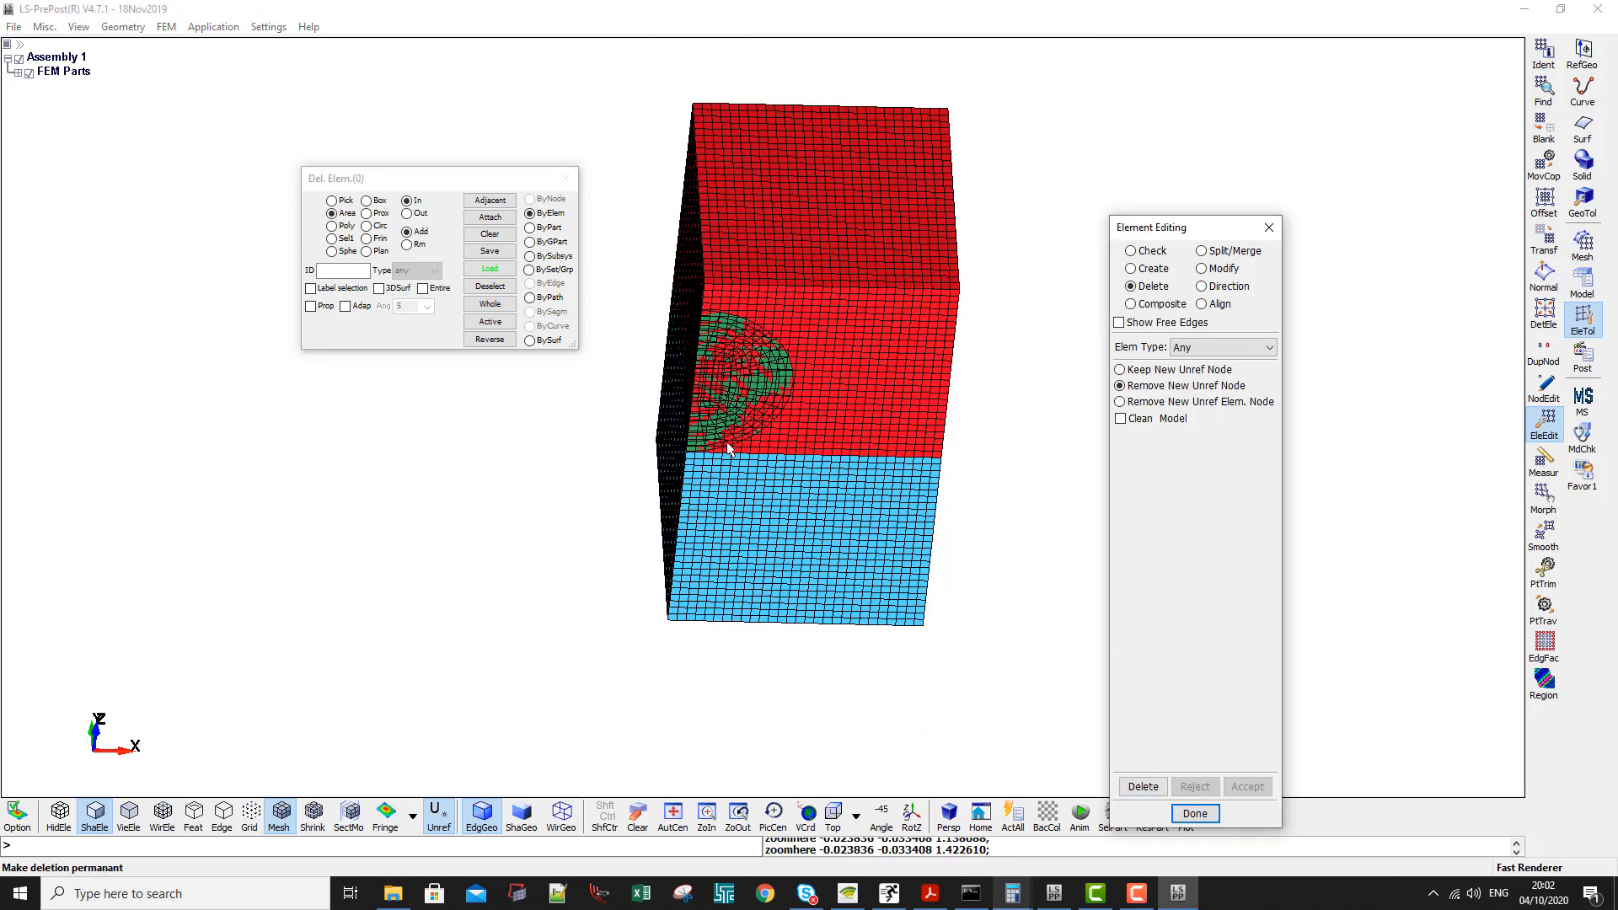
left_click_drag(730, 444, 820, 365, "ctrl")
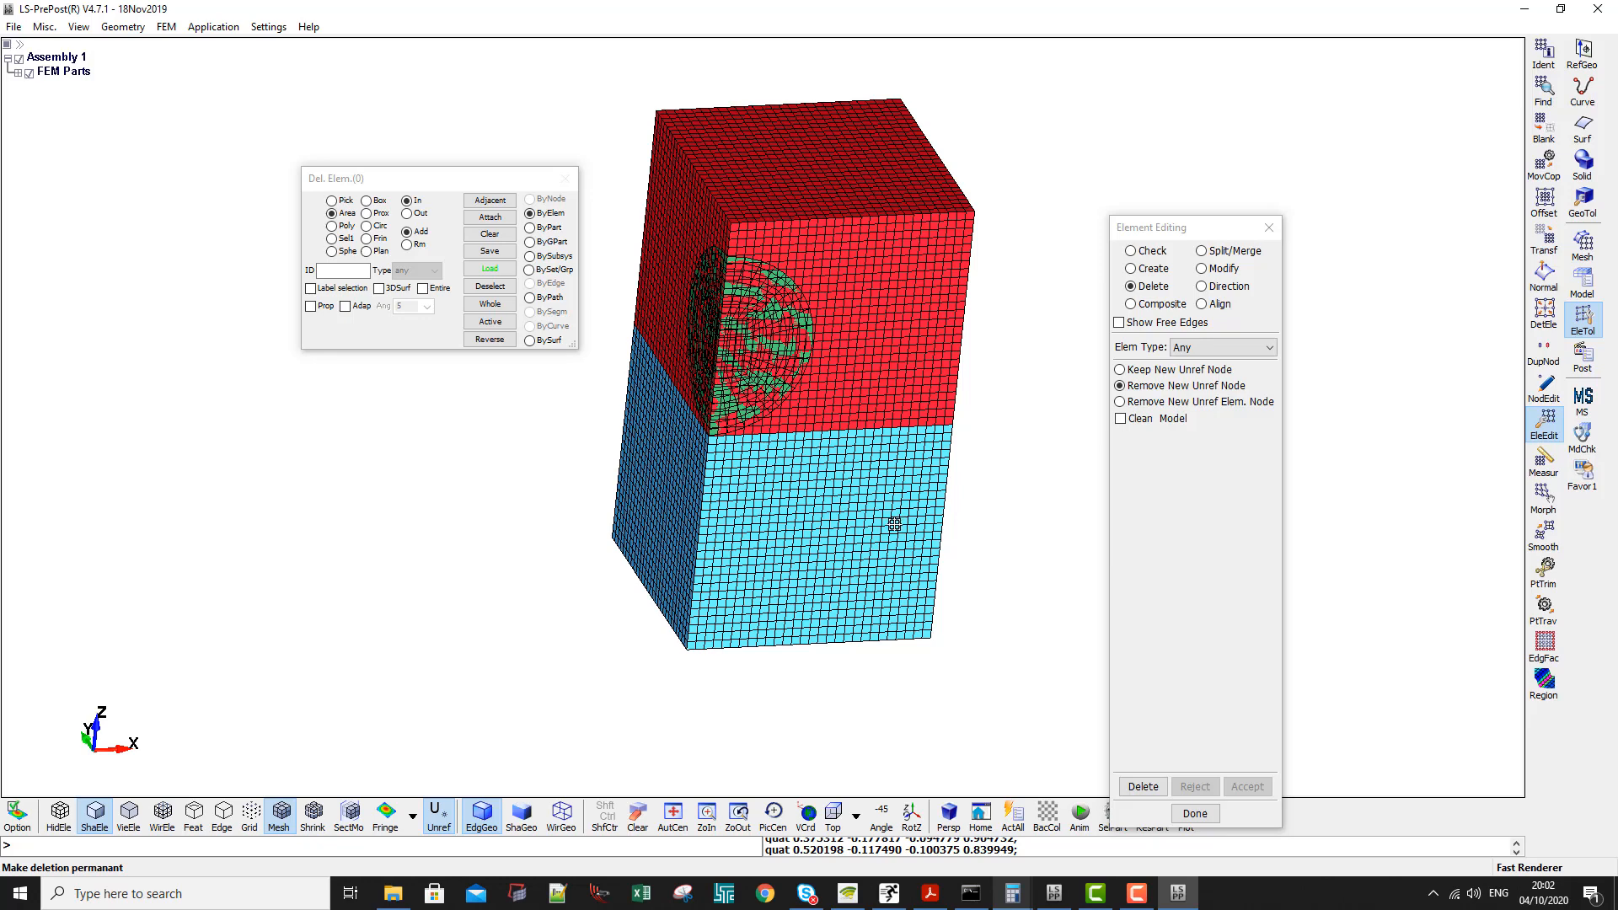
scroll(721, 337, "up", 2)
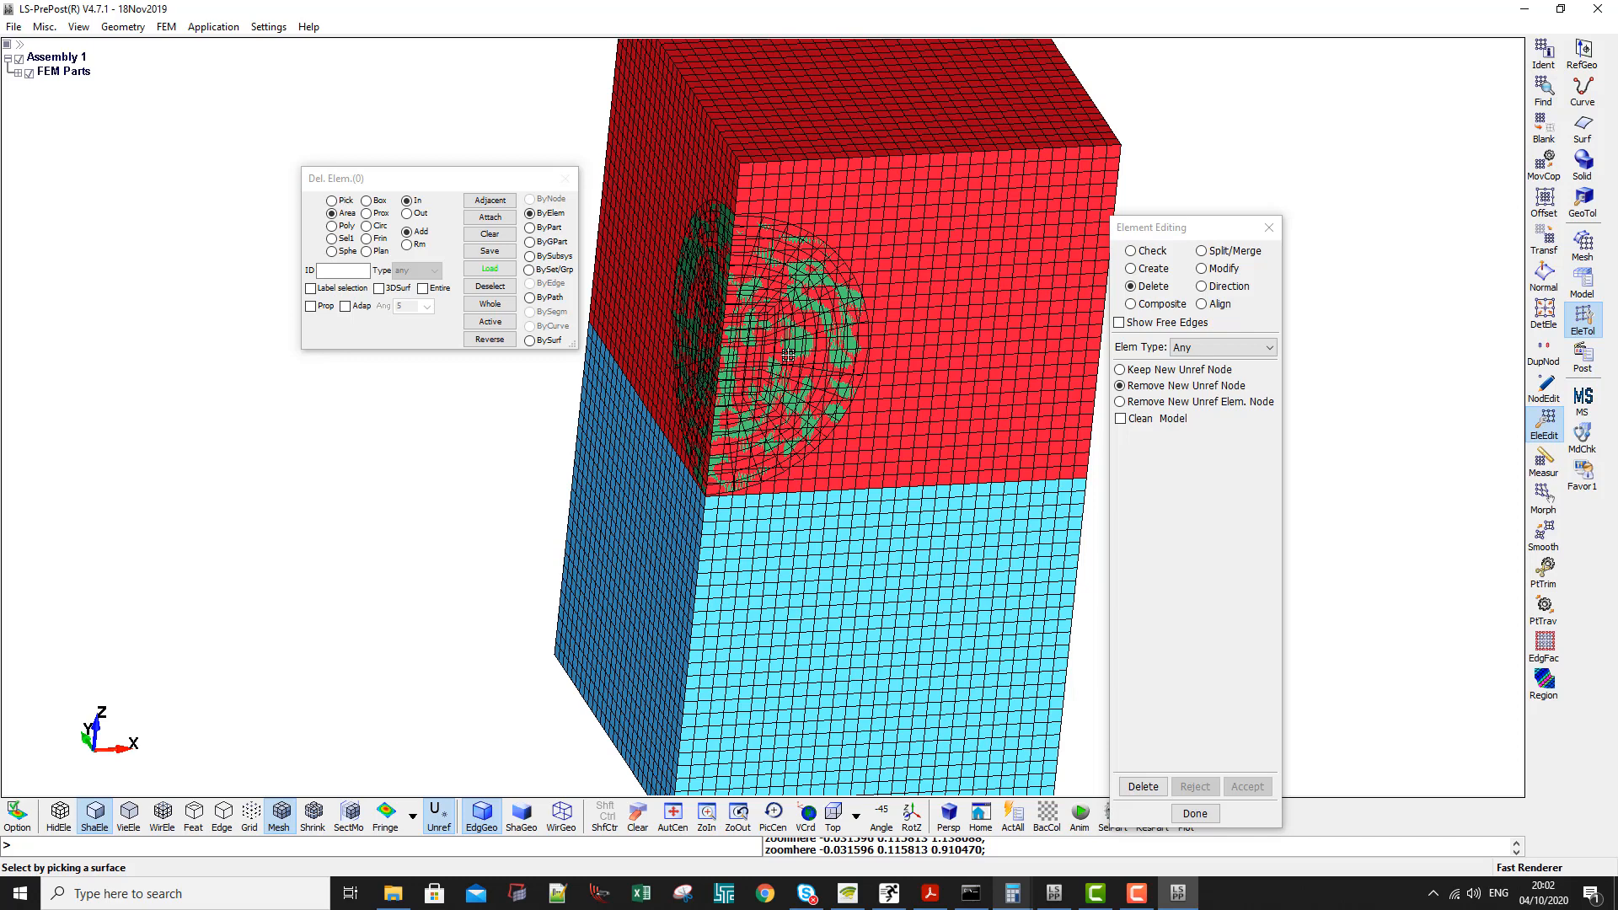
scroll(980, 348, "down", 1)
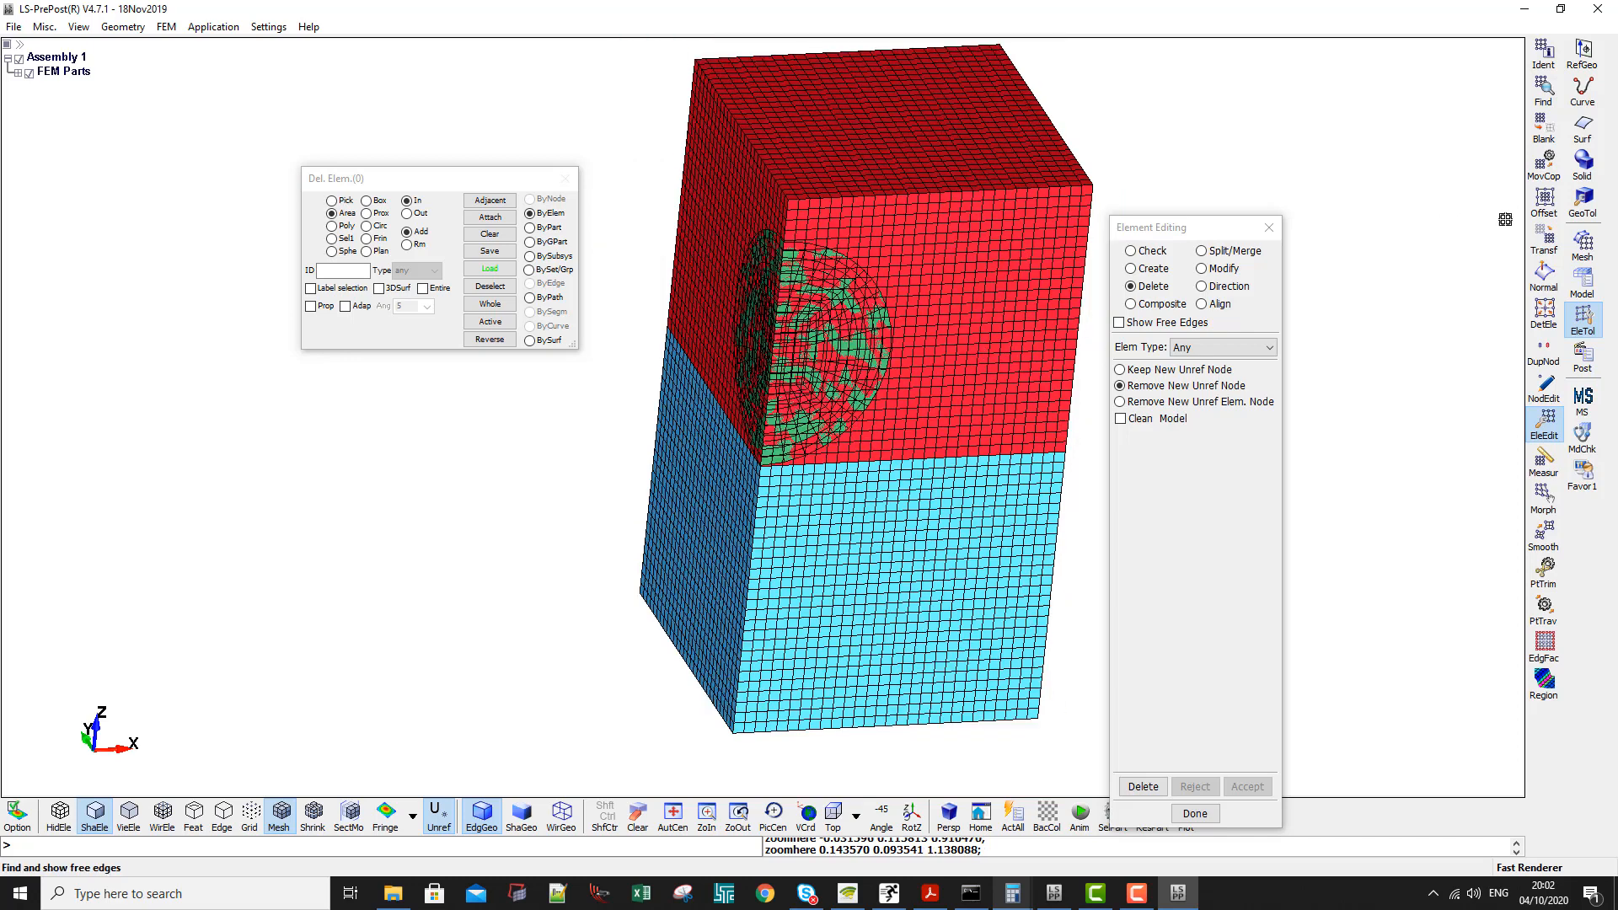
- Reopen the Keyword Manager, check the keywords used in the model, then list all keywords with the tree collapsed
left_click(1583, 282)
left_click(1544, 91)
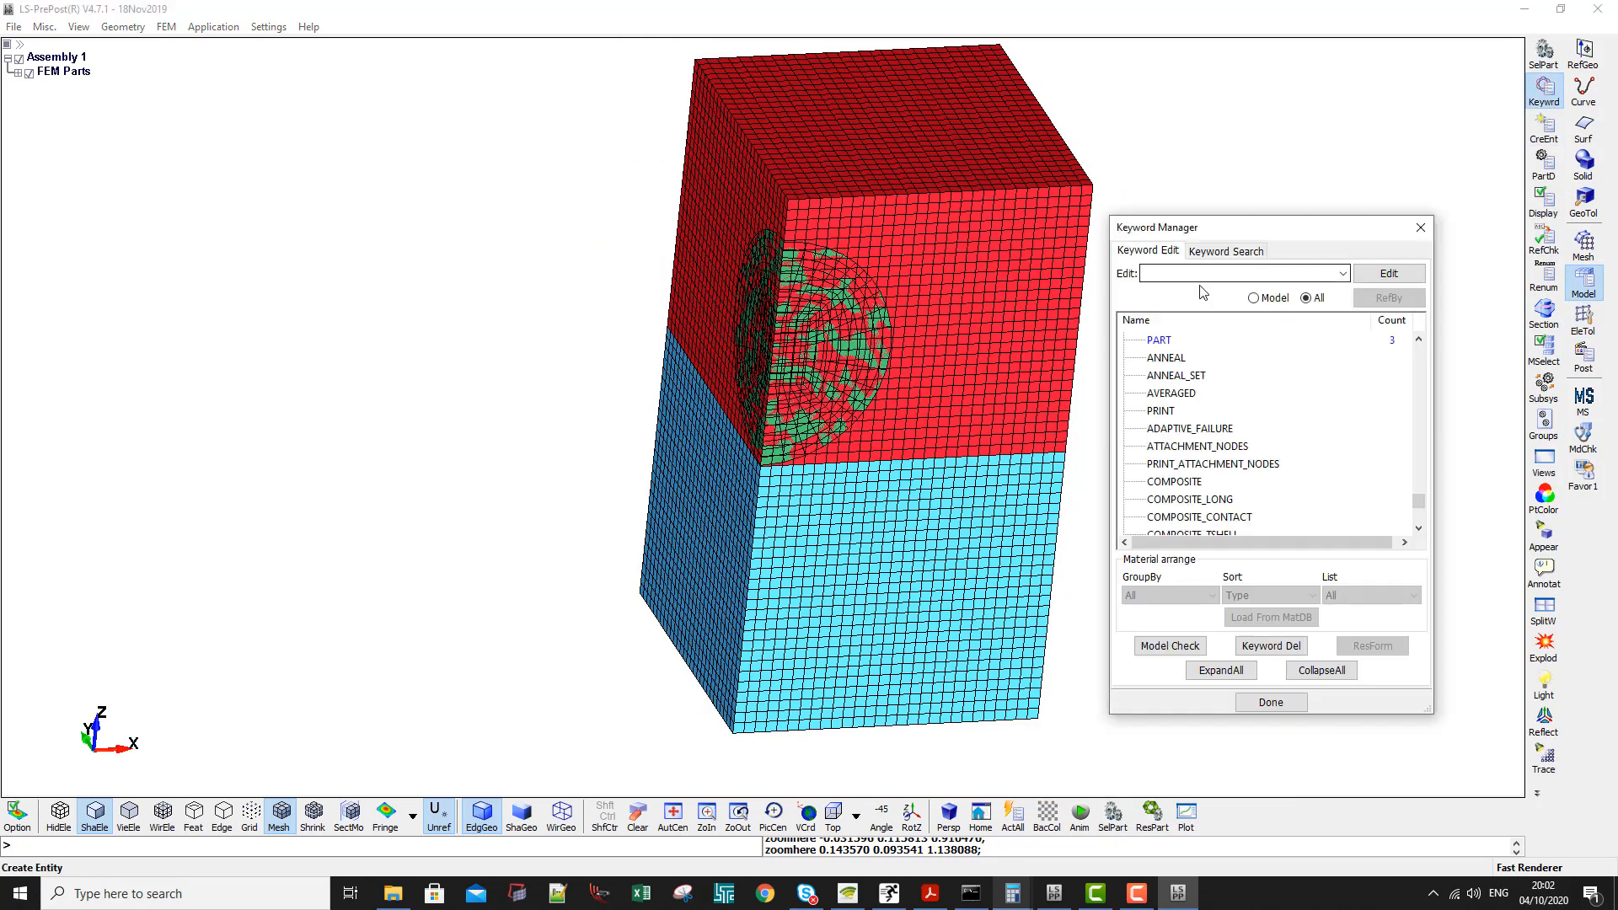
left_click(1167, 394)
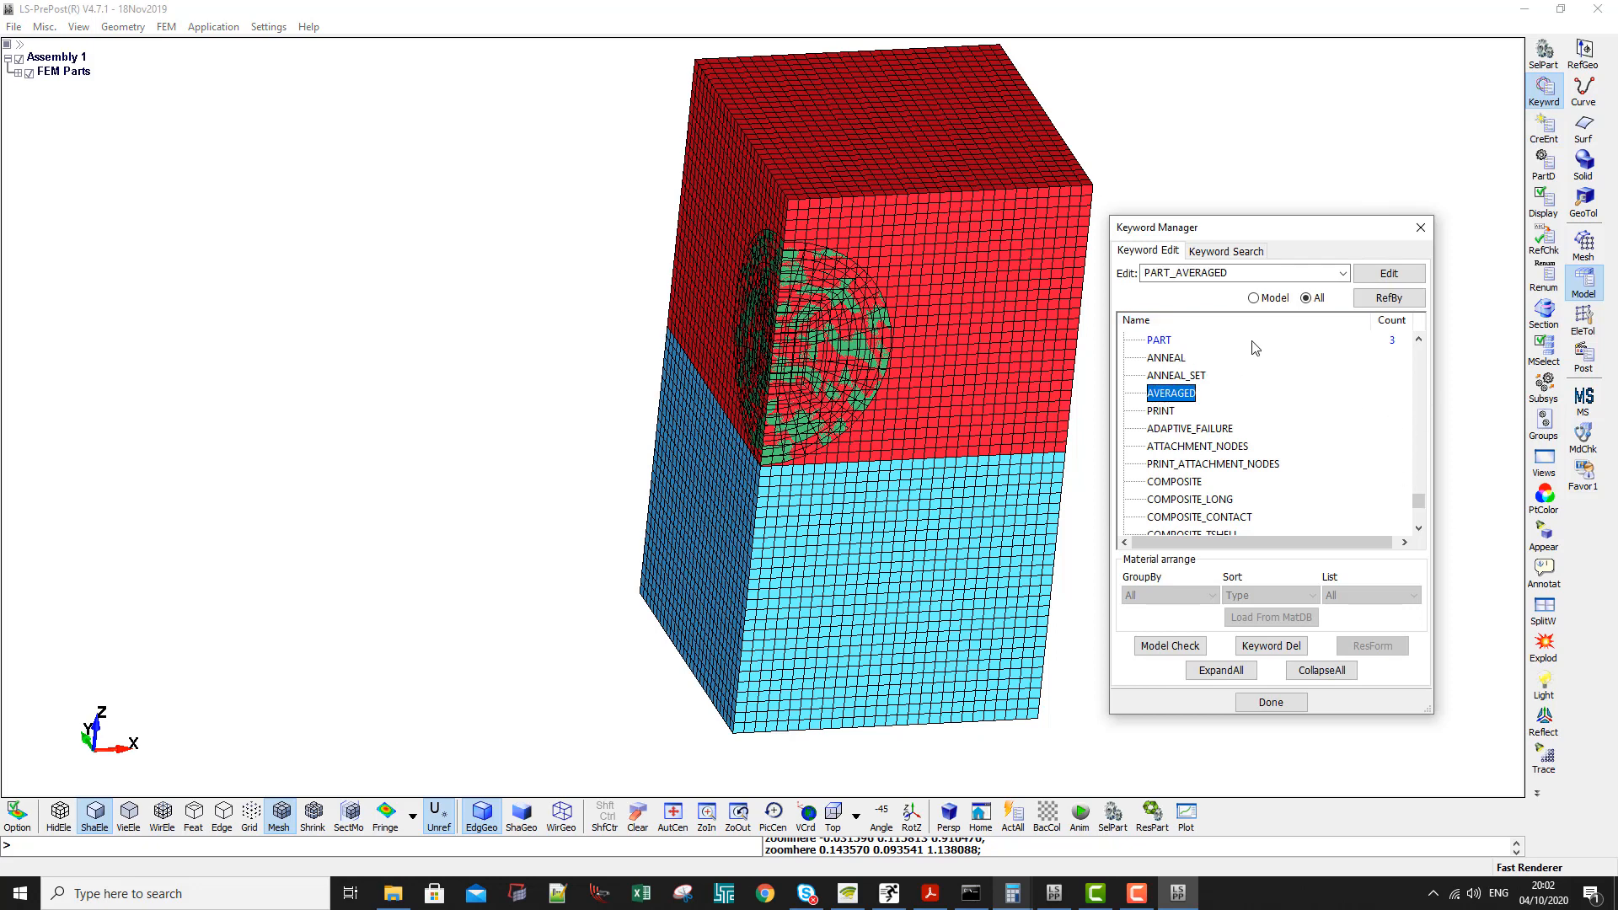
left_click(1253, 298)
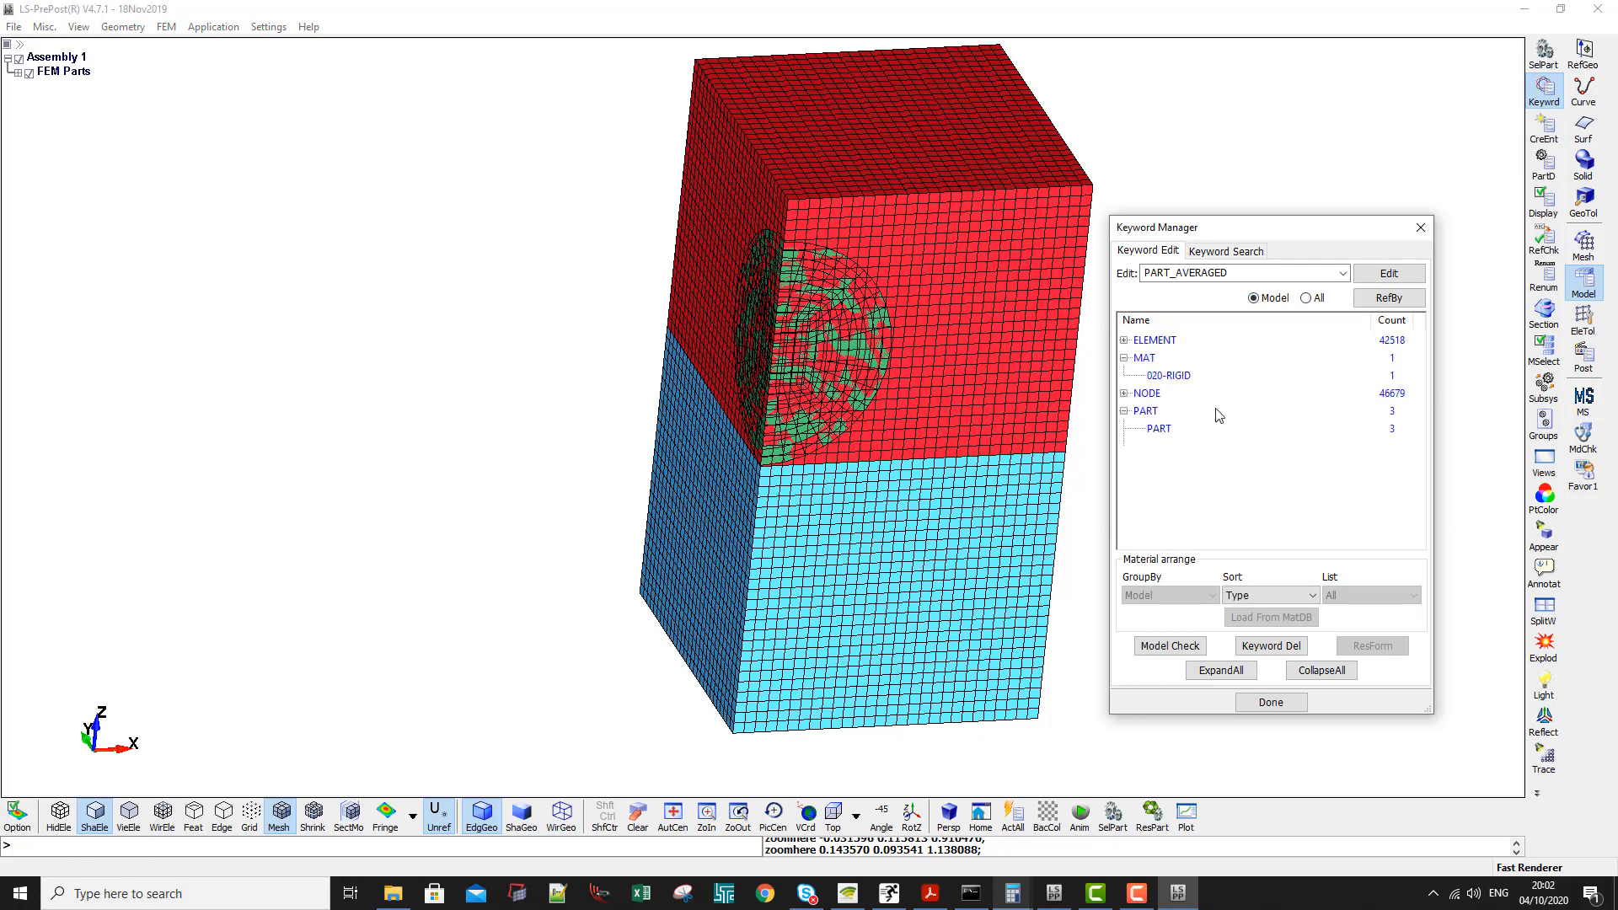
left_click(1169, 375)
left_click(1305, 297)
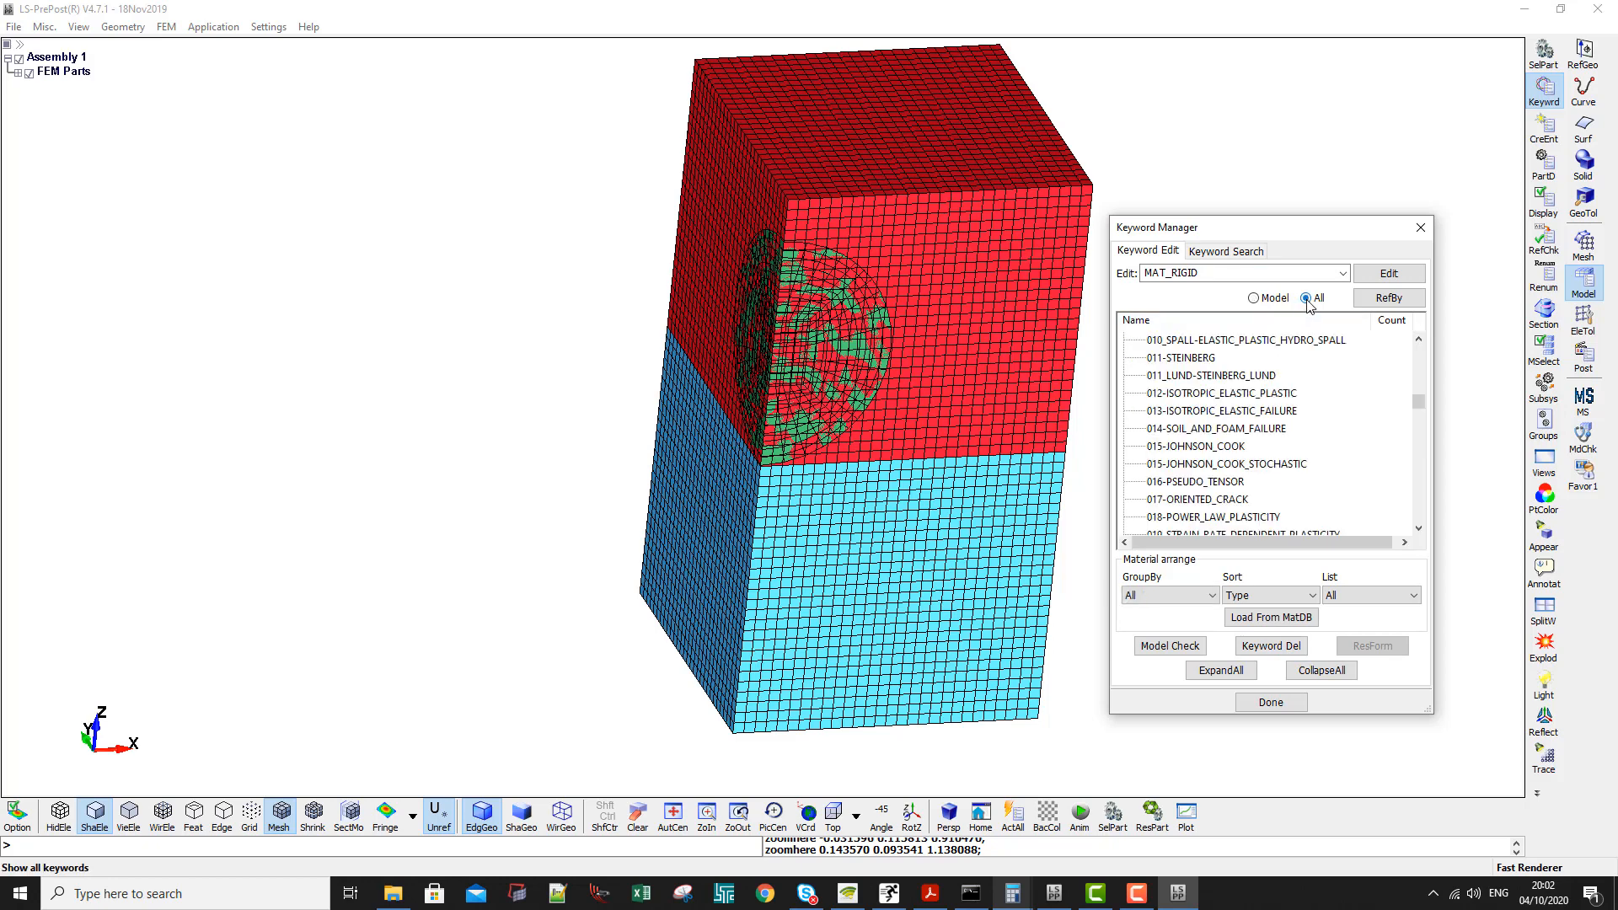
left_click(1322, 670)
scroll(1227, 468, "up", 4)
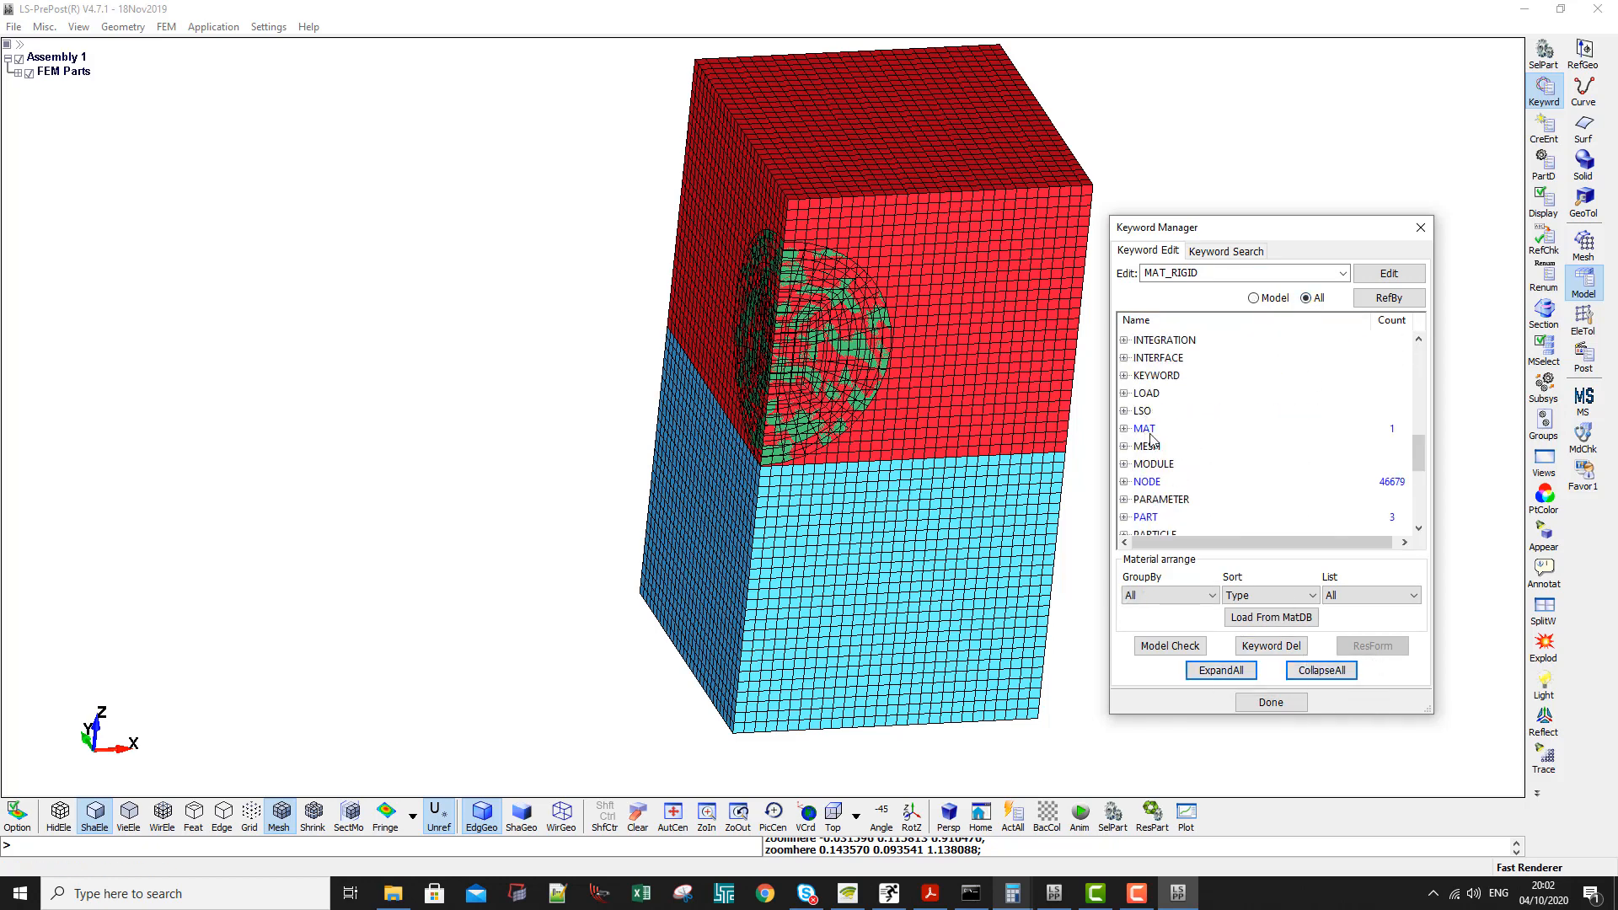
- Expand the MAT keywords and open the input form for 140-VACUUM
double_click(1146, 430)
scroll(911, 247, "down", 1)
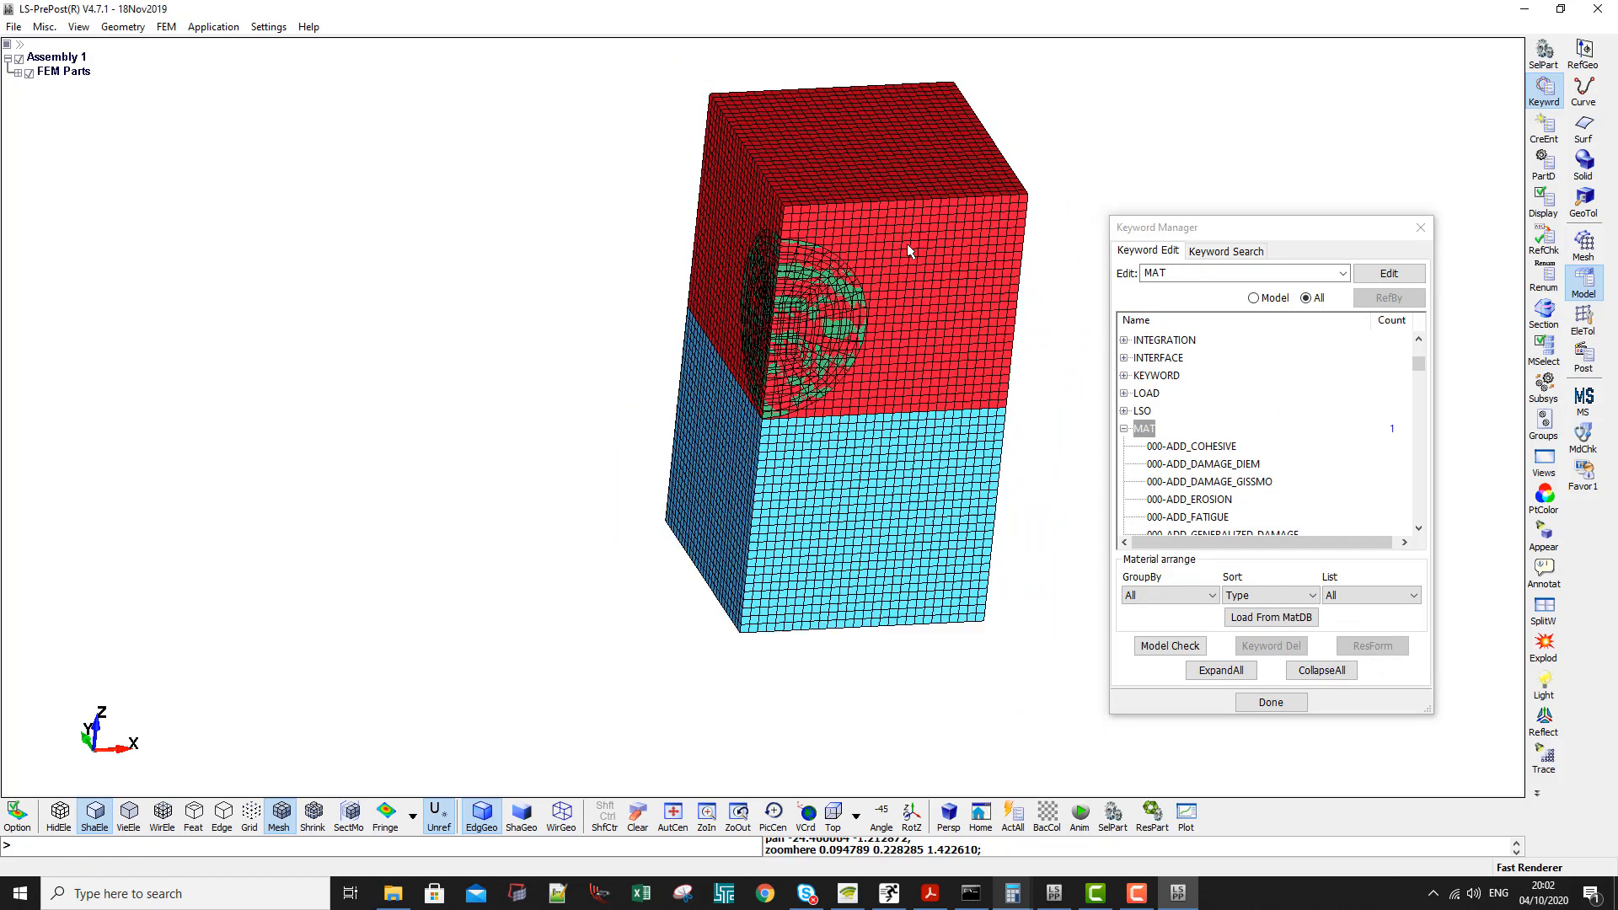
left_click_drag(870, 158, 845, 149, "shift")
scroll(1189, 477, "down", 3)
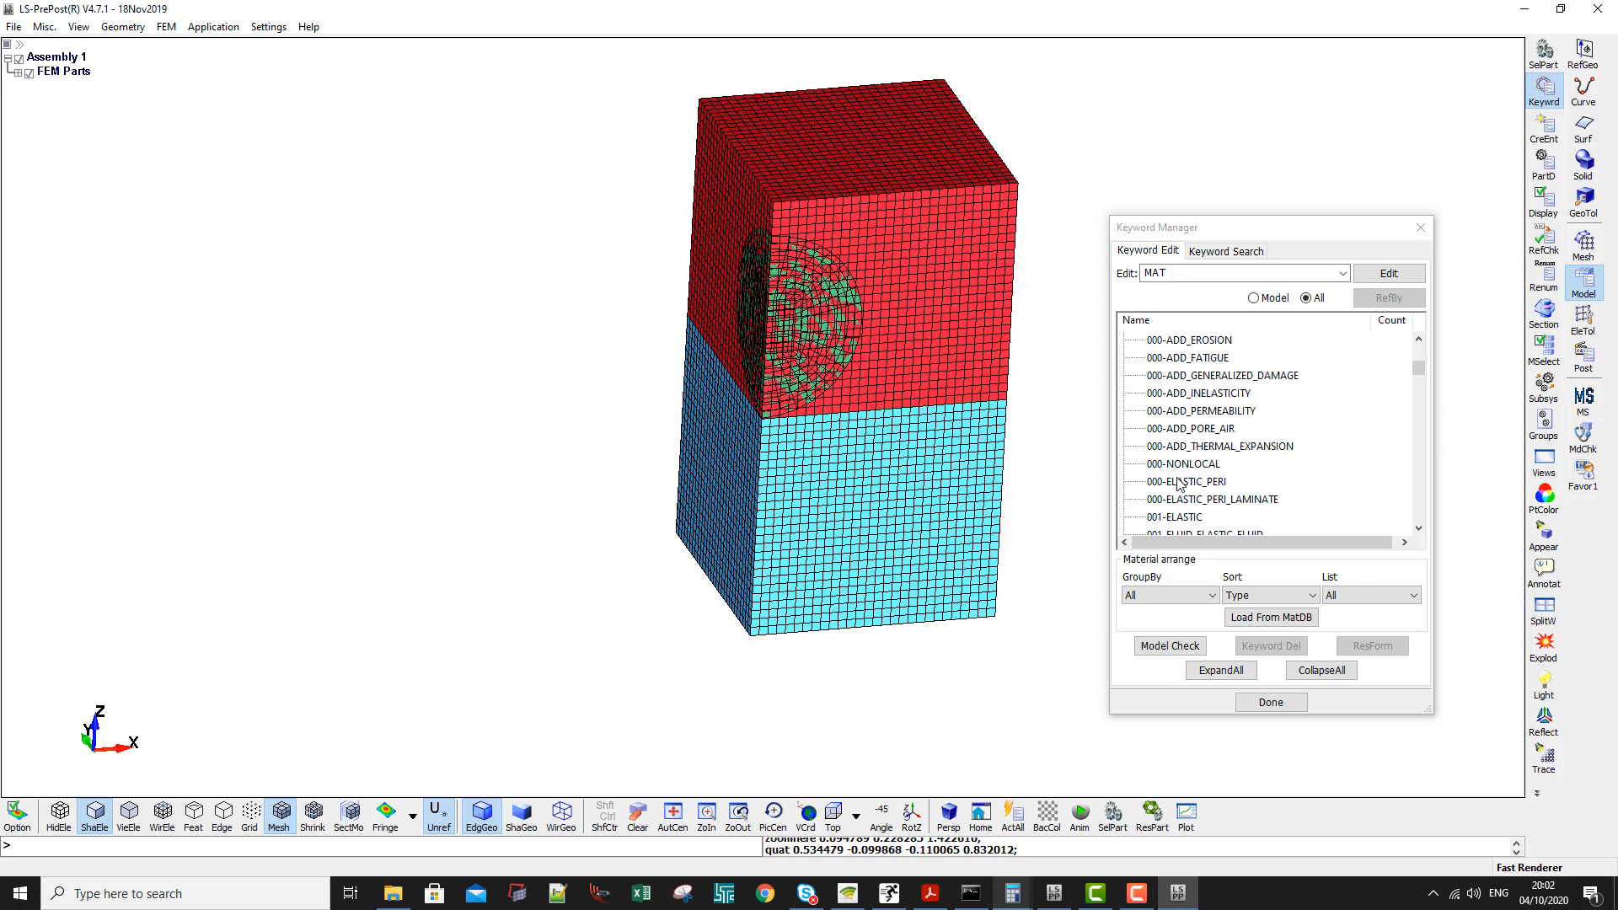
scroll(1171, 482, "down", 5)
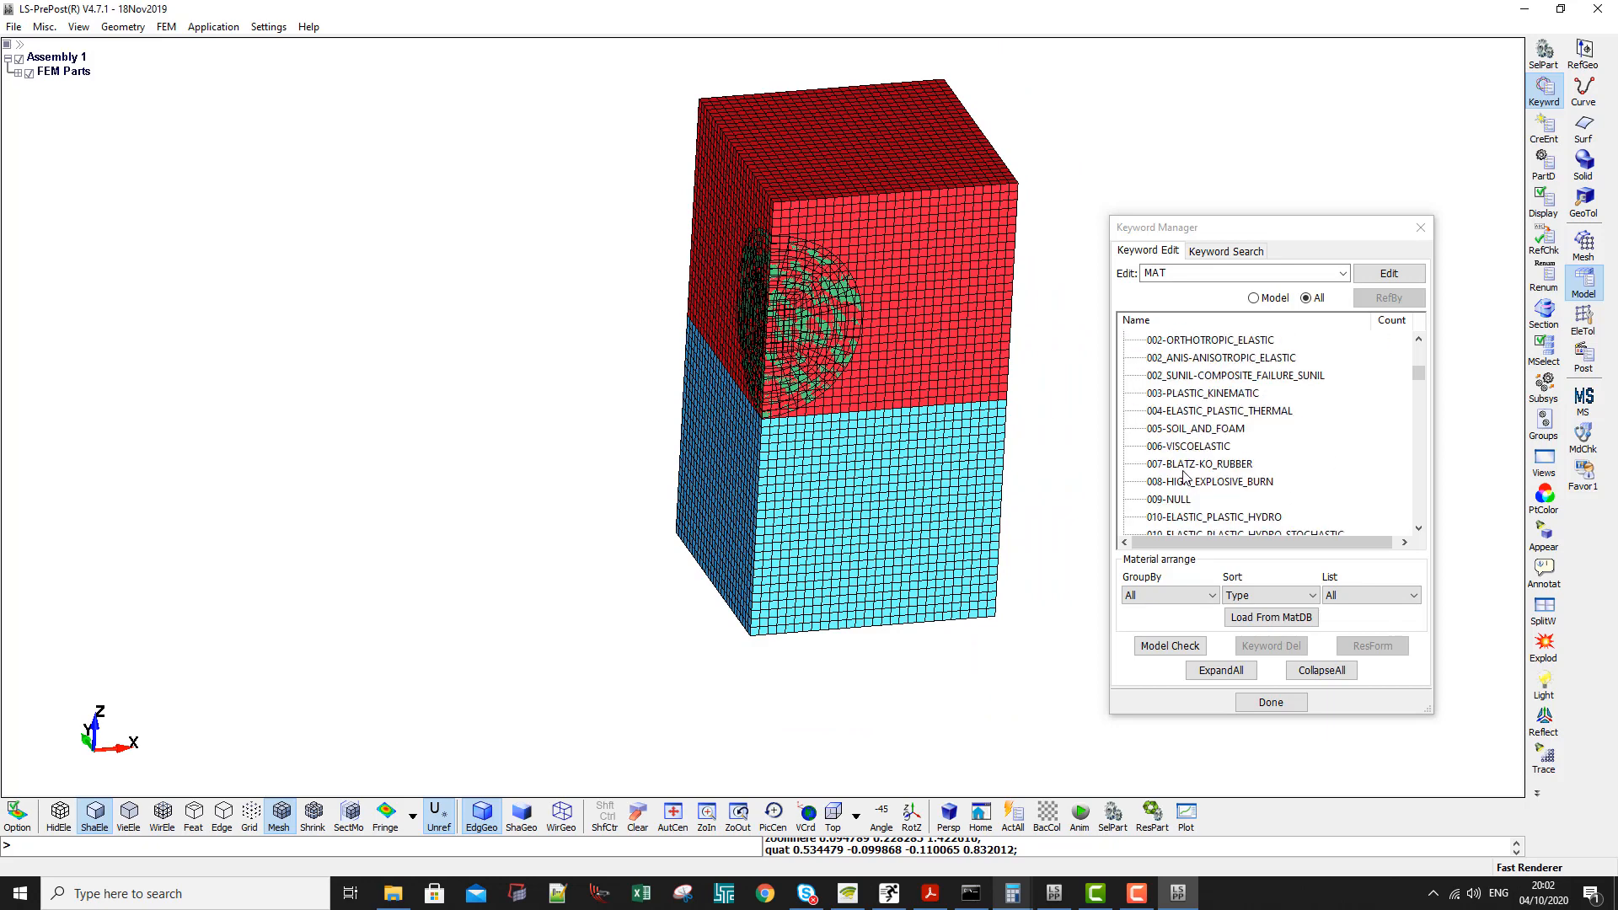
scroll(1185, 476, "down", 4)
left_click(1421, 395)
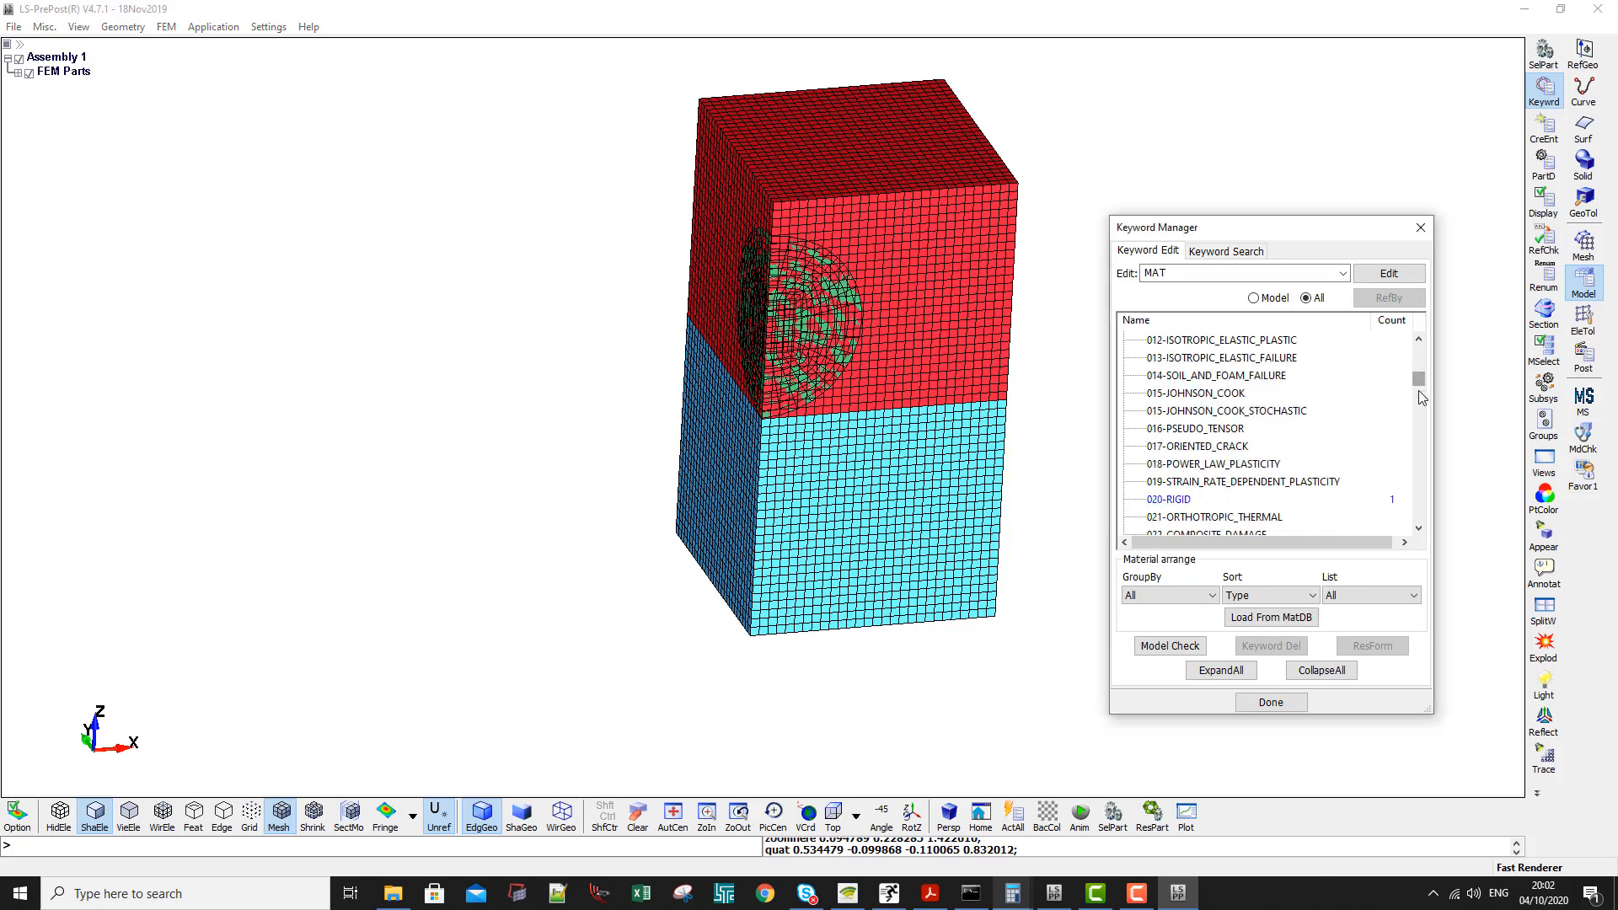
left_click_drag(1420, 379, 1417, 409)
scroll(1294, 430, "down", 9)
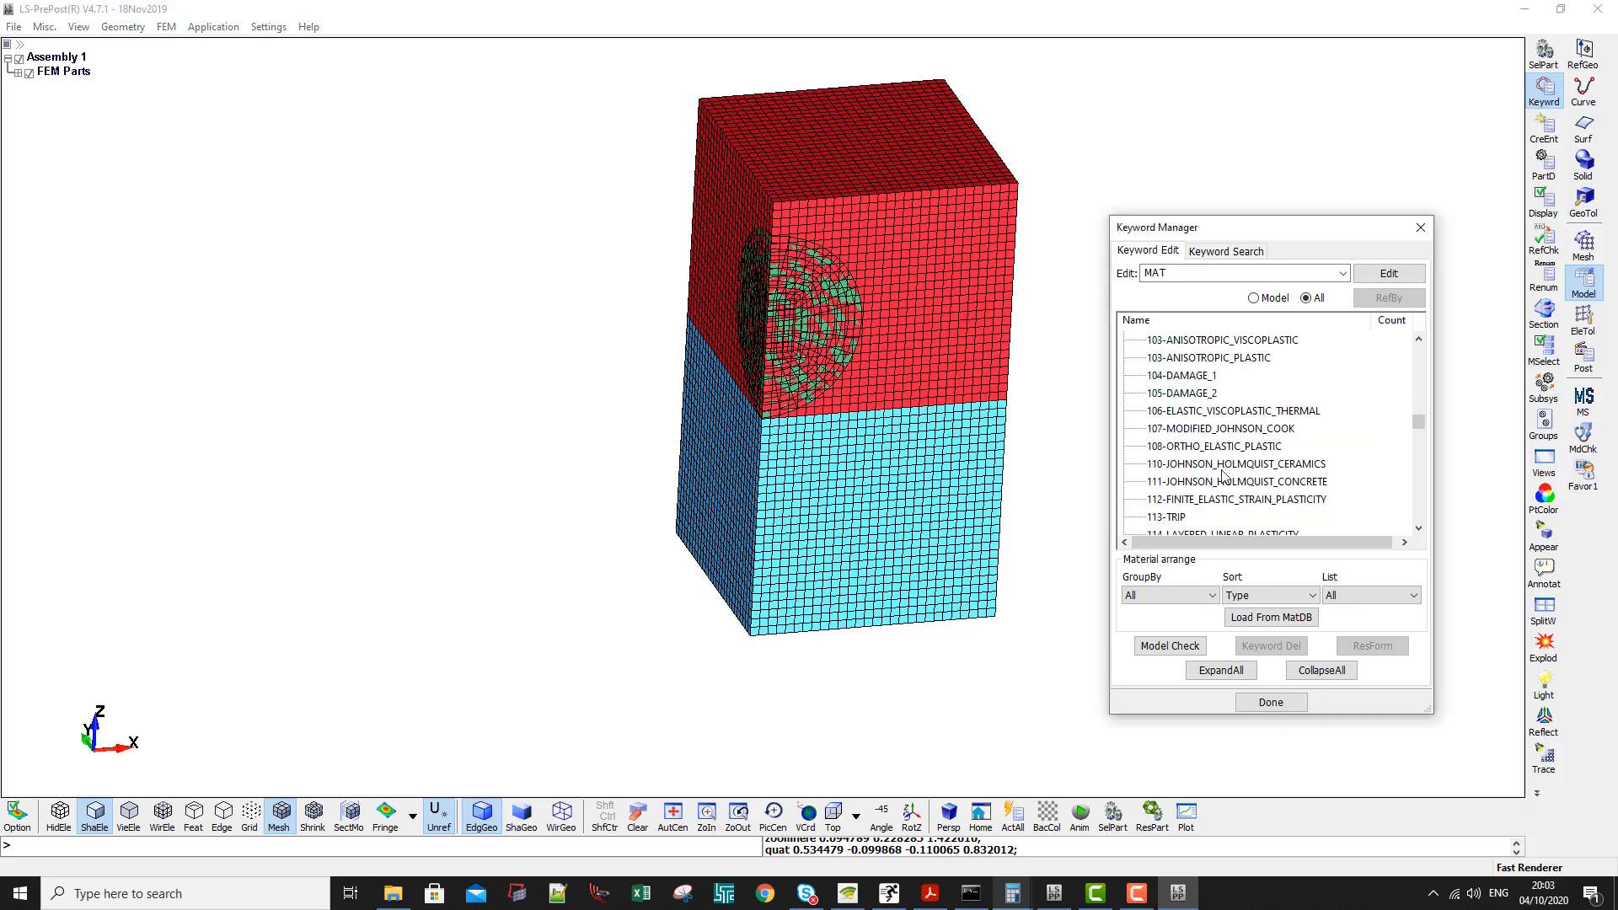
scroll(1223, 475, "down", 5)
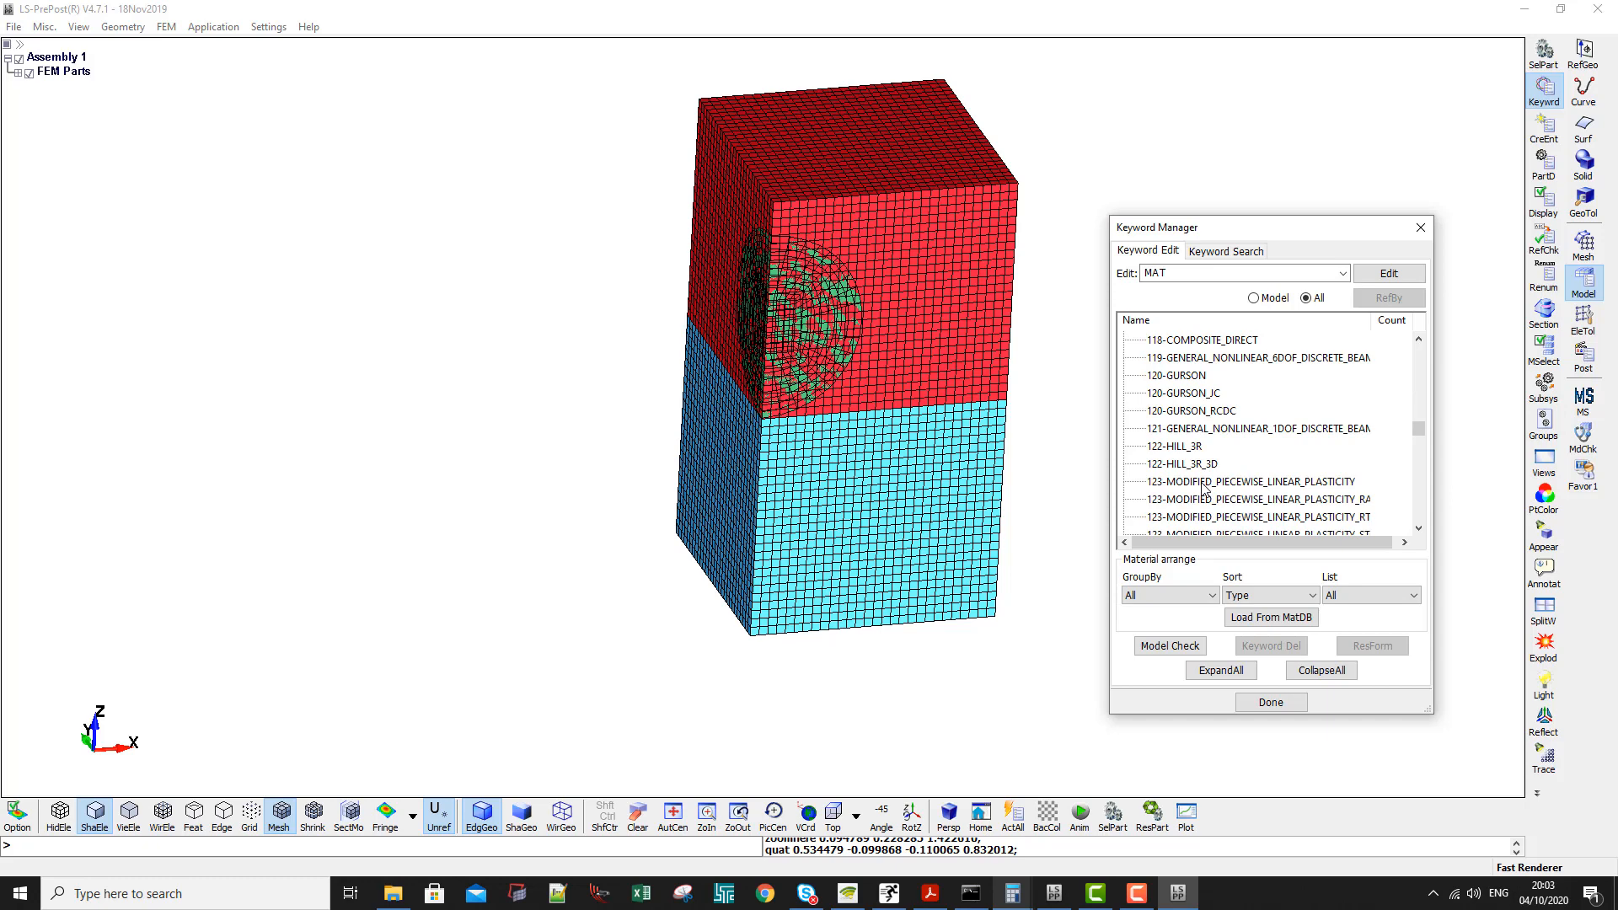
scroll(1203, 488, "down", 2)
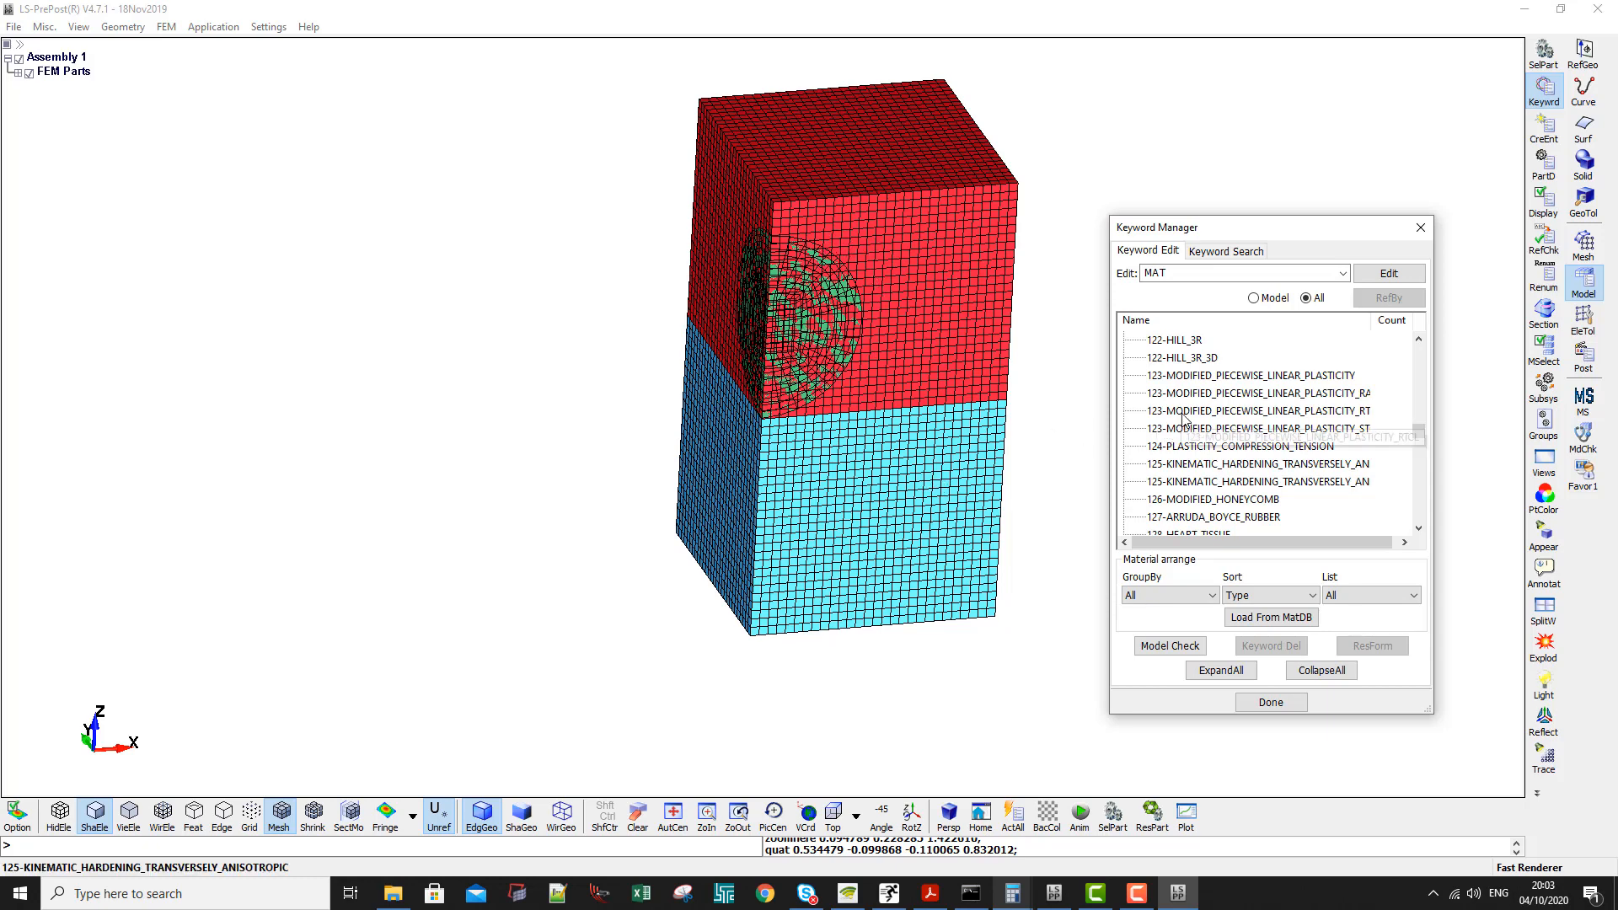
scroll(1183, 417, "down", 1)
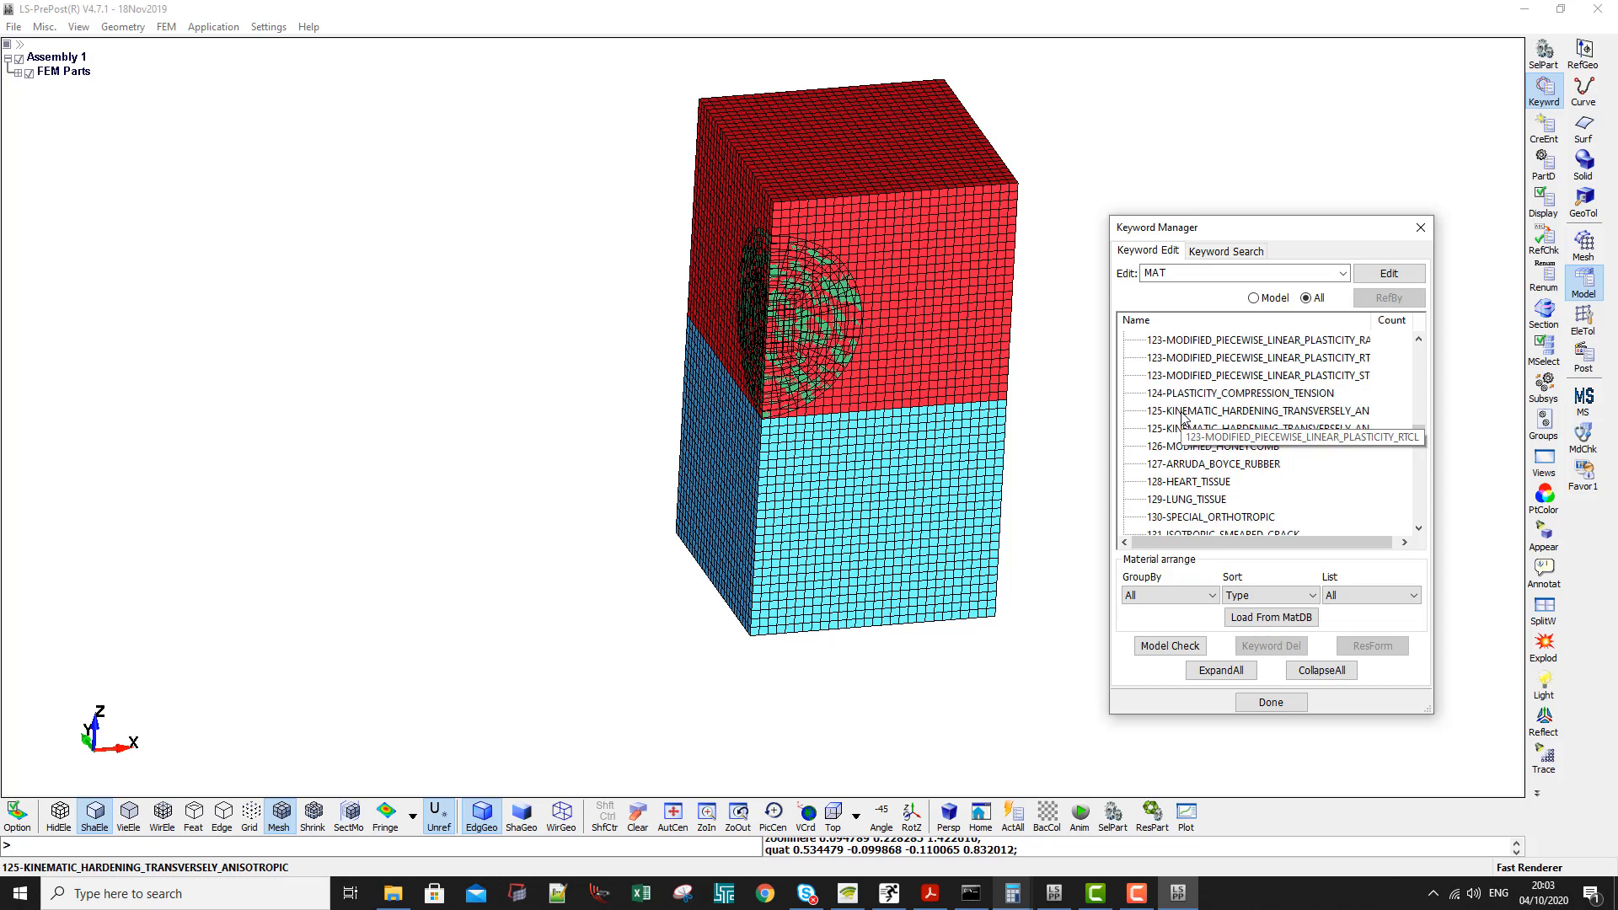
scroll(1183, 416, "down", 2)
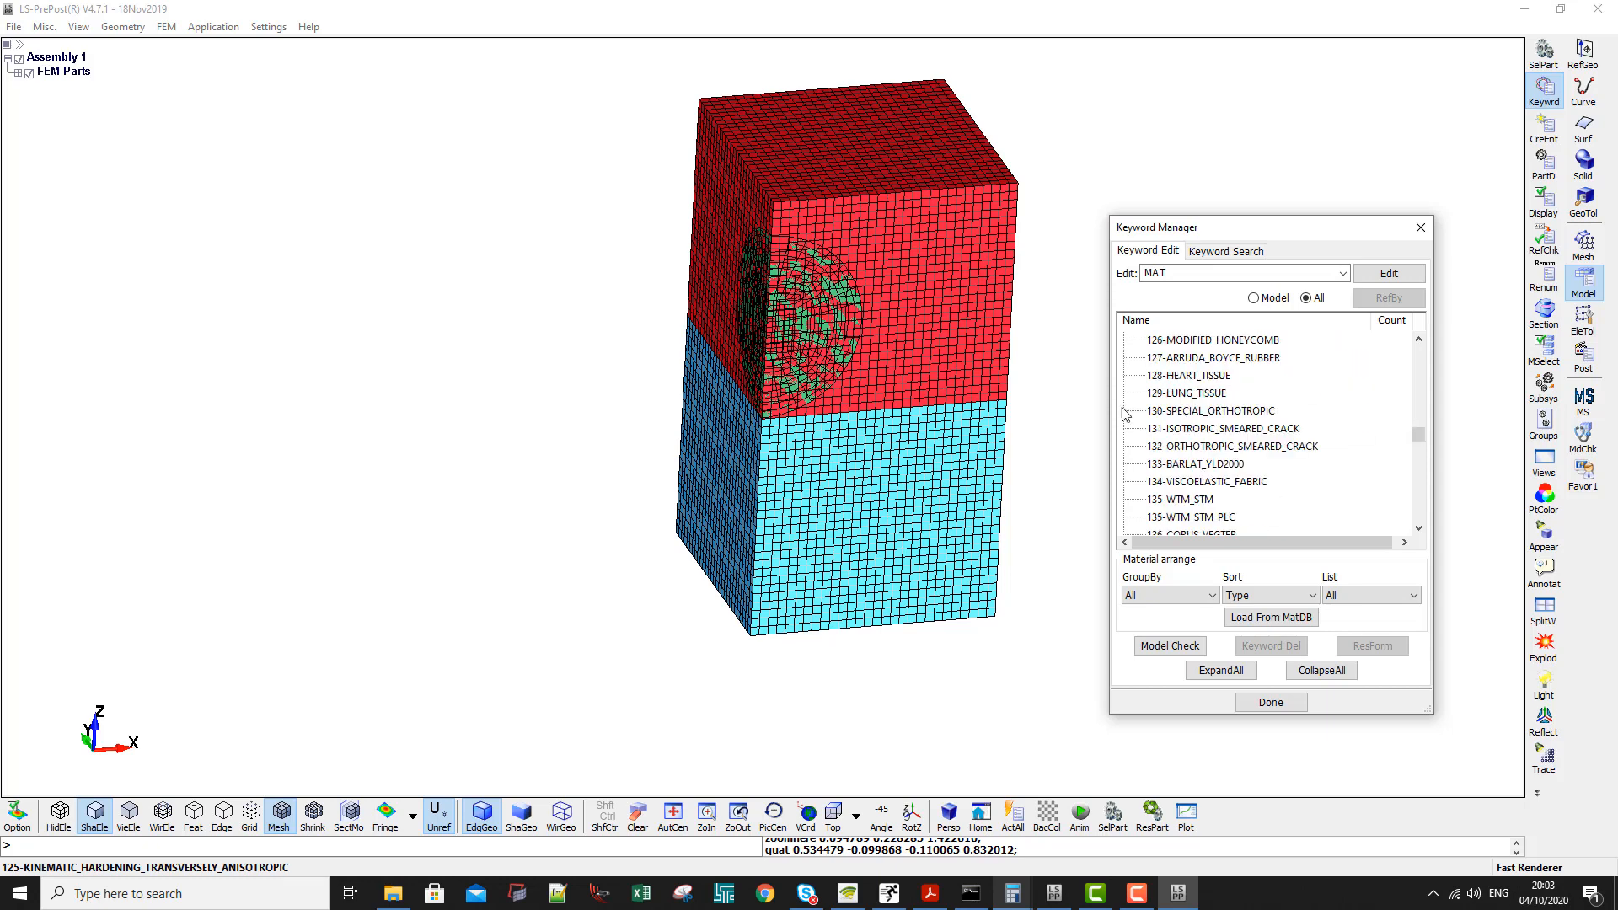
scroll(1226, 472, "down", 2)
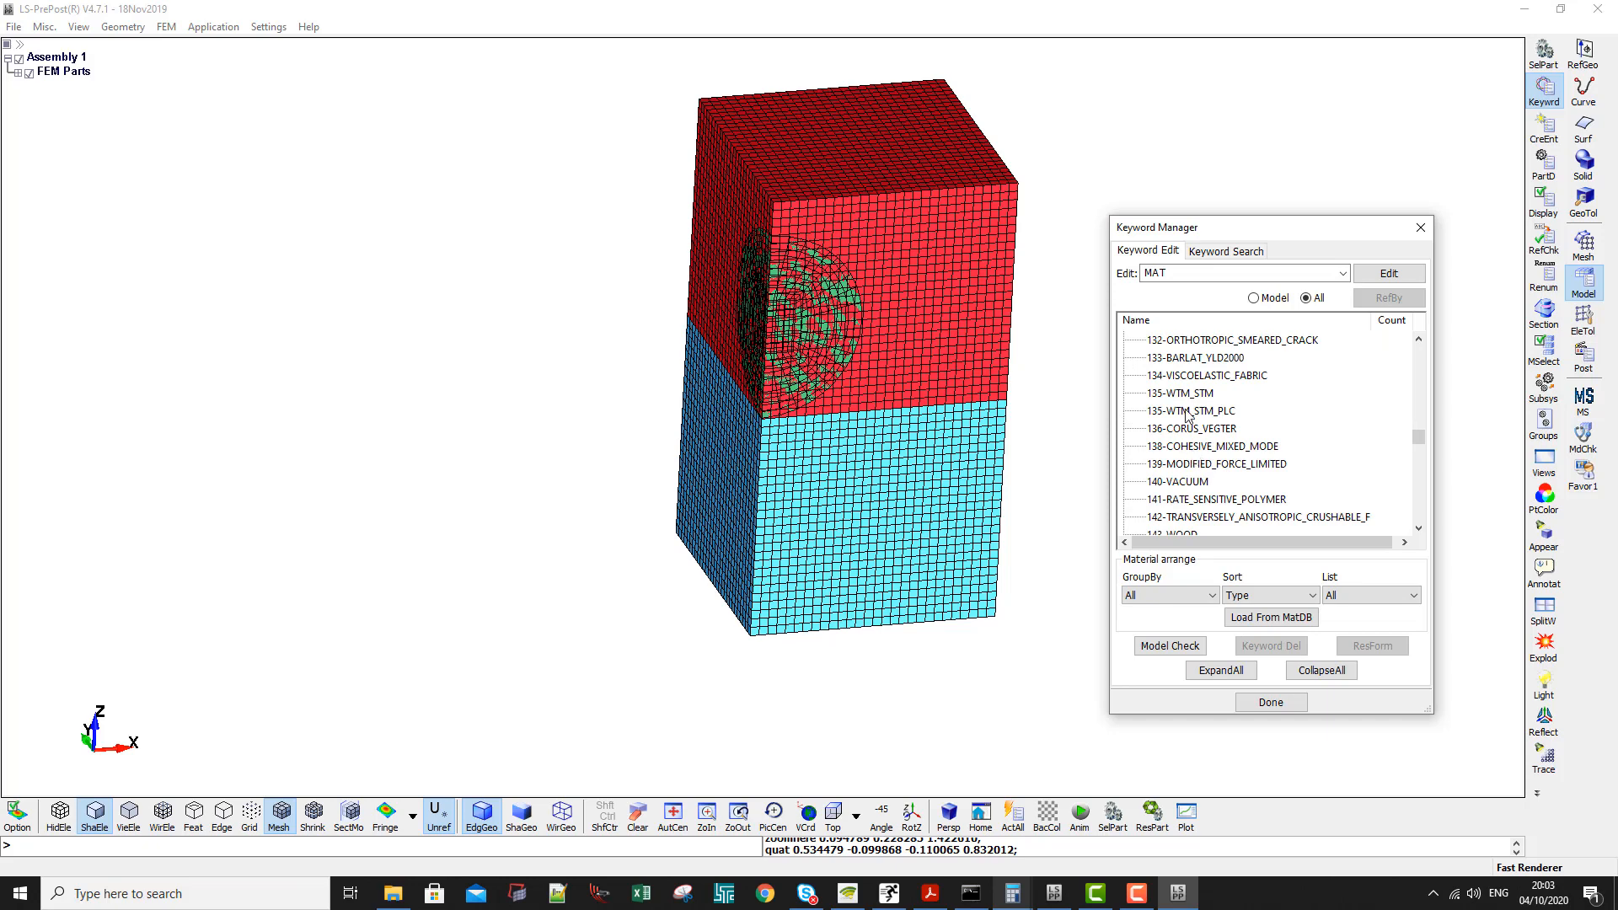
double_click(1181, 483)
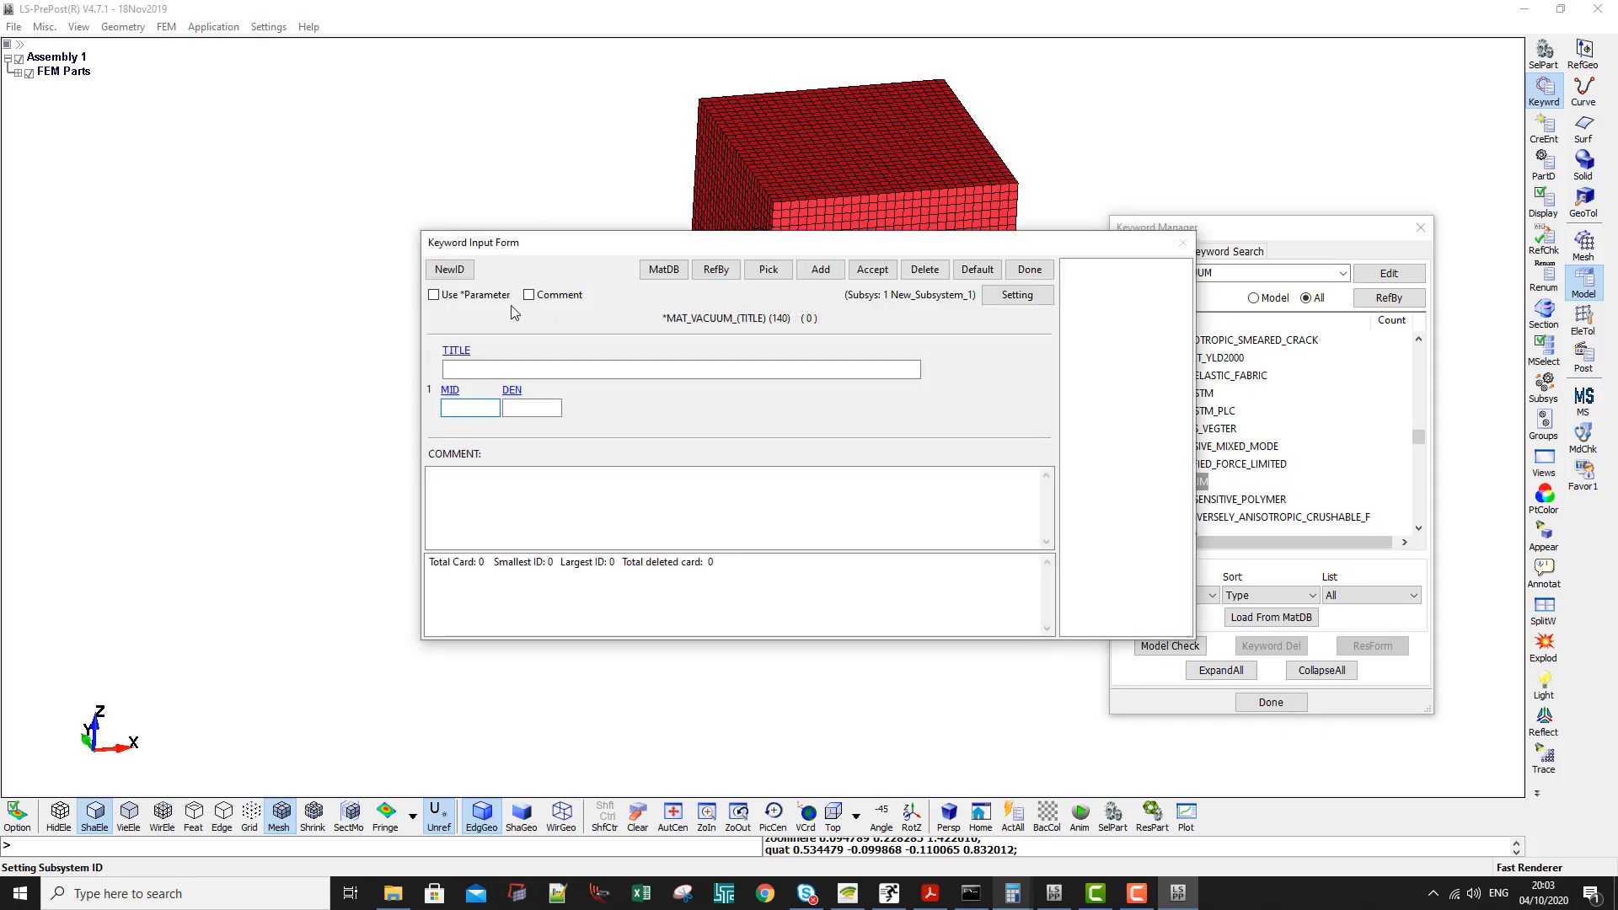
- Set the vacuum material's MID to 1, its density DEN to 1e-12 and its title to Vacuum
type("1")
left_click(517, 405)
type("1e-")
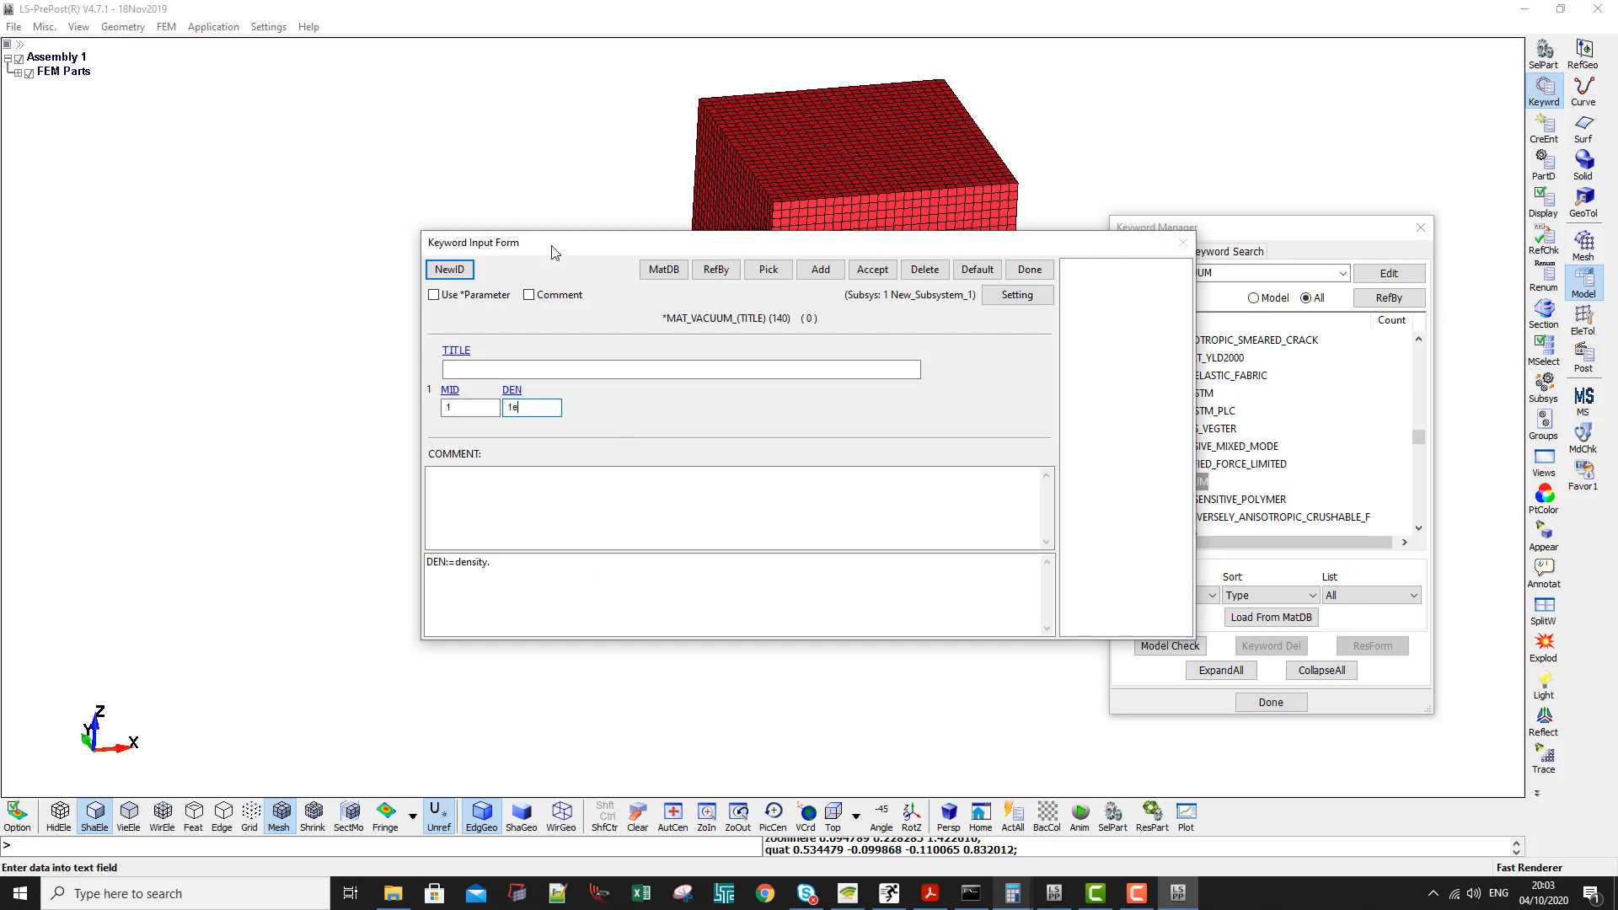
left_click(538, 368)
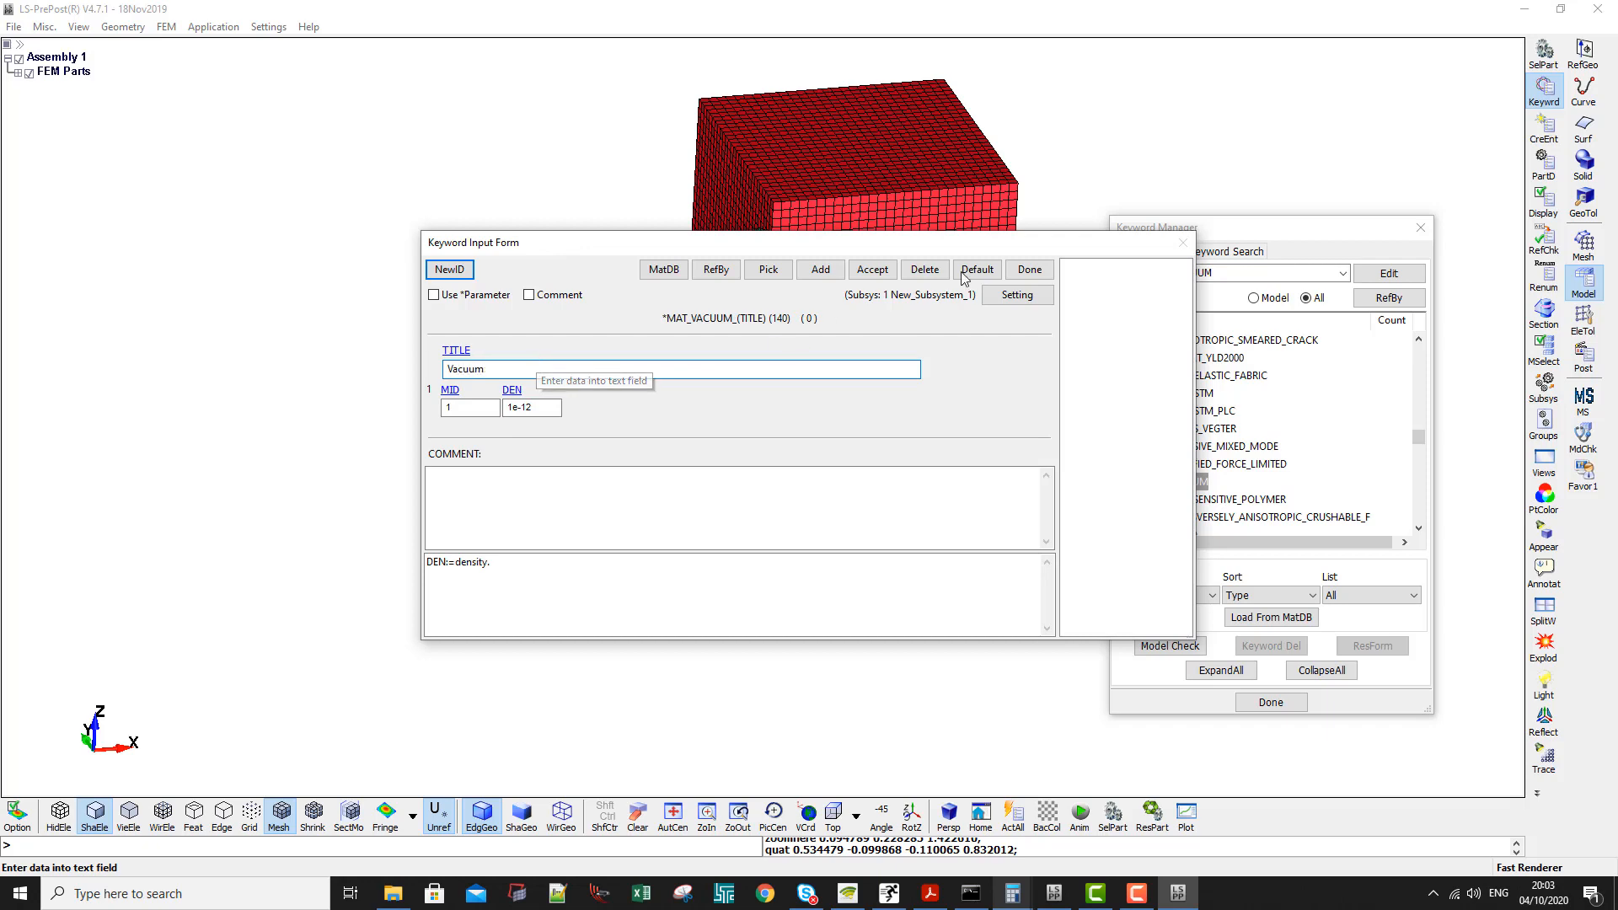
- Save the vacuum material and open the input form for the material keyword 009-NULL
left_click(872, 270)
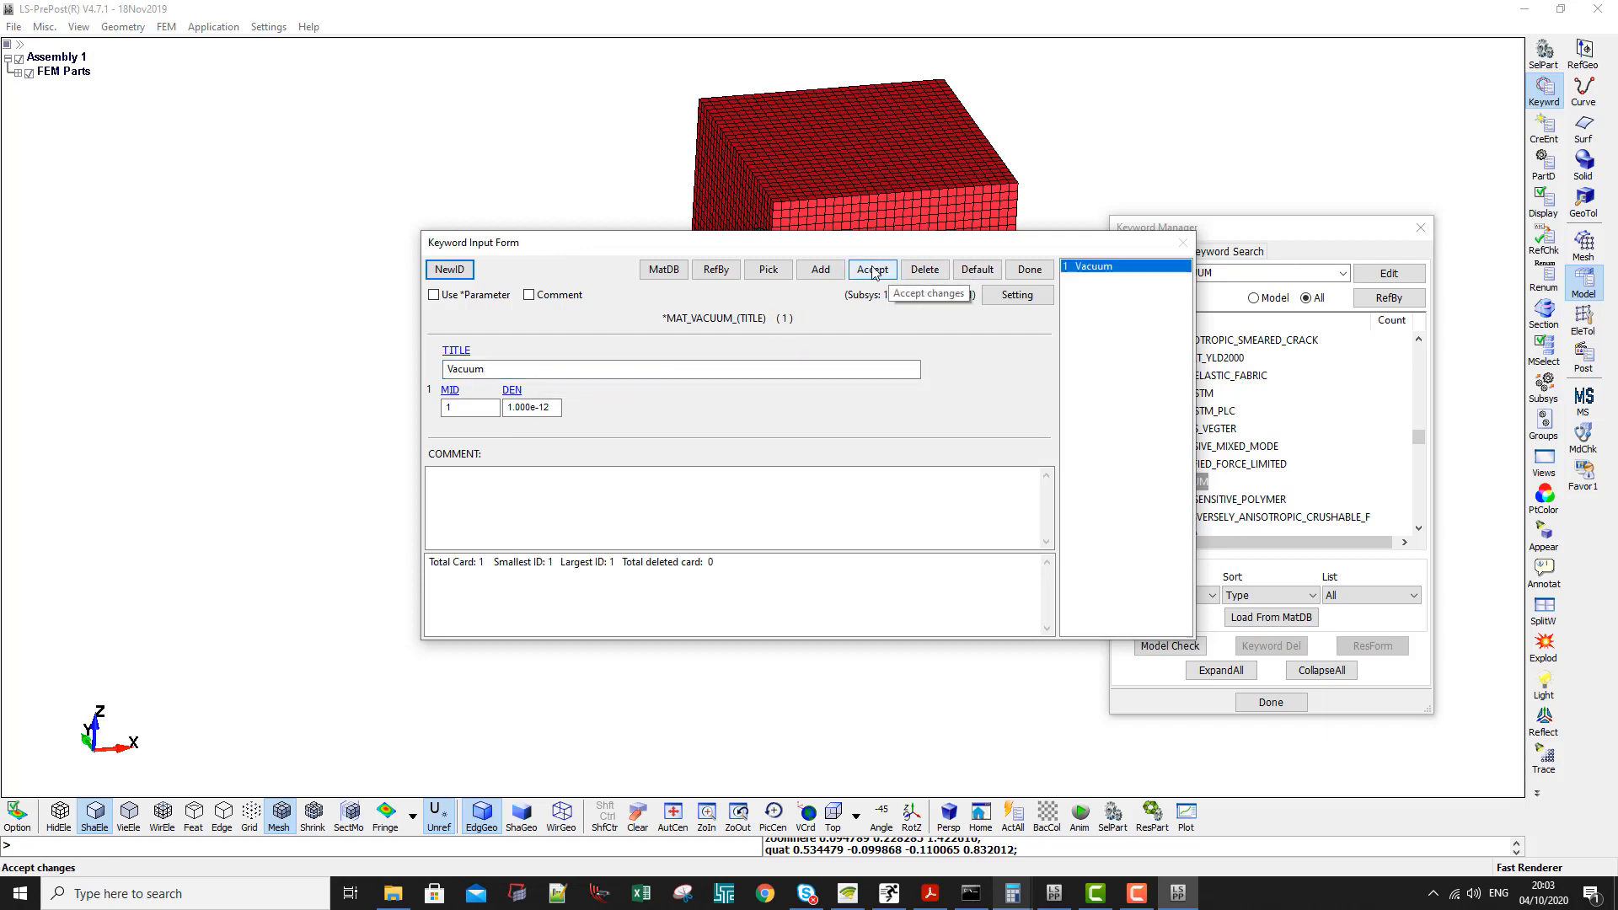
left_click(1030, 270)
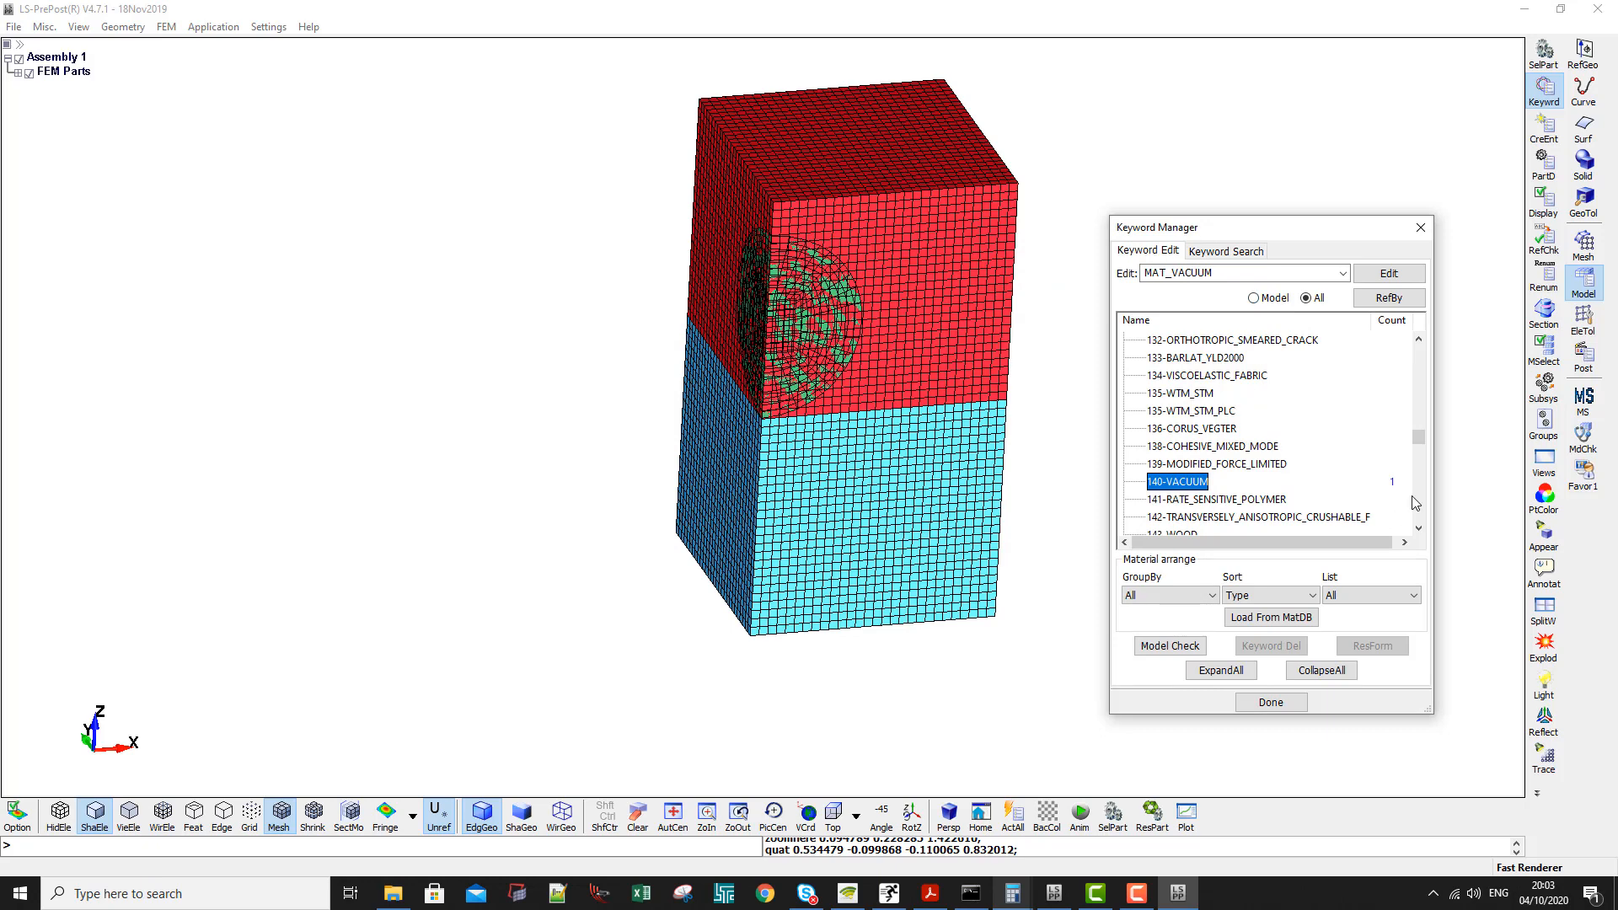
left_click_drag(1420, 435, 1421, 408)
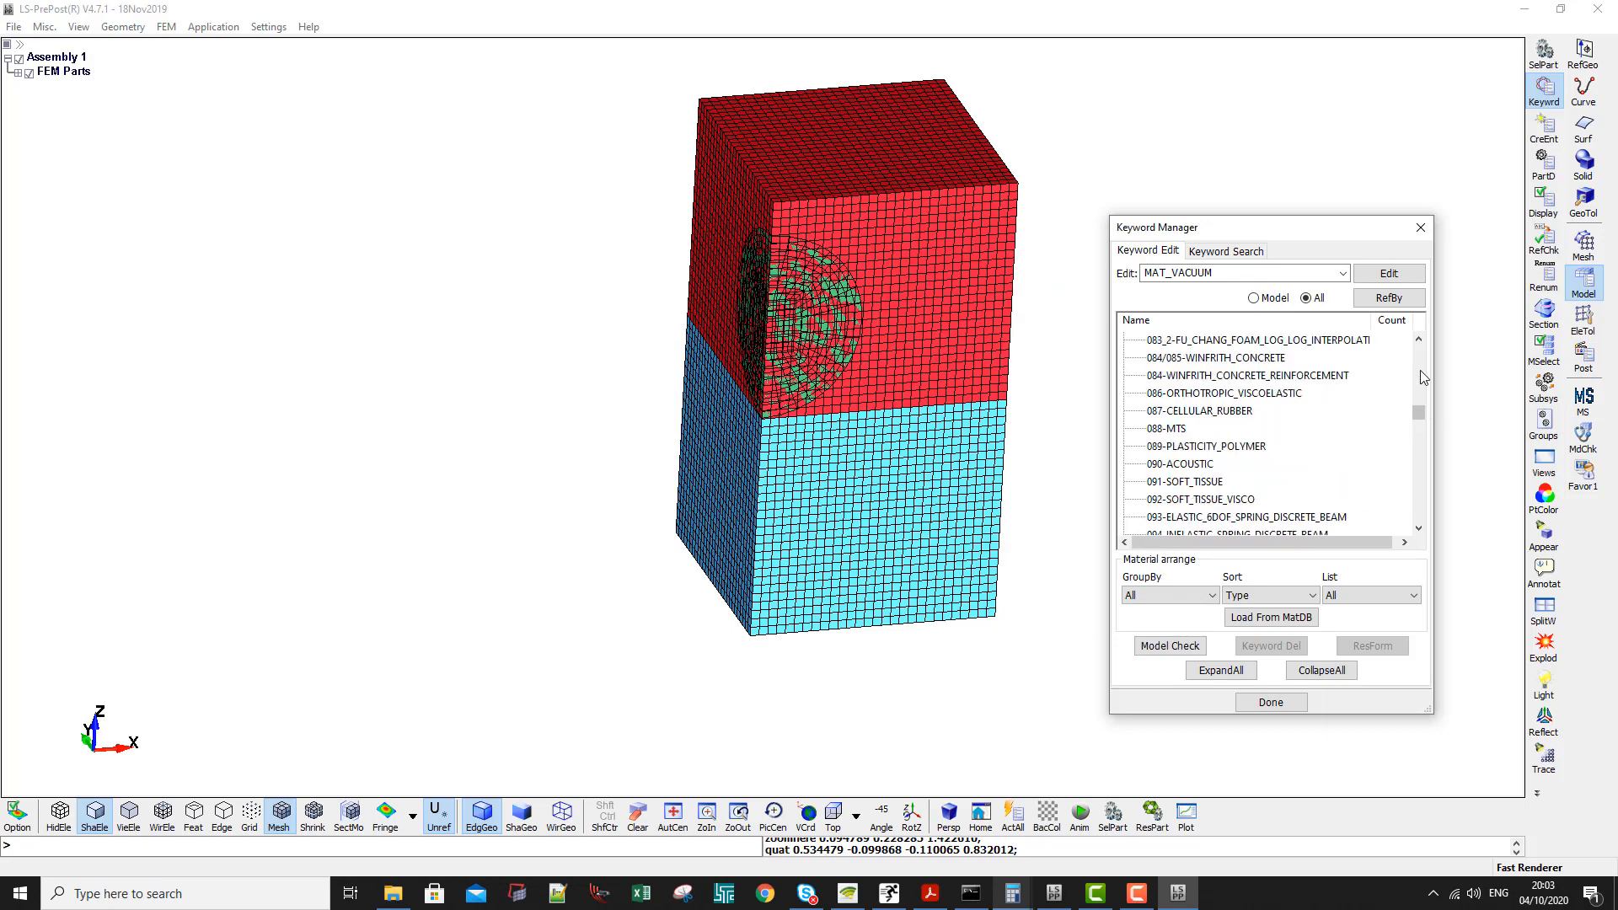
left_click(1421, 371)
left_click(1420, 362)
left_click(1420, 361)
left_click(1420, 361)
scroll(1296, 373, "up", 7)
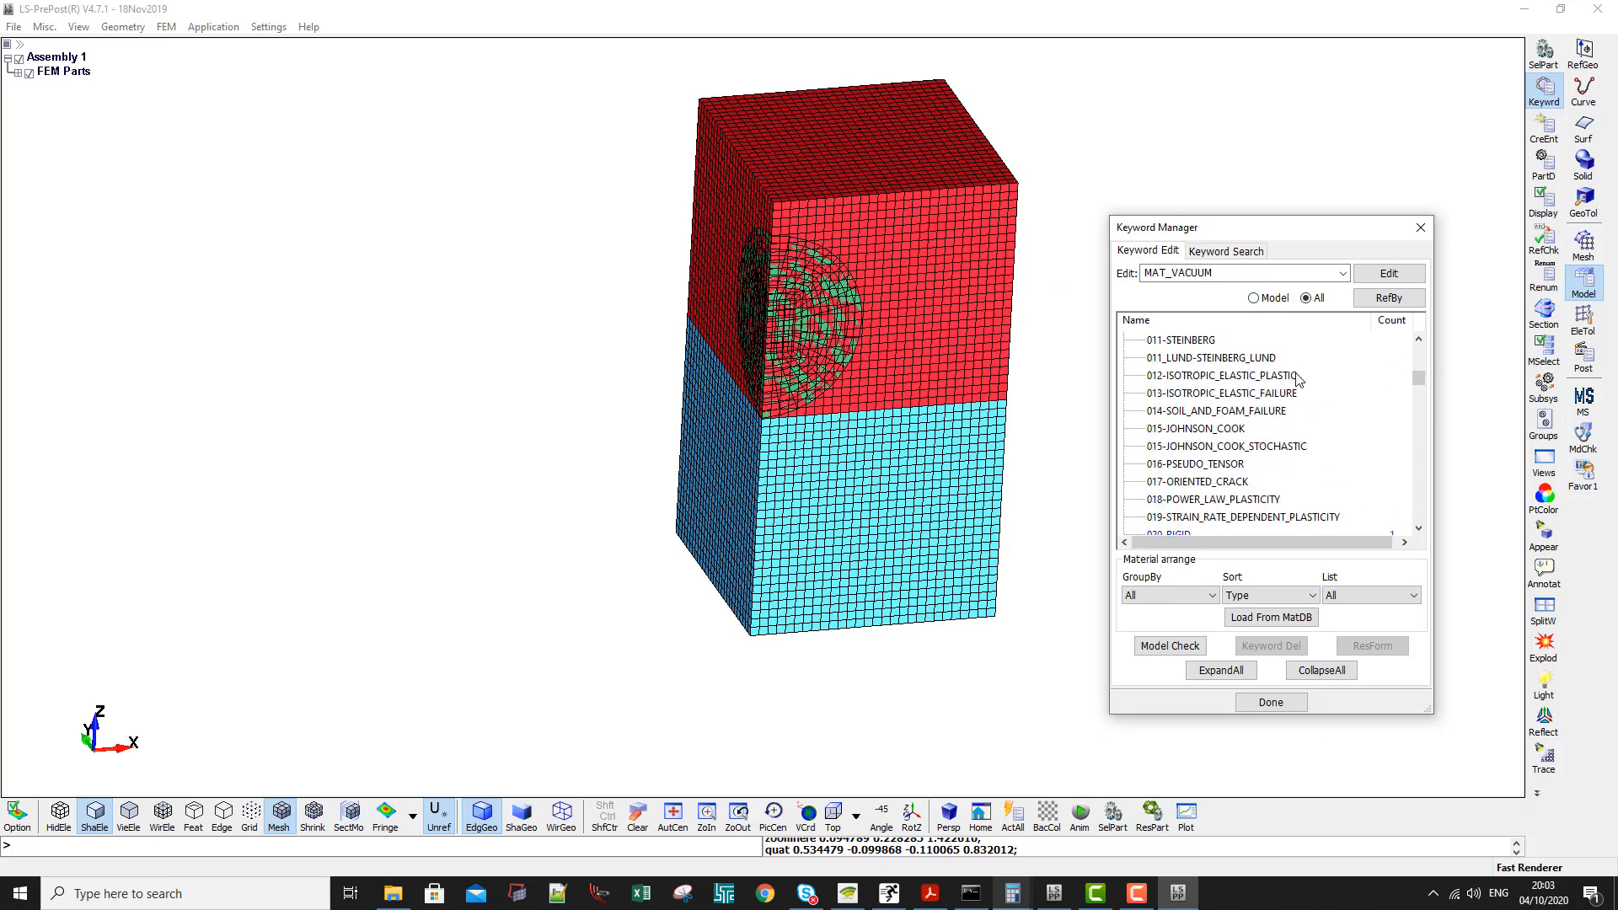
scroll(1296, 373, "down", 4)
scroll(1296, 373, "up", 12)
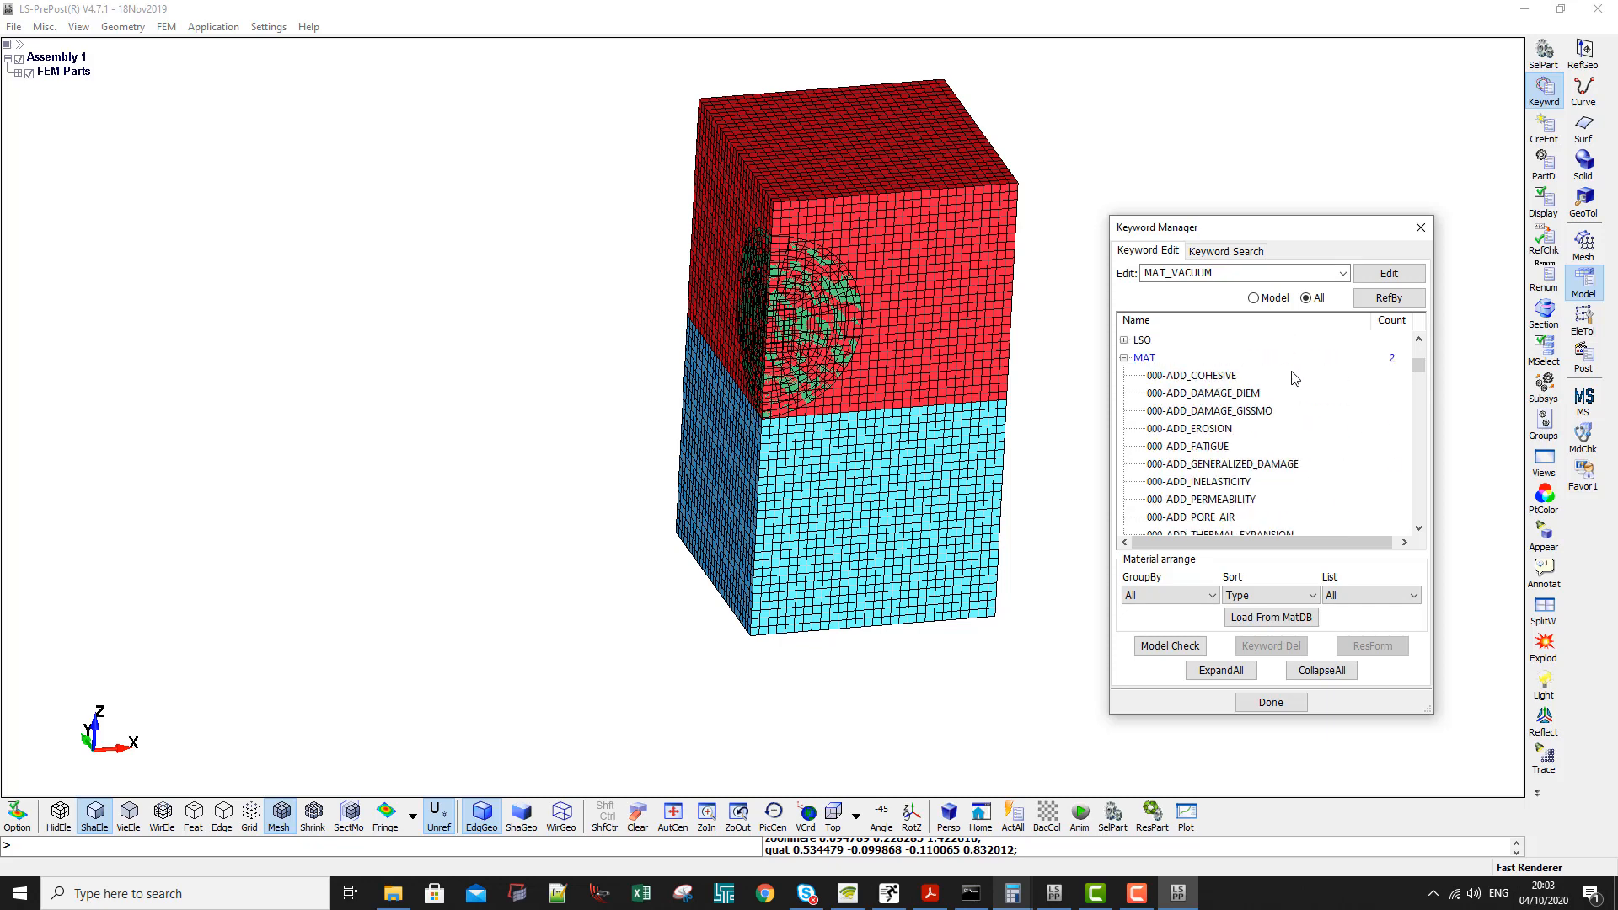
scroll(1292, 371, "down", 6)
scroll(1260, 414, "down", 2)
double_click(1178, 376)
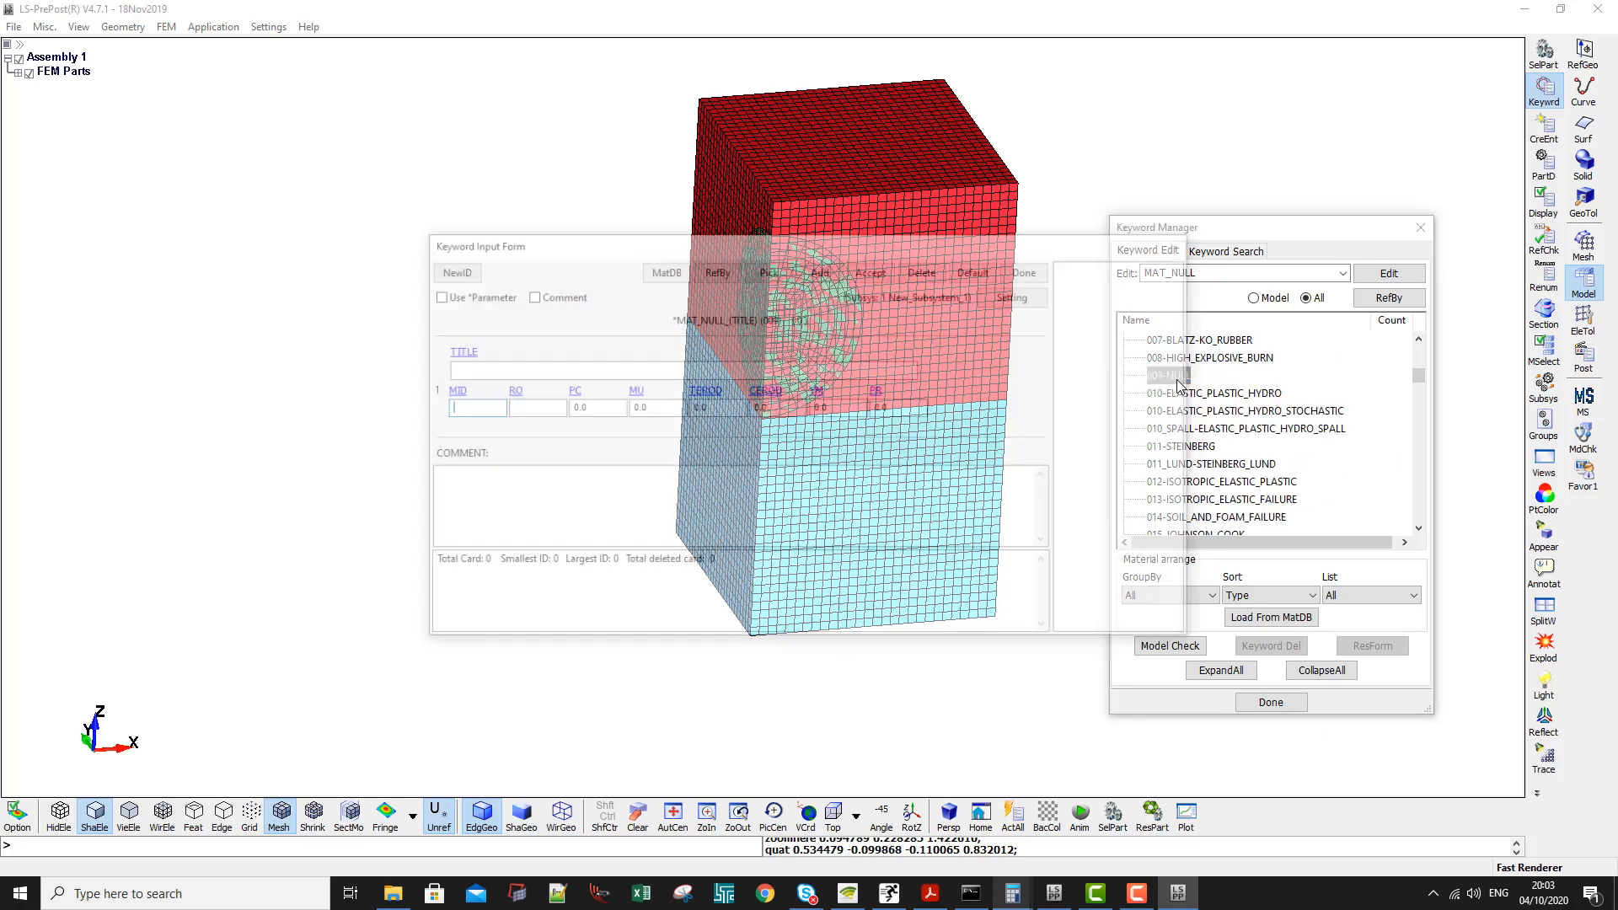
- Create a null material titled Water with MID 2, RO 1e-6 and MU 1e-8, and close its form
left_click(449, 269)
double_click(466, 406)
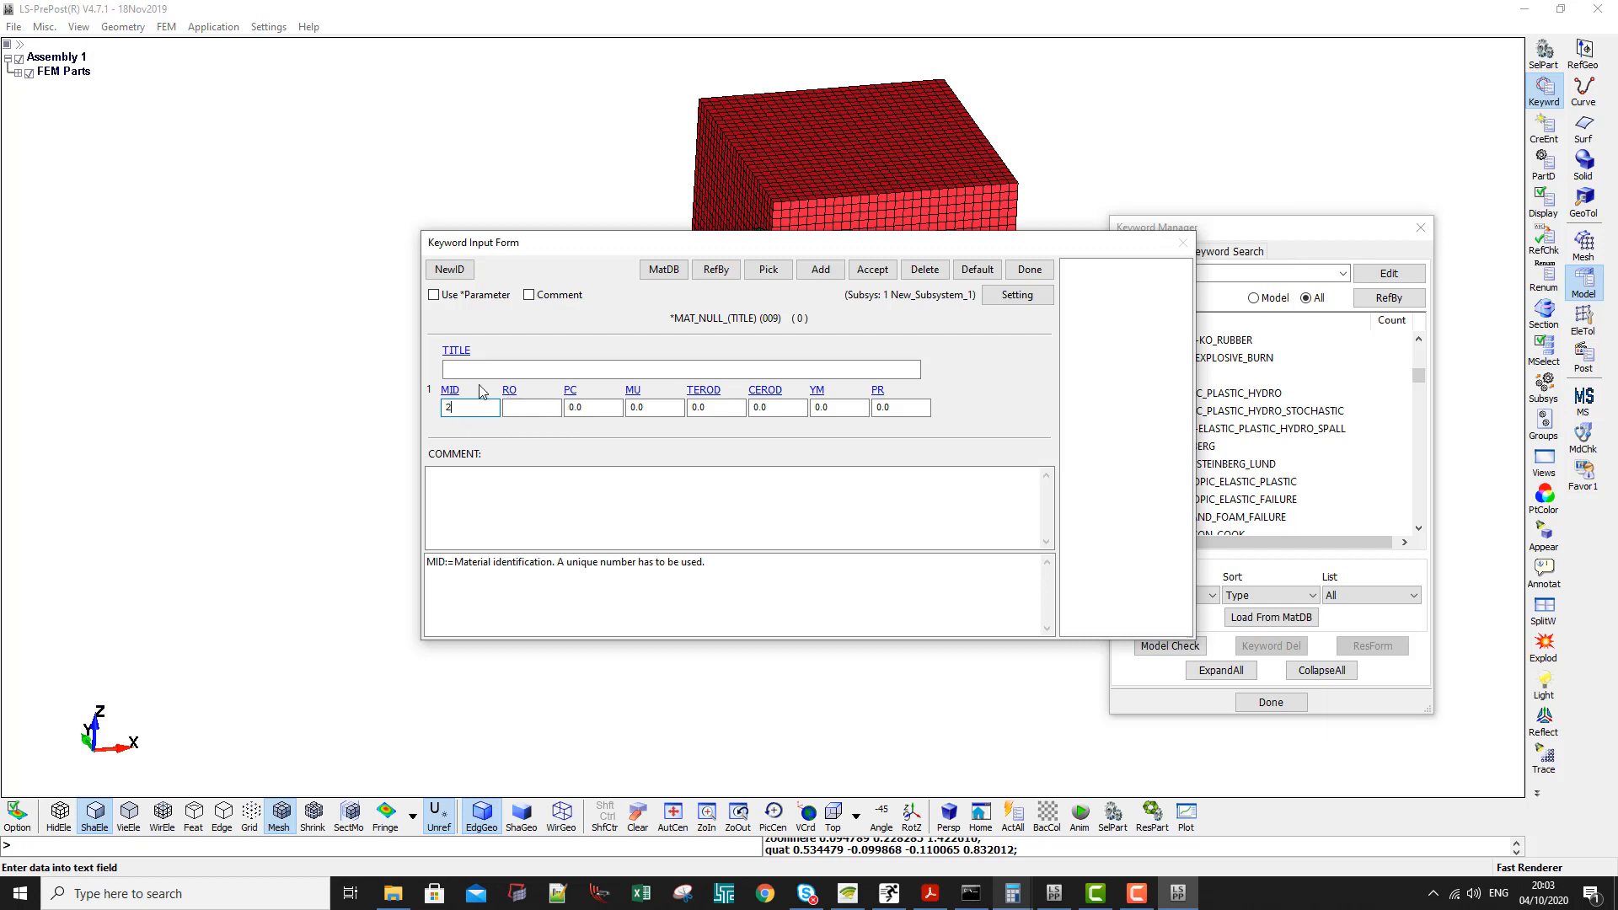
left_click(518, 368)
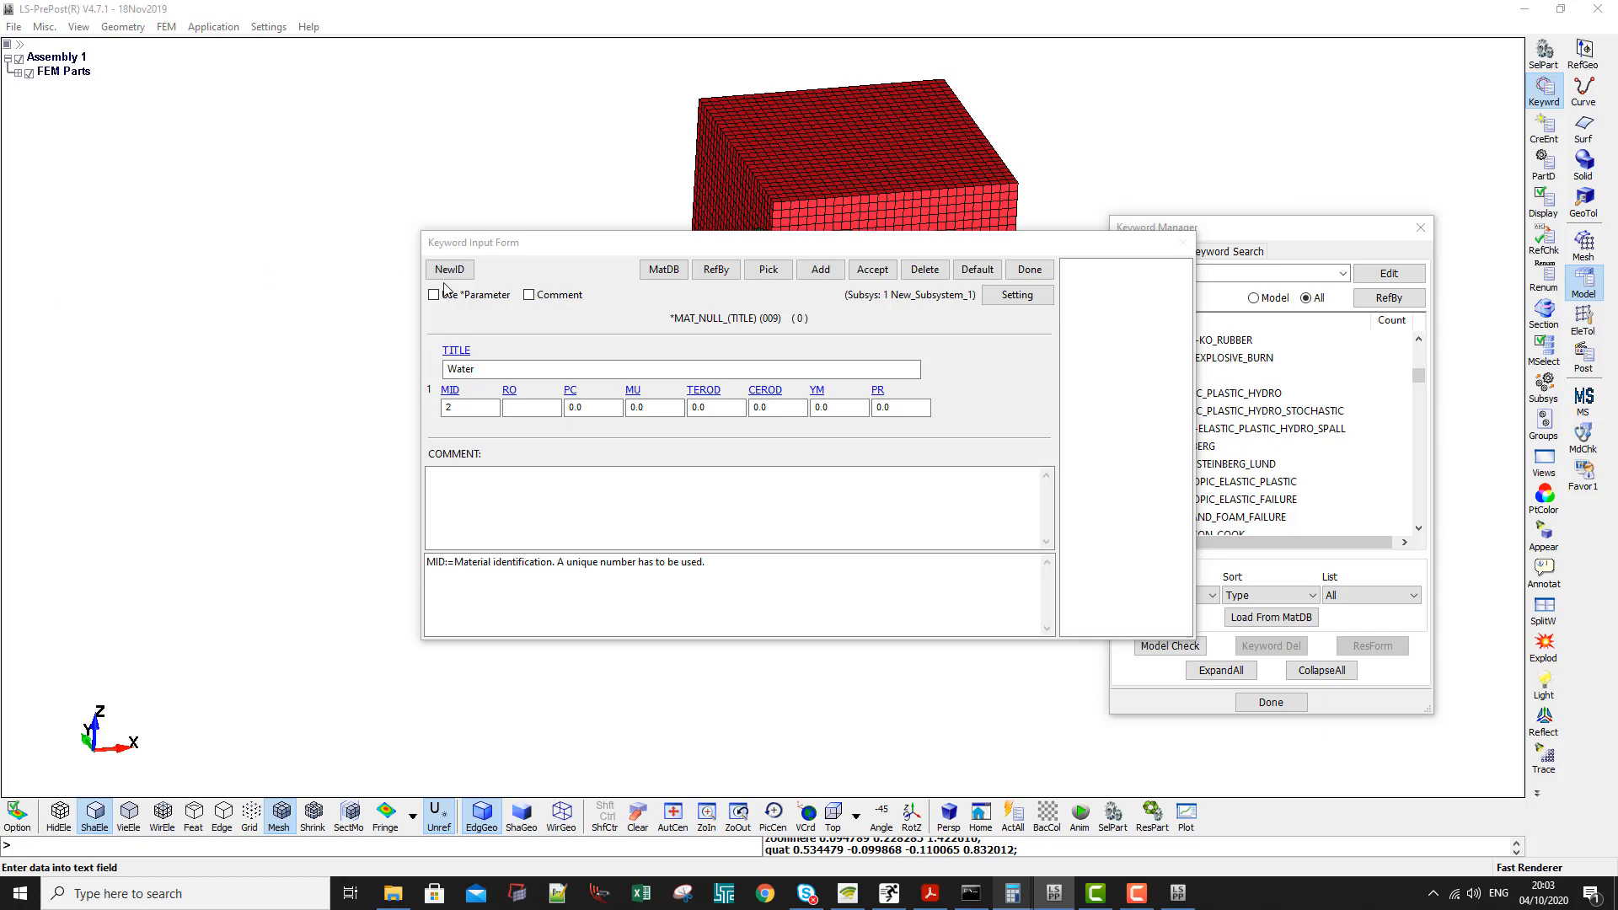
left_click(546, 408)
type("1")
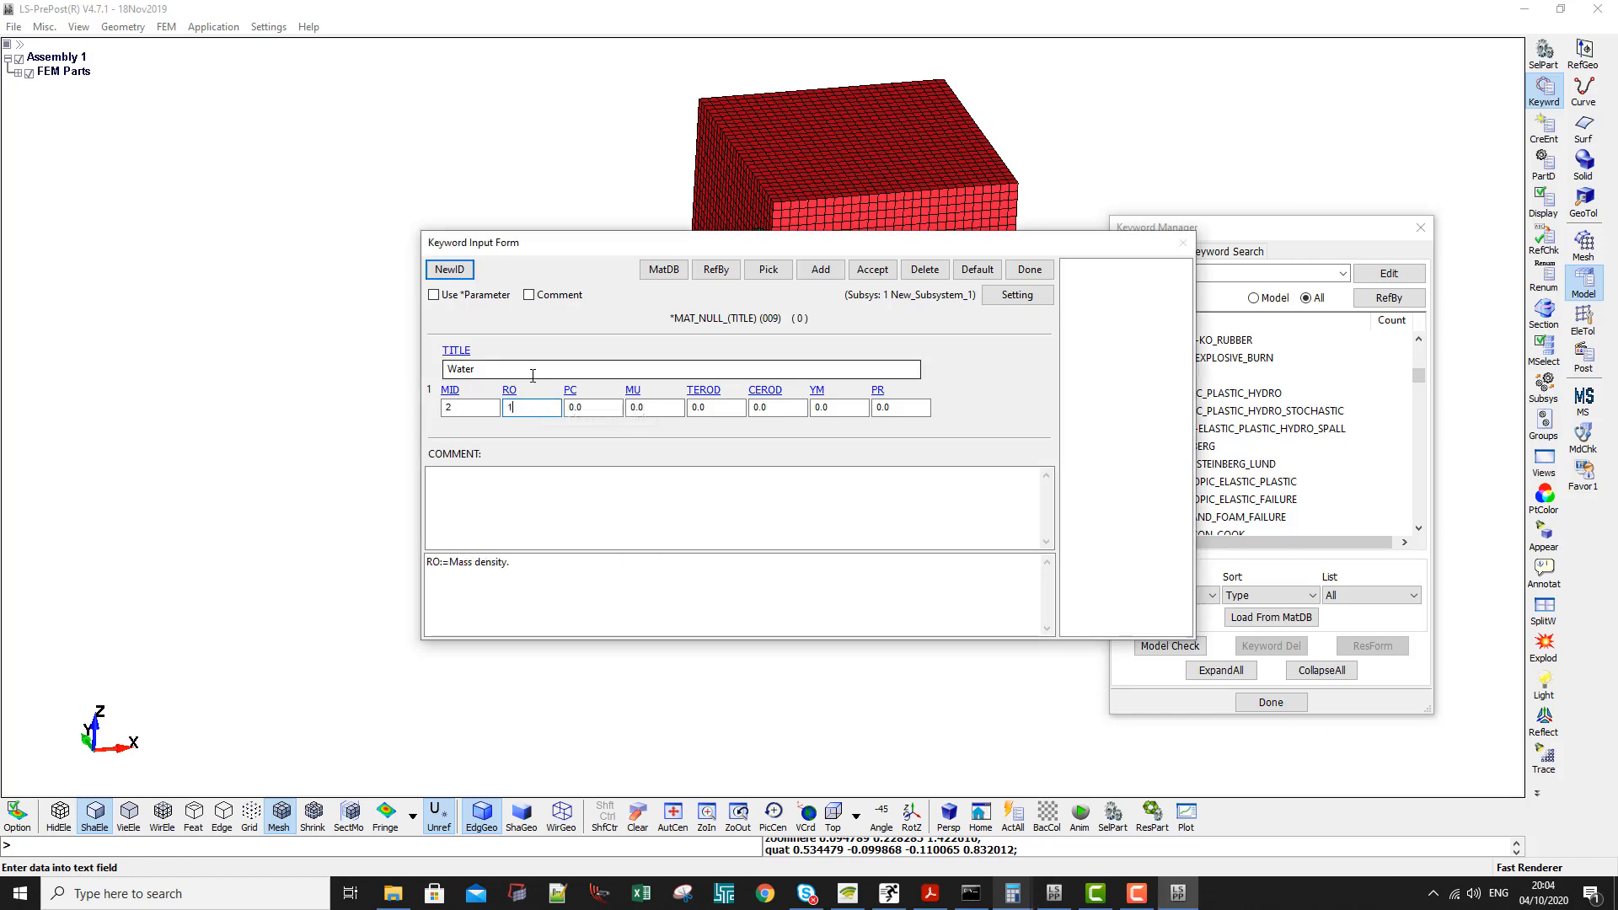
type("e-6")
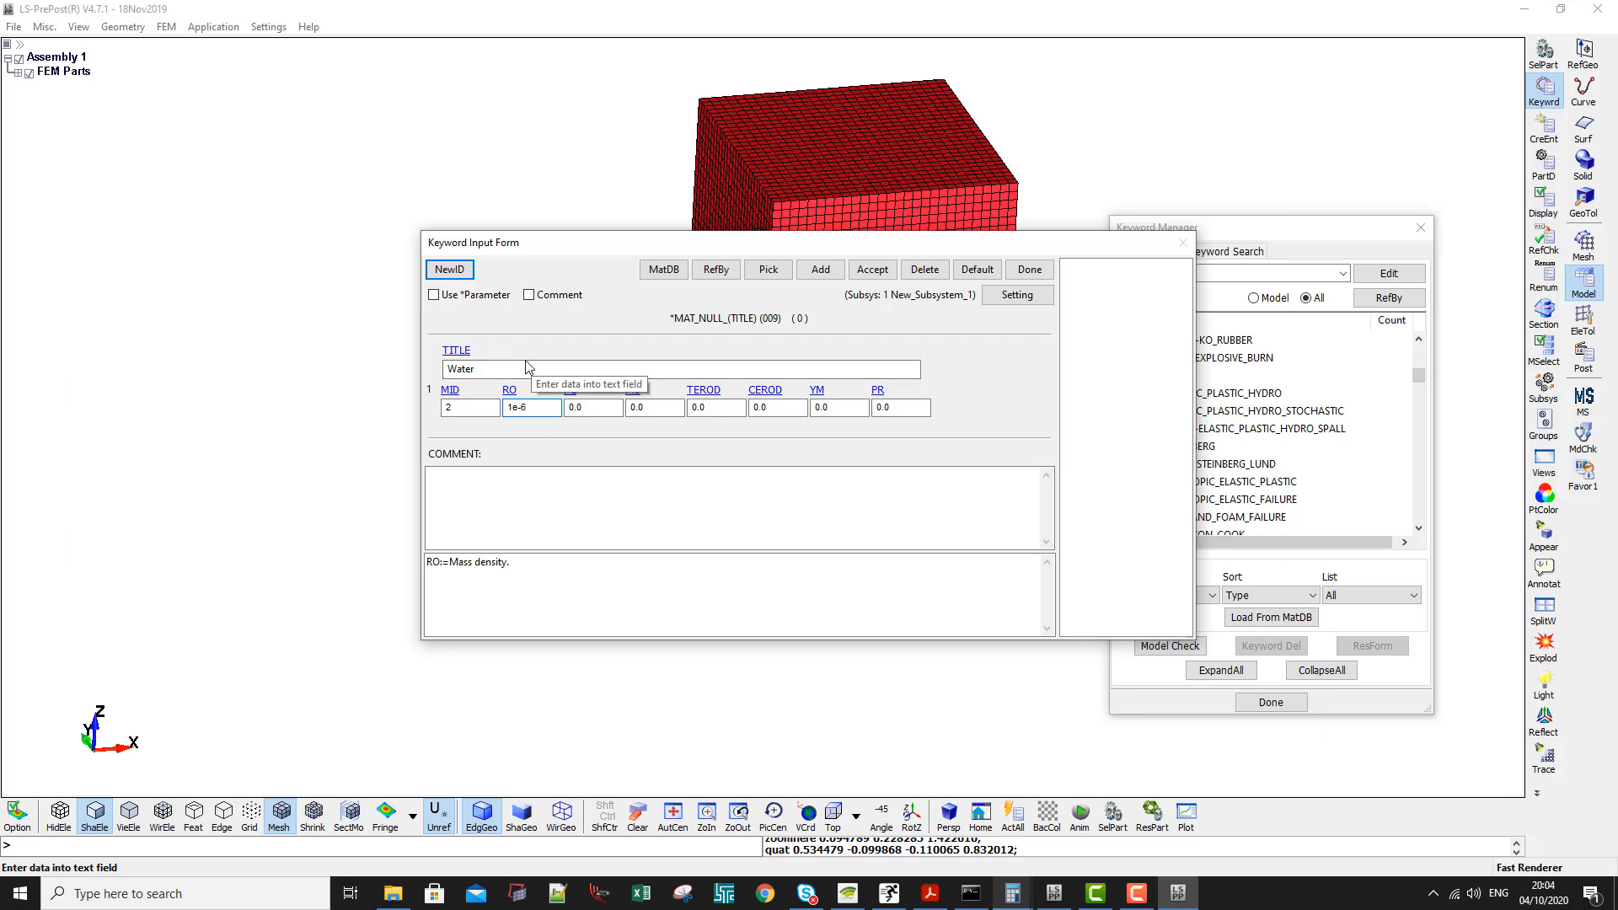
left_click(657, 409)
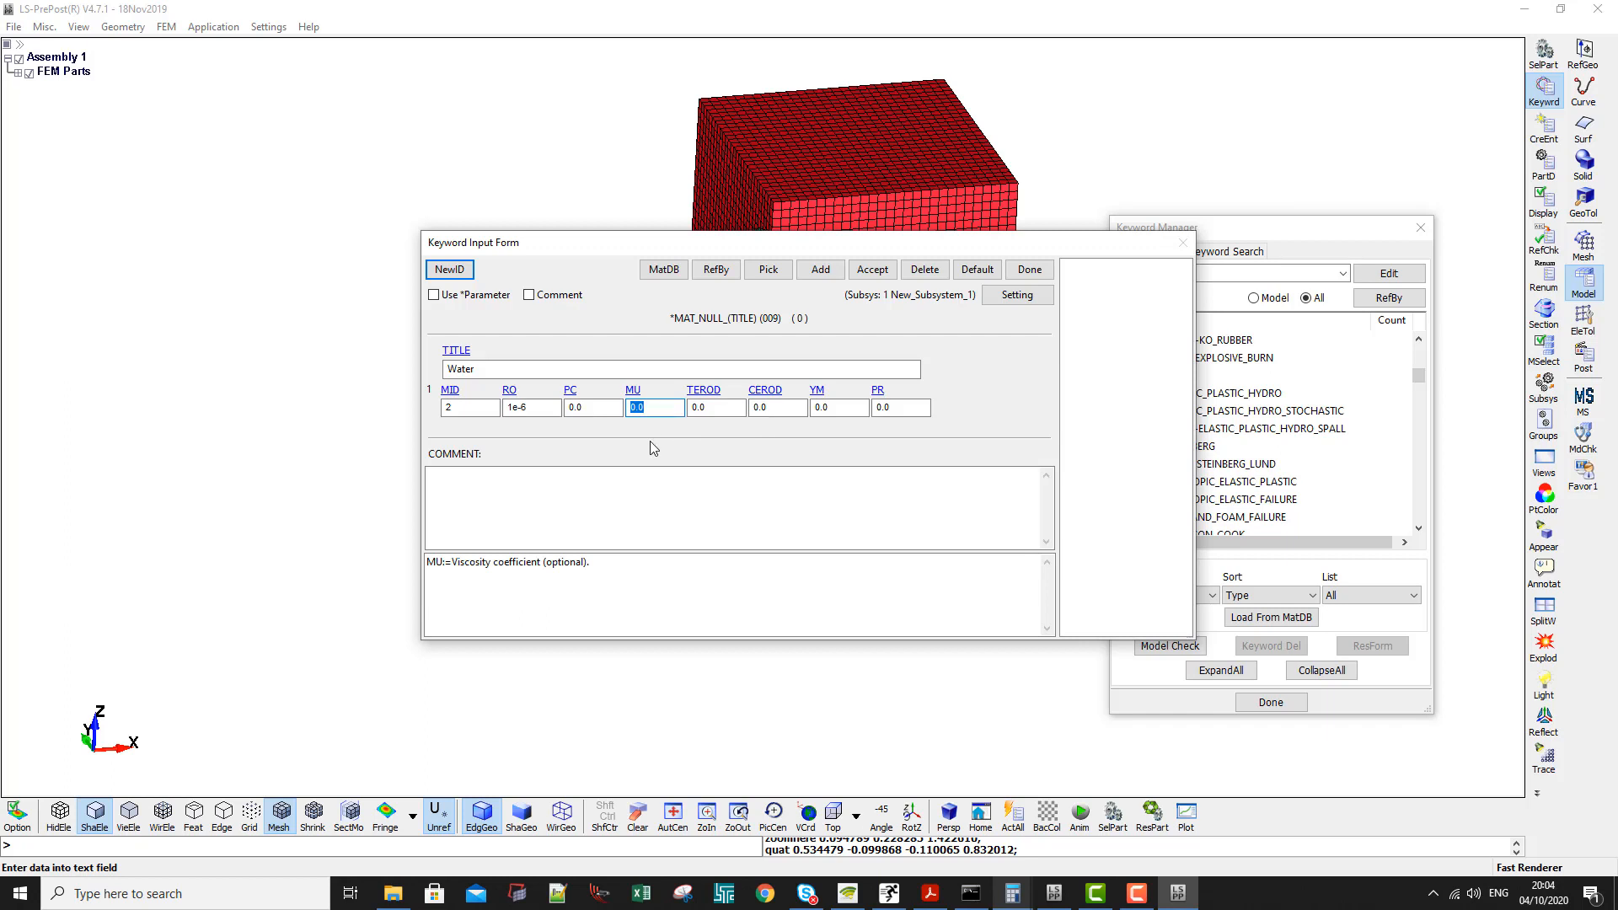
type("1e-8")
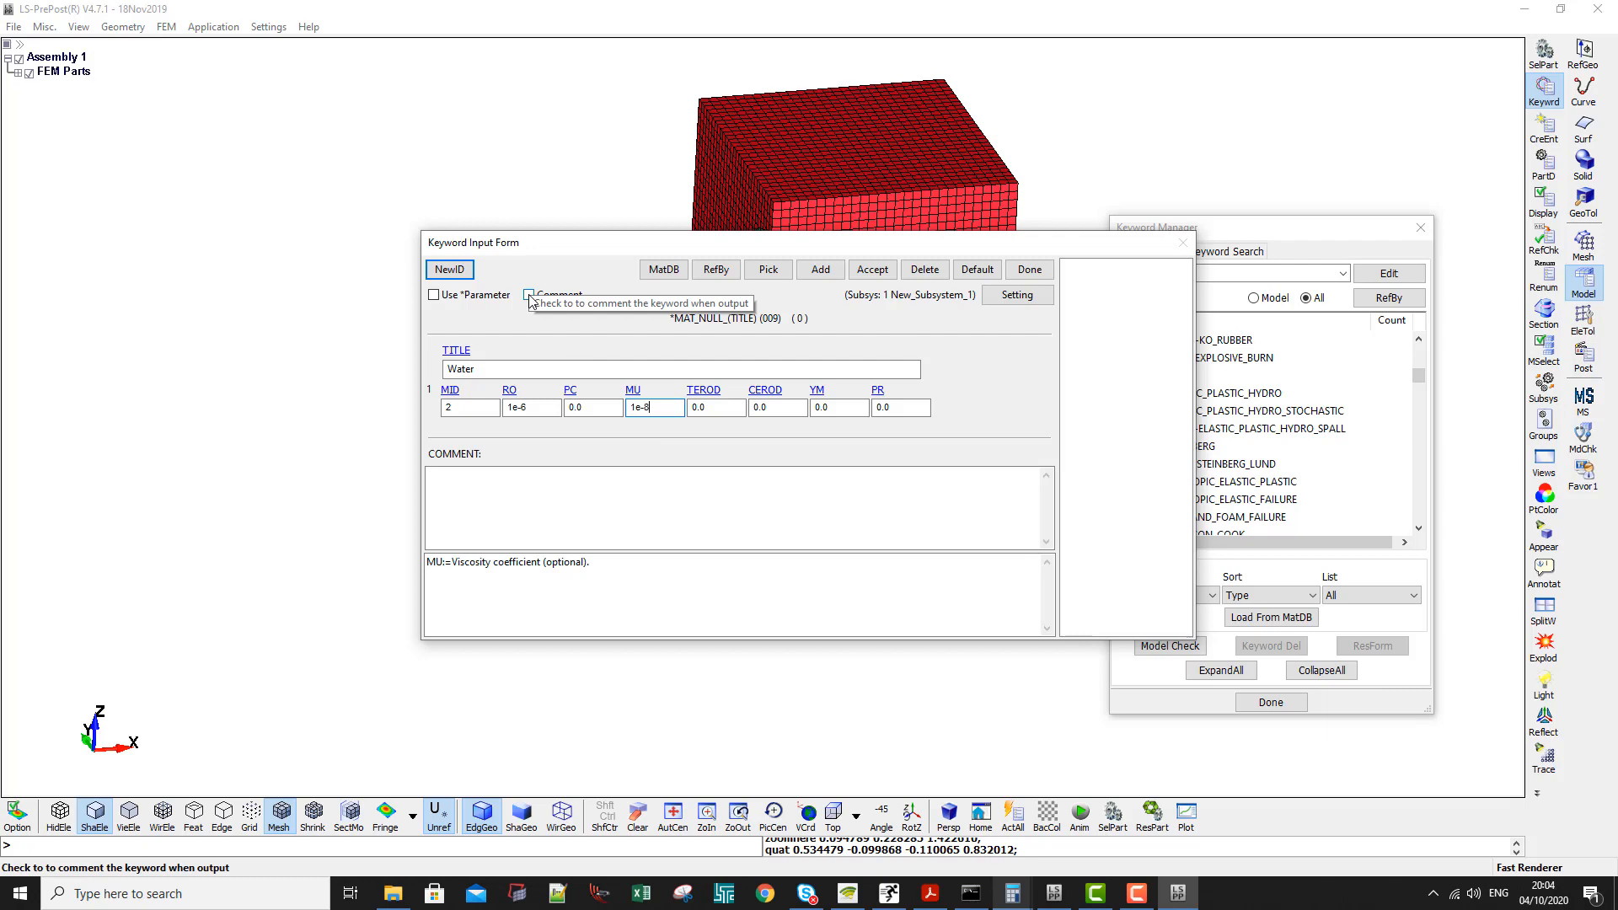
left_click(868, 271)
left_click(1014, 275)
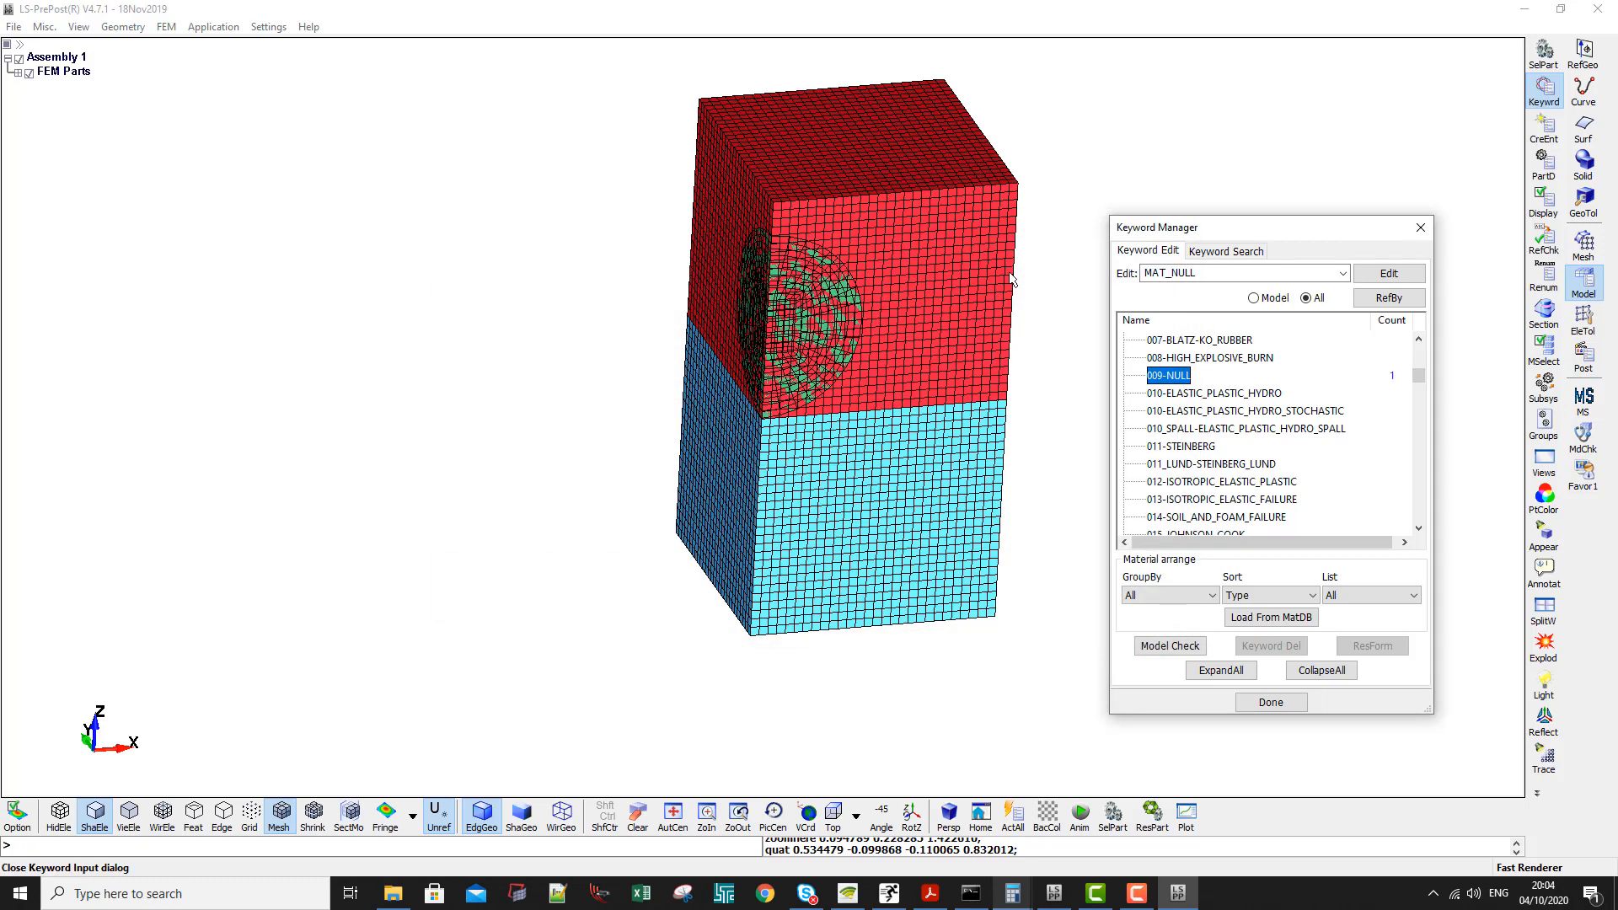
- Check the materials listed among the model's keywords, then list all keywords with MAT collapsed
left_click(1253, 297)
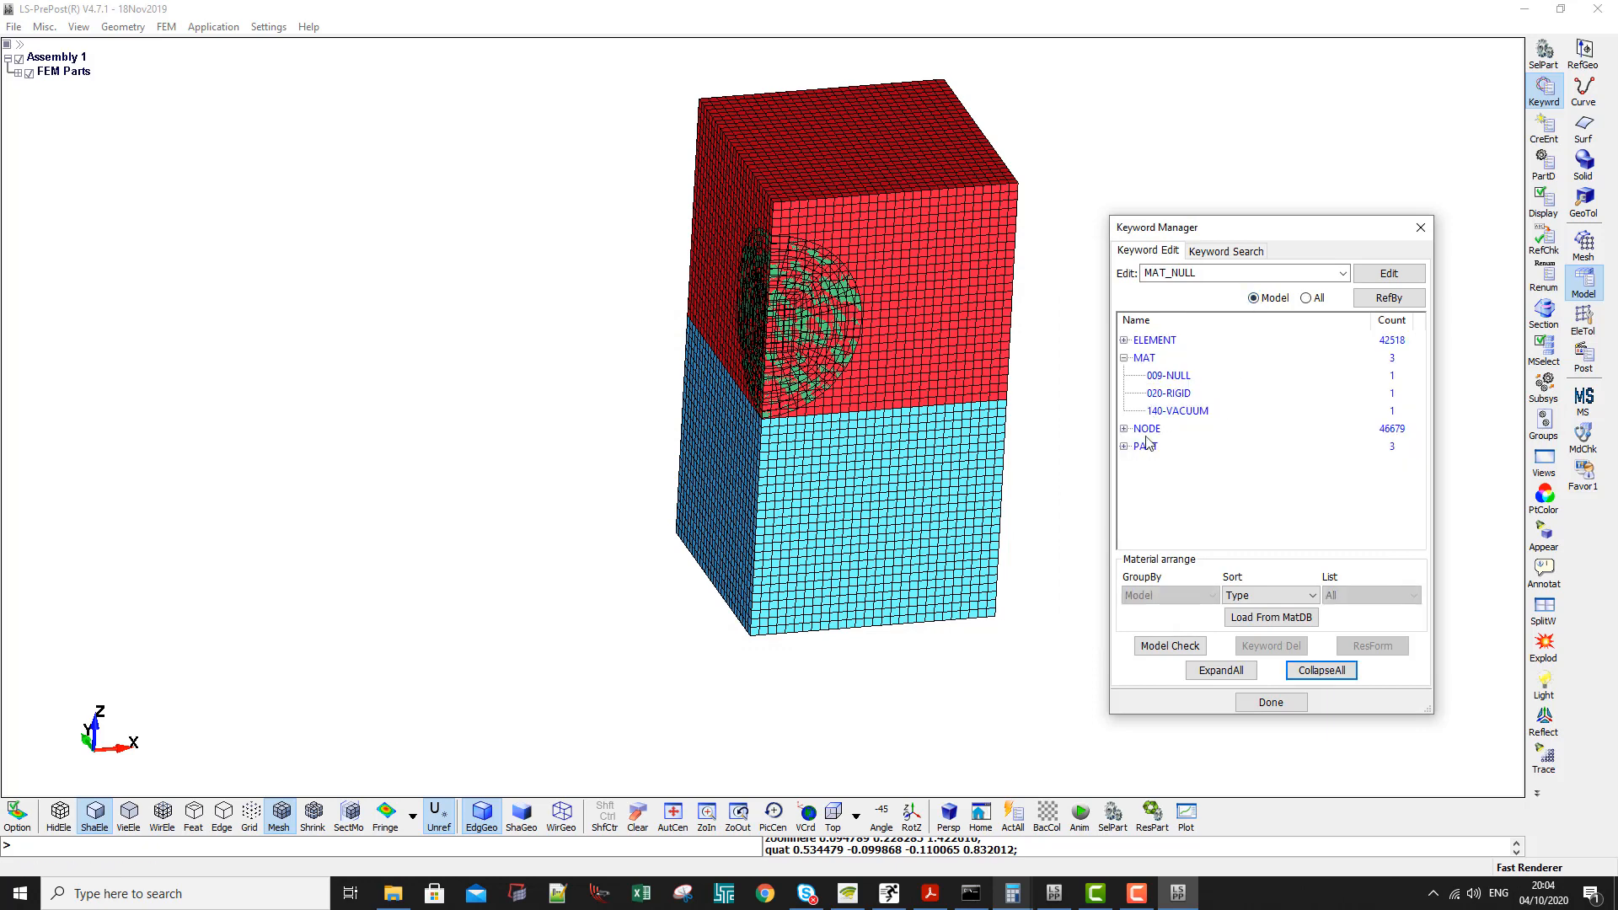
left_click(1305, 297)
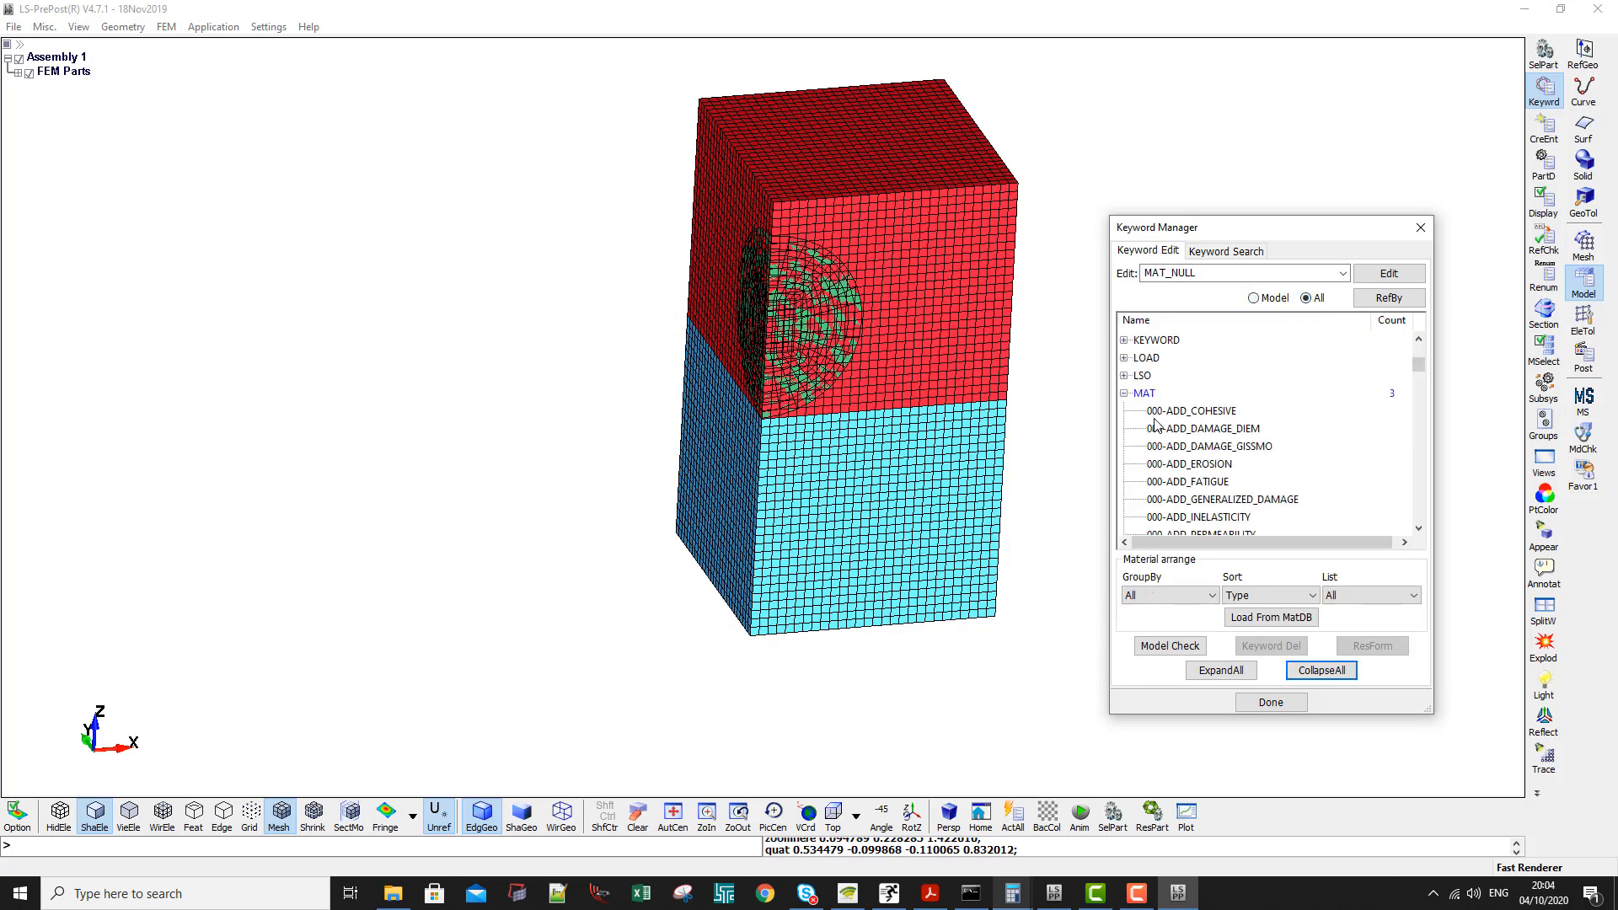
left_click(1125, 393)
- Expand the SECTION keywords and open the input form for SOLID
scroll(1148, 407, "down", 4)
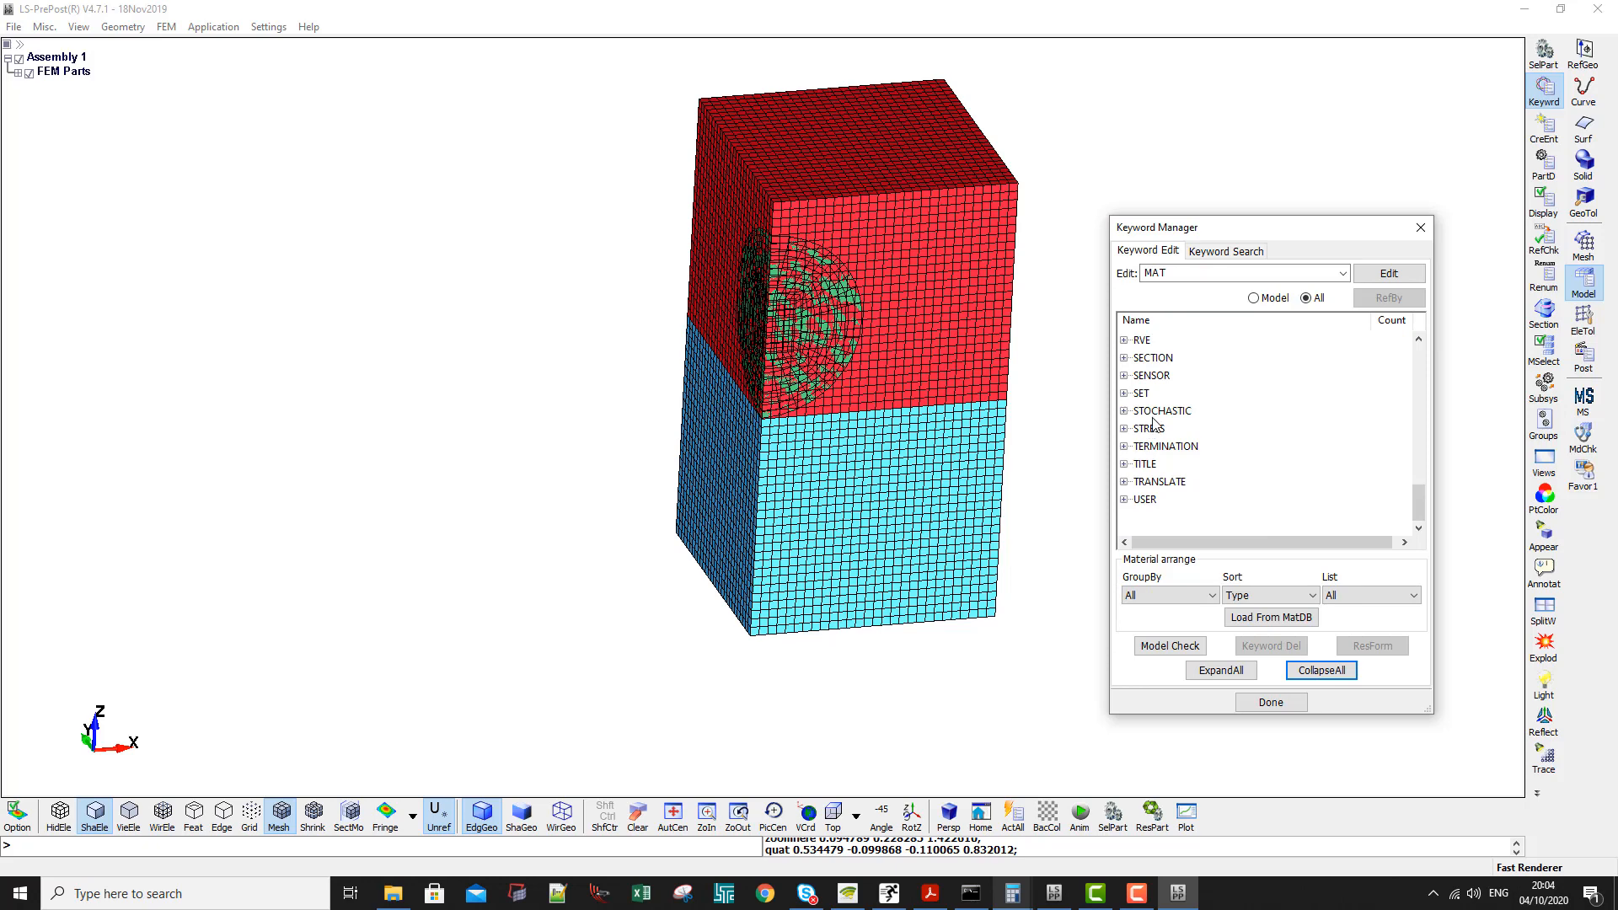
left_click(1159, 446)
double_click(1155, 359)
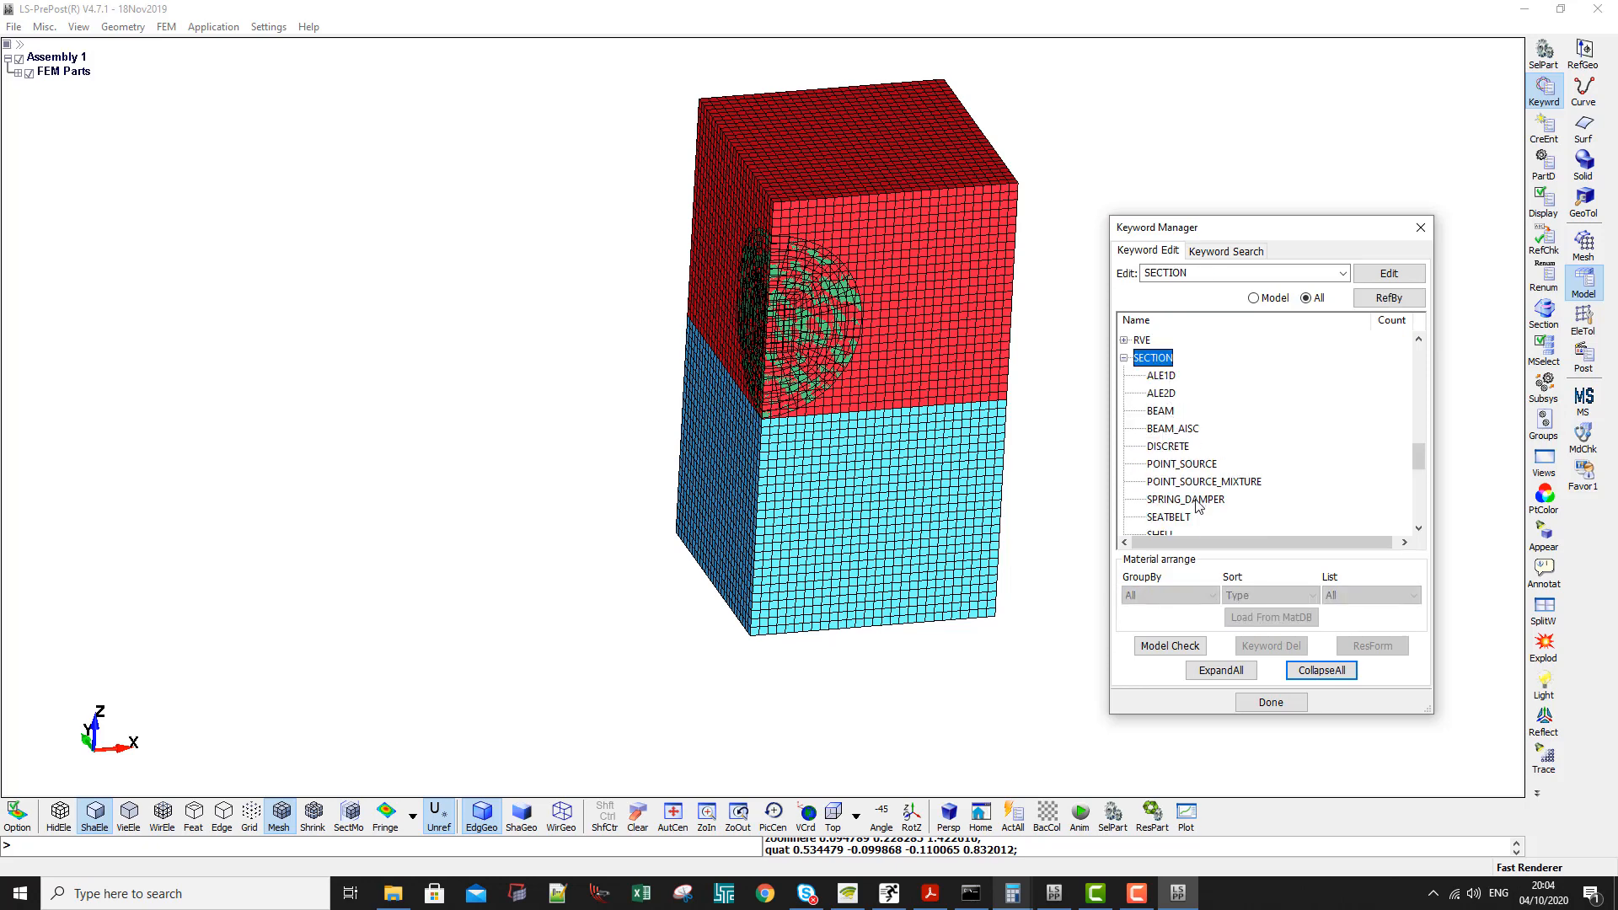
scroll(1180, 481, "down", 5)
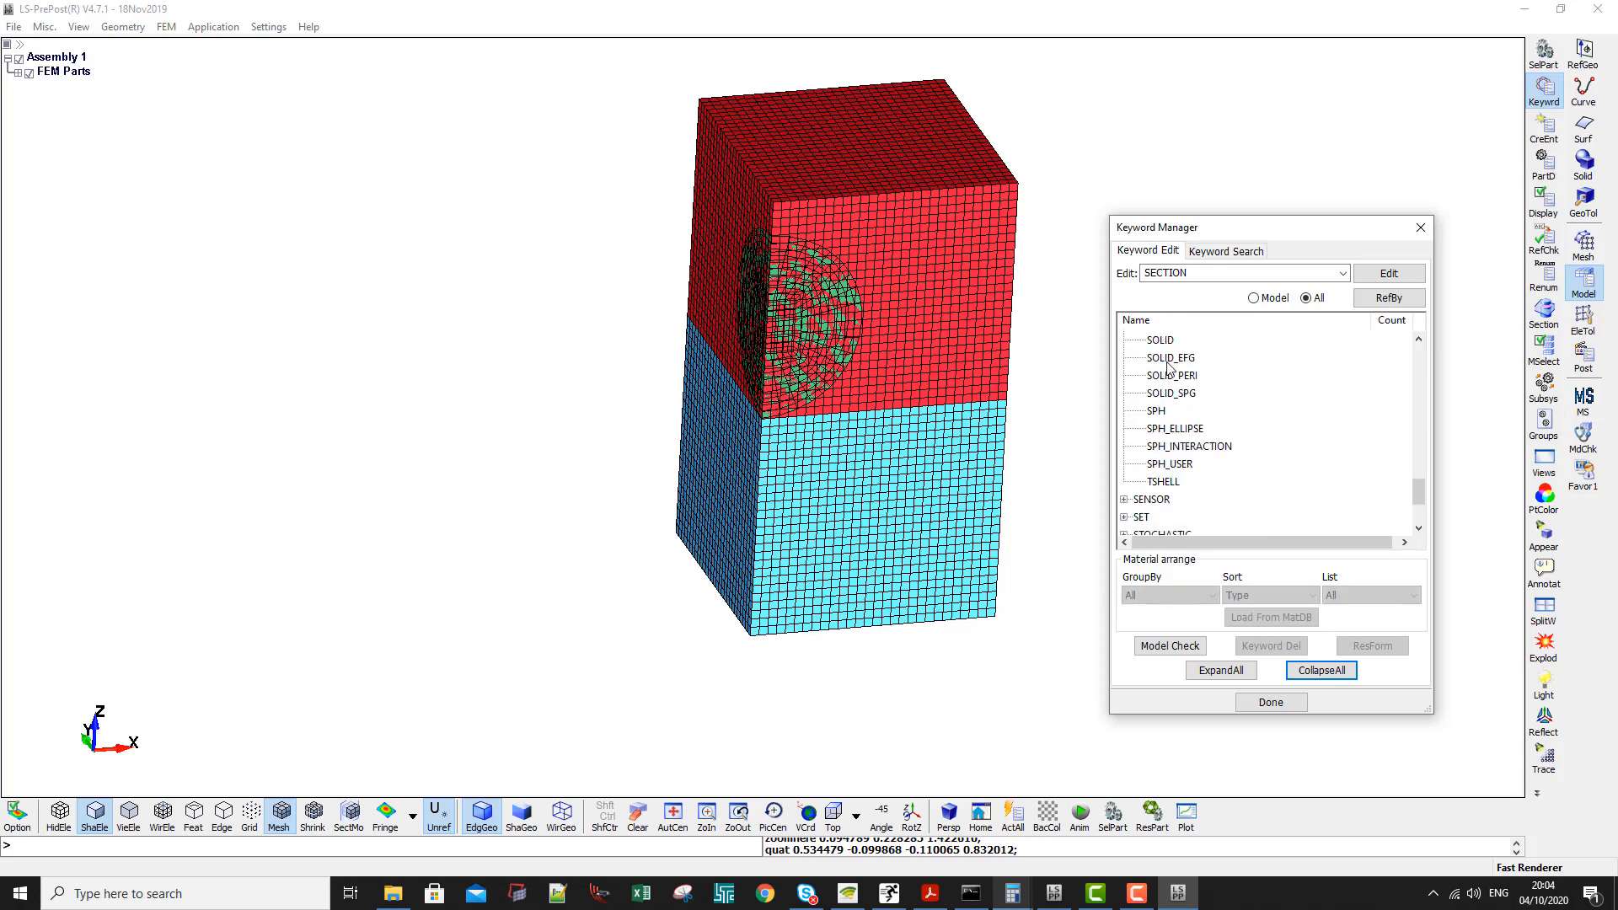
double_click(1169, 341)
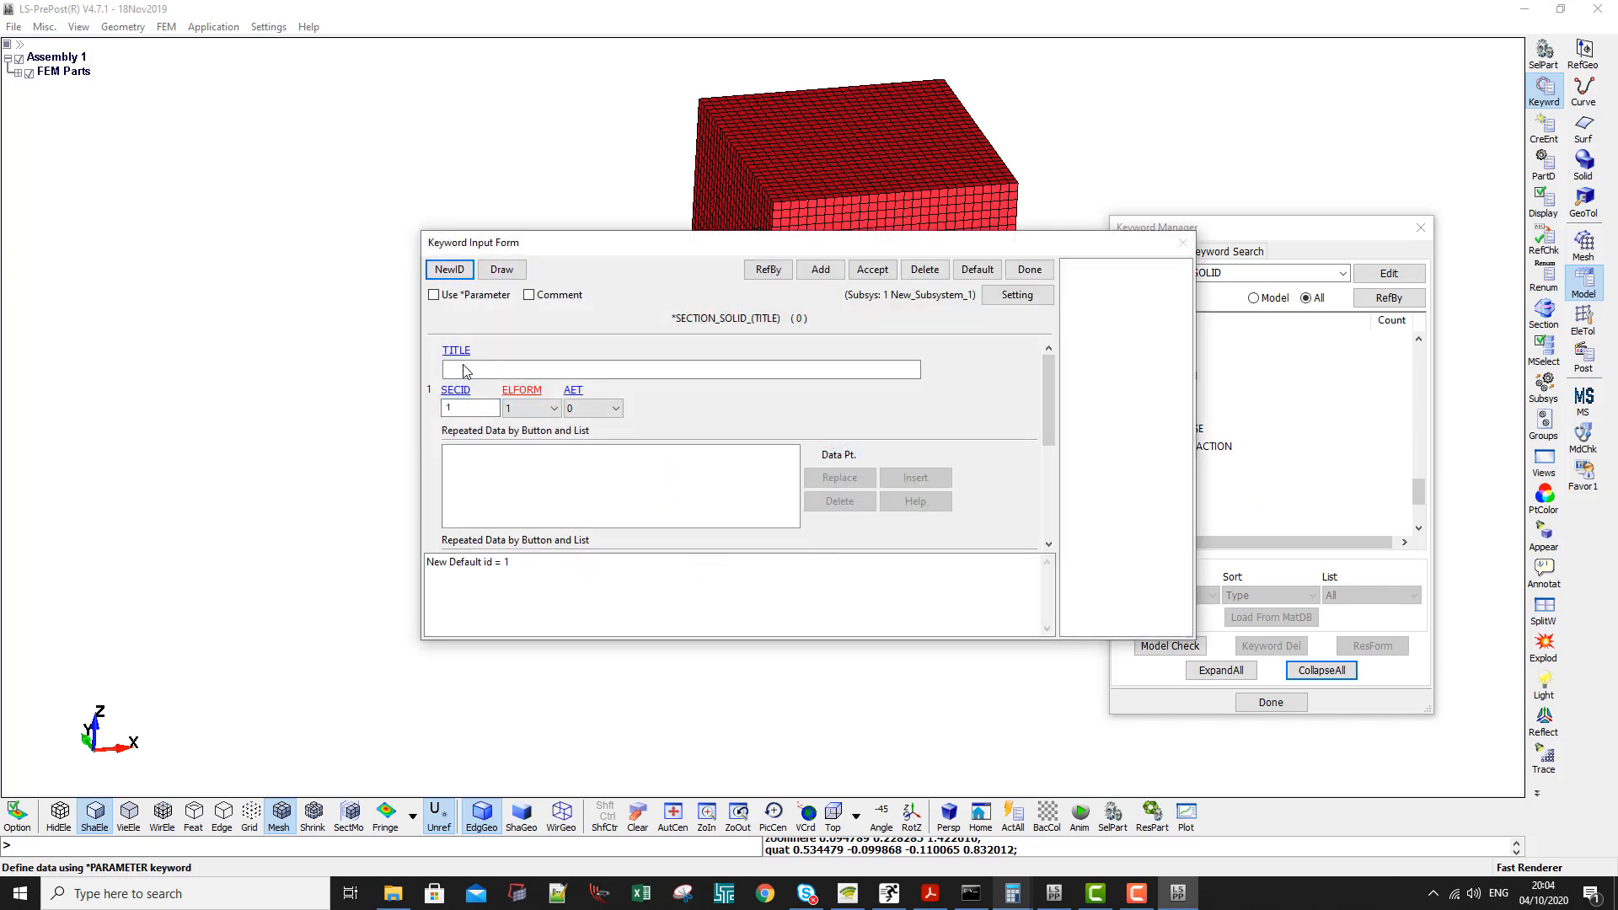
- Create solid section 1 titled MM ALE with ELFORM 11, checking that formulation's description before accepting
left_click(465, 371)
type("MM-")
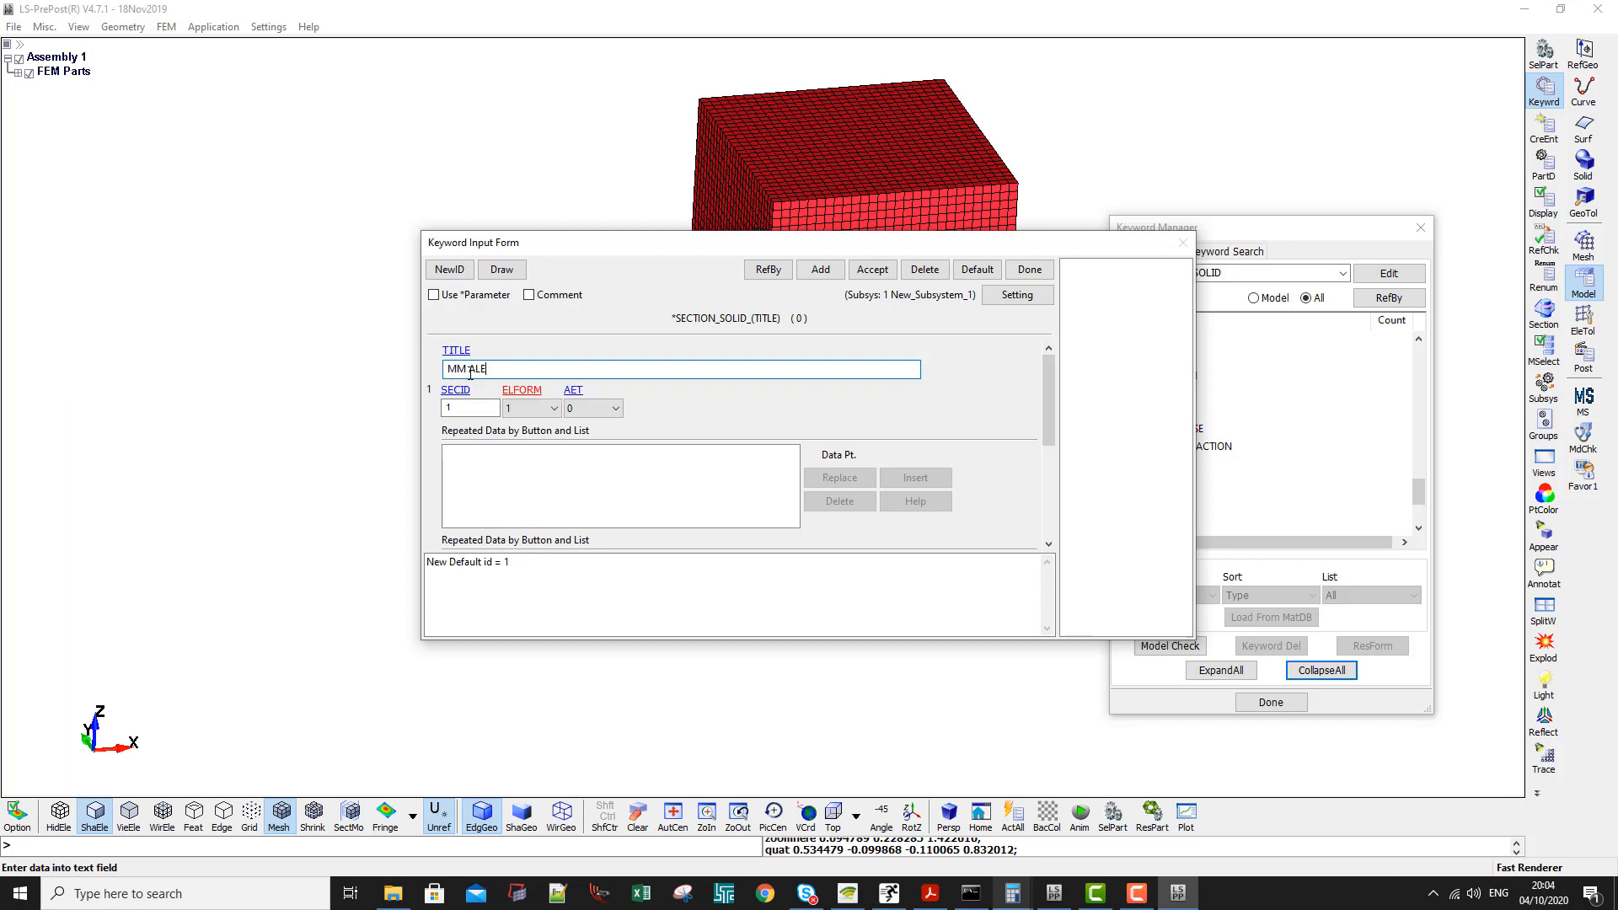
left_click(519, 411)
left_click(512, 589)
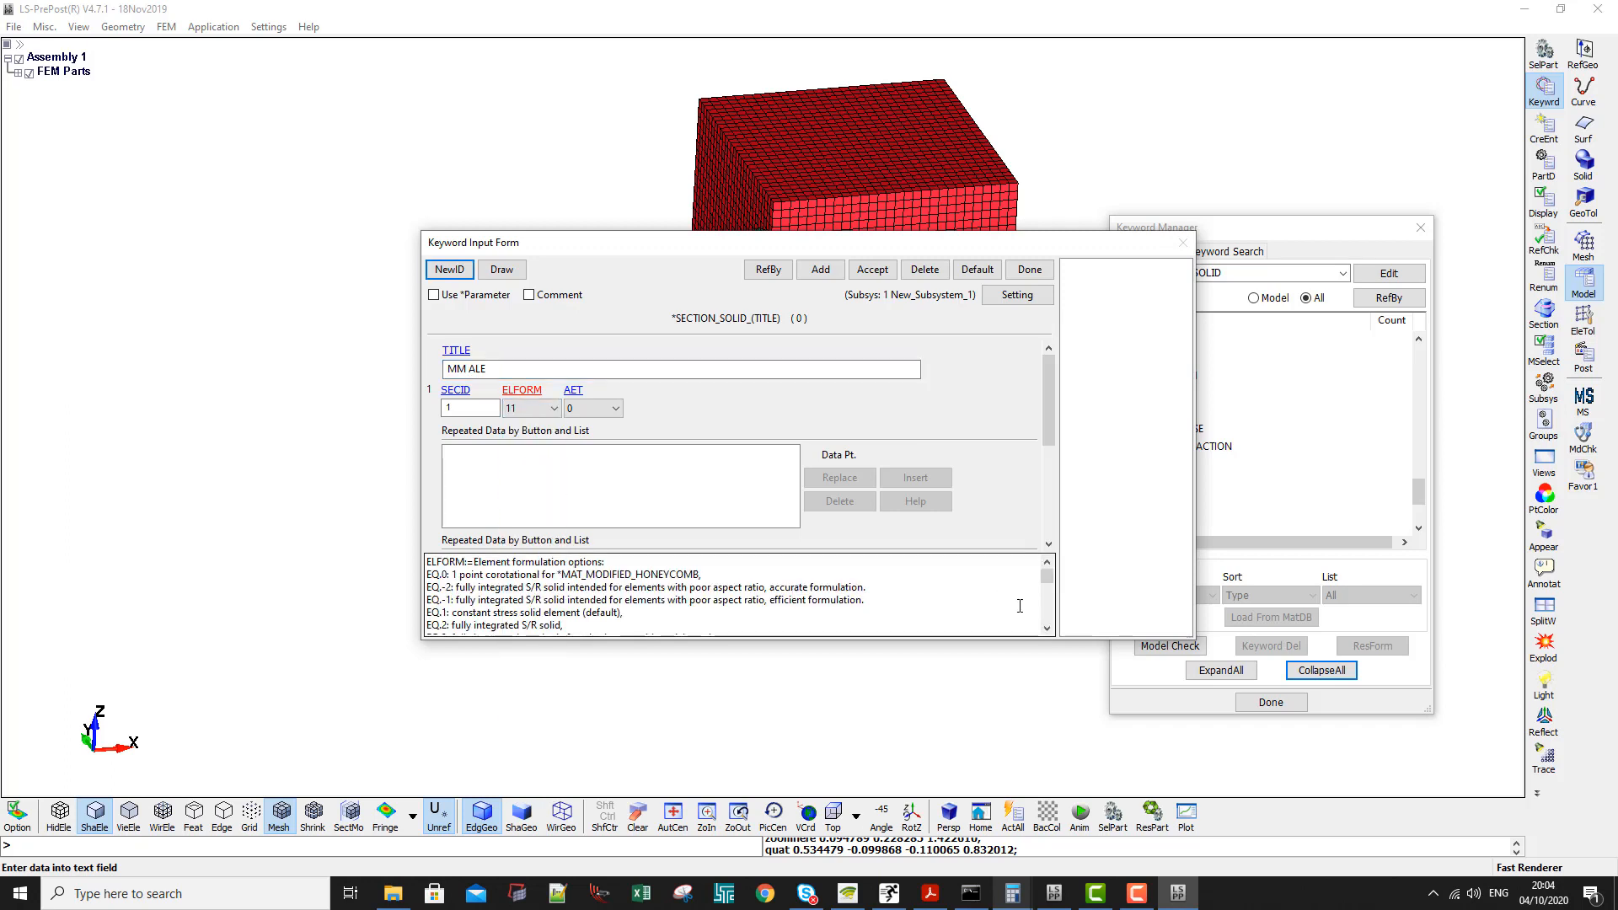
left_click(1048, 629)
left_click(1048, 628)
left_click(1047, 629)
left_click(1047, 629)
left_click(1048, 629)
left_click(1048, 631)
left_click(1047, 630)
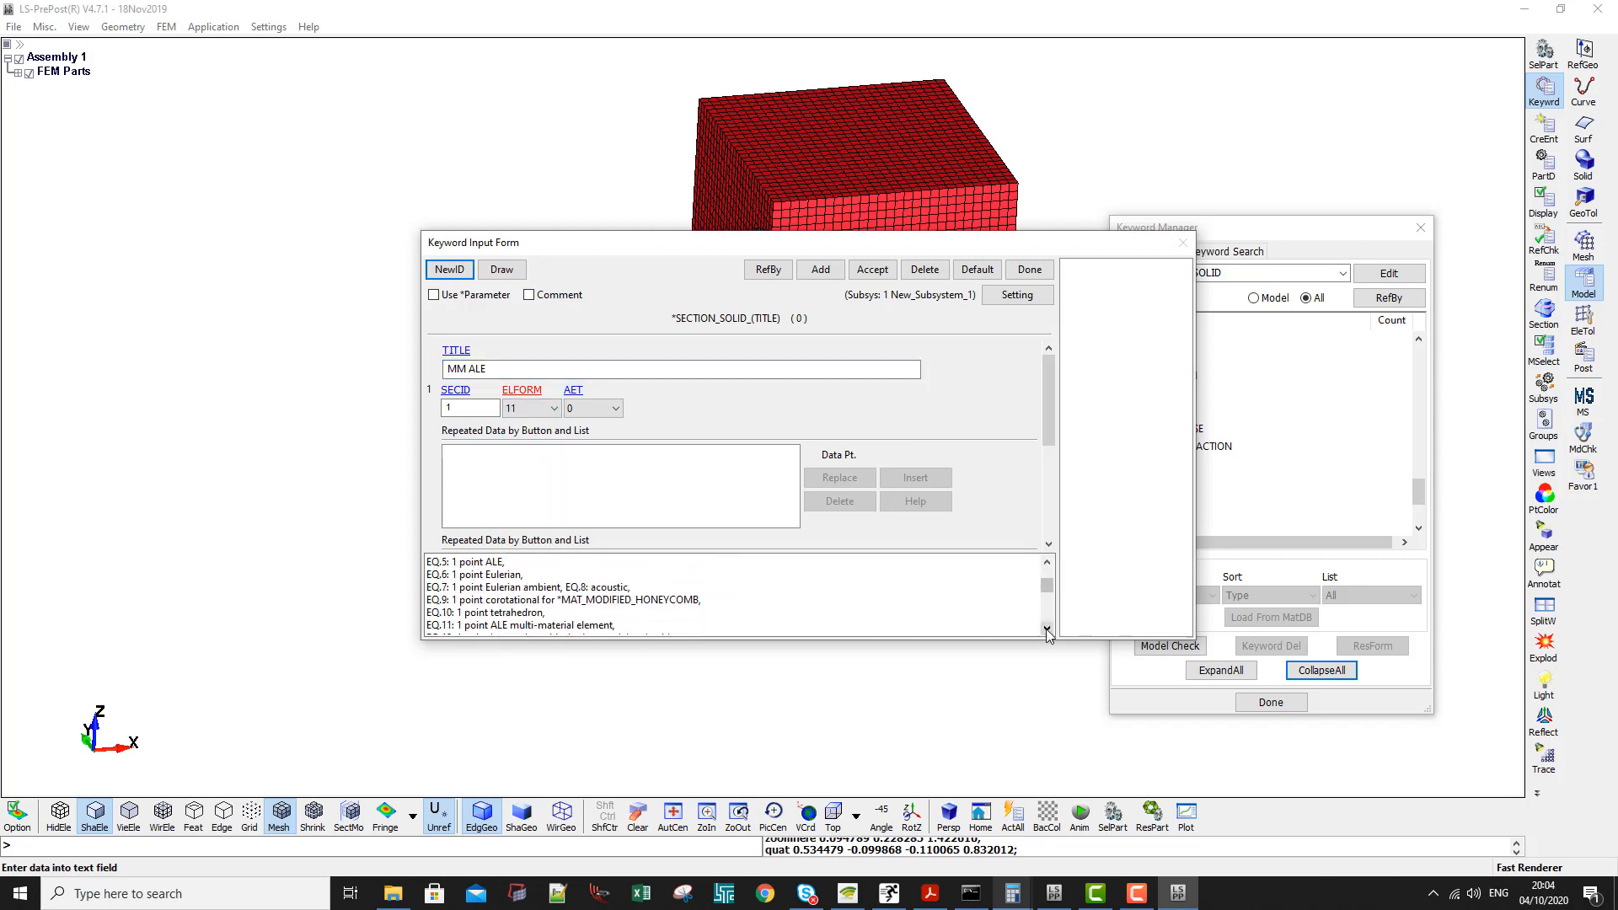
left_click(1048, 630)
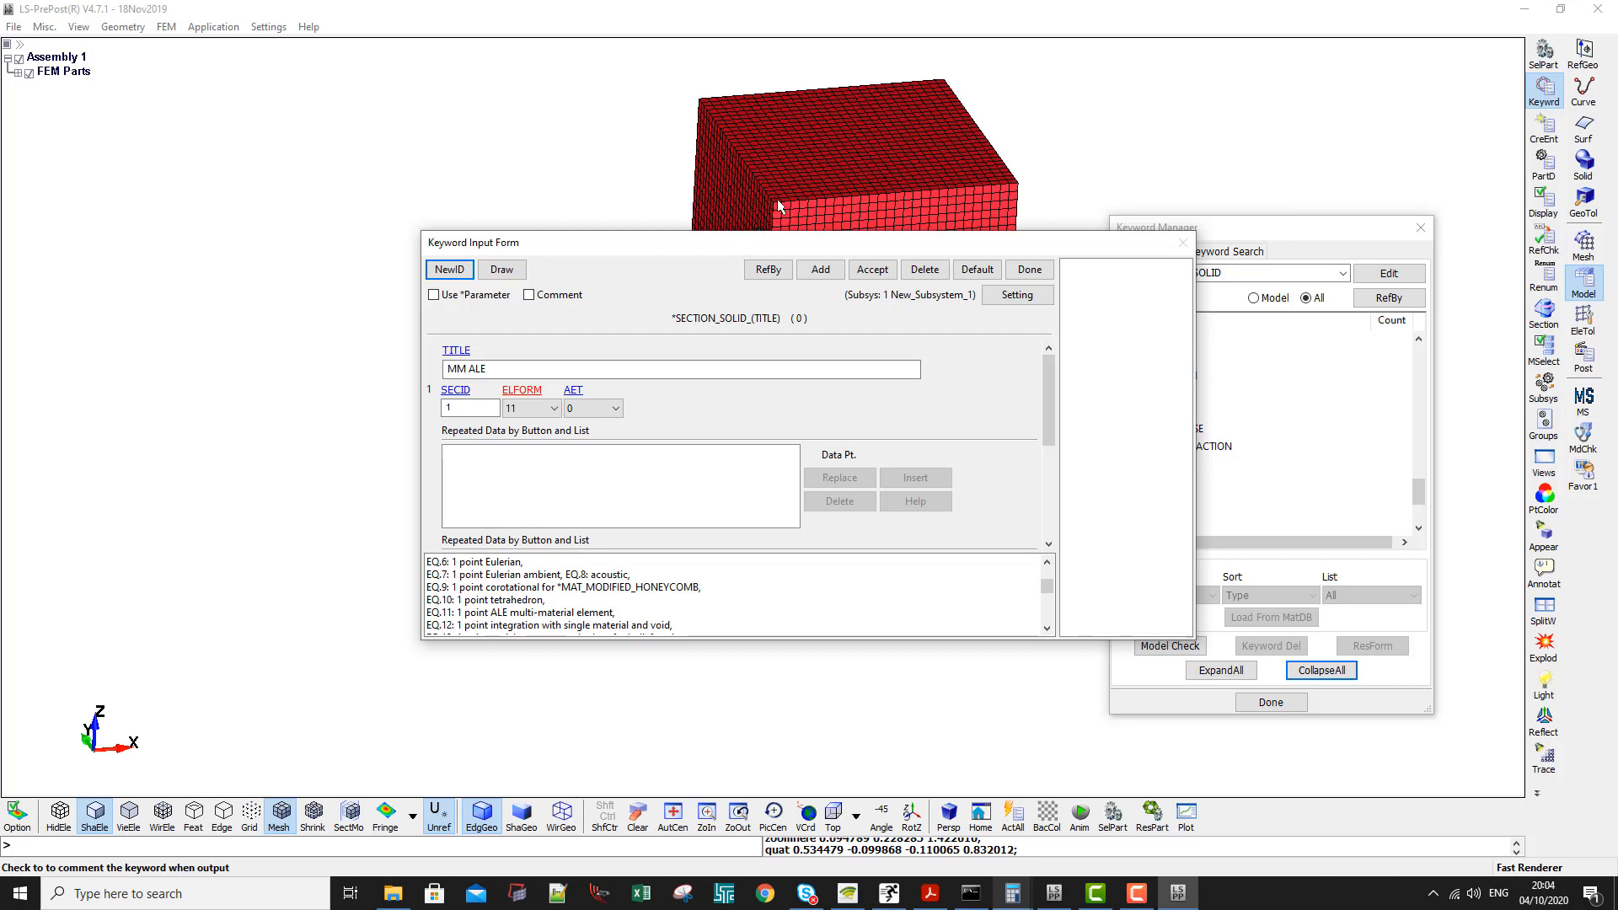
left_click_drag(754, 247, 673, 349)
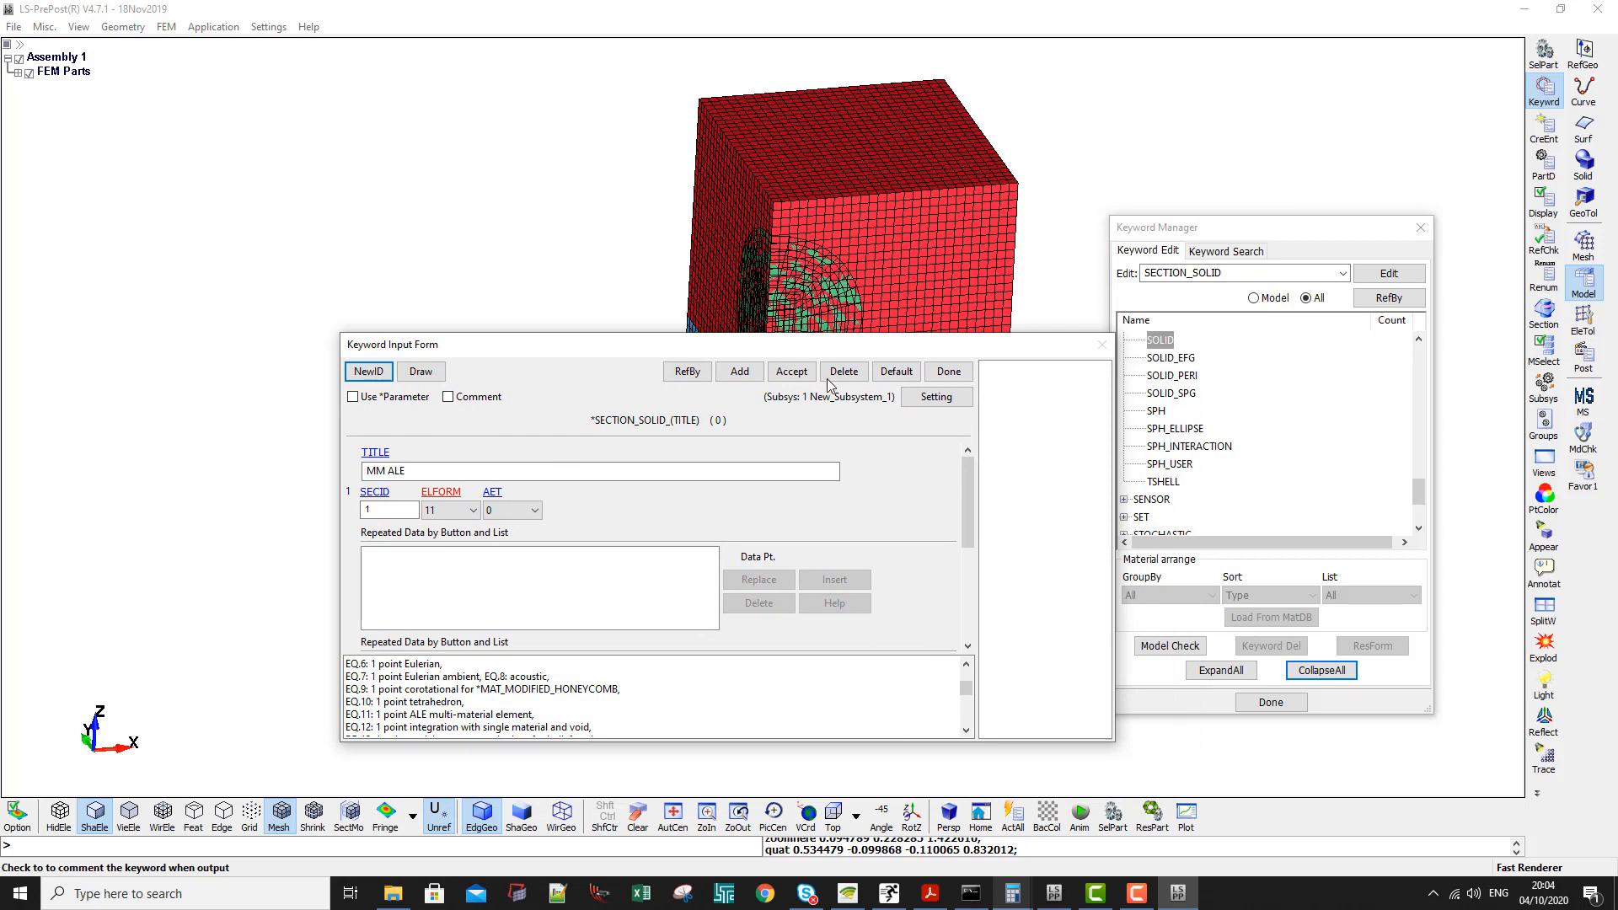
left_click(792, 372)
- Add a second solid section titled Lagrange with SECID 3 and ELFORM 1, and close the form
left_click(369, 372)
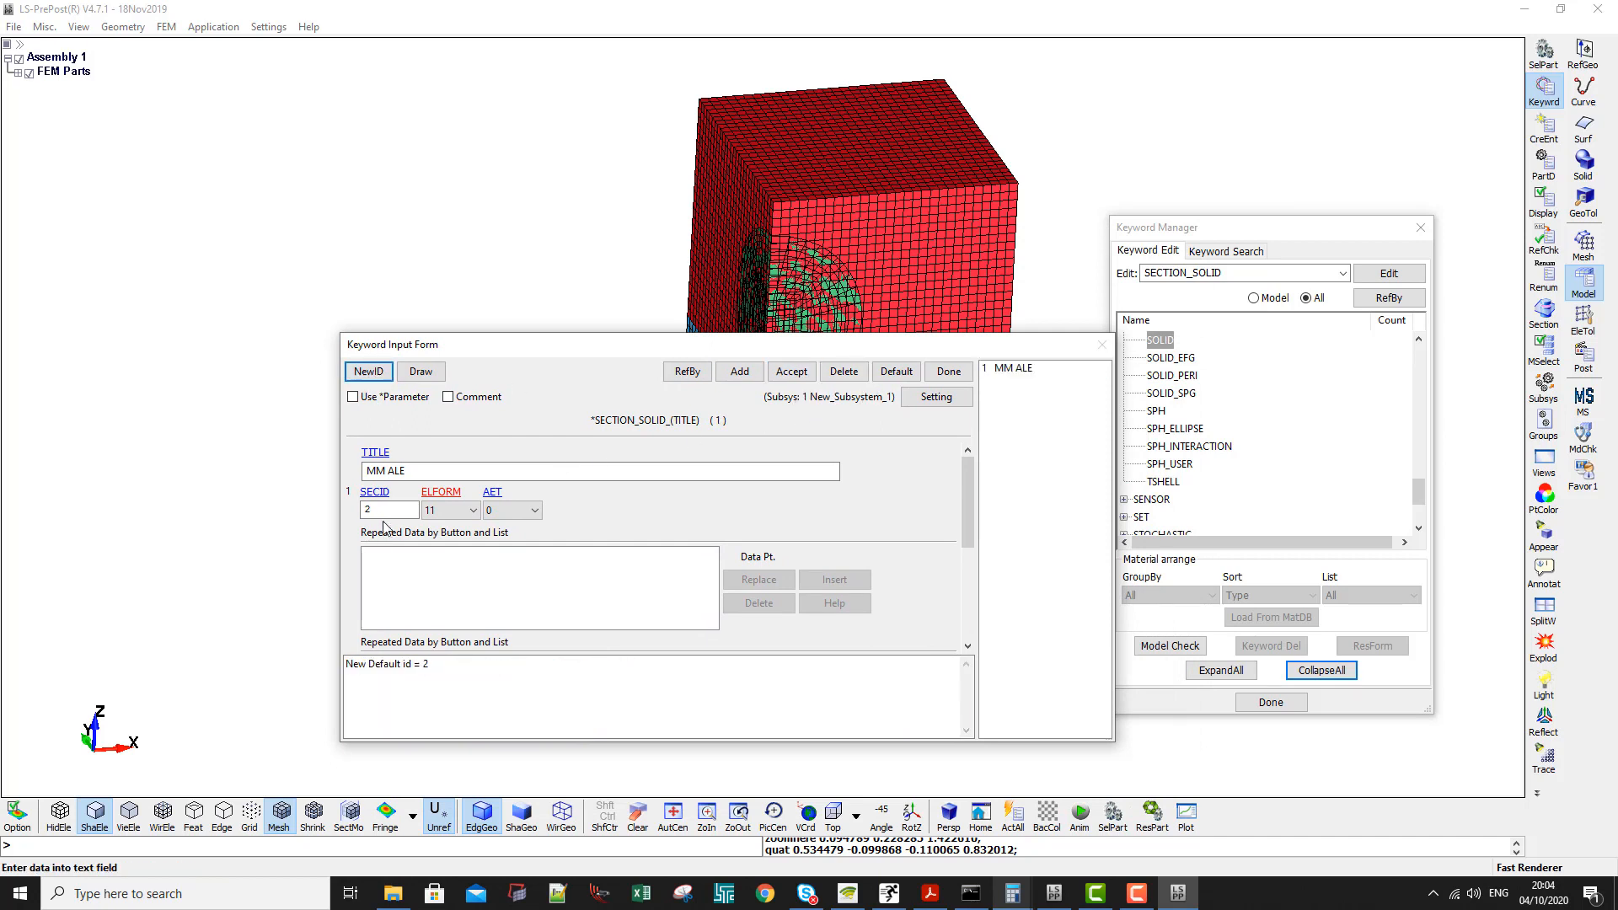
left_click(739, 372)
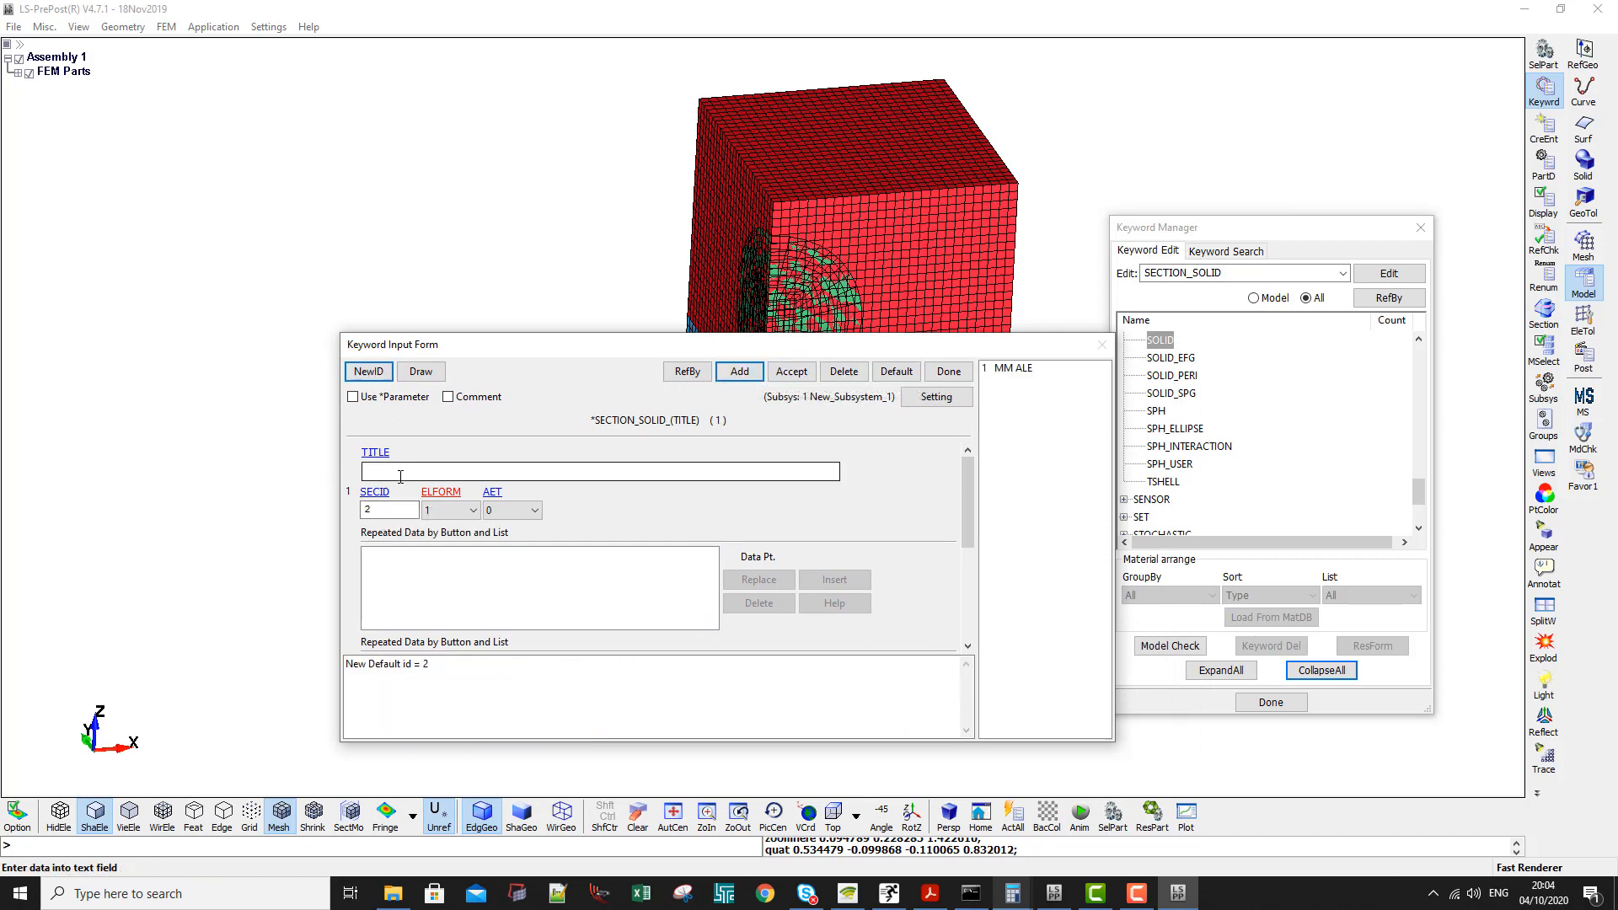
double_click(383, 510)
type("3")
left_click(403, 471)
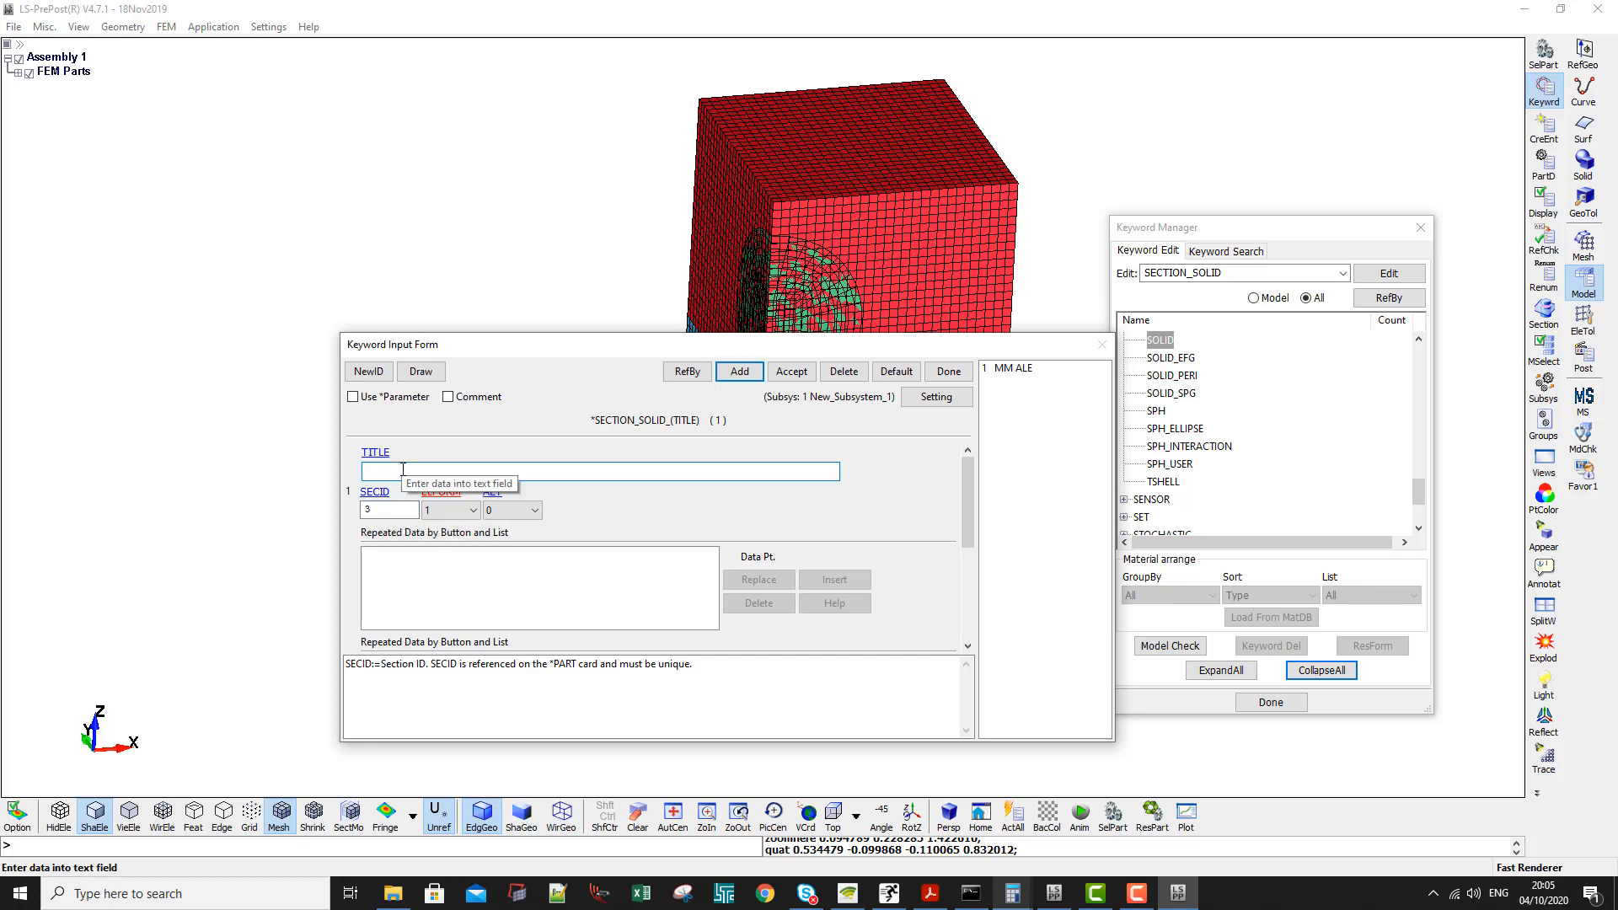
type("R")
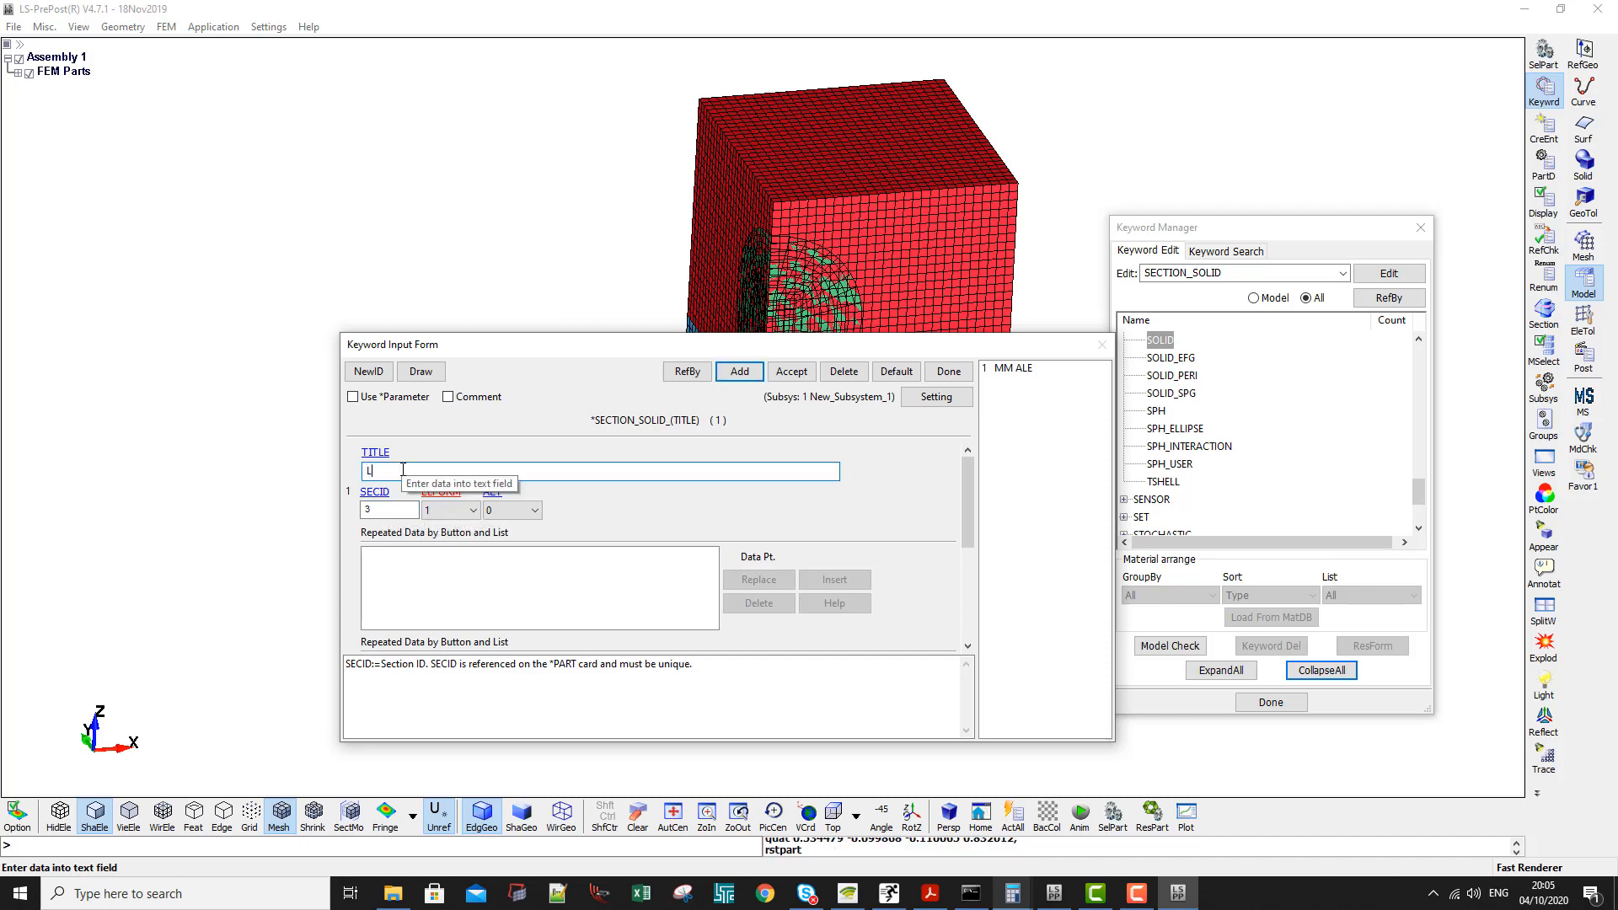
type("agrange")
left_click(792, 372)
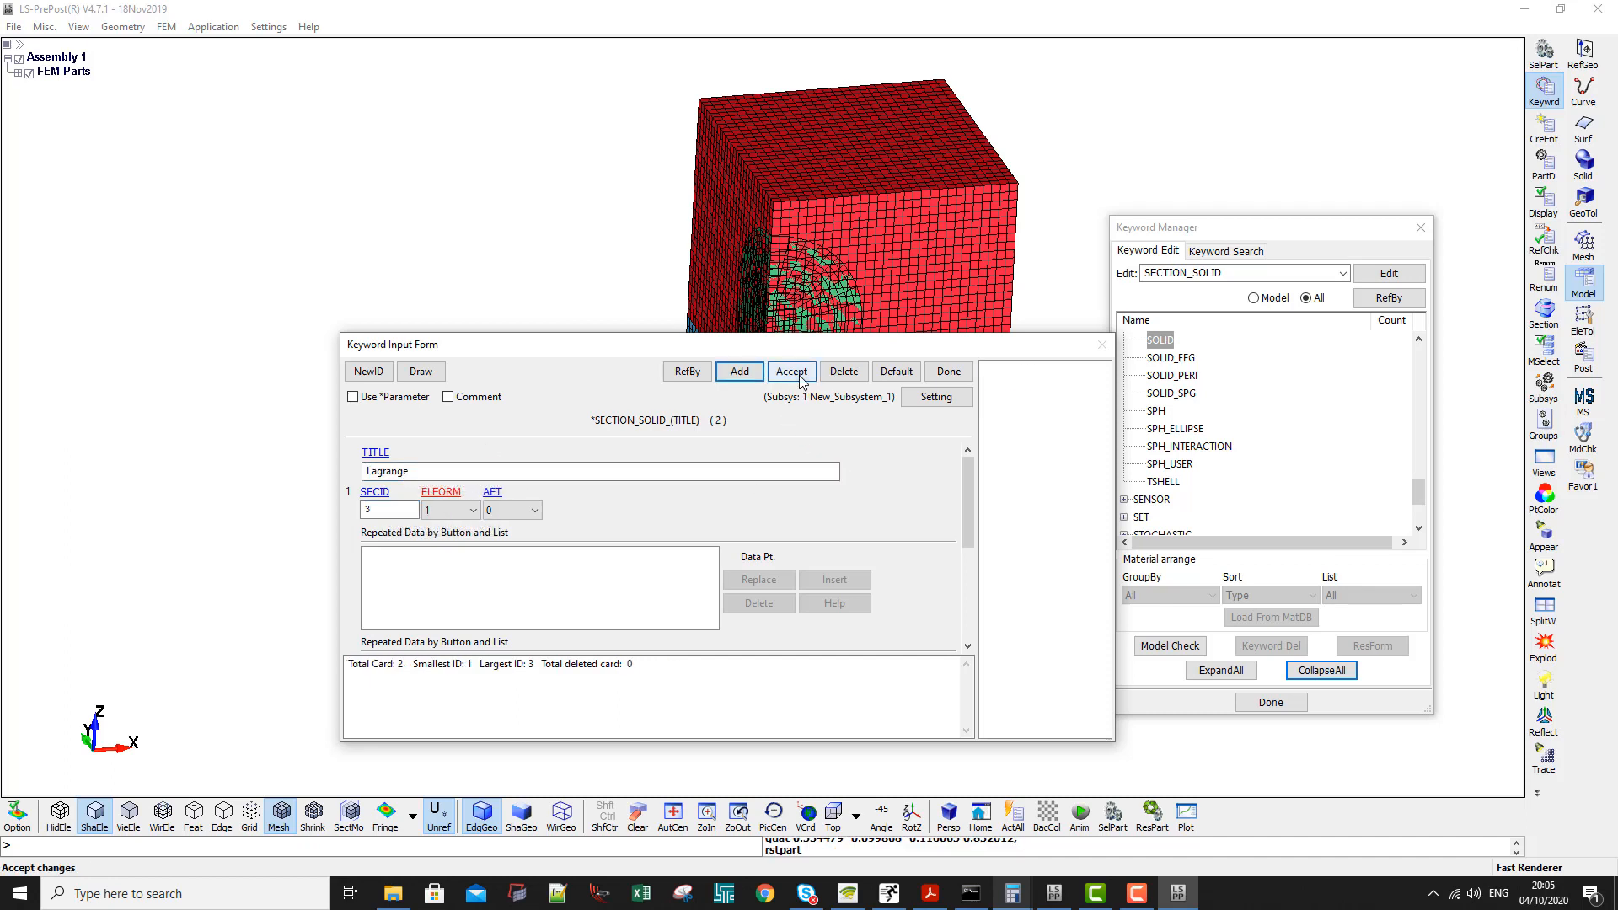
left_click(960, 374)
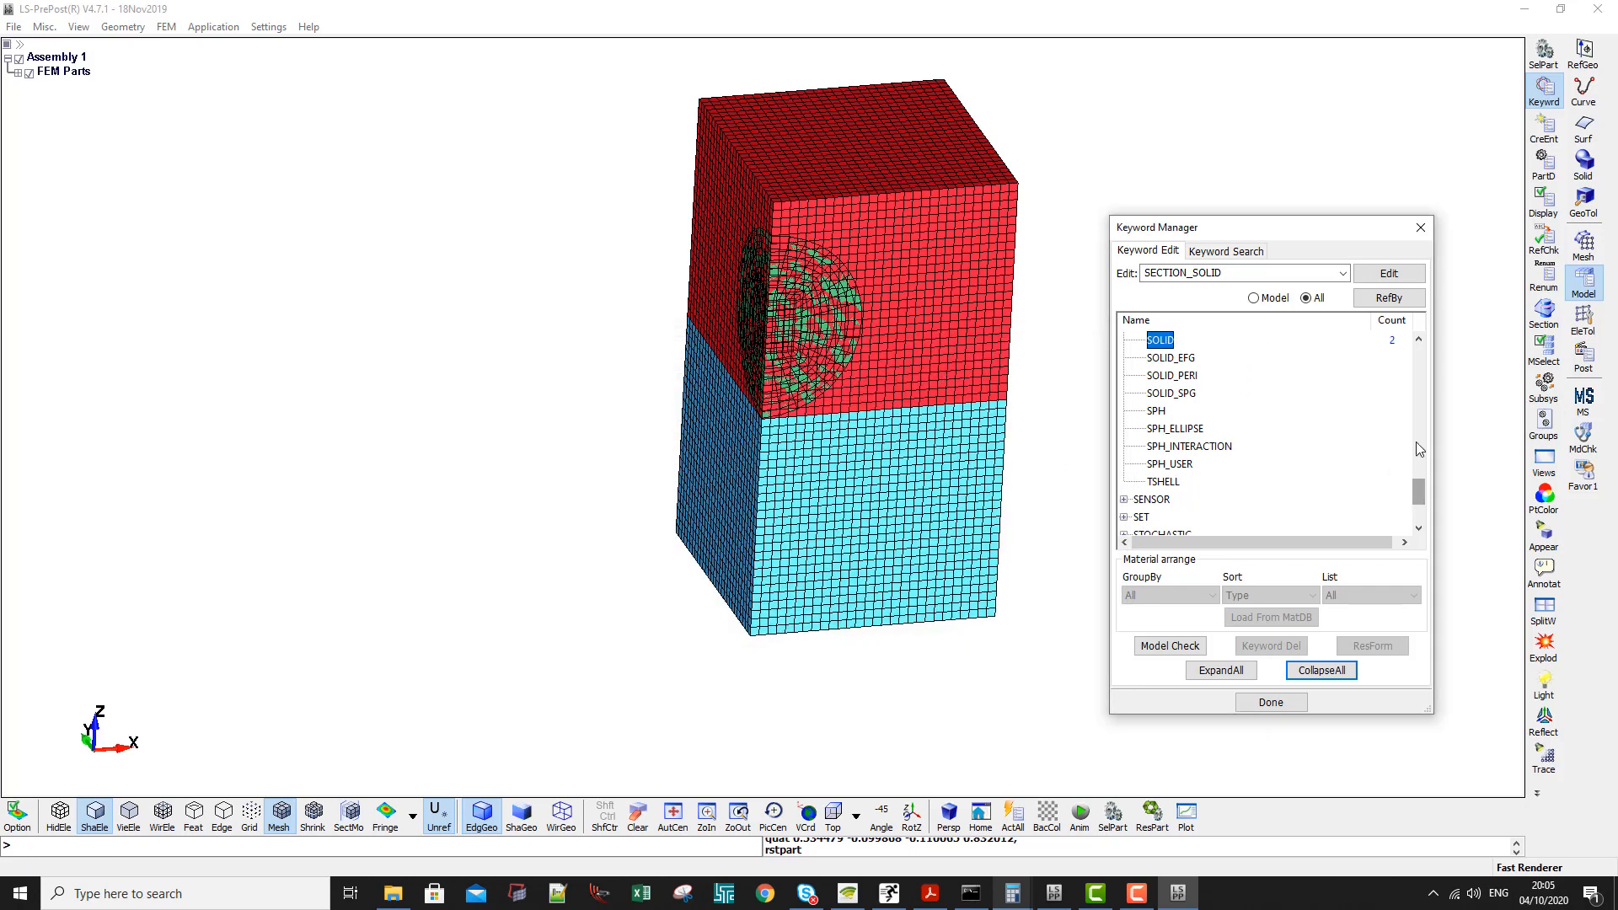
- Expand the EOS keywords, enlarge the Keyword Manager to show more of them and select GRUNEISEN
left_click_drag(1419, 490, 1421, 354)
left_click(1160, 410)
scroll(1160, 408, "down", 4)
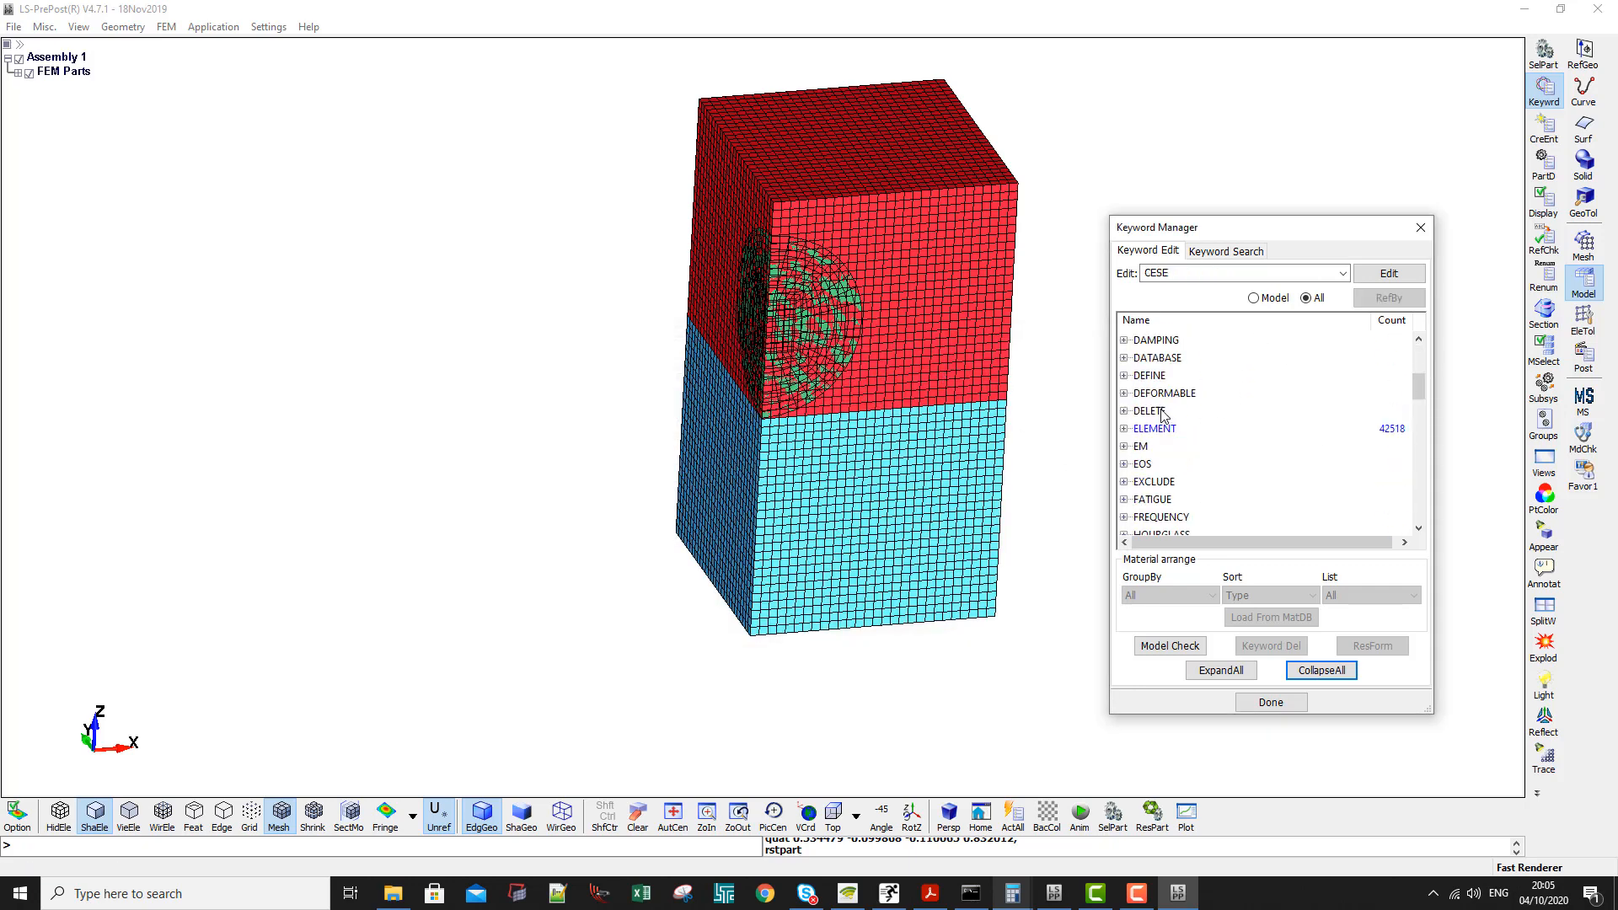
double_click(1145, 466)
left_click_drag(1222, 230, 1217, 94)
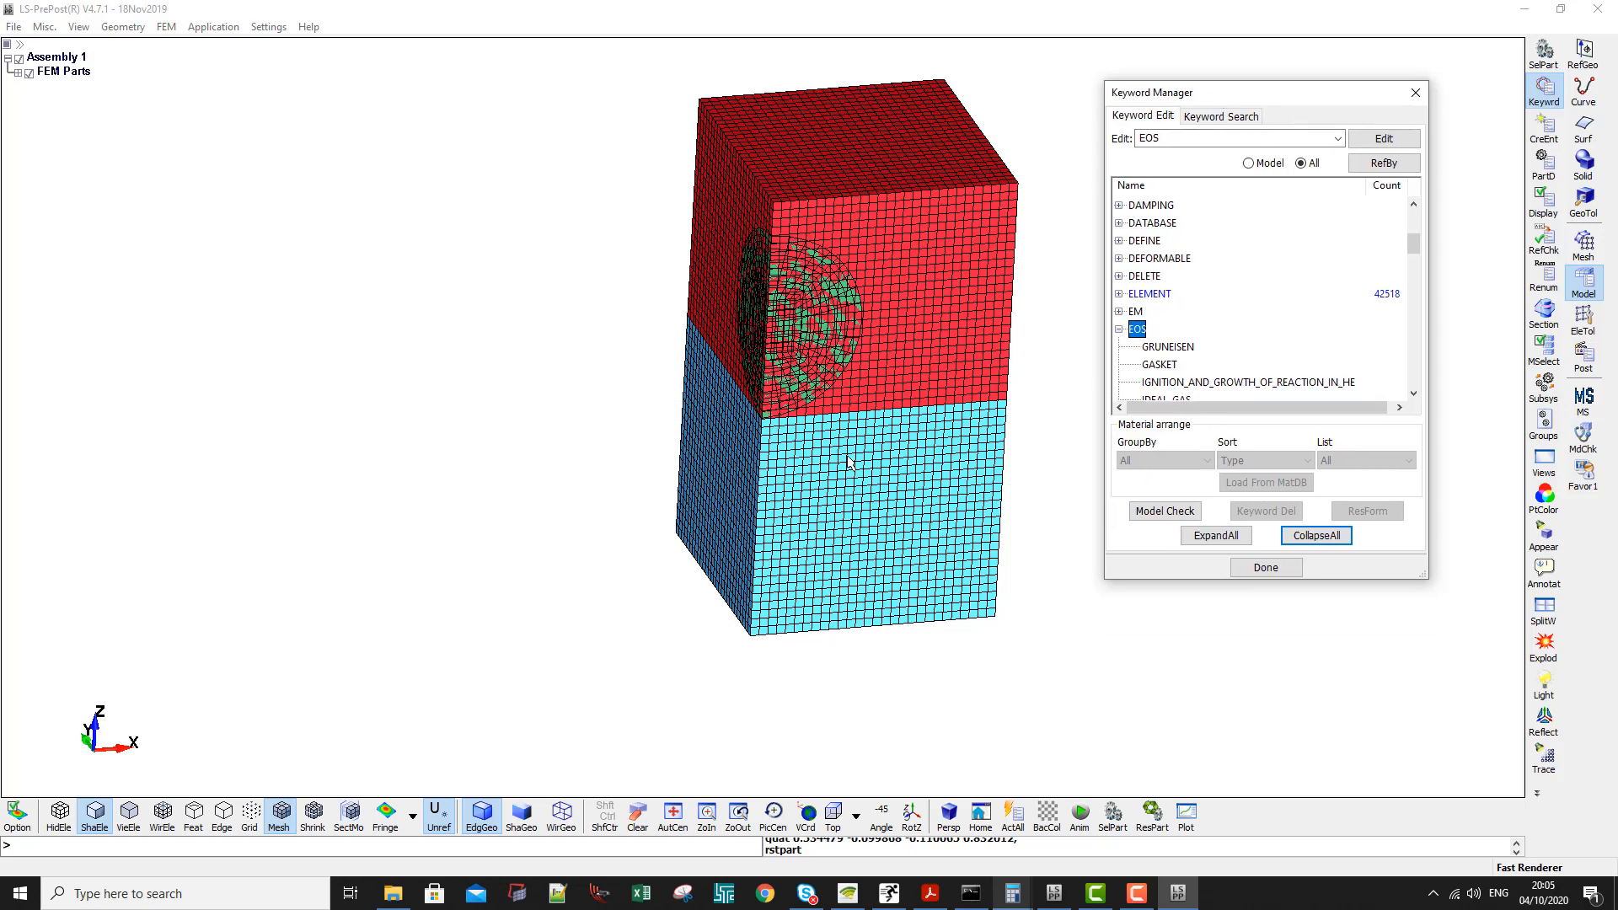
left_click_drag(1166, 579, 1165, 736)
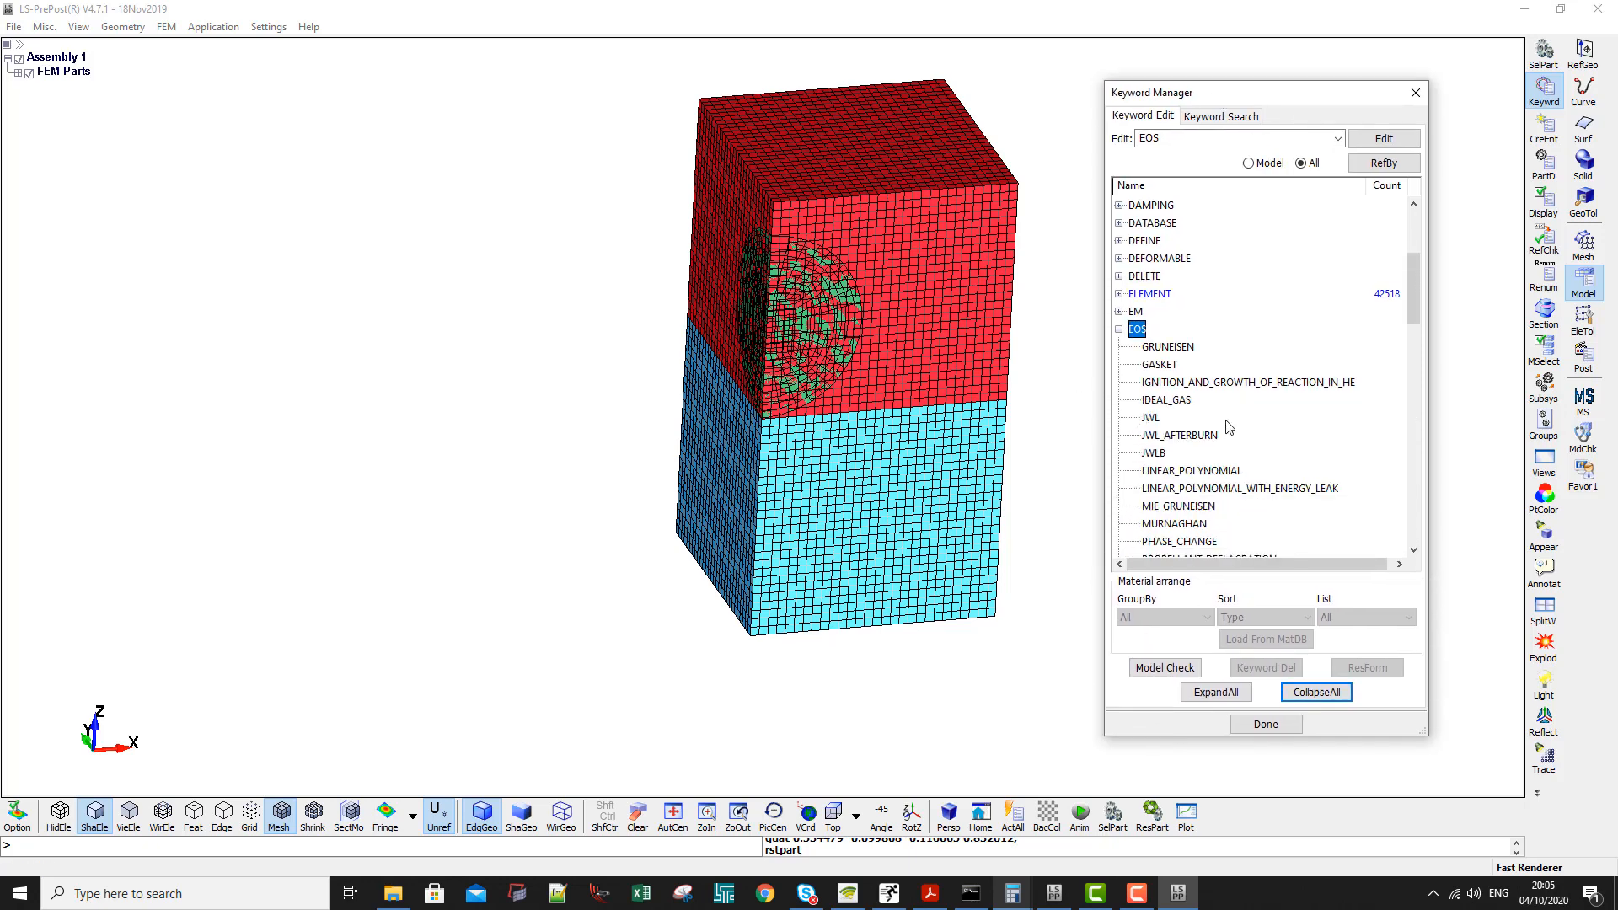
left_click(1168, 350)
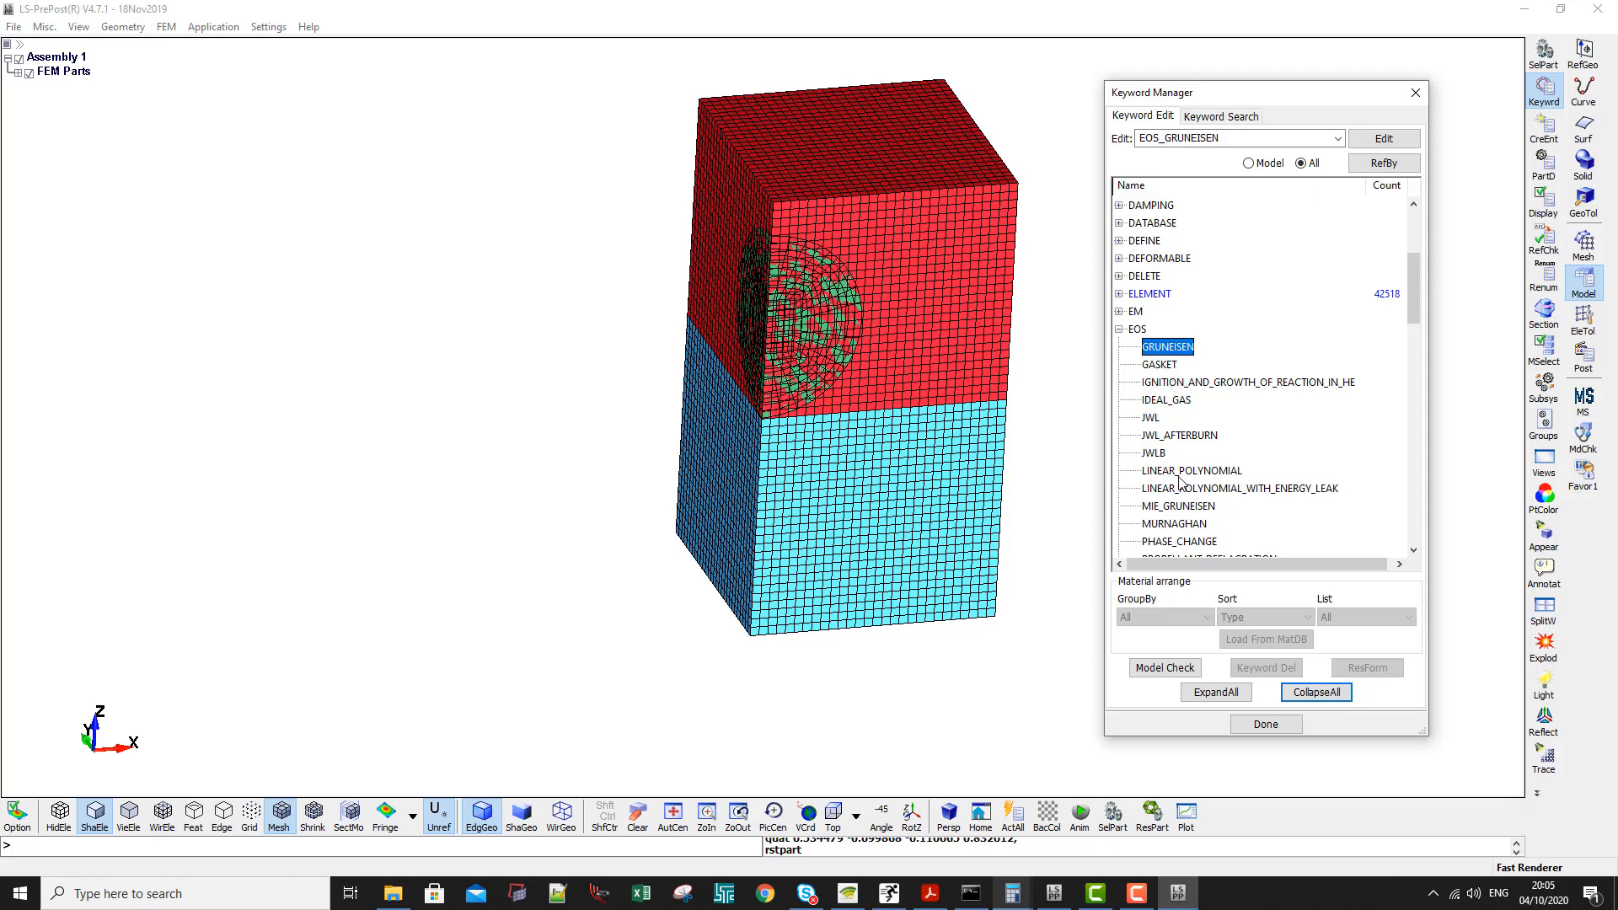
scroll(1180, 482, "down", 1)
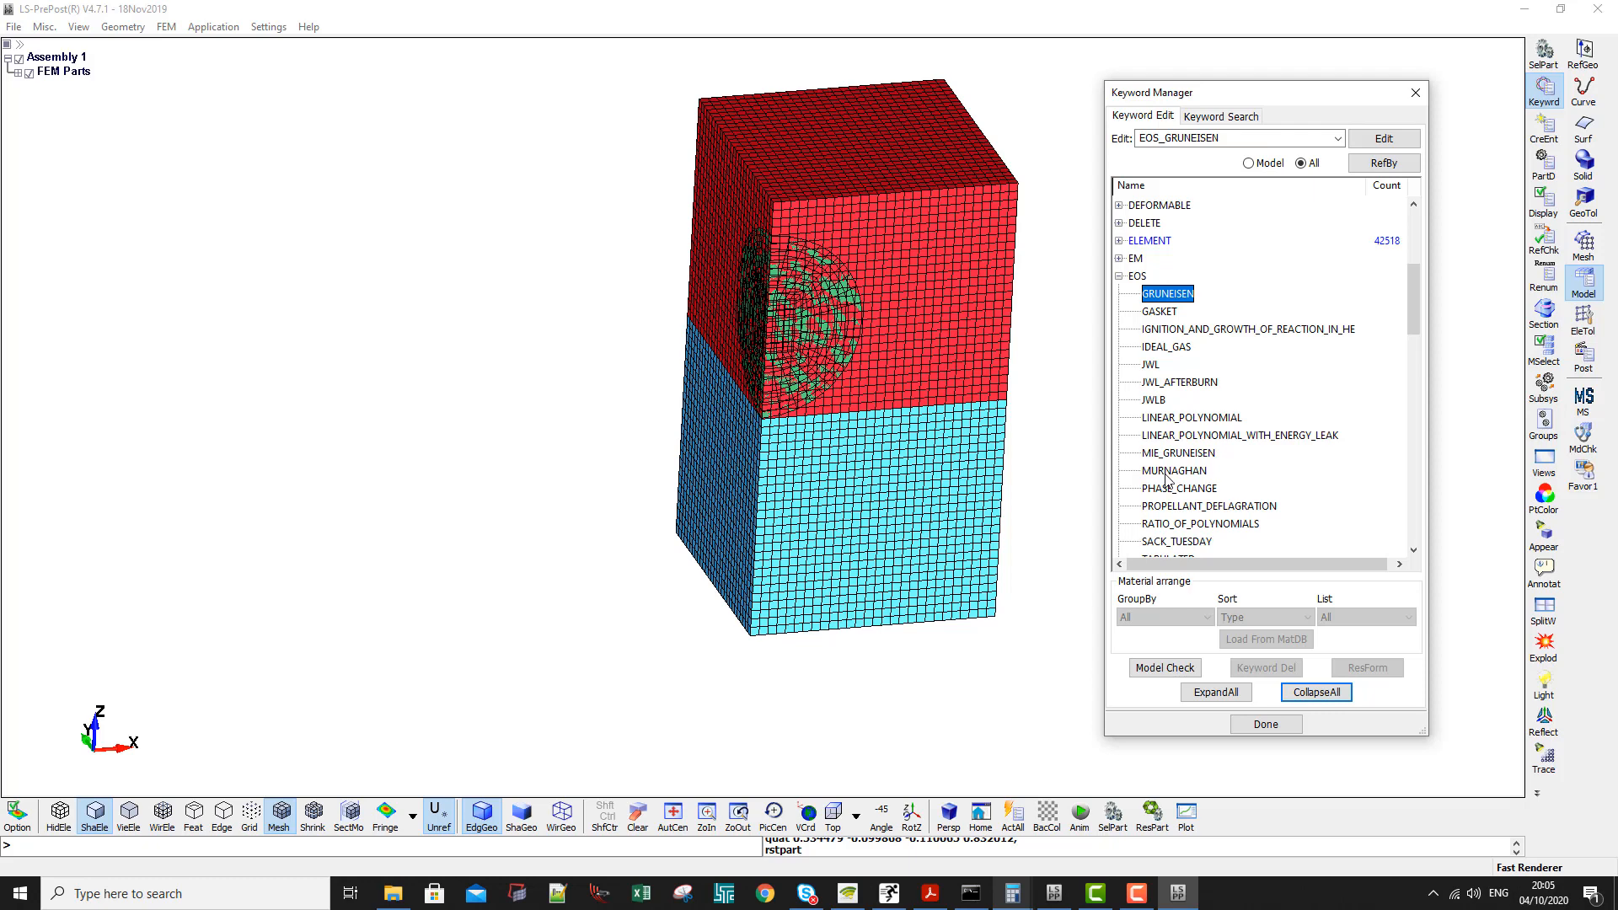
- Open the EOS LINEAR_POLYNOMIAL input form and start a card titled Water with EOSID 2
left_click(1167, 472)
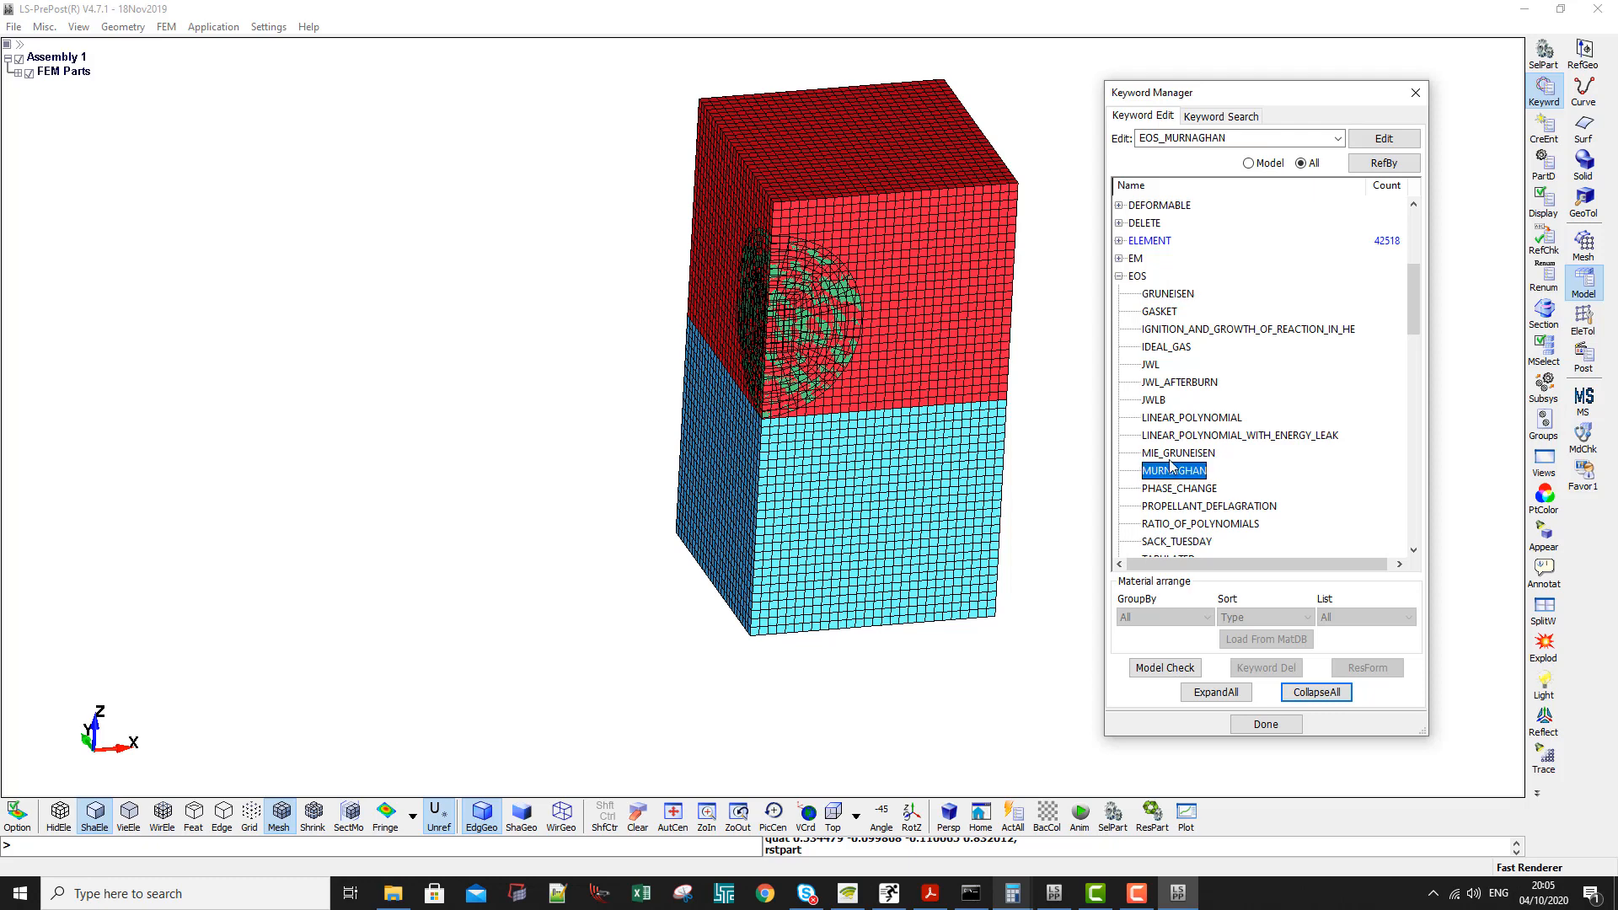
left_click(1170, 457)
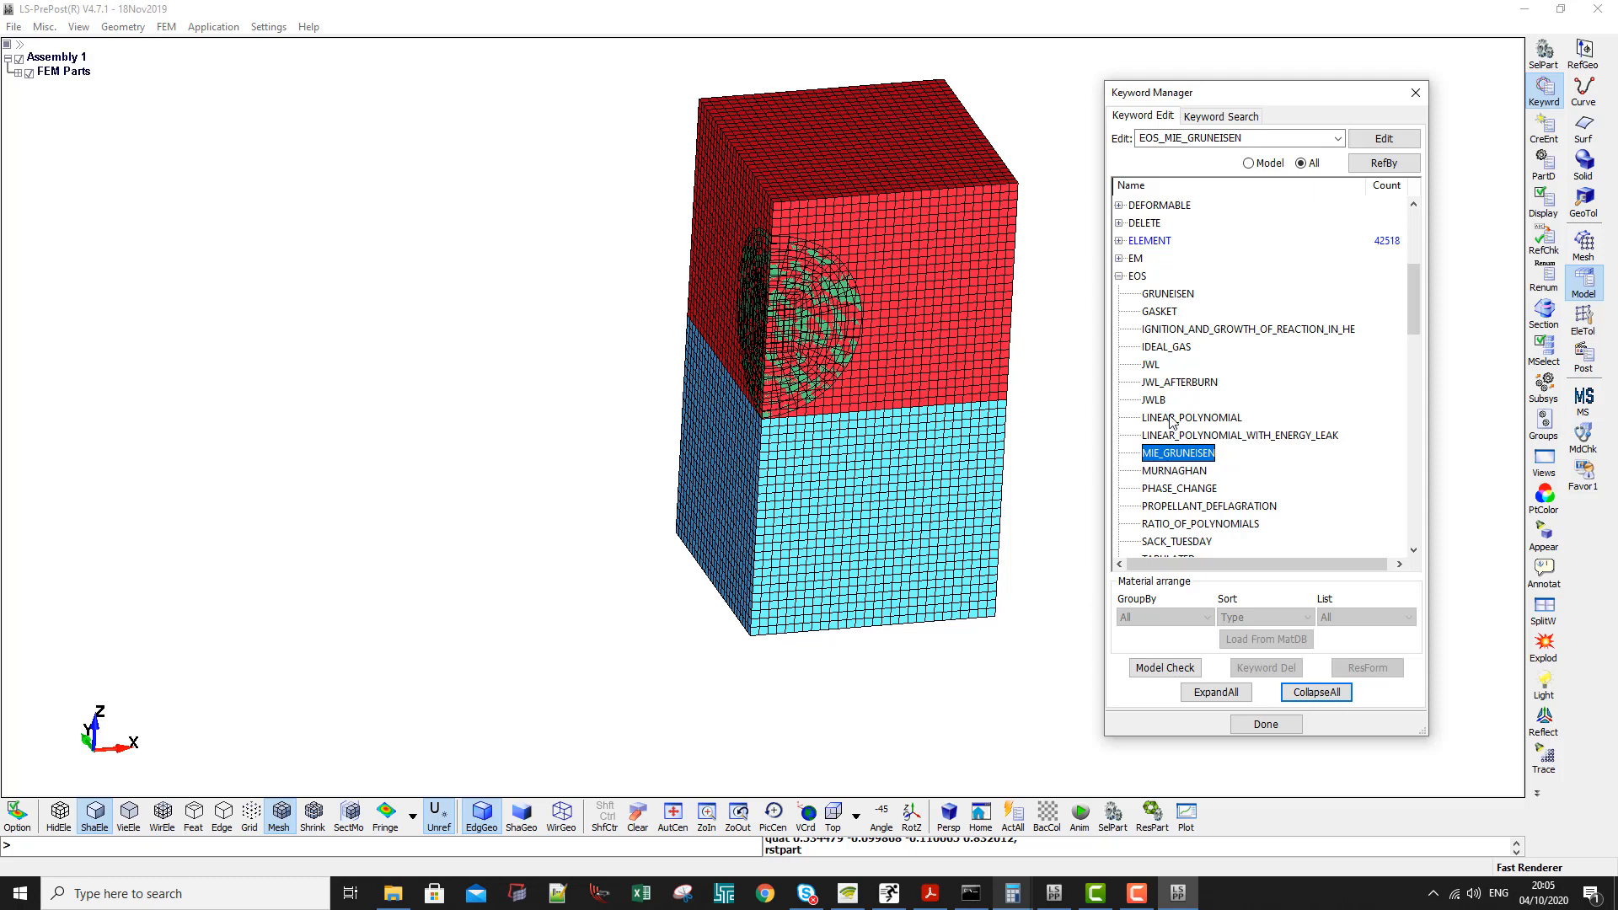
double_click(1173, 419)
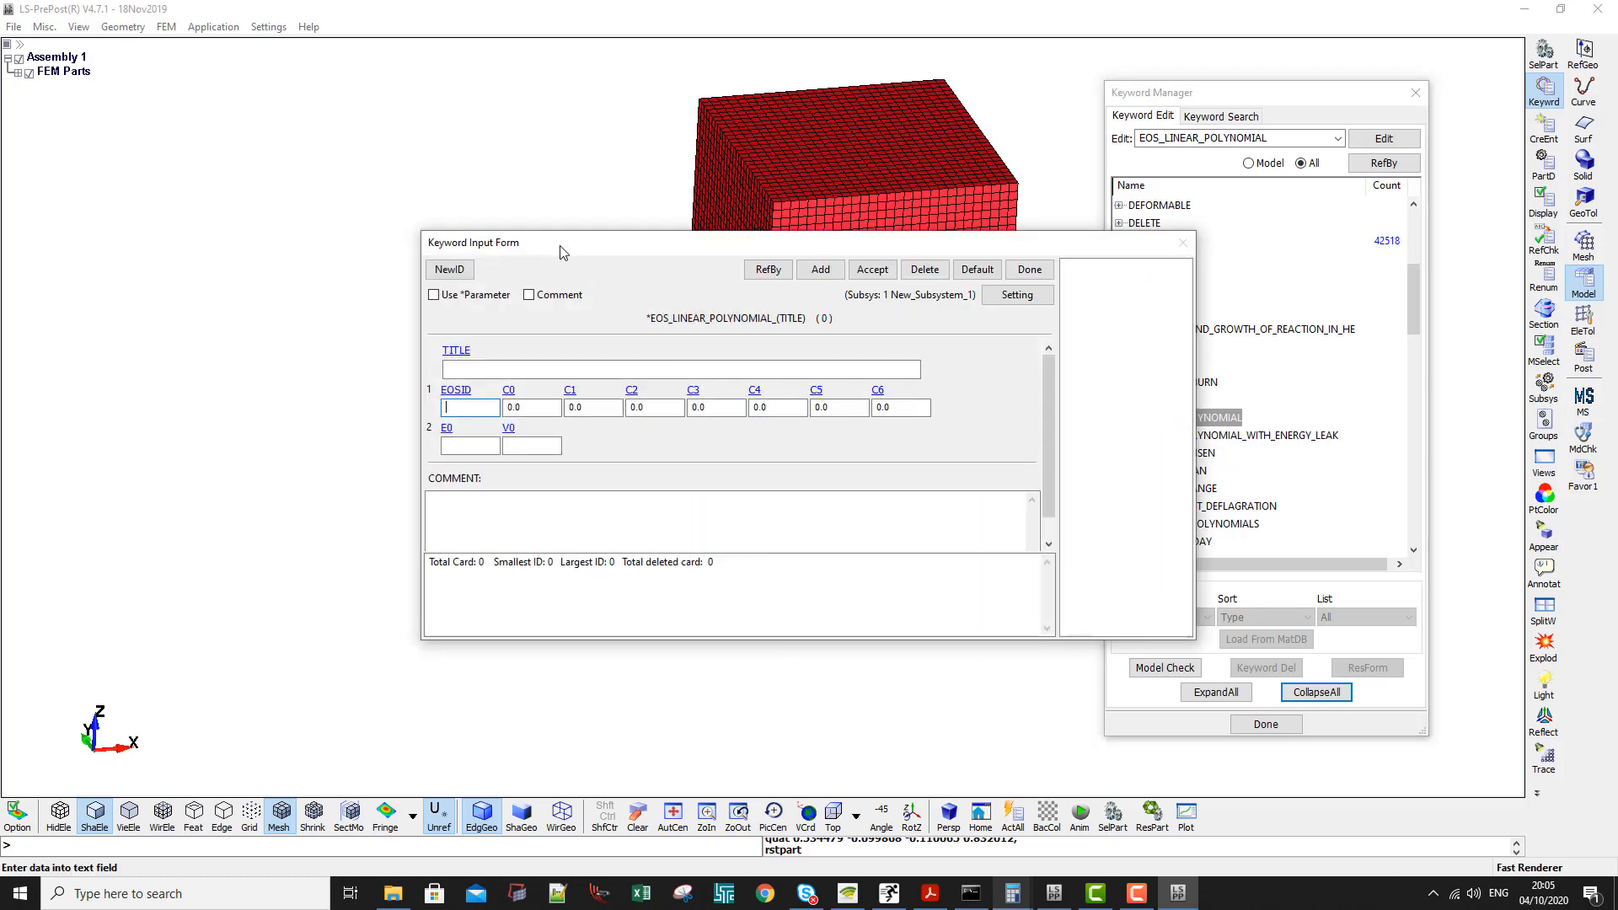
left_click_drag(563, 253, 383, 207)
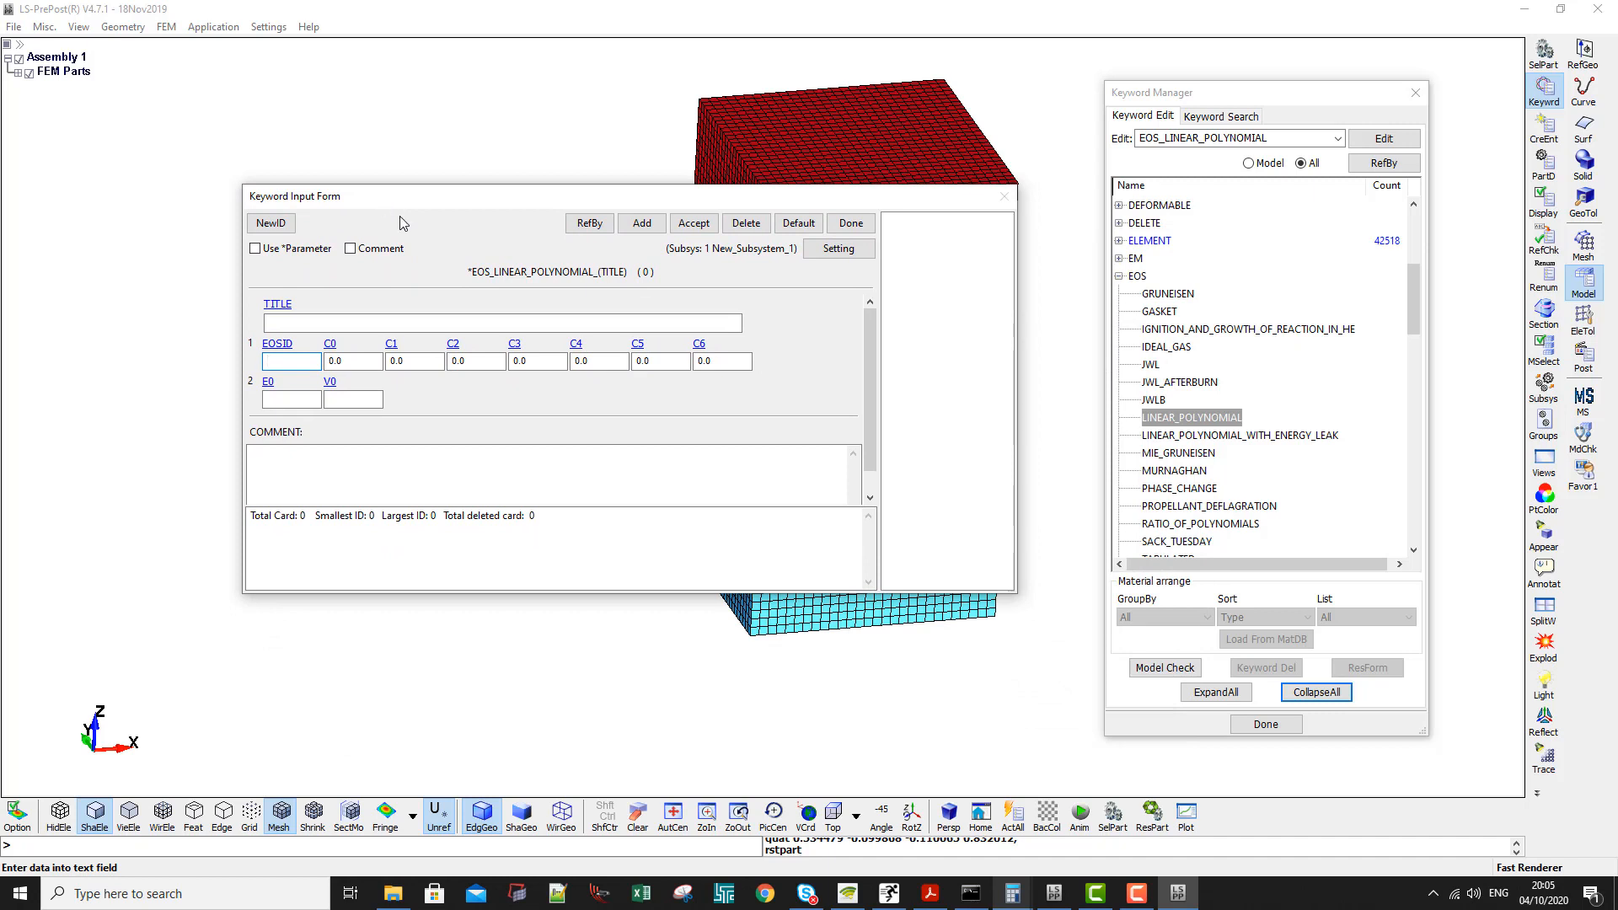
left_click(270, 223)
left_click(281, 363)
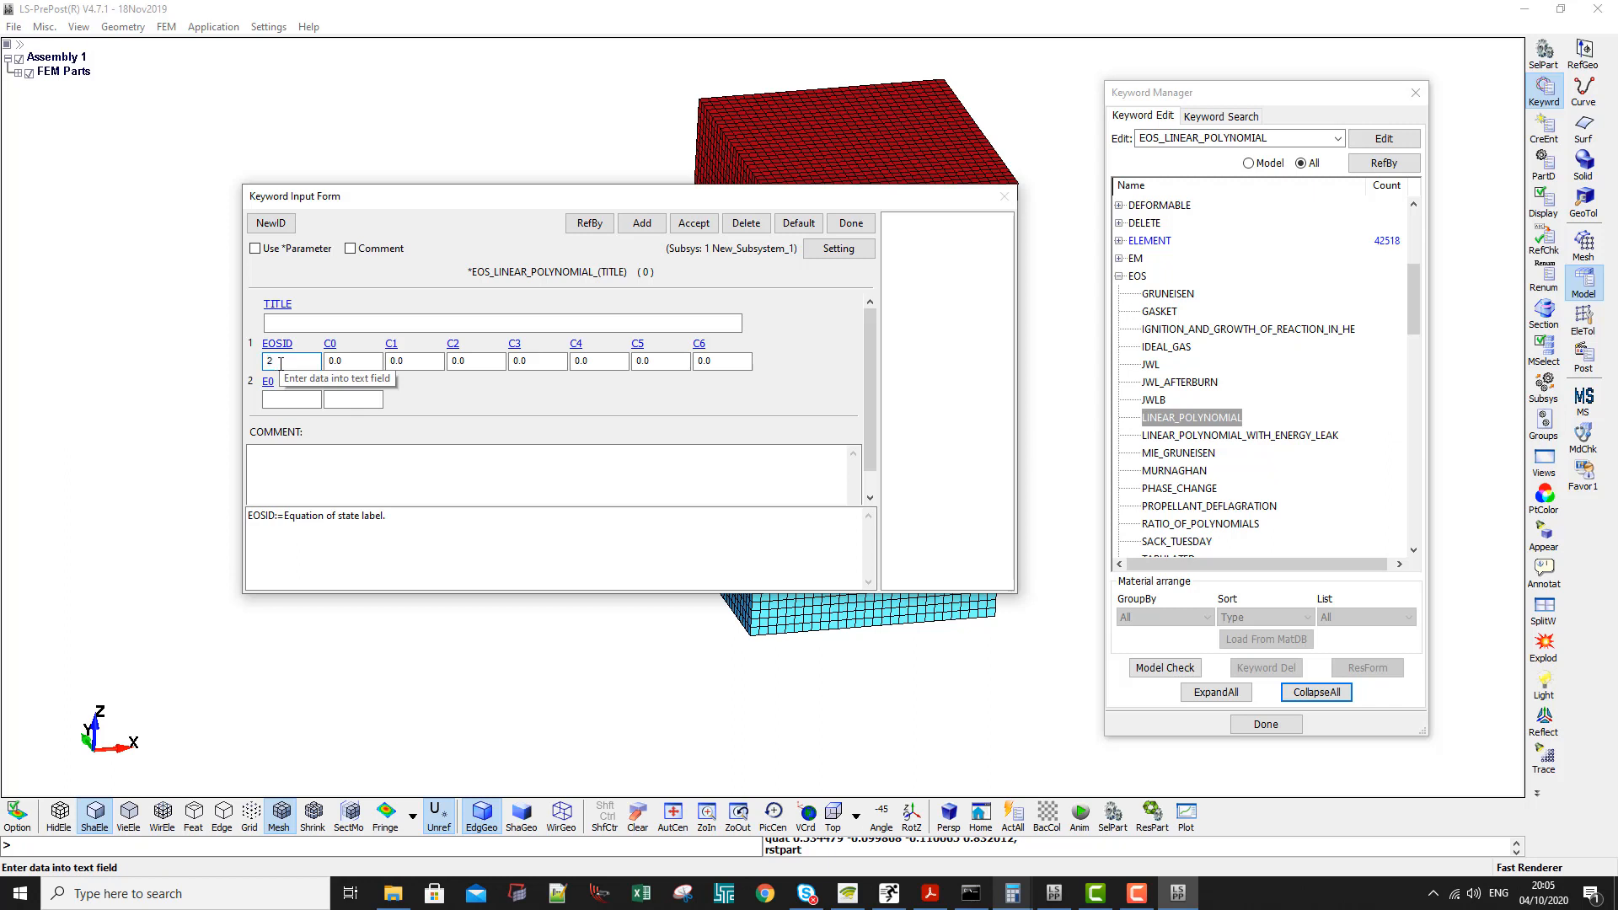
type("2")
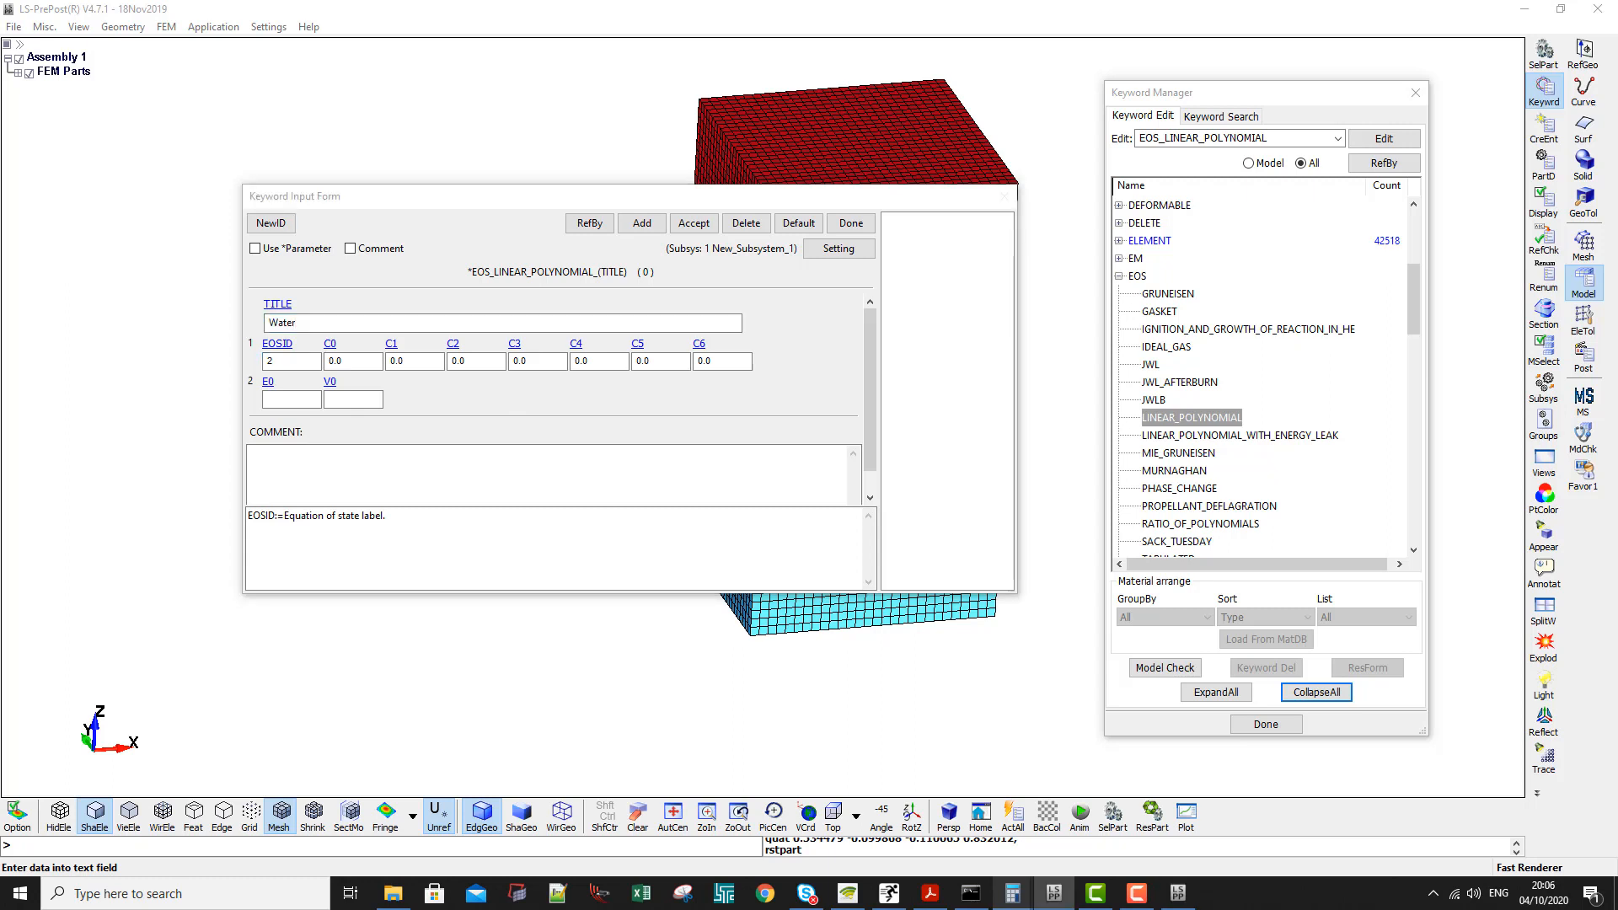
- Set the Water equation of state coefficients C1 to 2.723, C2 to 7.727 and C3 to 14.66, accept the card and close the form
left_click(442, 364)
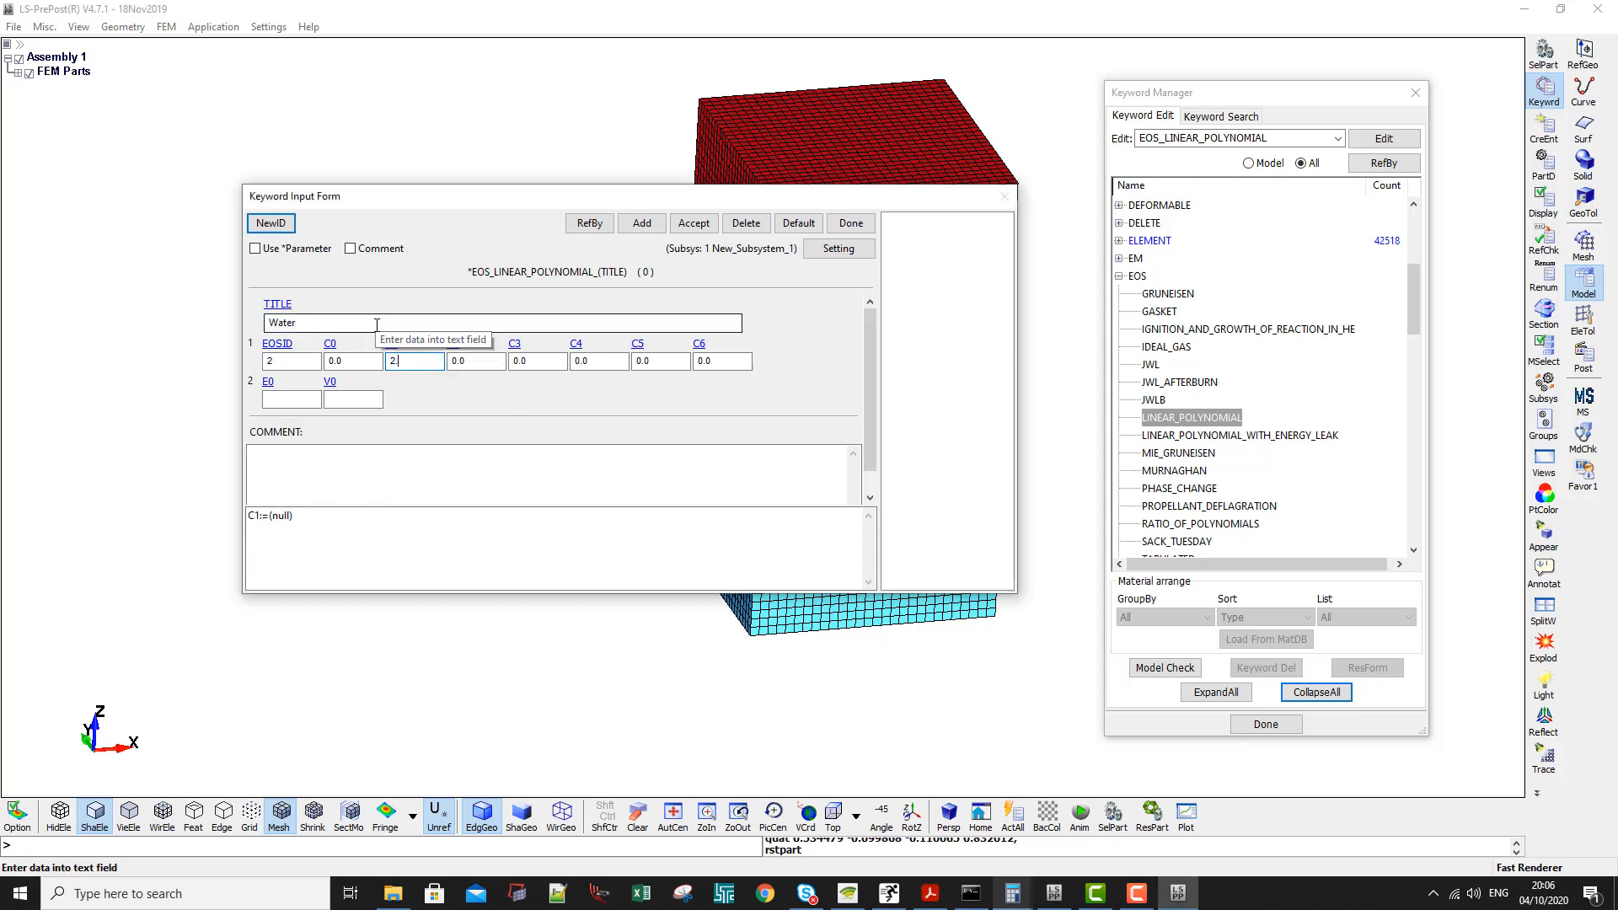
key("Tab")
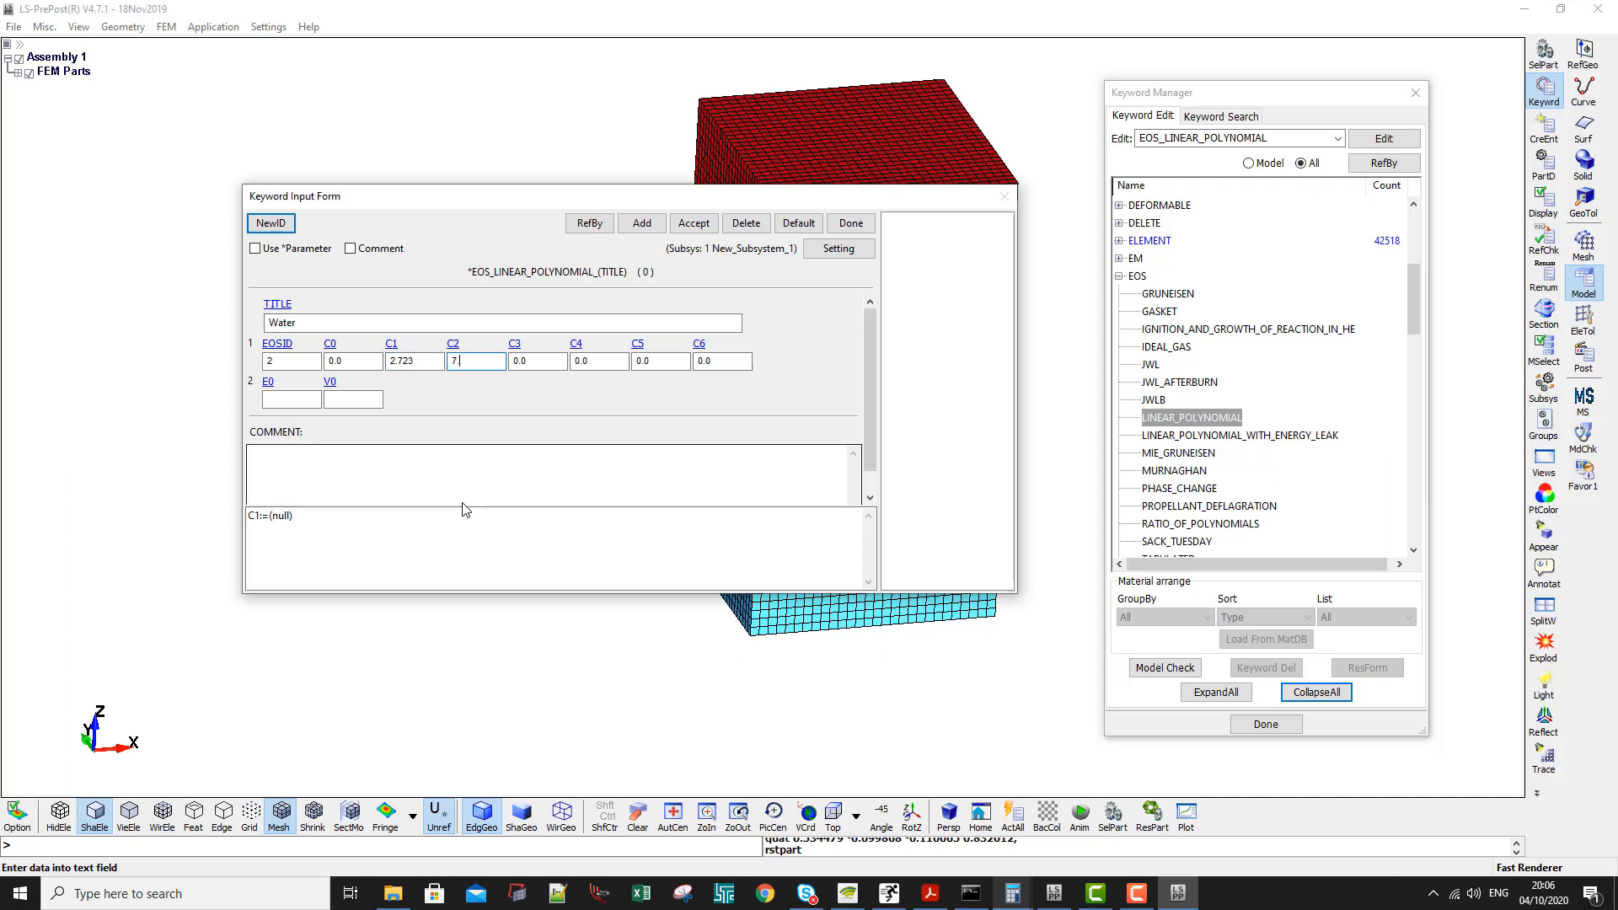
key("Tab")
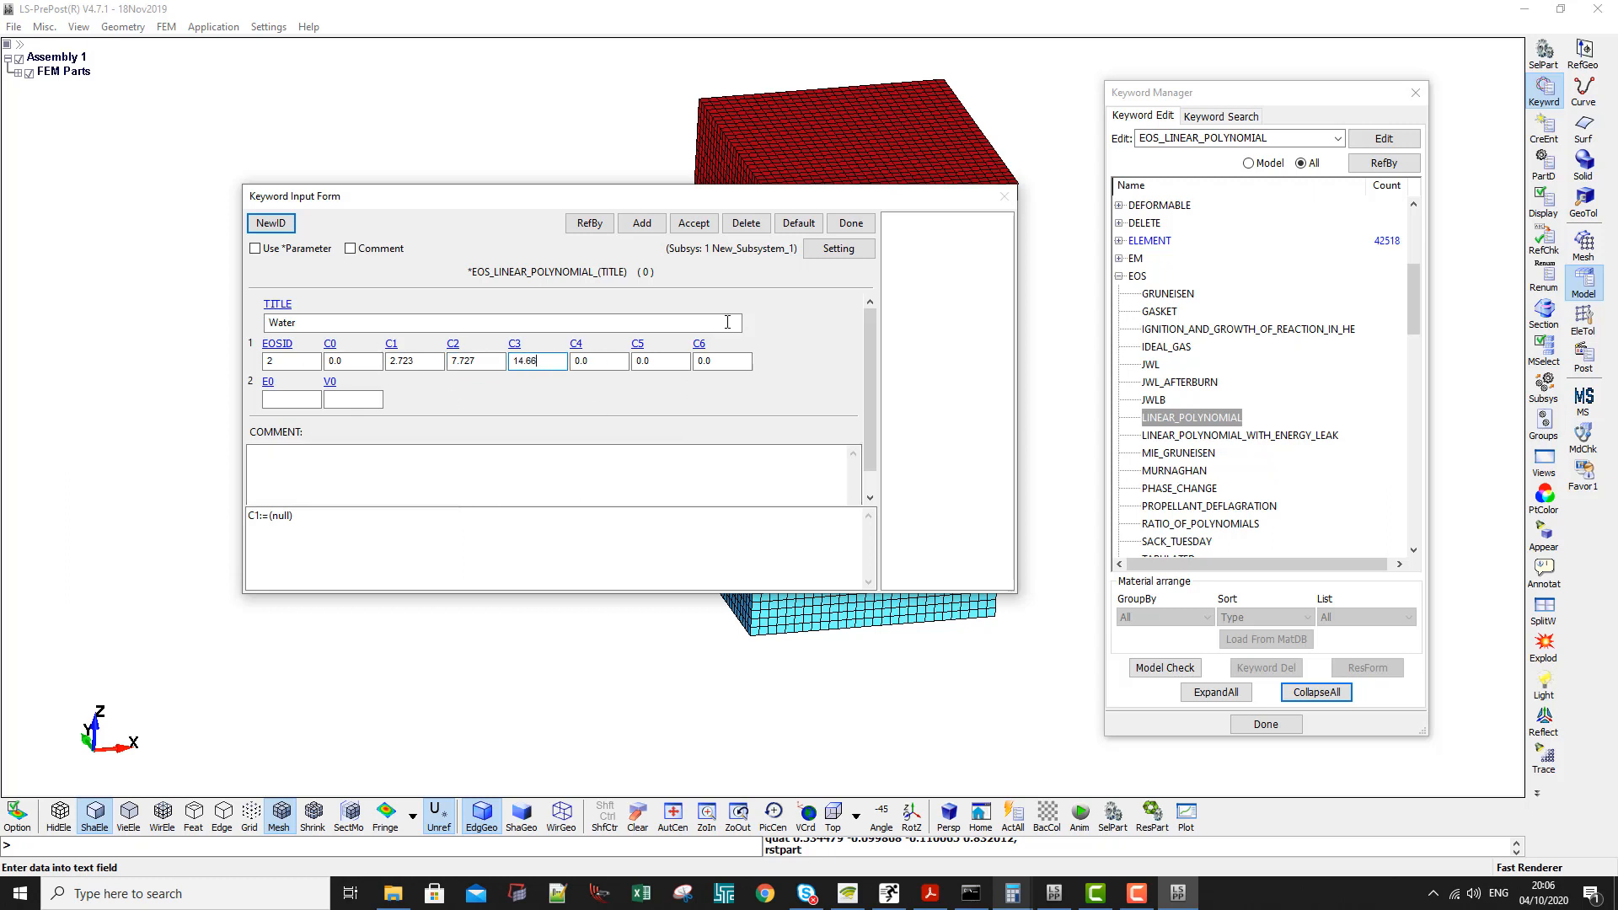
left_click(703, 228)
left_click(850, 223)
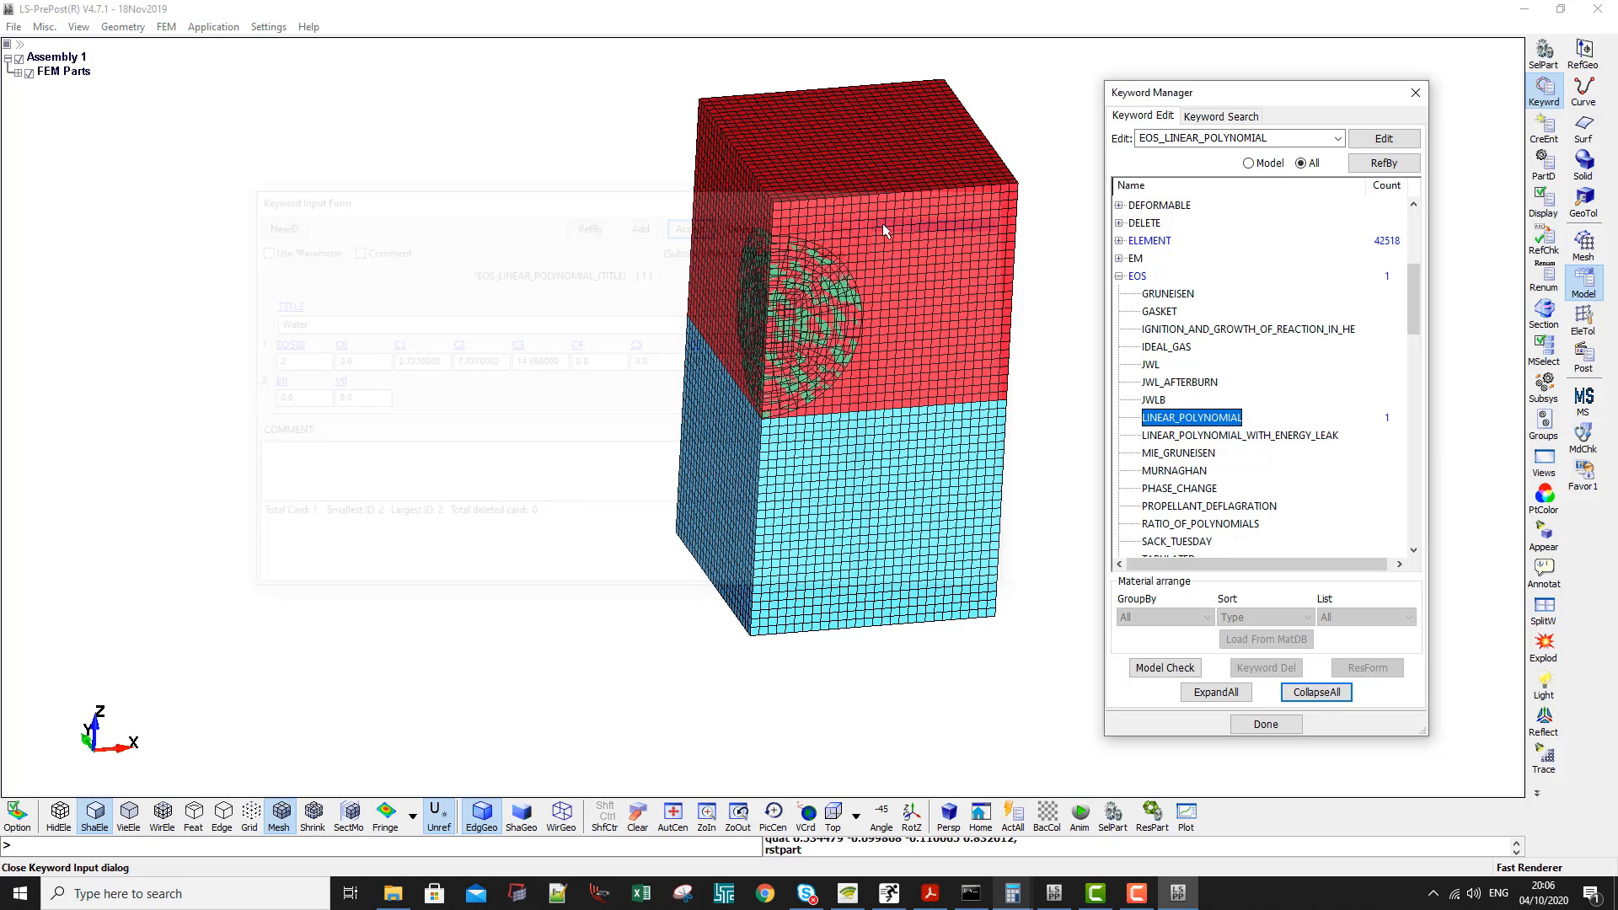
- Collapse the EOS keywords, expand HOURGLASS and open its input form
double_click(1123, 277)
scroll(1129, 280, "up", 5)
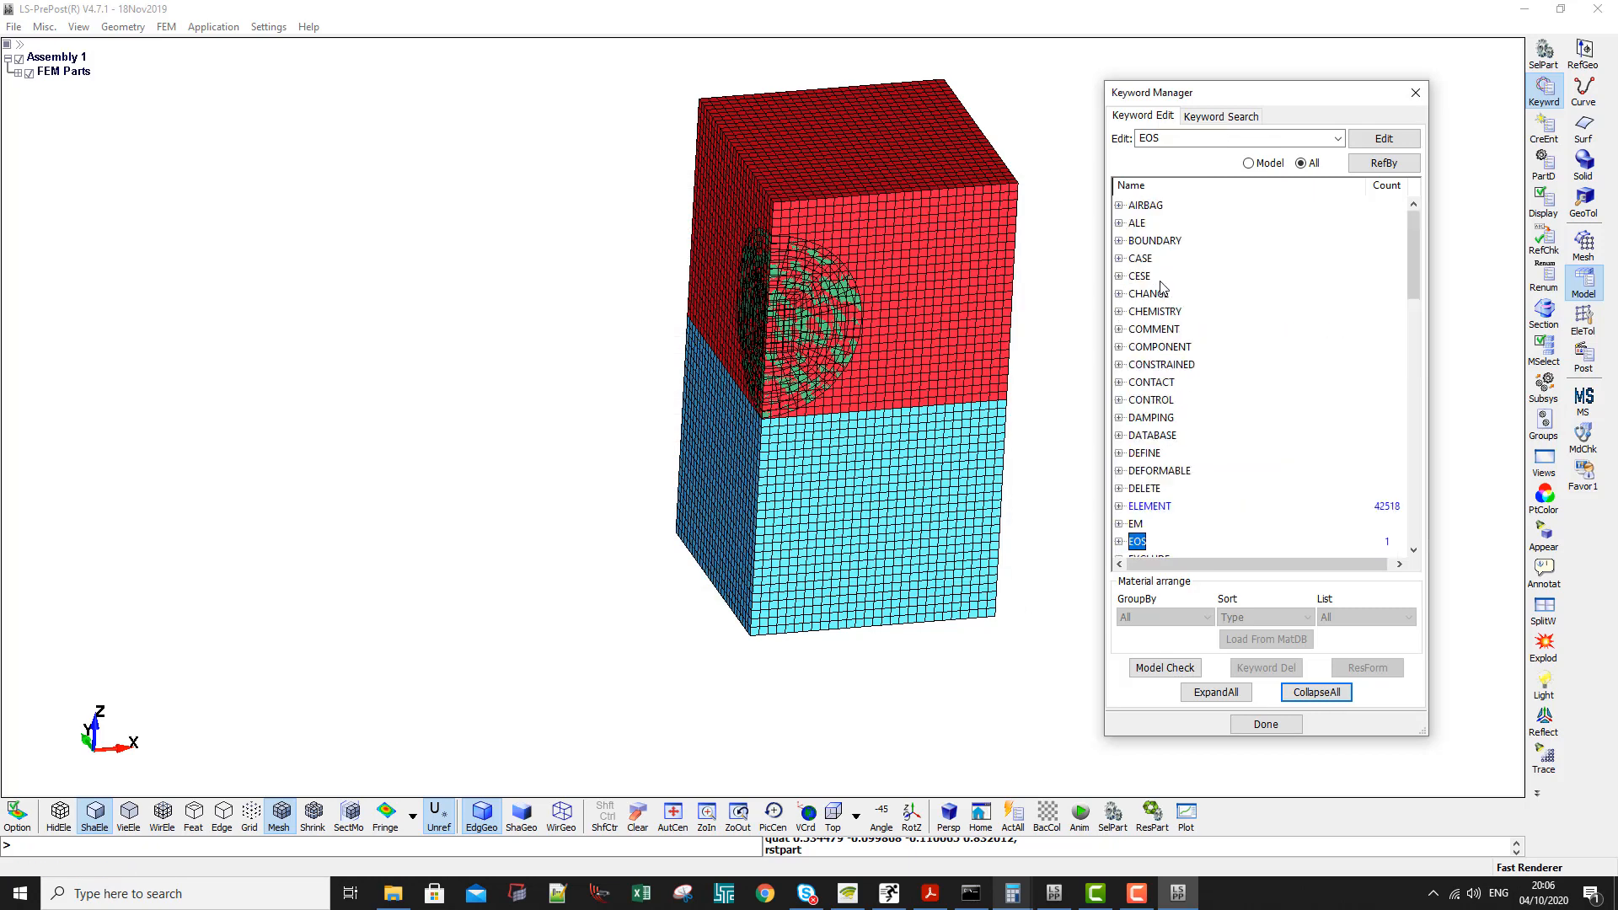
left_click(1166, 328)
scroll(1222, 417, "down", 2)
left_click(1167, 472)
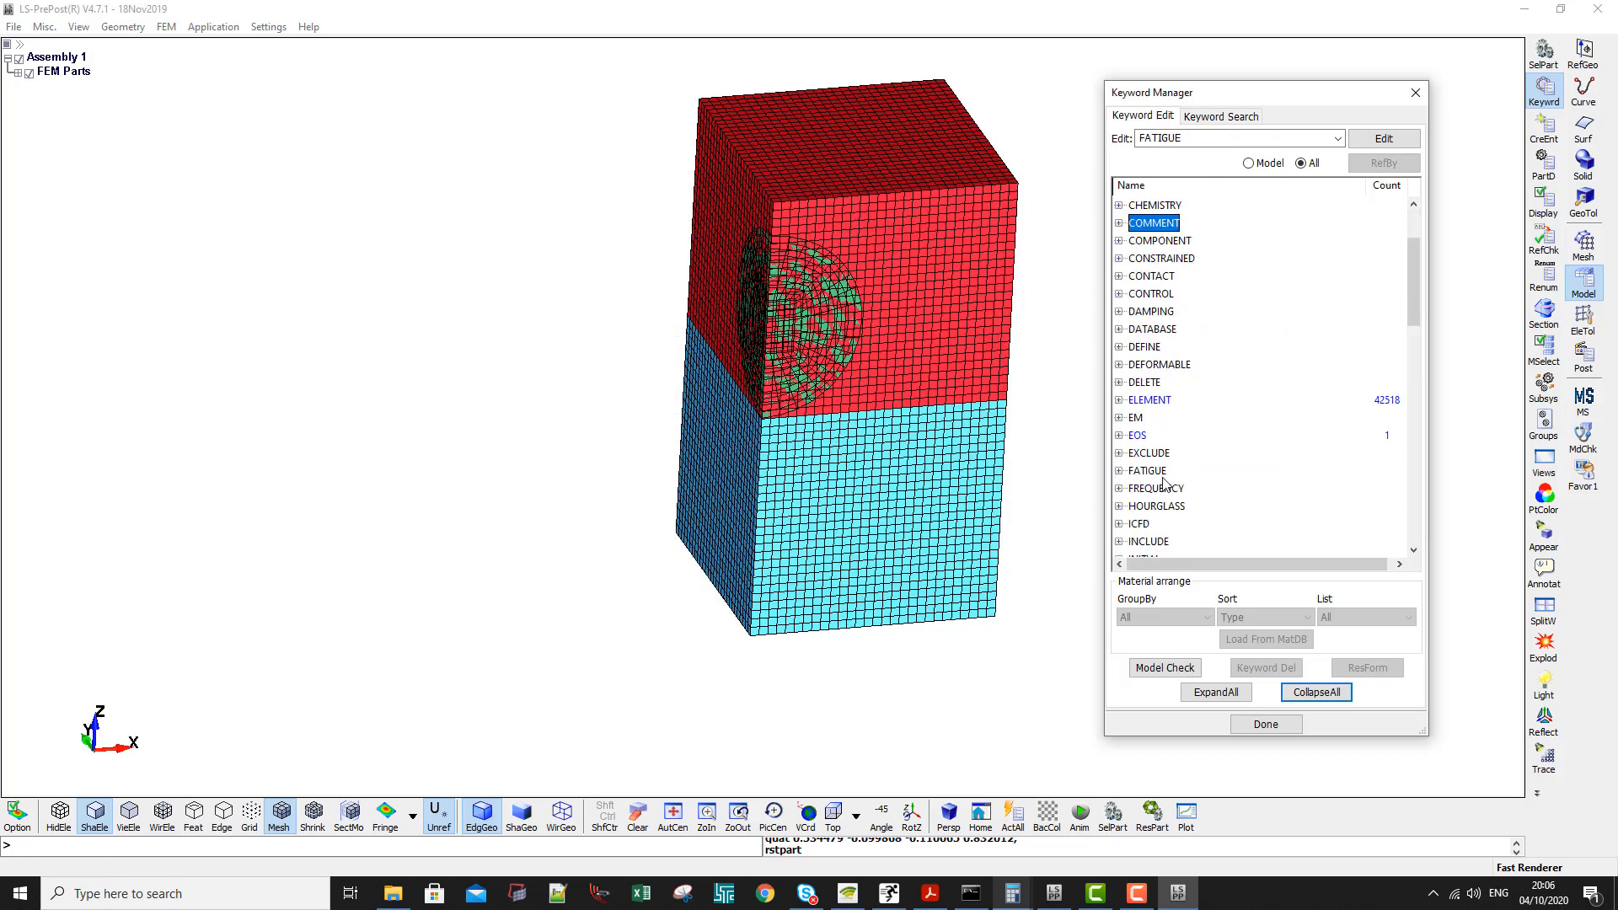
double_click(1159, 508)
scroll(1159, 513, "down", 2)
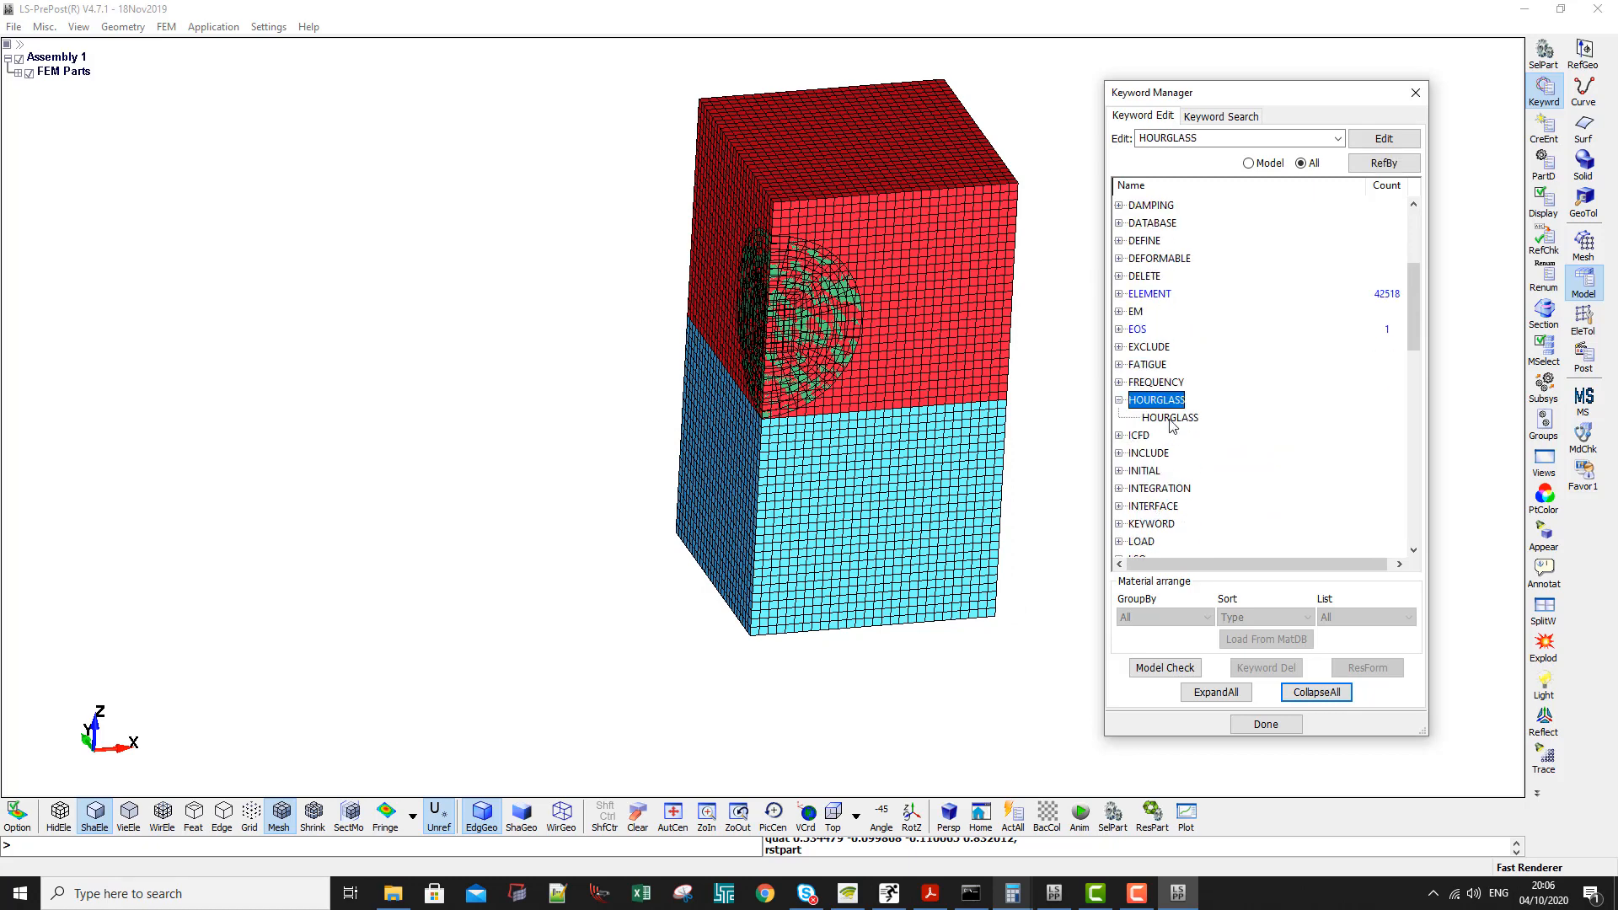
double_click(1169, 418)
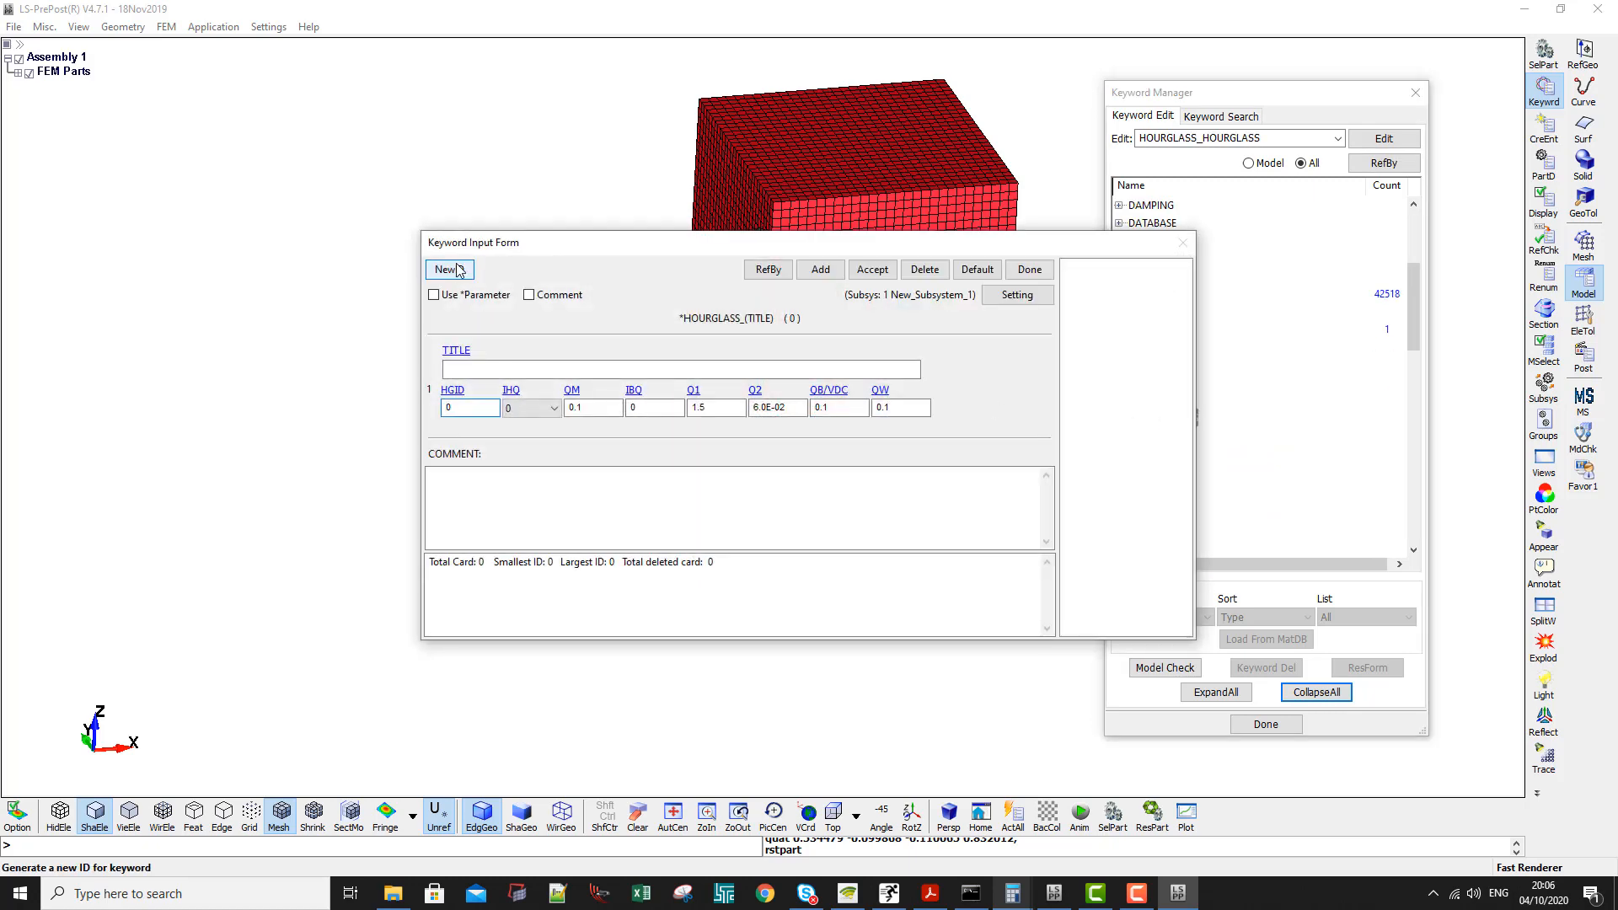
- Create hourglass card 1 titled ALE Hourglass with IHQ 1 and QM 1e-06, accept it and close the form
left_click(454, 270)
left_click(474, 368)
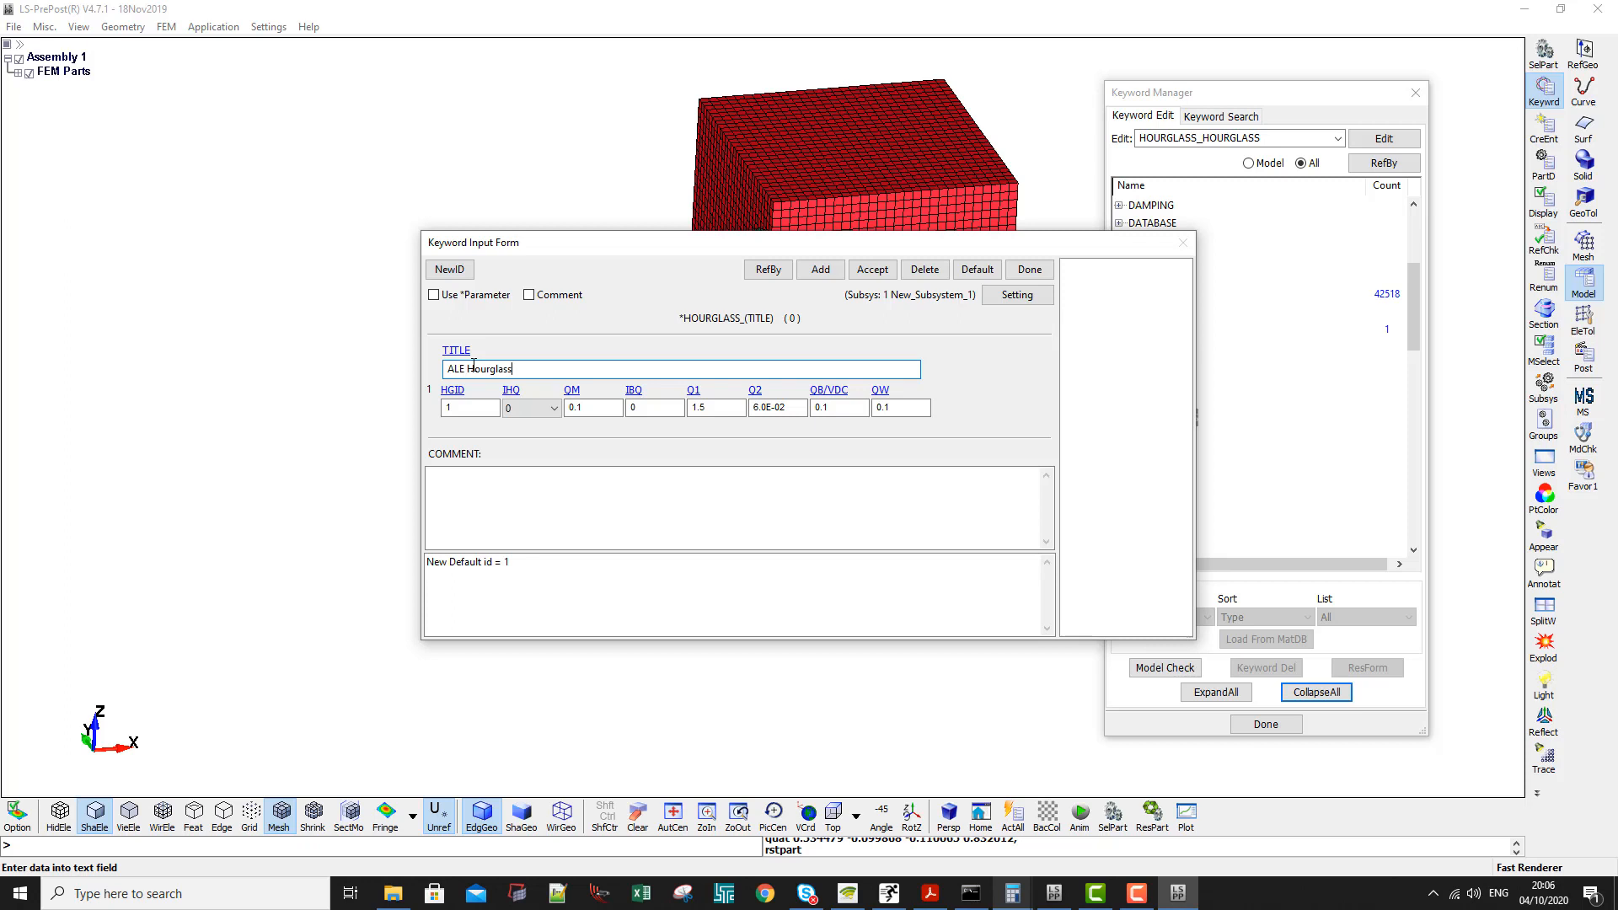
left_click(540, 415)
left_click(527, 437)
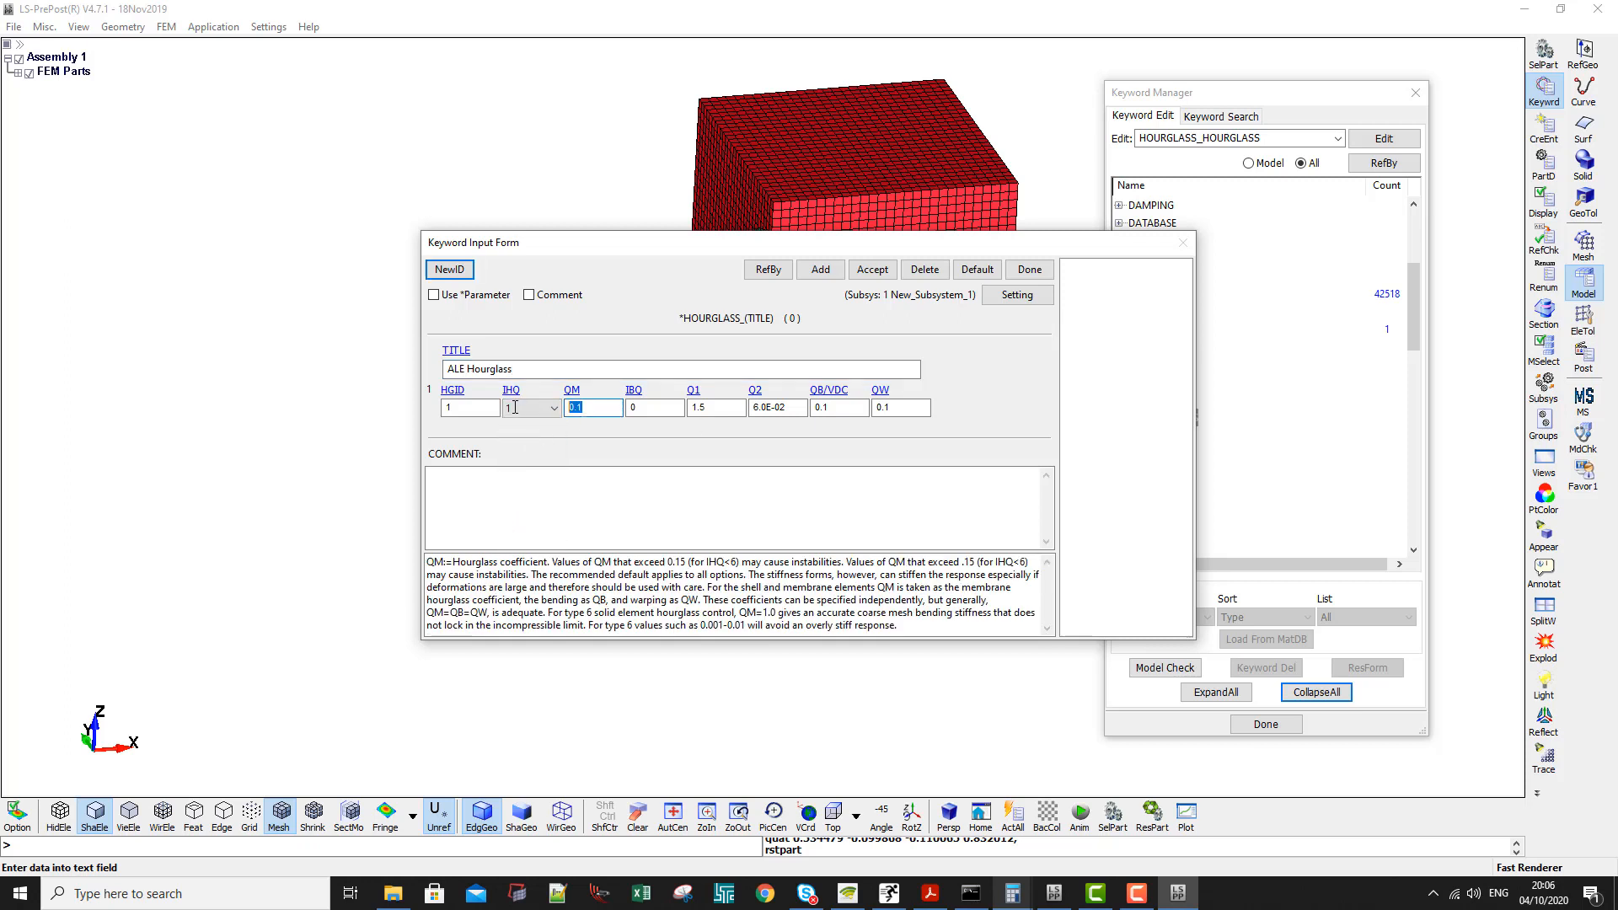
type("1.000e-06")
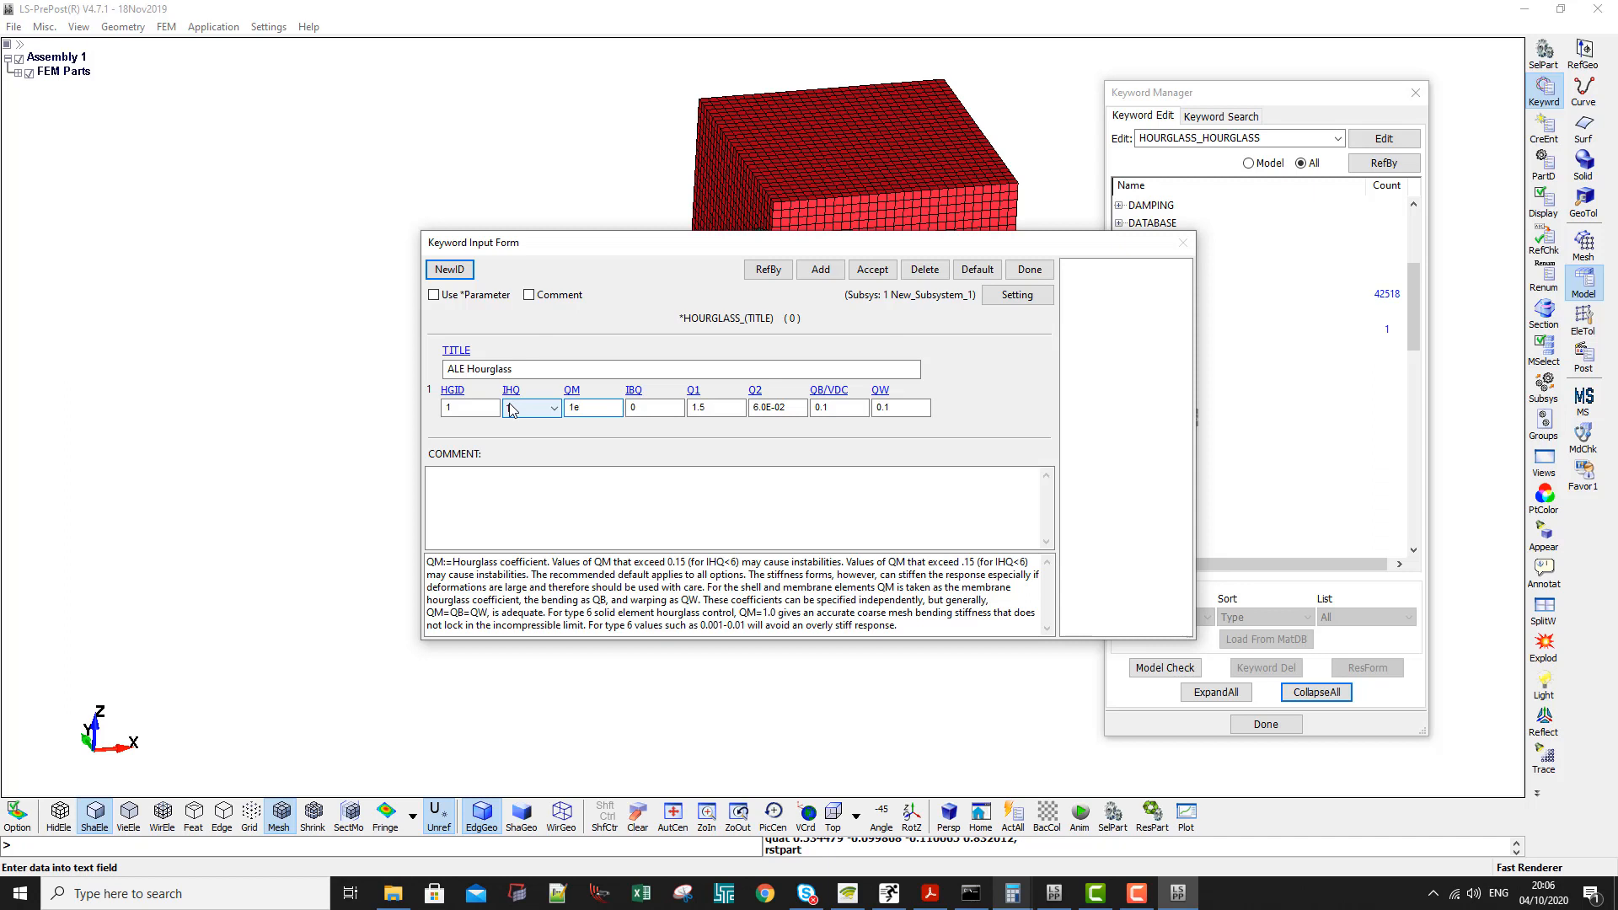
left_click(877, 272)
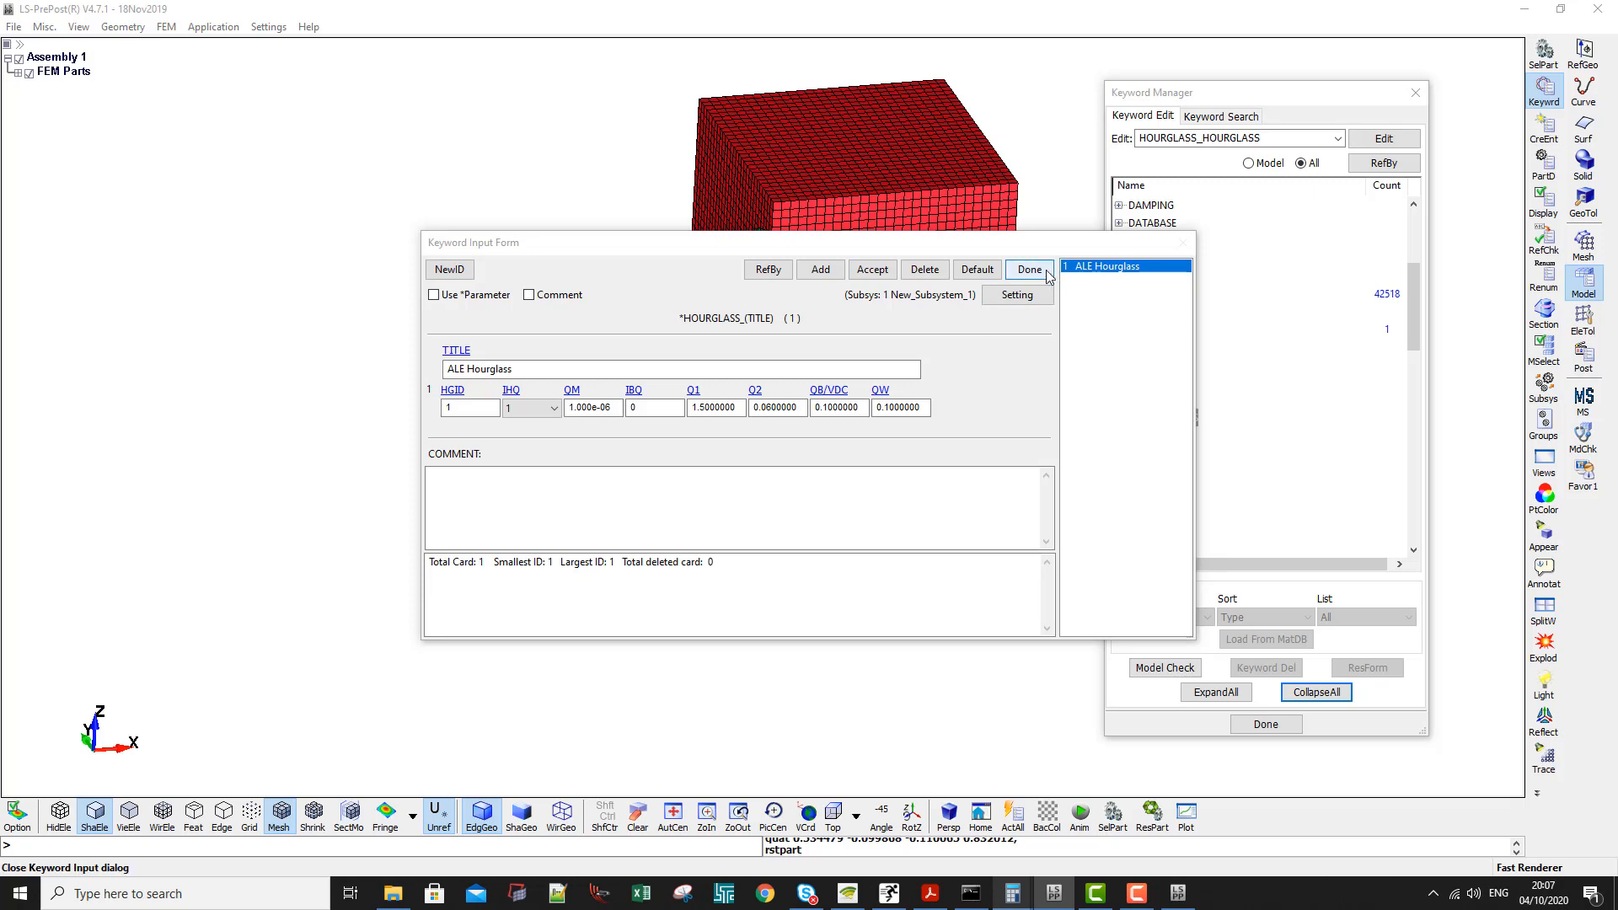
left_click(1030, 270)
- Collapse the HOURGLASS and SECTION keywords, expand PART and open the PART input form
left_click(1119, 400)
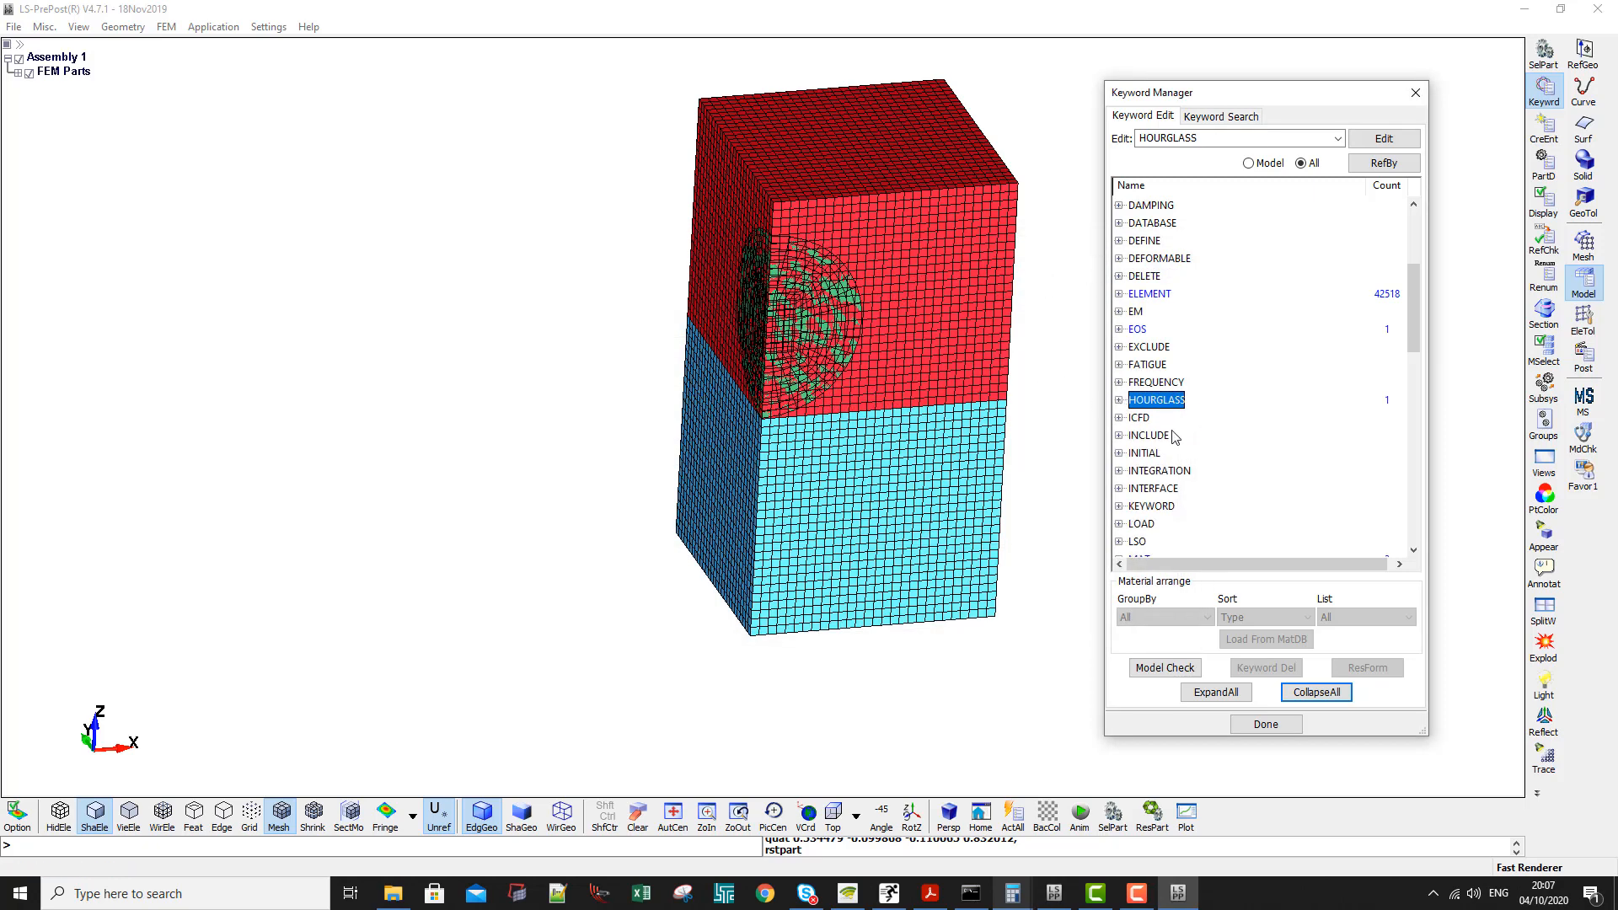
scroll(1141, 433, "down", 6)
scroll(1143, 437, "down", 1)
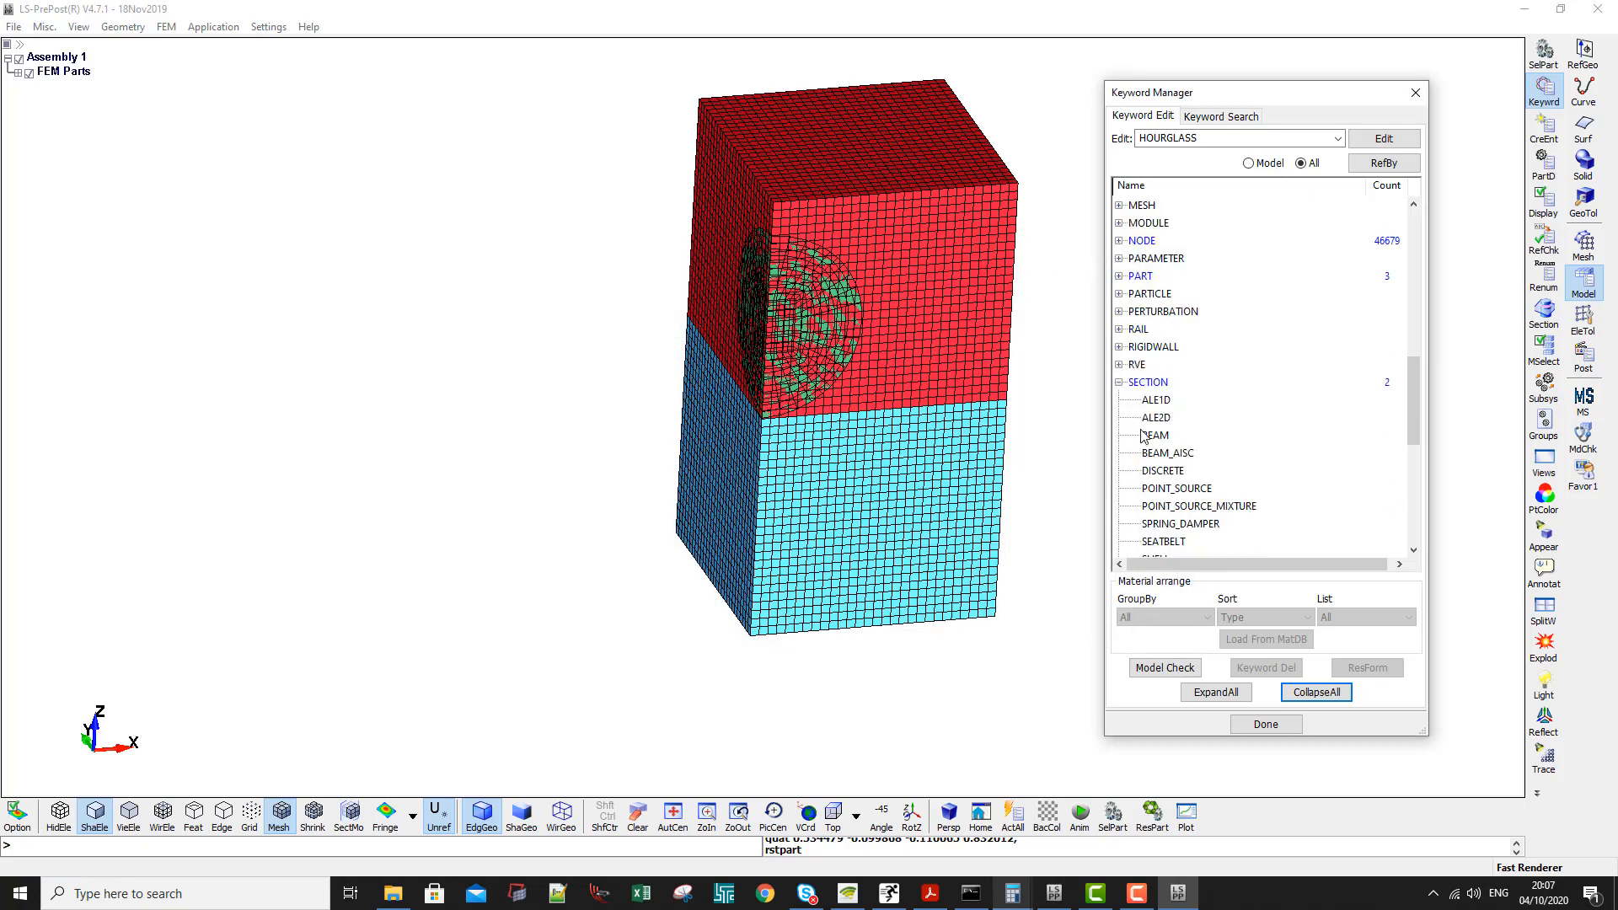
left_click(1119, 383)
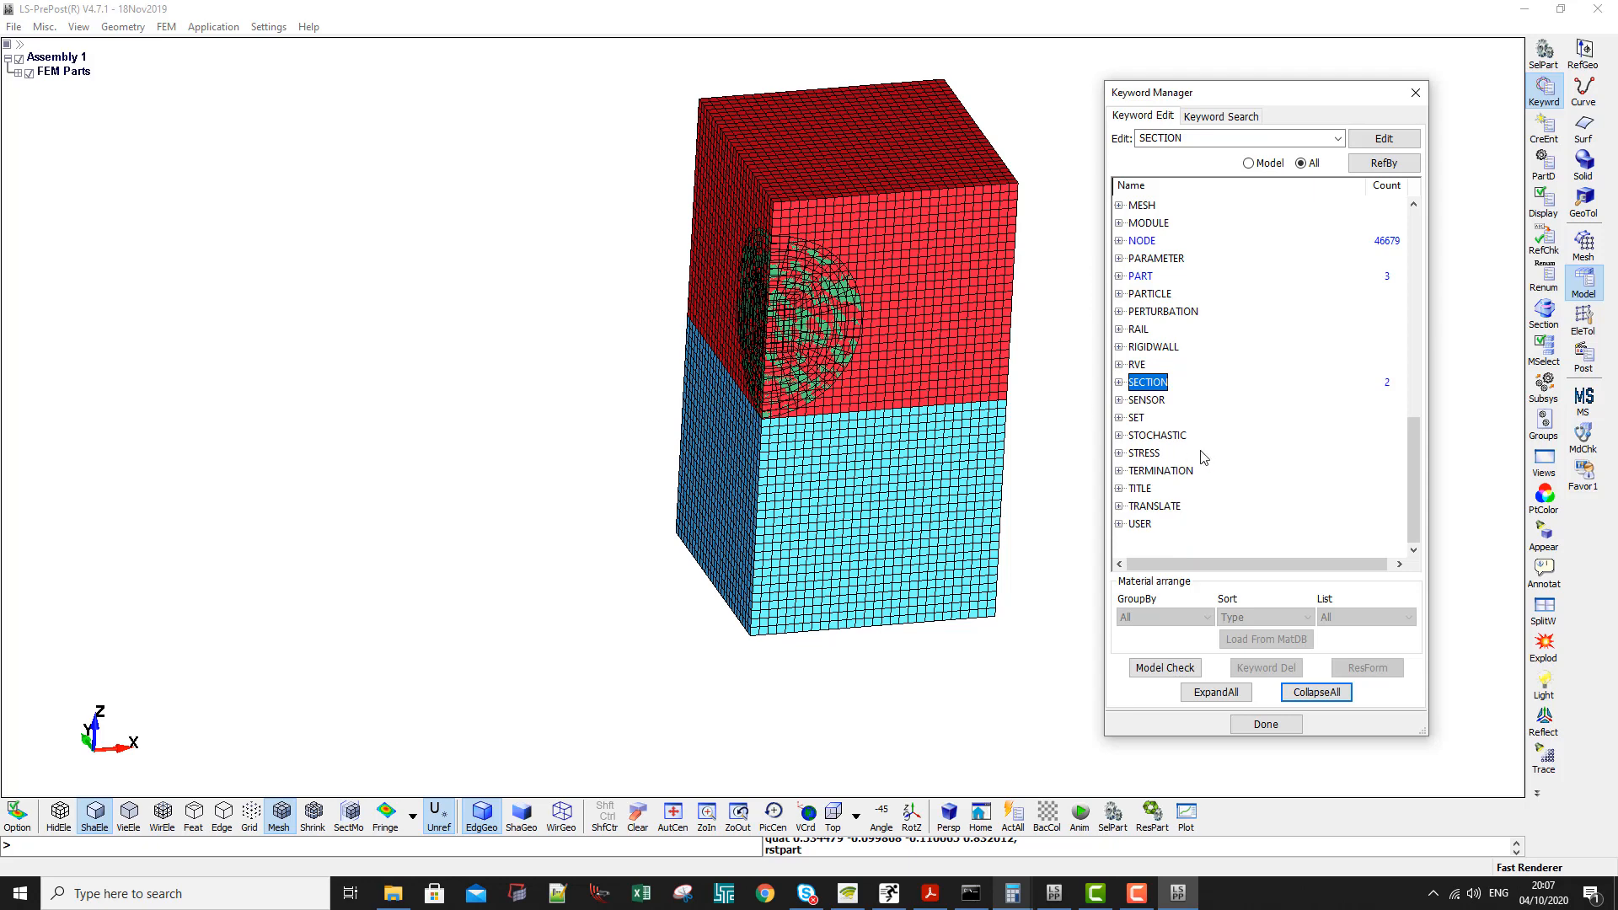
double_click(1148, 278)
left_click(1157, 298)
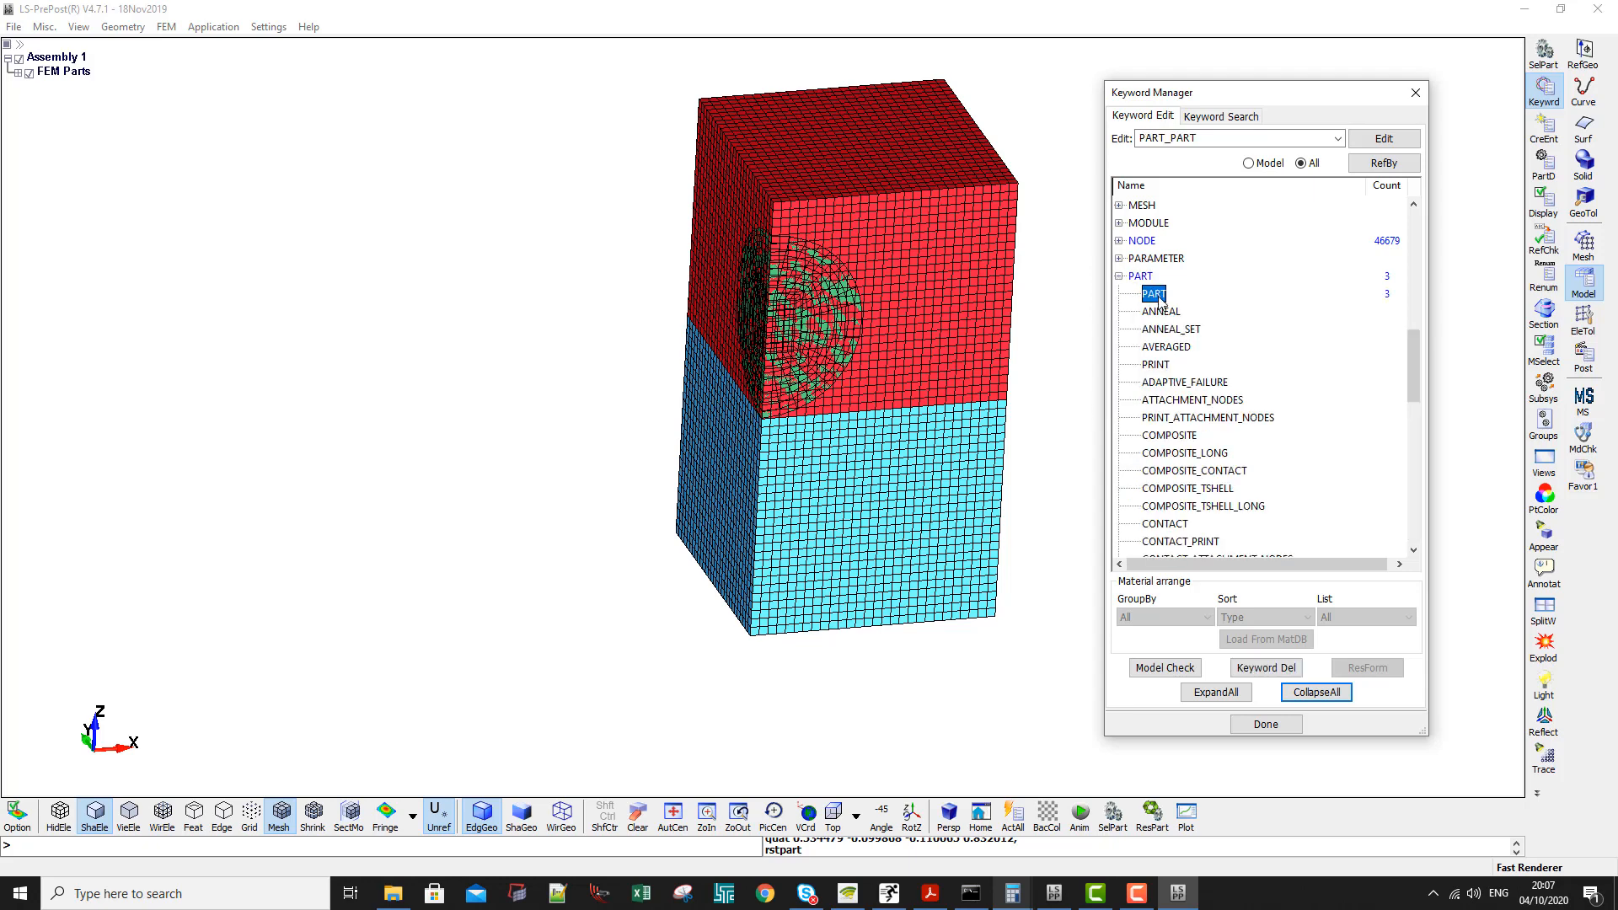
double_click(1157, 301)
- Retitle part 1 as Vacuum and link it to section 1, MM ALE
left_click(489, 363)
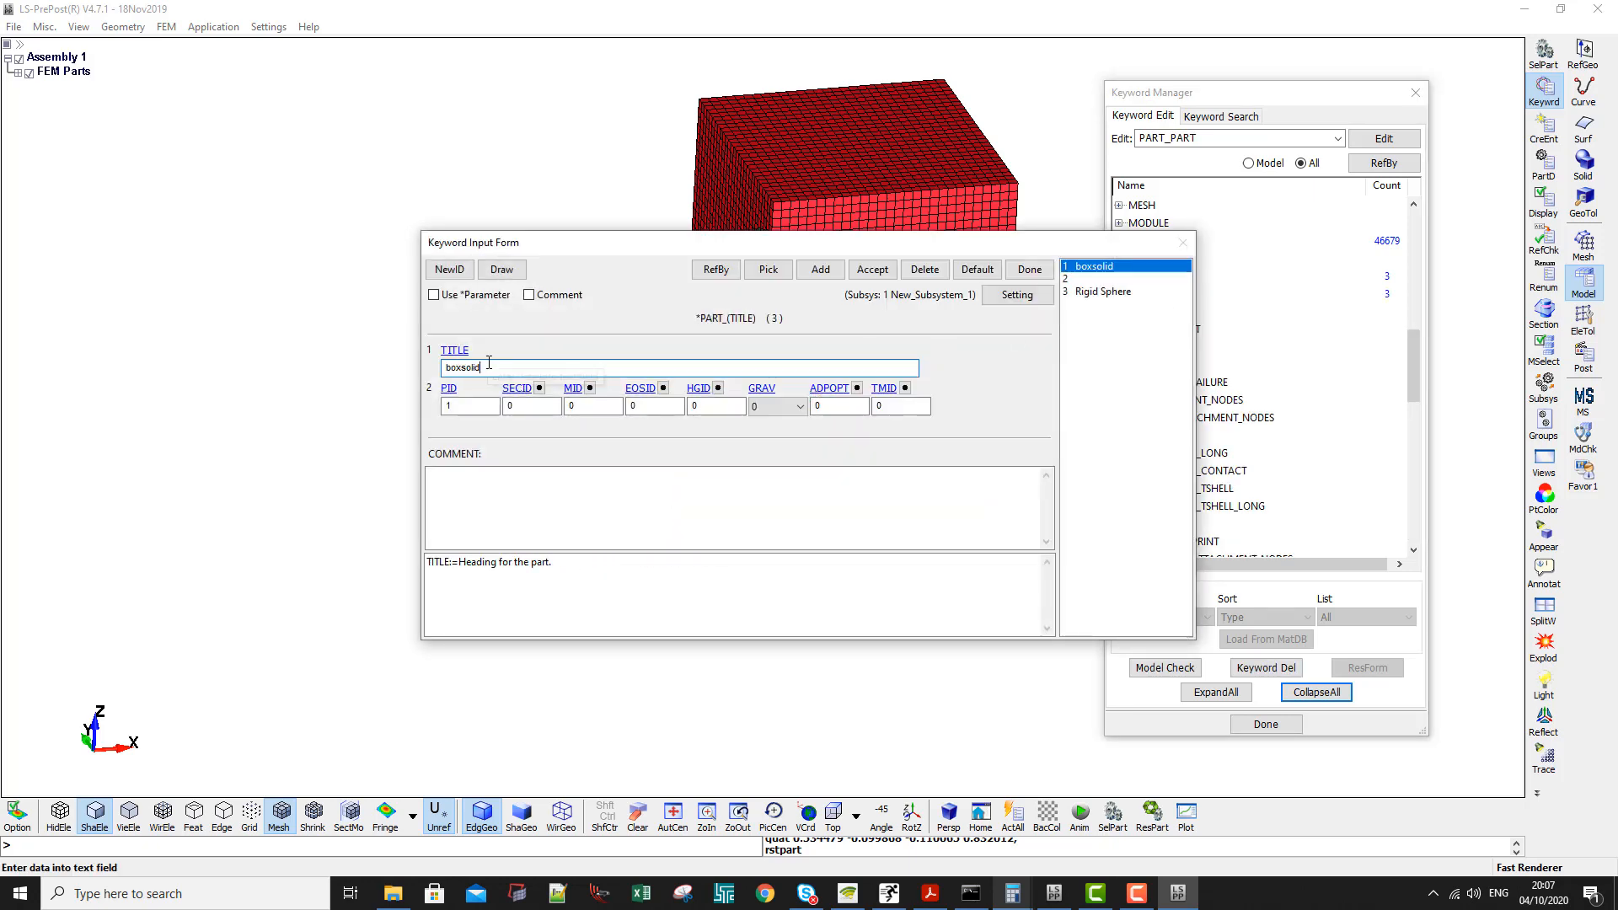
double_click(488, 363)
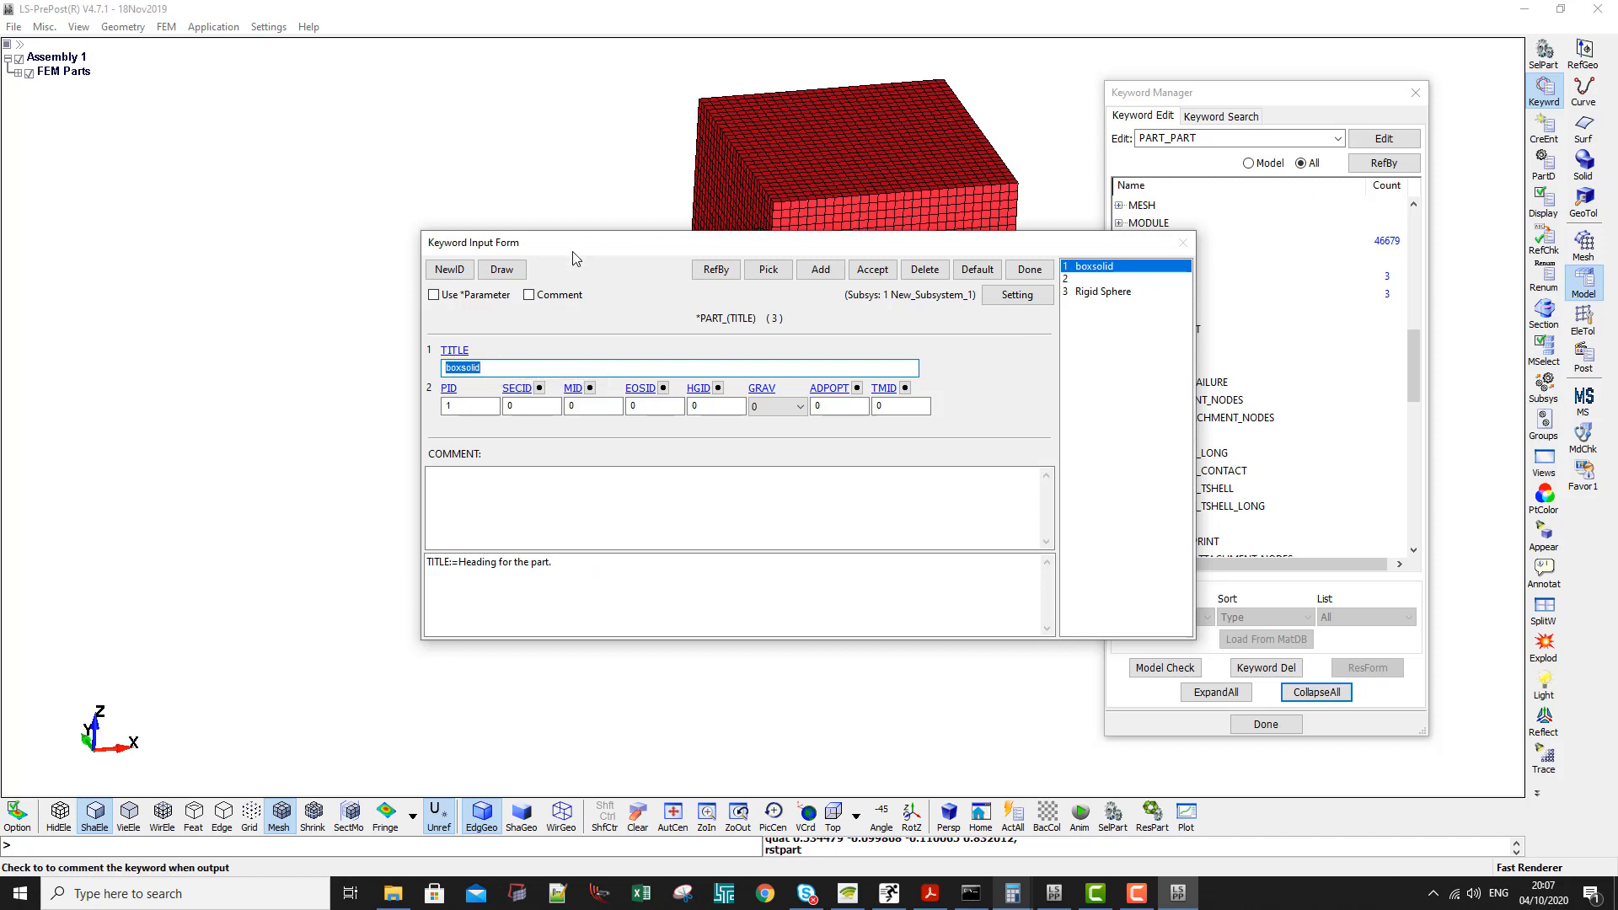
type("Vacuum")
left_click(539, 388)
double_click(1314, 745)
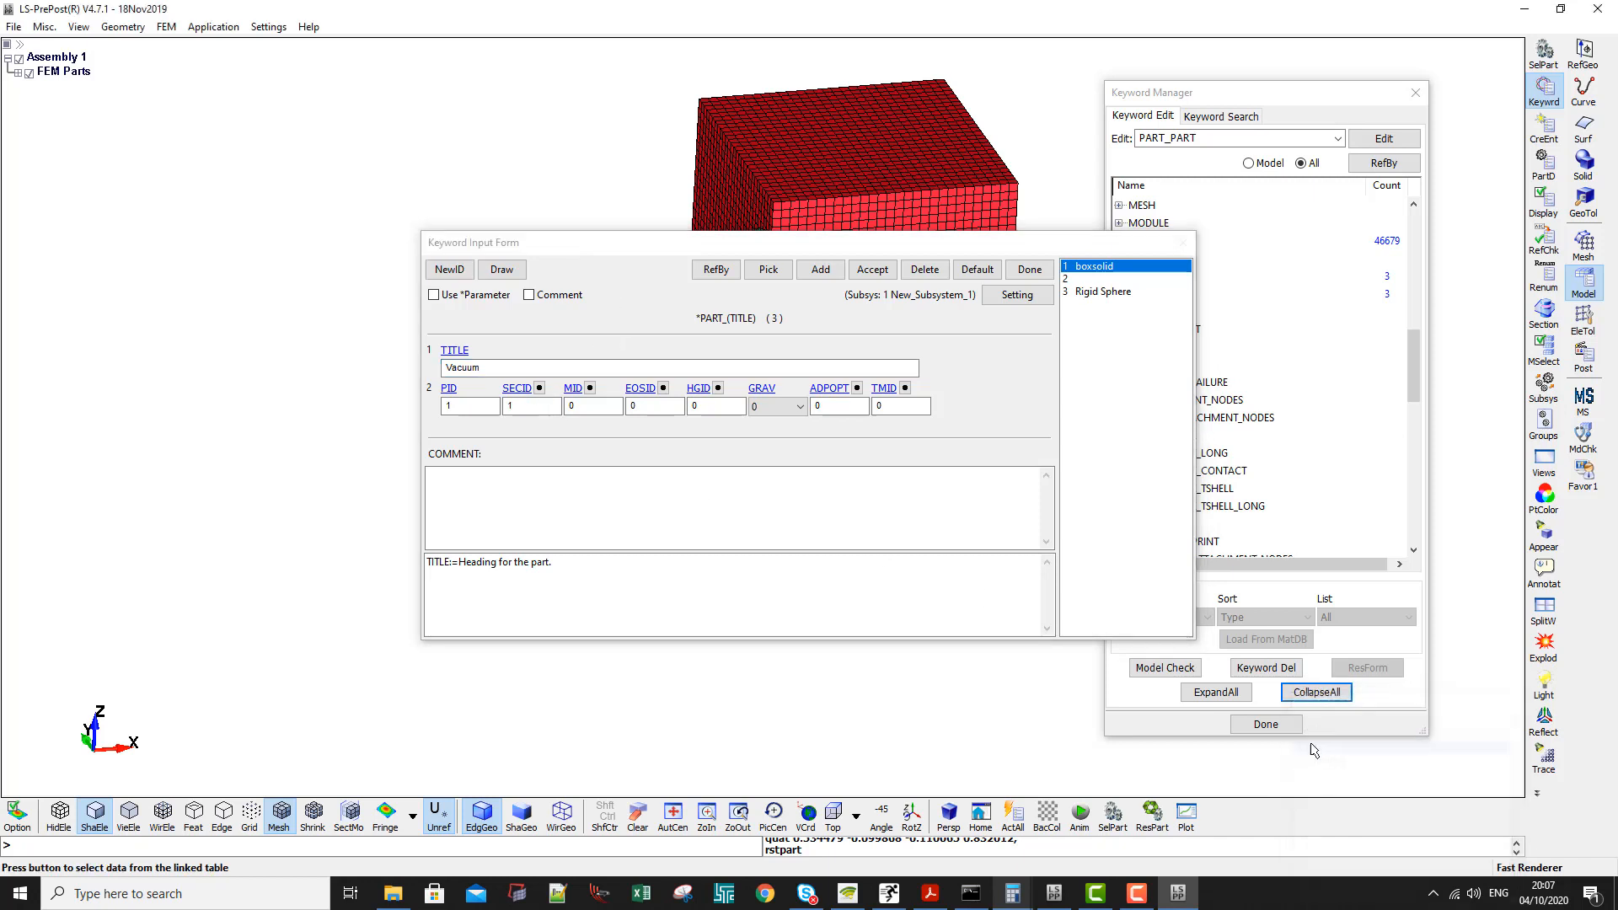
- Link the Vacuum part to material 1 Vacuum and hourglass 1, leaving EOSID at 0, and accept the card
left_click(590, 388)
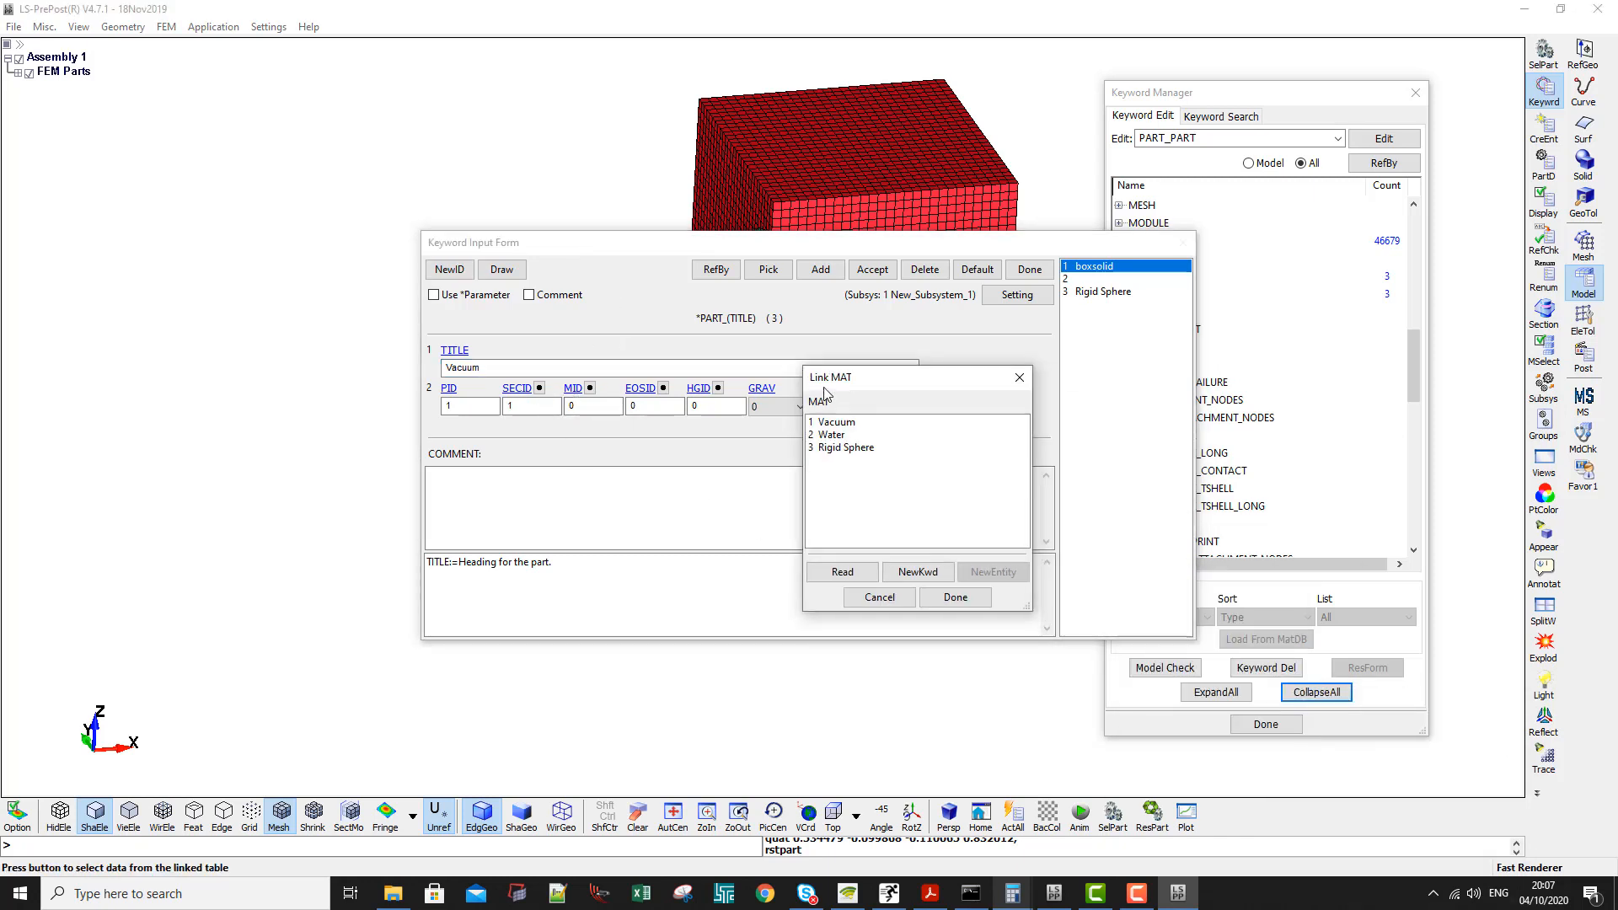
left_click_drag(1328, 708, 826, 393)
double_click(830, 424)
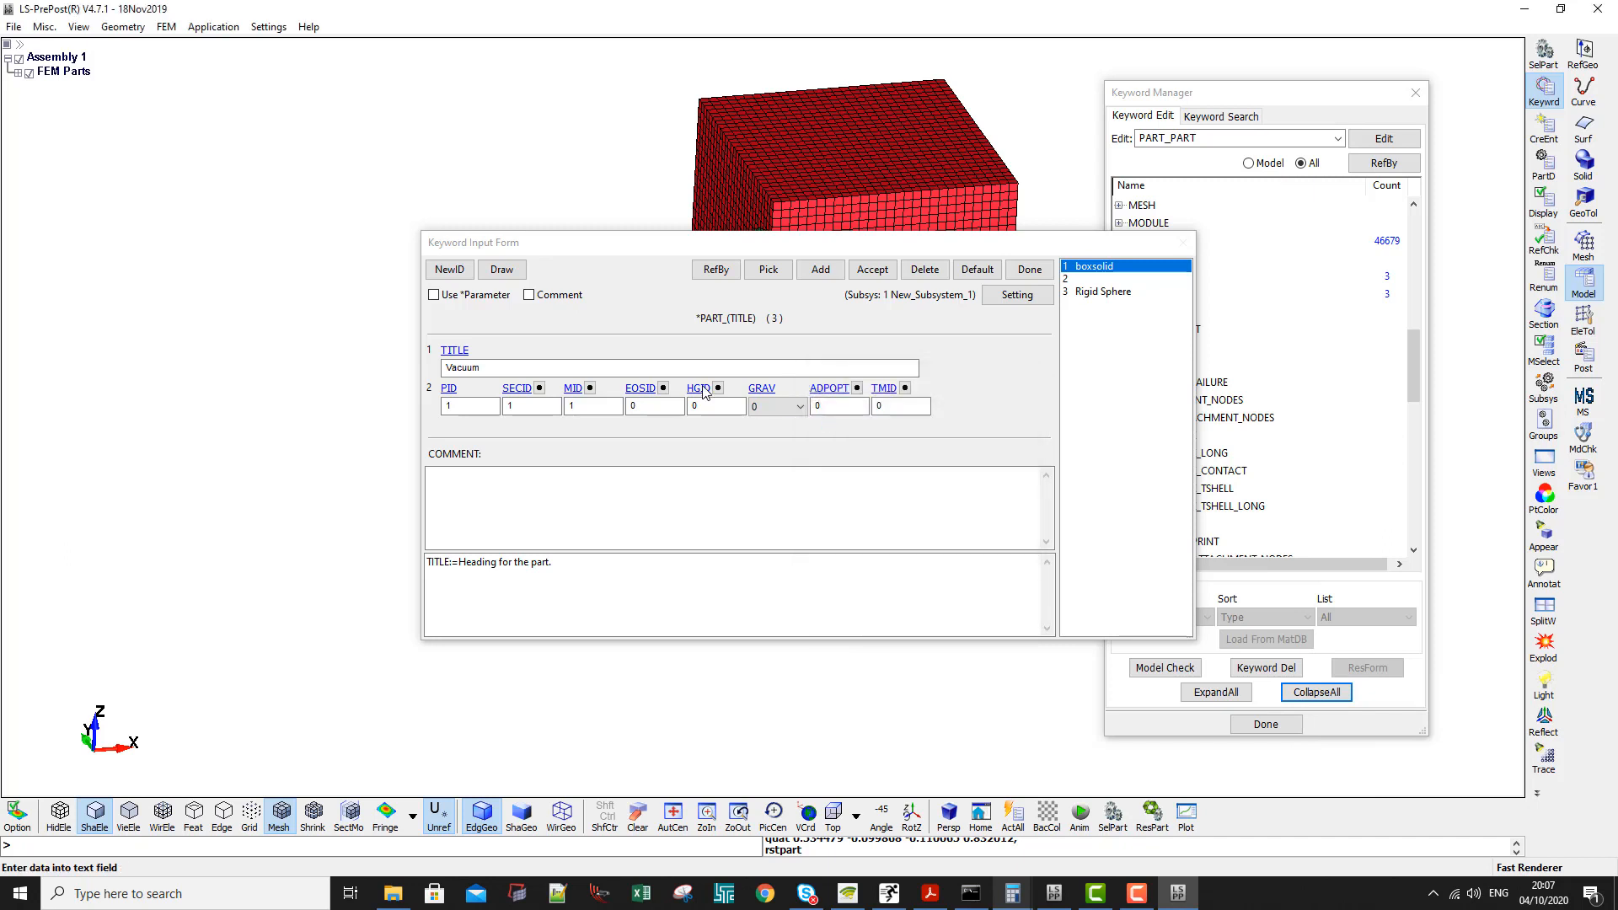
left_click(650, 404)
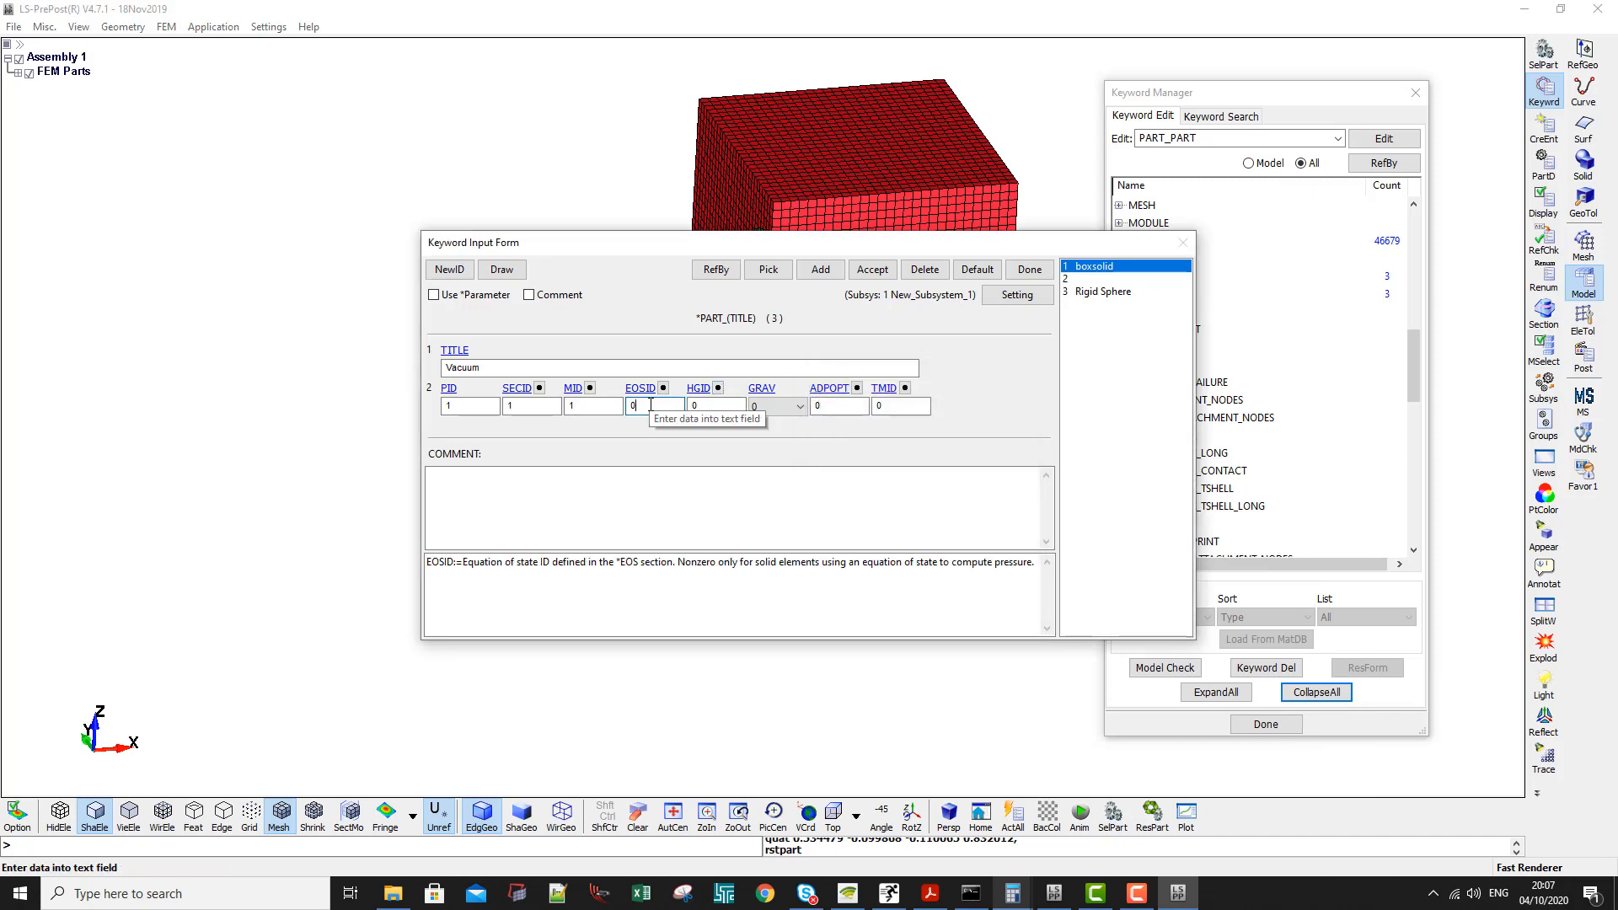
left_click(718, 387)
double_click(1343, 748)
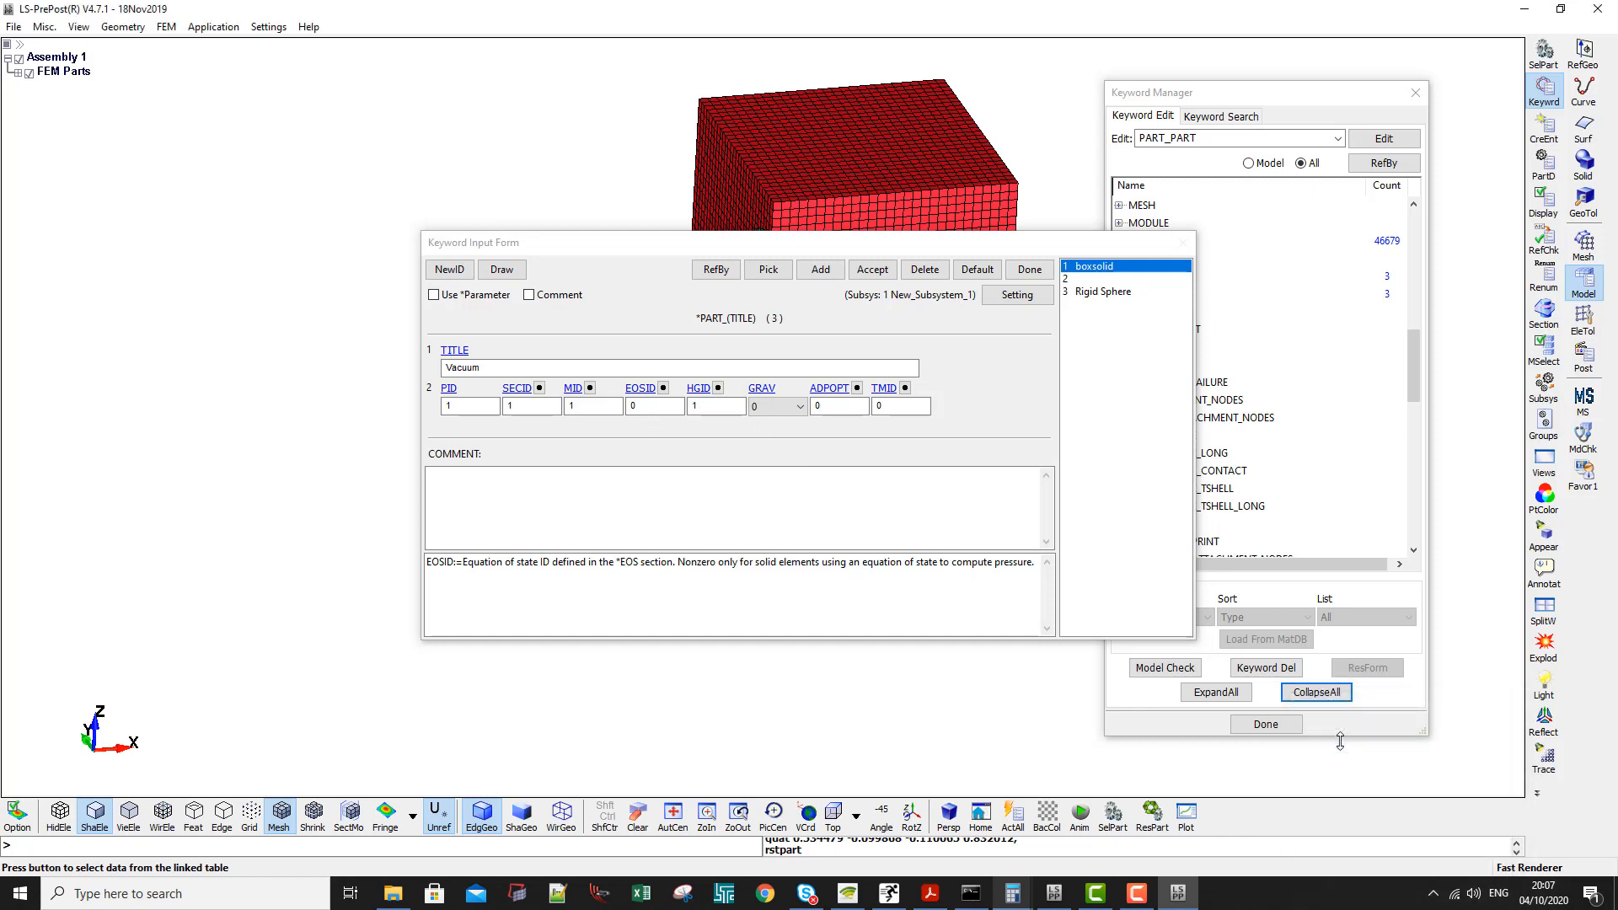
left_click(872, 270)
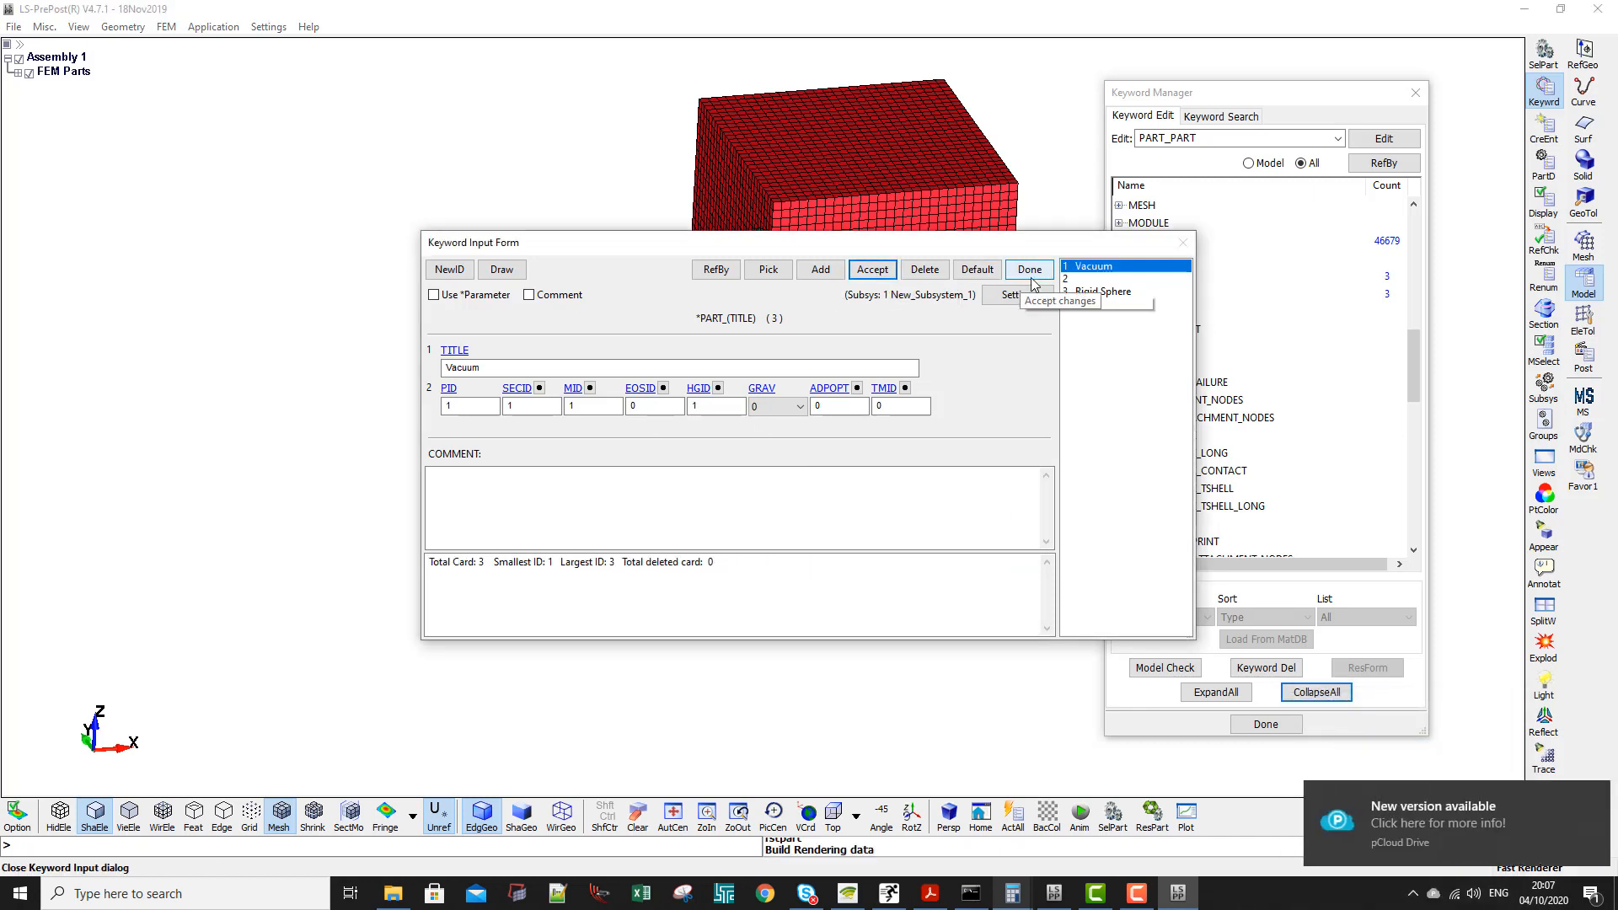
- Title part 2 as Water and link it to section 1, MM ALE
left_click(1096, 279)
left_click(510, 369)
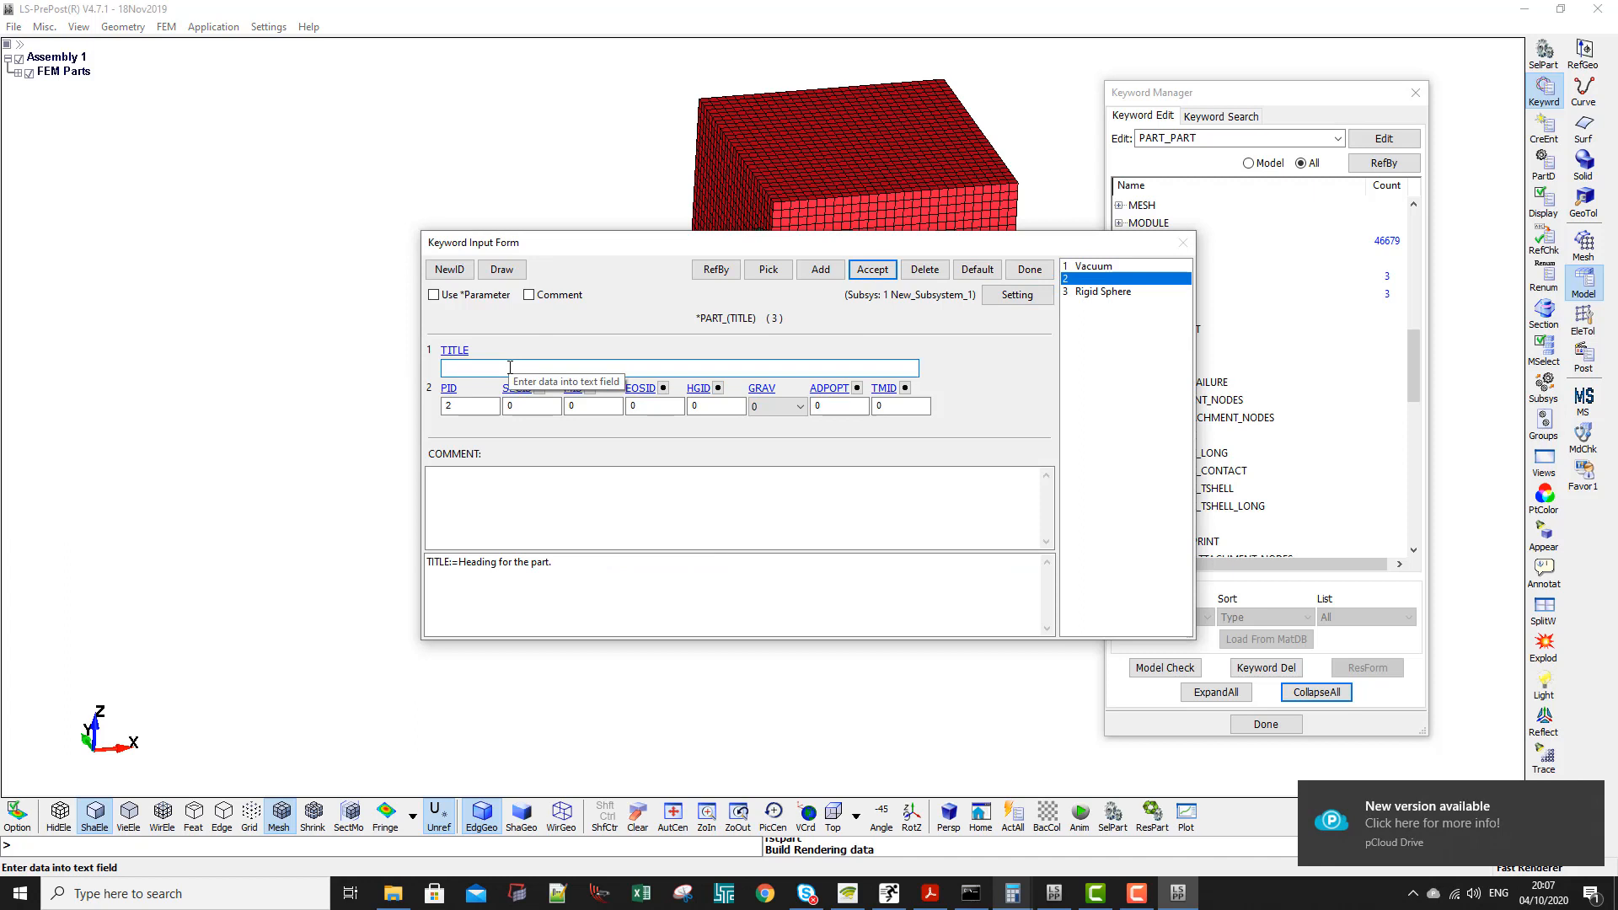
type("Water")
left_click(516, 388)
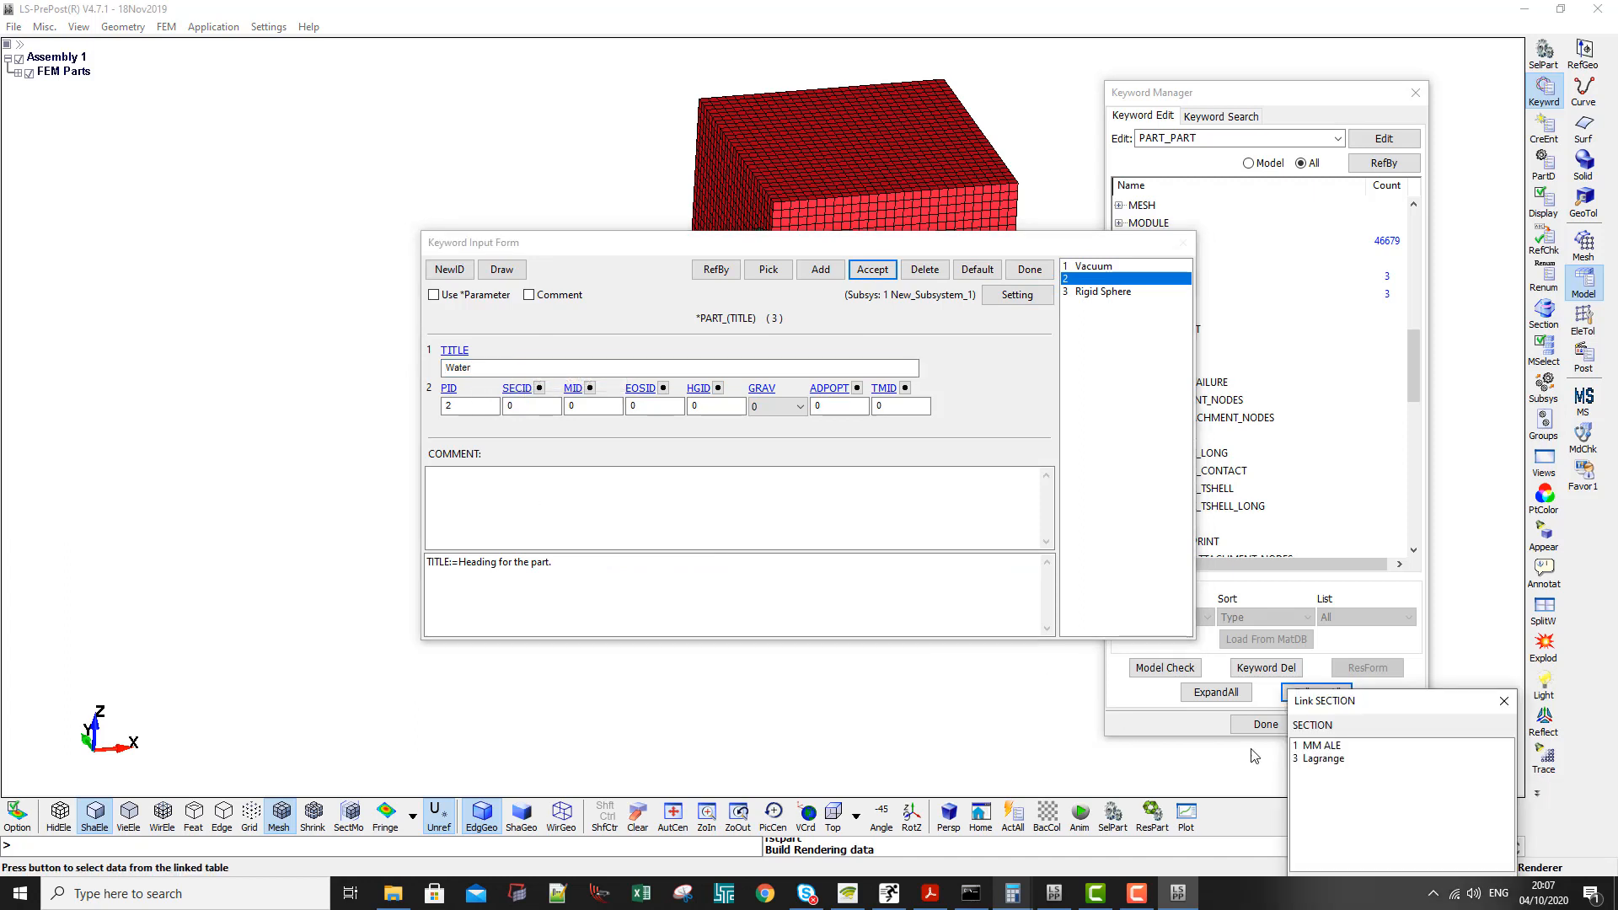
double_click(1316, 747)
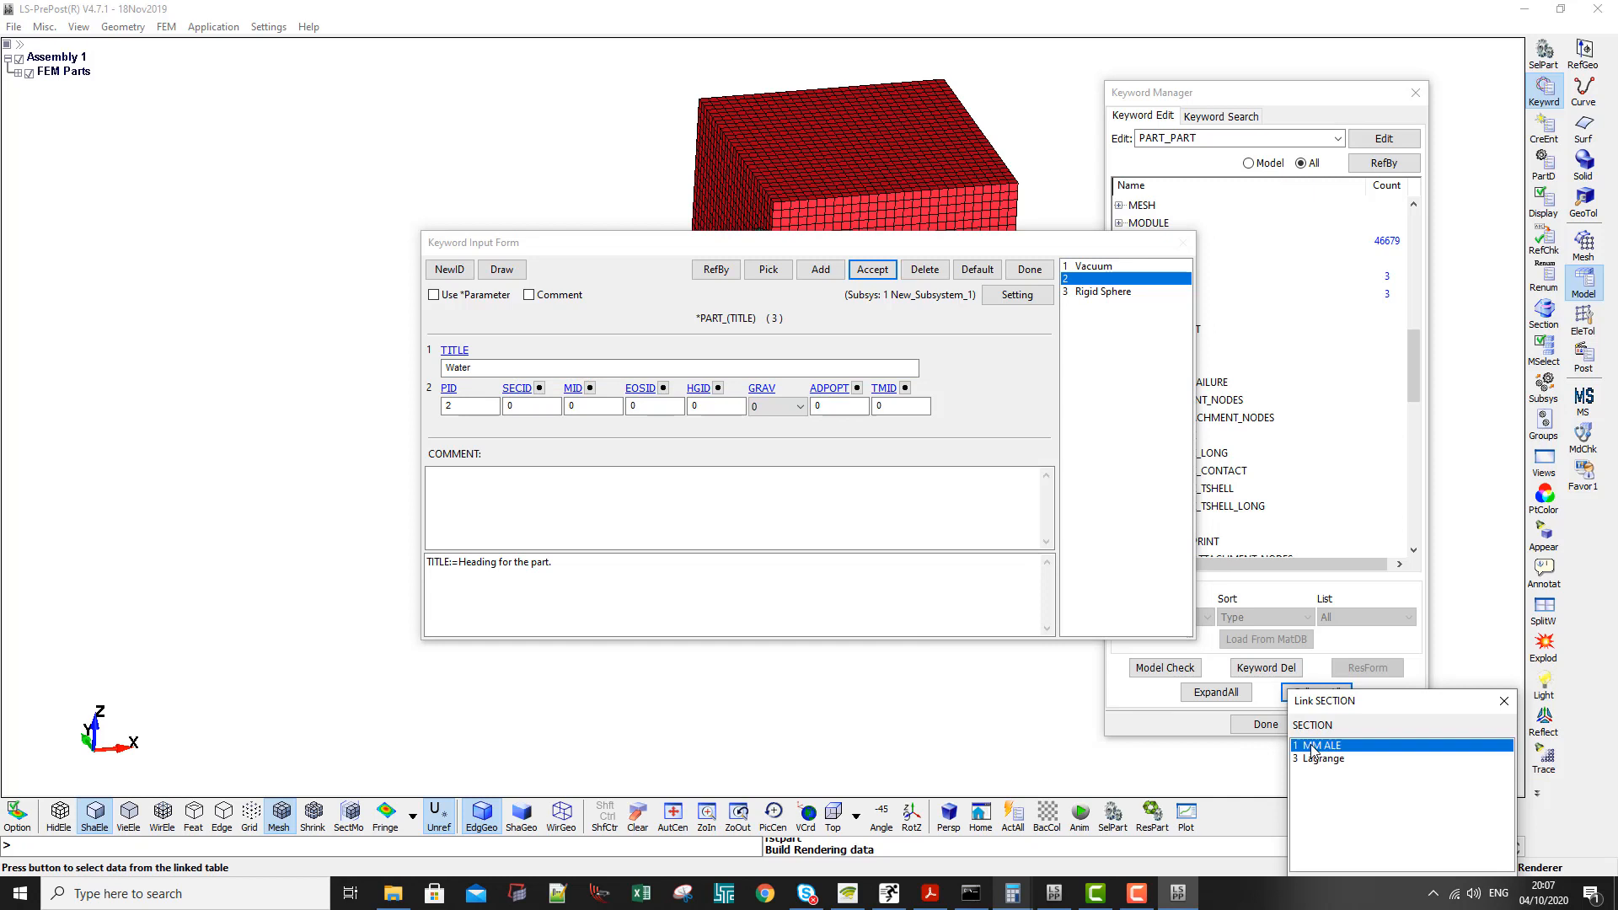
- Link the Water part to material 2, equation of state 2 and hourglass 1, ALE Hourglass, and accept the card
left_click(591, 388)
left_click_drag(1375, 709, 858, 356)
double_click(804, 411)
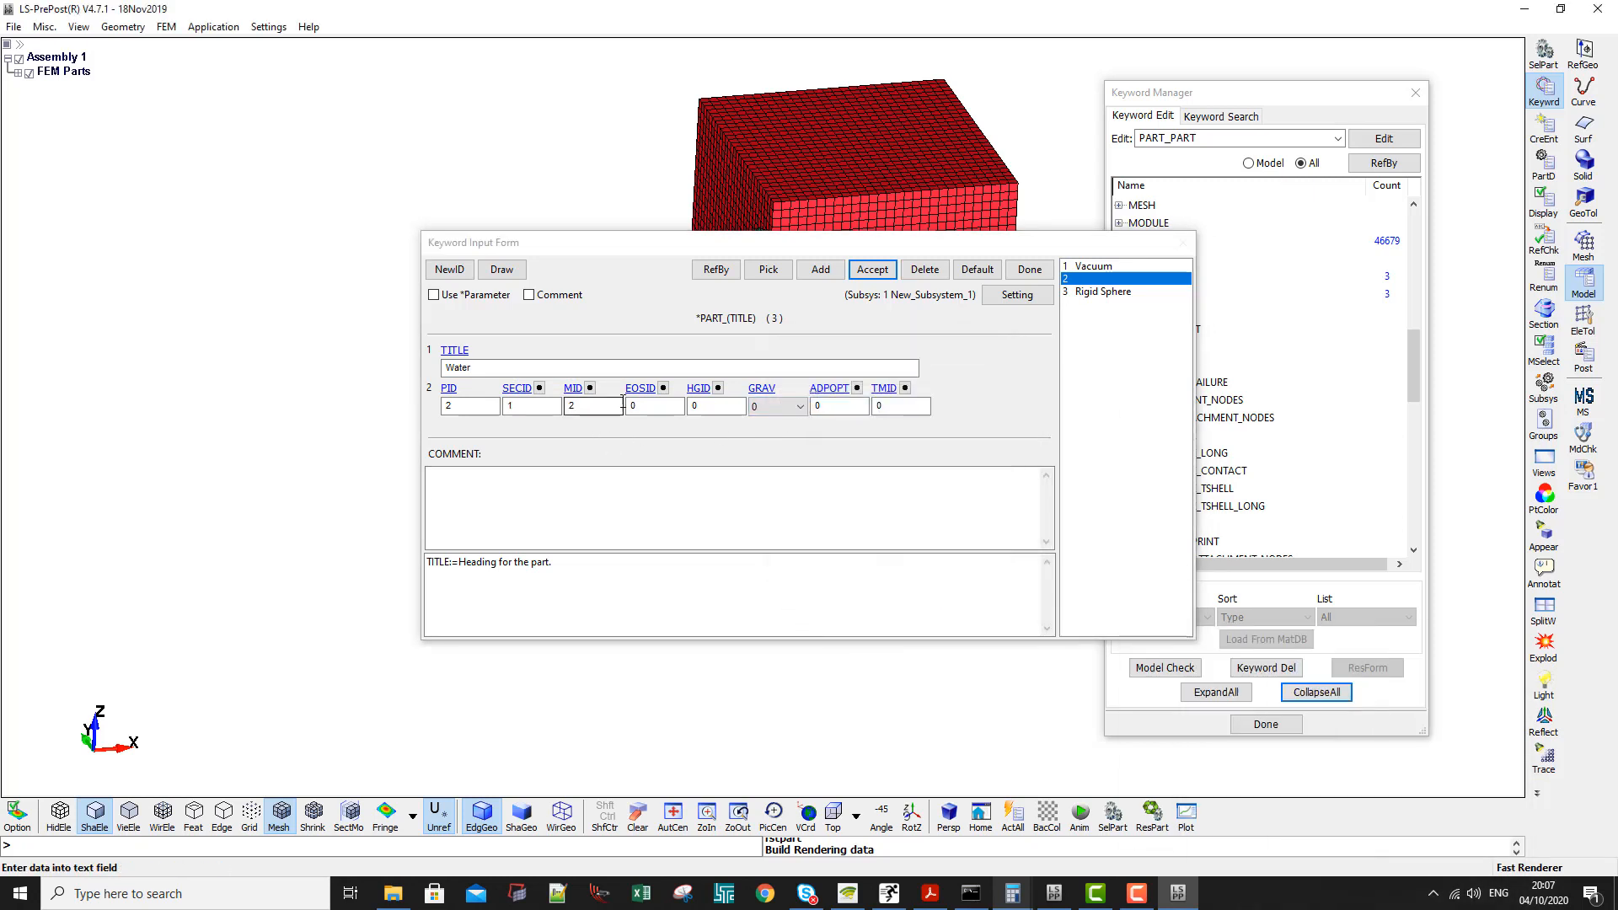
left_click(664, 388)
double_click(1327, 746)
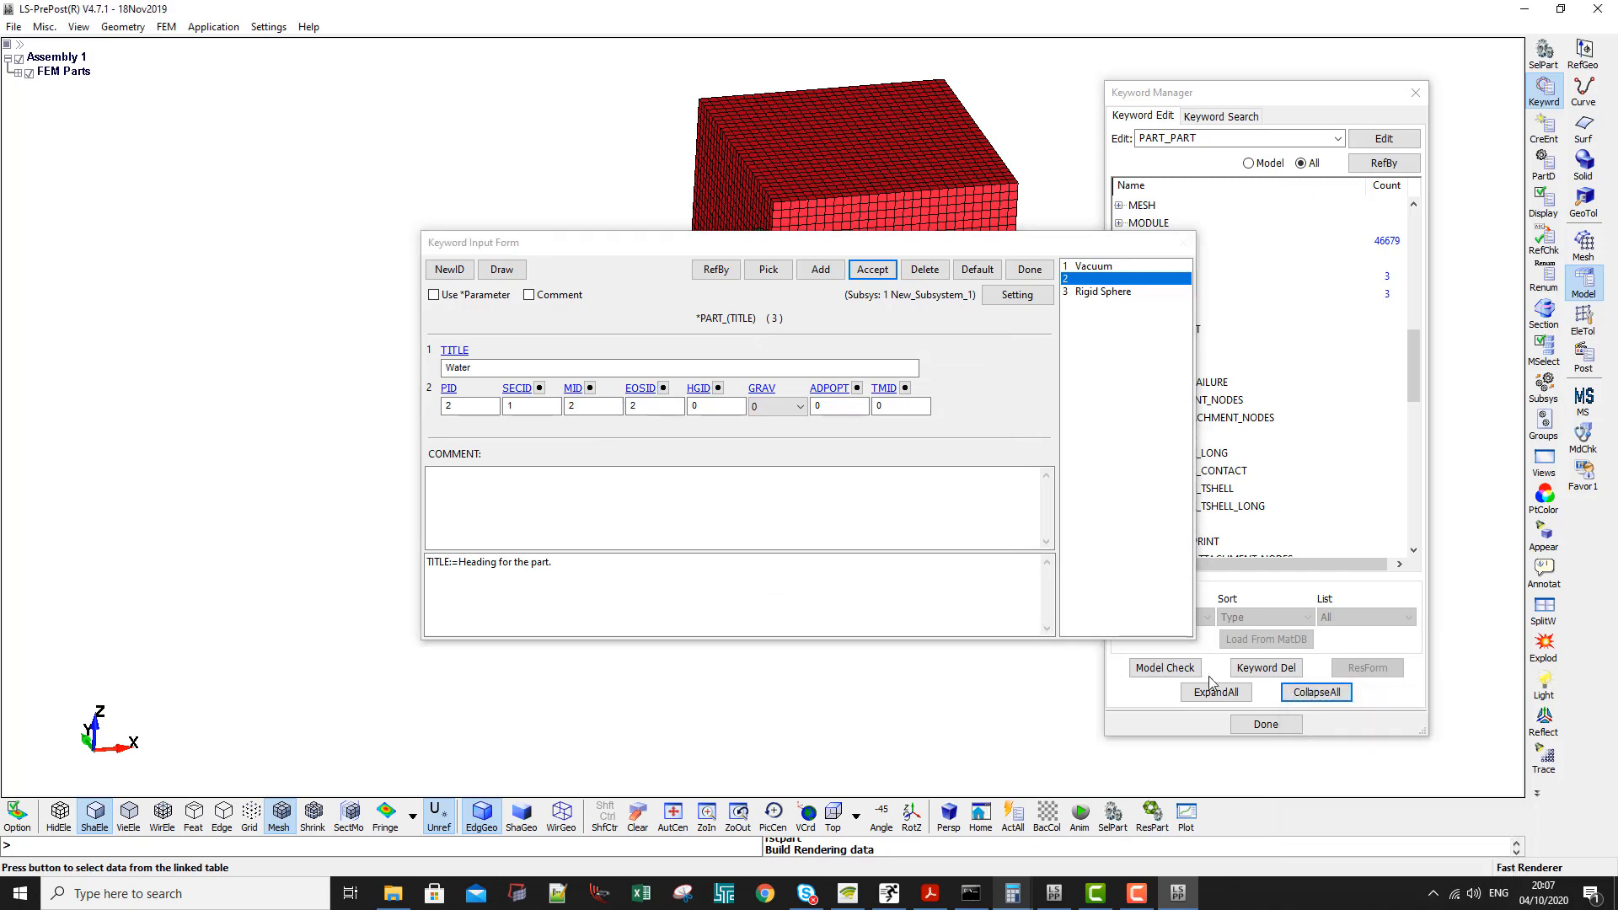
left_click(718, 388)
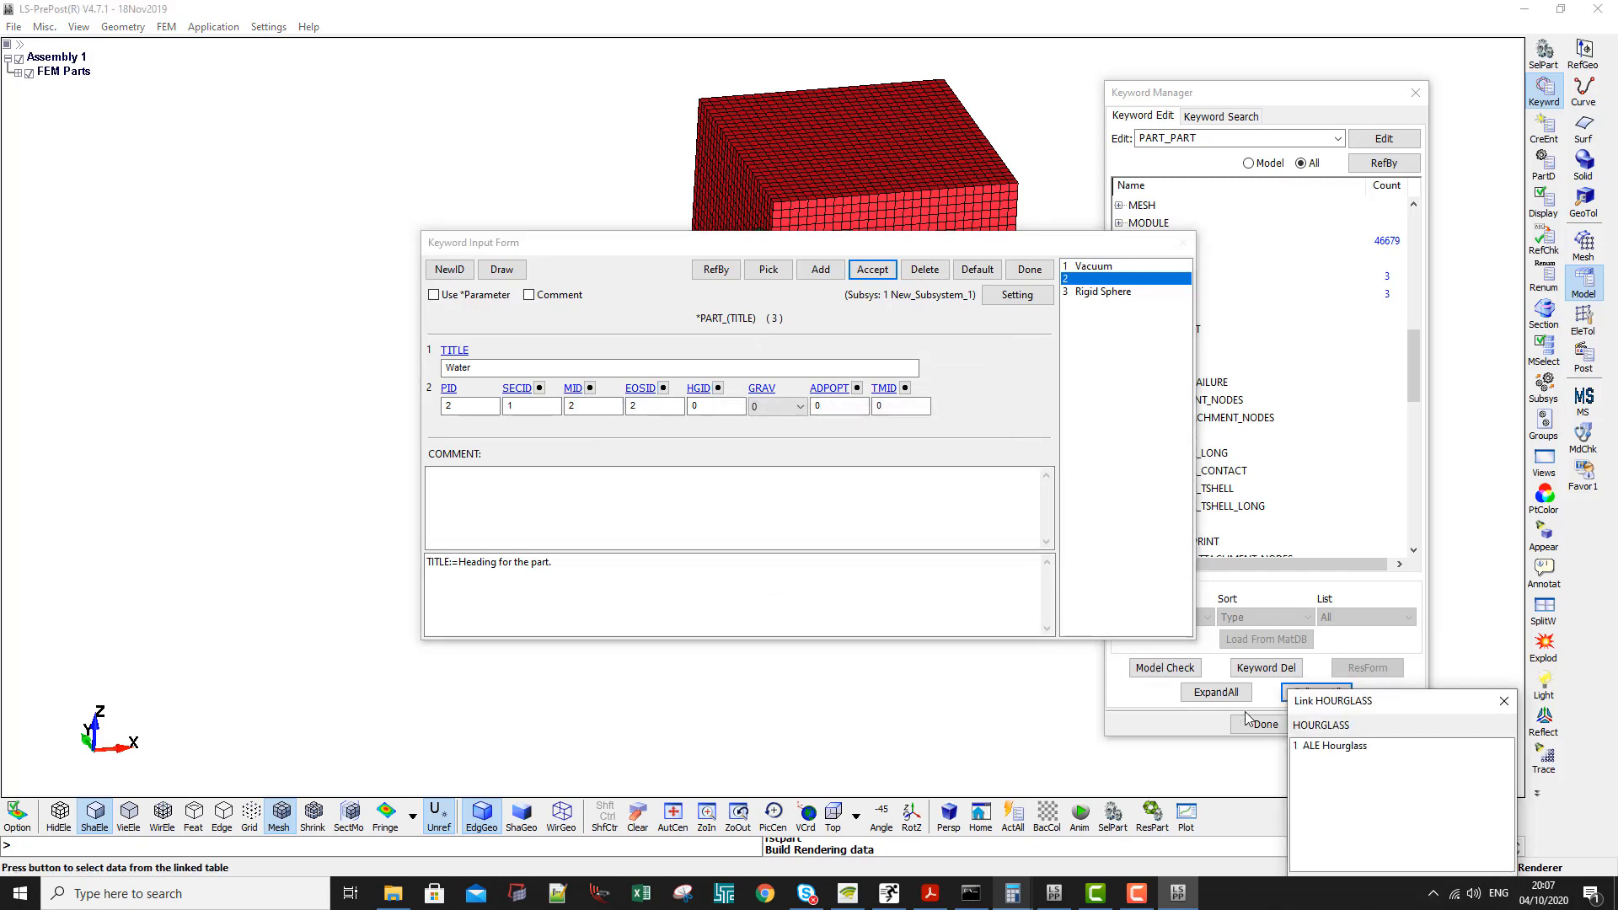
double_click(1306, 746)
left_click(894, 278)
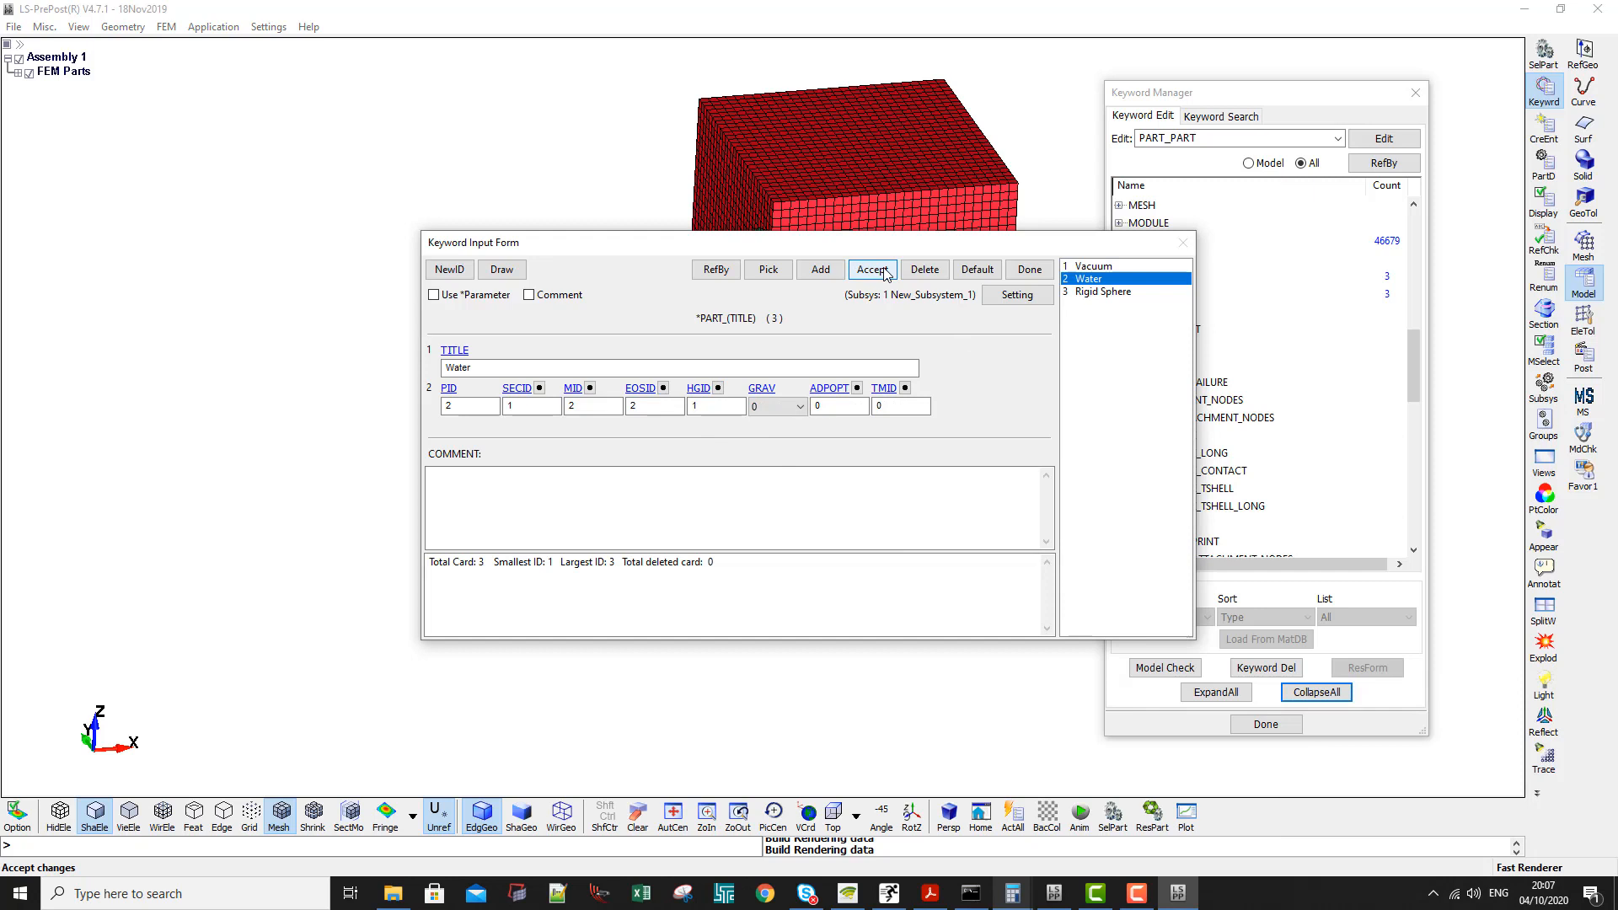
- Link the Rigid Sphere part to section 3, Lagrange, and accept the card
left_click(1097, 291)
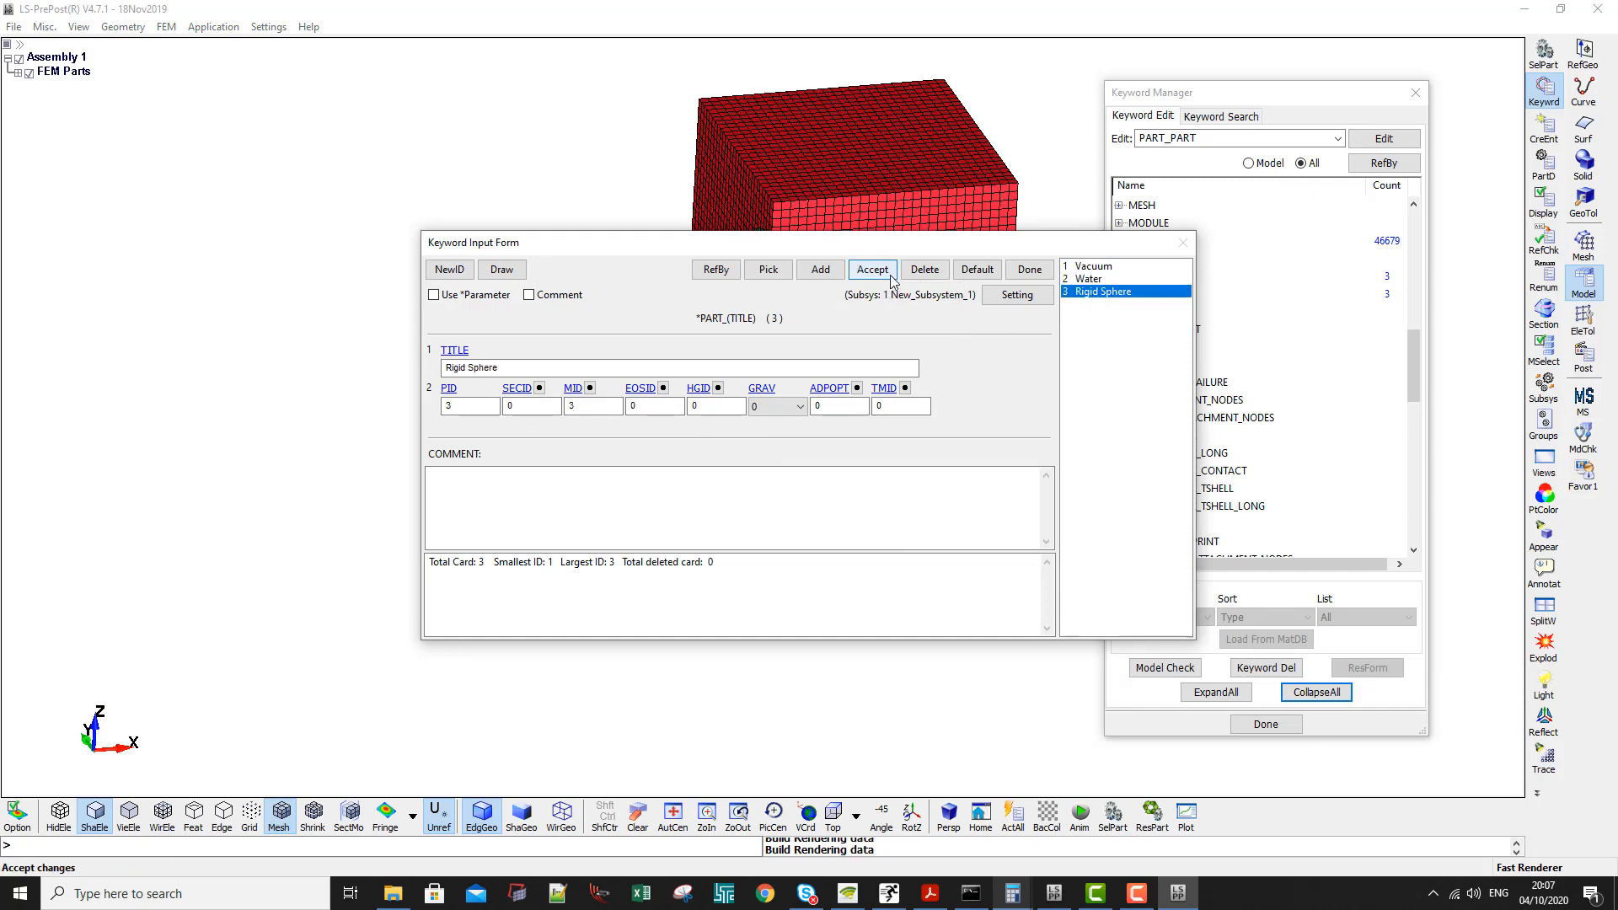
left_click(548, 404)
left_click(516, 389)
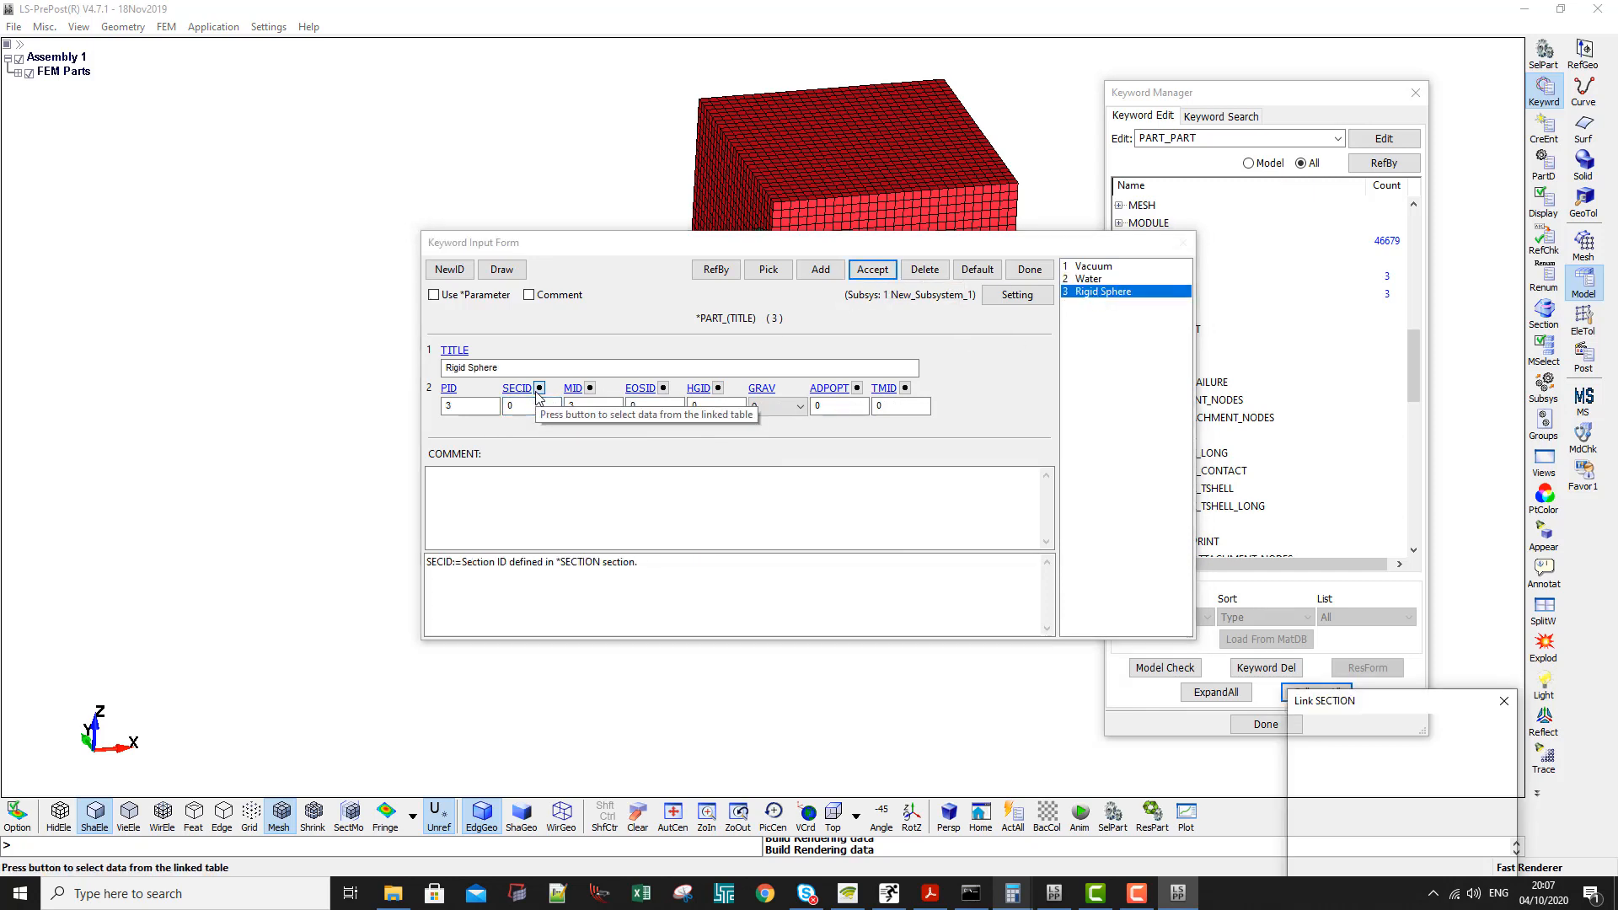
left_click_drag(1311, 711, 846, 367)
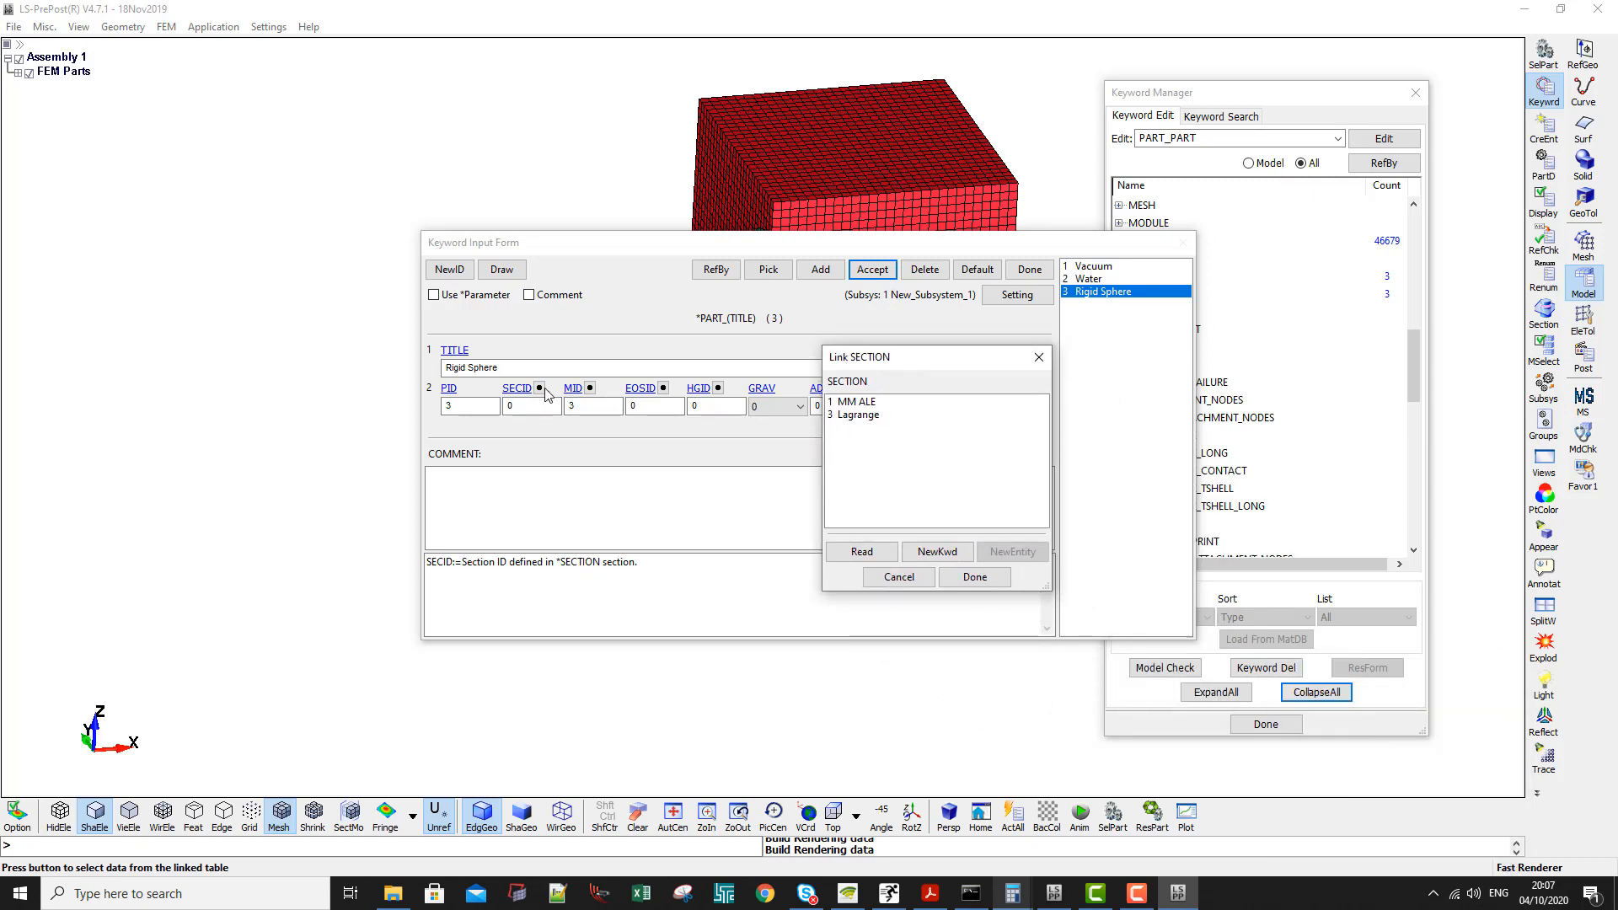
double_click(840, 421)
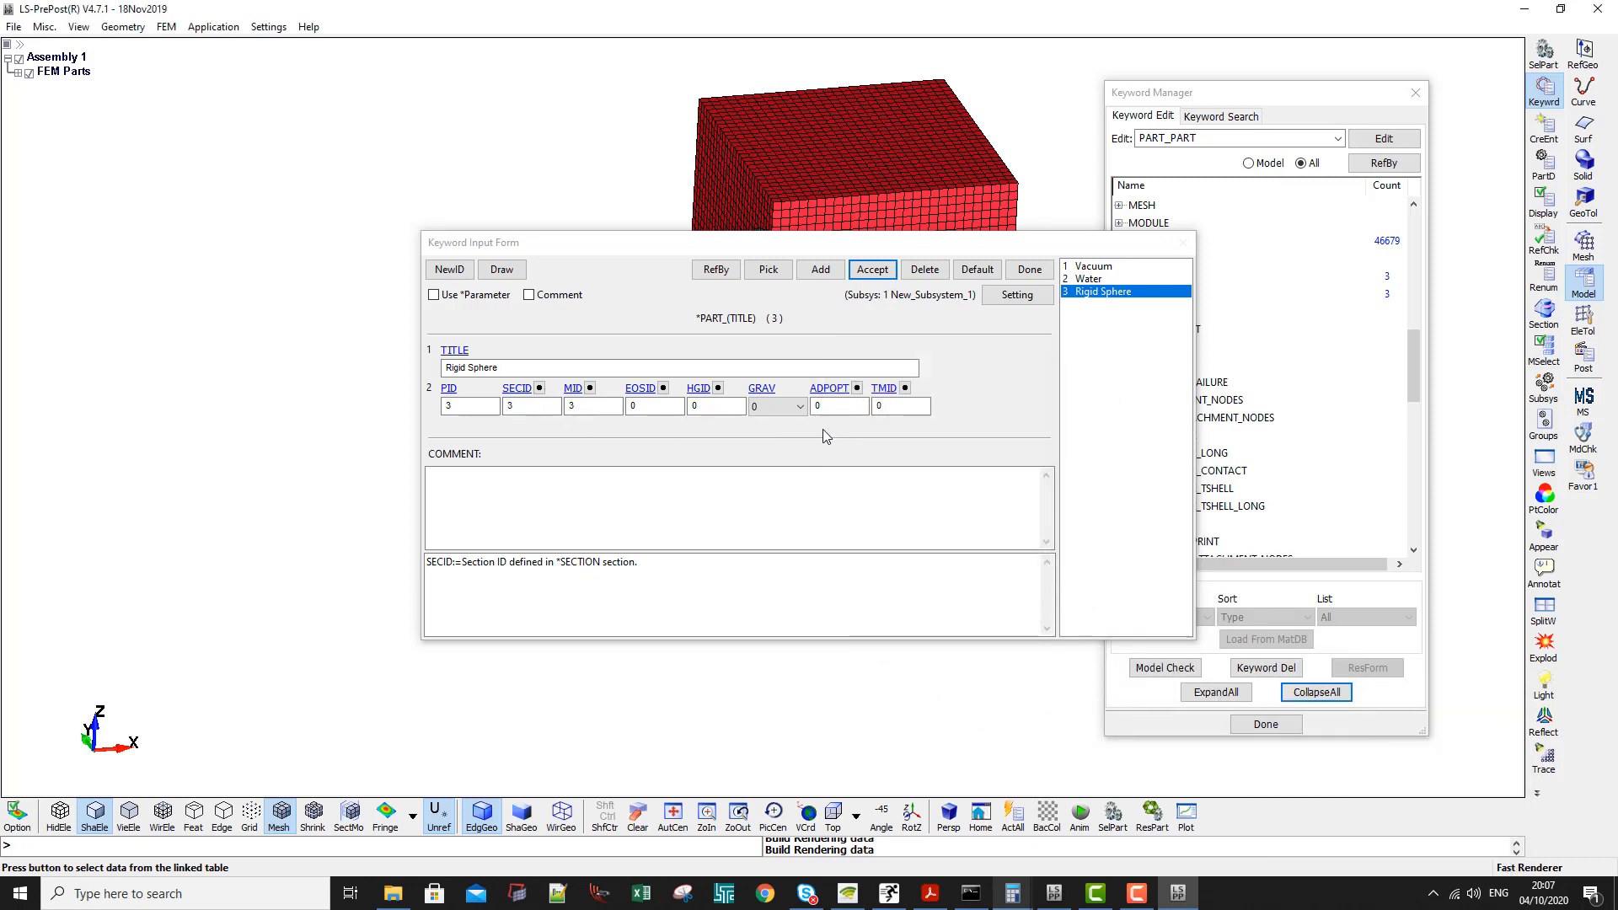
left_click(885, 278)
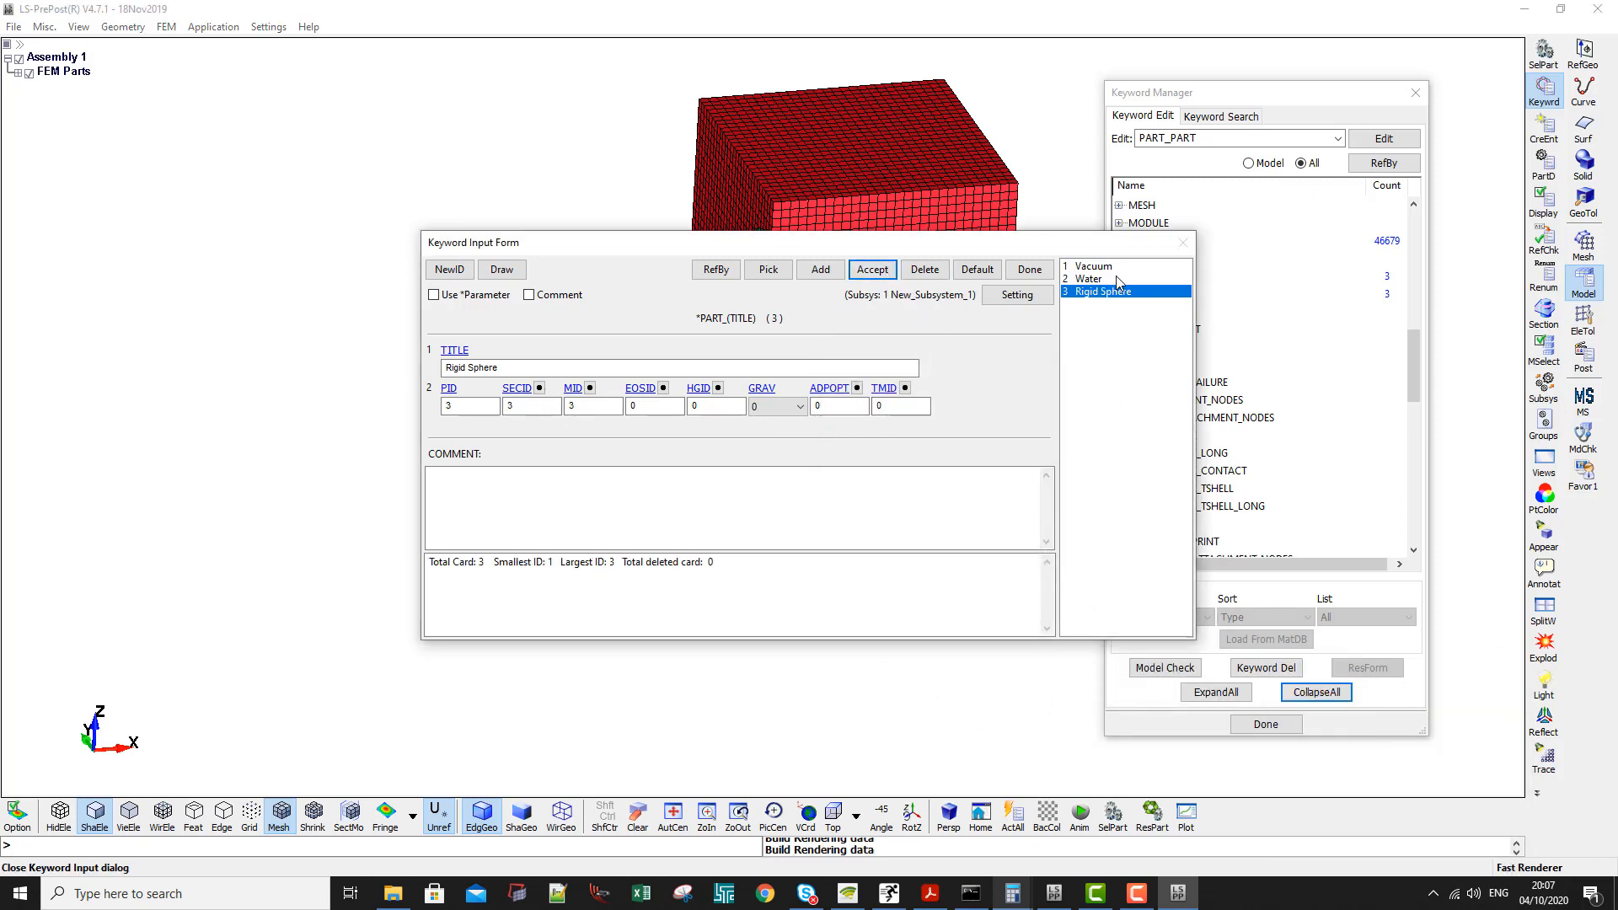
- Review the Vacuum, Water and Rigid Sphere part cards, accept the Water card again and close the part form
left_click(1097, 279)
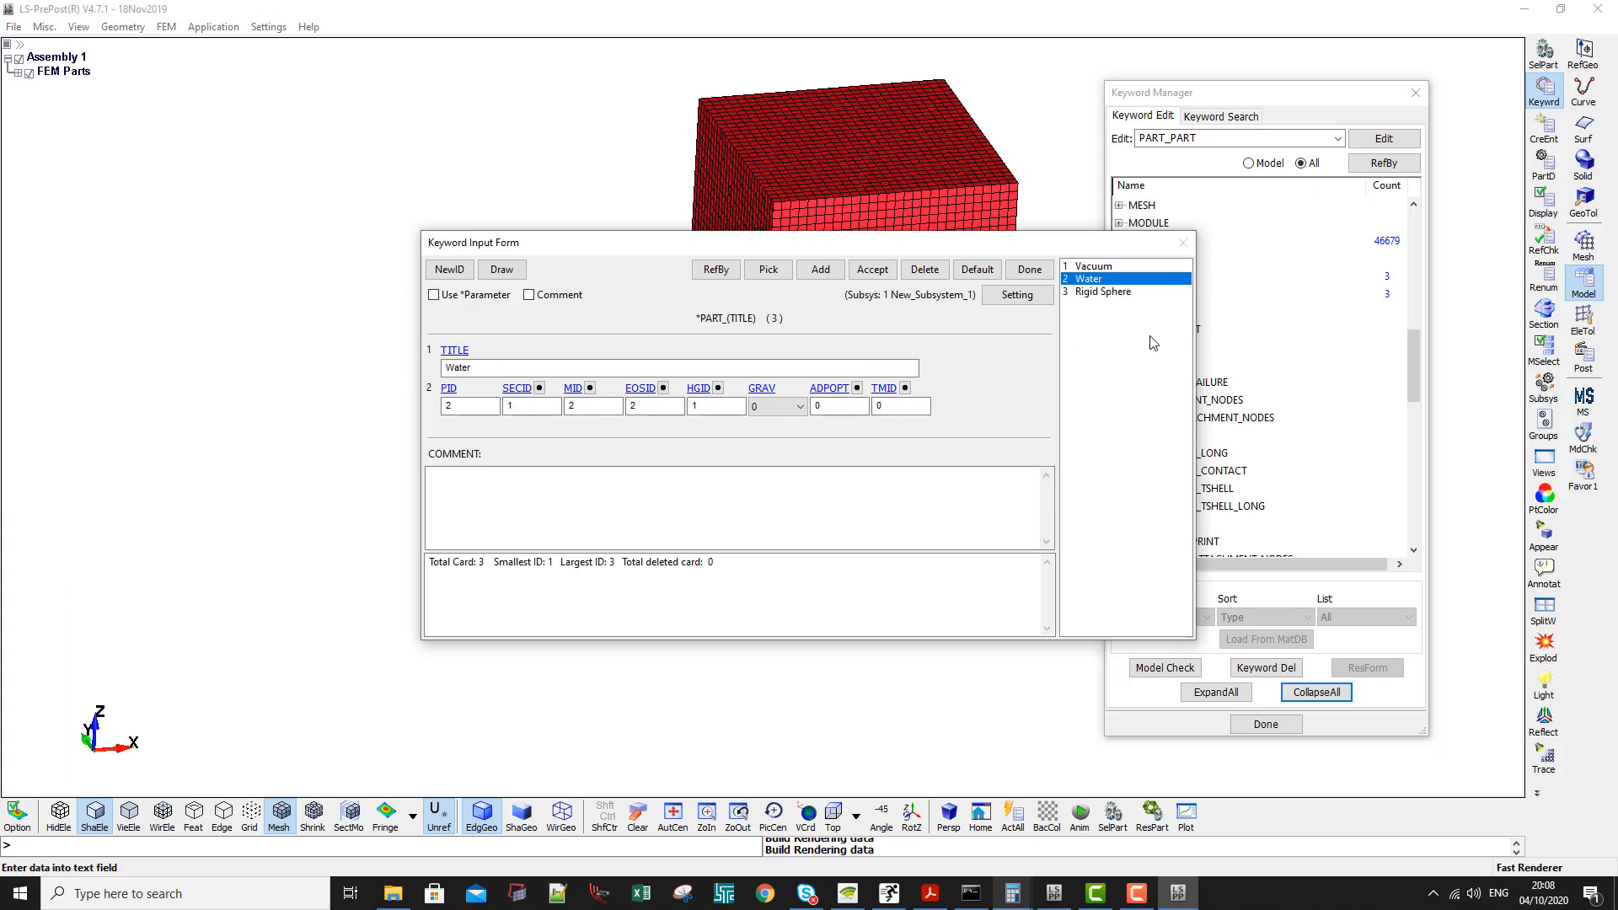
left_click(1096, 266)
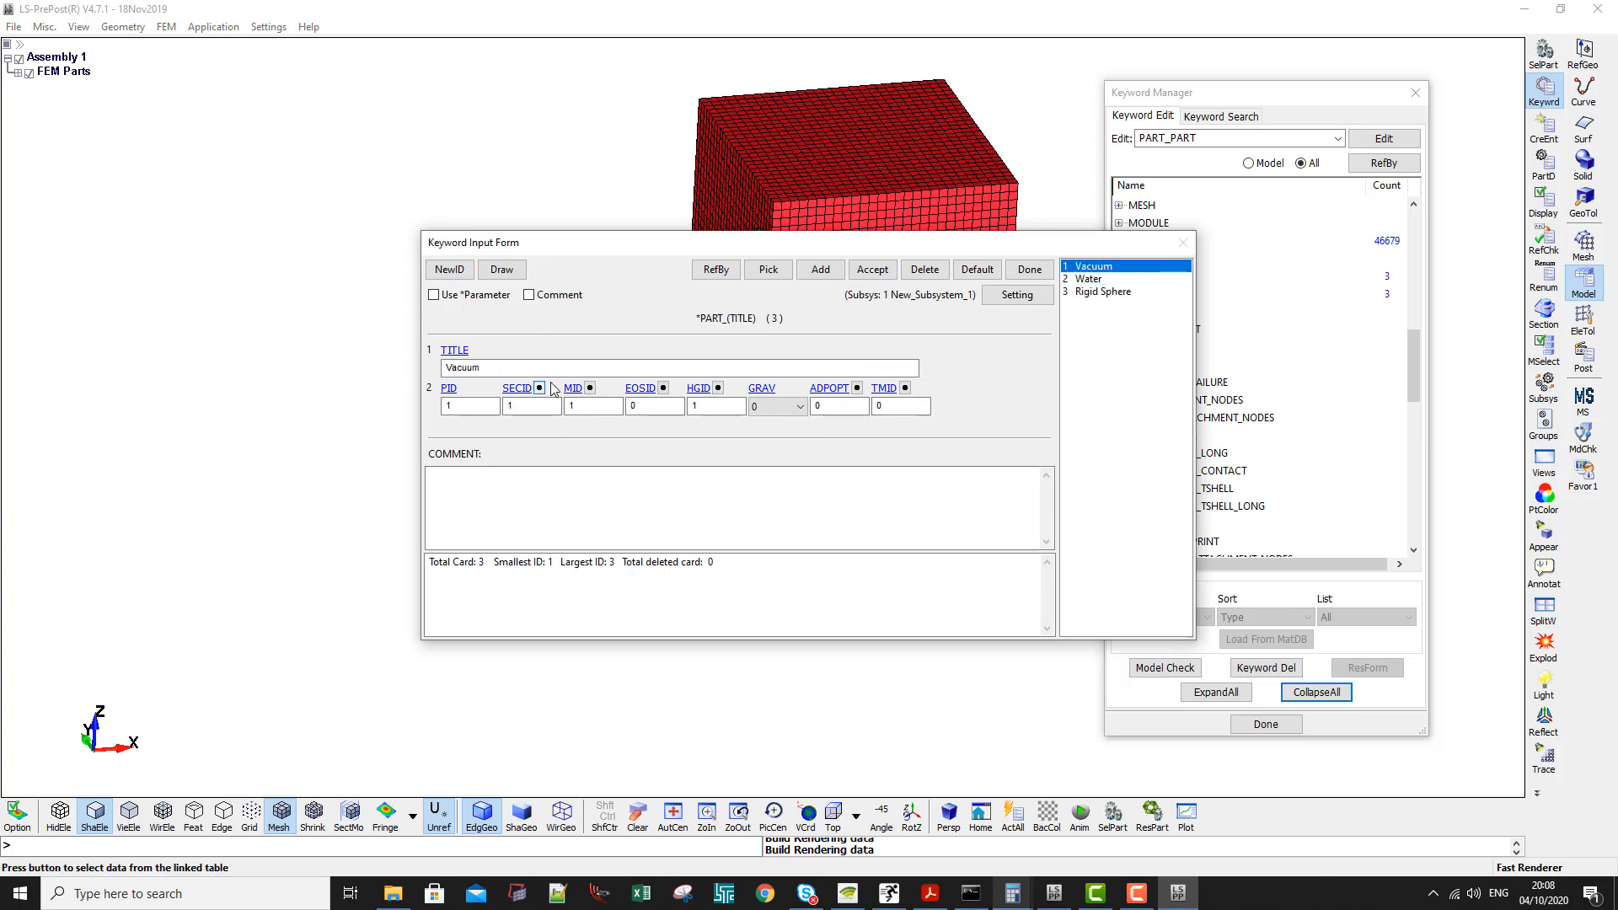
left_click(1096, 279)
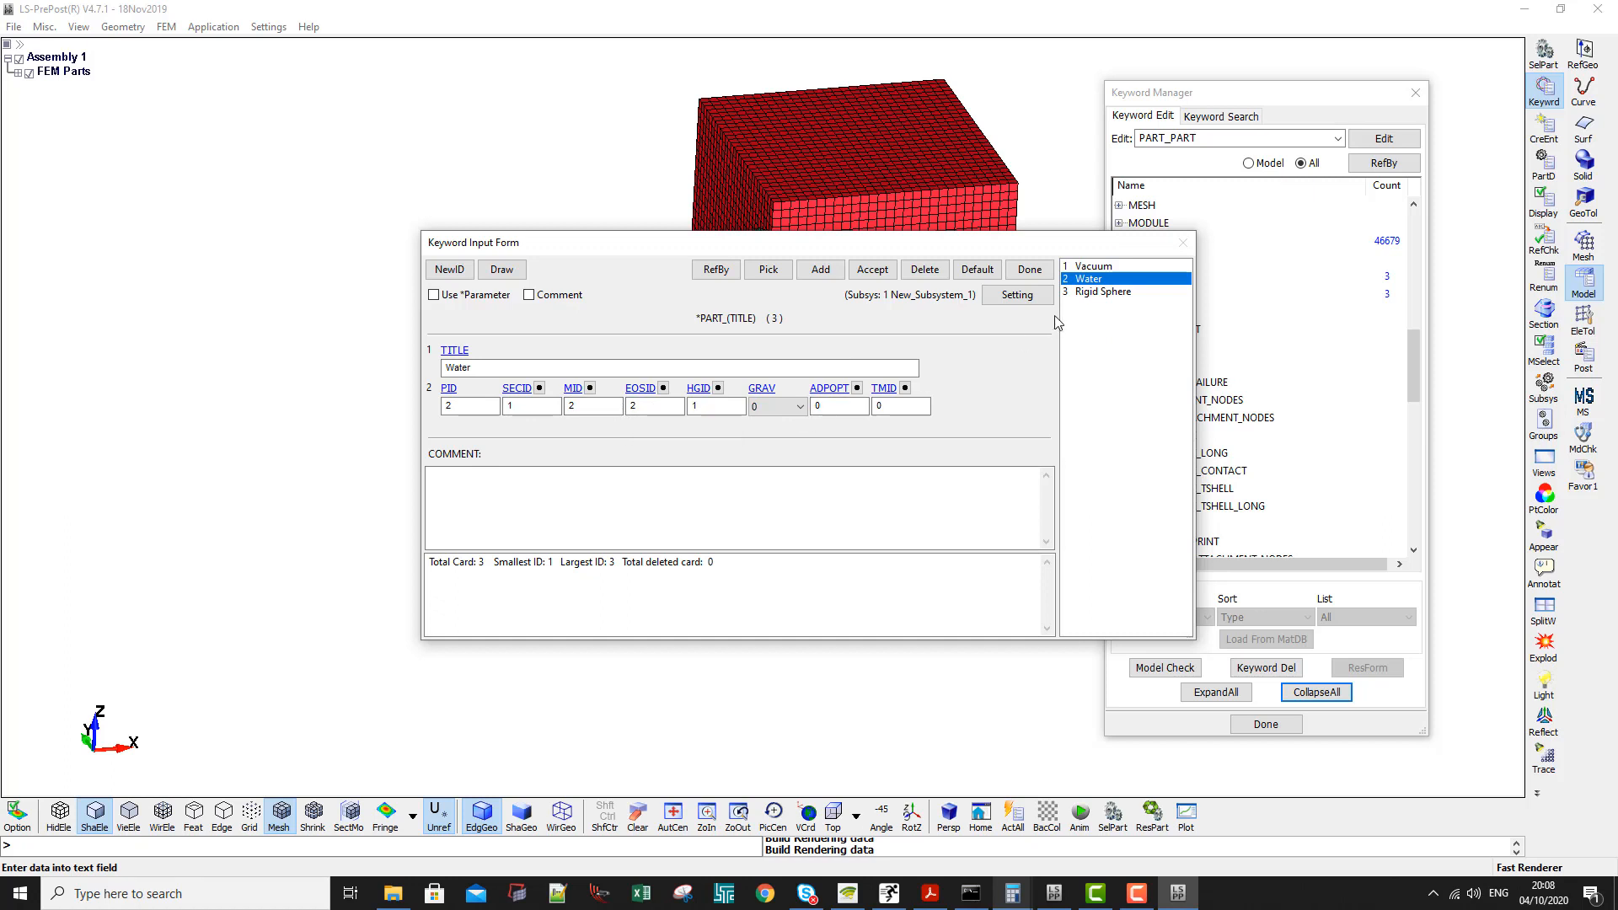
left_click(1091, 292)
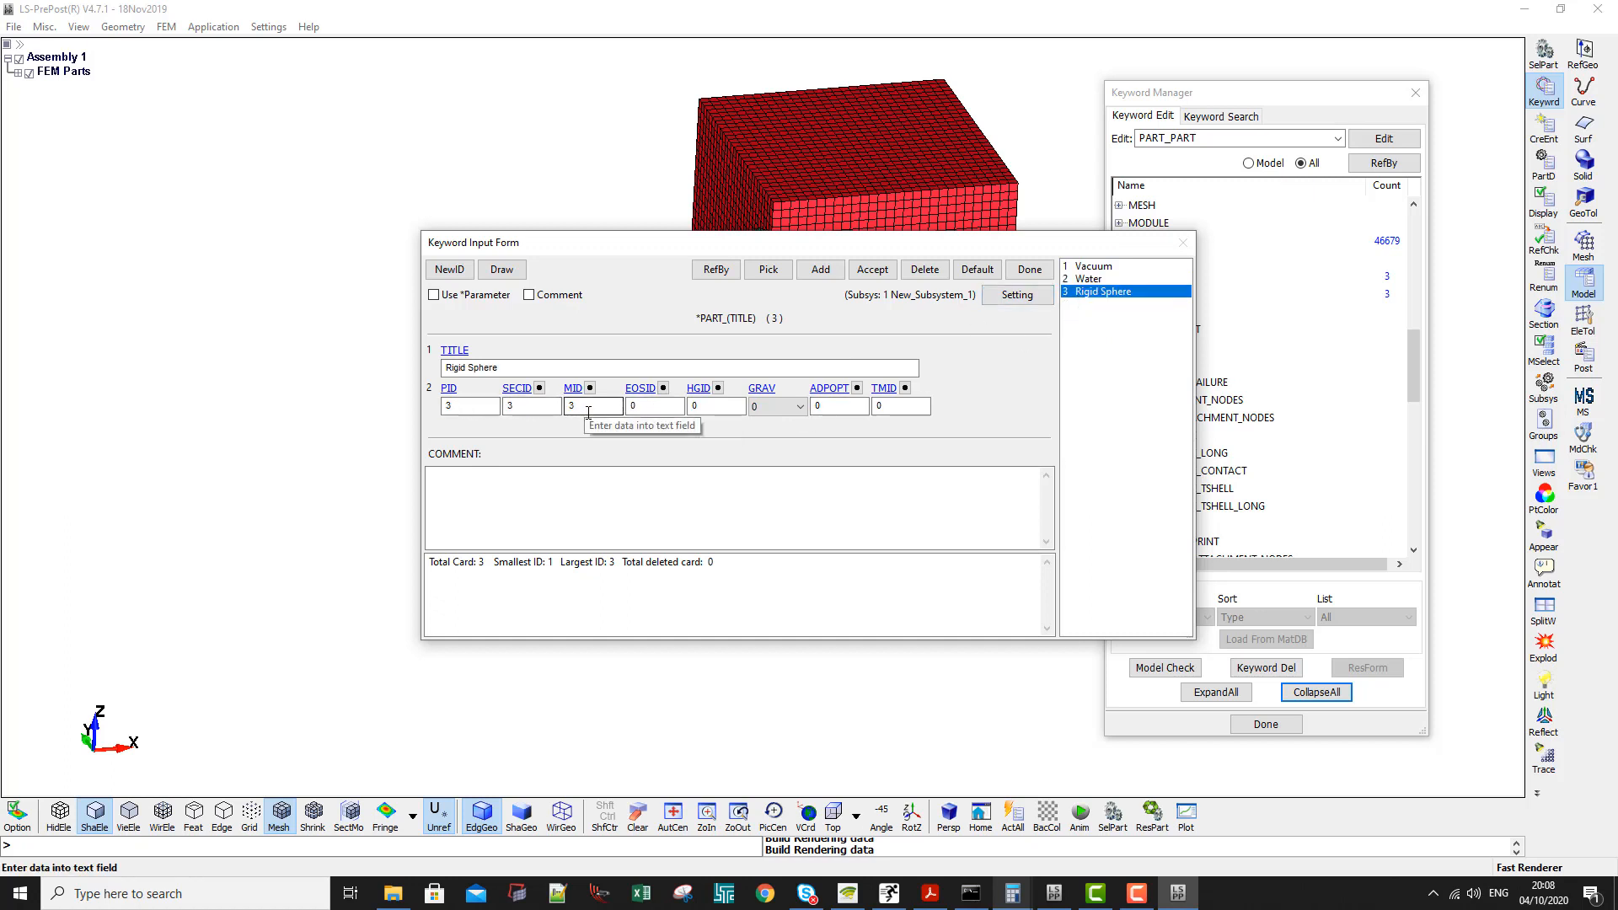
left_click(1109, 279)
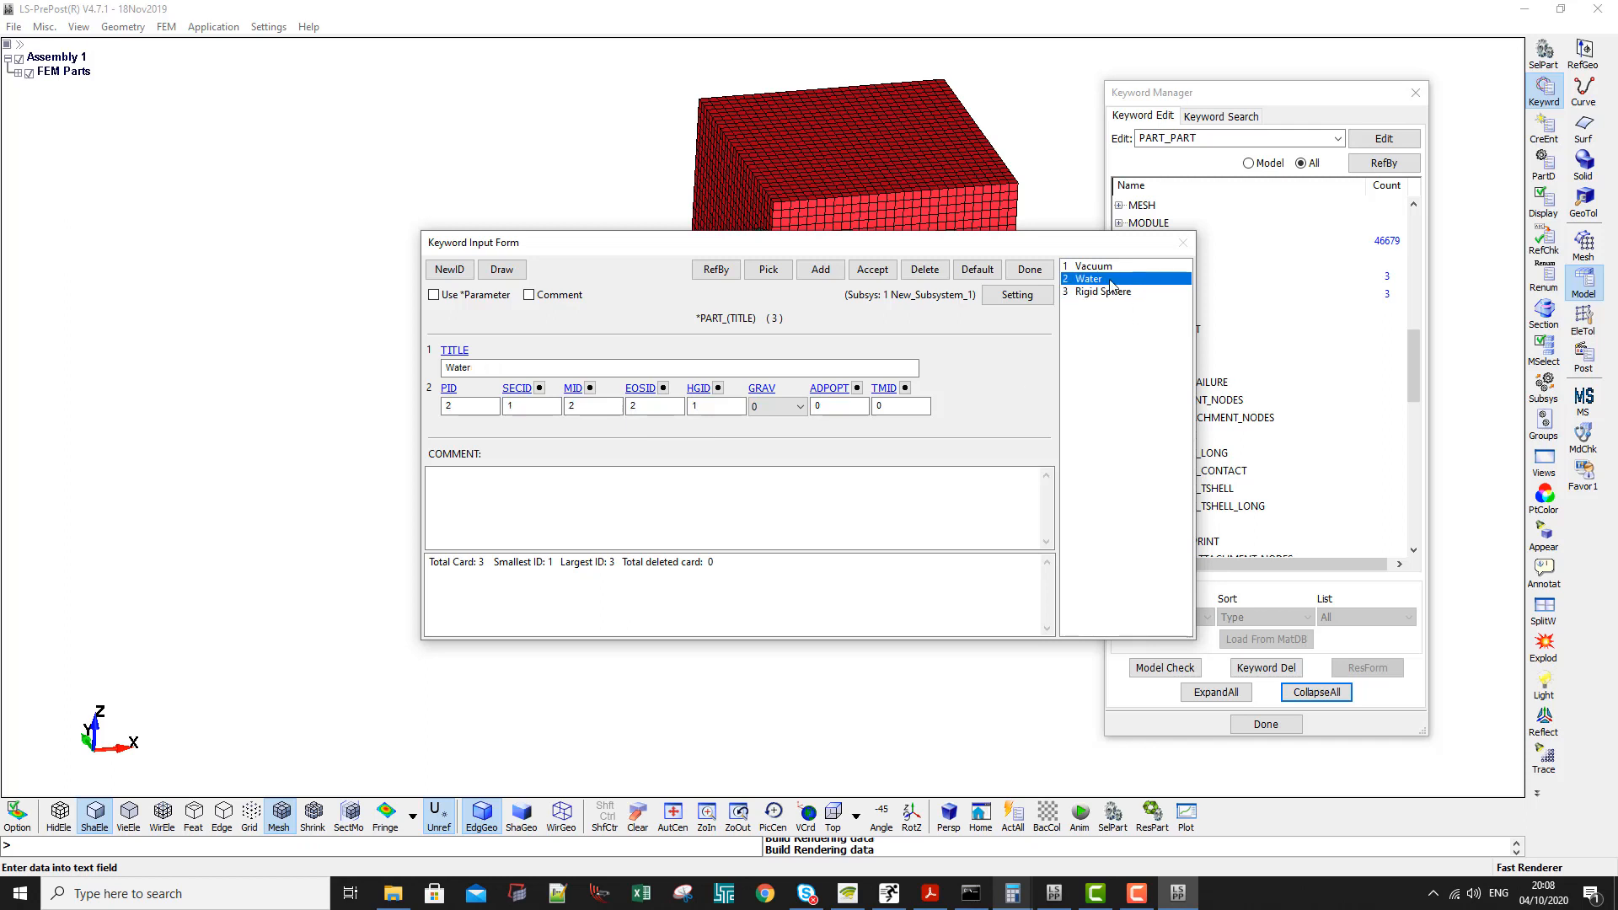
left_click(556, 371)
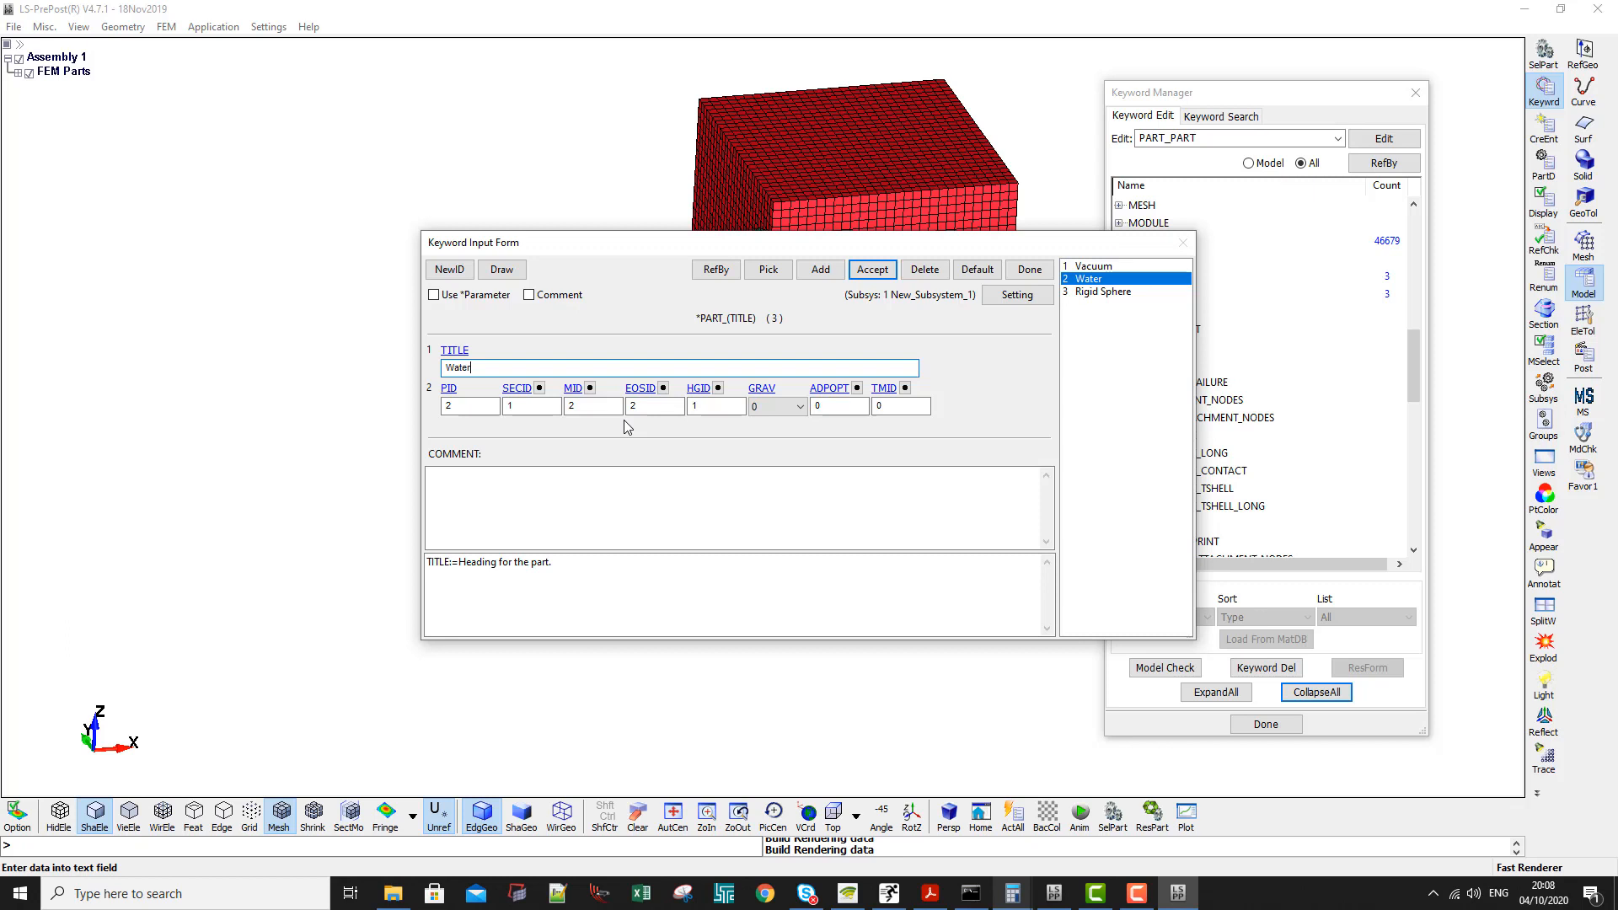
left_click(876, 269)
left_click(1030, 270)
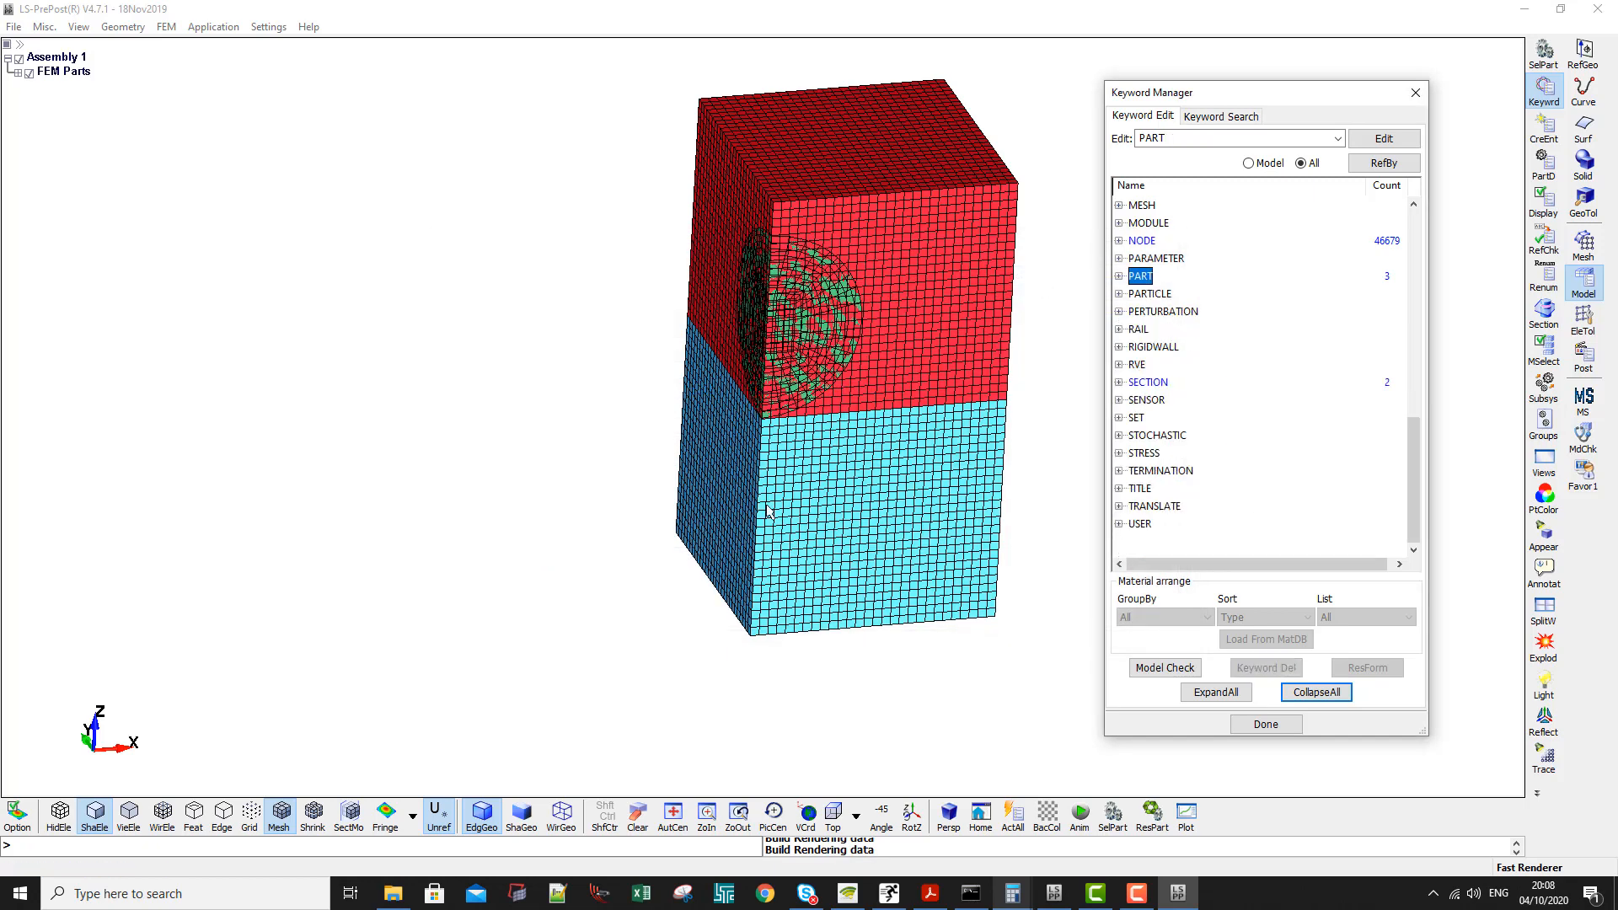
- Start a SET_PART_LIST card titled ALE Parts with new set ID 1
double_click(1139, 422)
scroll(1159, 426, "down", 12)
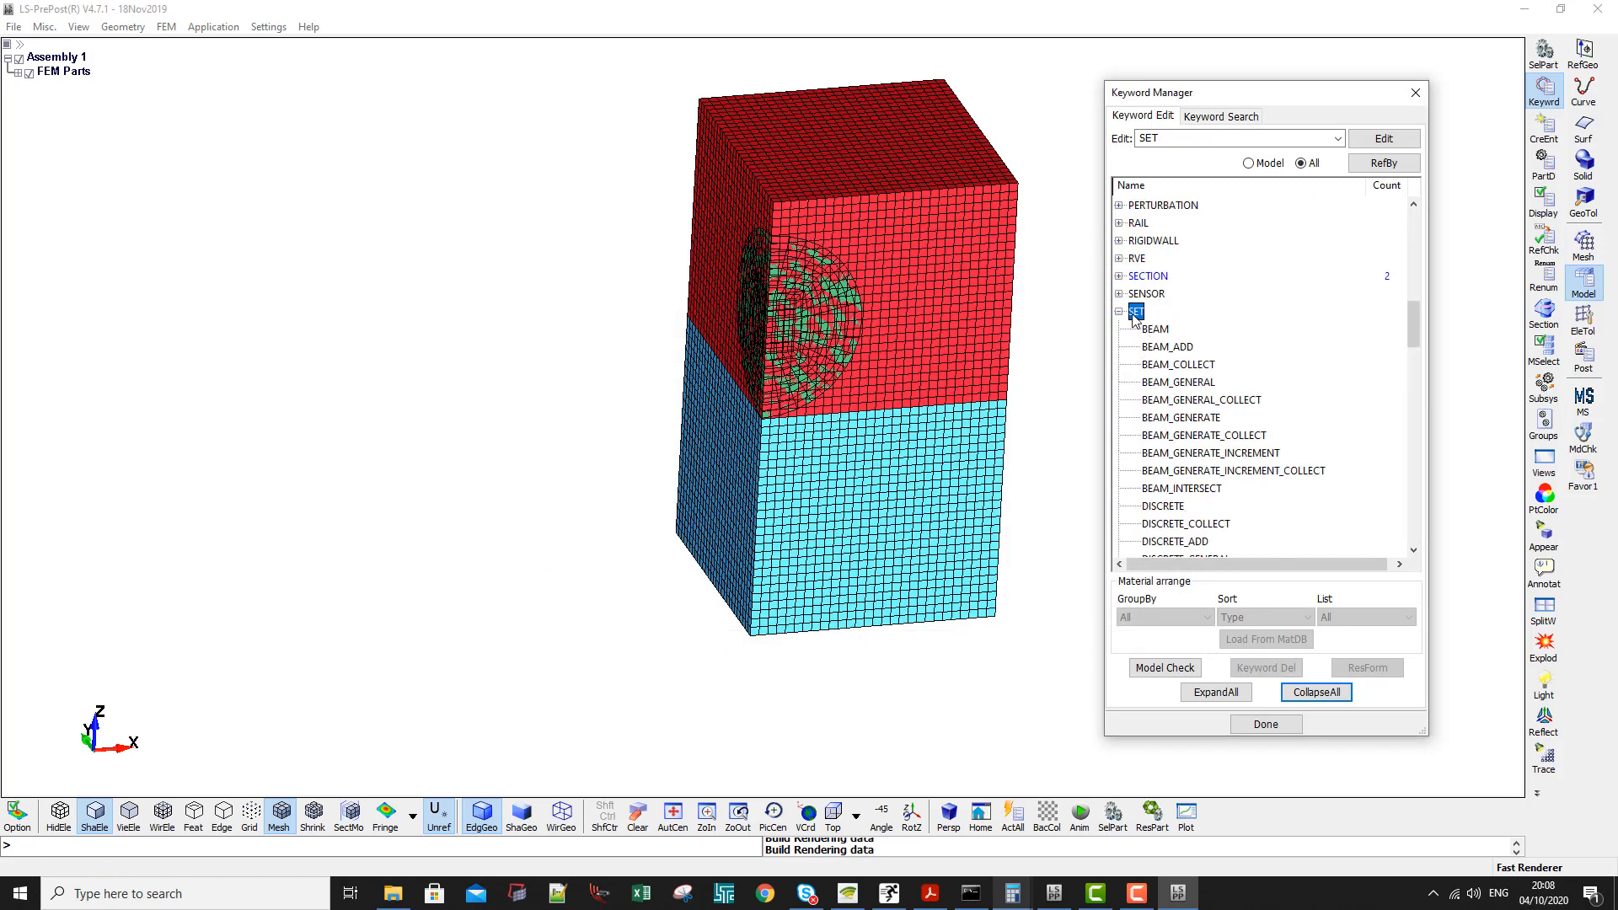
left_click(1170, 424)
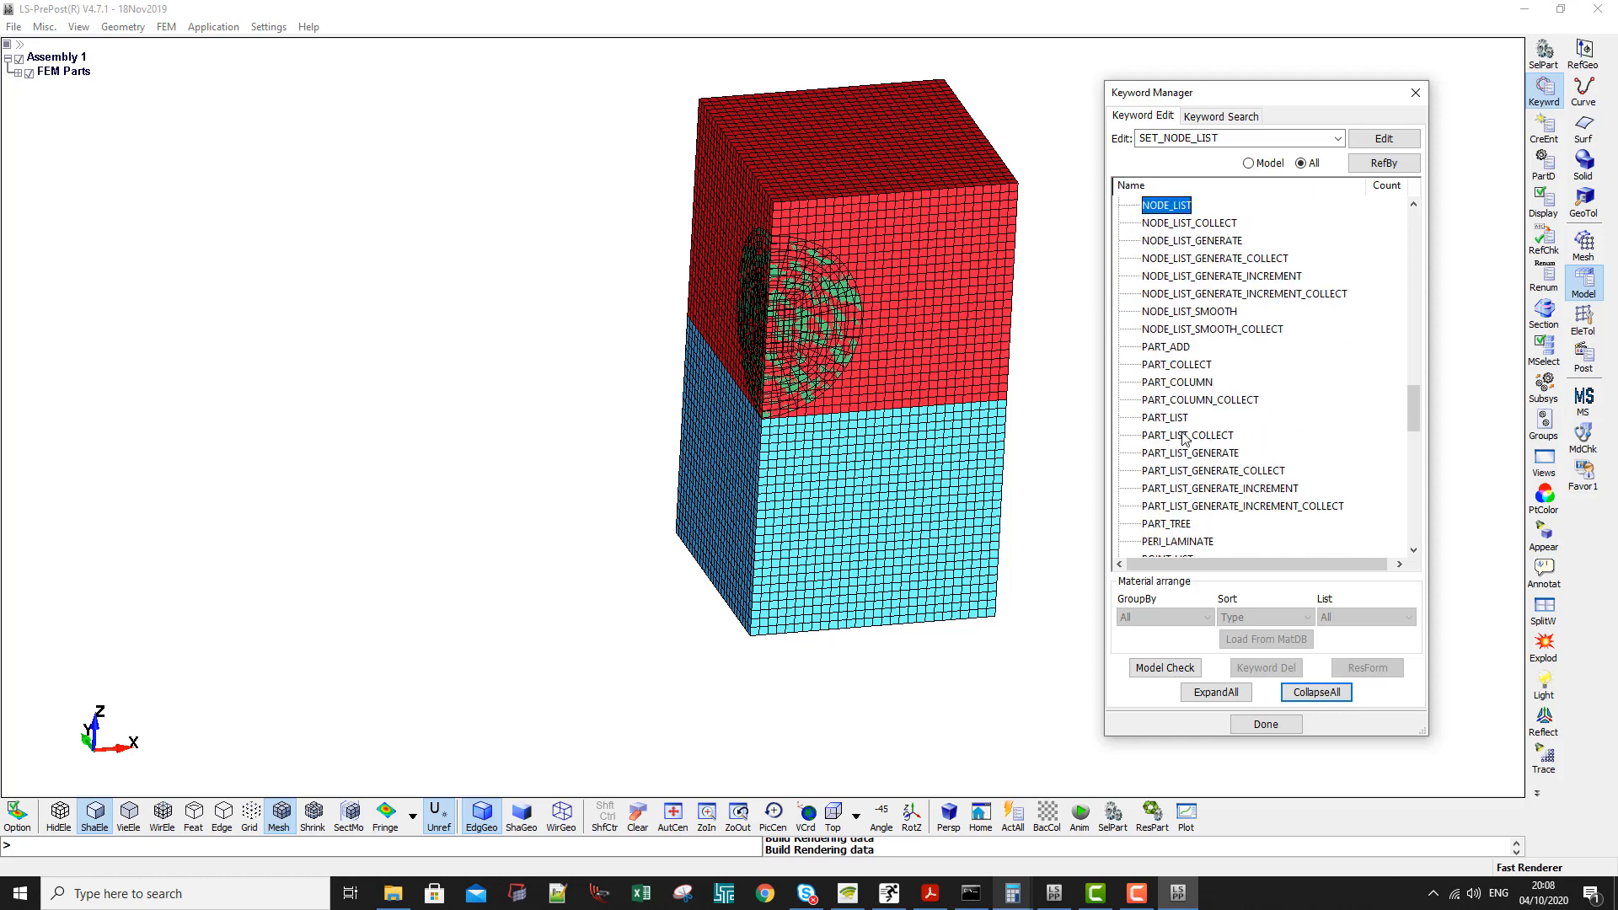
double_click(1164, 418)
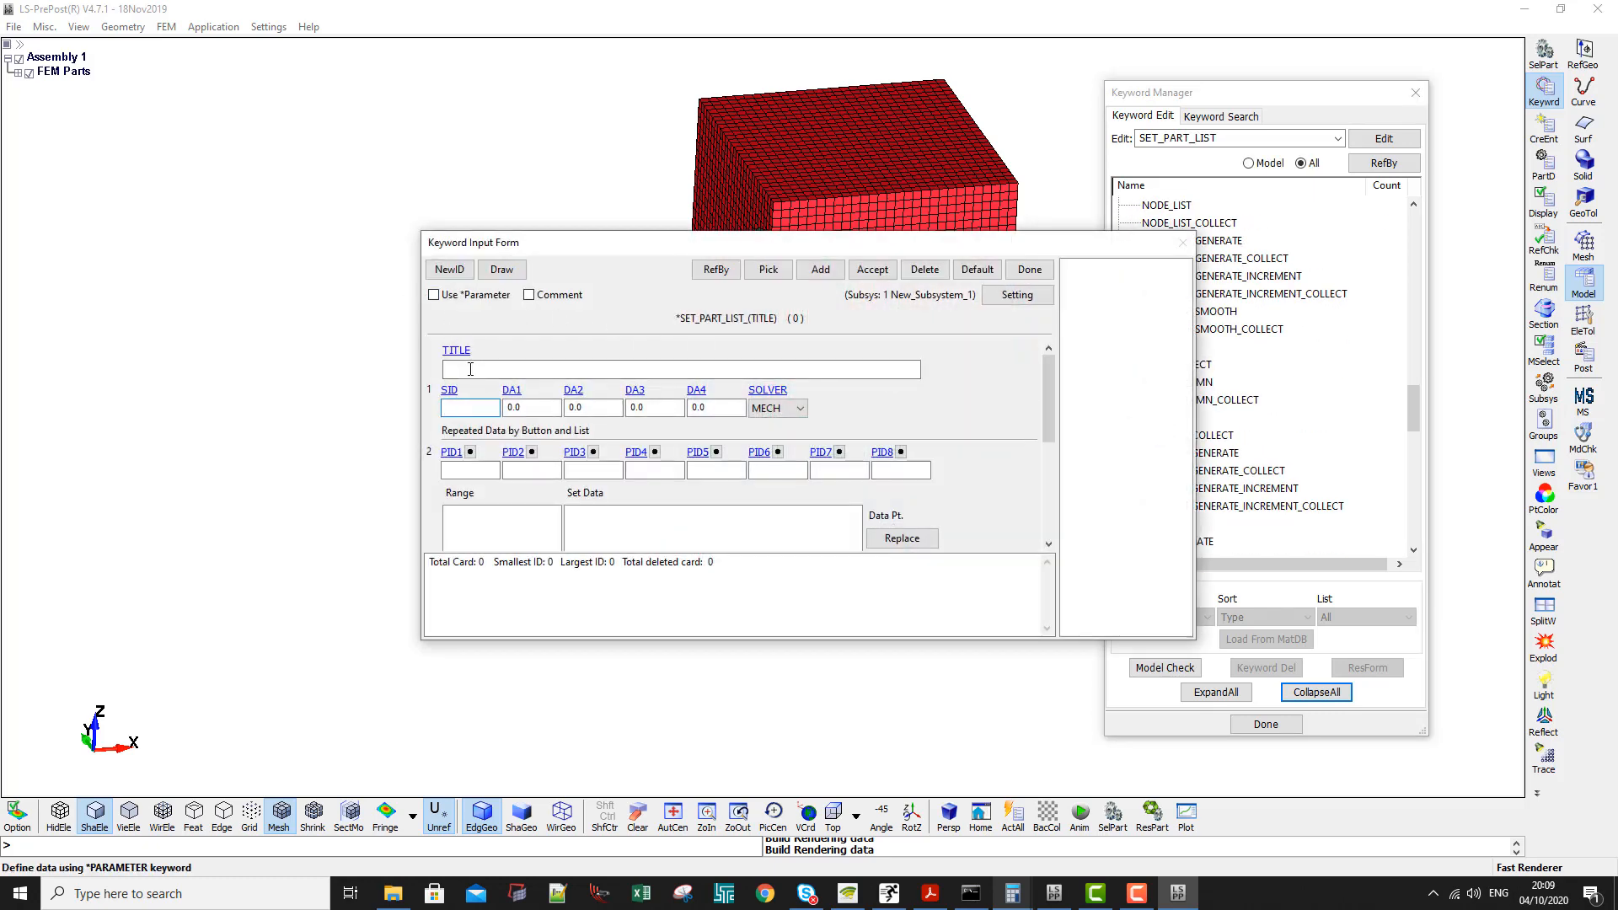
left_click(471, 370)
type("ALE Parts")
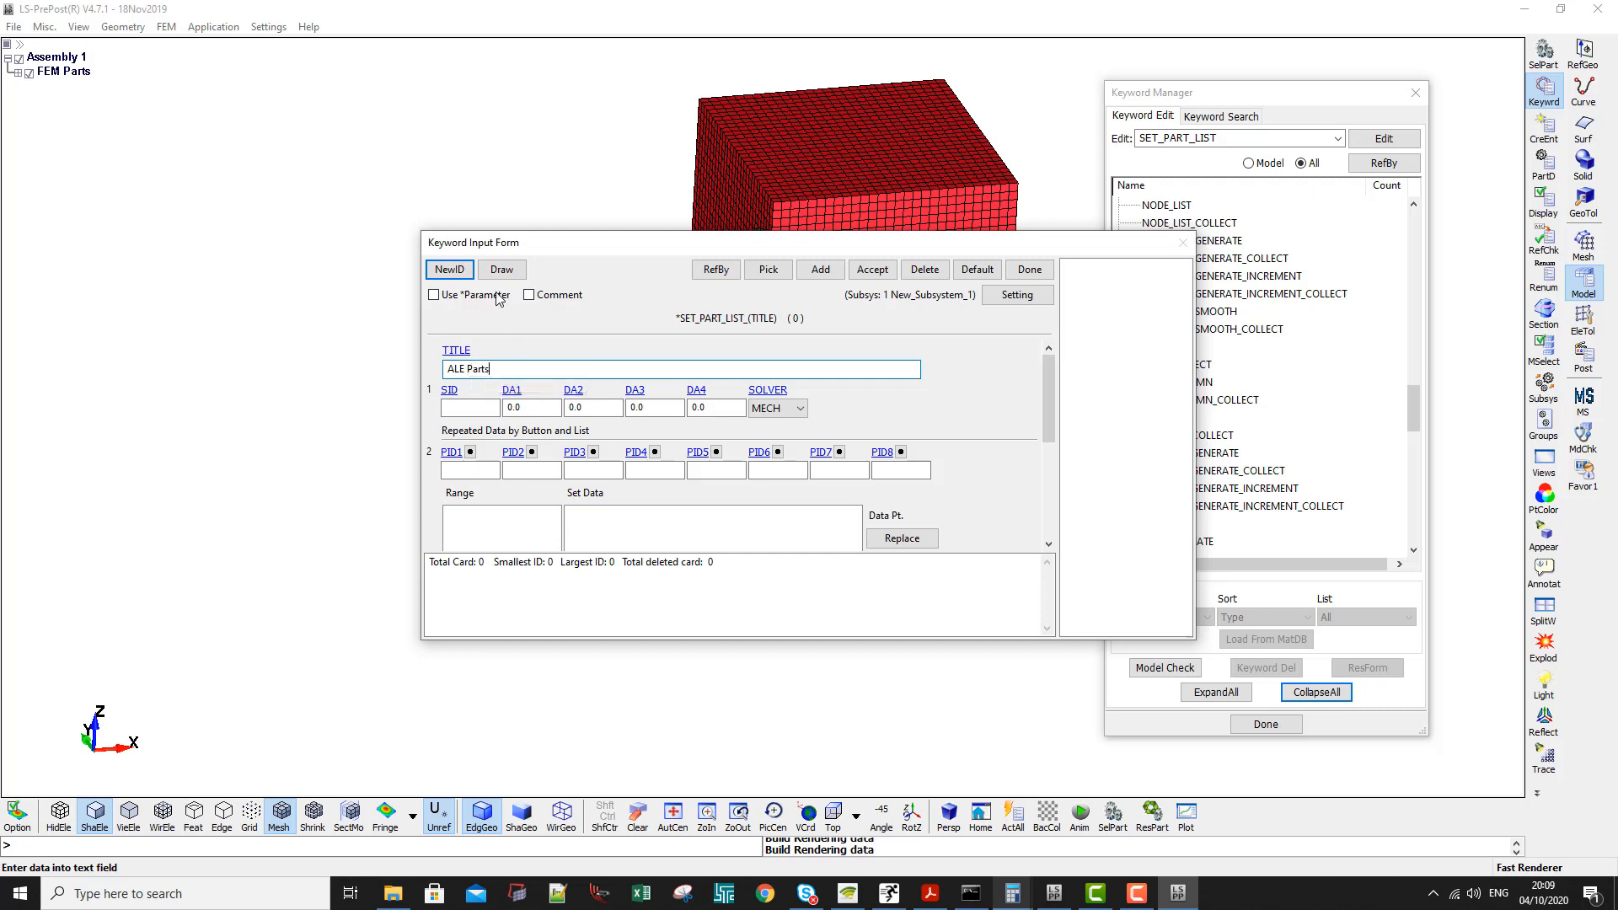
left_click(449, 269)
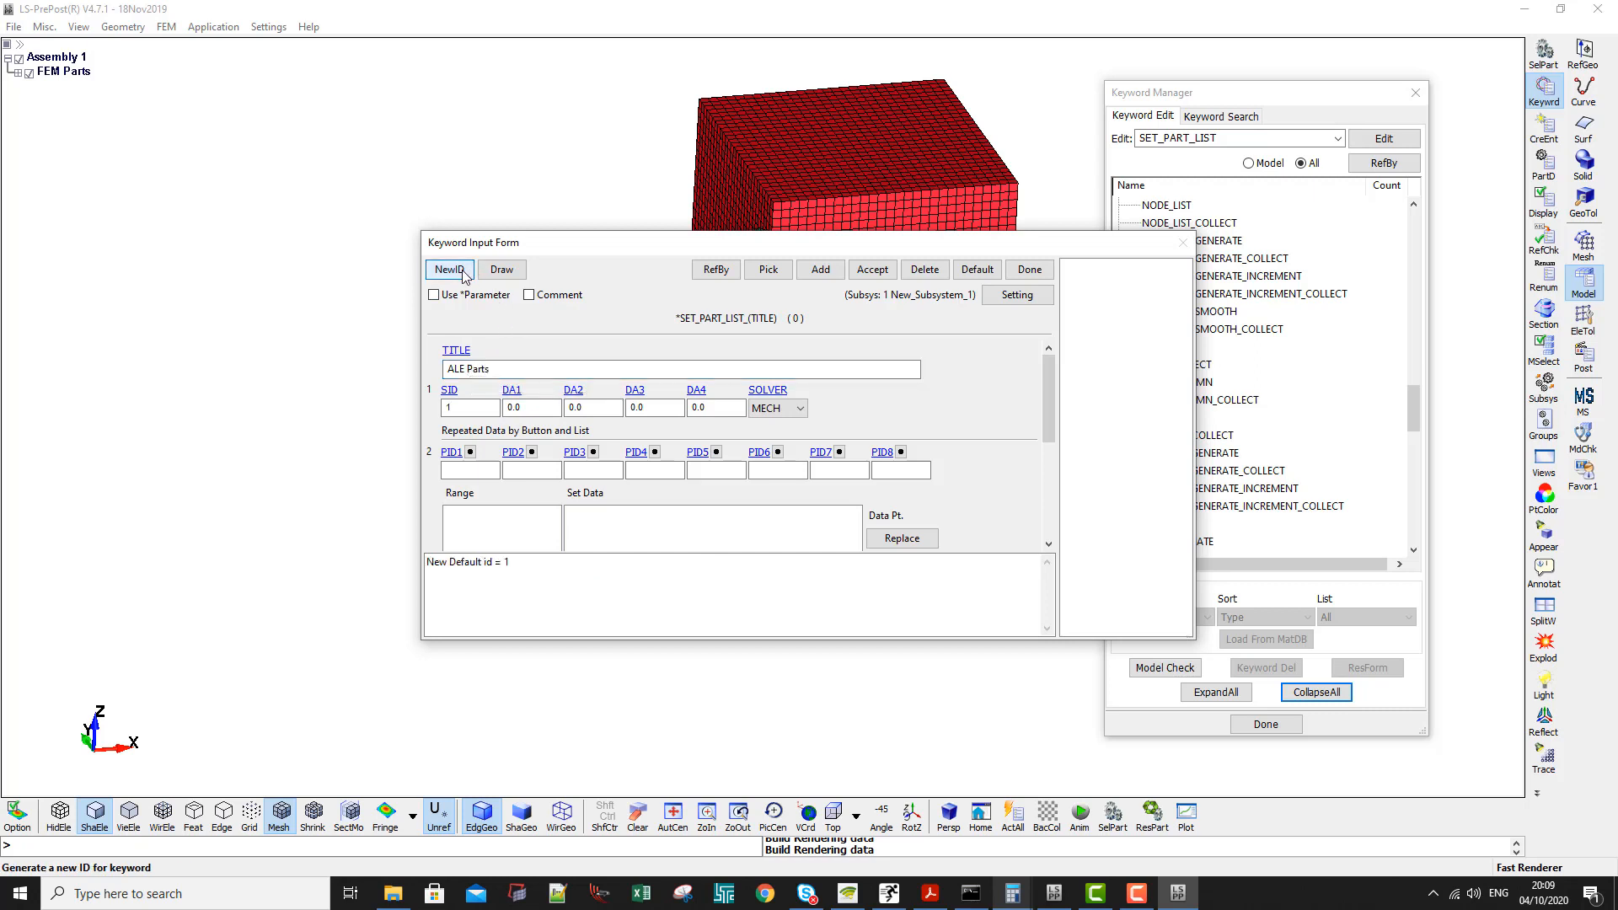
- Enter parts 1 and 2 as PID1 and PID2 of the ALE Parts set, accept the card and close the form
left_click(462, 470)
type("1")
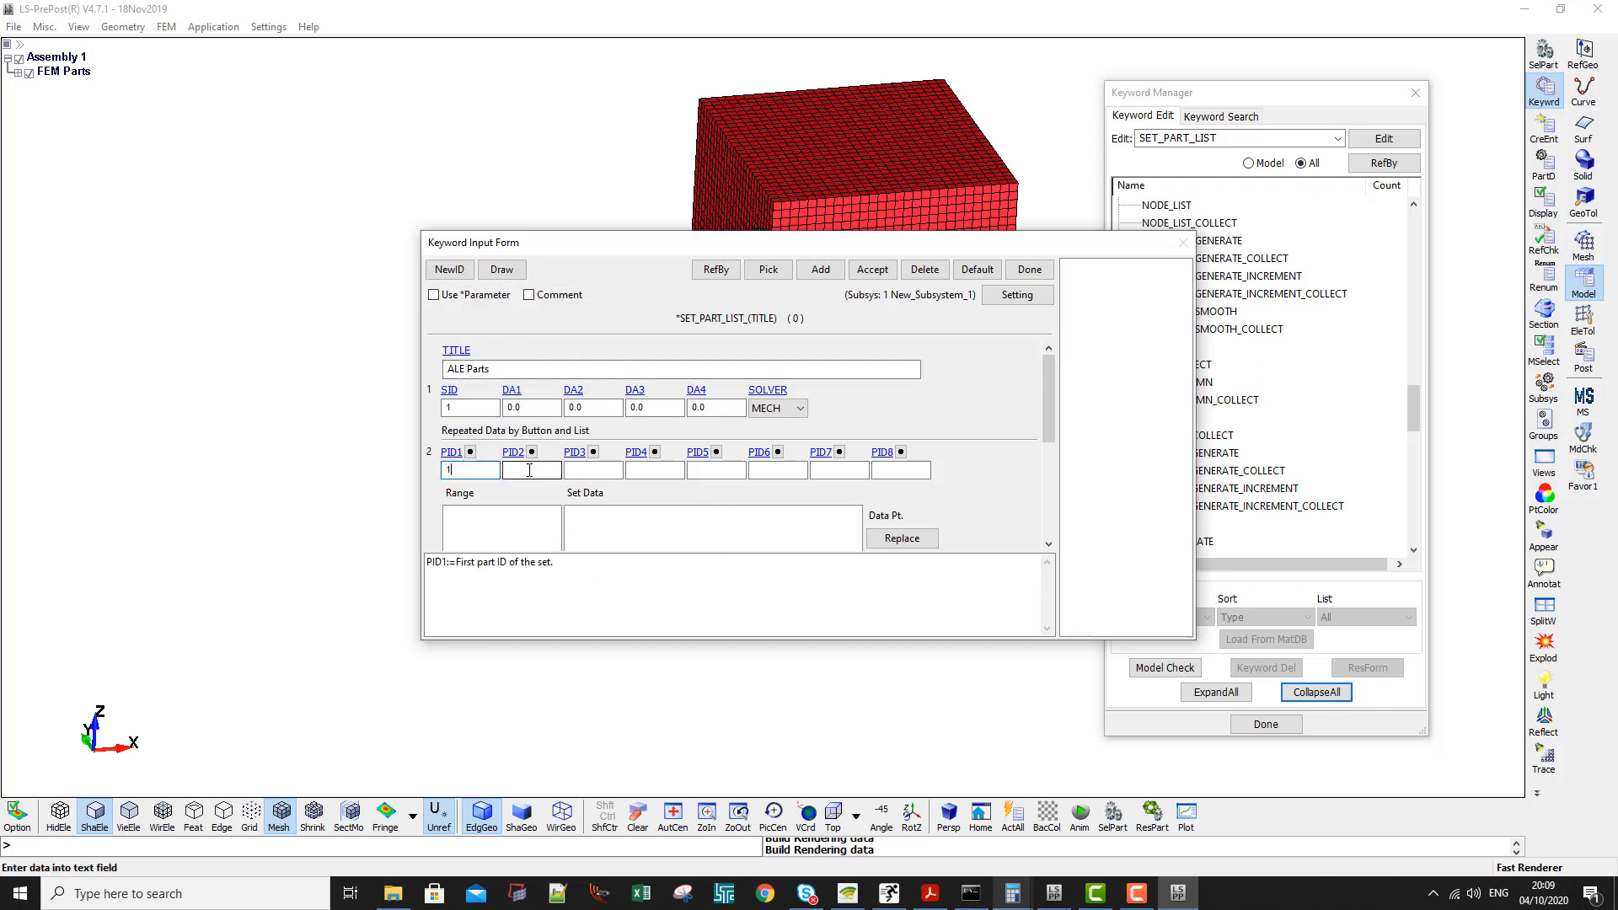
left_click(527, 470)
type("2")
left_click(872, 269)
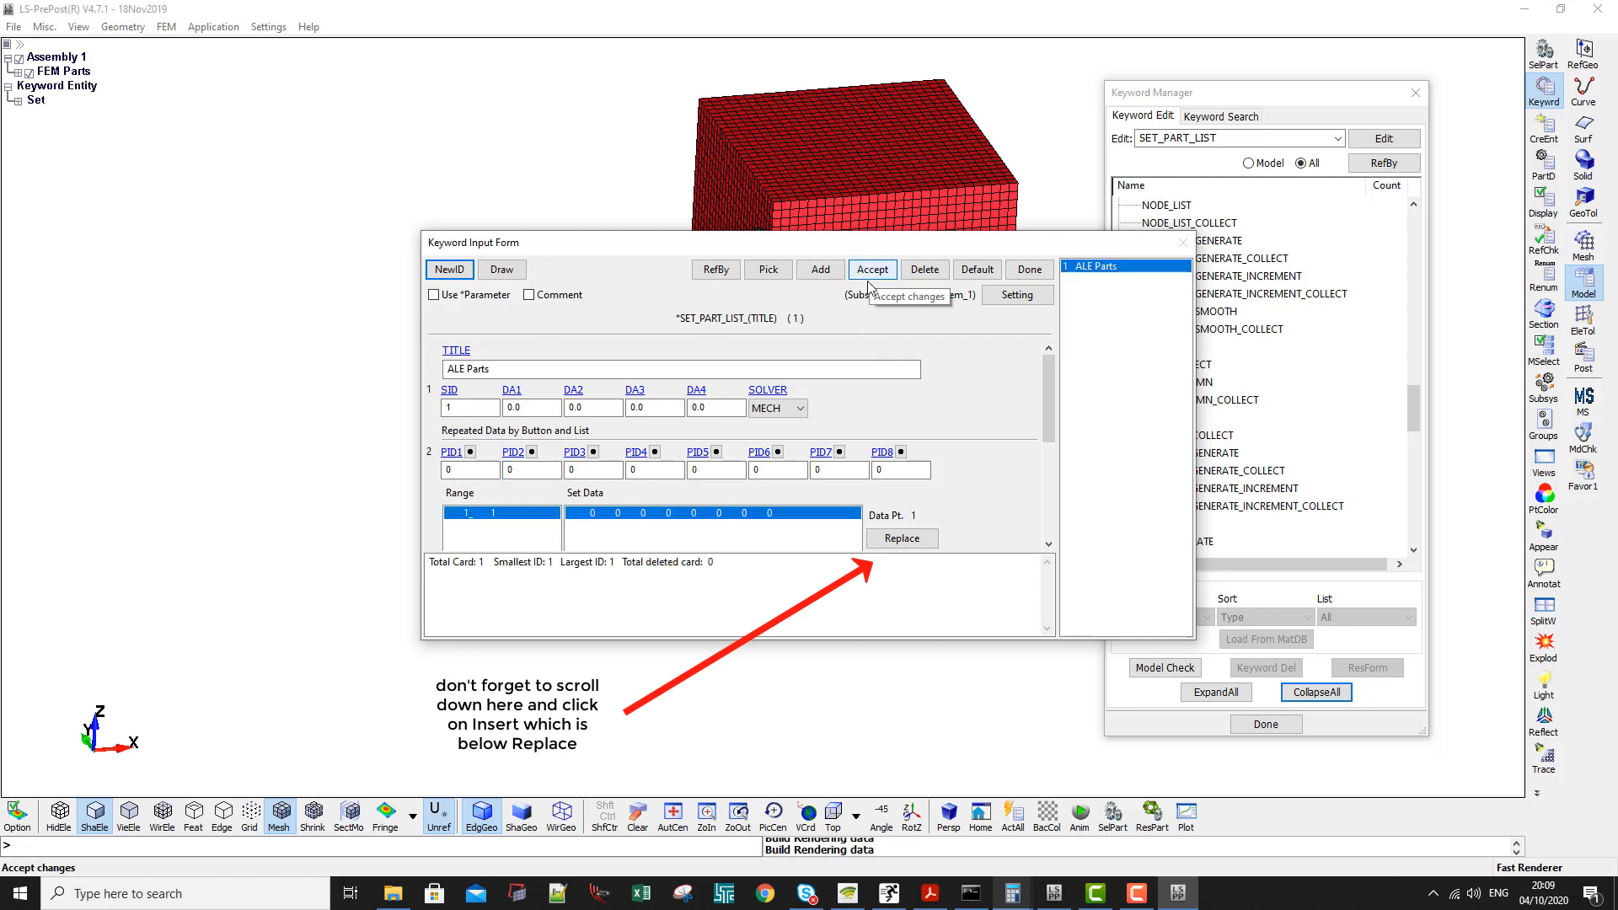
left_click(1028, 271)
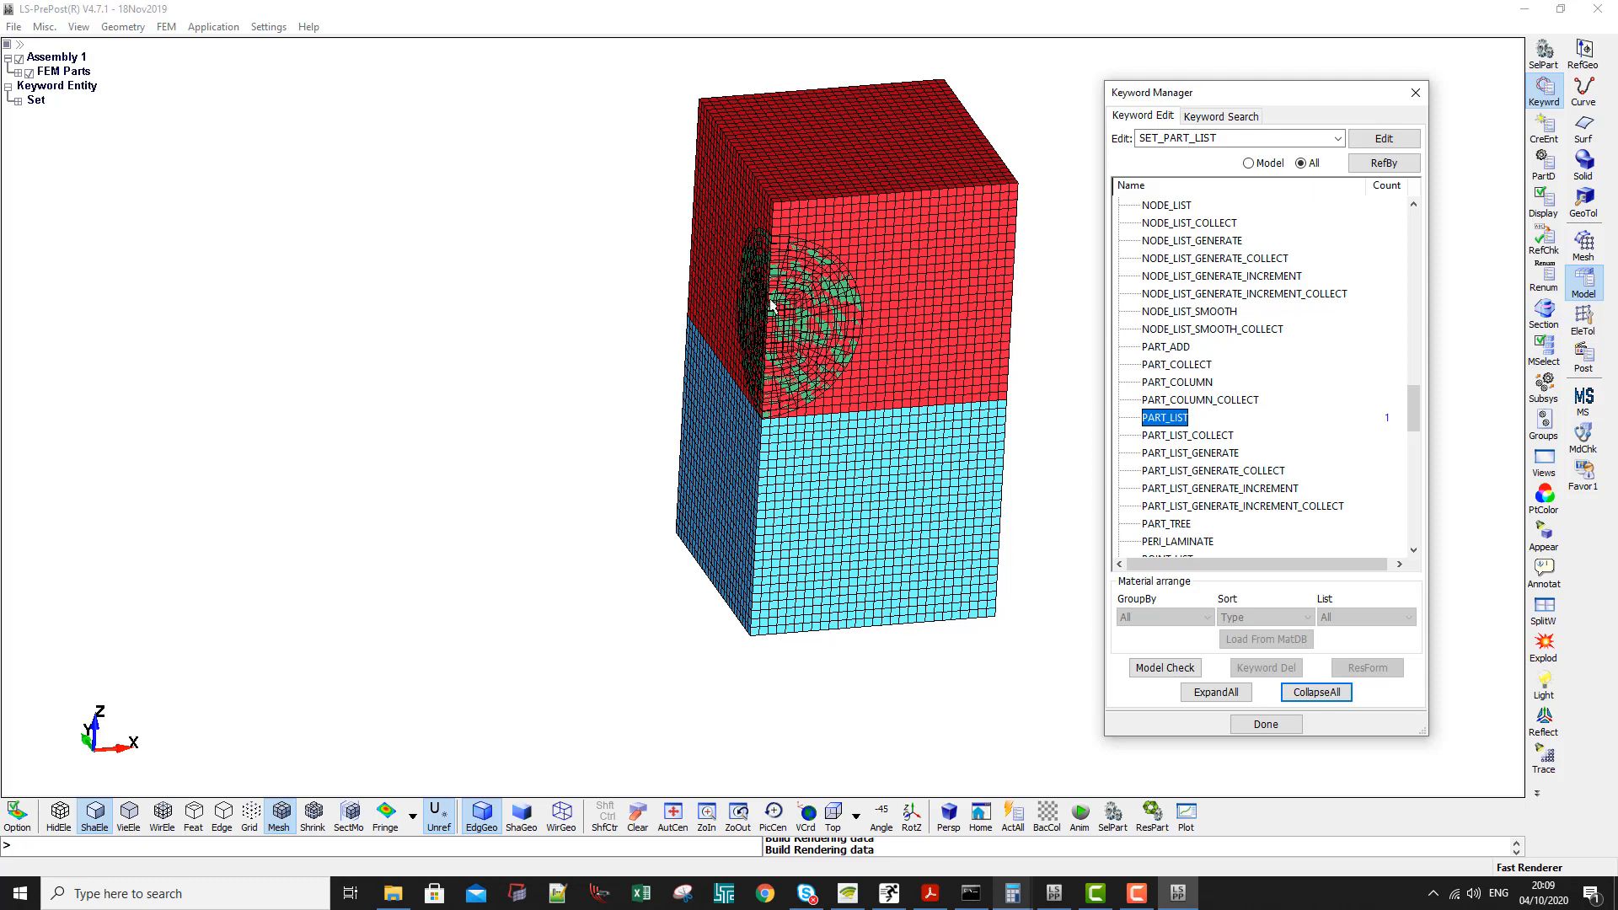
- Start a CONSTRAINED_LAGRANGE_IN_SOLID card and title it FSI Coupling
left_click_drag(1413, 407, 1417, 207)
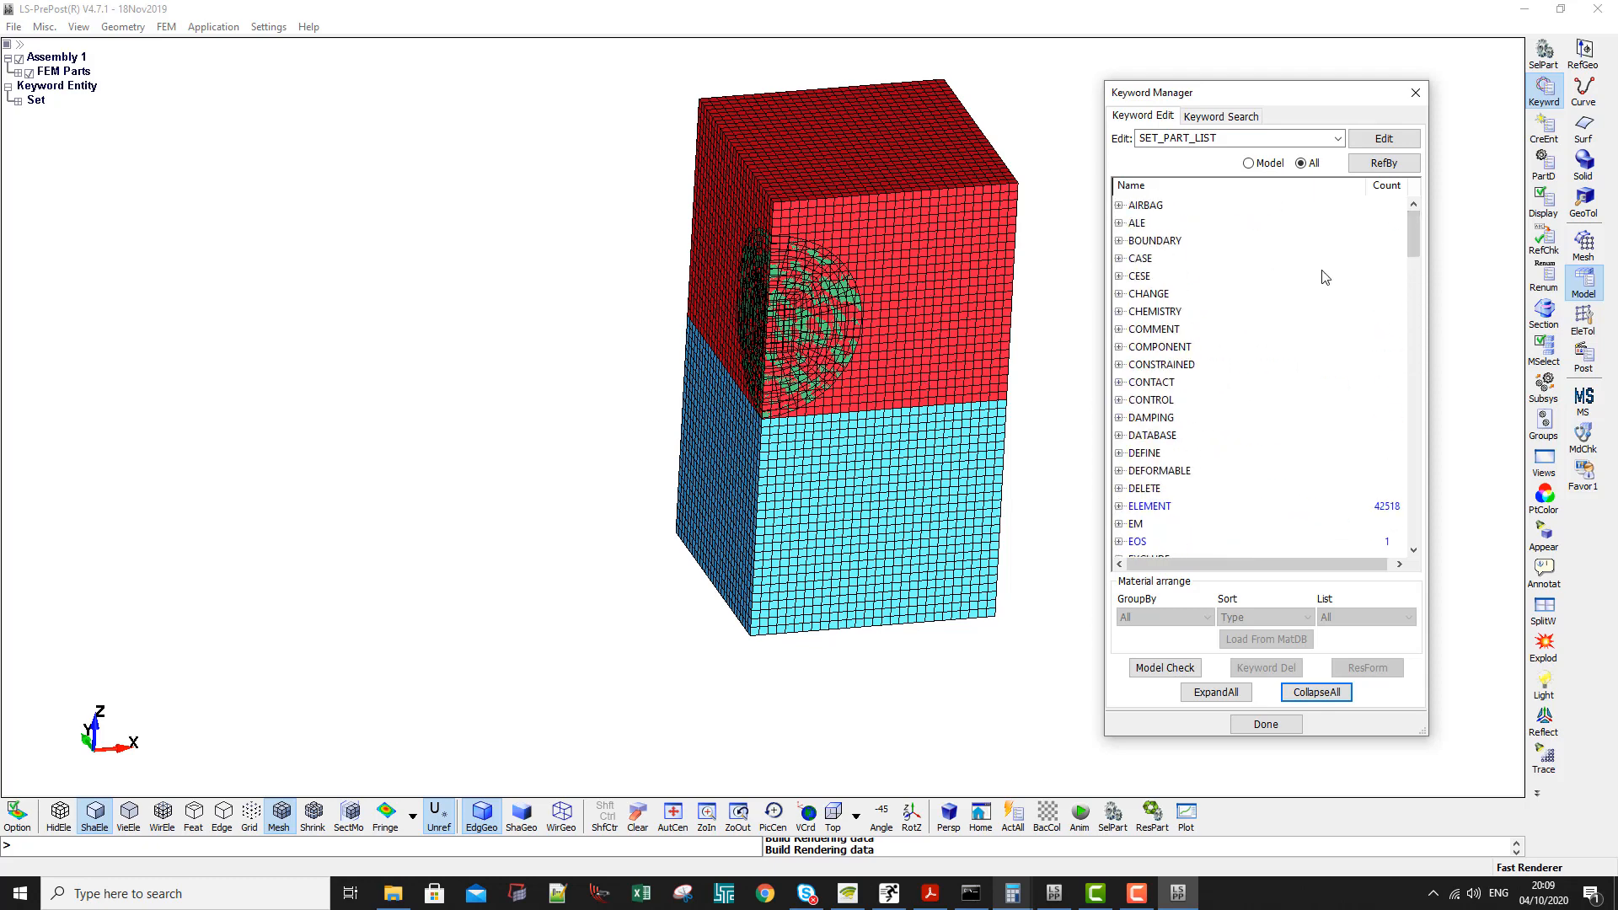
double_click(1164, 368)
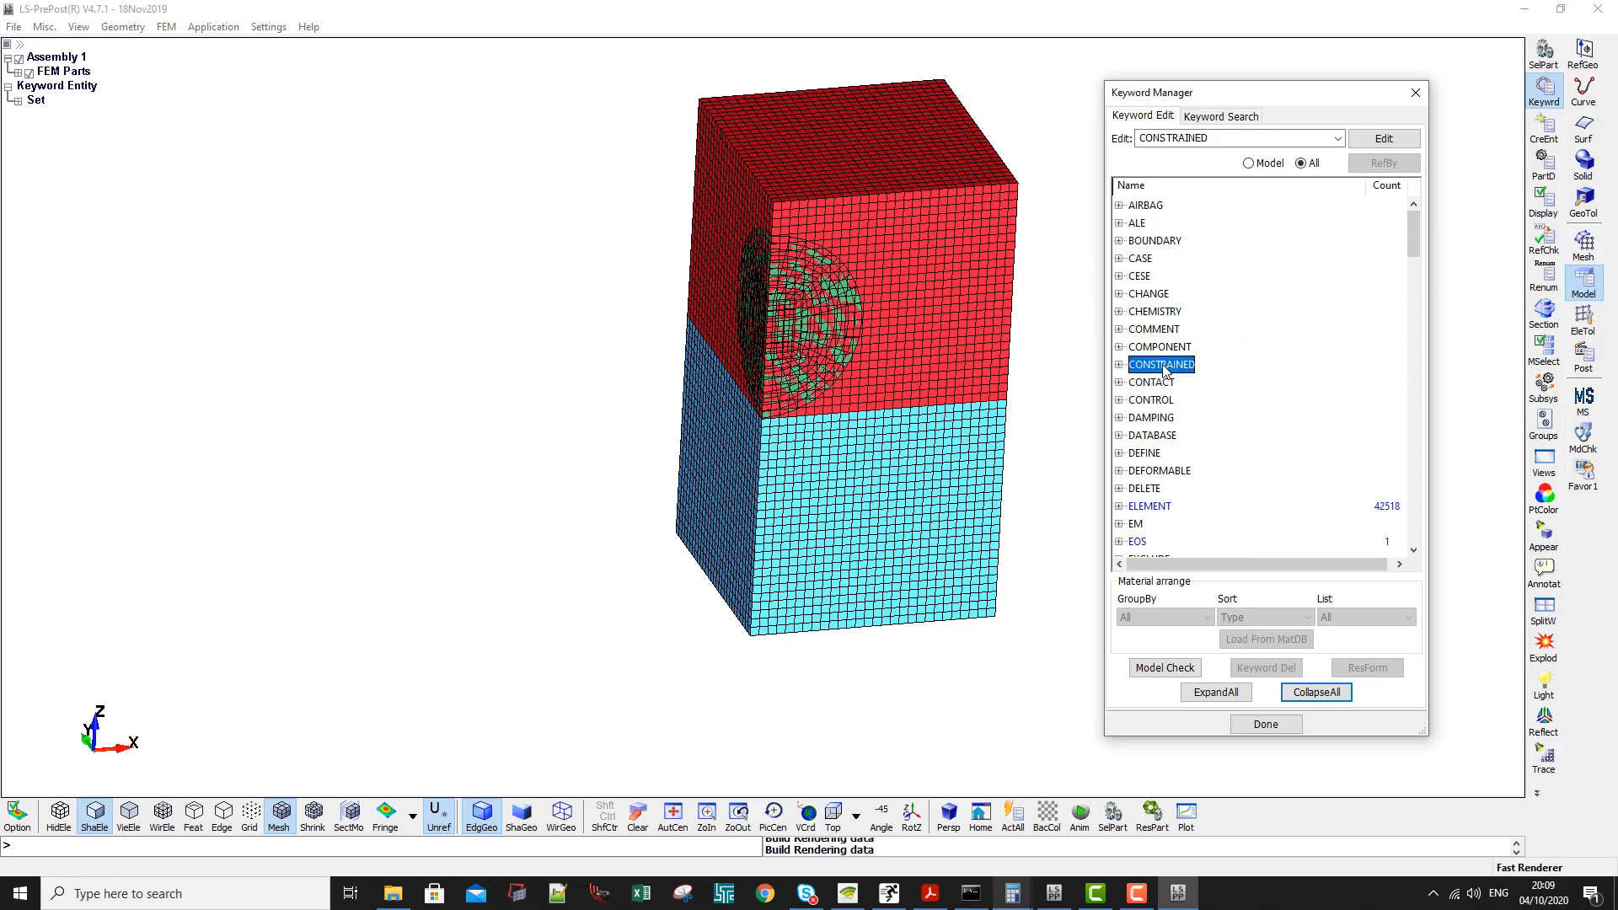
scroll(1207, 432, "down", 9)
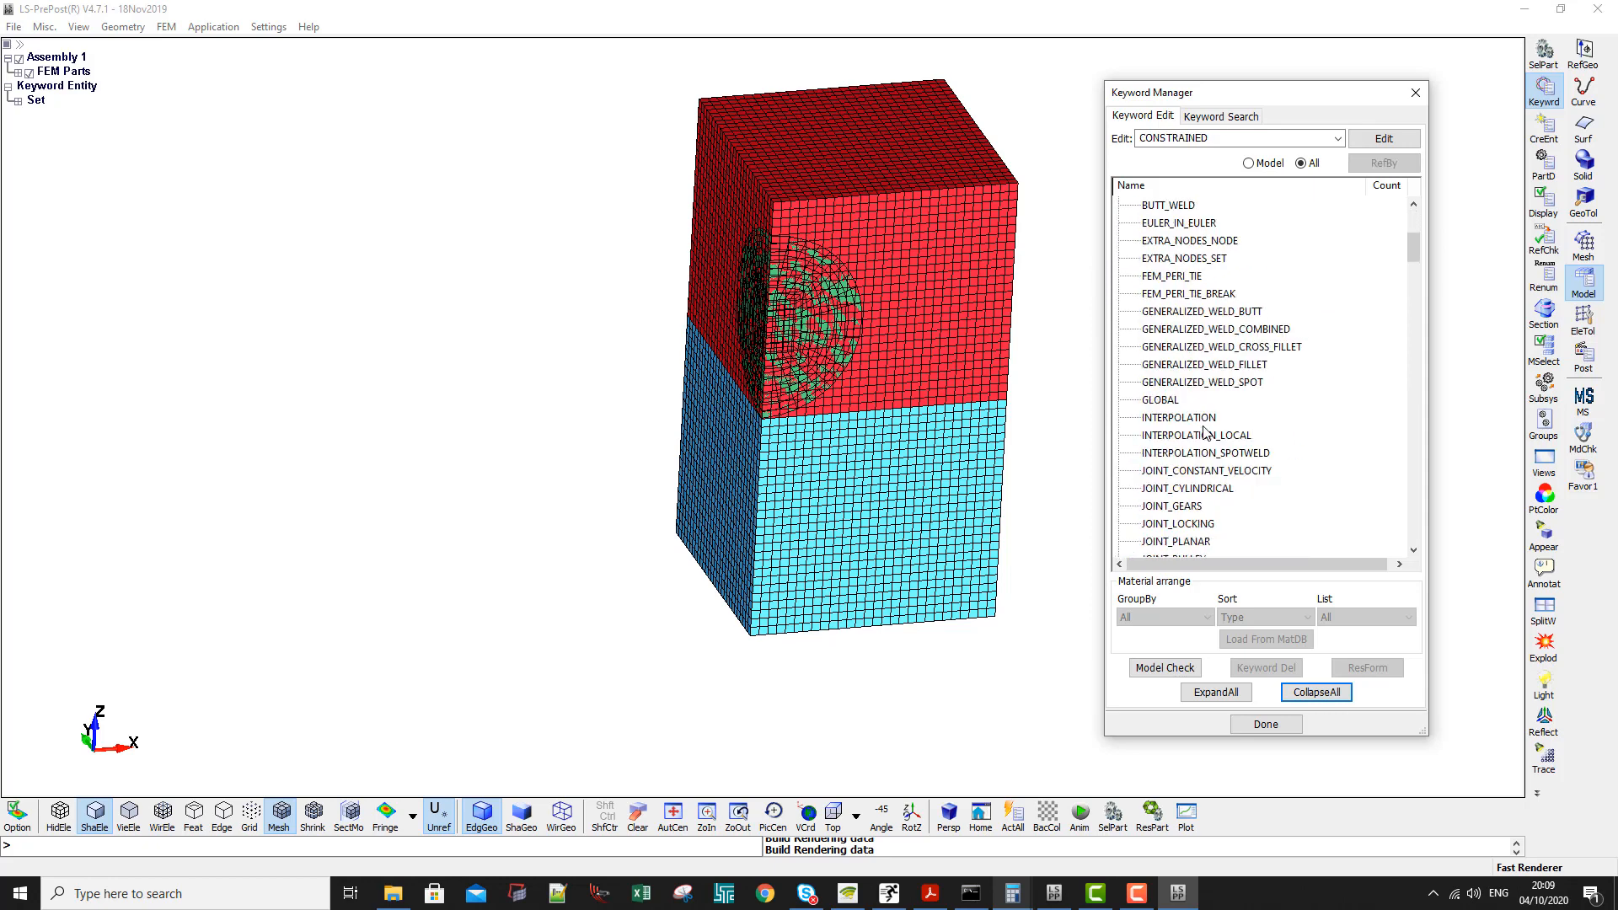
scroll(1206, 432, "down", 9)
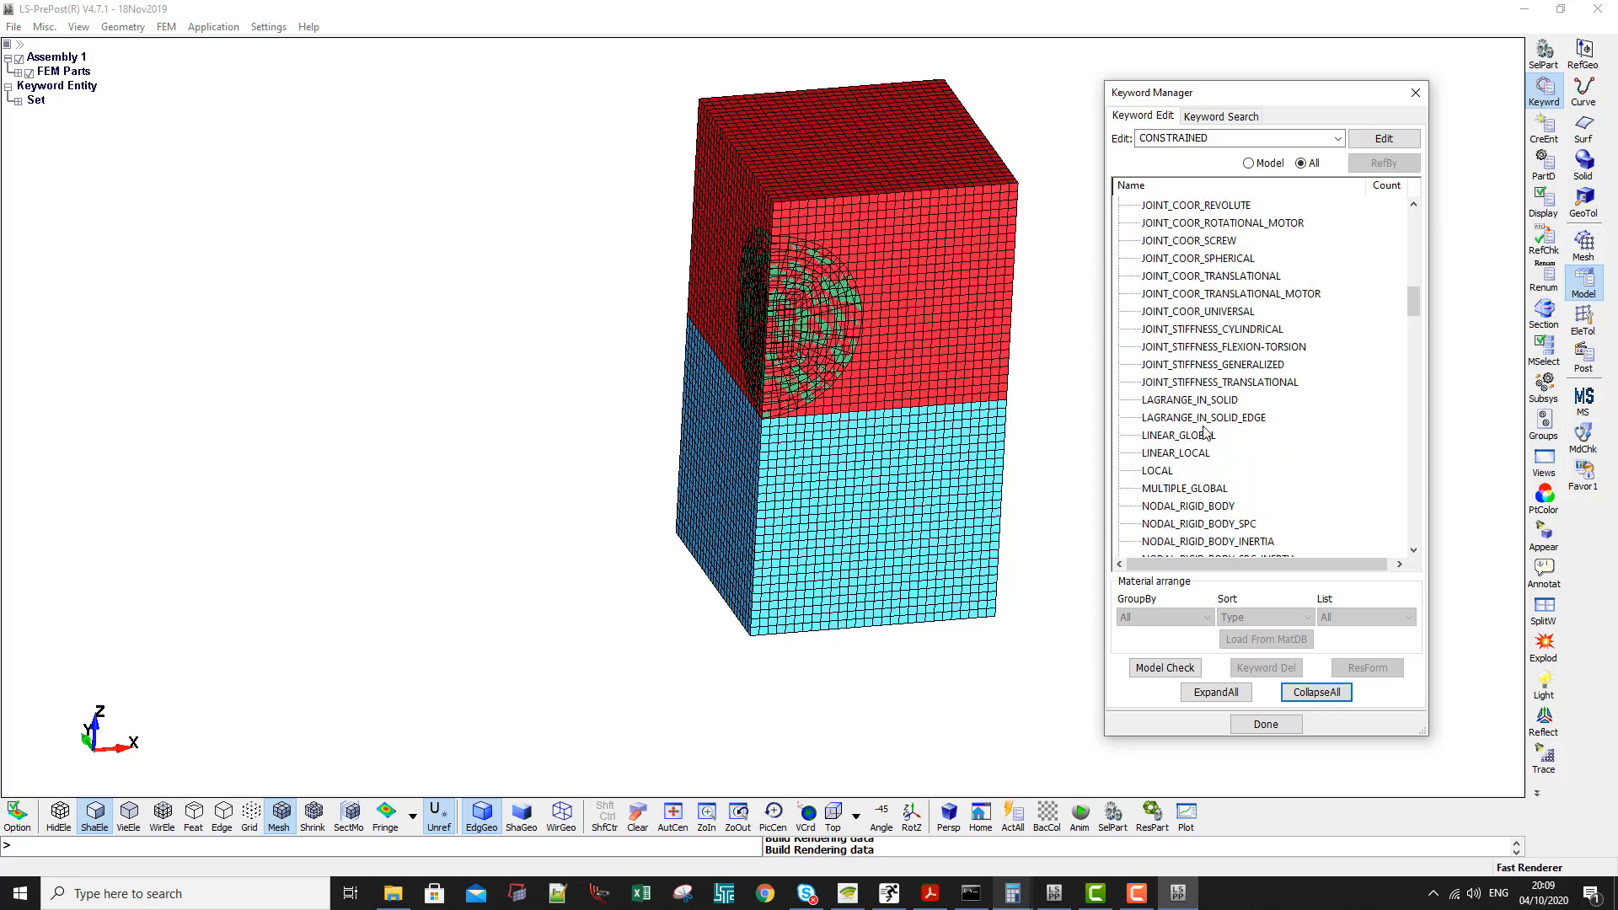
double_click(1189, 400)
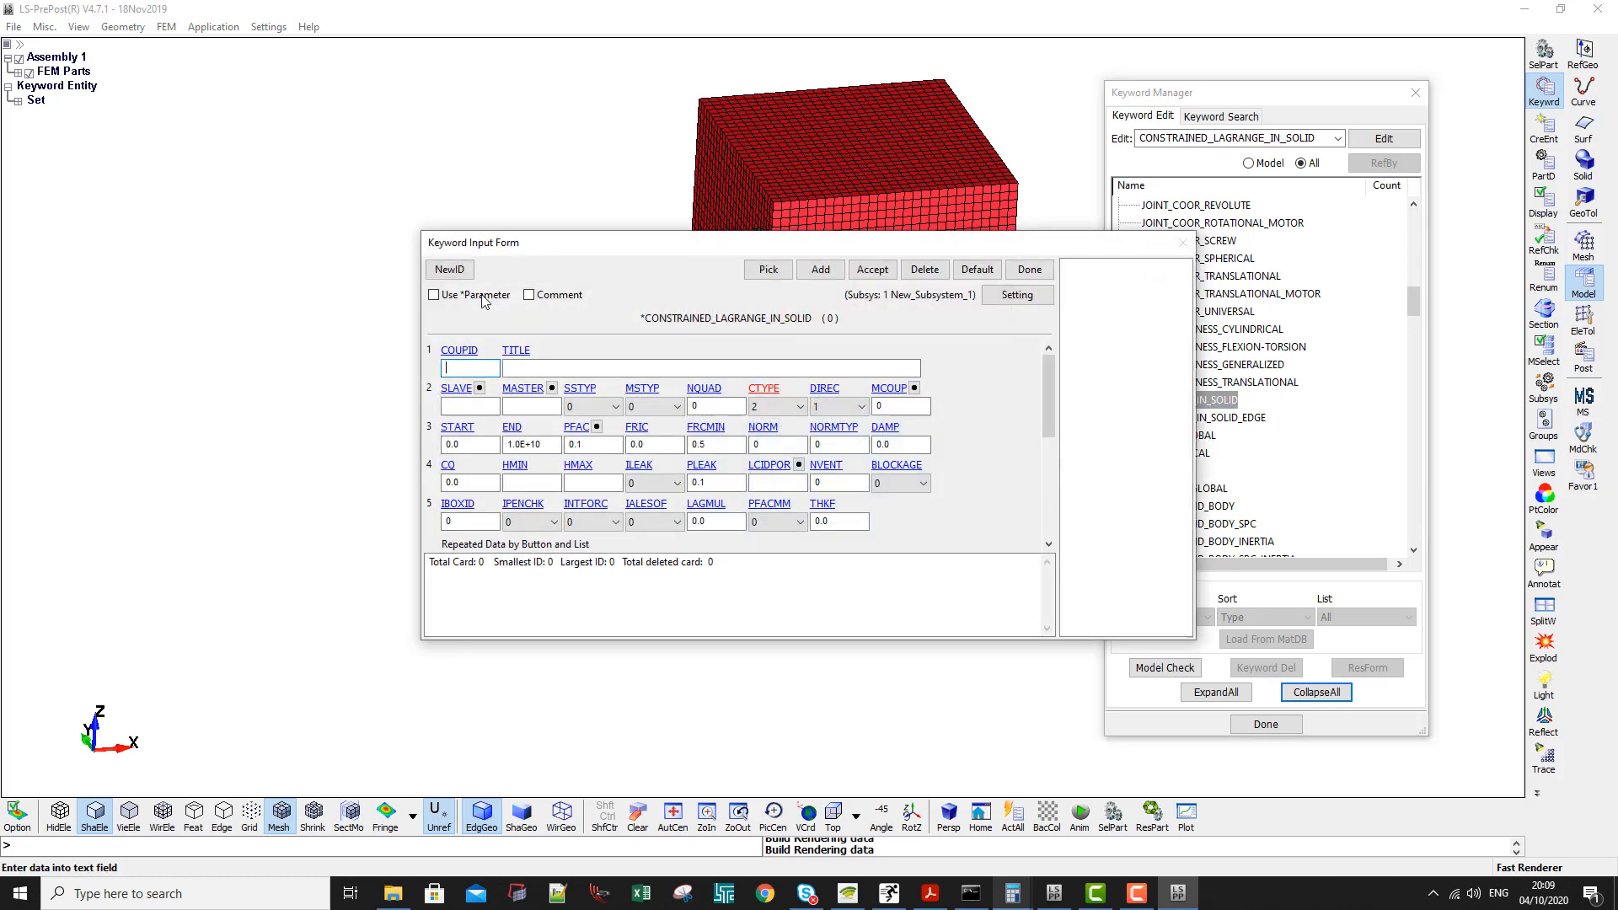
left_click_drag(517, 244, 237, 231)
left_click(249, 358)
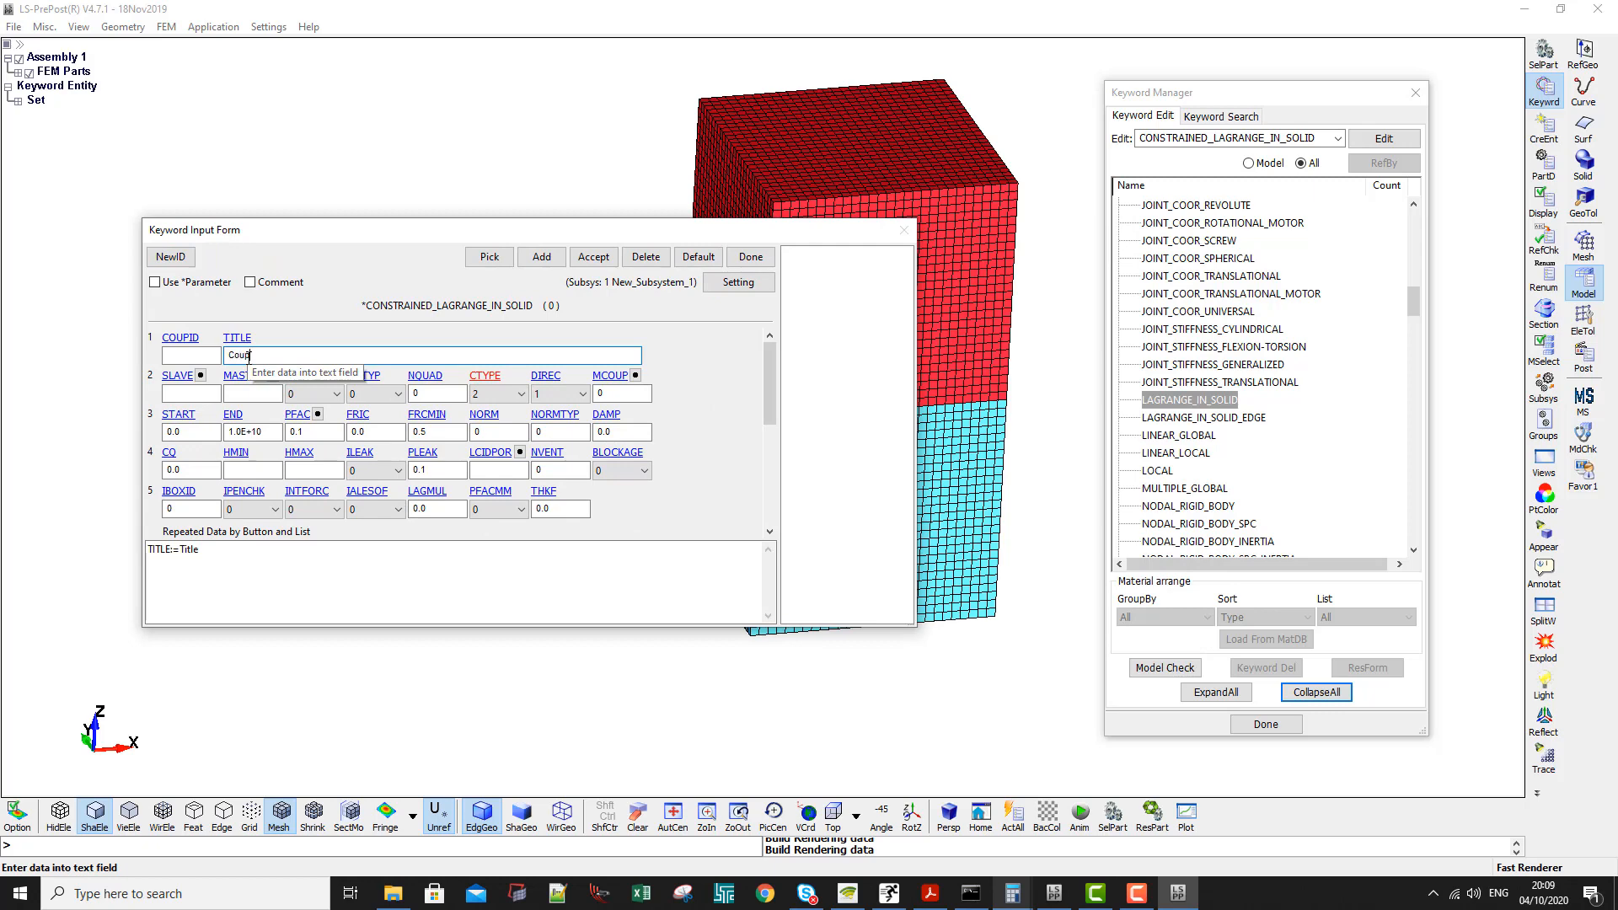
type("FSI Coup")
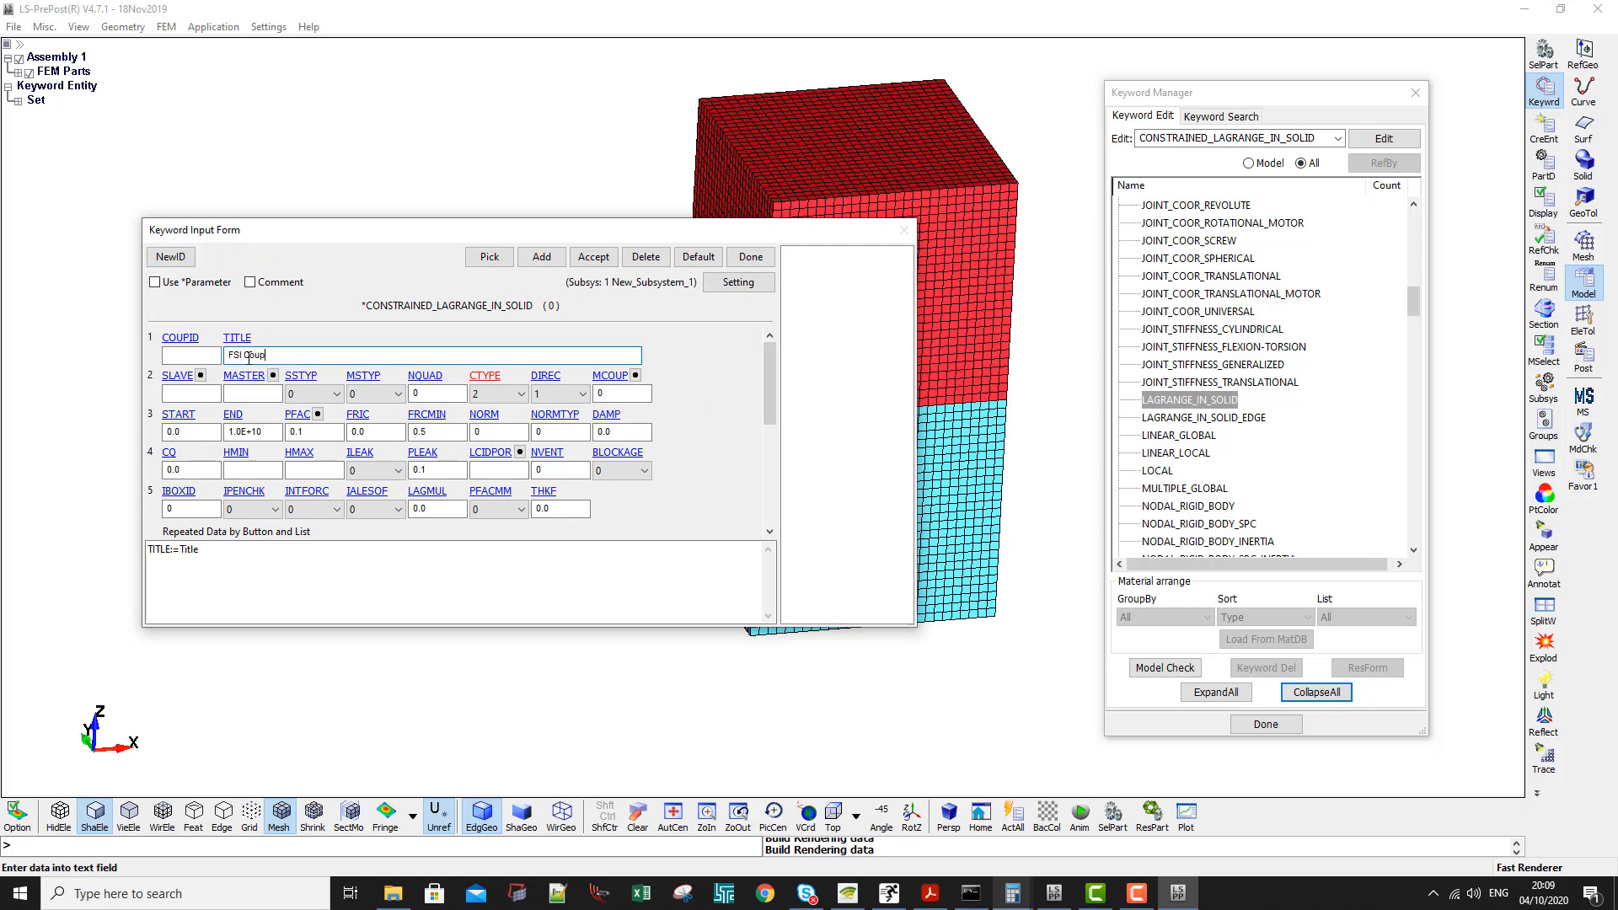
- Set the slave type SSTYP of the FSI Coupling card to 1, part ID
left_click(204, 396)
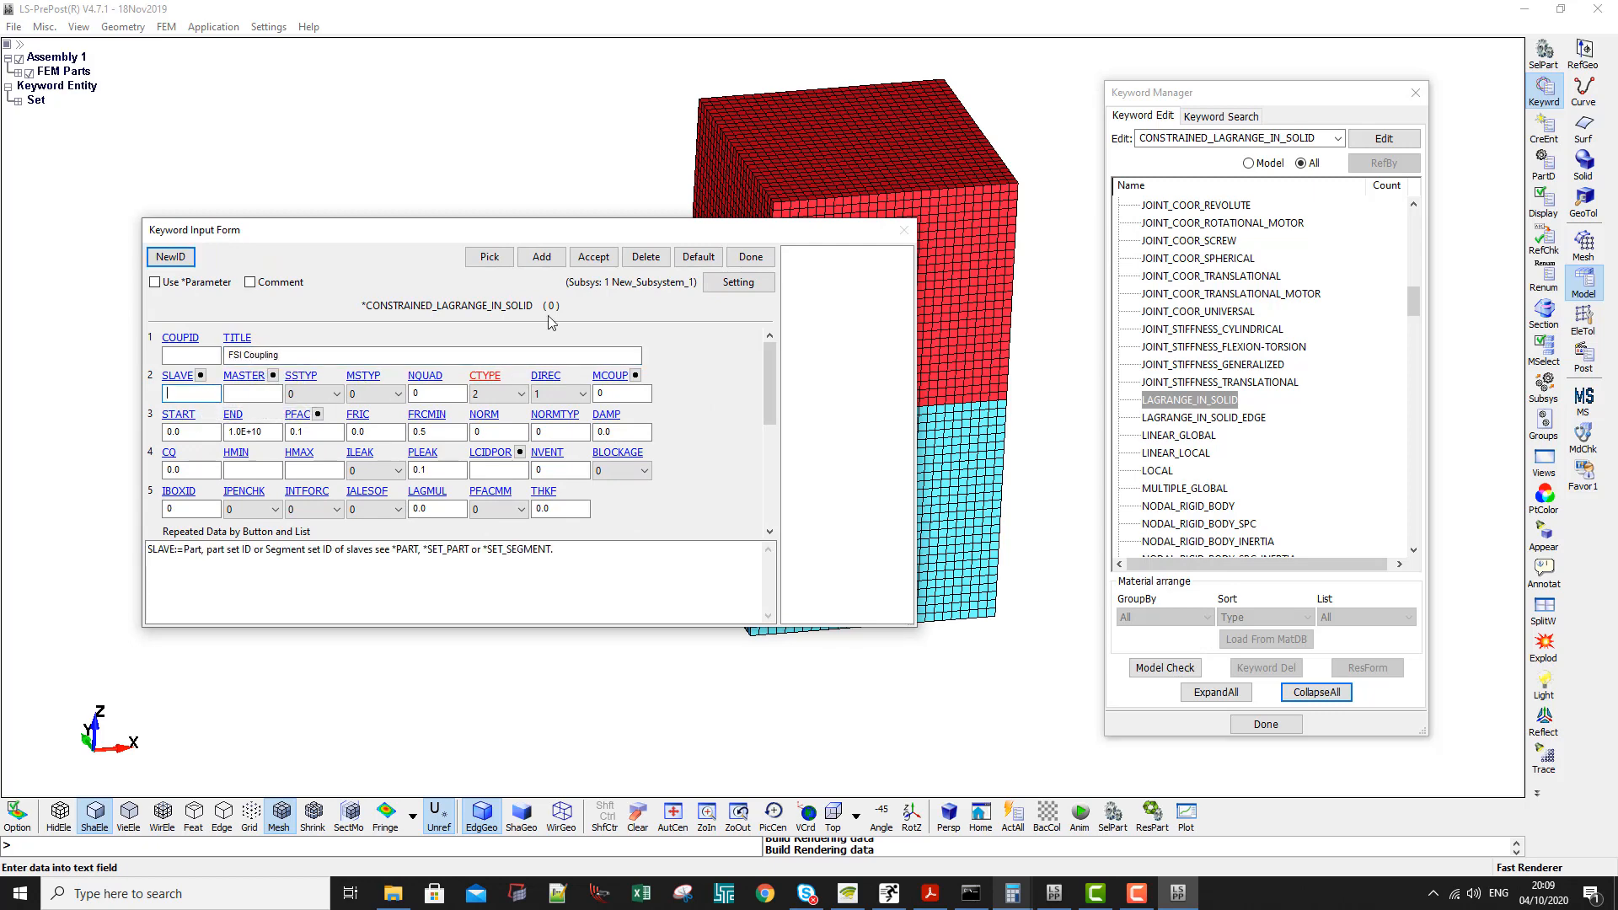
left_click_drag(568, 240, 572, 399)
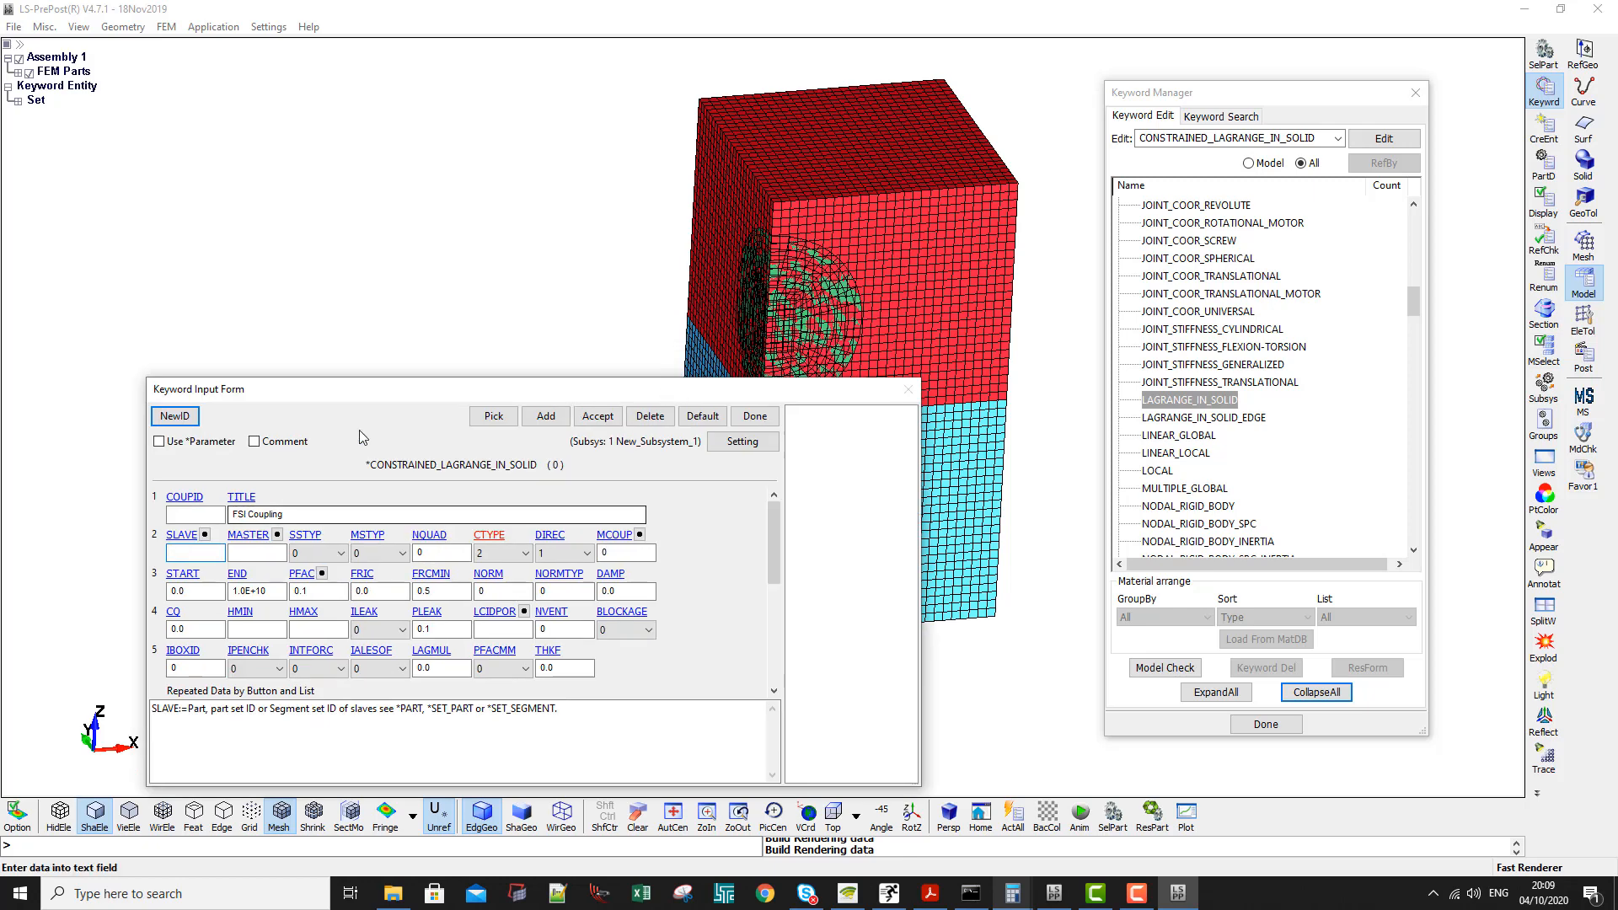
left_click_drag(361, 396, 329, 325)
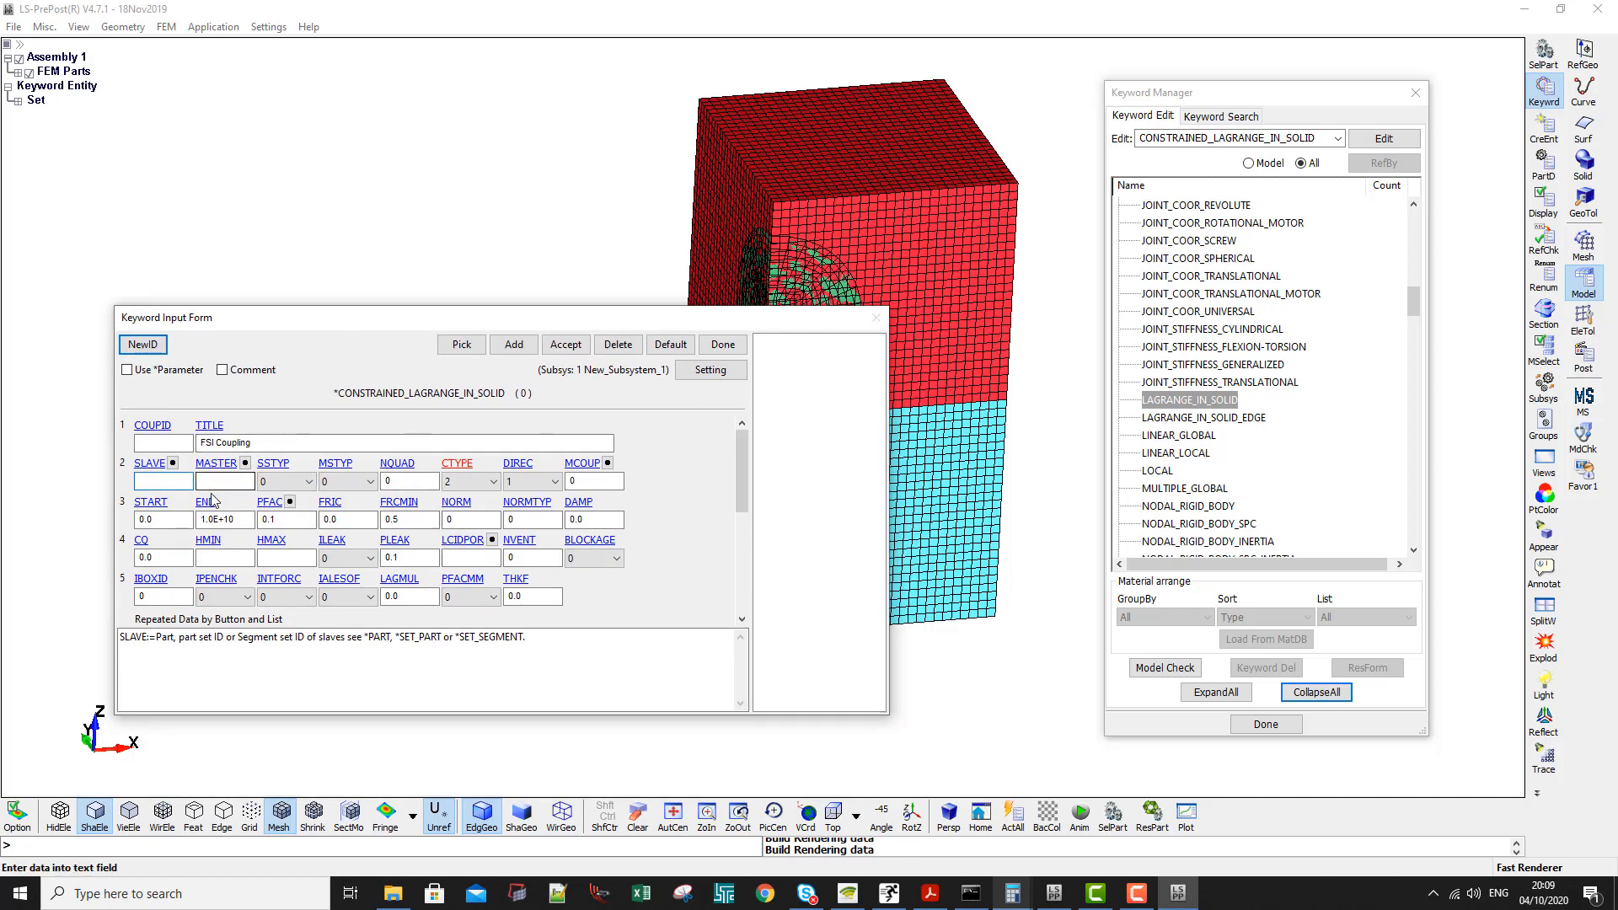
left_click(271, 465)
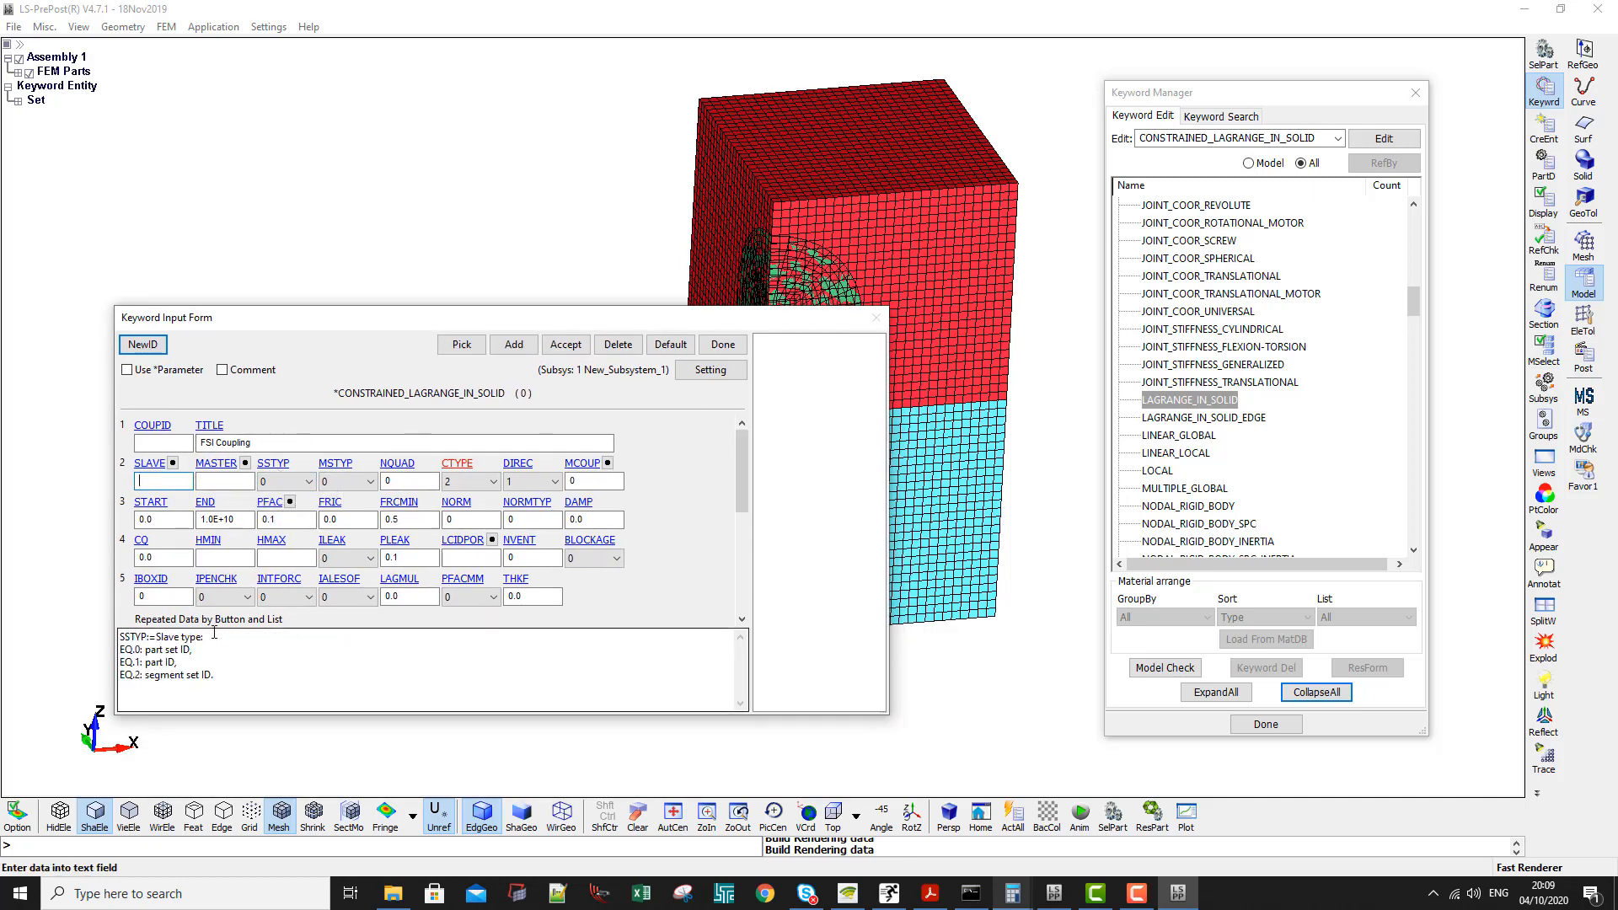
left_click(284, 482)
left_click(278, 510)
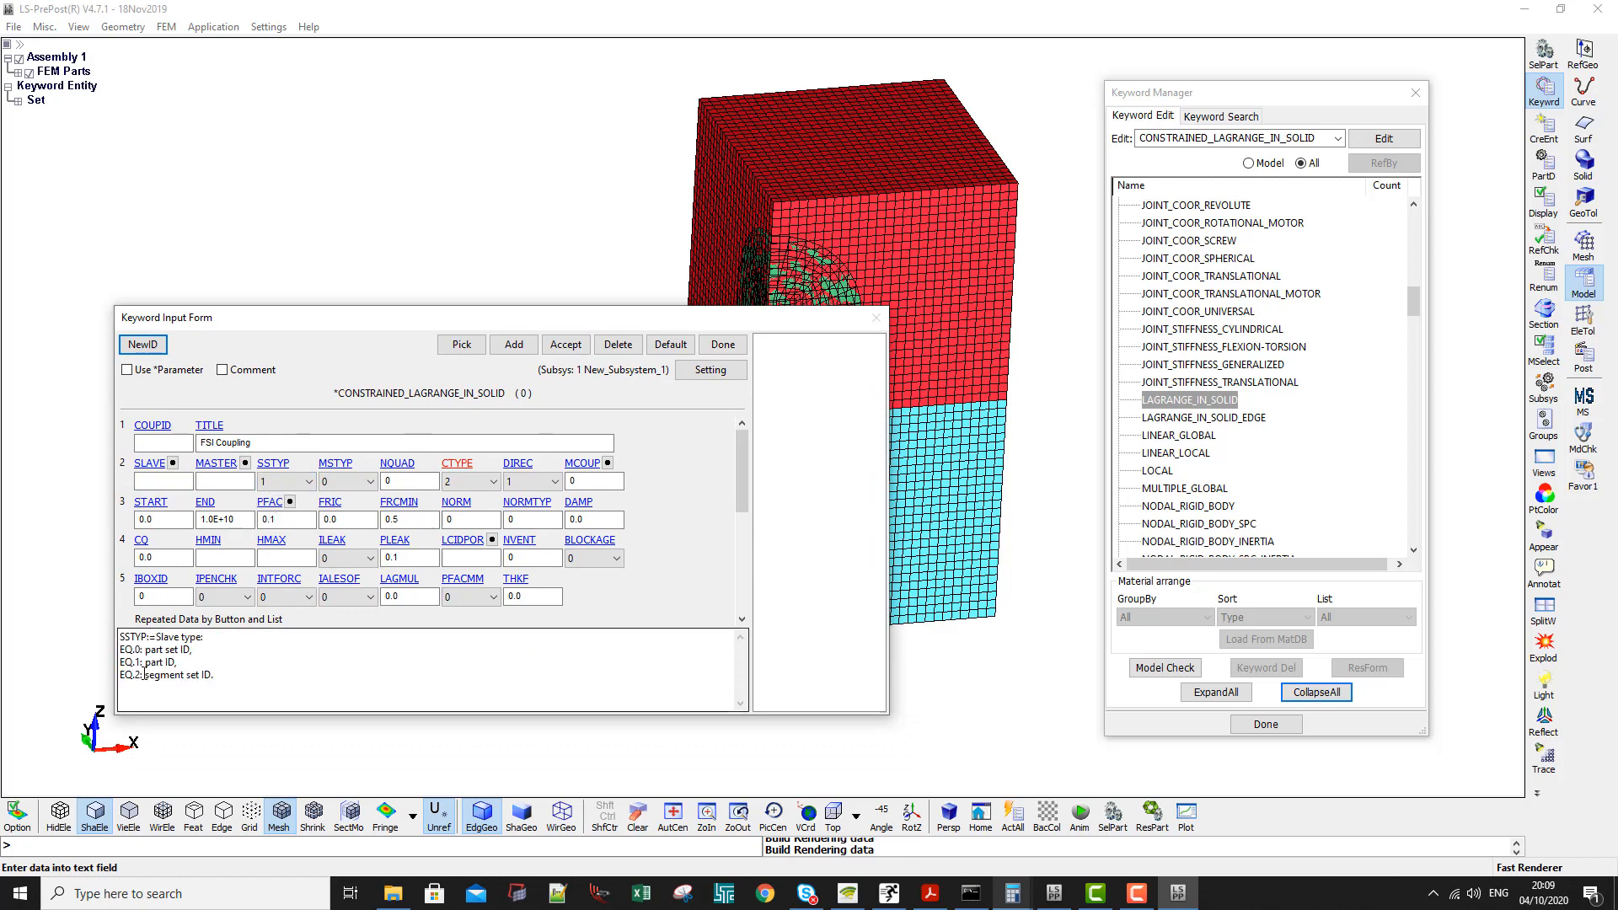
- Link part 3, Rigid Sphere, as the SLAVE of the FSI Coupling card
double_click(239, 483)
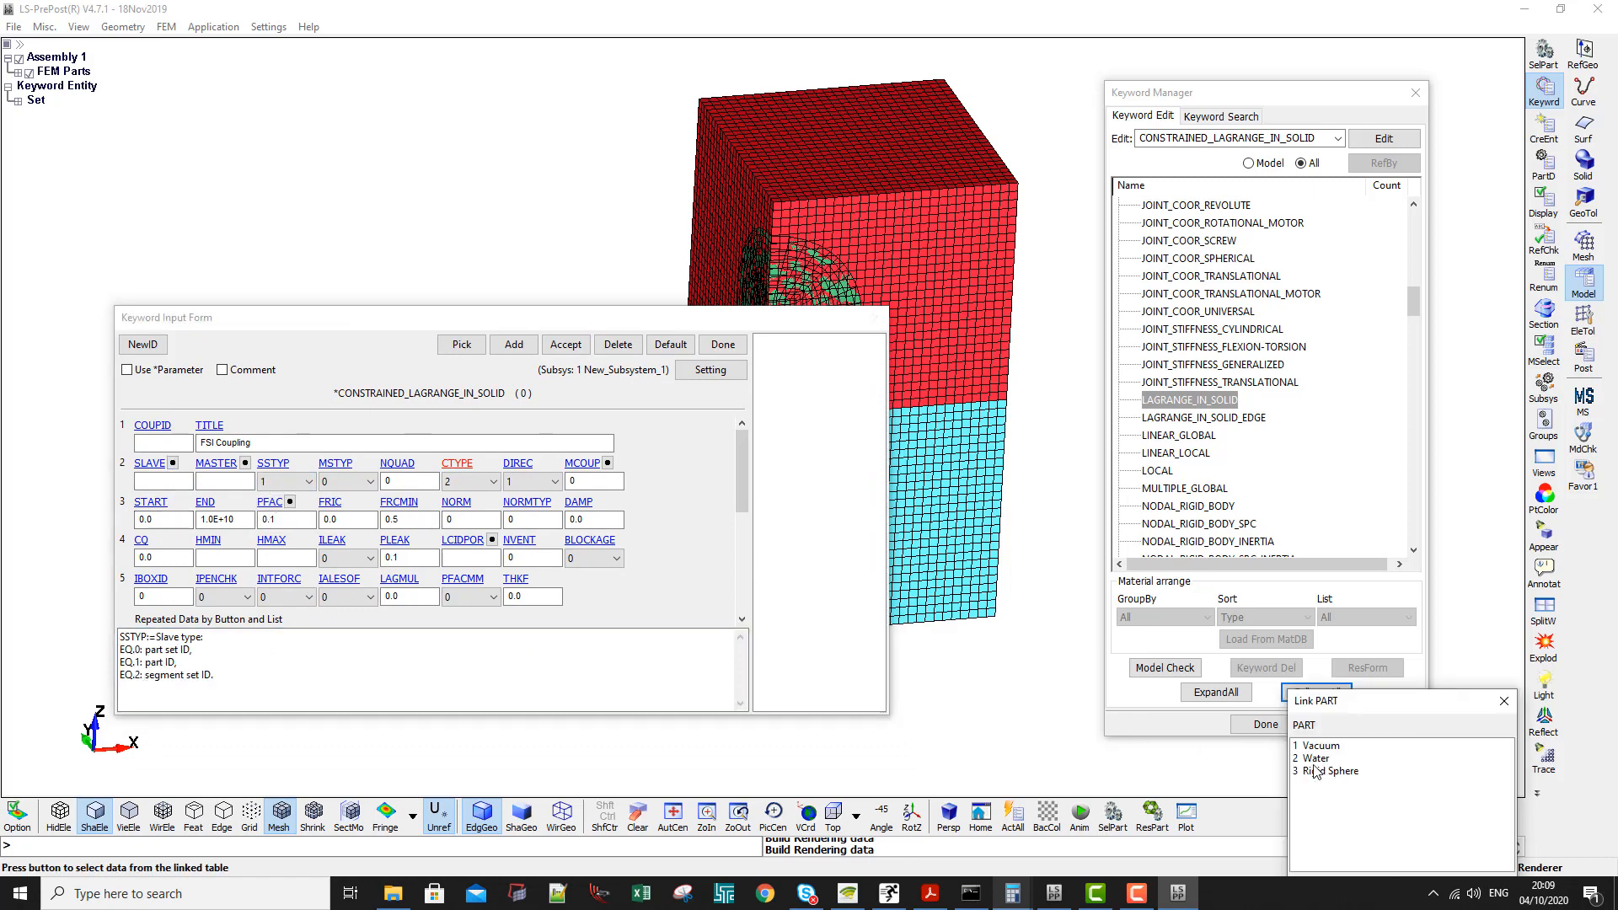
left_click_drag(1330, 708, 900, 424)
double_click(903, 487)
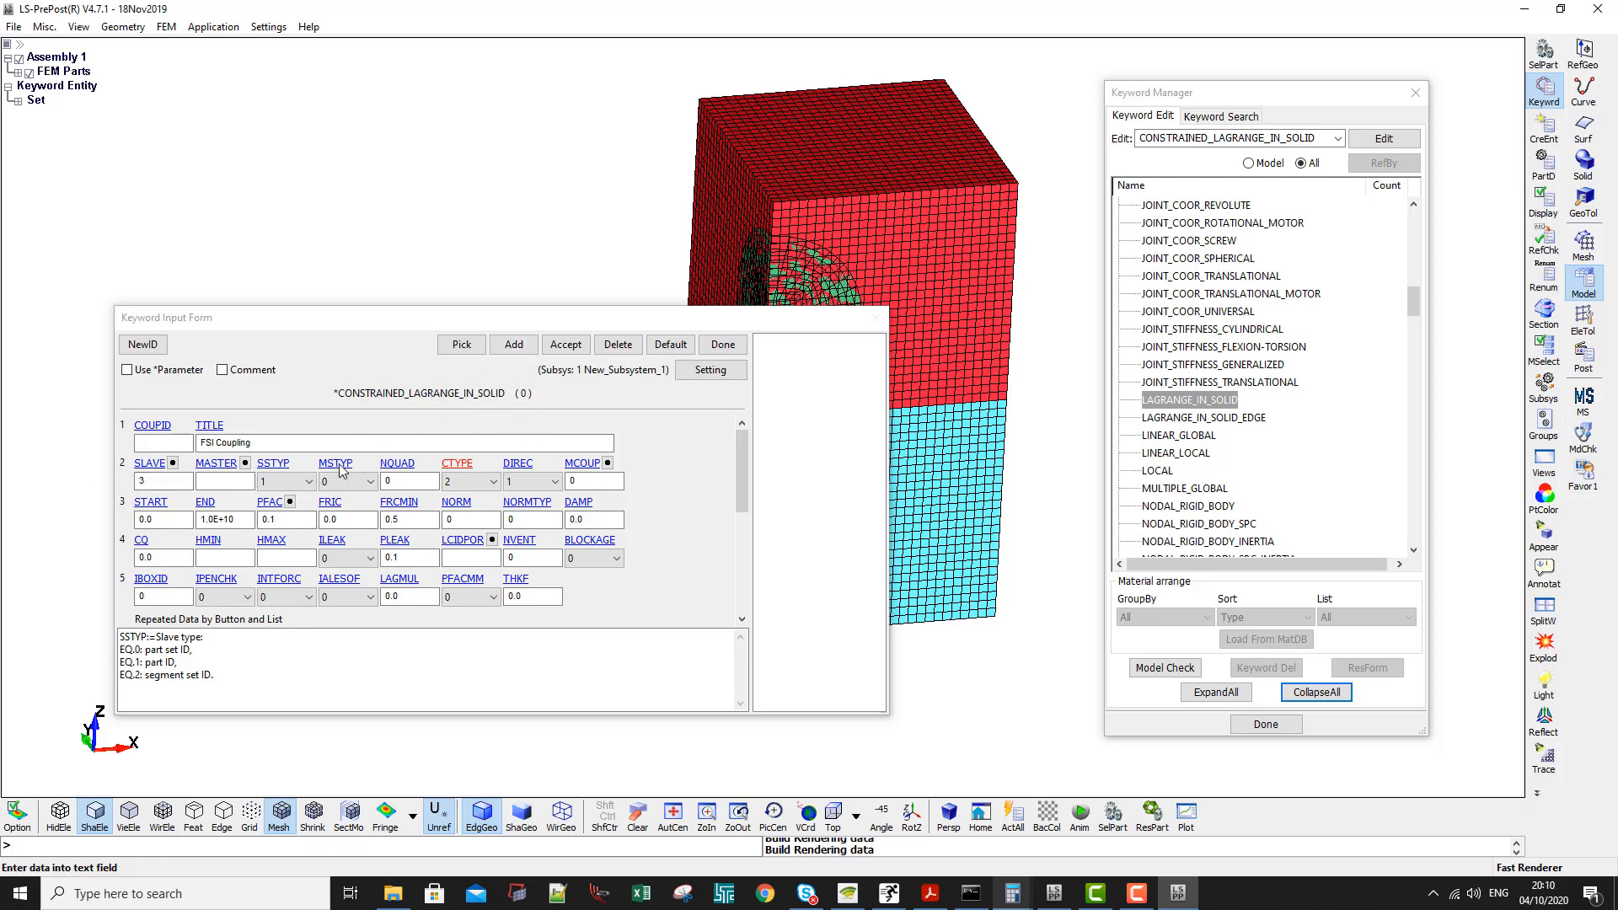
- Link part set 1, ALE Parts, as the MASTER of the FSI Coupling card and accept the card
left_click(244, 463)
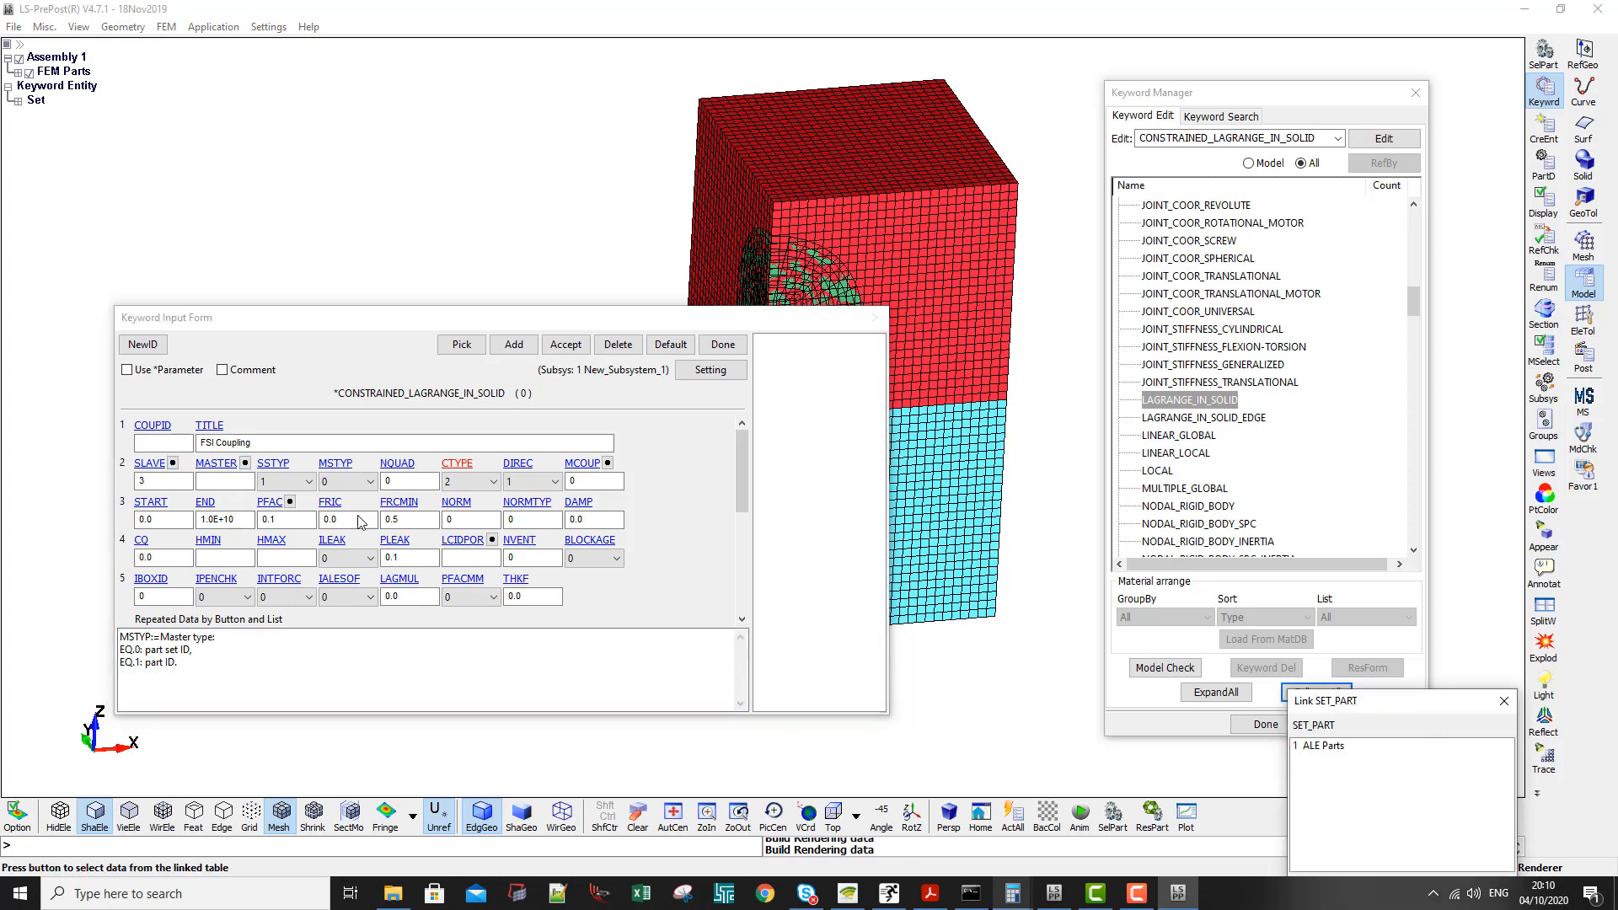
left_click_drag(1346, 705, 838, 436)
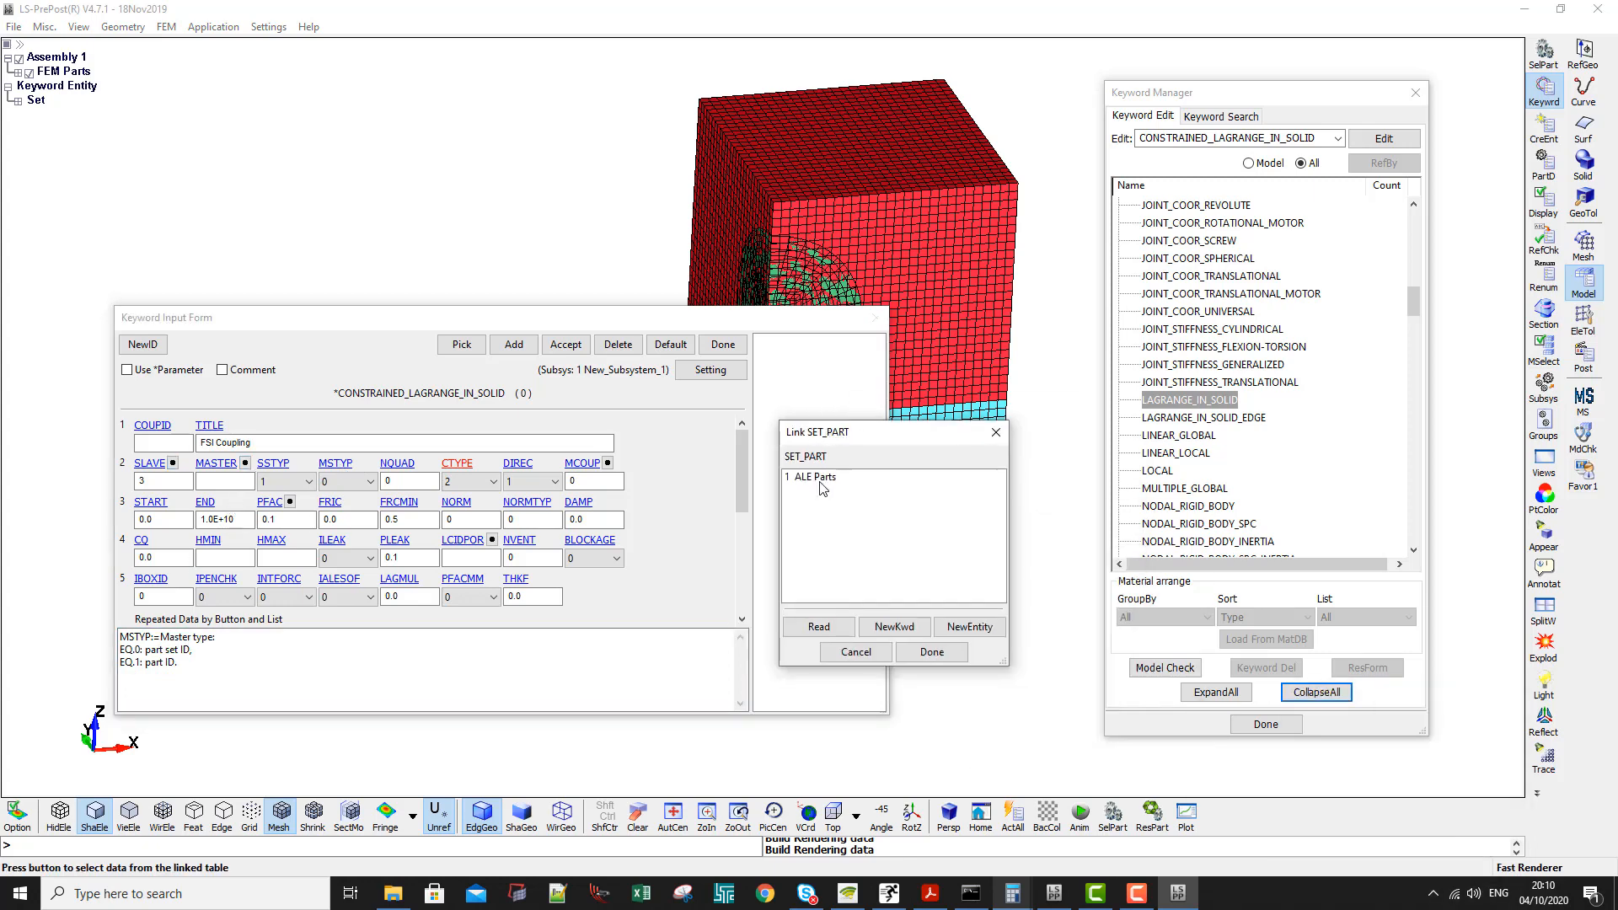
double_click(813, 477)
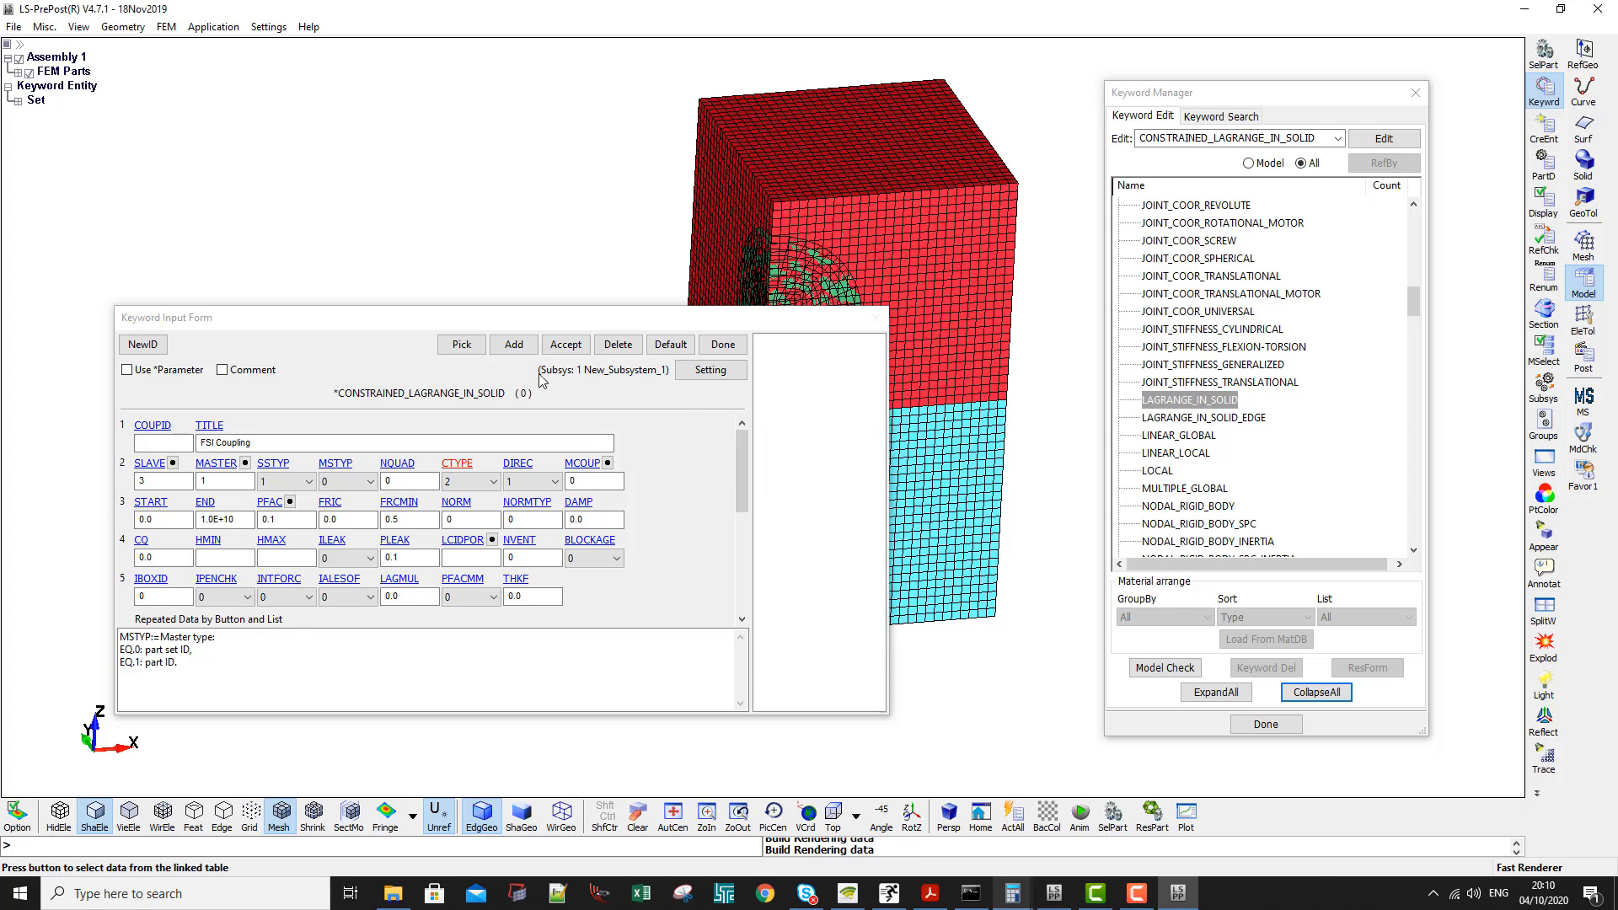
left_click(566, 348)
left_click(565, 347)
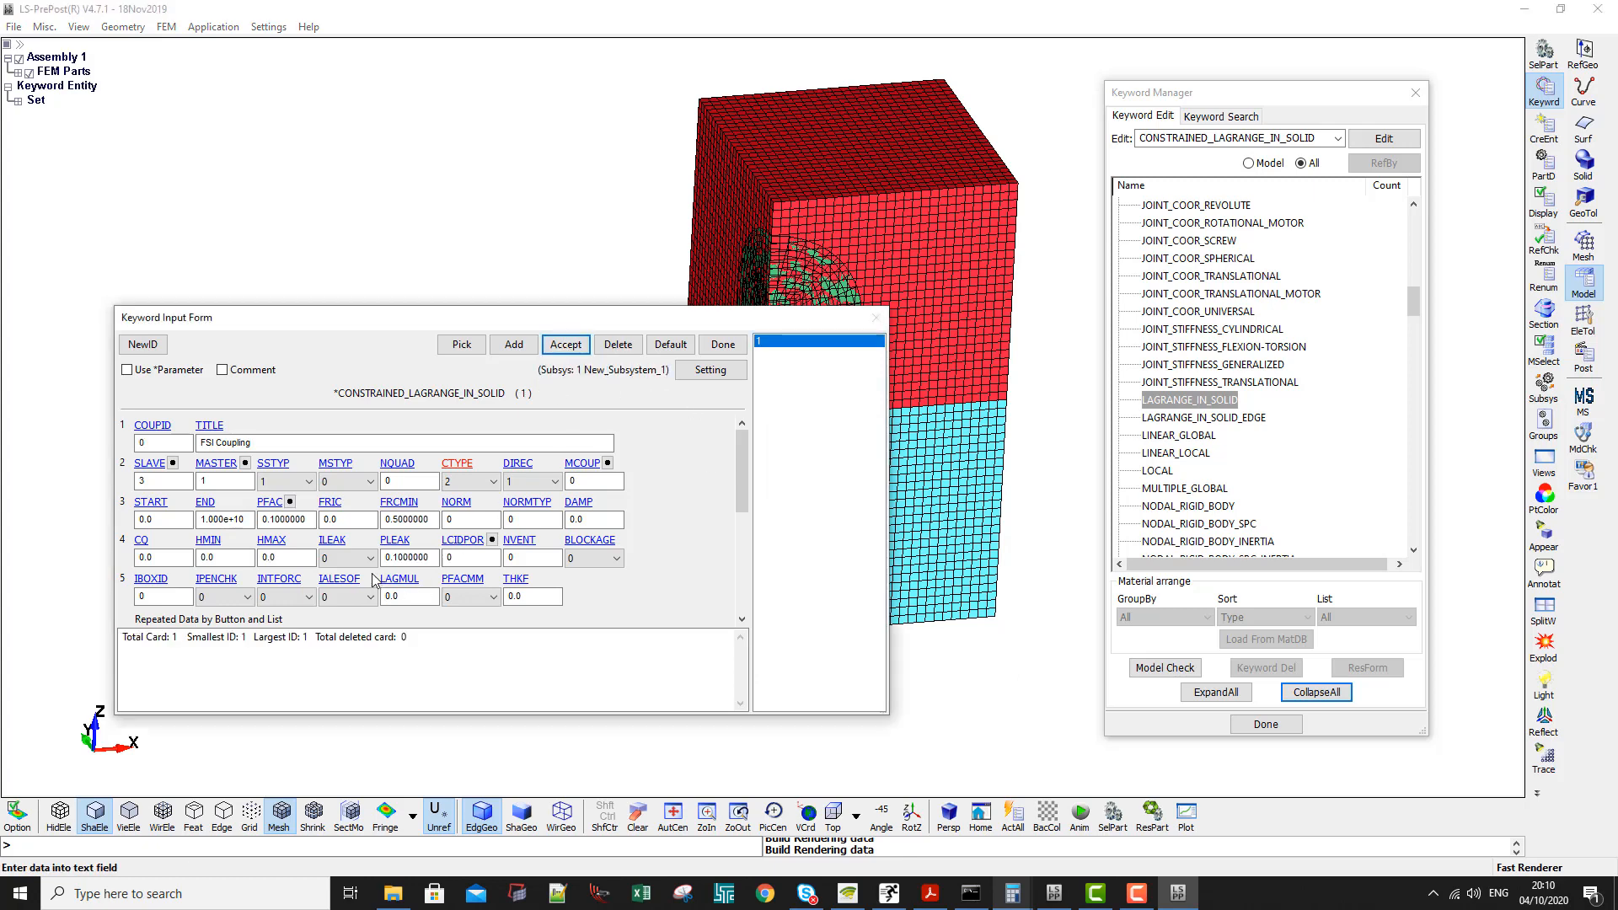
- Inspect the sphere mesh against the ALE mesh and set the number of coupling points NQUAD to 3
left_click(177, 482)
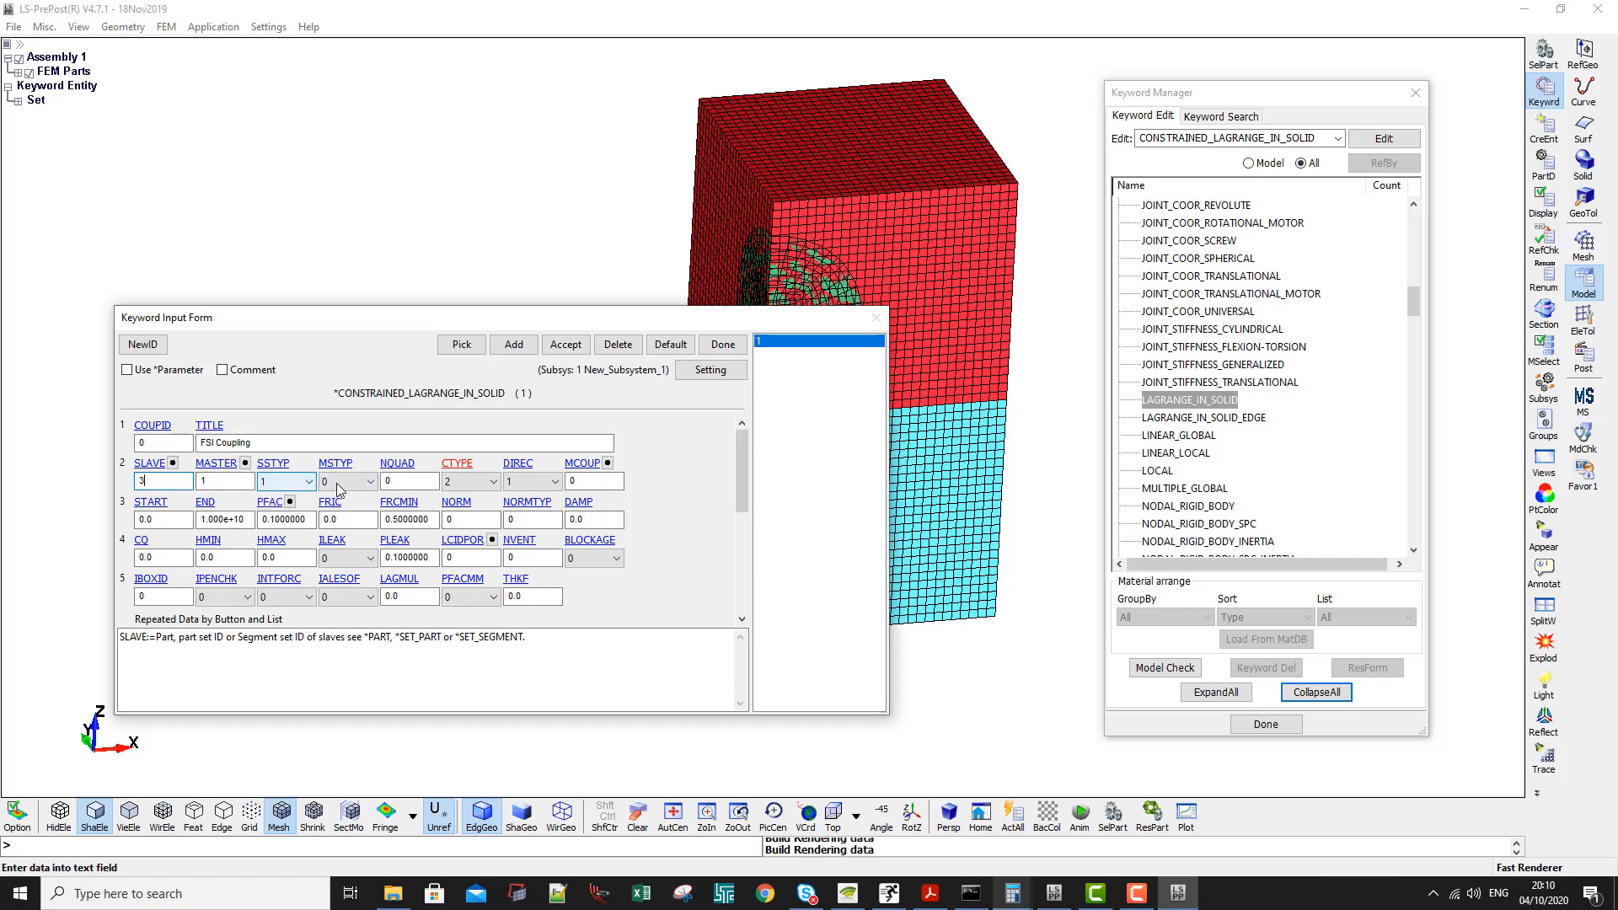
left_click(394, 481)
left_click_drag(480, 321, 1050, 389)
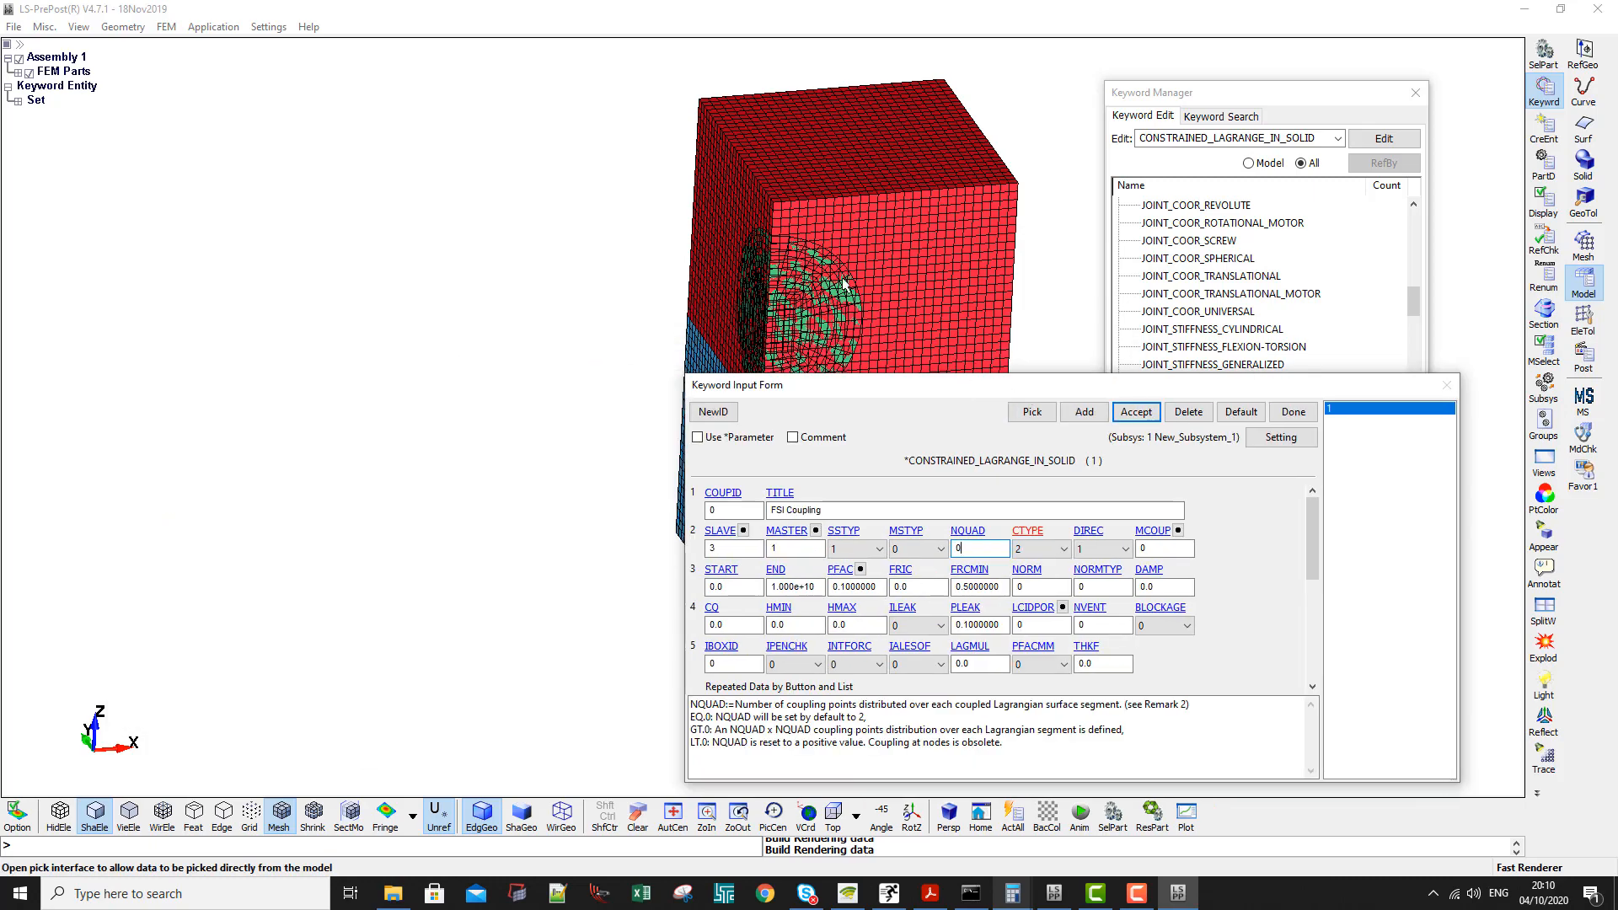
scroll(571, 372, "up", 5)
scroll(540, 458, "up", 2)
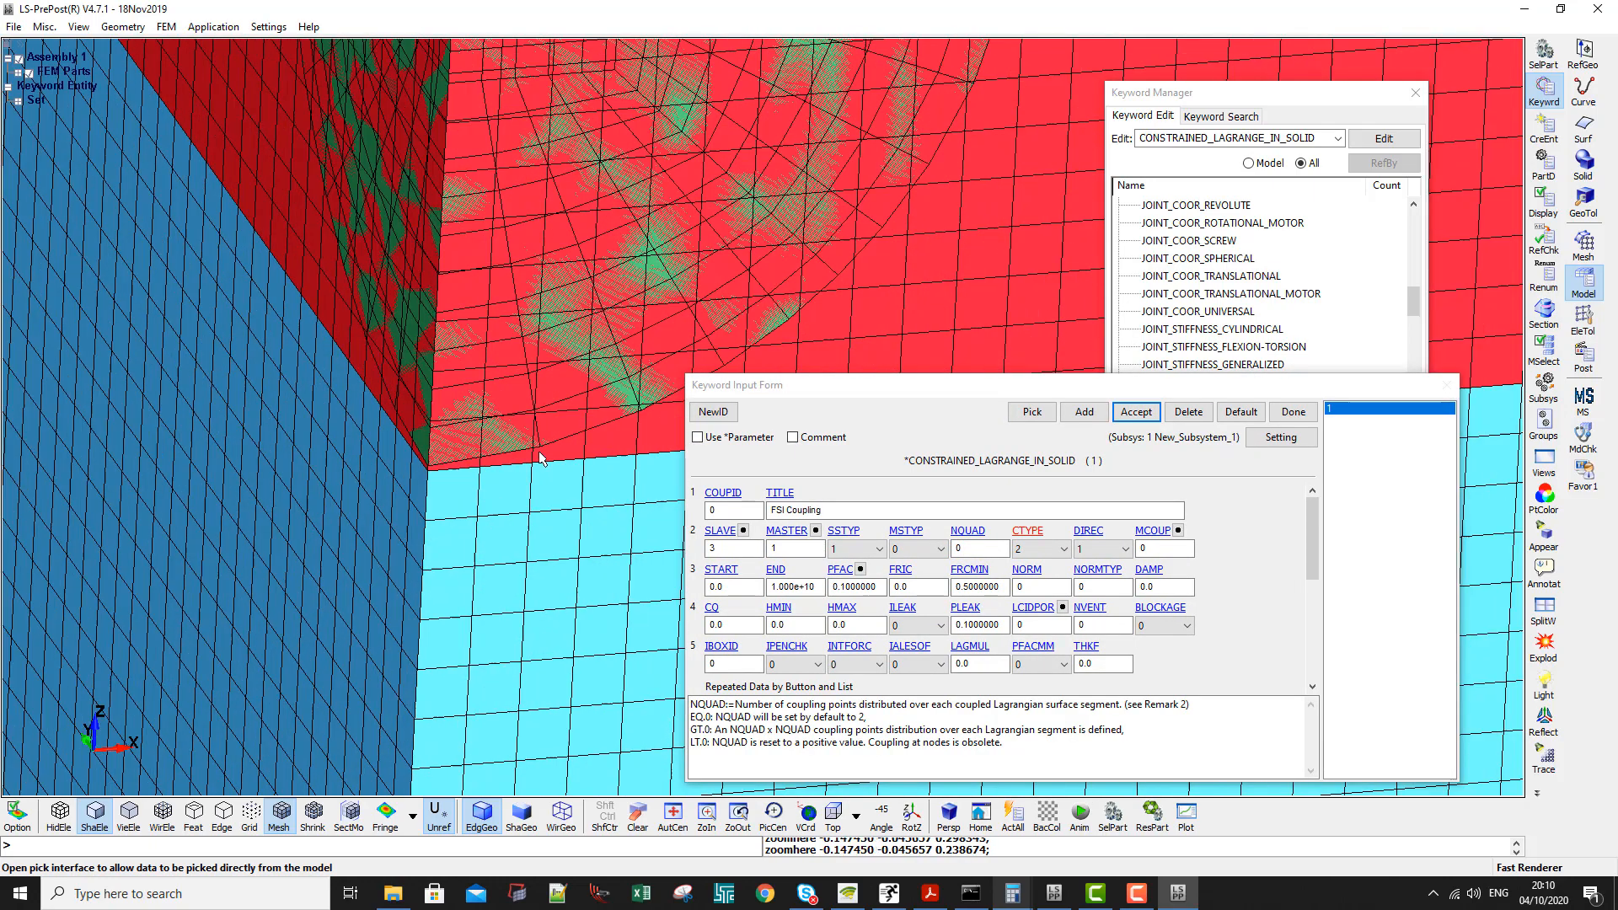
scroll(479, 436, "up", 3)
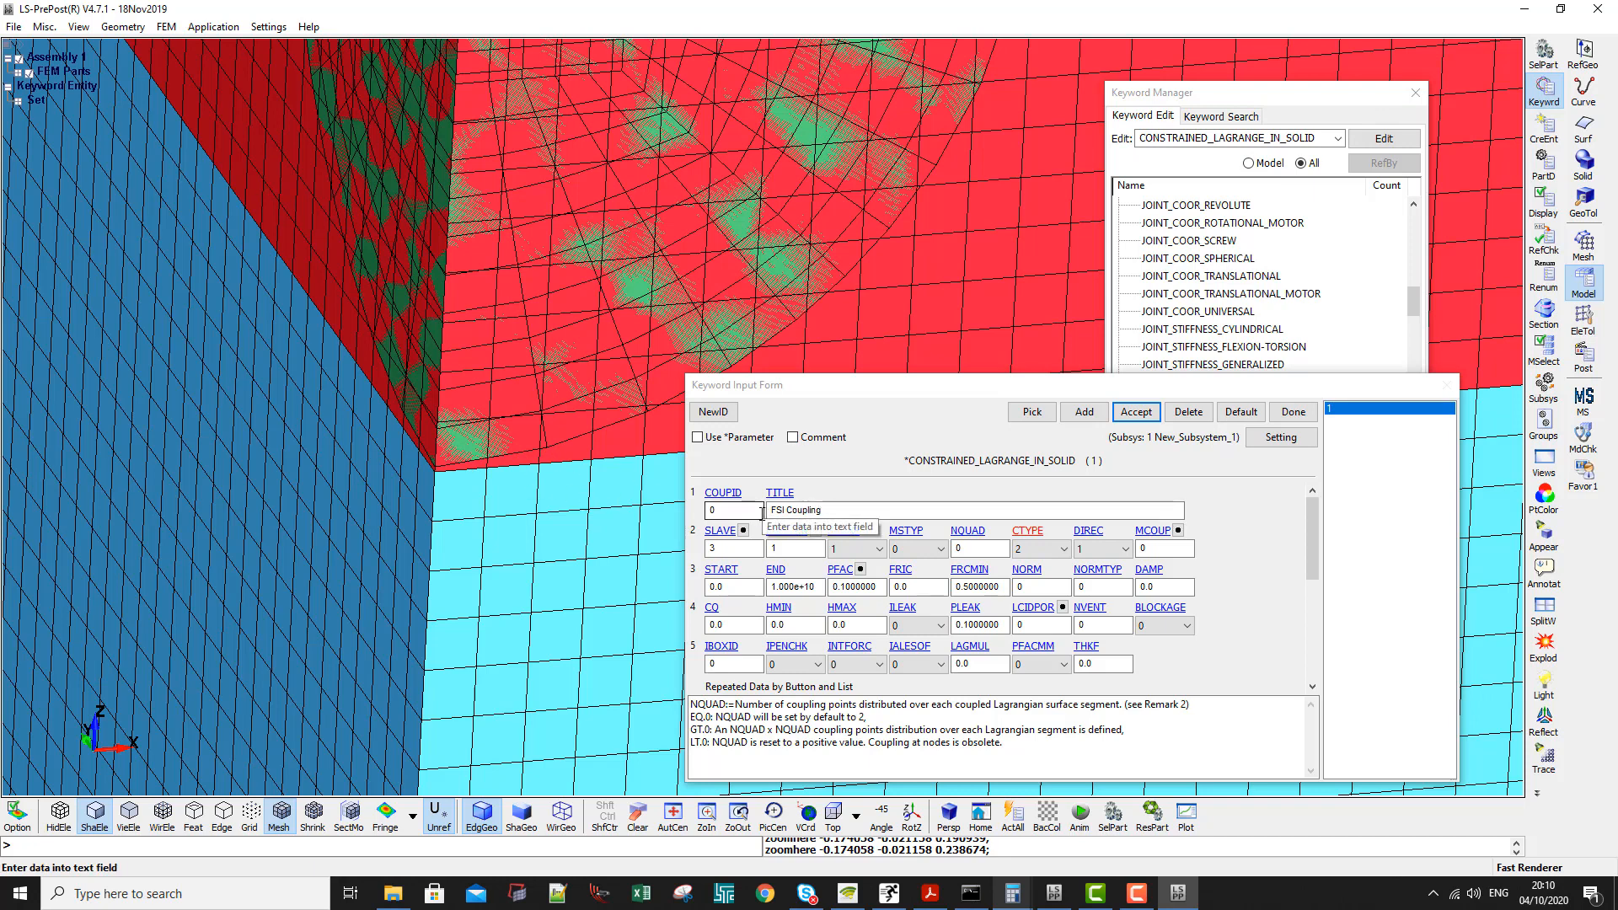
left_click(976, 549)
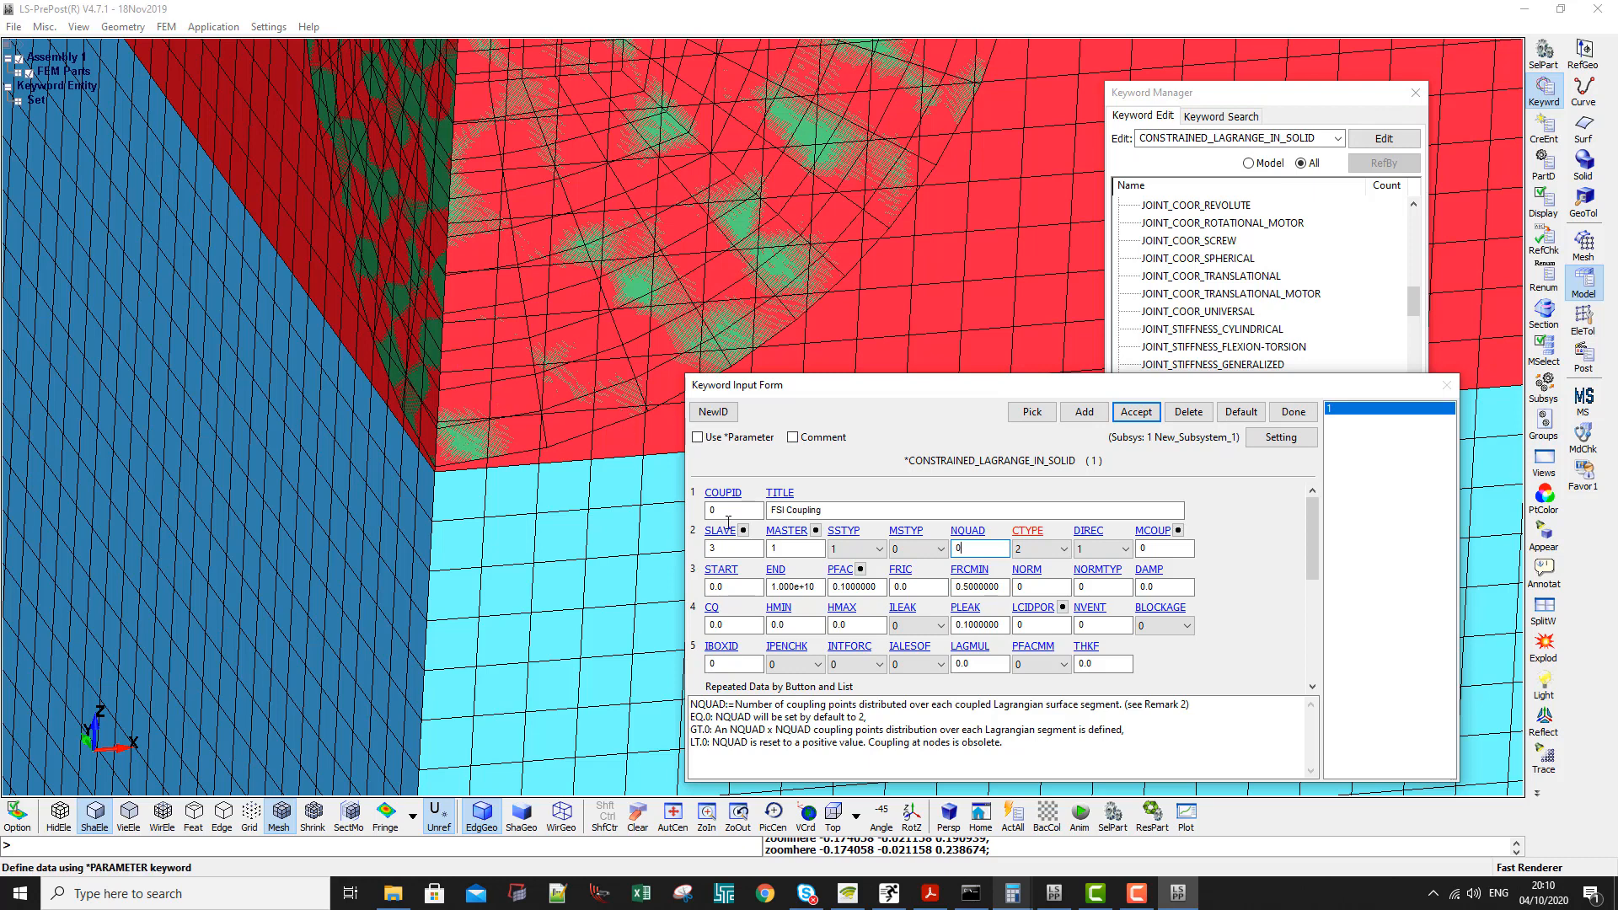
double_click(965, 548)
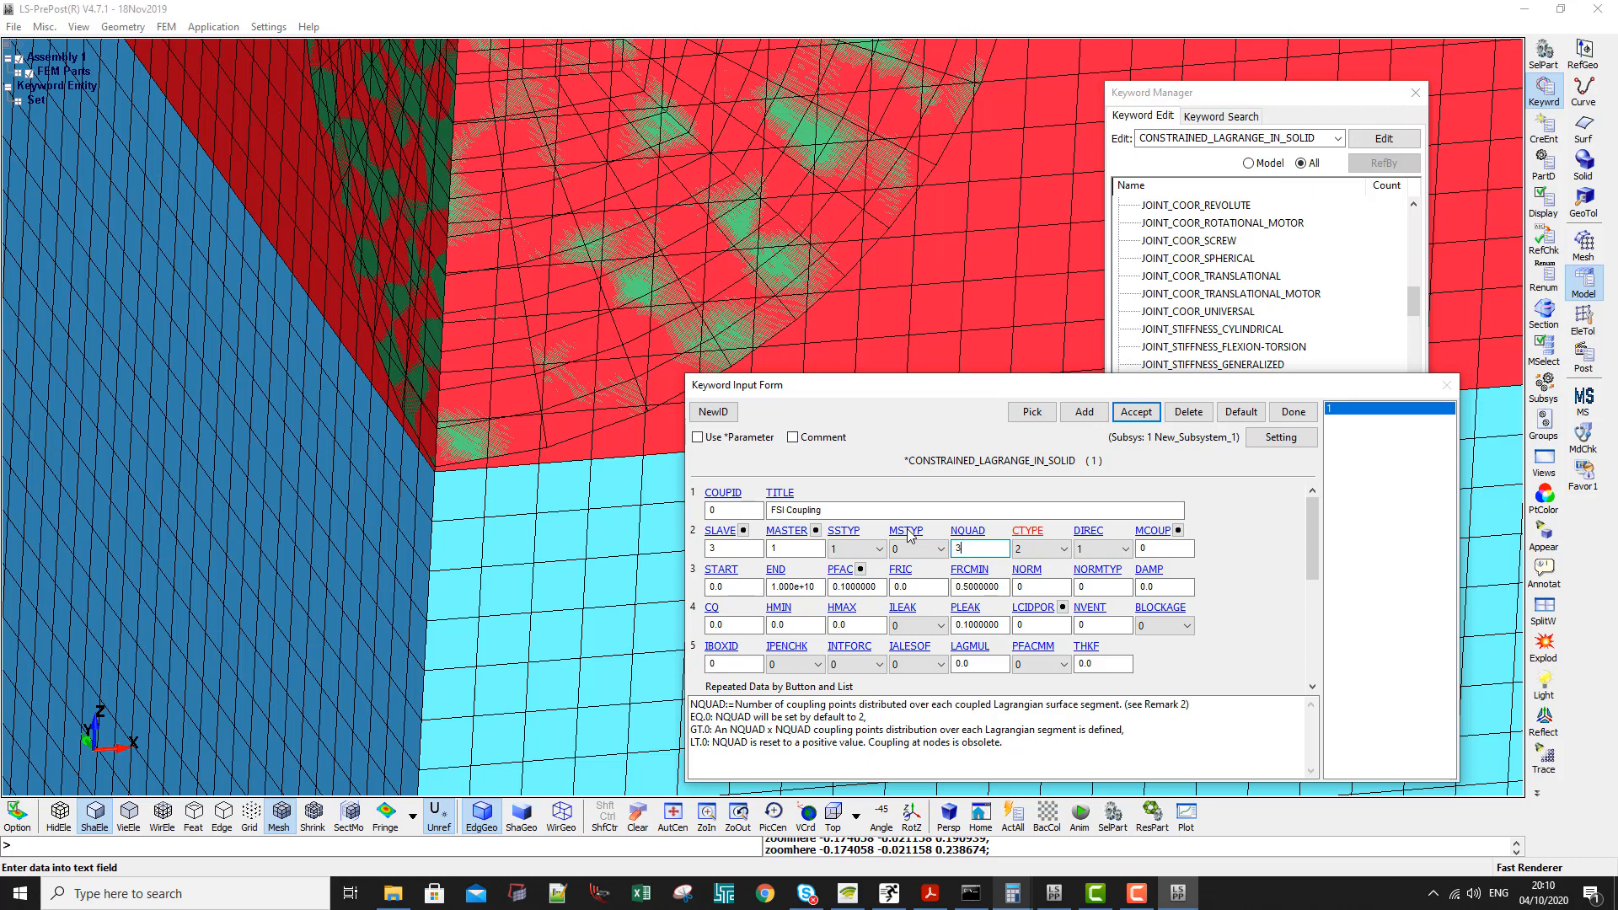
- Set the coupling method CTYPE to 4, penalty coupling for shell and solid elements without erosion
left_click(1026, 532)
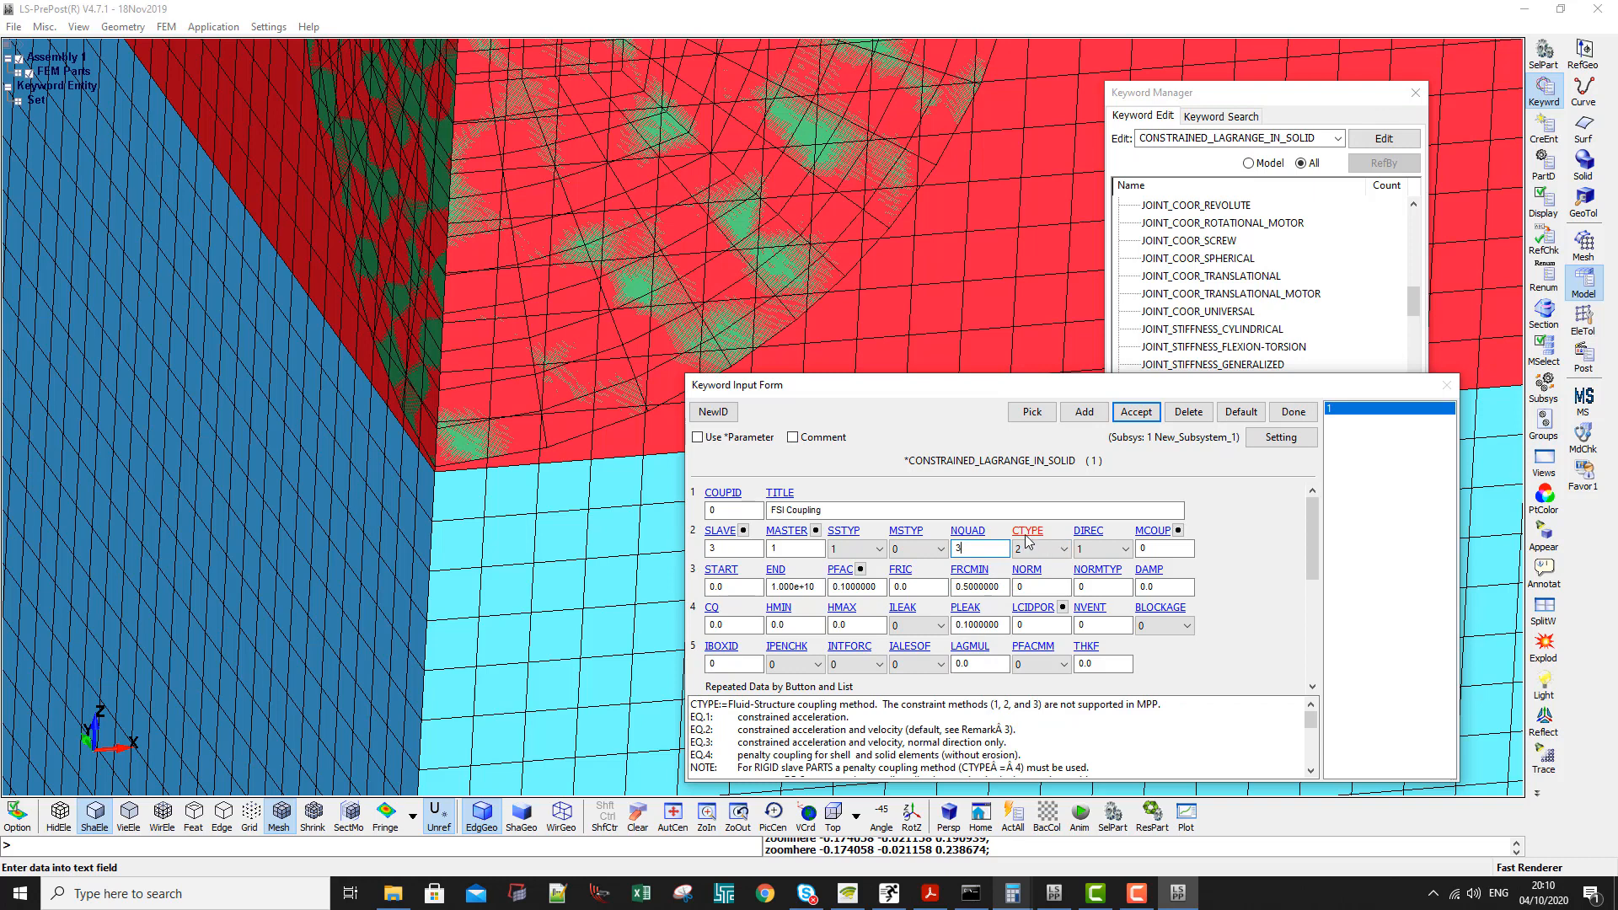
left_click(1020, 549)
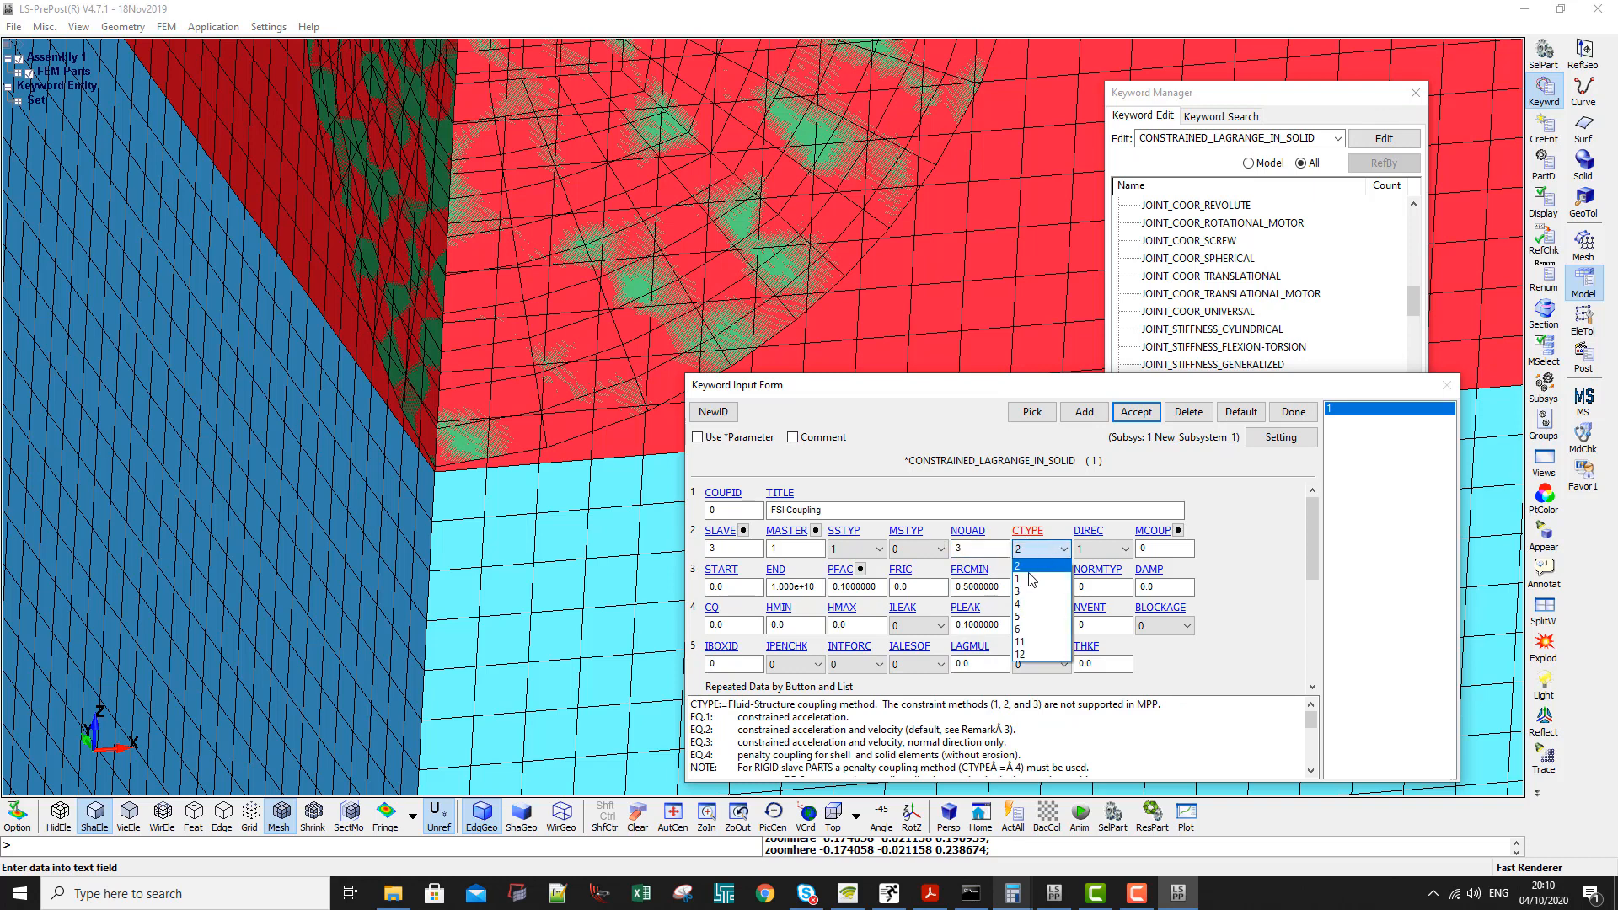
left_click(1028, 605)
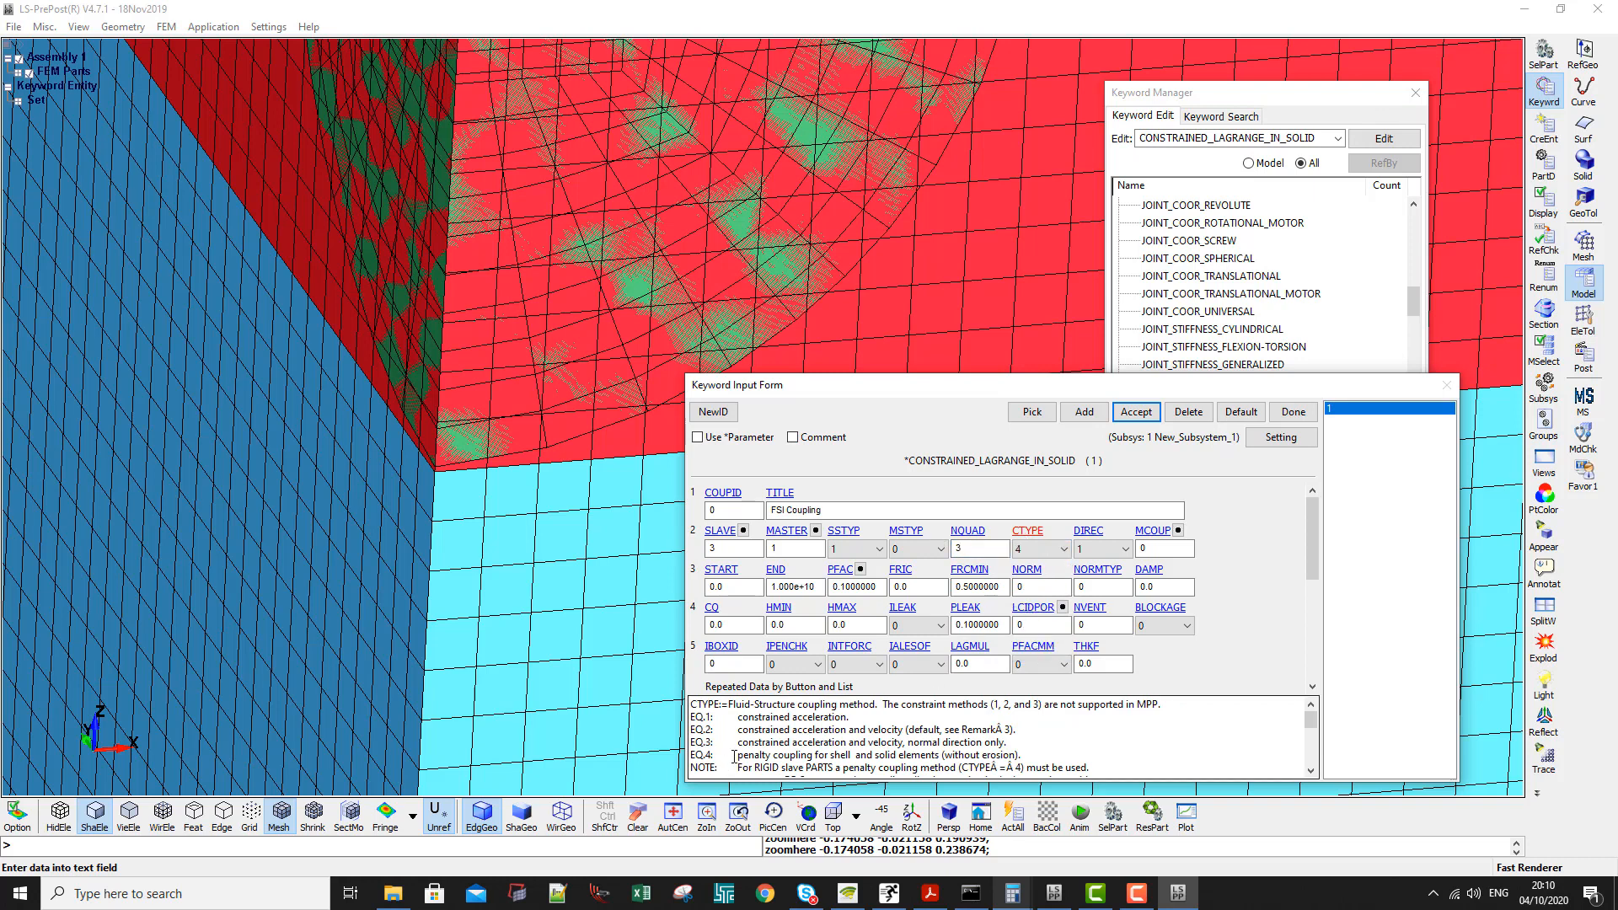
- Set the coupling direction DIREC to 2, normal direction with compression only, and accept the card
left_click(1087, 533)
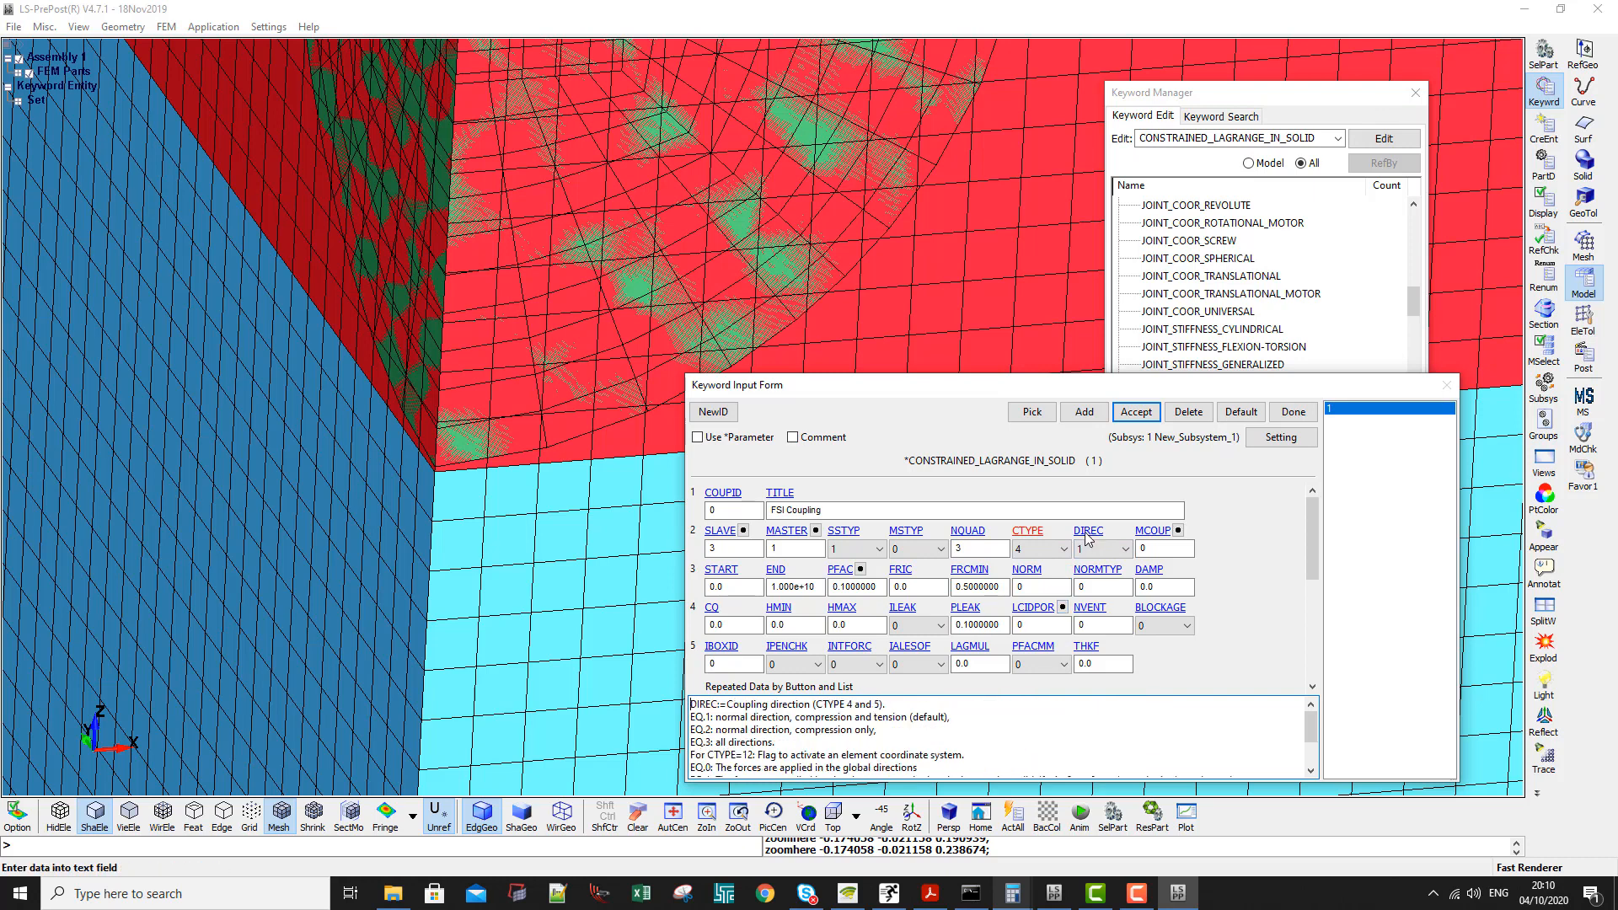
left_click(1101, 551)
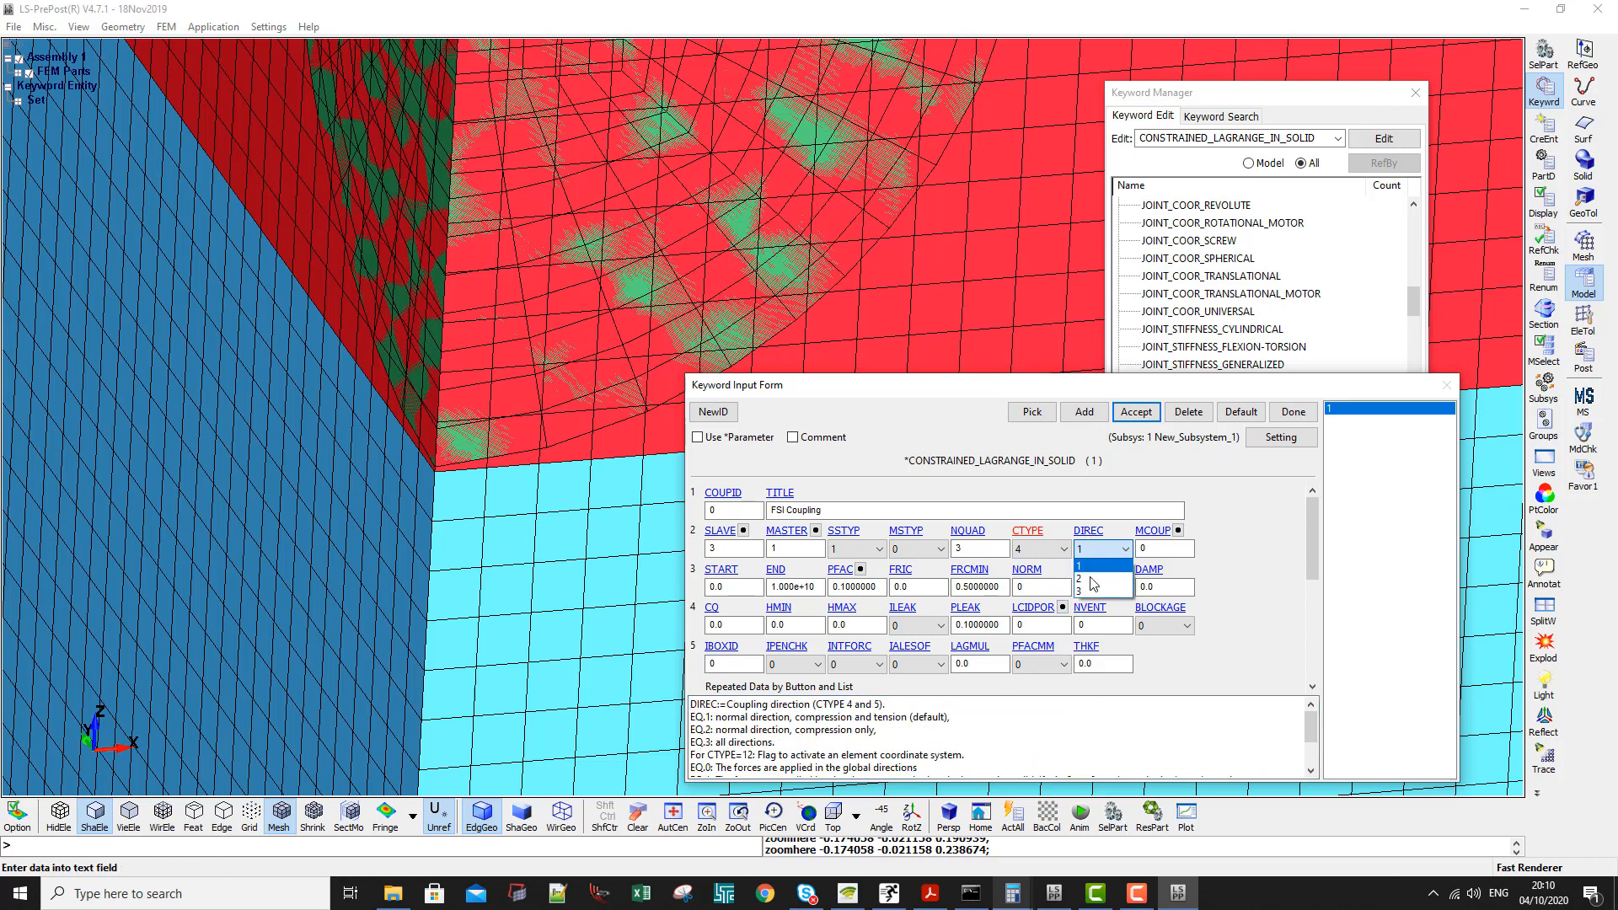
left_click(1090, 578)
left_click(1133, 415)
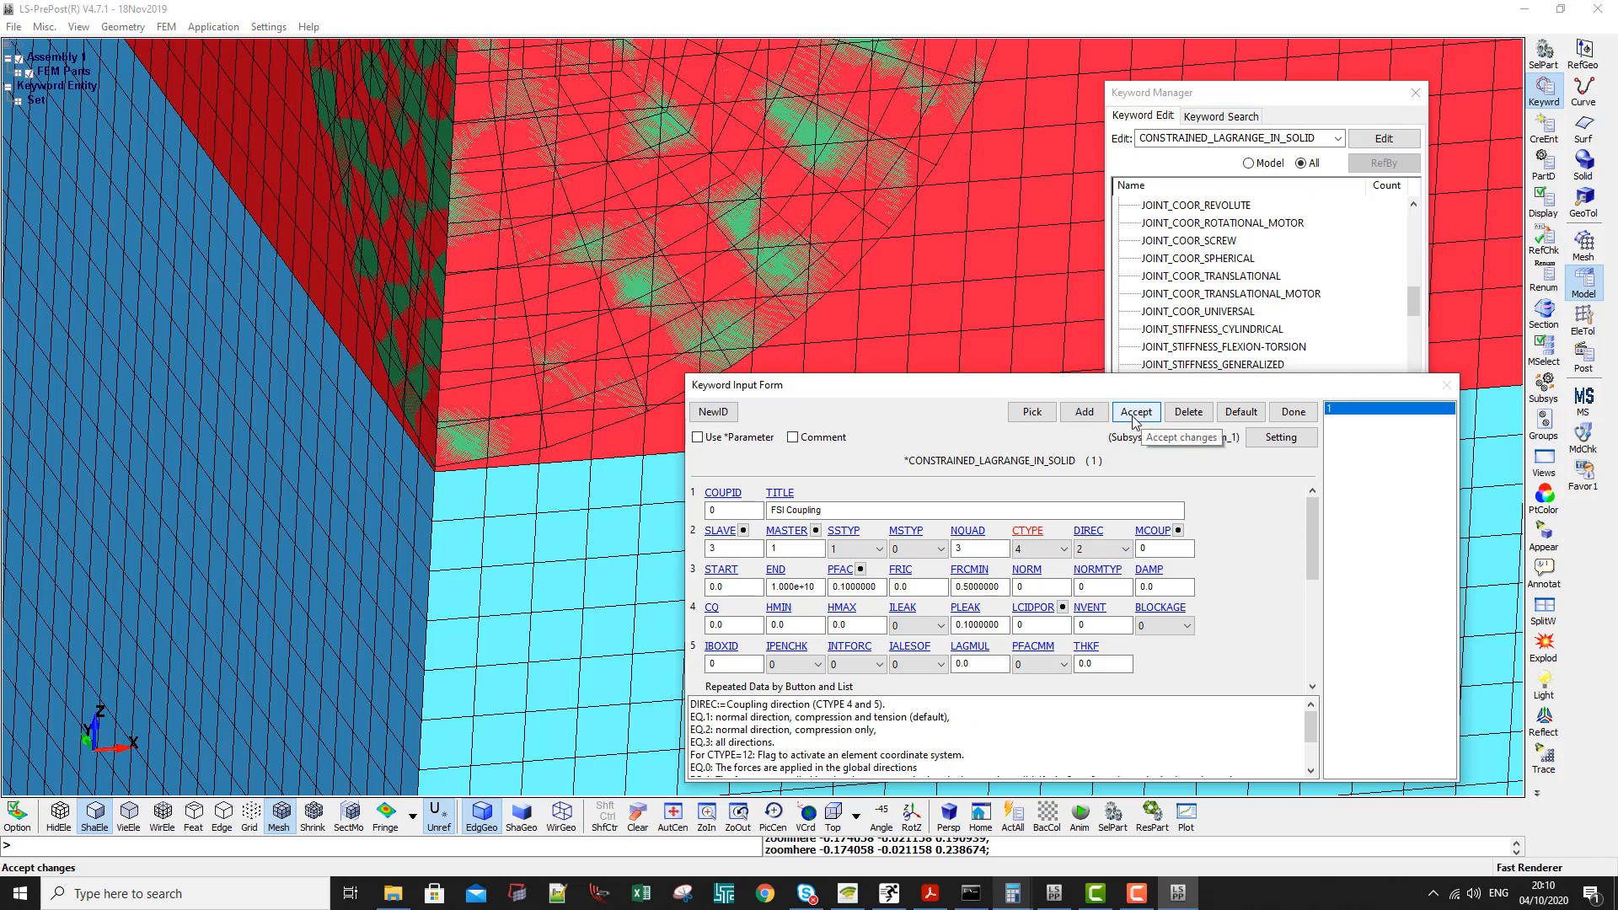
left_click(1136, 412)
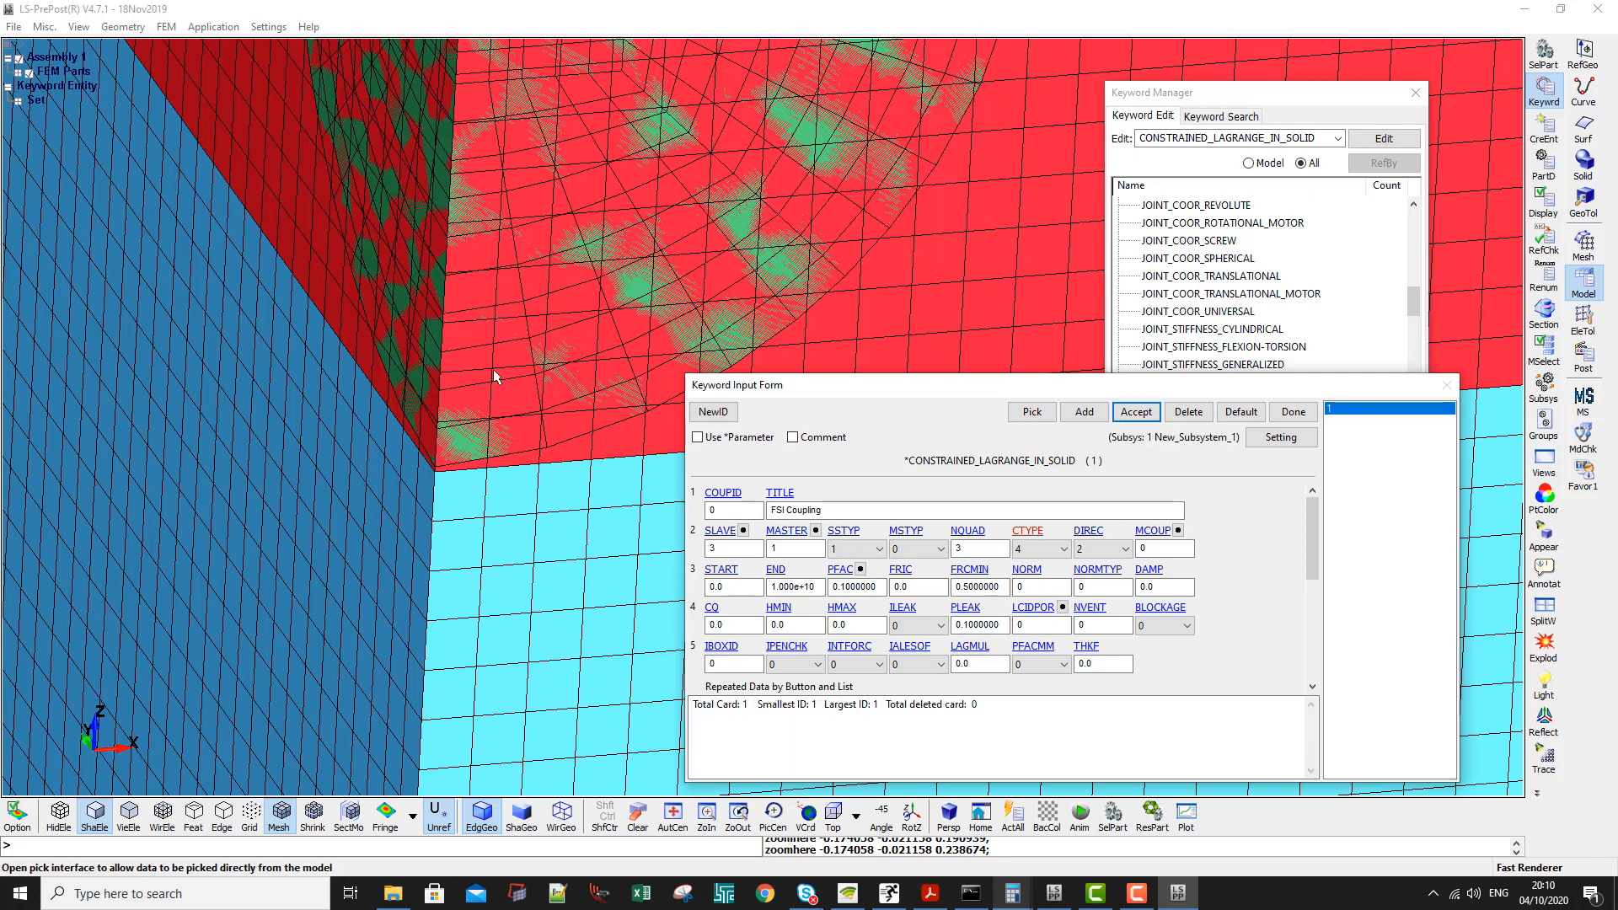
- Set the multi-material option MCOUP of the FSI Coupling card to 1, coupling with the highest-density material
right_click_drag(494, 369, 394, 418, "ctrl")
scroll(445, 369, "down", 4)
left_click_drag(445, 369, 472, 316, "ctrl")
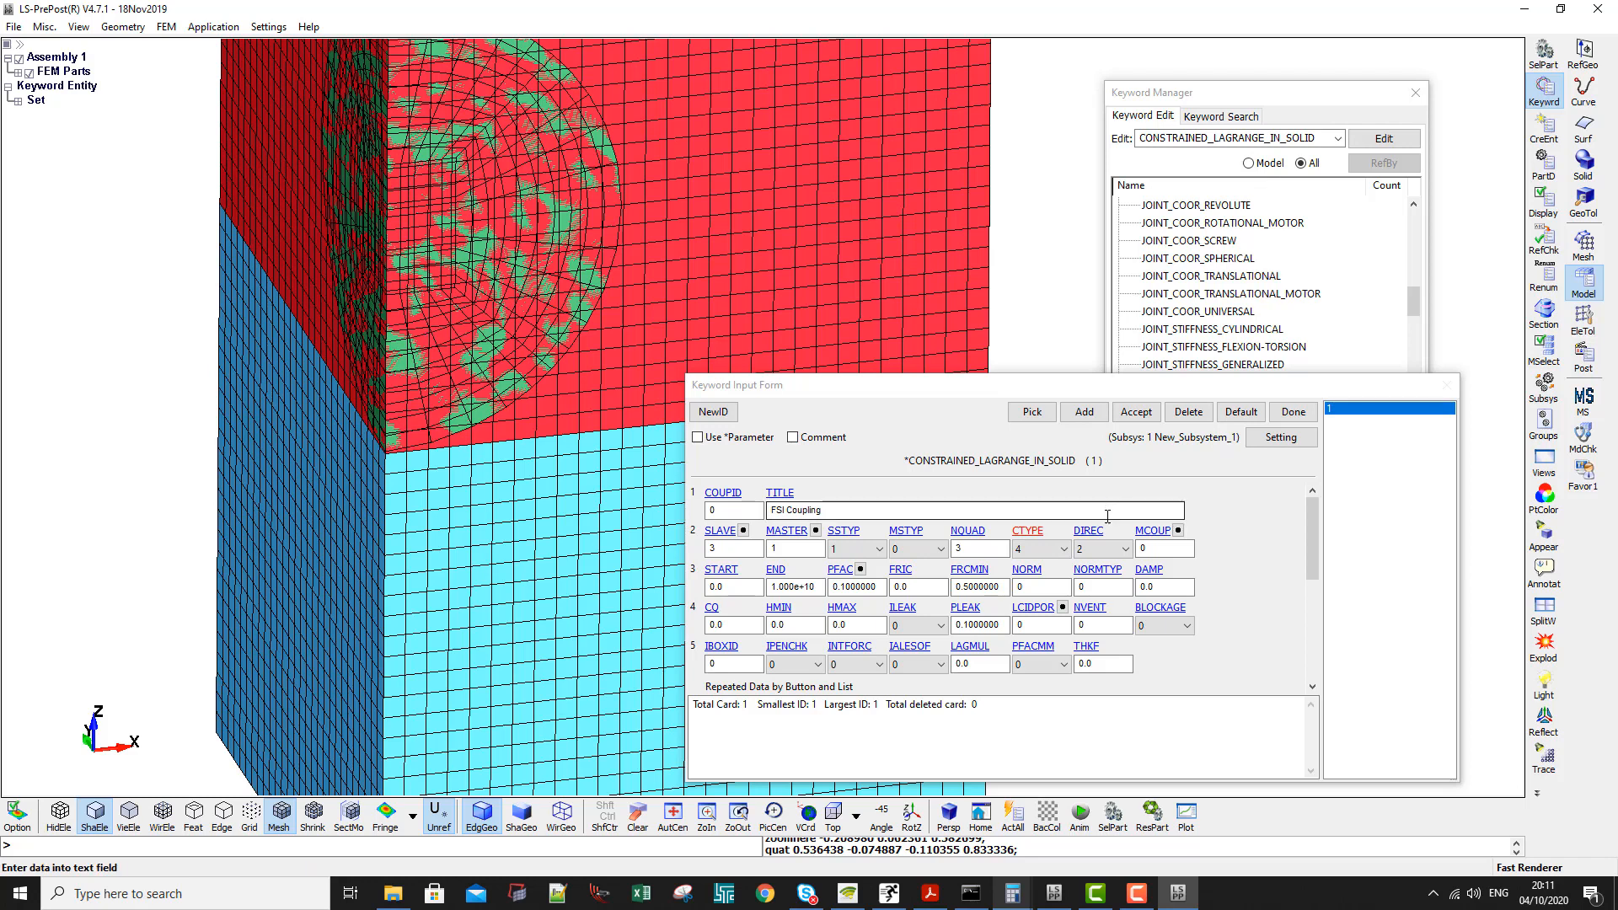
double_click(1156, 550)
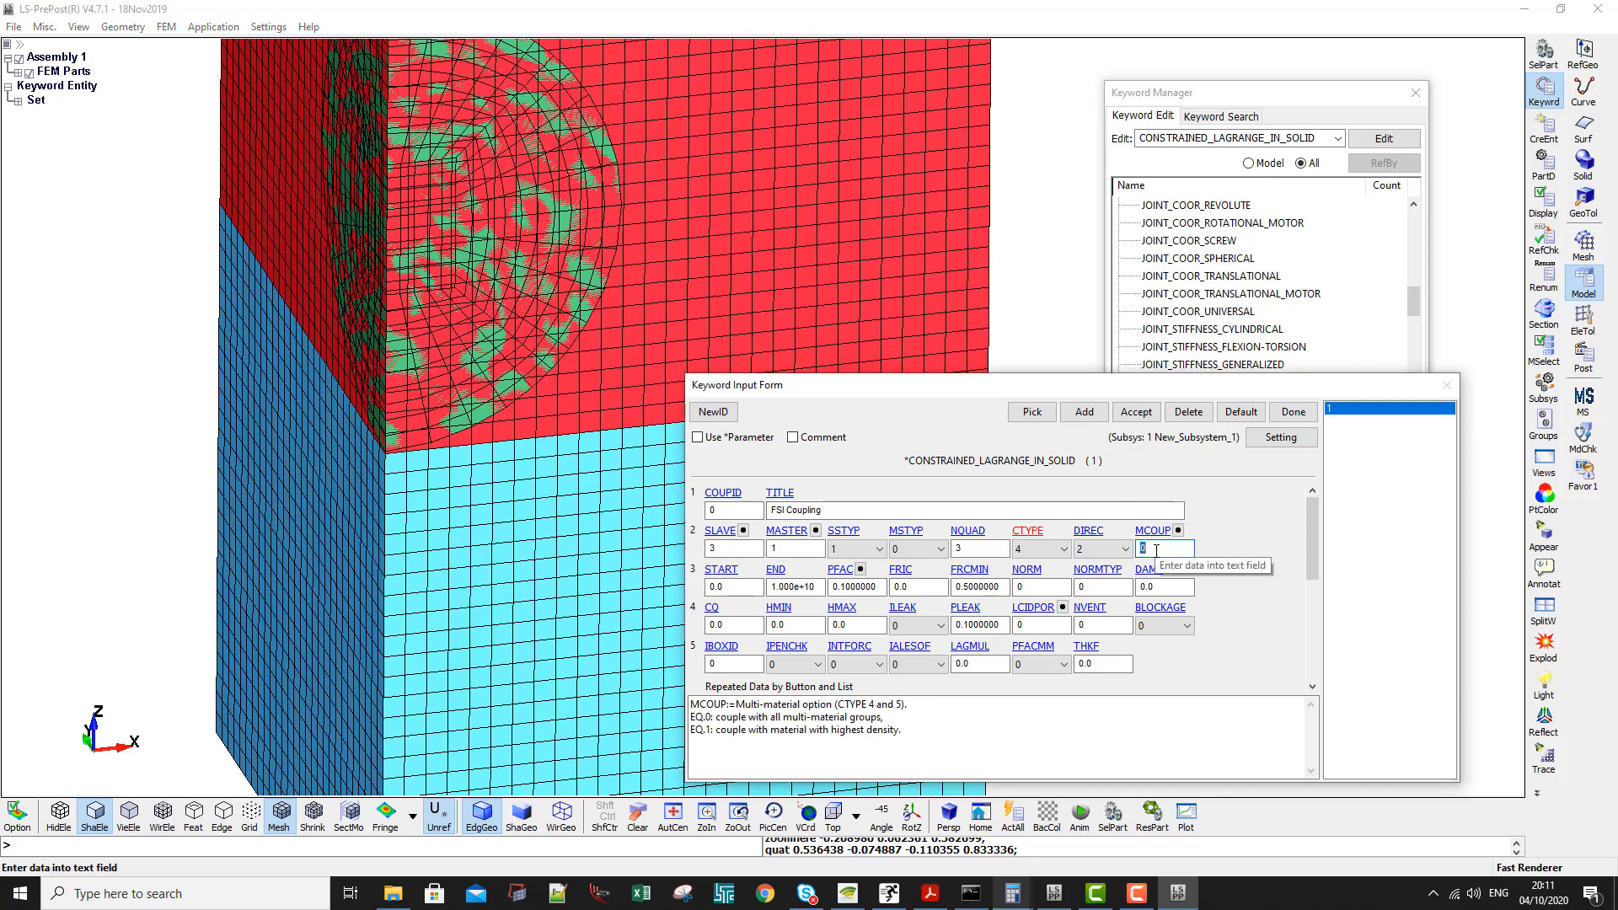
type("1")
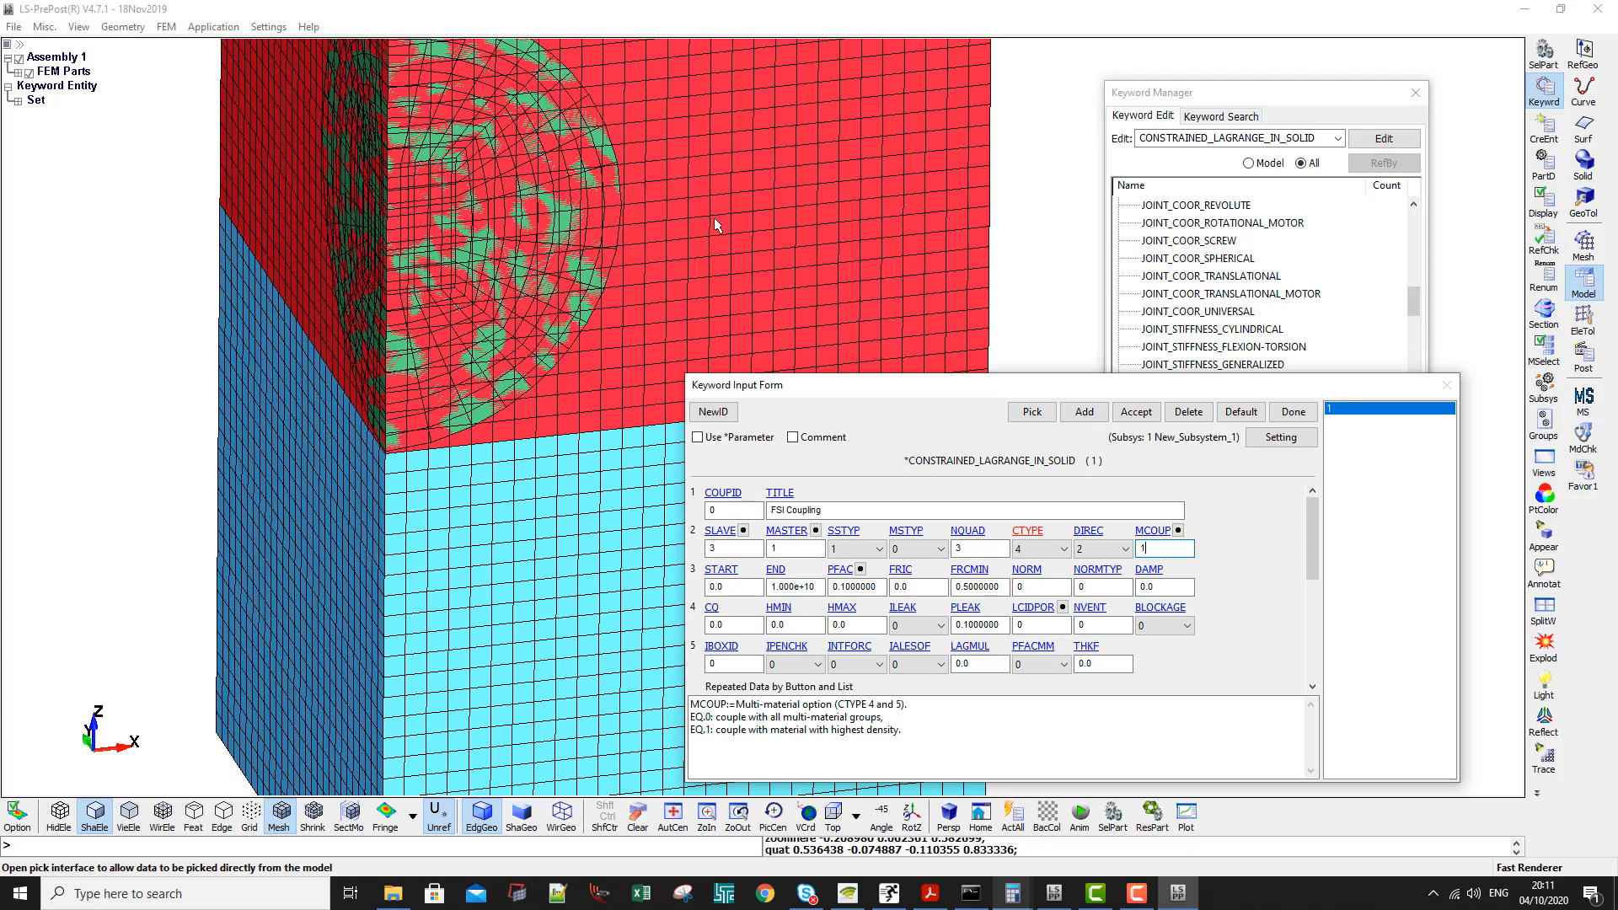
- Check the descriptions of FRIC, PFAC and HMIN, accept the FSI Coupling card and close the form
left_click(914, 587)
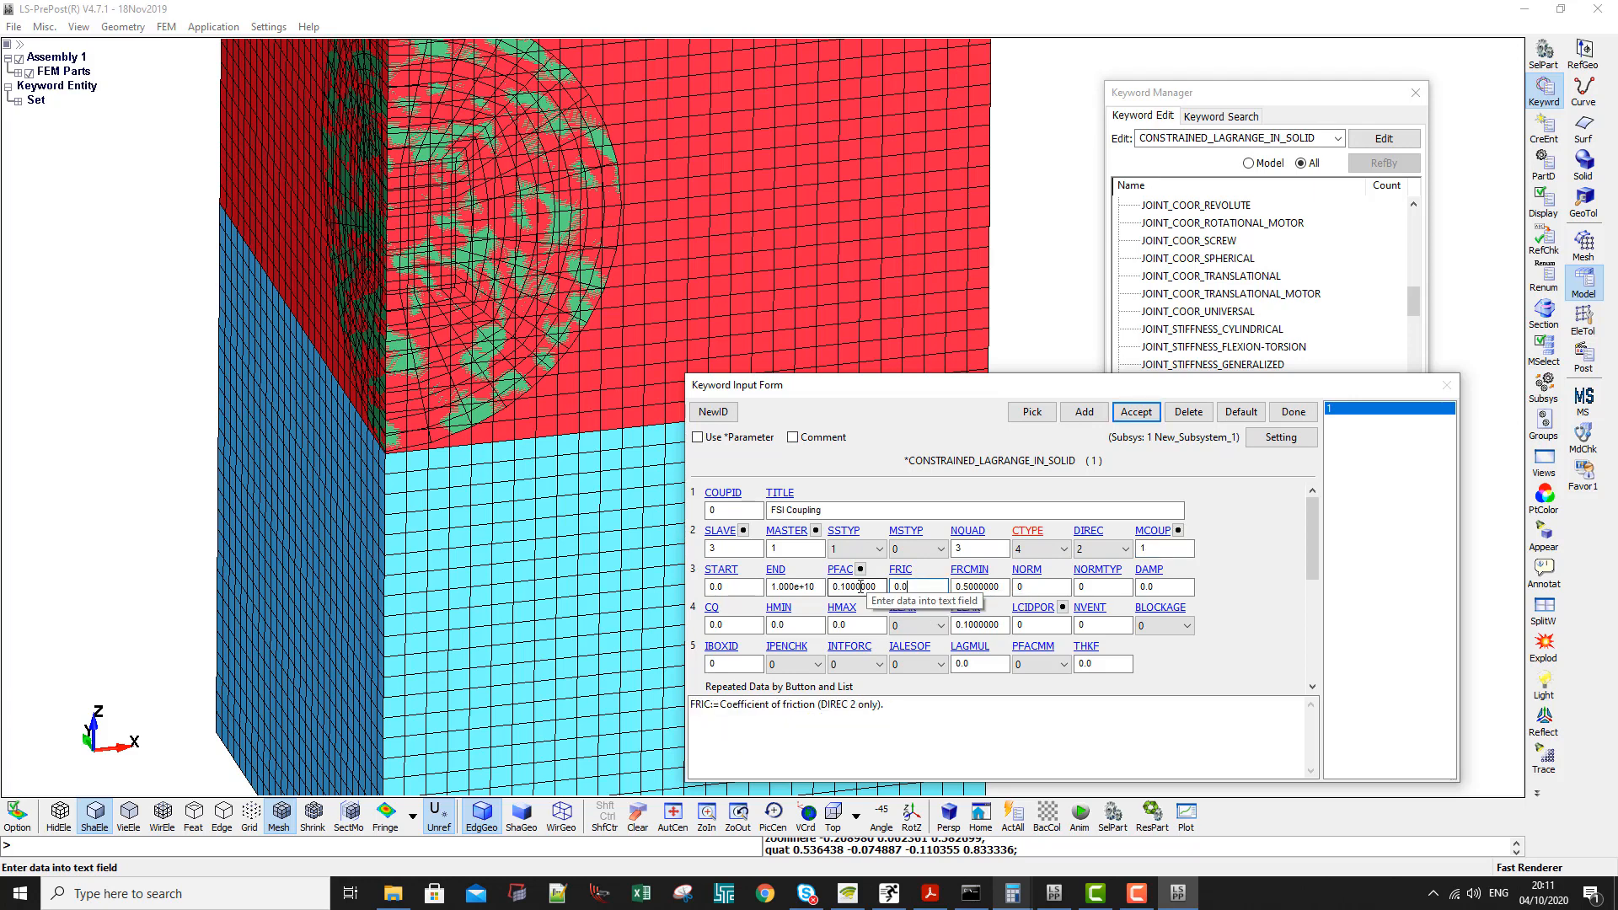
left_click(842, 587)
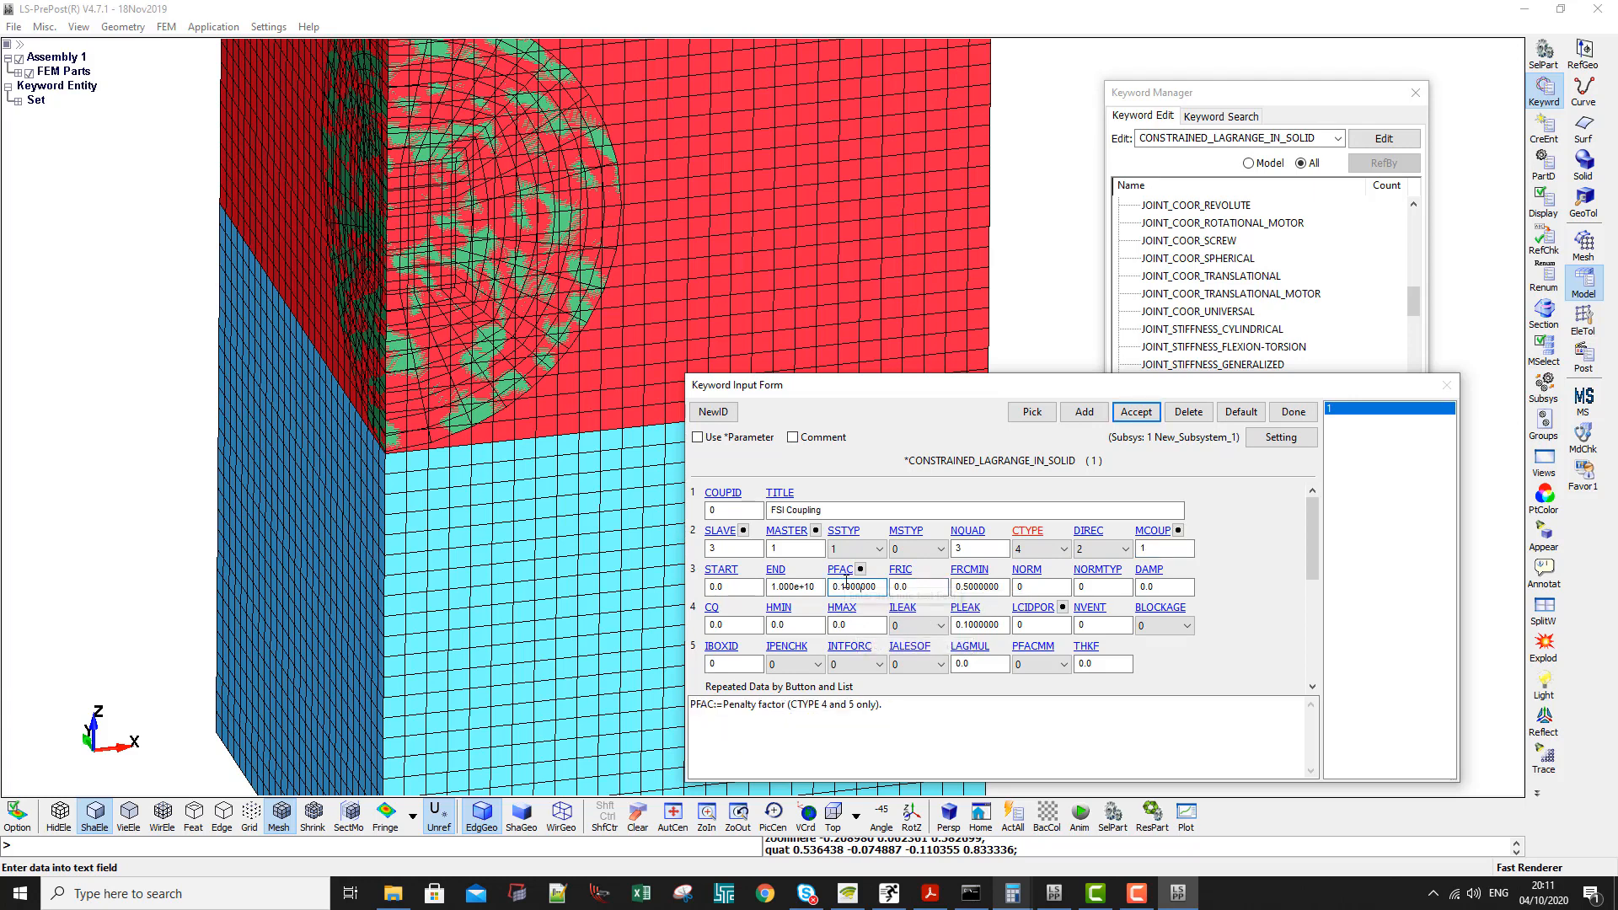
left_click_drag(723, 705, 811, 695)
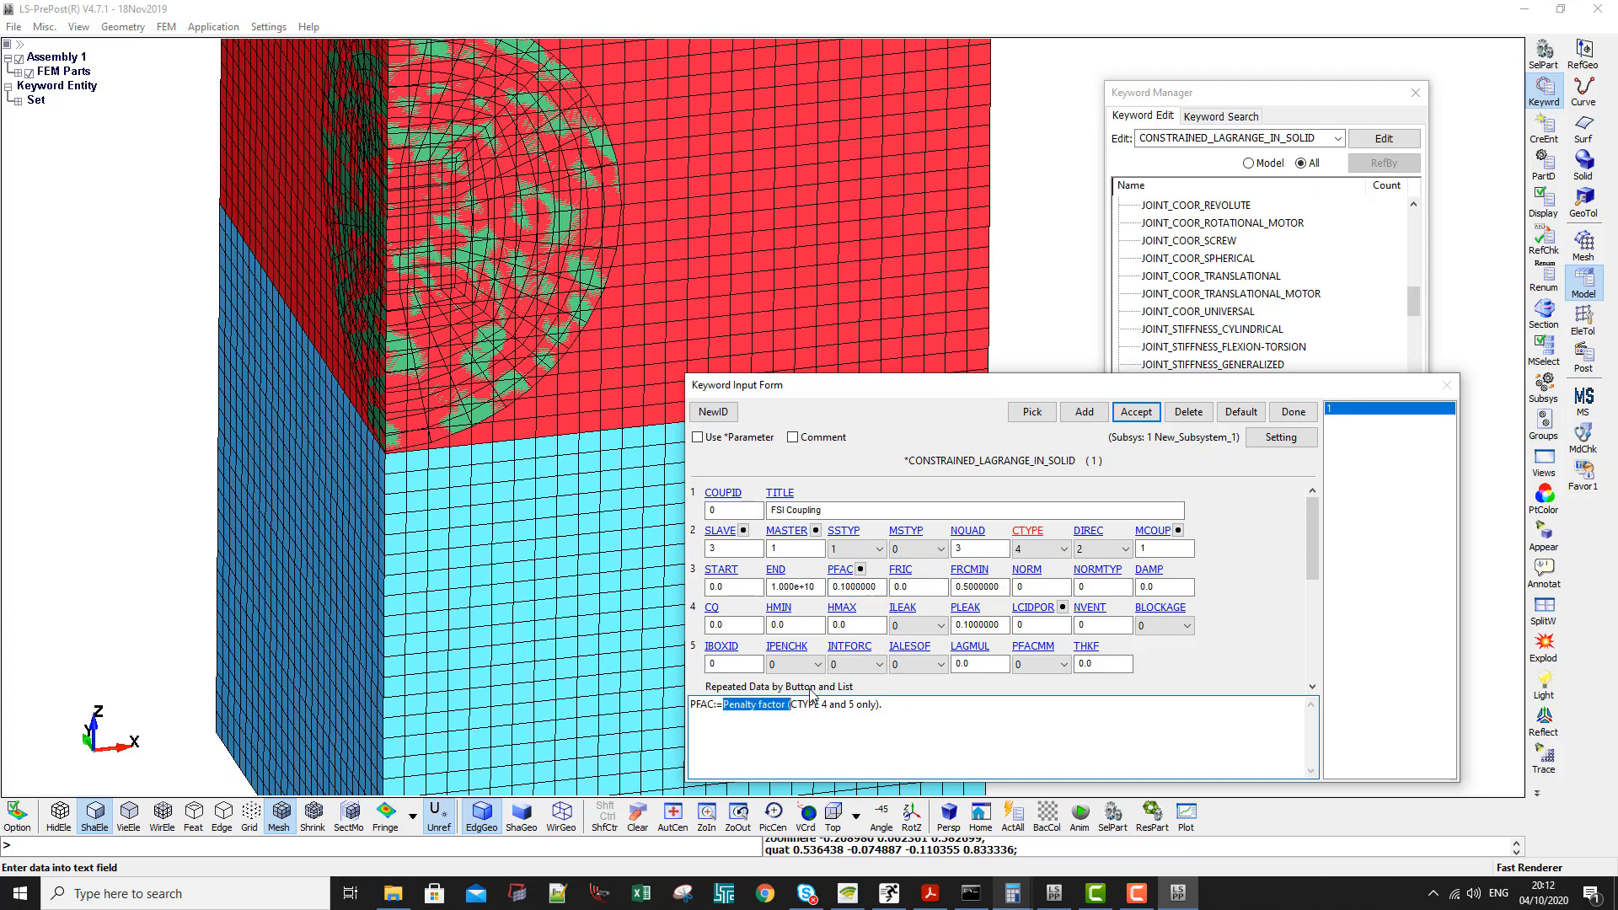
left_click(845, 586)
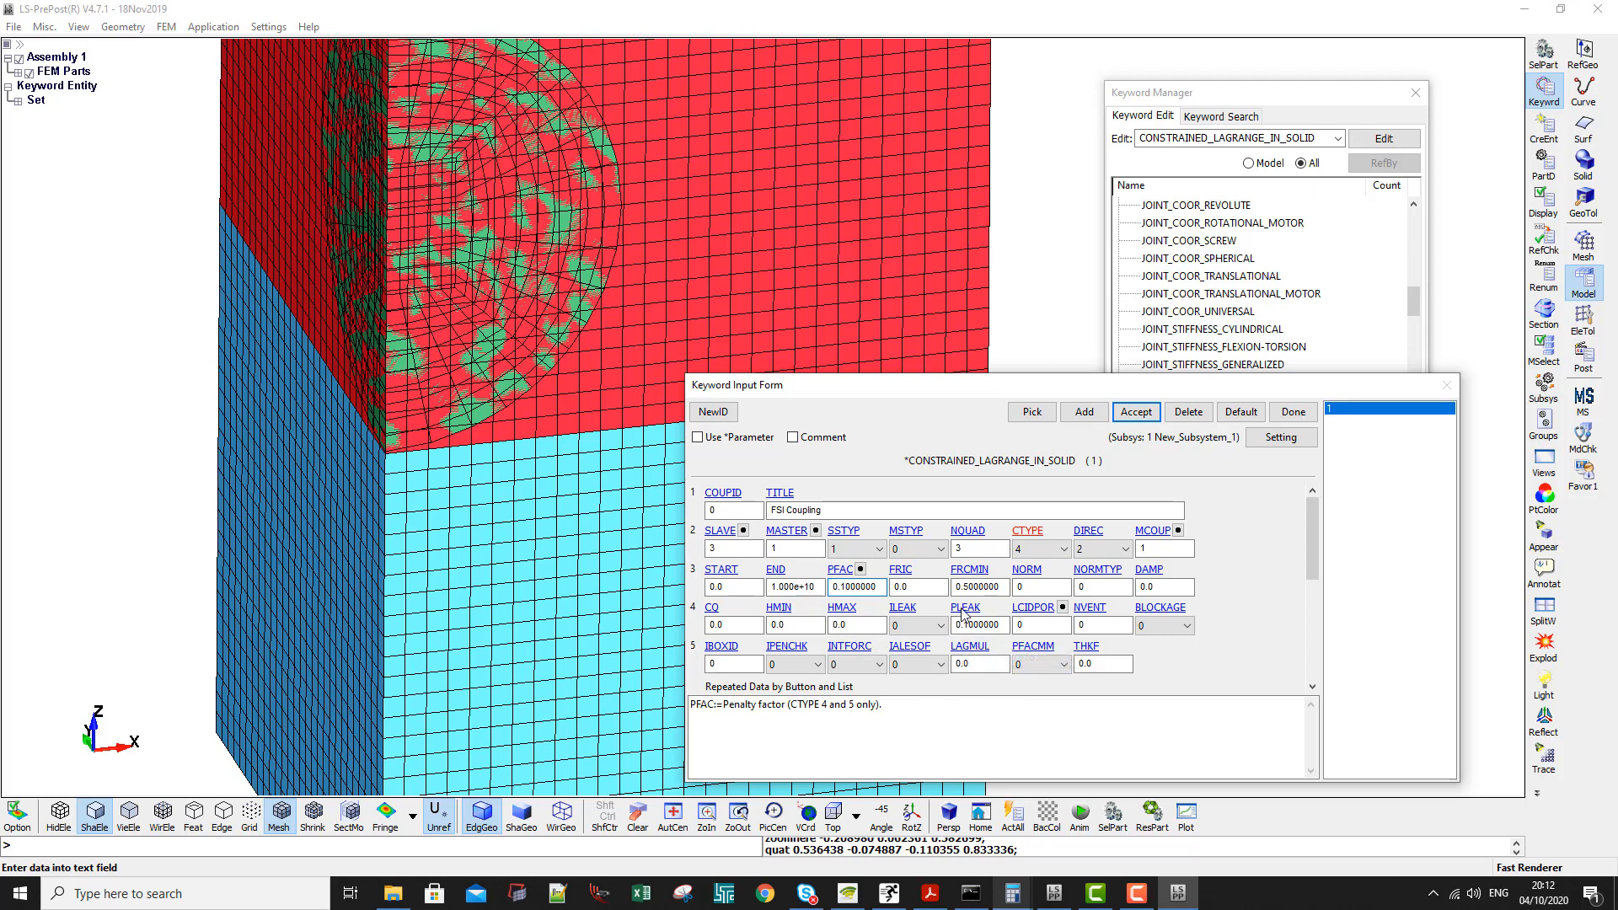
mouse_move(915, 613)
left_click(798, 628)
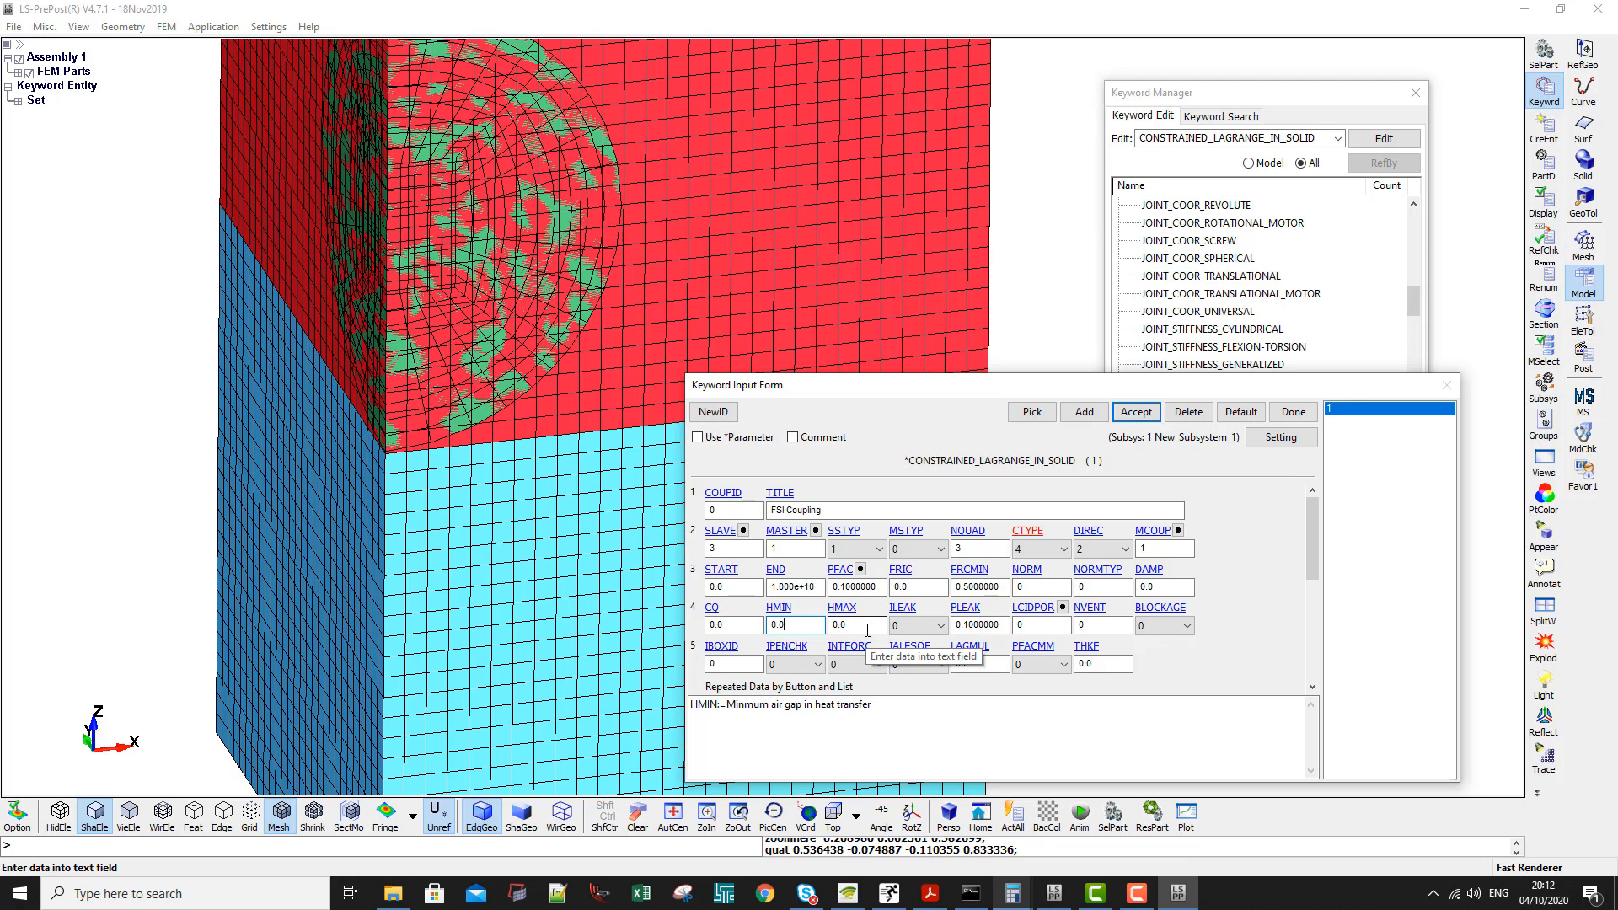
left_click(1137, 412)
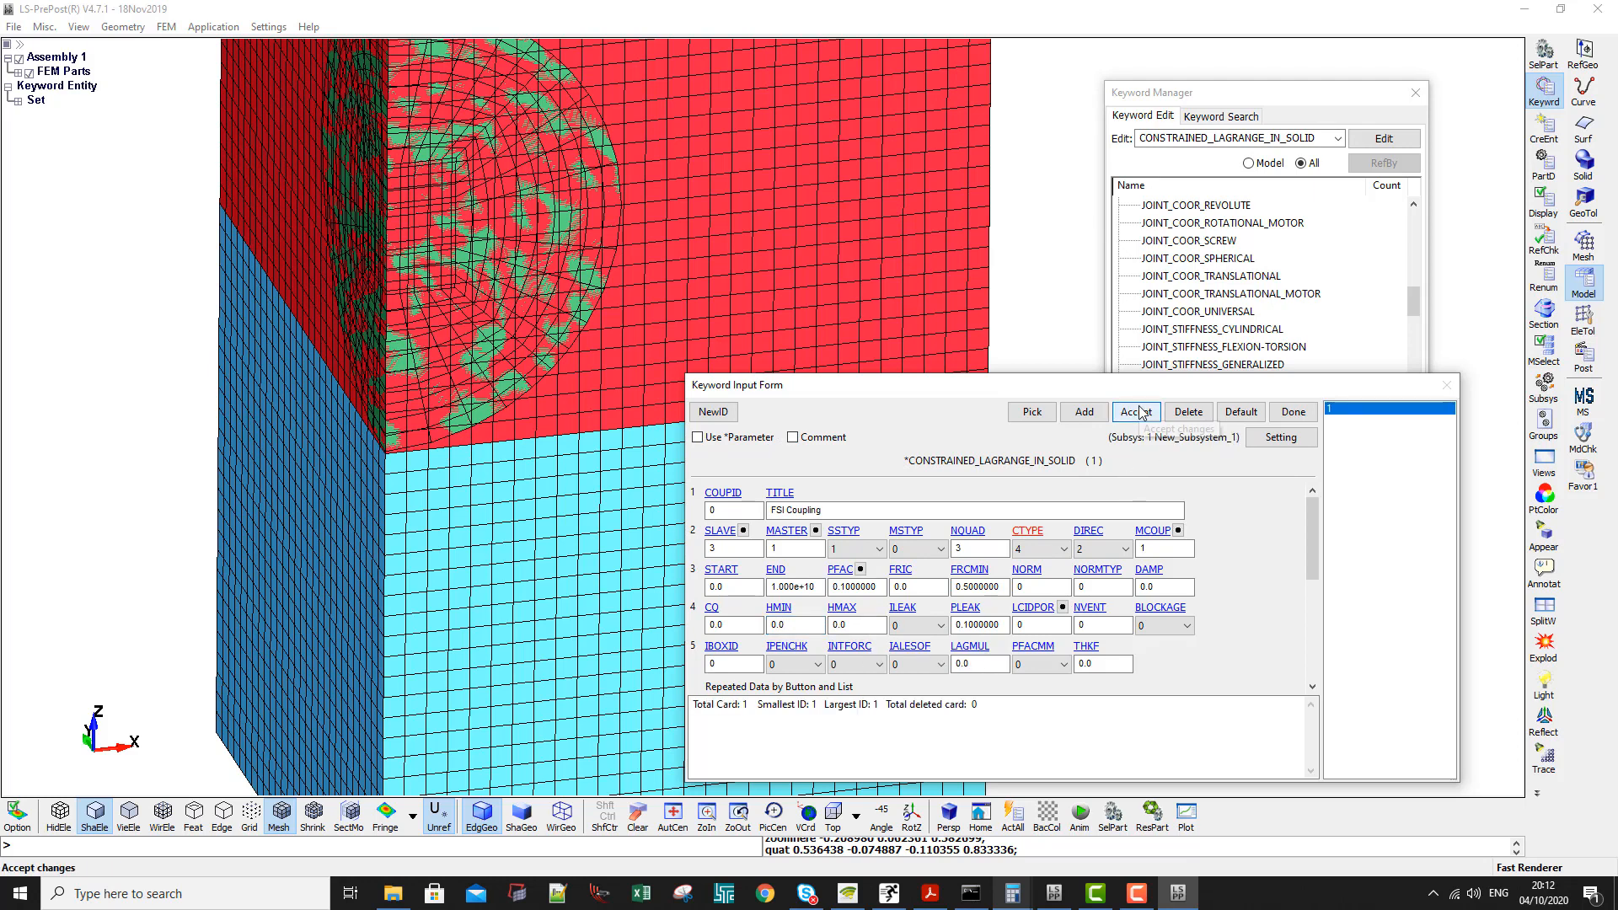
left_click(1291, 412)
- Review the keywords defined in the current model, collapsing the SET and CONSTRAINED groups
left_click(1249, 162)
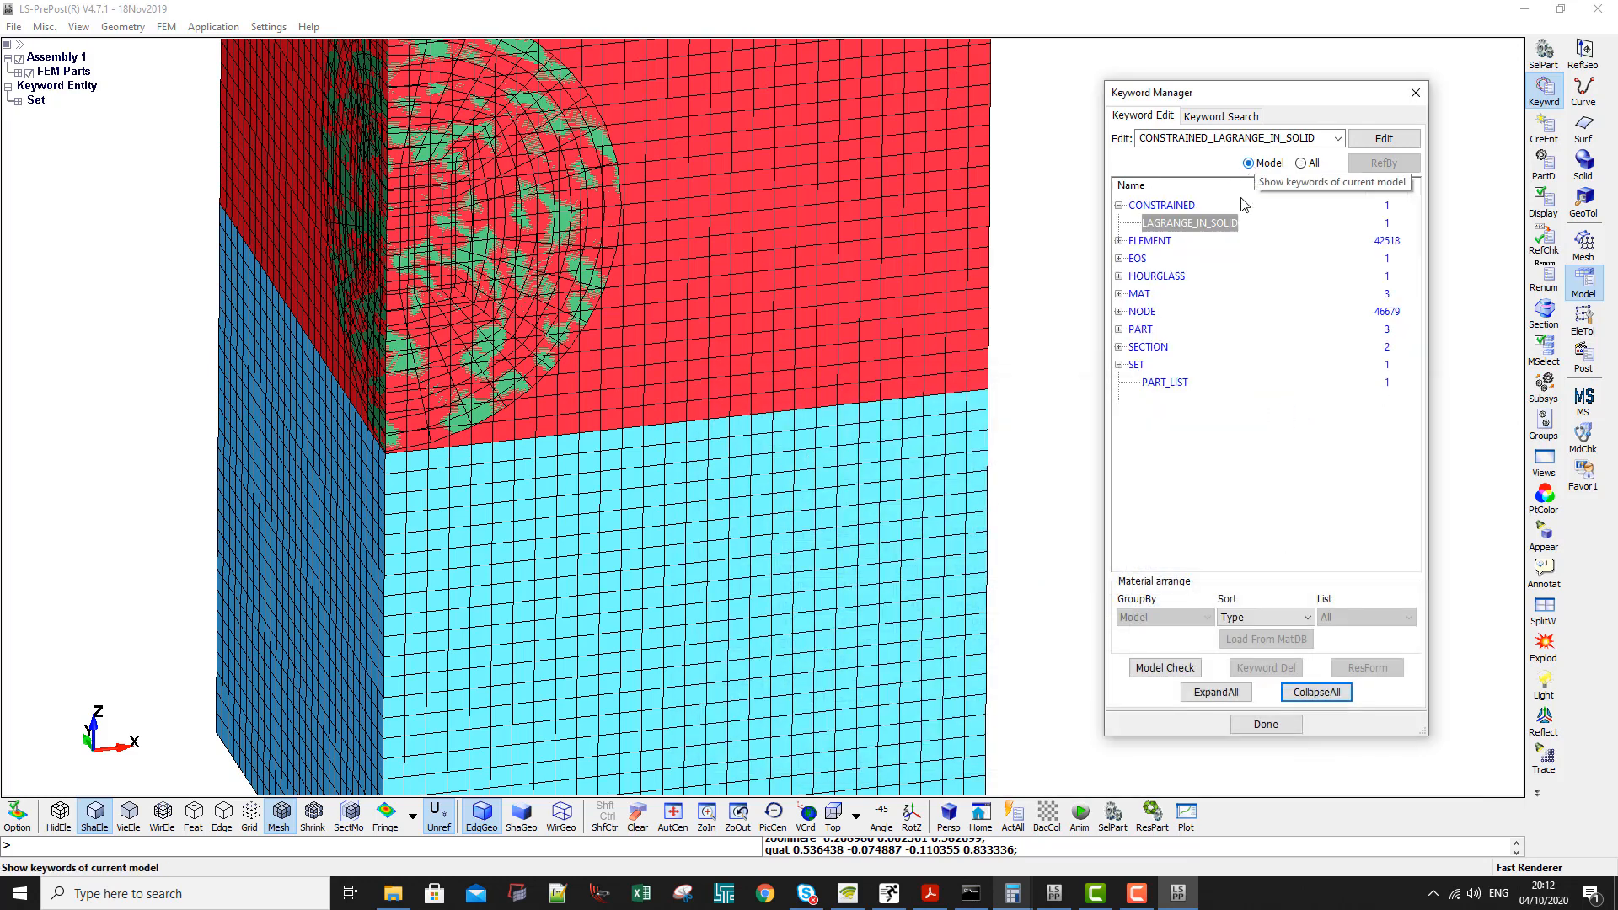
left_click(1121, 366)
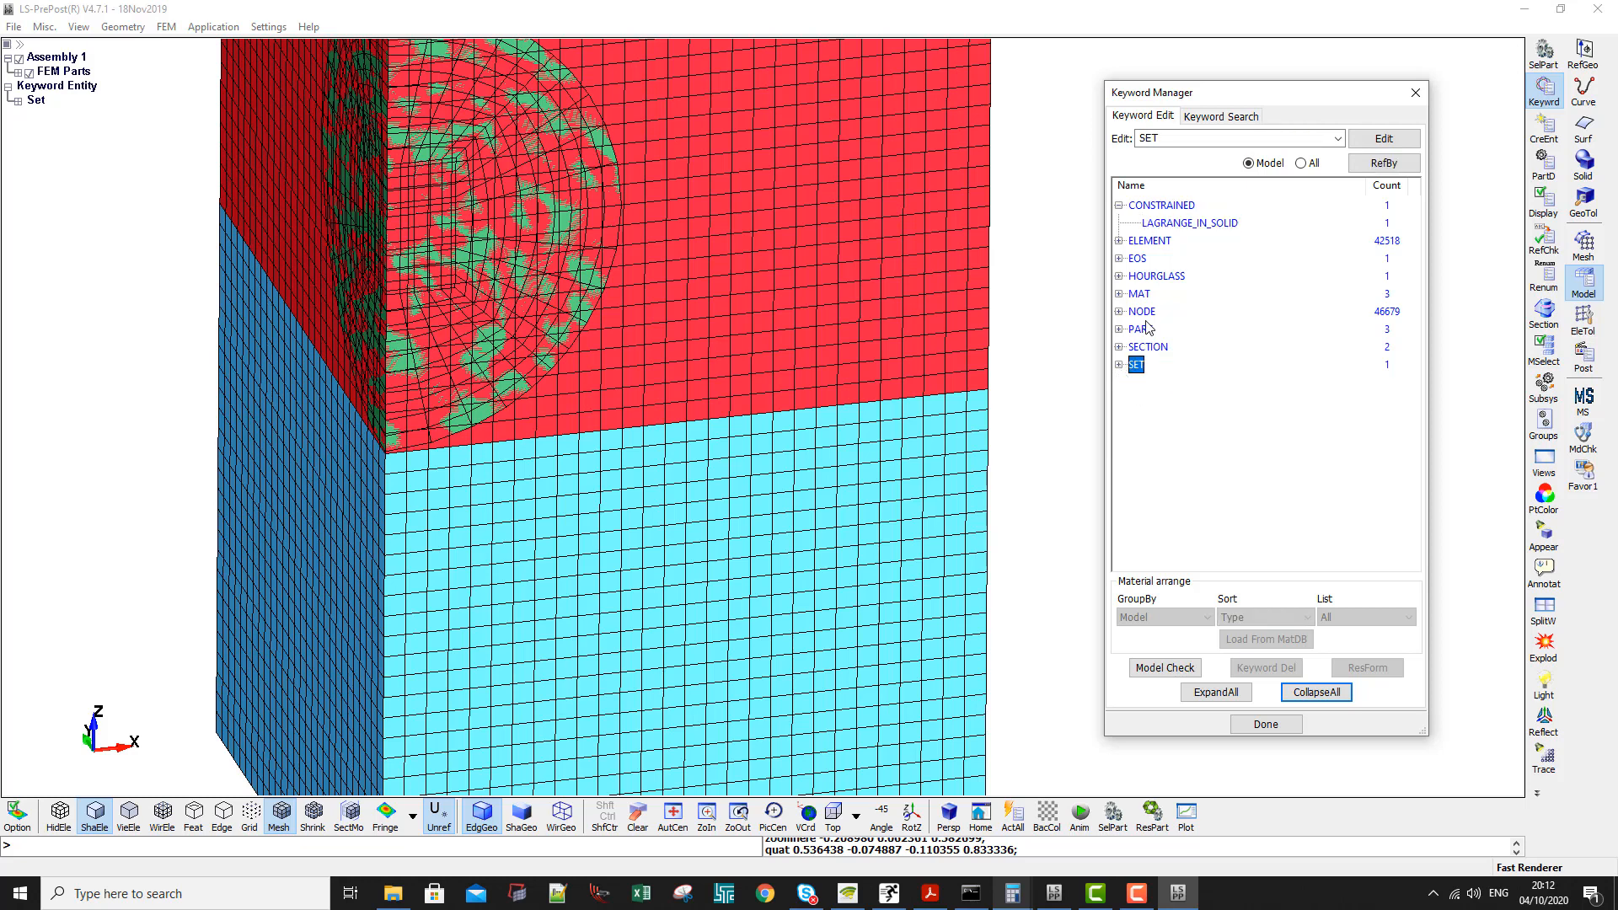
left_click(1119, 205)
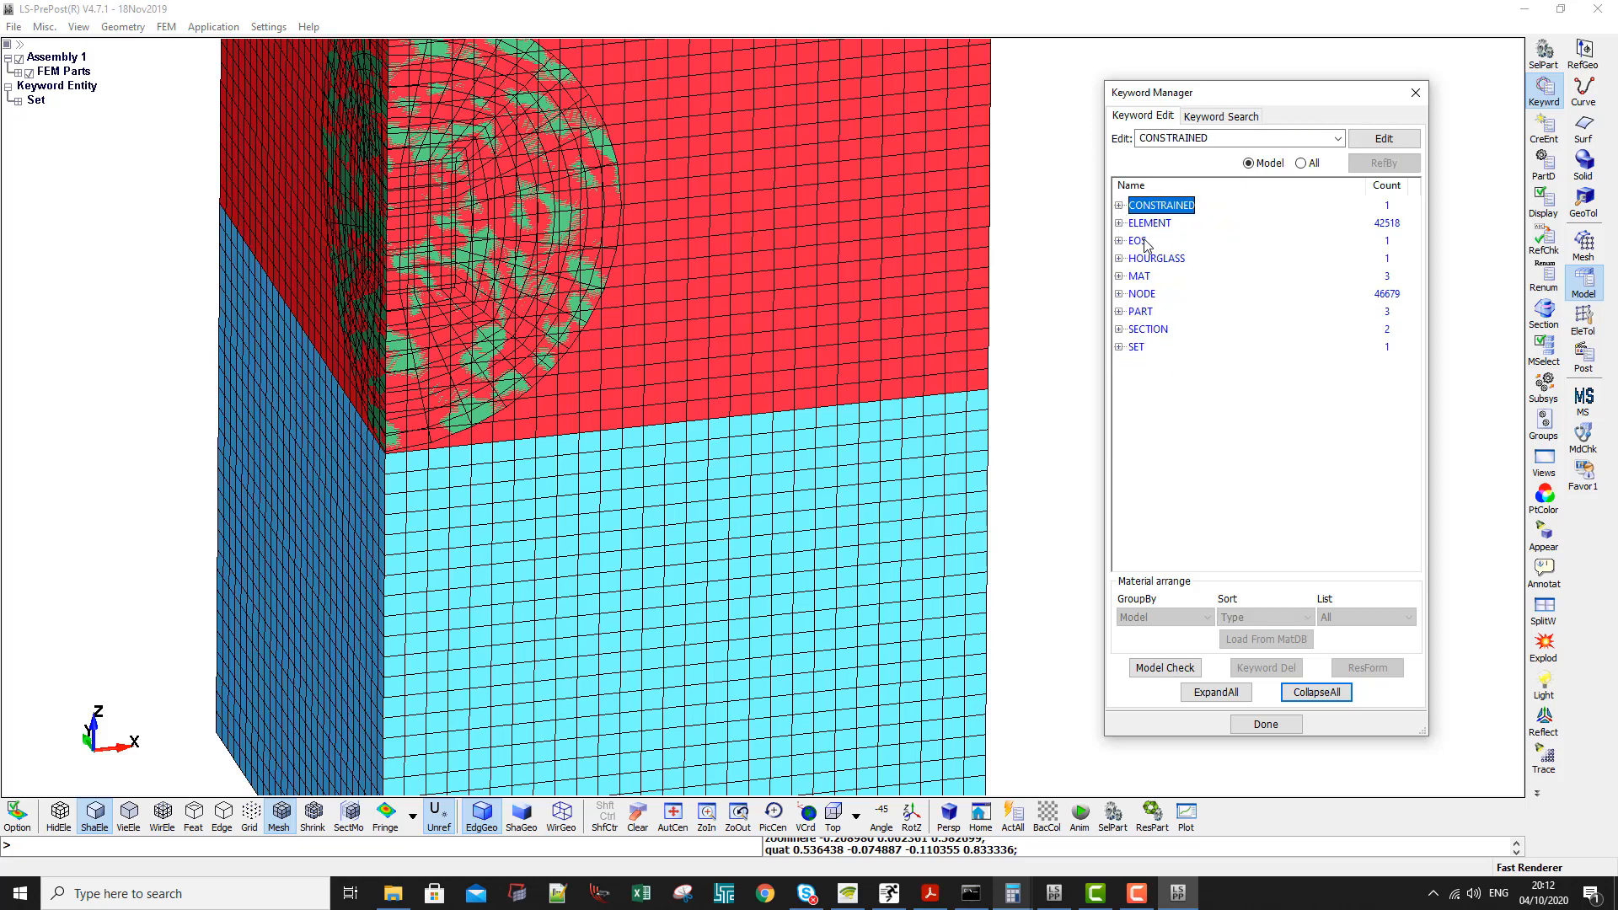
- Show all available keywords and open the input form for ALE_MULTI-MATERIAL_GROUP
left_click(1302, 164)
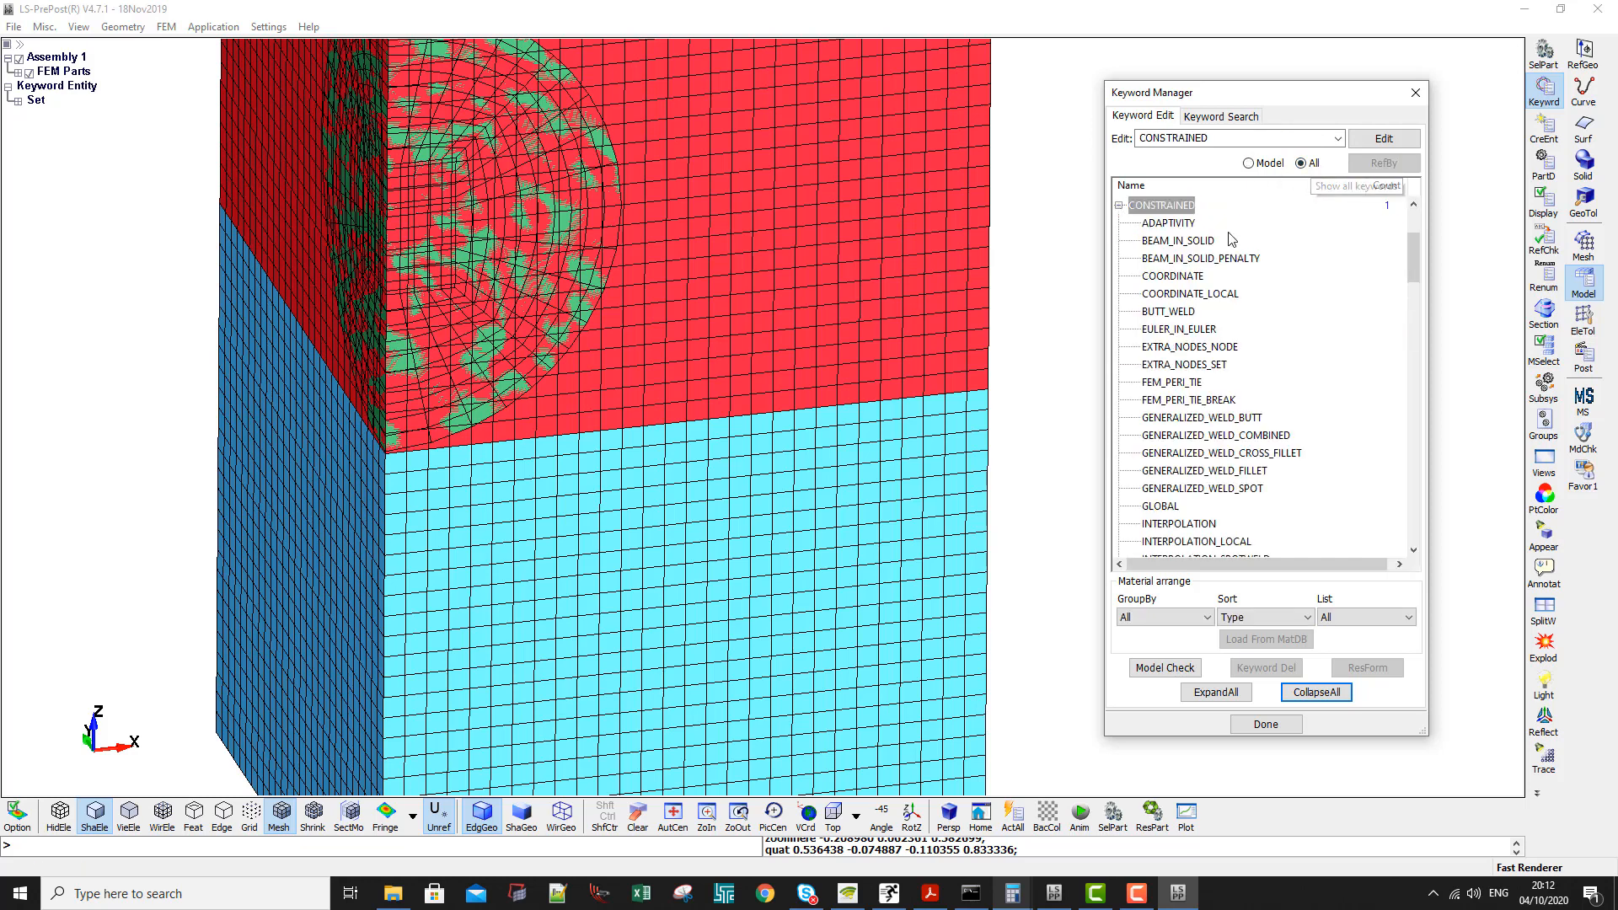
scroll(1418, 253, "up", 3)
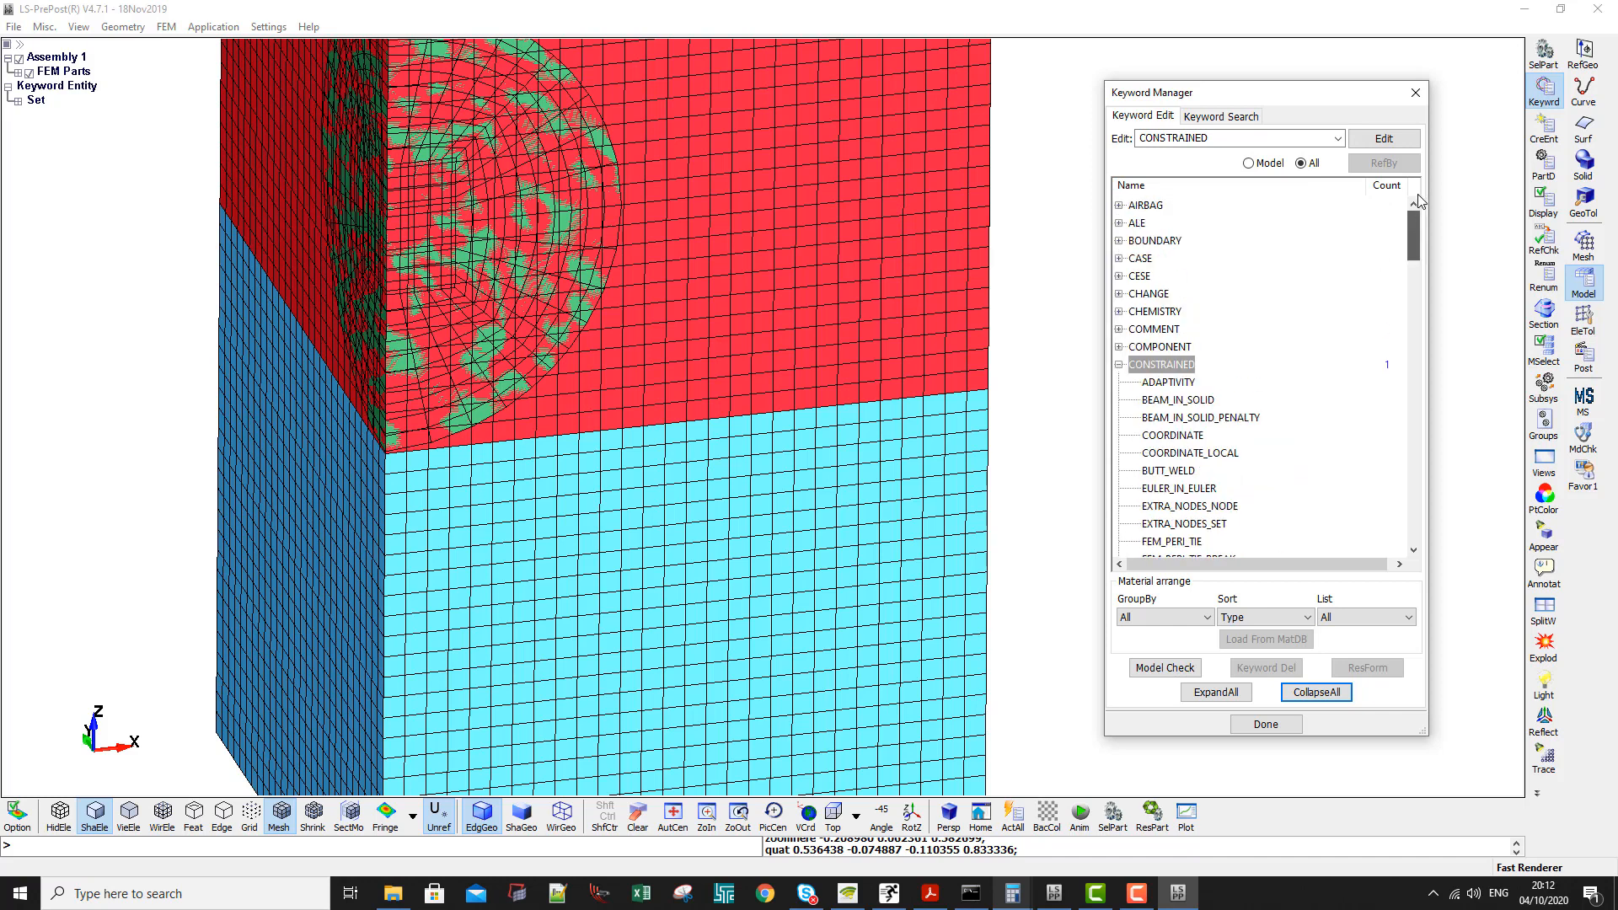
left_click(1120, 365)
left_click(1119, 223)
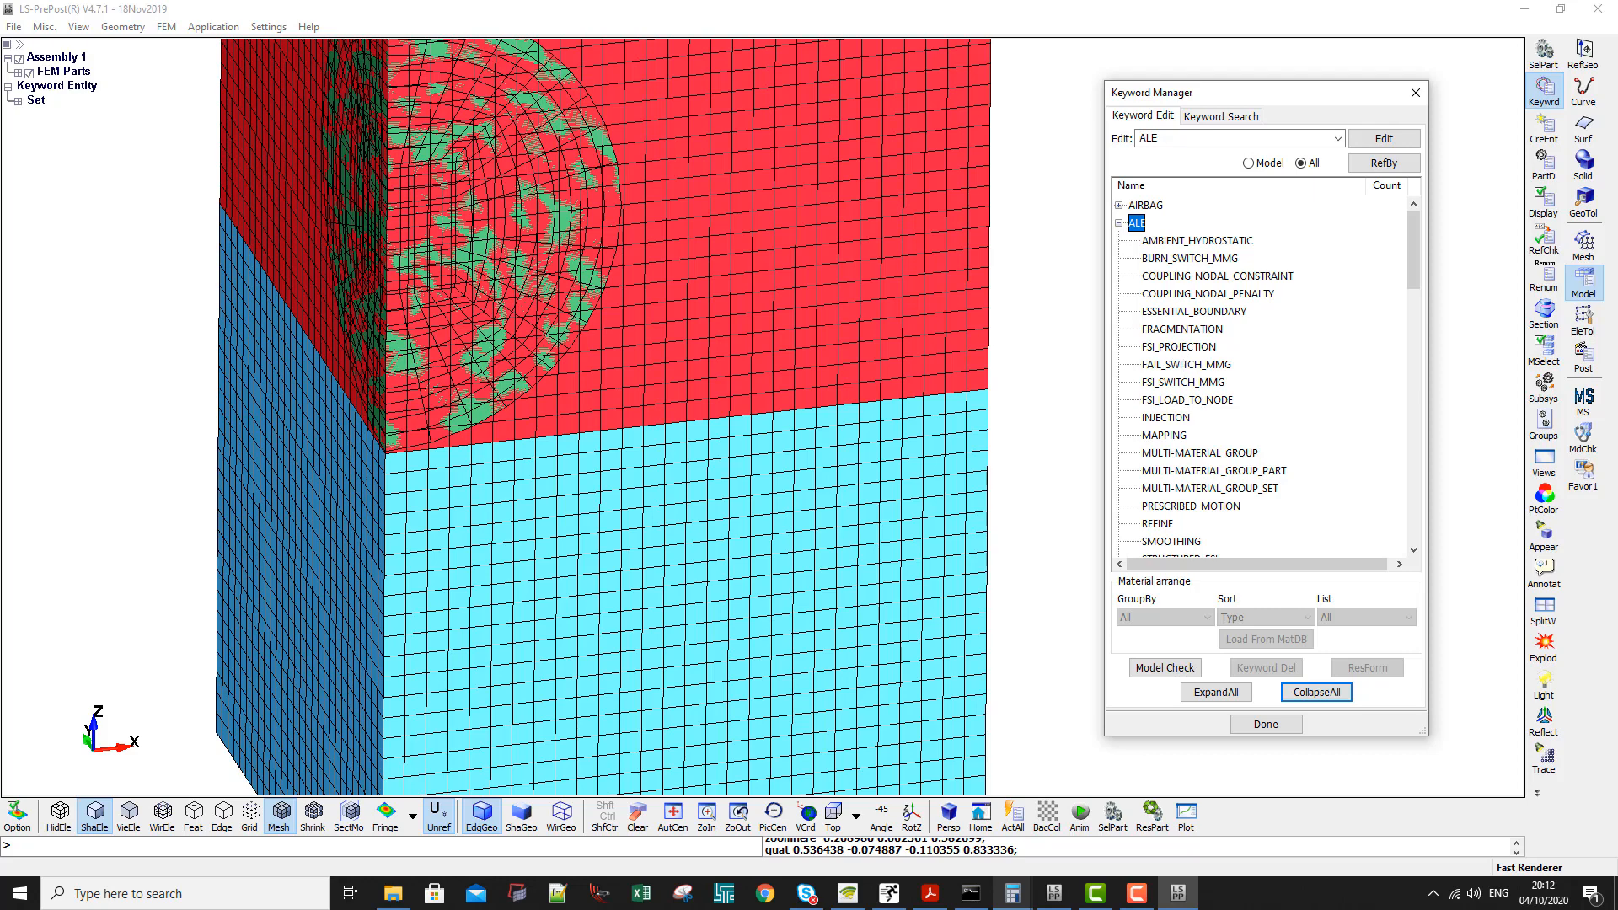
scroll(1219, 373, "down", 2)
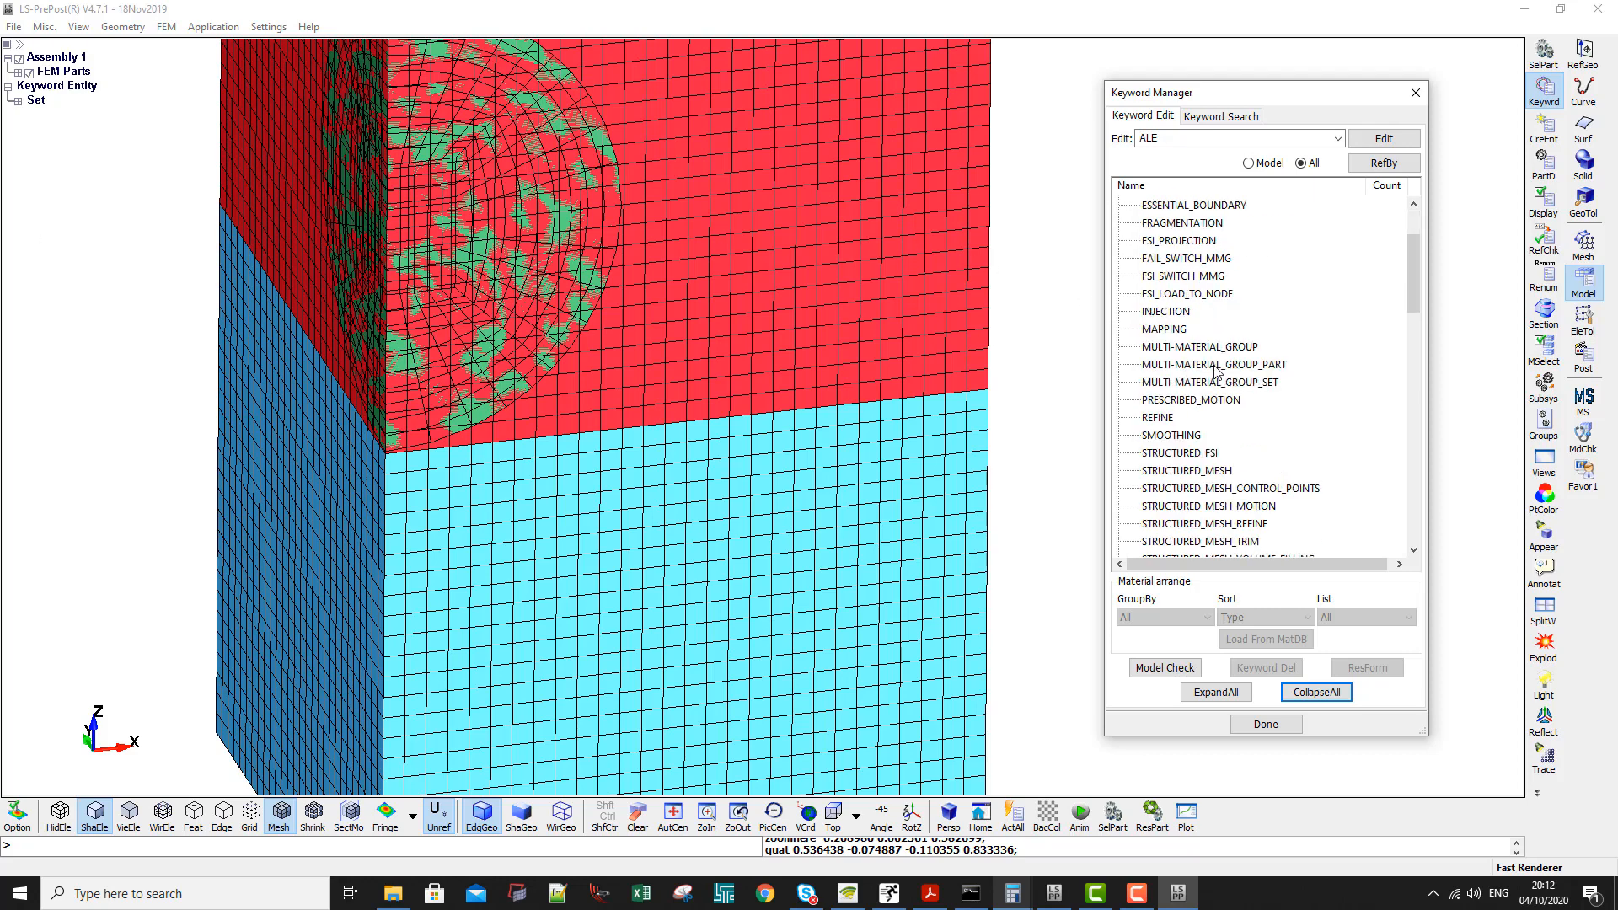
left_click(1212, 347)
double_click(1212, 349)
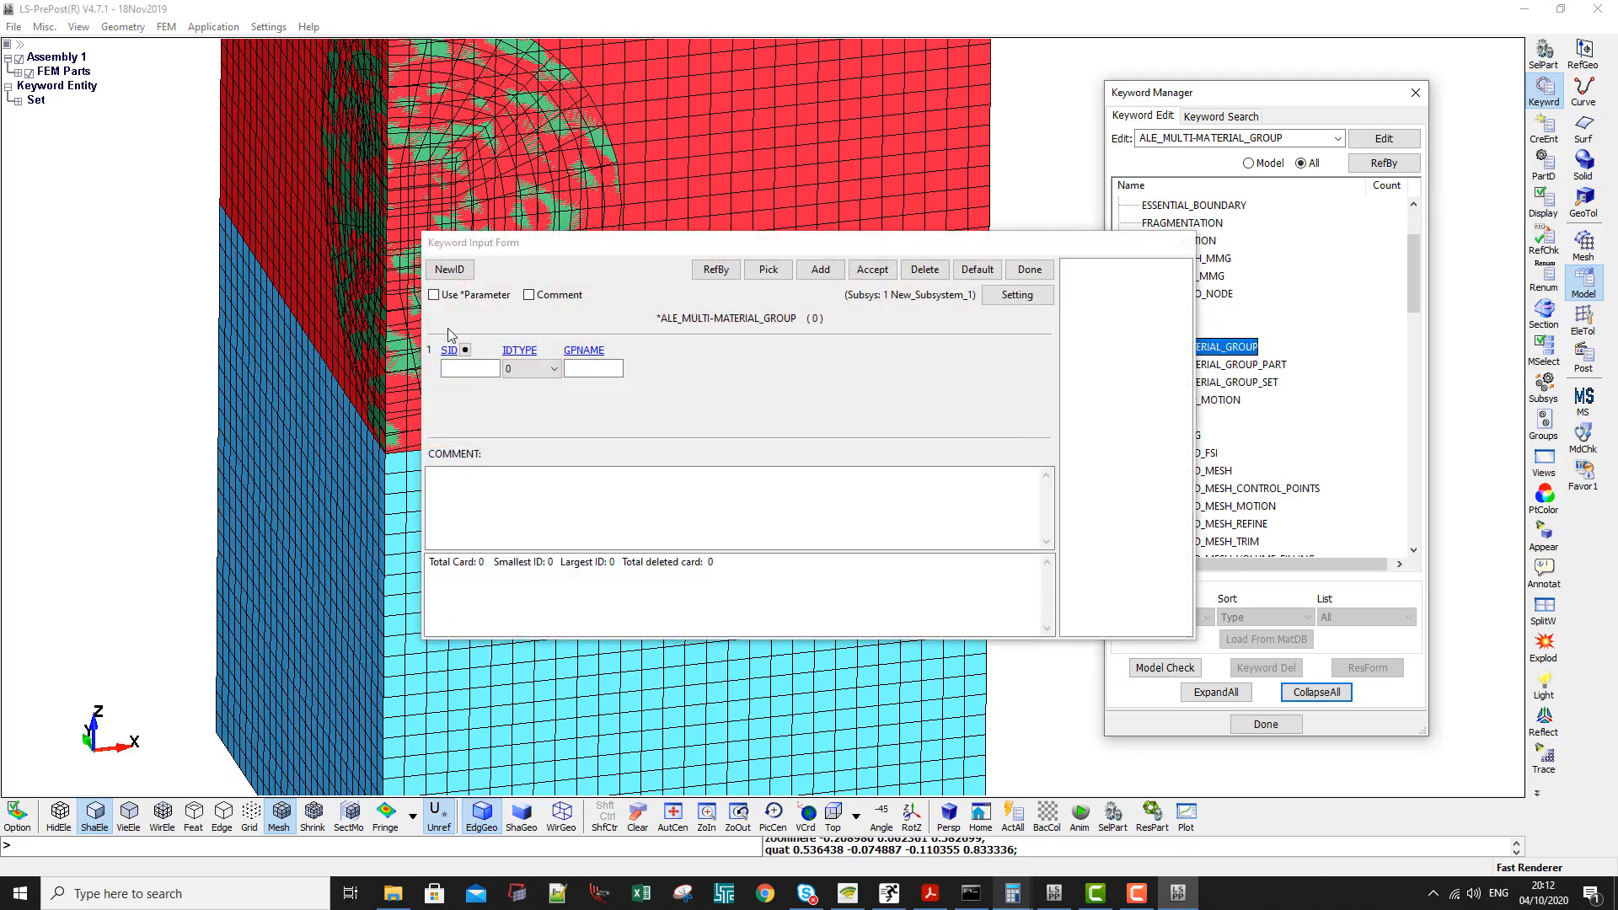
- Define the first multi-material group with IDTYPE 1 (part), the Vacuum part as SID and GPNAME Vacuum, and accept the card
left_click(530, 369)
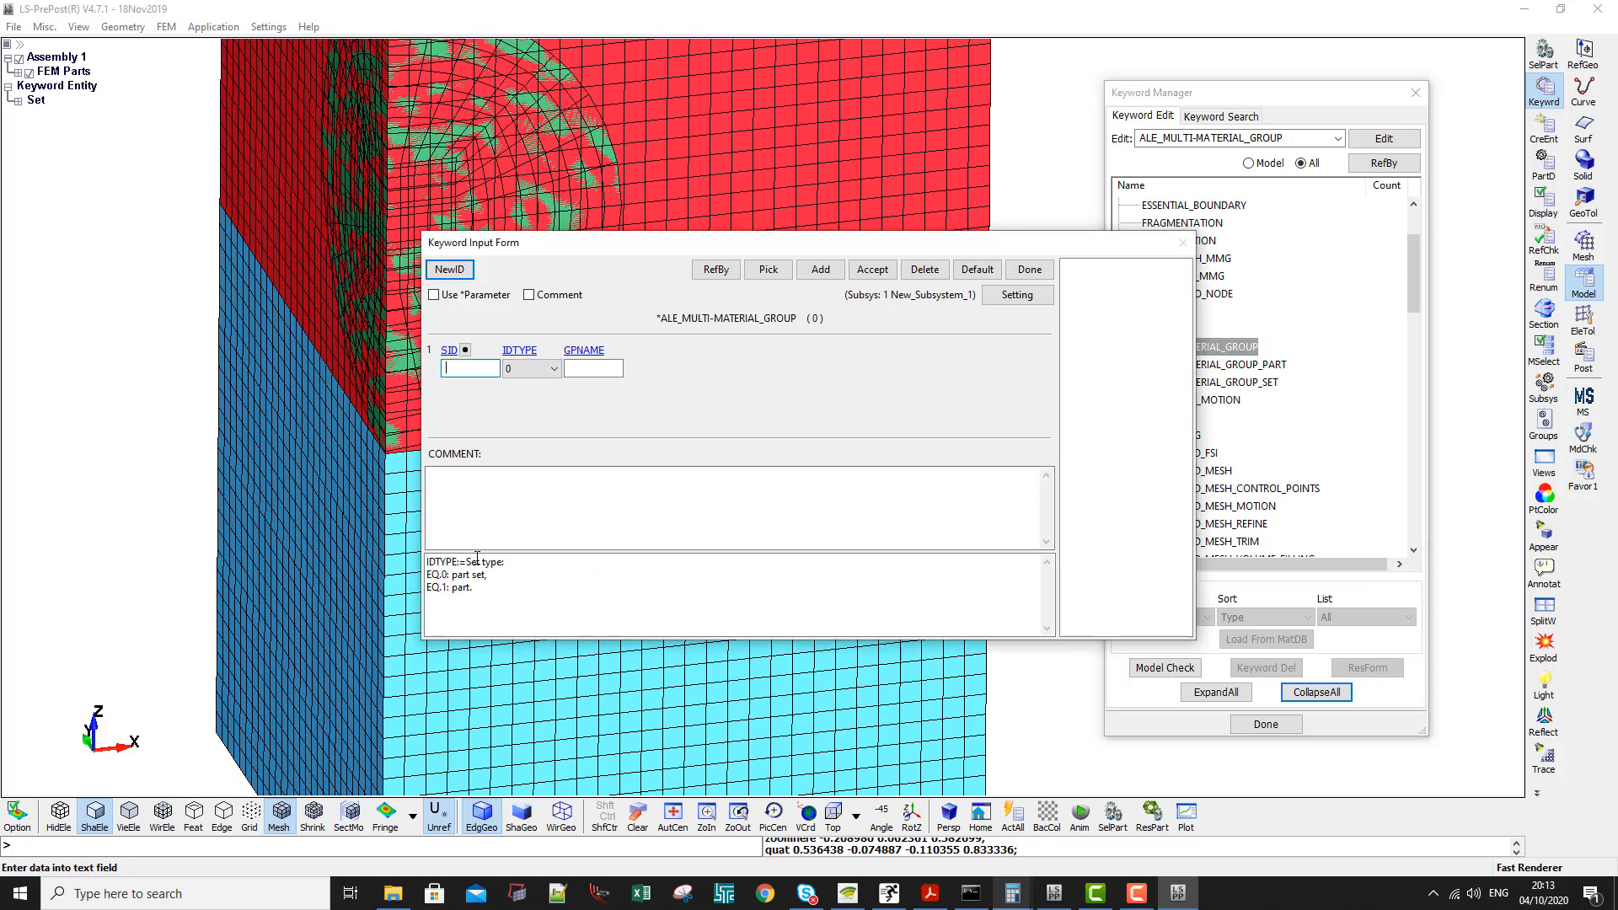
left_click(522, 389)
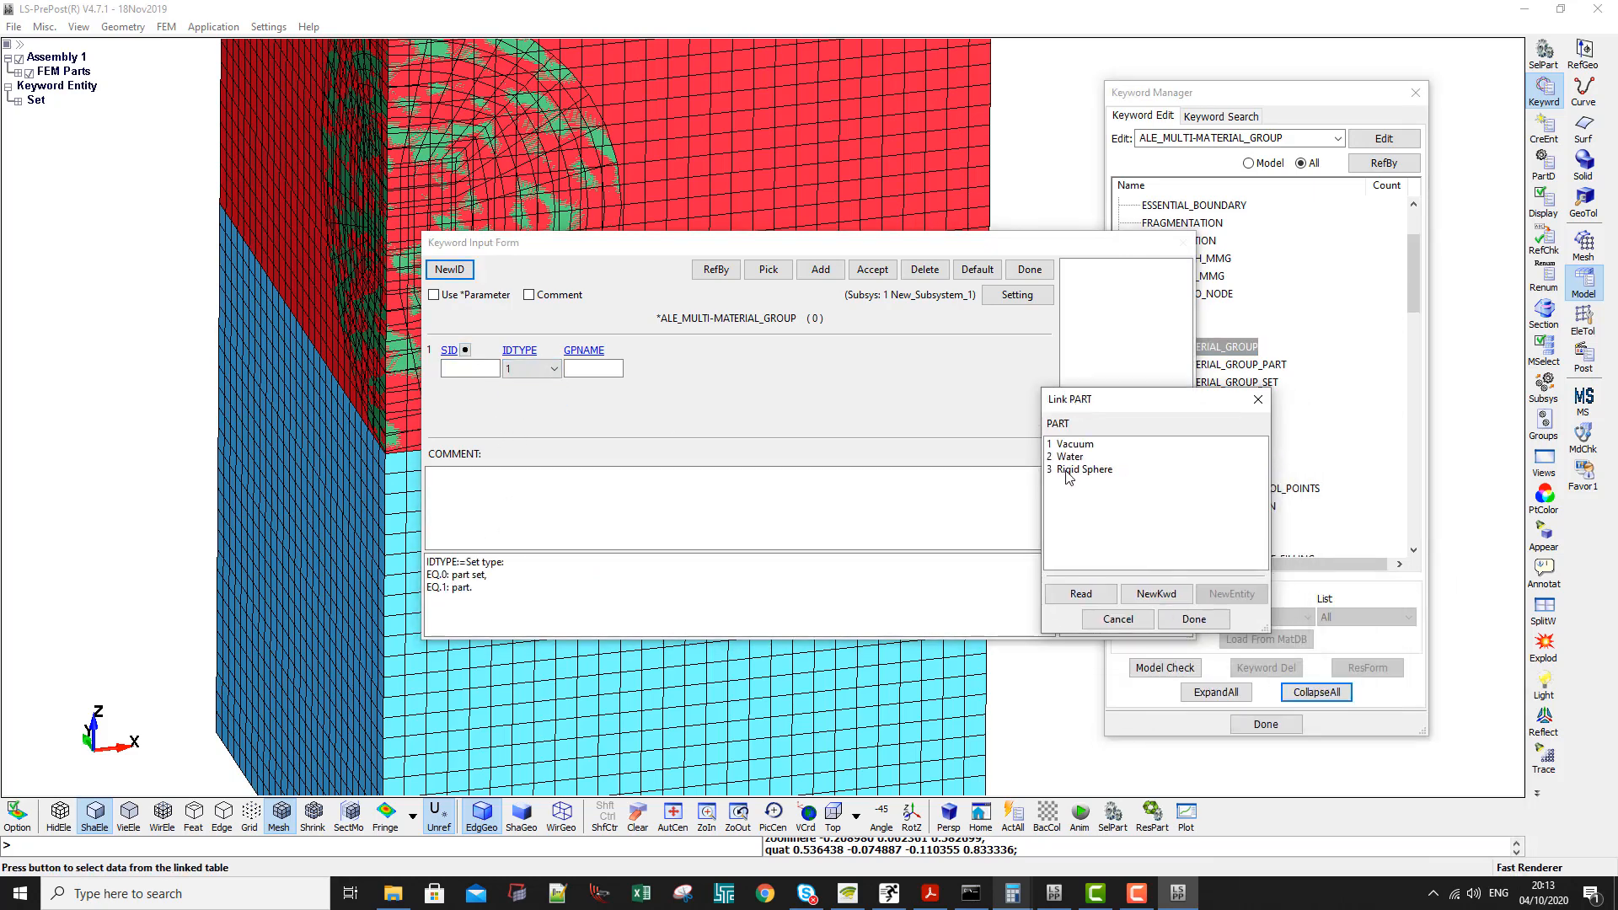
double_click(1073, 445)
left_click(624, 366)
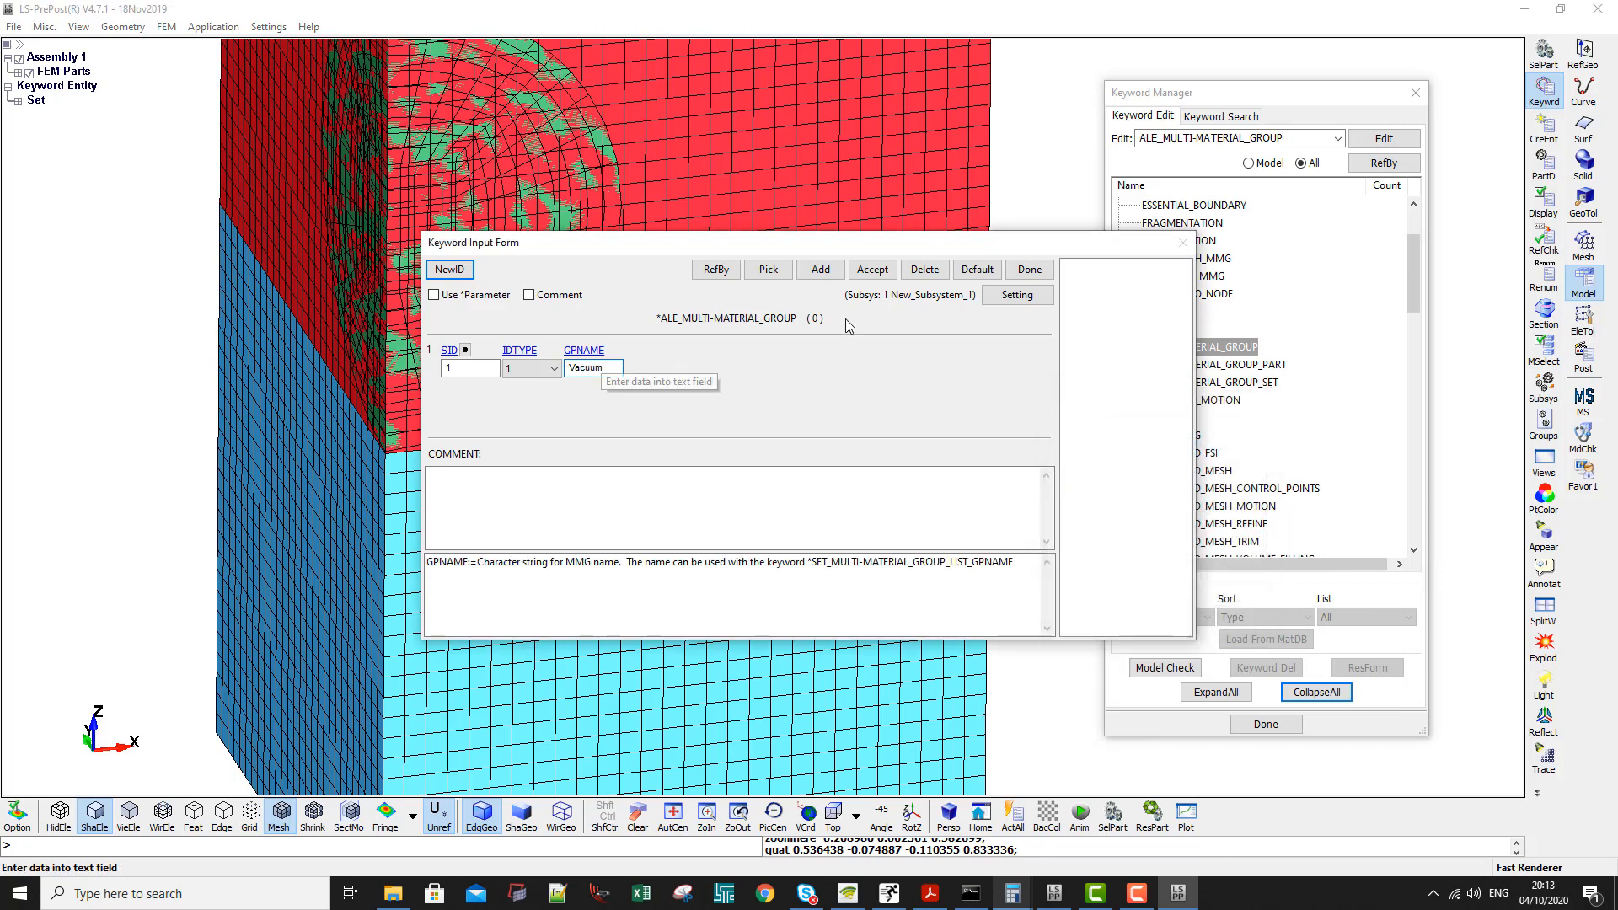
left_click(872, 270)
- Add a second multi-material group with IDTYPE 1, SID 2 for the Water part and GPNAME Water, accept it and close the form
left_click(450, 270)
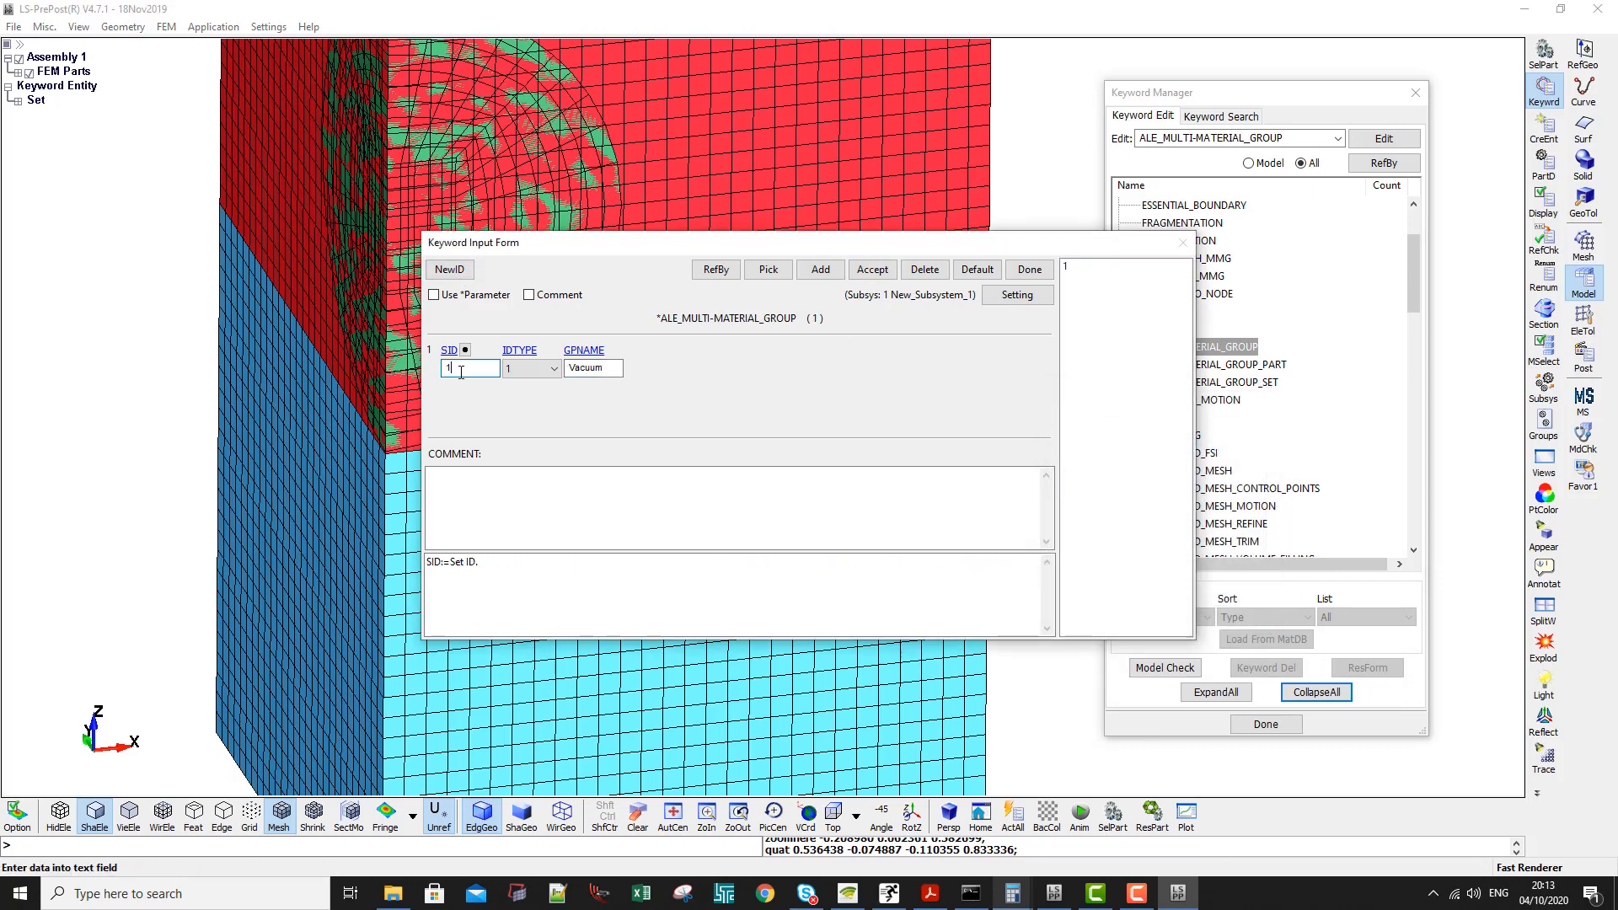
left_click(820, 270)
left_click(470, 368)
type("2")
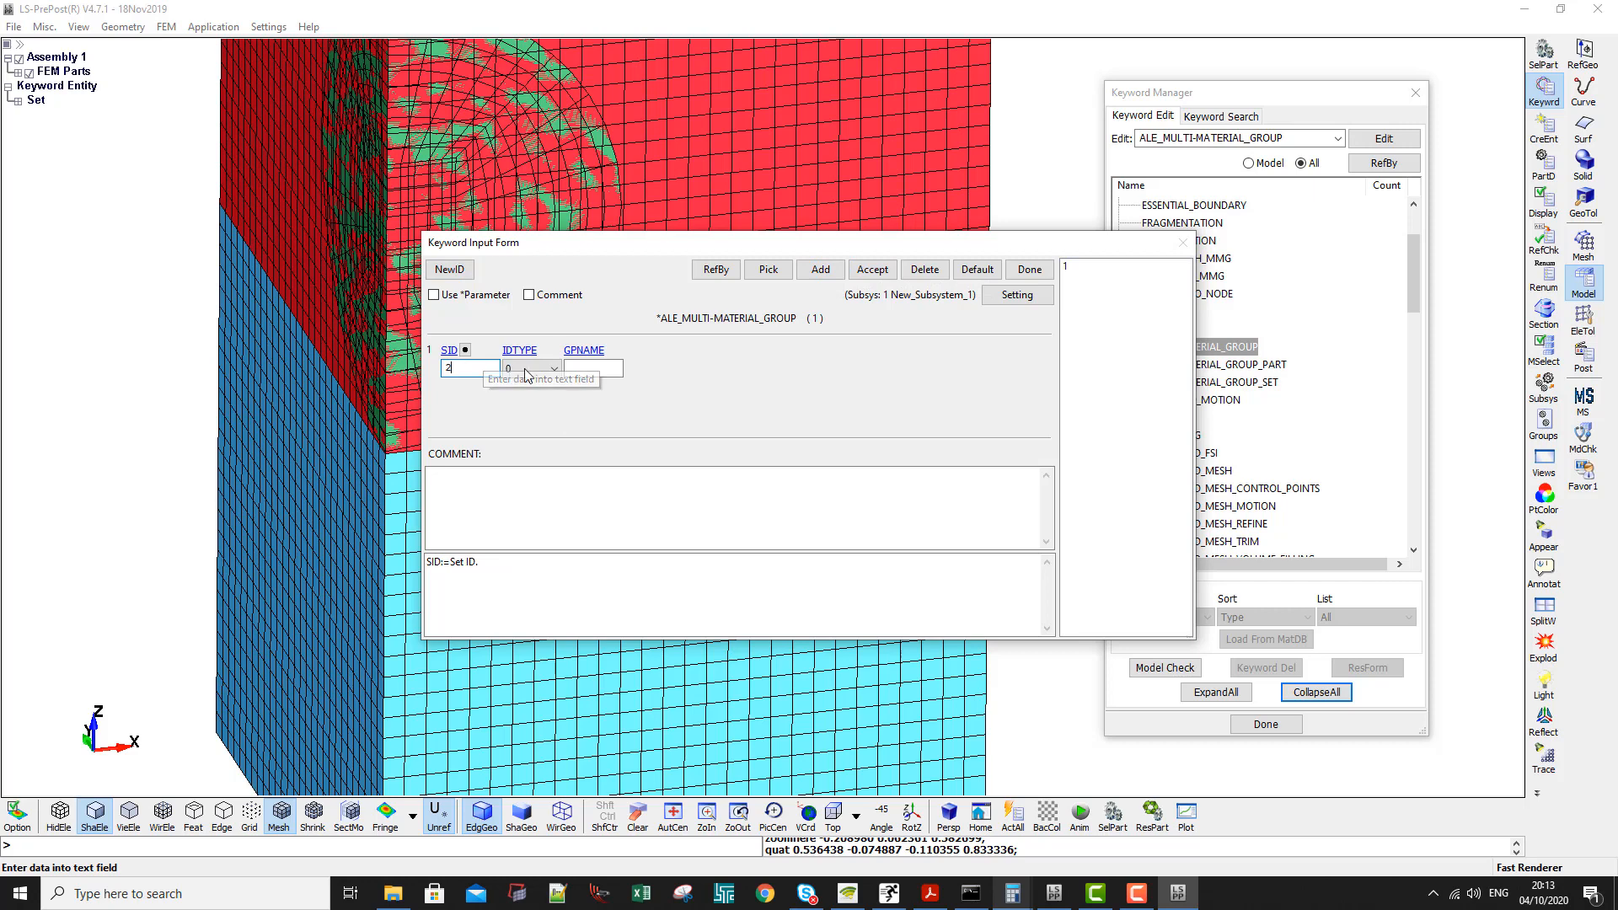
left_click(531, 368)
left_click(521, 400)
left_click(465, 350)
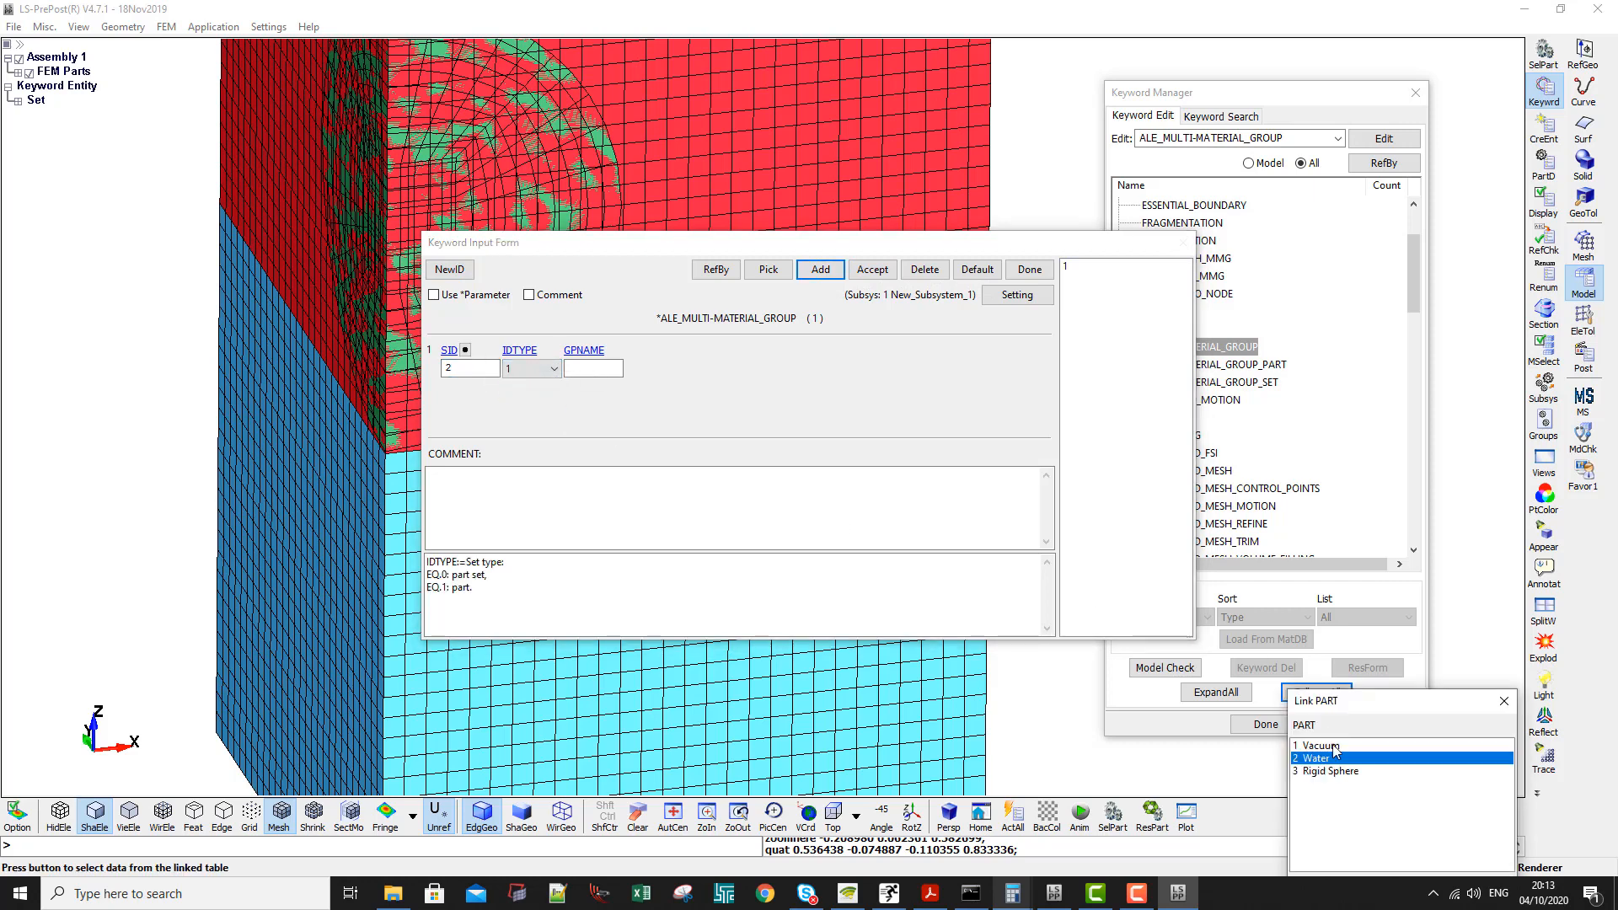
double_click(1317, 758)
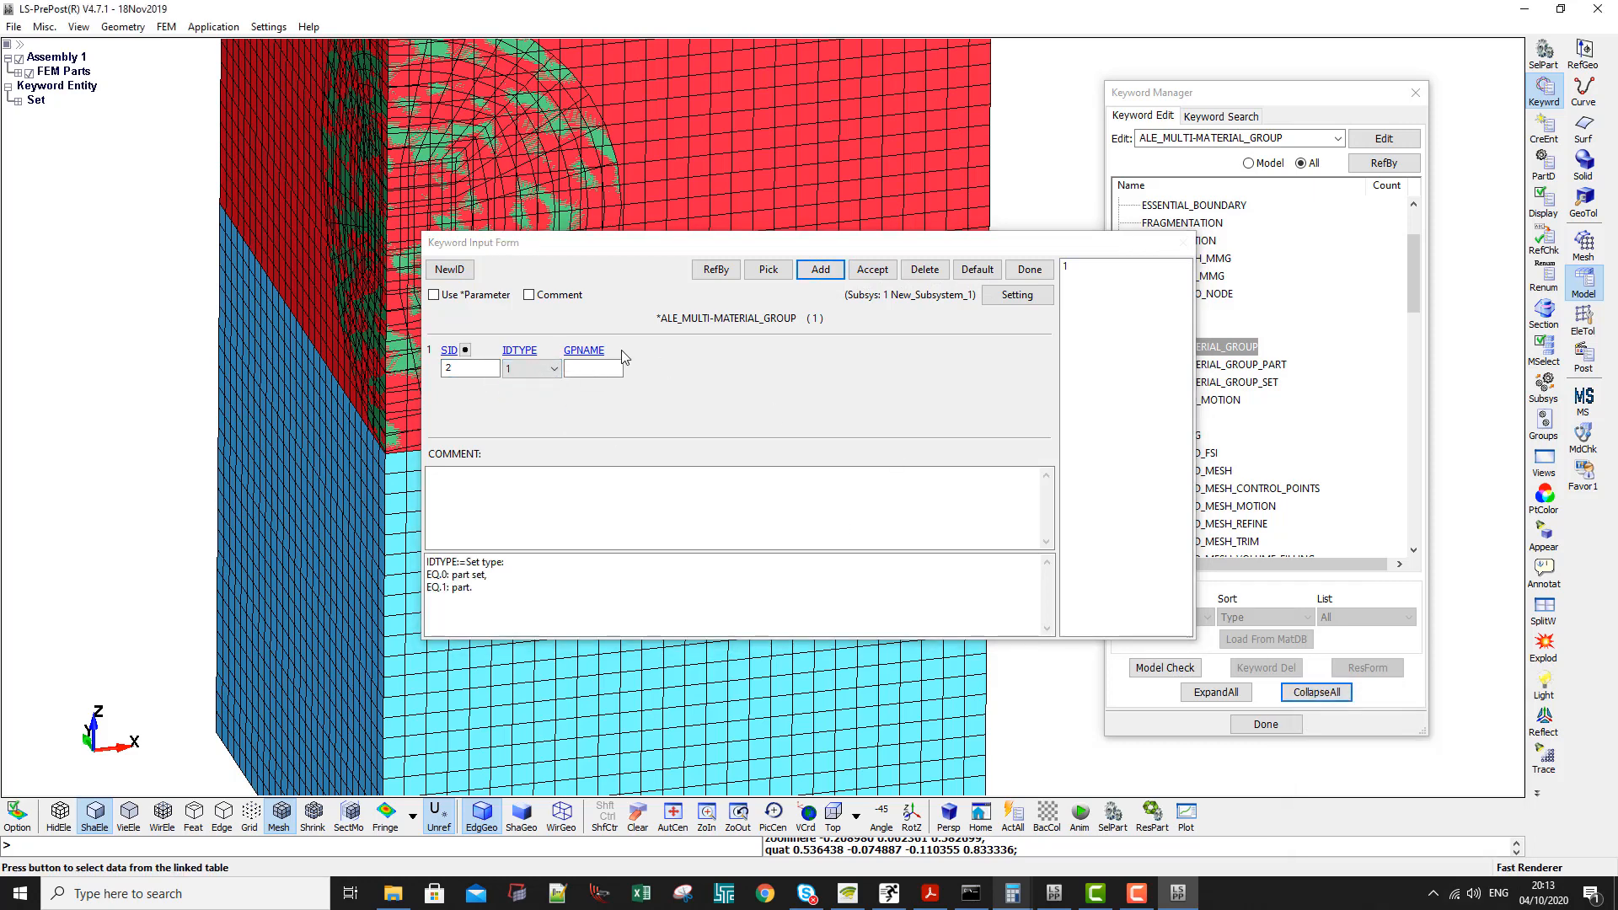
left_click(870, 271)
left_click(1030, 269)
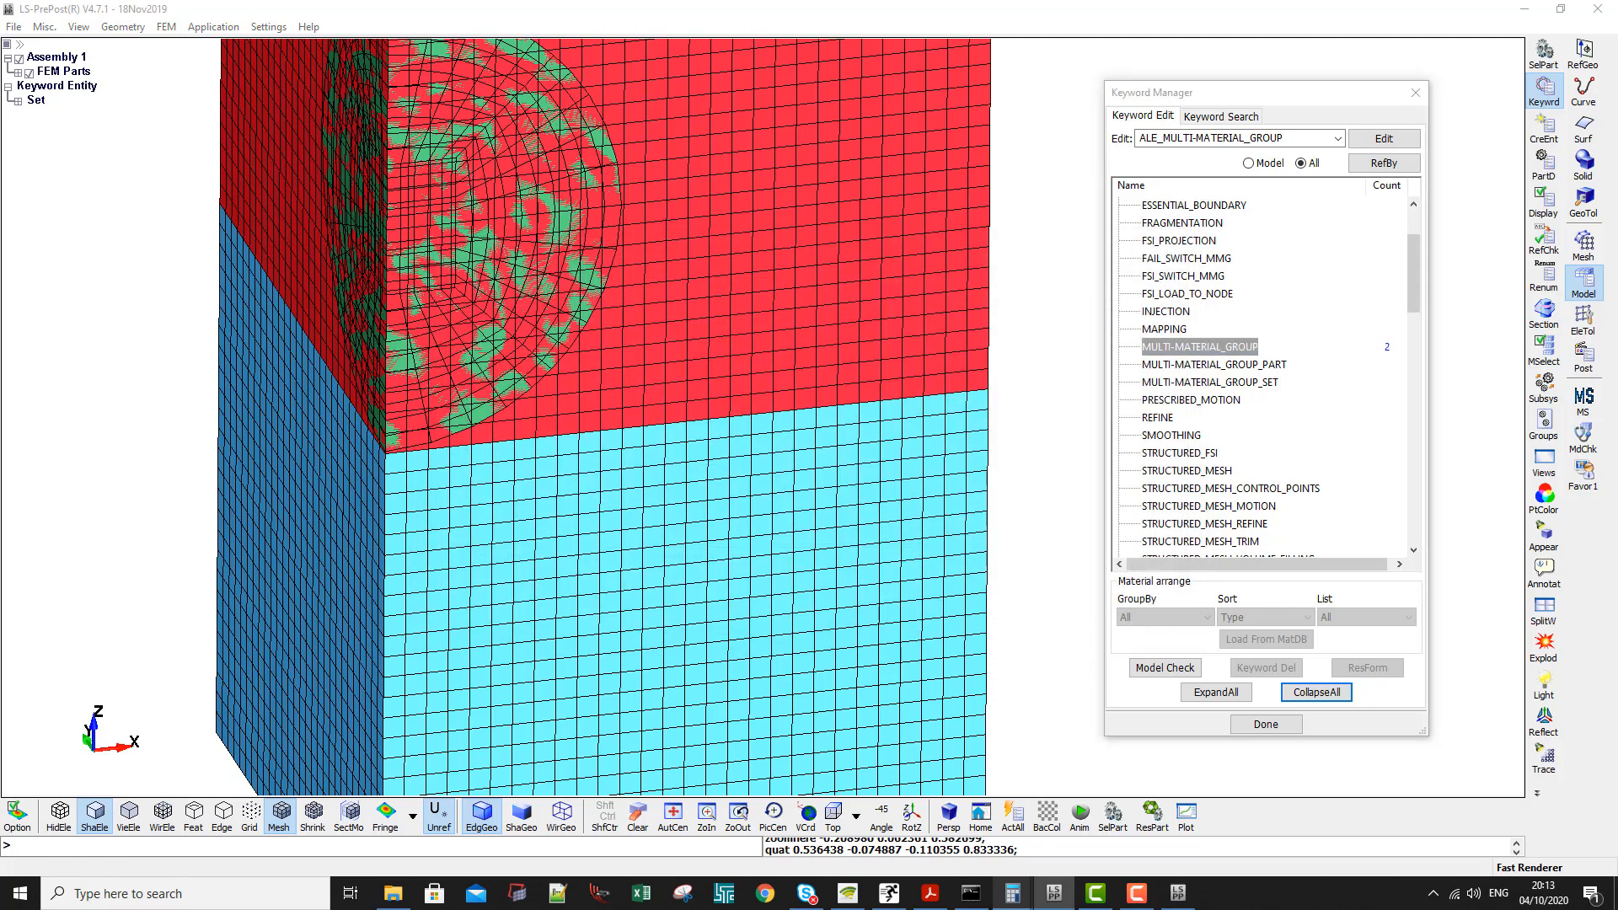
- Start creating a boundary SPC on a node set using the entity creation tool
scroll(460, 301, "down", 4)
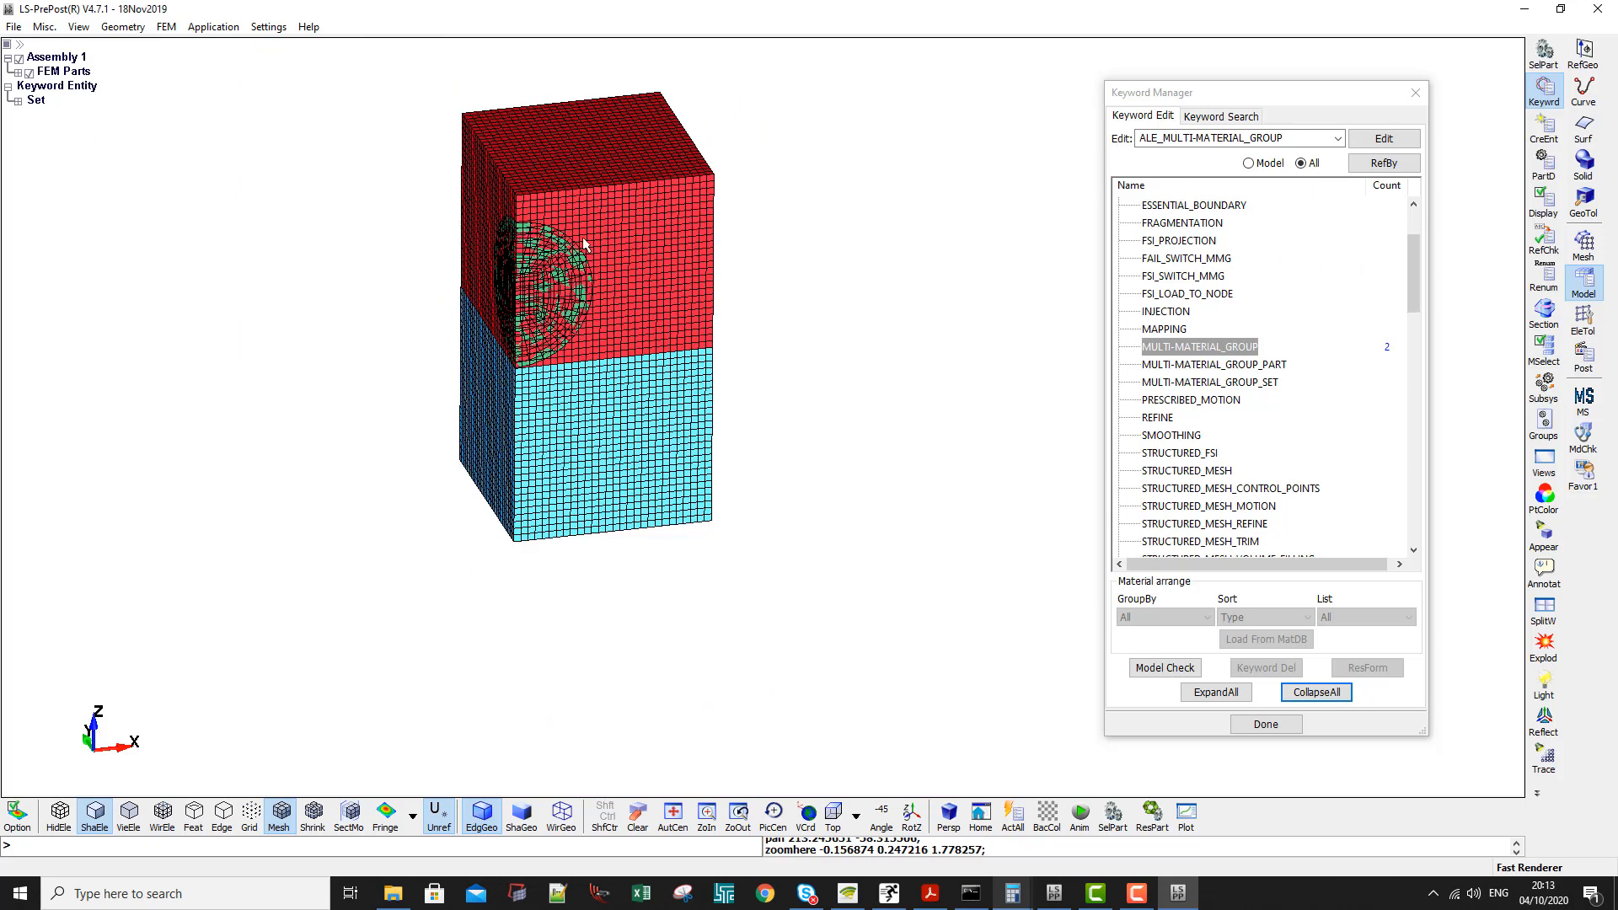
left_click(1545, 129)
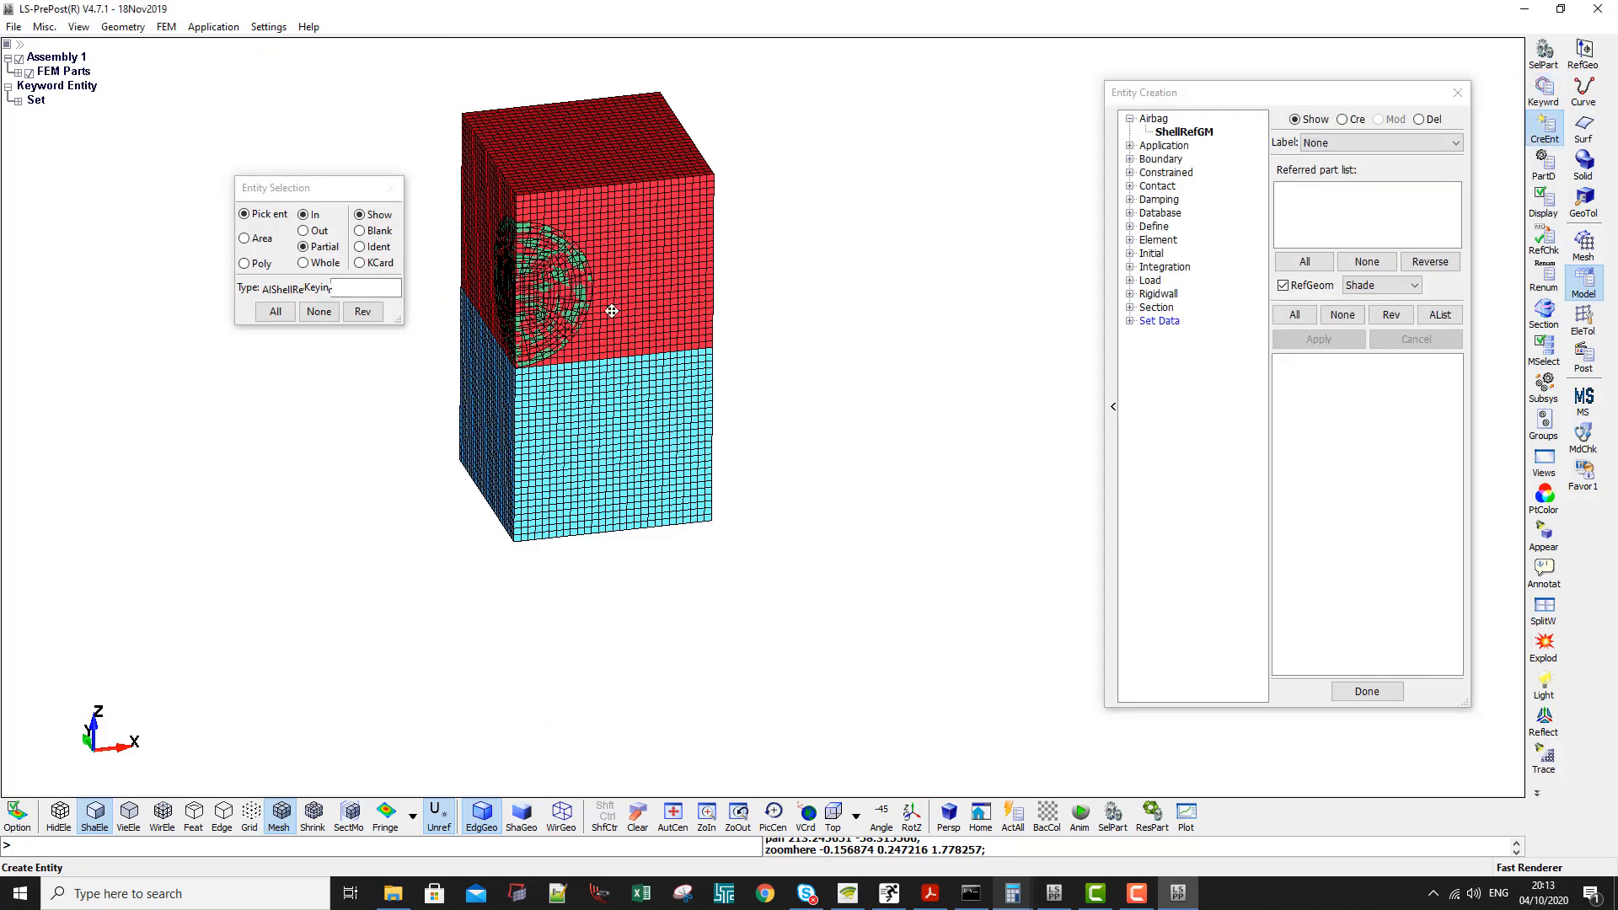
middle_click_drag(610, 311, 792, 400, "shift")
left_click_drag(681, 303, 684, 310, "shift")
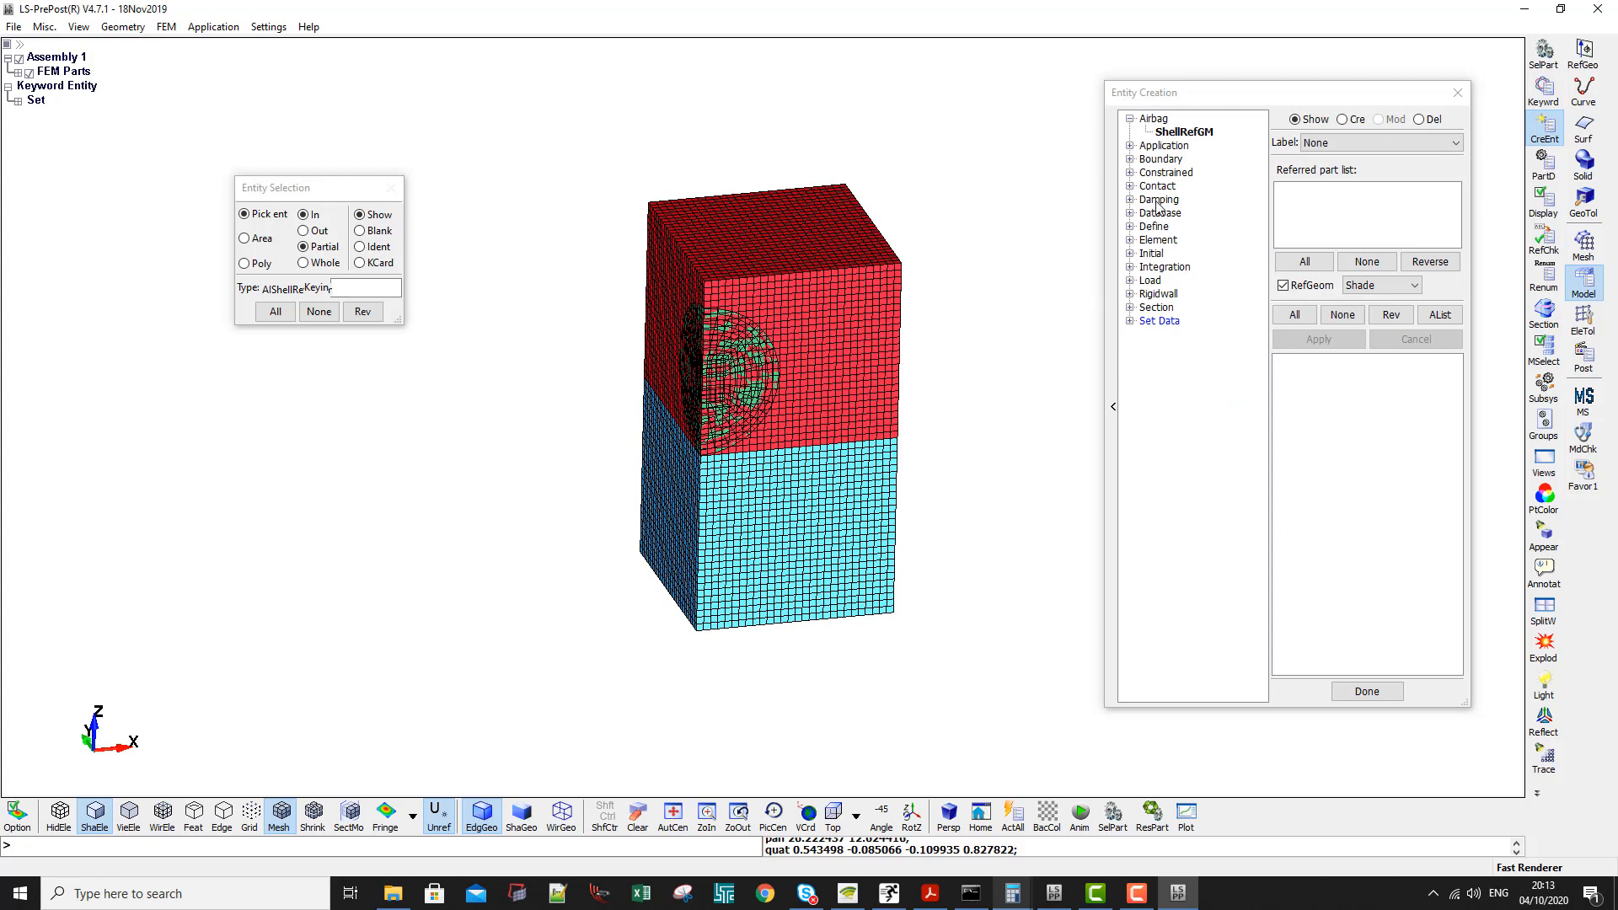
left_click(1131, 160)
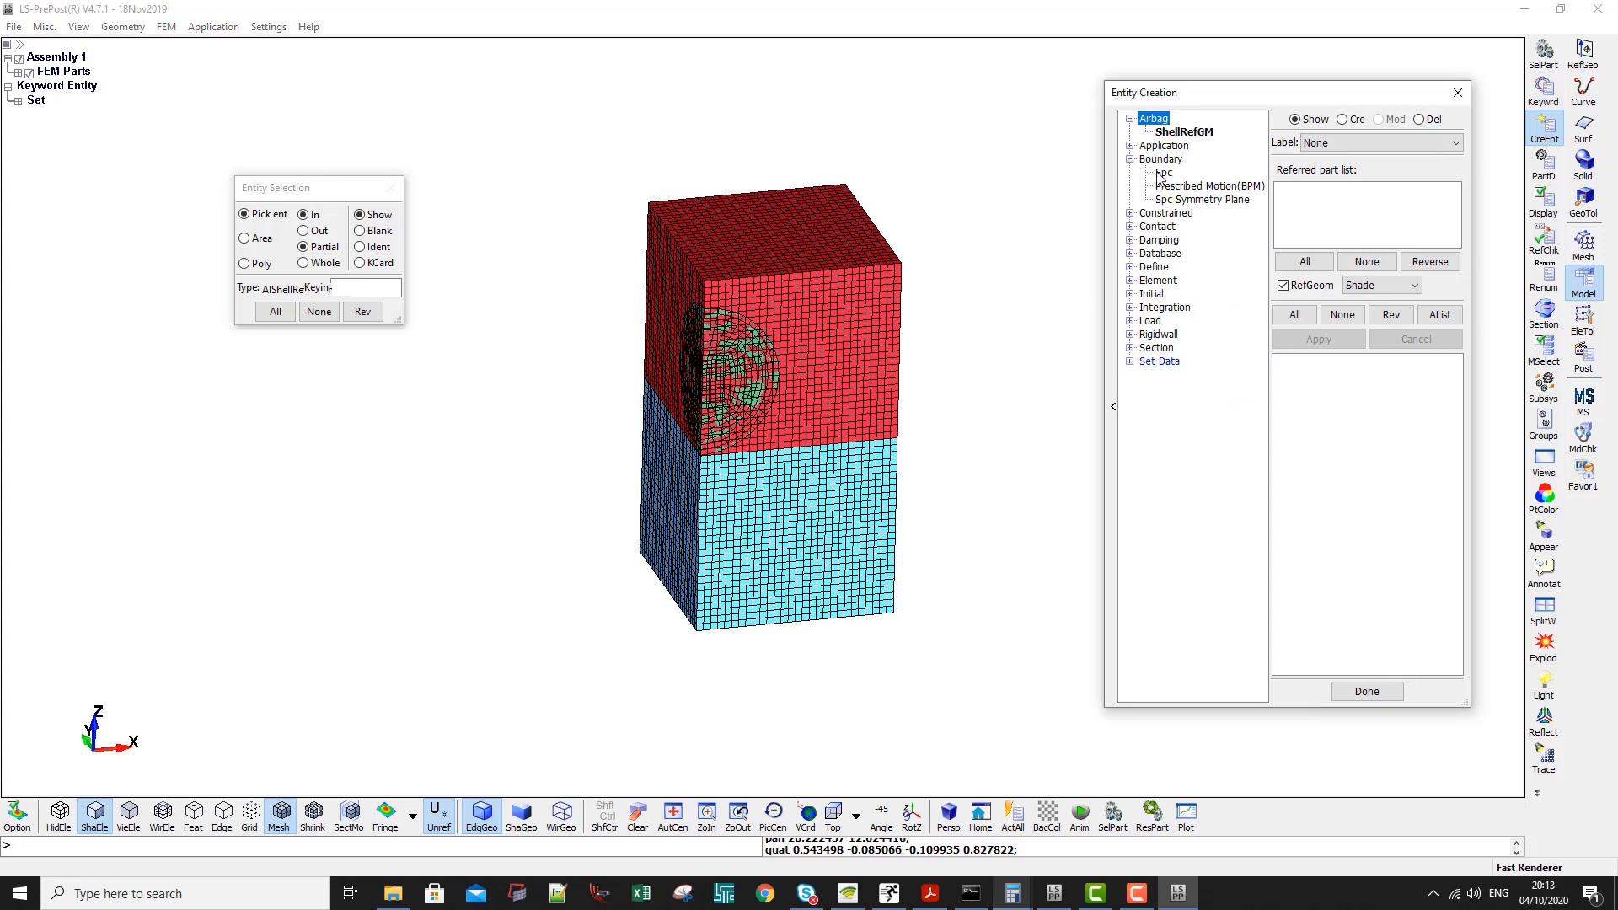
left_click(1164, 173)
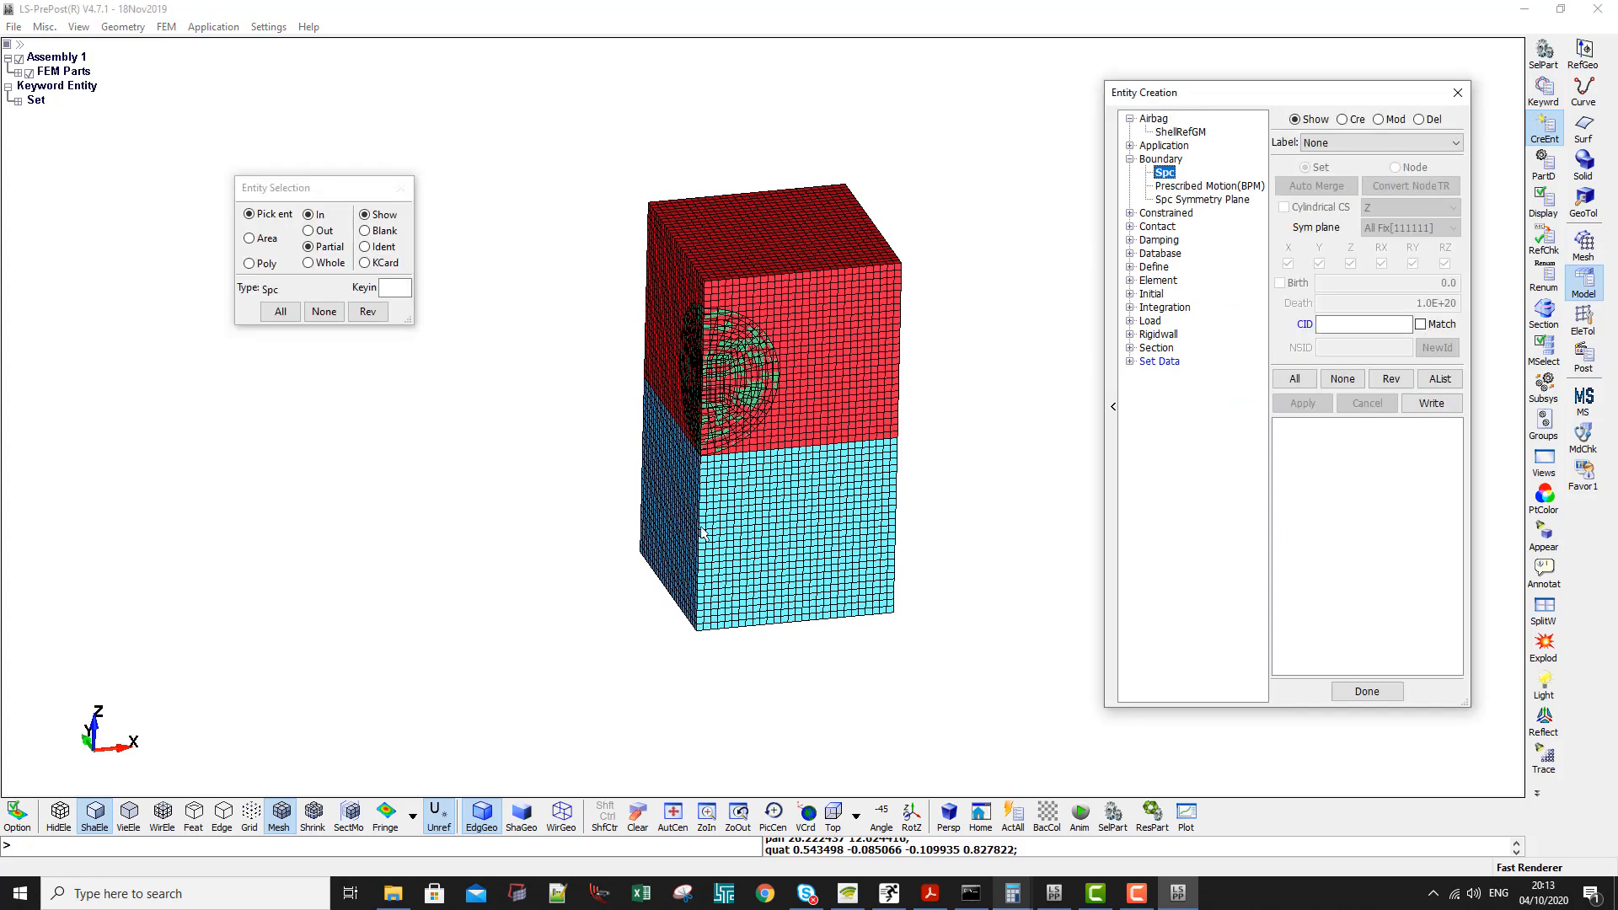
left_click_drag(701, 527, 717, 520, "shift")
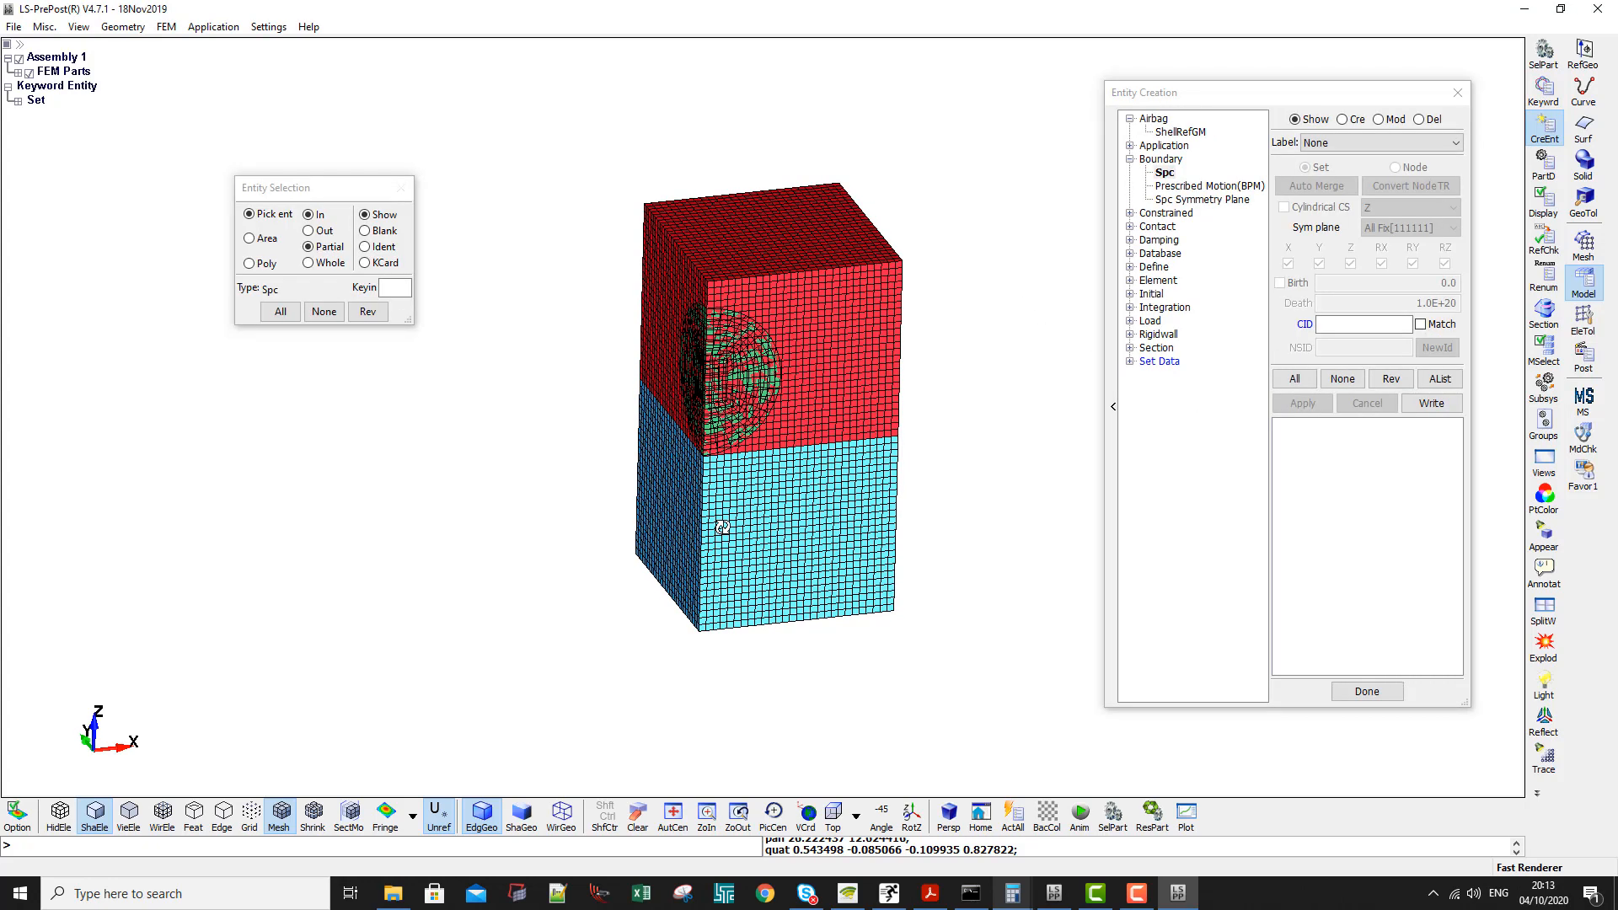
left_click(1342, 119)
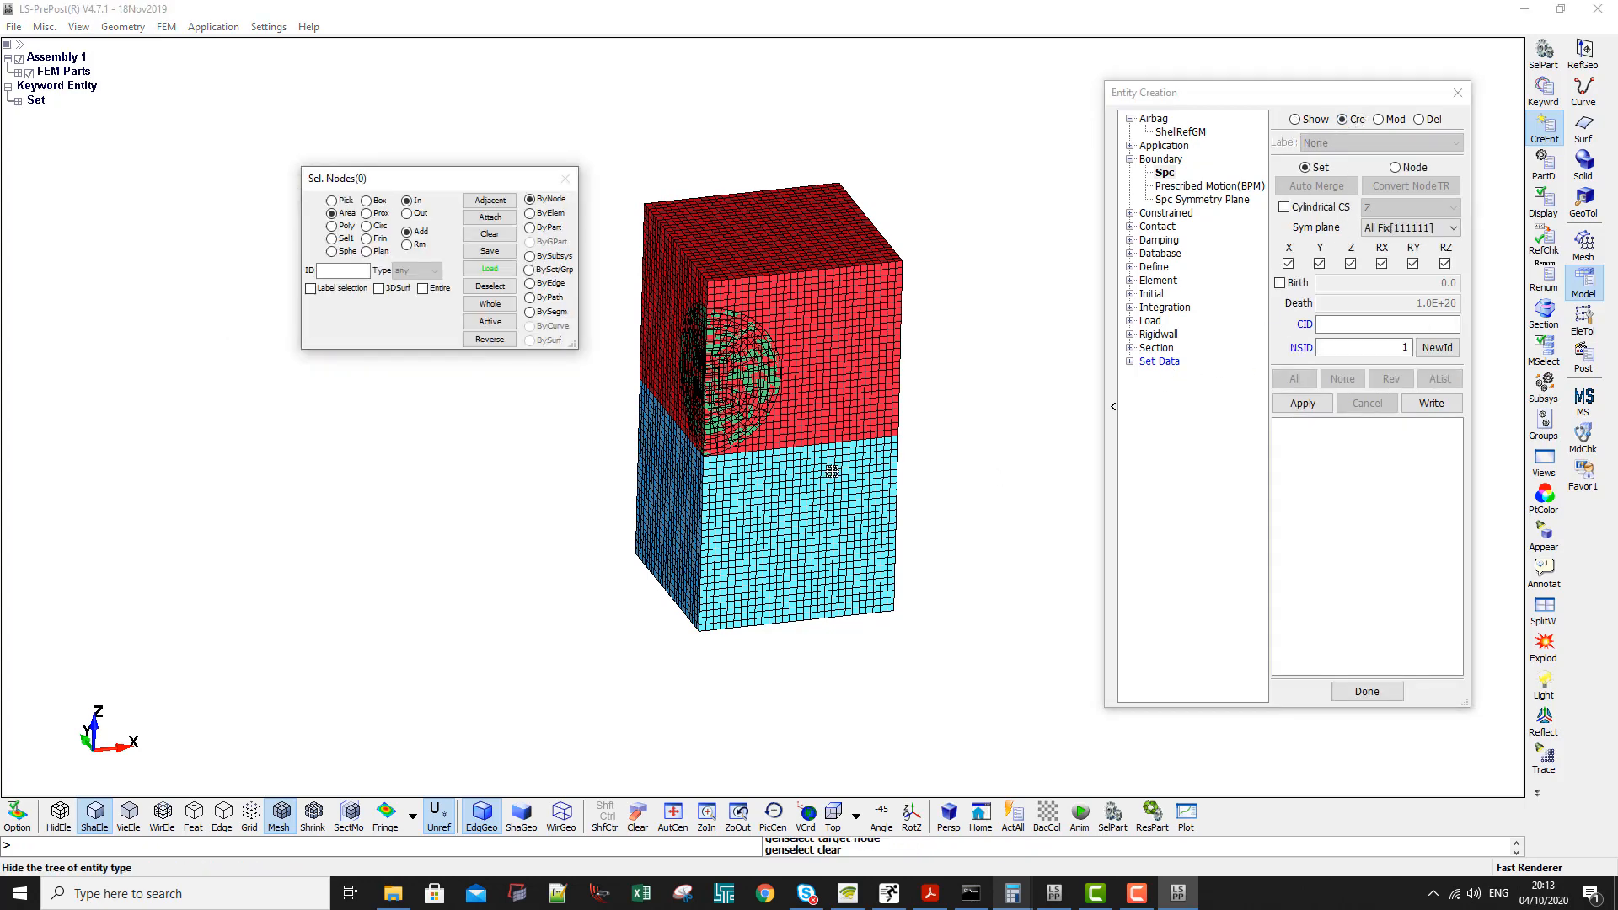
- Select all nodes on the water box's bottom face by element with propagation and fix all six degrees of freedom as node set 1
left_click_drag(740, 516, 775, 114, "shift")
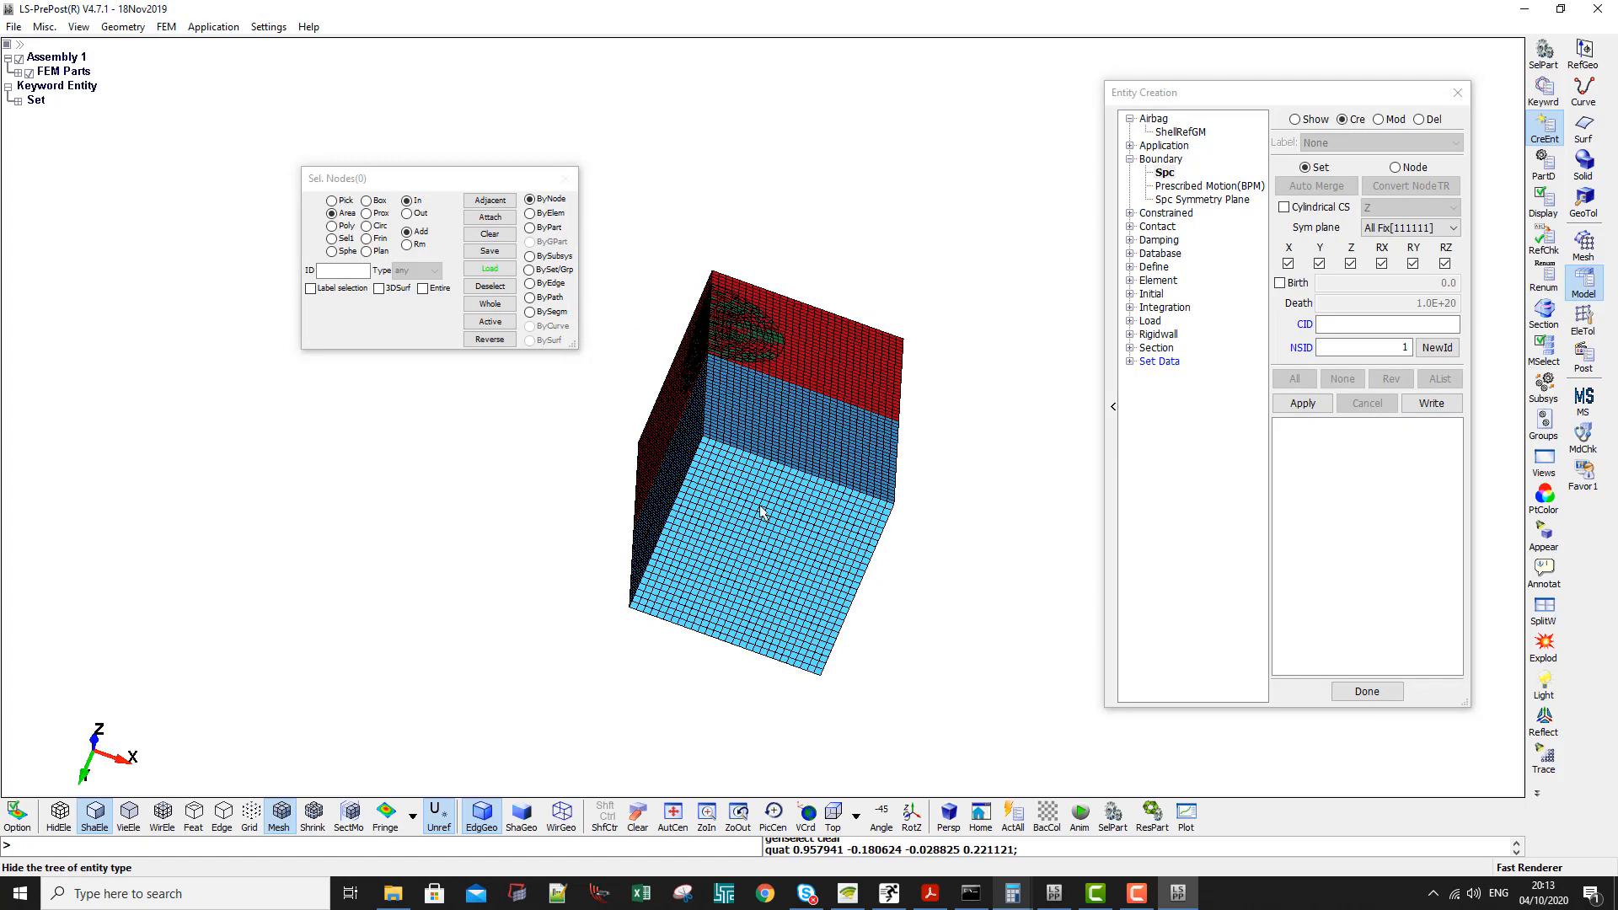
left_click(531, 213)
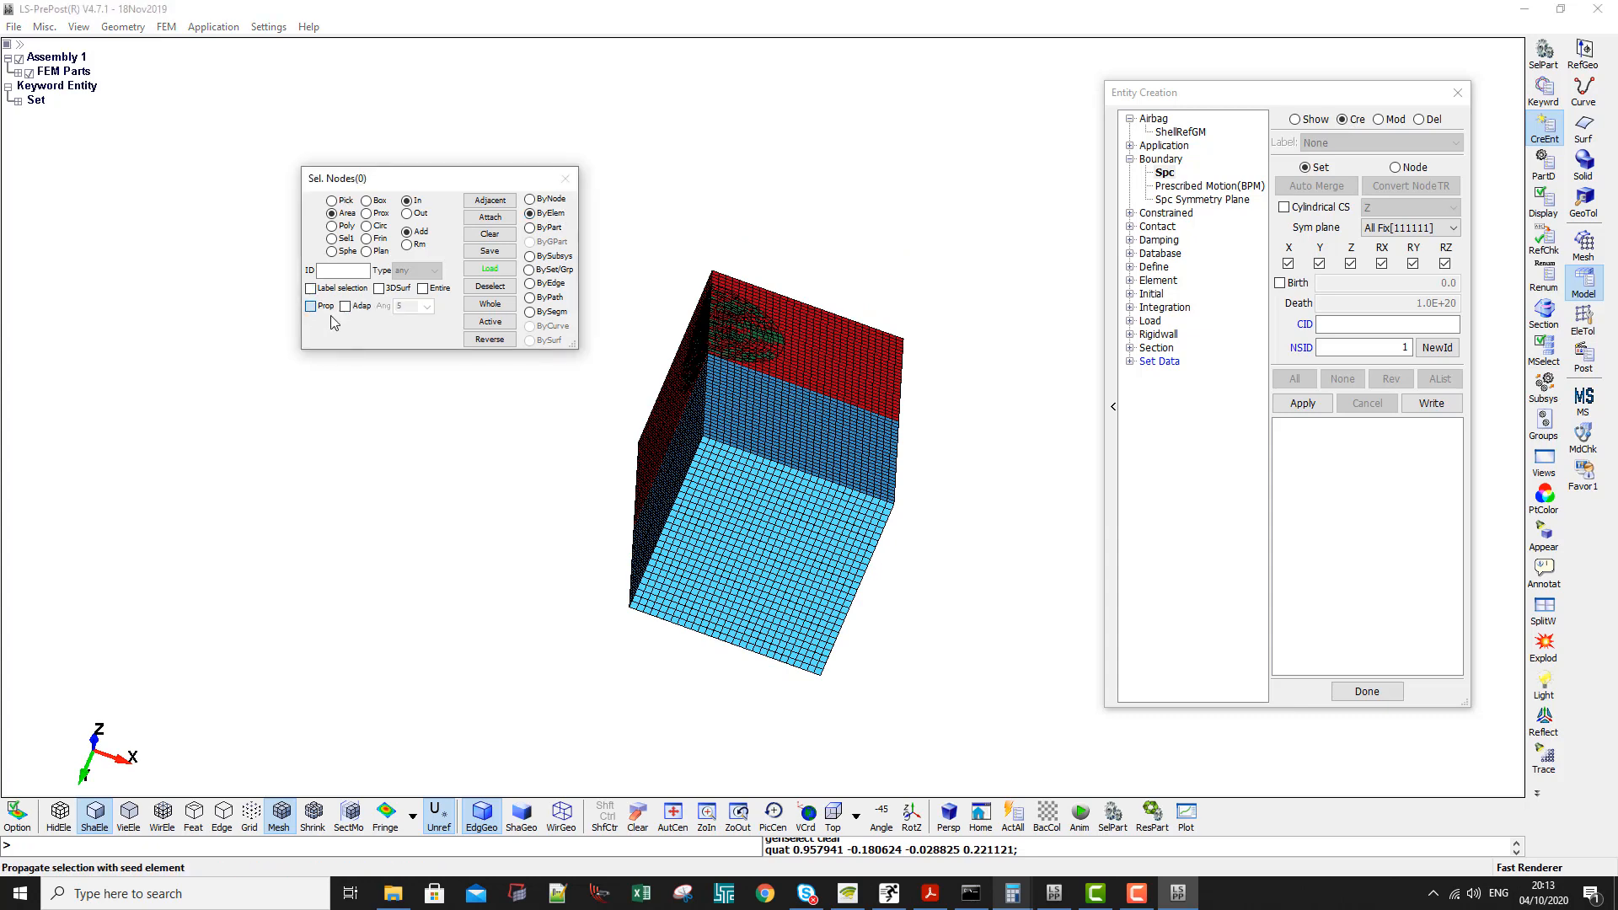
left_click(310, 306)
left_click(784, 550)
left_click(1298, 404)
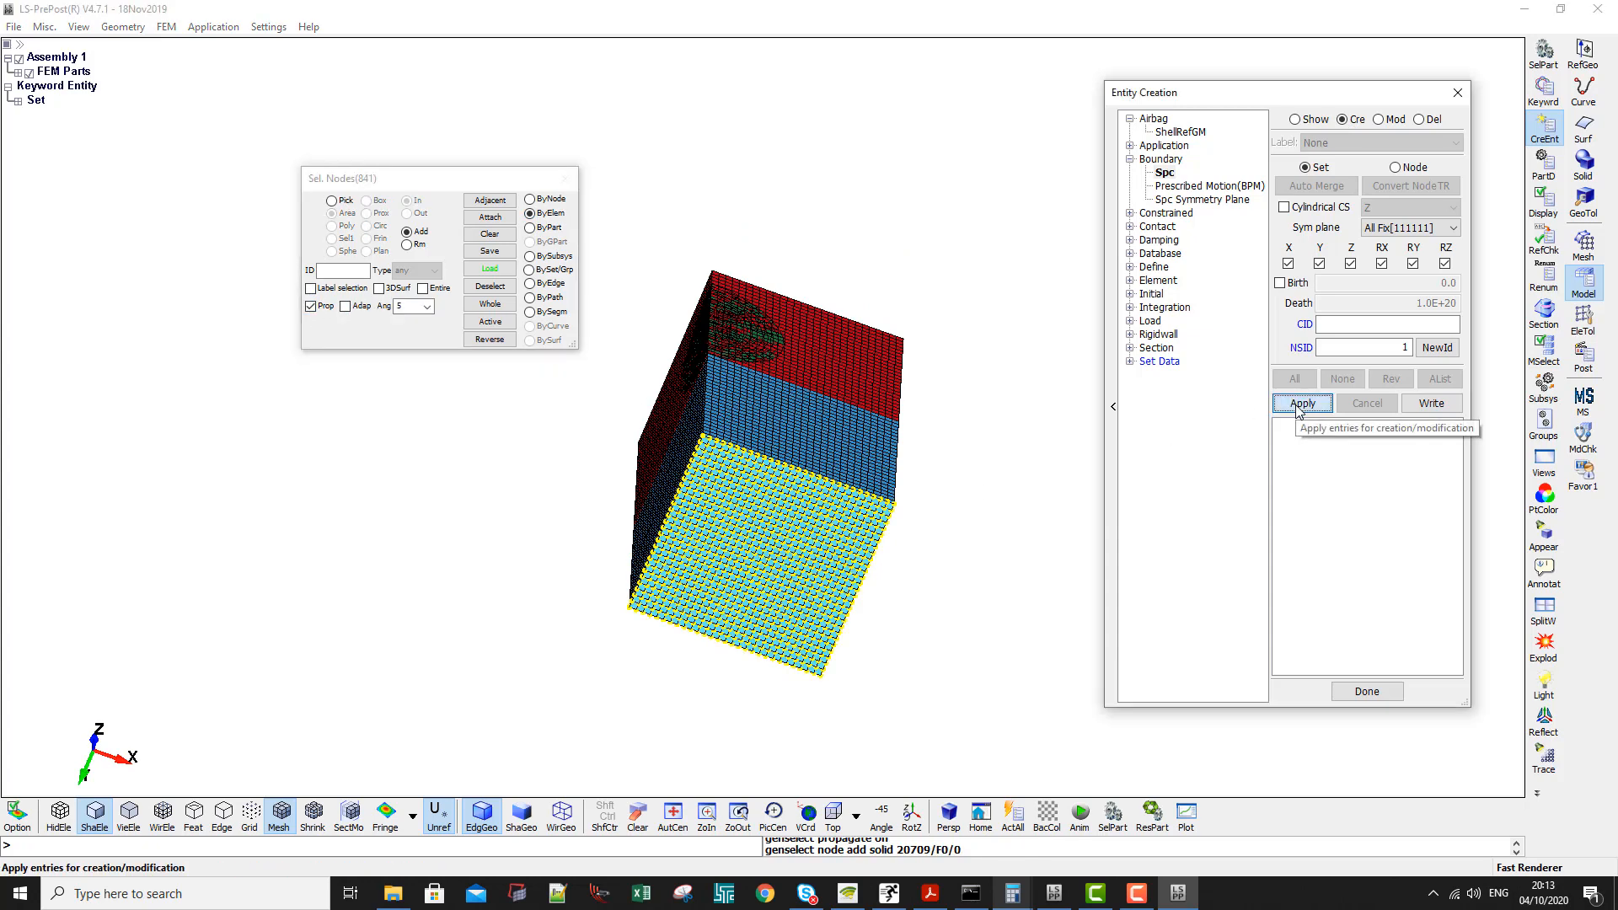
- Start a new SPC with node set ID 2 and free the X, Z and RY directions, keeping Y, RX and RZ constrained
left_click_drag(796, 187, 693, 597, "shift")
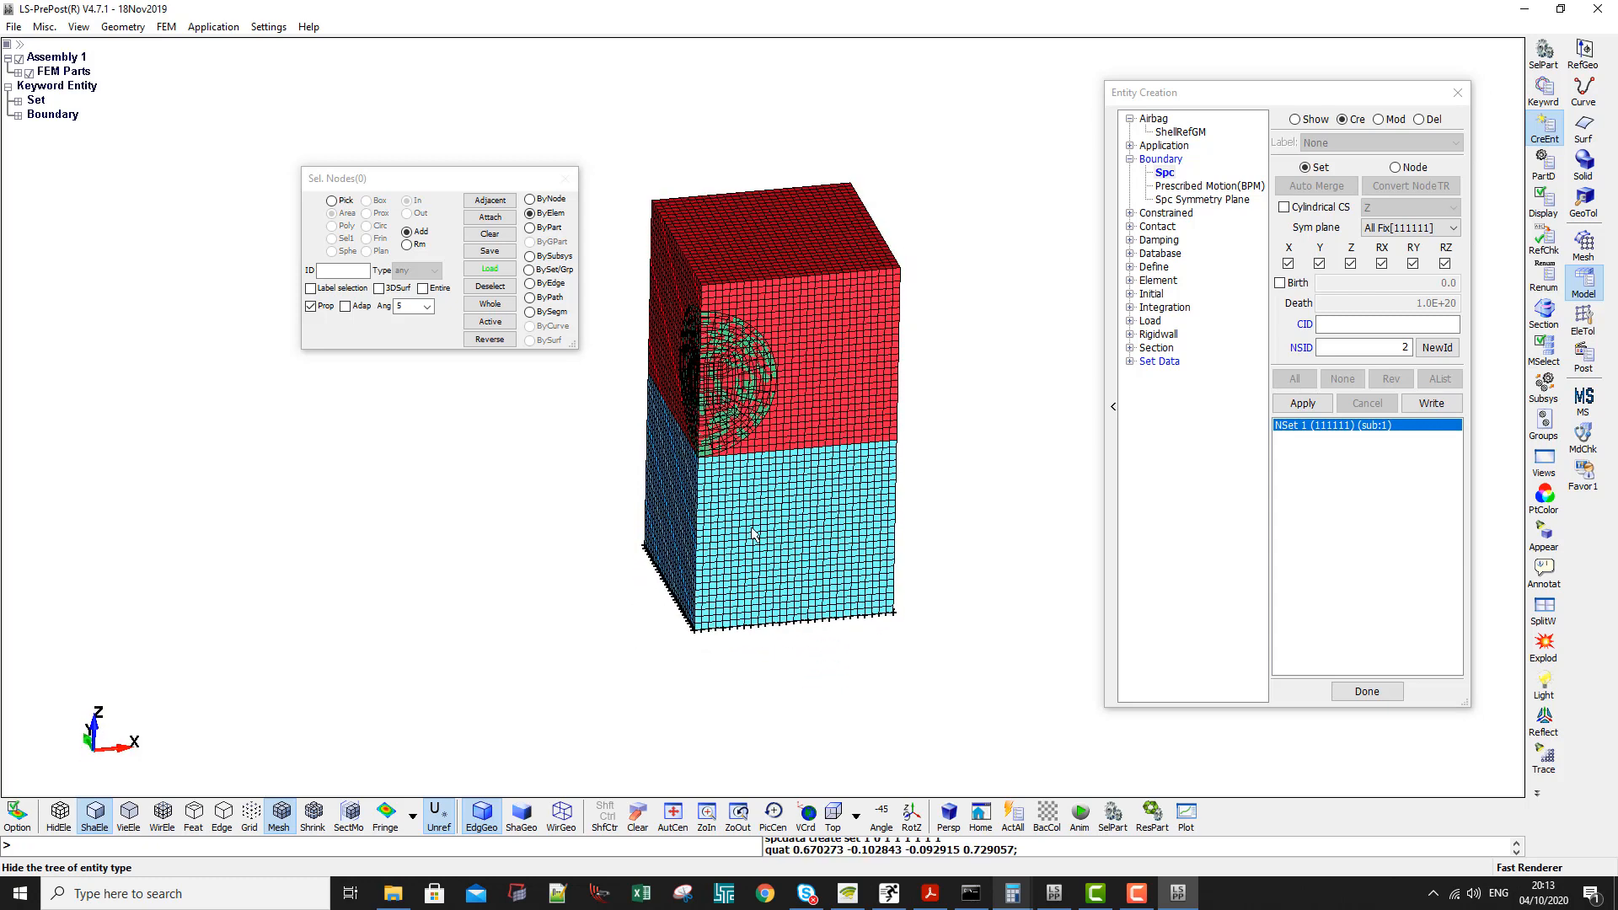
left_click(1311, 124)
left_click(1346, 121)
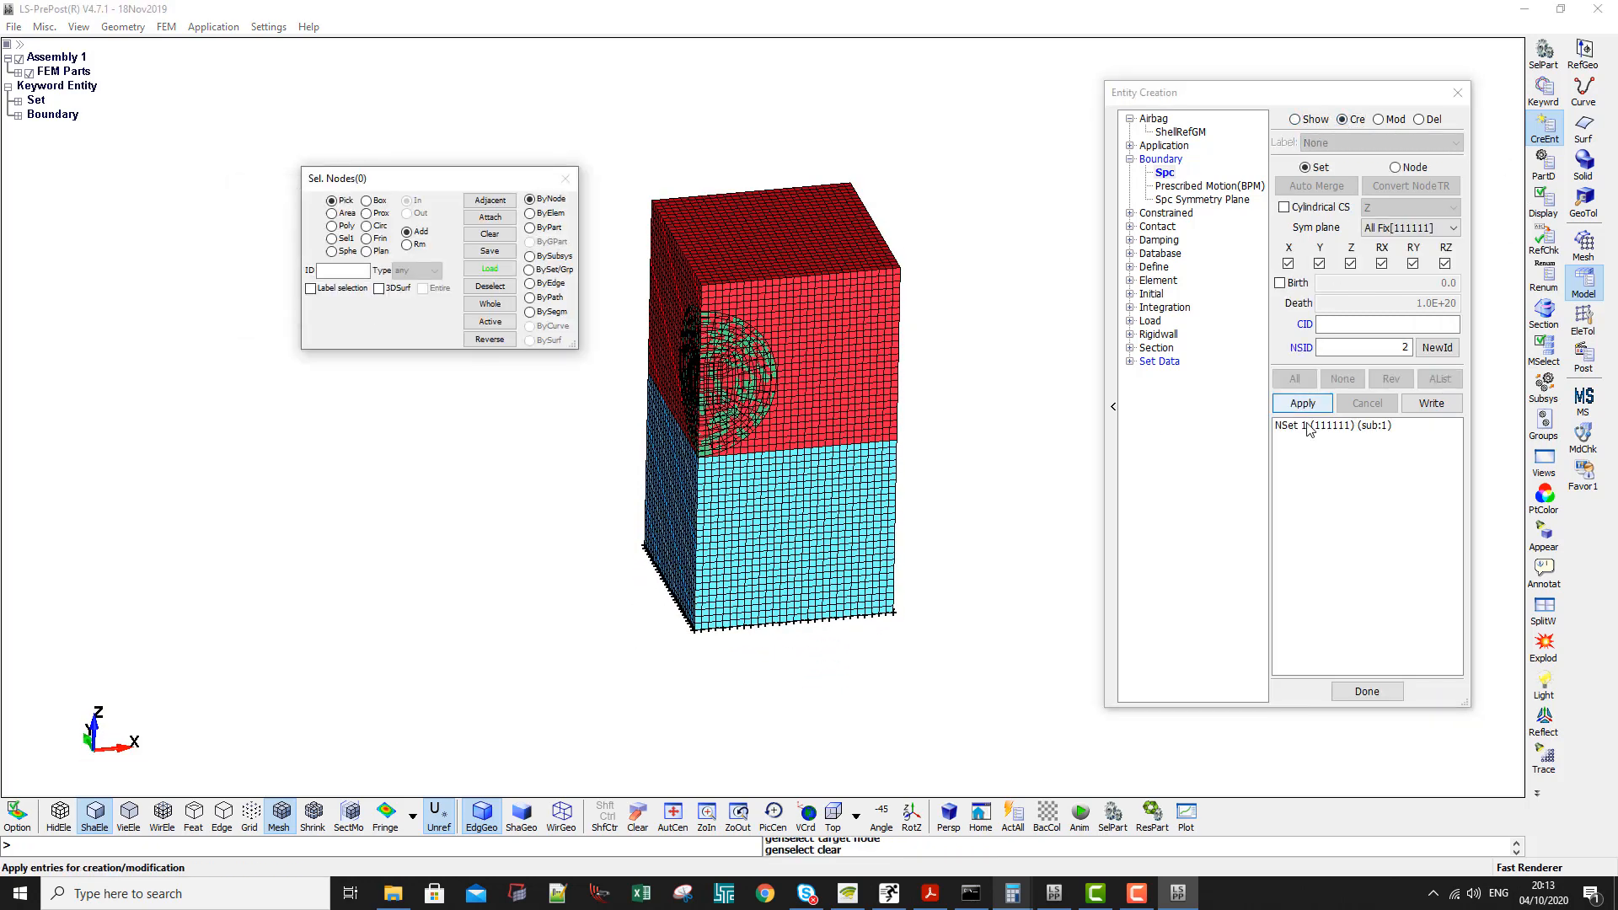
scroll(815, 452, "up", 2)
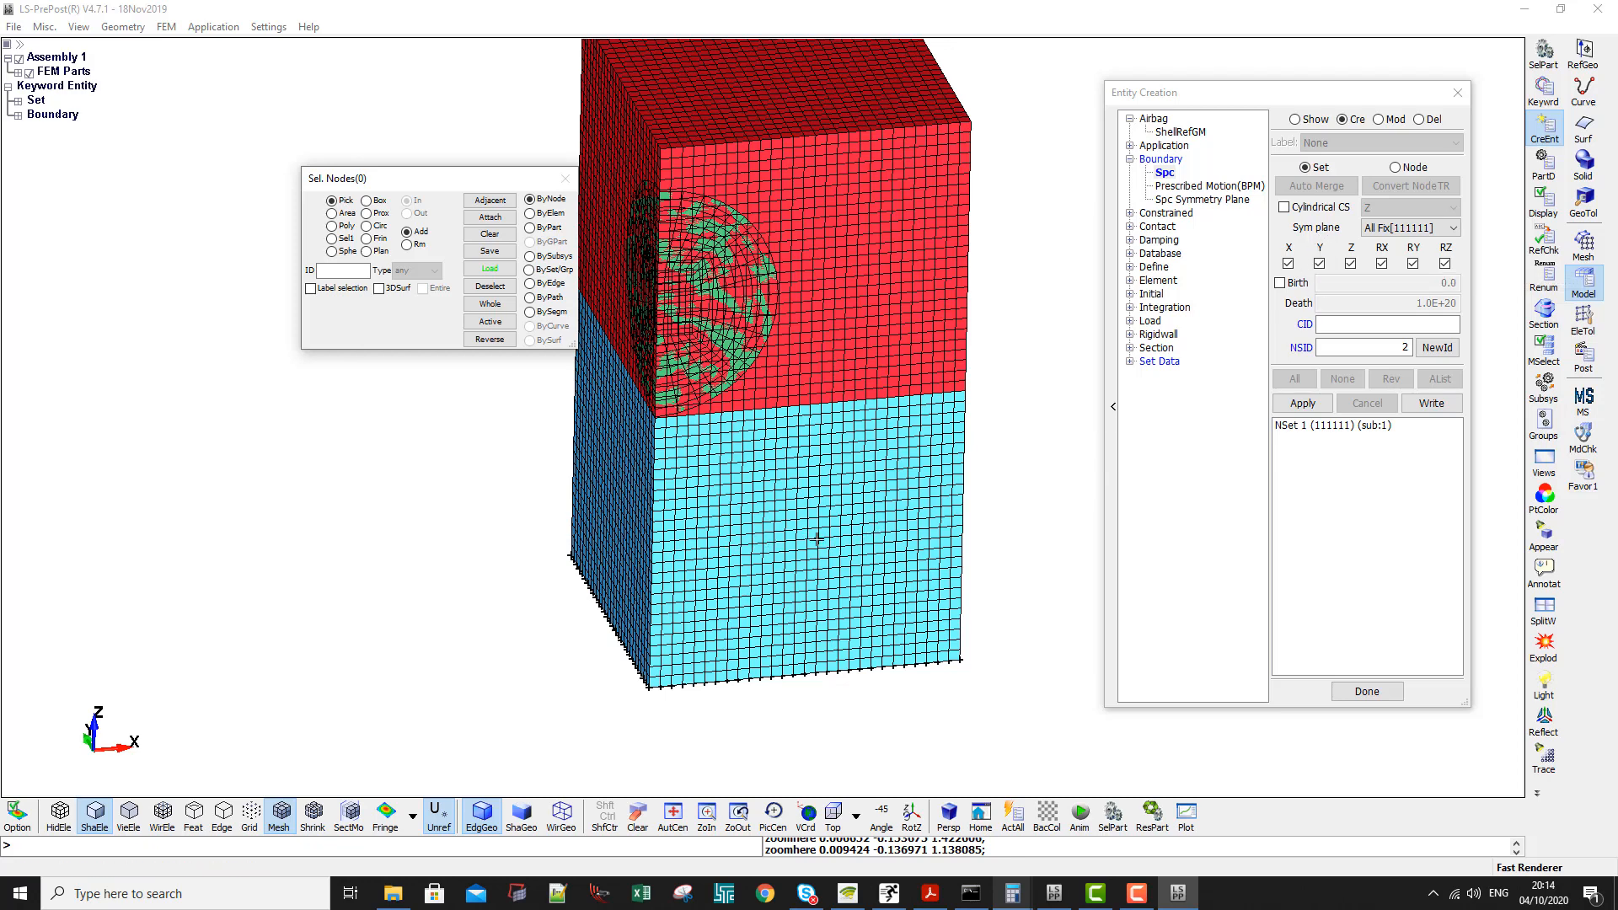
left_click(1287, 263)
left_click(1350, 264)
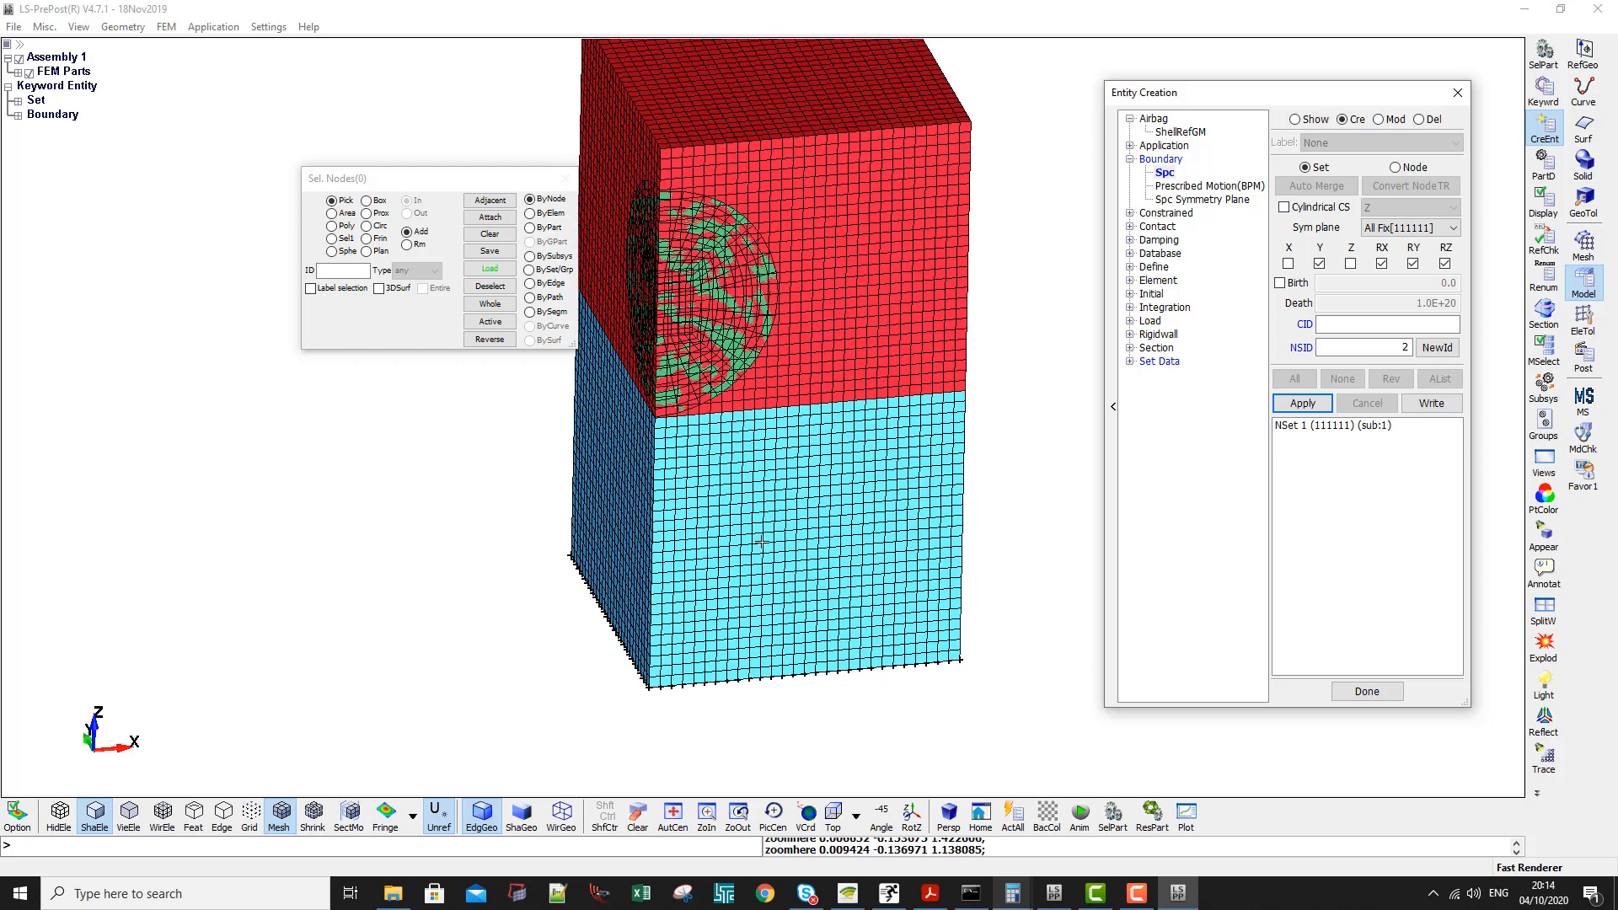
left_click(1414, 264)
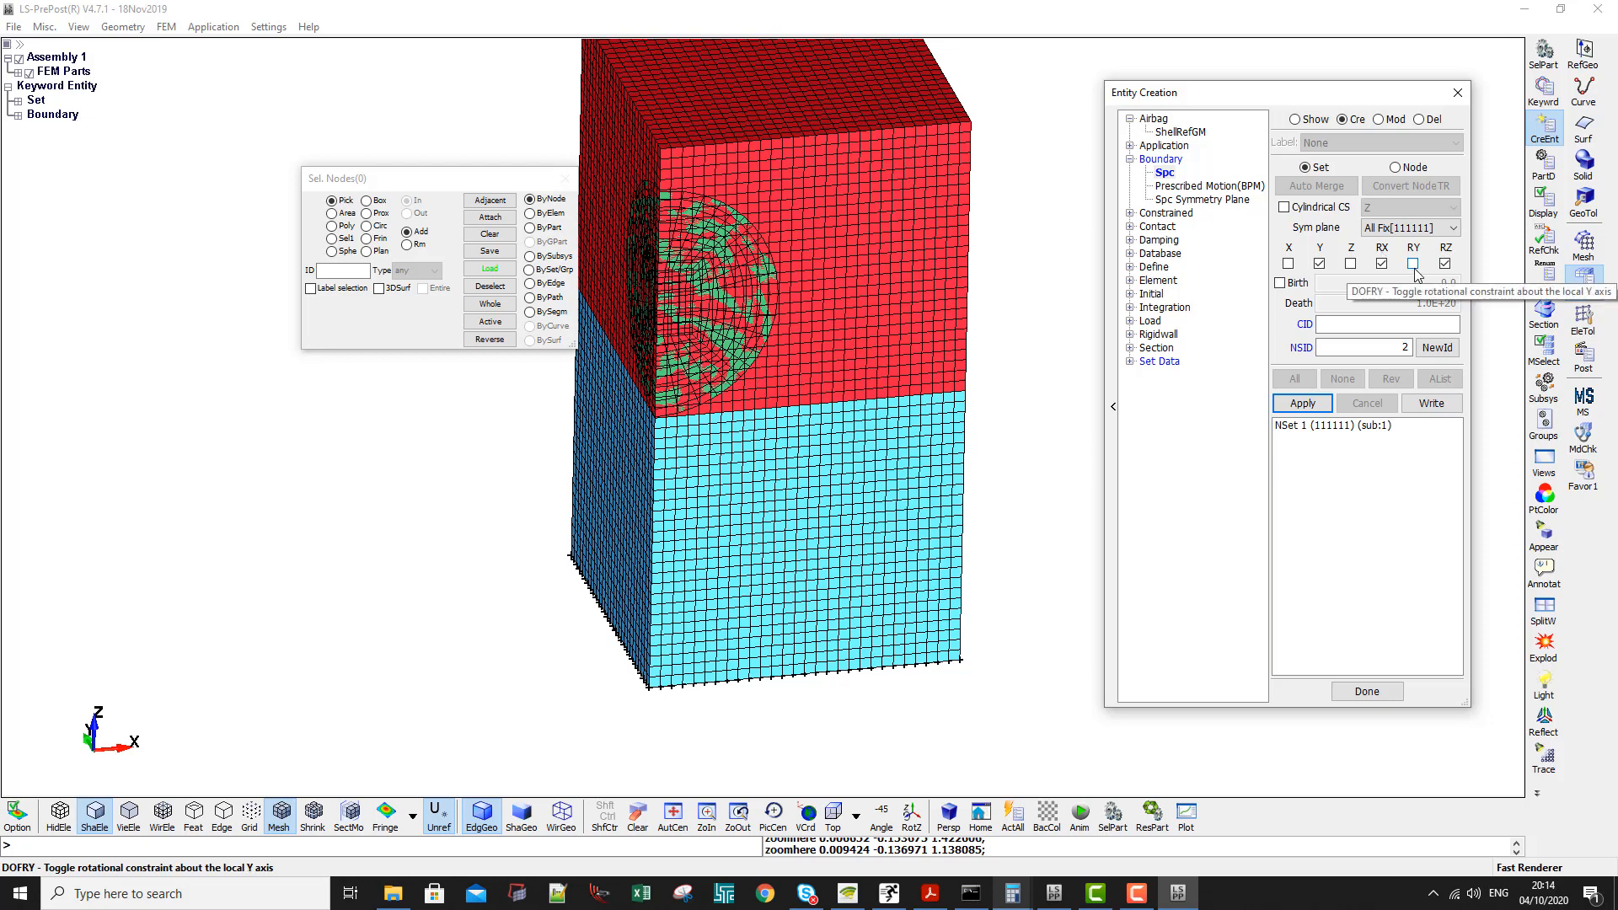
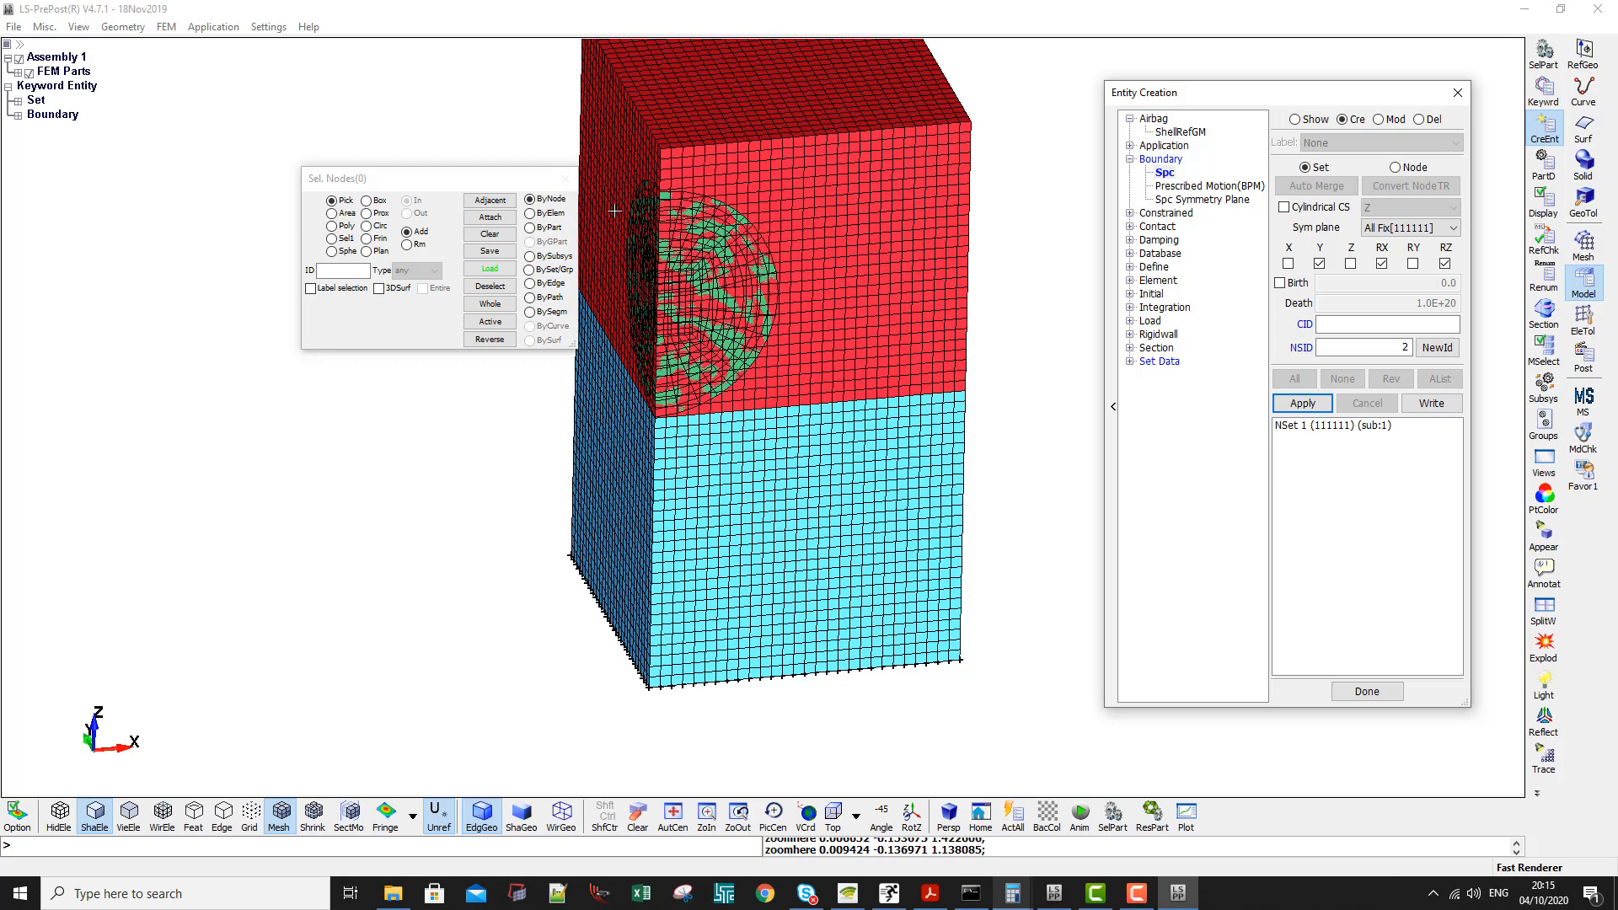
- Select the nodes of the boxes' XZ side face by element with propagation and apply the SPC as node set 2
left_click(544, 214)
left_click(325, 308)
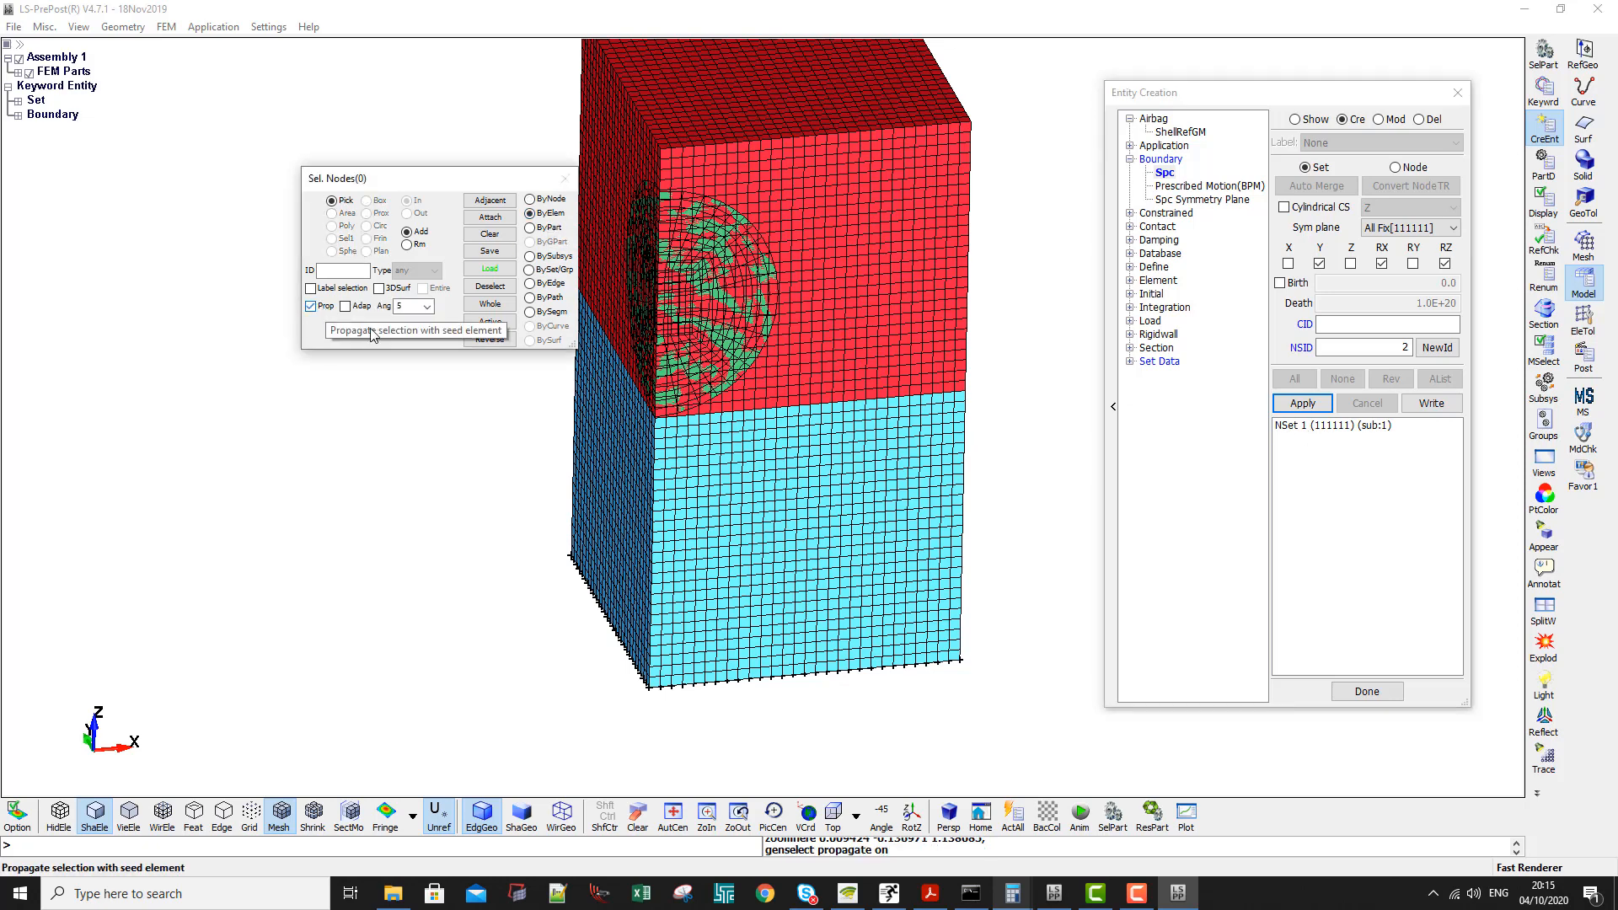
left_click(842, 497)
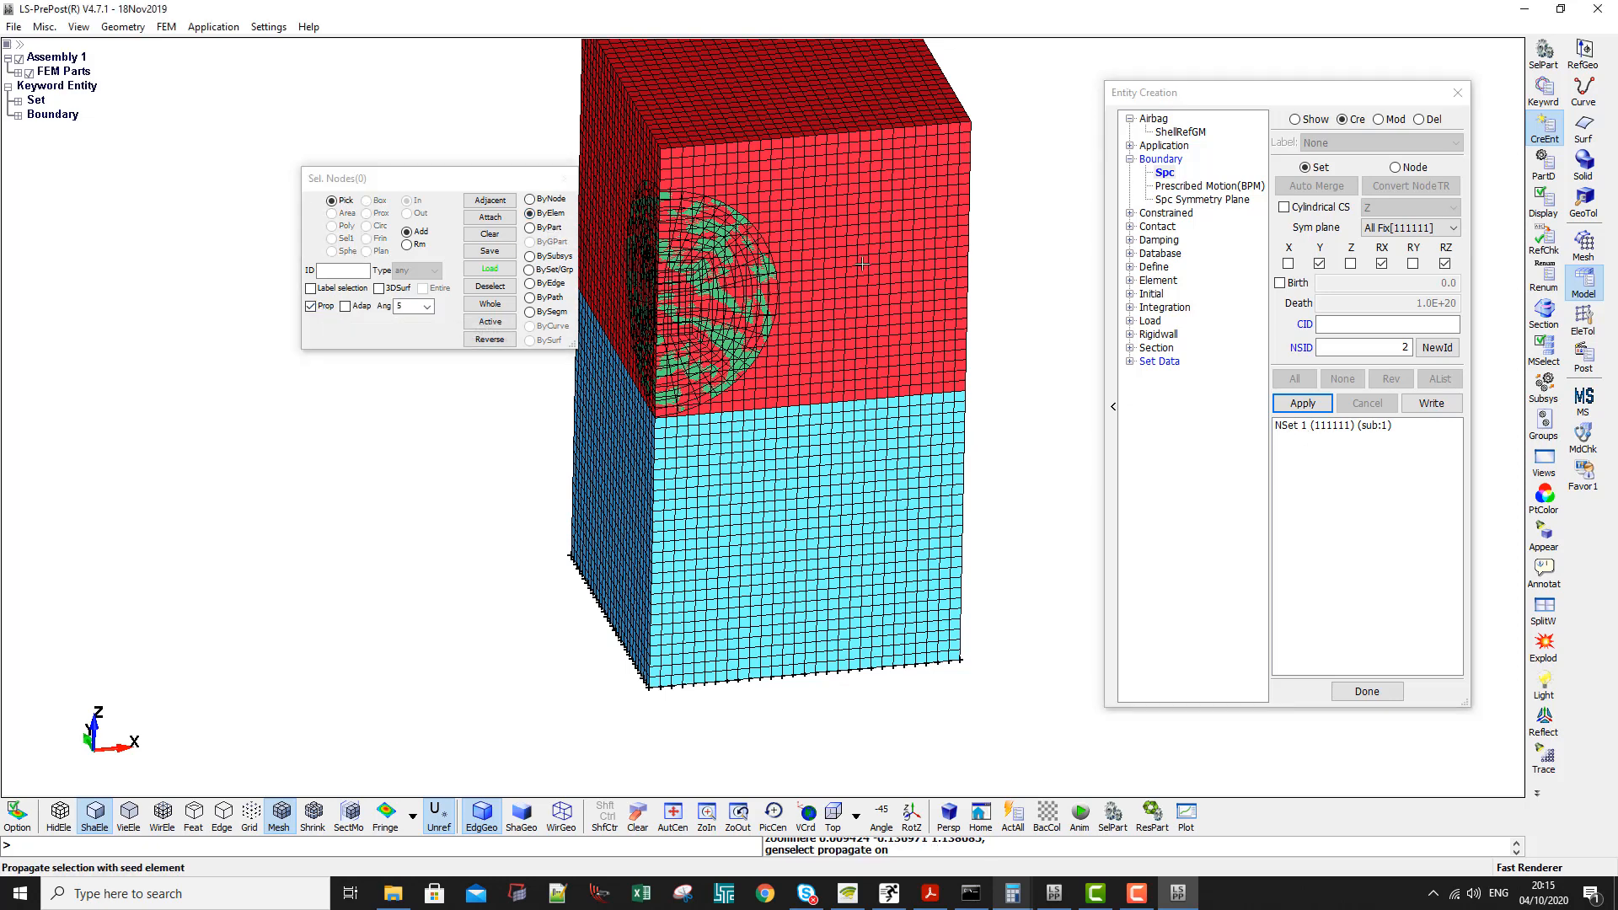
left_click(1304, 406)
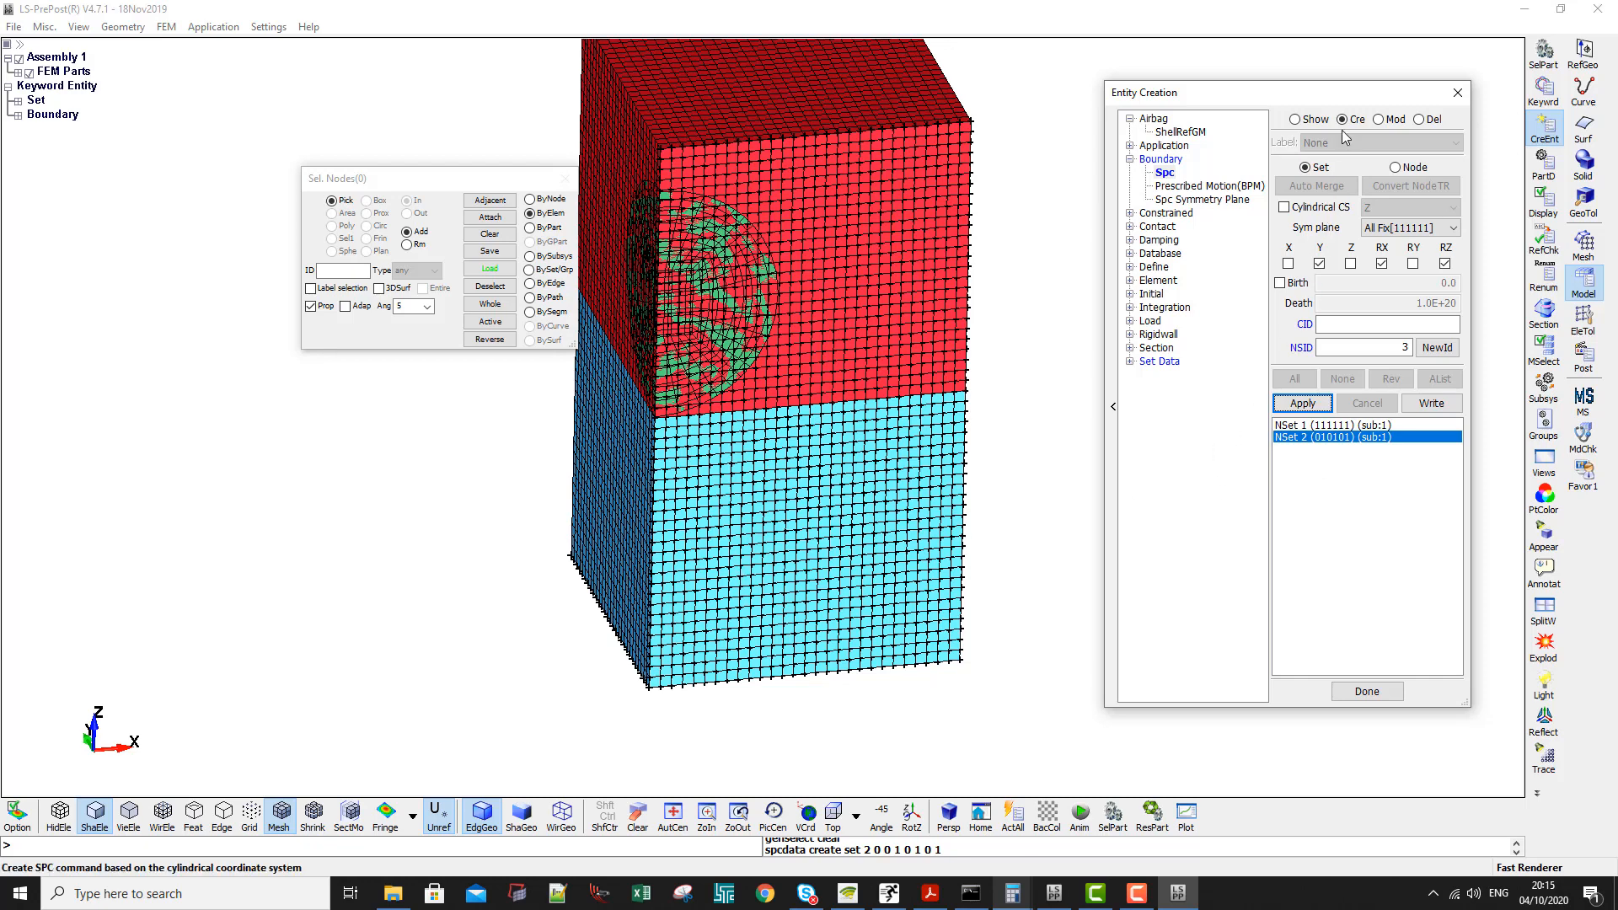
- Create an SPC as node set 3 constraining only X, RY and RZ on the propagated nodes of the adjacent YZ side face
left_click(1319, 265)
left_click_drag(755, 466, 661, 459, "shift")
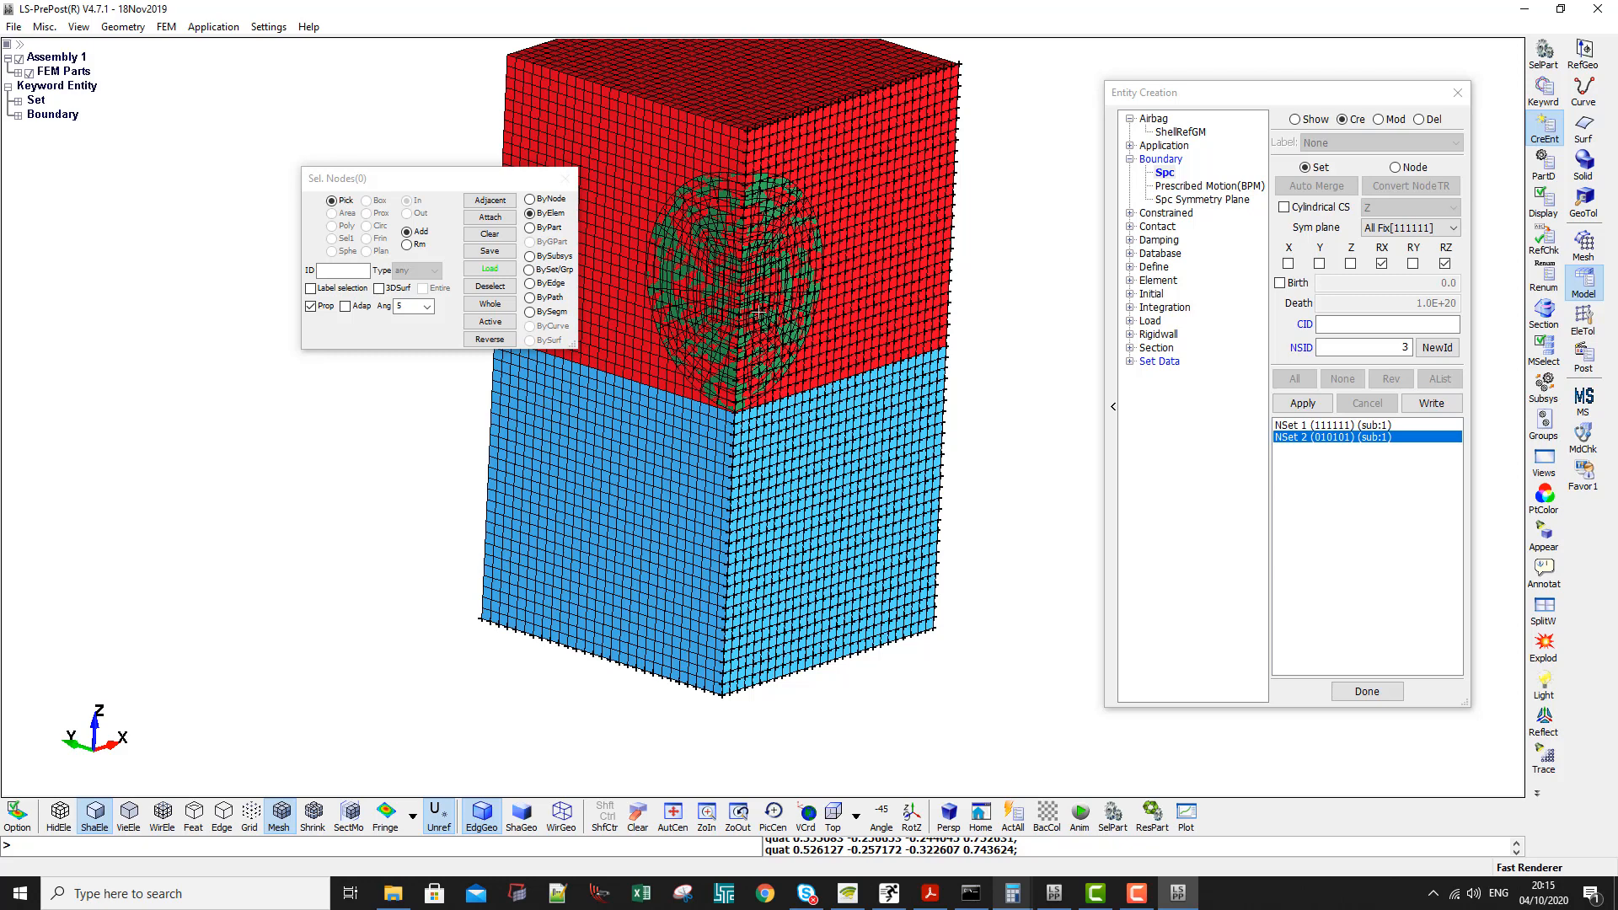
left_click(1288, 265)
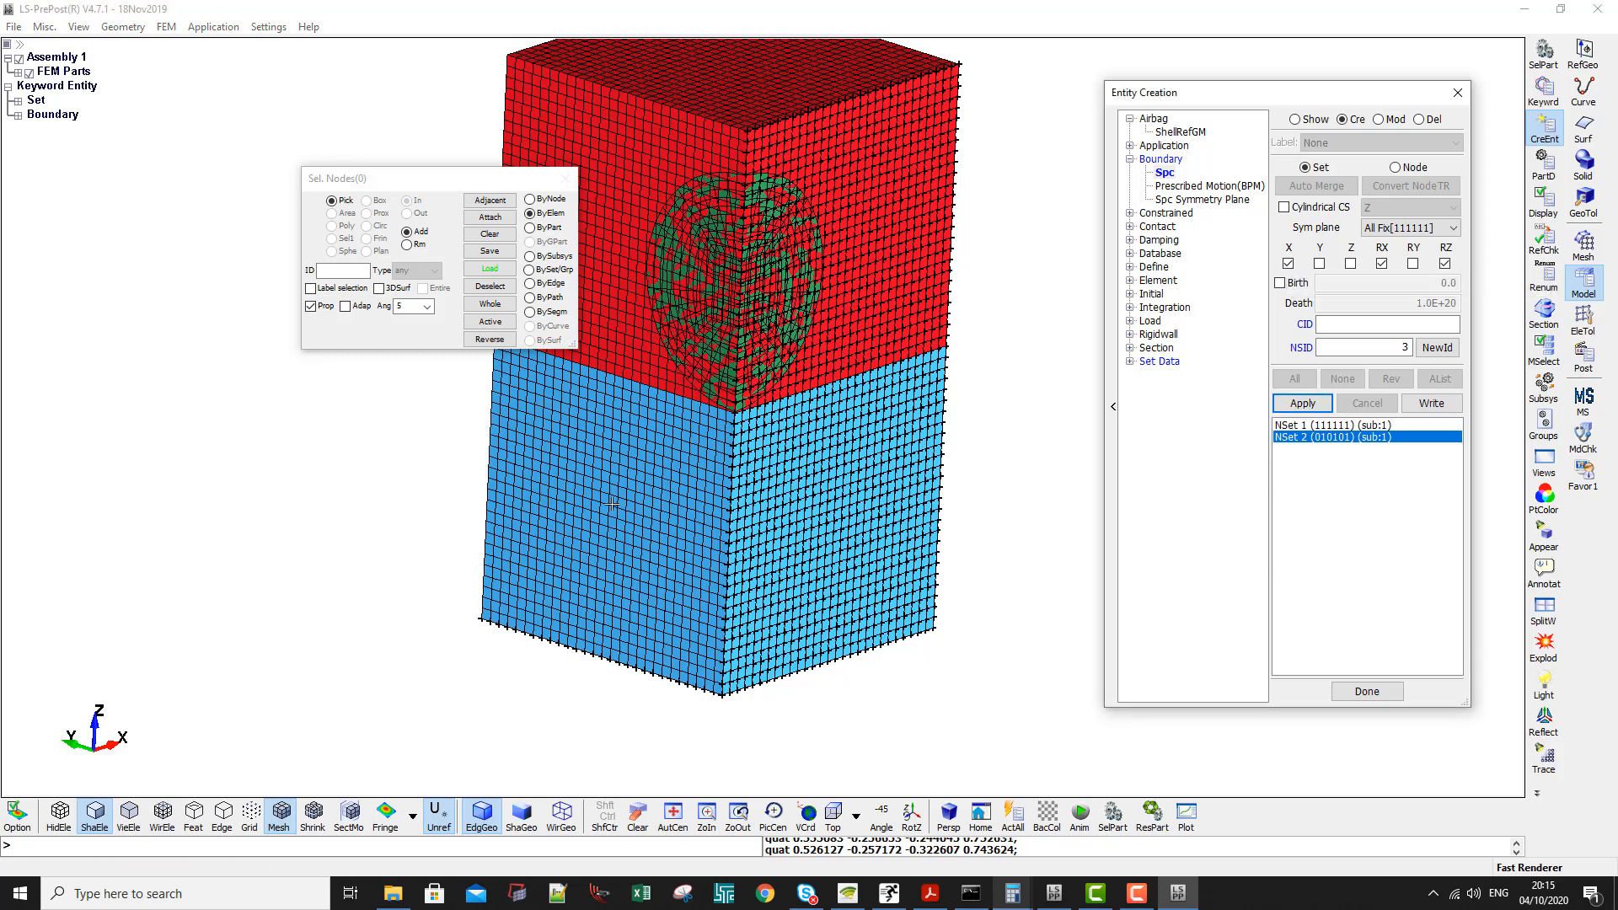
left_click(1383, 264)
left_click(1413, 264)
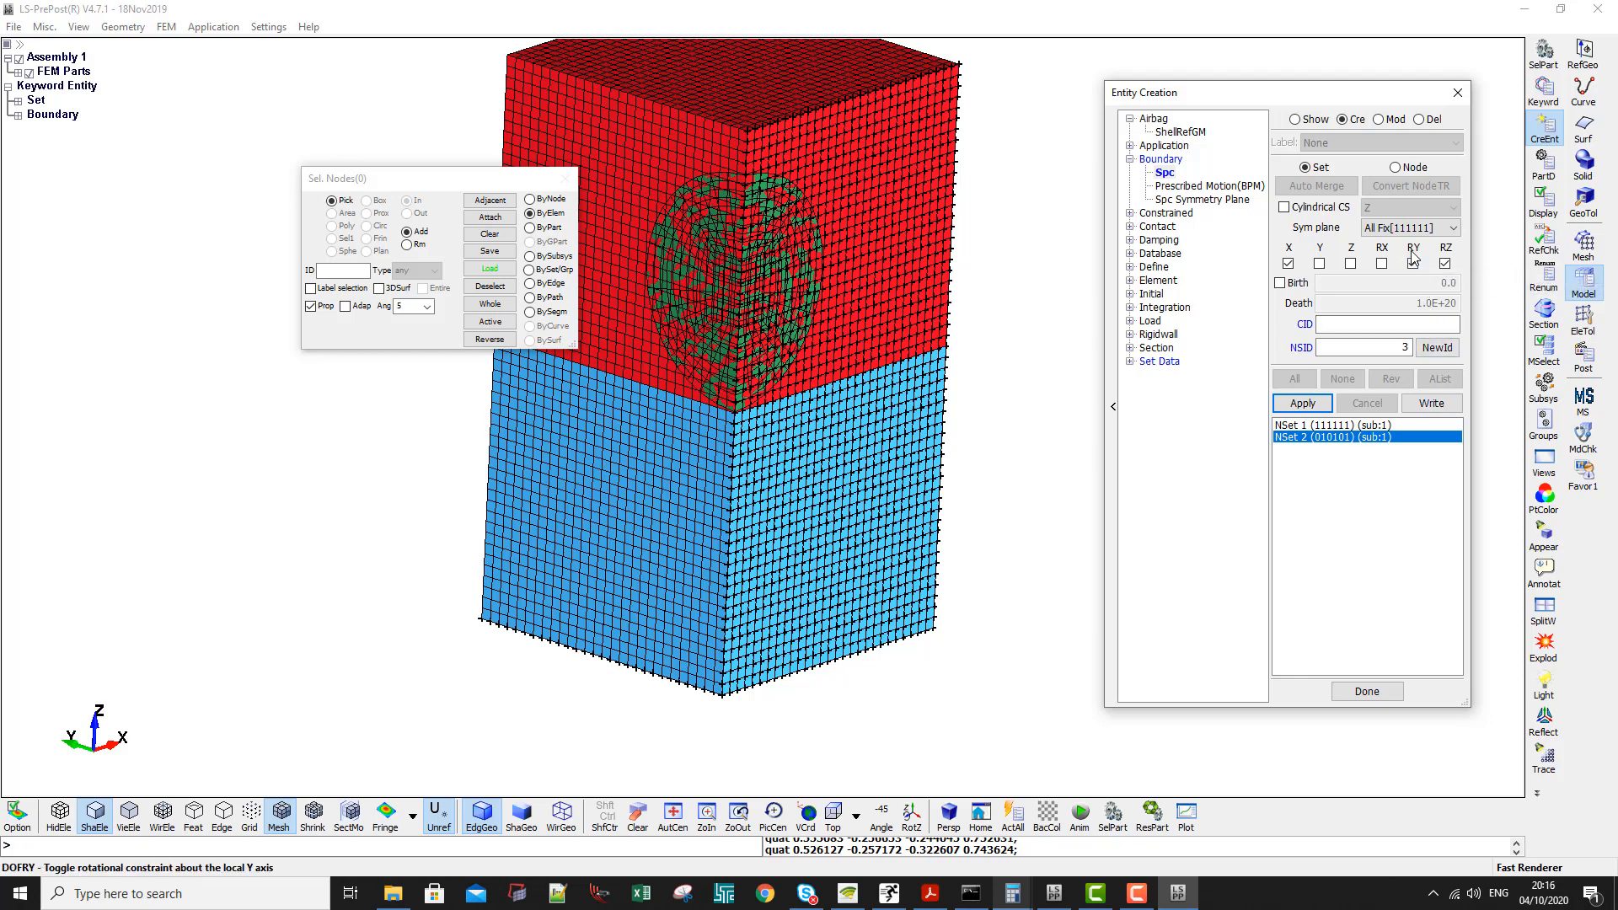
left_click(616, 514)
left_click(1302, 403)
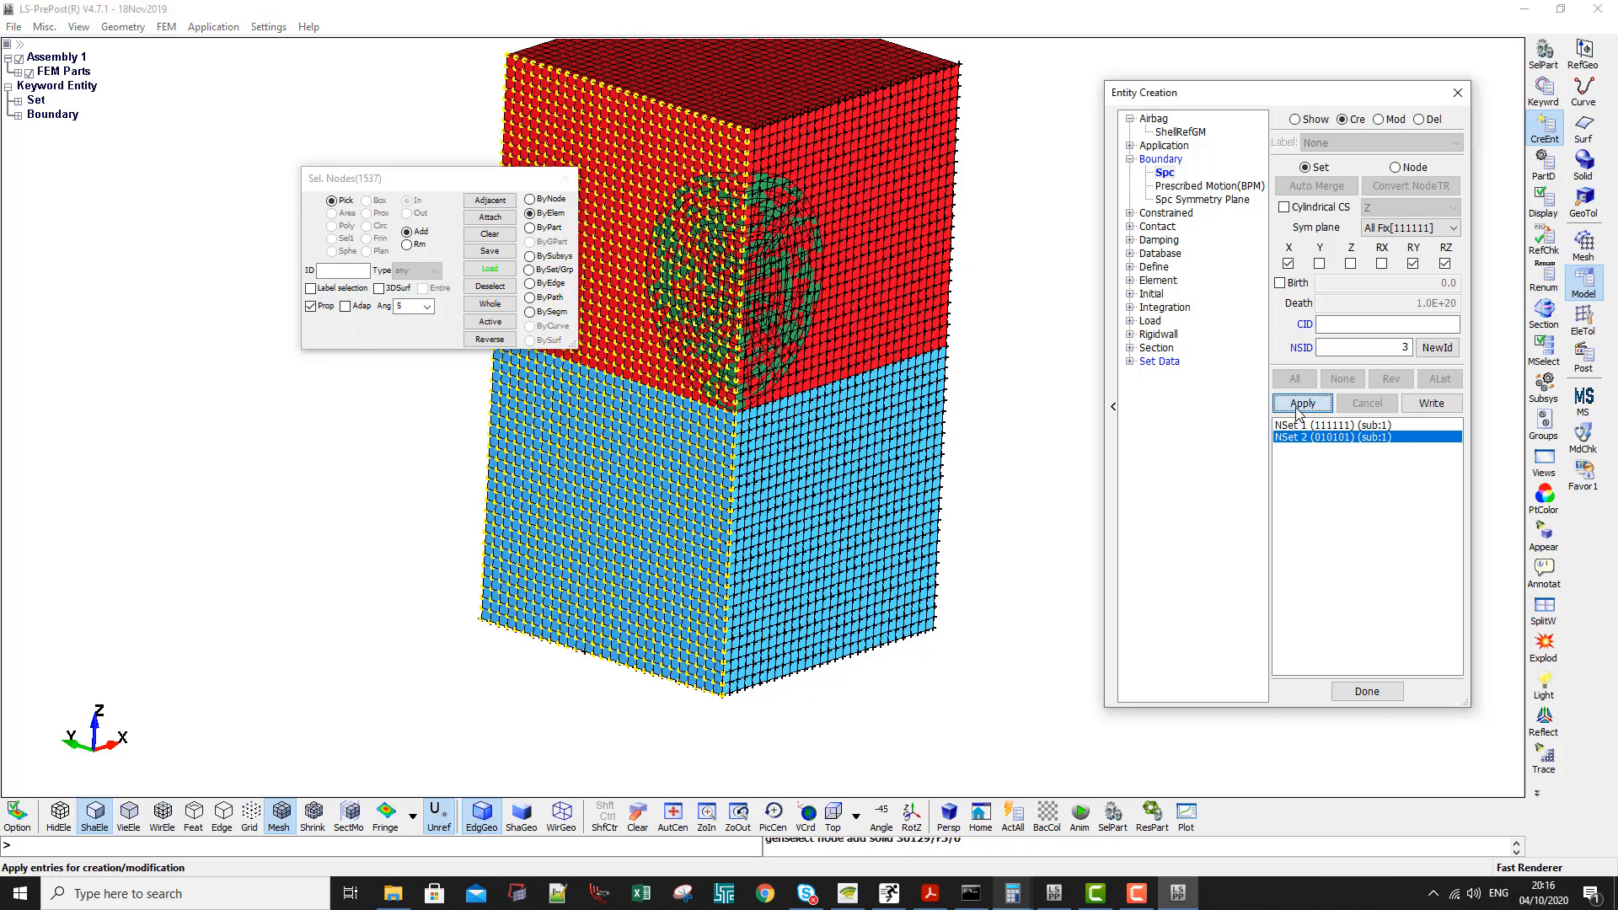
- Display the created SPC sets on the whole model to check them, and deselect them all
scroll(902, 417, "down", 2)
left_click_drag(878, 256, 859, 271, "shift")
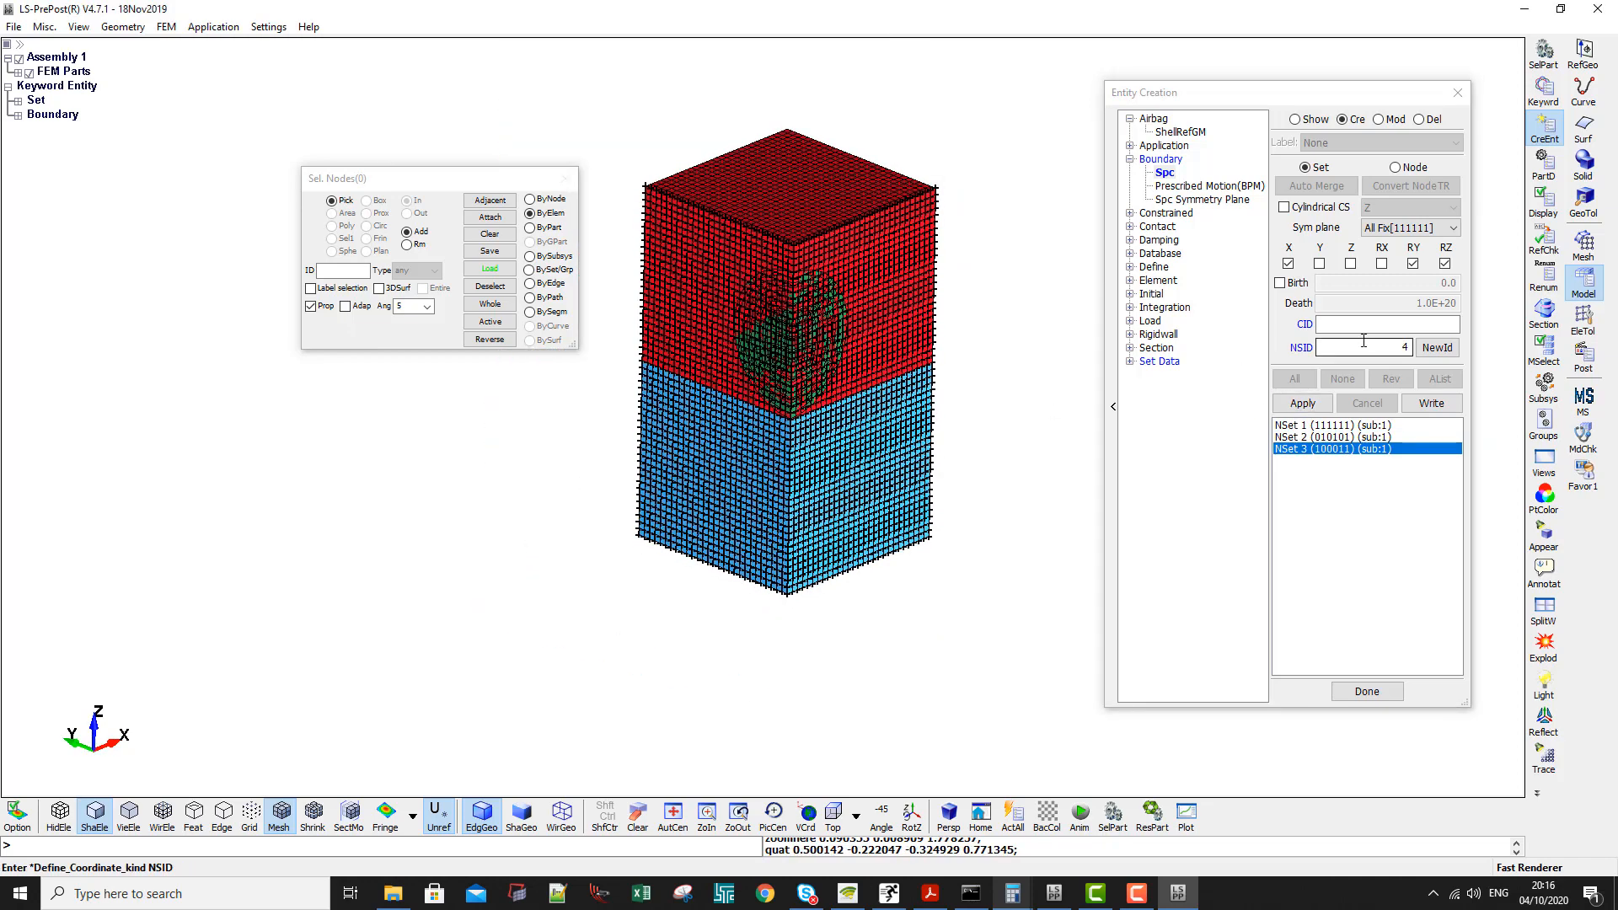
left_click(1295, 119)
left_click(1343, 378)
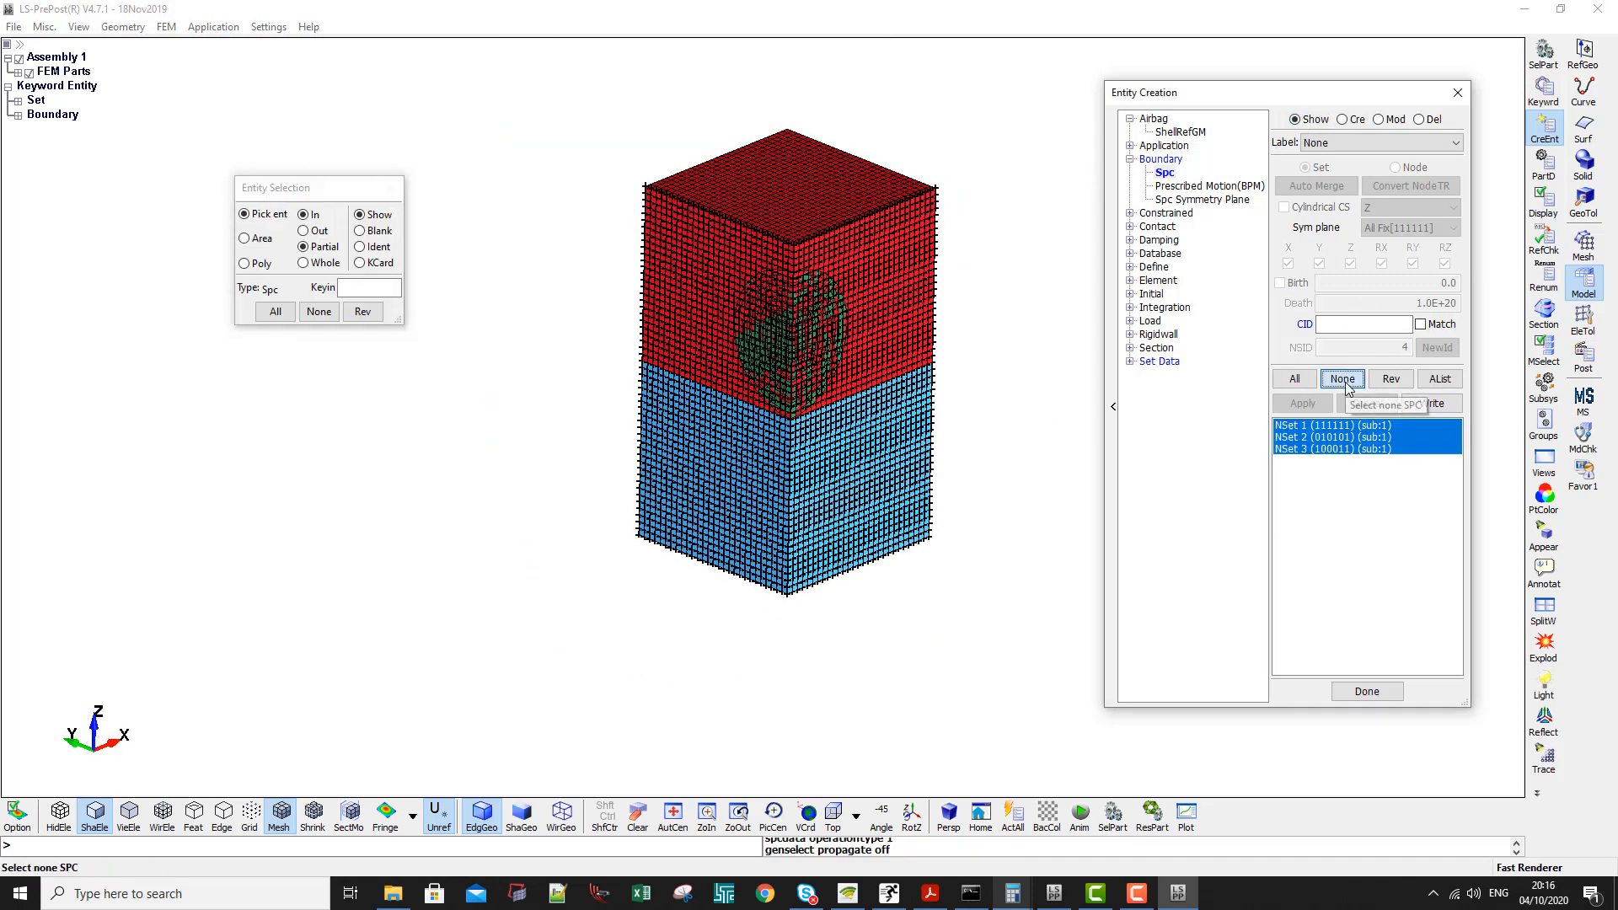
- Open the CONTROL_ALE keyword form from the list of all keywords
left_click(1545, 88)
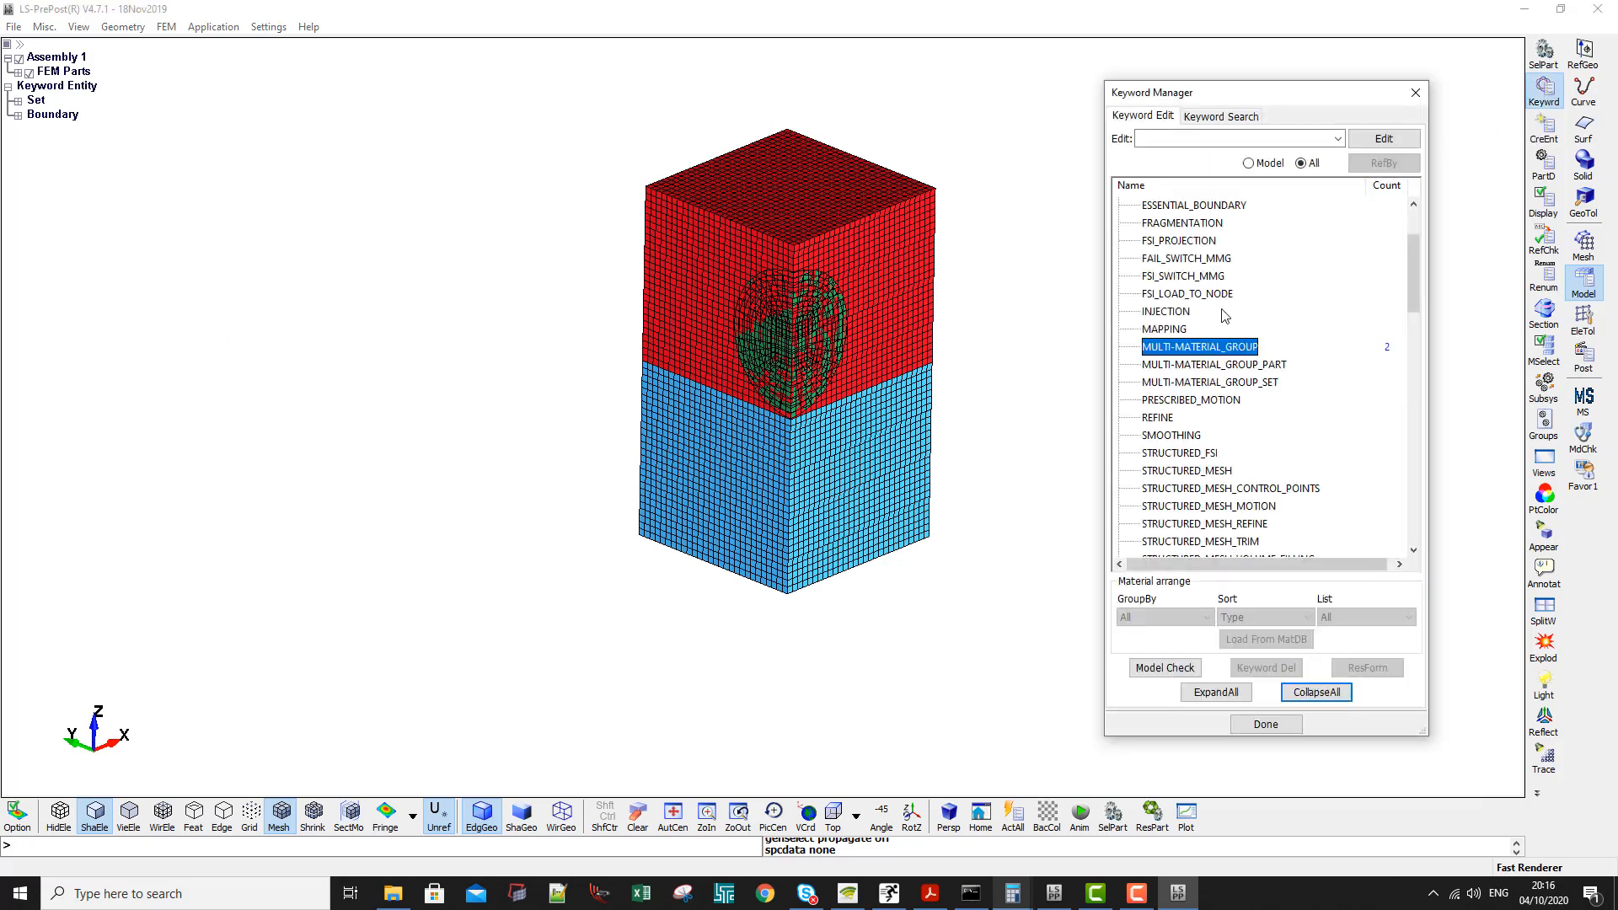
left_click(1268, 164)
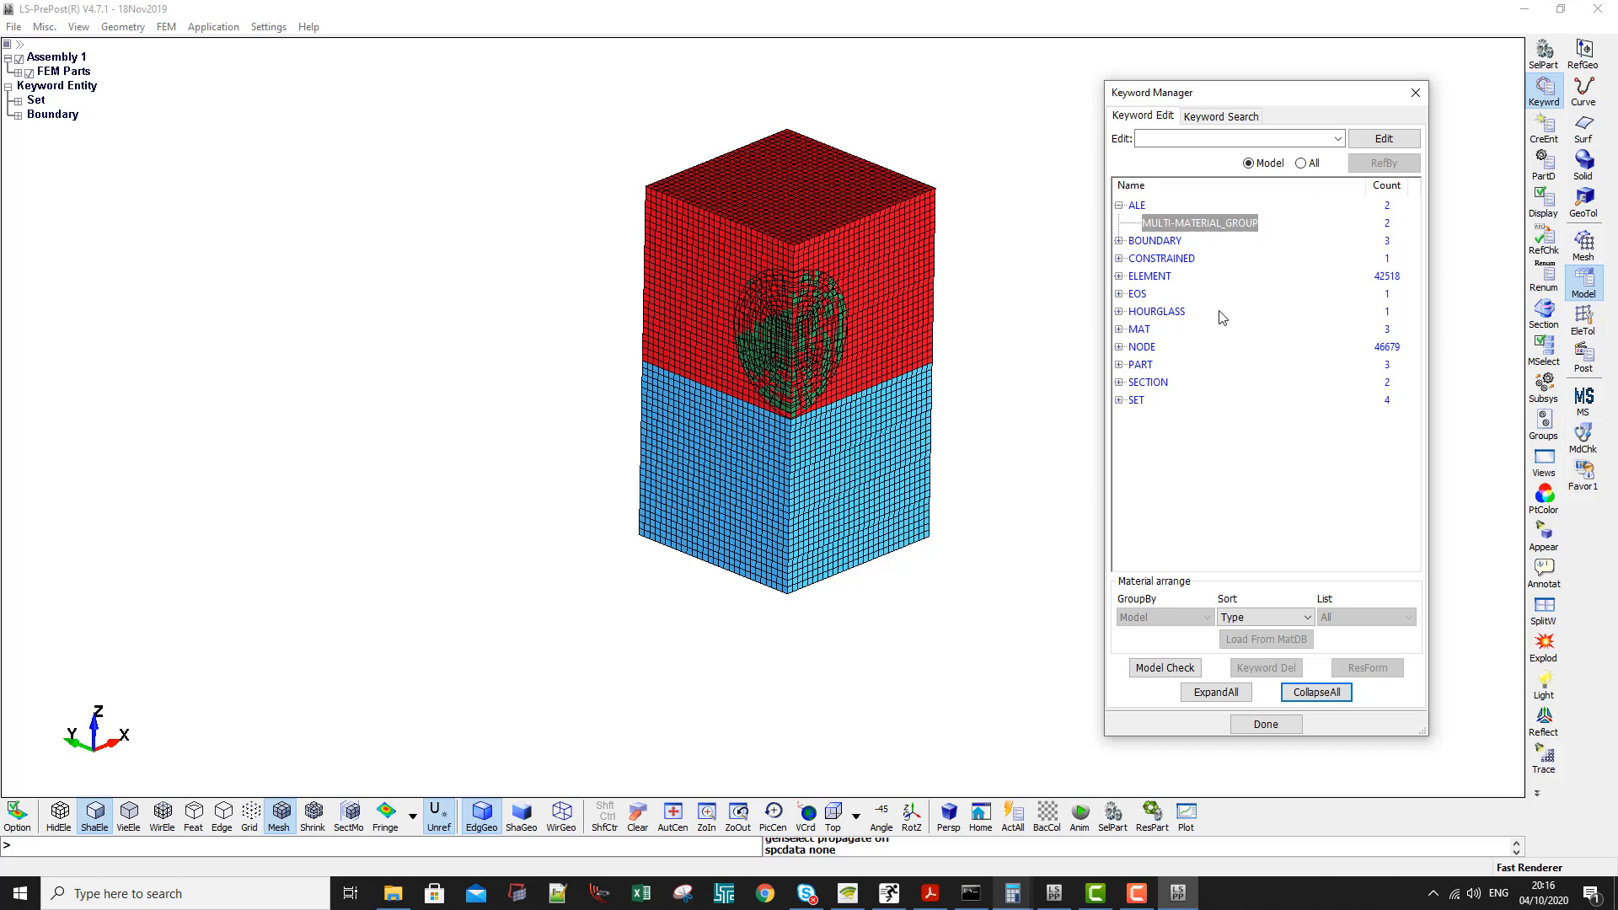
left_click(1300, 164)
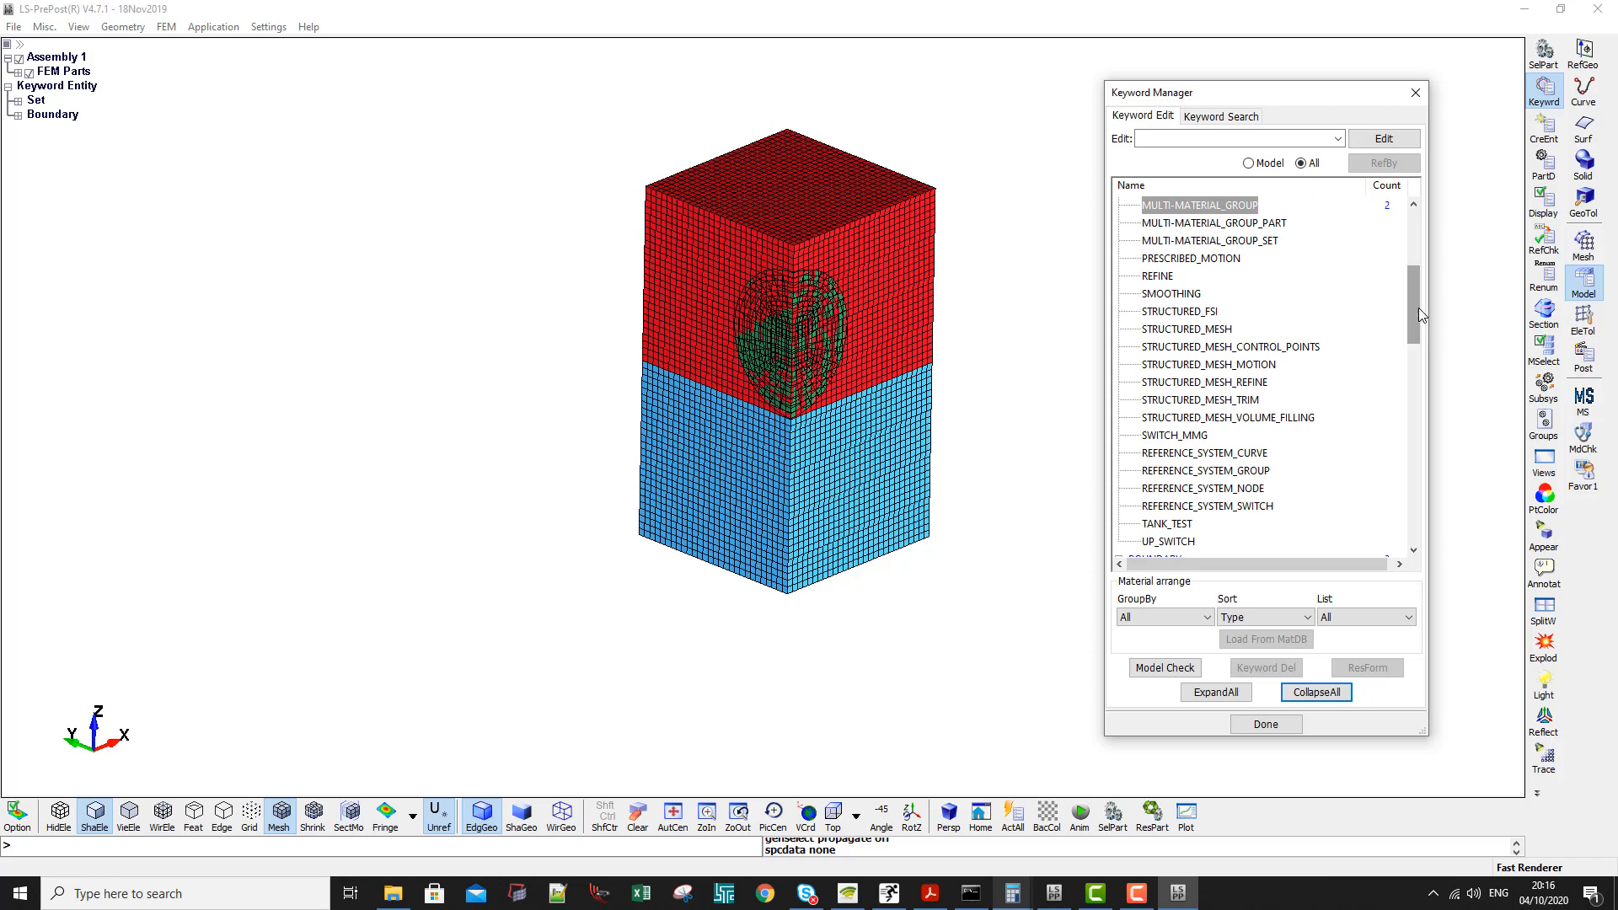
left_click(1316, 692)
left_click(1151, 384)
double_click(1151, 399)
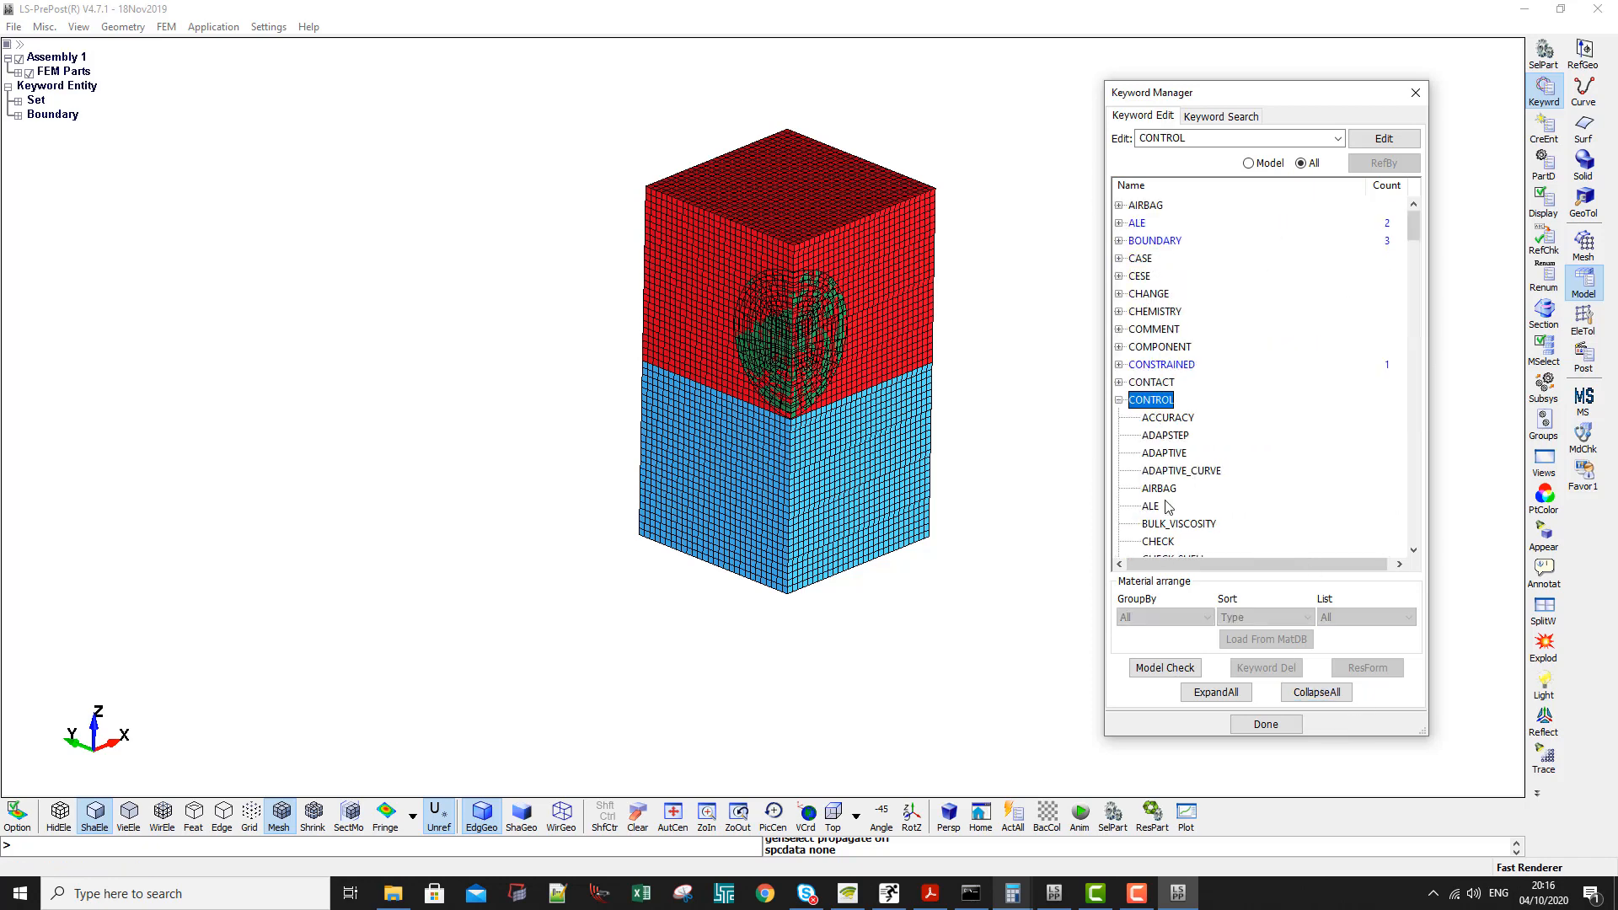
double_click(1167, 506)
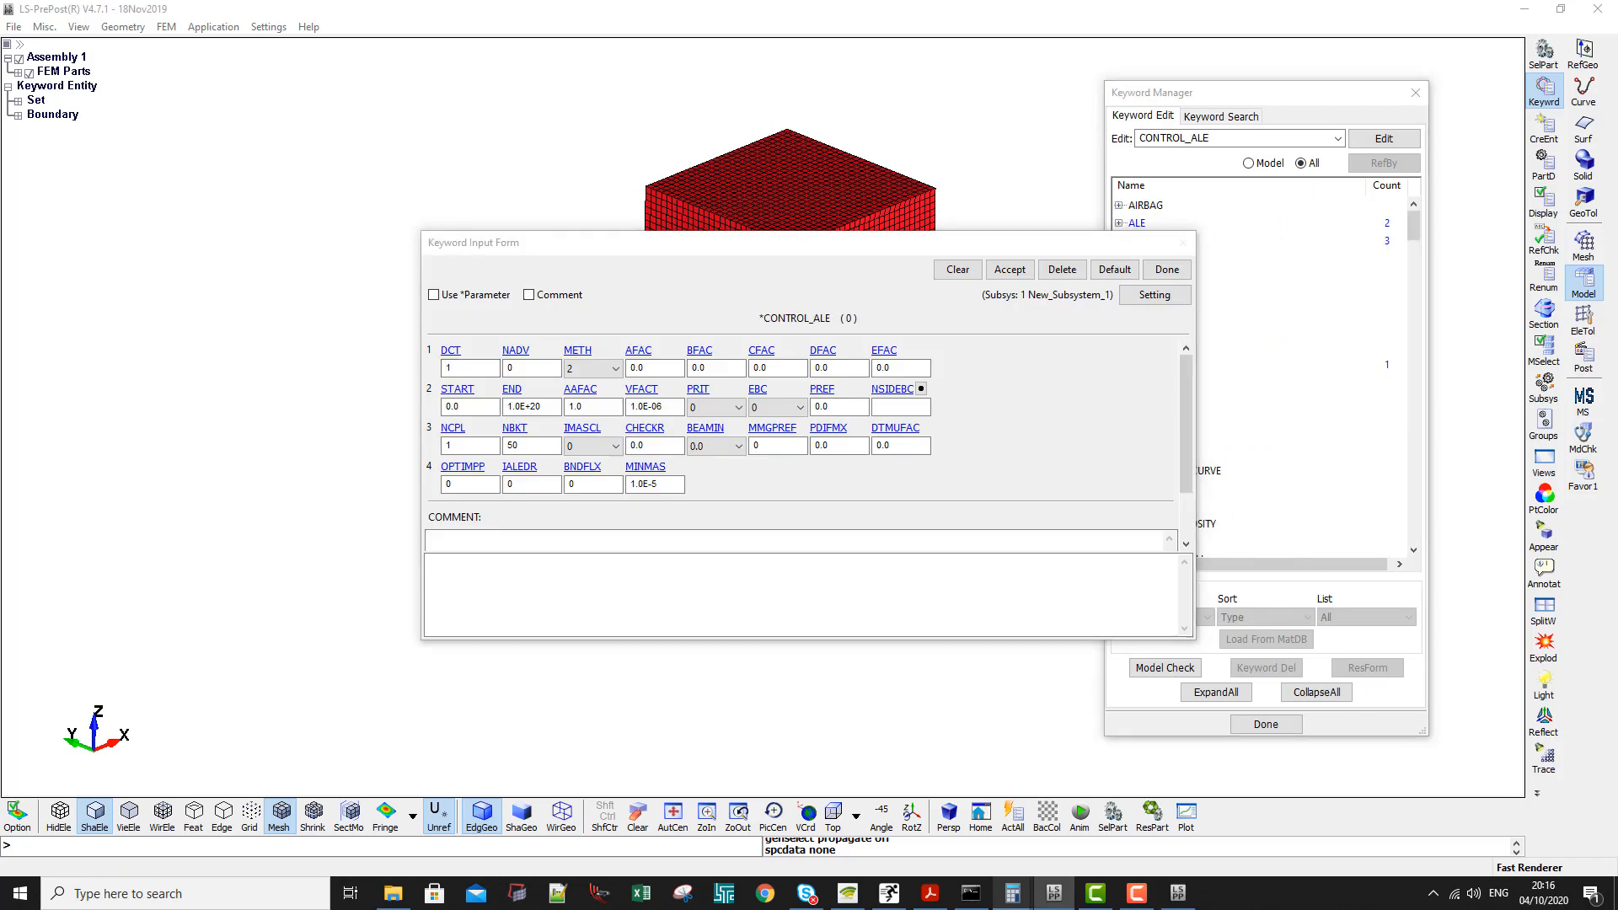
- Set DCT to -1, NADV to 1 and AFAC to -1 in CONTROL_ALE, accept the card and close the form
left_click(466, 368)
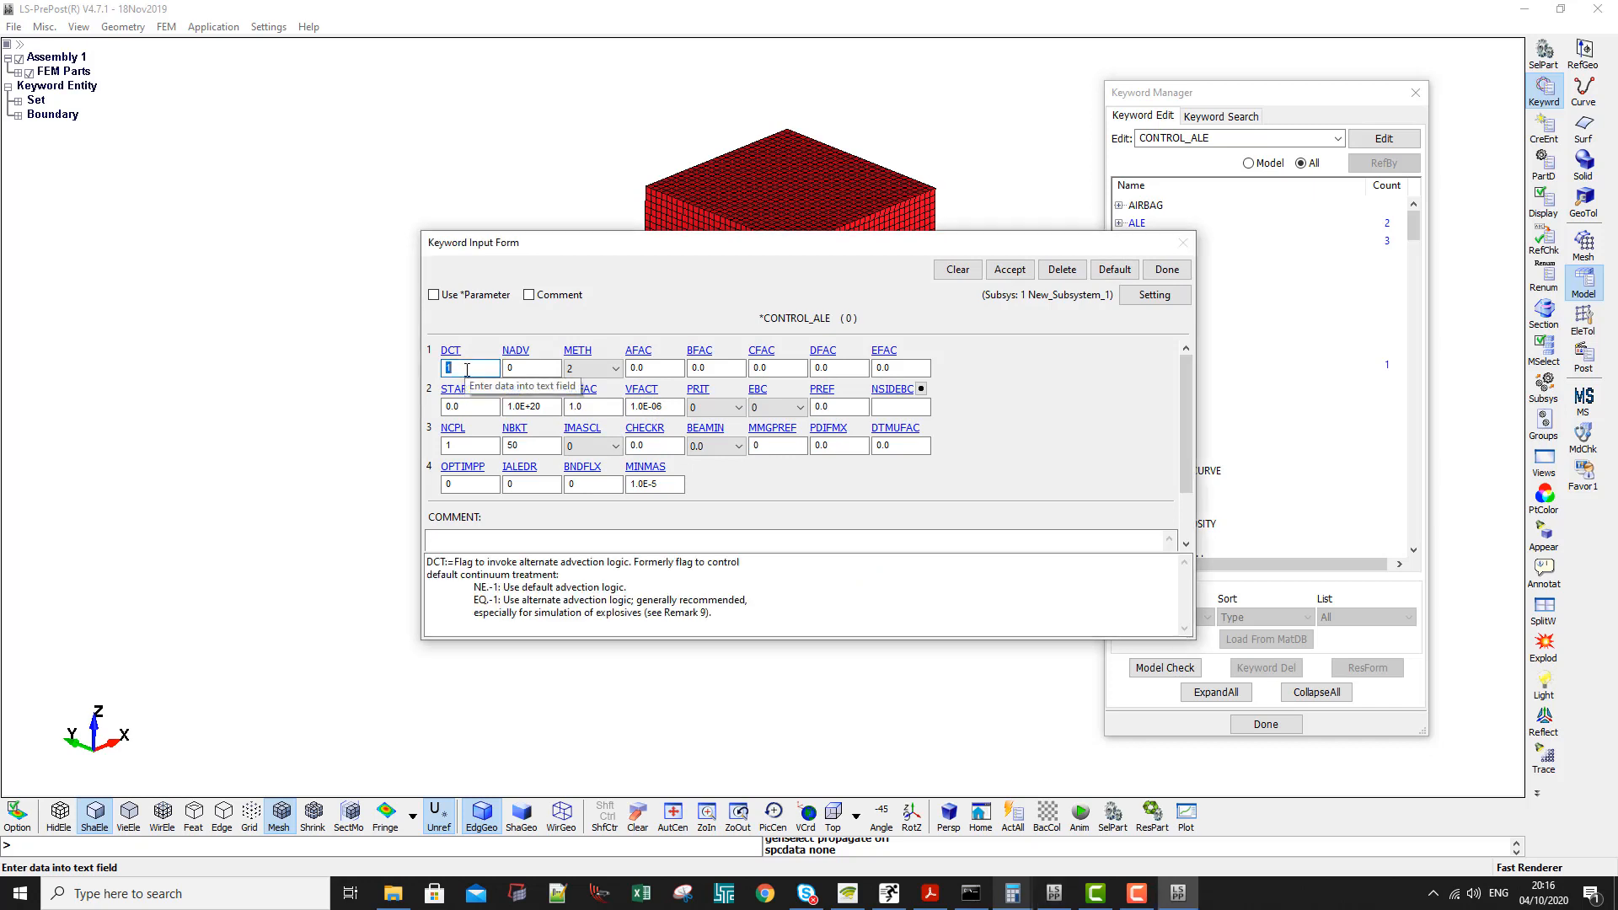
type("-1")
key("Tab")
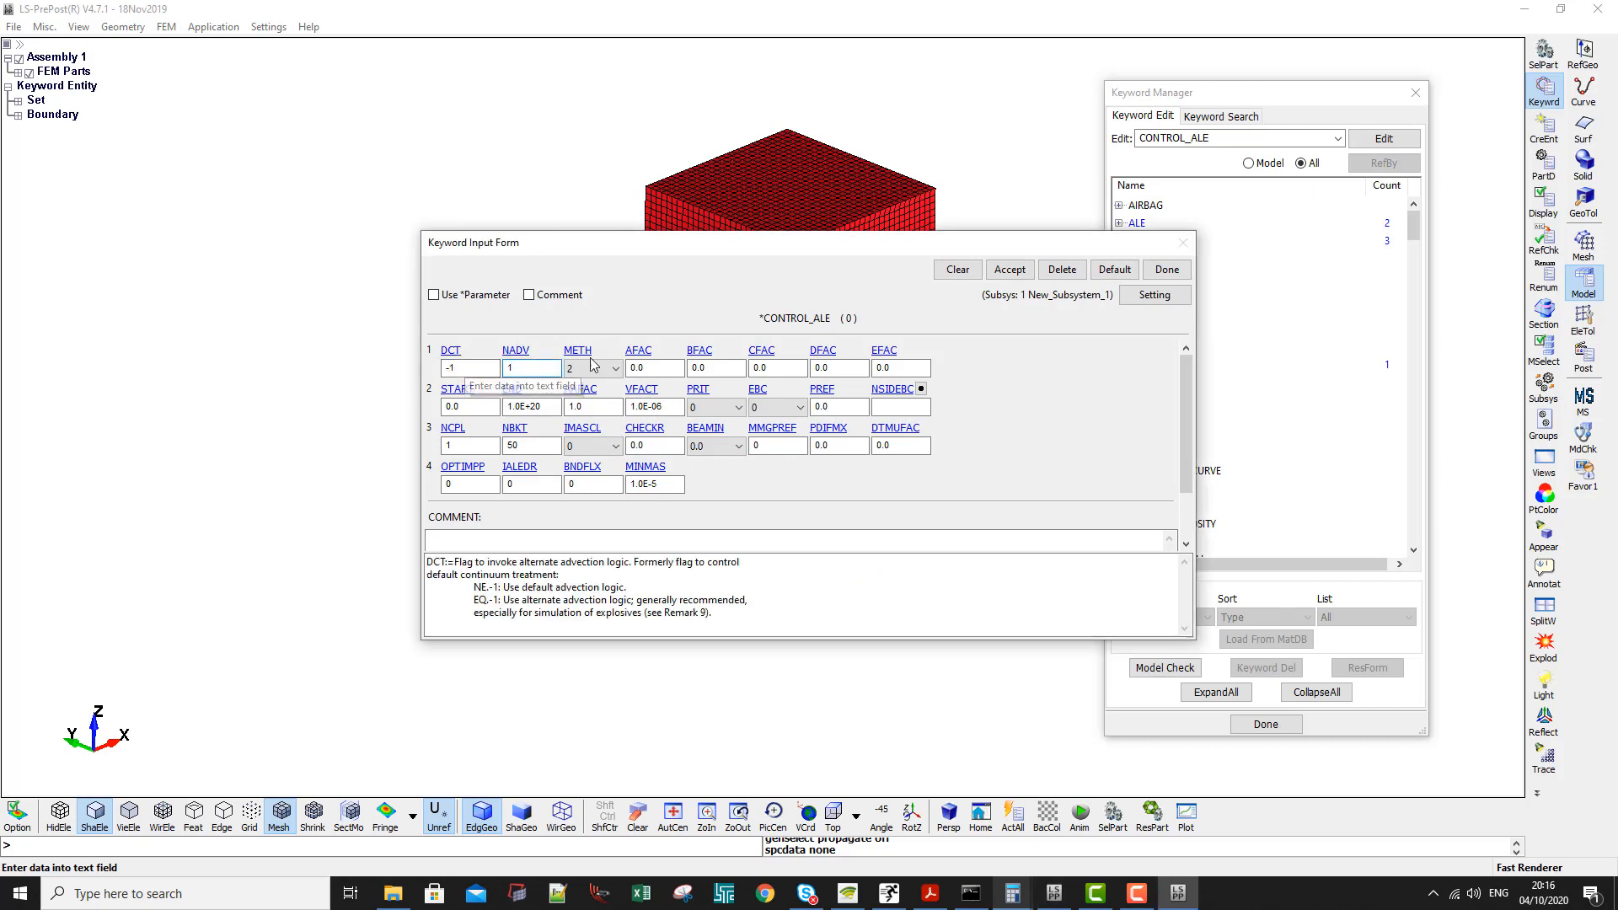
key("Tab")
key("Tab")
type("-")
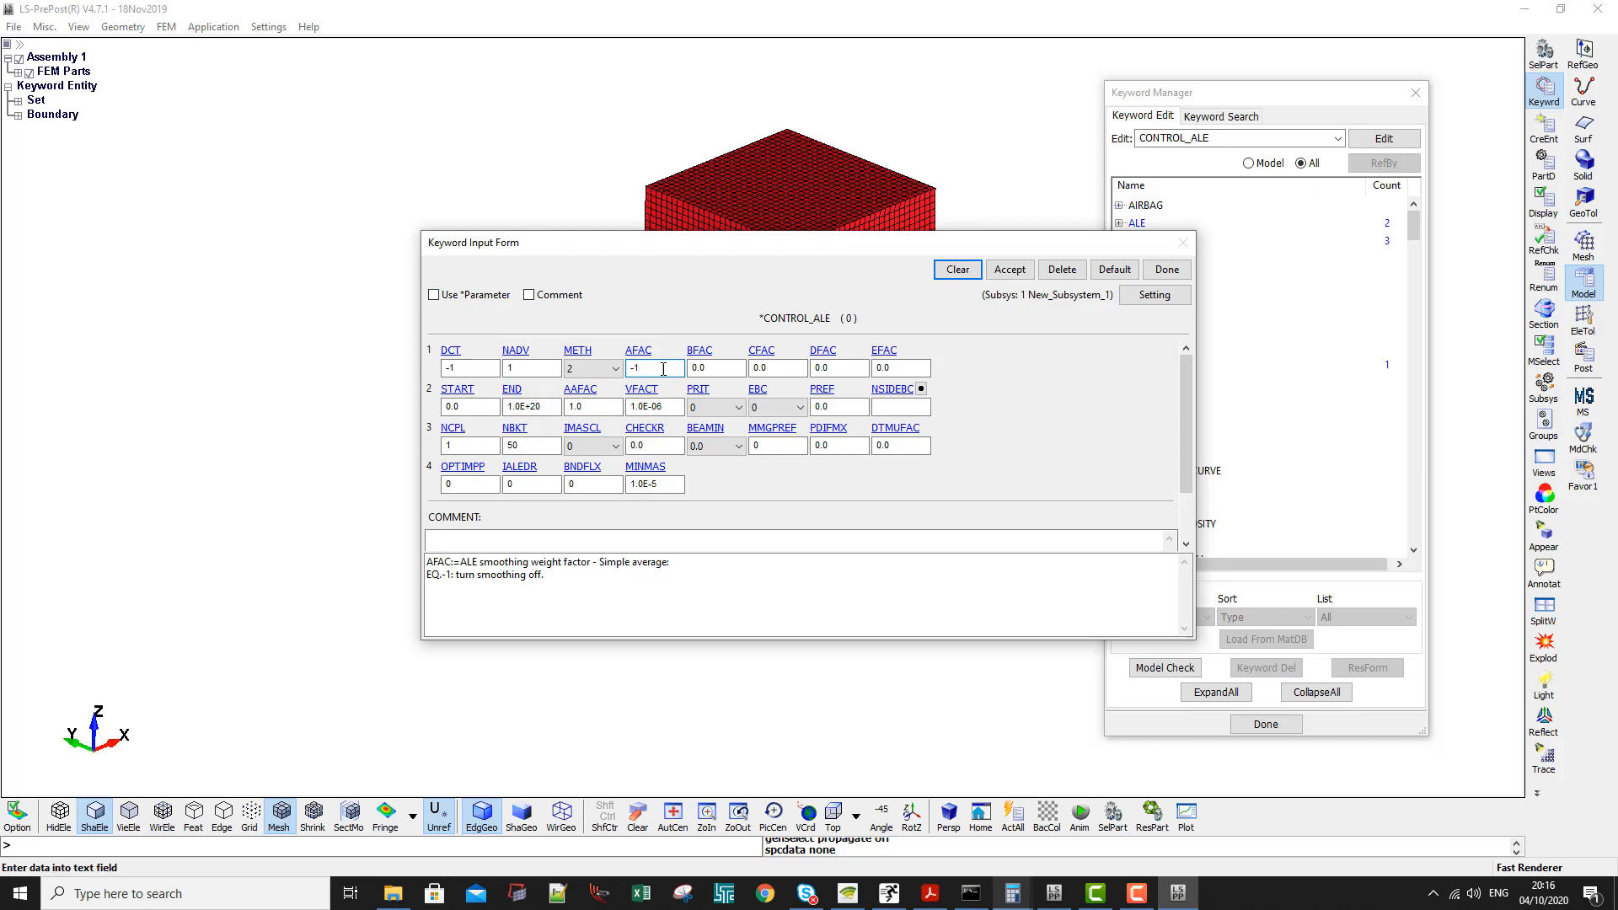
left_click(496, 368)
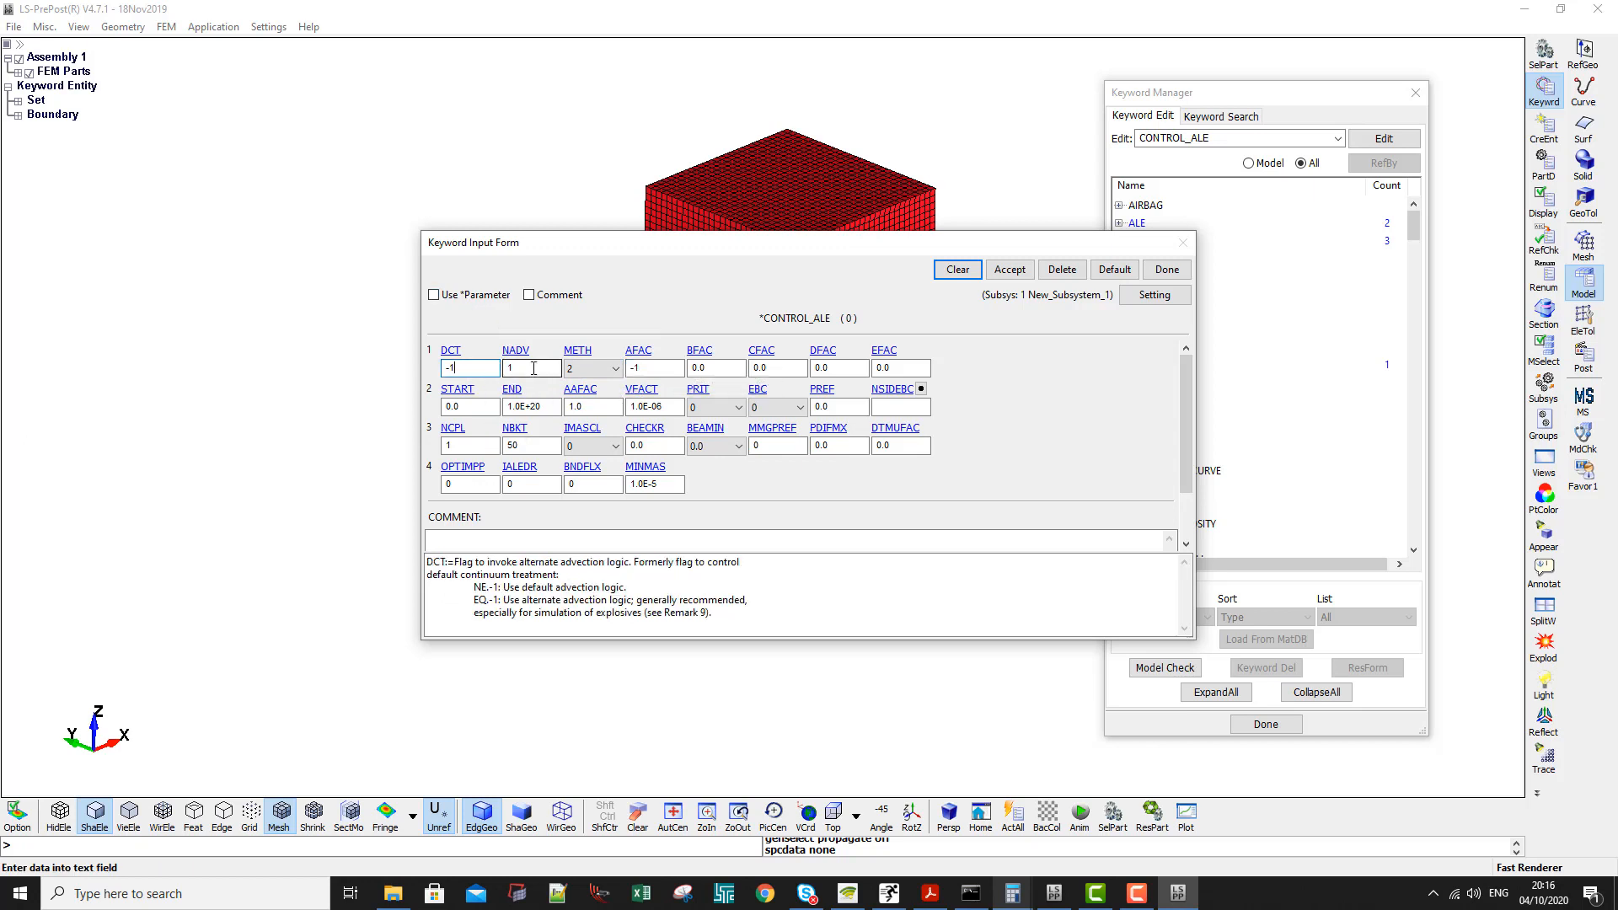
left_click(536, 369)
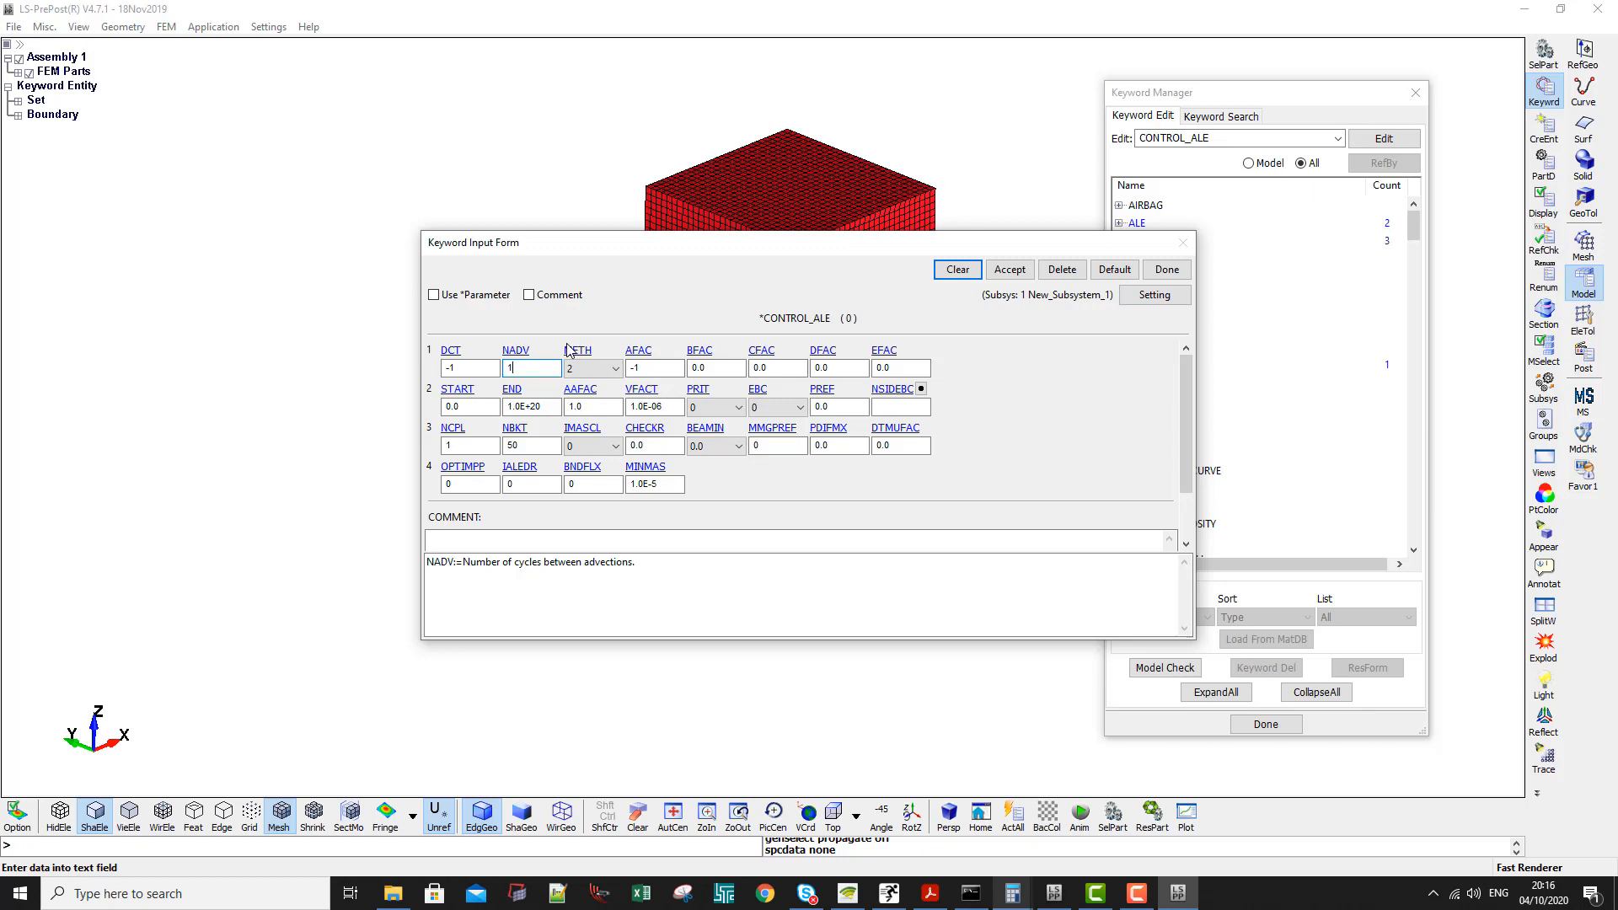
left_click(1009, 270)
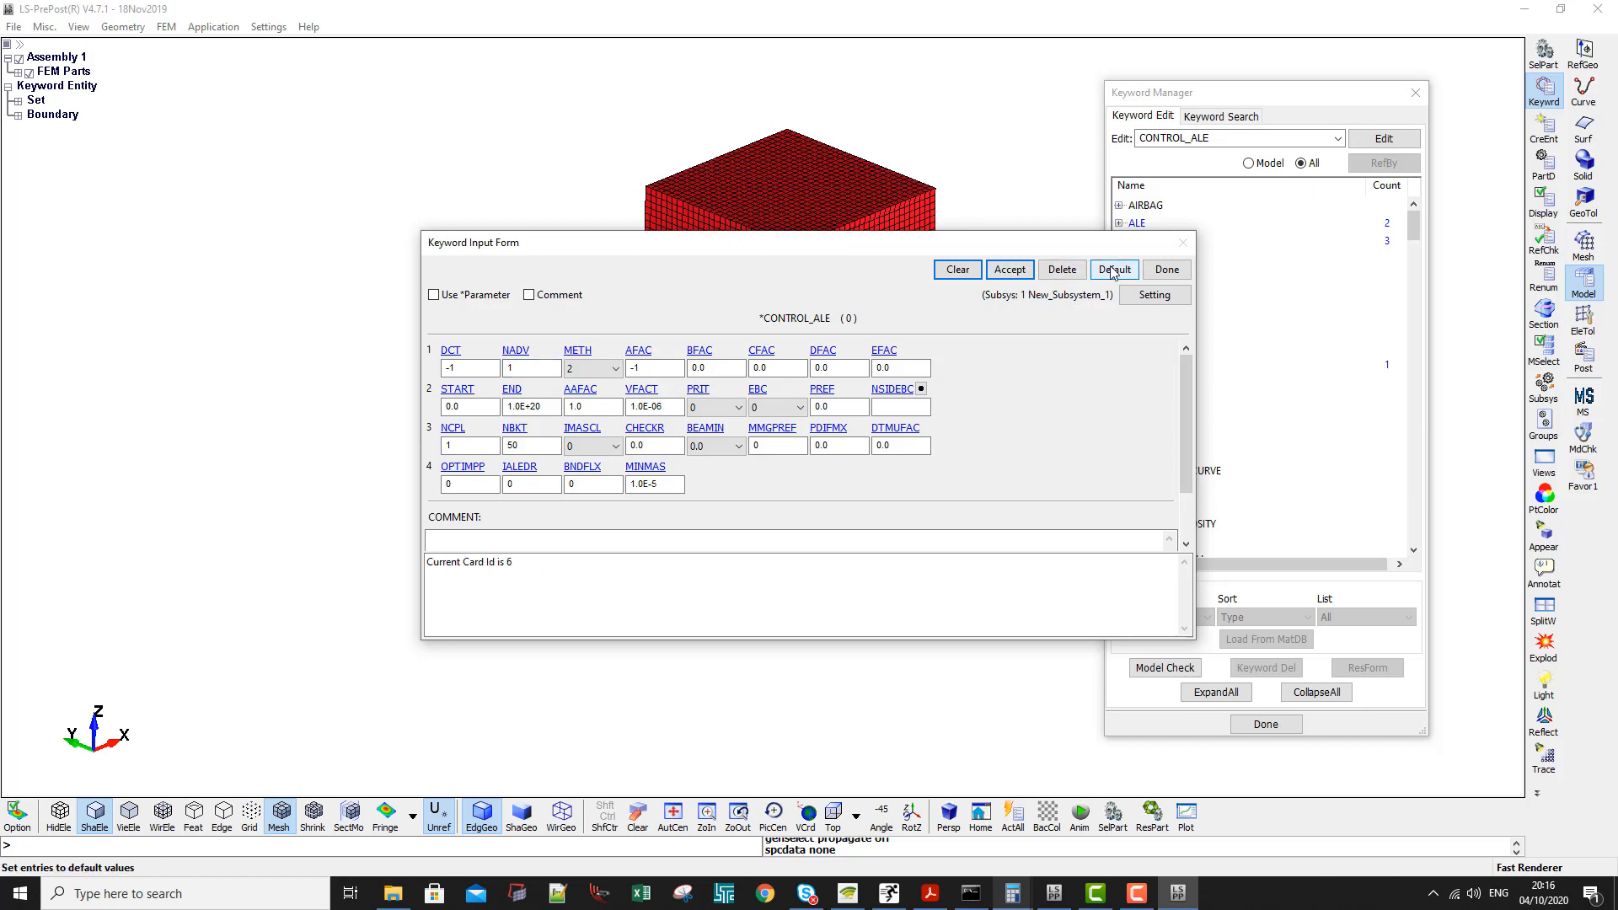
left_click(1167, 269)
- Add a CONTROL_TERMINATION keyword with ENDTIM 10, accept it and close the form
scroll(1170, 458, "down", 10)
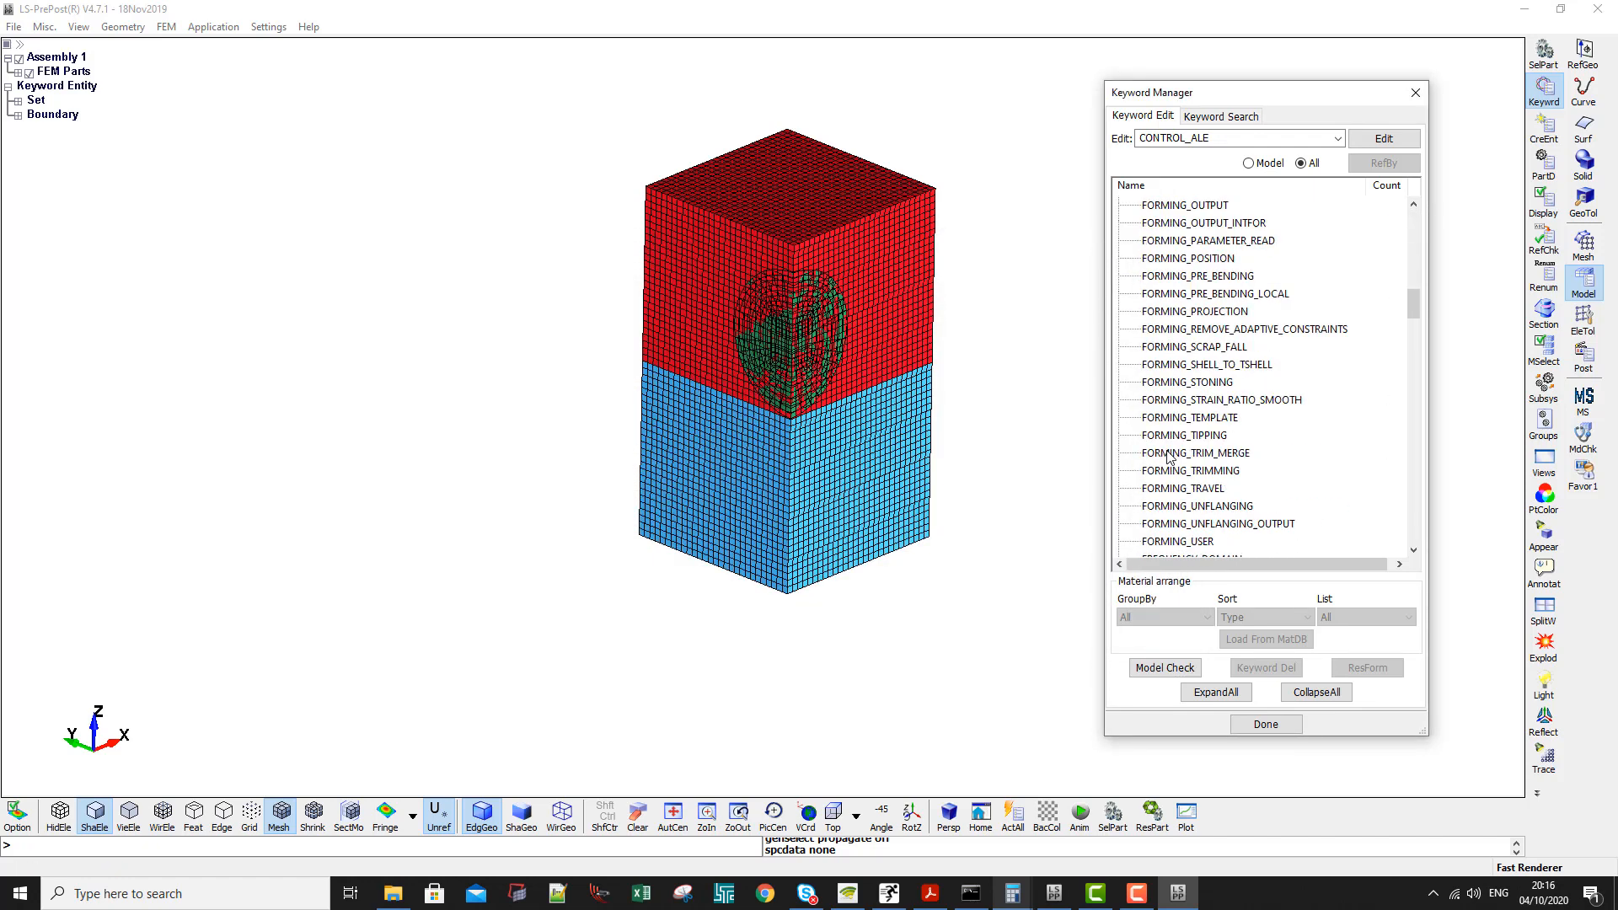
scroll(1170, 458, "down", 20)
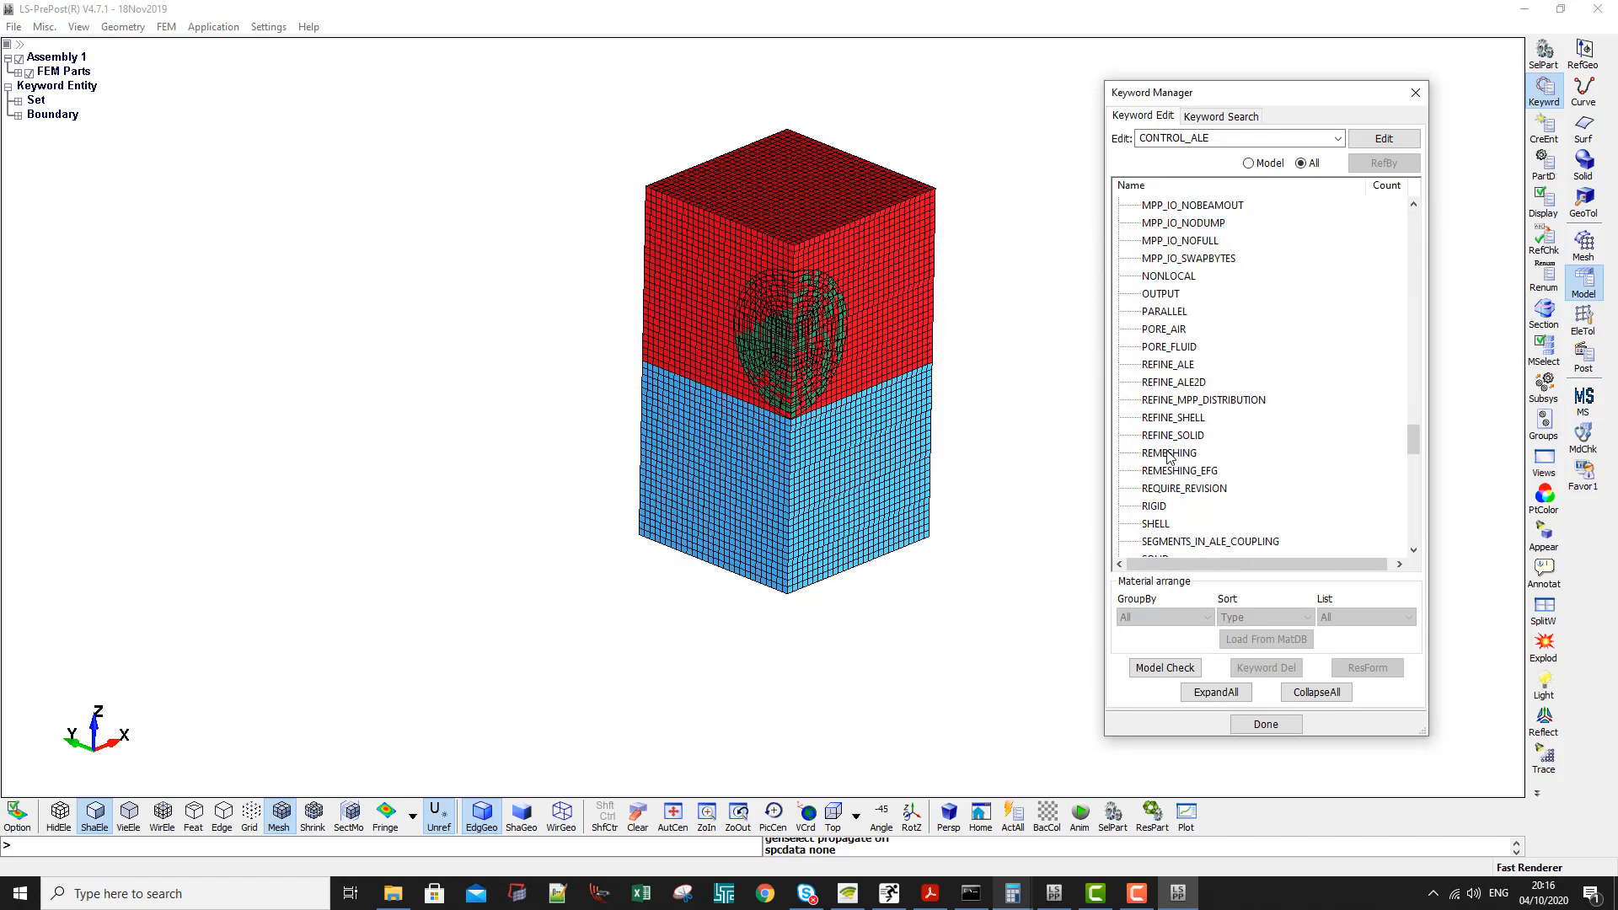
scroll(1170, 458, "down", 6)
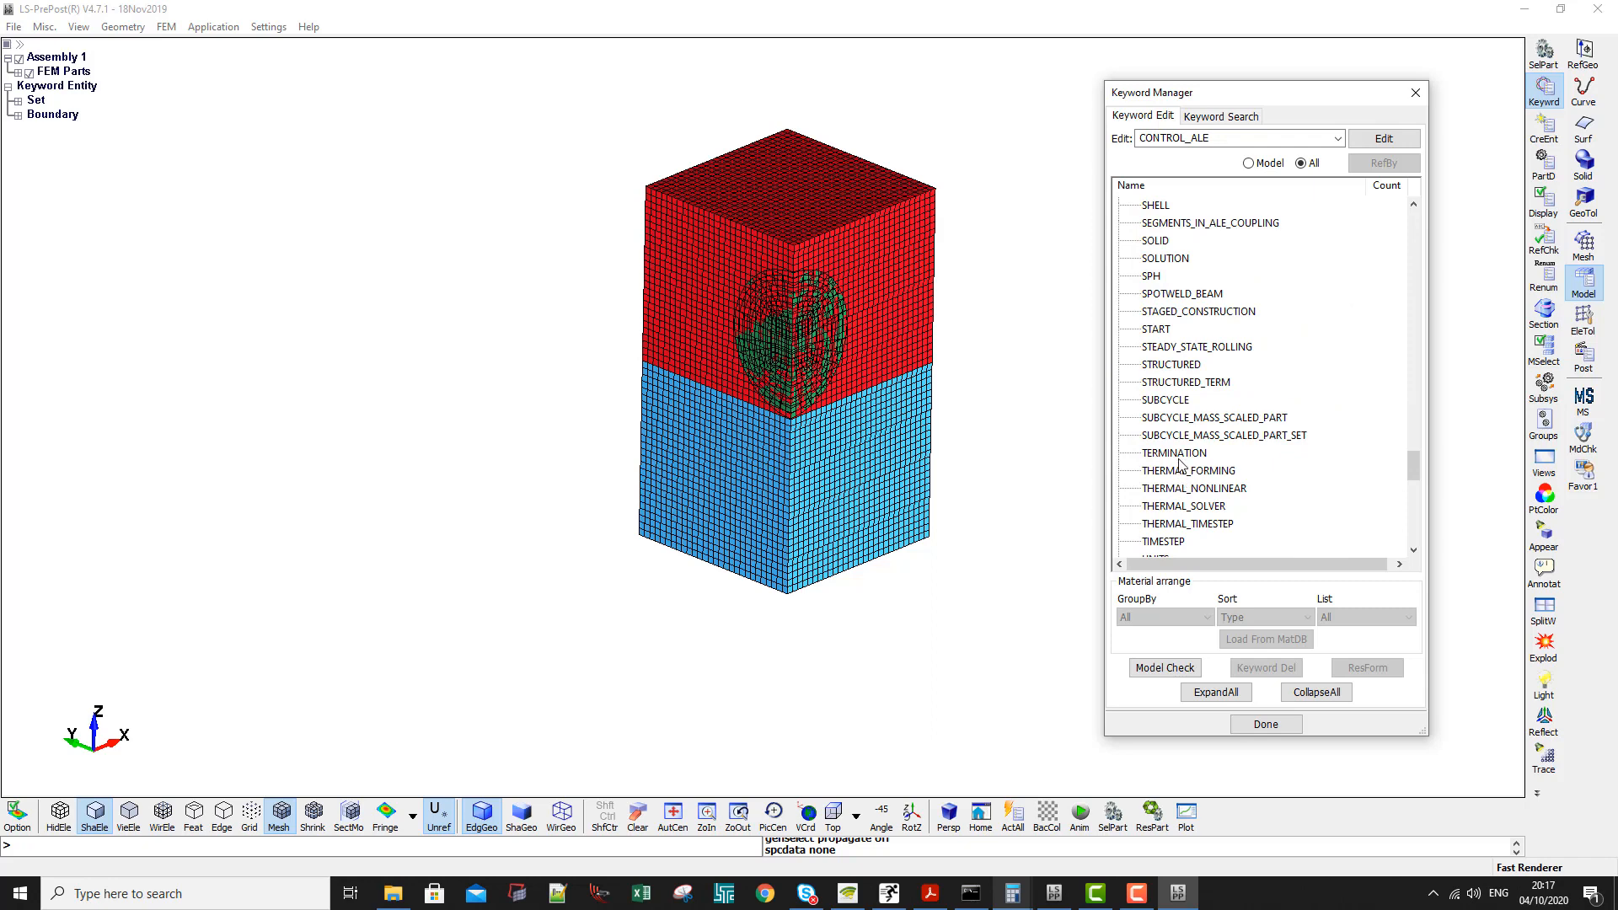
double_click(1179, 456)
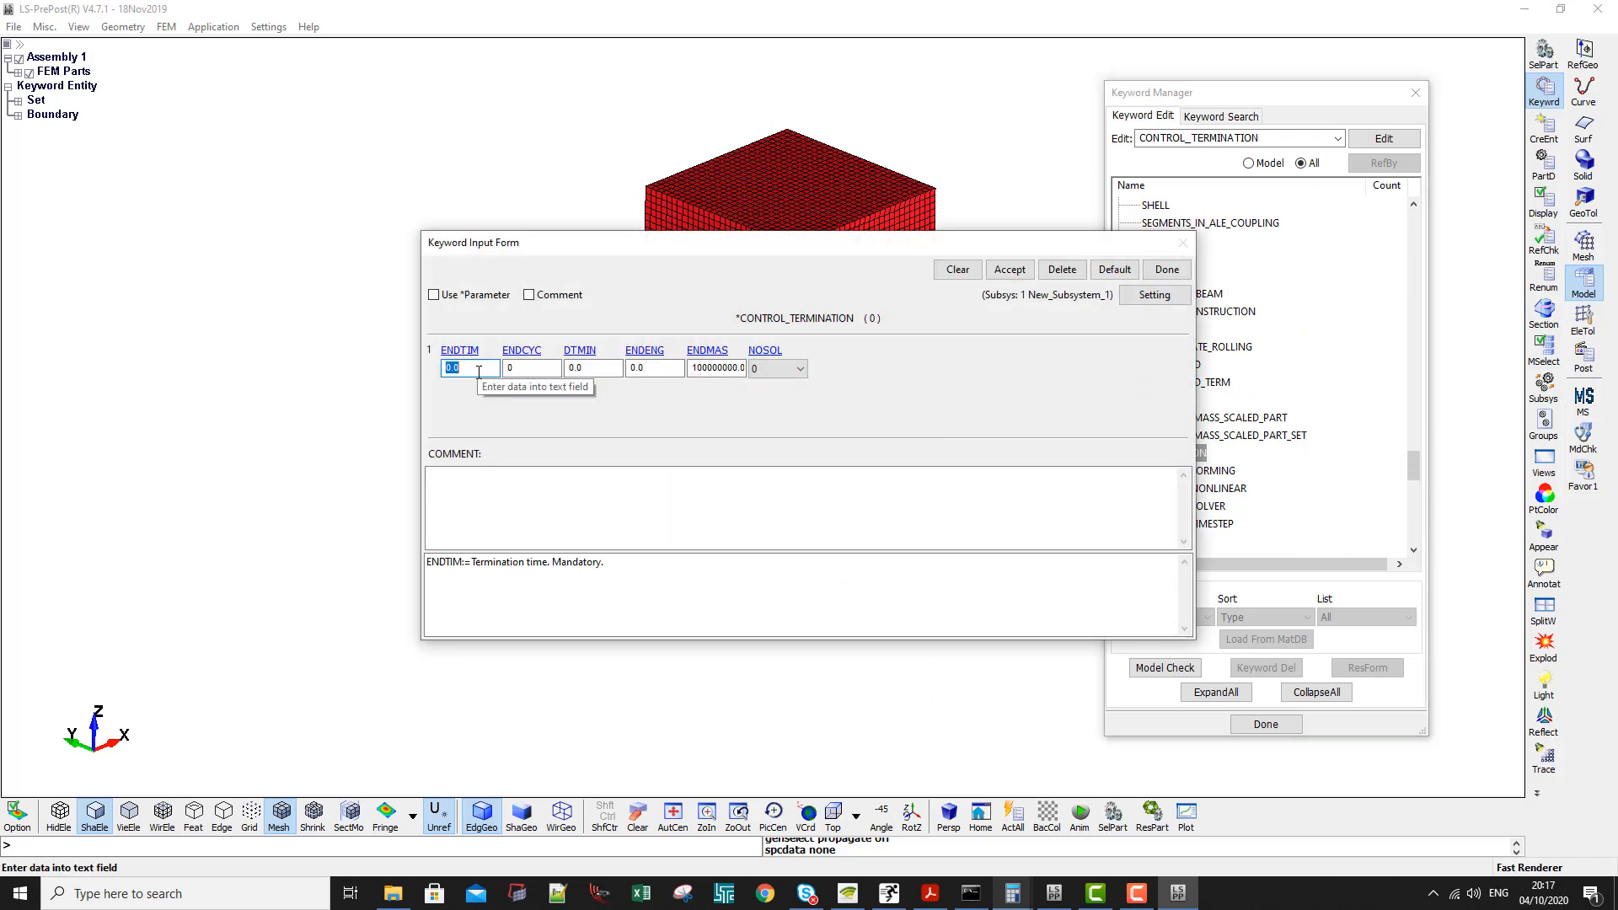
left_click(1010, 270)
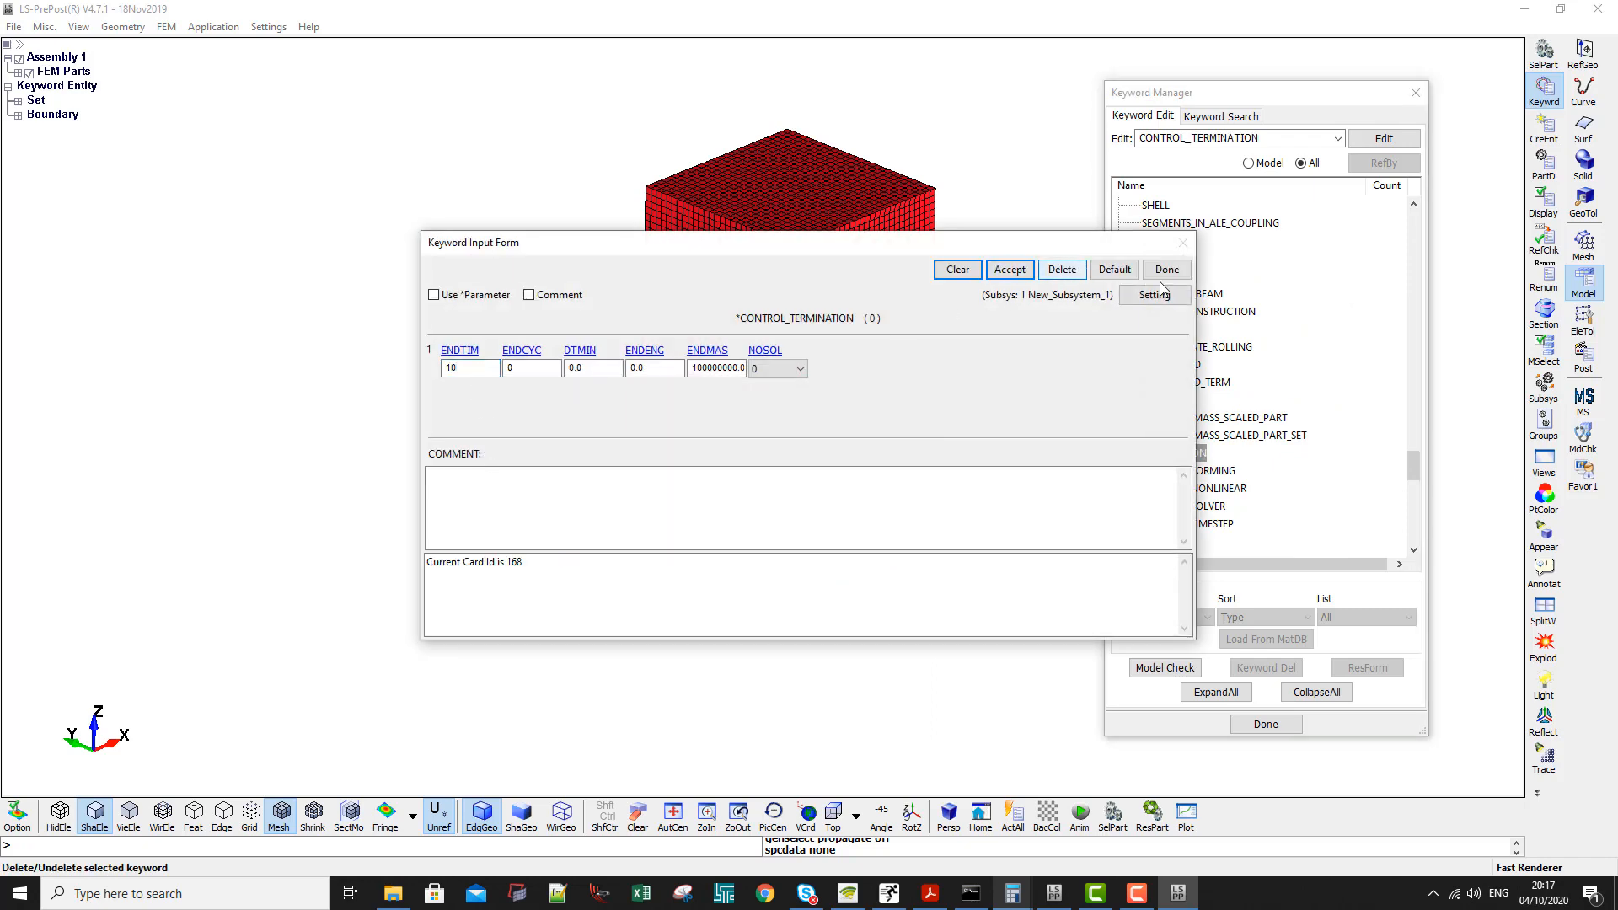
left_click(1168, 270)
- Add a CONTROL_TIMESTEP keyword with TSSFAC 0.67, accept it and close the form
scroll(1190, 437, "down", 1)
double_click(1163, 488)
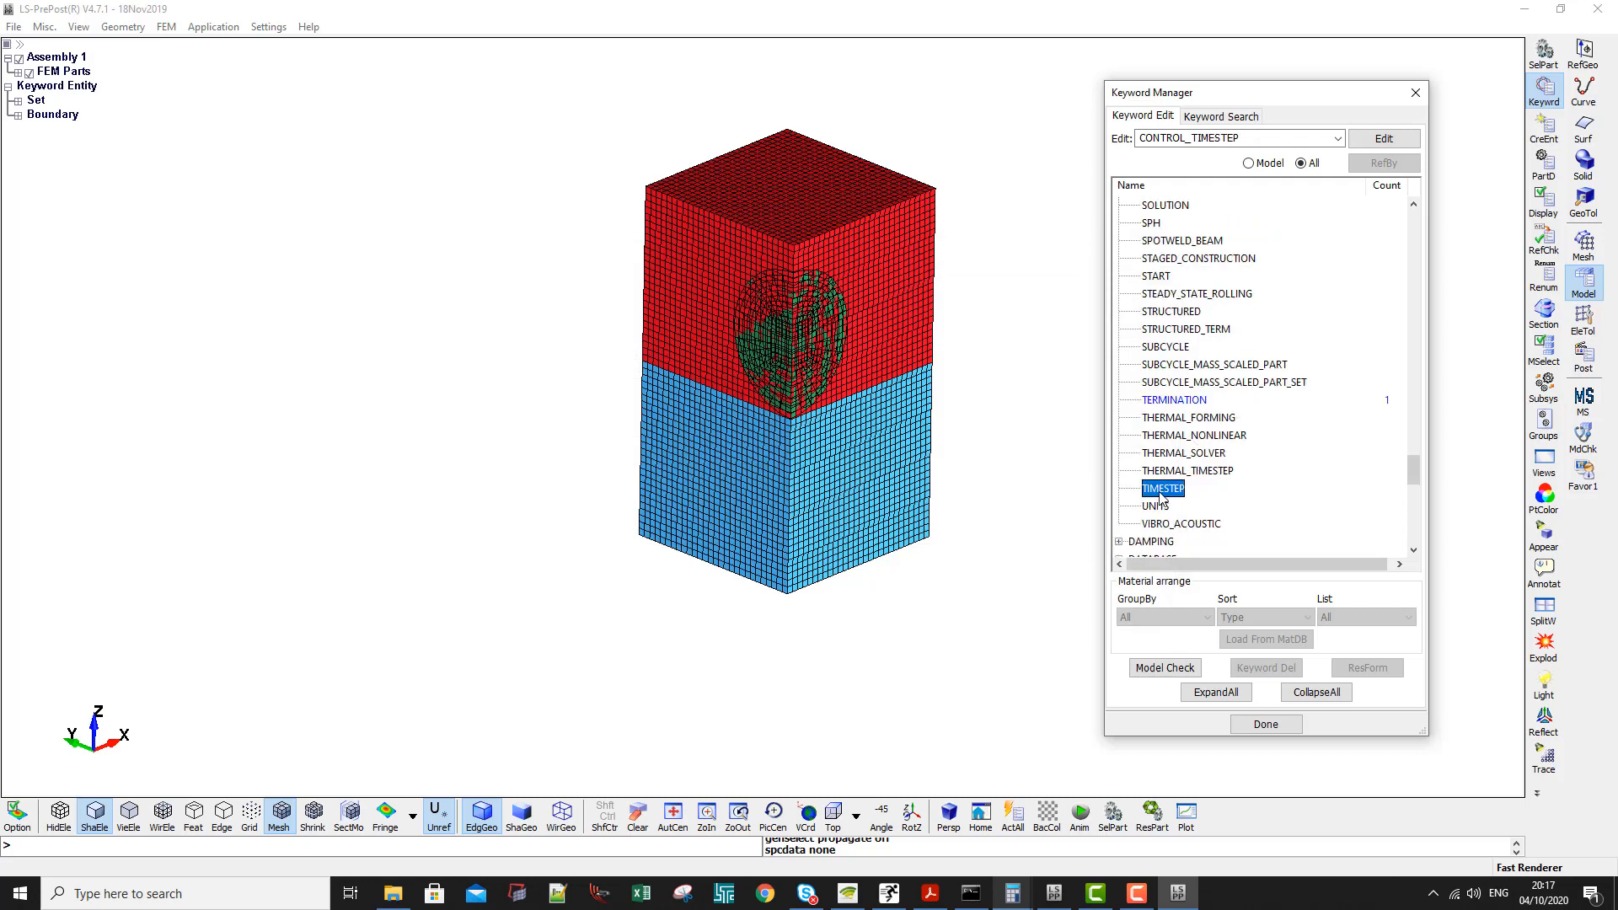
left_click(528, 368)
double_click(528, 369)
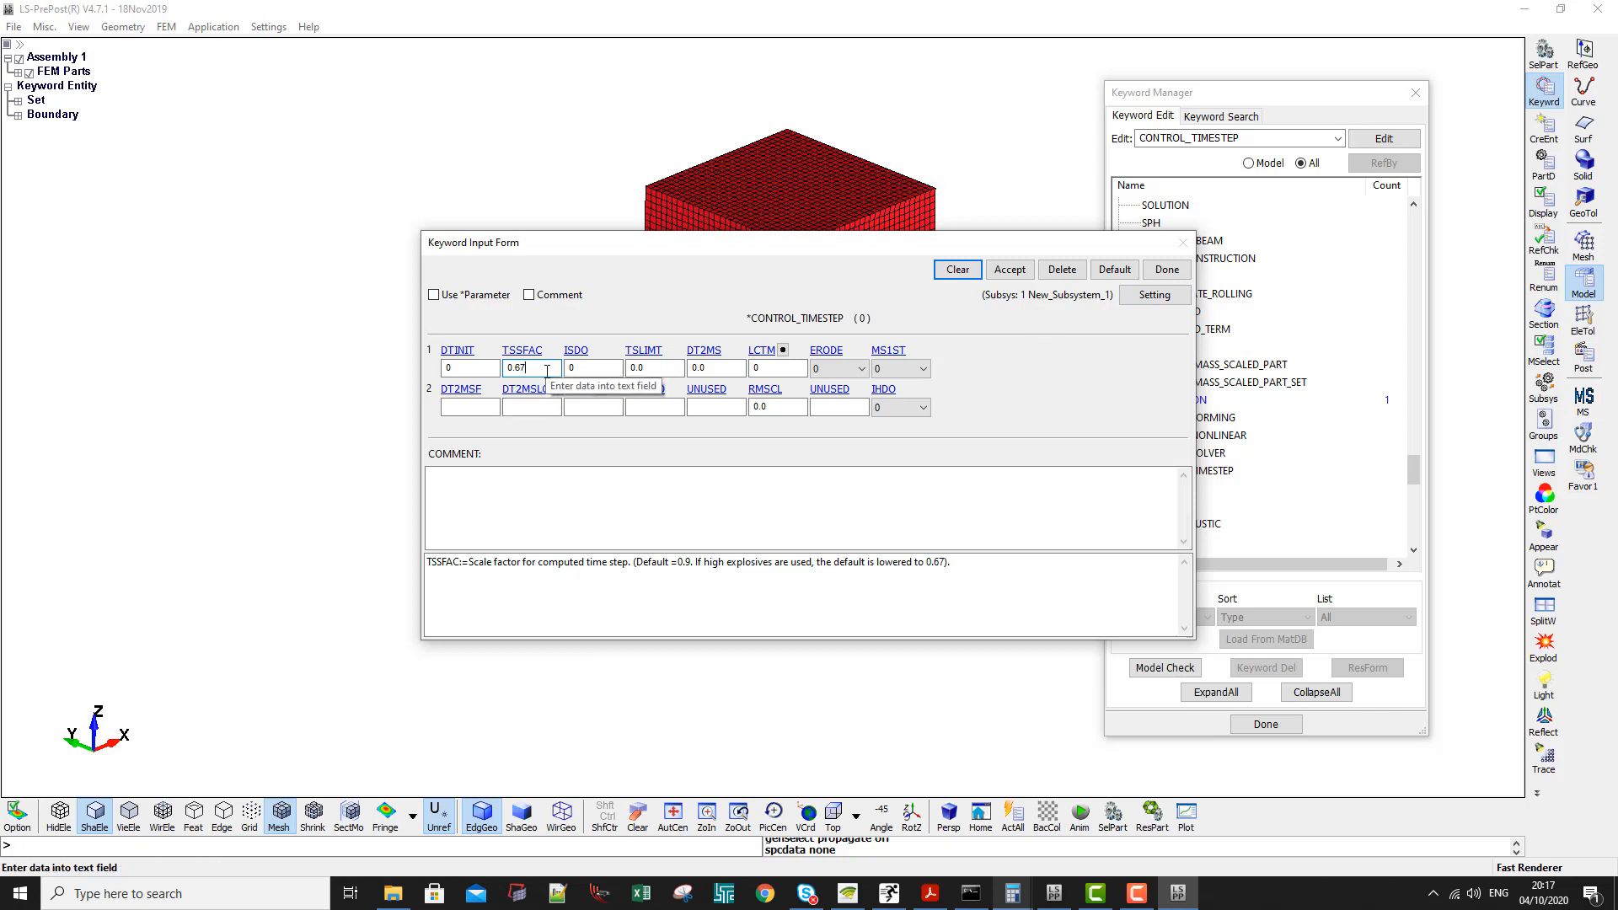
left_click(1009, 270)
left_click(1168, 270)
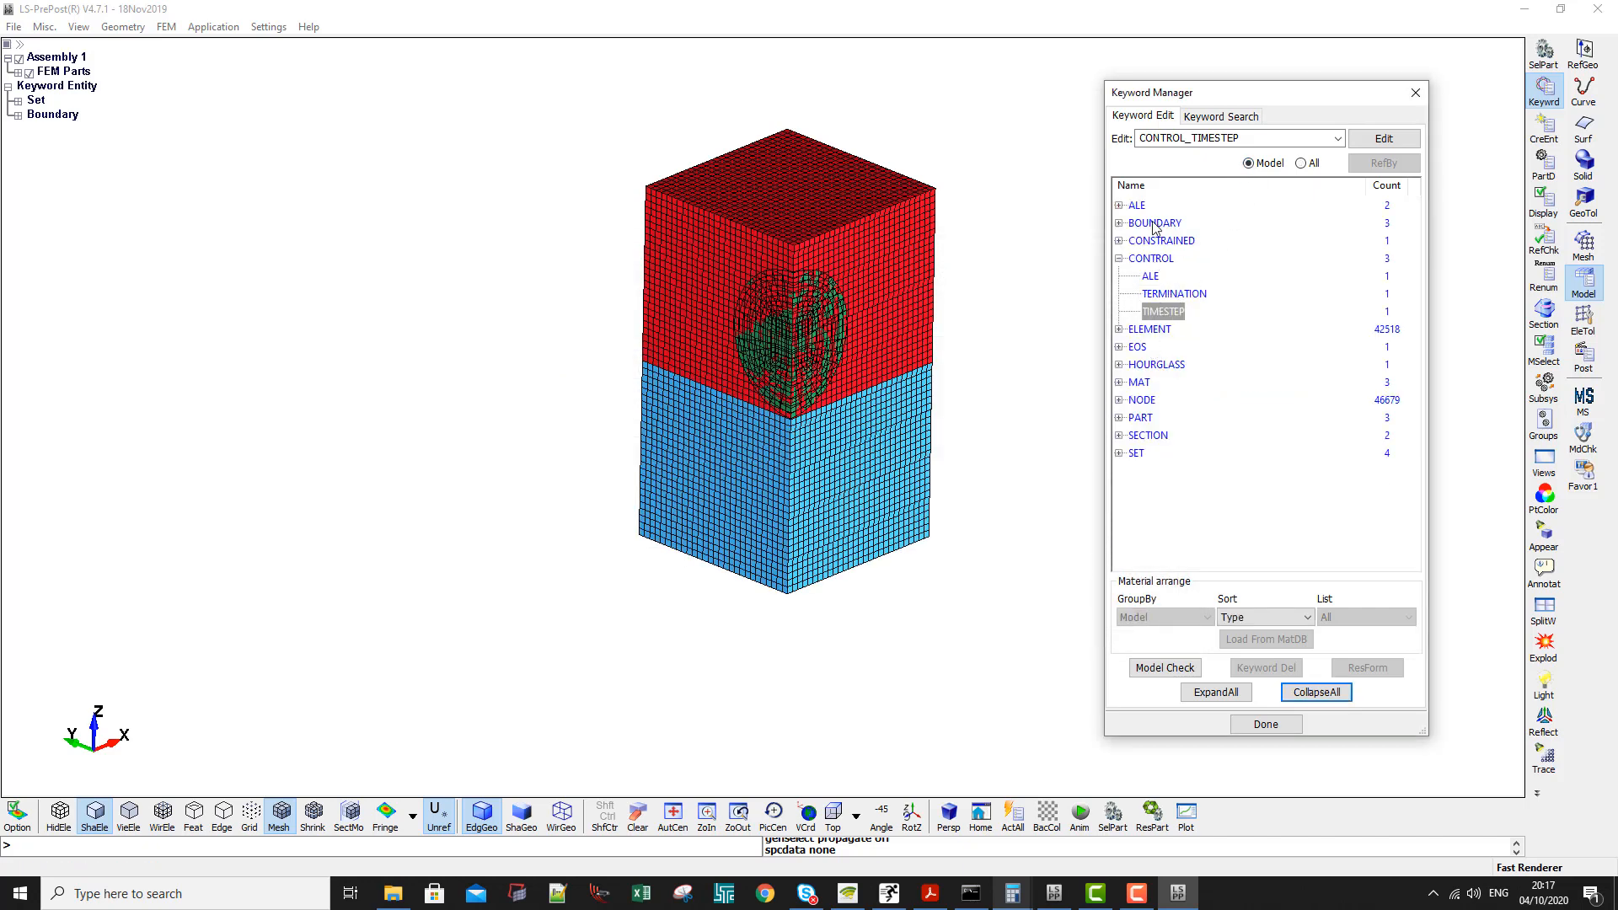
- Open the DATABASE_ASCII_option form from the list of all keywords and set Default DT to 0.001
left_click(1301, 163)
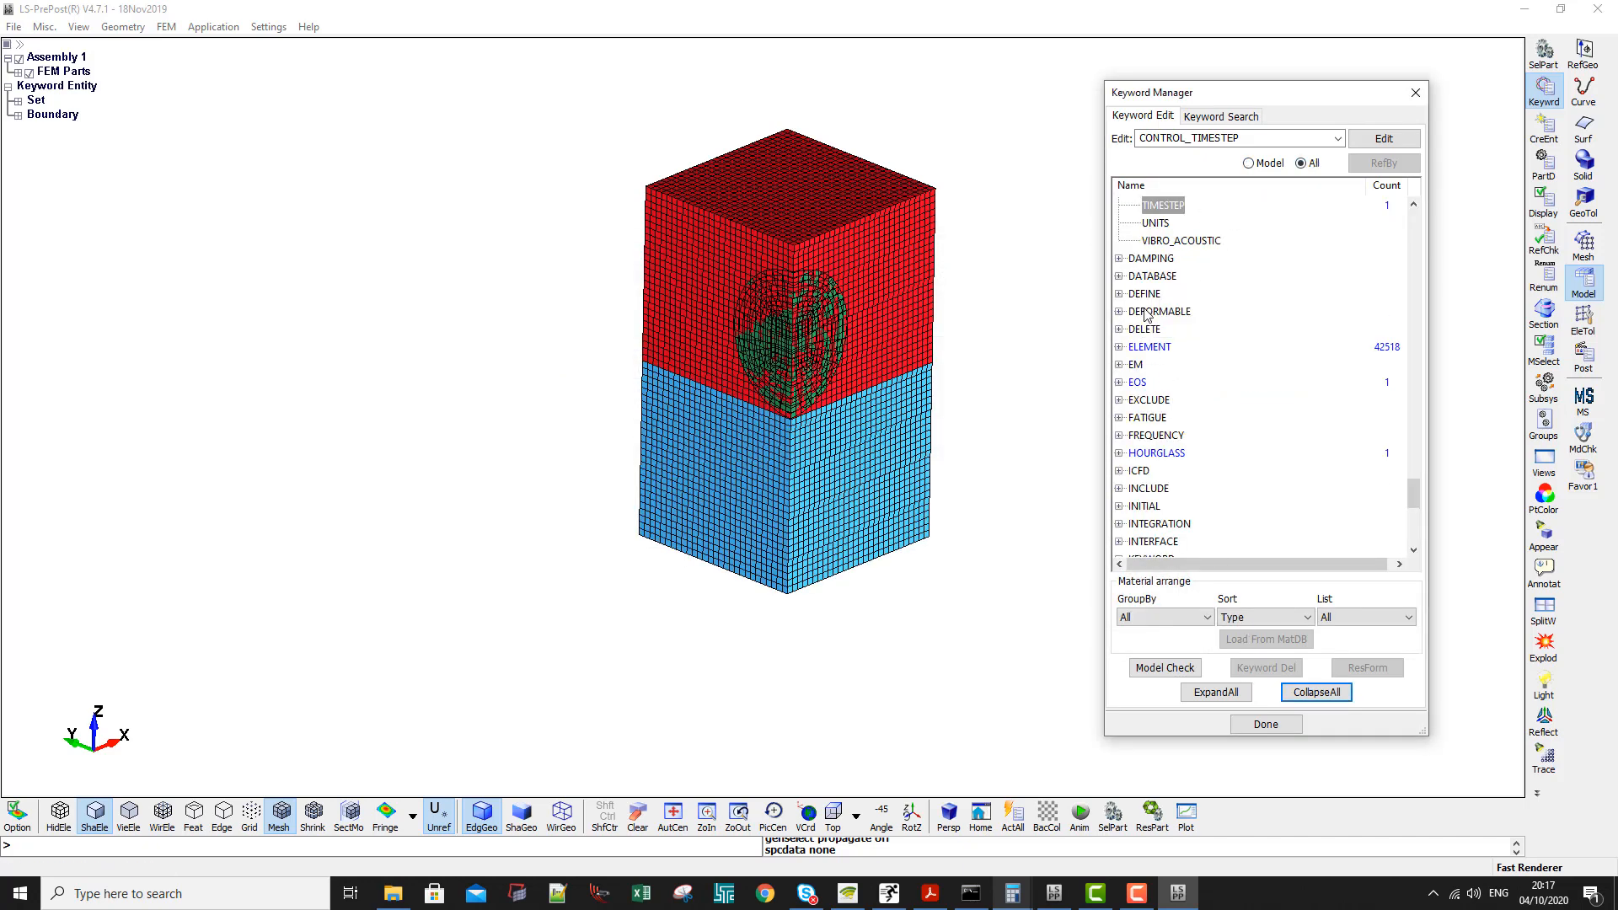
double_click(1152, 276)
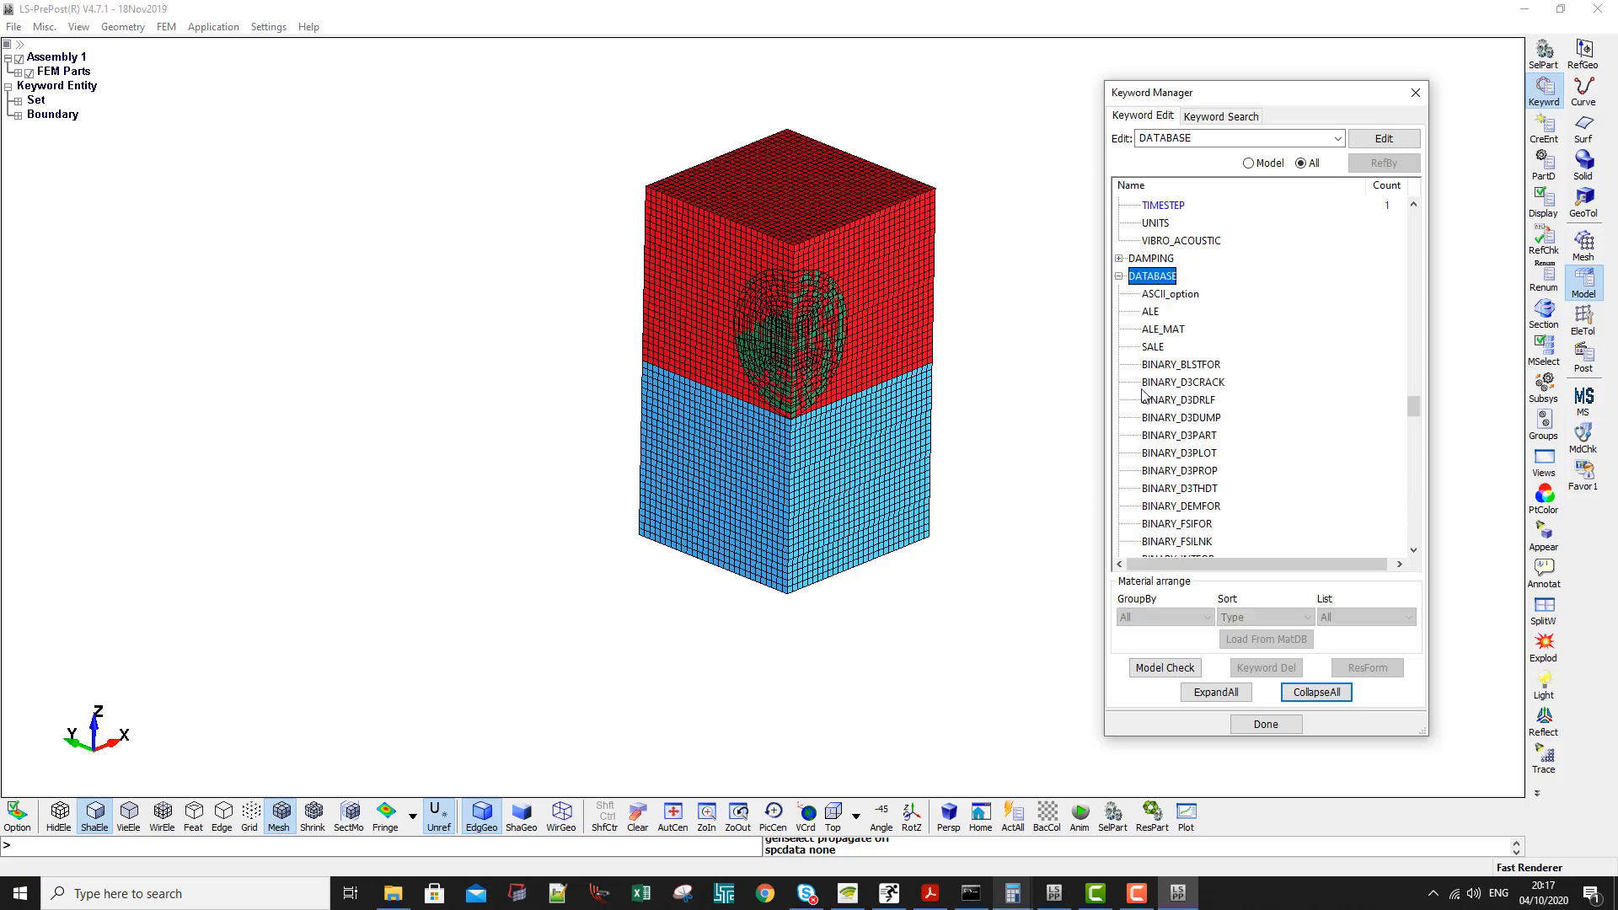
left_click(1181, 364)
double_click(1169, 293)
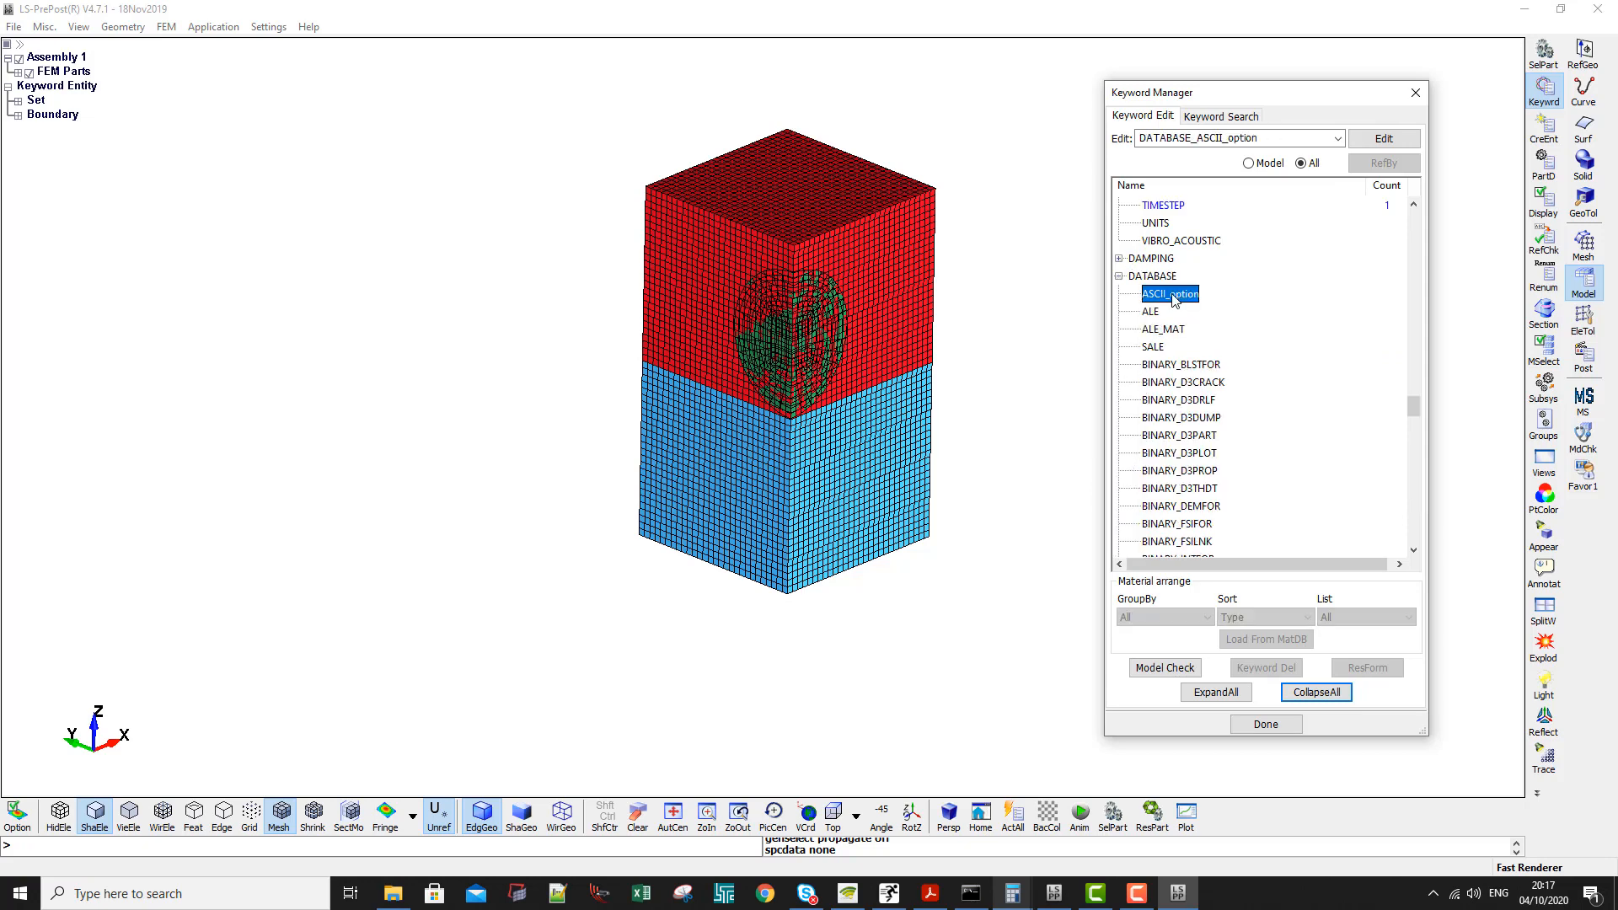
type("0.001")
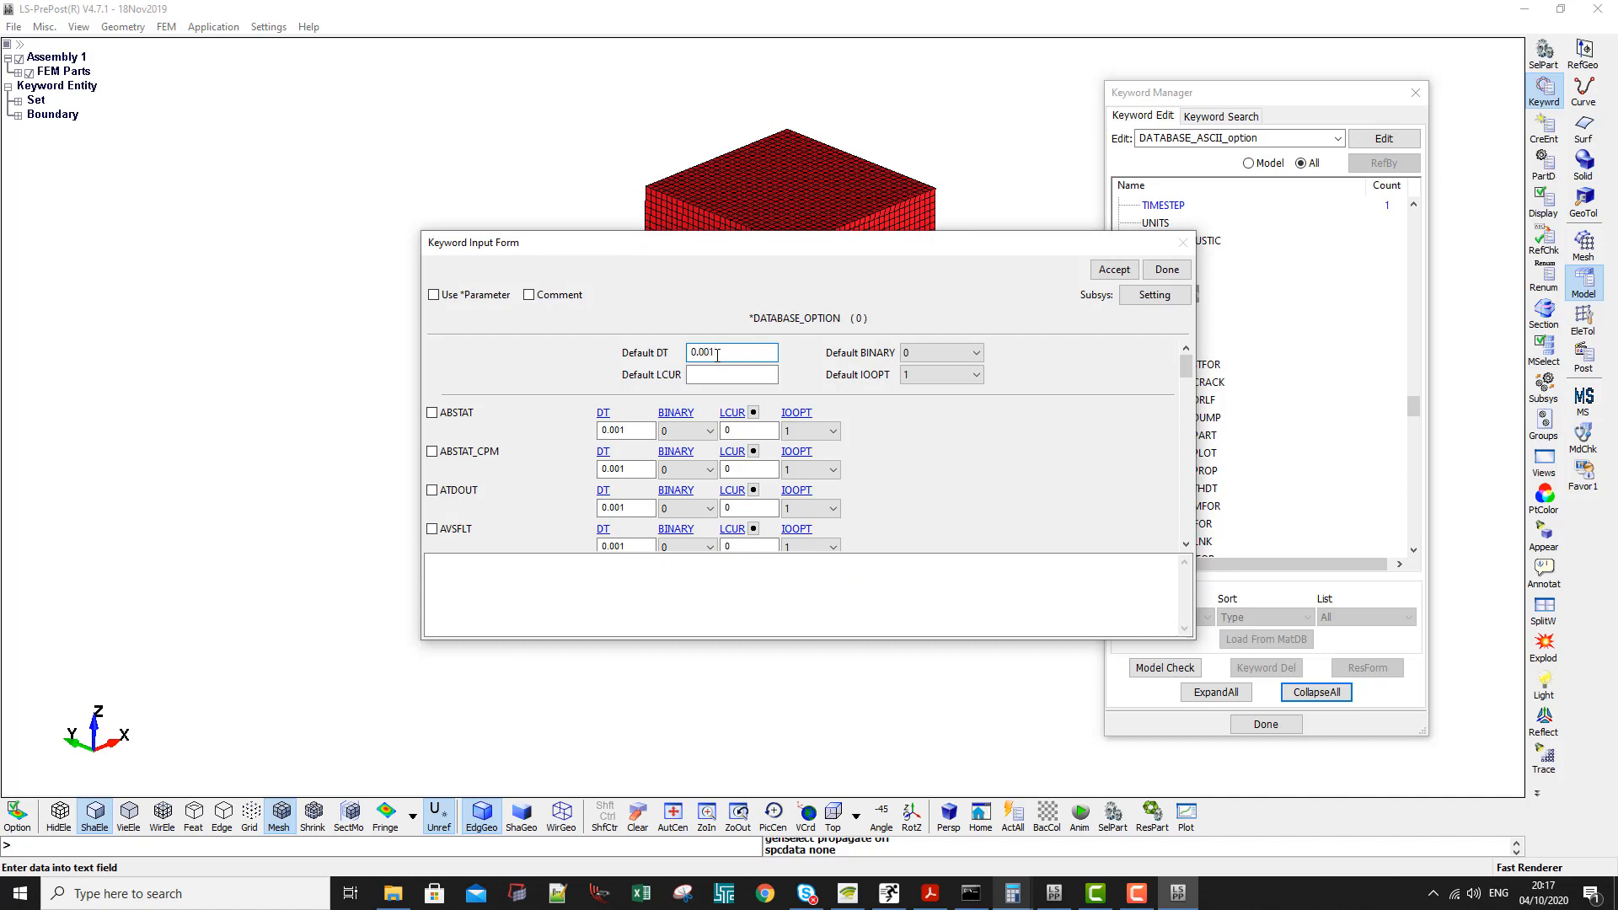
- Enable the RBDOUT rigid body output, accept the ASCII database settings and close the form
left_click_drag(1186, 368, 1162, 467)
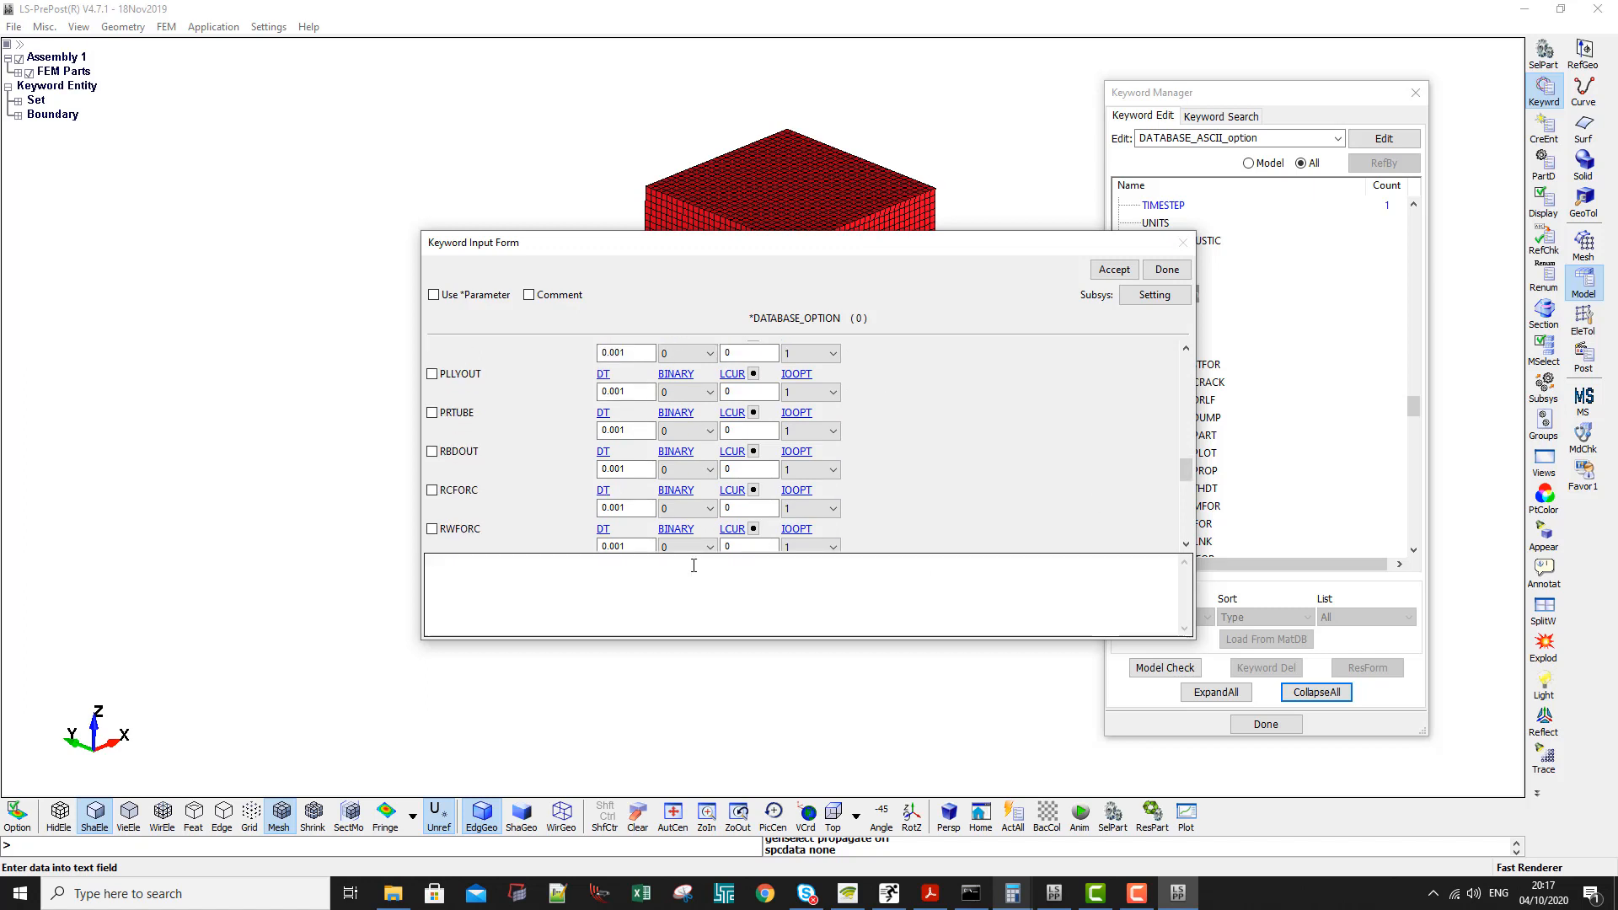
left_click(432, 452)
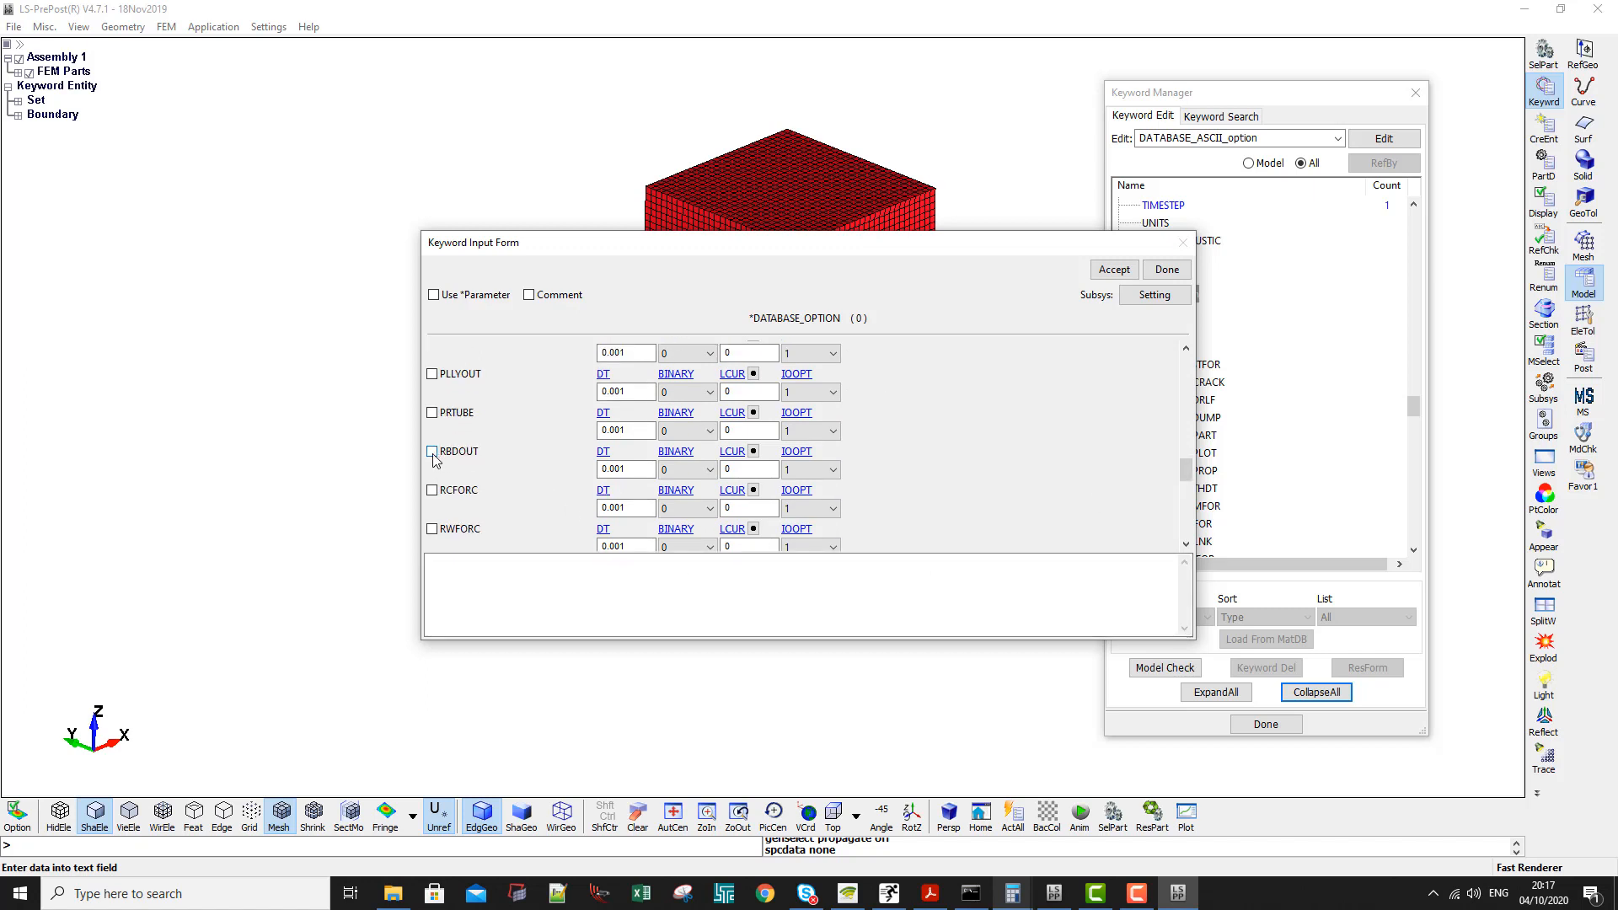
left_click(1112, 270)
left_click(1169, 270)
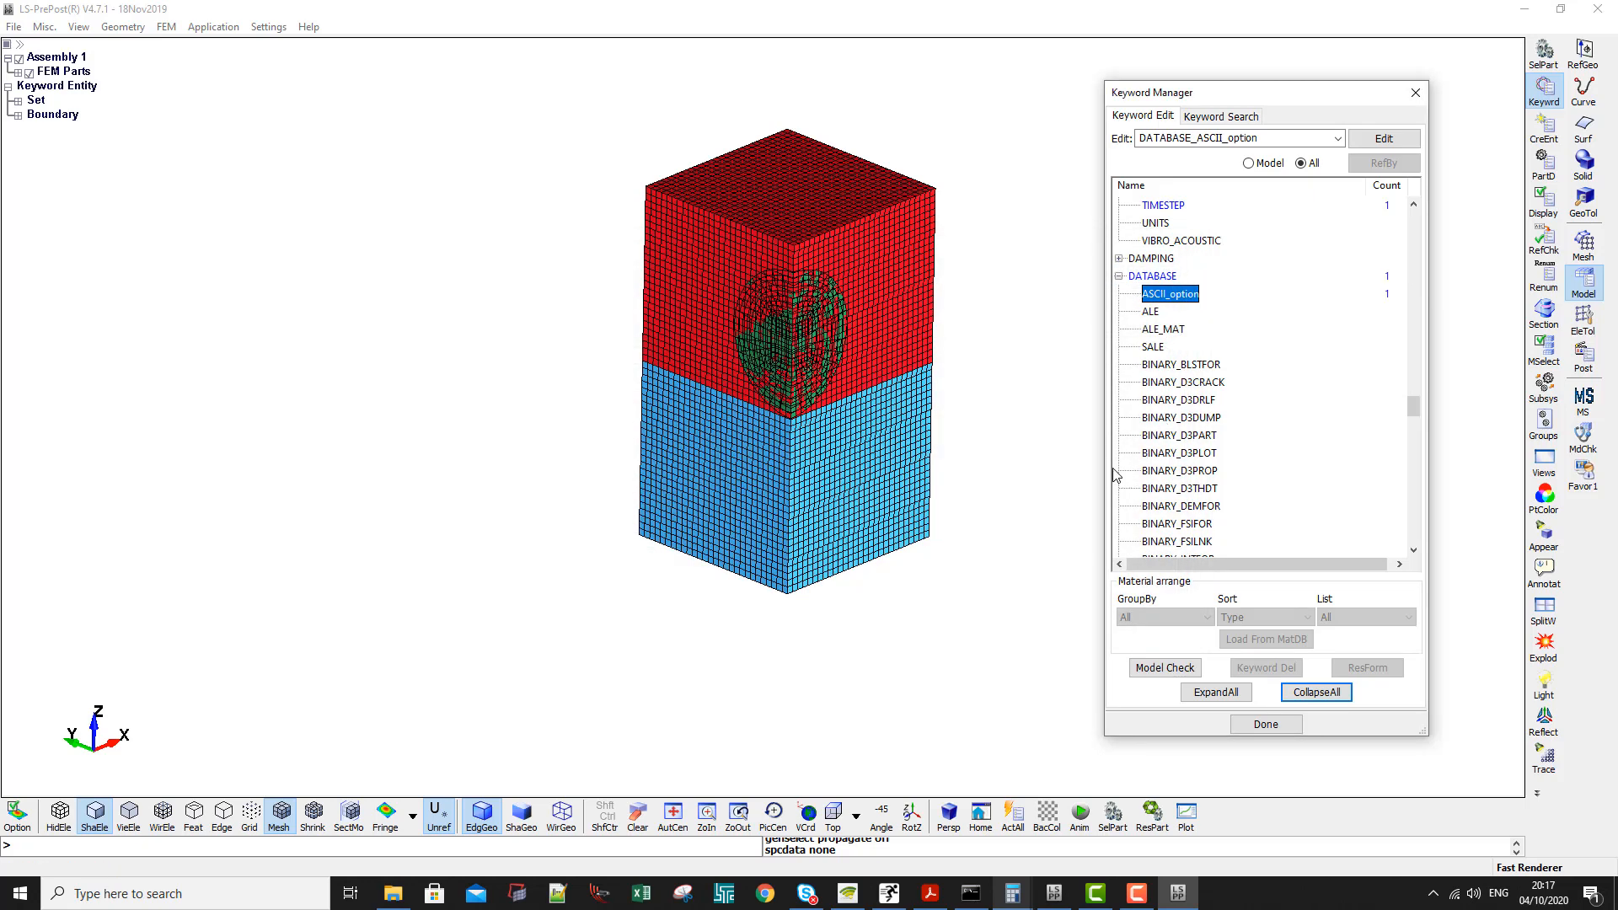
- Open the DATABASE_BINARY_FSIFOR keyword form and set its output interval DT to 0.001
left_click(1175, 455)
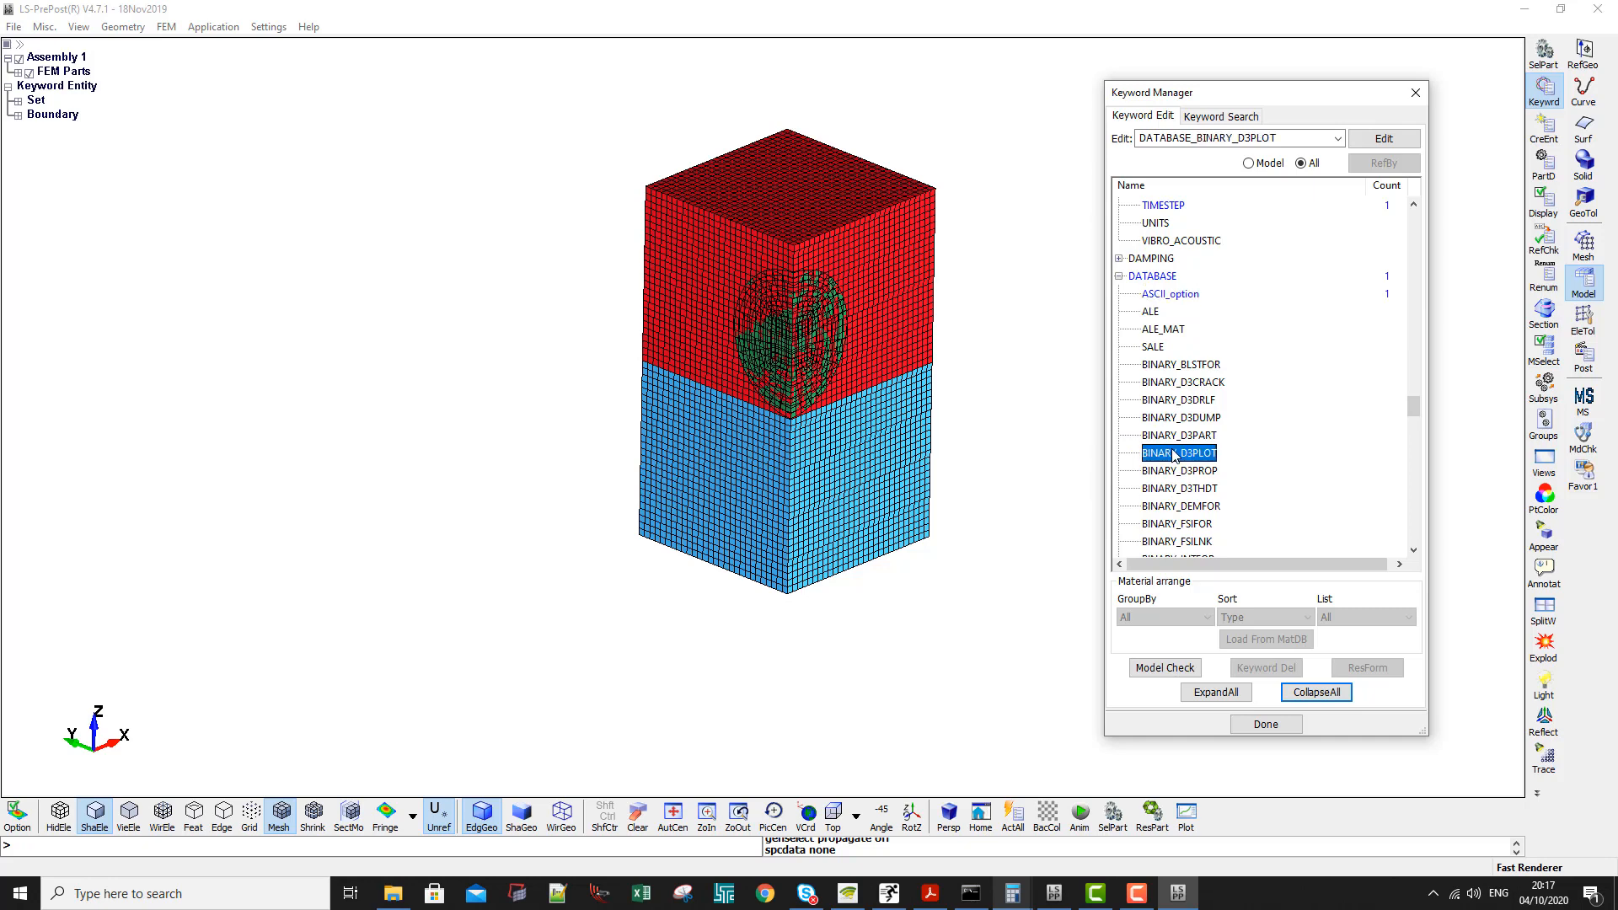
left_click(1179, 364)
scroll(1166, 448, "down", 4)
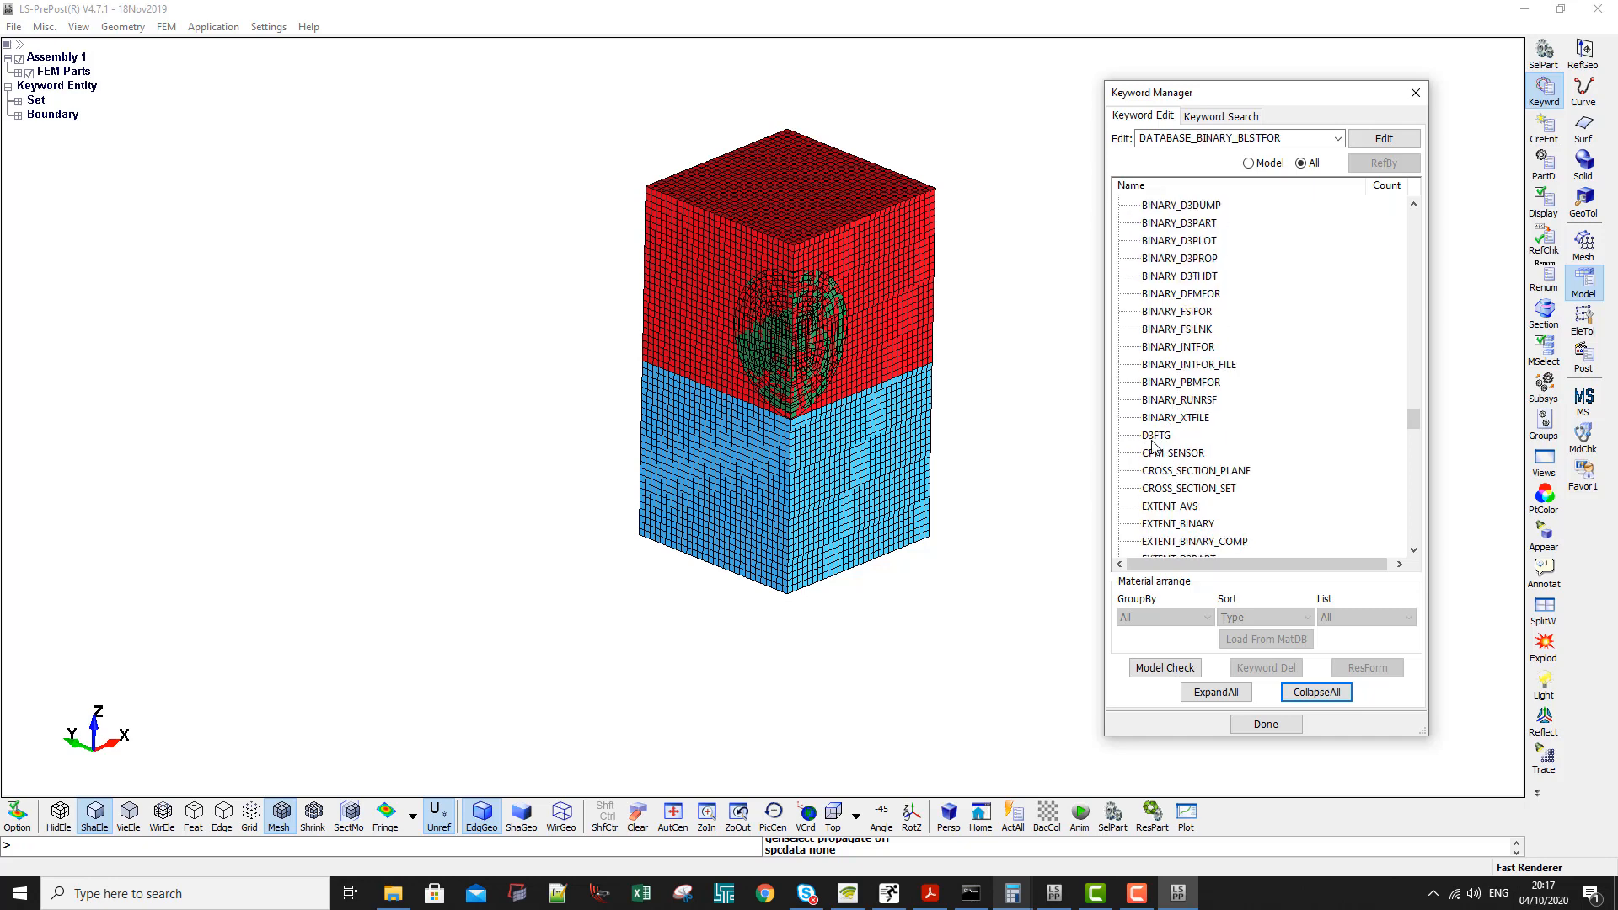
left_click(1181, 314)
double_click(1182, 314)
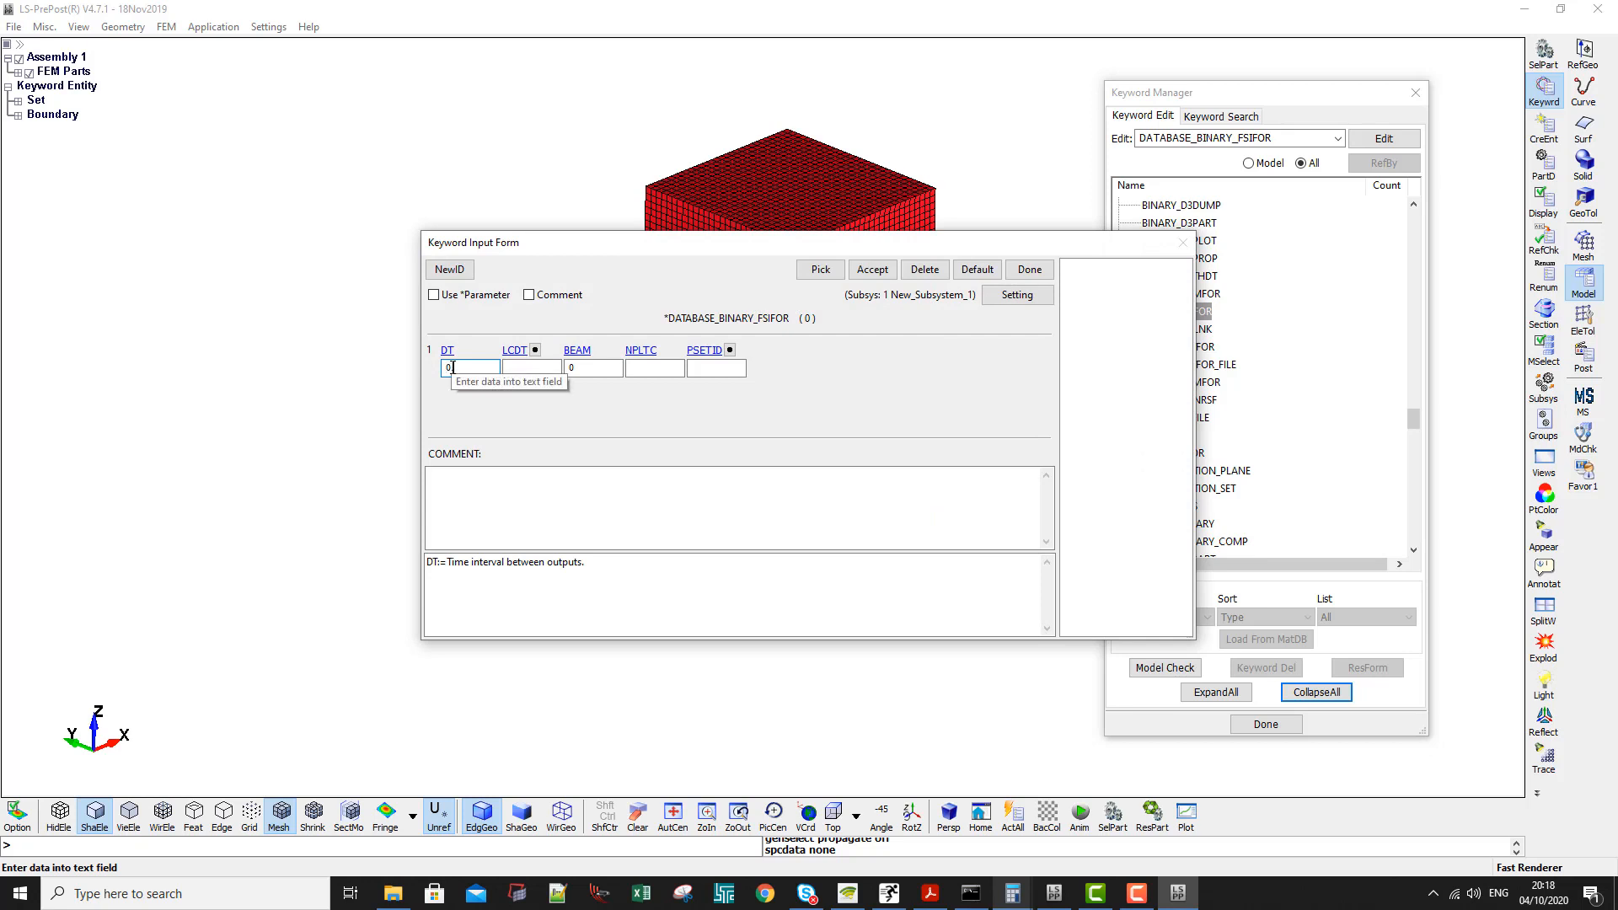
type("1")
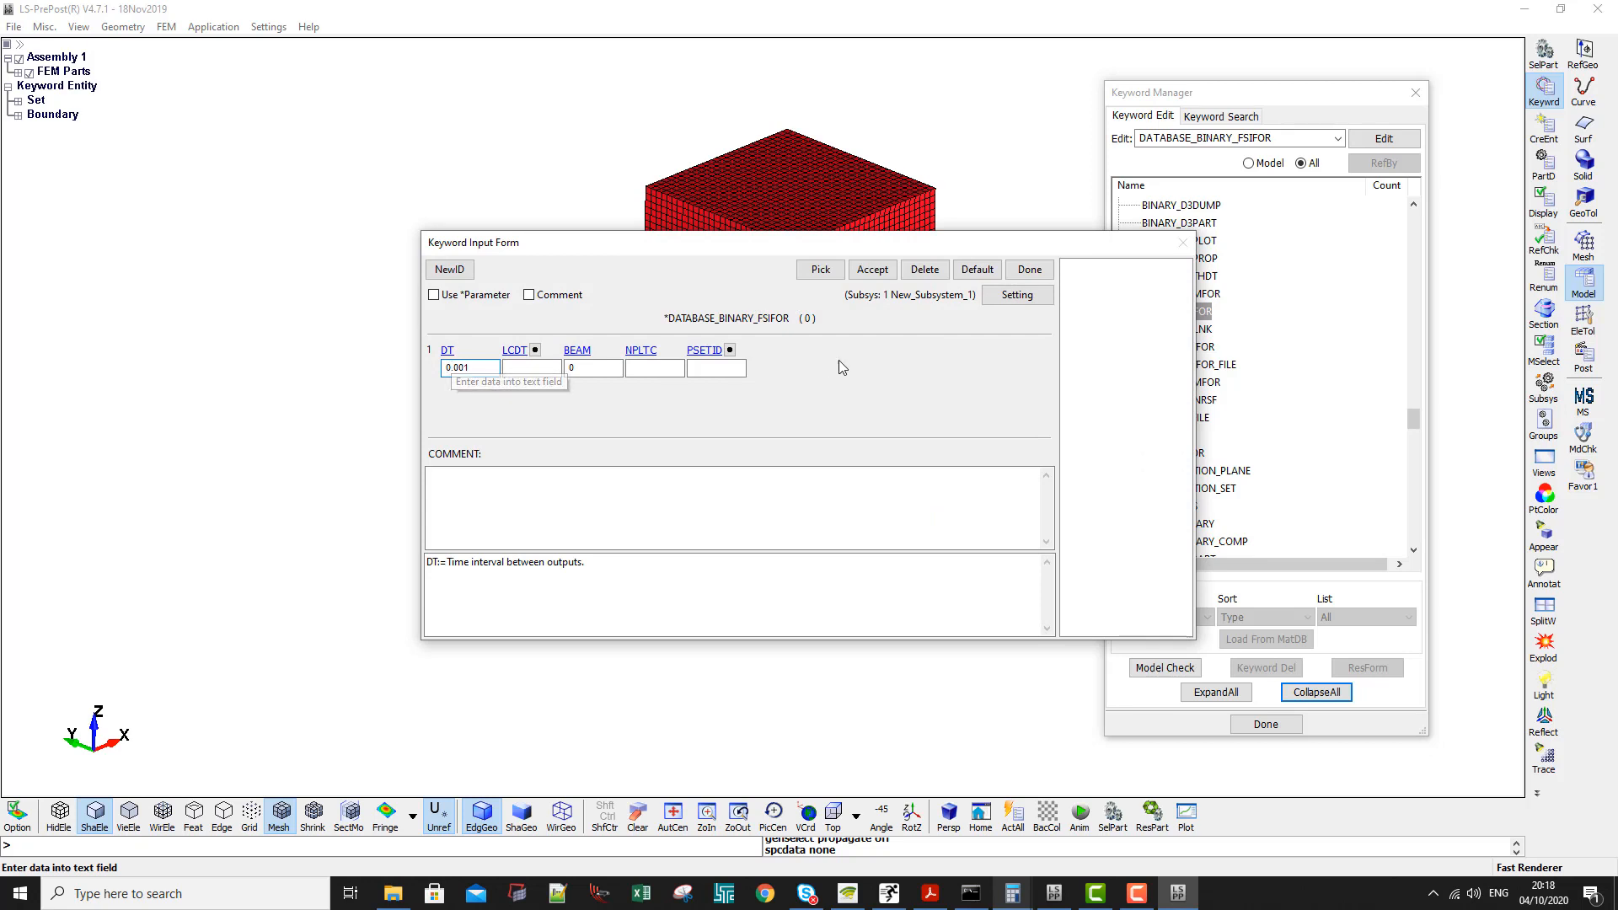
- Link PSETID to the ALE Parts part set in DATABASE_BINARY_FSIFOR, accept the card and close the form
left_click(707, 369)
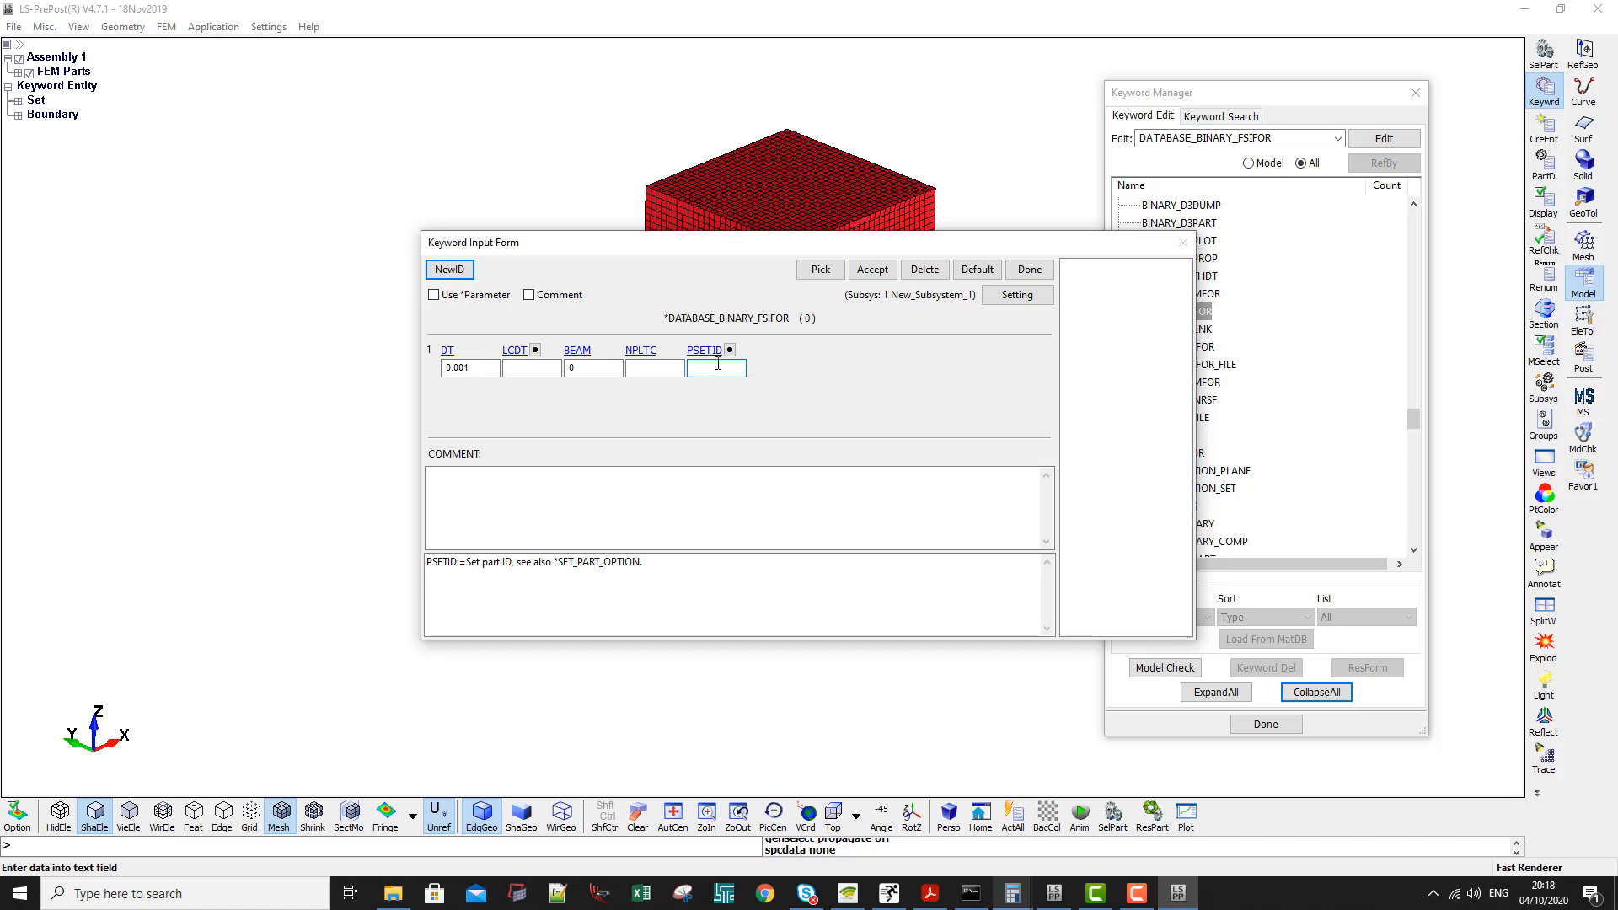
left_click(730, 349)
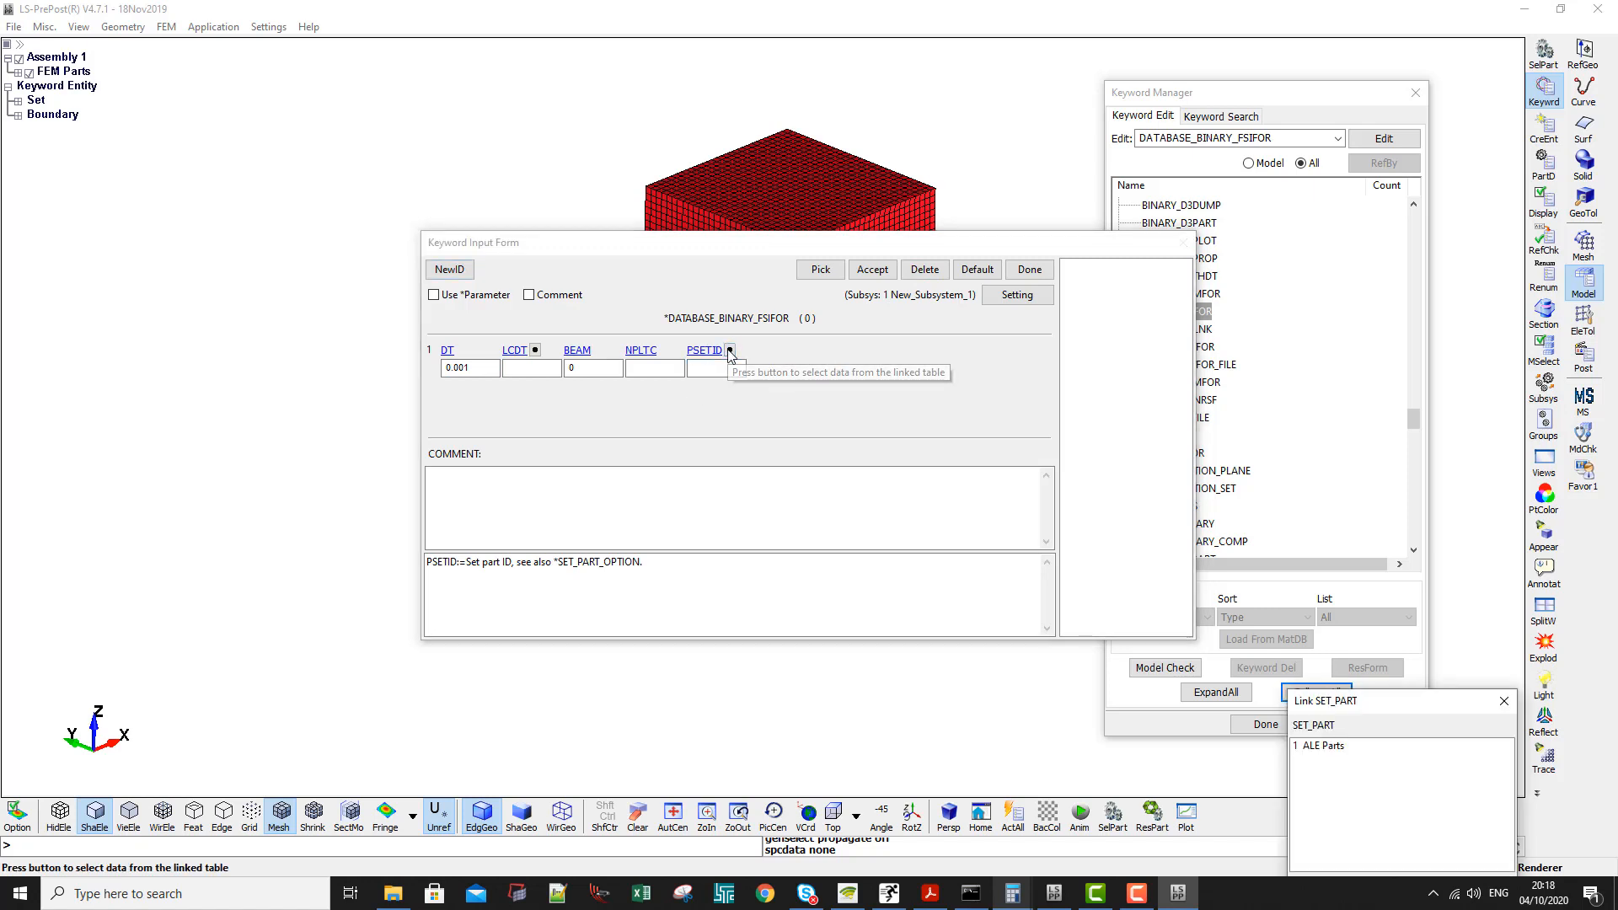
double_click(1365, 746)
left_click(872, 270)
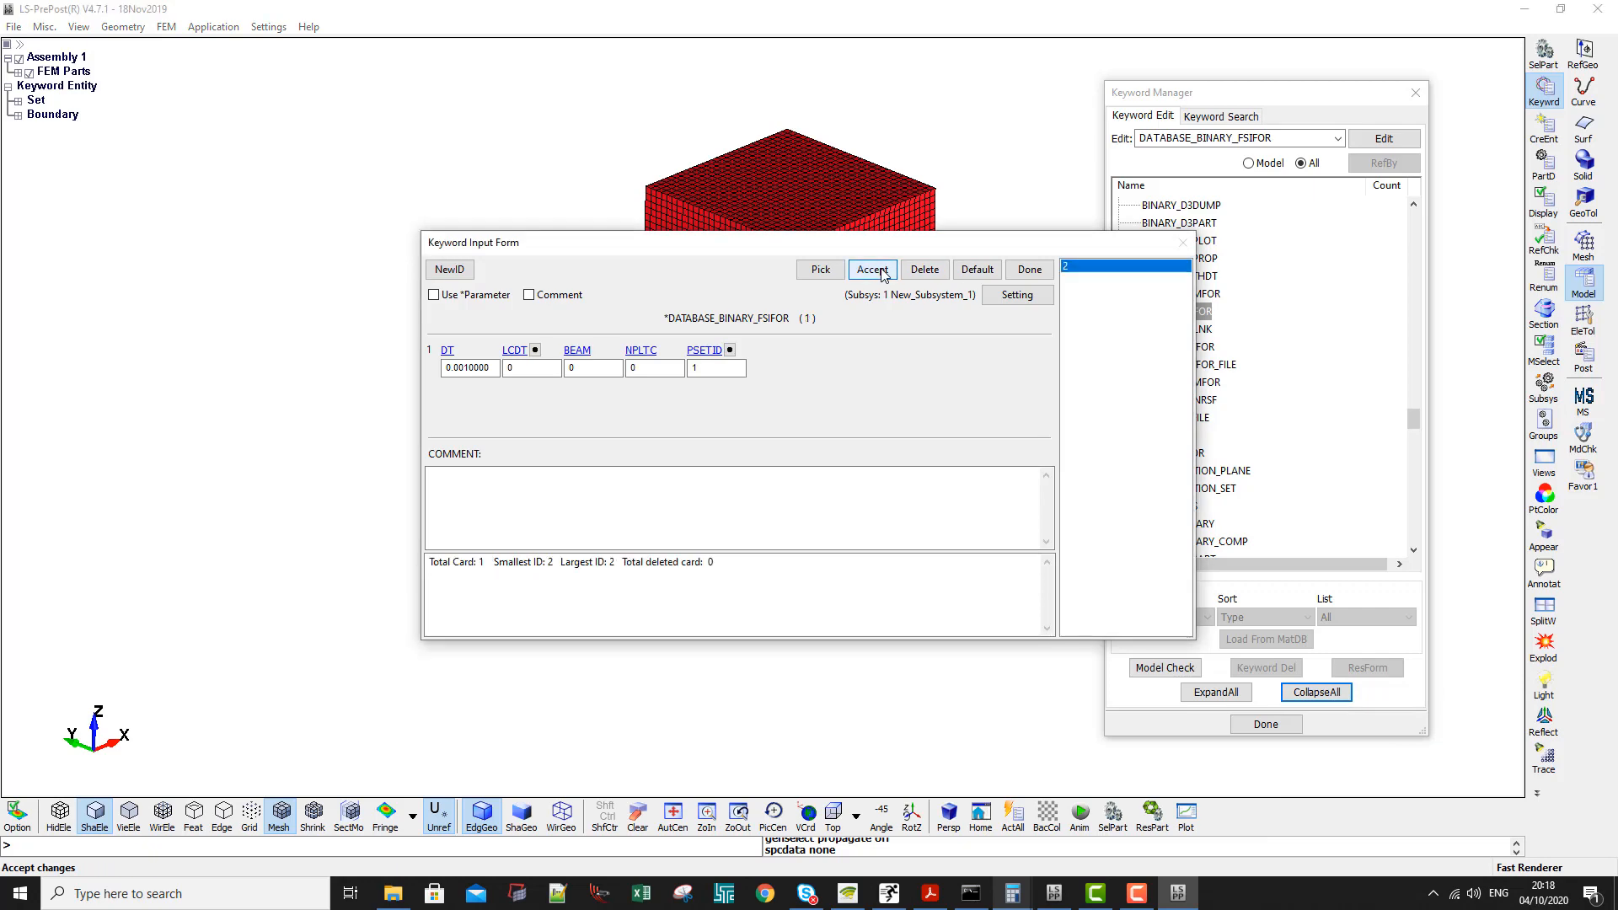
left_click(1030, 269)
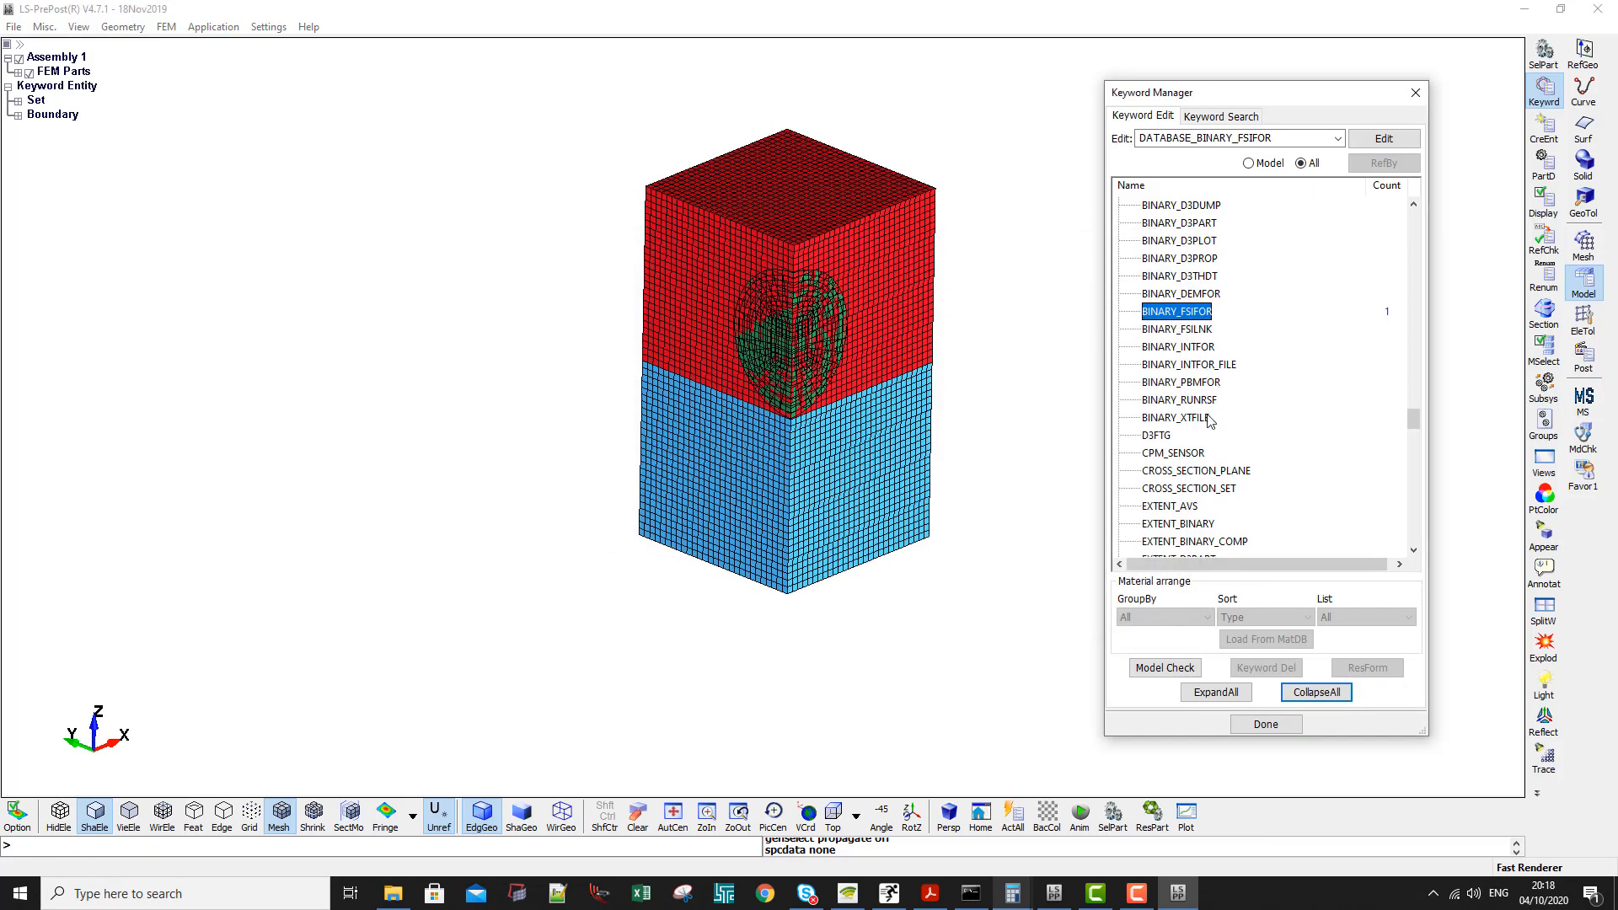
- Add a DATABASE_BINARY_D3PLOT keyword with NPLTC 100, accept it and close the form
scroll(1207, 419, "down", 3)
scroll(1207, 419, "up", 4)
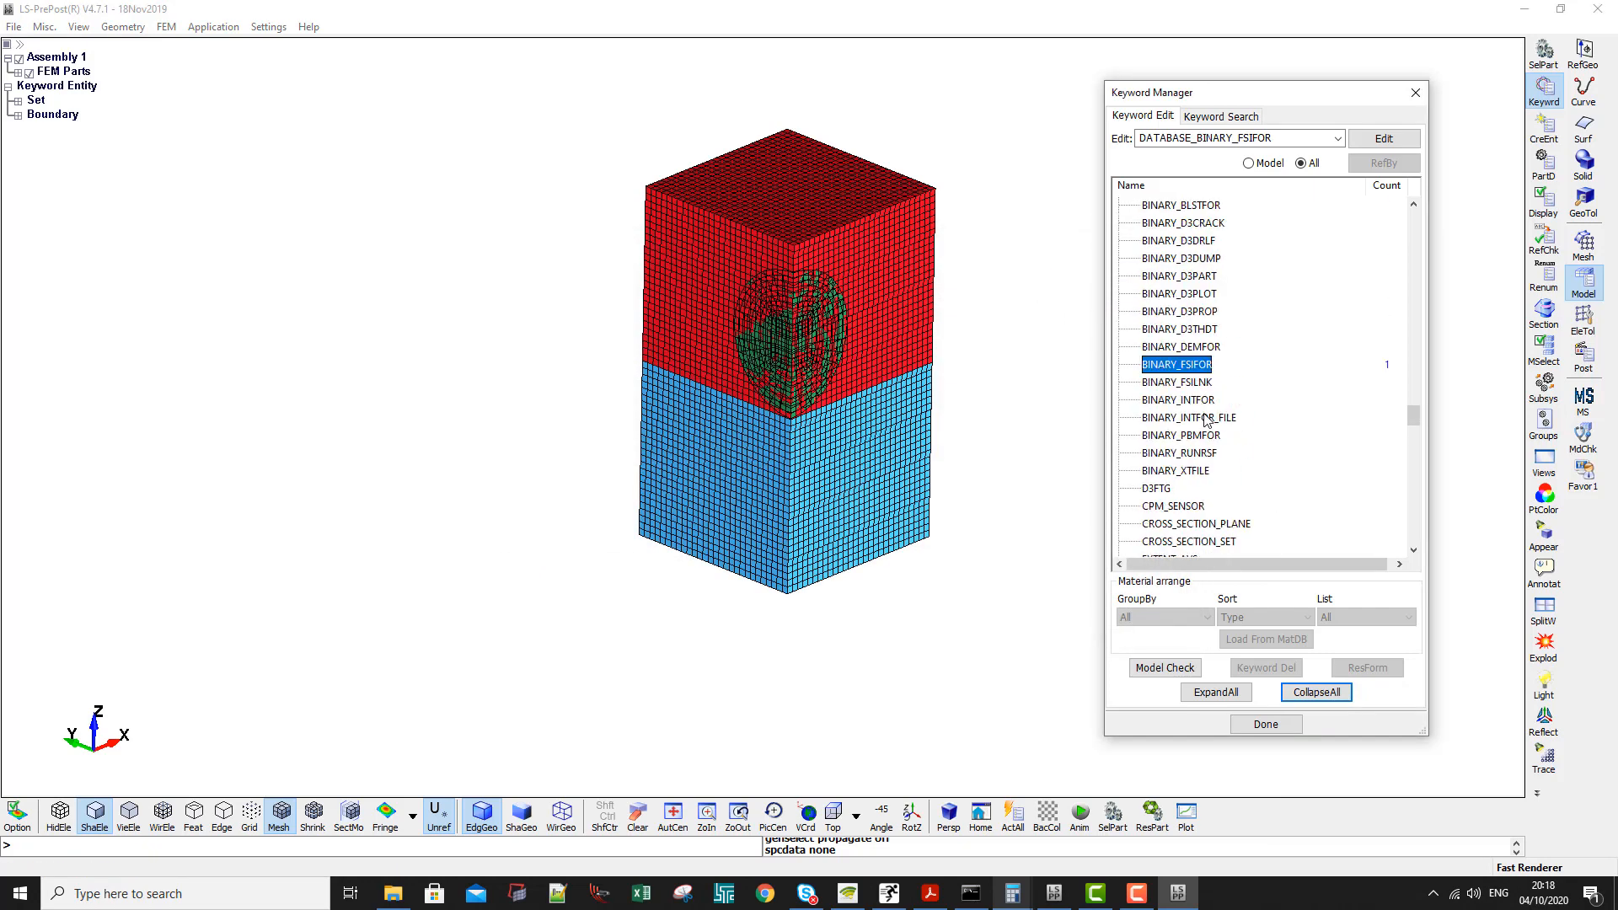
double_click(1188, 293)
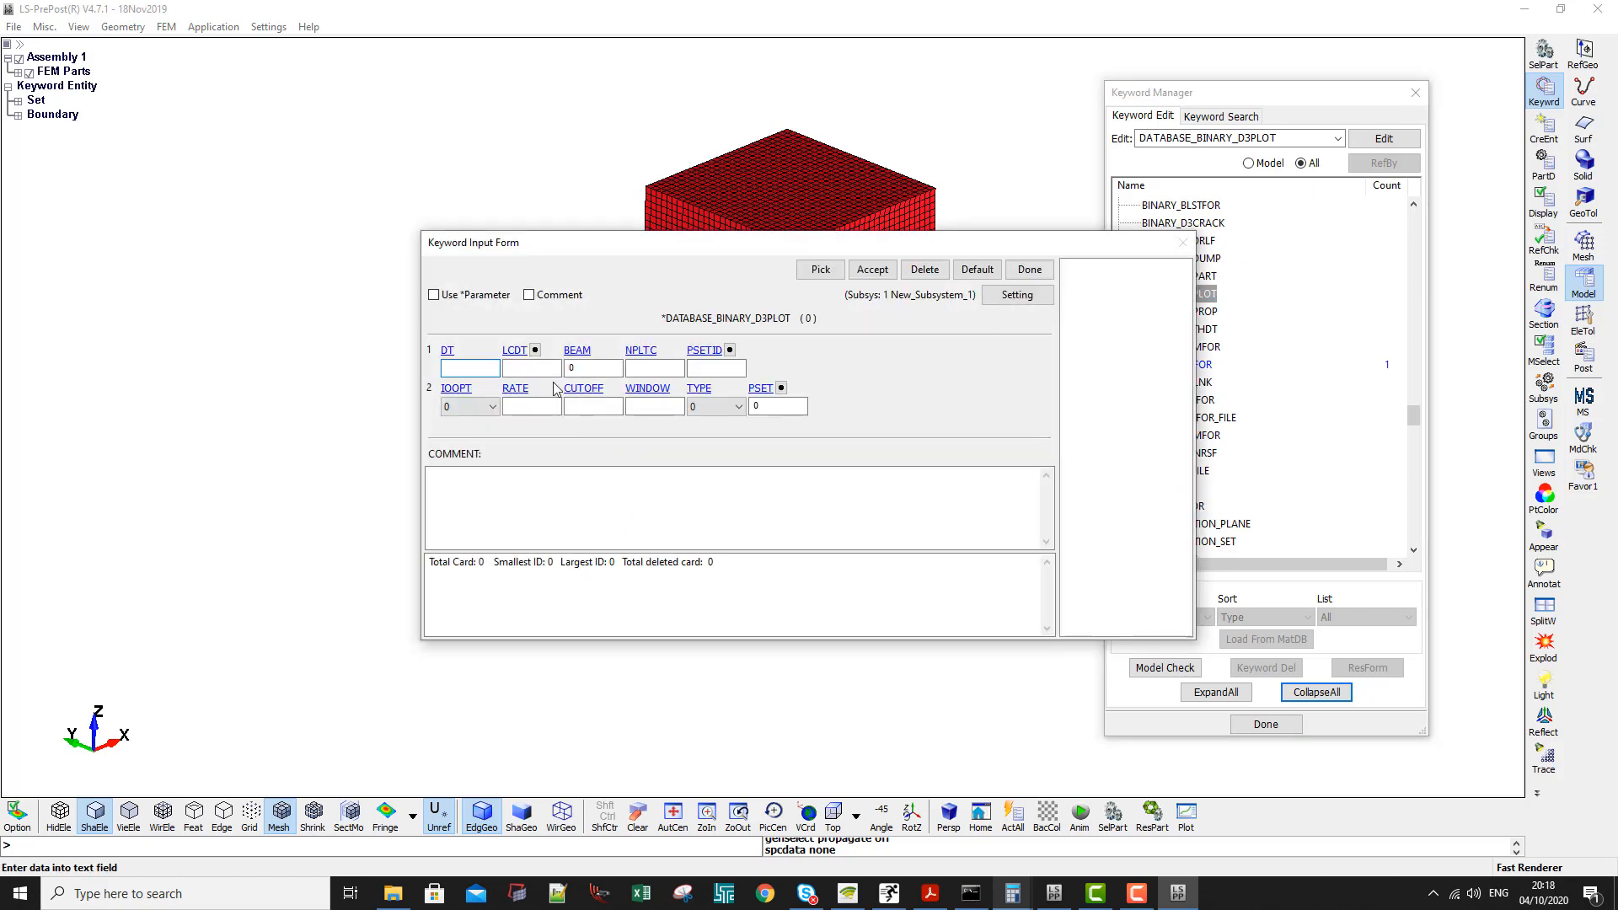
left_click(475, 369)
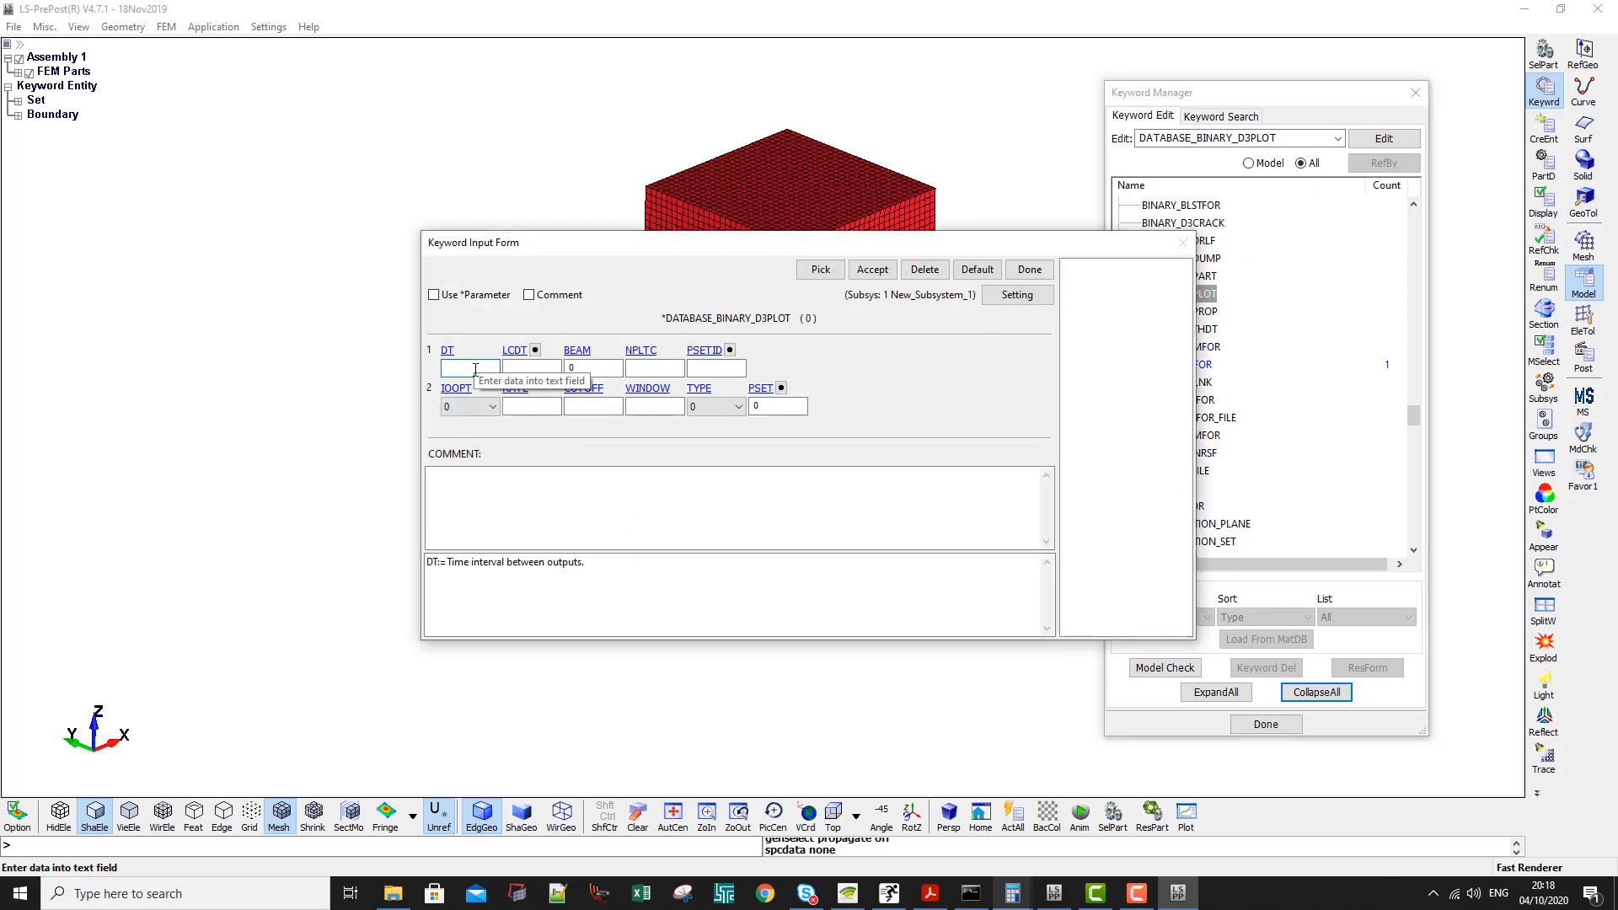
left_click(641, 368)
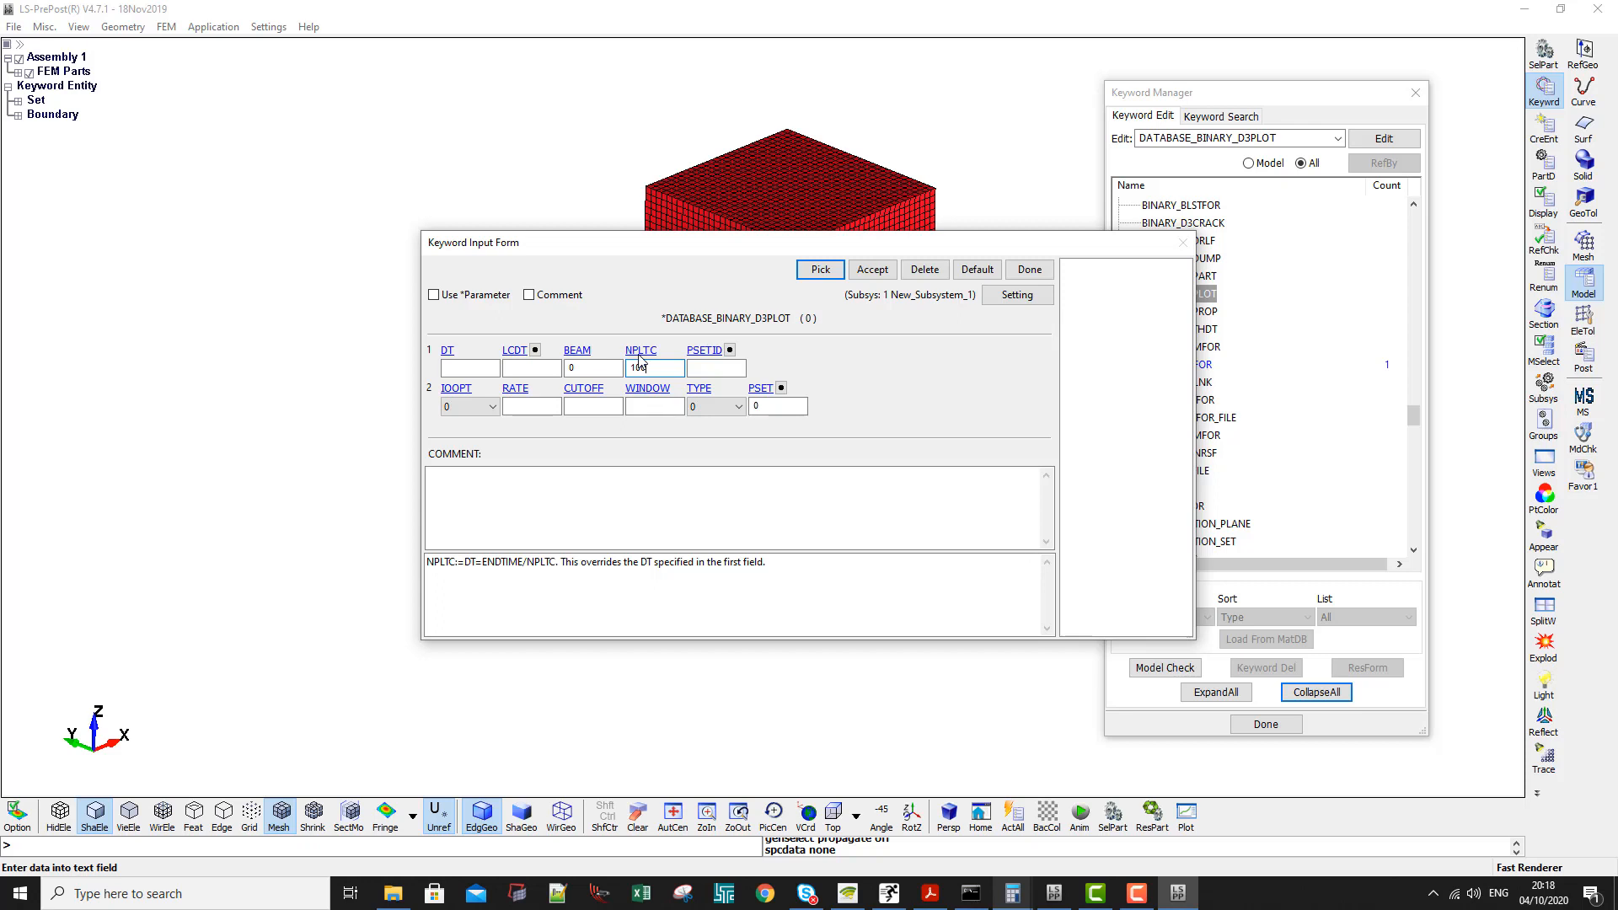
left_click(872, 269)
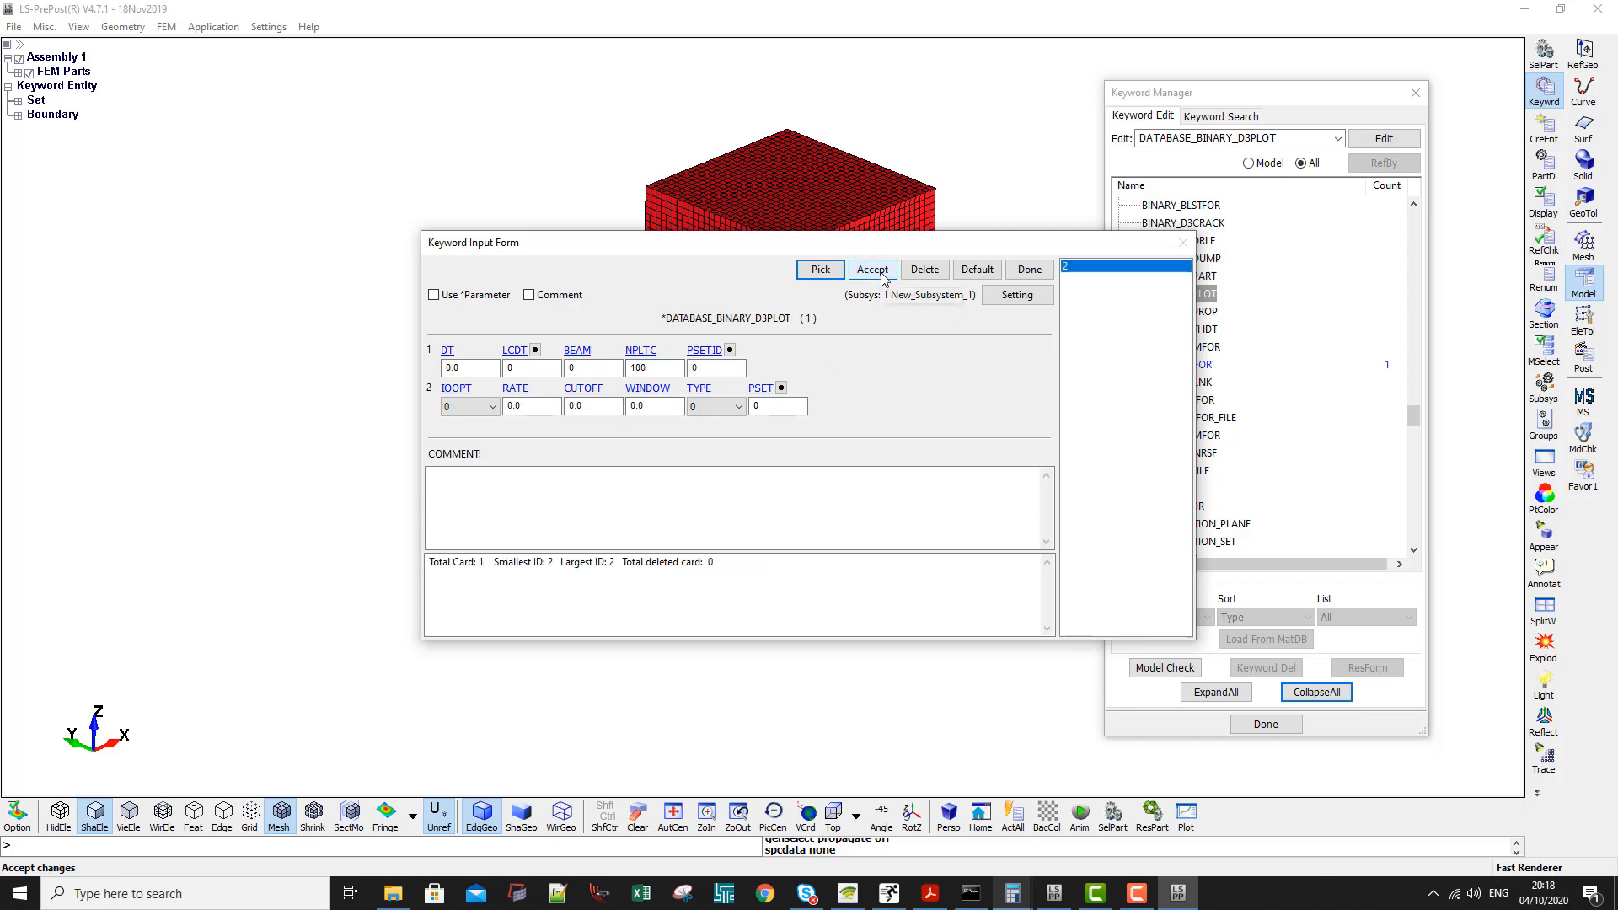
left_click(1030, 269)
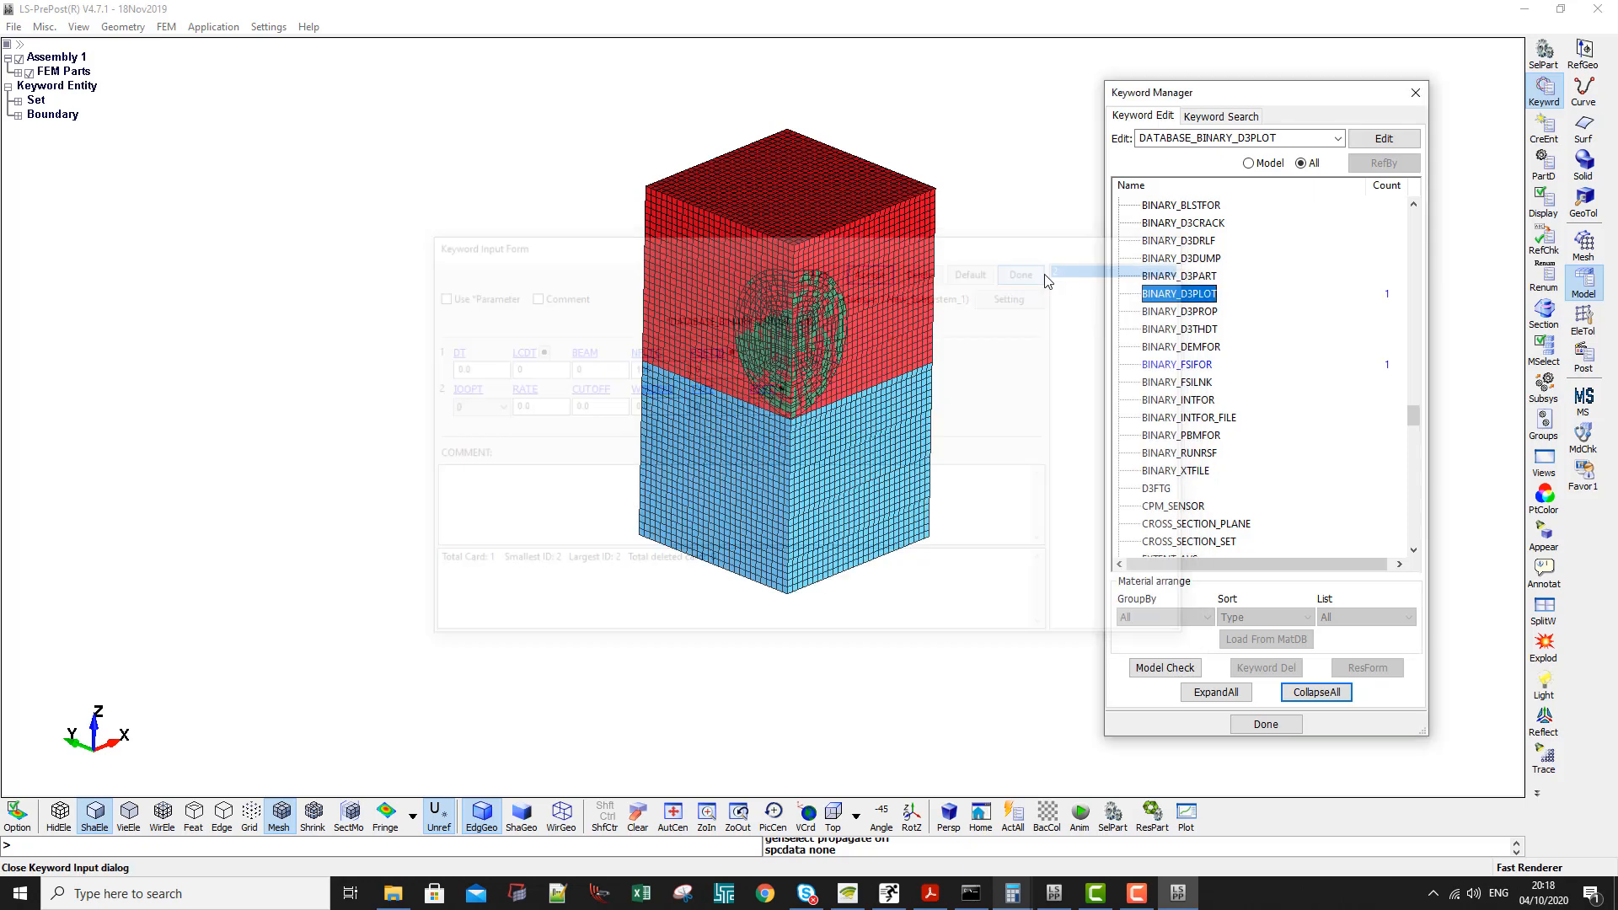
- Locate the FSI entry in the DATABASE keyword list
scroll(1191, 421, "down", 5)
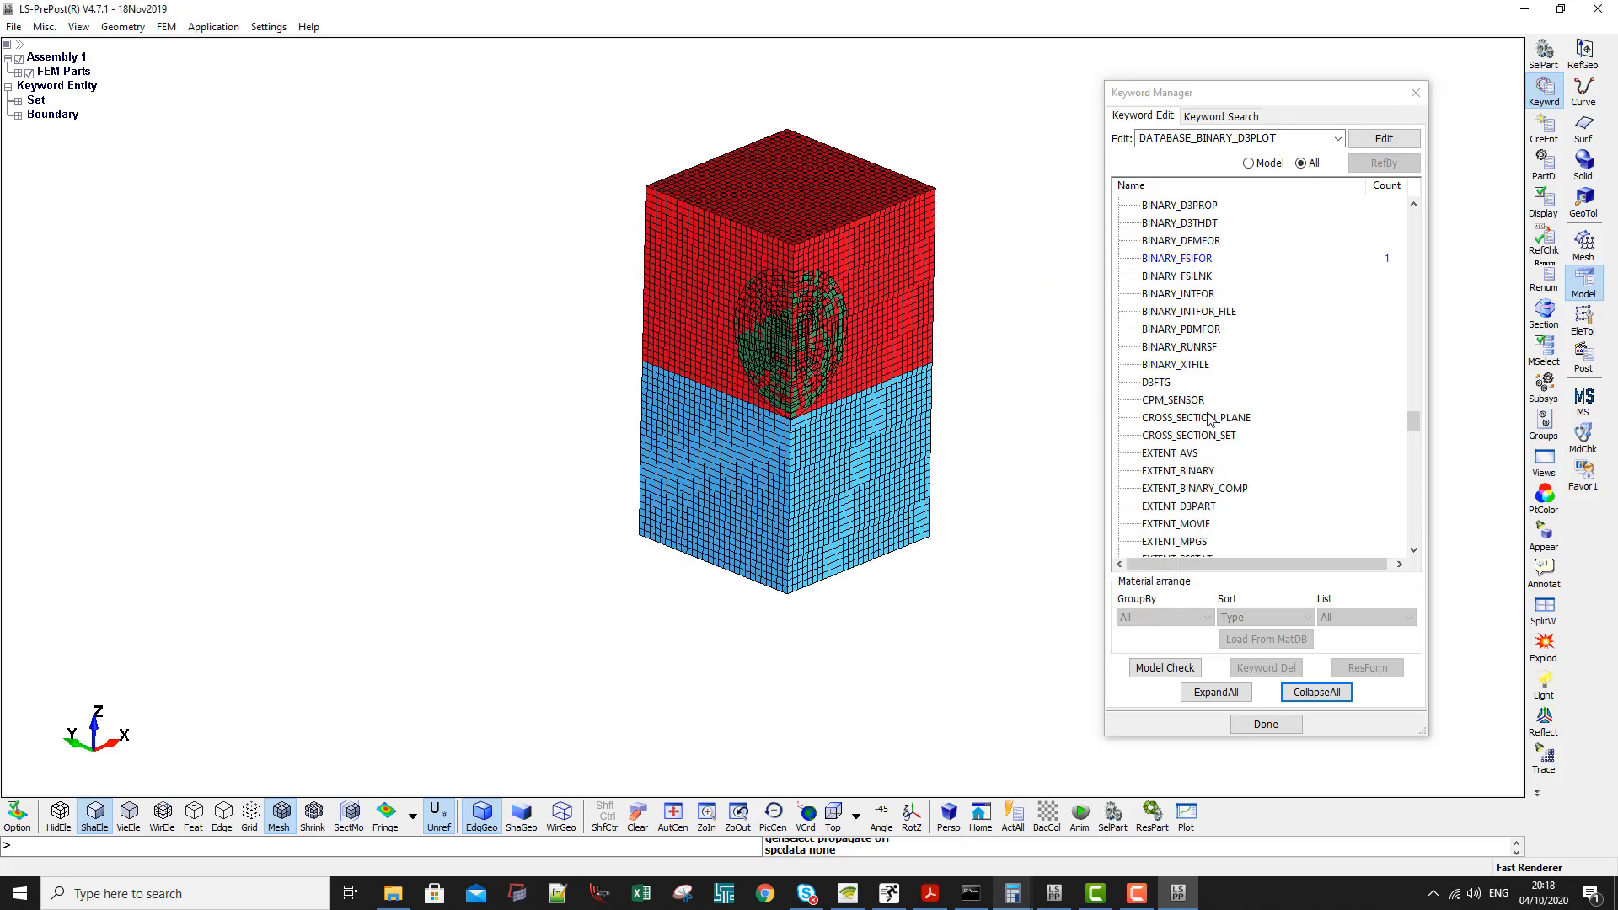
scroll(1183, 431, "up", 5)
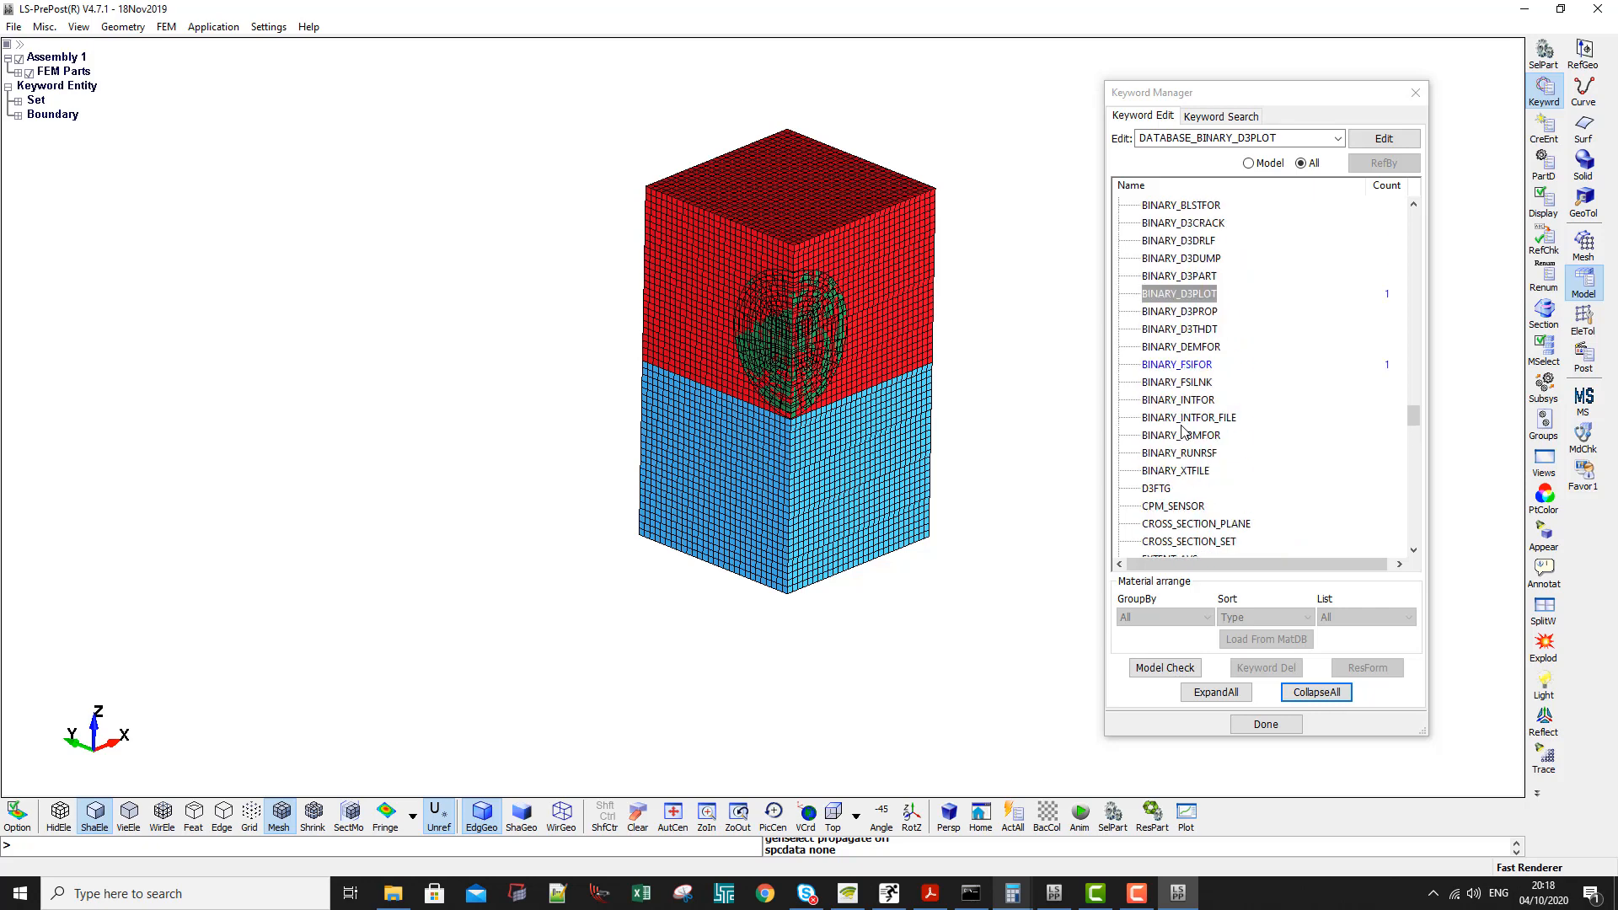
scroll(1183, 431, "down", 15)
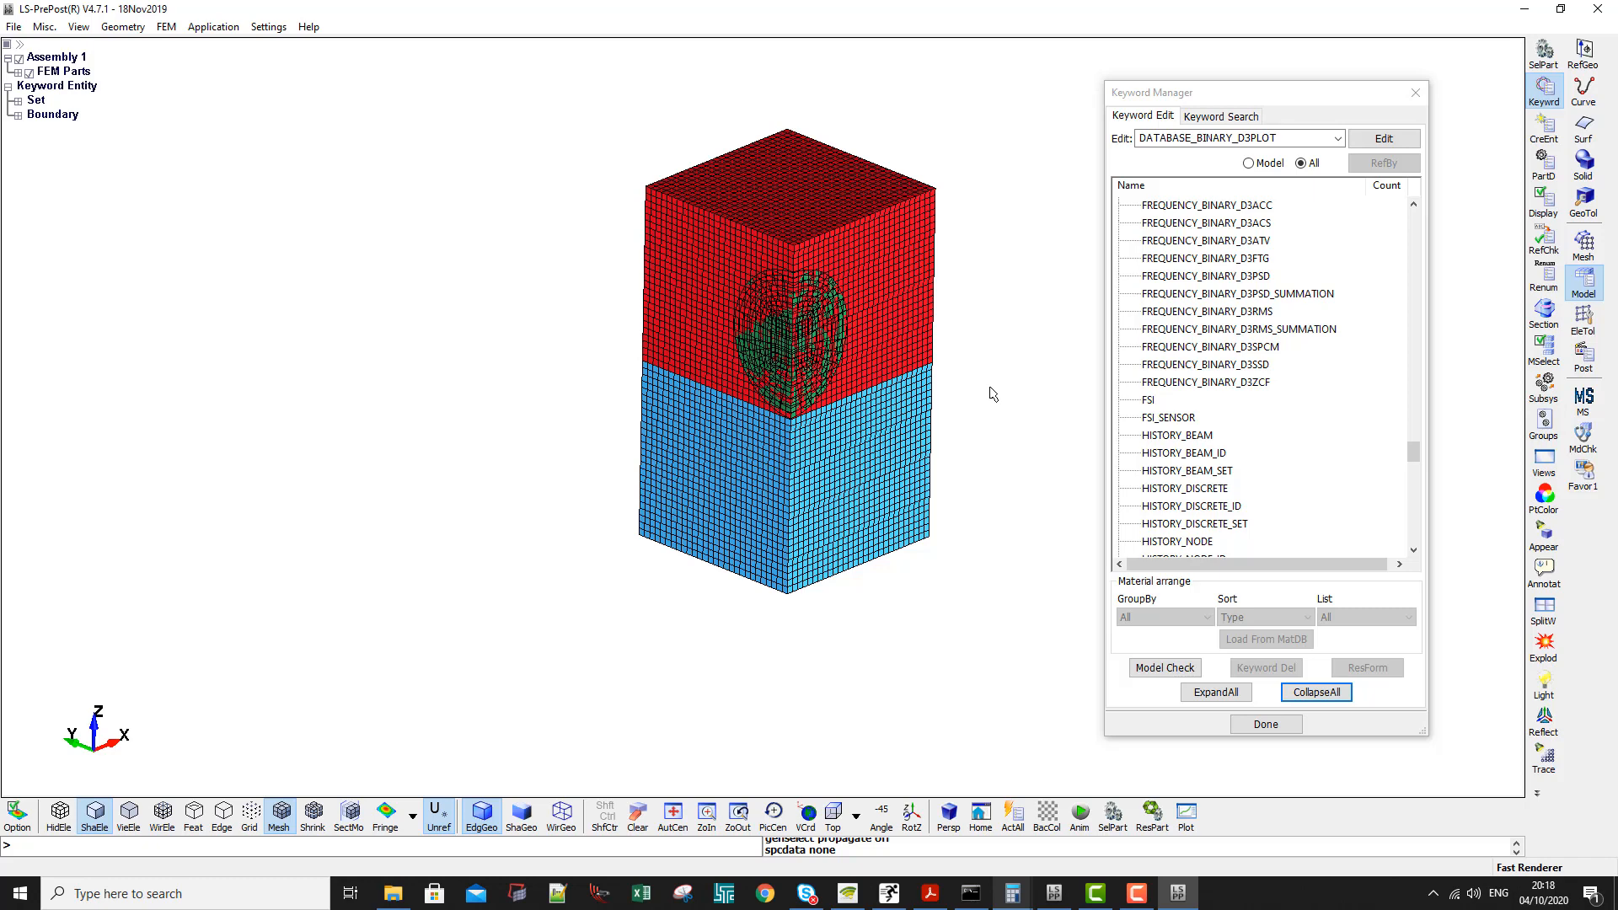
- Save the keyword file as DropOnWater in a new folder named DroponWater inside E:\HGV_10ton_1
key("ctrl+s")
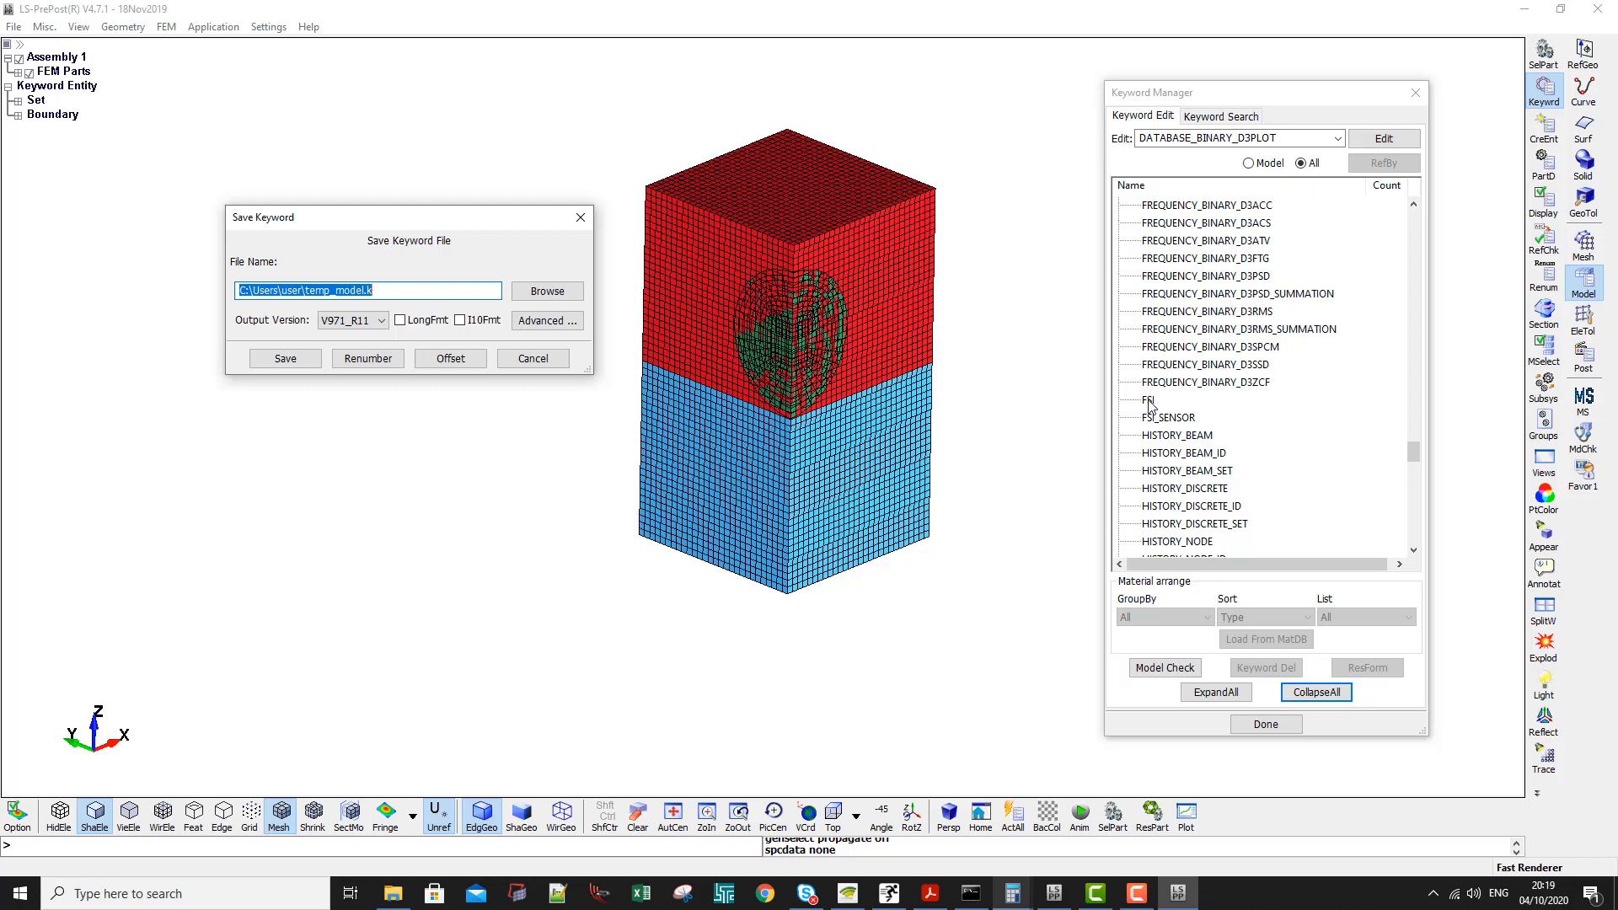
left_click(547, 290)
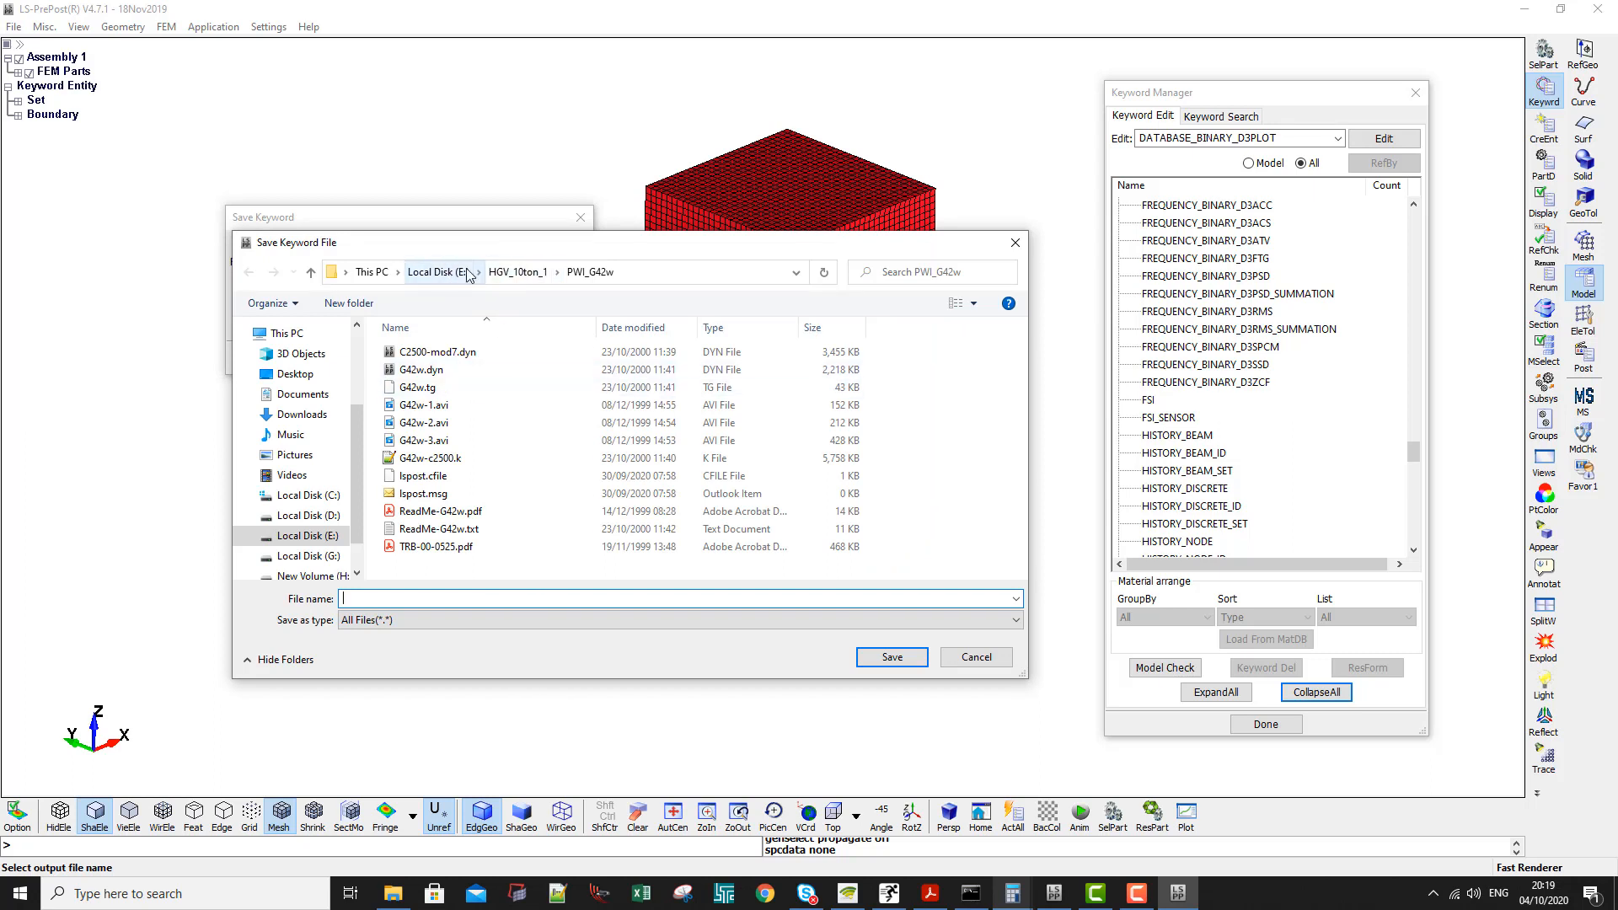
left_click(518, 272)
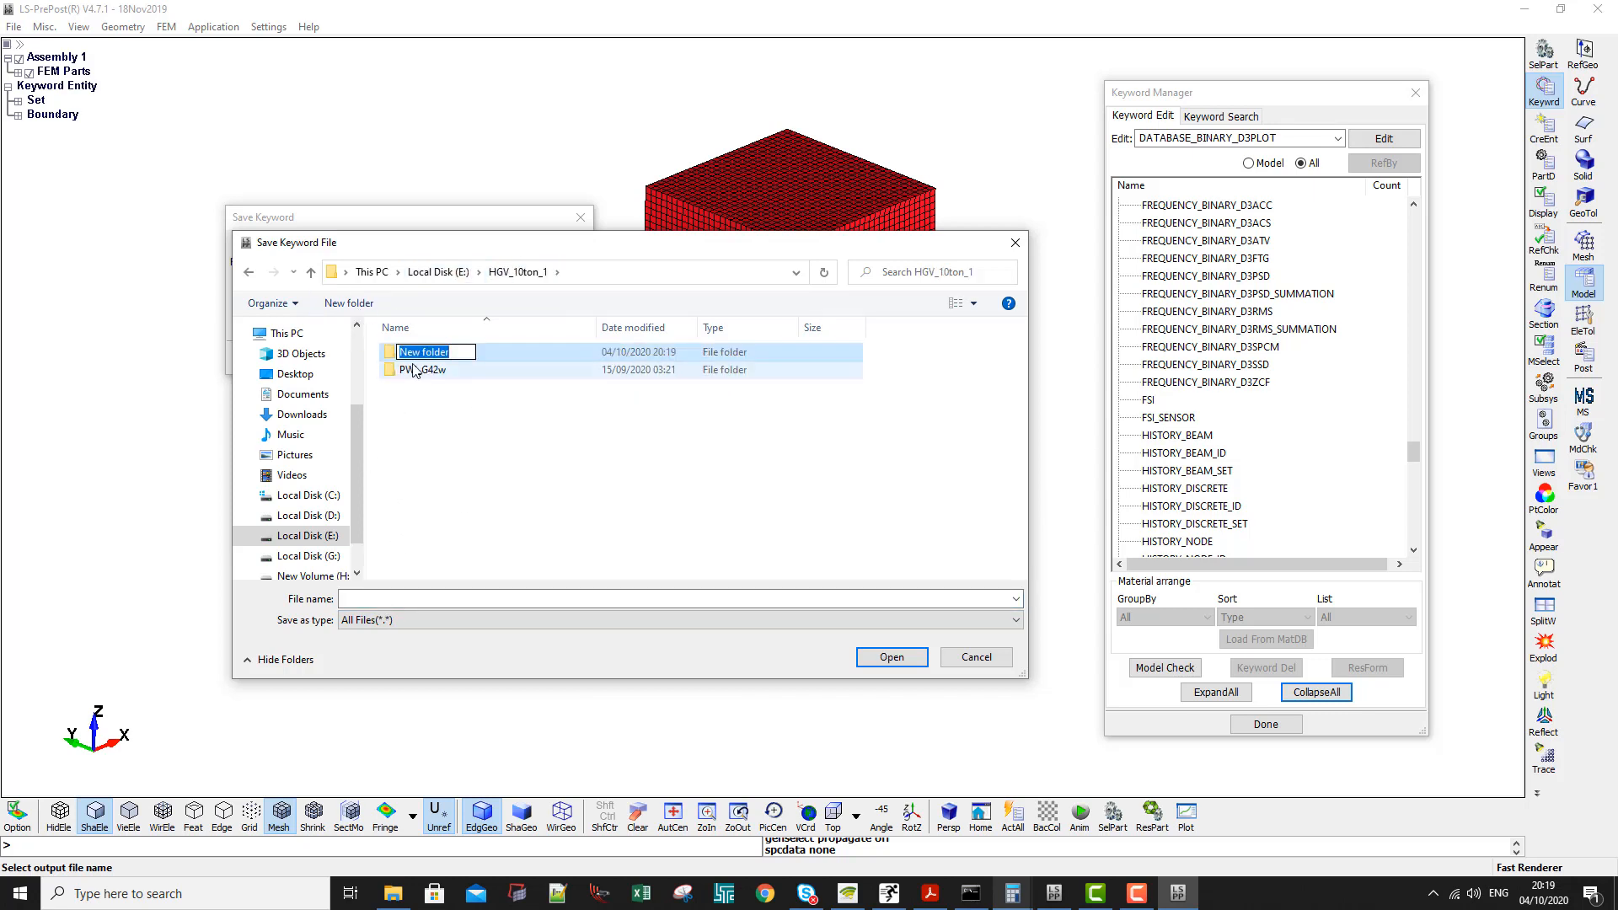
type("DroponWater")
key("Return")
double_click(415, 358)
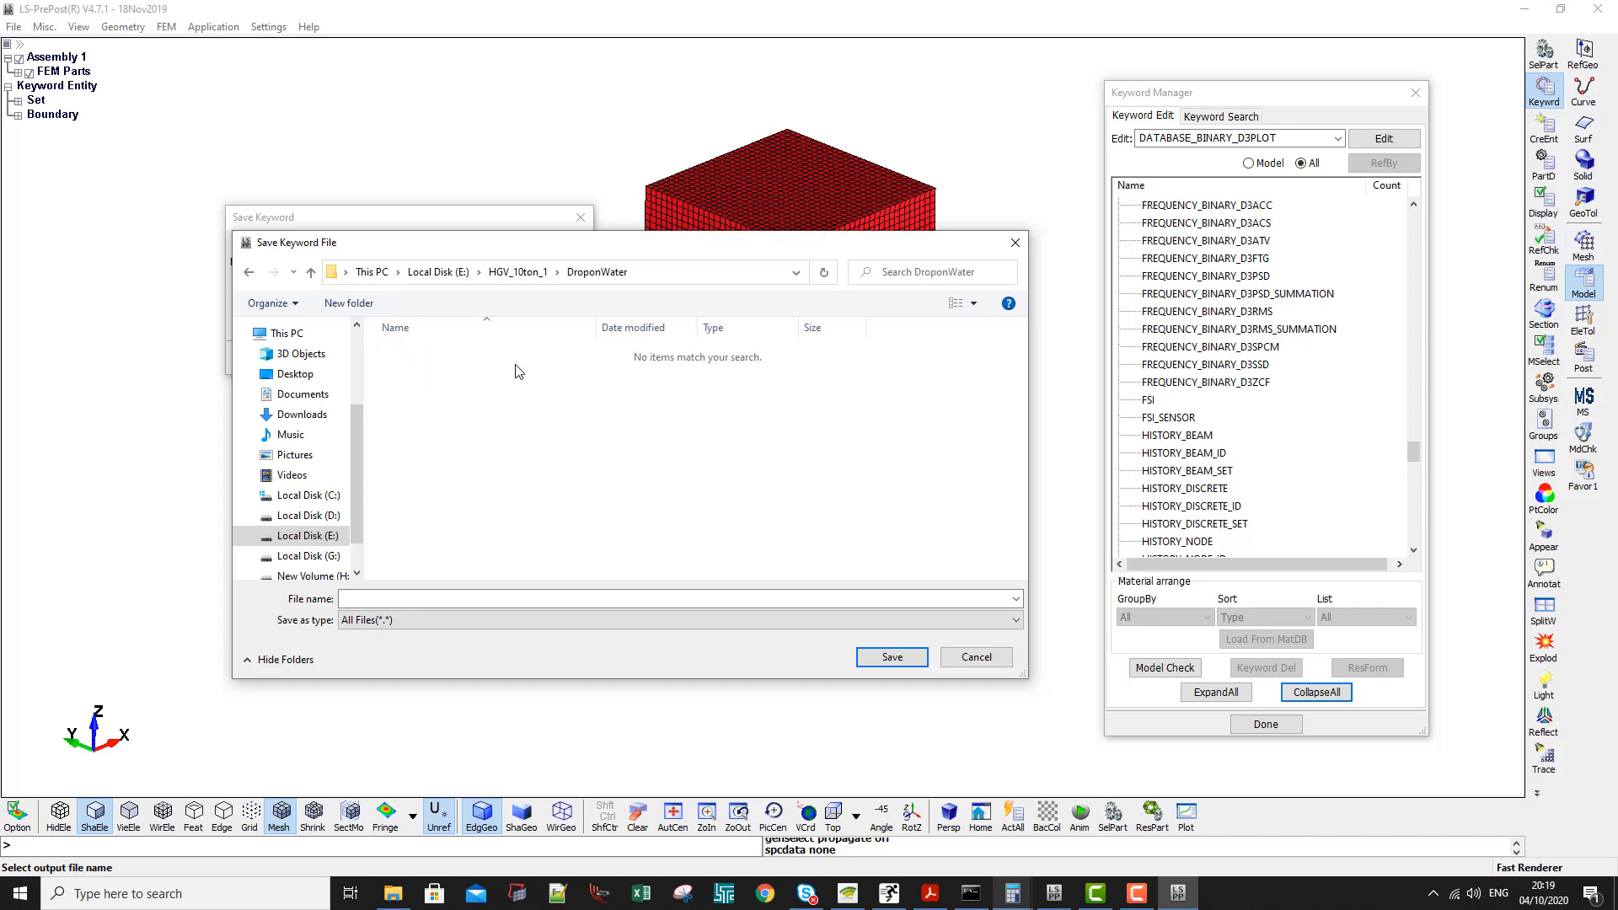
left_click(889, 667)
left_click(285, 354)
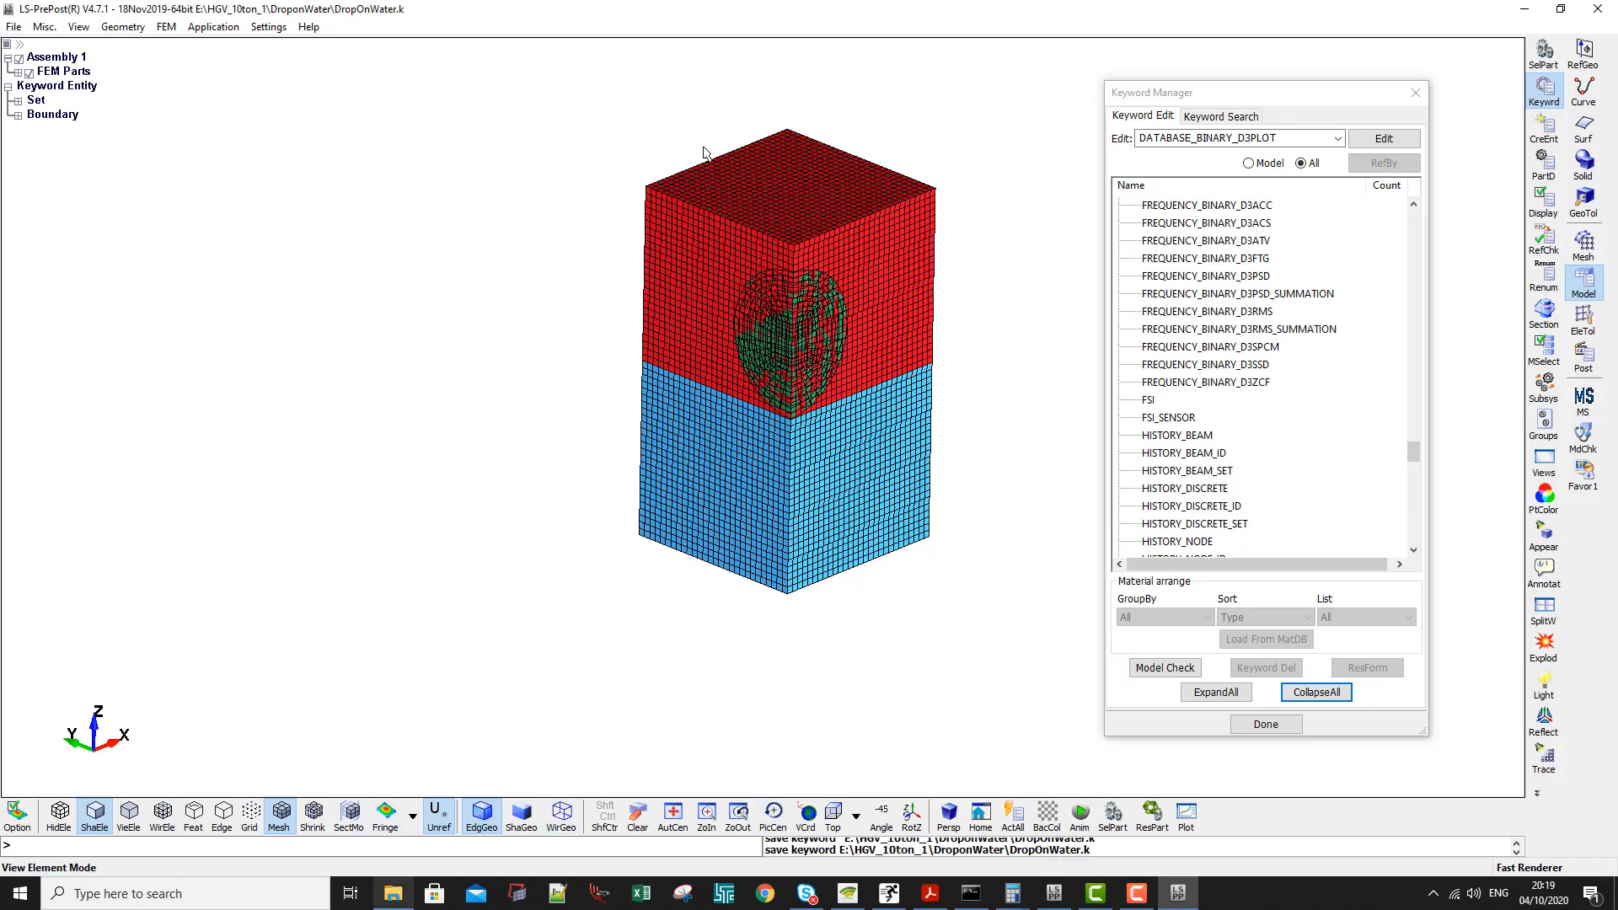
- Add a DATABASE_FSI keyword with DTOUT 0.001, accept it and close the form
double_click(1149, 400)
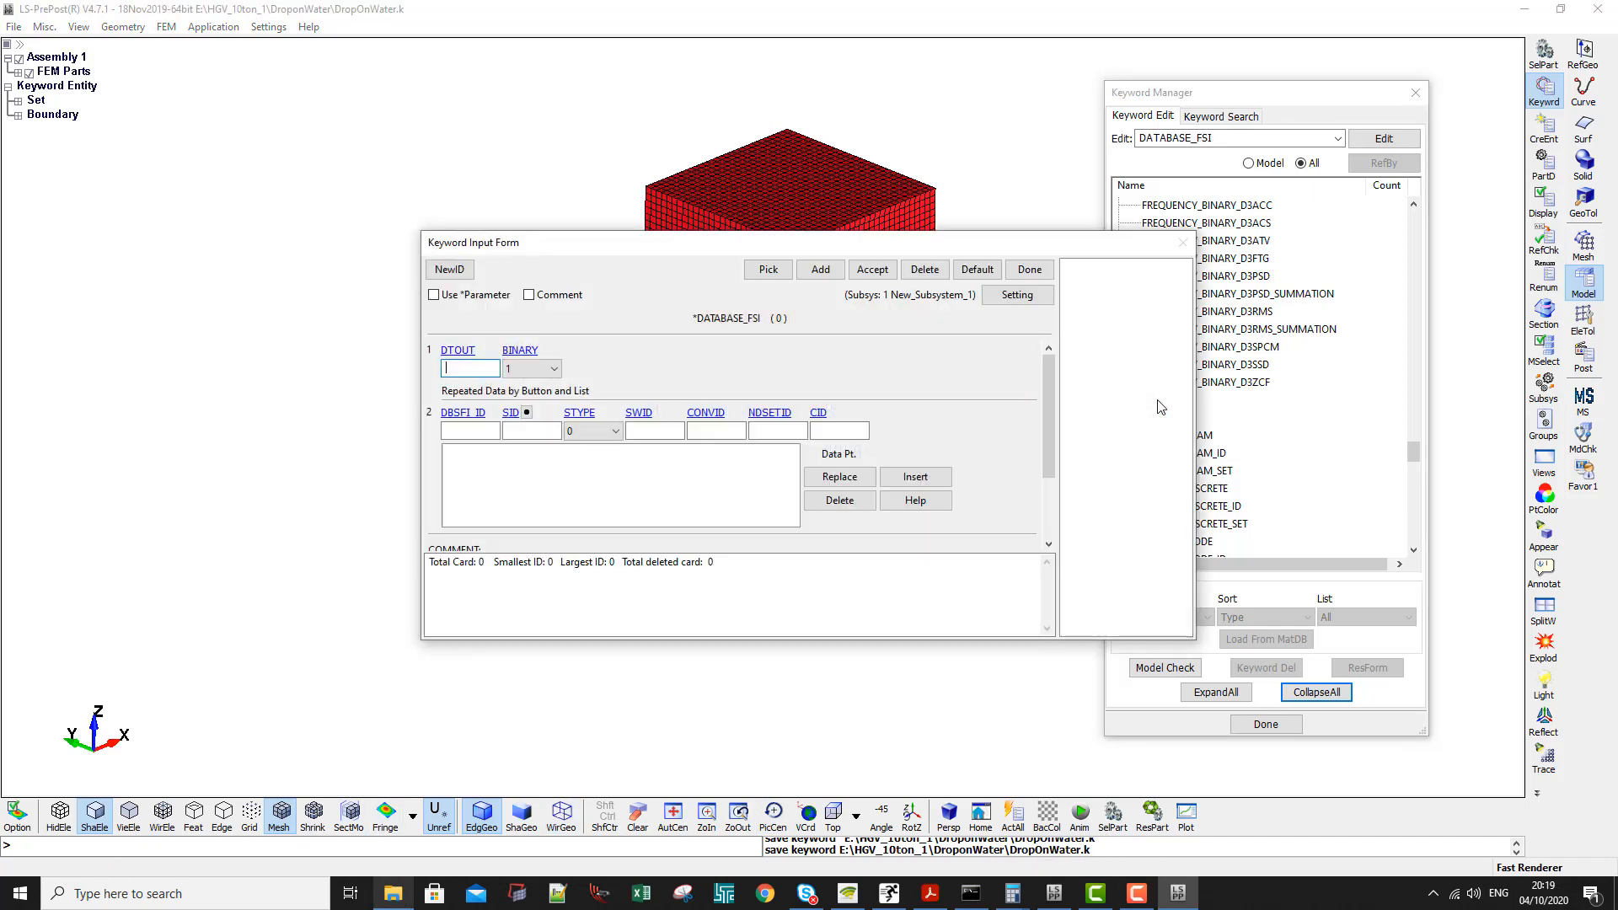
left_click(476, 369)
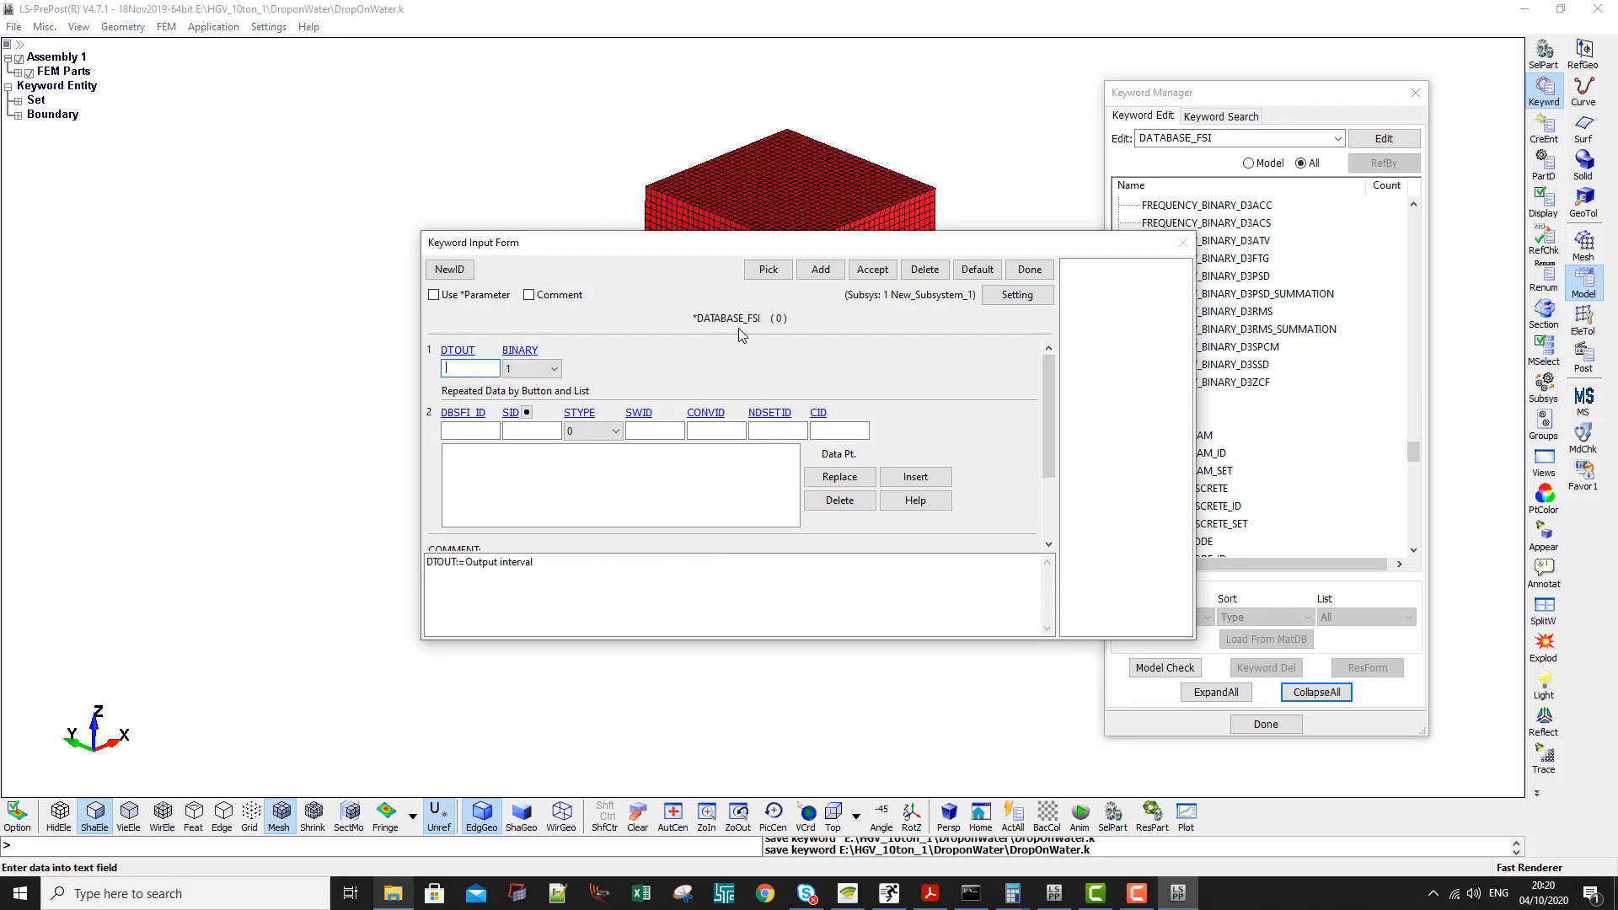
type("0.001")
left_click(885, 271)
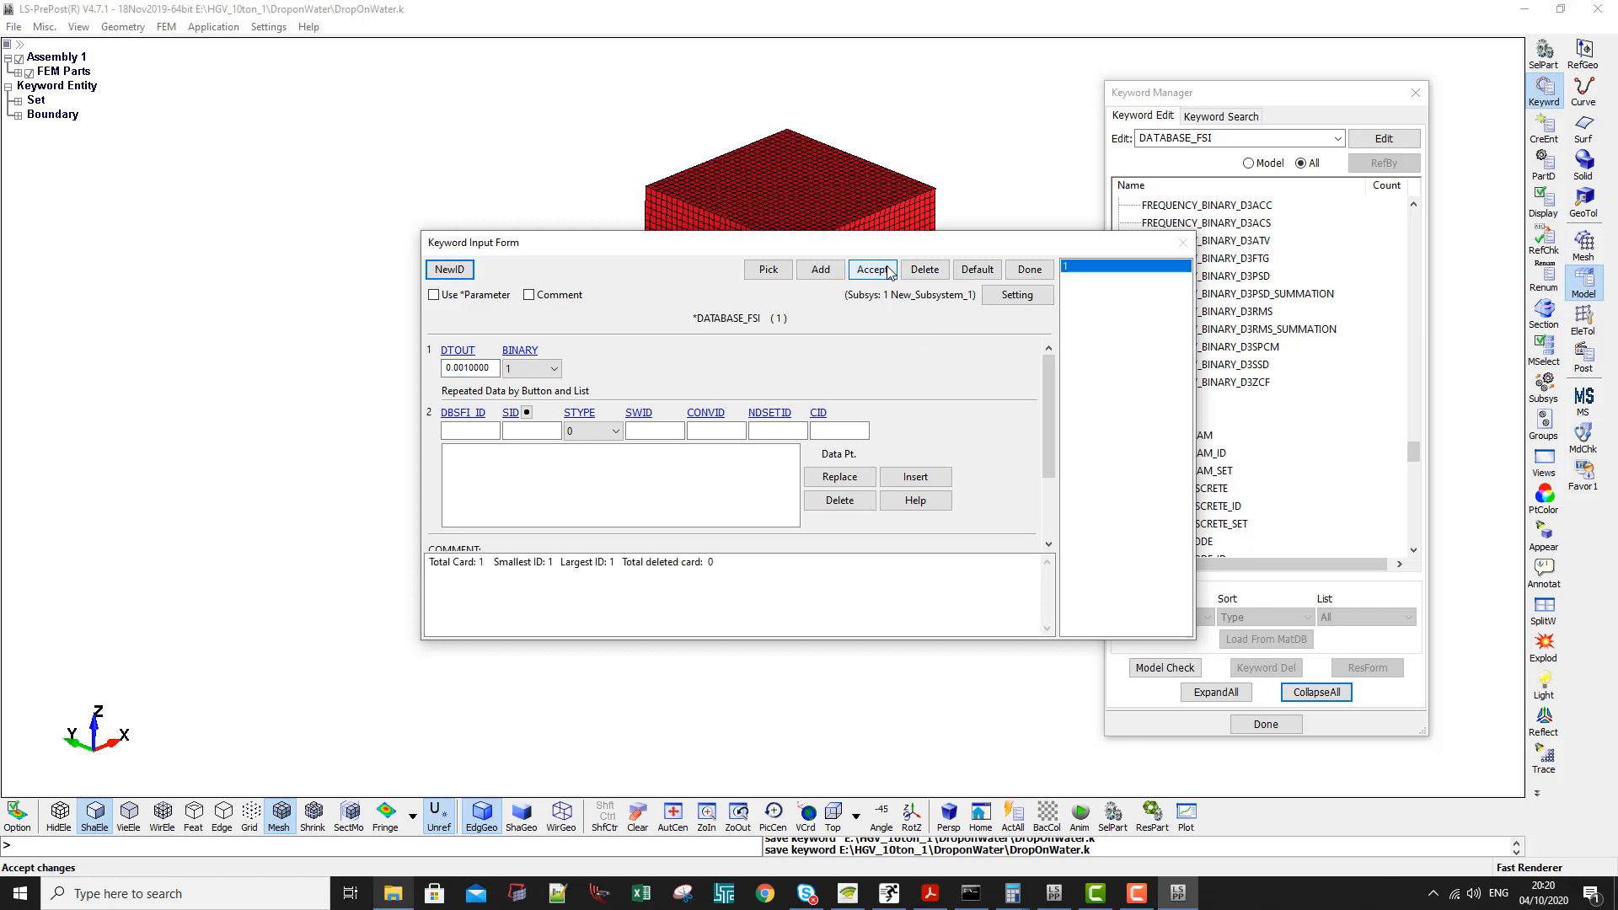
left_click(1019, 274)
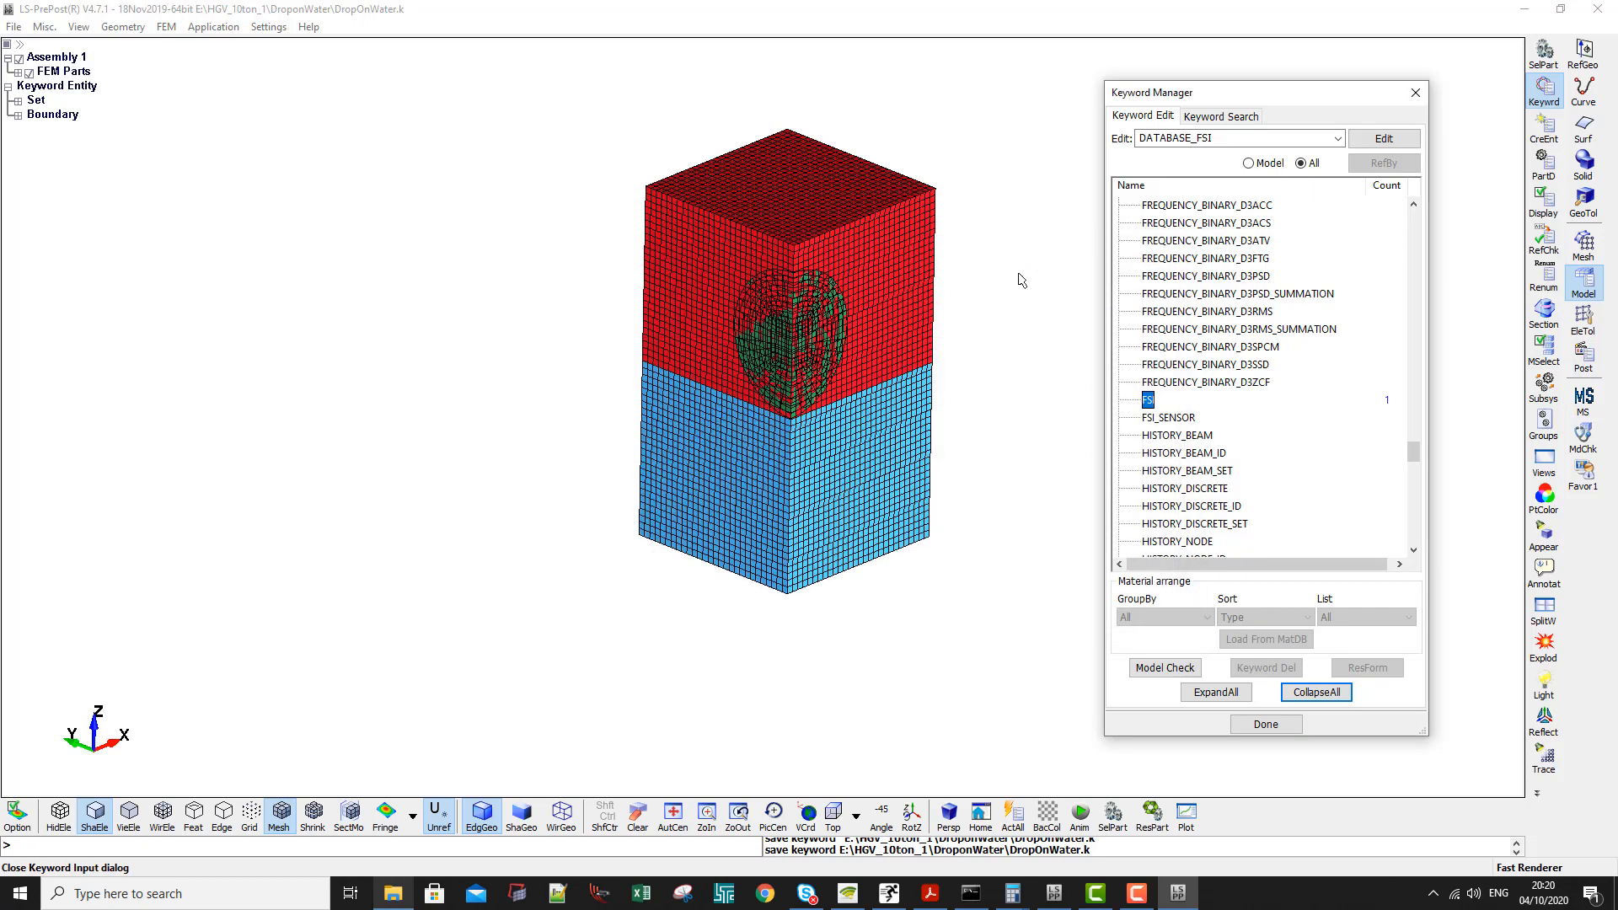
- Insert a data row with set ID 1 in the DATABASE_FSI keyword and accept it
double_click(1148, 400)
left_click(484, 432)
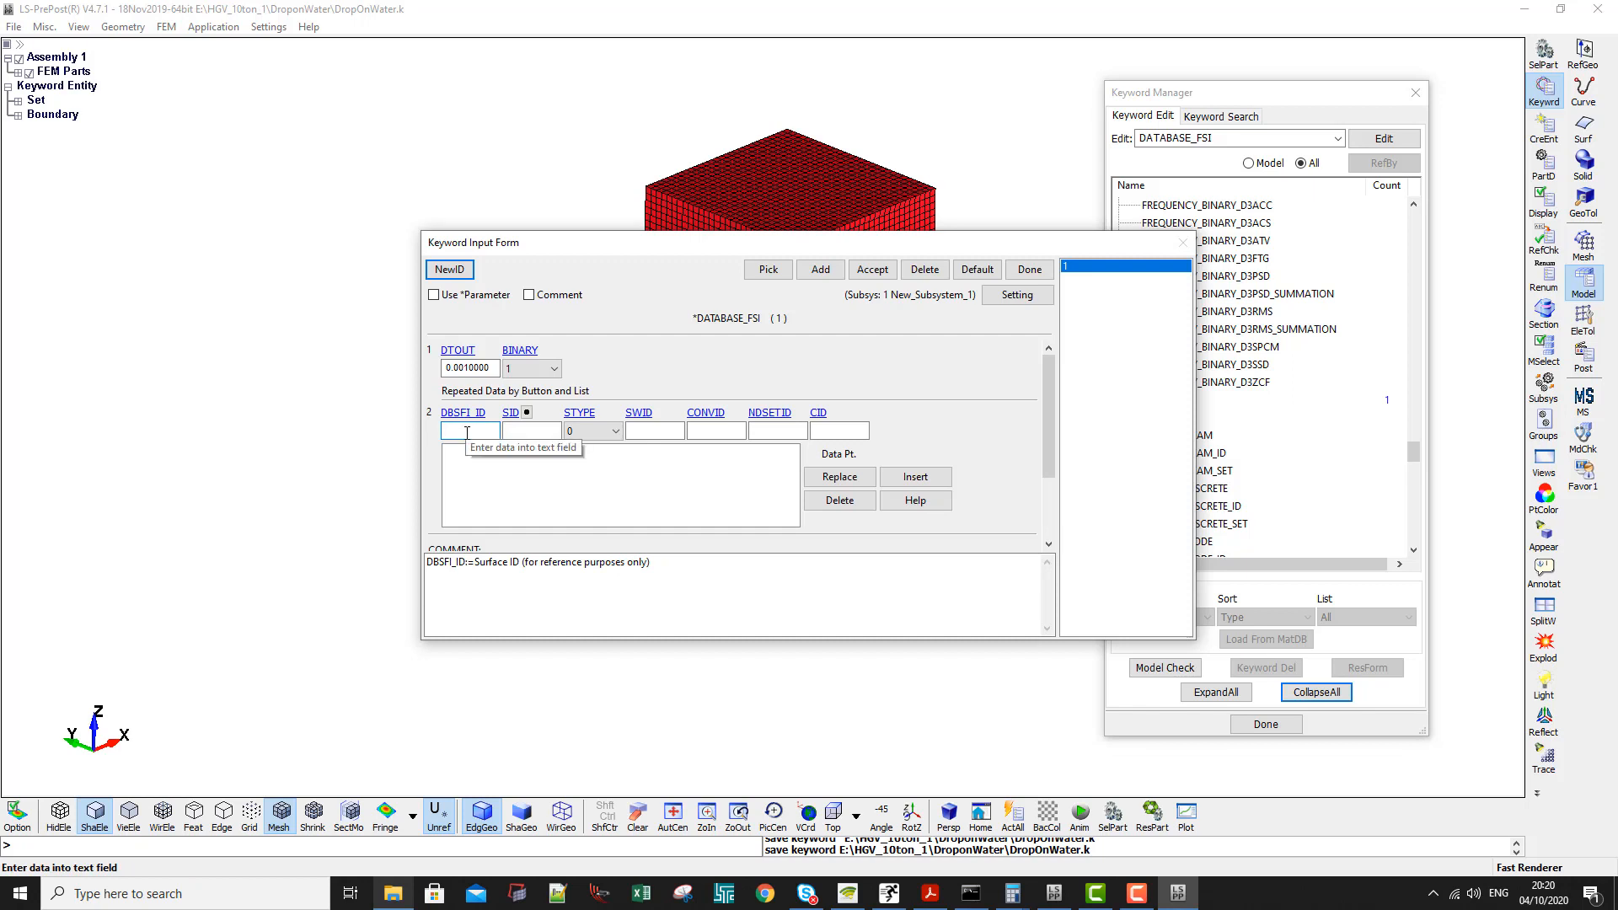
left_click(530, 431)
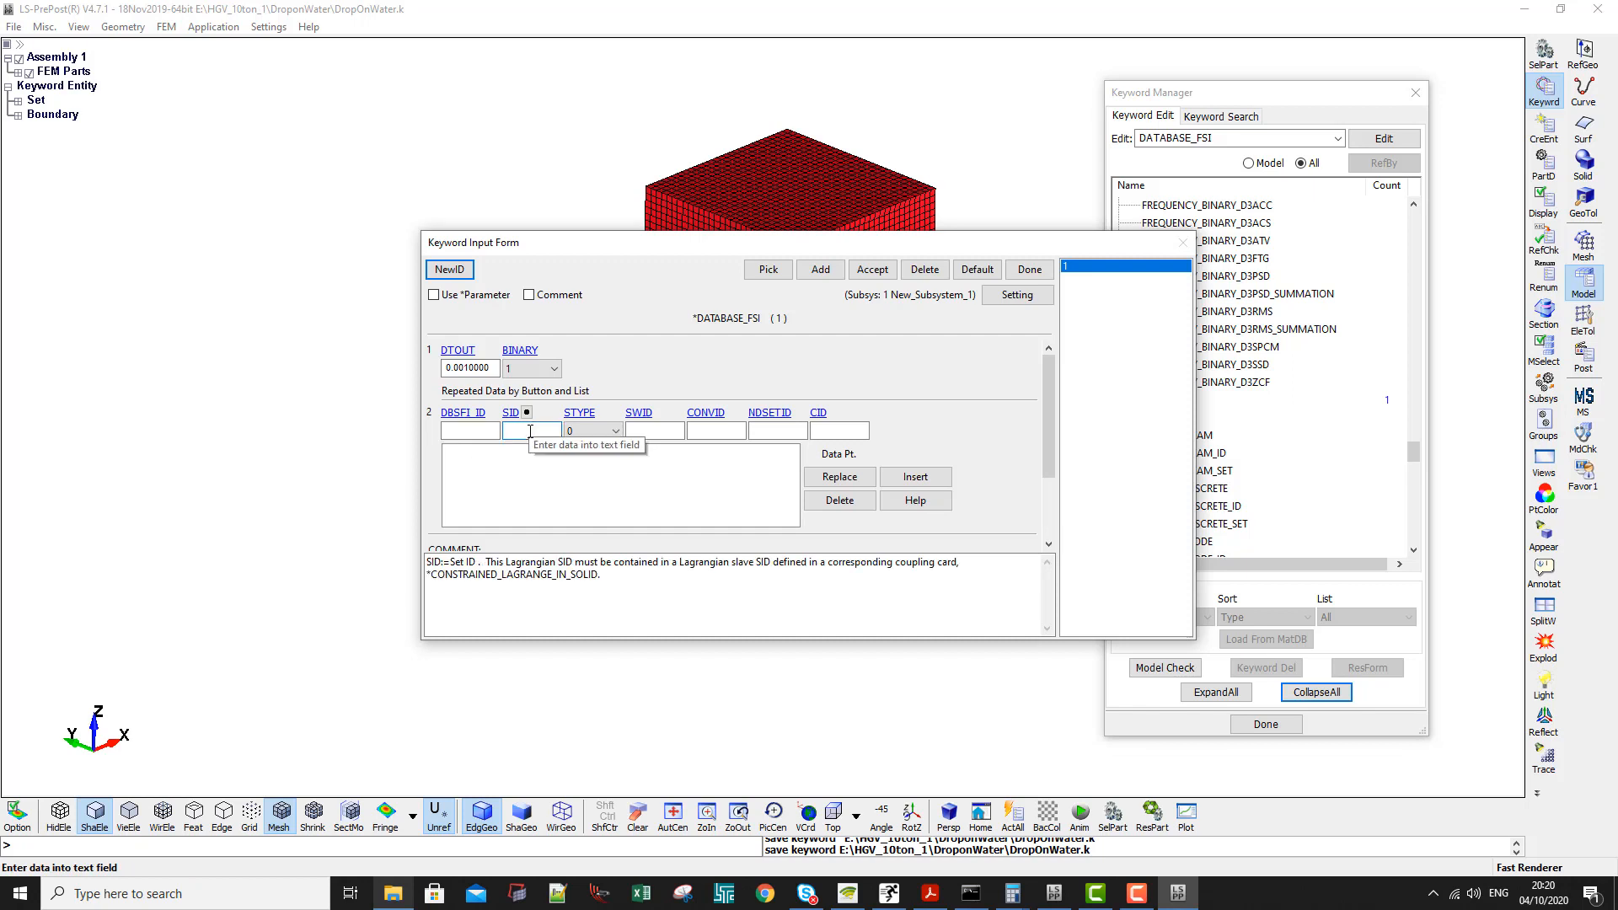
type("1")
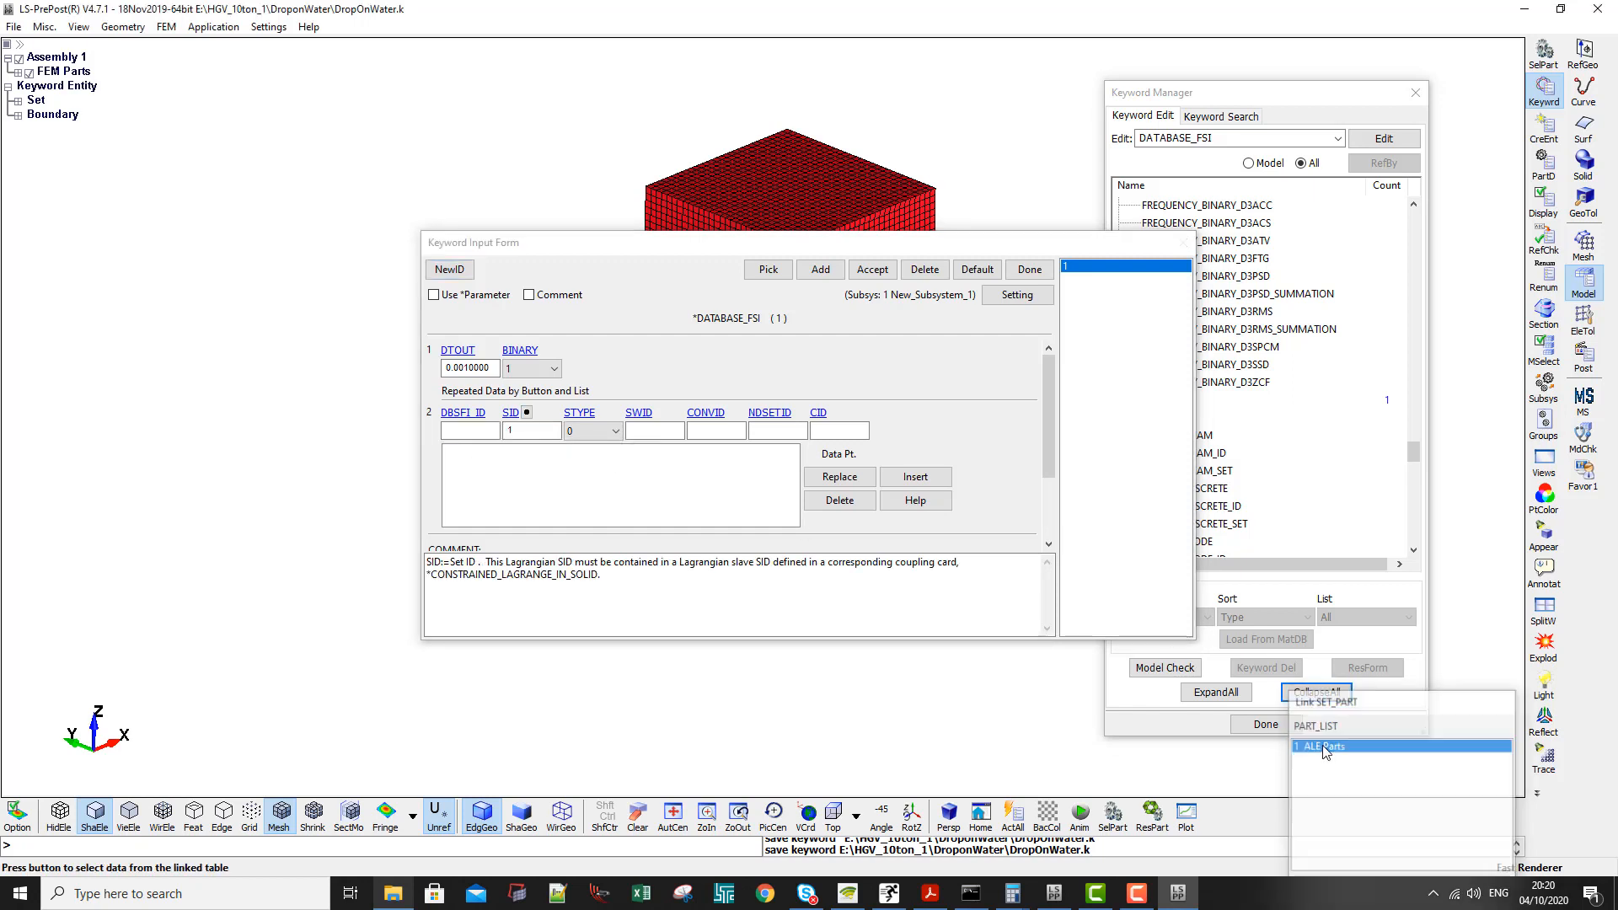
left_click(909, 482)
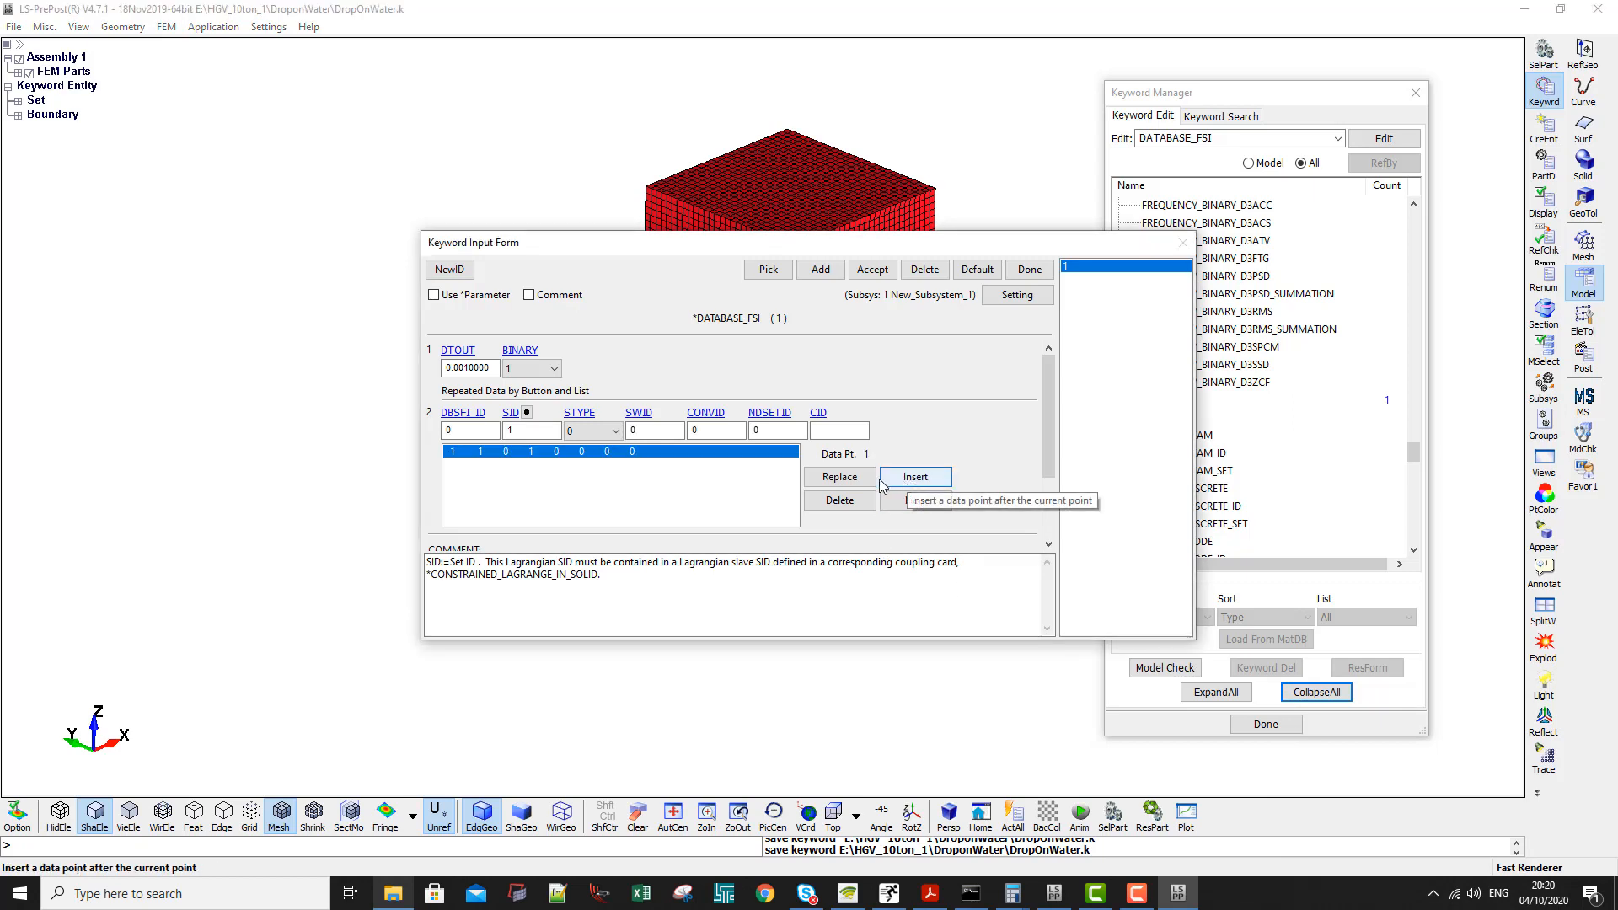
left_click(873, 270)
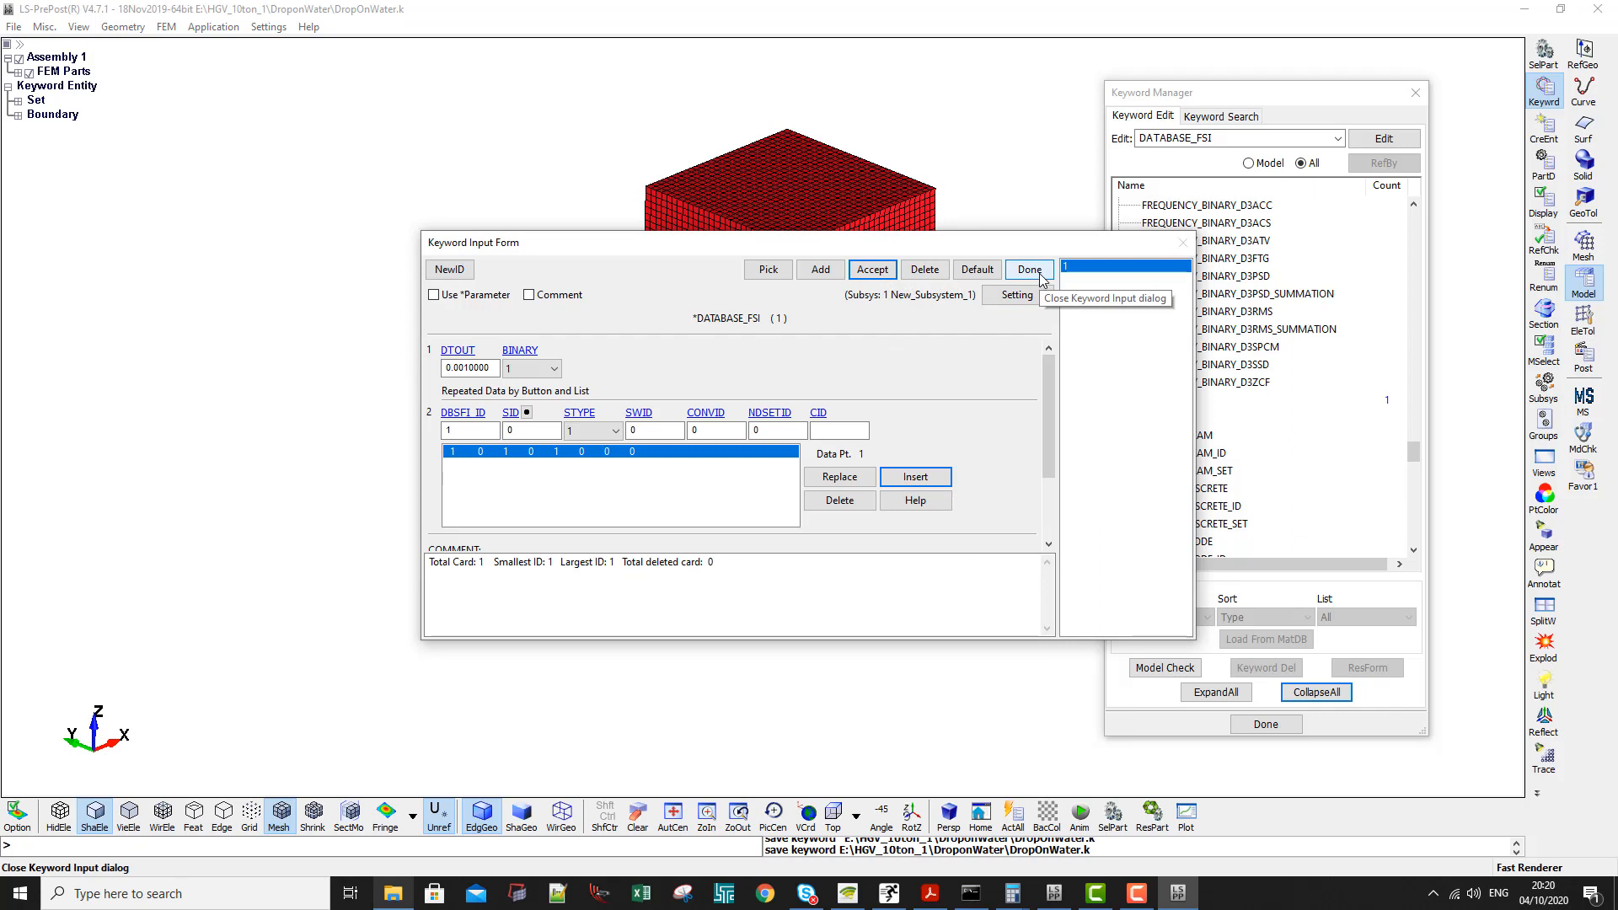
- Try to replace the DATABASE_FSI data row with DBSFI_ID 1, SID 1 and STYPE 0, and close the program
left_click(466, 452)
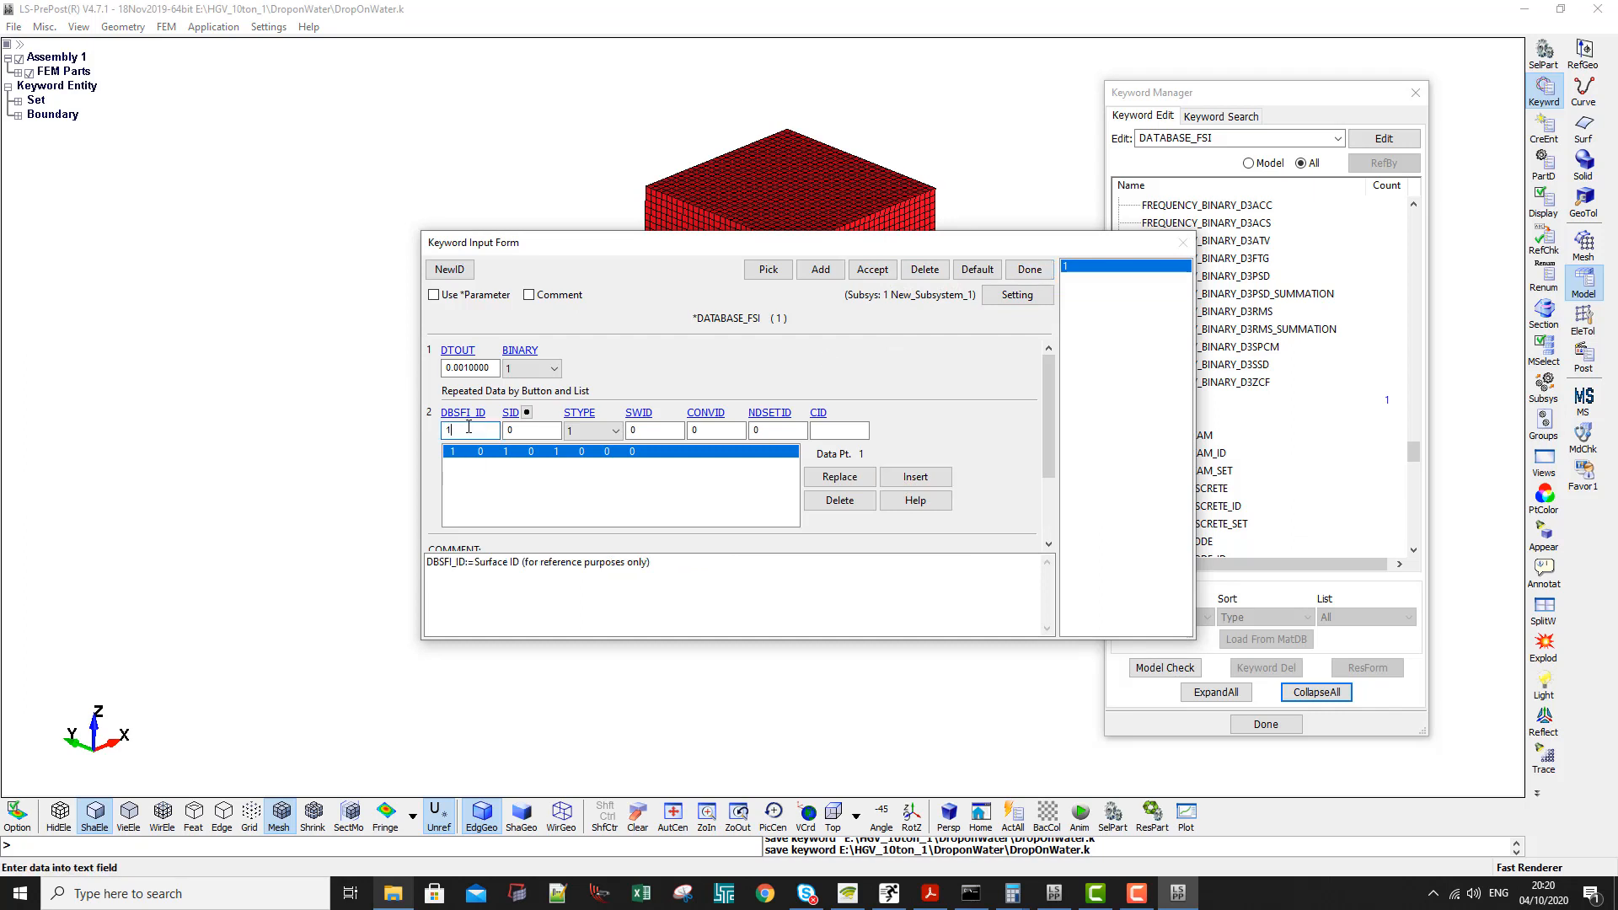
left_click(525, 412)
left_click(1504, 700)
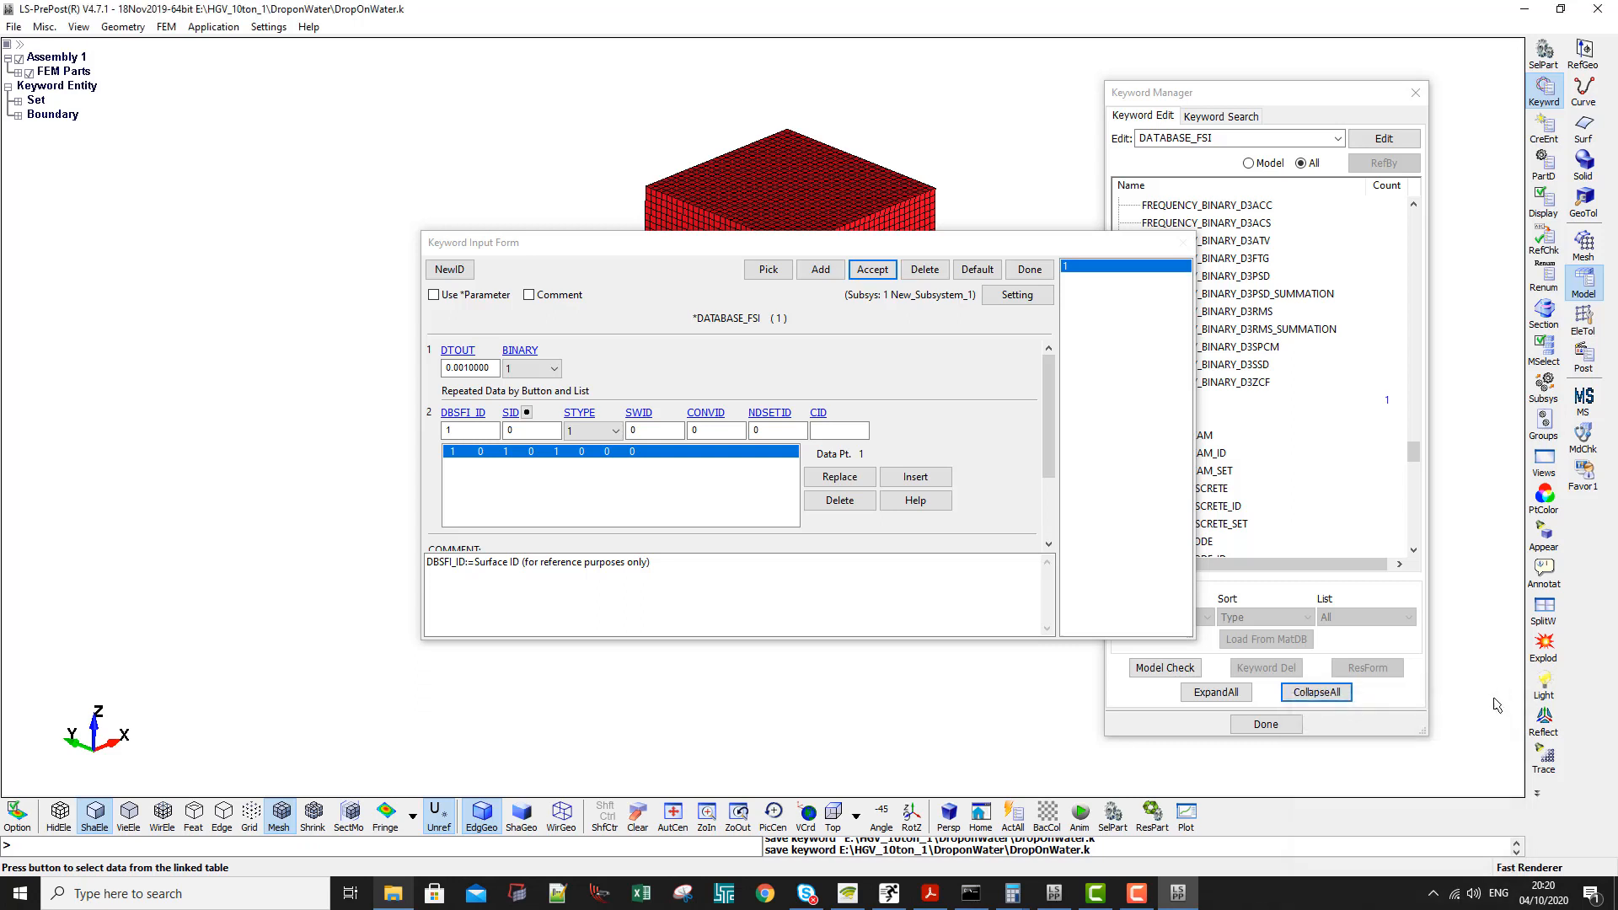
mouse_move(572, 416)
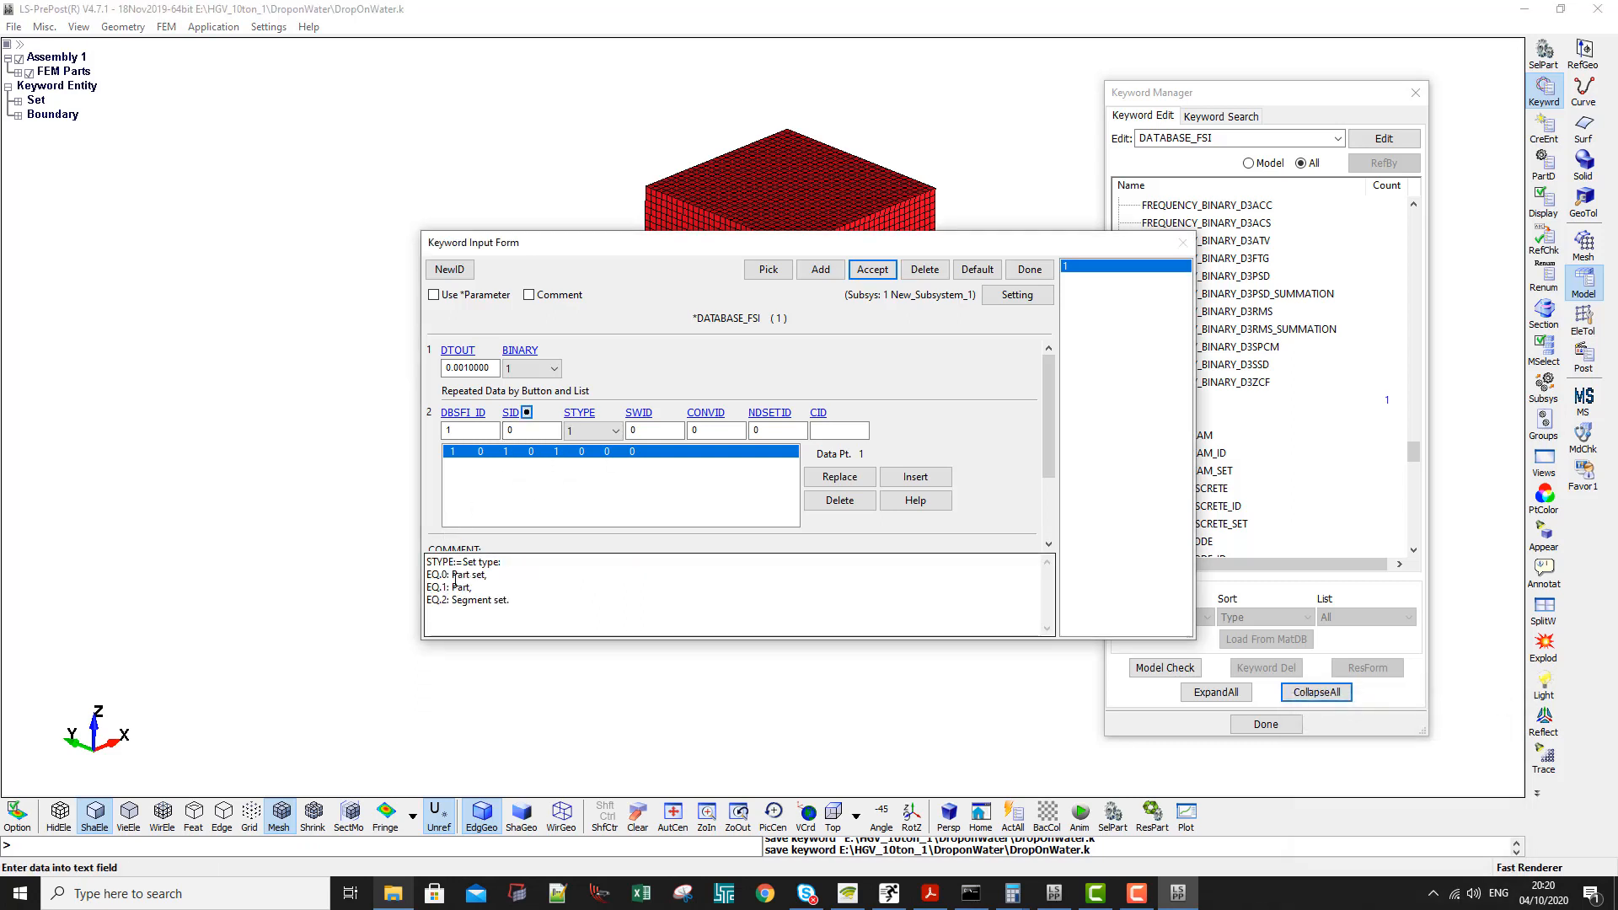
left_click(592, 431)
left_click(588, 449)
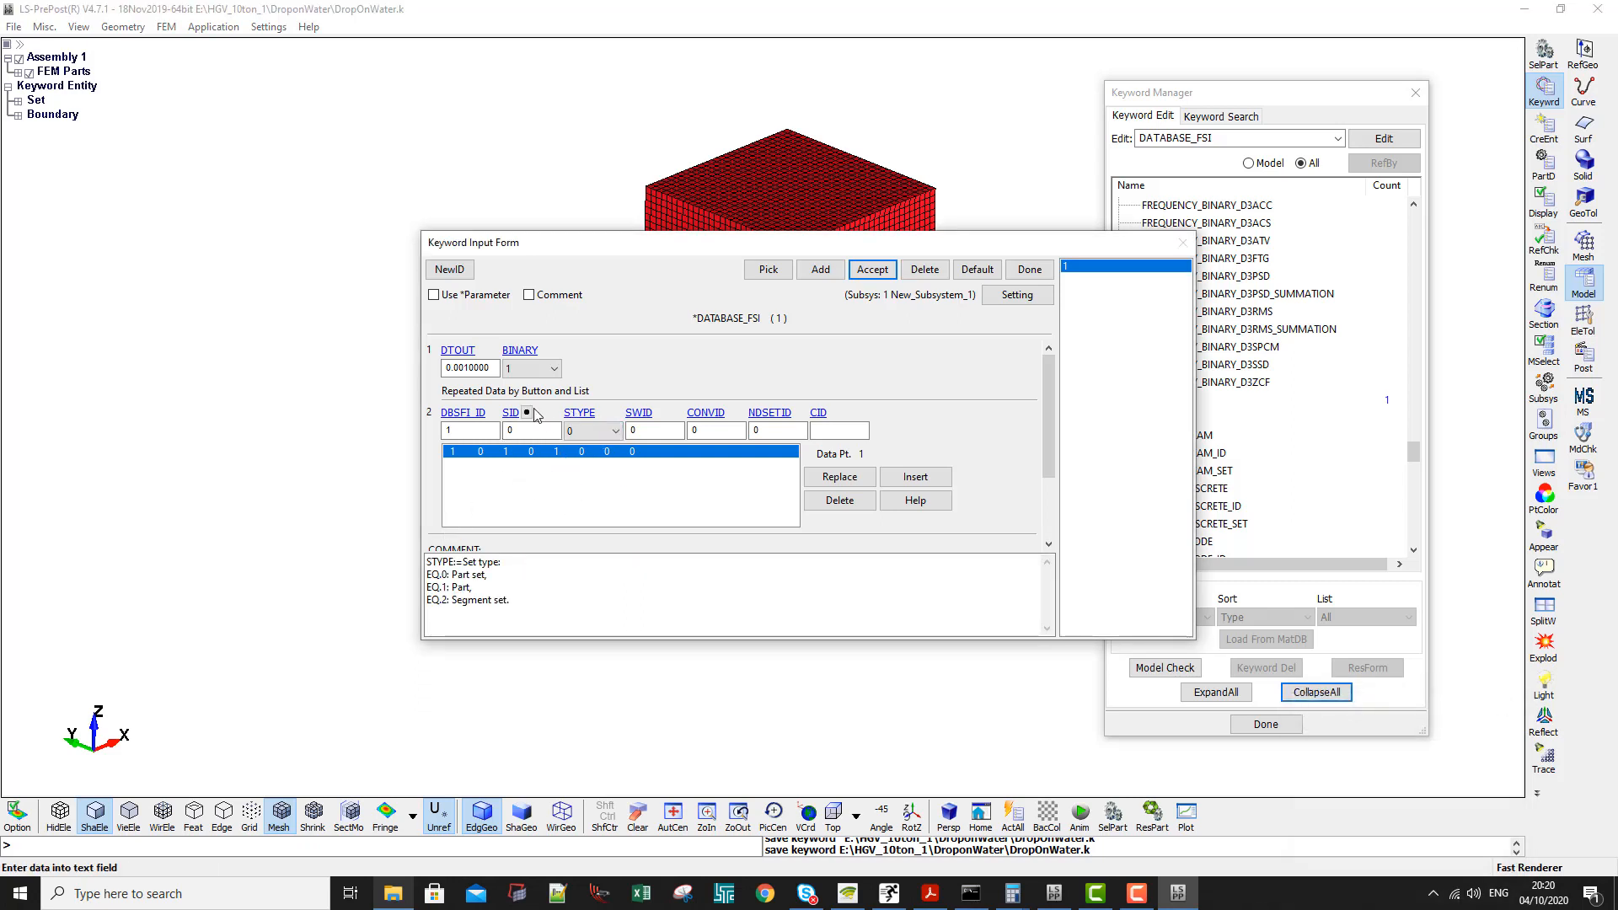
left_click(527, 412)
double_click(1355, 750)
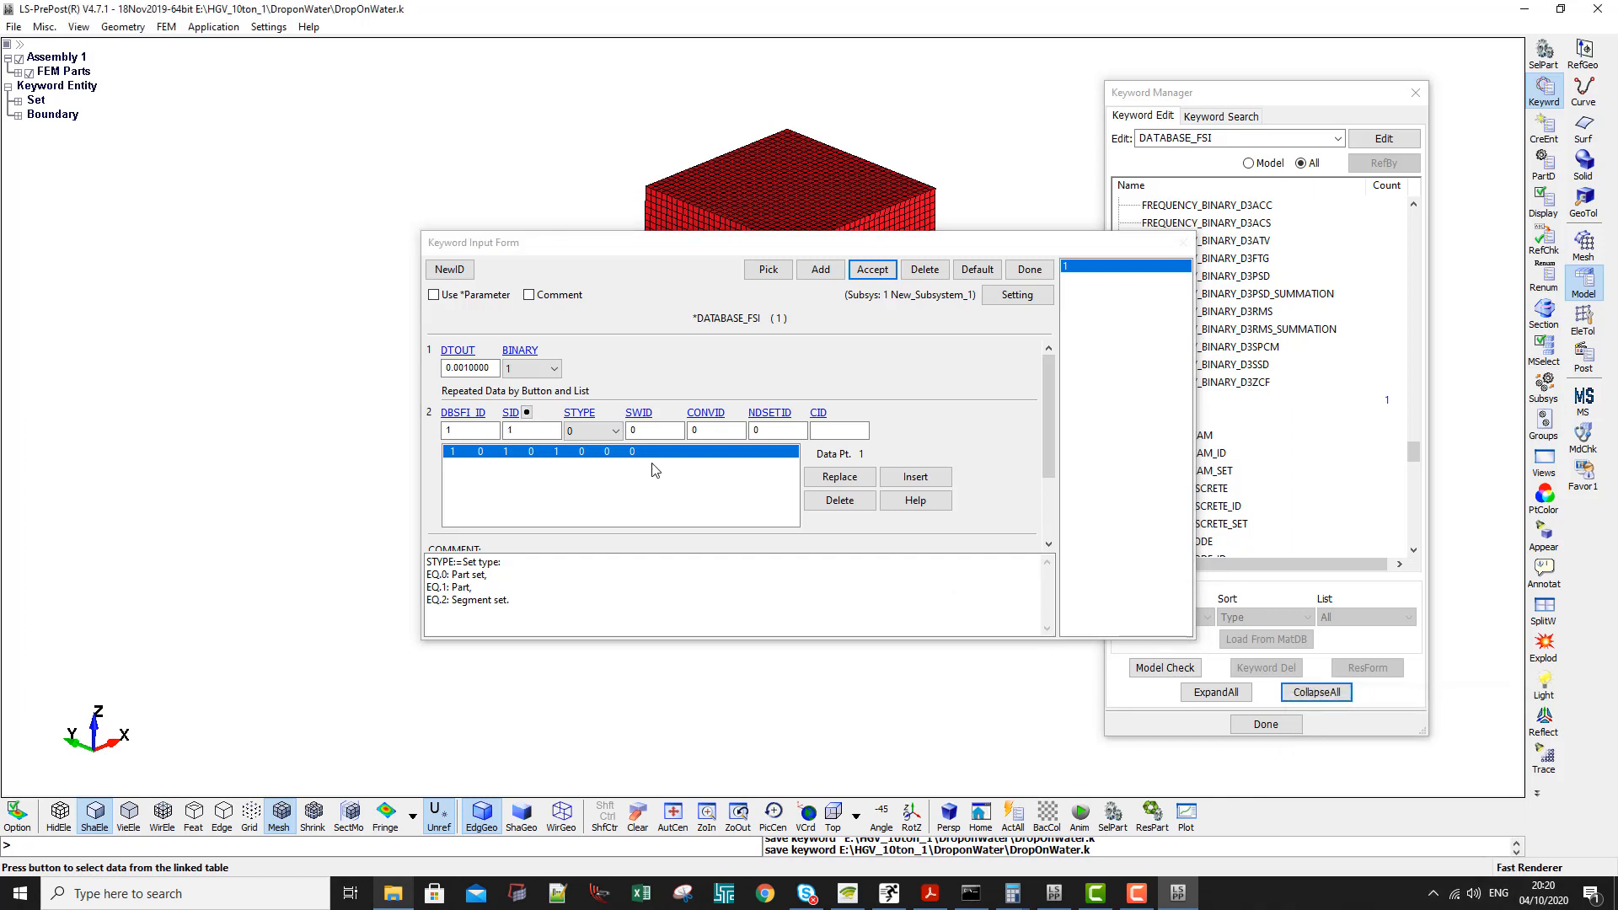
left_click(536, 432)
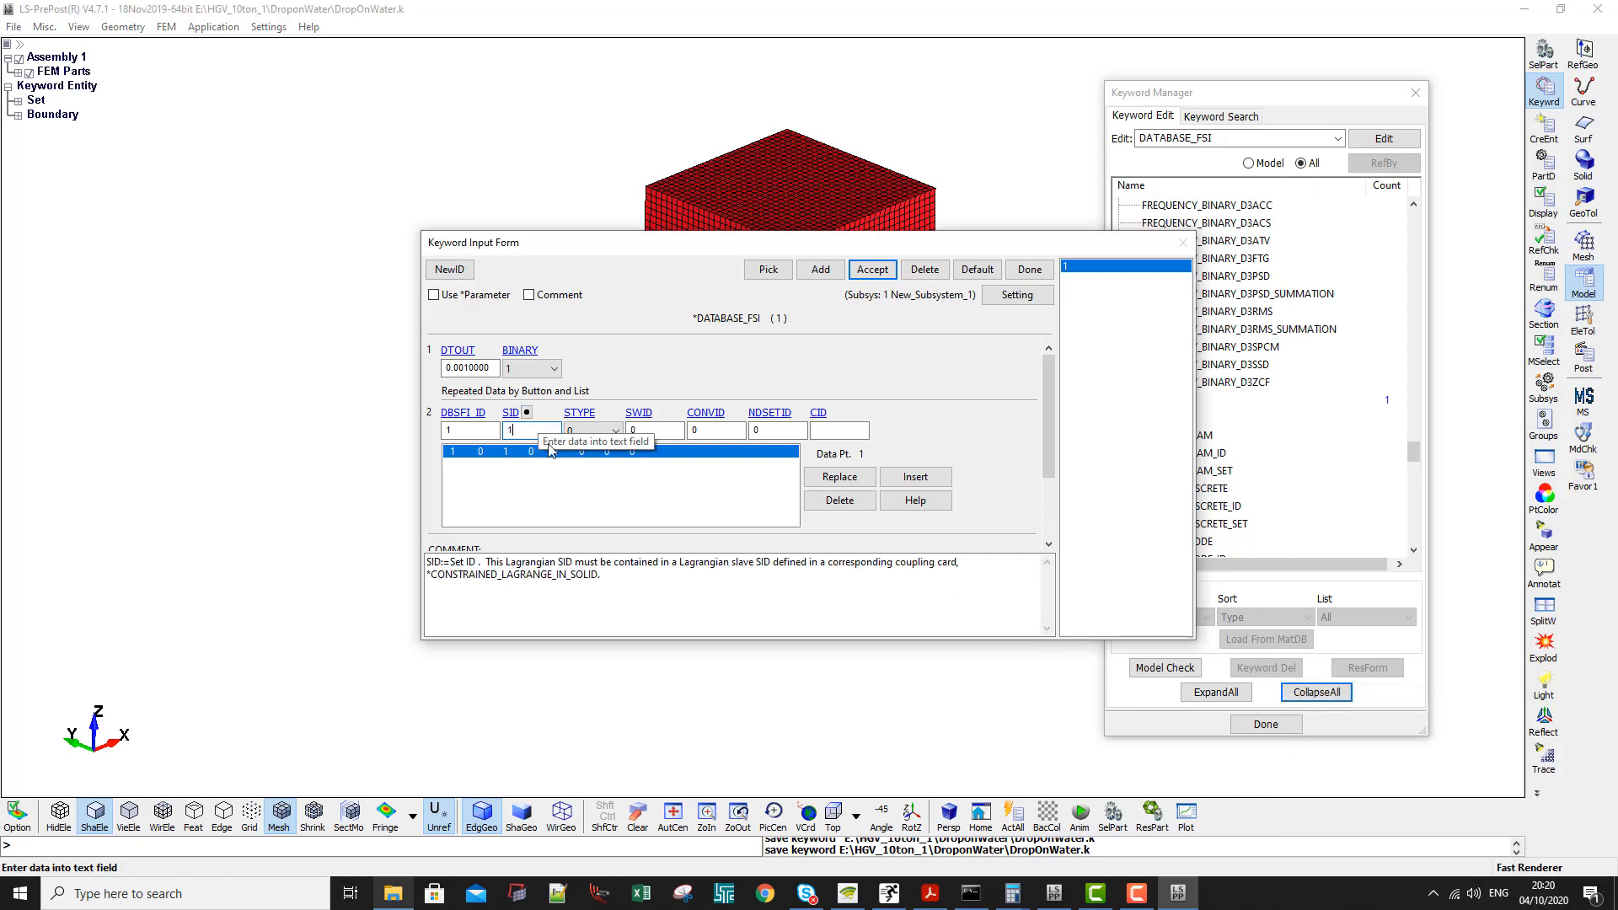
left_click(860, 477)
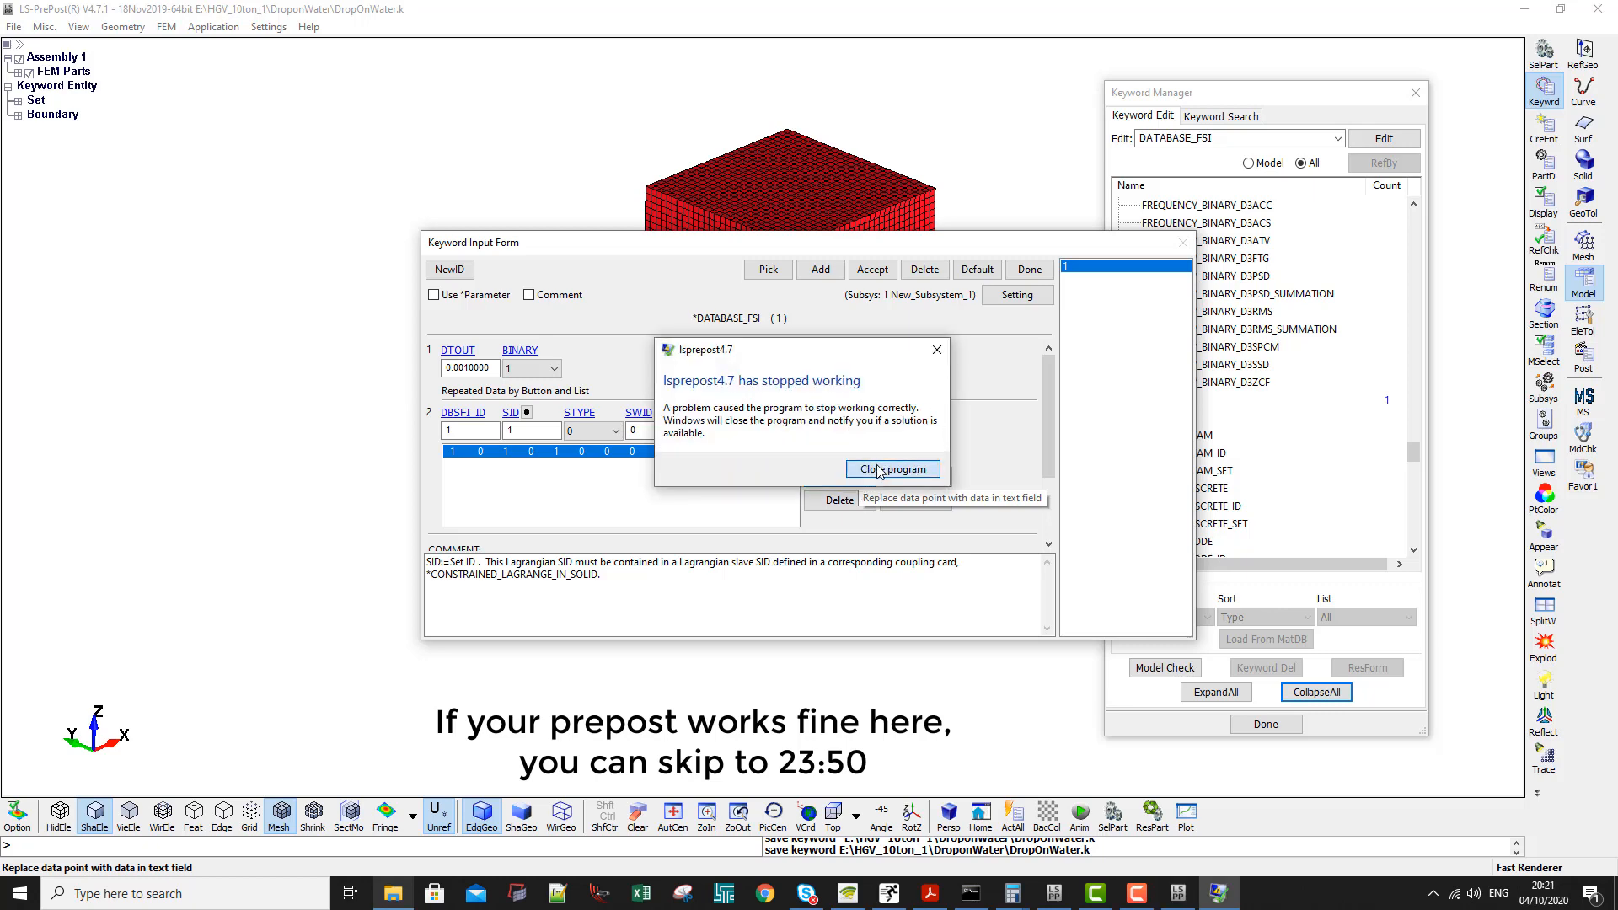
left_click(879, 469)
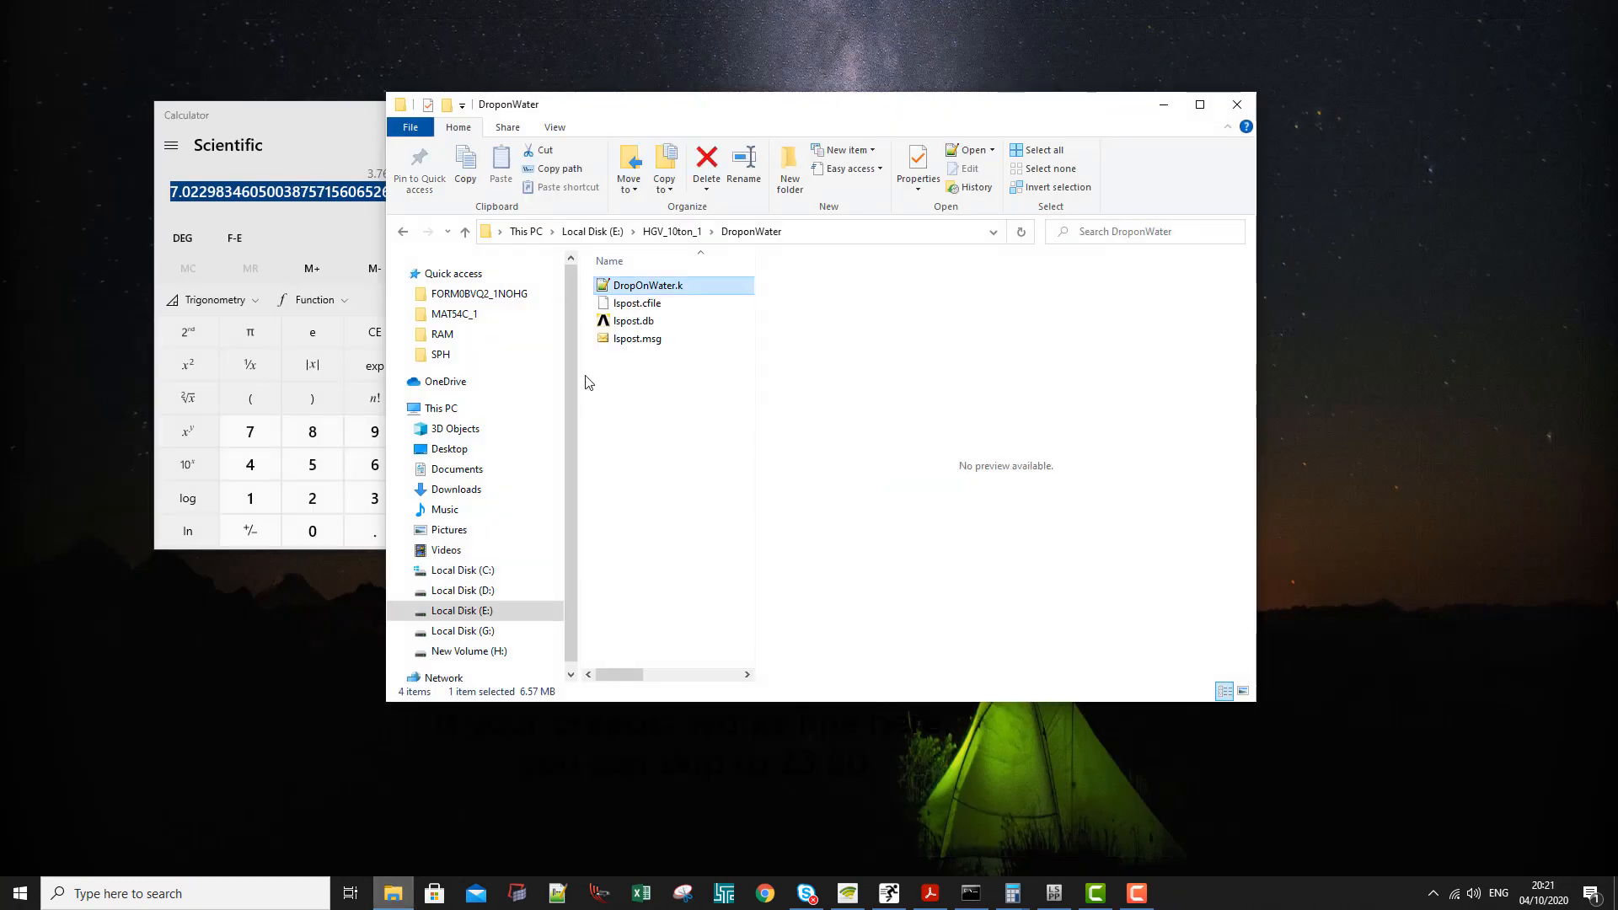
- Open DropOnWater.k in Notepad++ and copy the complete DATABASE_FSI block from QuarterModel.k
double_click(646, 287)
key("alt+Tab")
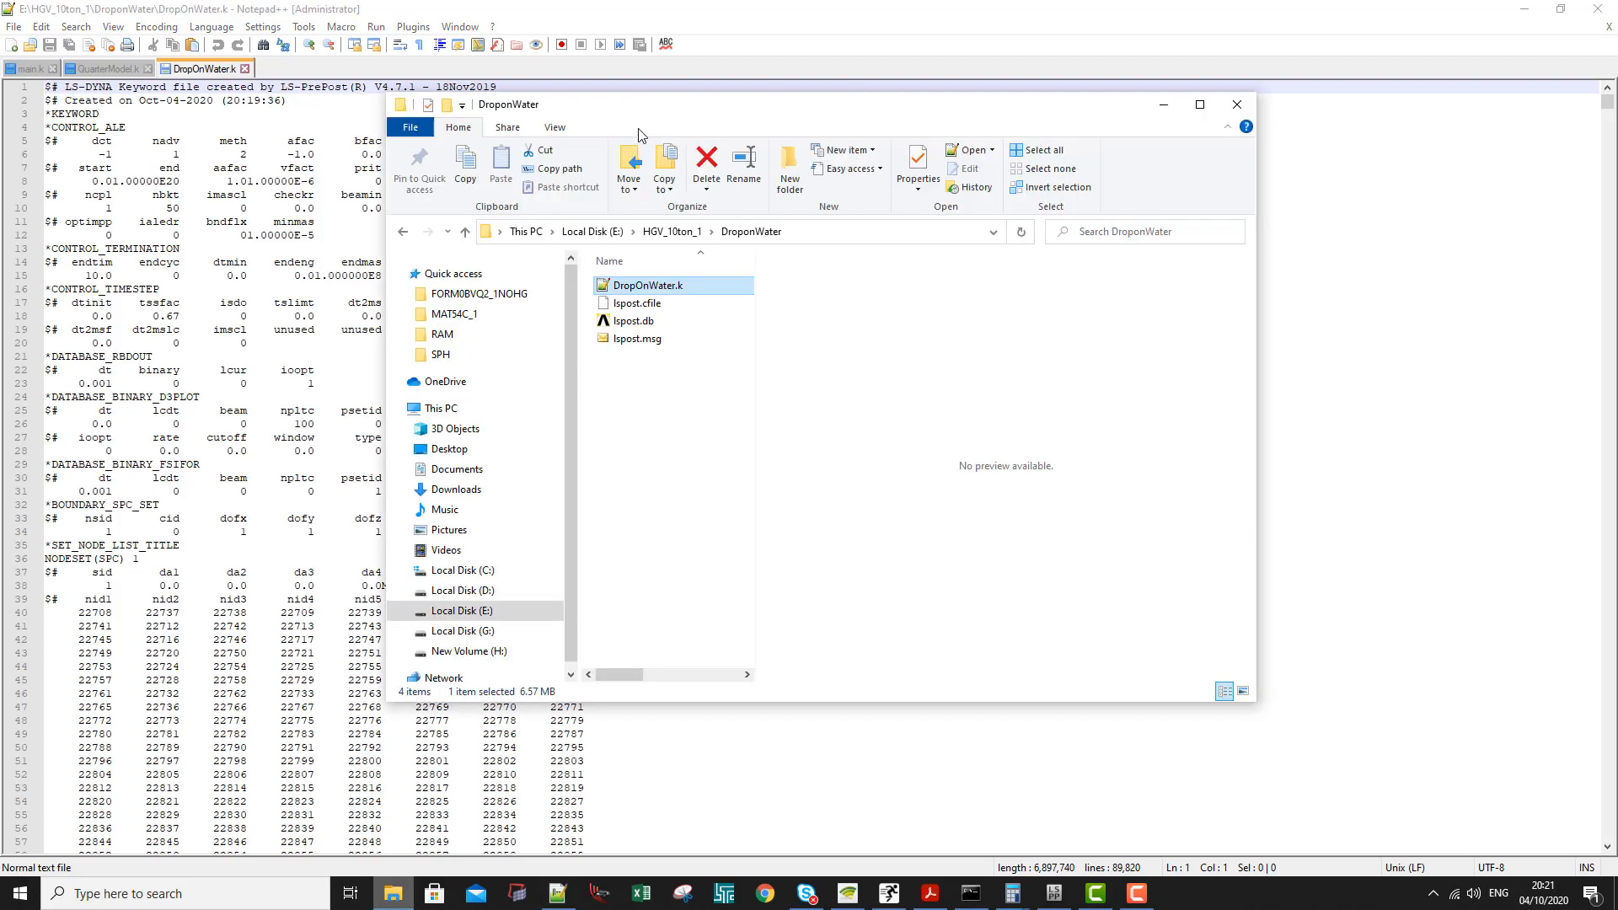
left_click(102, 71)
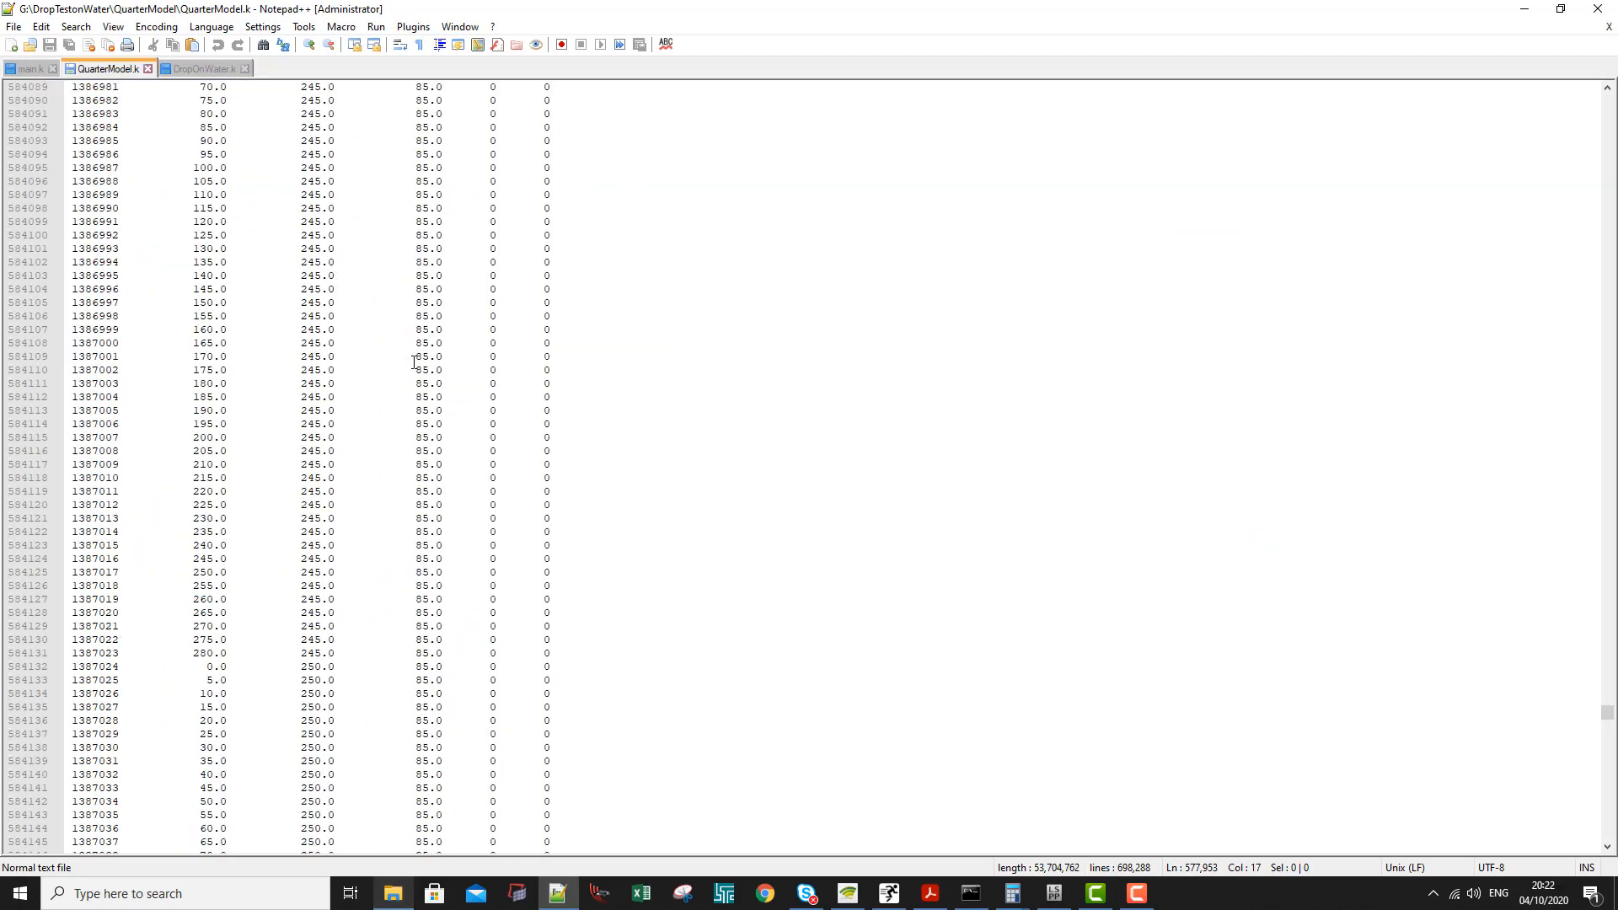
left_click_drag(1608, 712, 1578, 81)
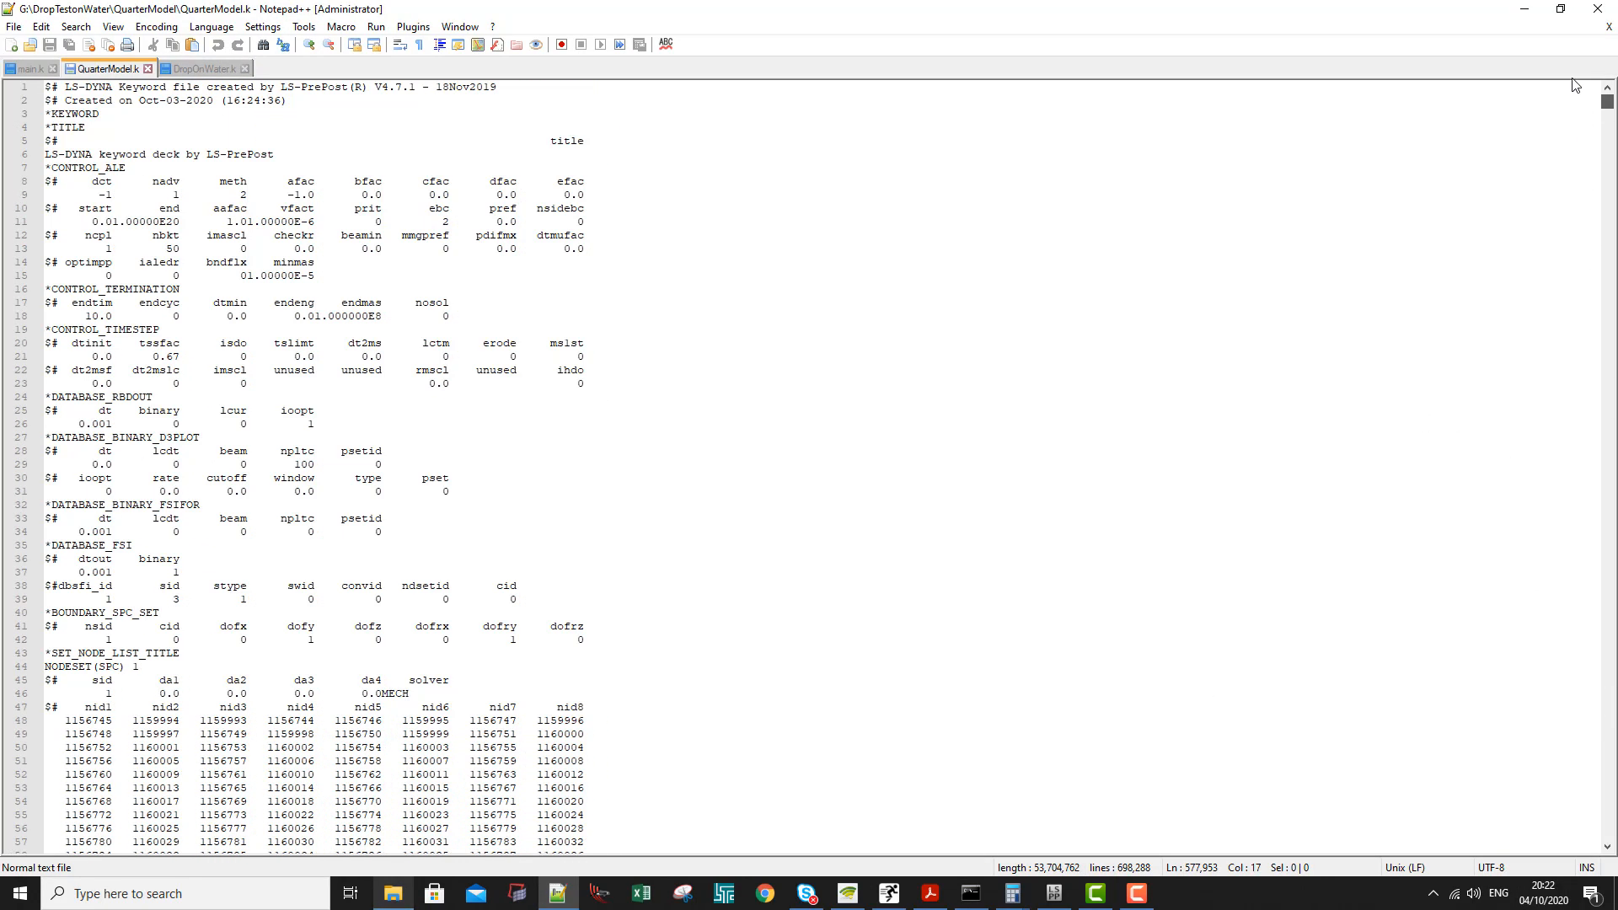
left_click(225, 456)
left_click(89, 443)
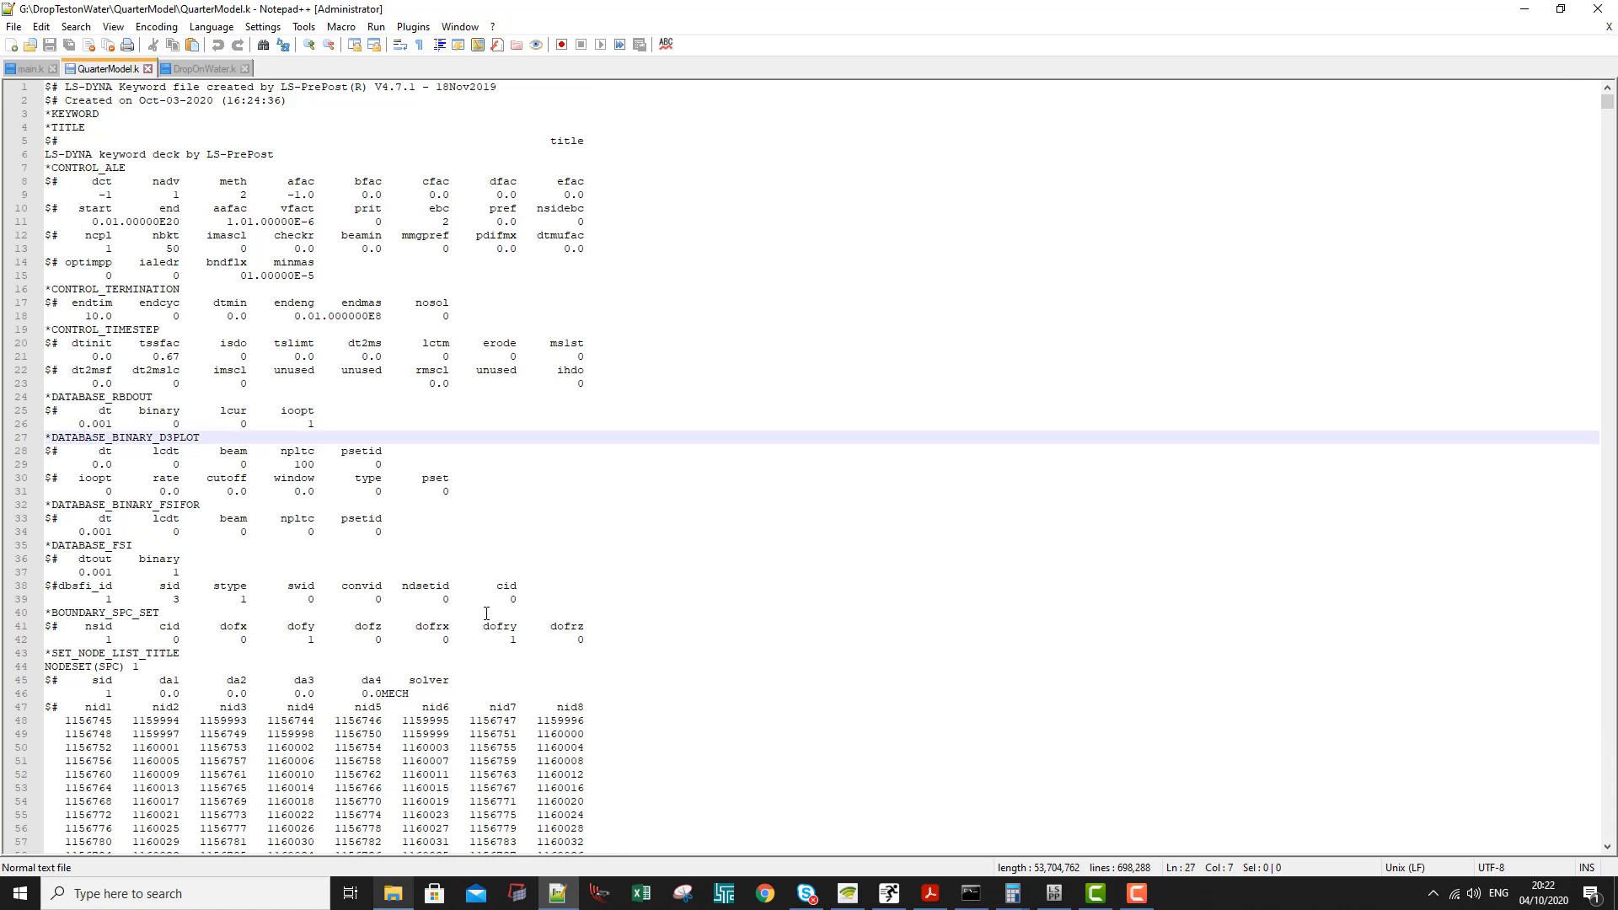
left_click_drag(544, 601, 24, 549)
key("ctrl+c")
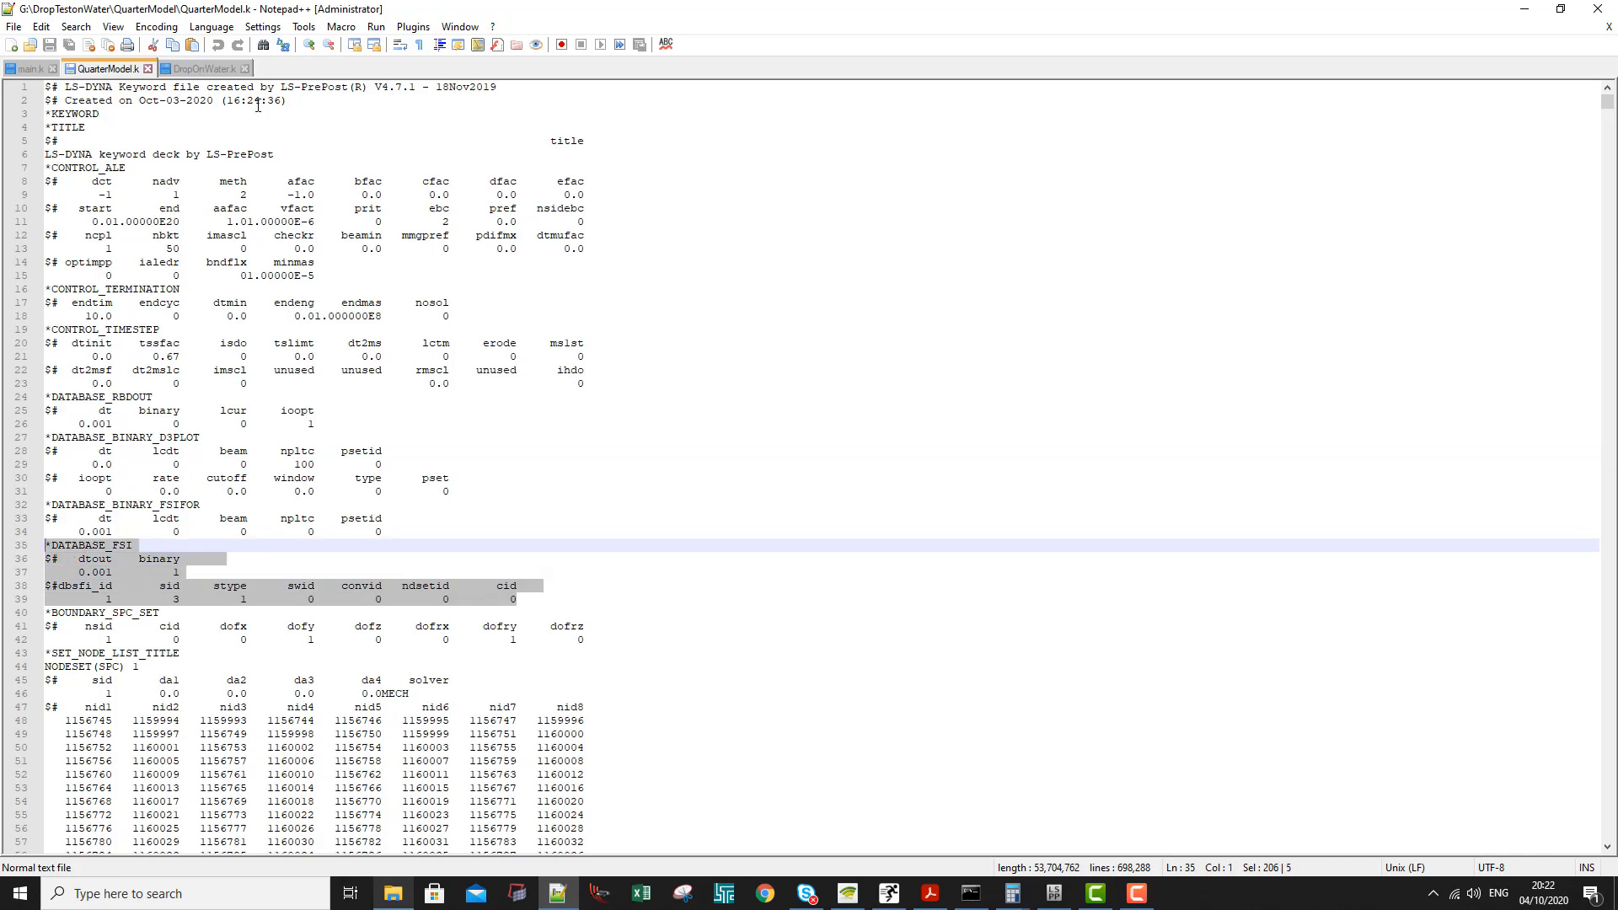
- Paste the DATABASE_FSI block above DATABASE_RBDOUT in DropOnWater.k, set its sid to 1 and save the file
left_click(202, 68)
left_click(47, 357)
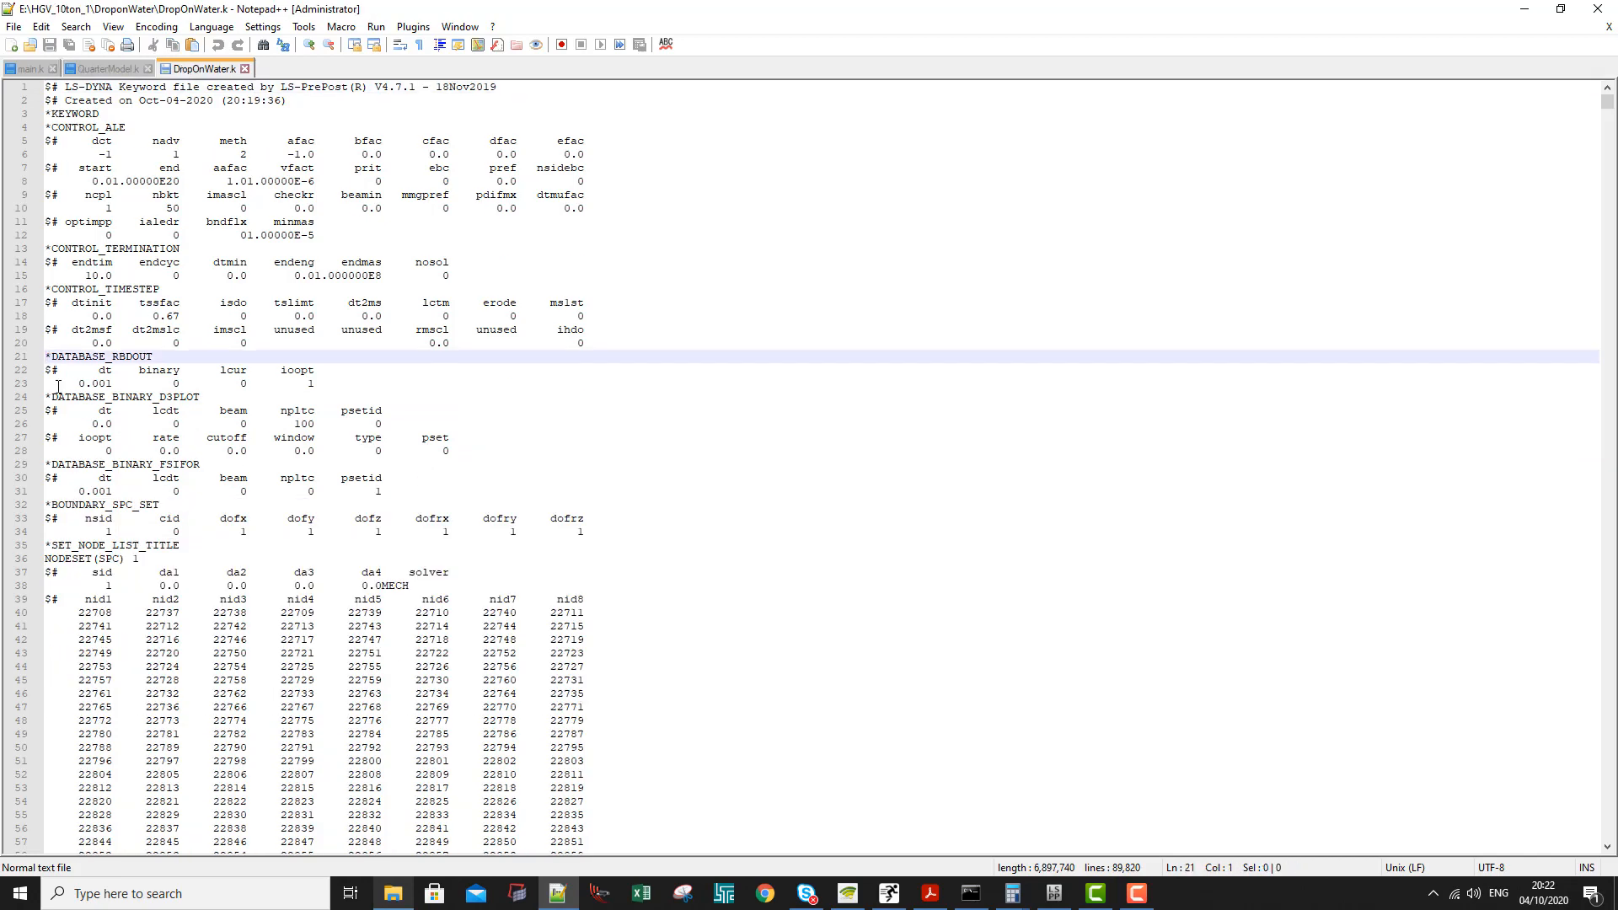
key("Return")
key("Up")
key("ctrl+v")
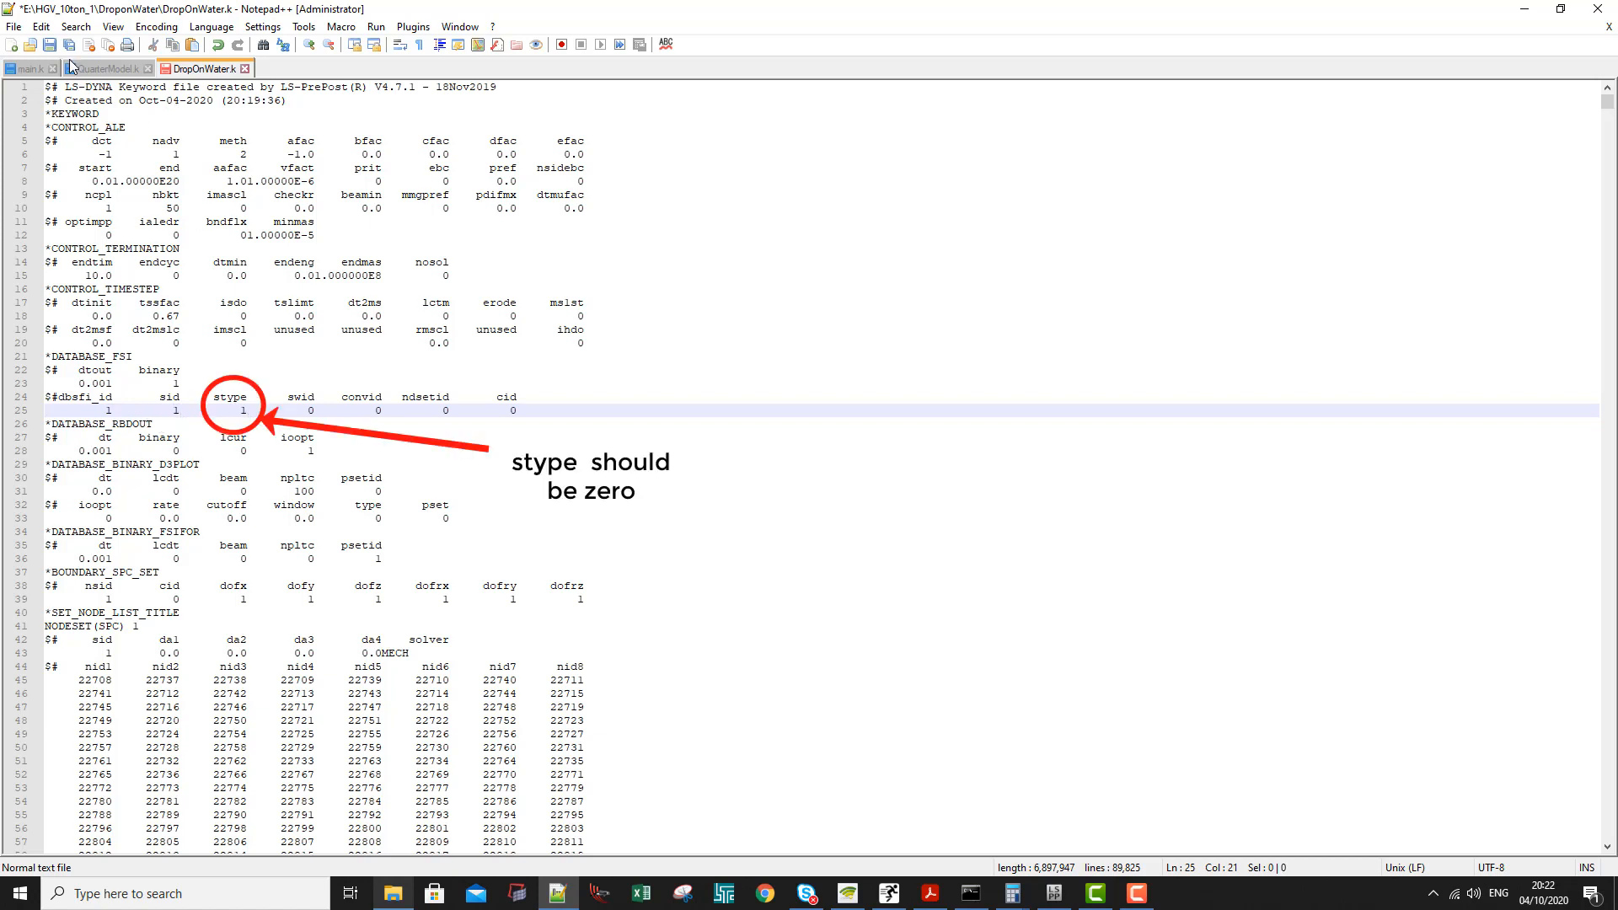
left_click(53, 44)
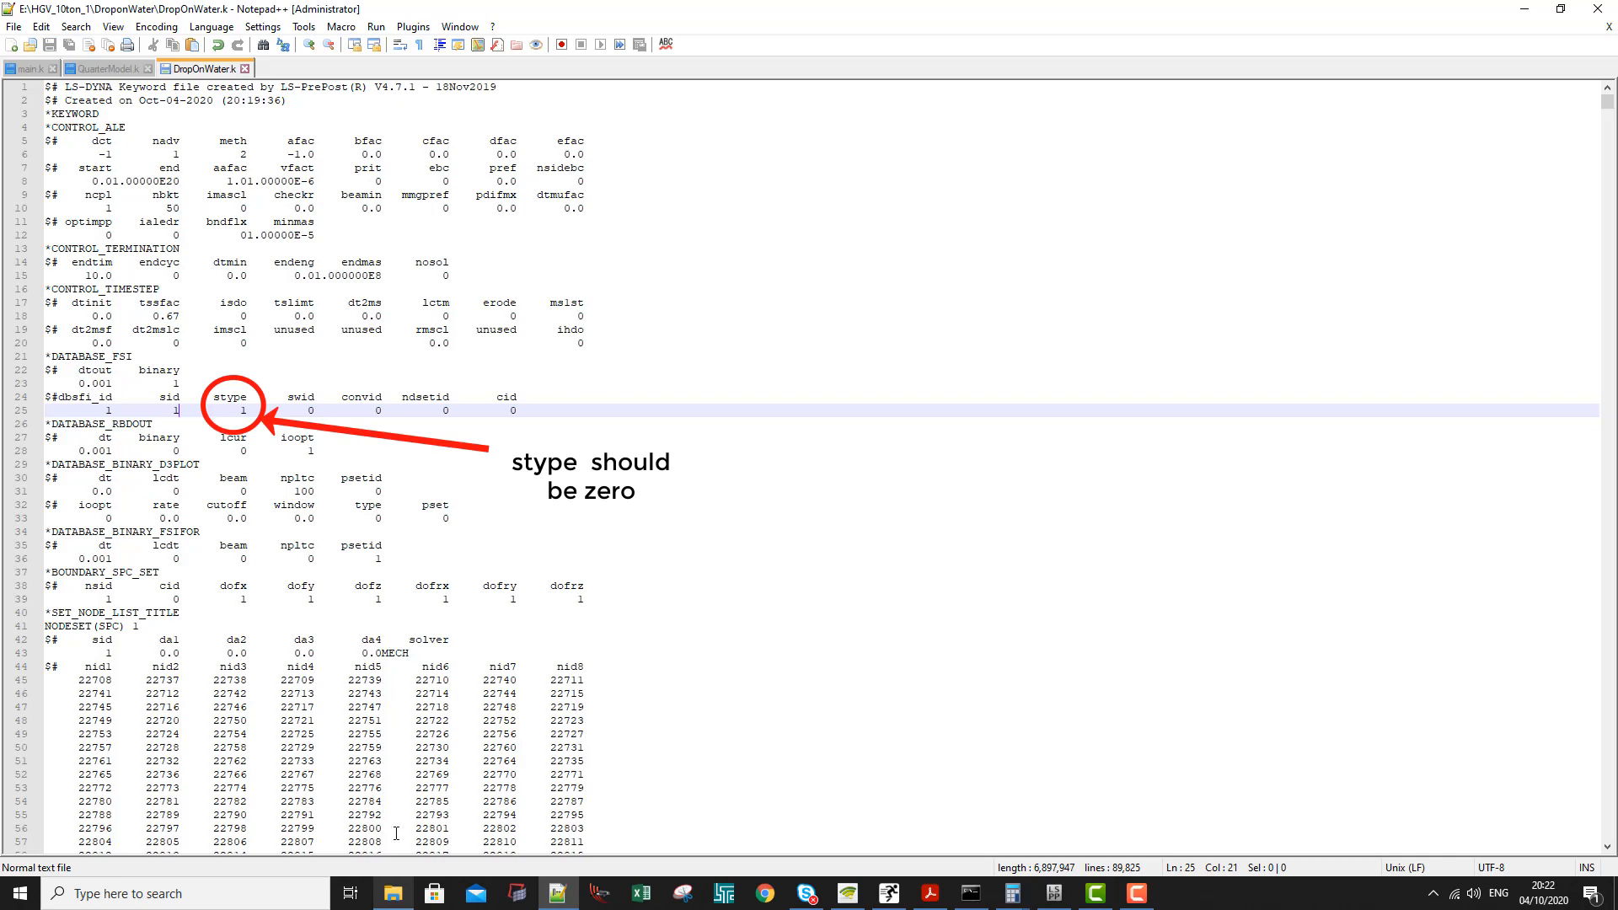
- Reopen DropOnWater.k from its folder in LS-PrePost and dismiss the keyword reader messages
left_click(393, 893)
right_click(627, 291)
mouse_move(754, 489)
left_click(948, 495)
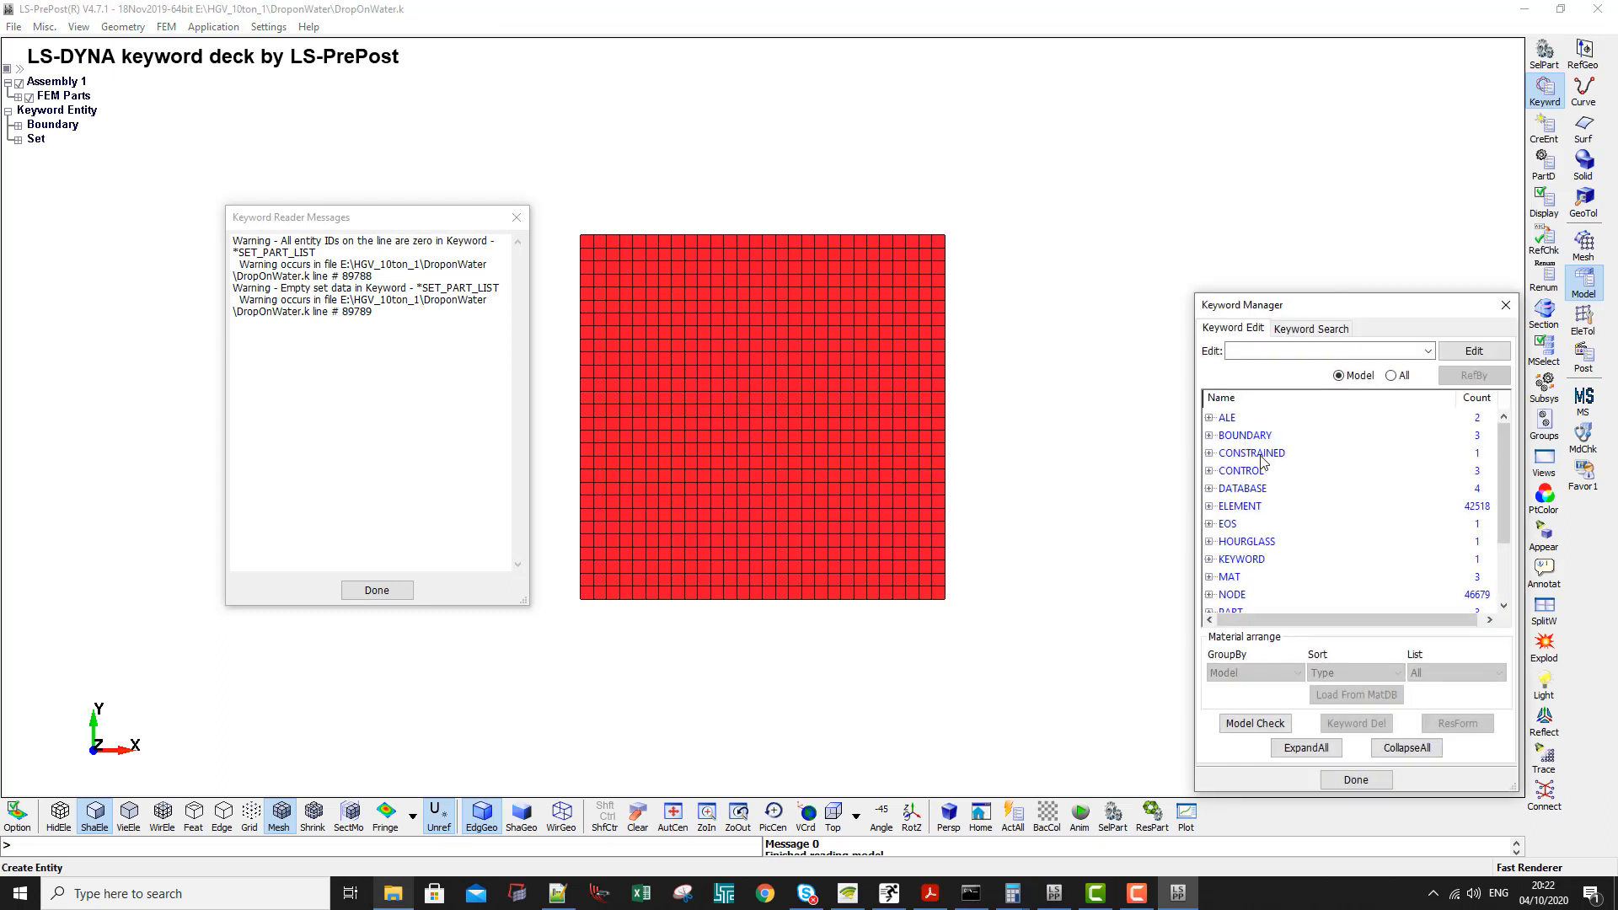
left_click(517, 217)
- Check the set ID and set type of the DATABASE_FSI keyword in the reloaded model, then close its form
left_click(1243, 471)
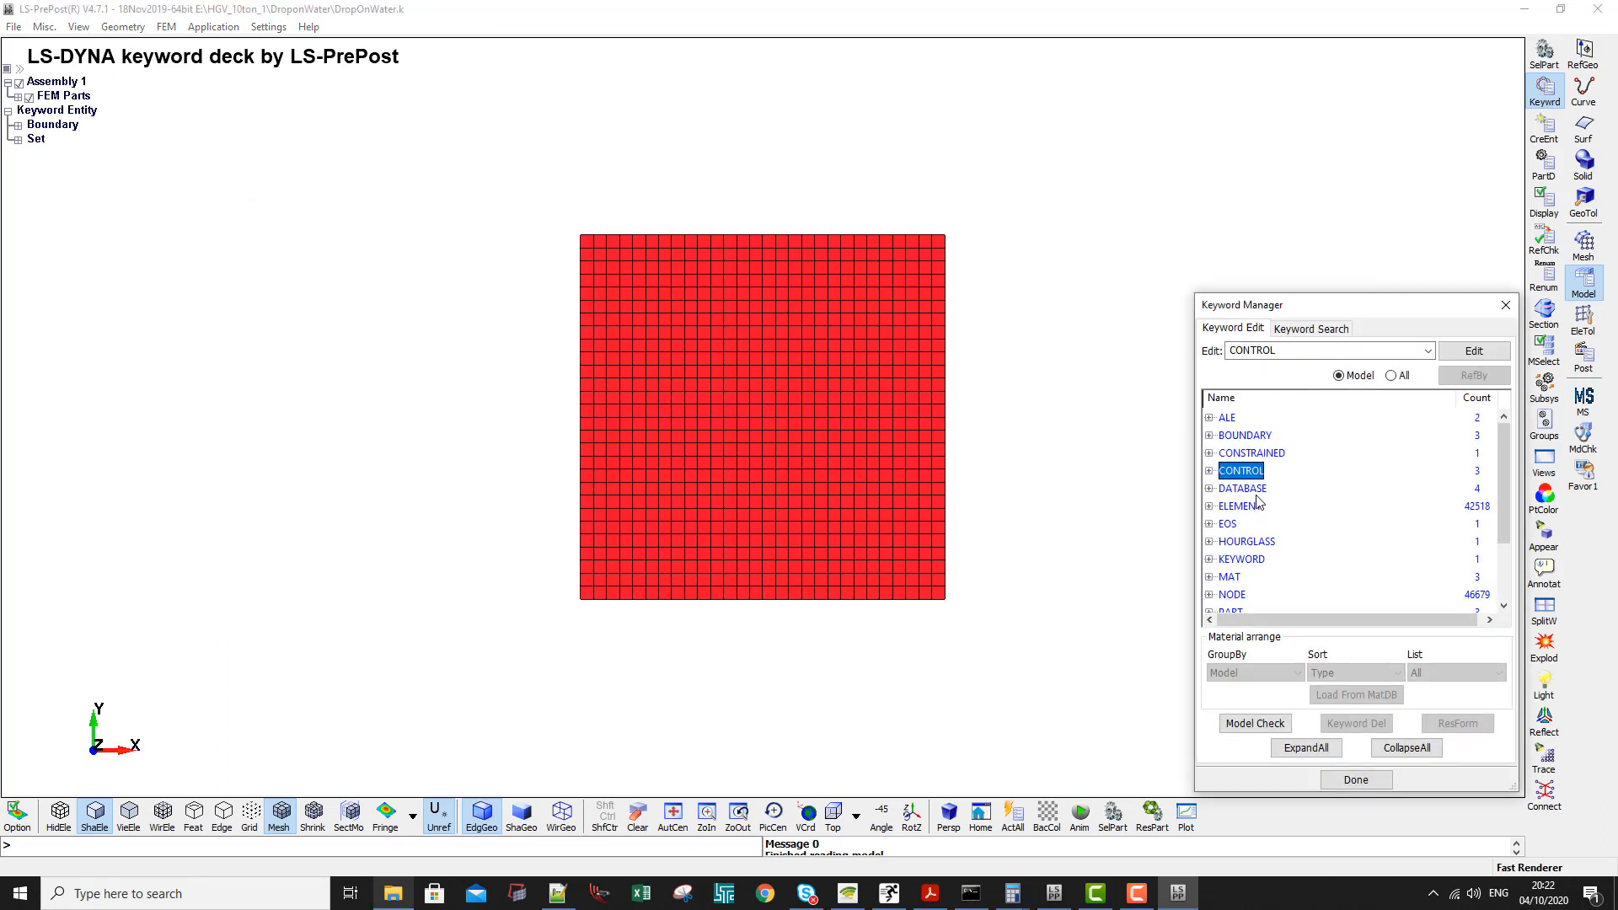
double_click(1241, 489)
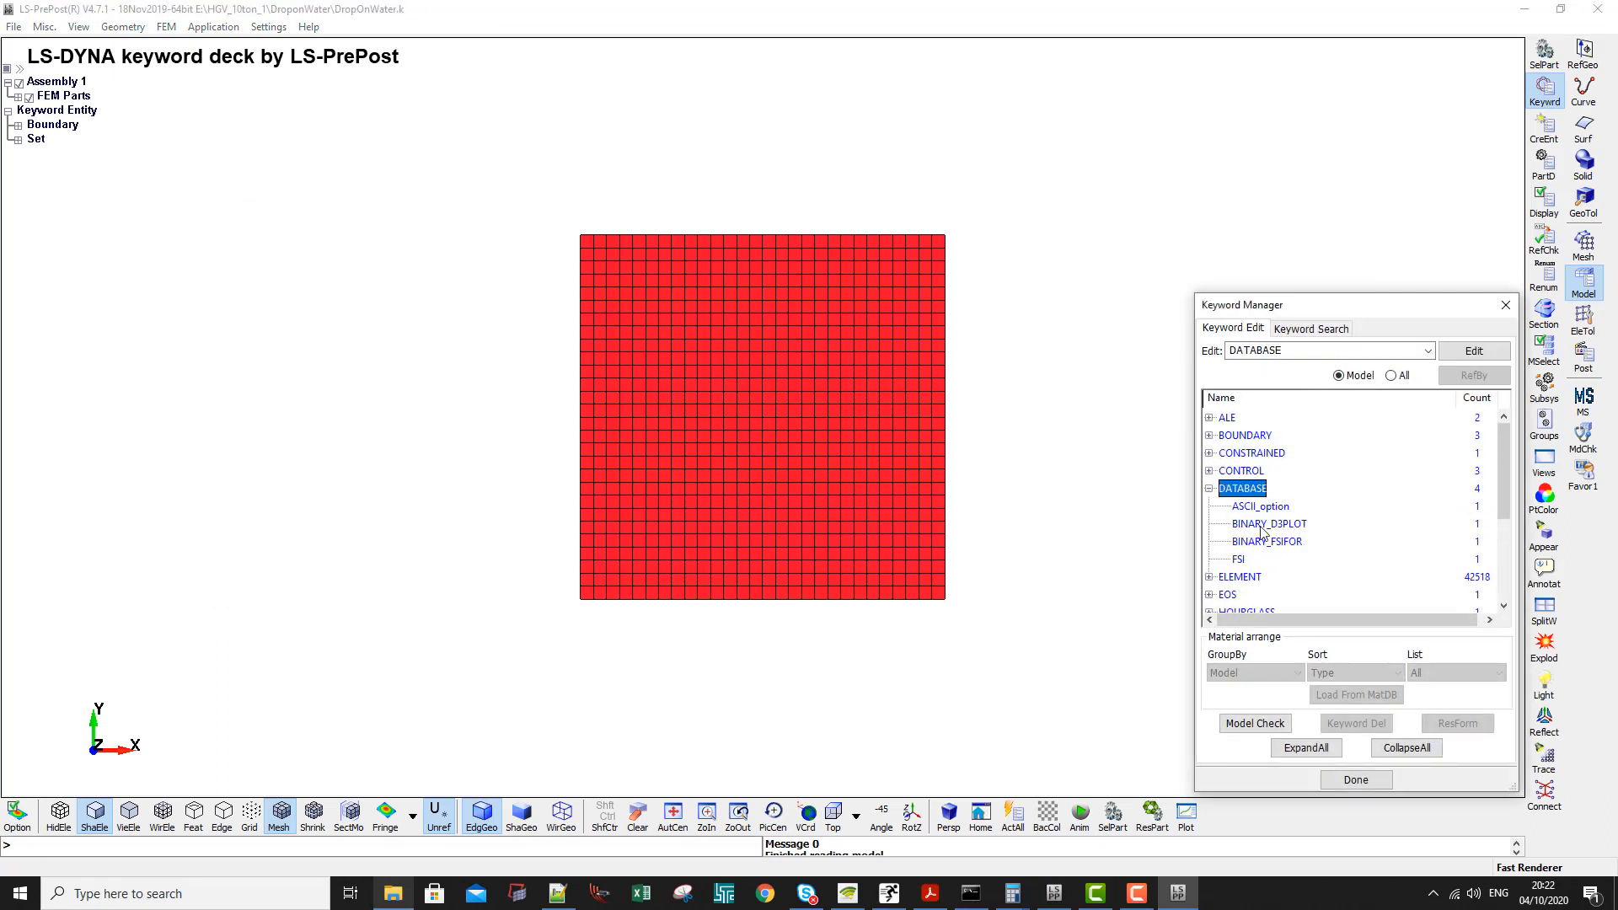
double_click(1238, 559)
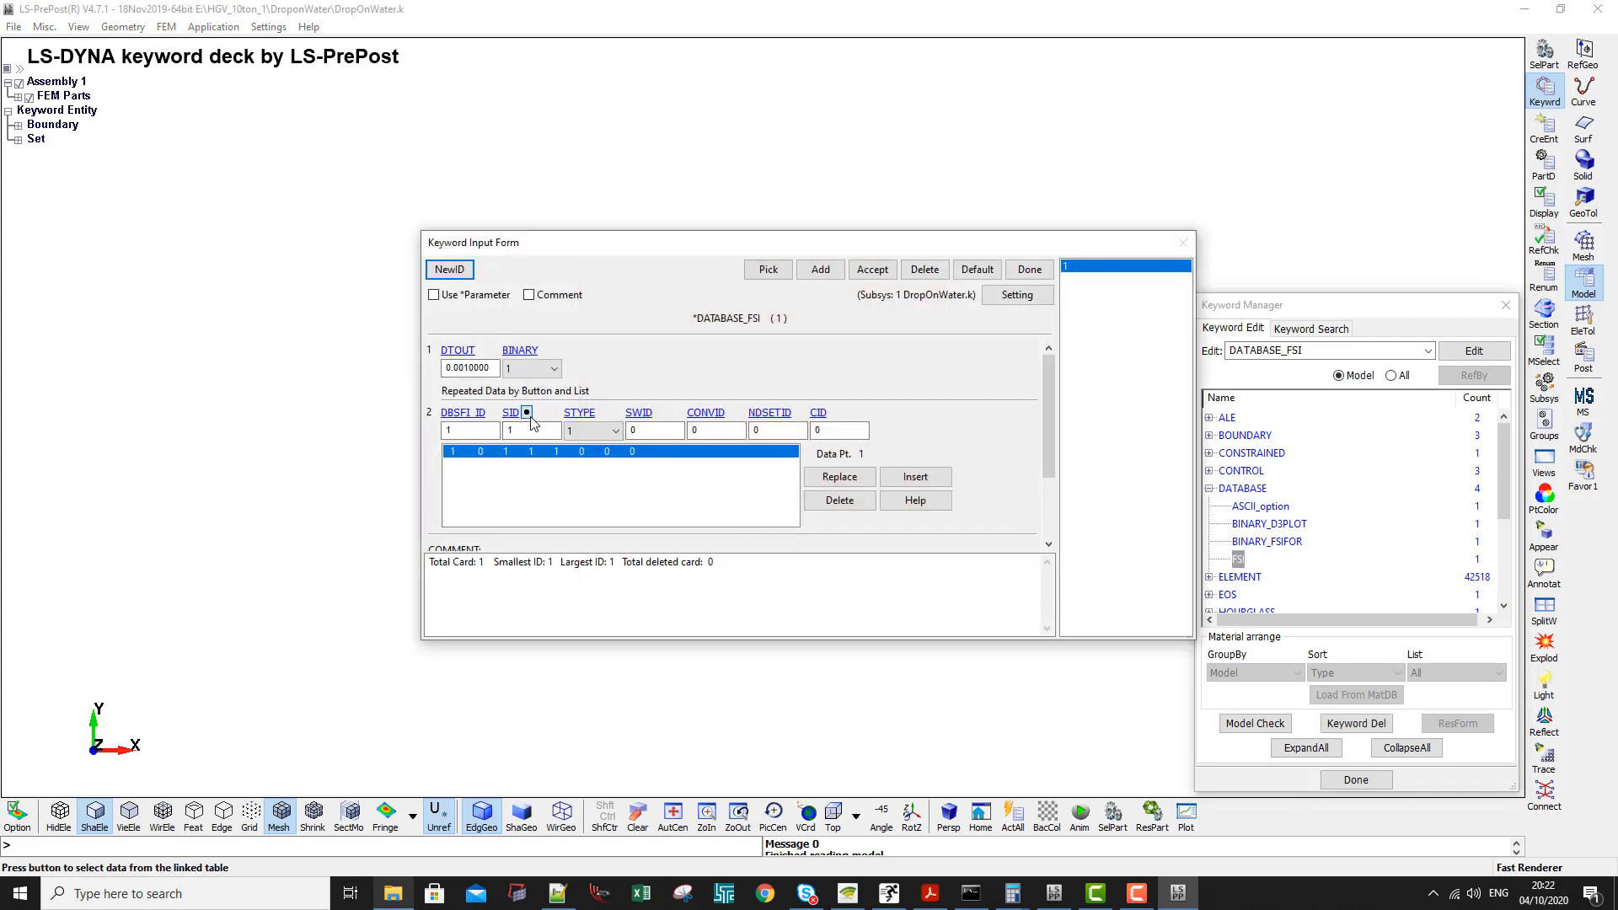
left_click(528, 413)
left_click(1505, 562)
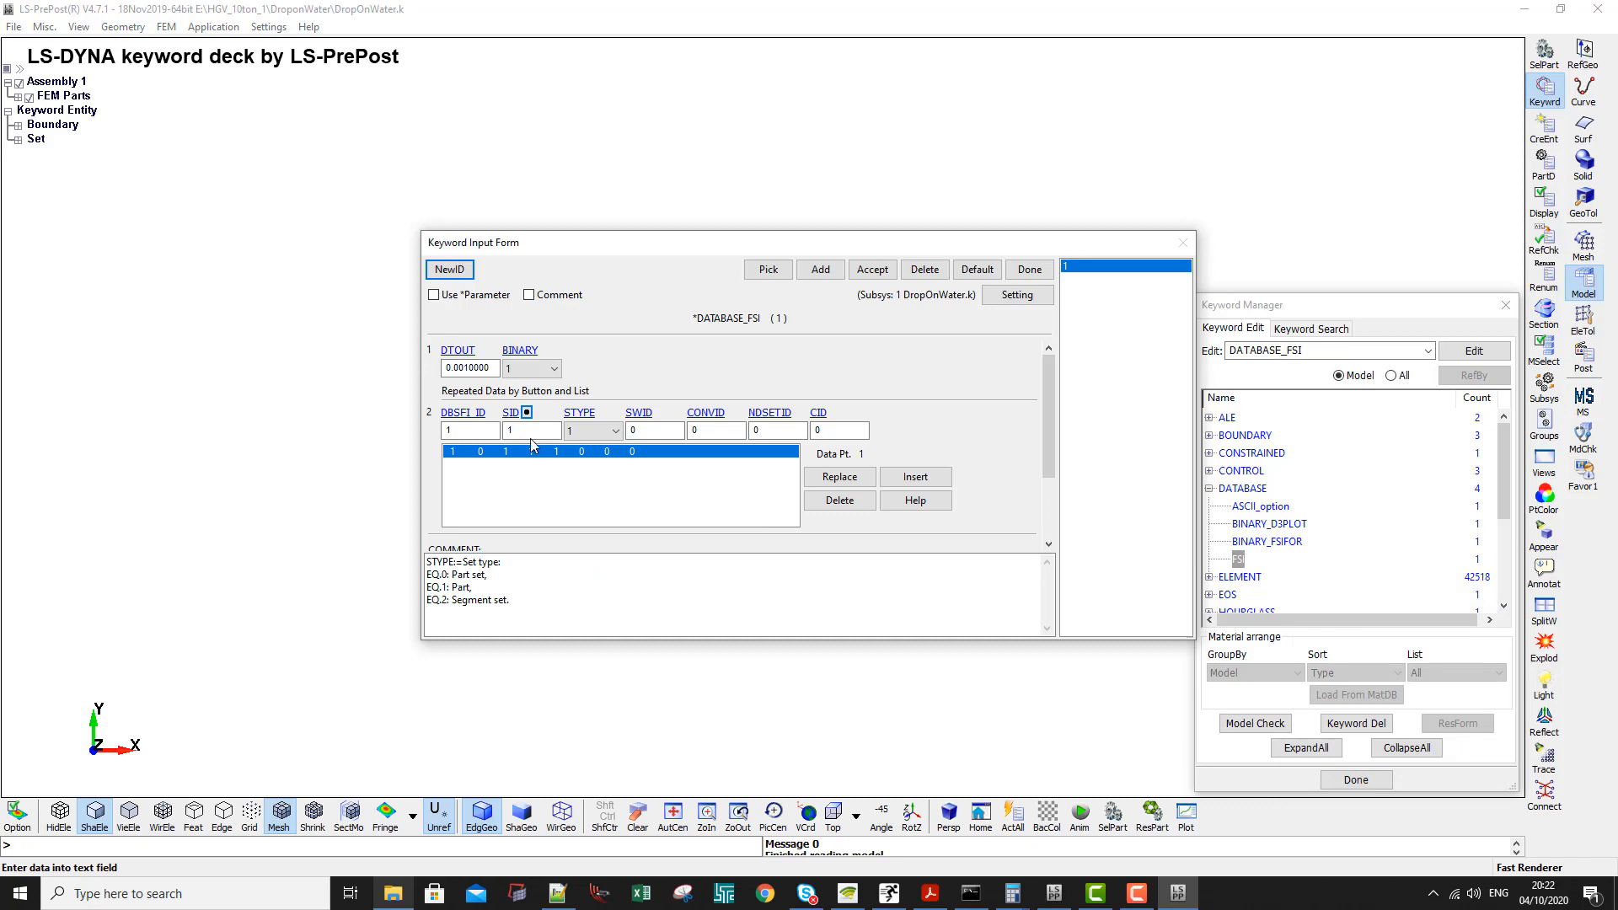
left_click(532, 432)
left_click_drag(453, 575, 486, 575)
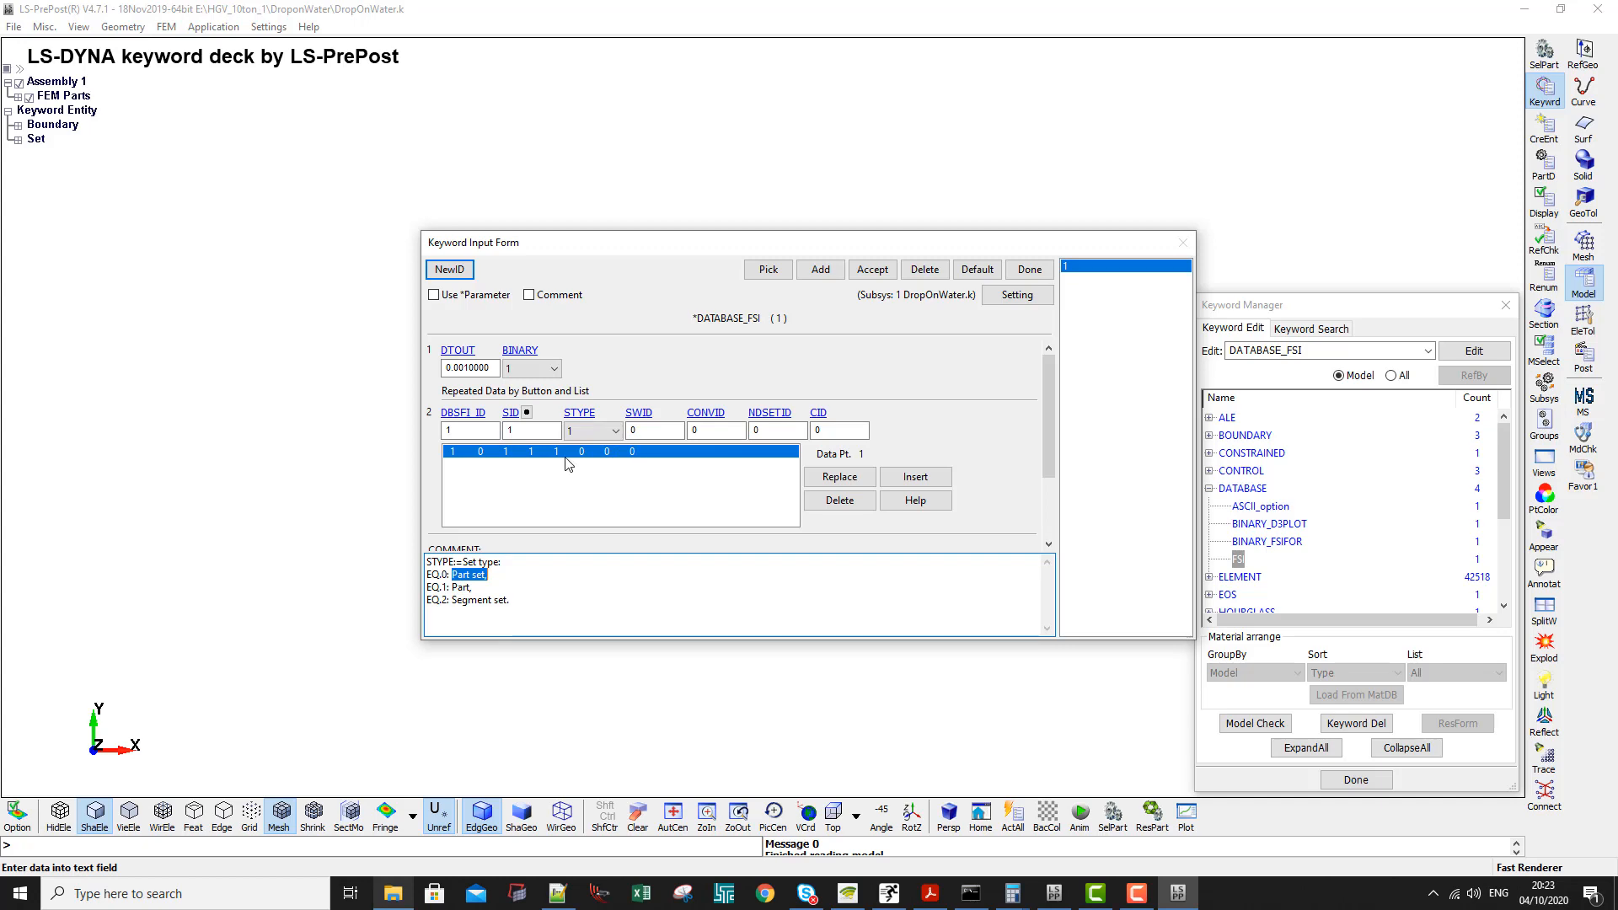
left_click(1030, 269)
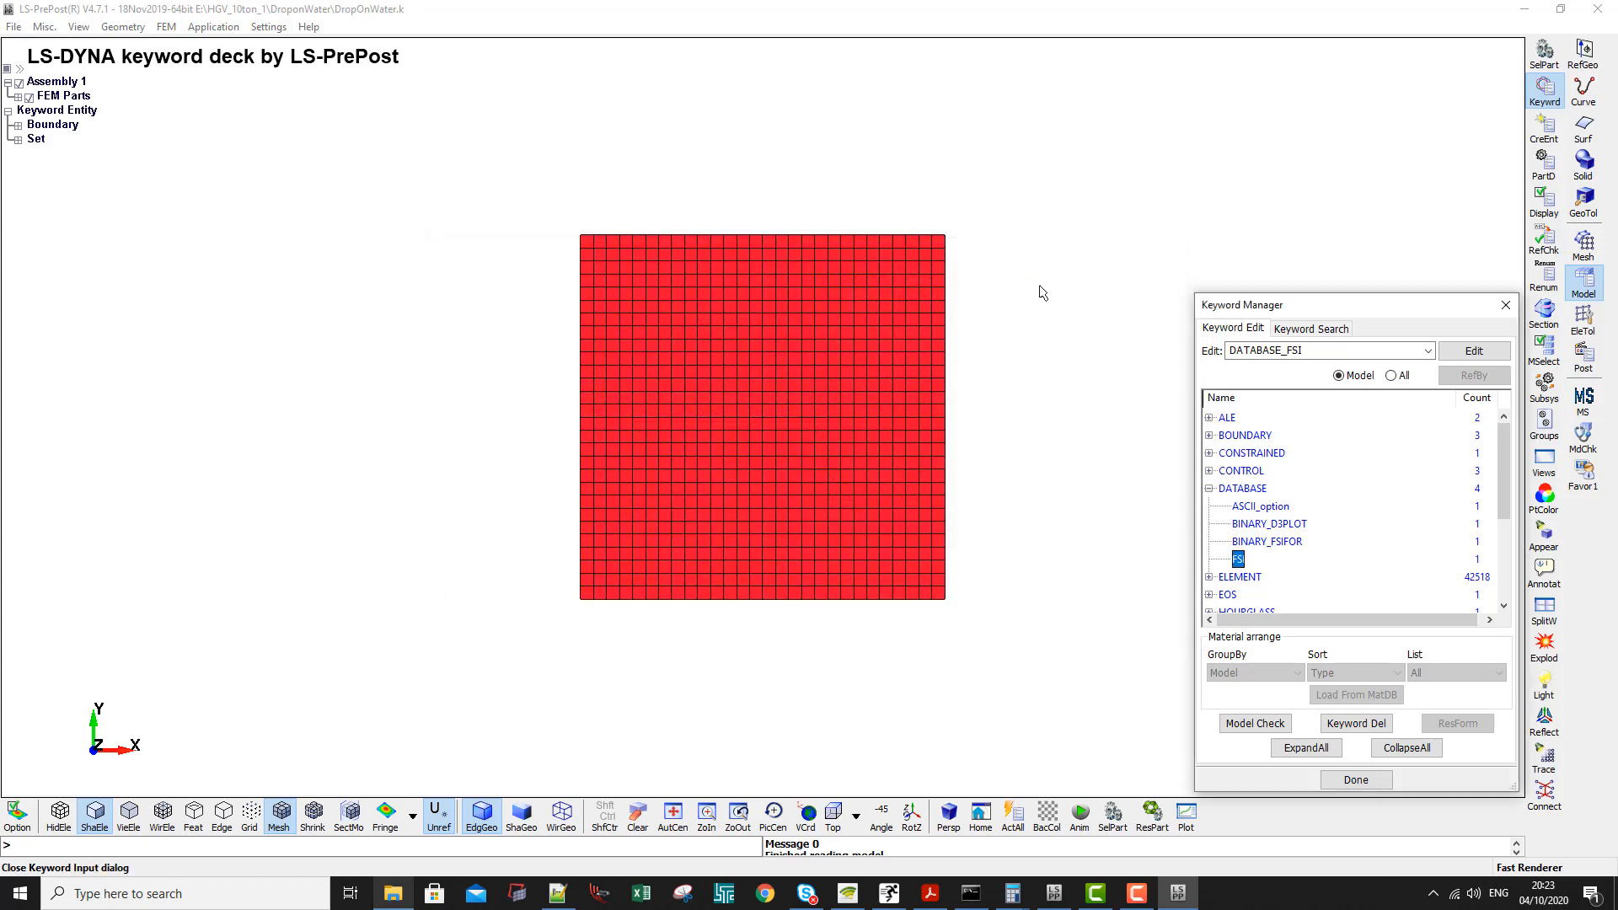
- Expand the SECTION and SET keywords and open the ALE Parts entry of SET_PART_LIST for editing
scroll(1267, 573, "down", 3)
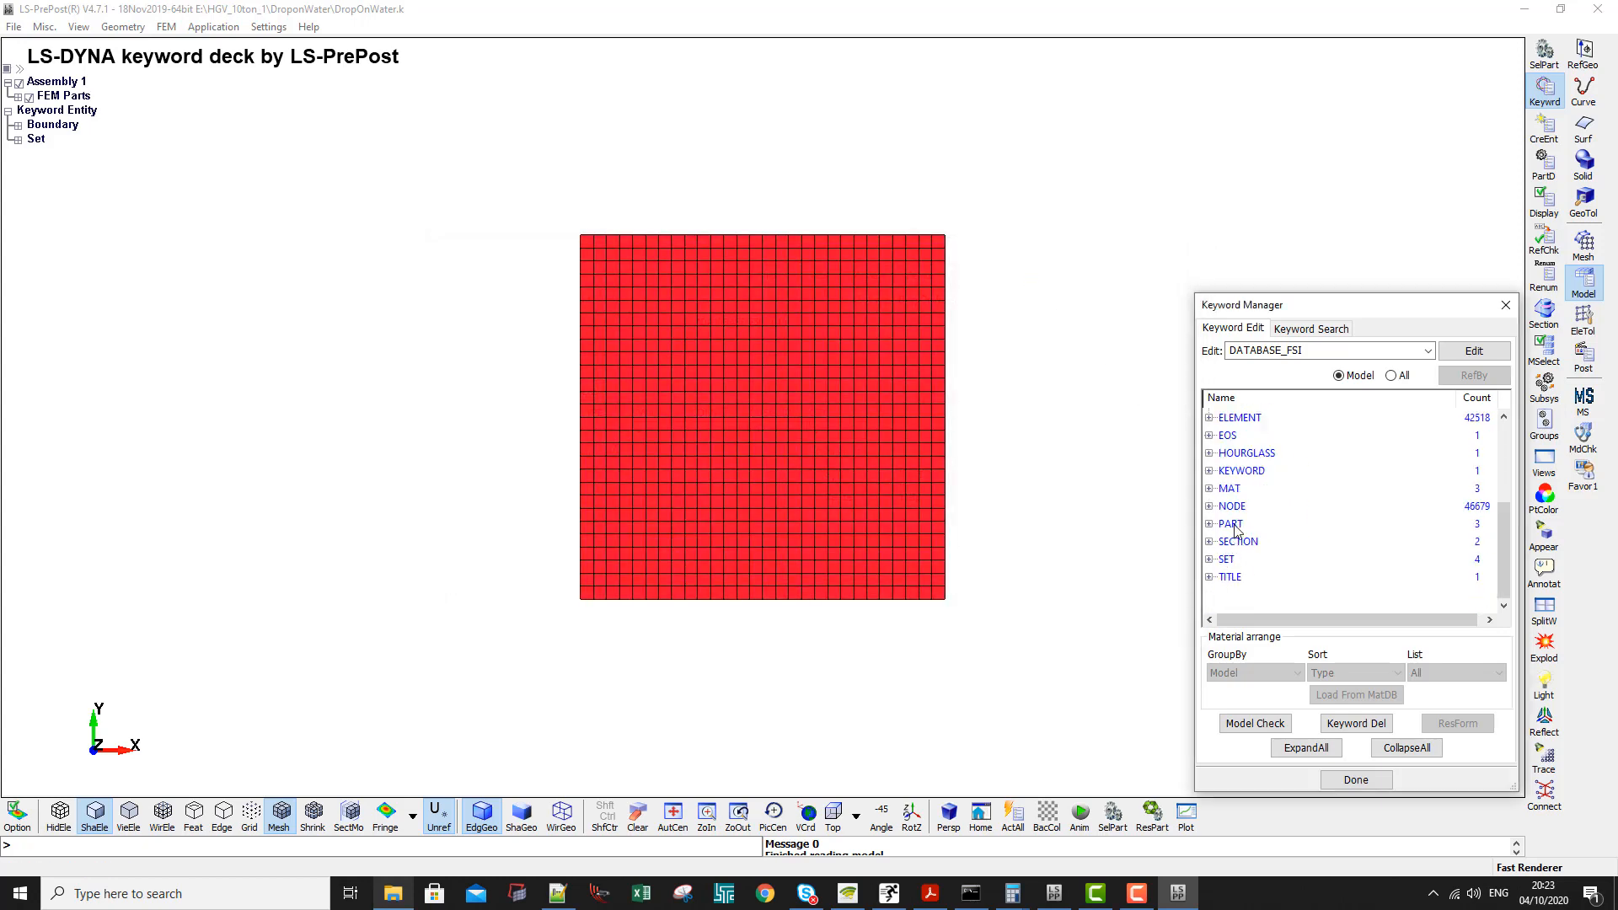
left_click(1233, 526)
left_click(1236, 528)
left_click(1238, 543)
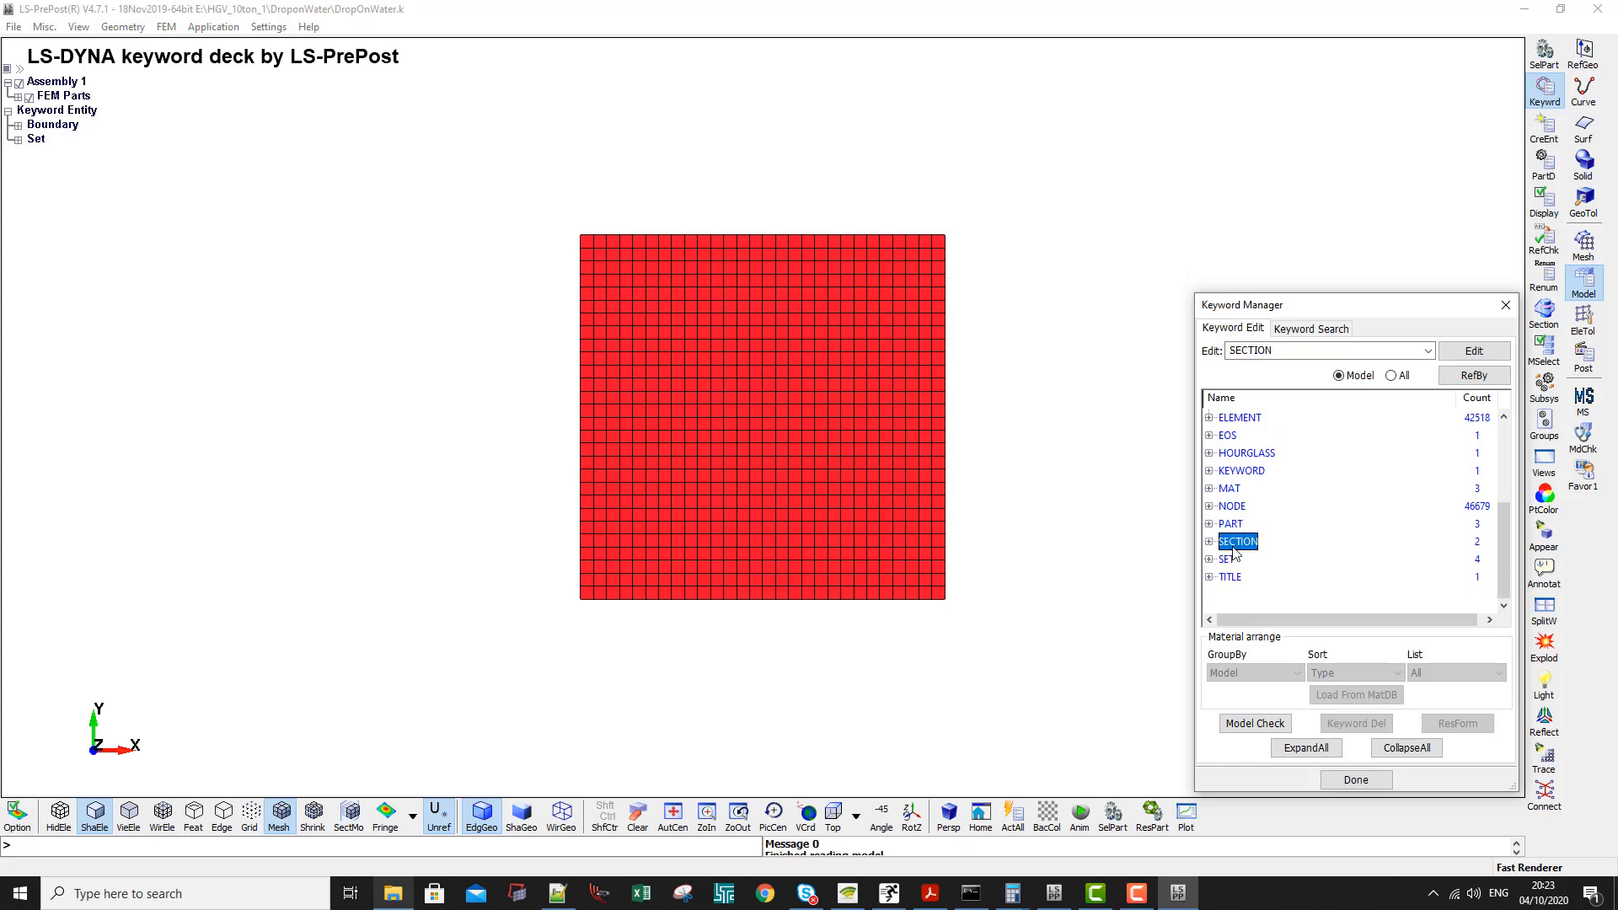
left_click(1228, 578)
left_click(1228, 578)
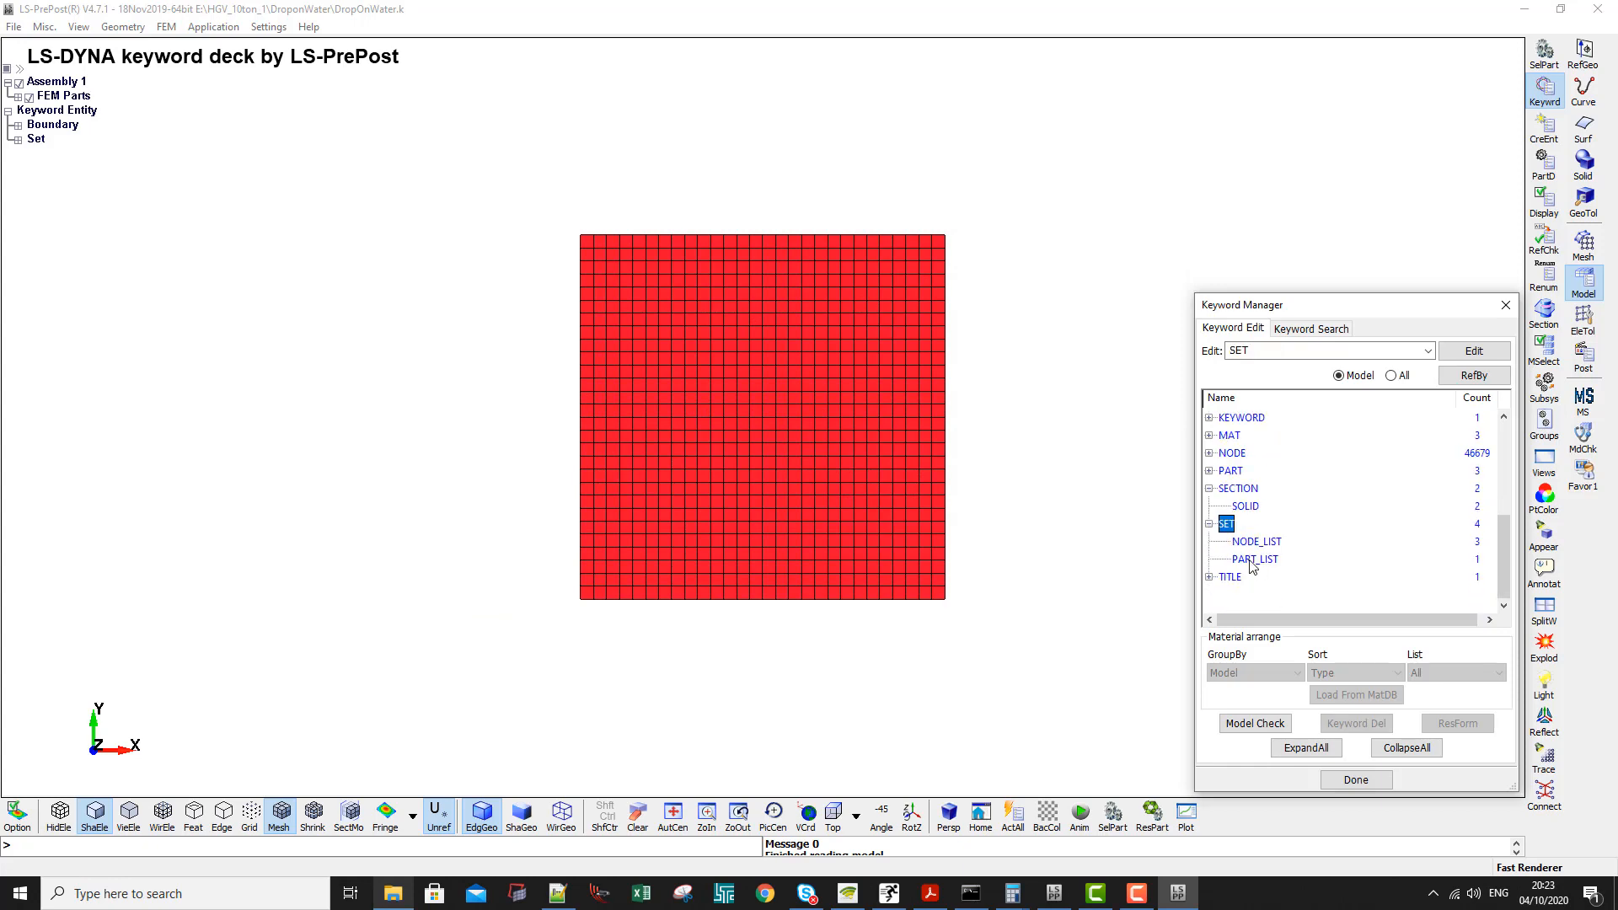
double_click(1255, 558)
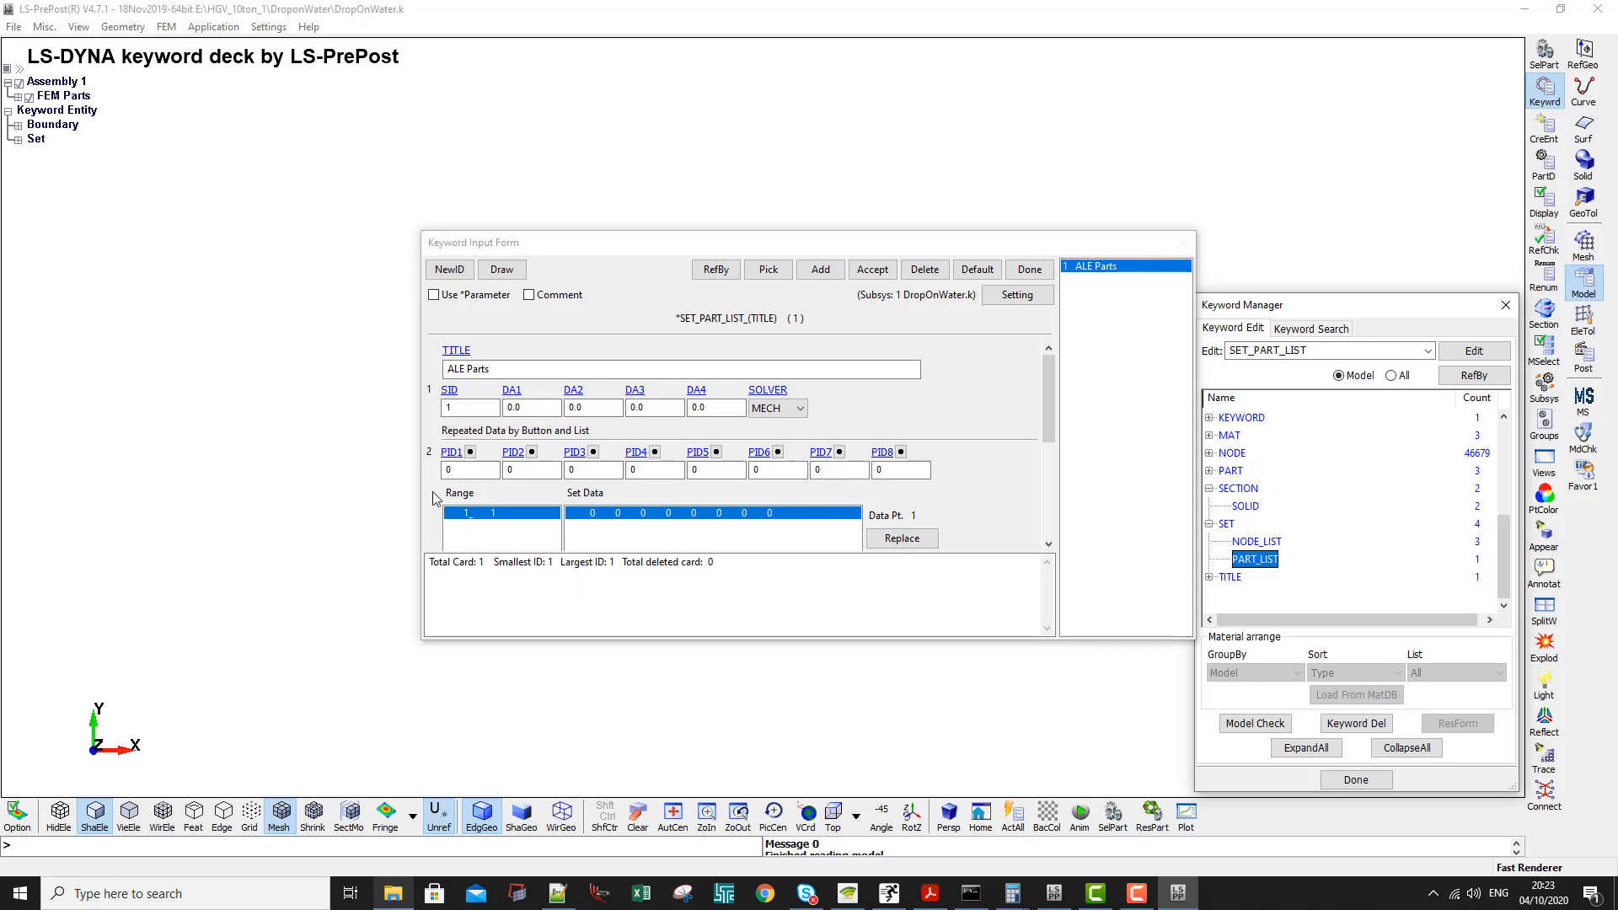
left_click_drag(560, 245, 665, 119)
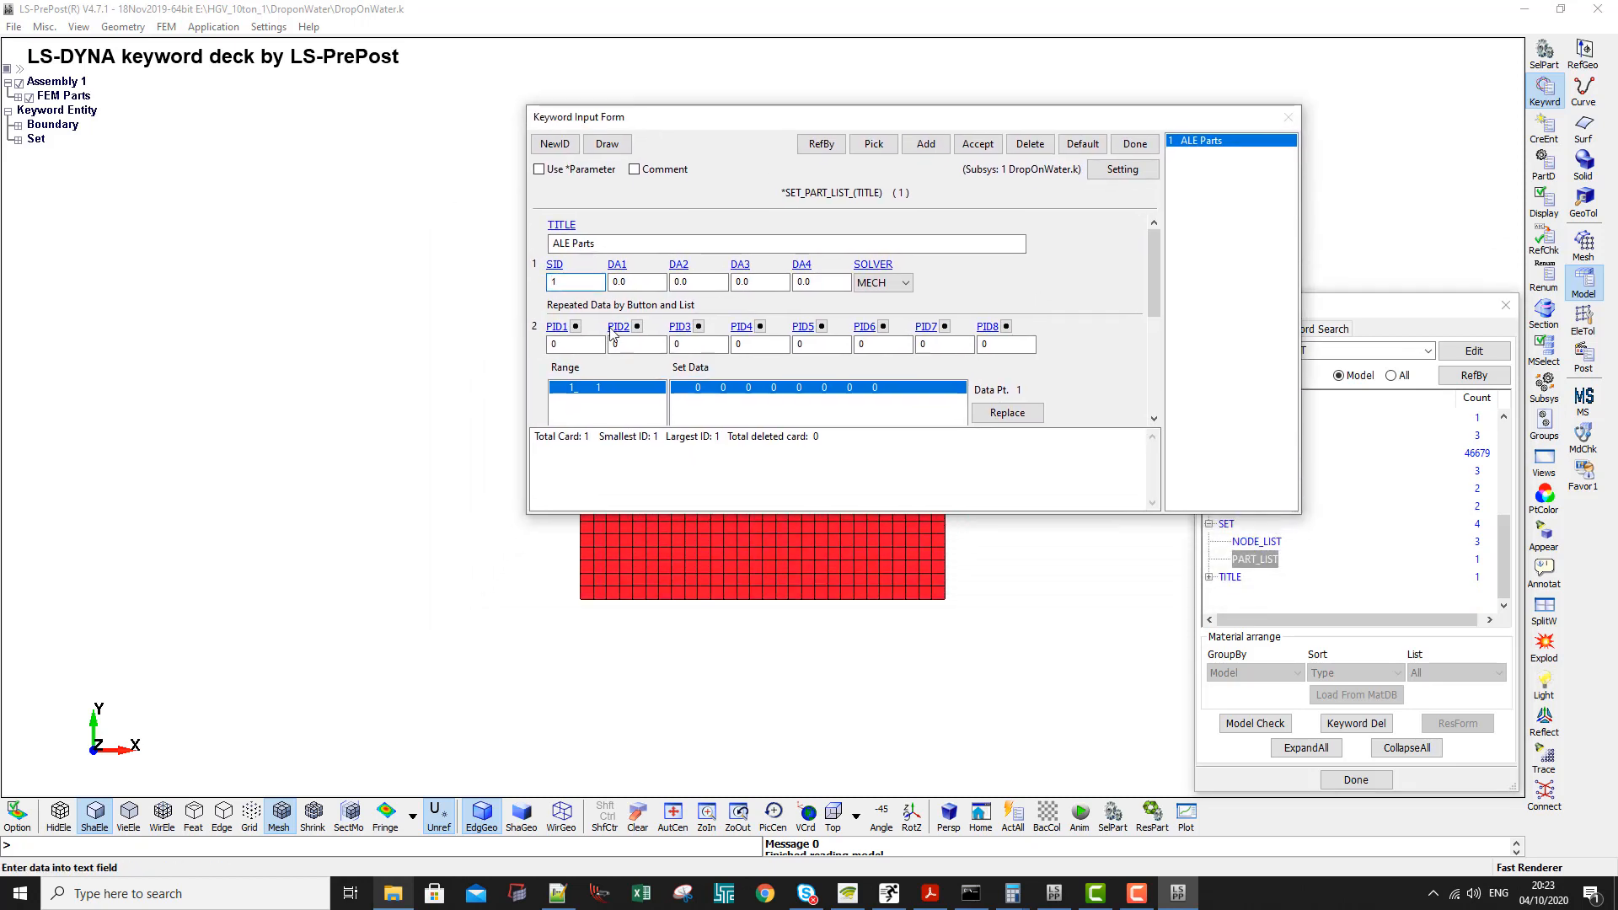
- Insert parts 1 and 2 as PID1 and PID2 into the ALE Parts set, then accept and close the form
left_click(582, 344)
type("1")
left_click(634, 345)
type("2")
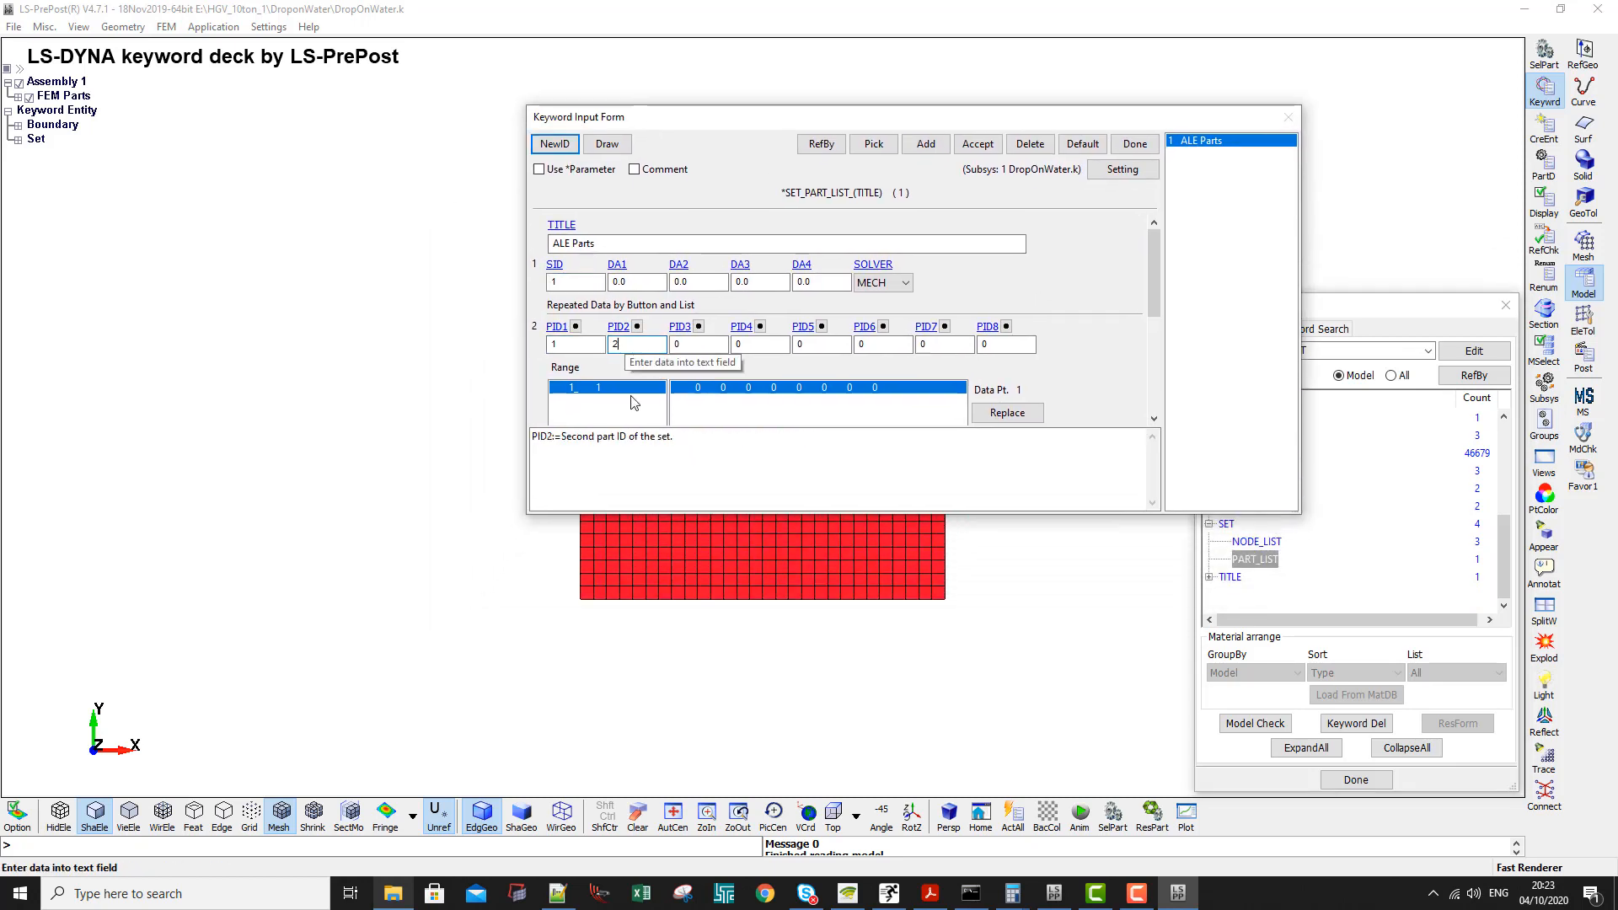
left_click_drag(677, 513, 666, 651)
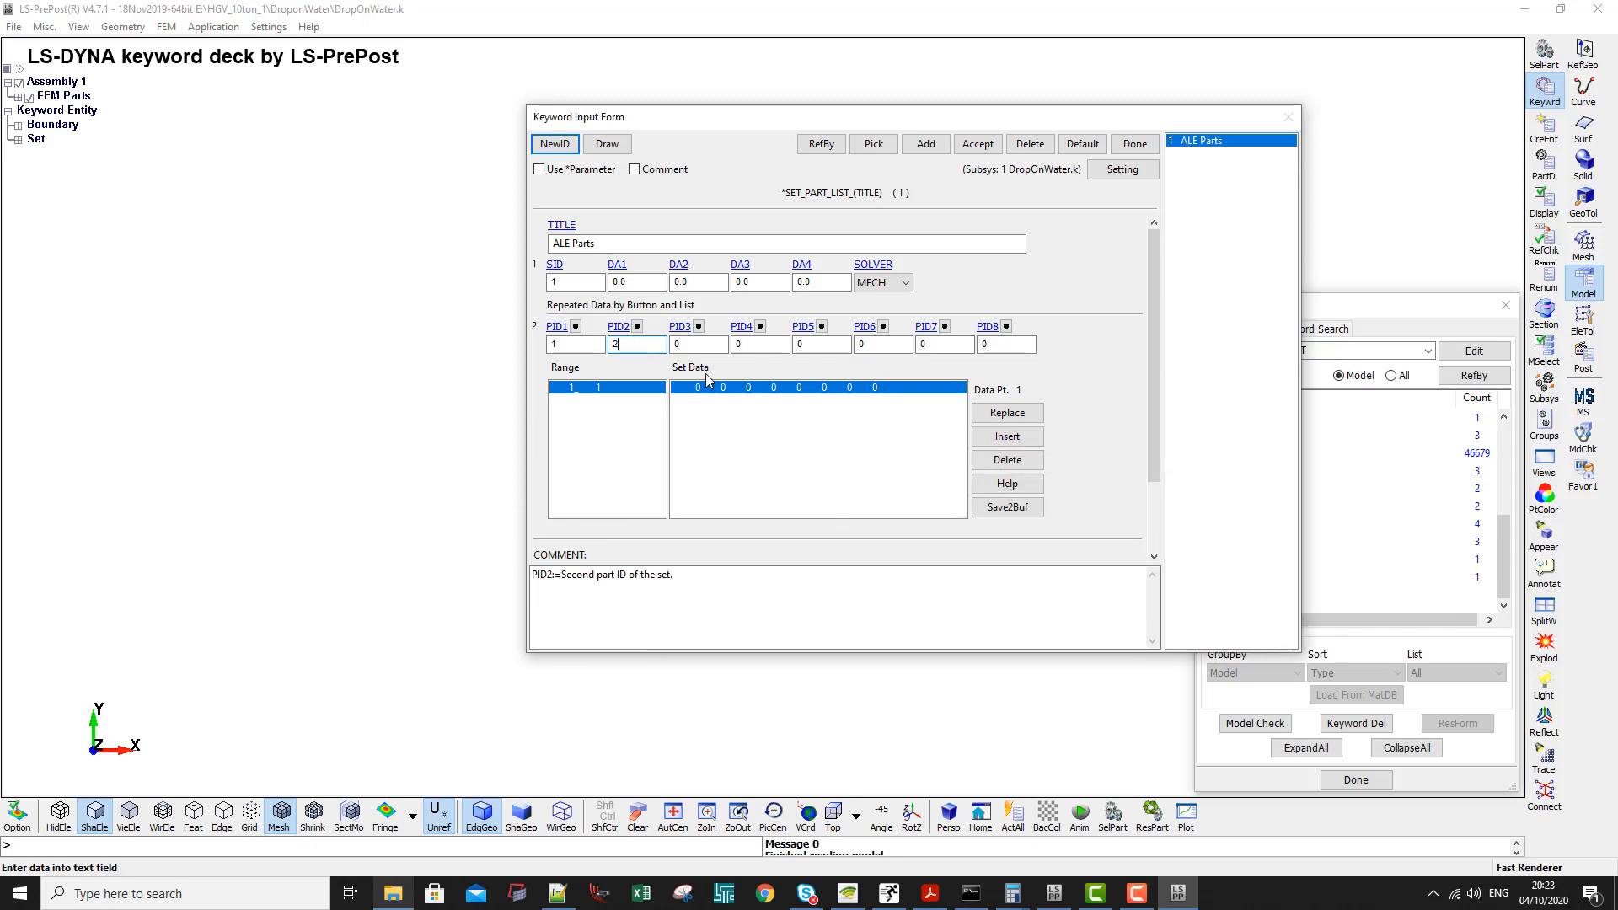
left_click(1003, 439)
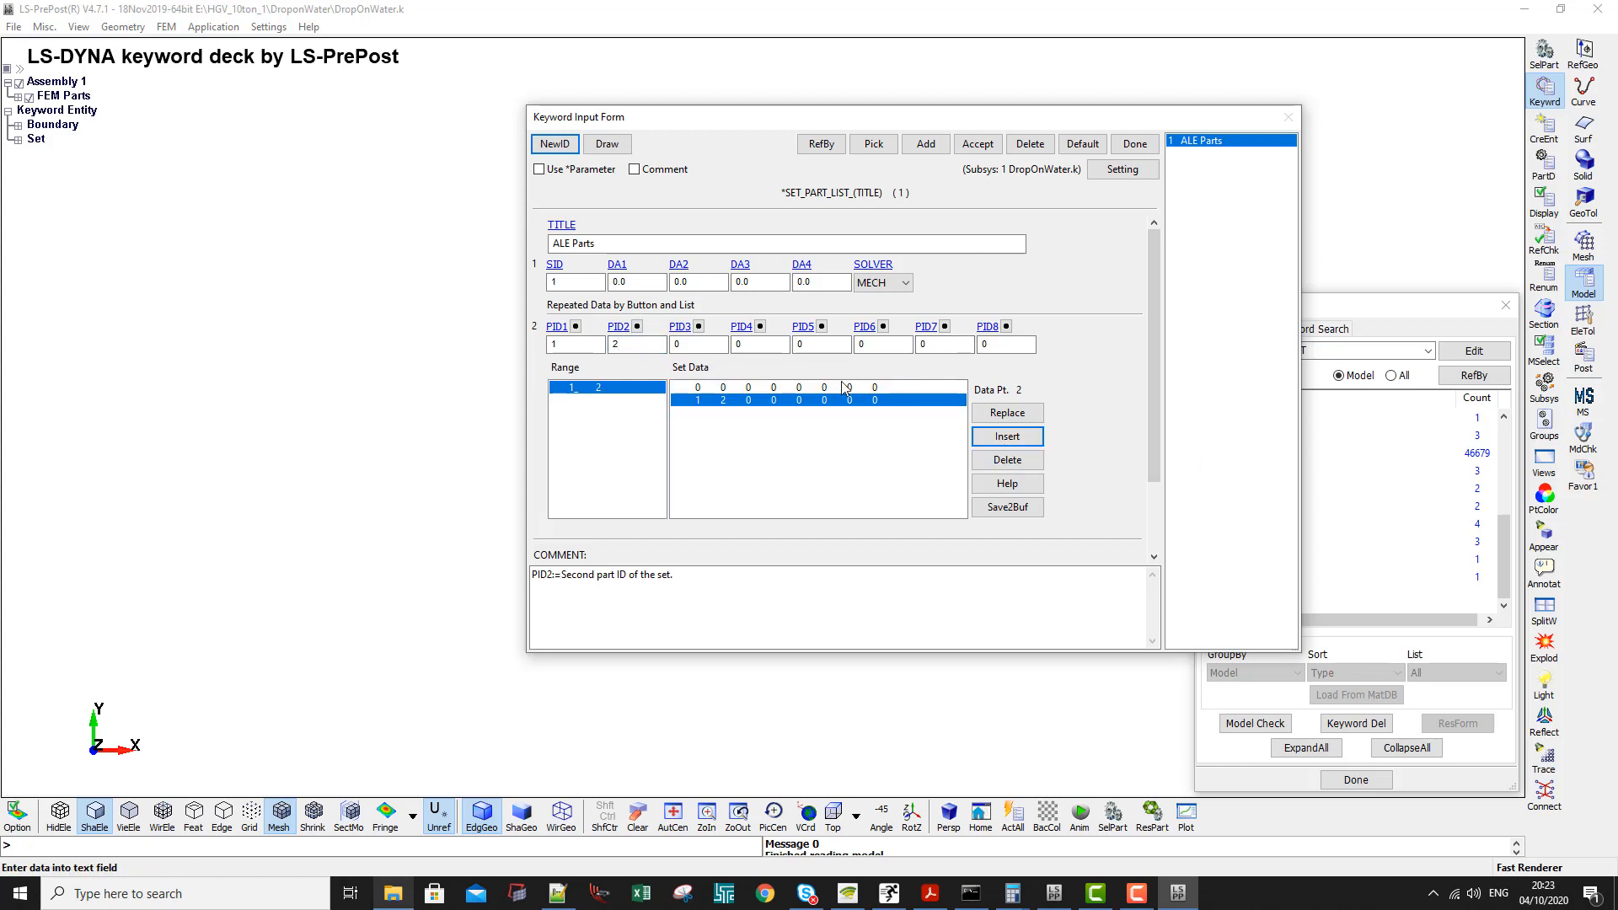
left_click(977, 144)
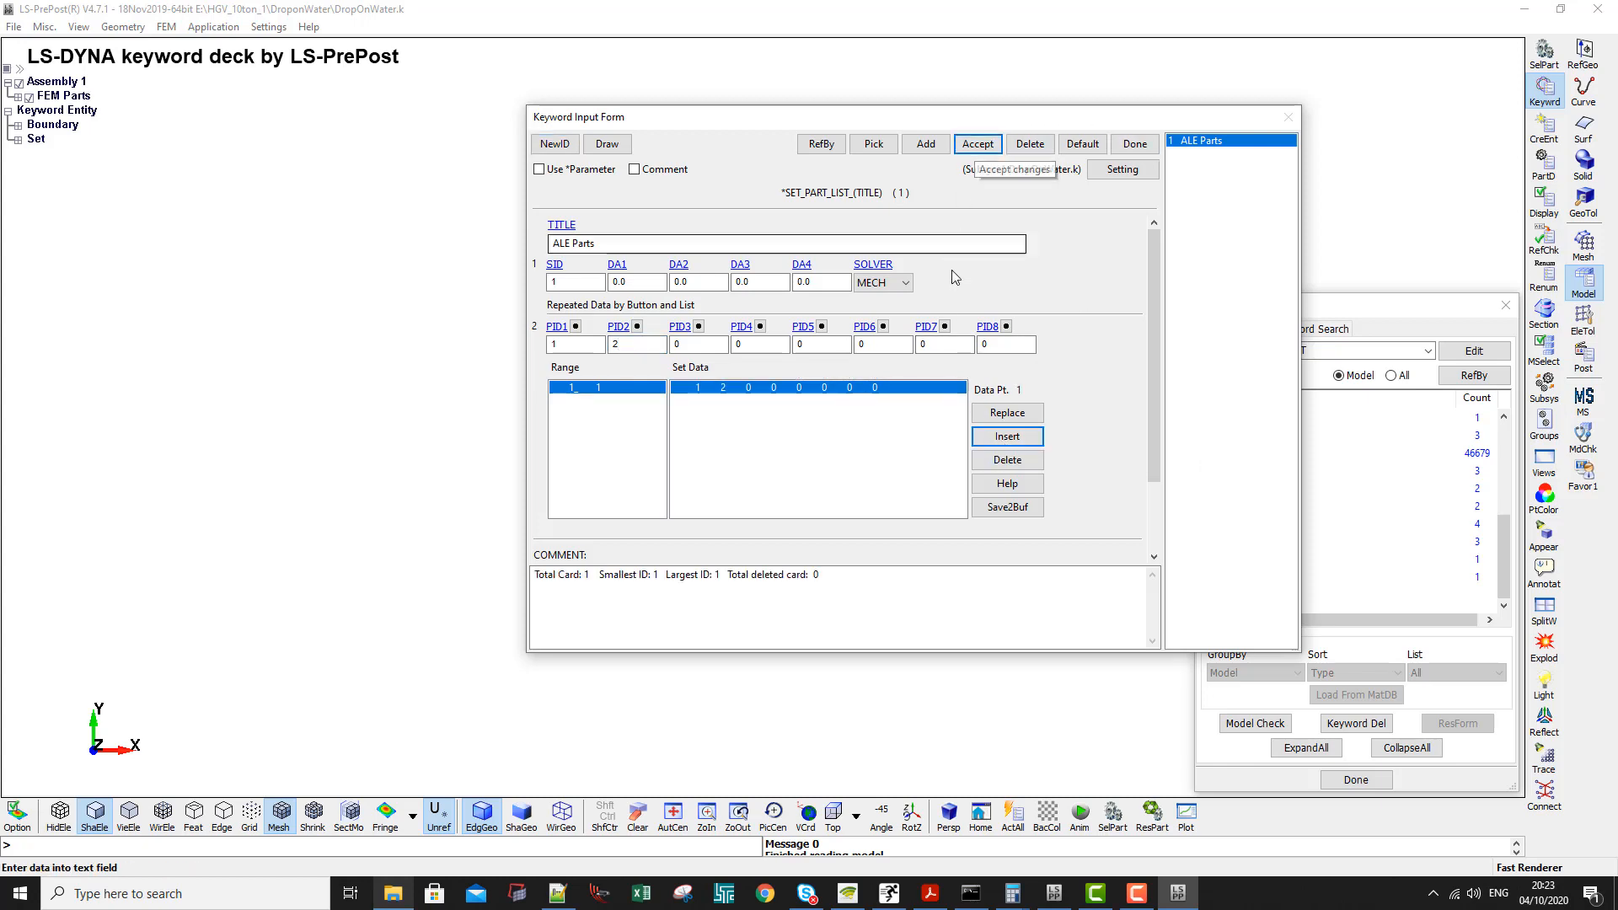
left_click(1134, 143)
- Save the keyword file as DropOnWater.k, overwriting the existing file
key("ctrl+s")
left_click(321, 359)
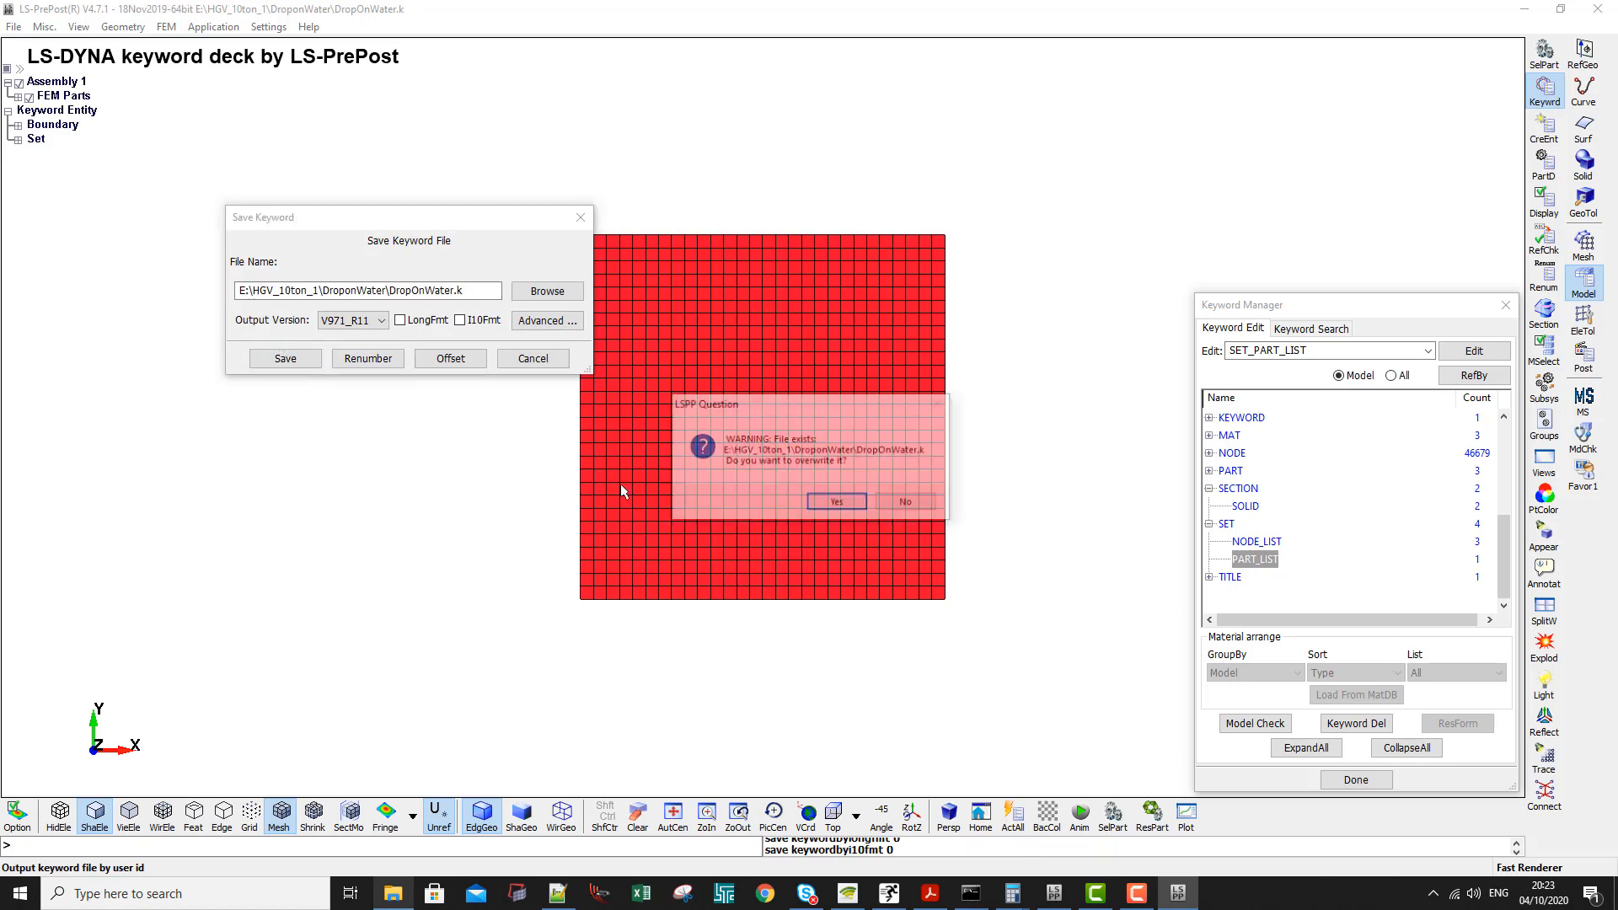
left_click(838, 502)
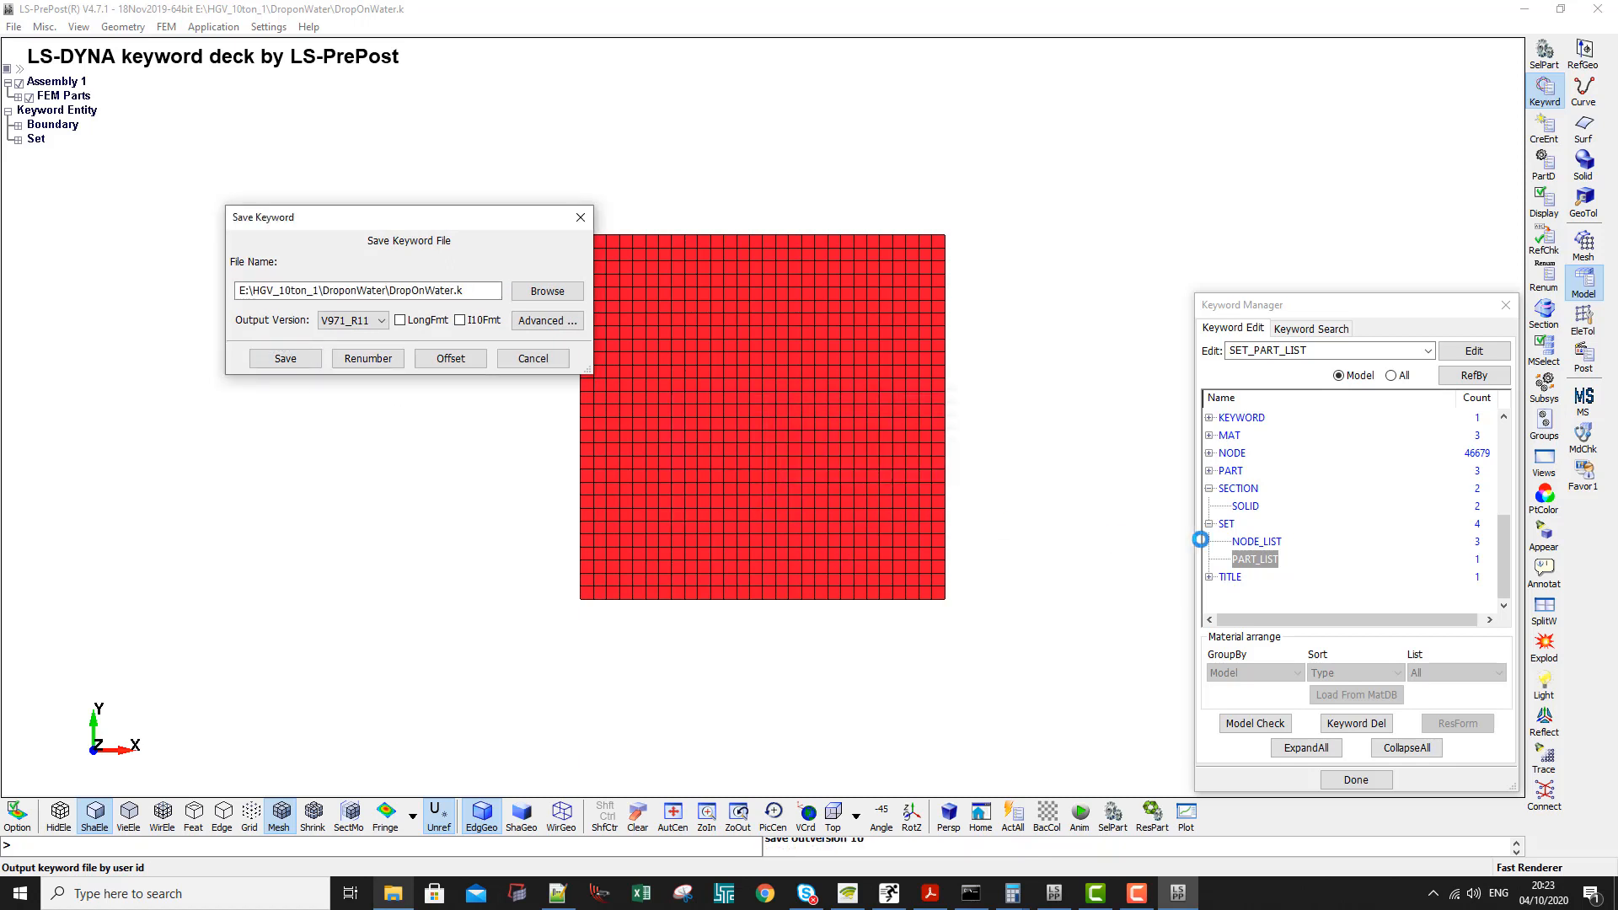
- Run the keyword check on the model to review errors and warnings, then close the program
left_click(1298, 330)
left_click(1255, 334)
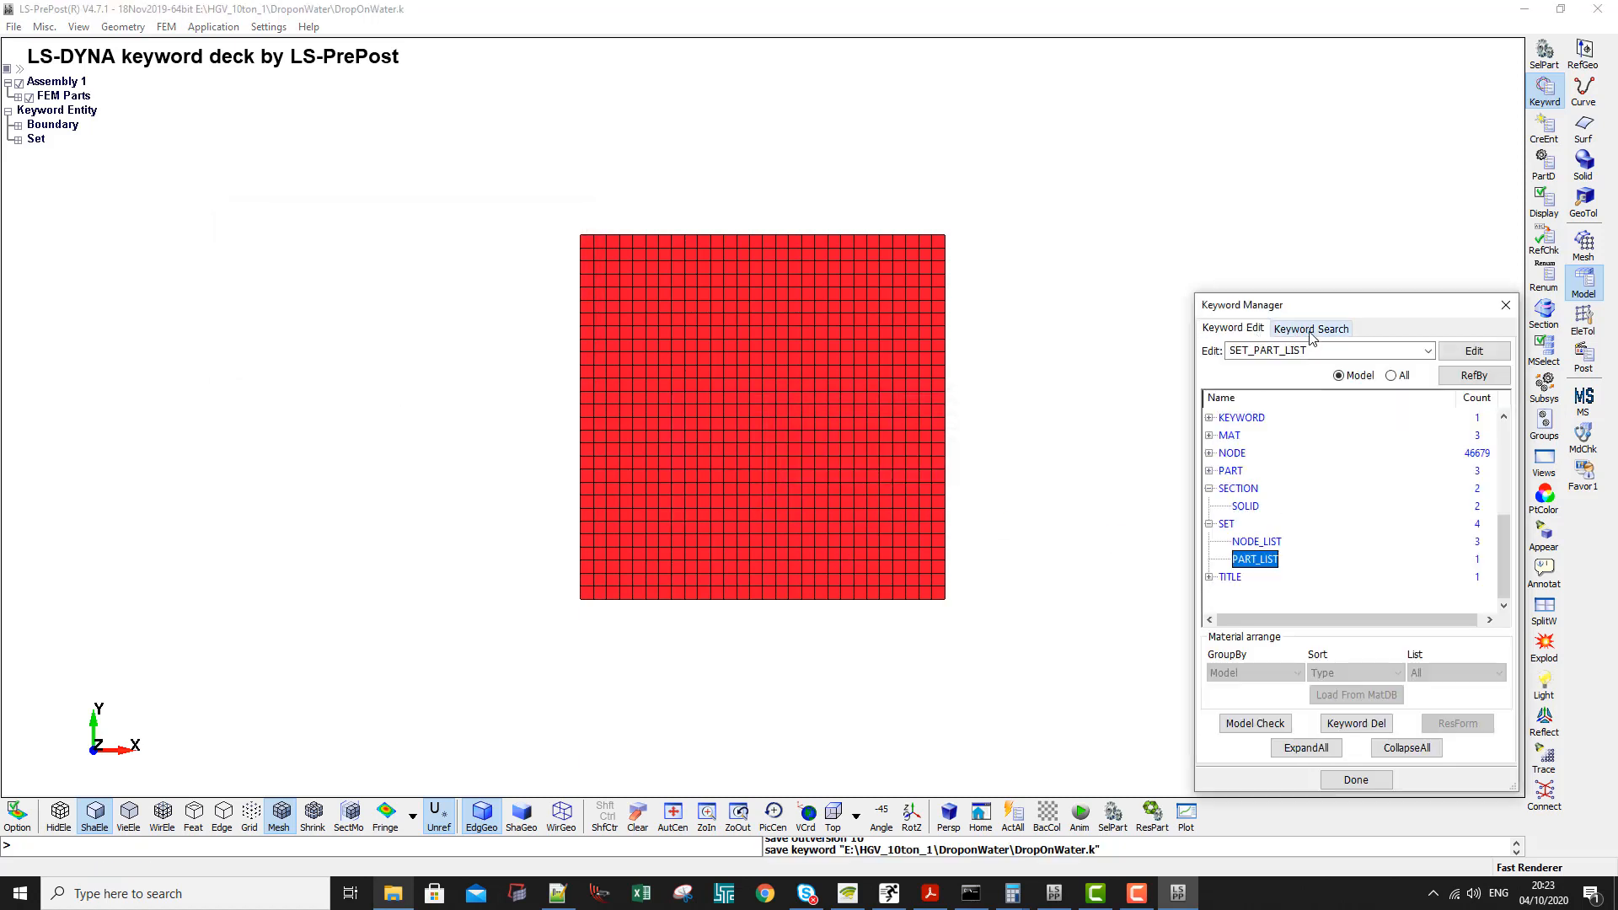
left_click(1256, 724)
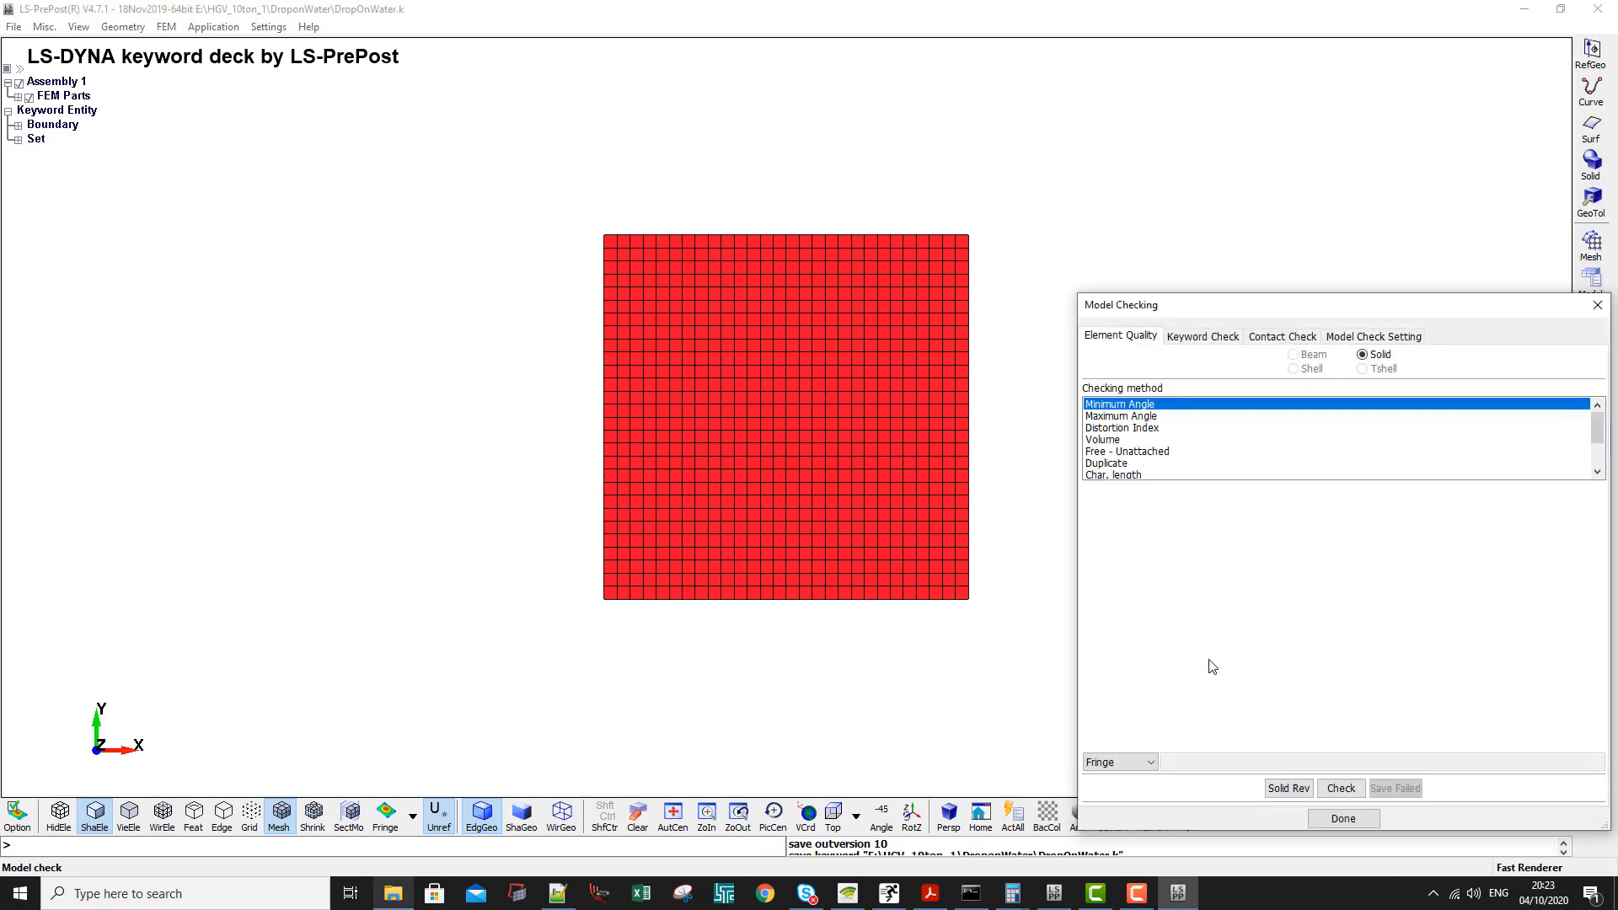
left_click(1197, 339)
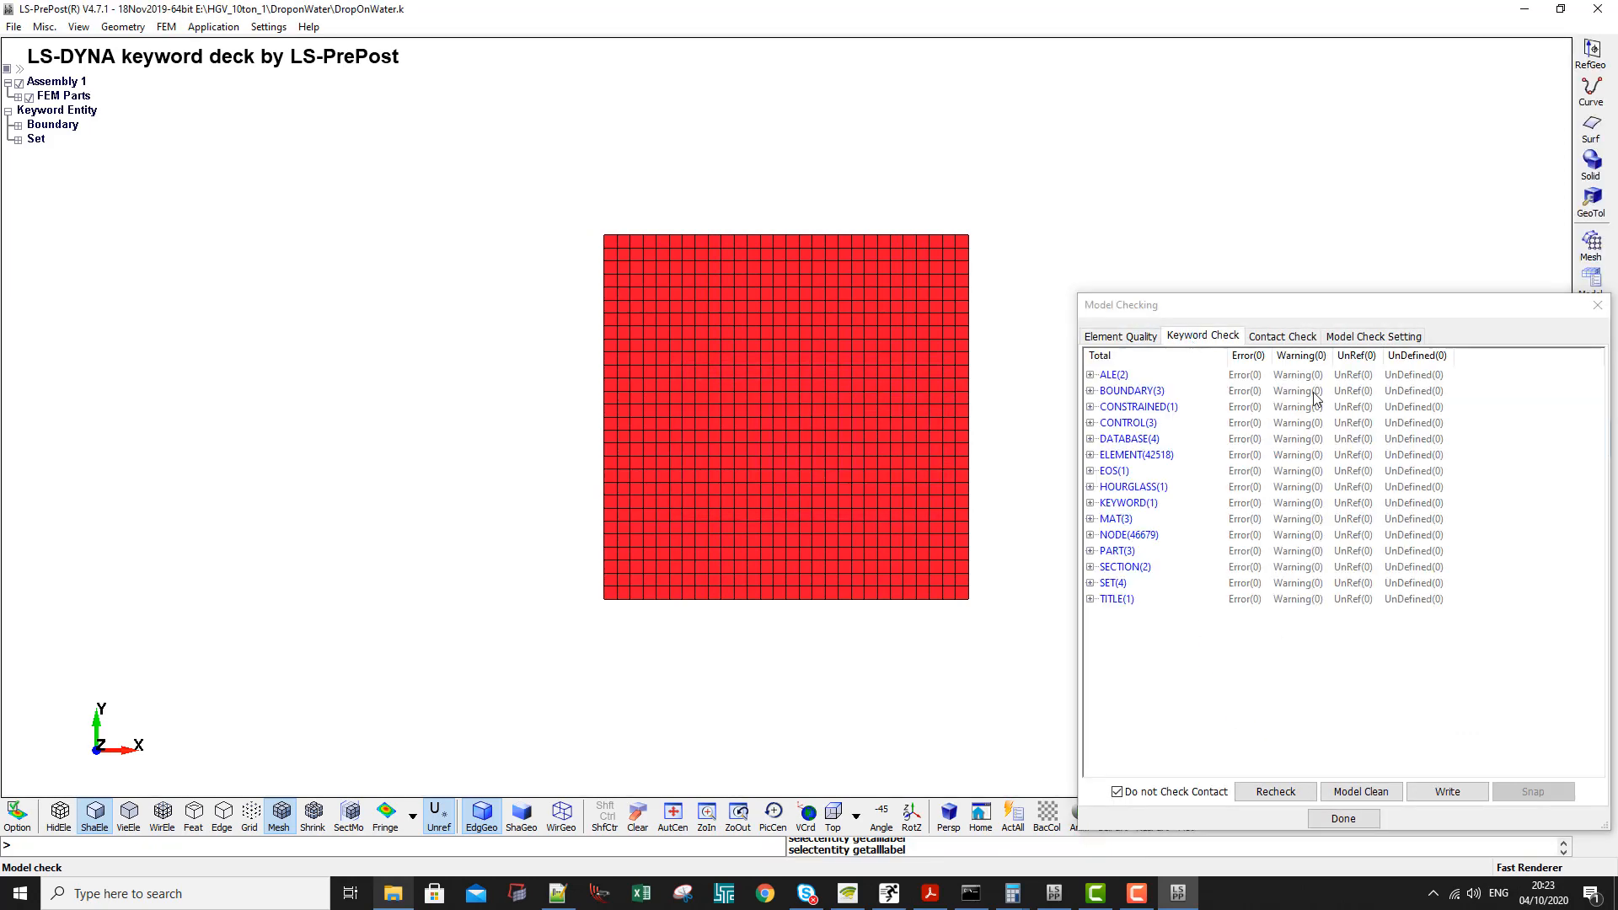
left_click(1604, 16)
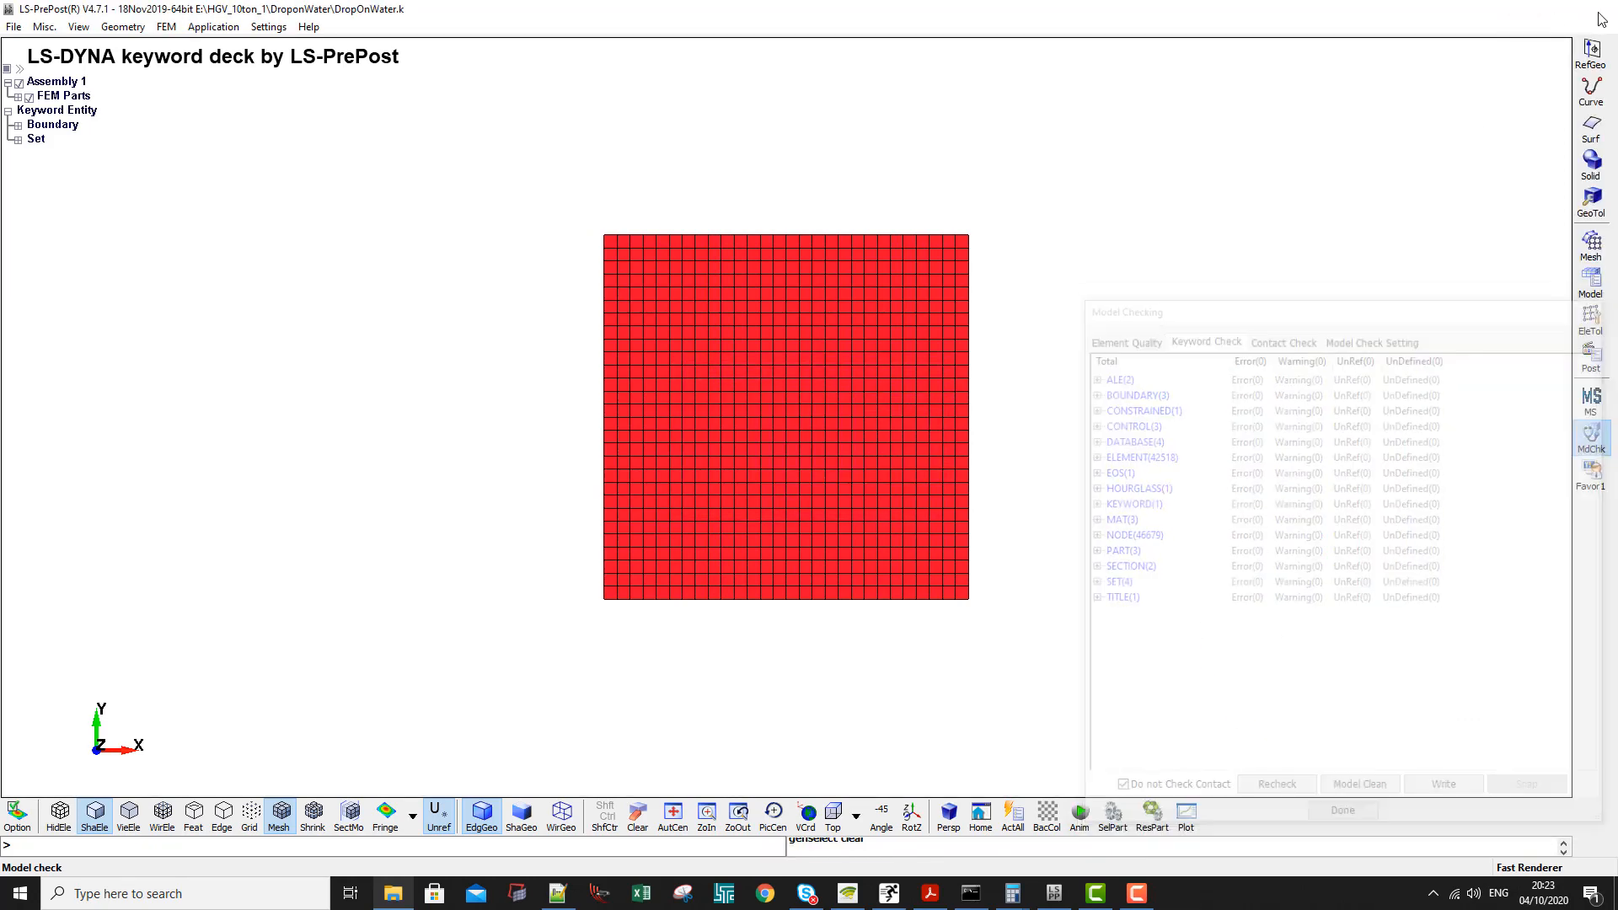
- Reload the modified DropOnWater.k in Notepad++, set stype to 0 in the DATABASE_FSI block and save the file
left_click(173, 426)
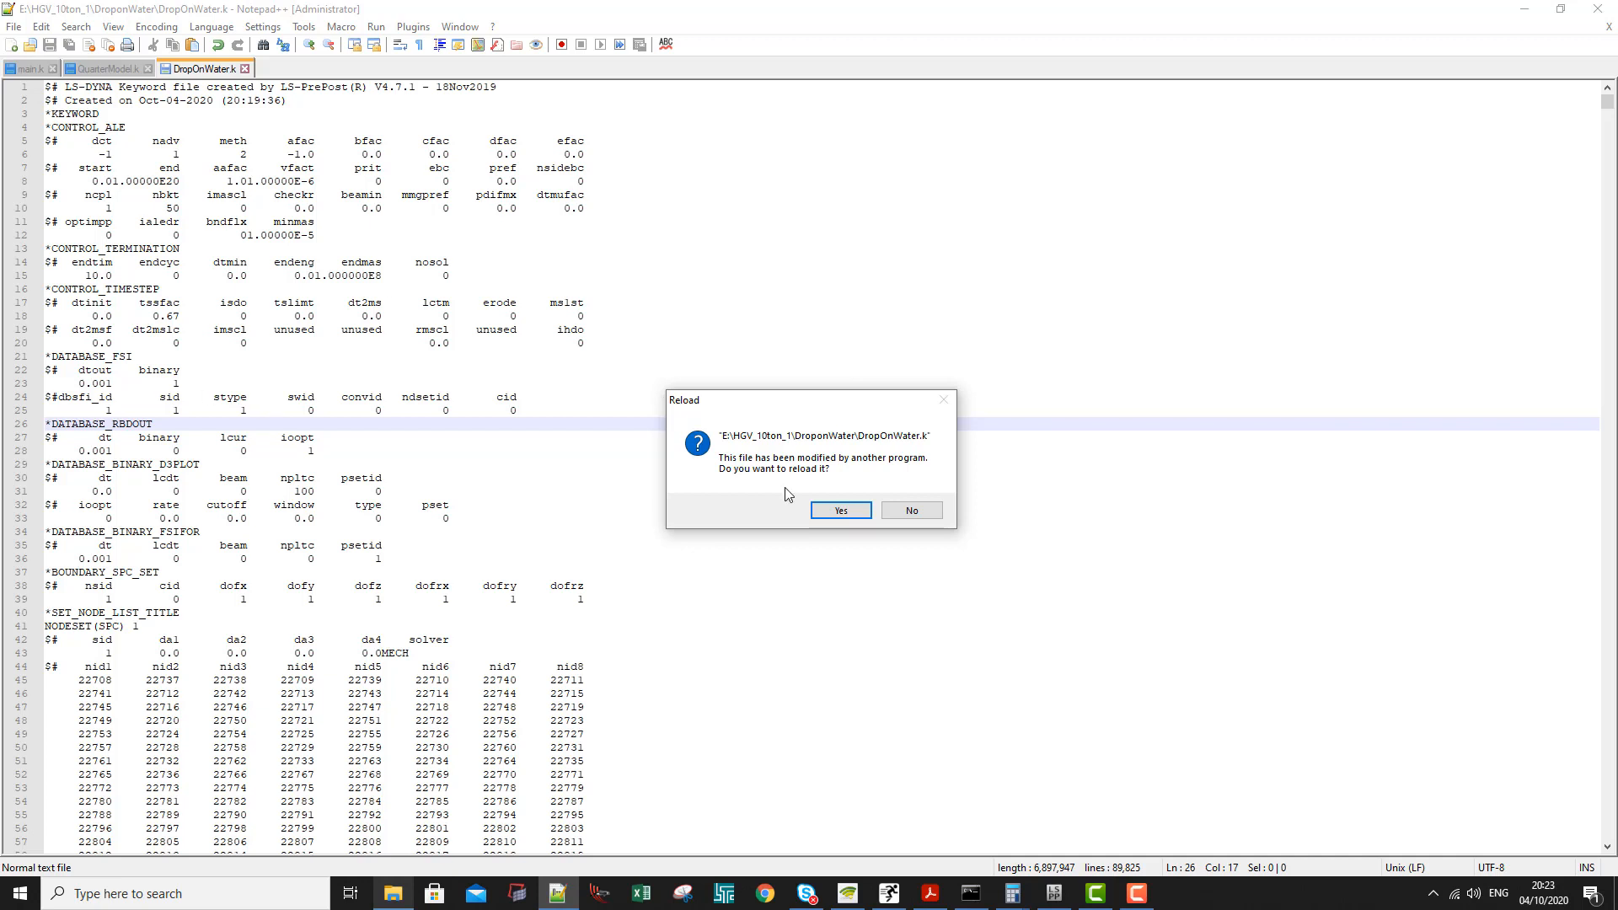
left_click(833, 511)
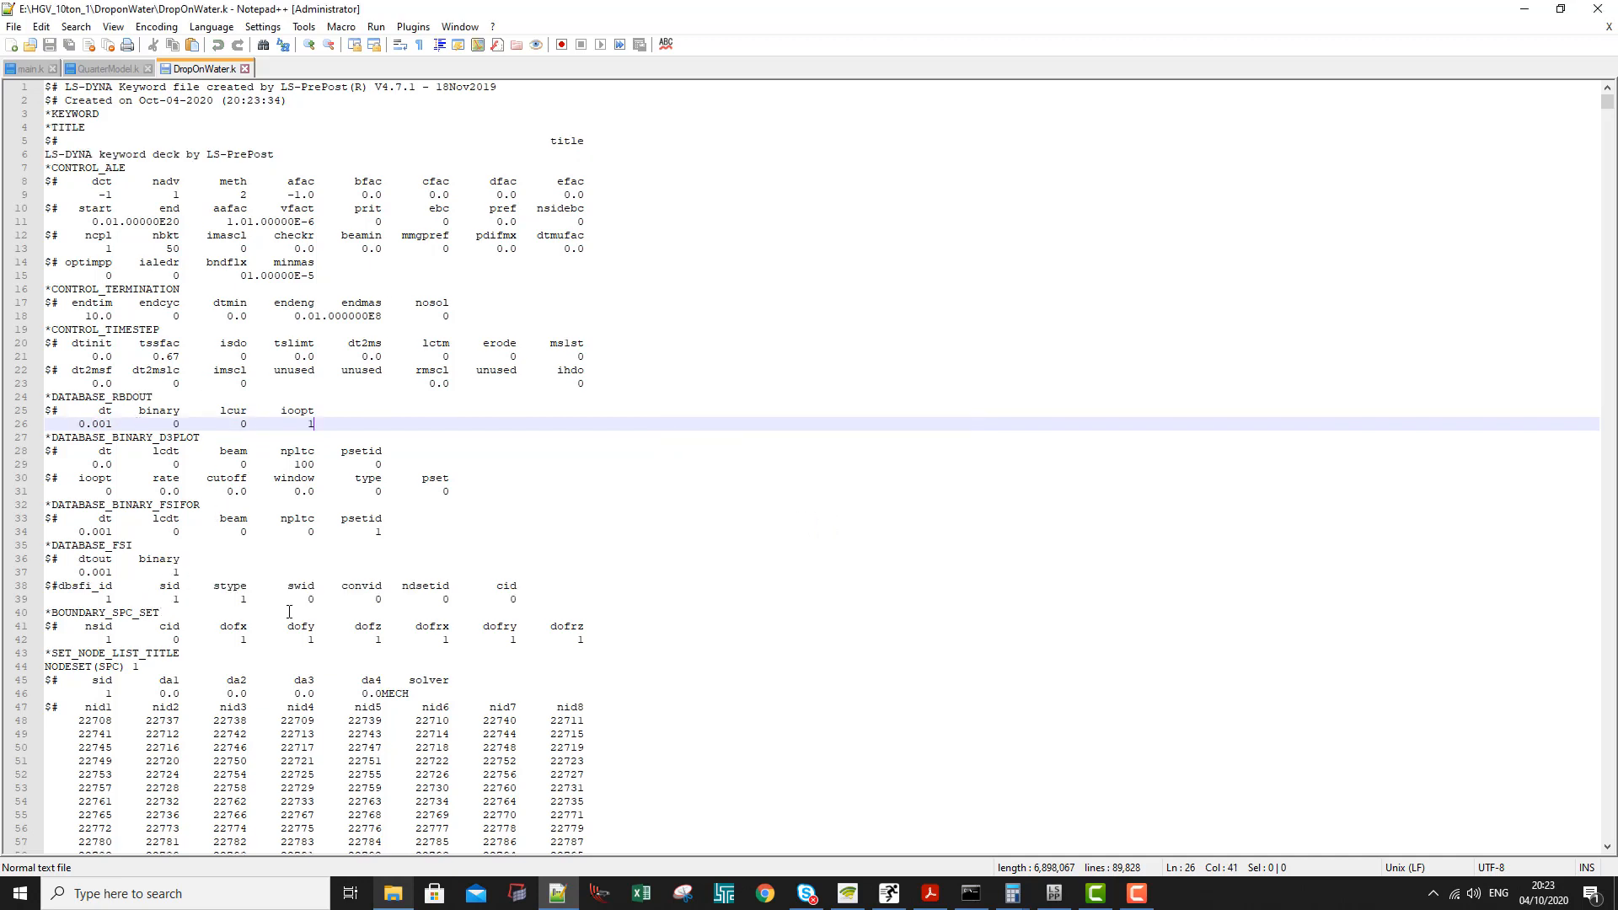
scroll(294, 619, "down", 1)
left_click(241, 560)
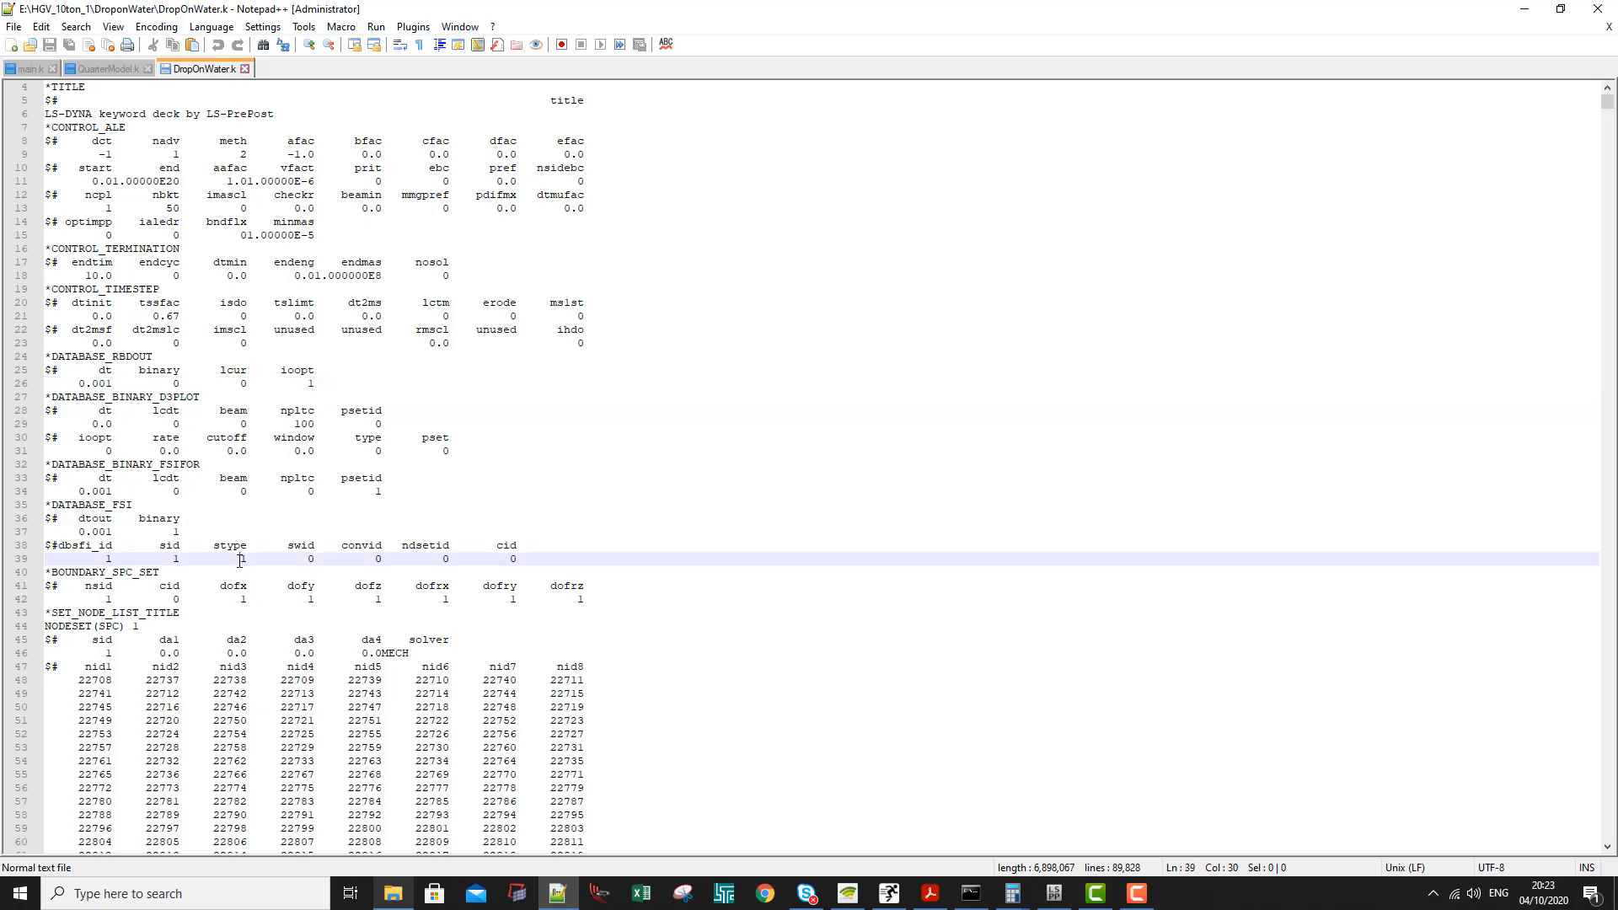
key("shift+Right")
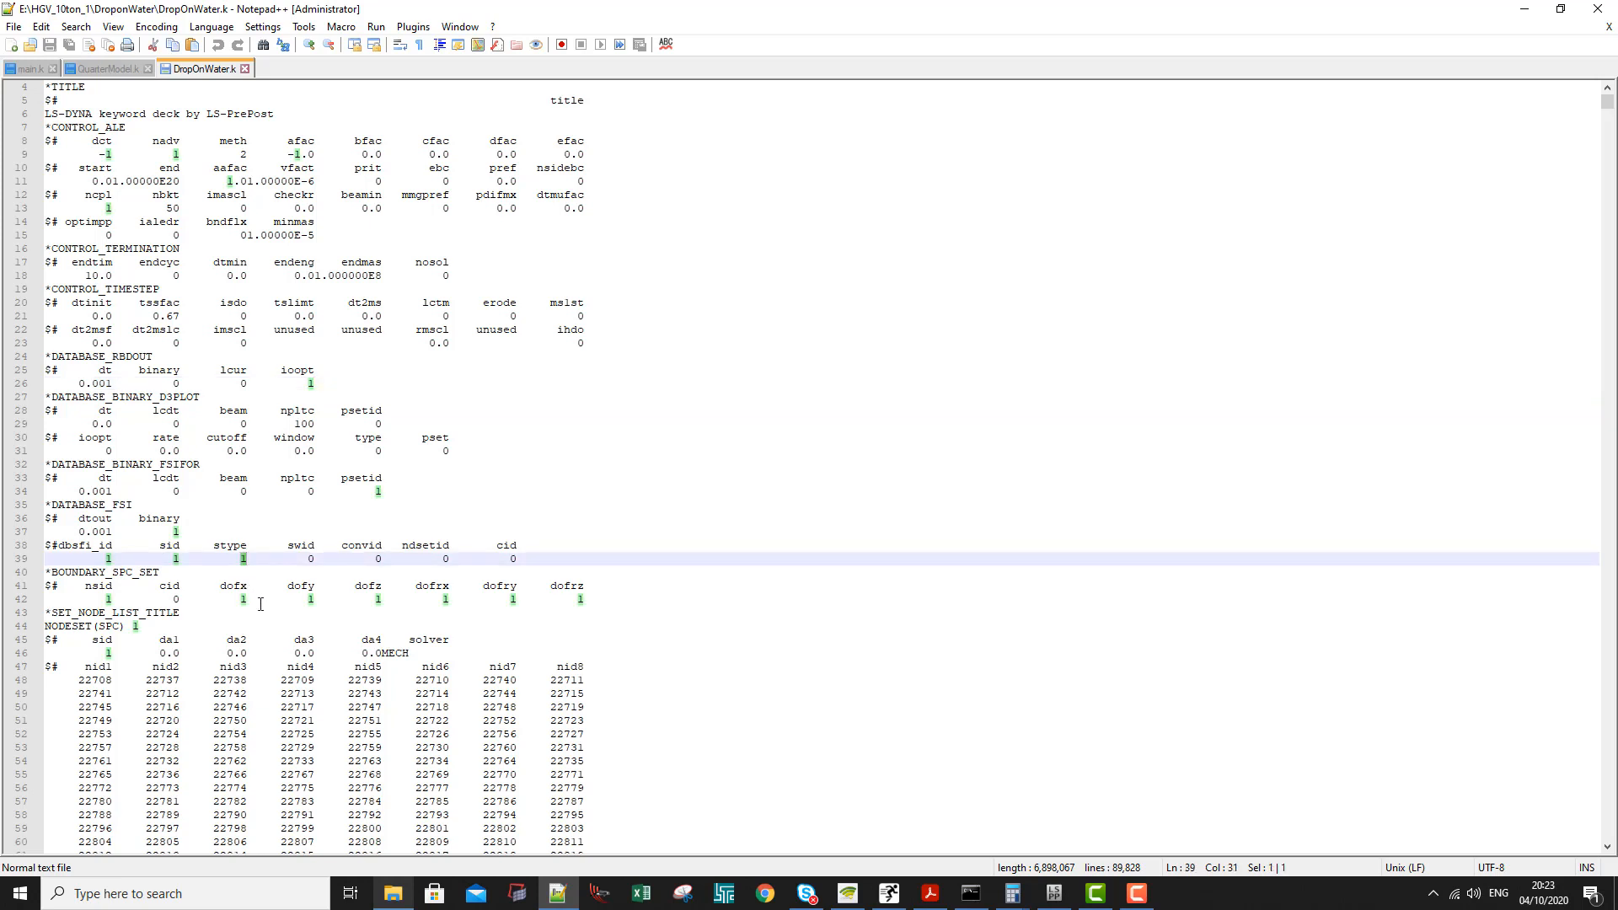
type("0")
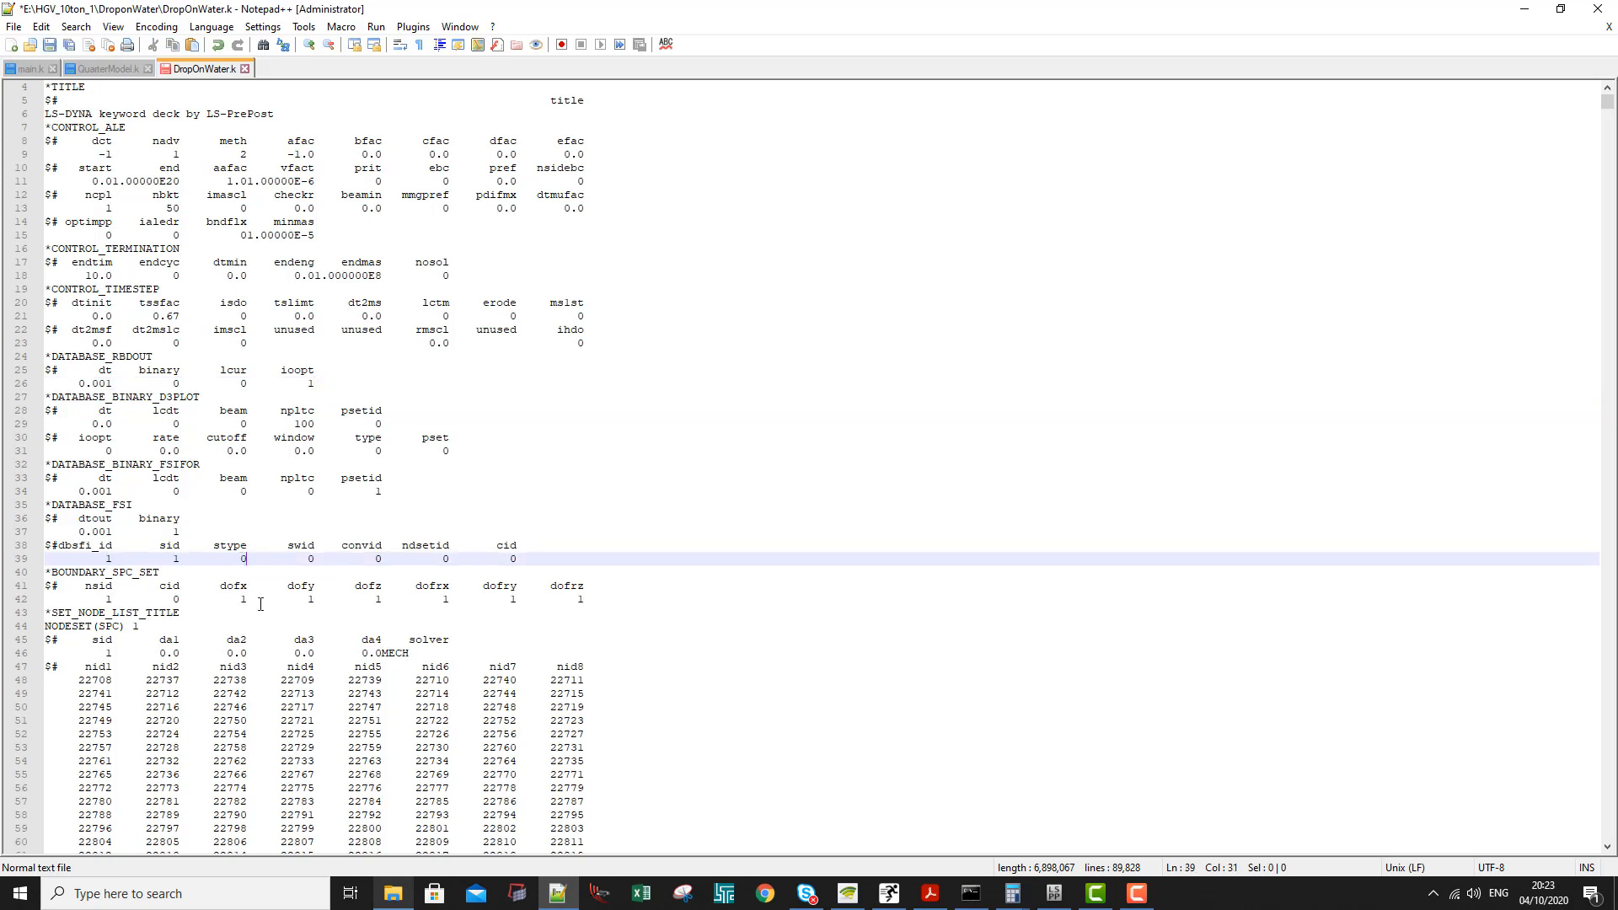
left_click(49, 44)
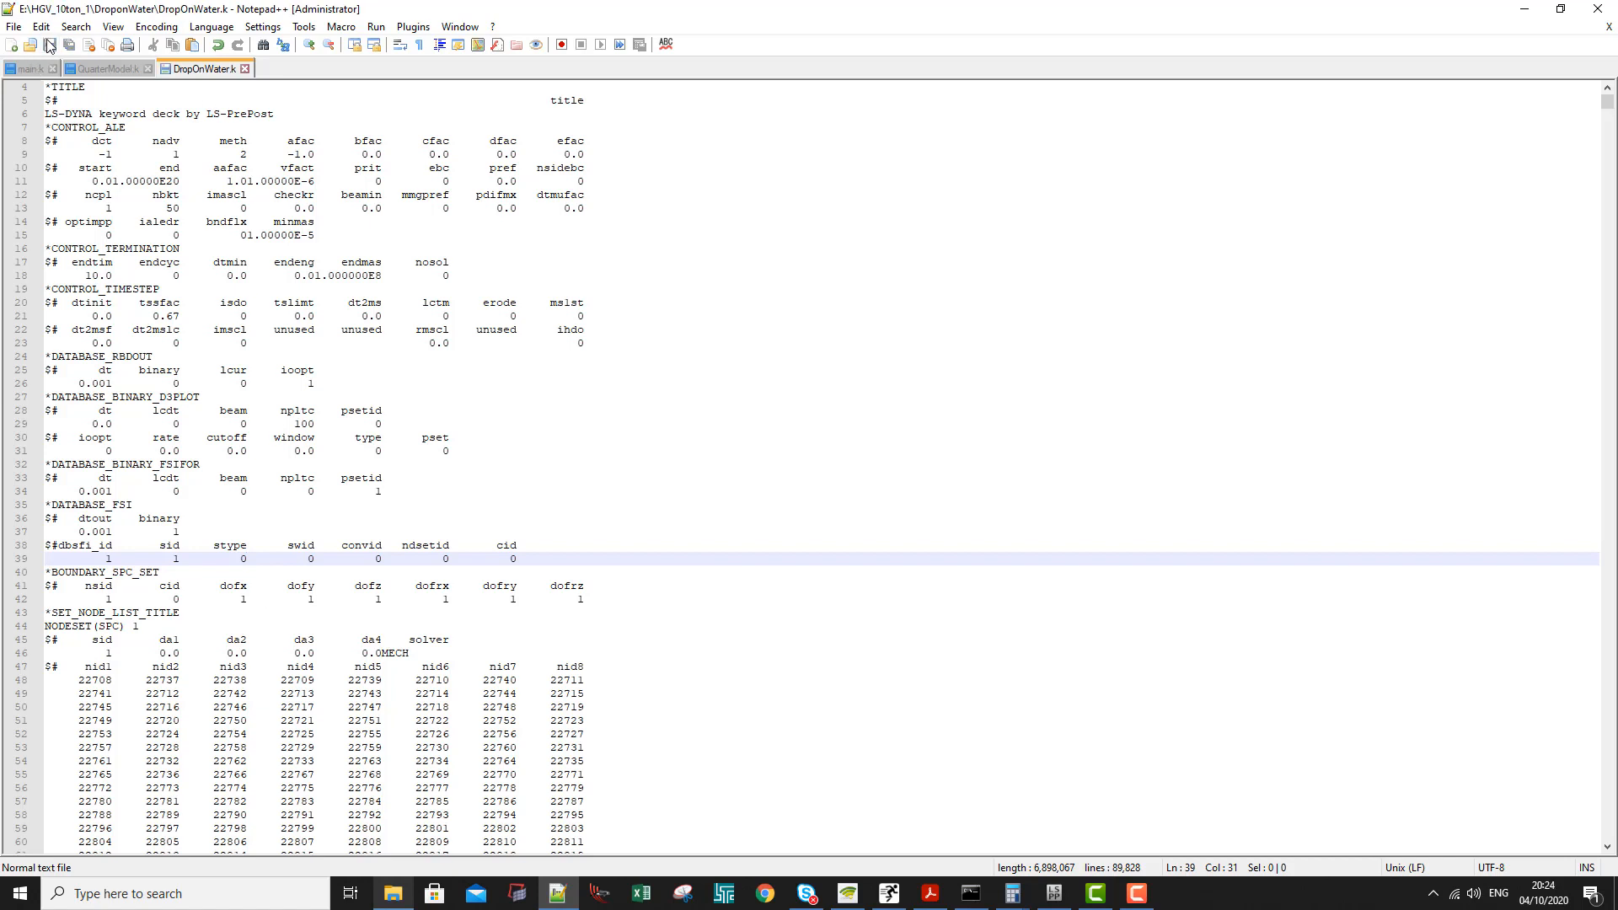
left_click(304, 536)
left_click(321, 559)
- Reopen DropOnWater.k from the DroponWater folder with lsprepost4.7
left_click(393, 893)
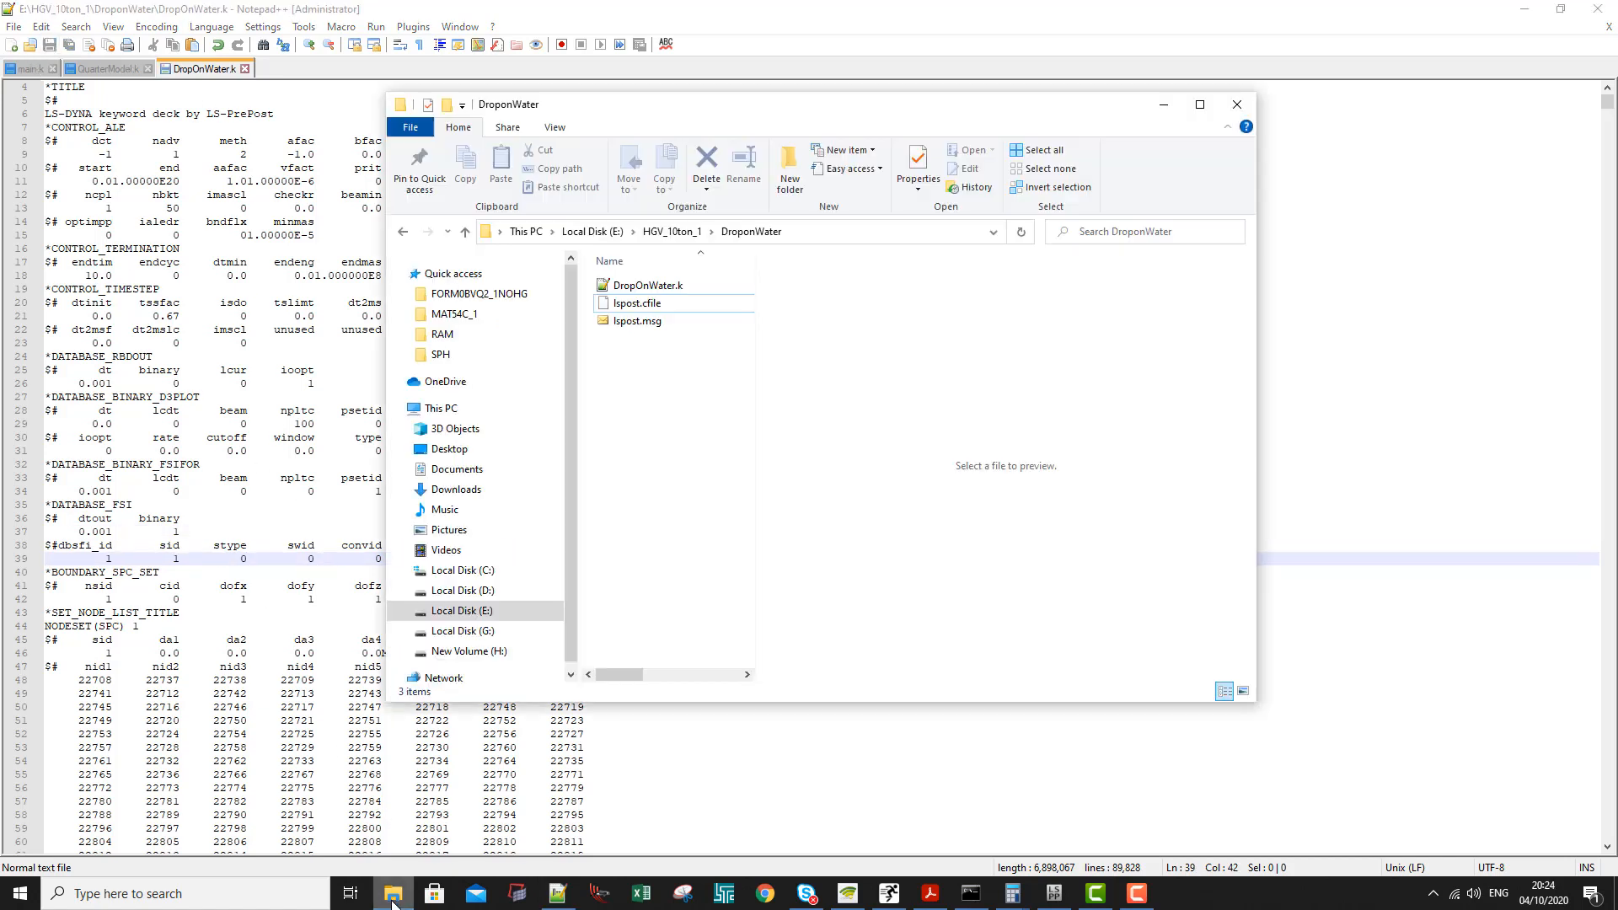
right_click(627, 286)
mouse_move(768, 483)
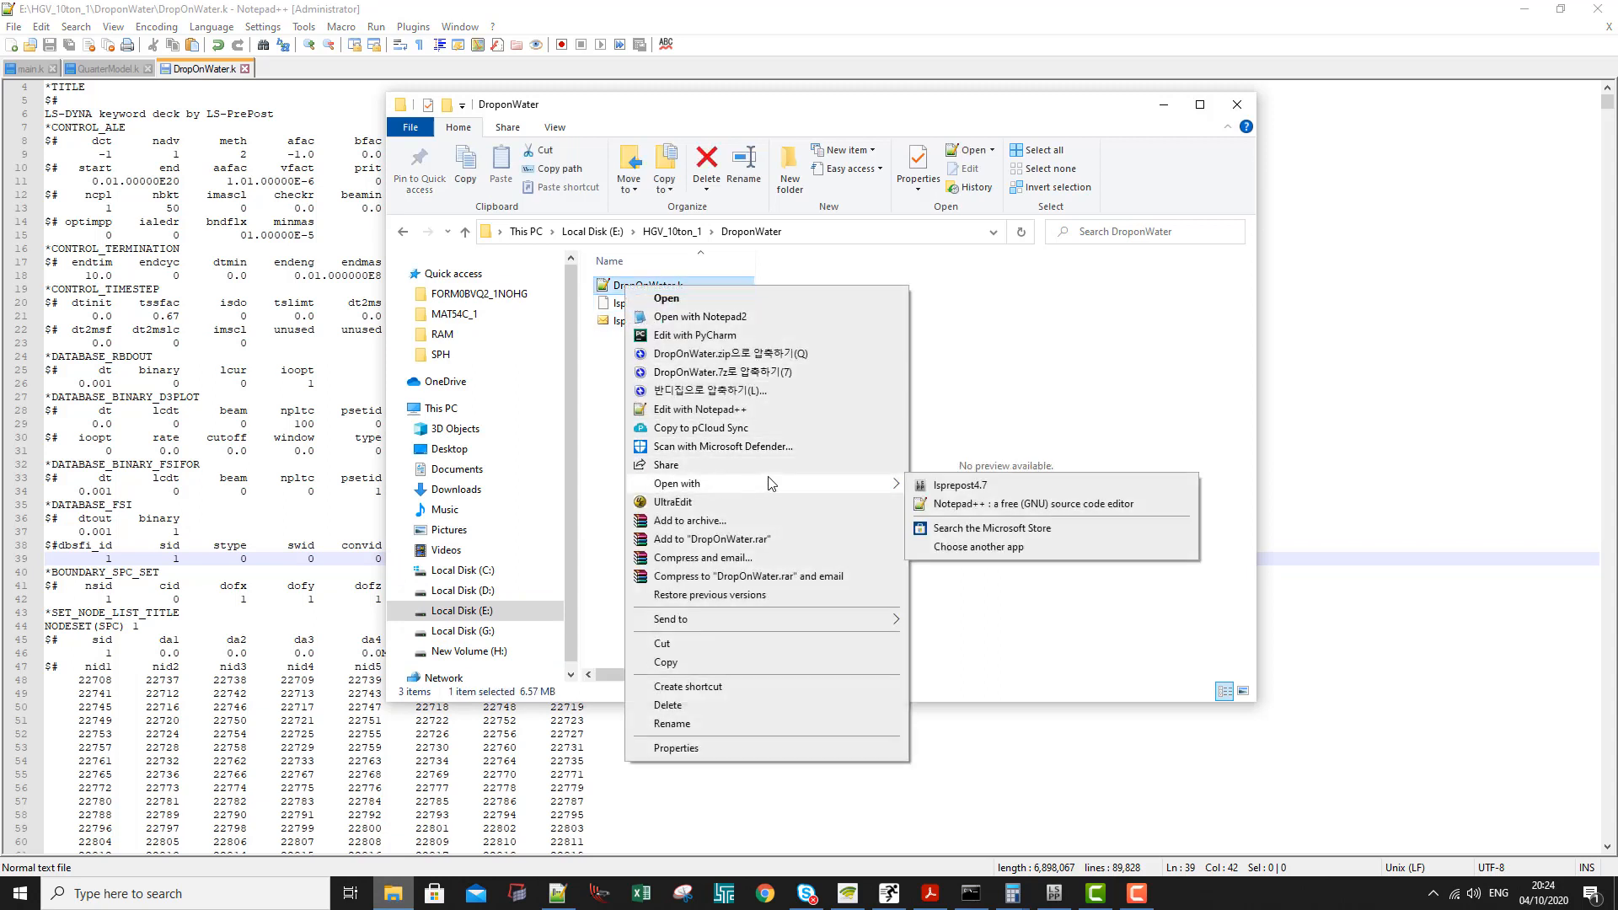
left_click(946, 485)
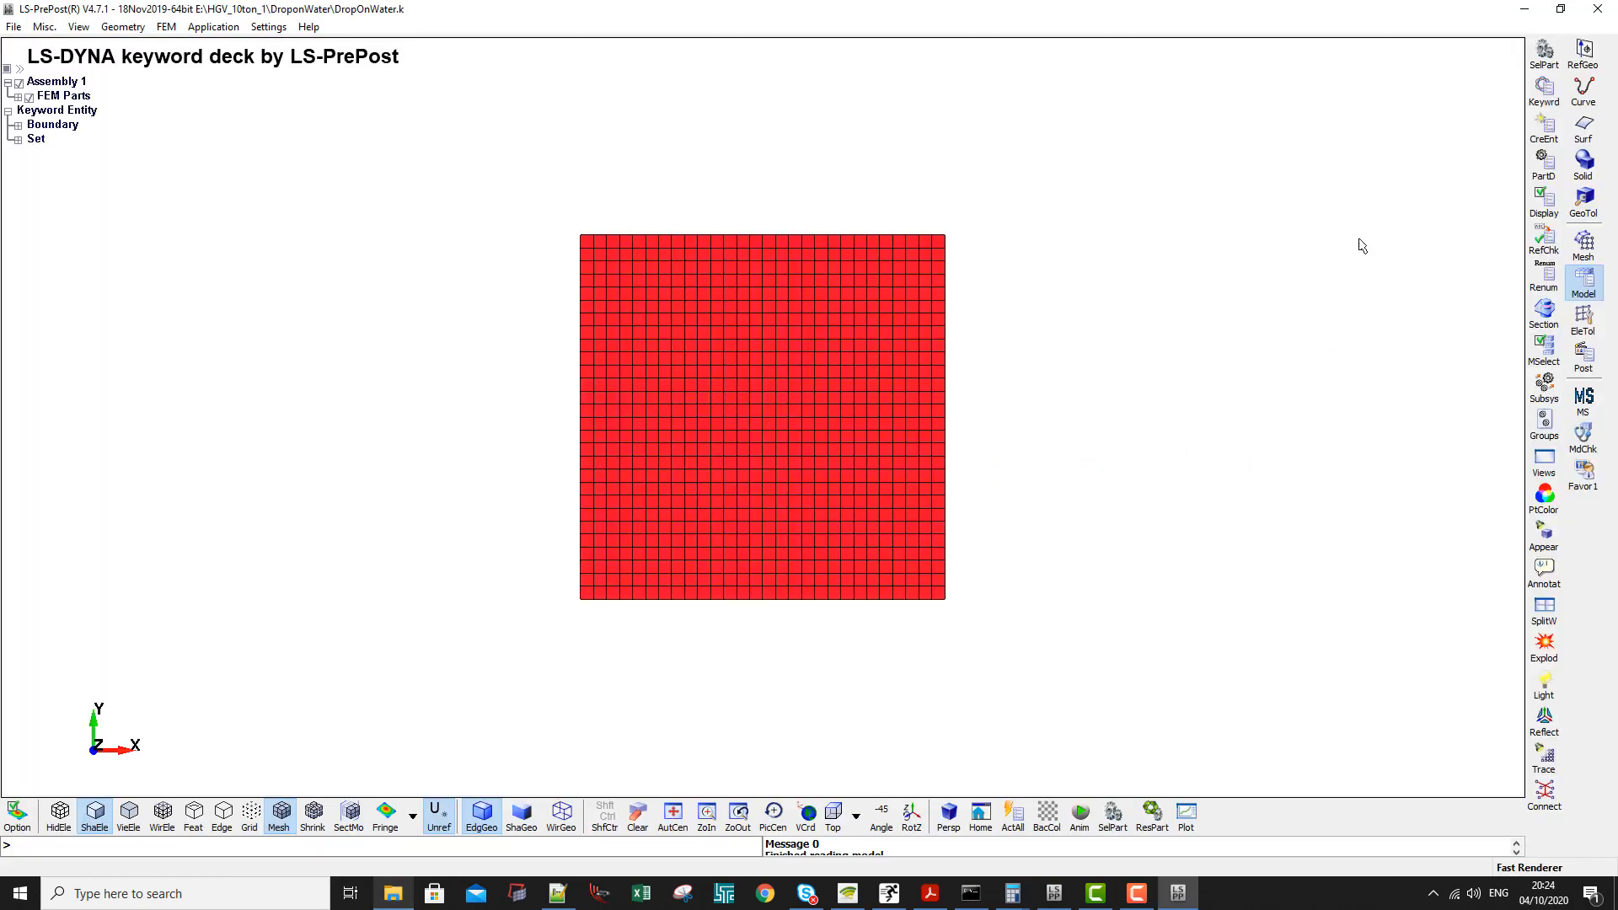
- Examine the DATABASE_FSI keyword's STYPE and the part set linked to its SID, then close the form and the program
left_click(1545, 89)
left_click_drag(1256, 314, 978, 153)
left_click(953, 363)
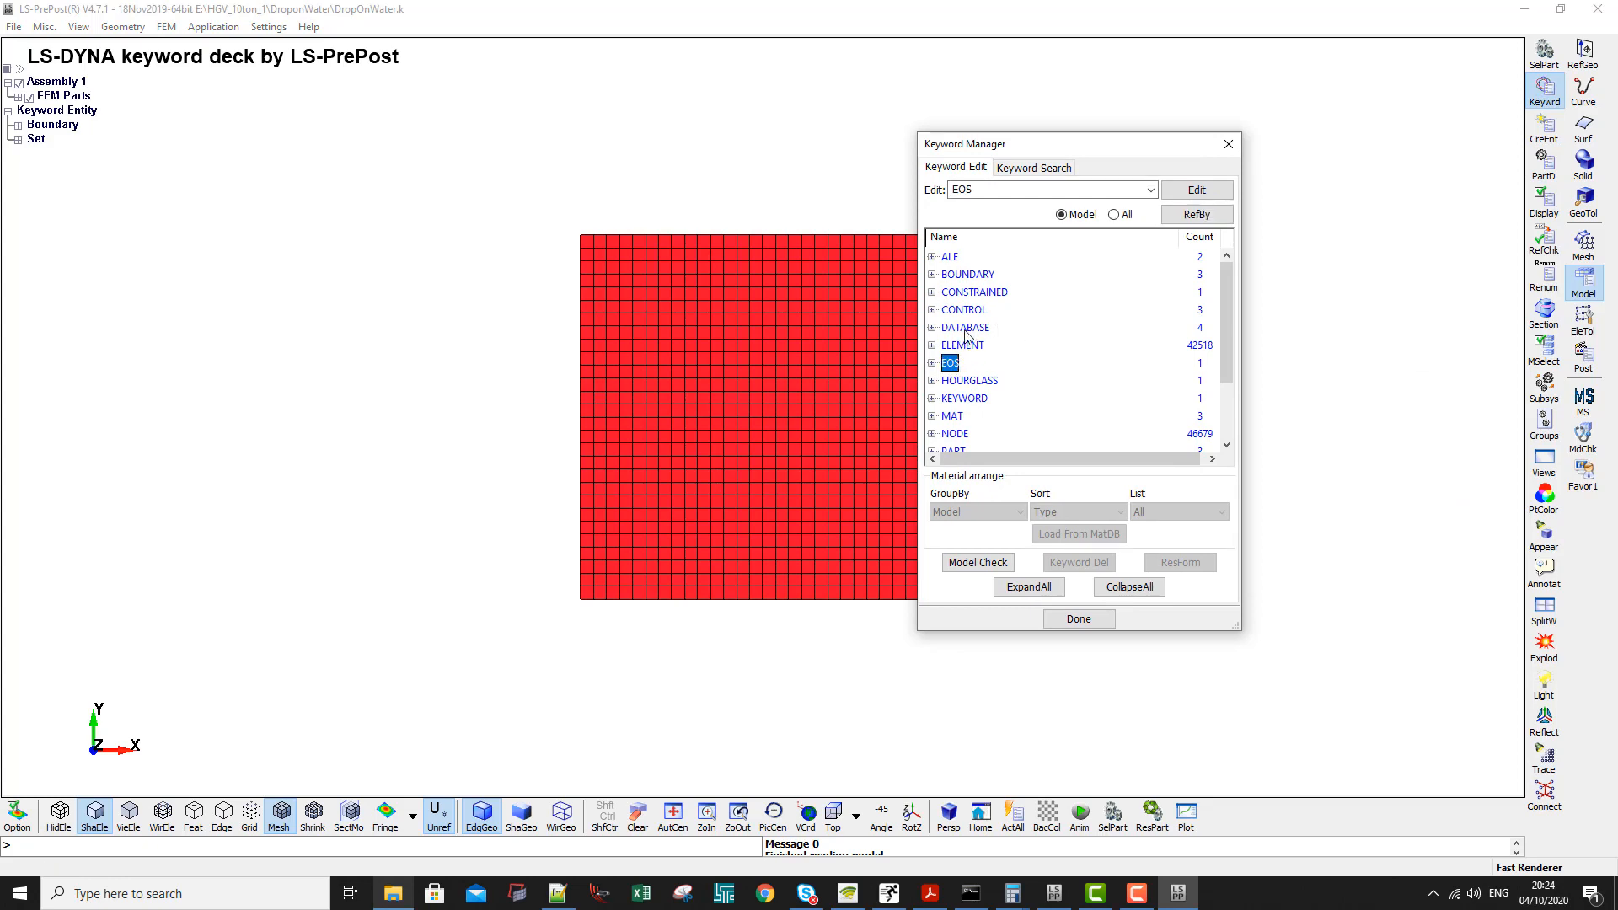
double_click(965, 329)
double_click(975, 397)
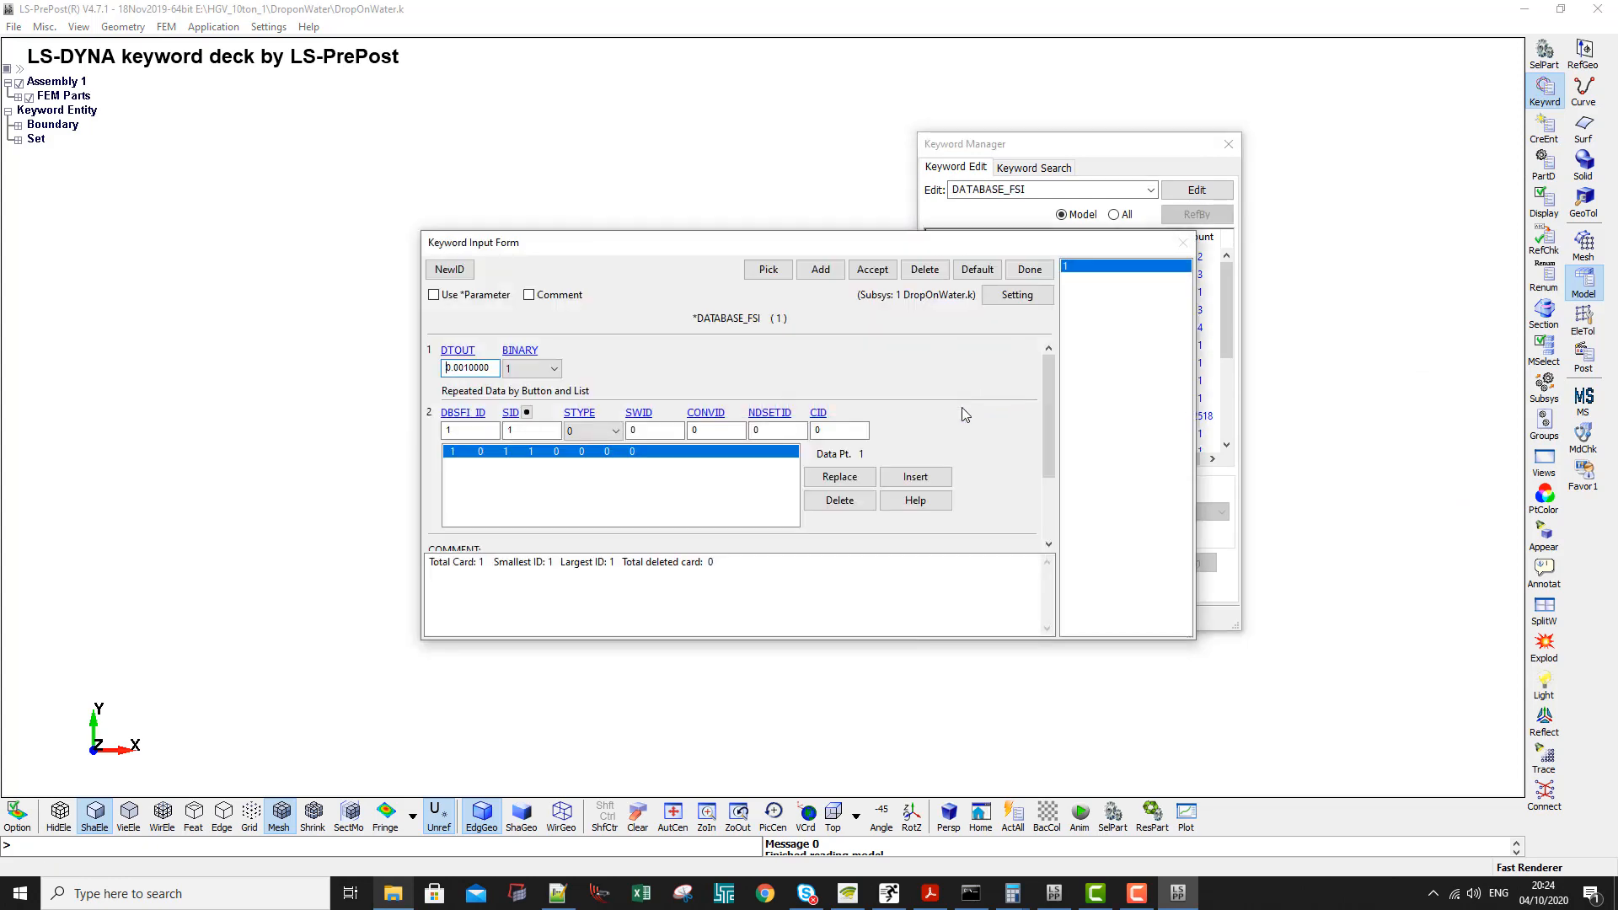
left_click(527, 412)
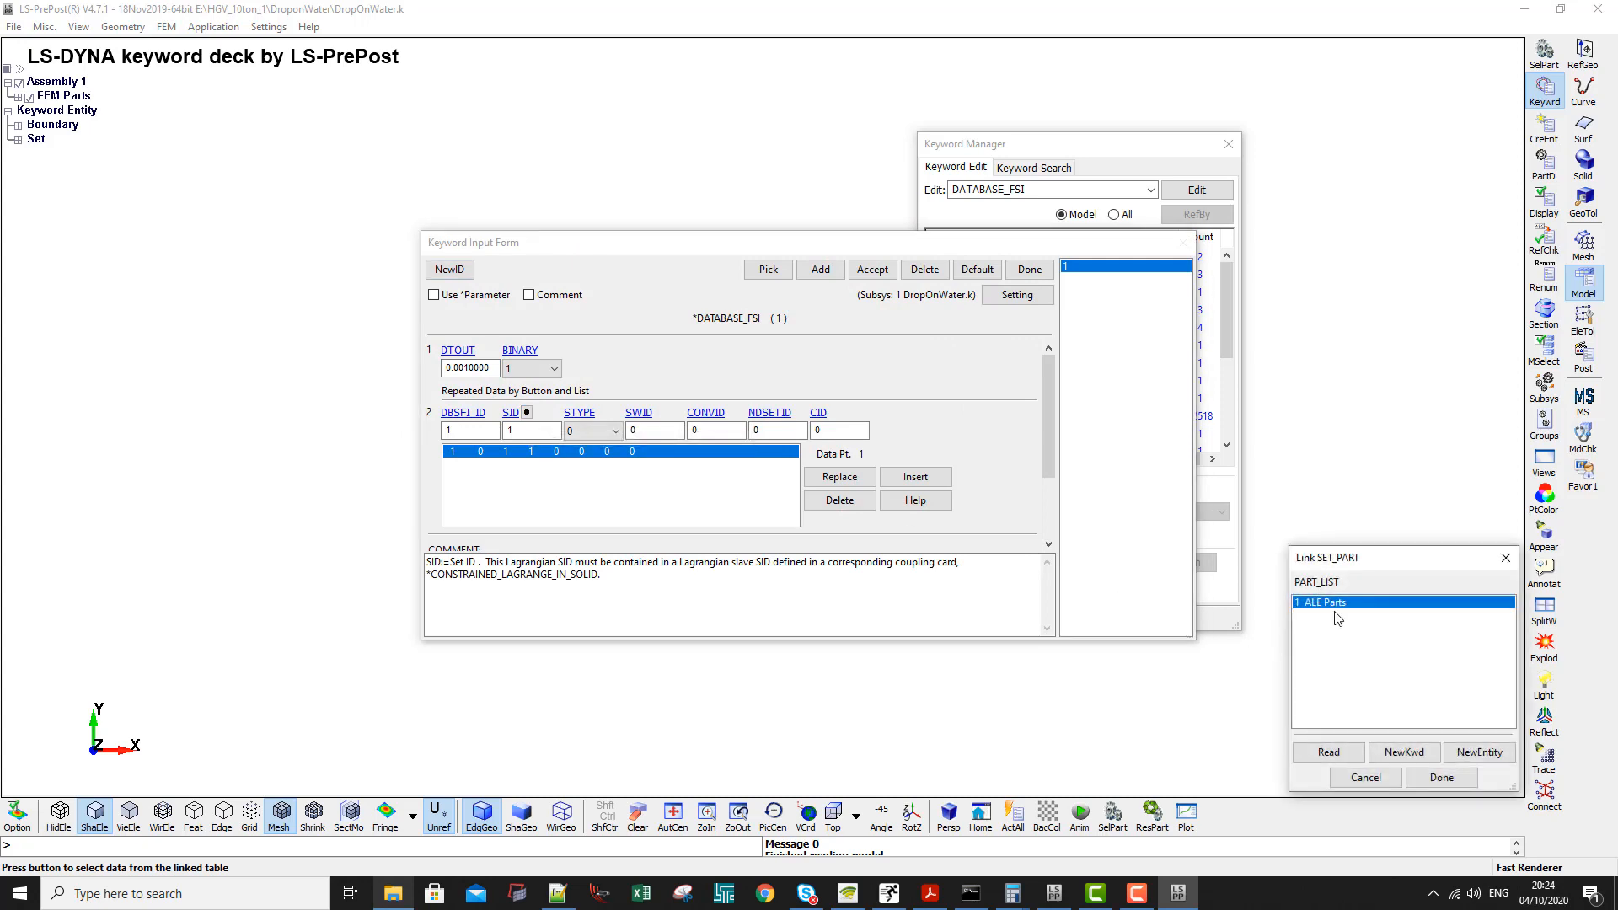
left_click(1506, 558)
left_click(1030, 269)
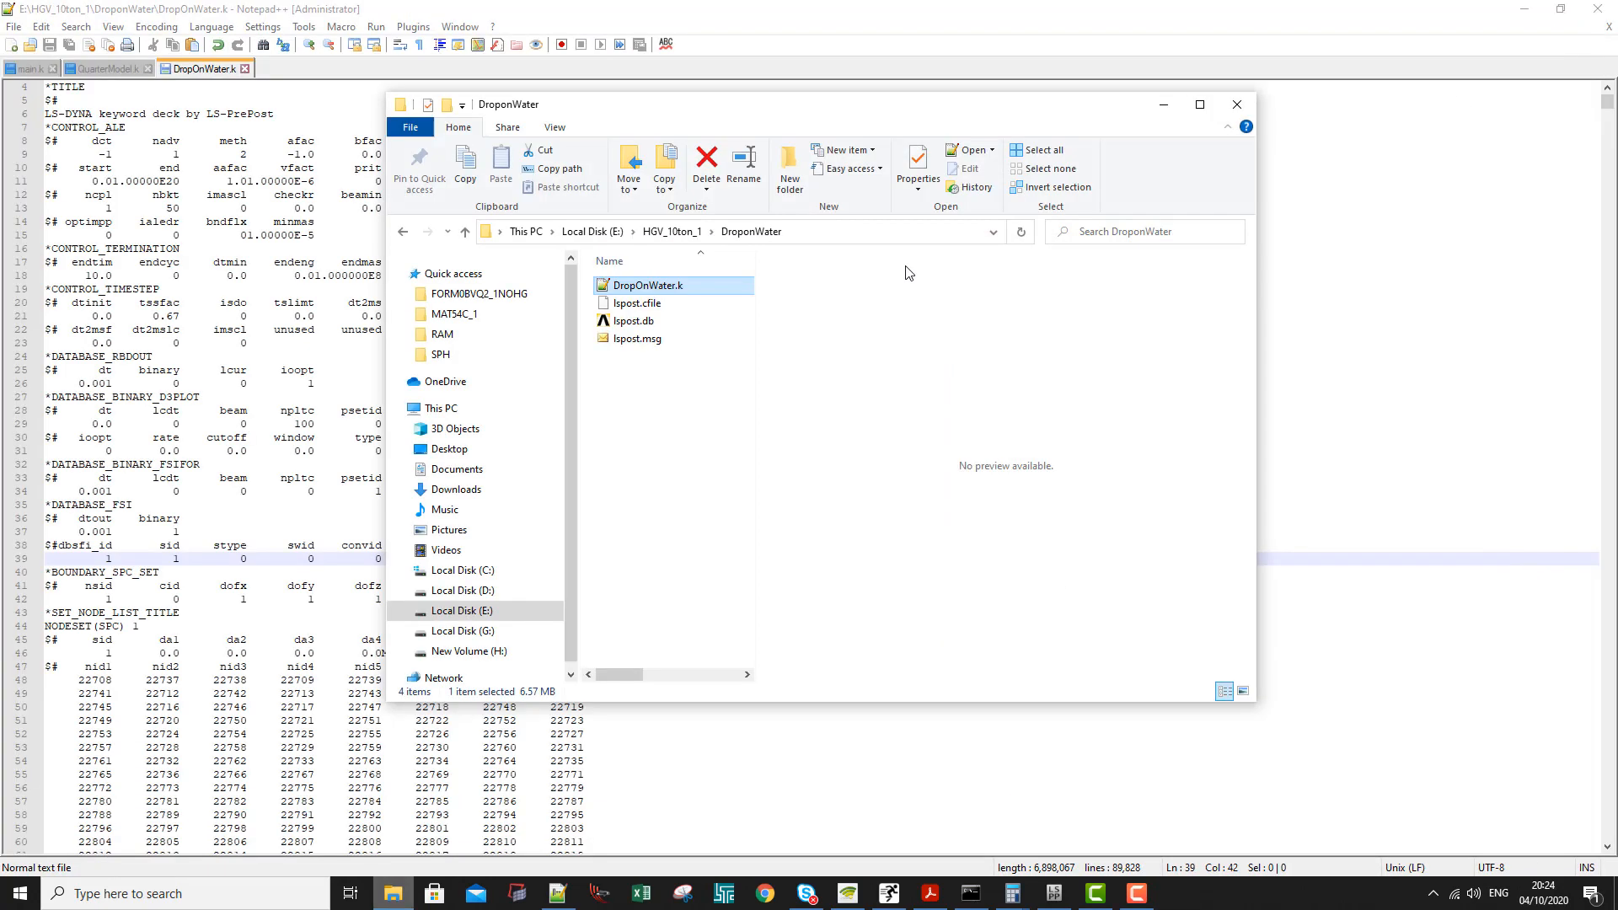
- Start a new analysis in LS-DYNA Program Manager and select DropOnWater.k from the DroponWater folder as the input file
left_click(808, 233)
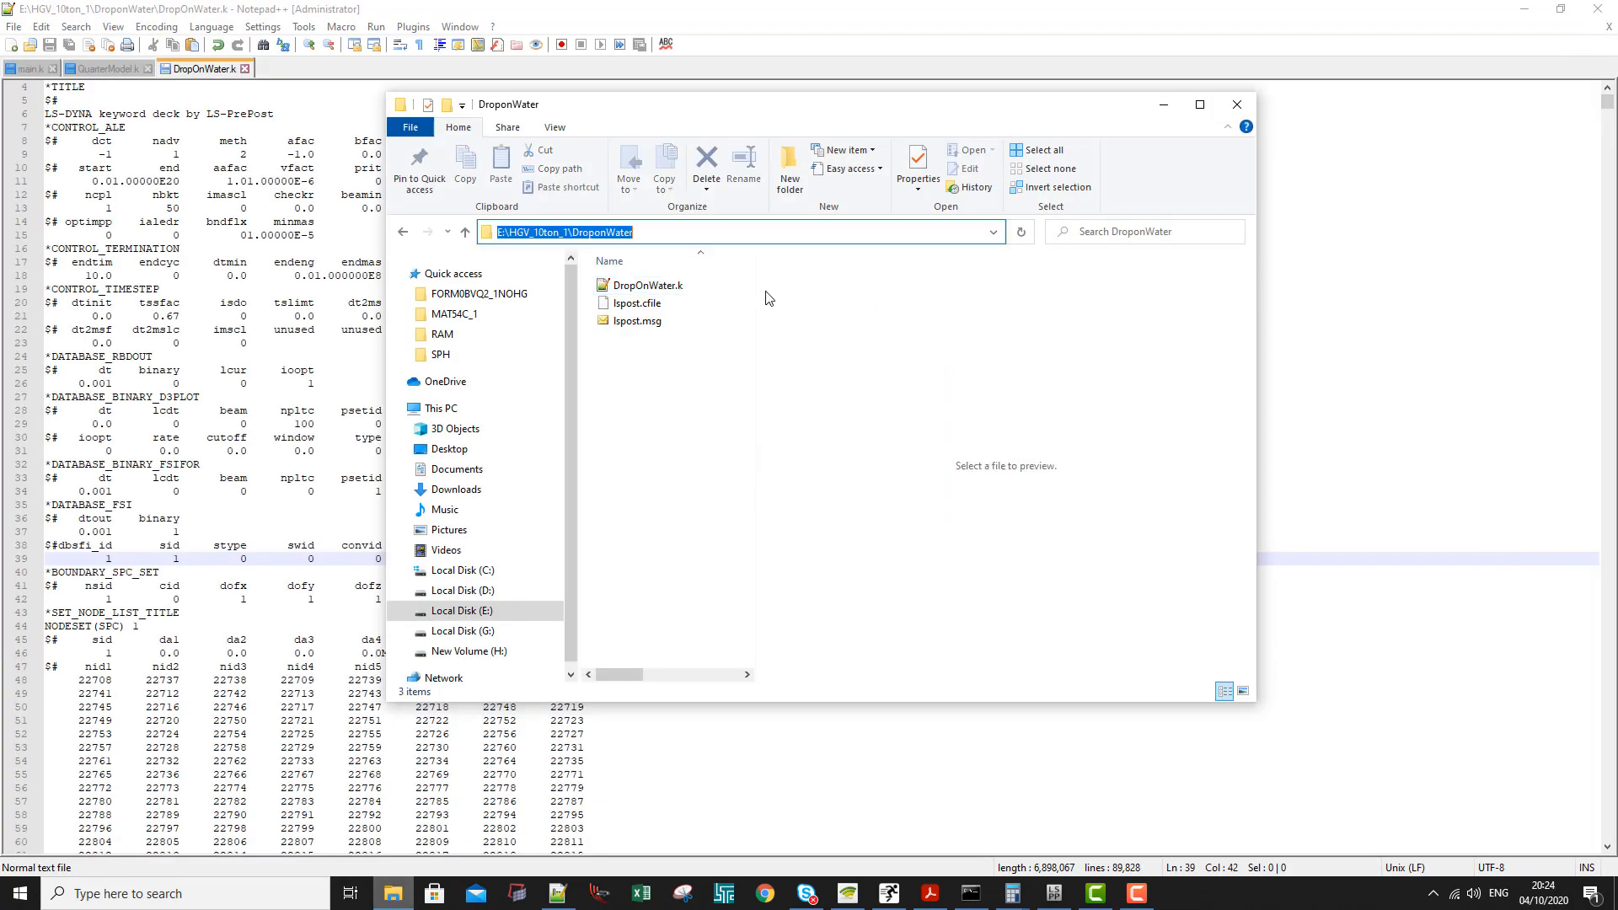
left_click(678, 576)
left_click(724, 893)
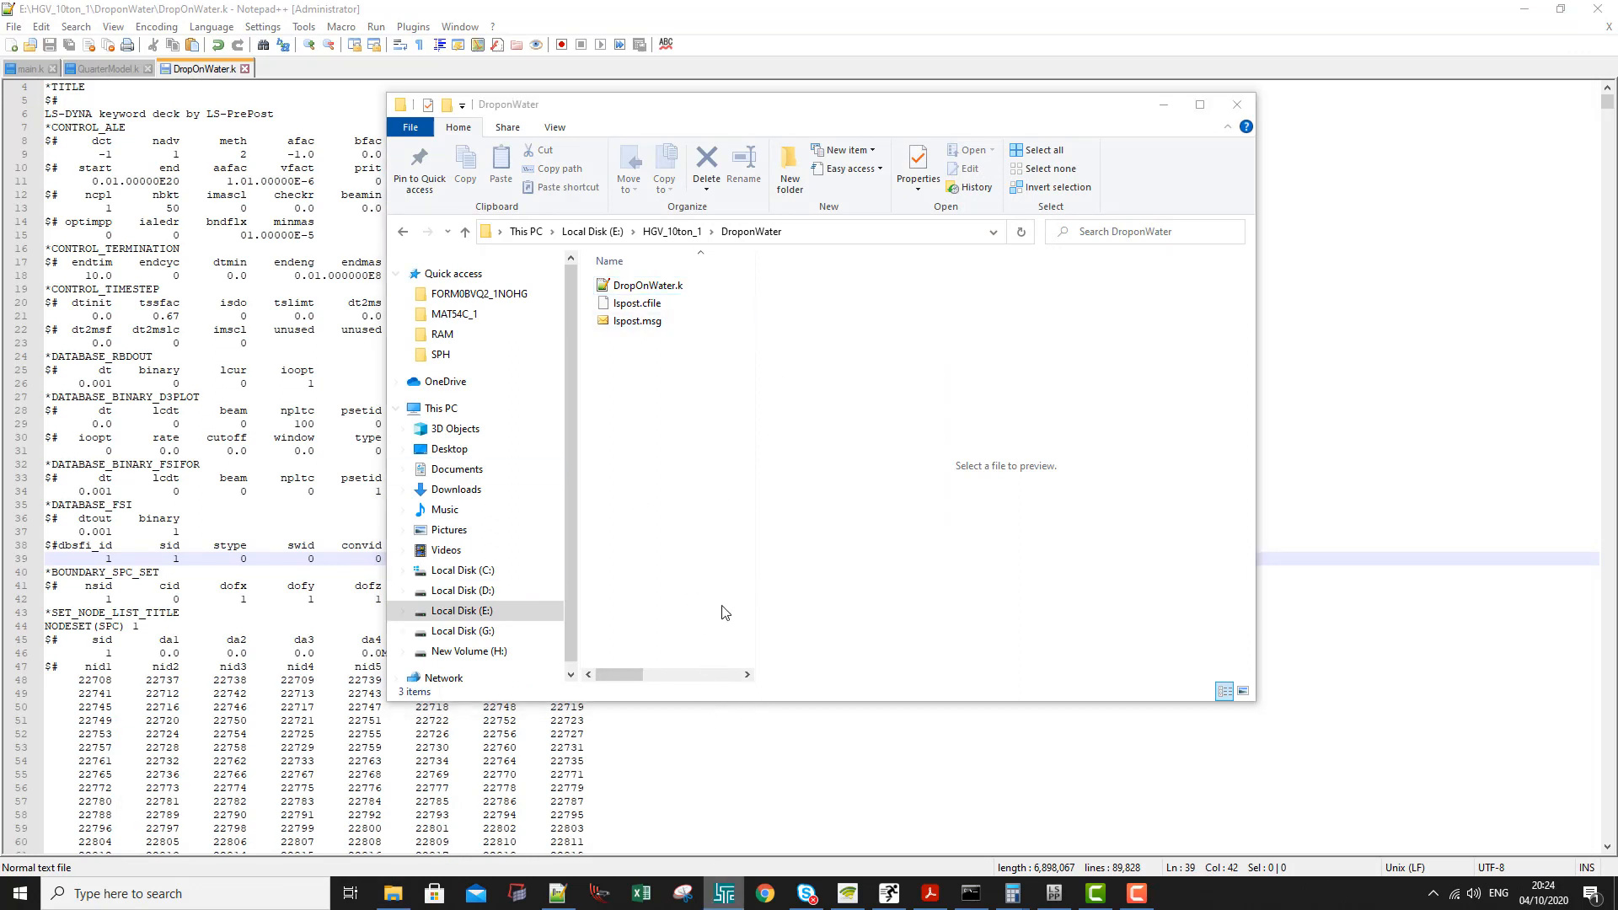
left_click(724, 895)
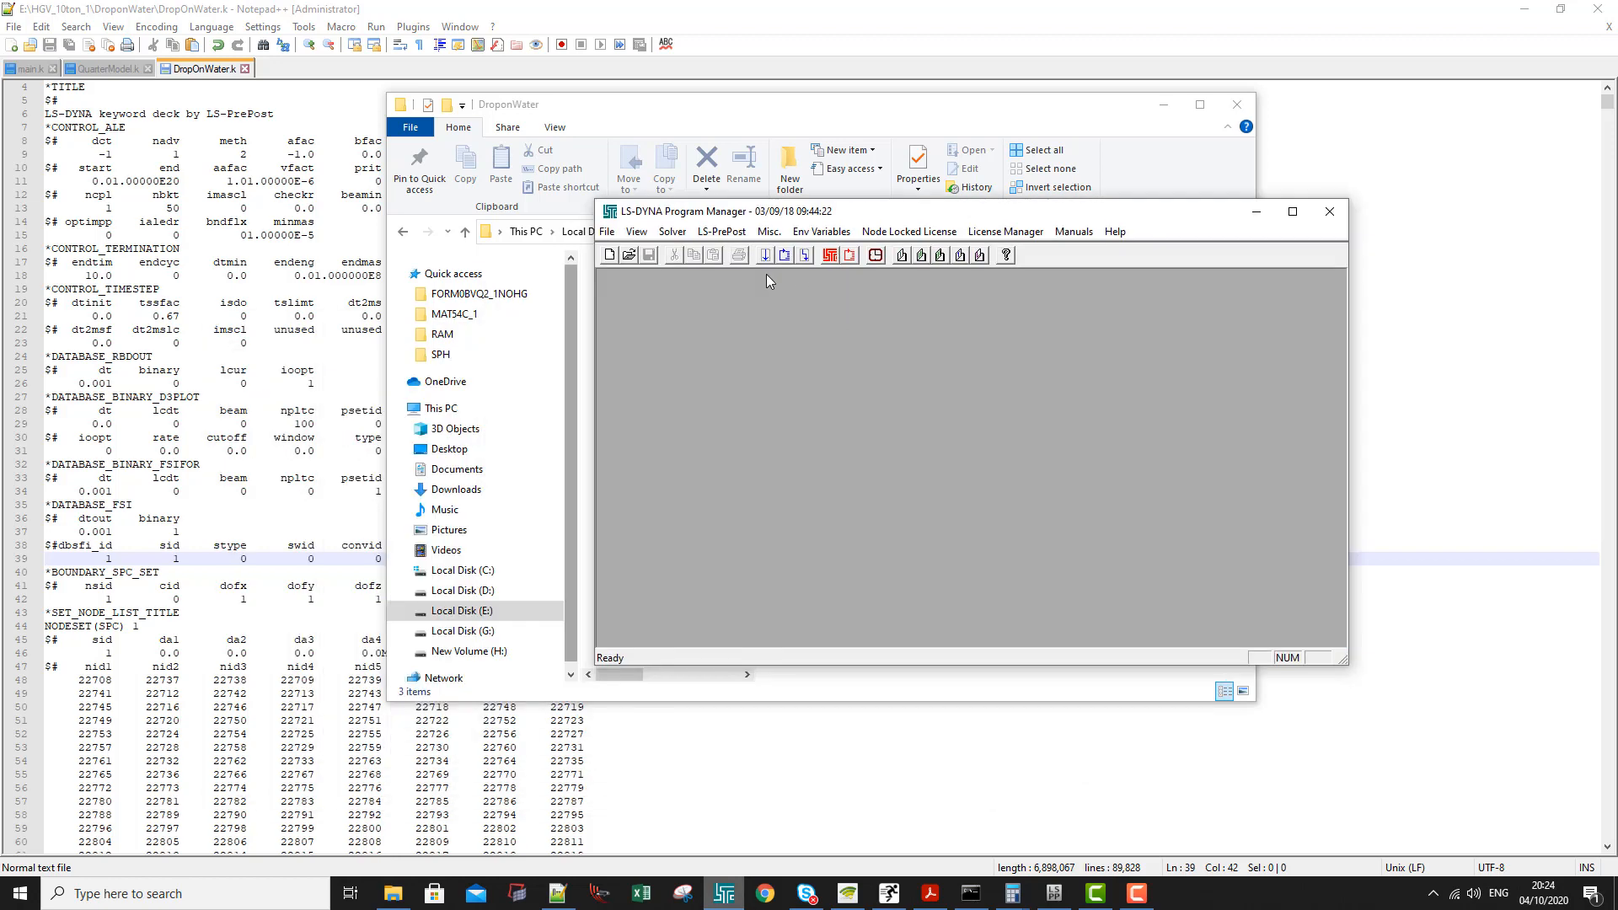
left_click(765, 254)
left_click(1011, 337)
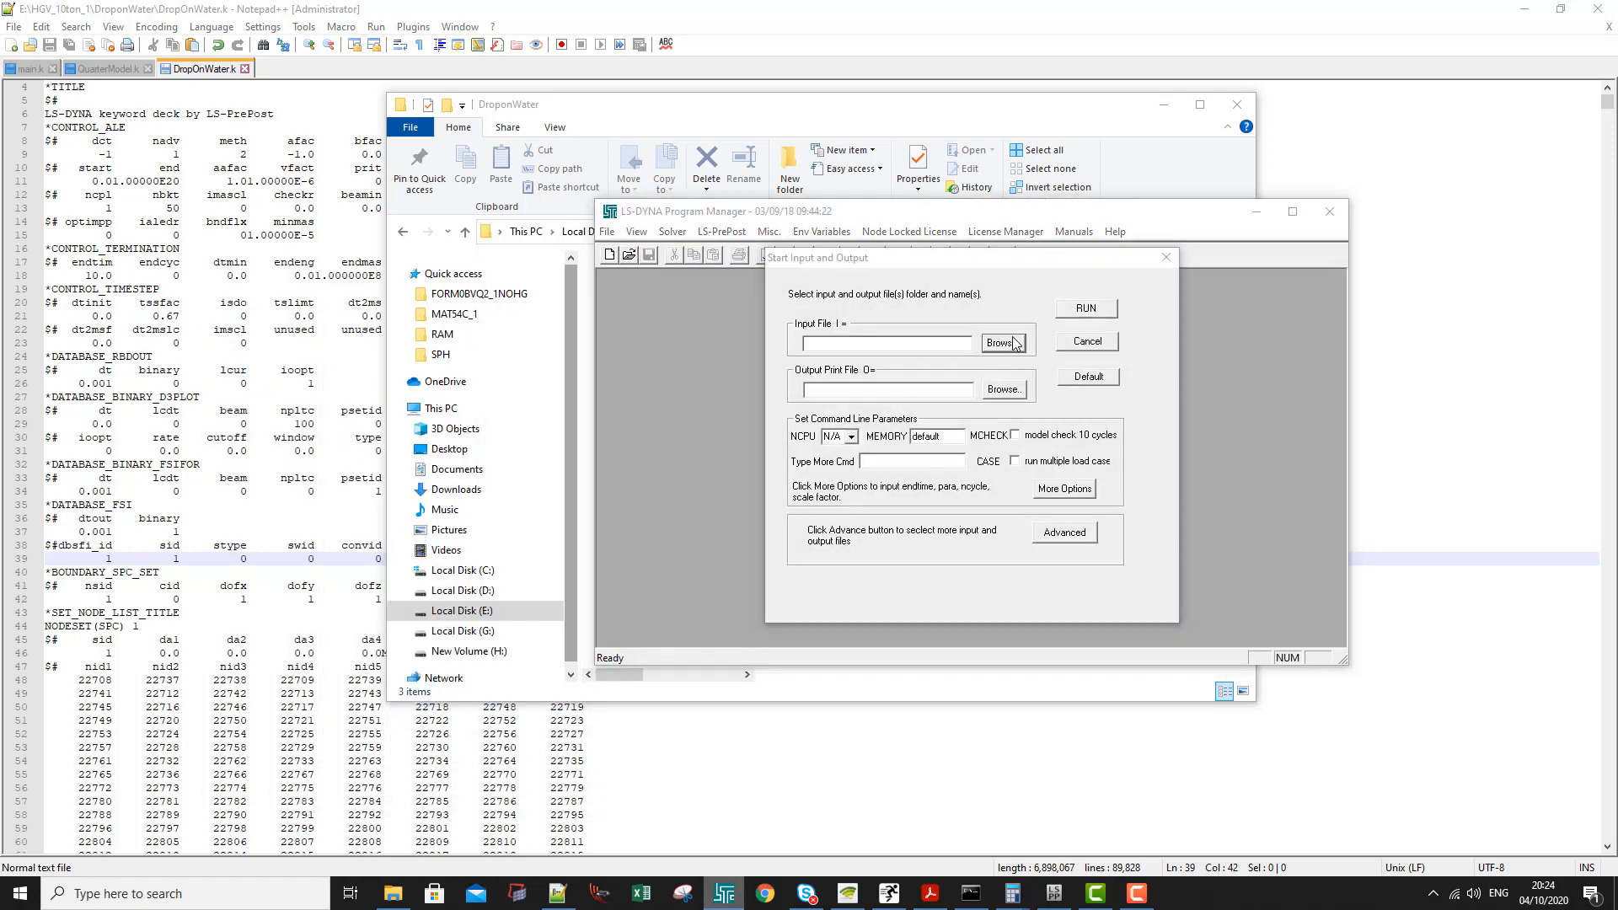
left_click(1356, 652)
left_click(961, 346)
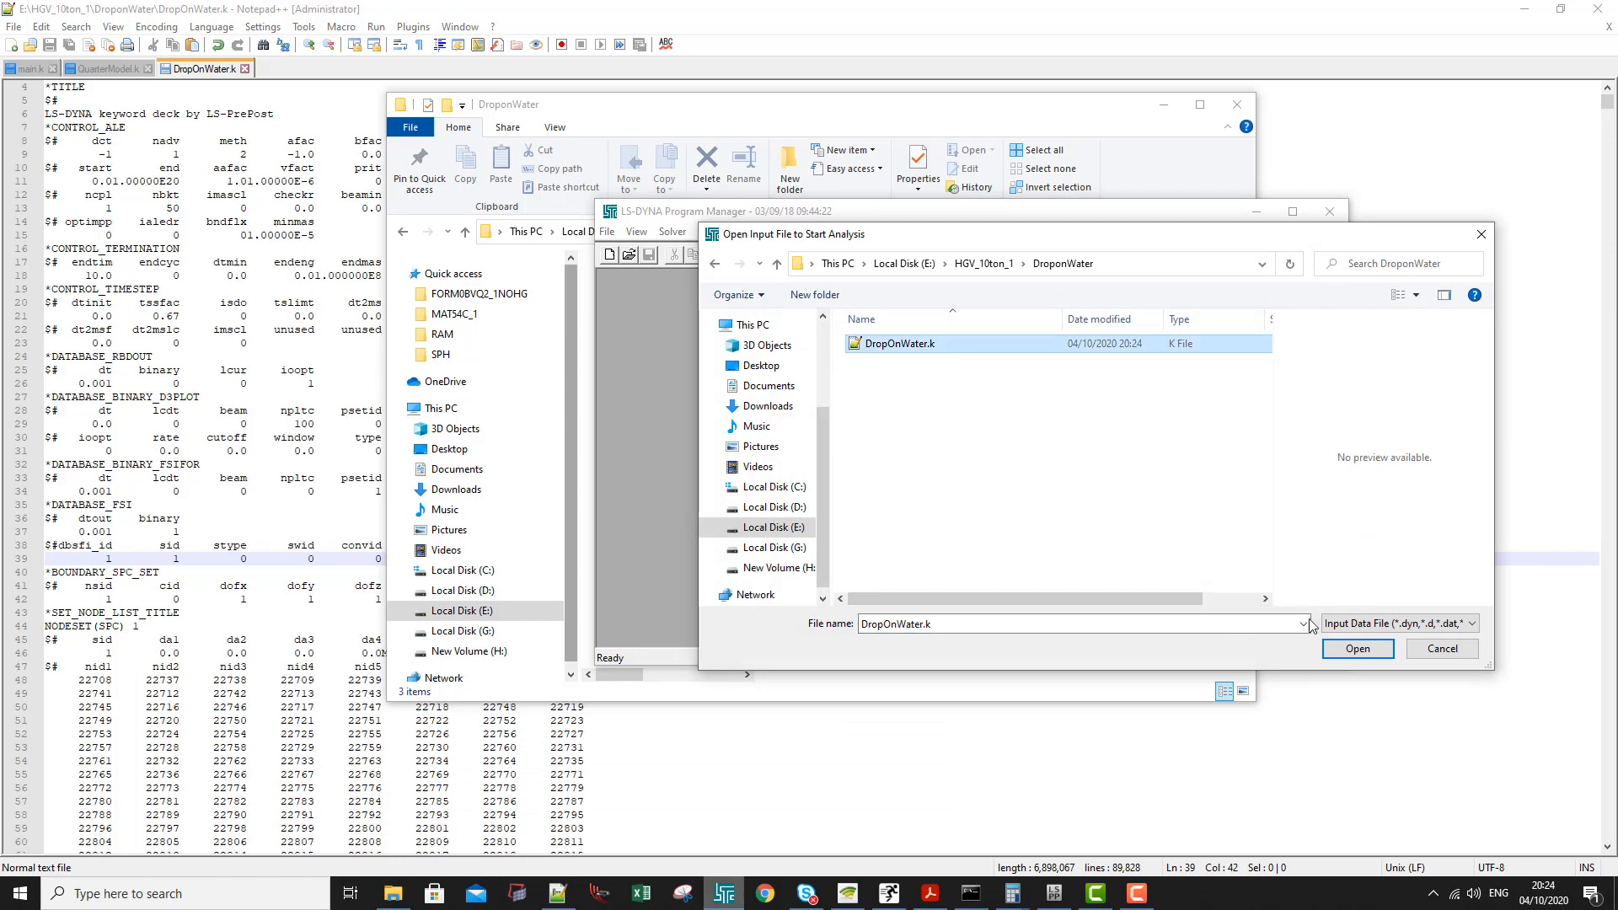
left_click(1342, 647)
- Choose the number of CPUs, set the memory to 1000m and run the analysis
left_click(851, 437)
left_click(835, 493)
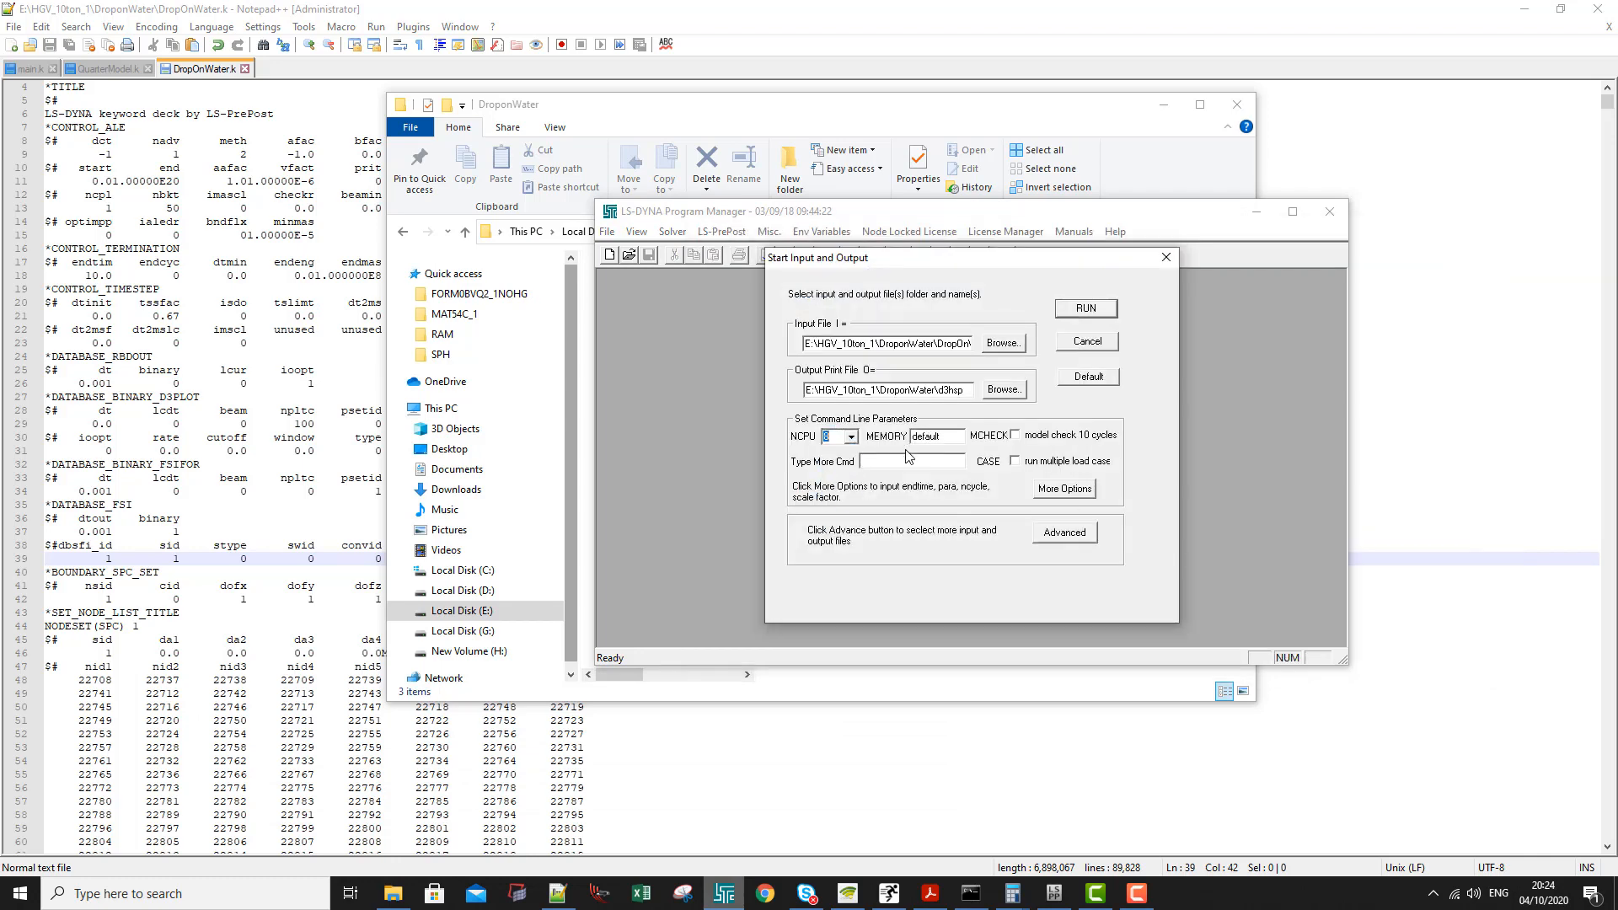
double_click(919, 437)
type("1000m")
key("Return")
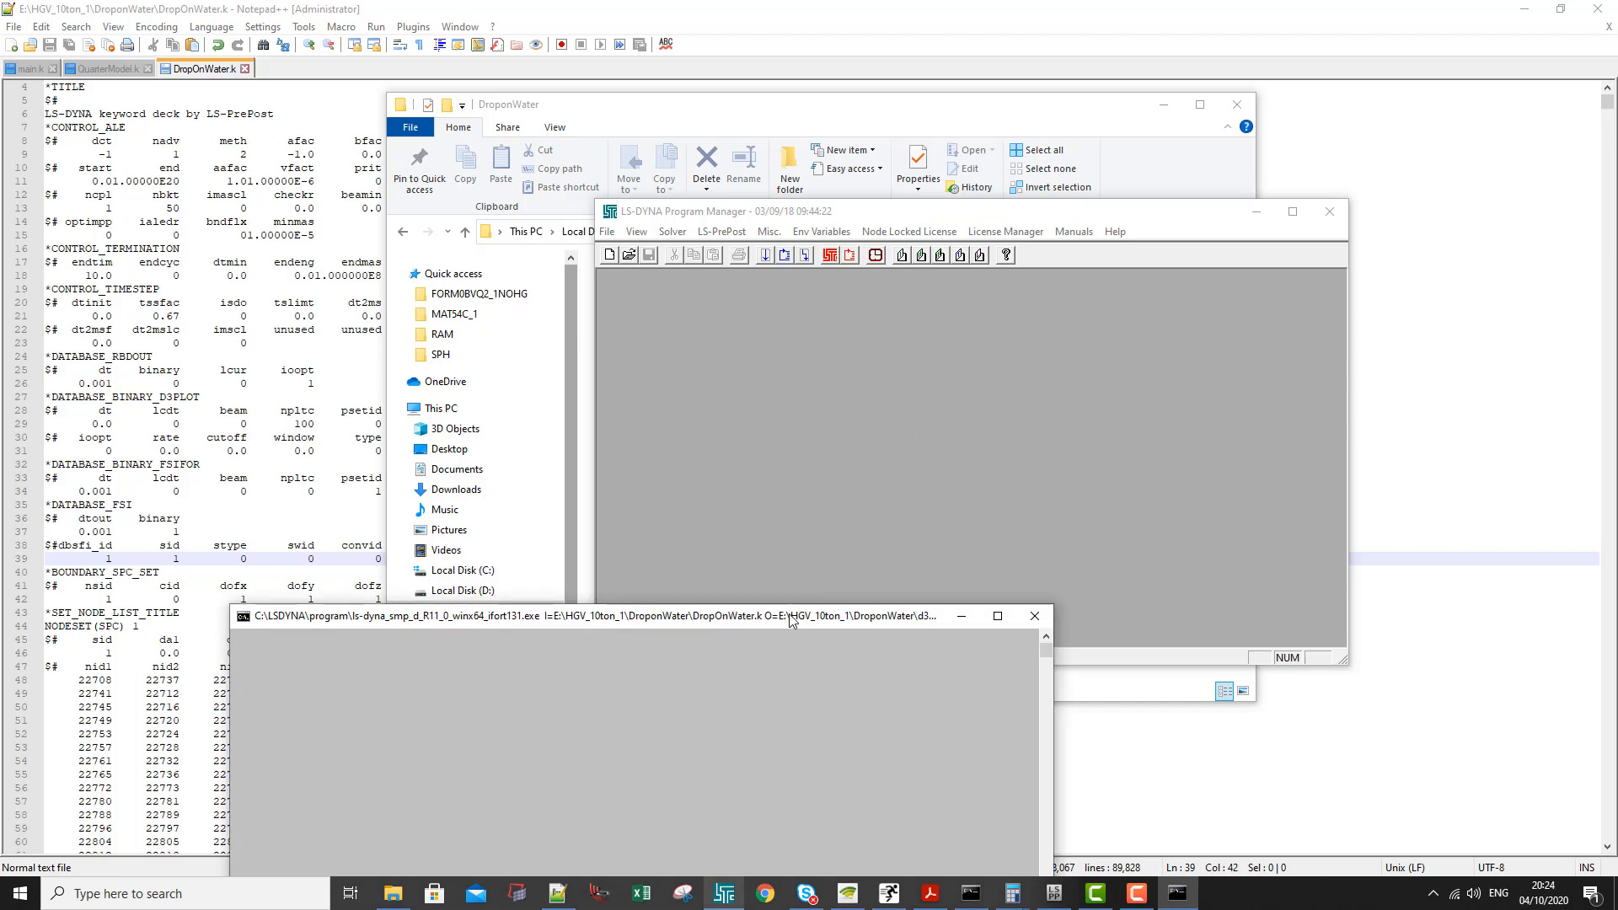
- Check the output files and their sizes in the DroponWater folder, with the folder and solver windows moved apart
left_click_drag(791, 620, 897, 240)
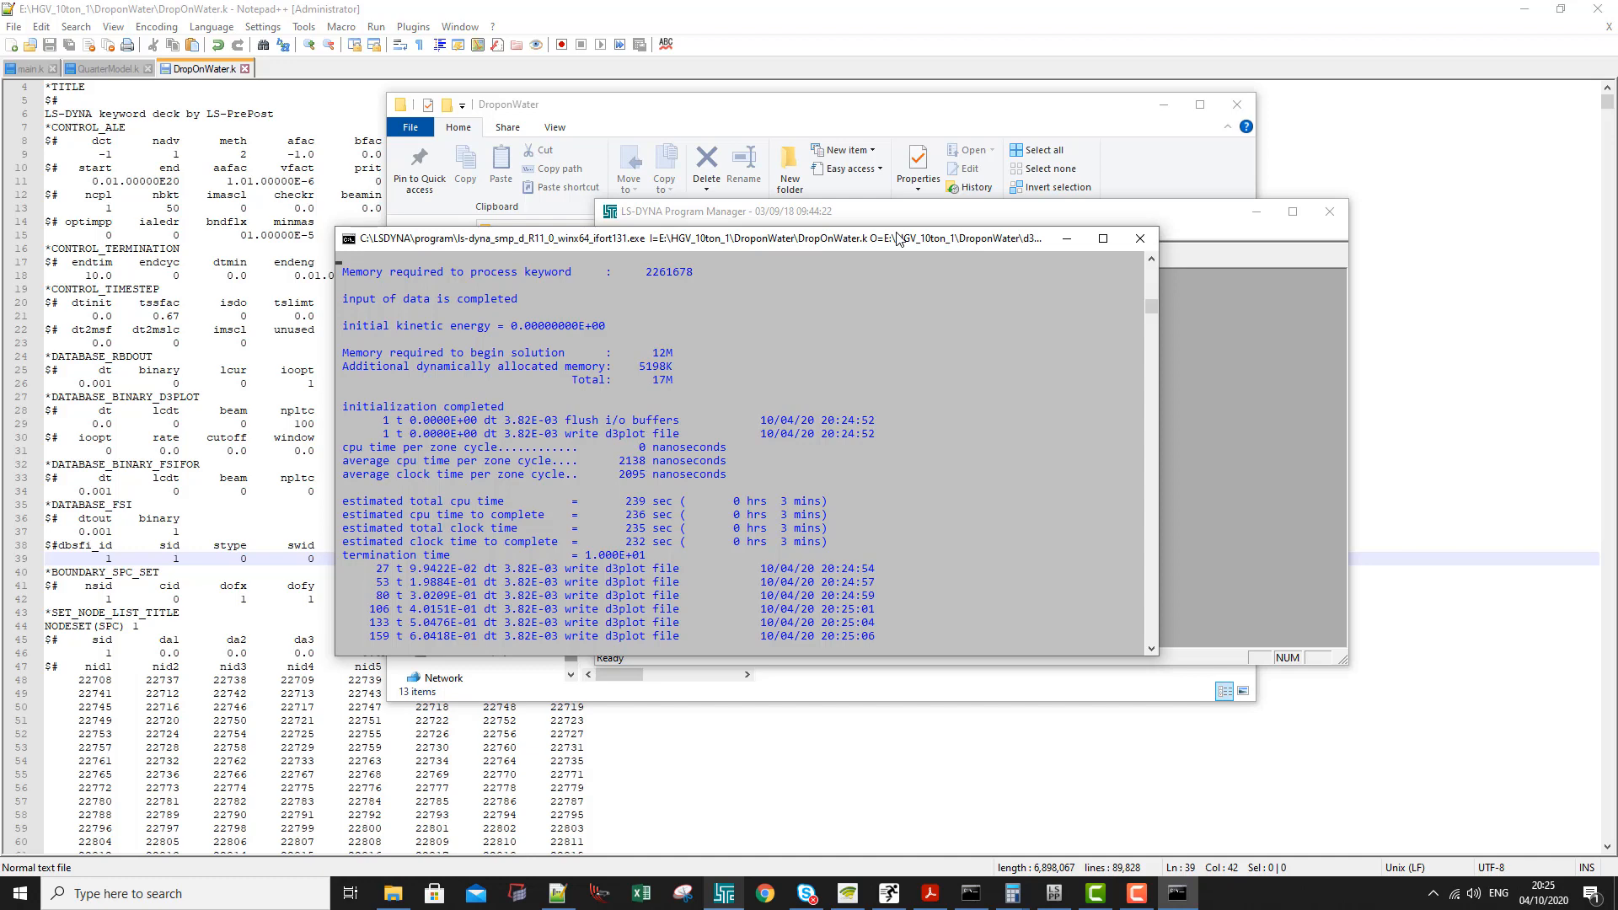
left_click(795, 129)
scroll(651, 549, "down", 3)
scroll(651, 555, "down", 3)
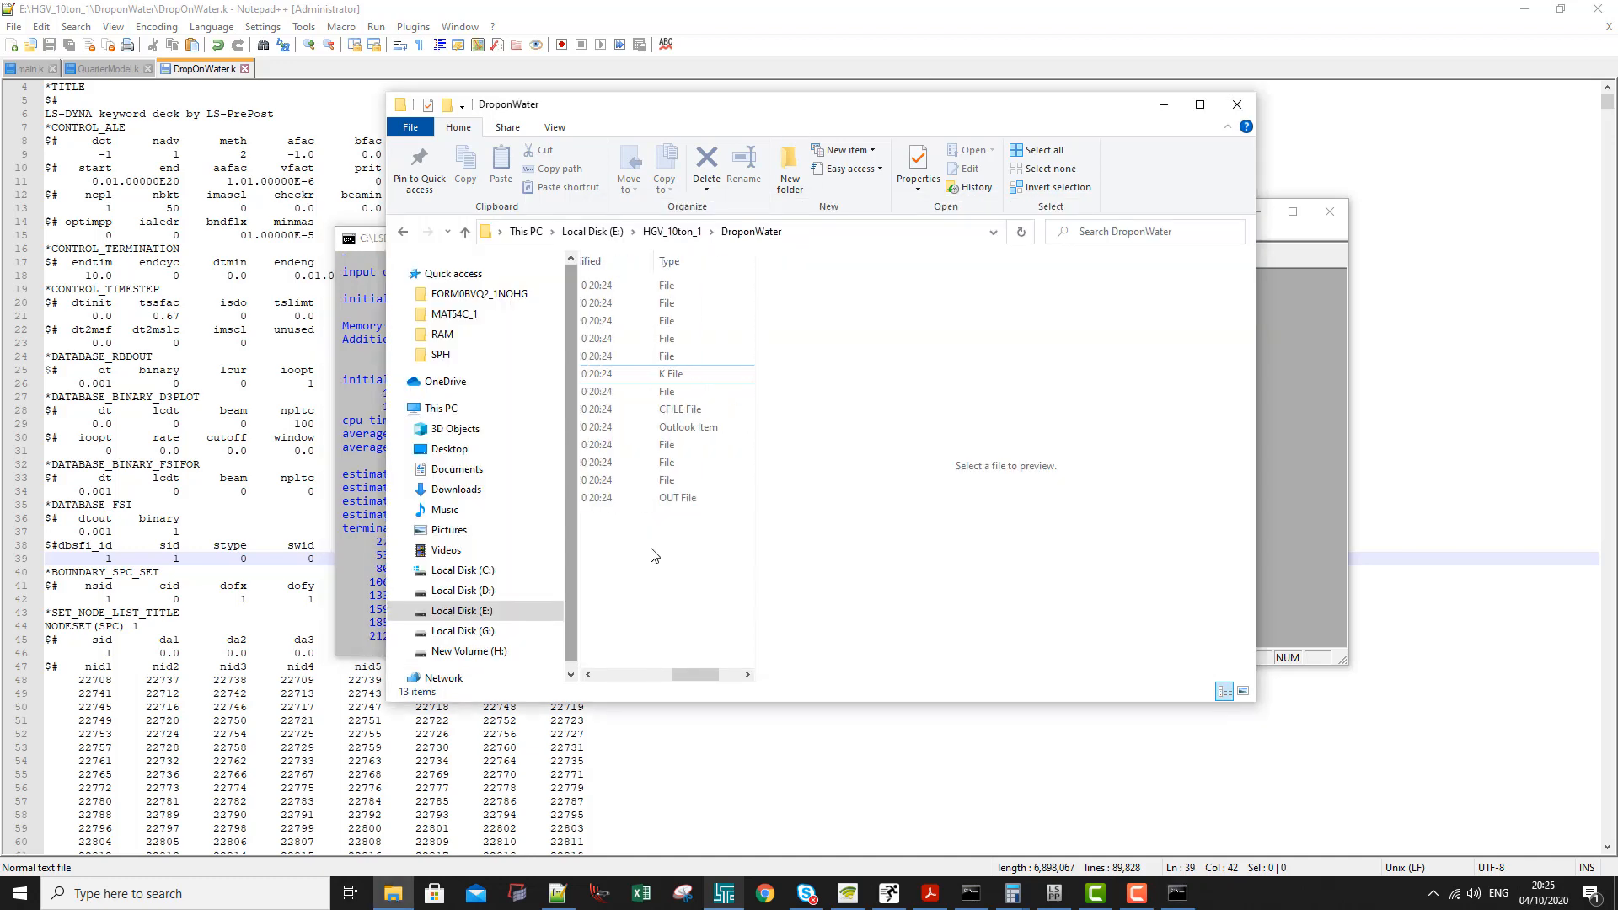
scroll(654, 554, "down", 3)
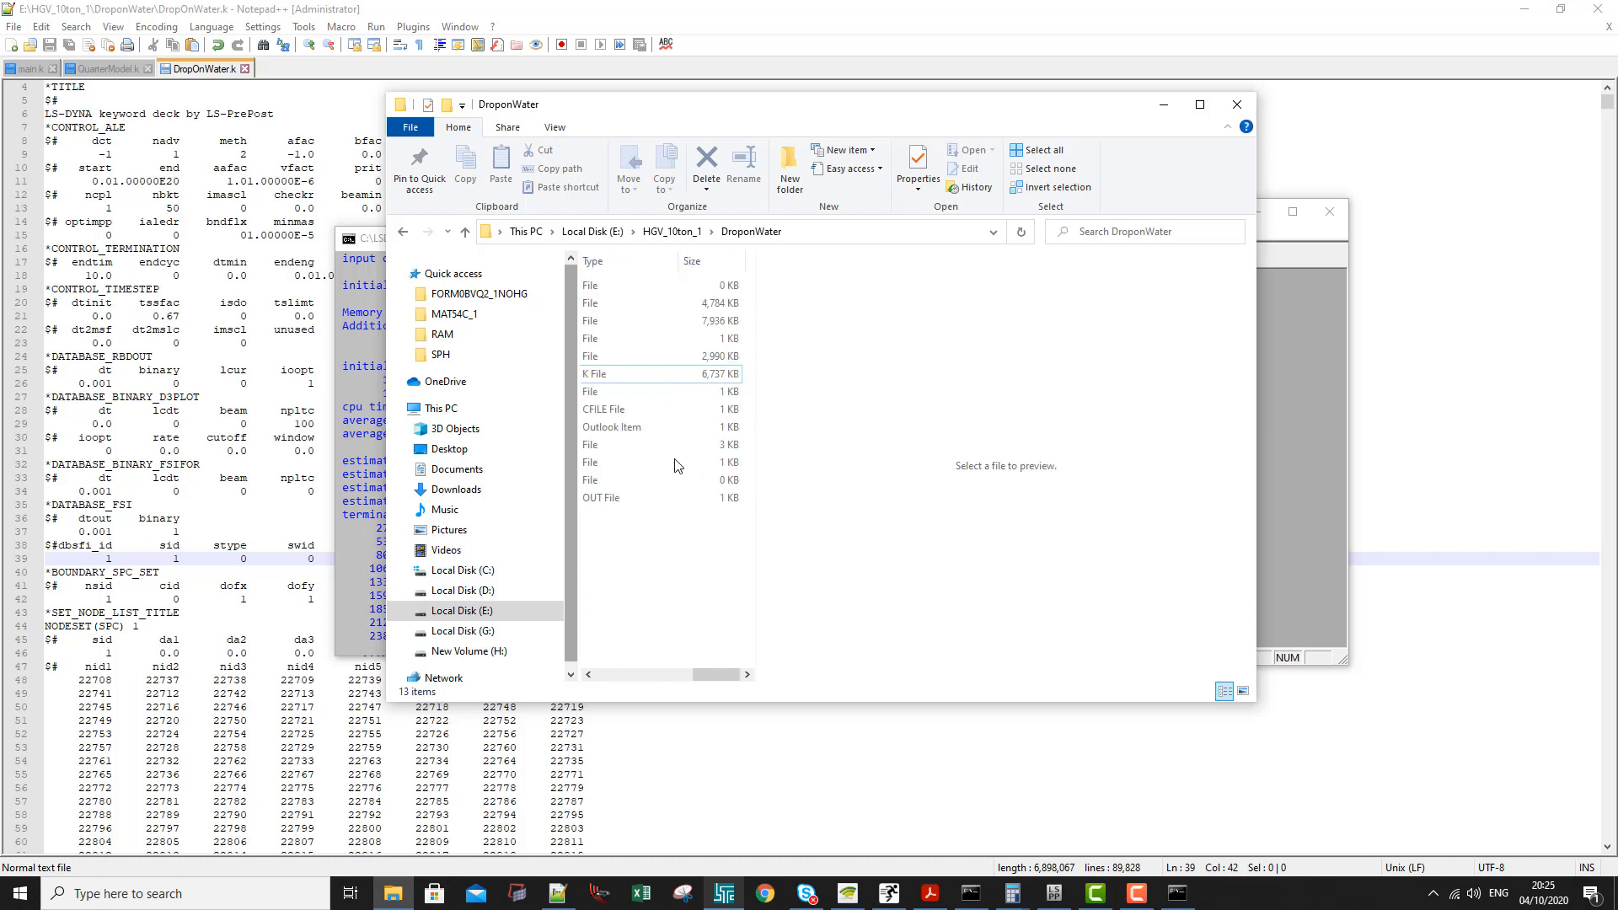
left_click_drag(695, 675, 594, 675)
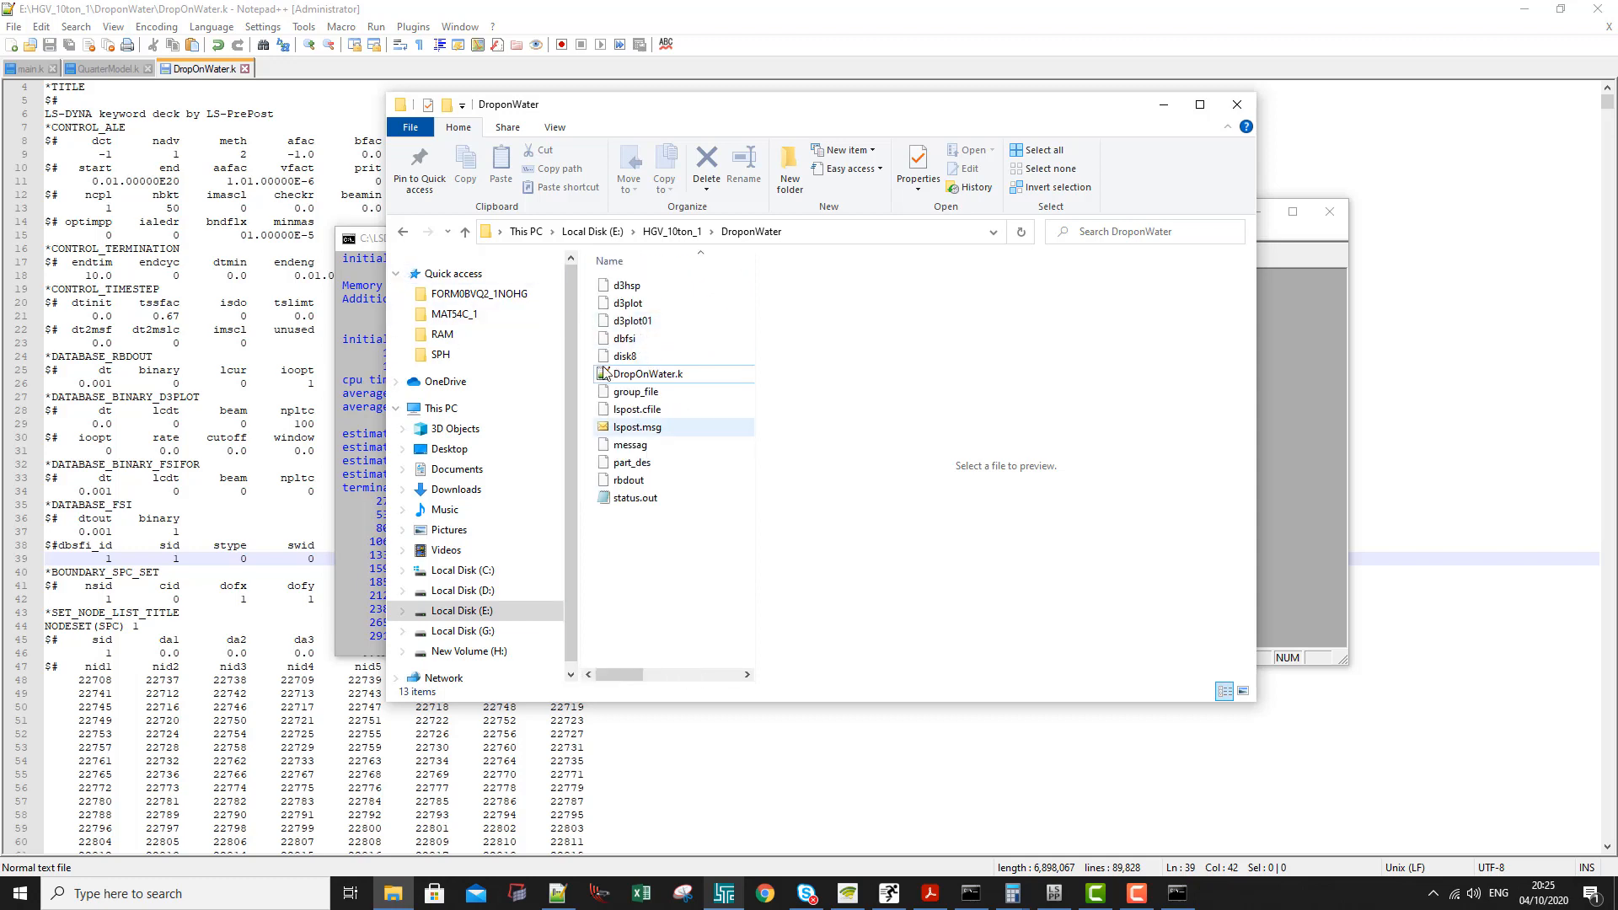
left_click_drag(552, 107, 816, 112)
left_click_drag(543, 241, 276, 169)
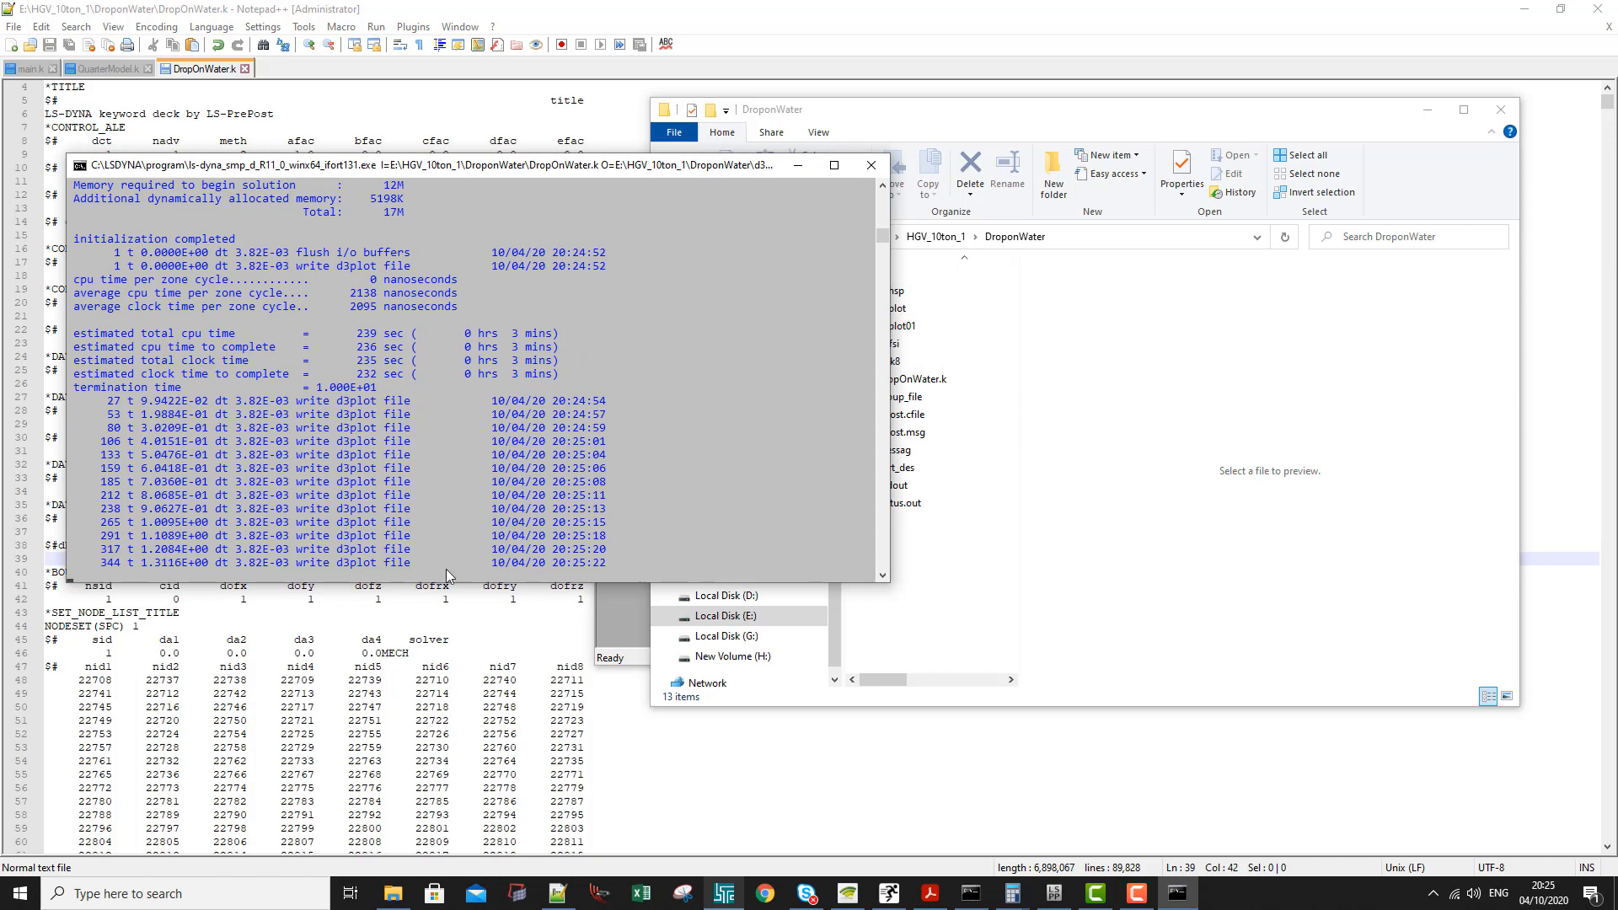
- Refresh the DroponWater folder and open its d3plot results file
left_click(917, 659)
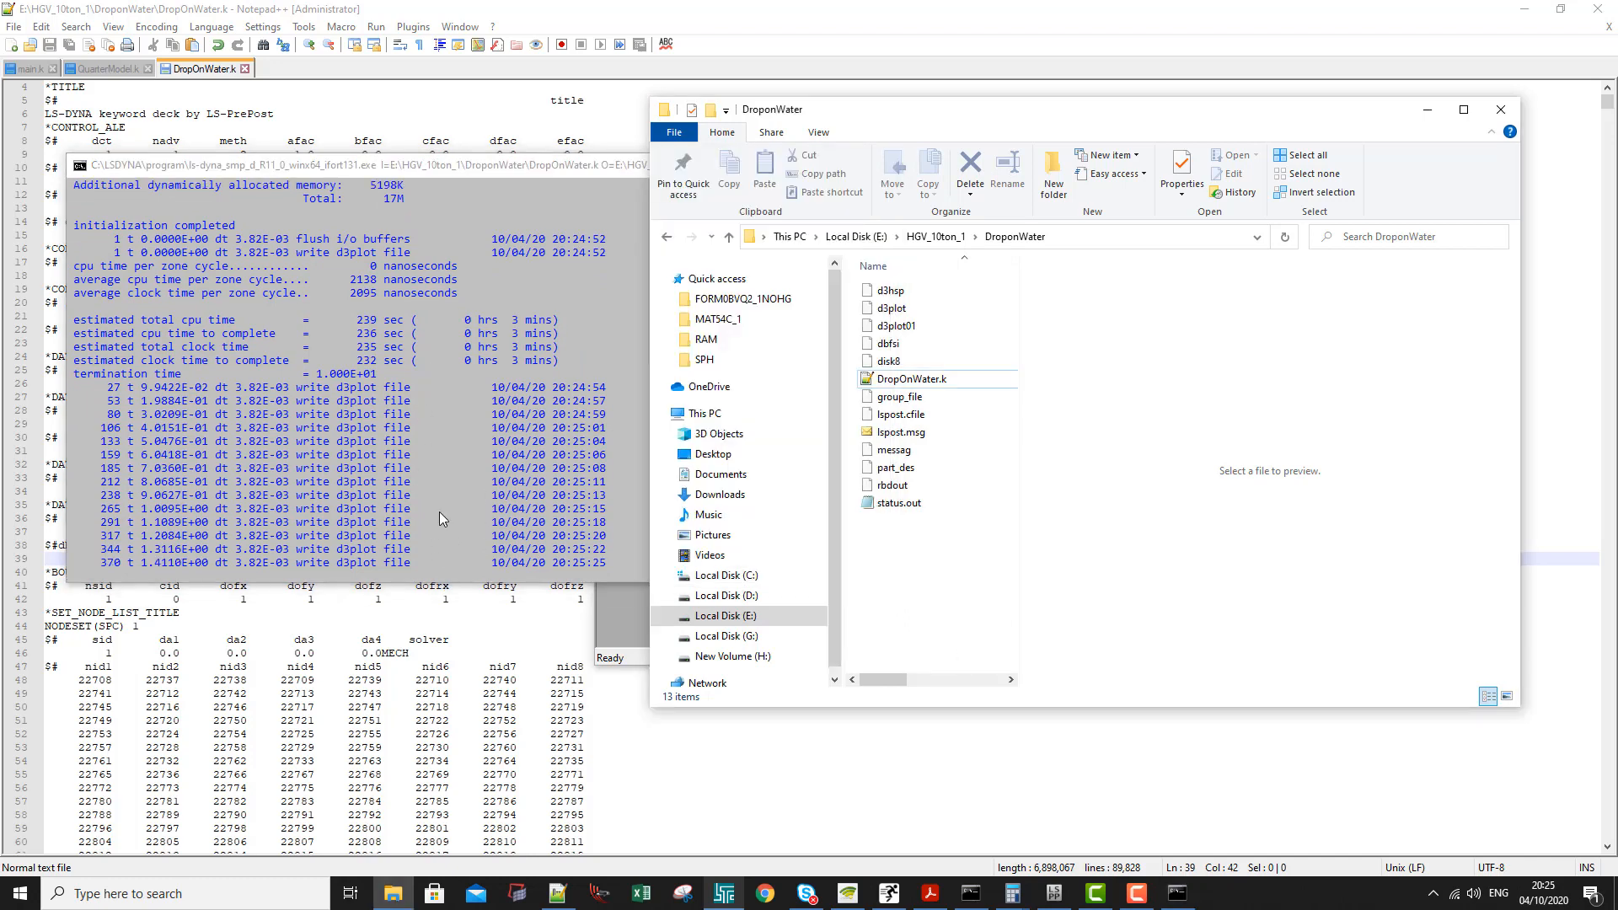
right_click(923, 504)
right_click(900, 542)
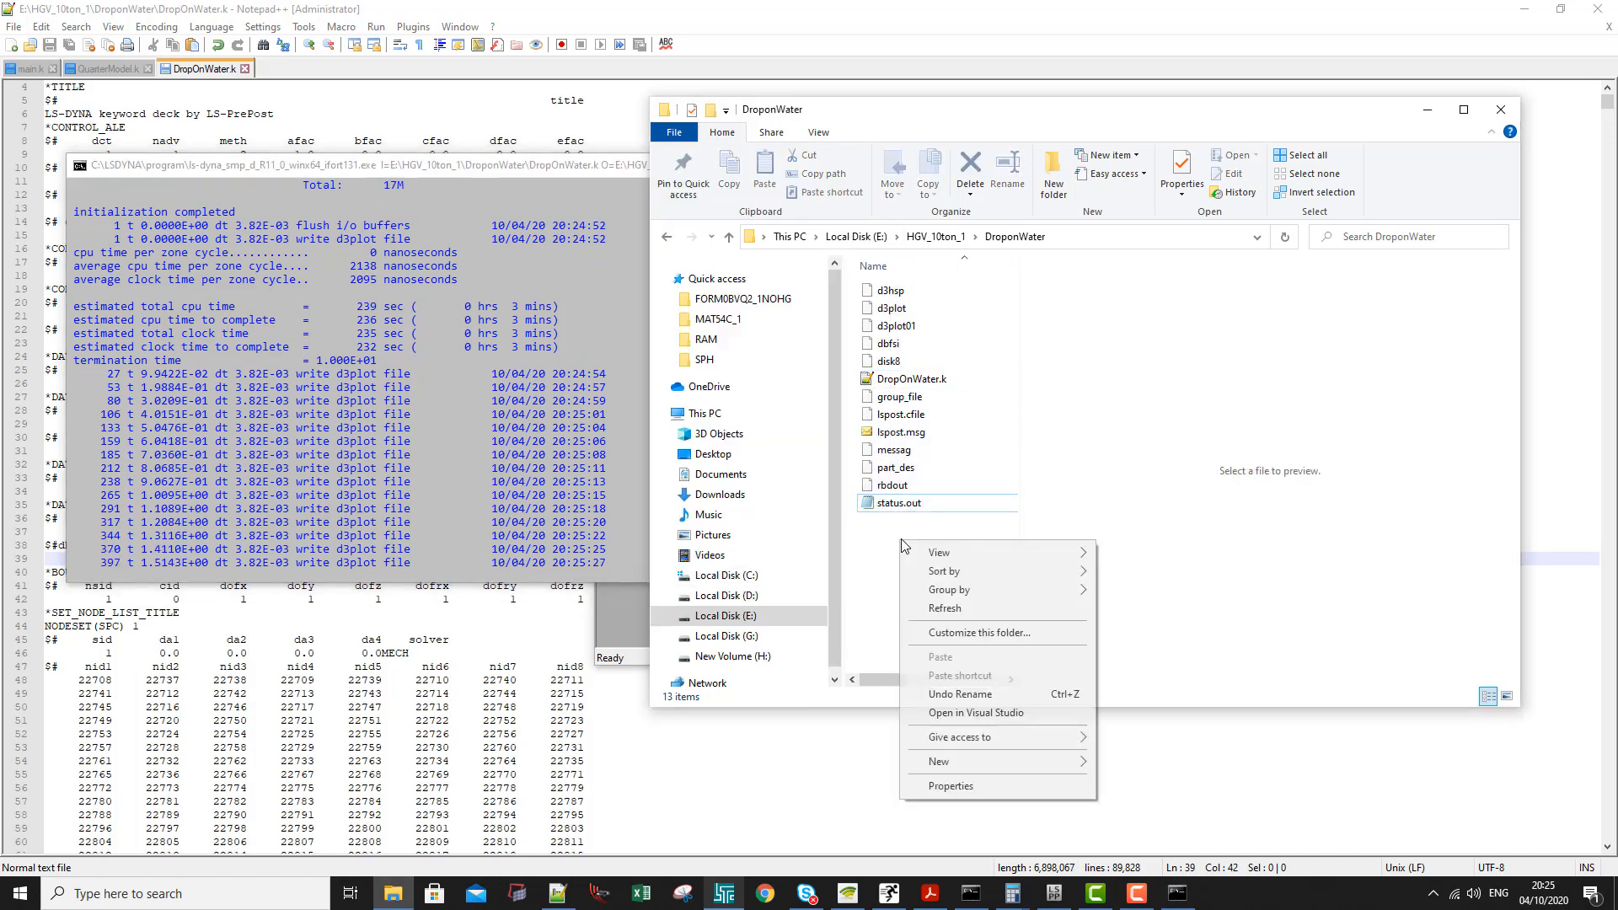
left_click(935, 608)
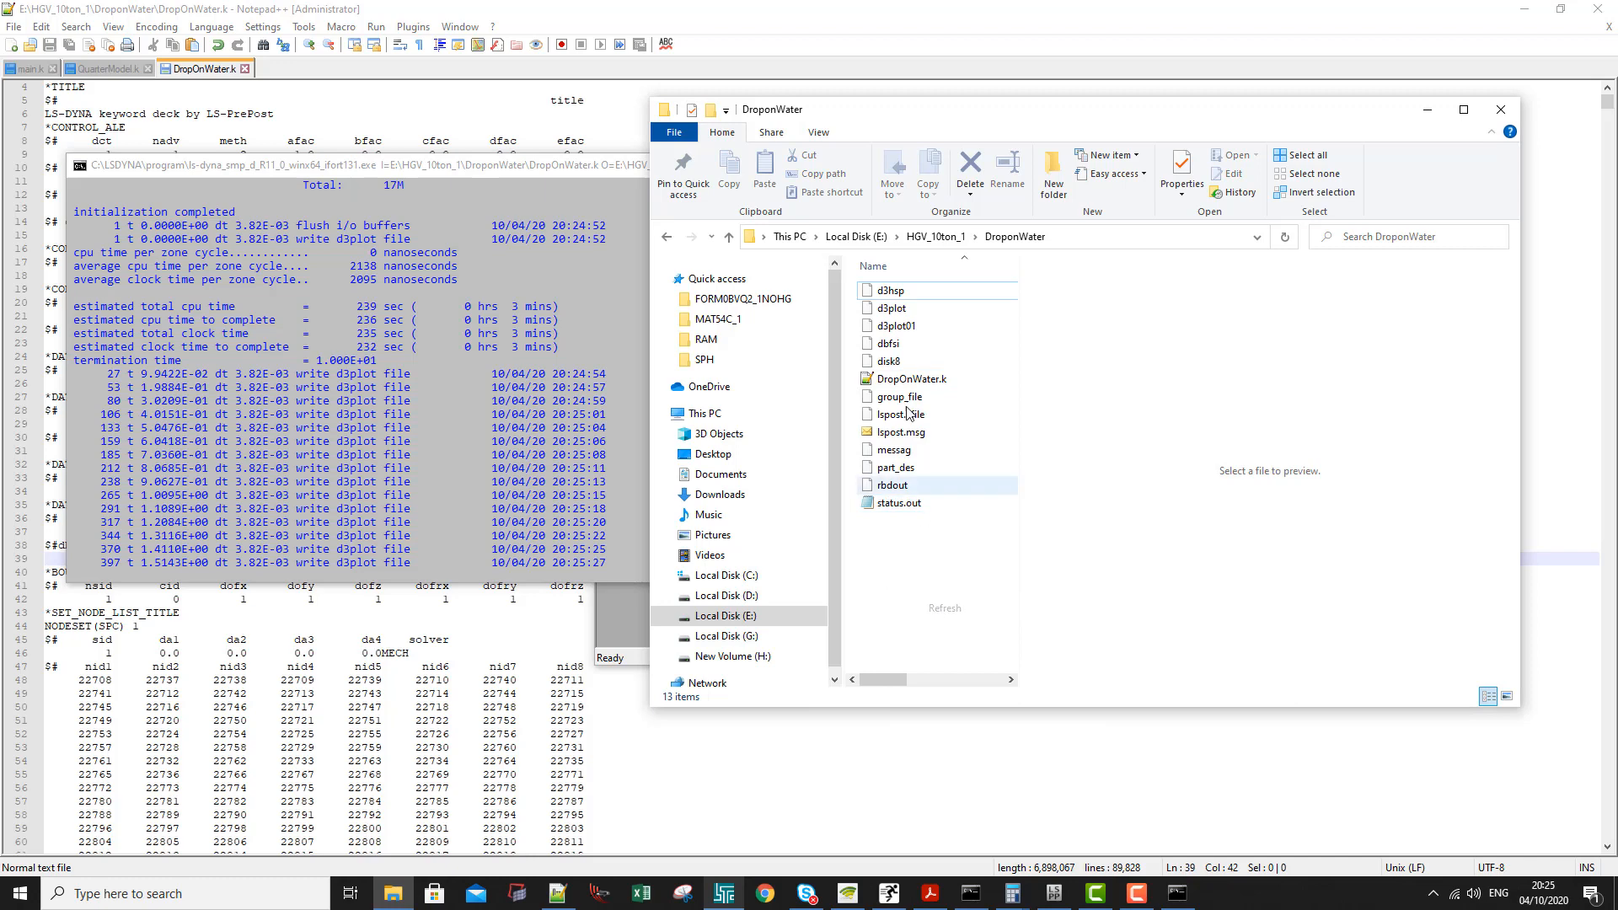
double_click(891, 309)
left_click(815, 628)
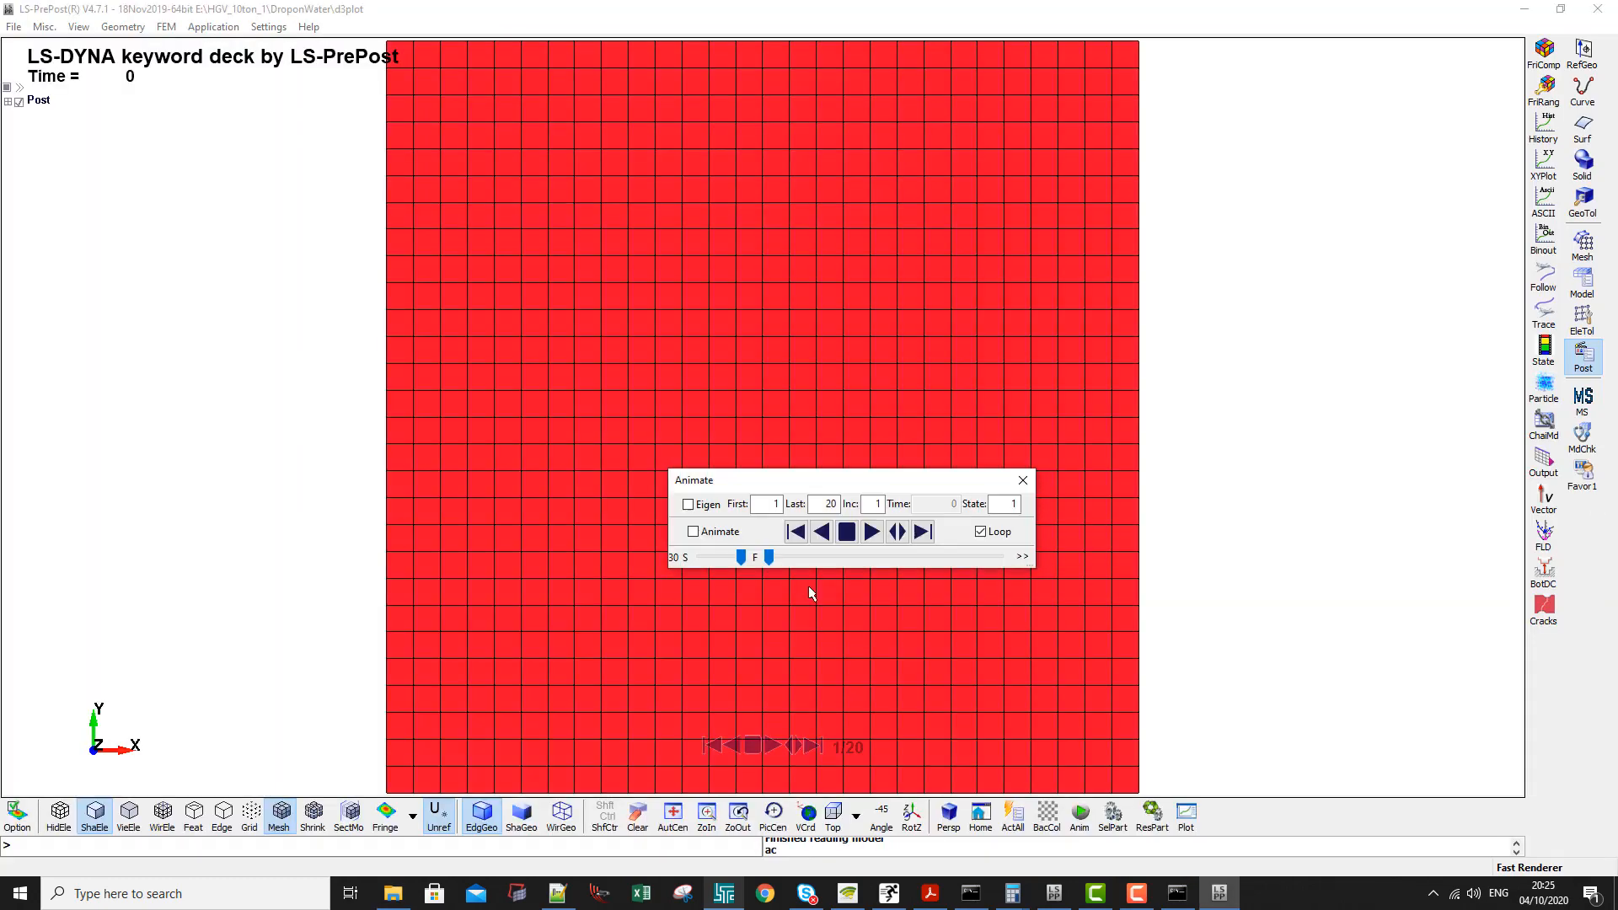
- Examine the sphere's position above the water through the successive d3plot states, then close the results viewer
left_click(793, 534)
left_click_drag(734, 413, 675, 134, "shift")
left_click_drag(567, 660, 632, 582, "shift")
scroll(584, 447, "up", 4)
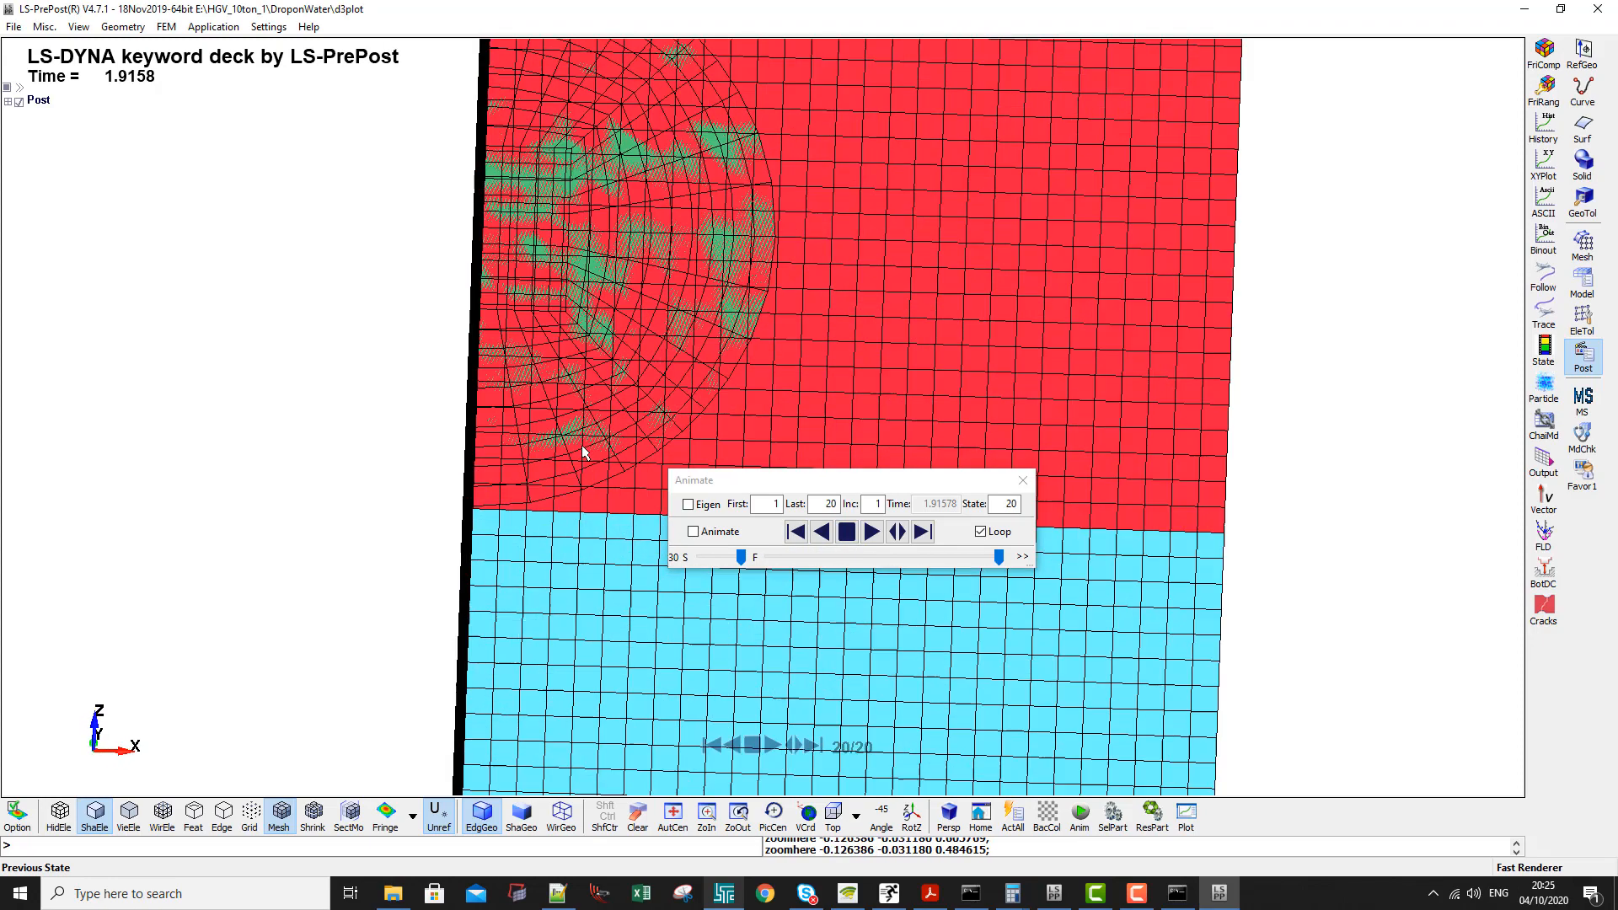
left_click(922, 532)
left_click(922, 531)
left_click(923, 531)
left_click(923, 532)
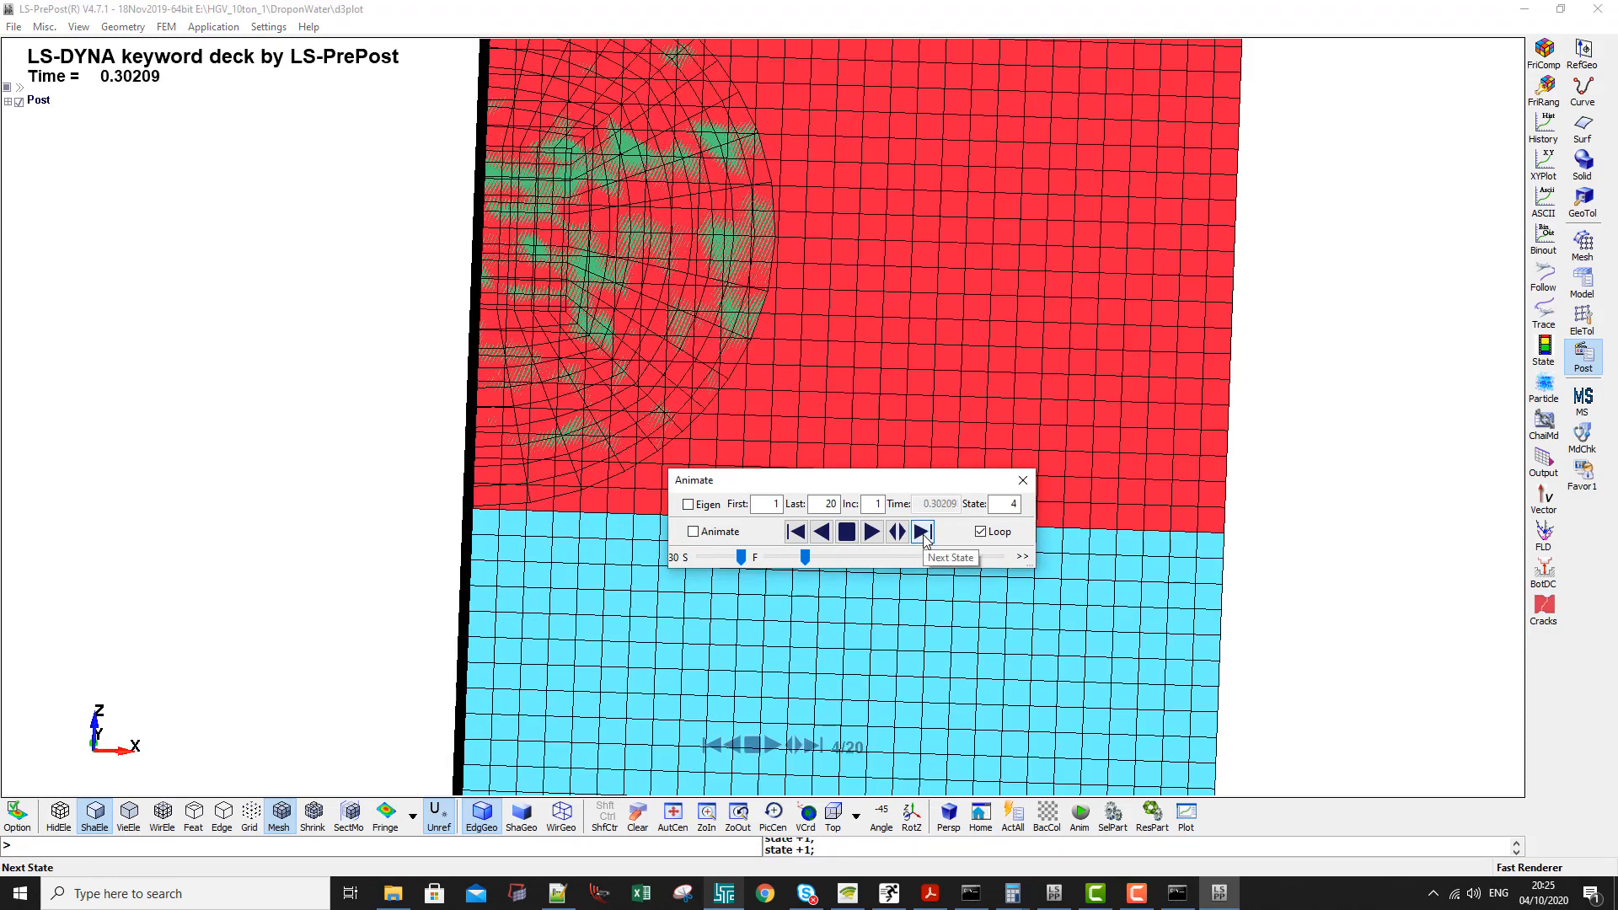
left_click(923, 532)
left_click(923, 532)
left_click(923, 532)
left_click(923, 531)
left_click(923, 531)
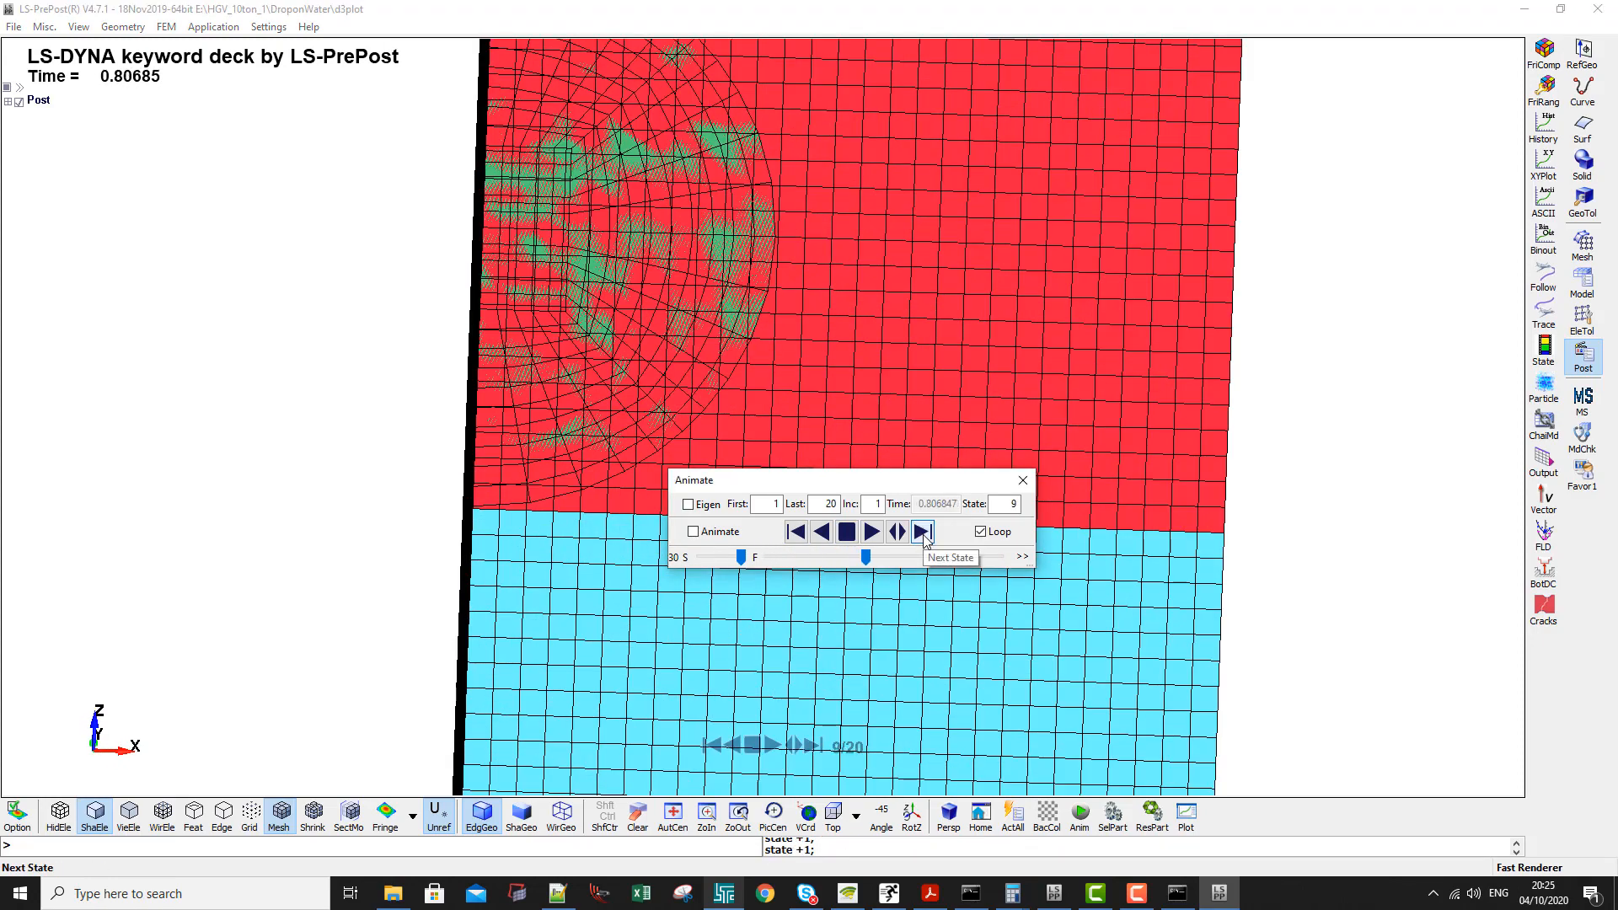
left_click(1595, 10)
- Interrupt the solver with sense switch sw2, terminate the run with sw1 and close the solver window
left_click(483, 169)
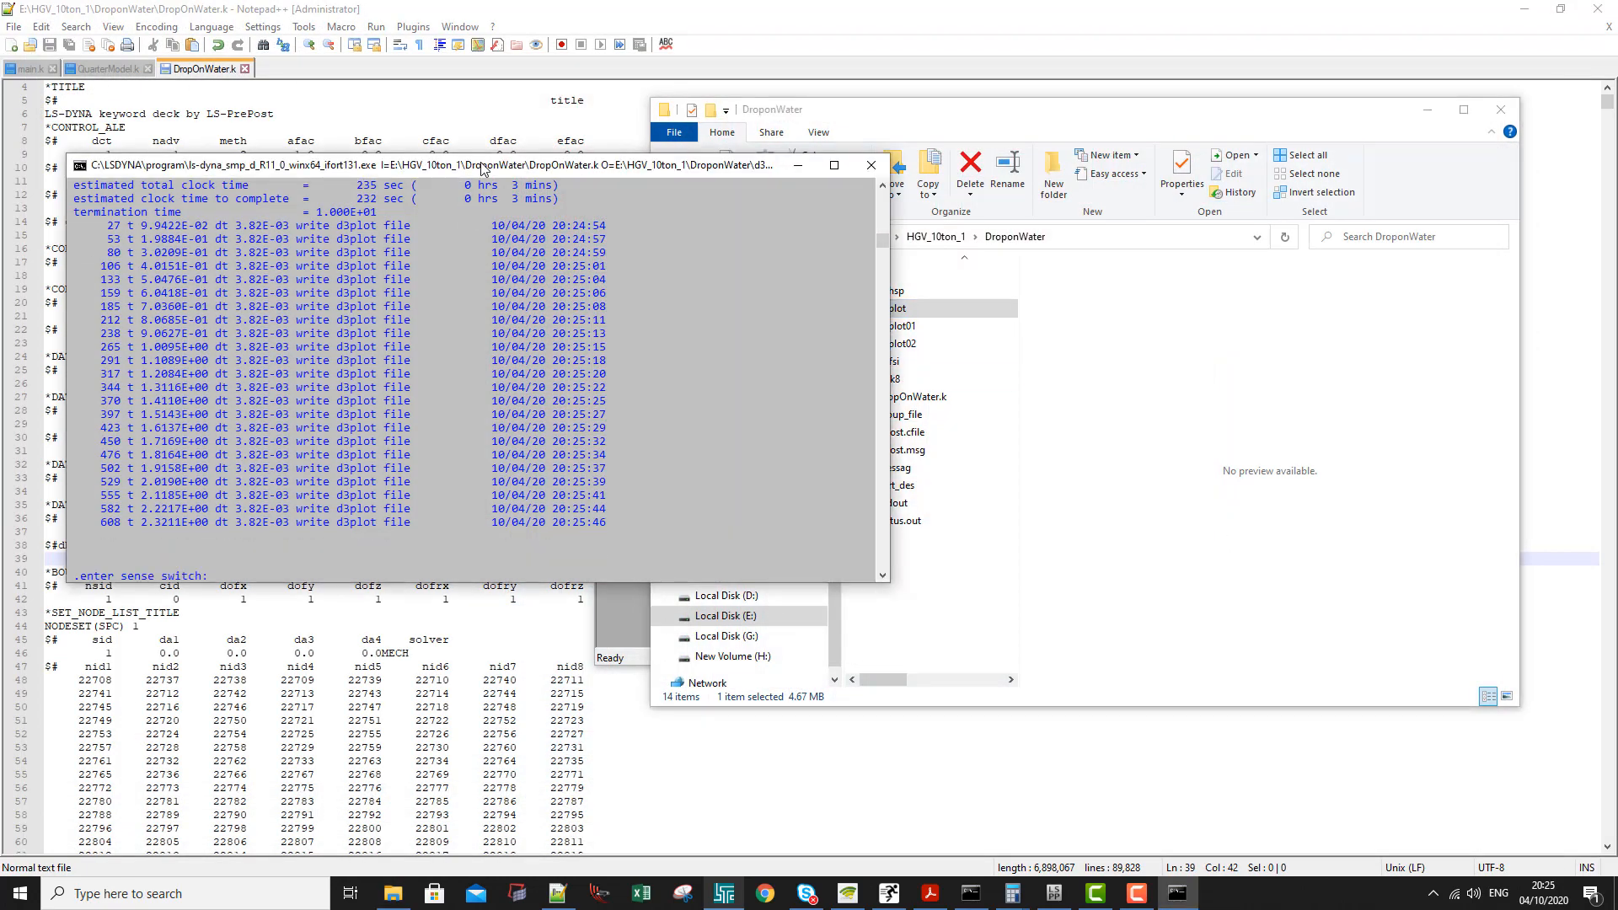
type("sw2")
key("Return")
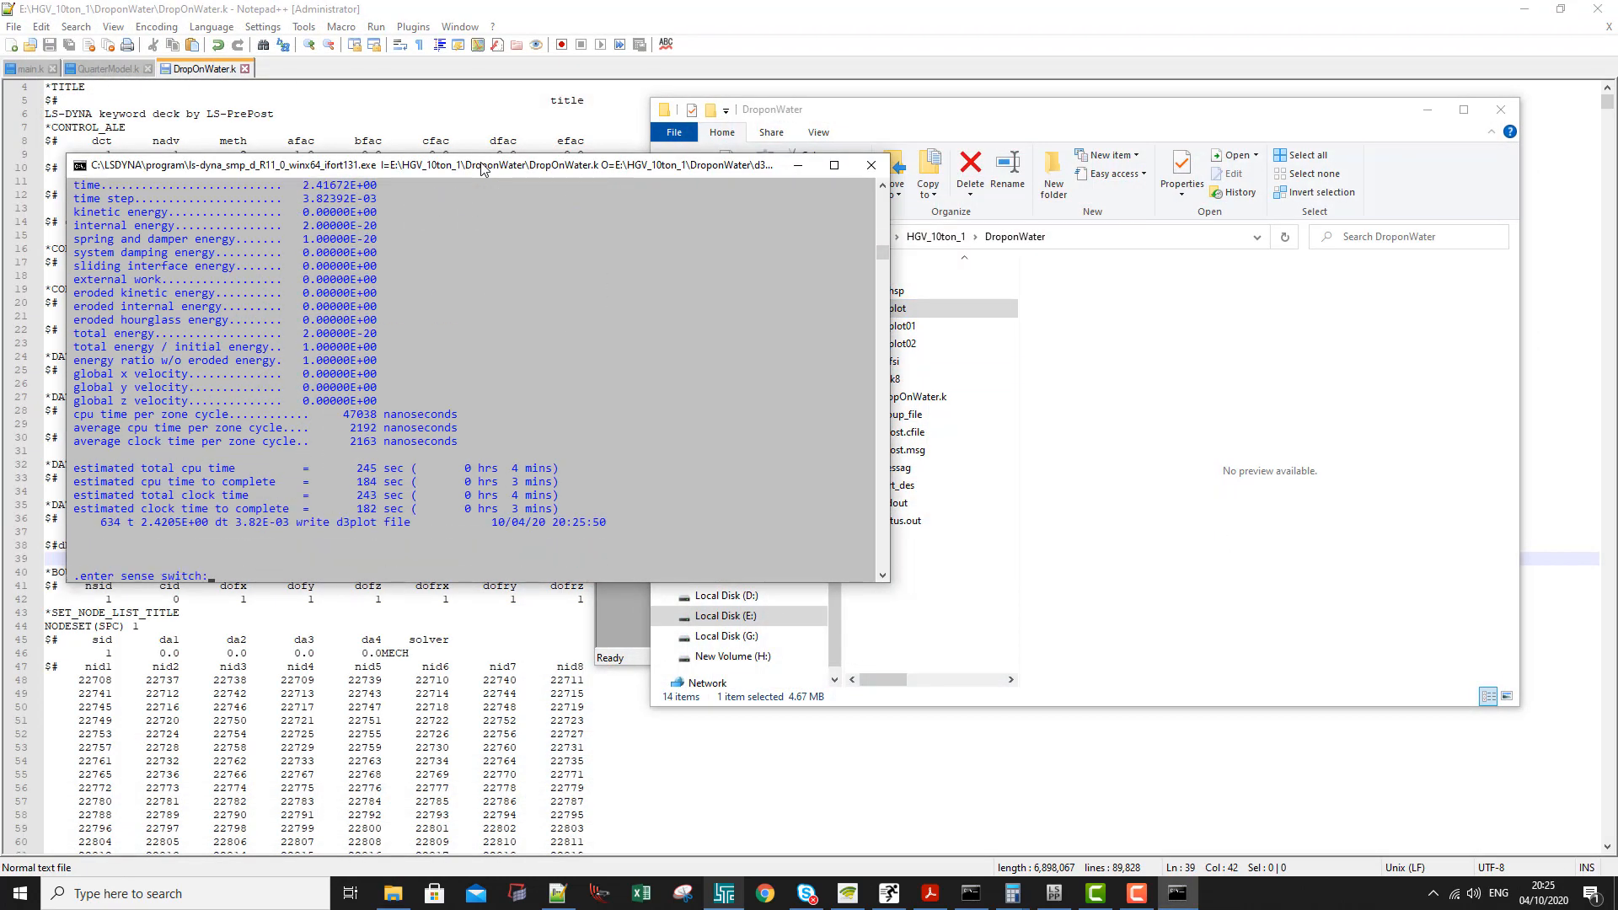
type("sw1")
key("Return")
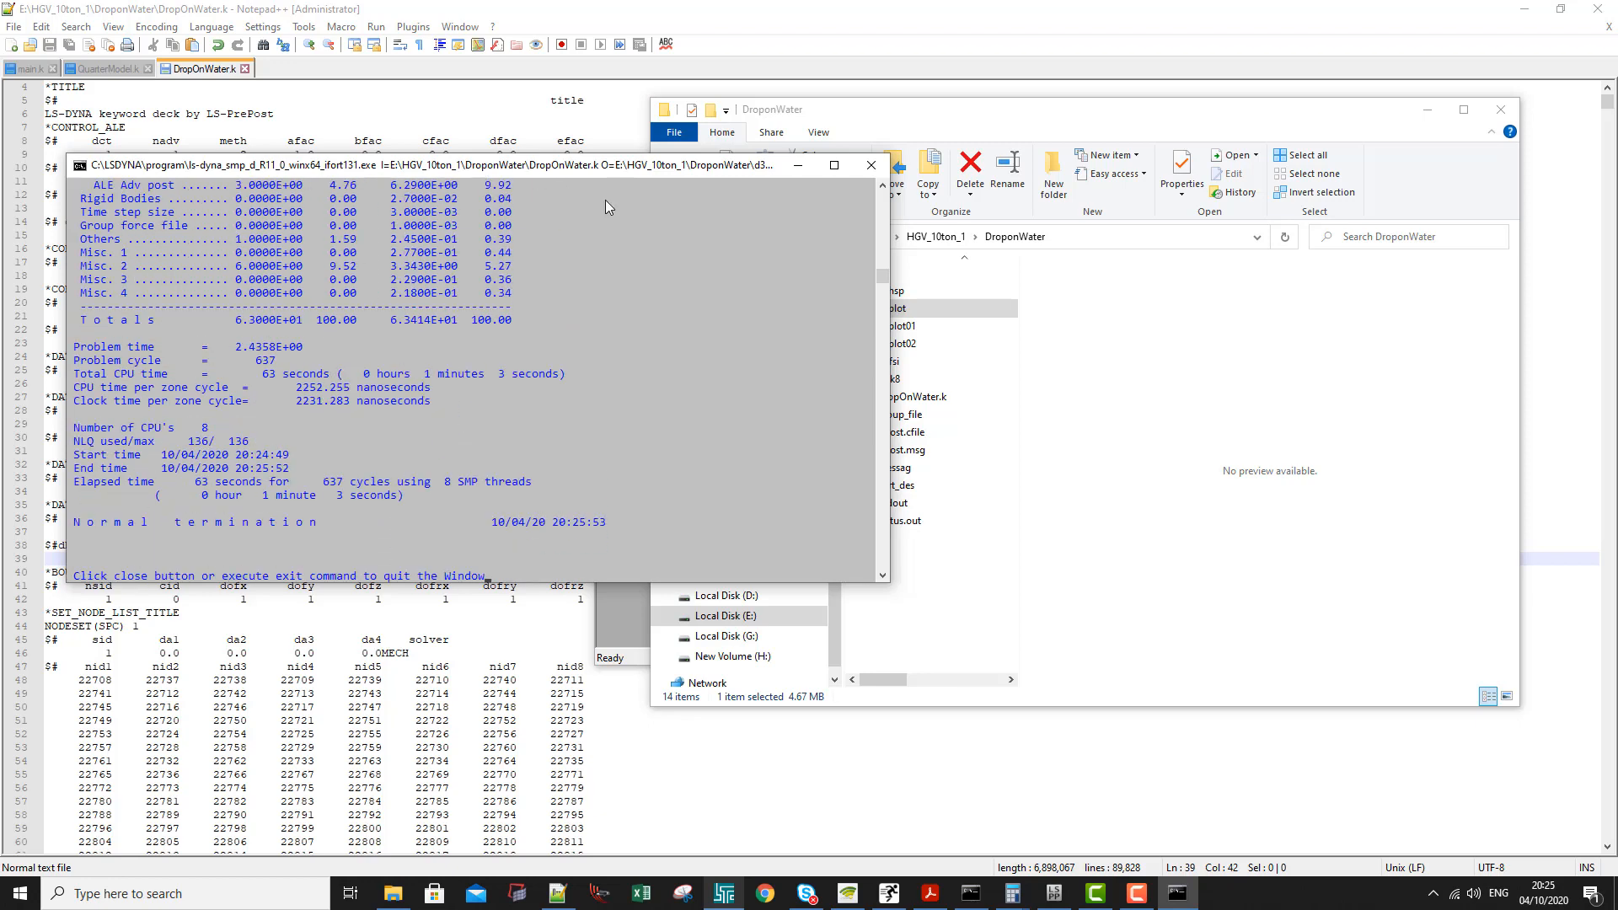
left_click(871, 165)
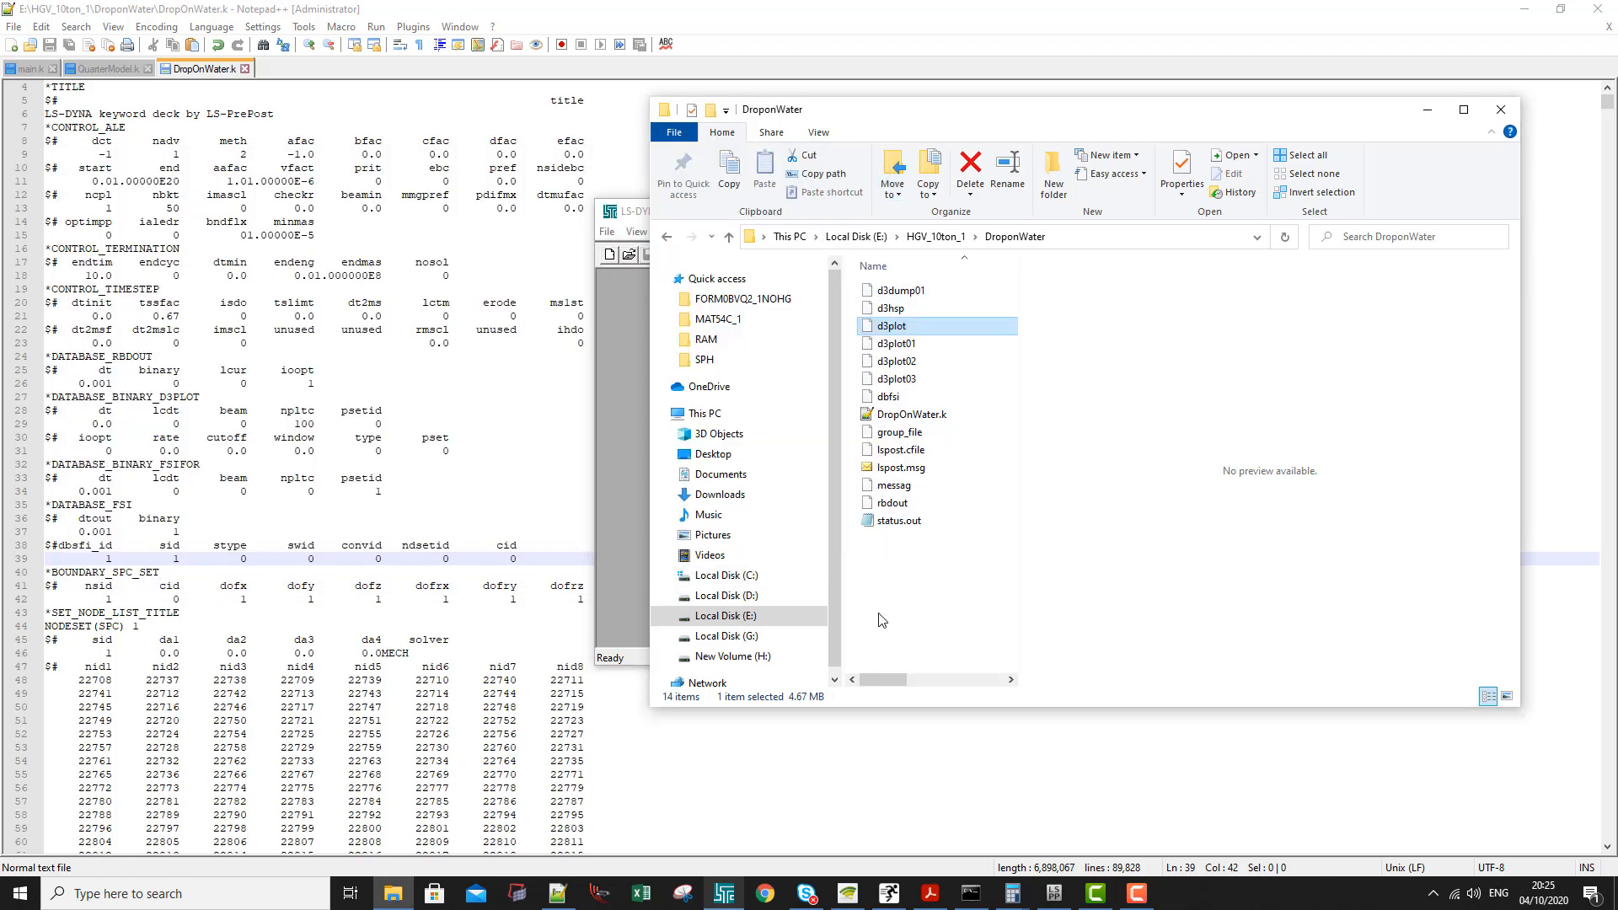
- Reopen DropOnWater.k from the DroponWater folder in LS-PrePost
right_click(902, 433)
left_click(892, 414)
right_click(895, 414)
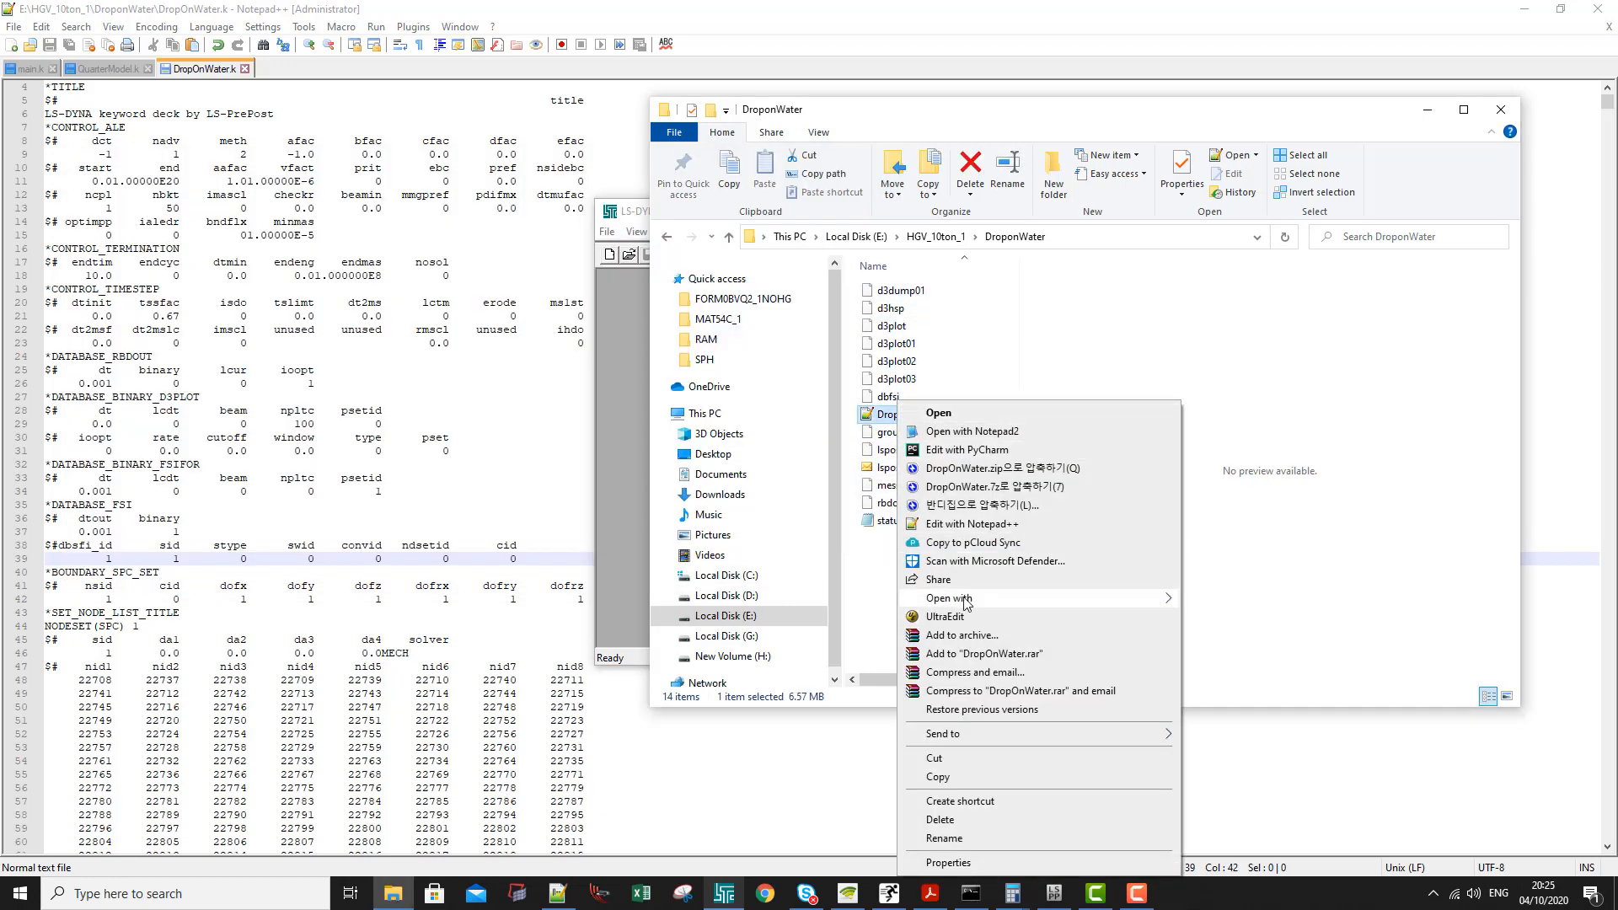
mouse_move(965, 602)
left_click(1214, 600)
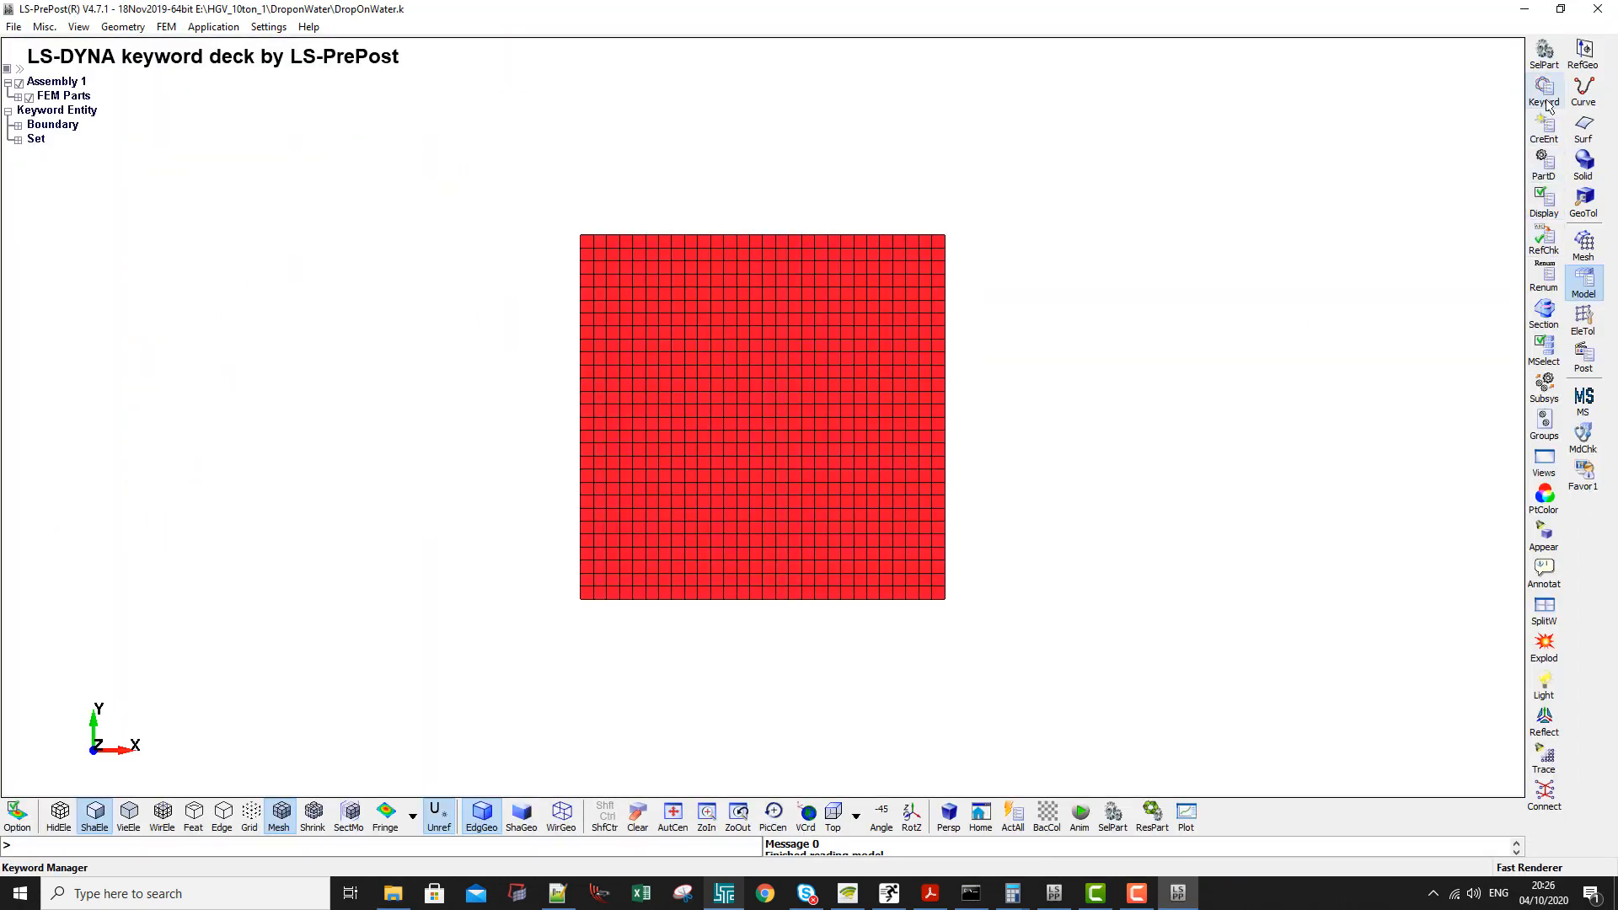
- Open the Keyword Manager for the model, list all available keywords and collapse the keyword tree
left_click(1548, 105)
left_click(1237, 508)
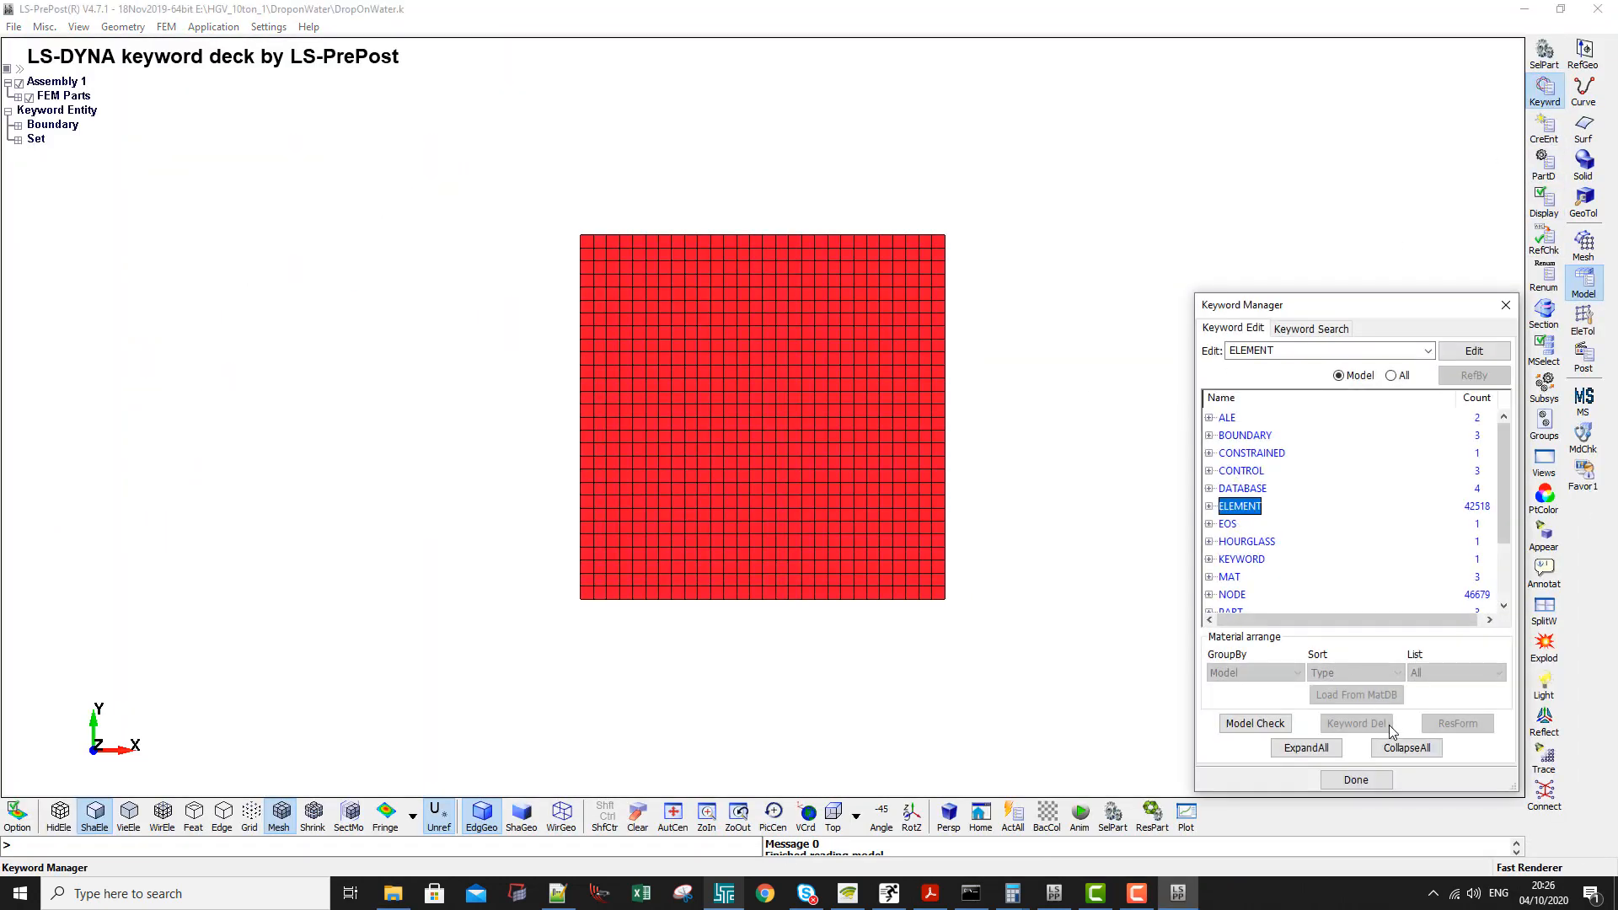
left_click(1392, 375)
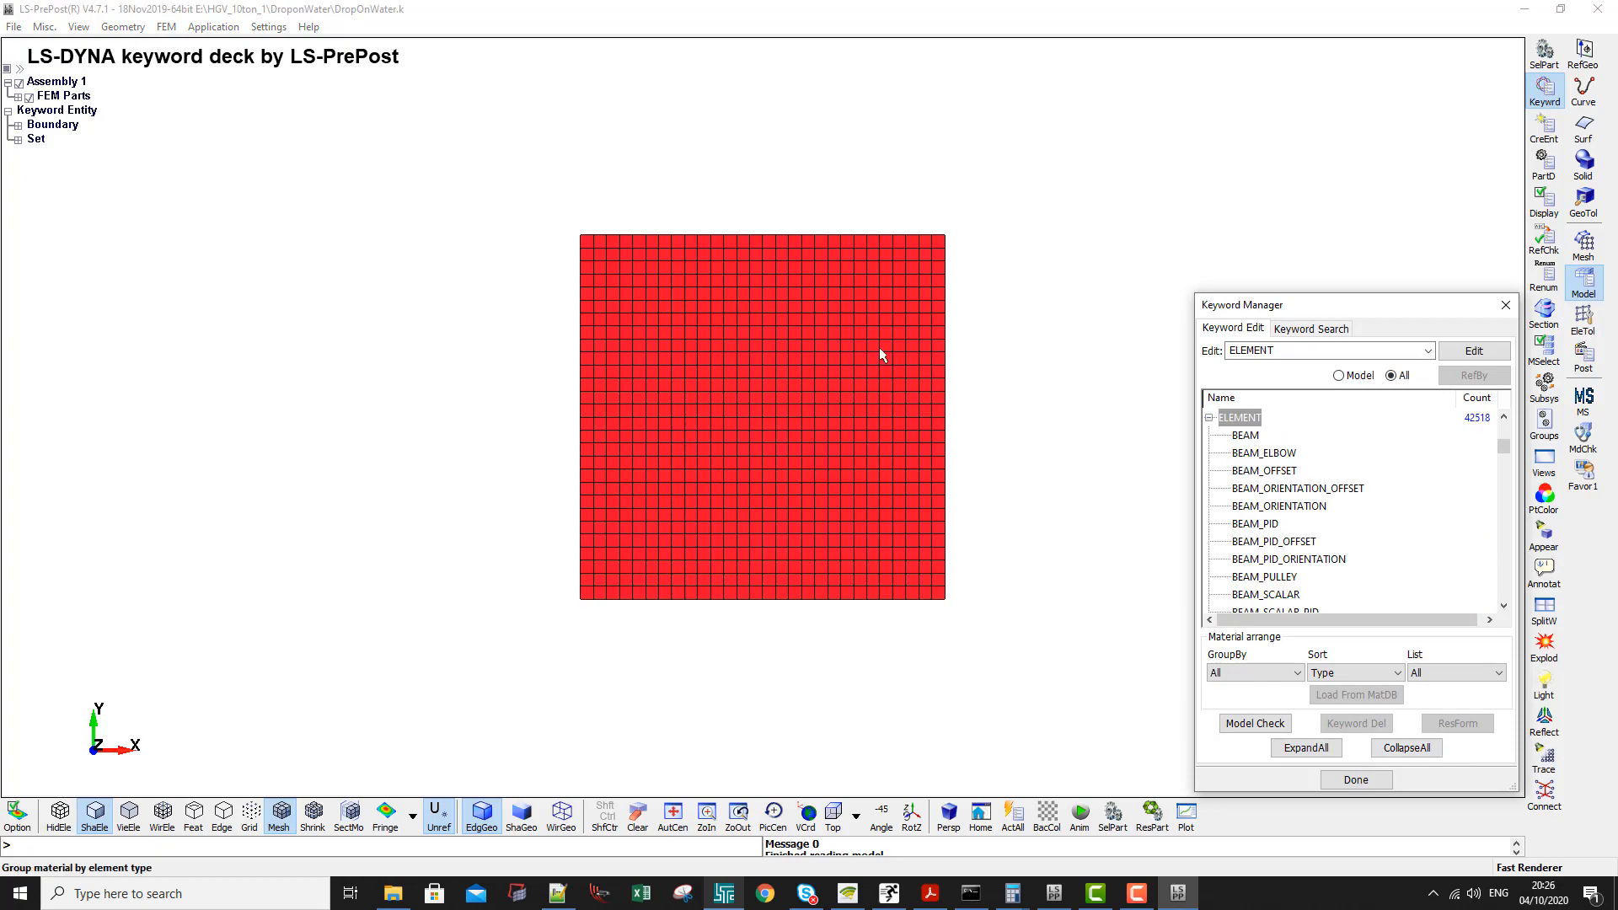
left_click_drag(879, 355, 716, 520, "shift")
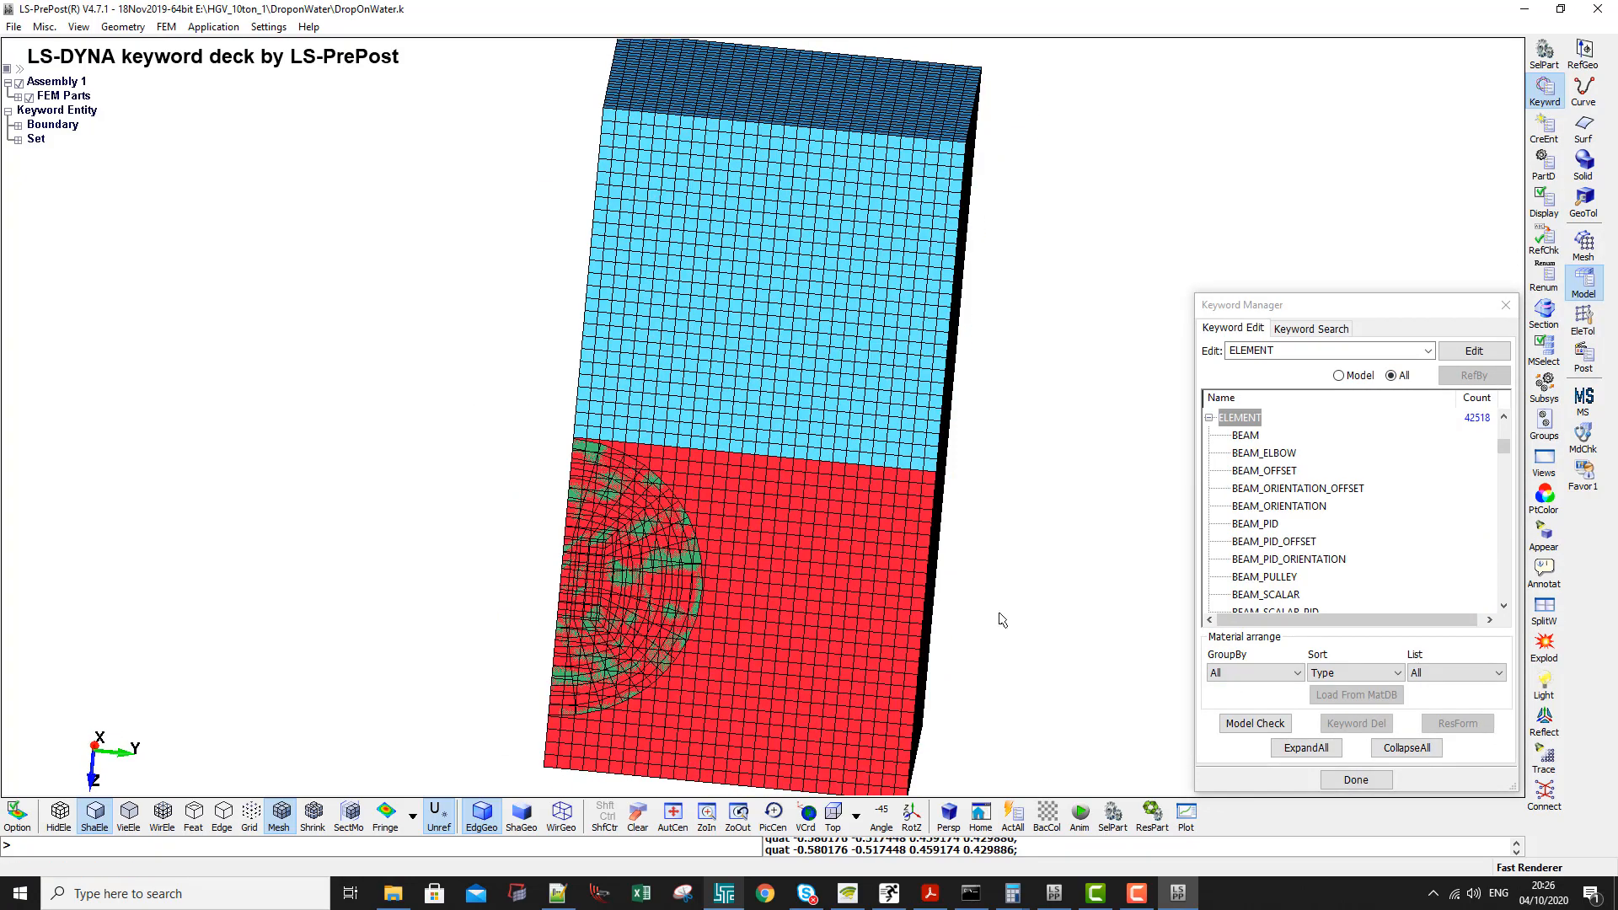
left_click(1283, 490)
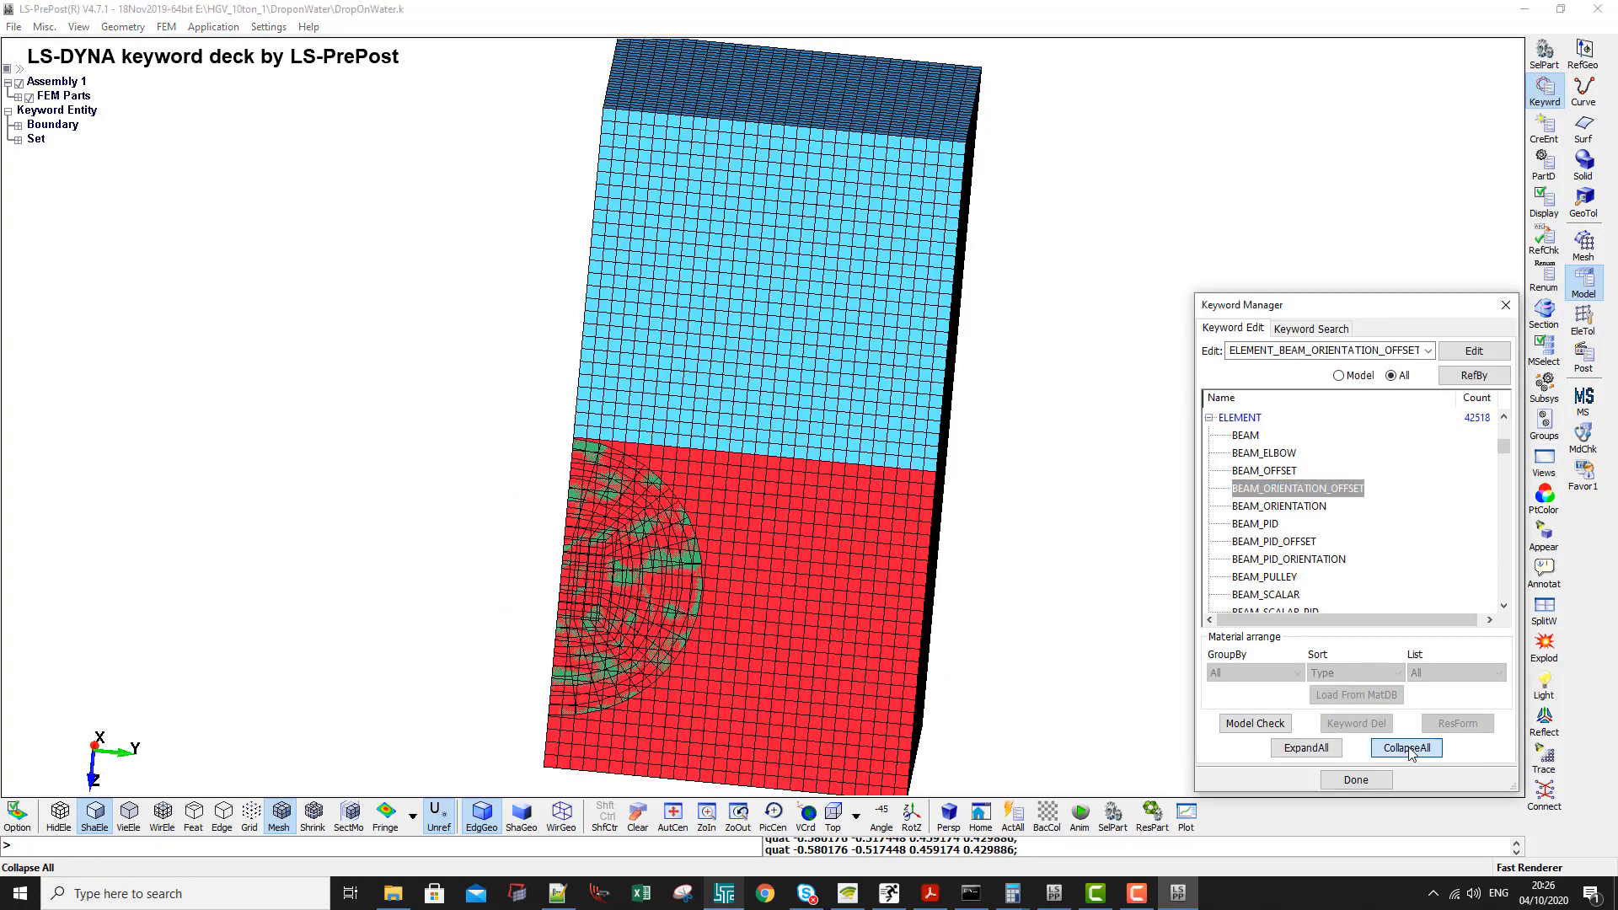
left_click(1408, 747)
- Expand the INITIAL keyword group, find its VELOCITY_GENERATION entry and orient the model with the water below the air
left_click(1239, 418)
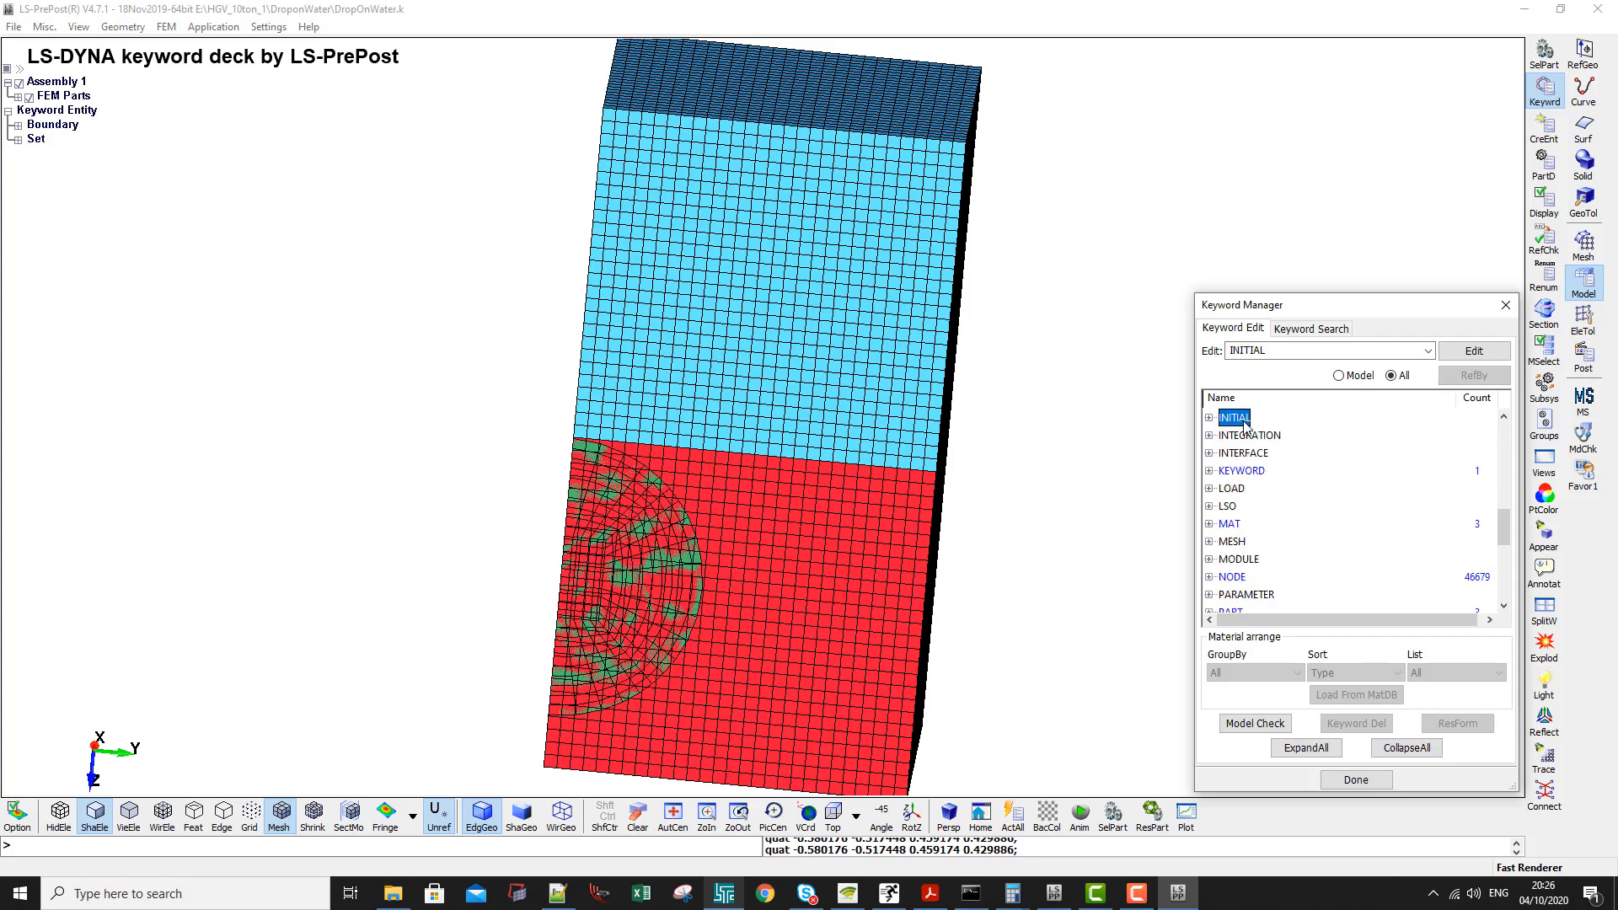
double_click(1245, 424)
scroll(1270, 562, "down", 8)
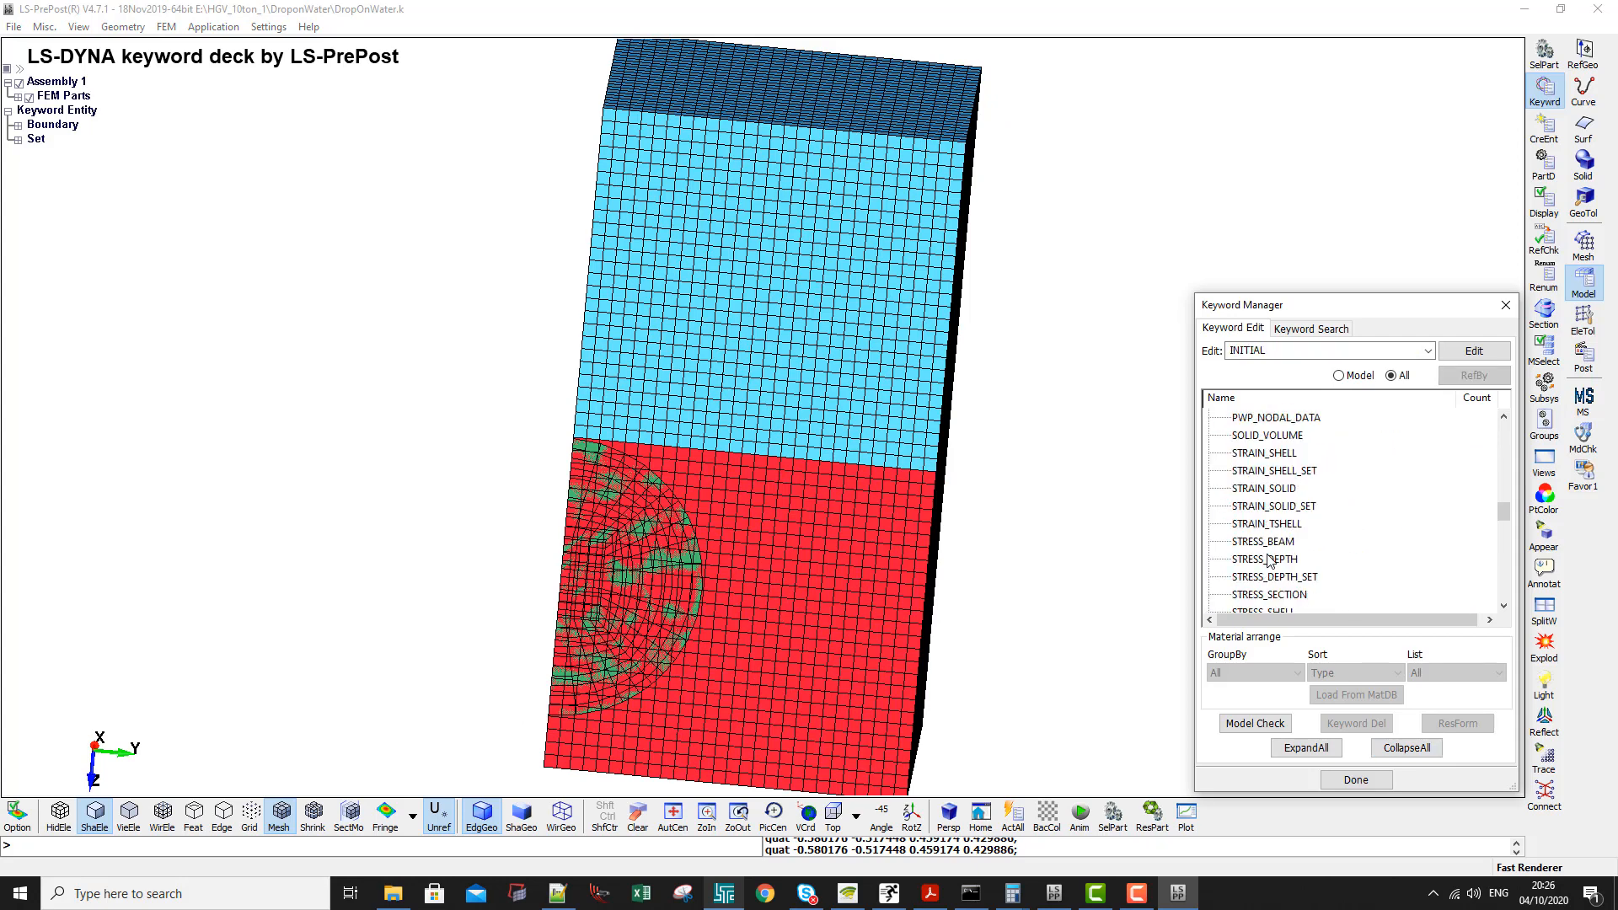
scroll(1270, 562, "down", 3)
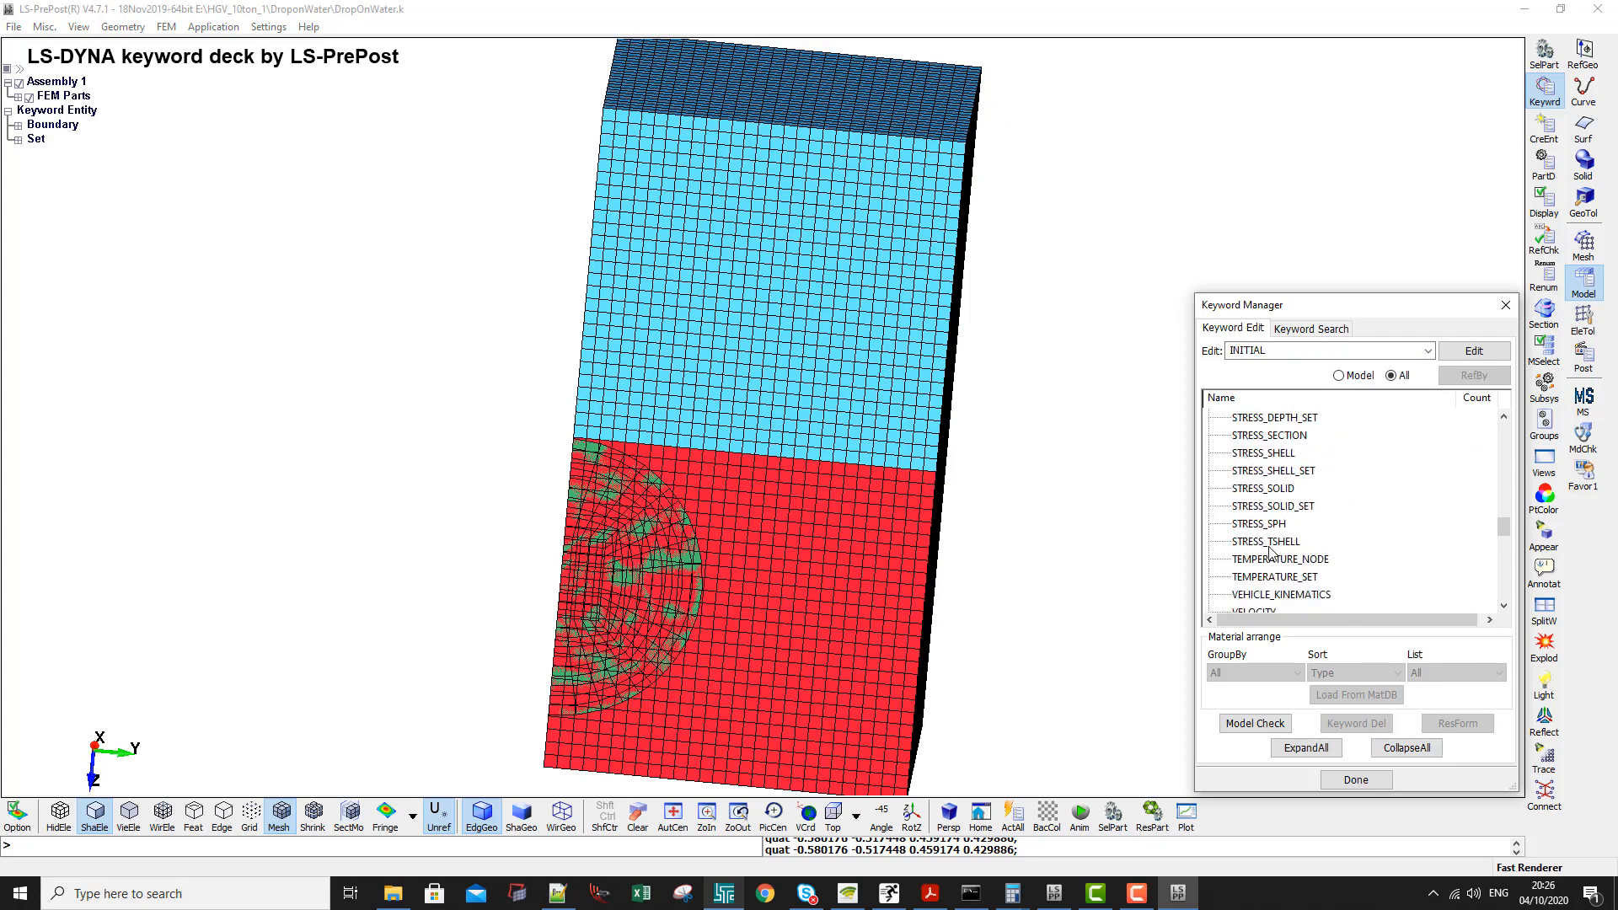
scroll(1270, 549, "down", 2)
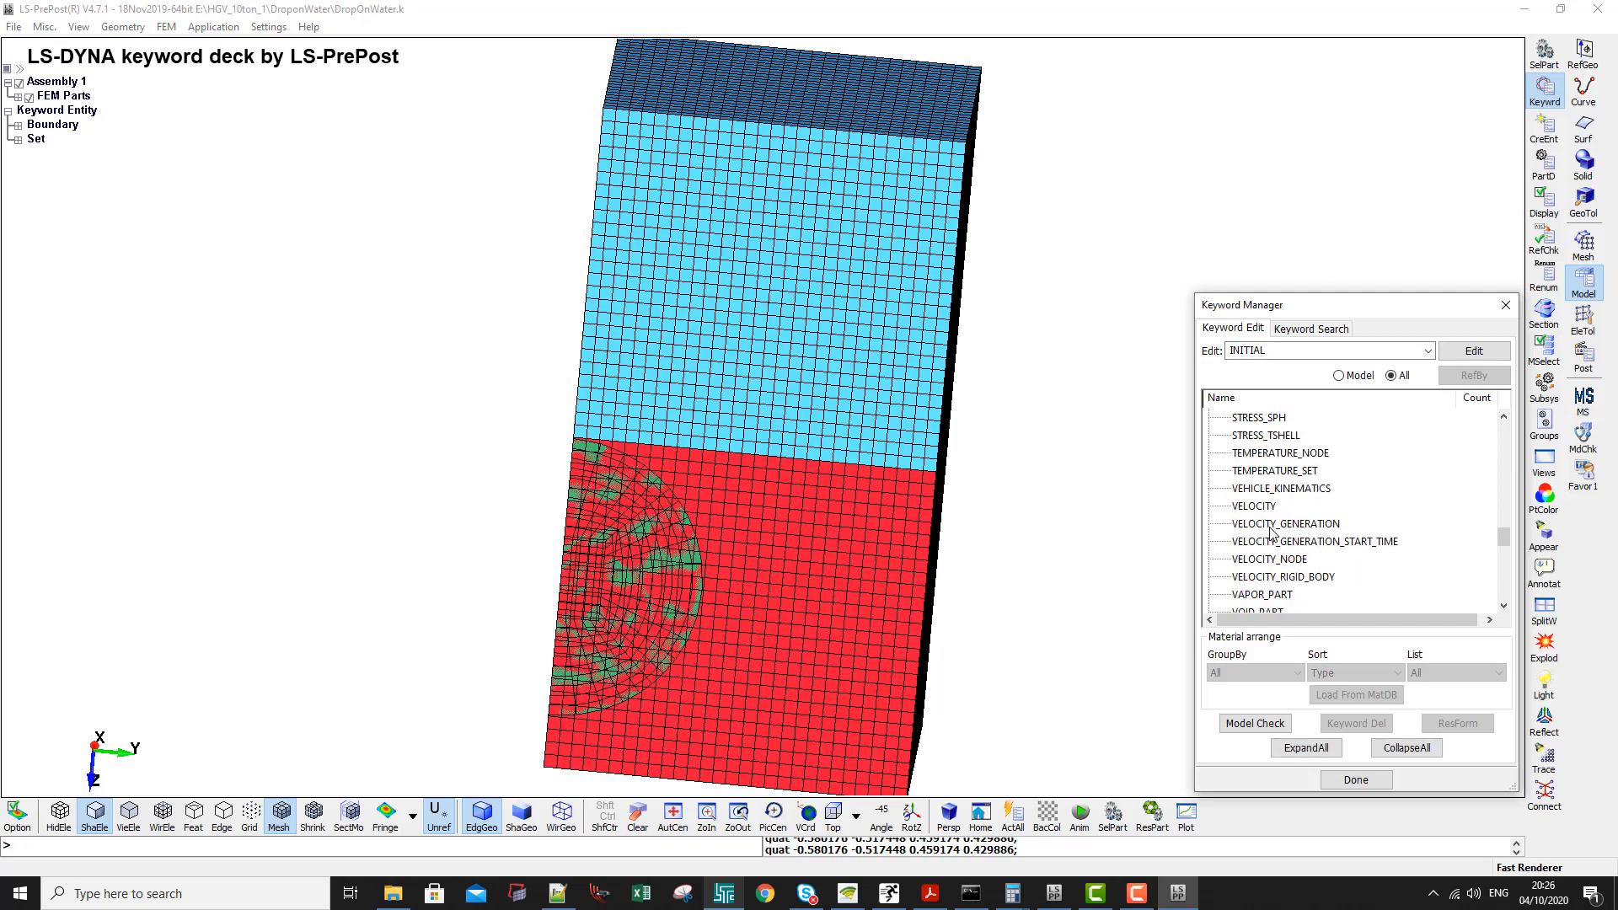
left_click(1270, 526)
left_click(1265, 508)
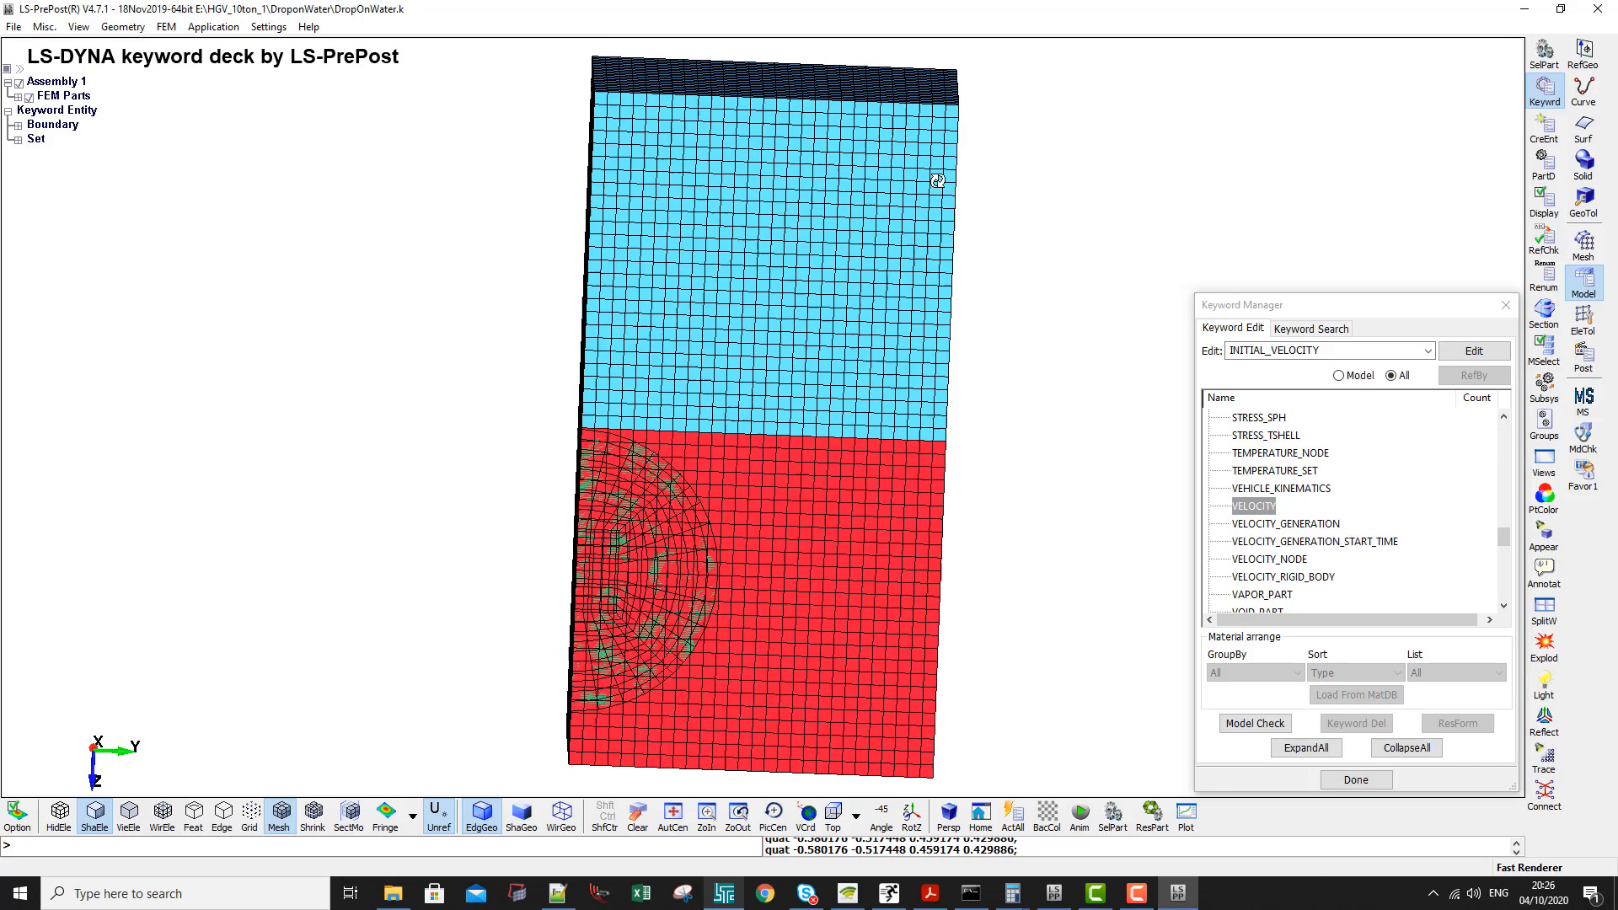
left_click_drag(938, 174, 835, 156)
left_click(1277, 525)
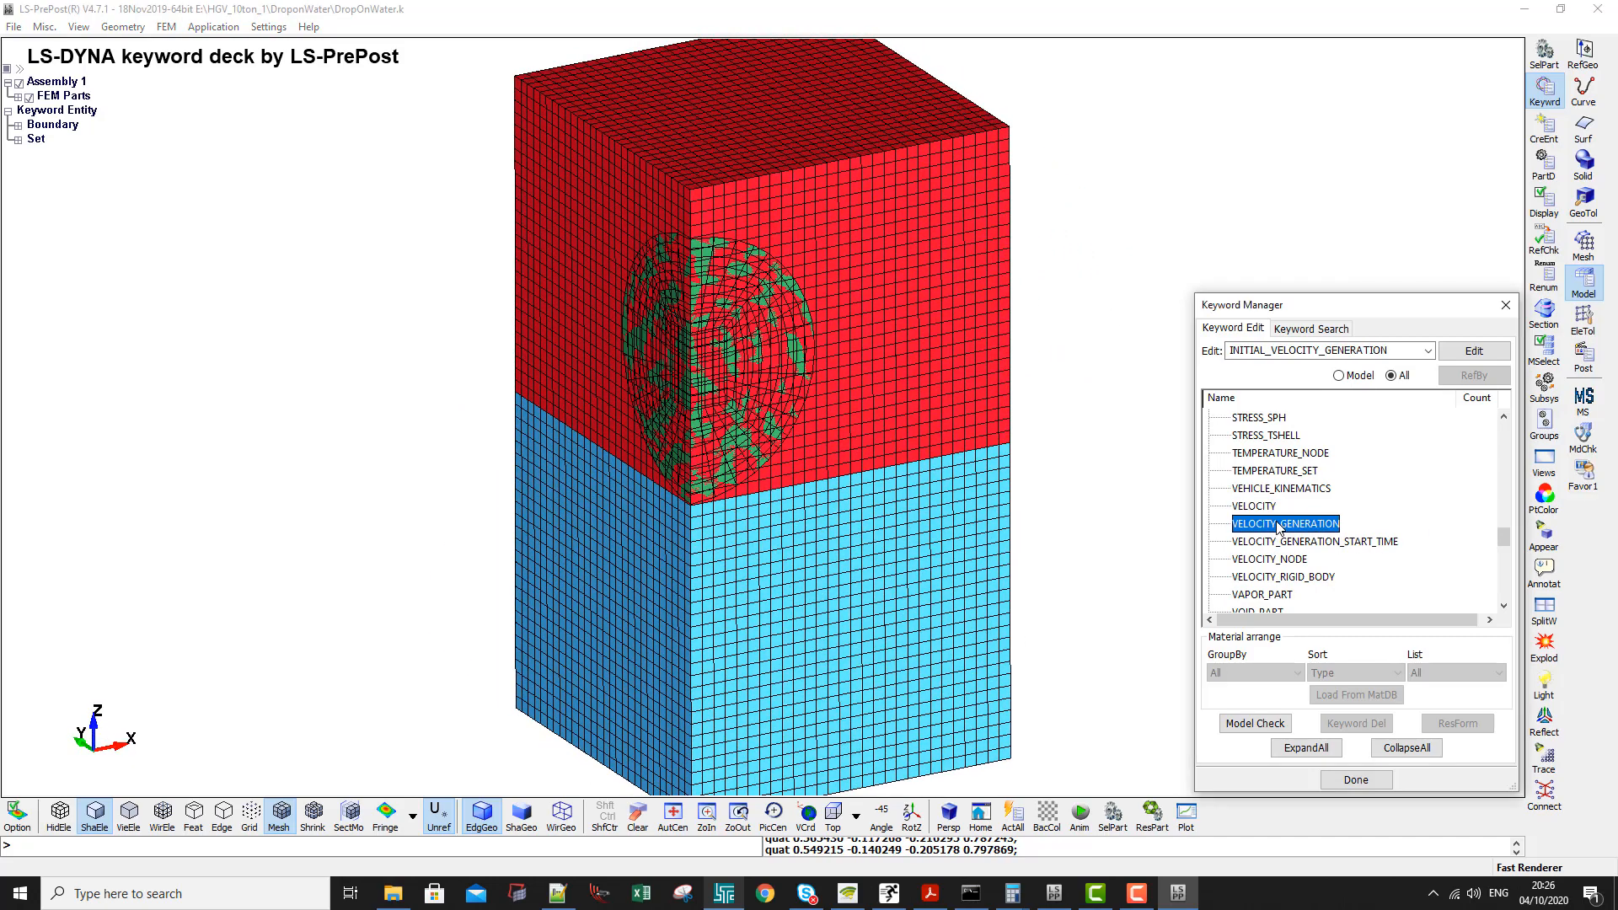
double_click(1271, 508)
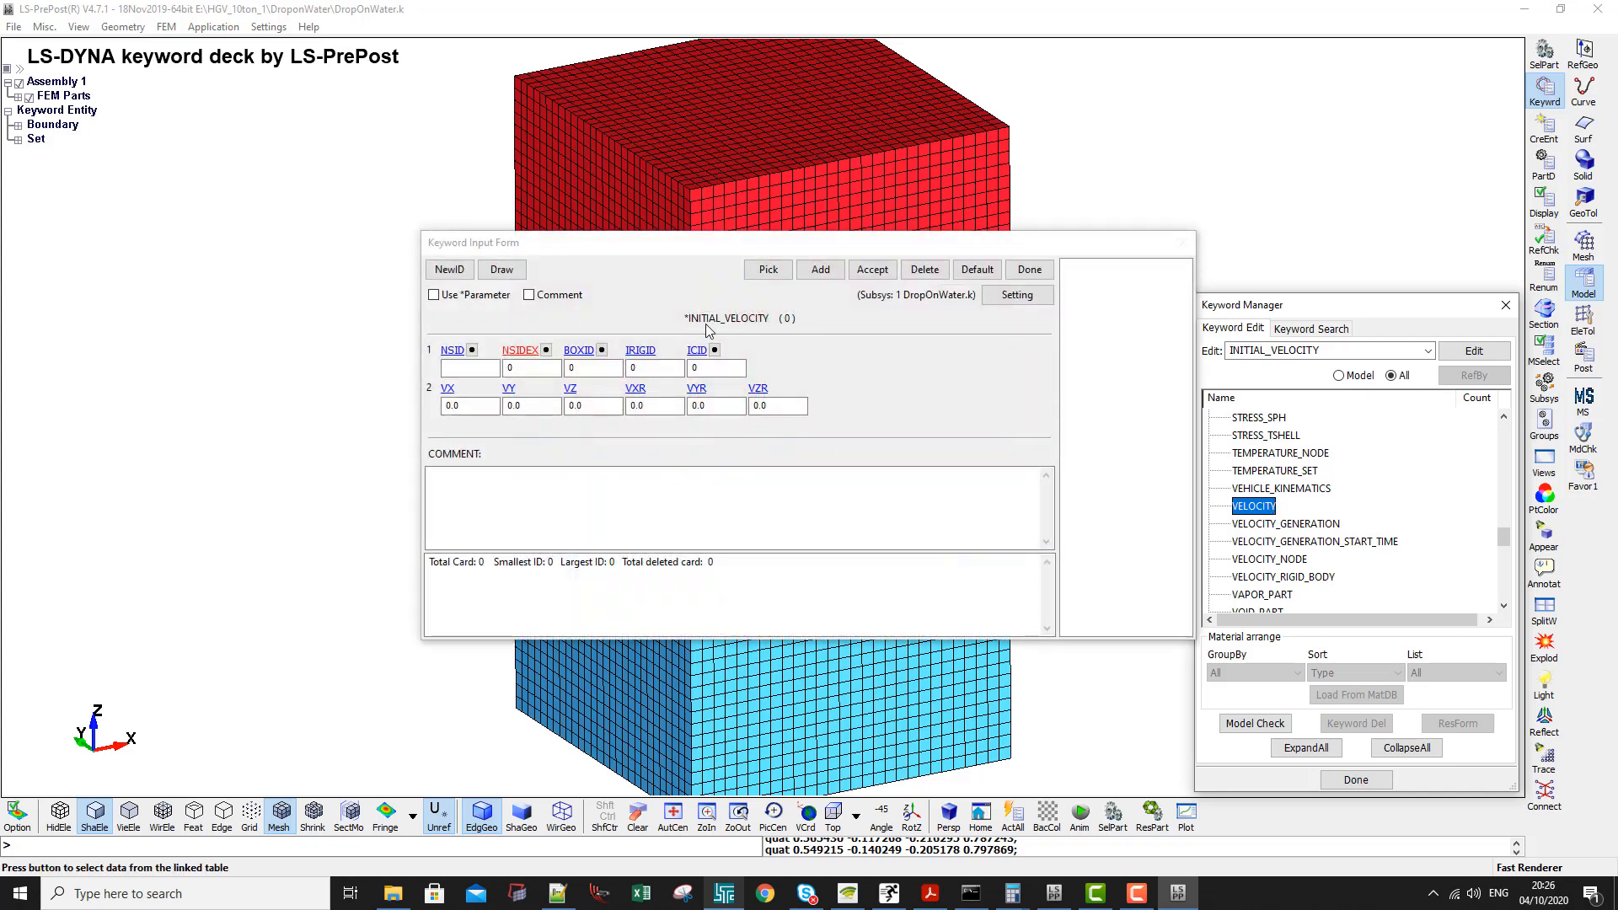
left_click_drag(687, 246, 719, 439)
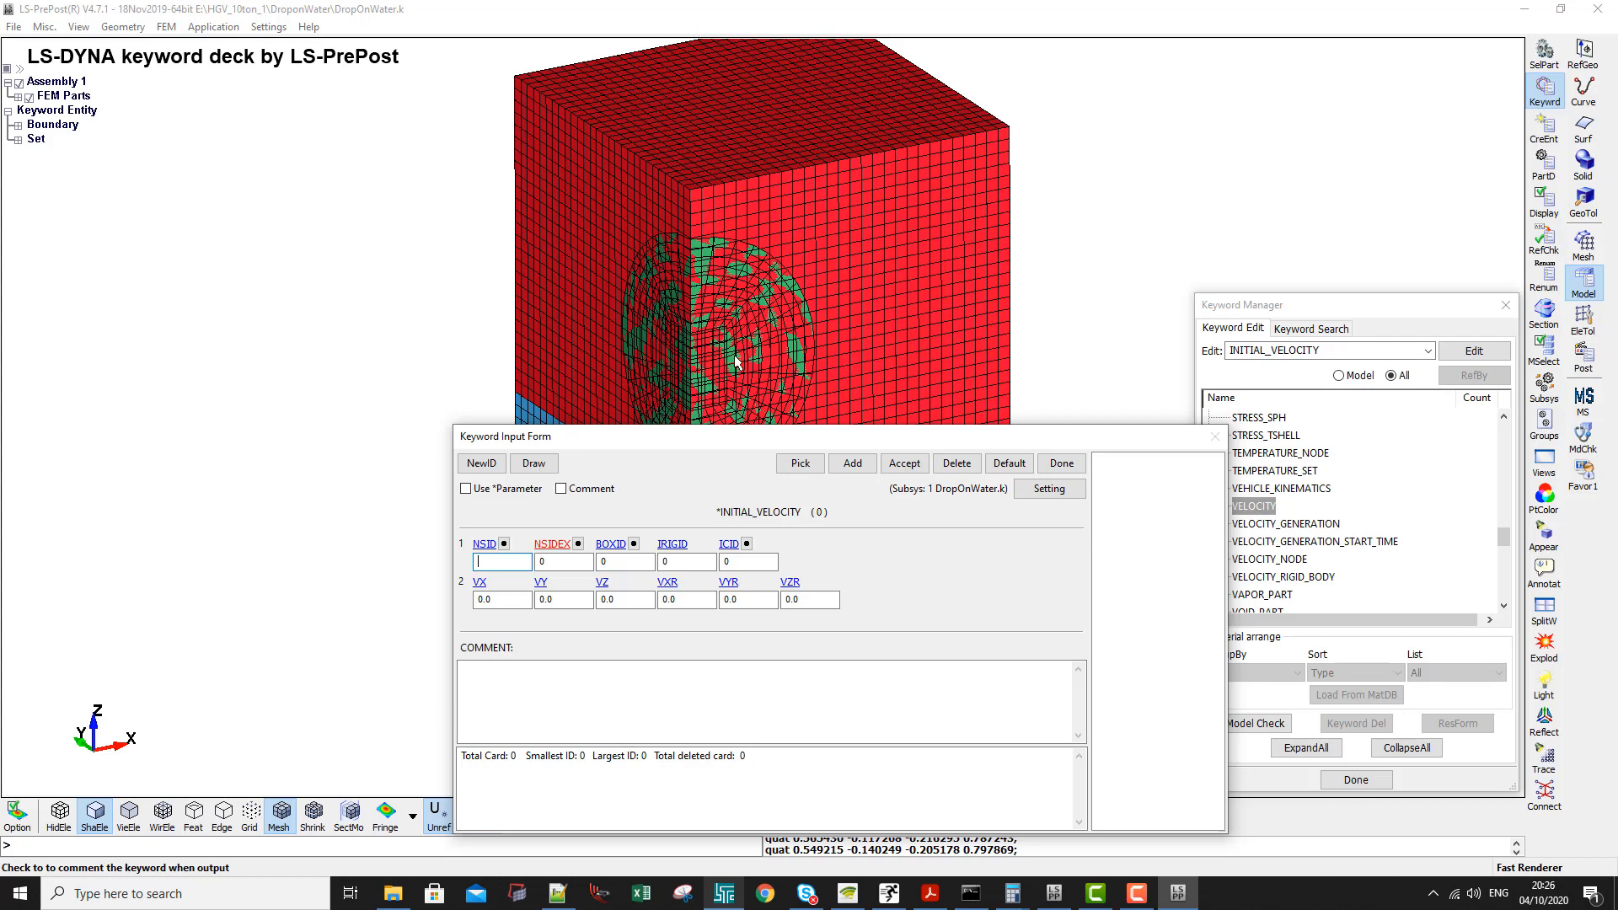
left_click(1077, 465)
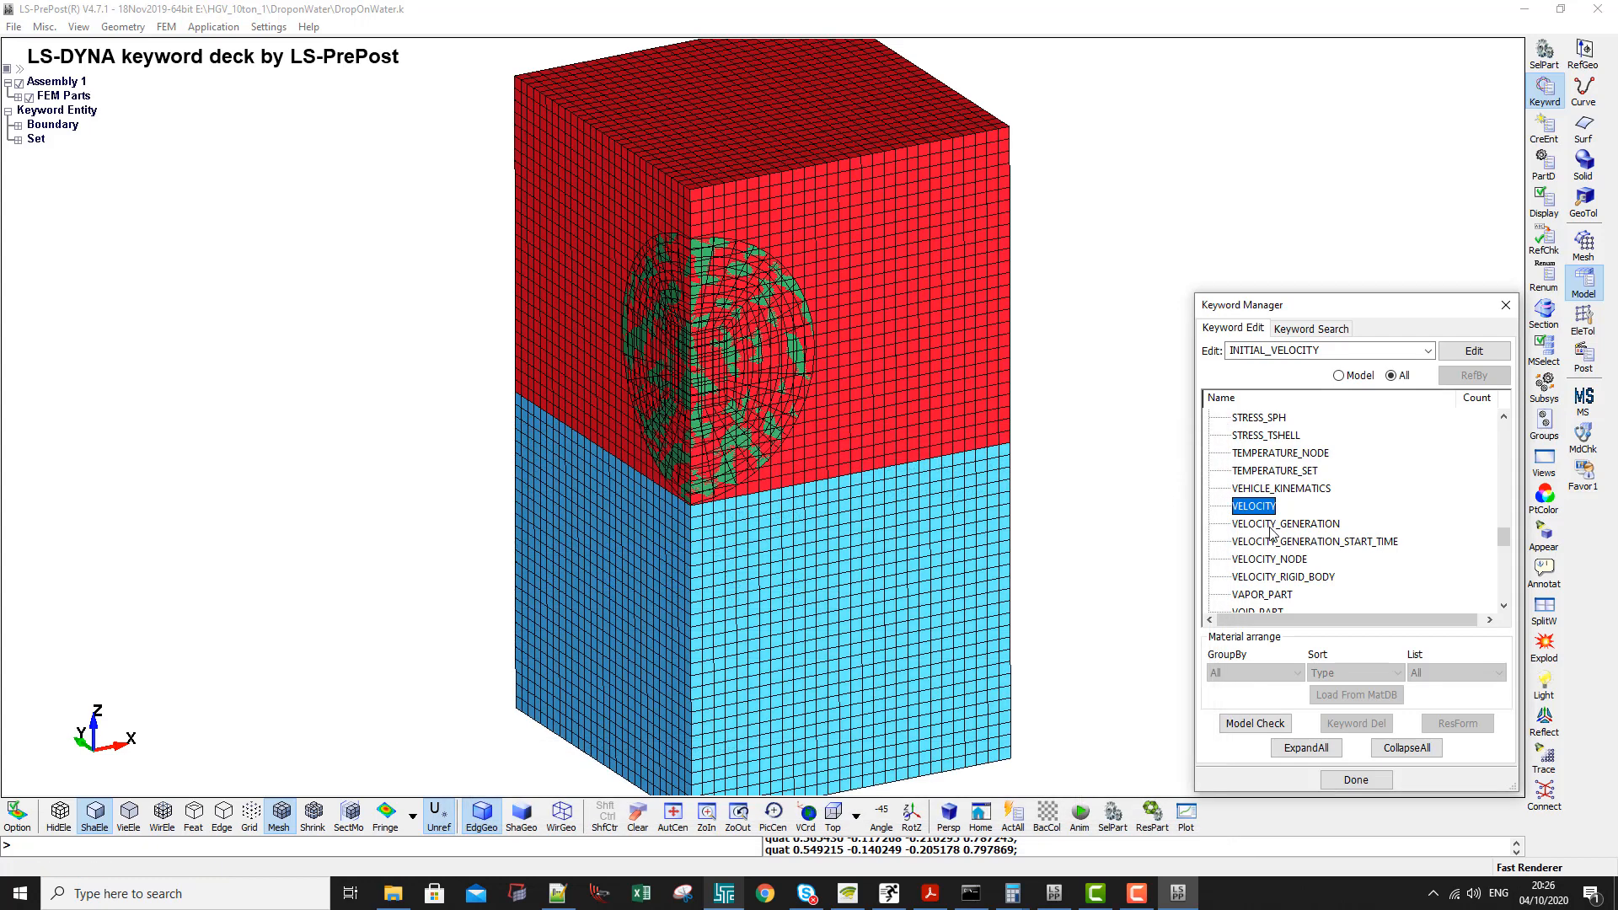
- Open an INITIAL_VELOCITY_GENERATION form, set STYP to 2 and choose part 3 as the NSID/PID
left_click(1272, 524)
double_click(1271, 526)
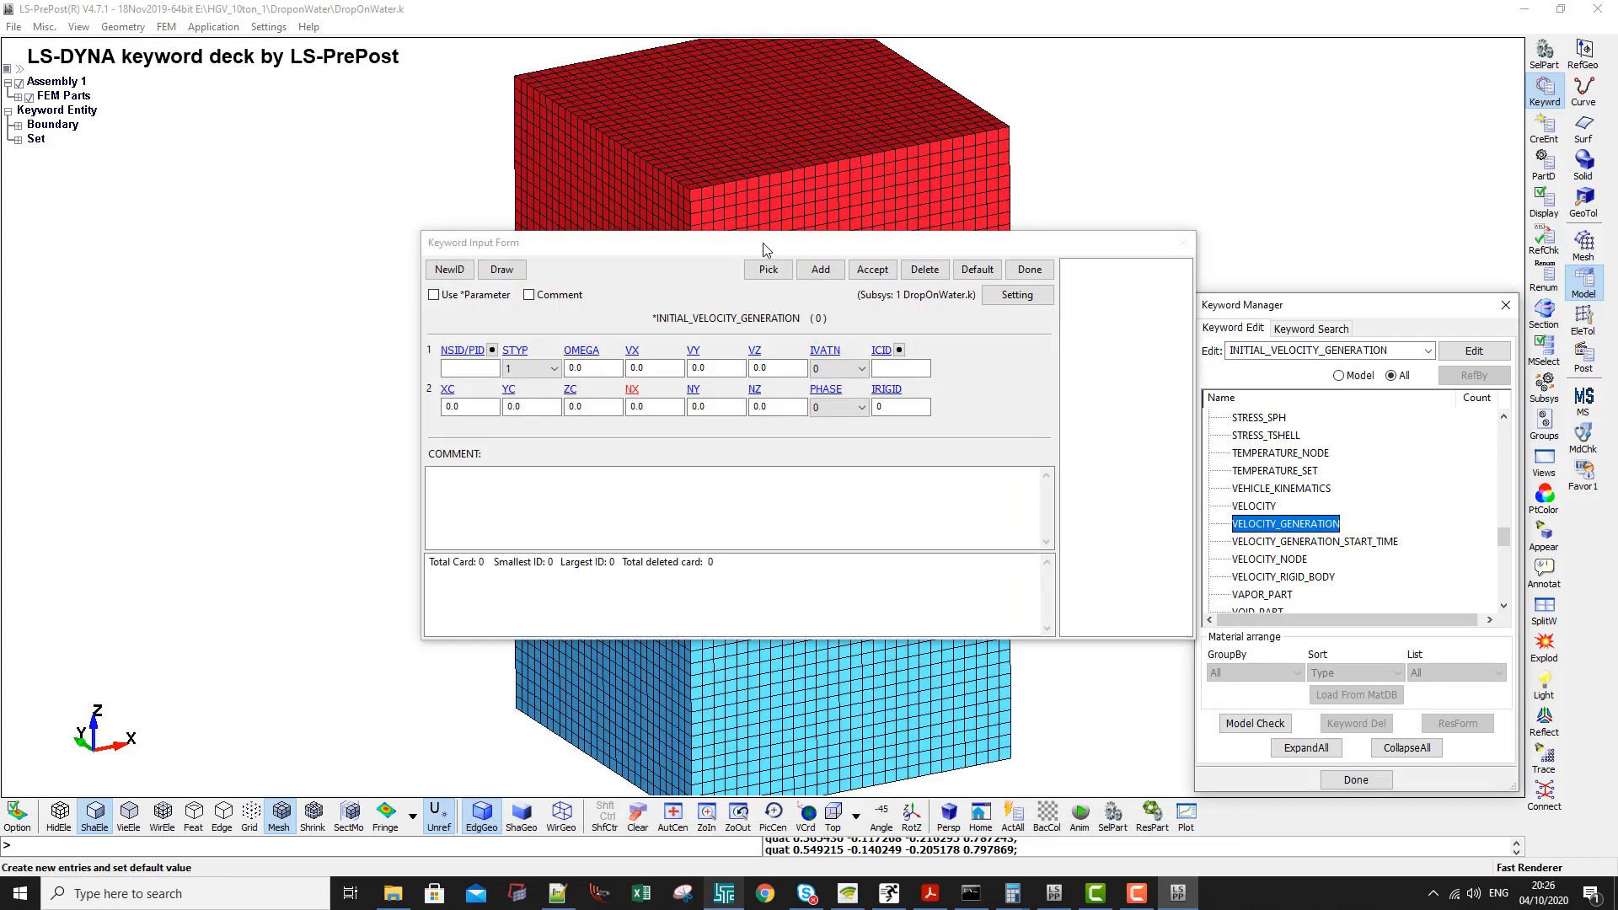
left_click_drag(758, 245, 1148, 366)
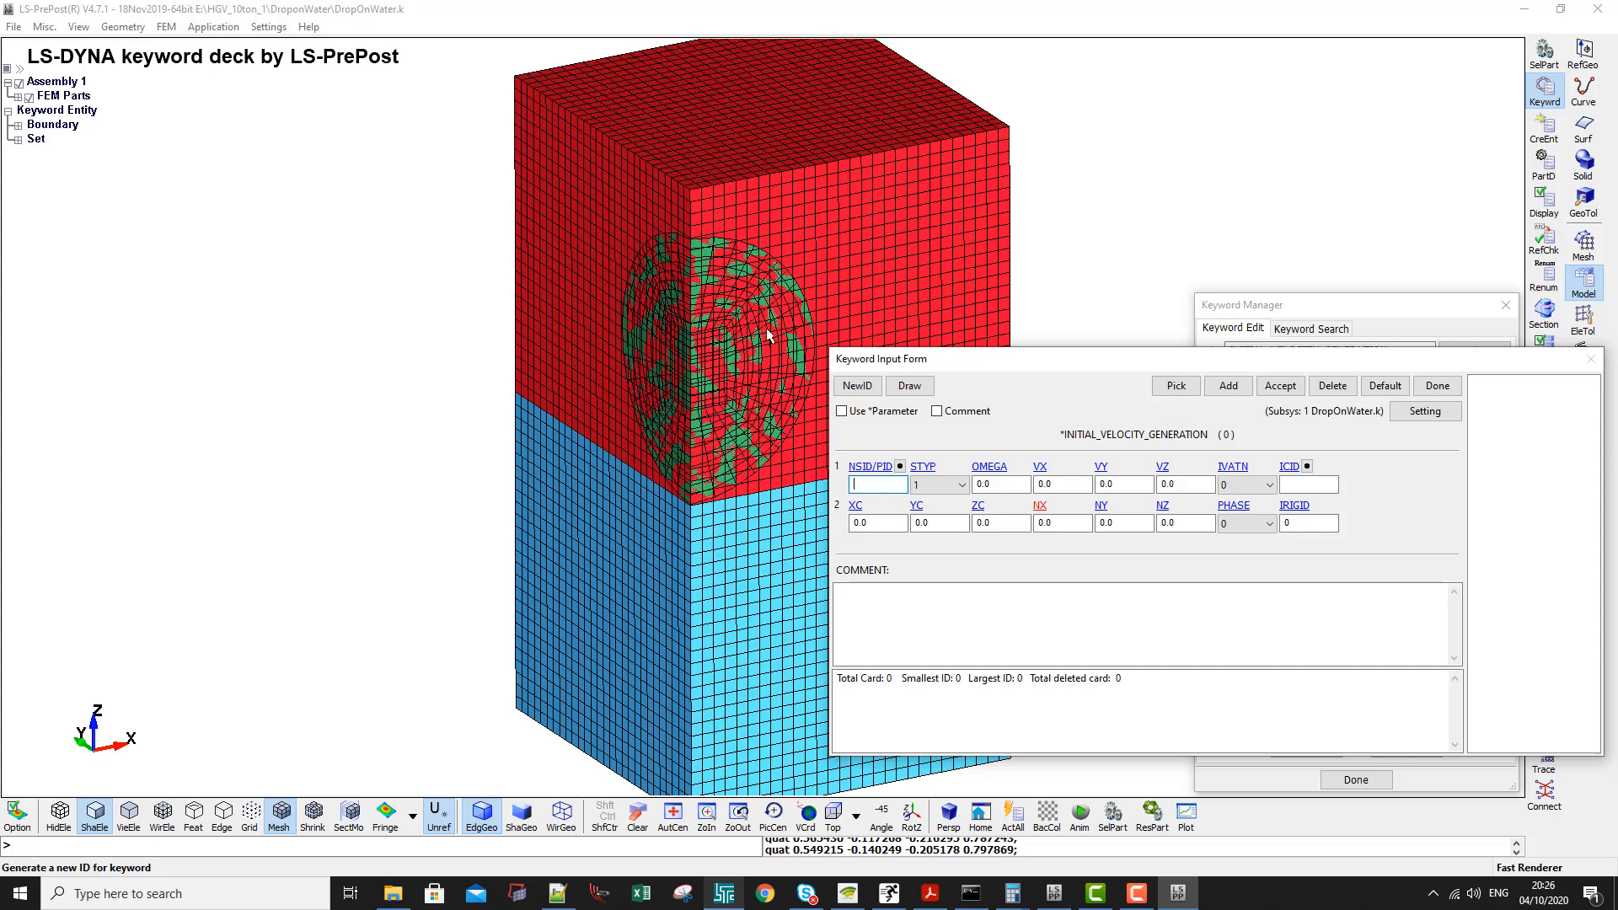
left_click(960, 485)
left_click(936, 515)
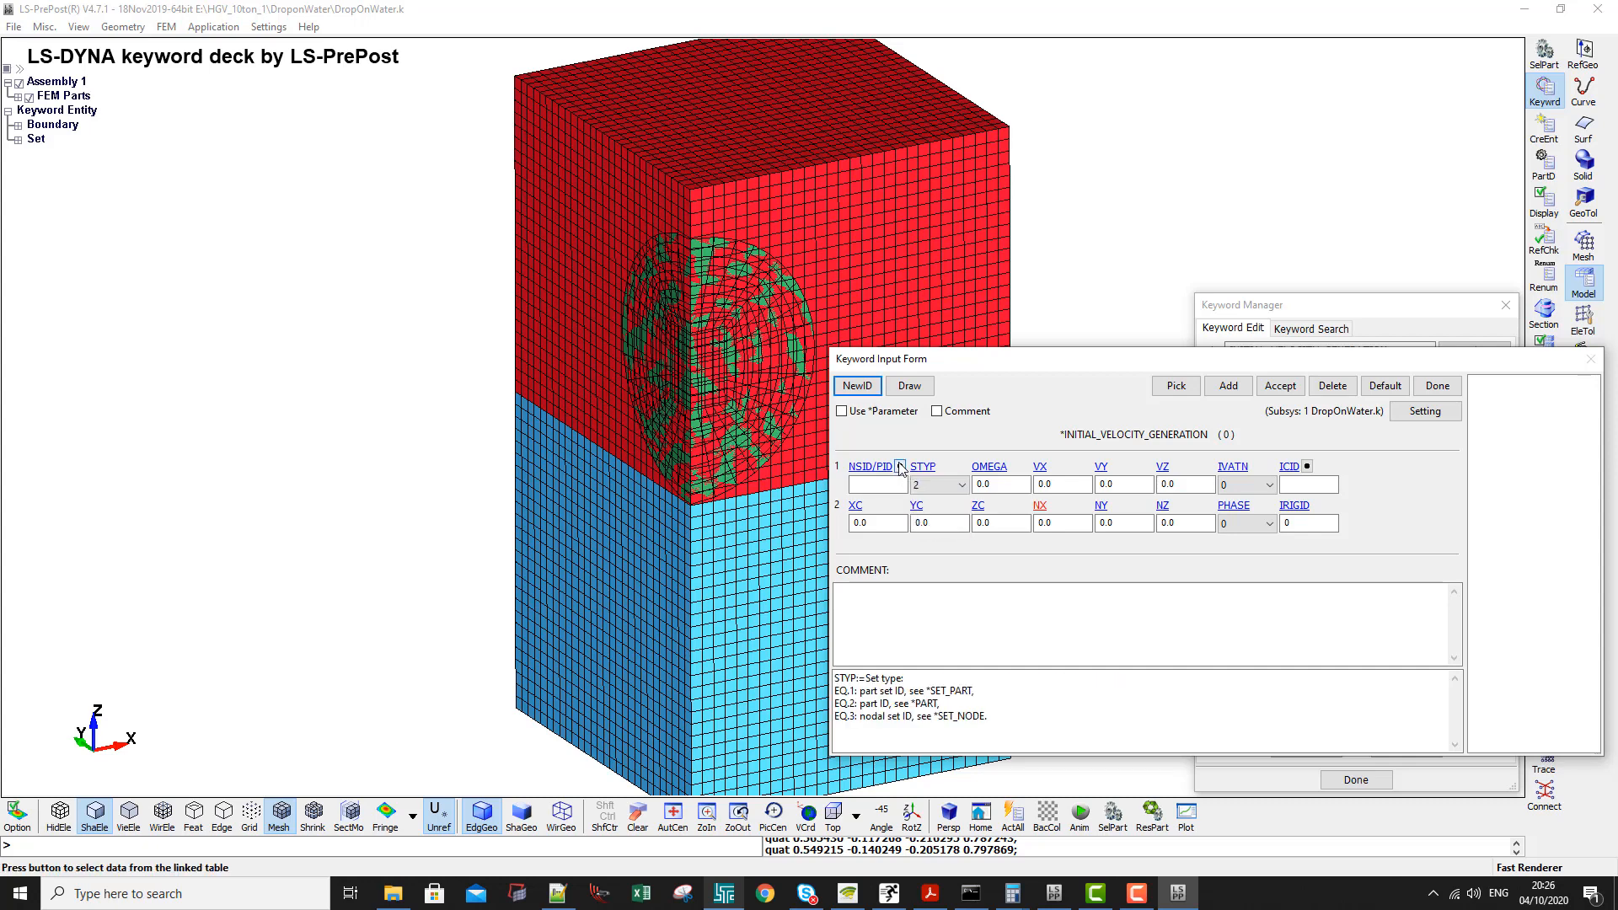
left_click(901, 466)
double_click(1335, 627)
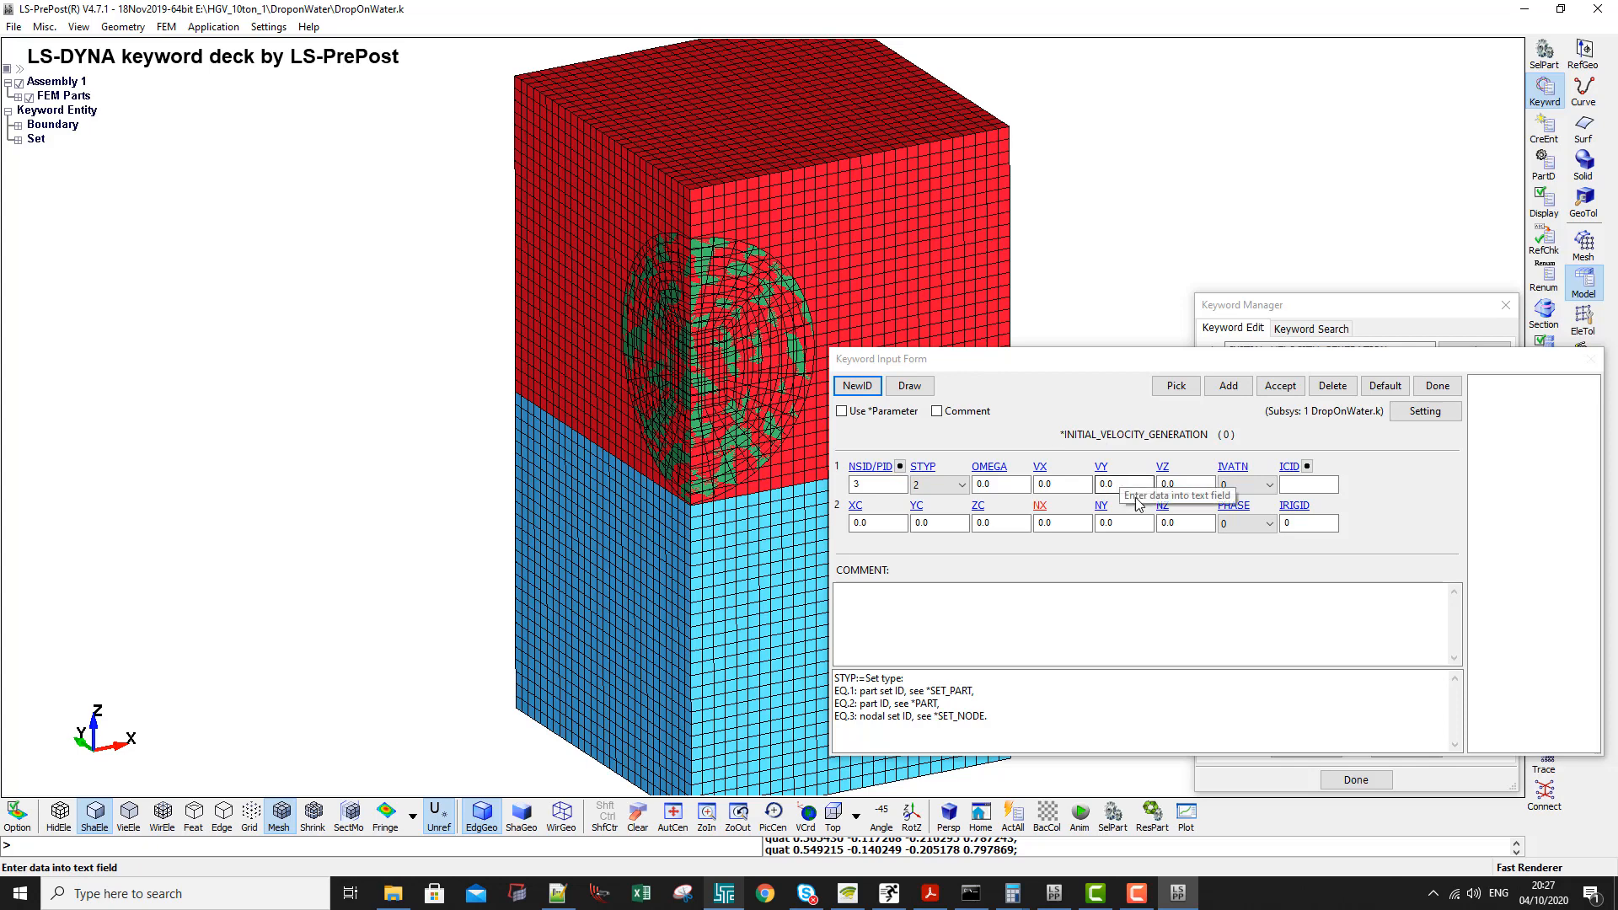
- Set VZ to -11.8 in the INITIAL_VELOCITY_GENERATION form, accept the entry and close the form
left_click_drag(944, 361, 825, 358)
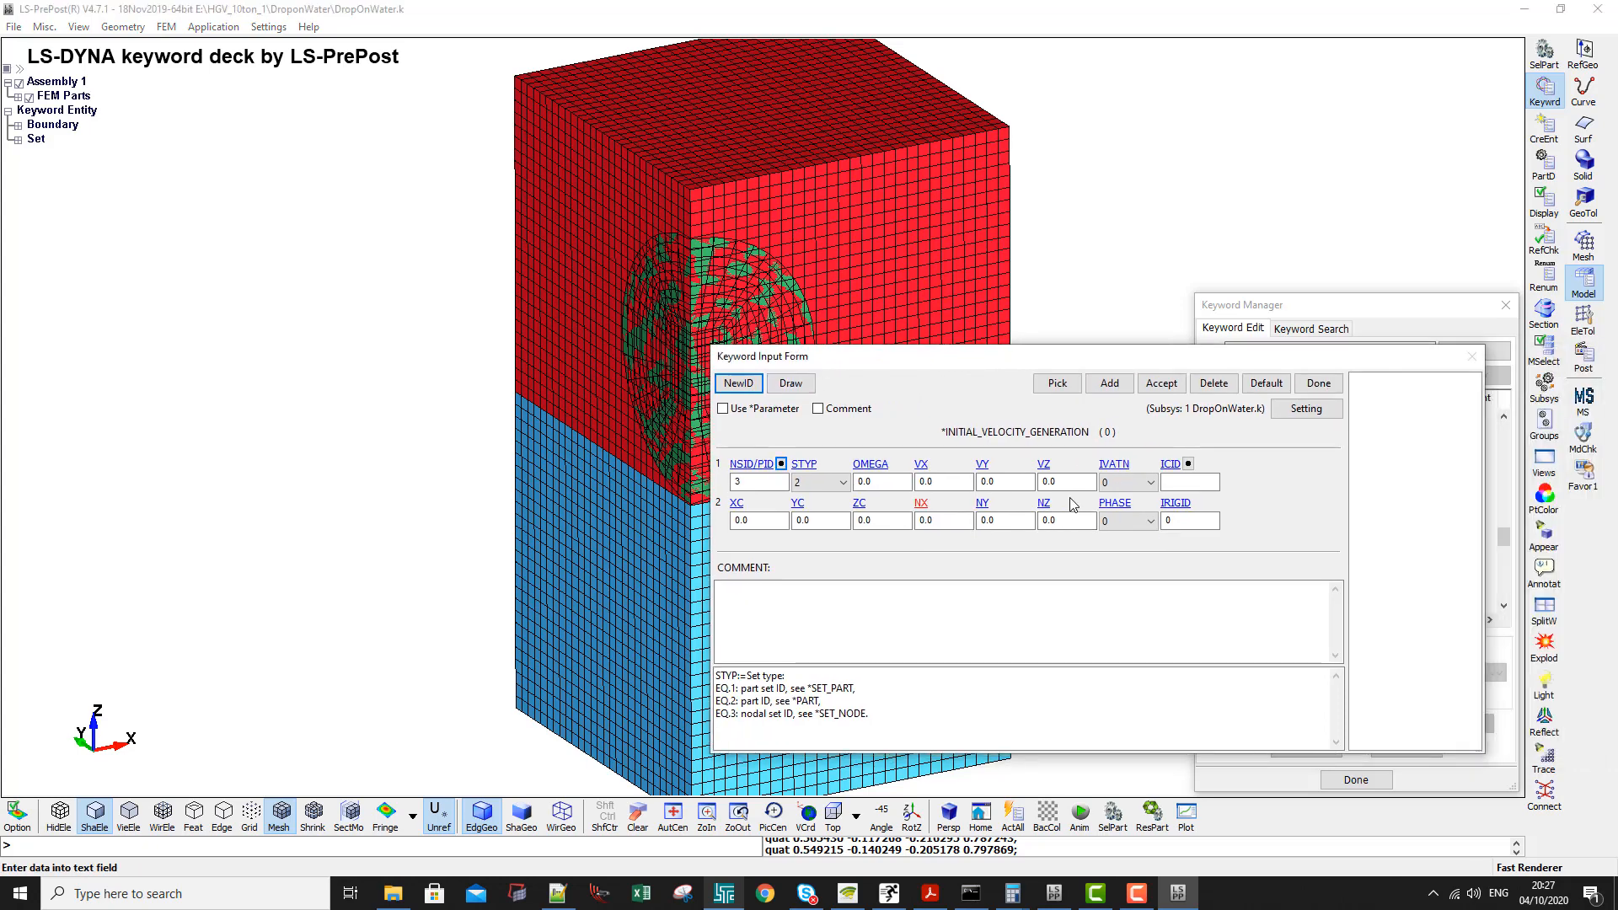
left_click(1067, 483)
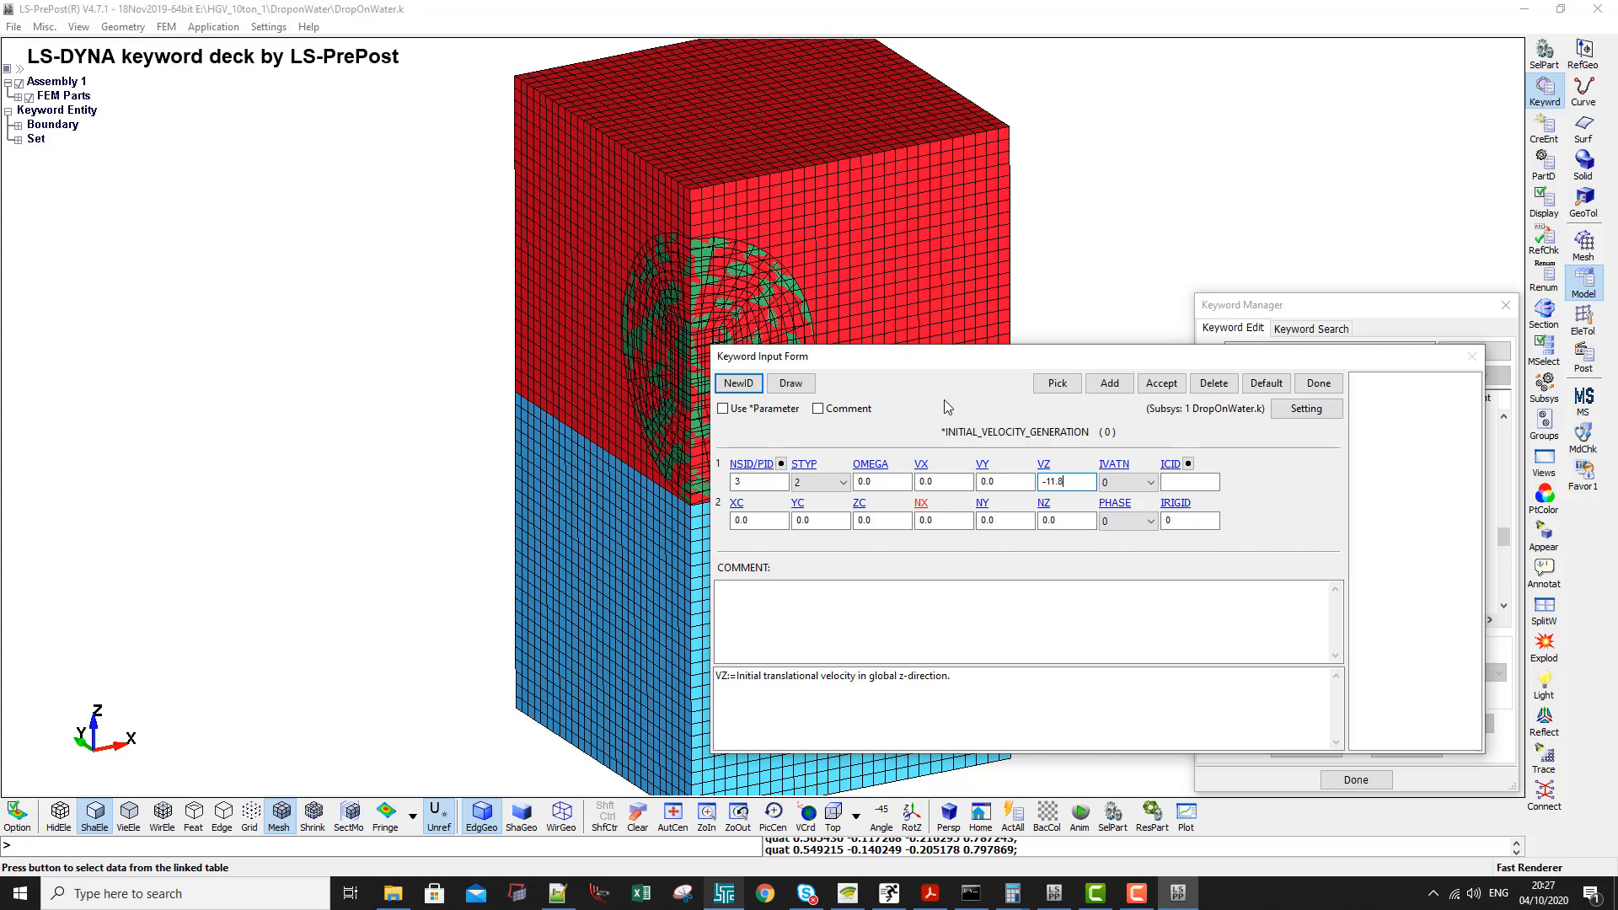
left_click(1161, 383)
left_click(1319, 383)
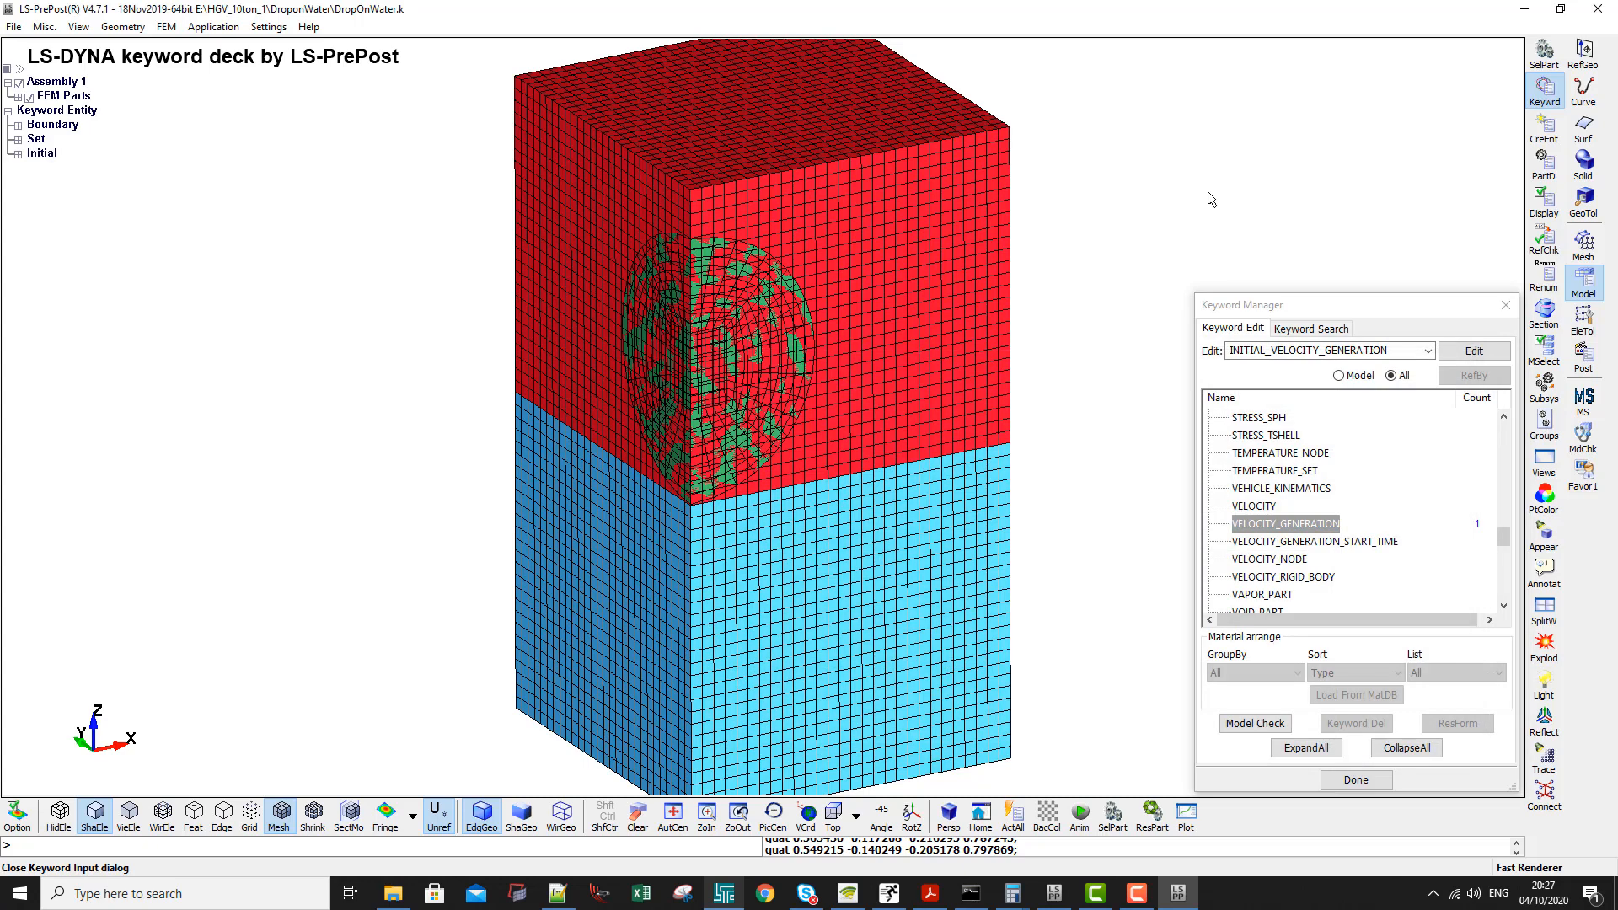
- Save the keyword deck over the existing DropOnWater.k file
key("ctrl+s")
left_click(285, 359)
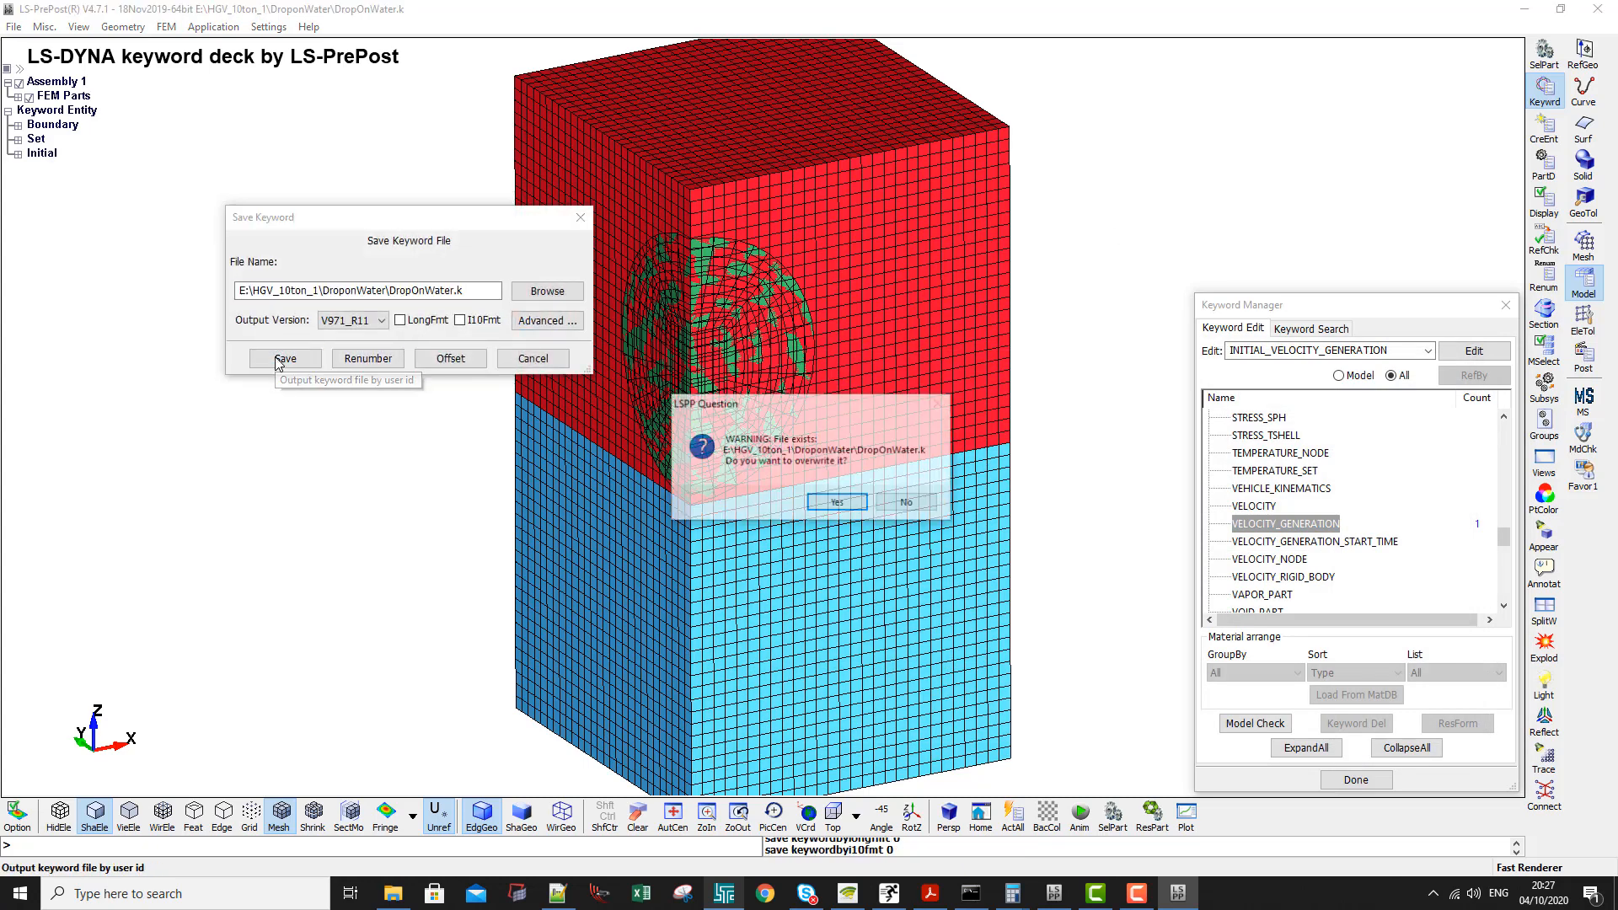
left_click(851, 503)
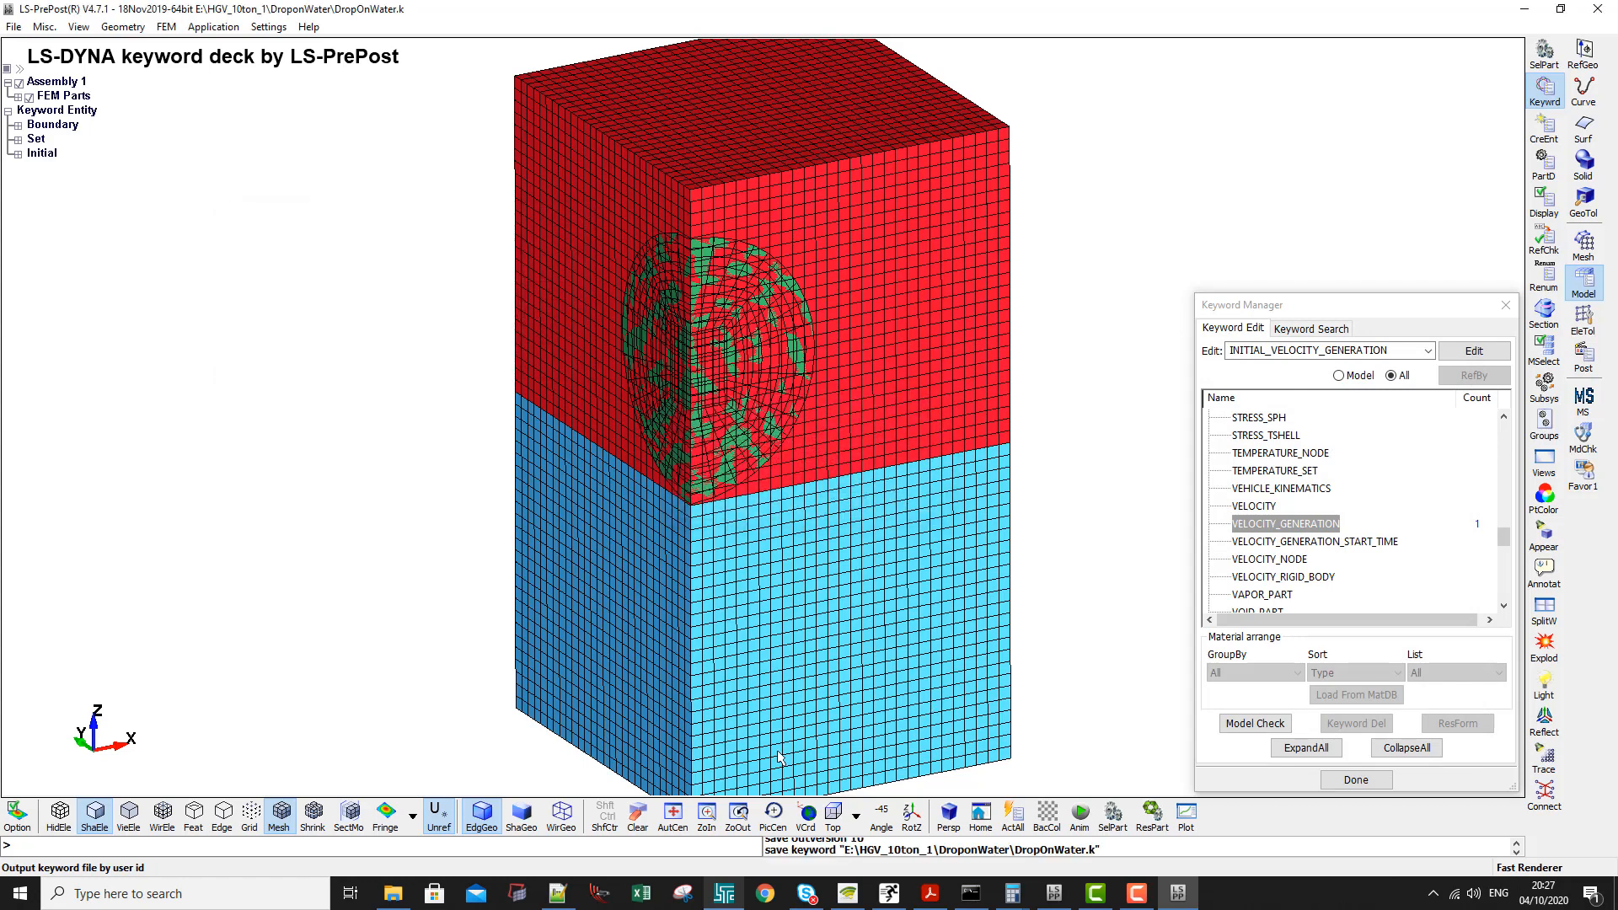
- Switch to the LS-DYNA Program Manager and rerun the last analysis with the same arguments
left_click(724, 893)
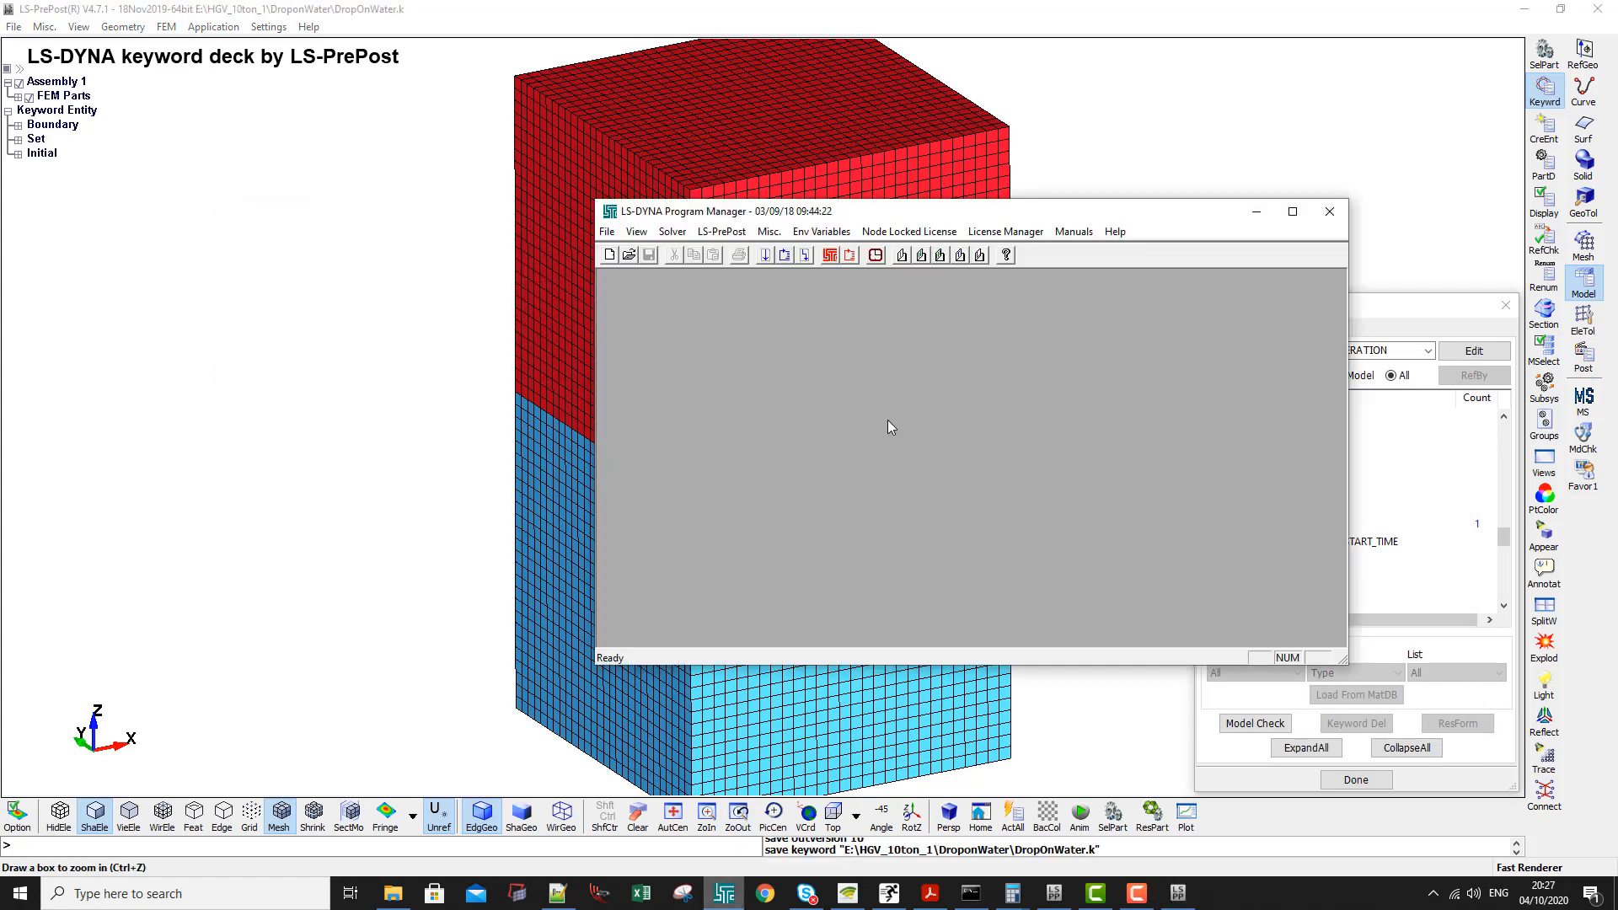
left_click(806, 263)
left_click(1016, 478)
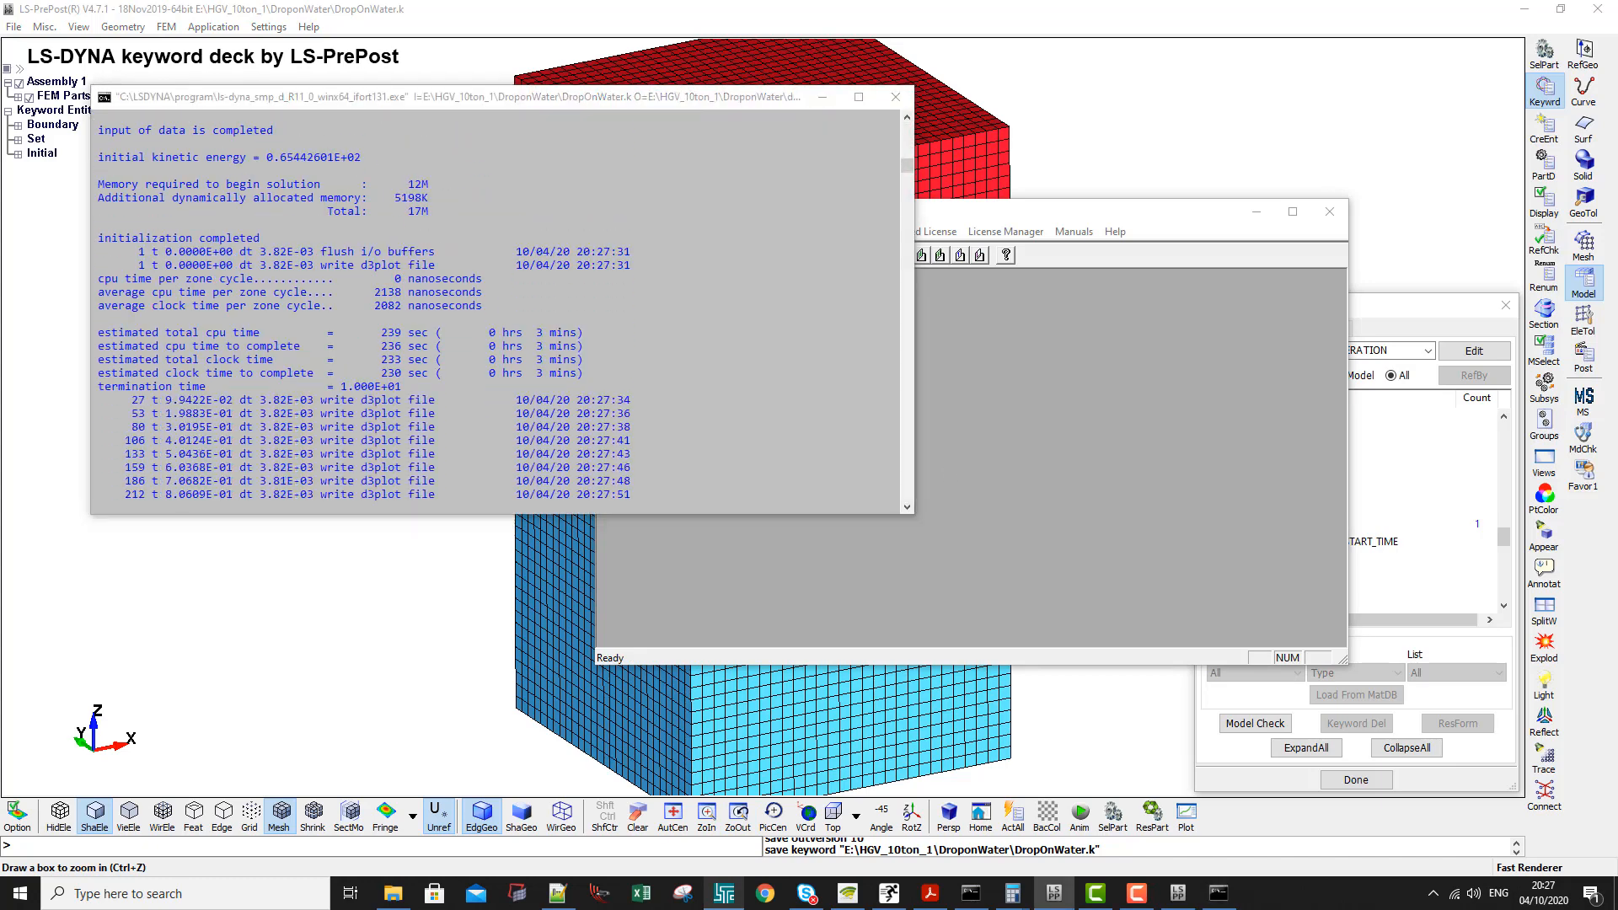
- Open the d3plot results of the last analysis for post-processing from the LS-DYNA Program Manager
left_click(393, 893)
left_click(1427, 110)
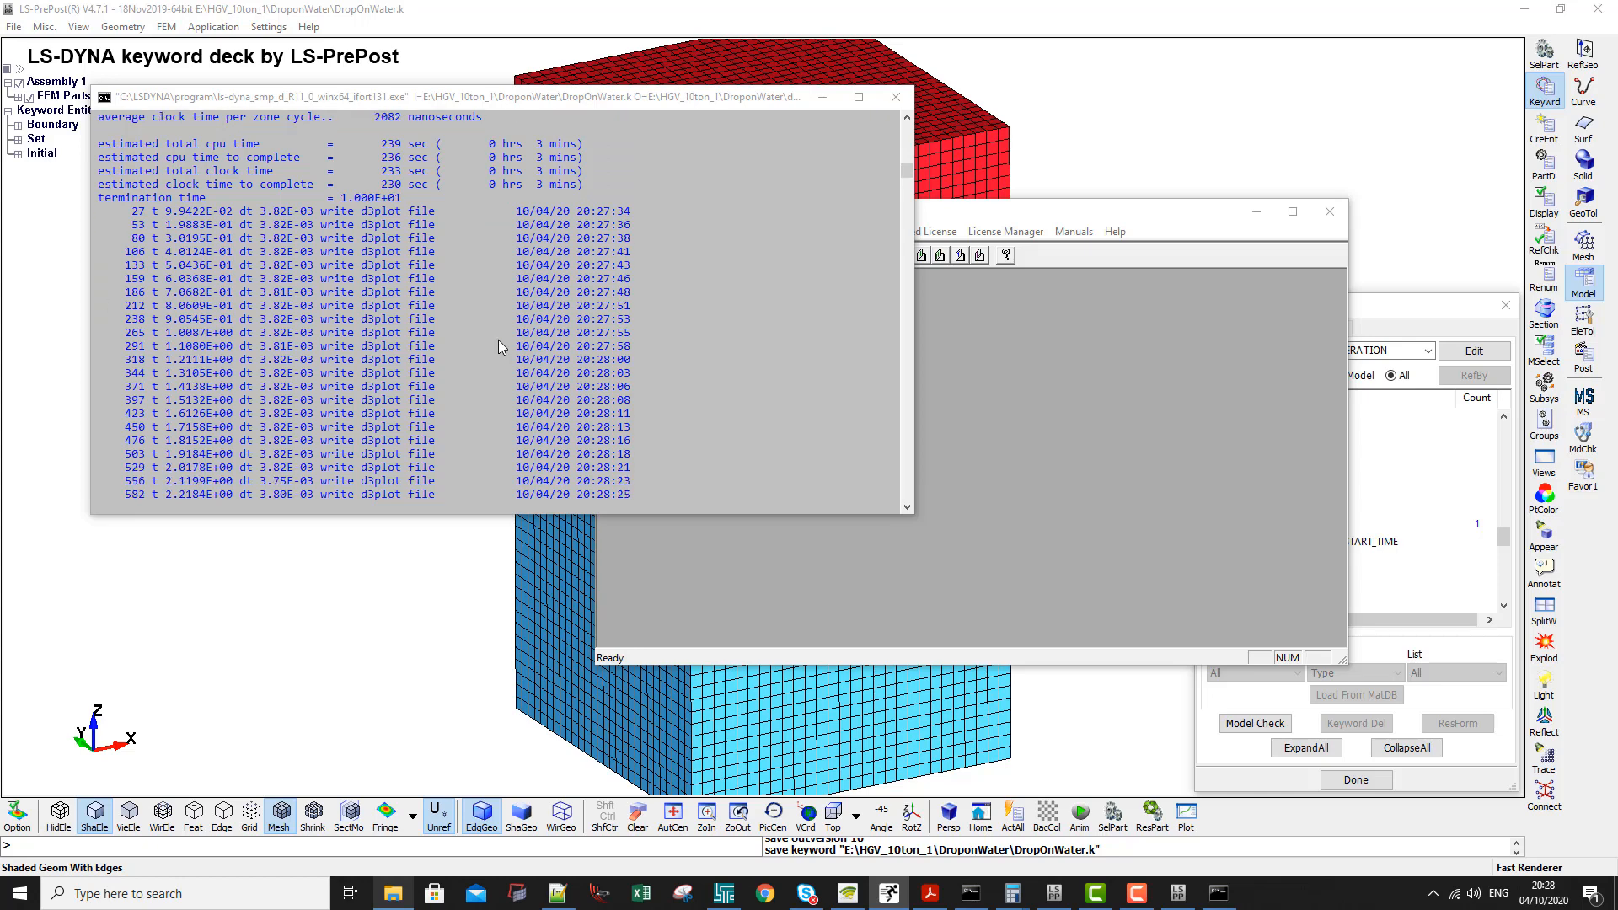
left_click(828, 521)
left_click(851, 256)
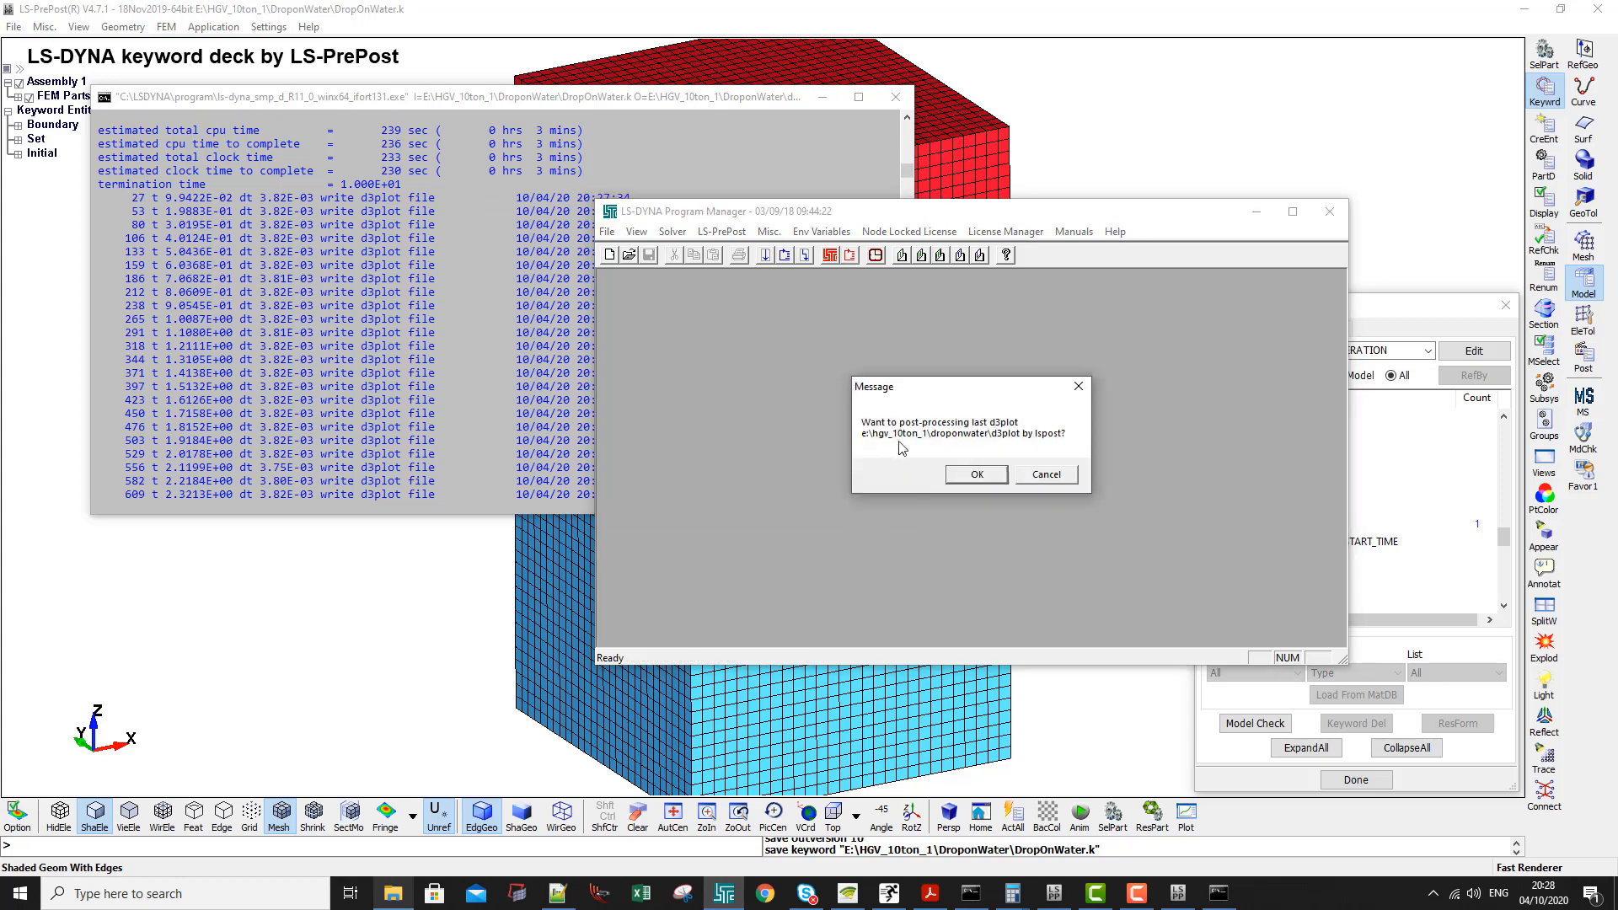
left_click(969, 476)
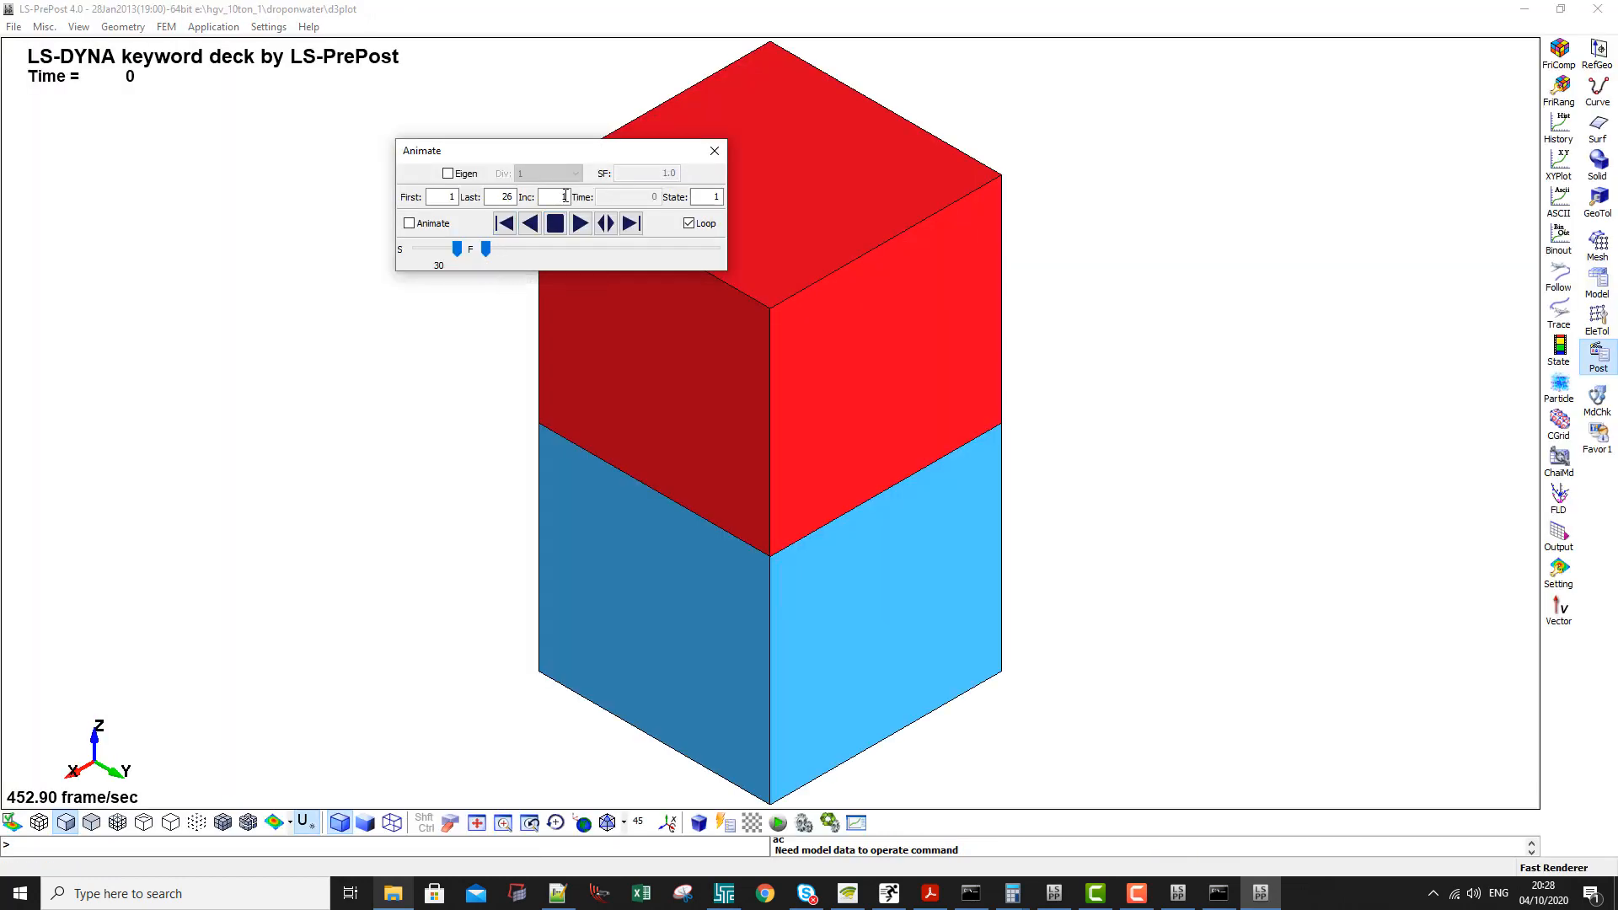
- Step the results forward to state 16 while viewing the sphere entering the water from the front
left_click_drag(599, 155, 980, 155)
middle_click_drag(711, 421, 708, 421, "ctrl")
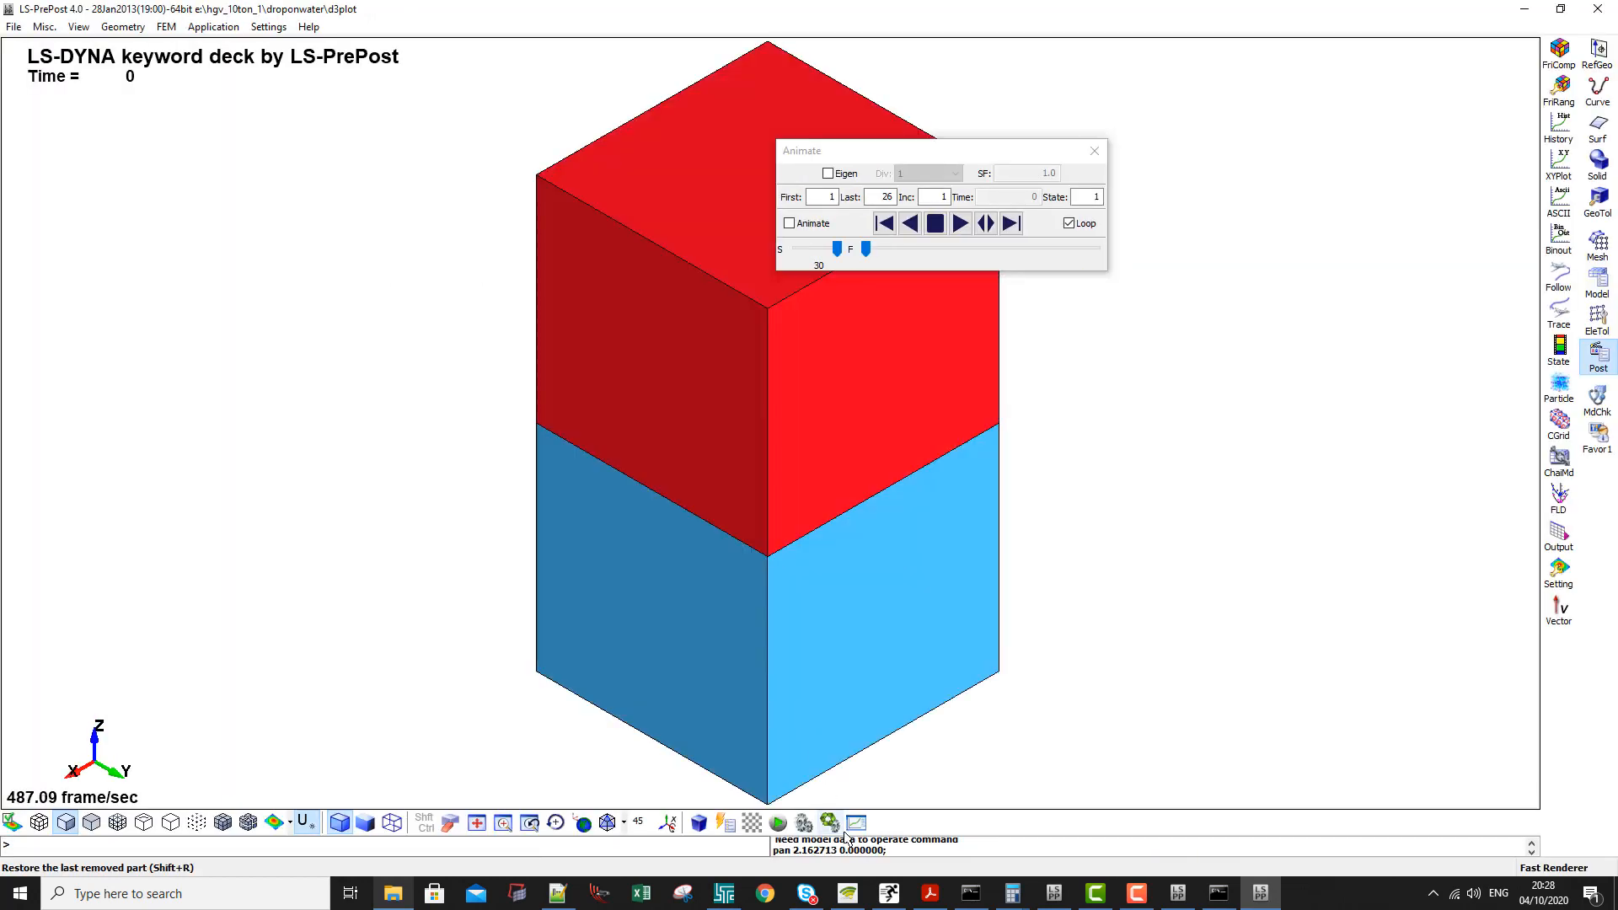
double_click(666, 824)
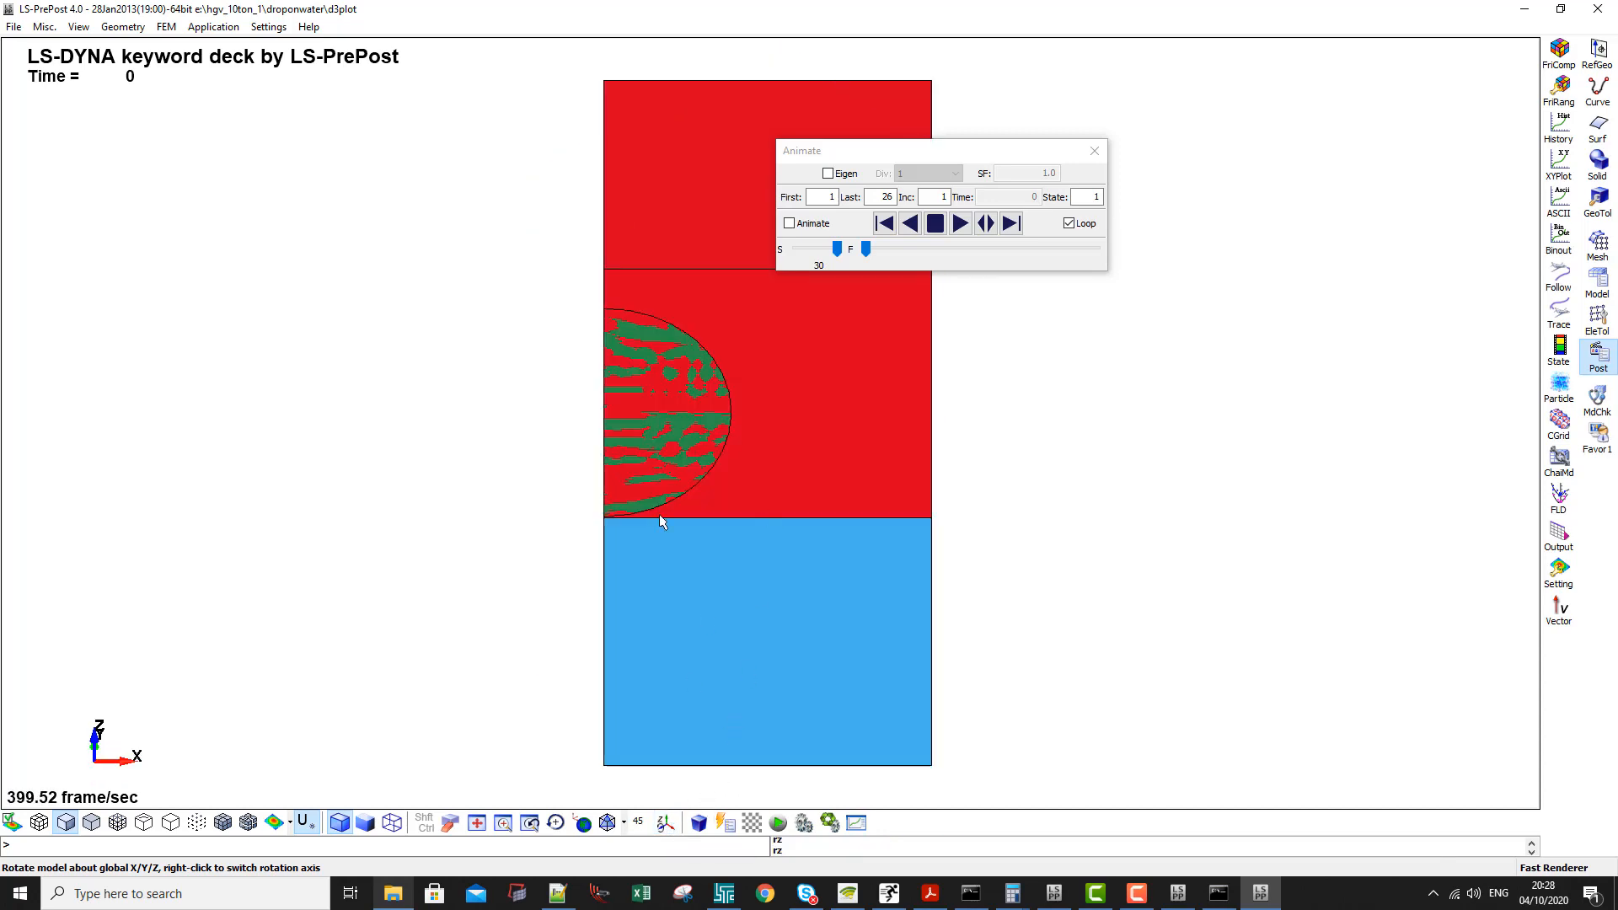
left_click_drag(661, 520, 654, 492, "ctrl")
left_click(1010, 223)
left_click(1010, 223)
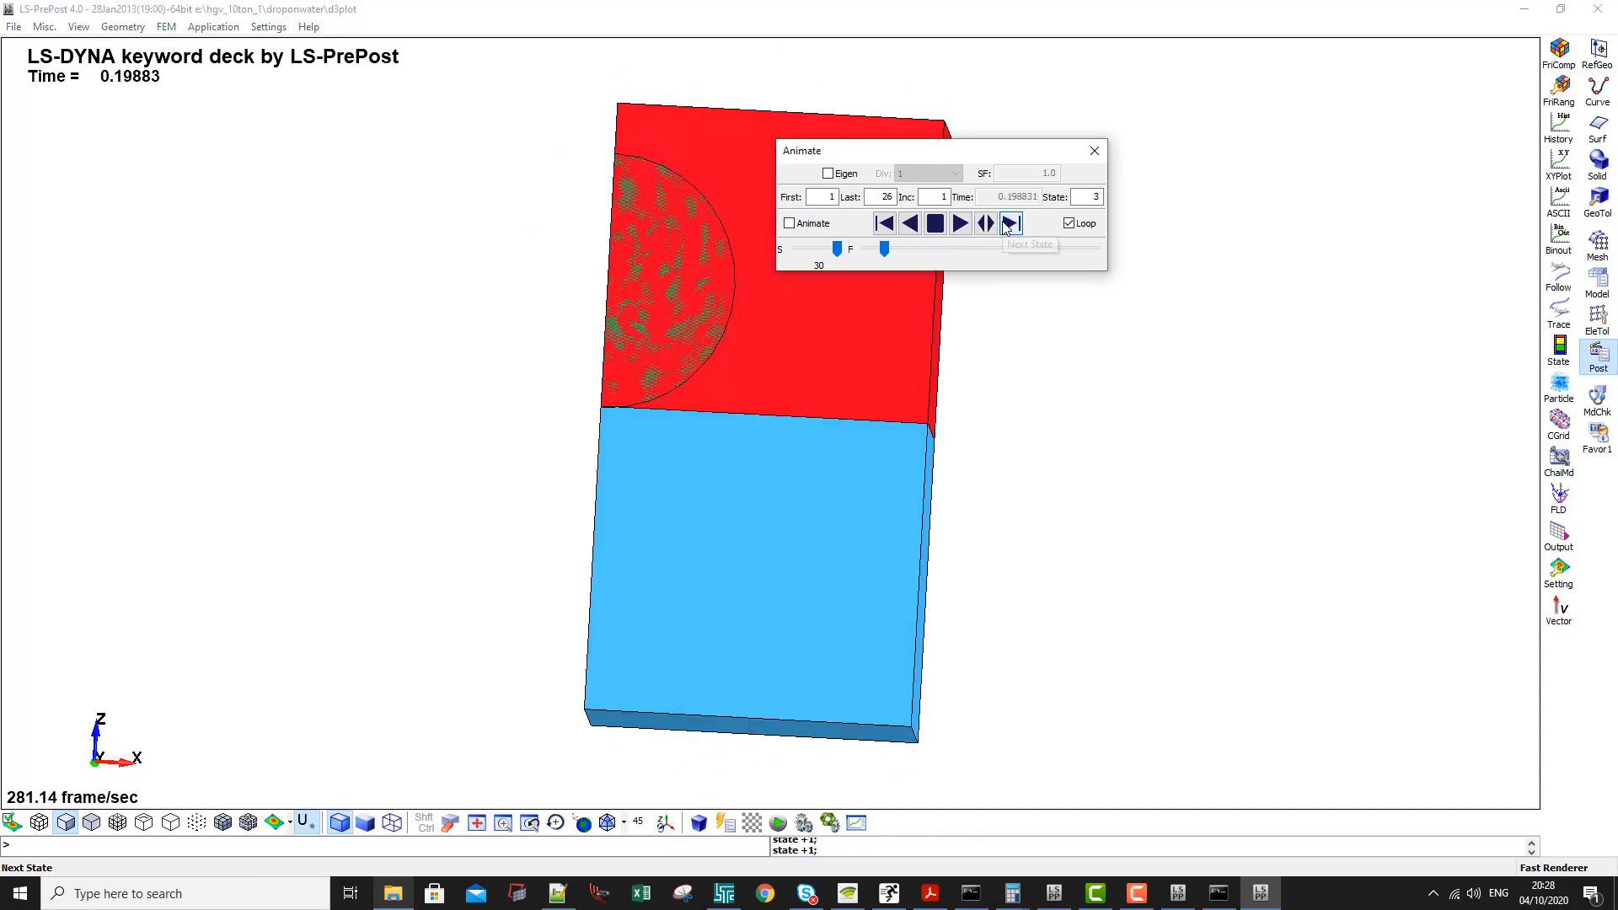
left_click(1004, 225)
left_click(1004, 226)
left_click(1005, 226)
left_click(1004, 226)
left_click(1005, 226)
left_click(1005, 226)
left_click(1005, 226)
left_click(1004, 226)
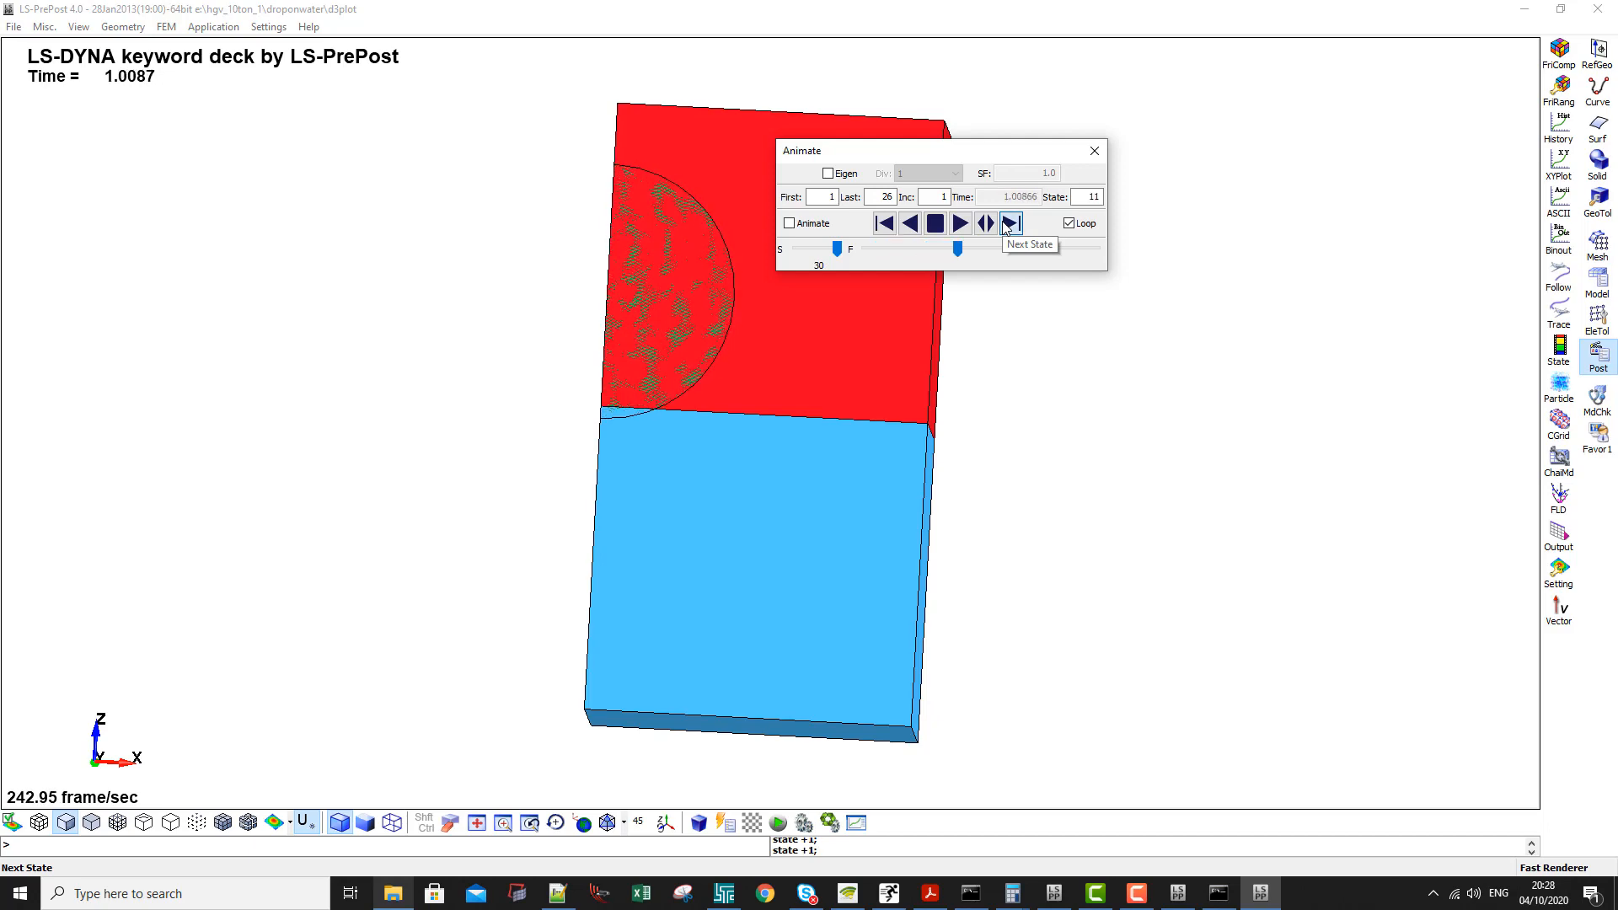
left_click(1005, 226)
left_click(1005, 226)
left_click(1004, 226)
left_click(1005, 226)
left_click(1004, 226)
scroll(721, 514, "up", 4)
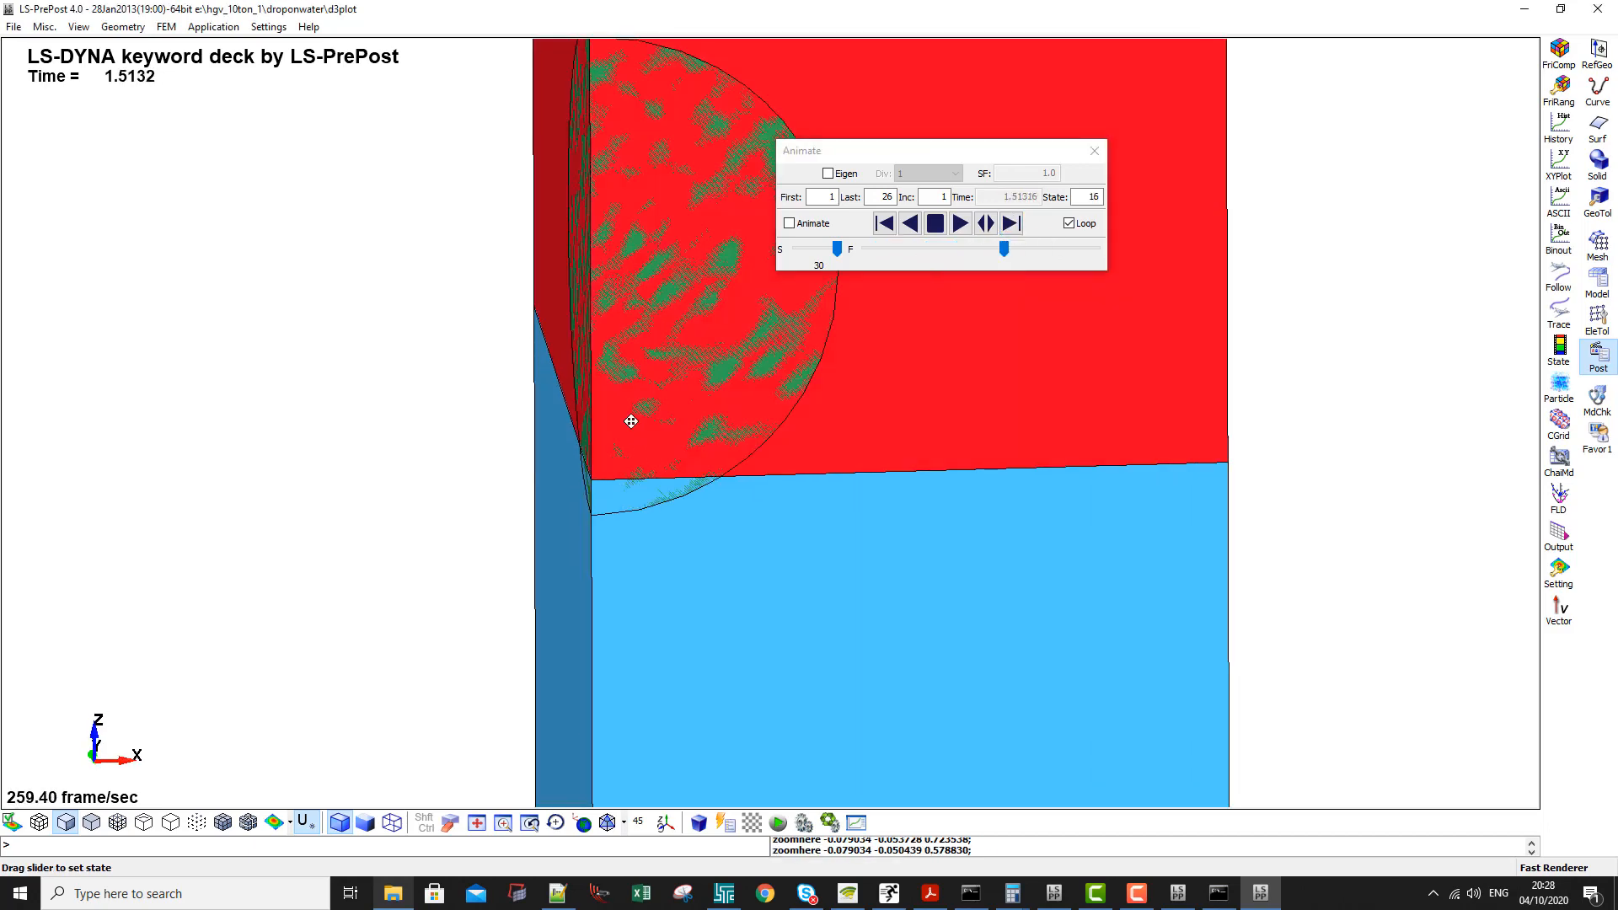
middle_click_drag(631, 421, 588, 360, "ctrl")
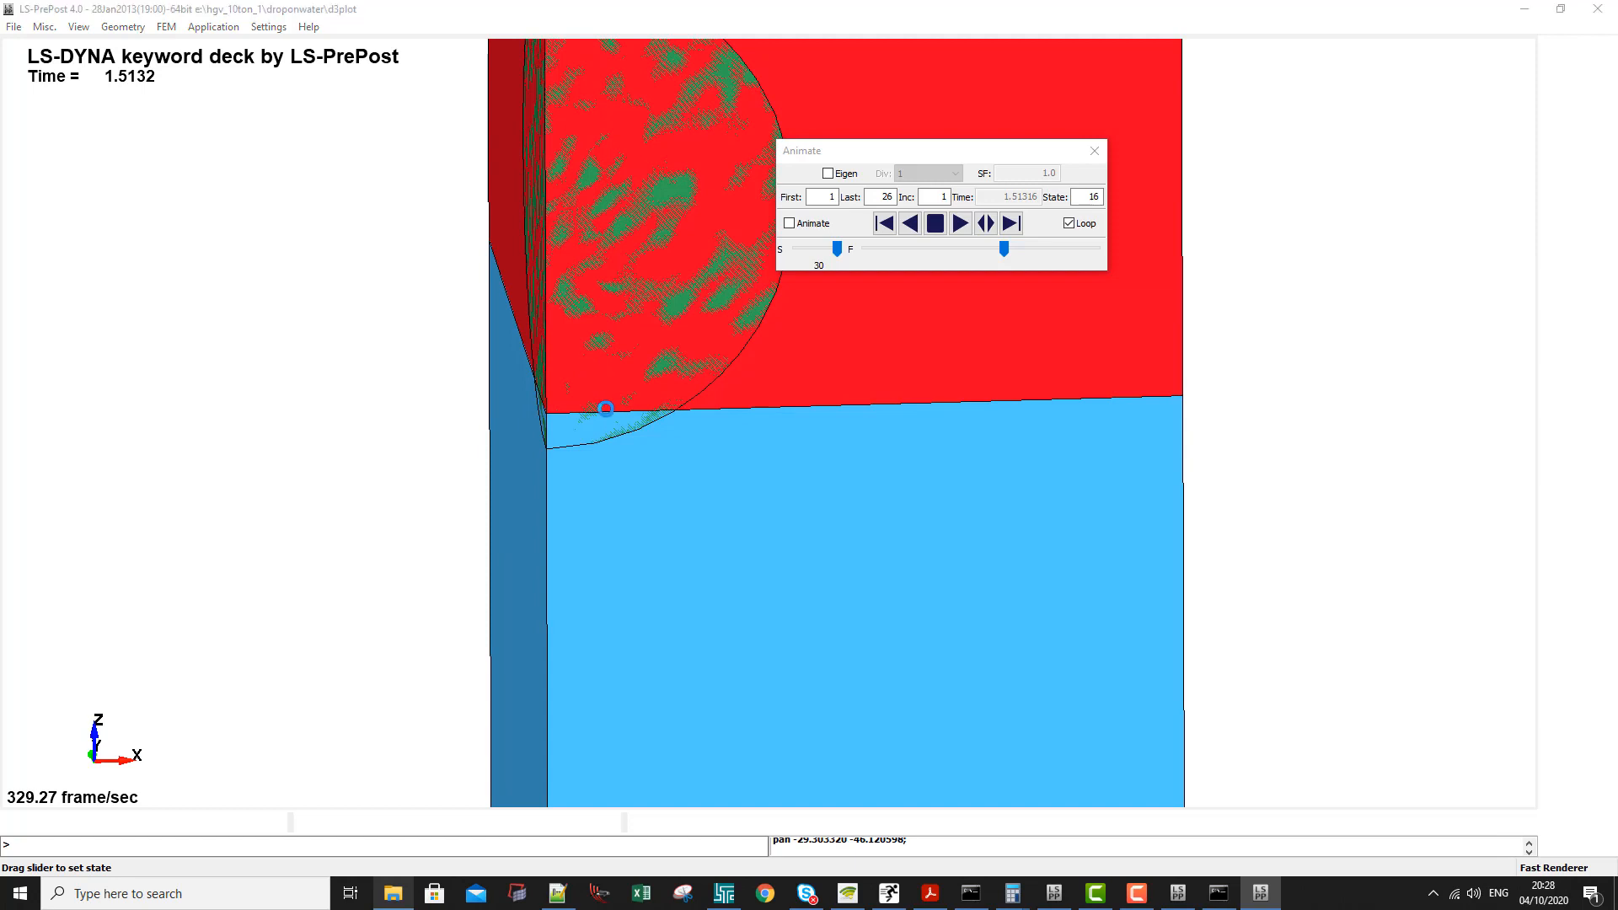
- Enable the ALE fluid groups, show only Rigid Sphere and Ale group 2, and display them shaded with mesh lines
left_click(1458, 113)
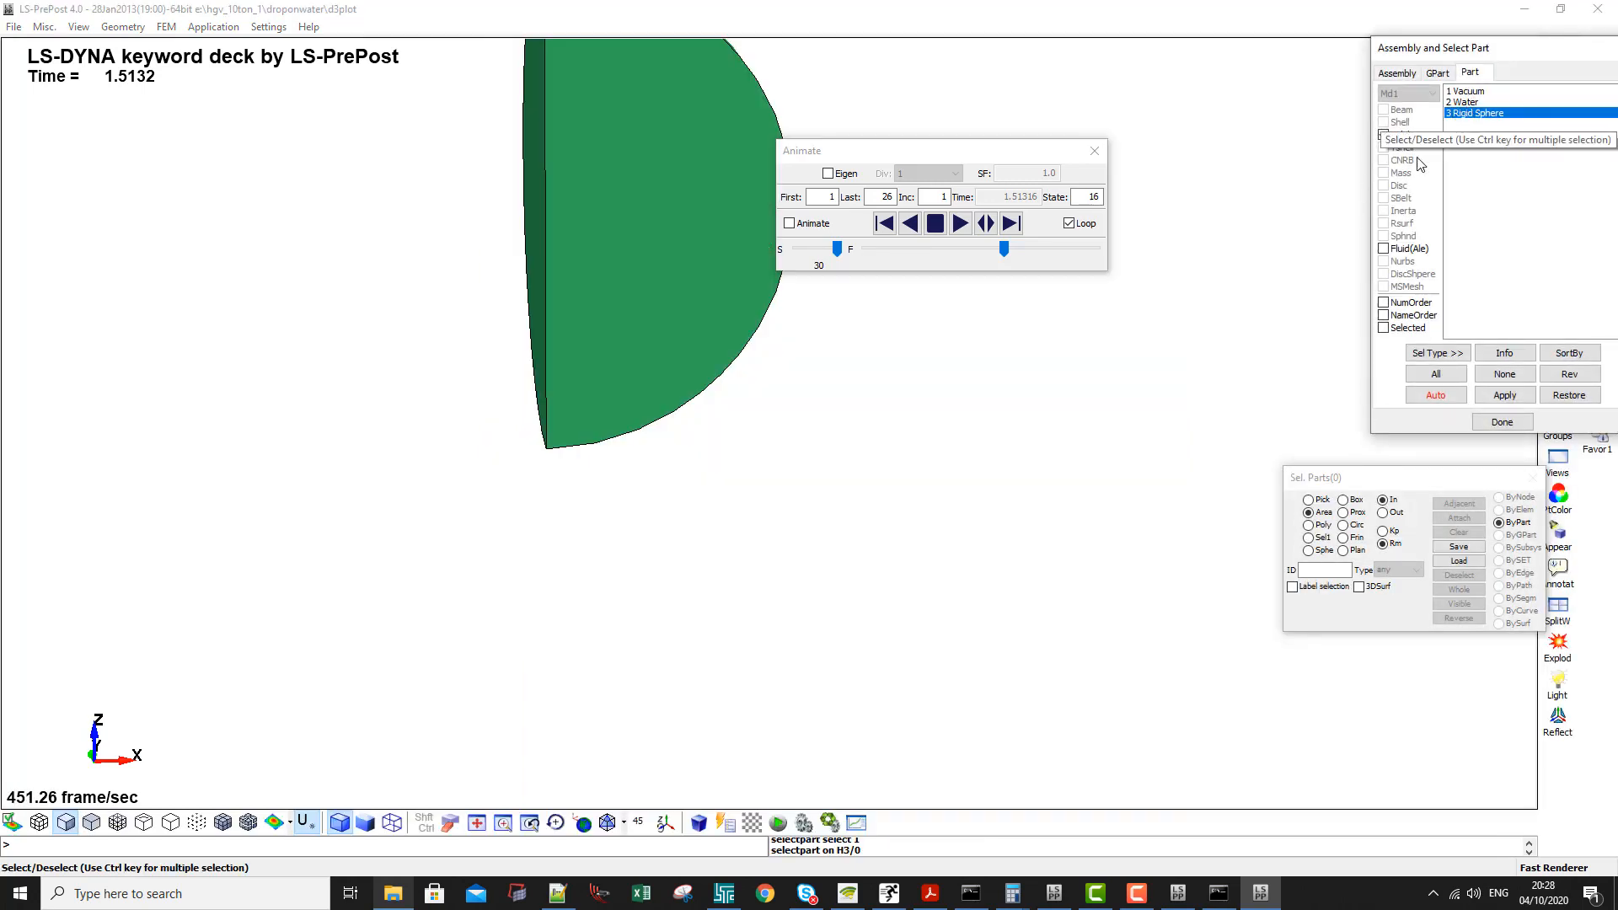
left_click_drag(1401, 49, 978, 156)
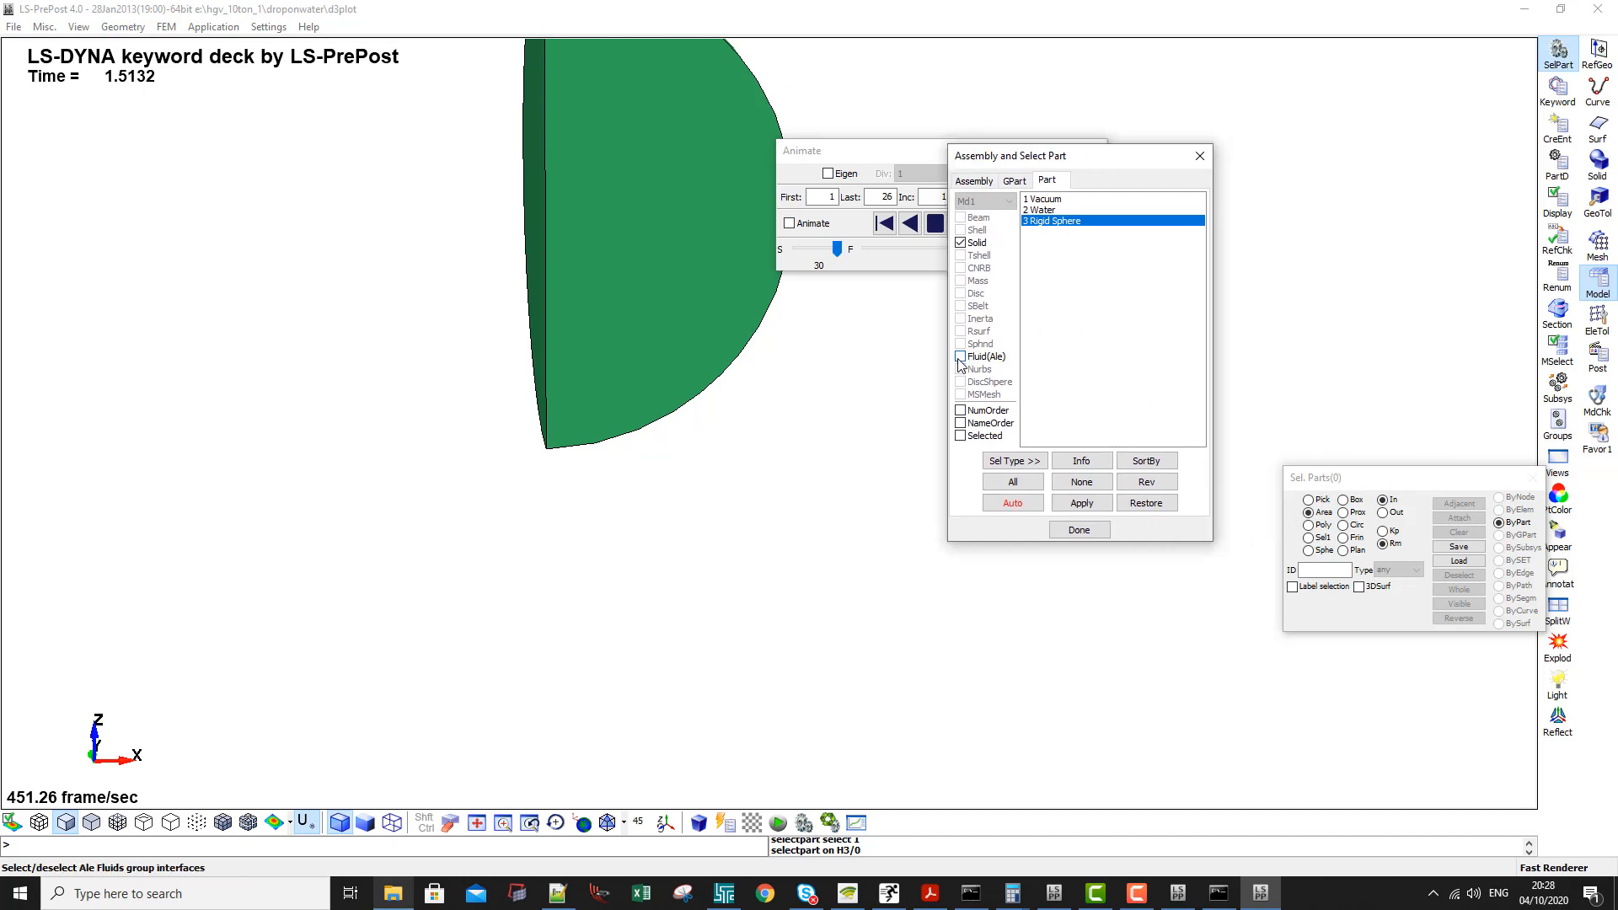
left_click(961, 357)
middle_click_drag(748, 376, 673, 386, "shift")
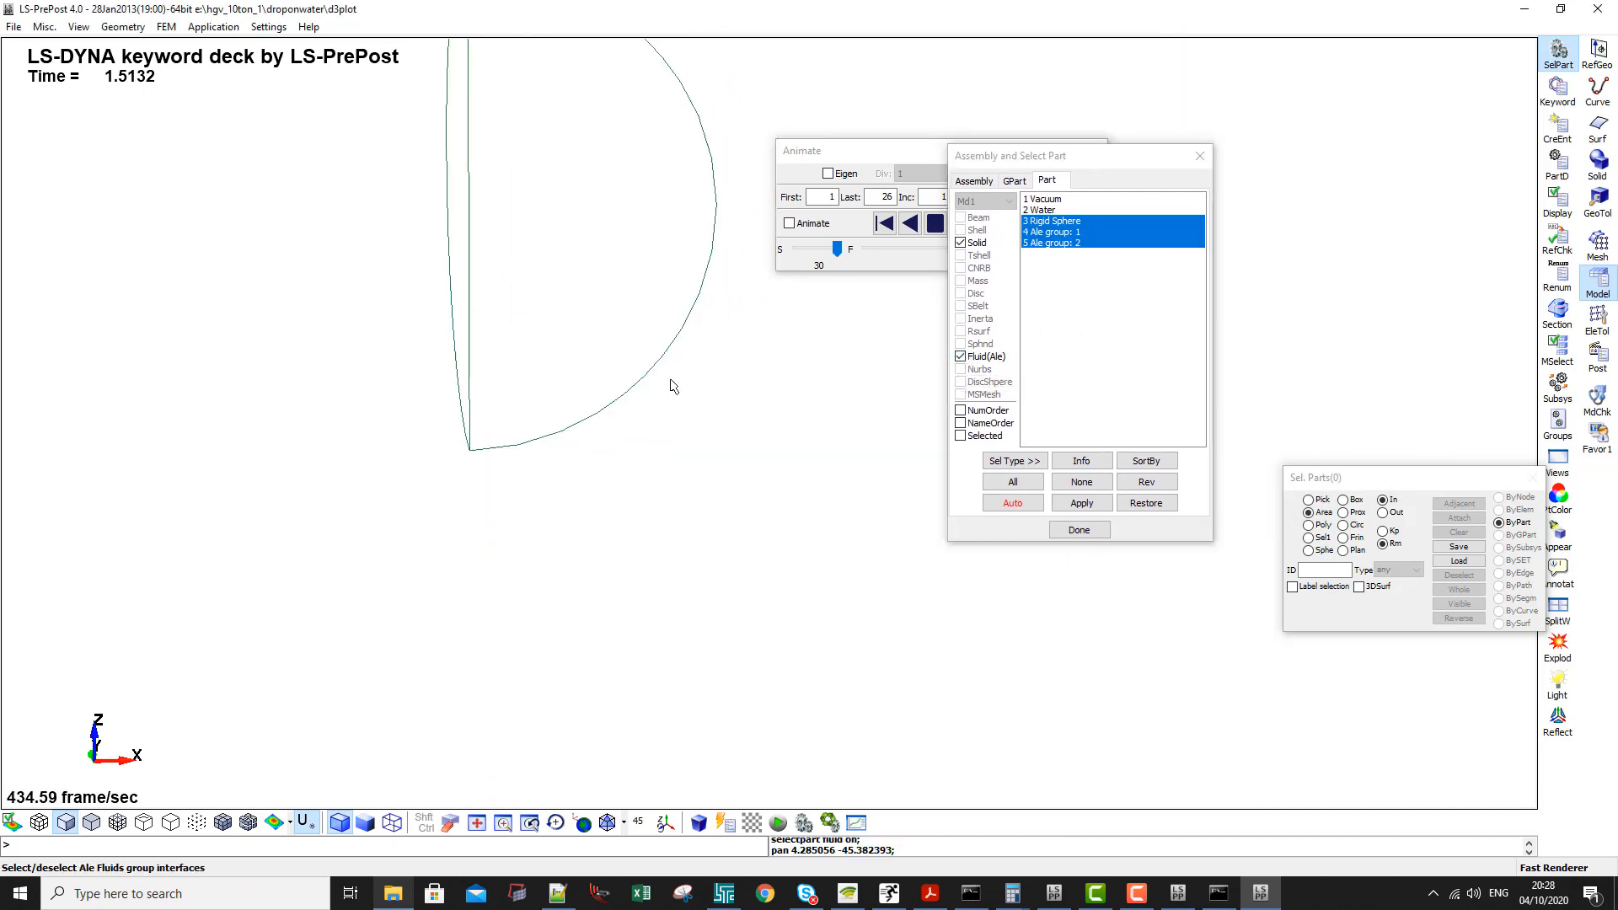
scroll(673, 386, "down", 1)
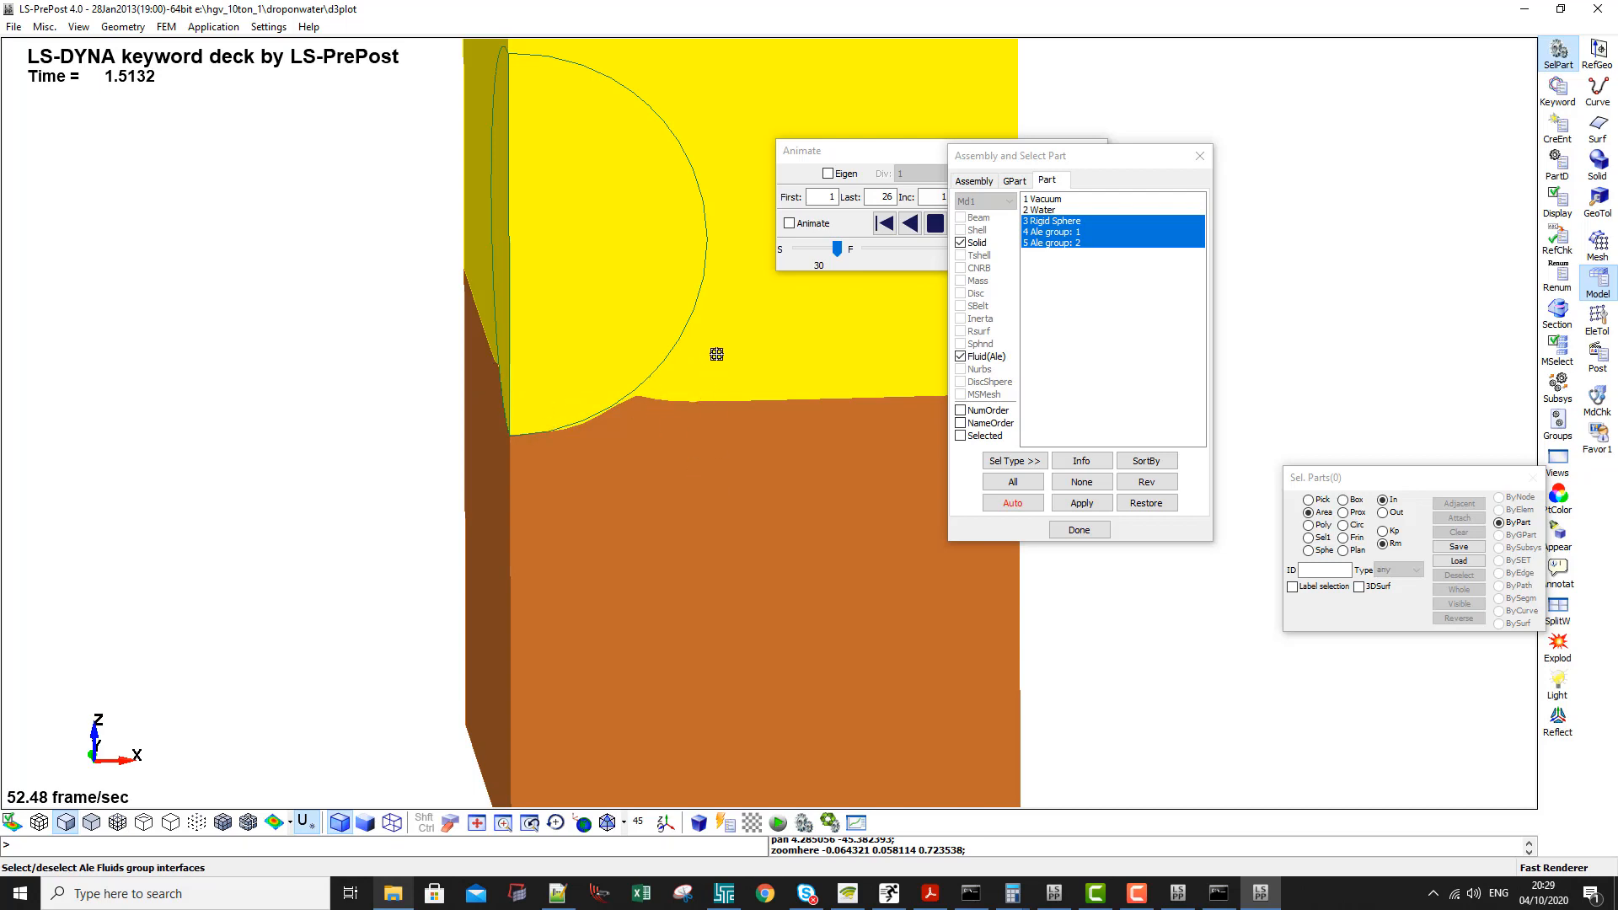
left_click(791, 331)
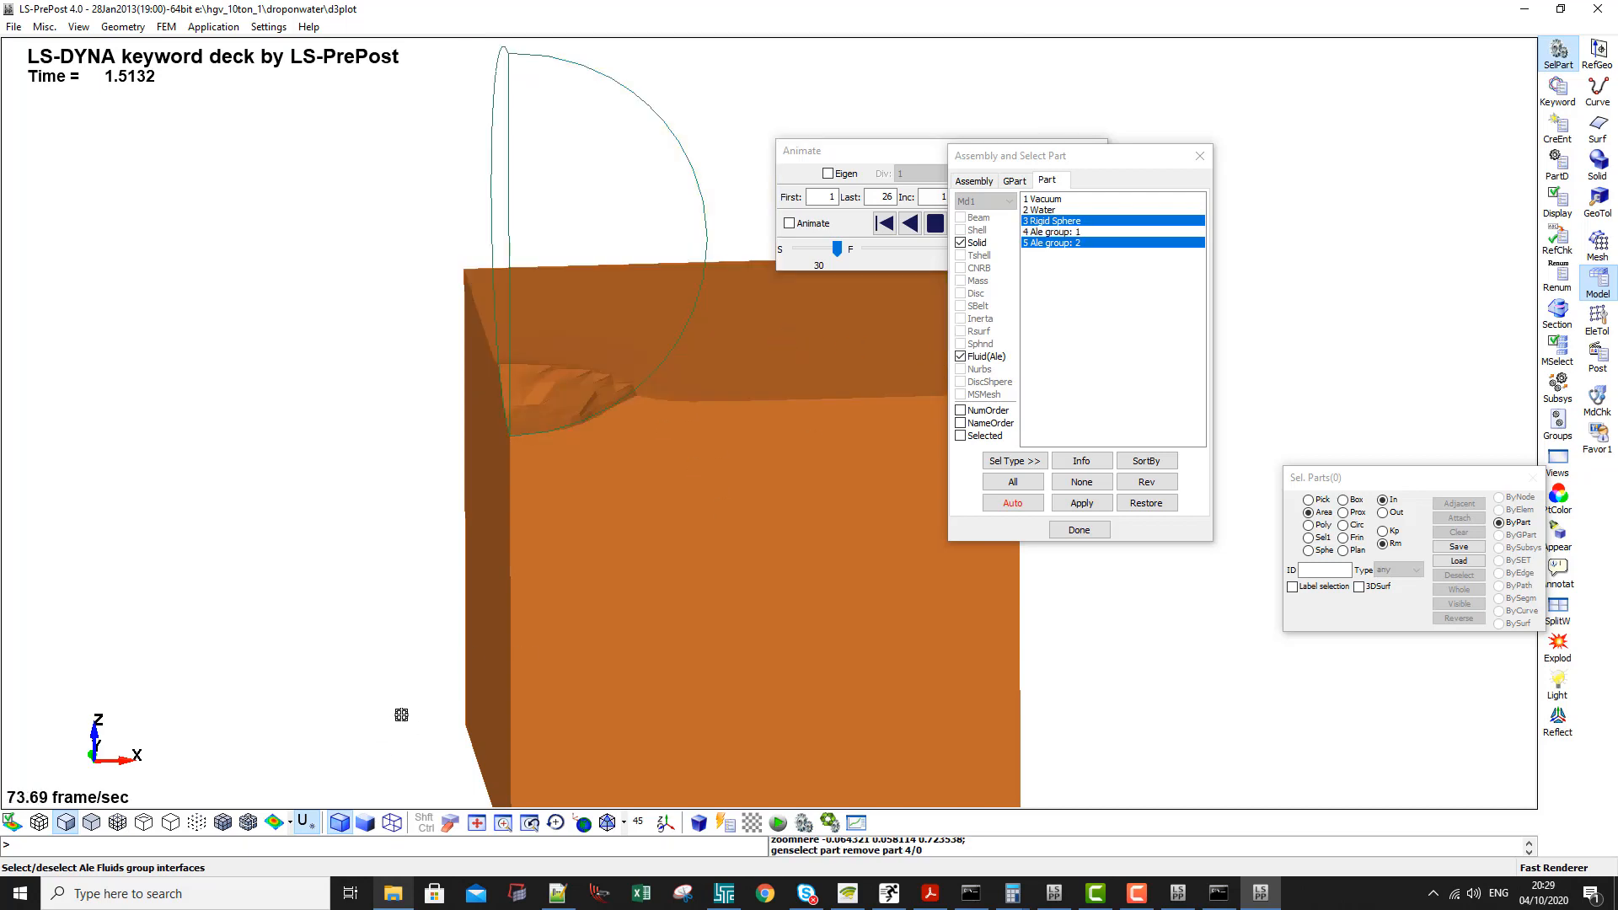
left_click(66, 822)
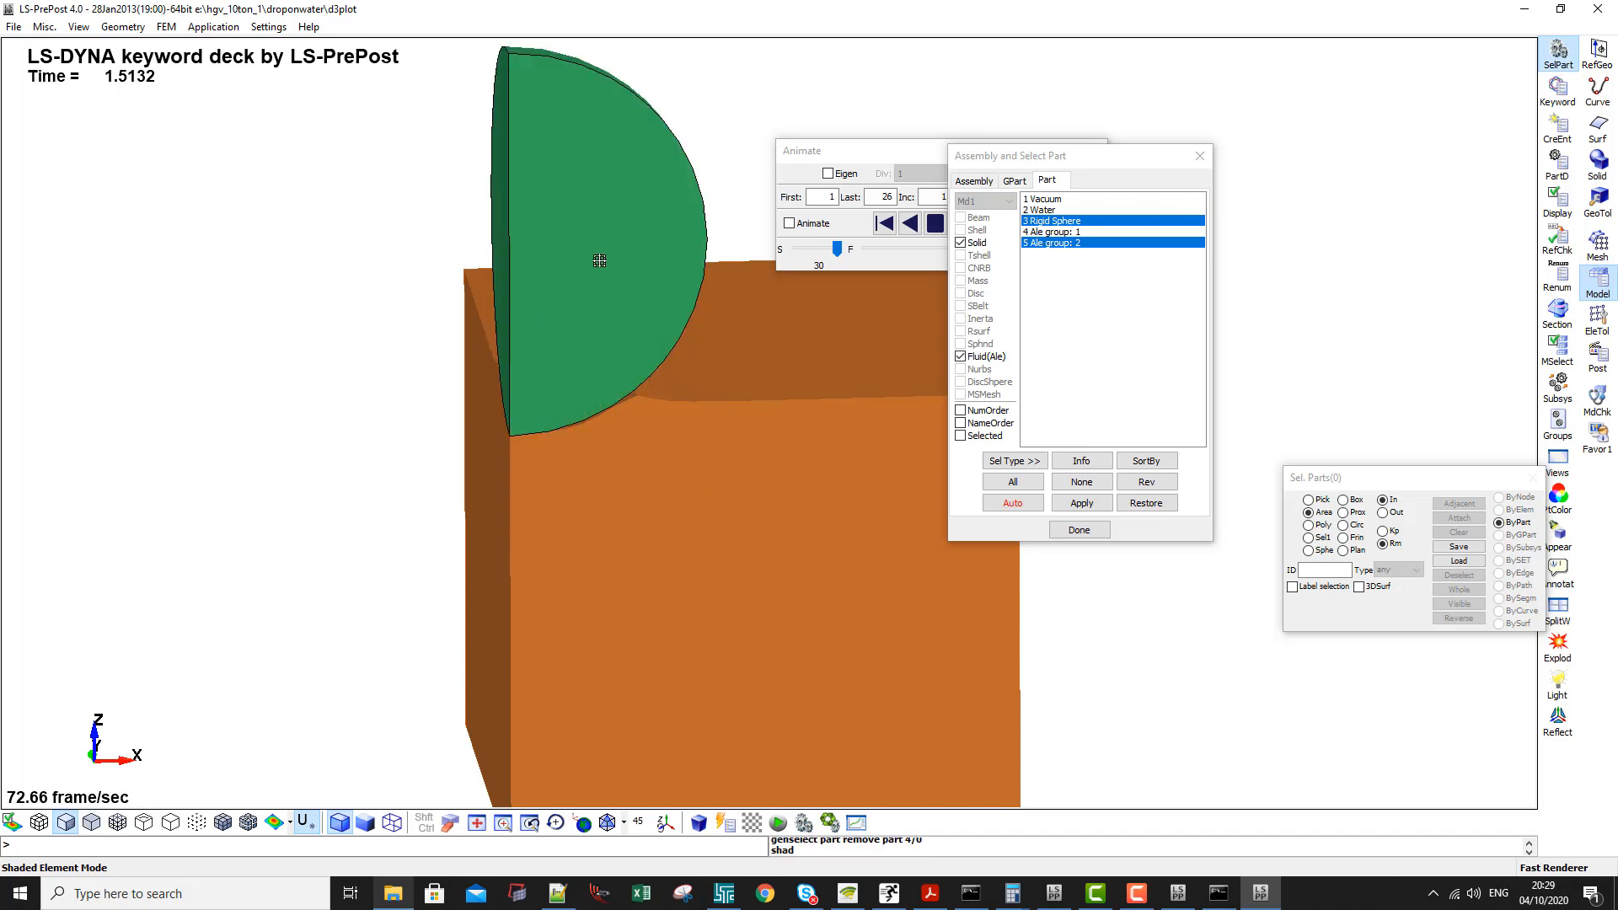
left_click(222, 822)
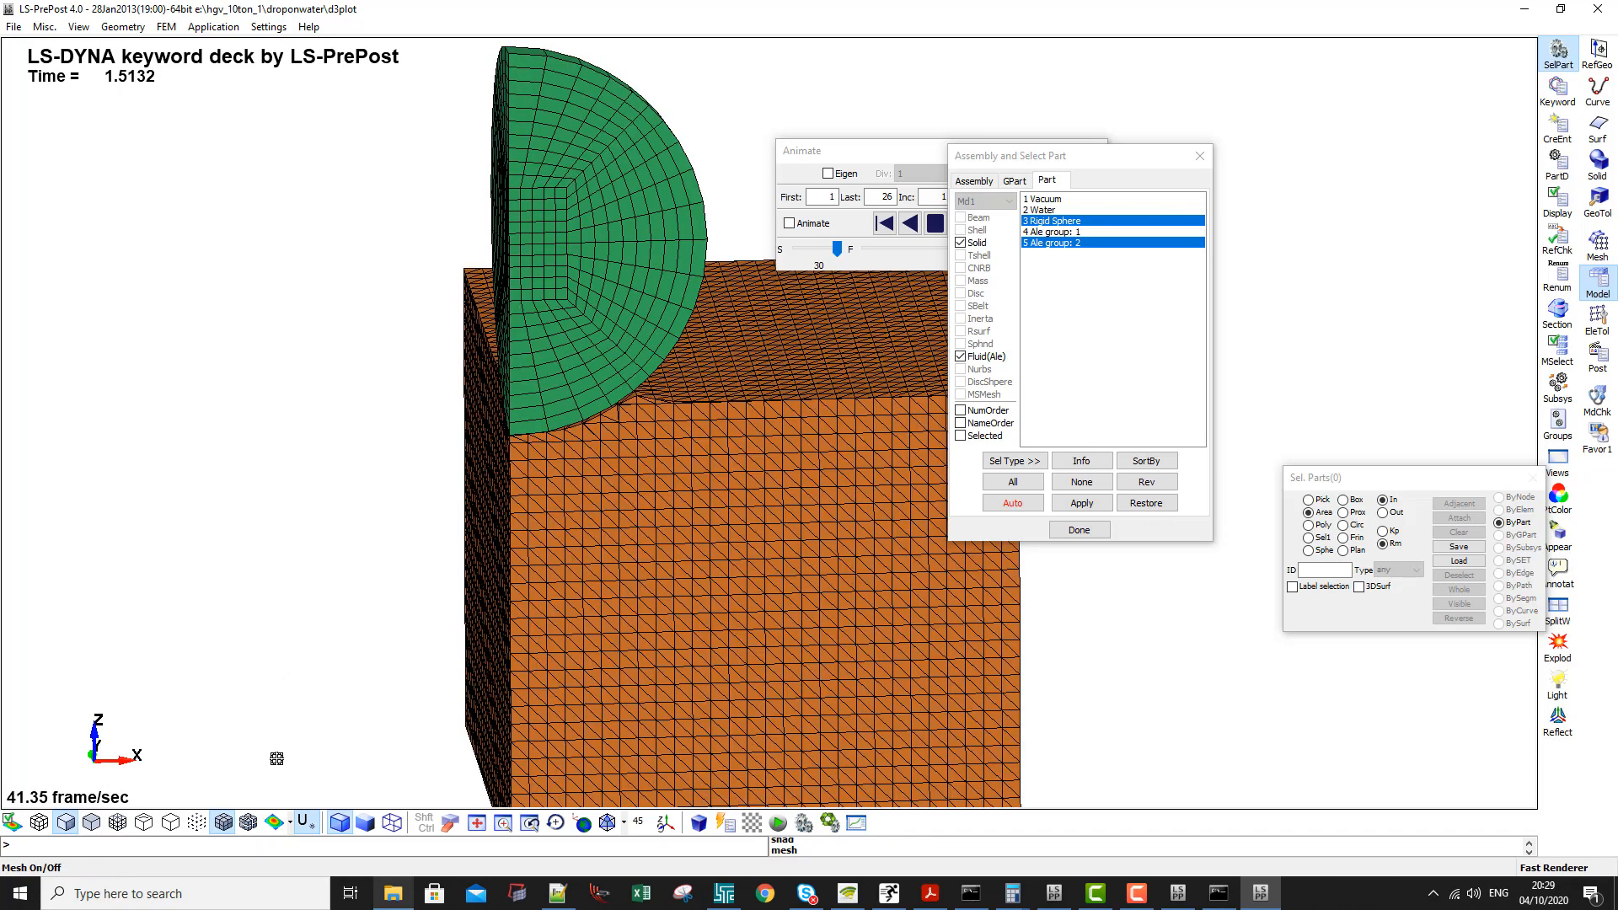
- Examine the mesh where the sphere meets the water and step the results forward to state 26
scroll(618, 408, "up", 8)
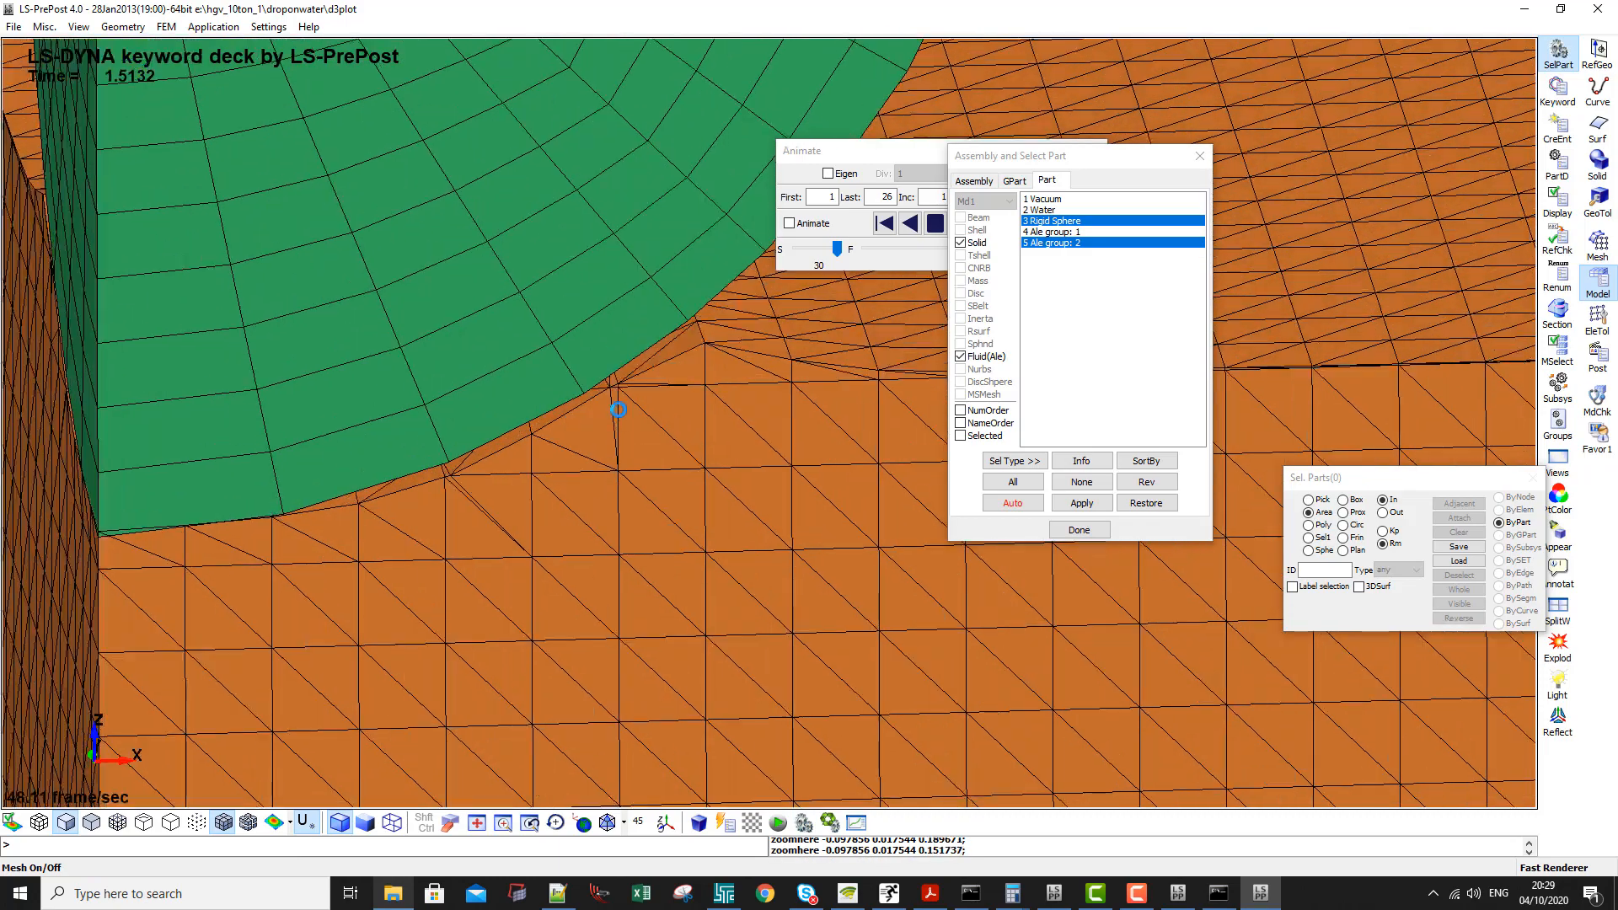
scroll(619, 408, "down", 6)
scroll(624, 368, "down", 5)
left_click_drag(556, 391, 443, 410, "shift")
left_click_drag(695, 548, 479, 373, "shift")
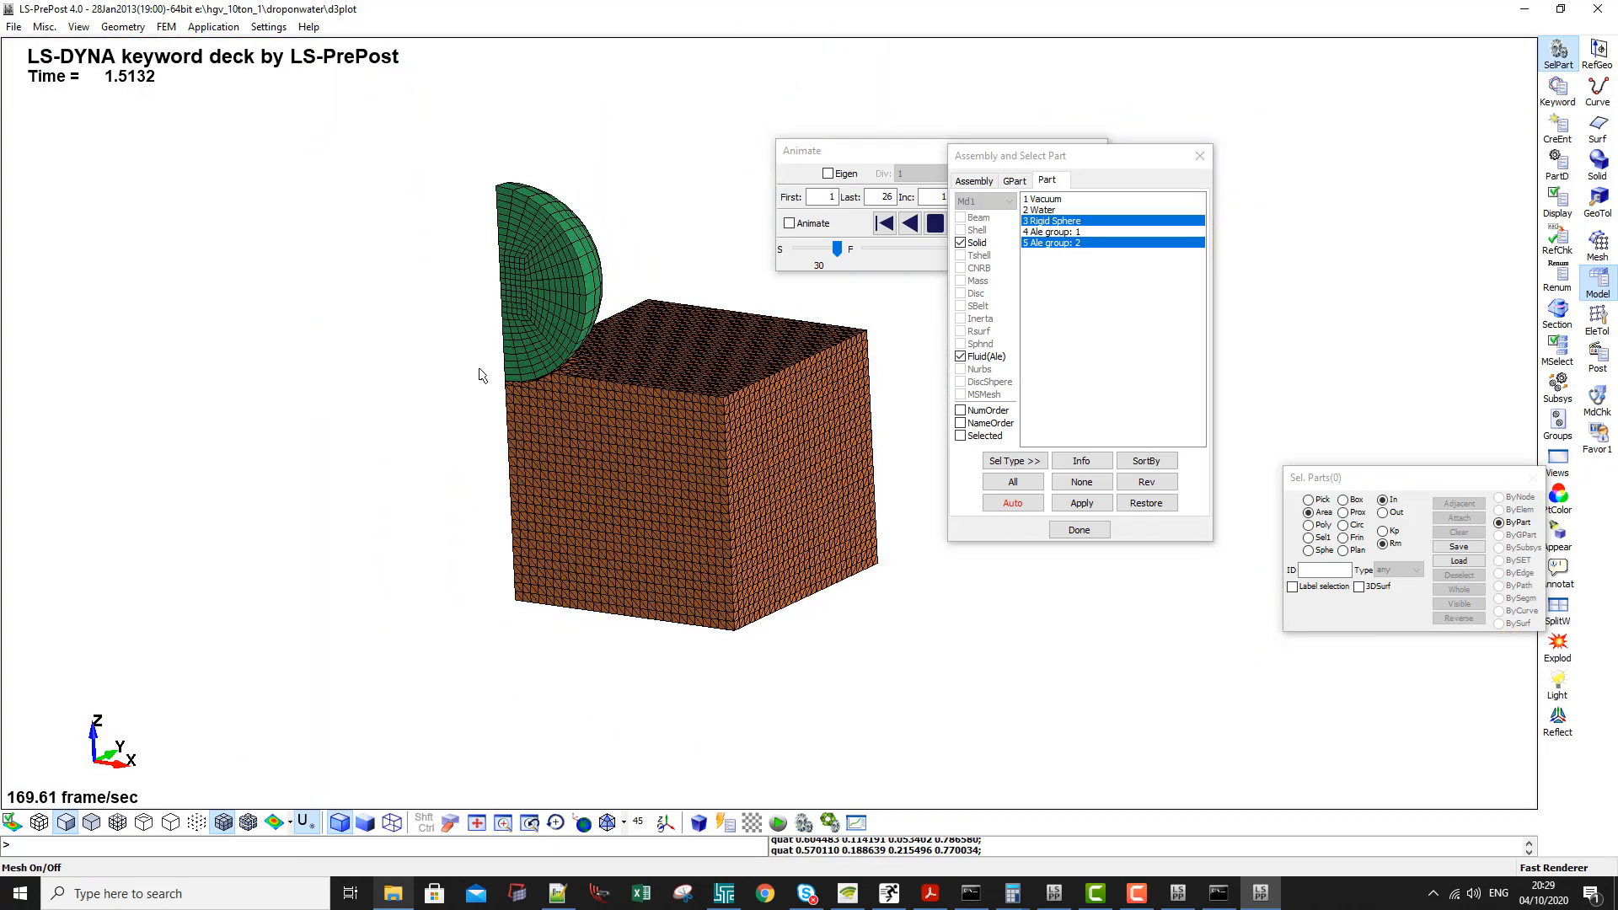
scroll(537, 362, "up", 5)
left_click_drag(544, 438, 512, 508, "shift")
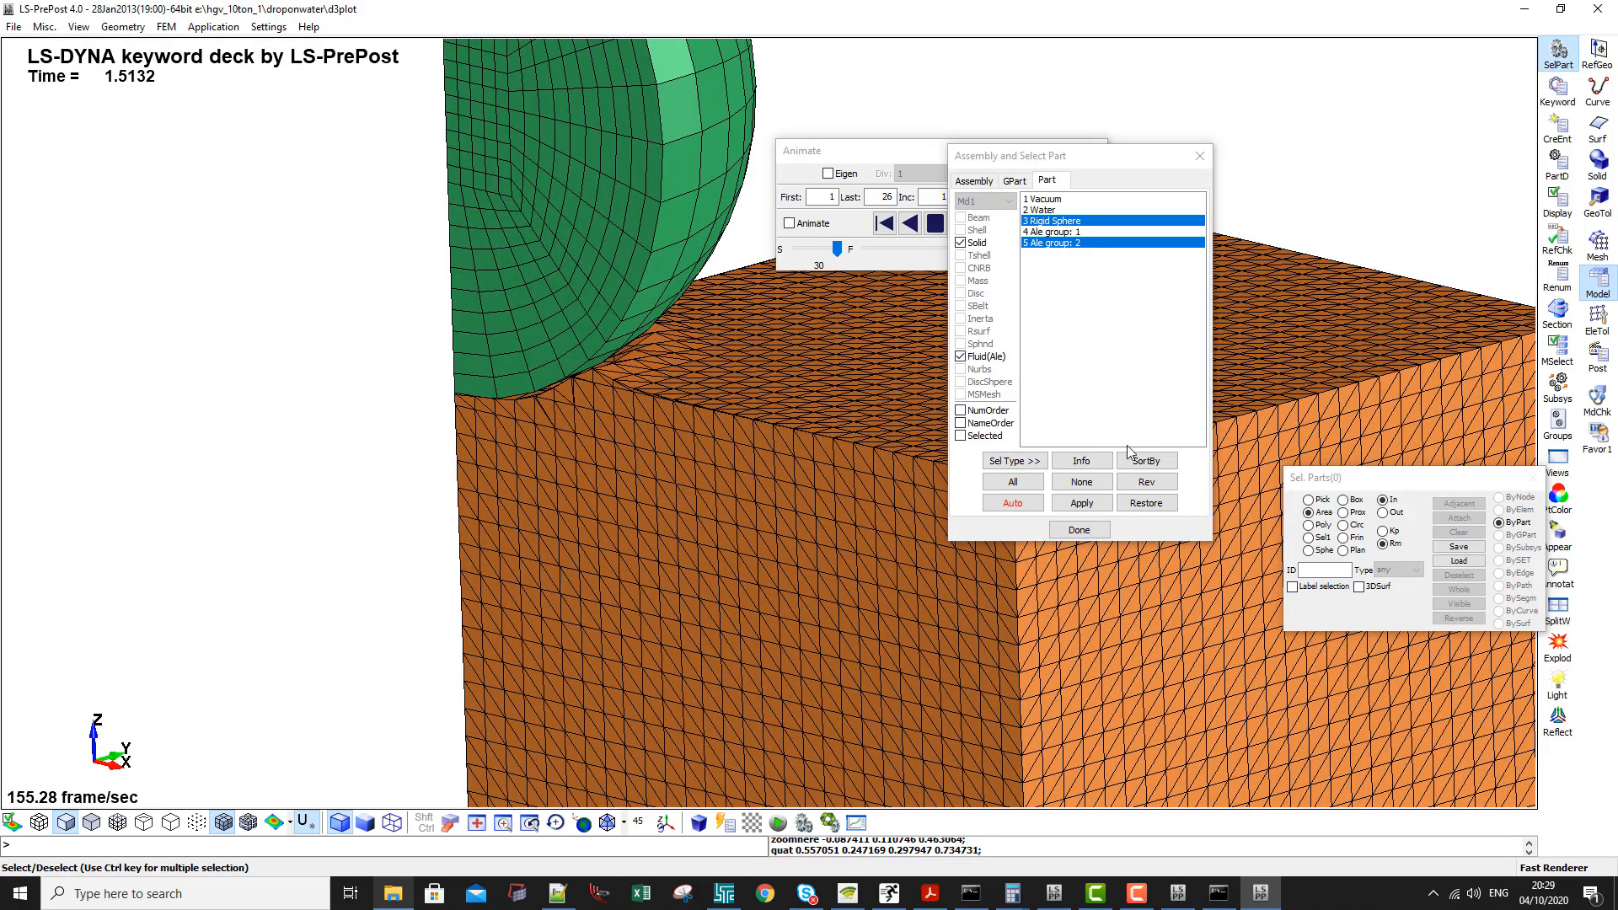
left_click(856, 166)
left_click(1010, 223)
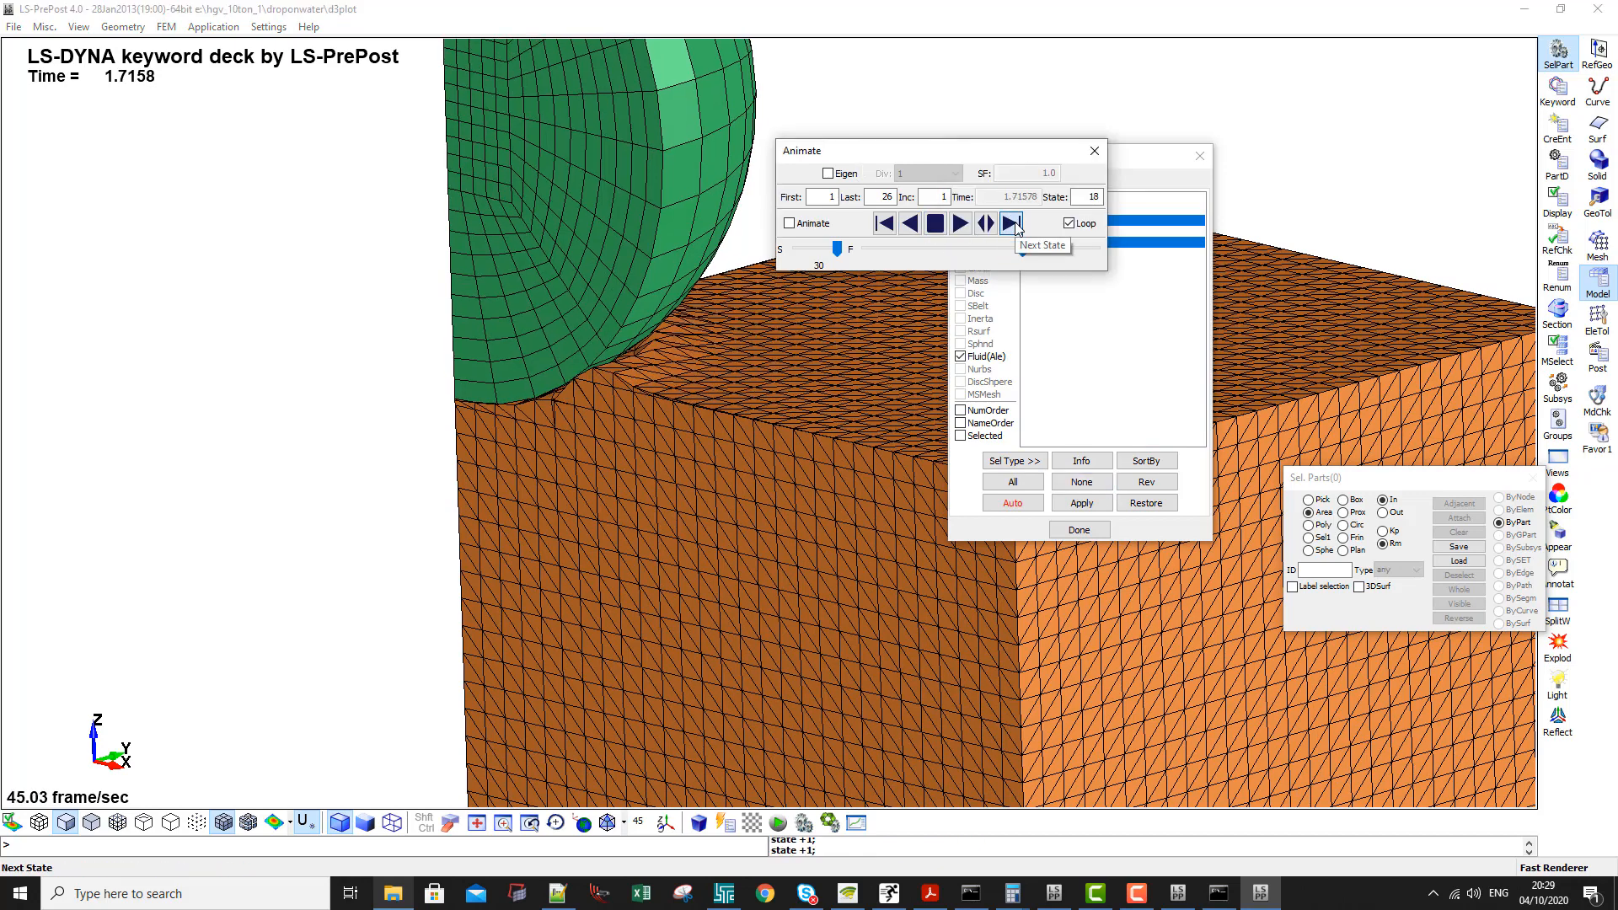
left_click(1010, 224)
left_click(1011, 224)
left_click(1010, 224)
left_click(1010, 223)
left_click(1010, 224)
left_click(1010, 224)
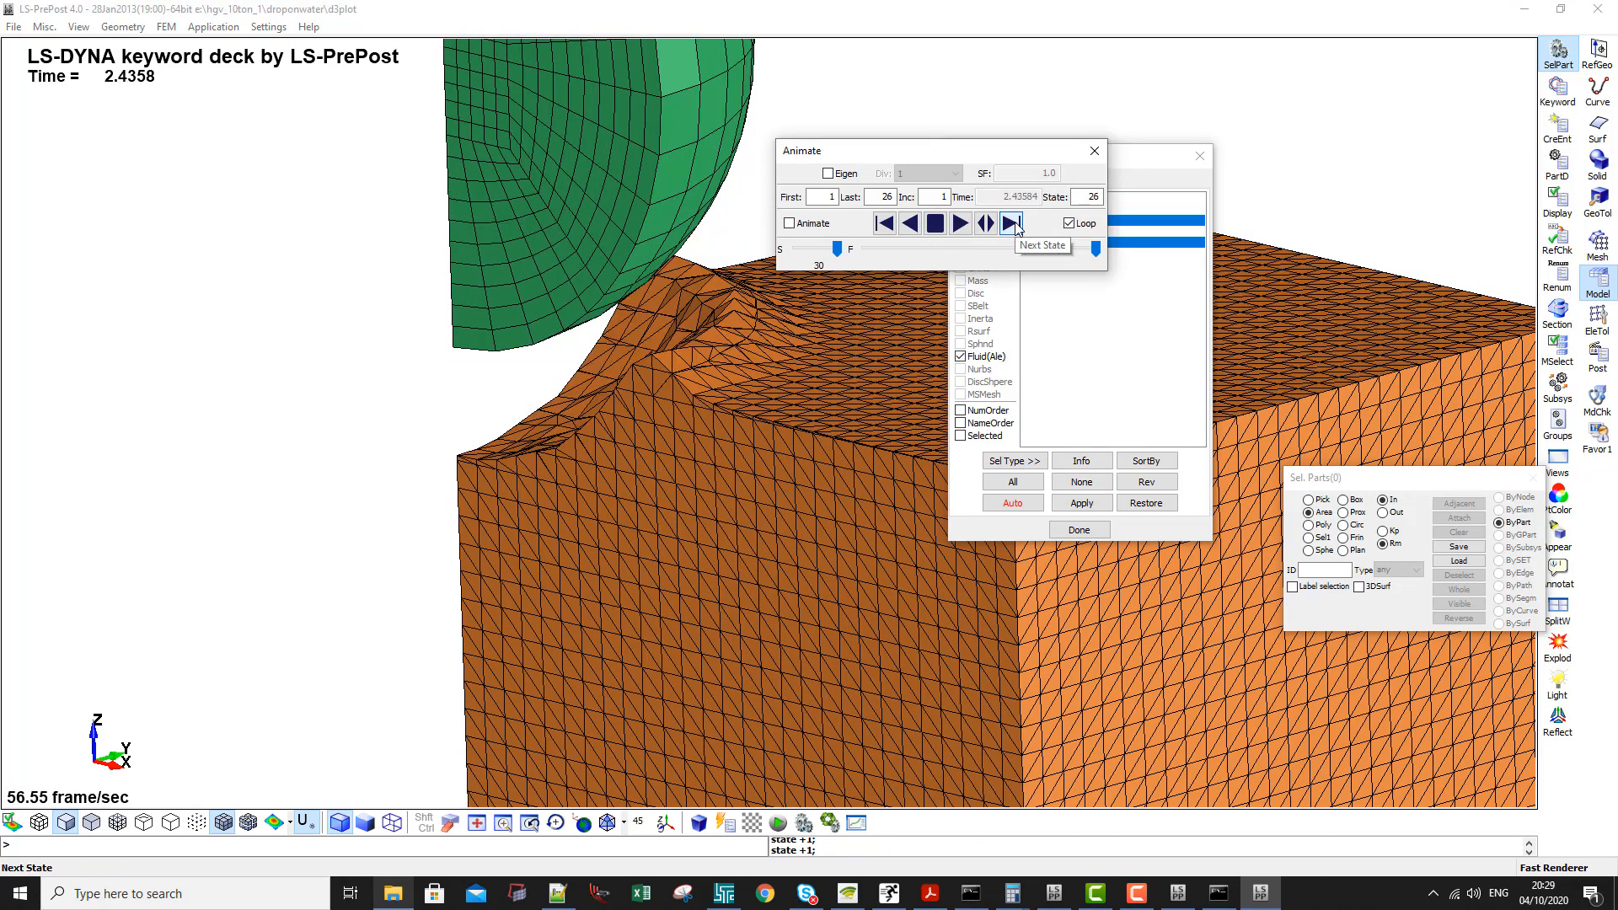
- Compare the water surface around the sphere between states 25 and 26
left_click(909, 223)
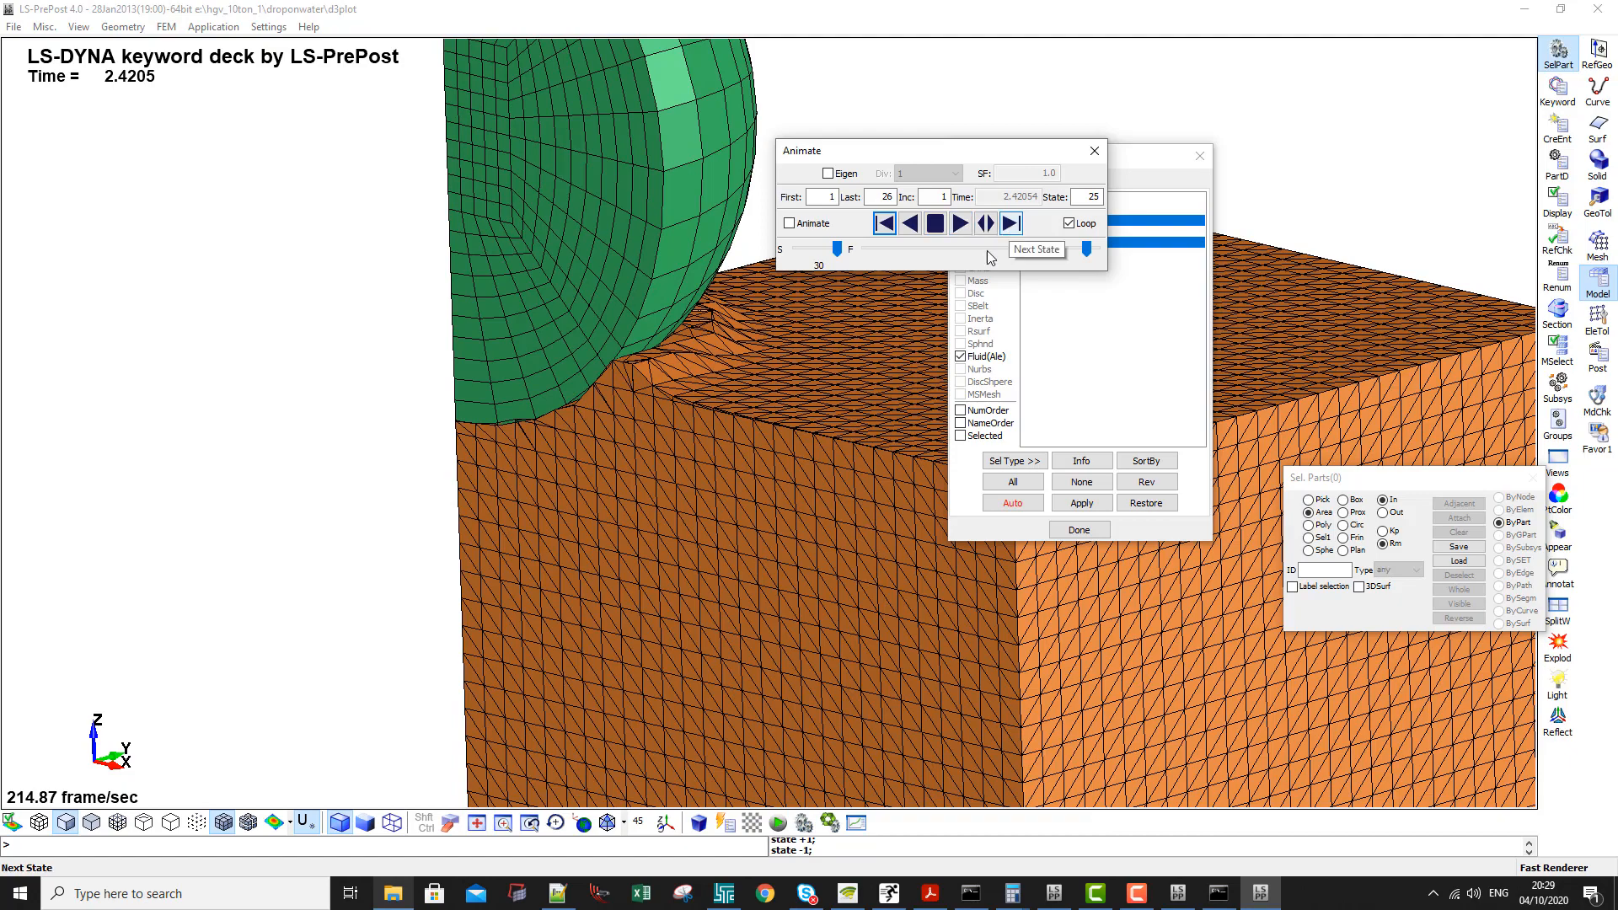
scroll(643, 444, "up", 3)
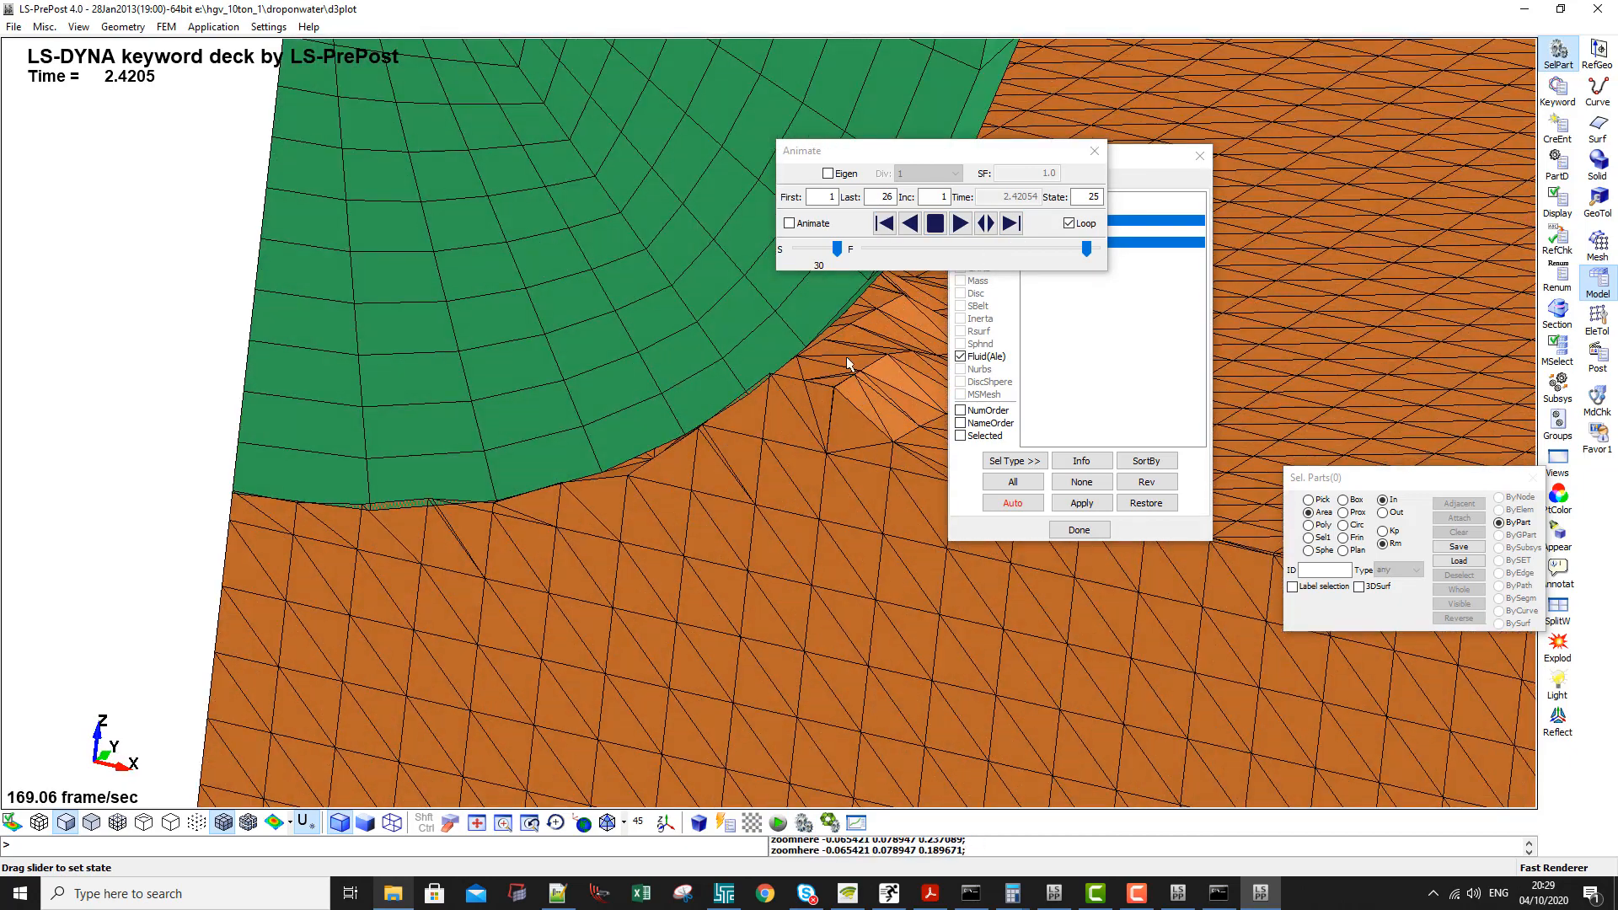
left_click(1011, 224)
scroll(737, 306, "down", 2)
left_click_drag(627, 175, 630, 177, "shift")
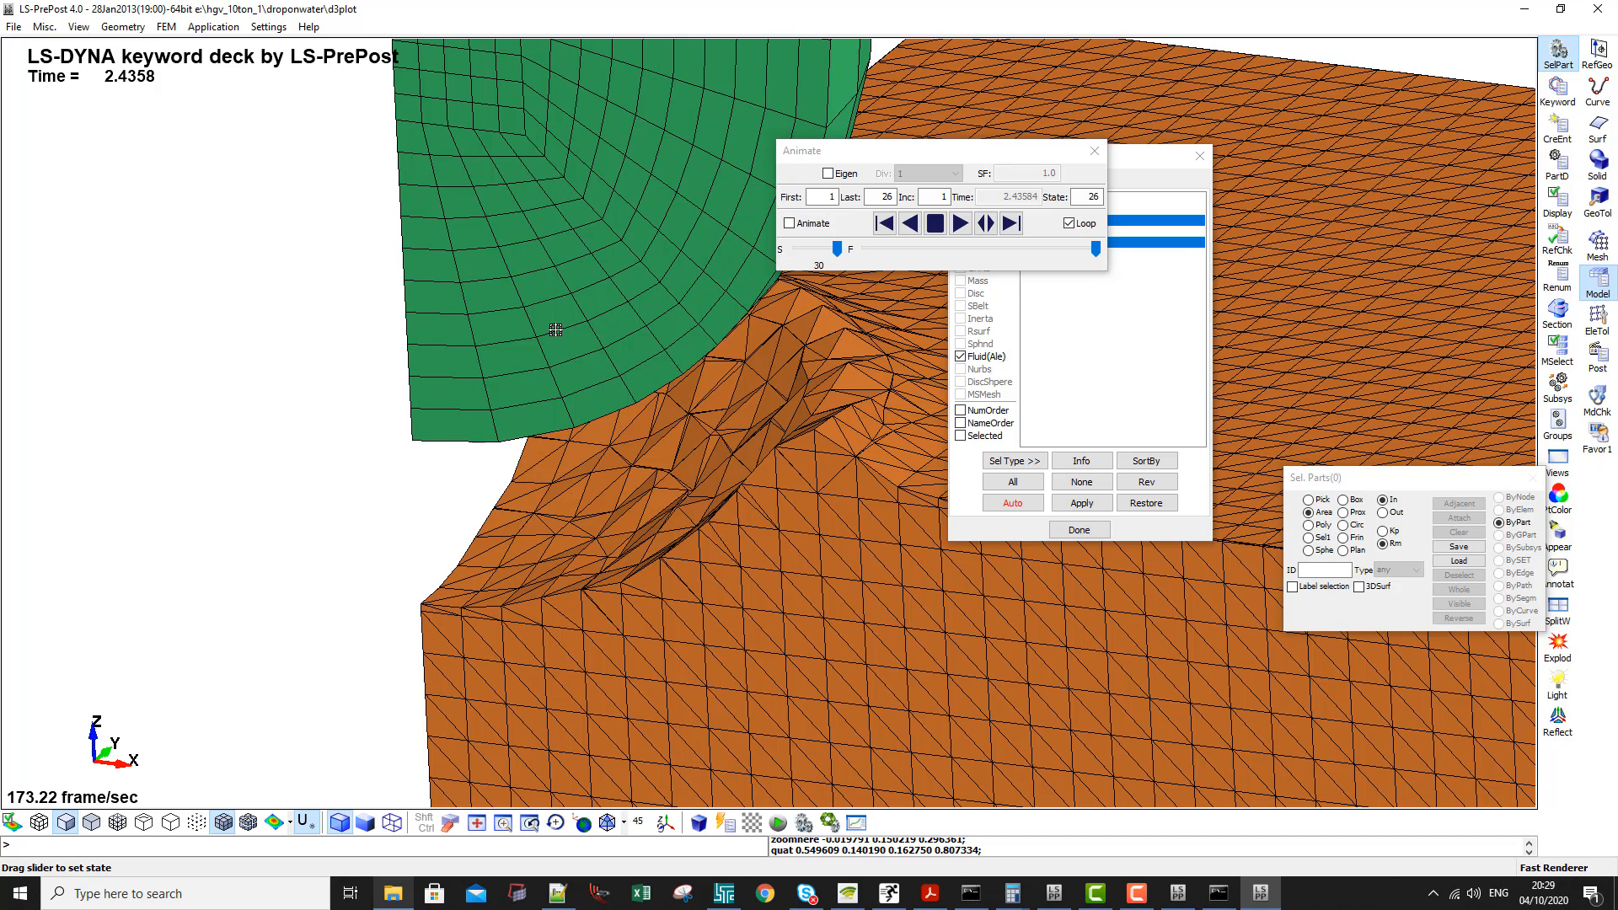
- Replay the impact from the first states up to state 19 and inspect the sphere-water interface up close
left_click(1004, 217)
left_click(1004, 218)
left_click(1004, 218)
left_click(1004, 217)
left_click(1004, 217)
left_click(1004, 218)
left_click(1004, 218)
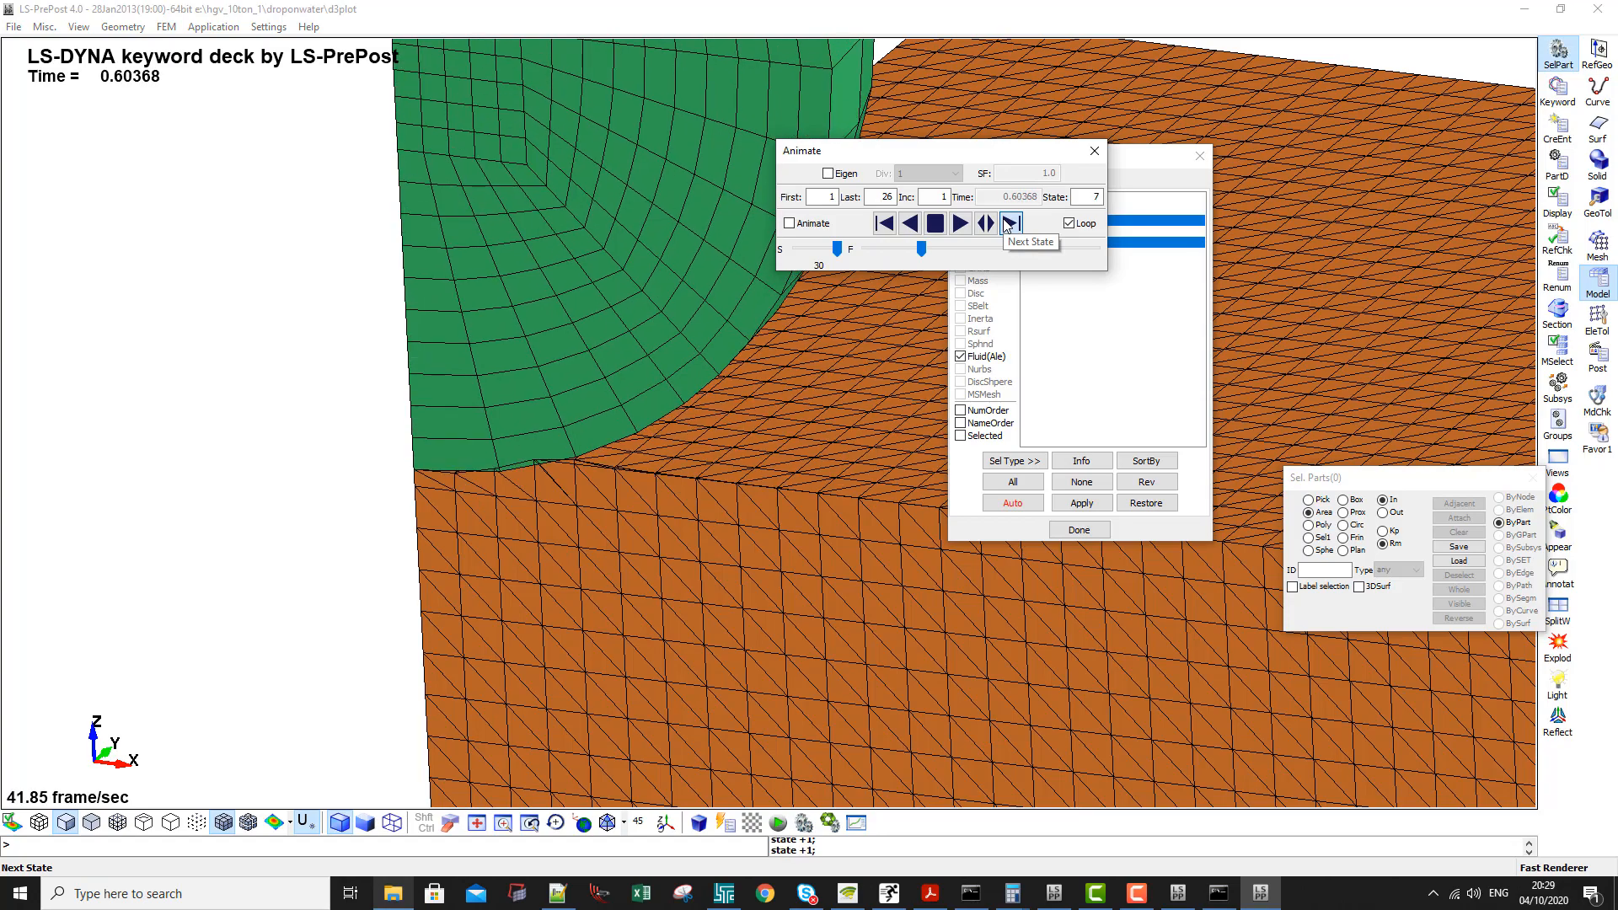
left_click(1004, 221)
double_click(1004, 221)
left_click(1004, 221)
double_click(1004, 221)
left_click(1004, 221)
left_click(1004, 221)
double_click(1003, 221)
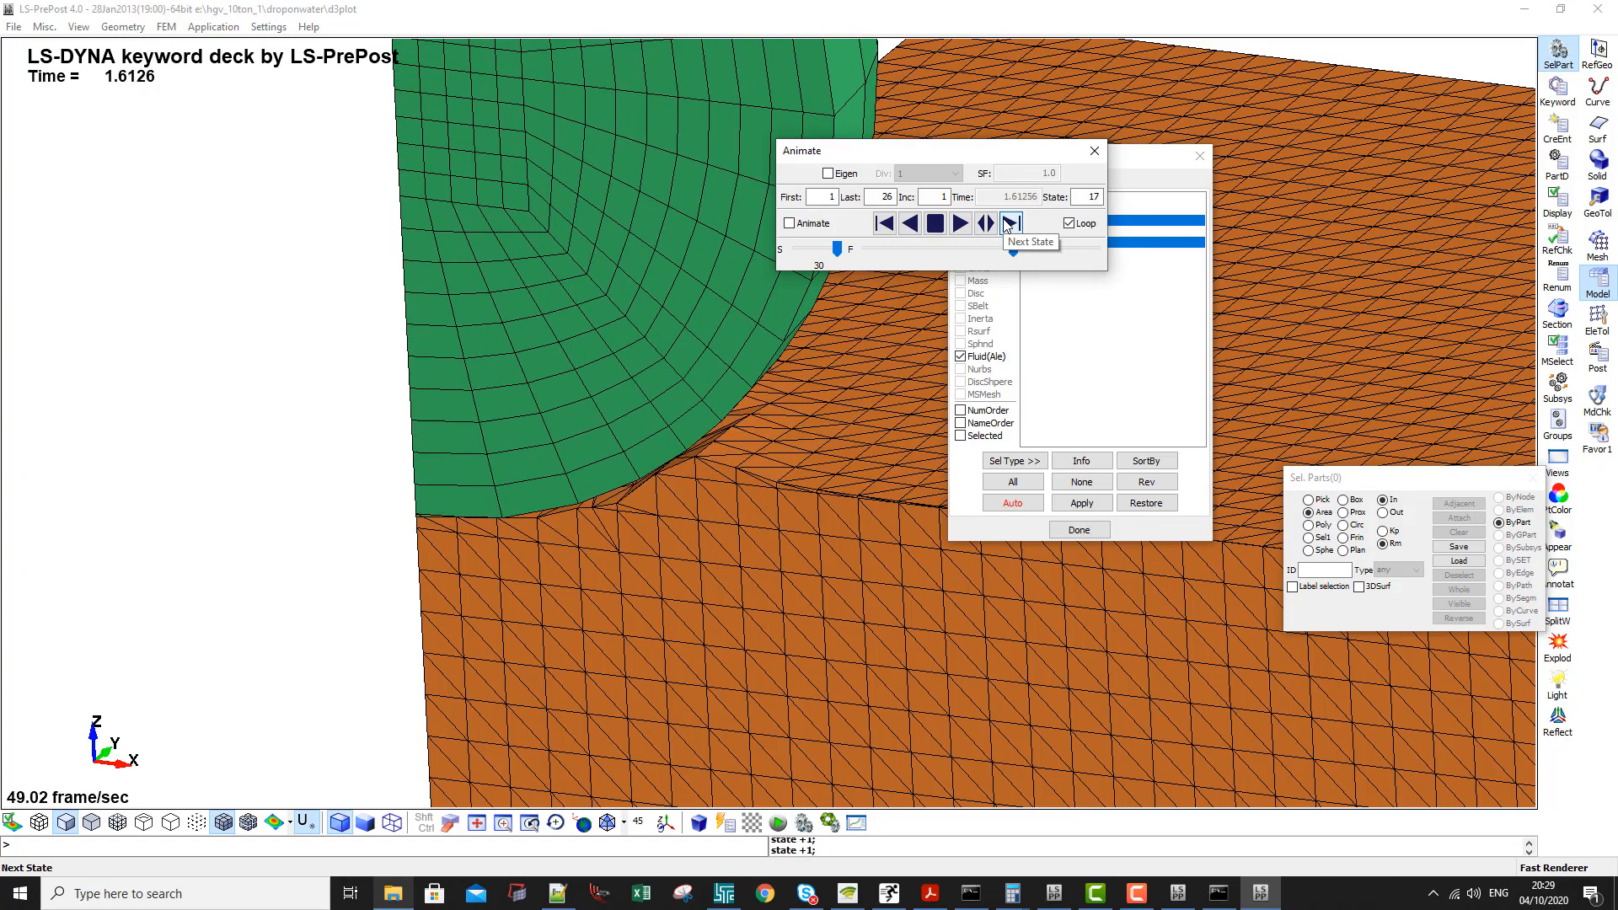
left_click(1003, 221)
left_click(1004, 221)
scroll(523, 401, "down", 3)
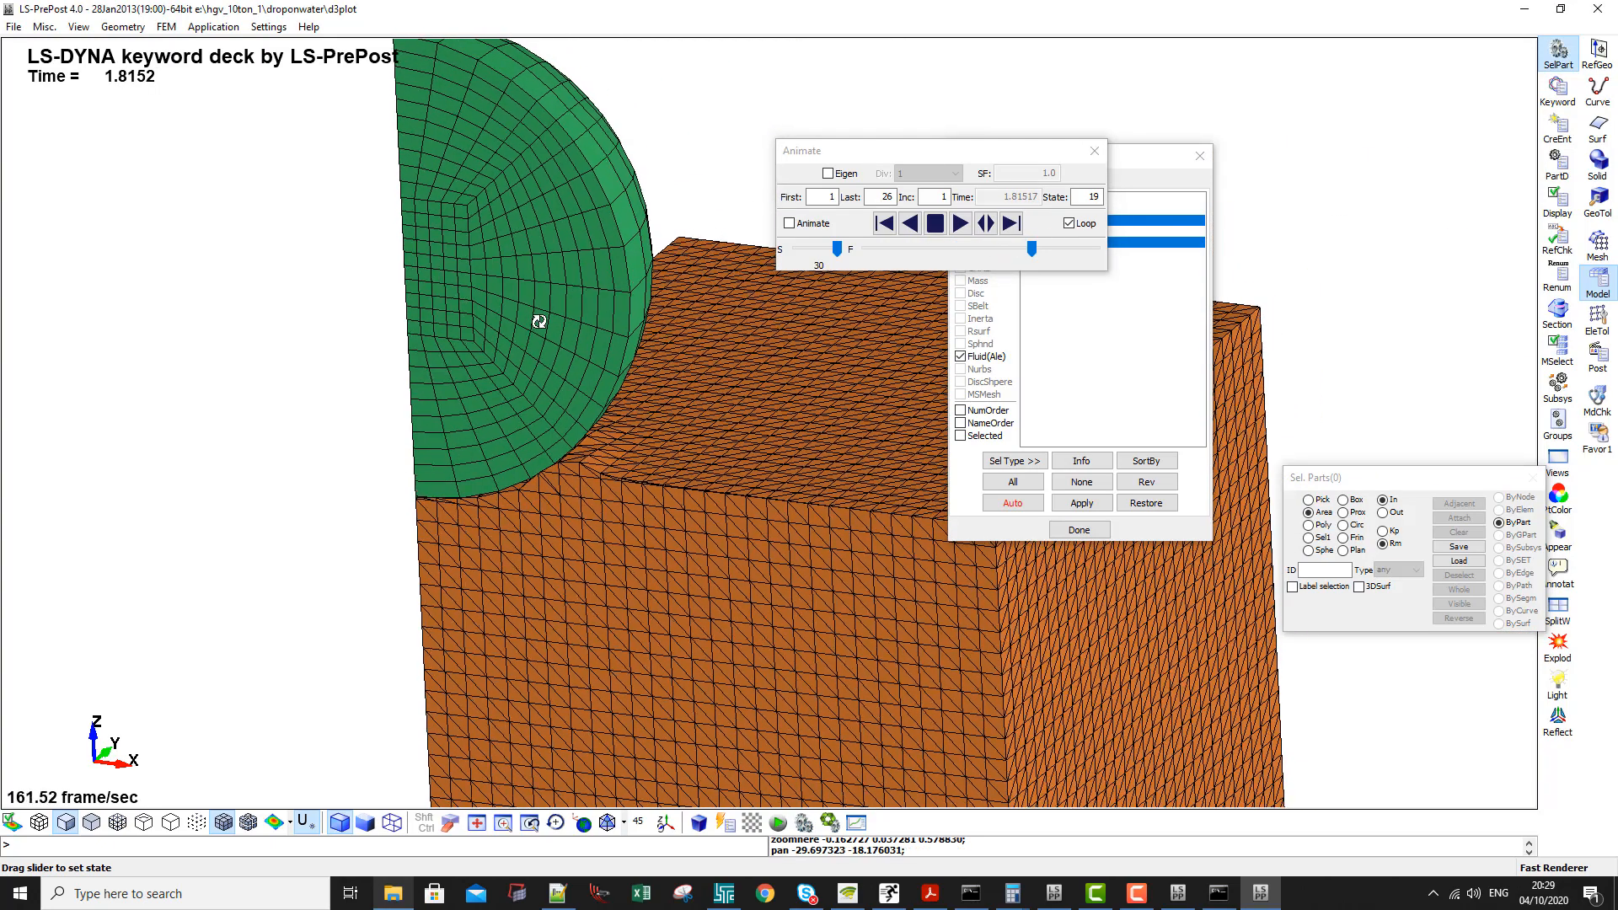
scroll(468, 462, "up", 3)
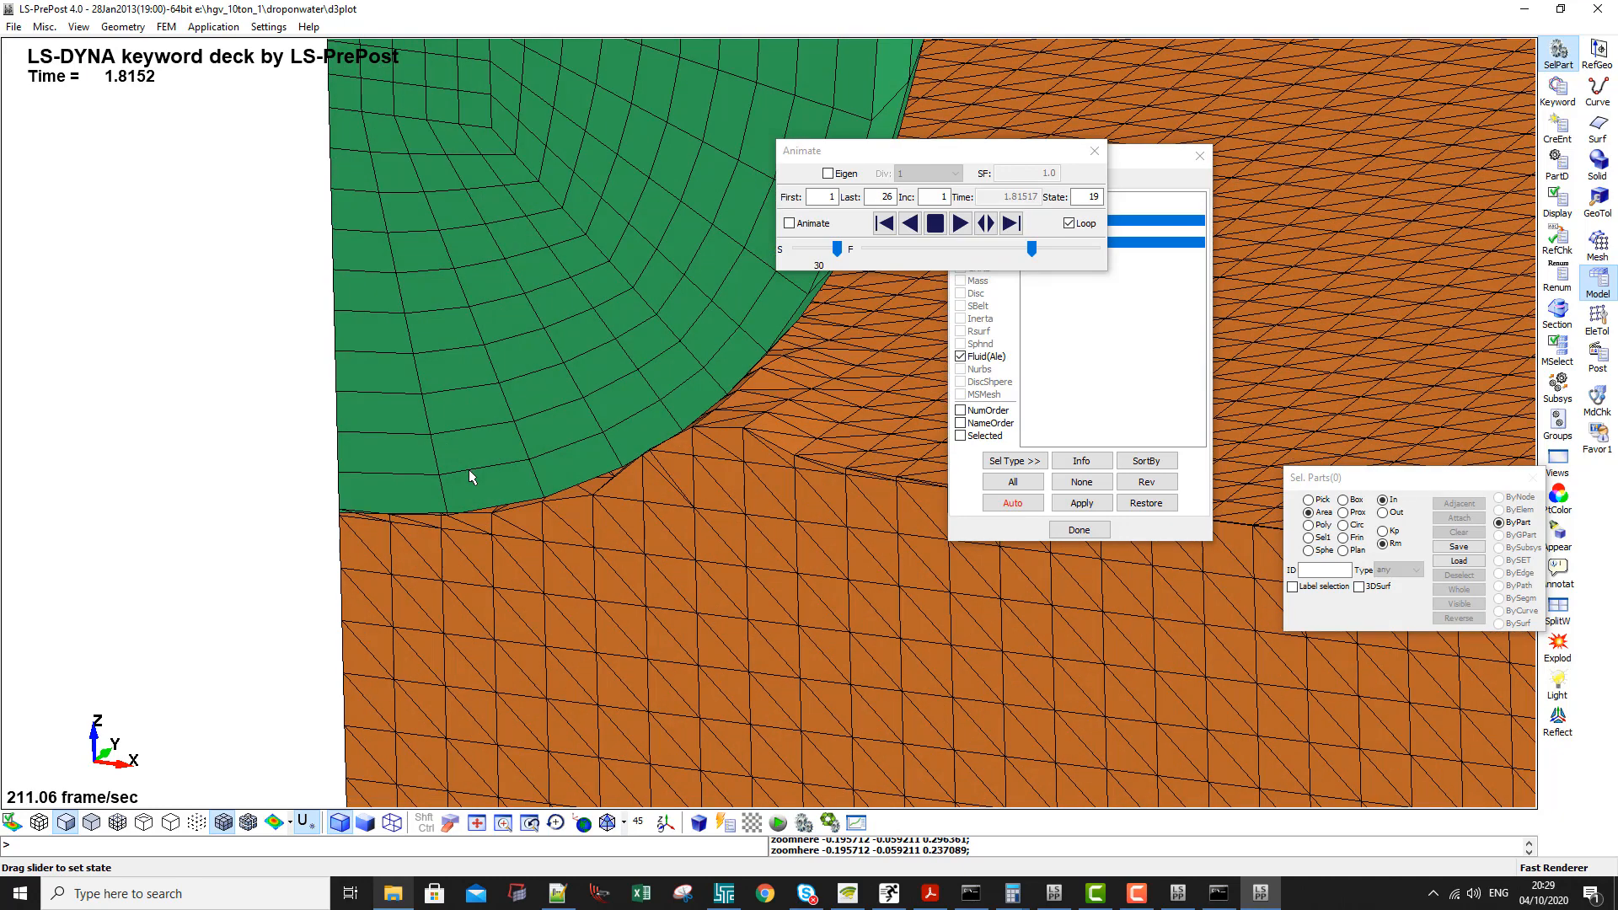
- Return the results to state 1 and step forward to state 5, viewing the sphere-water contact up close
scroll(581, 482, "down", 1)
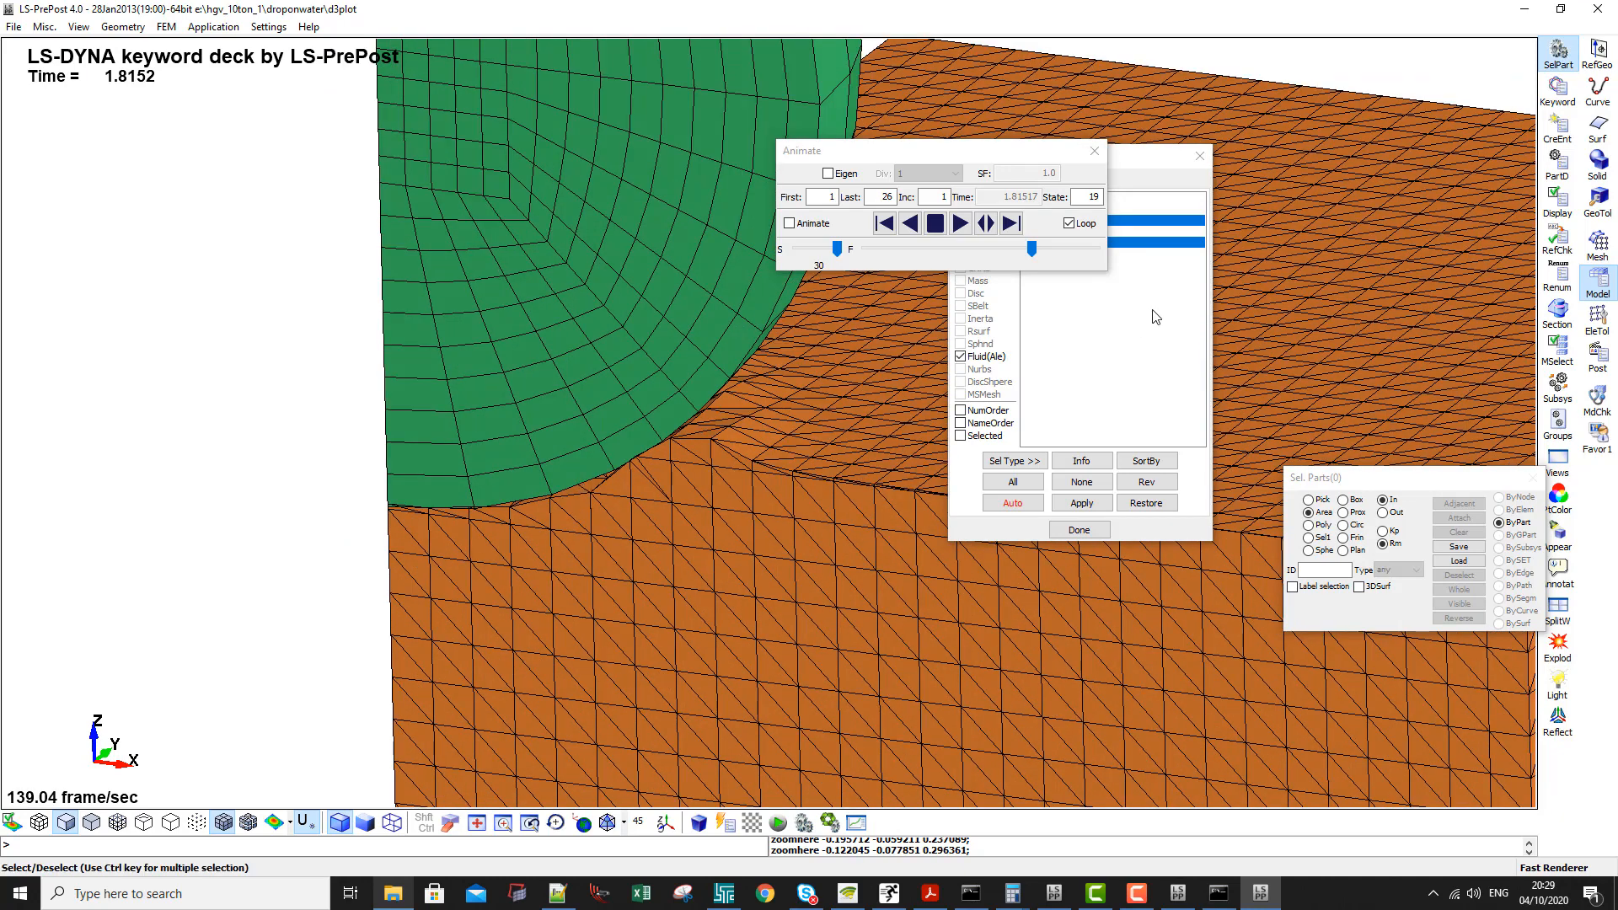
left_click_drag(1033, 248, 792, 258)
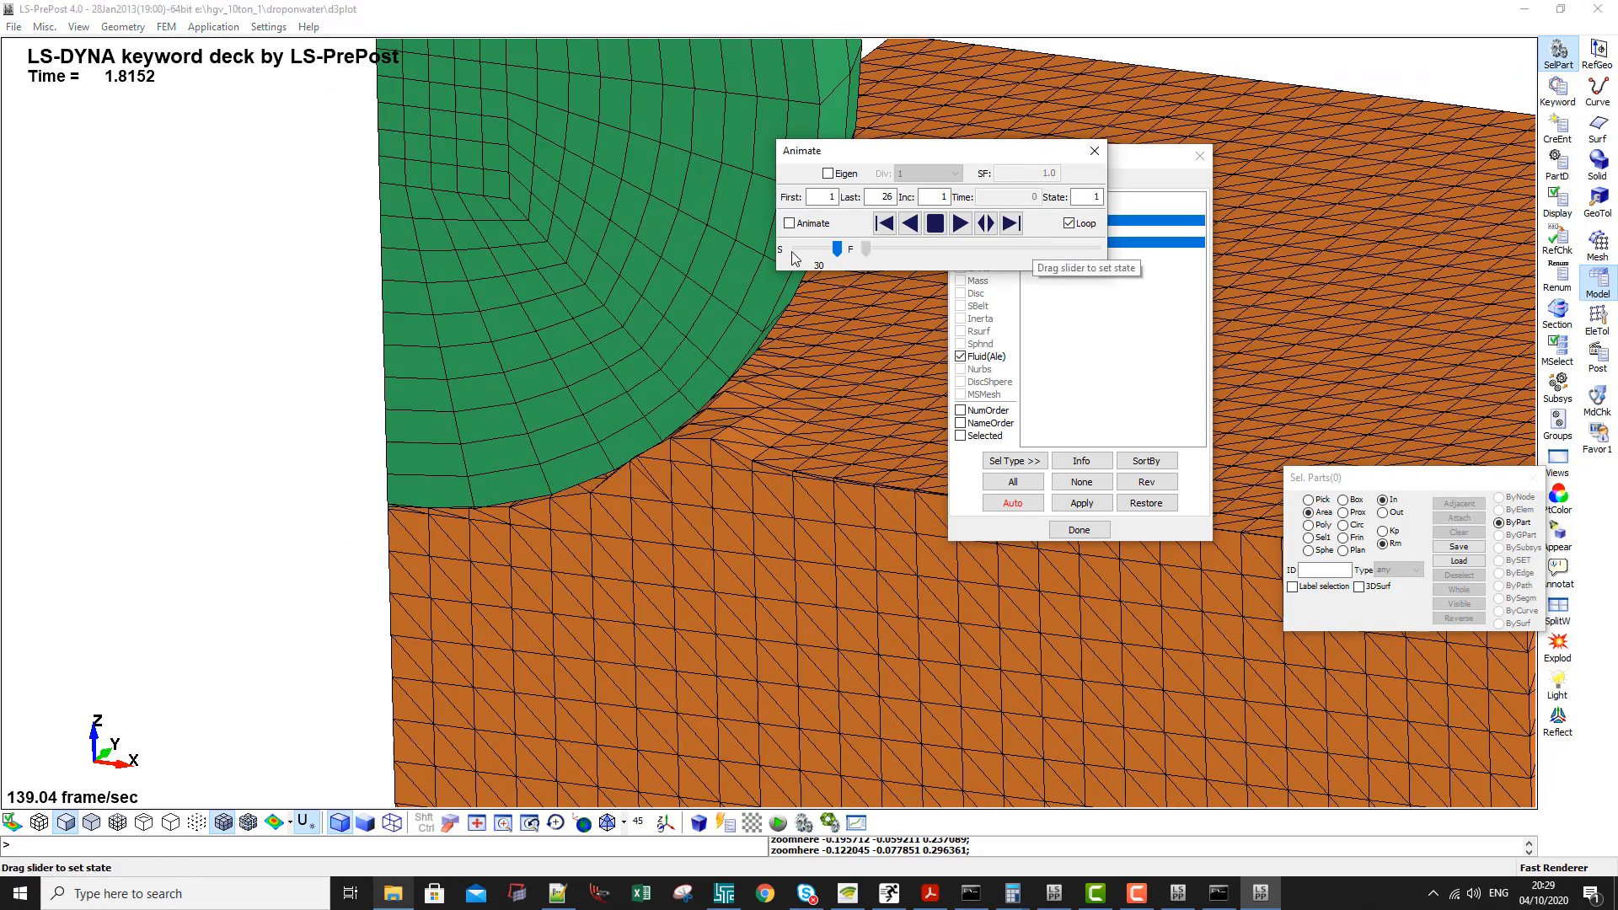
left_click(1011, 223)
left_click(1011, 223)
left_click(1011, 223)
left_click(1012, 223)
scroll(380, 456, "up", 2)
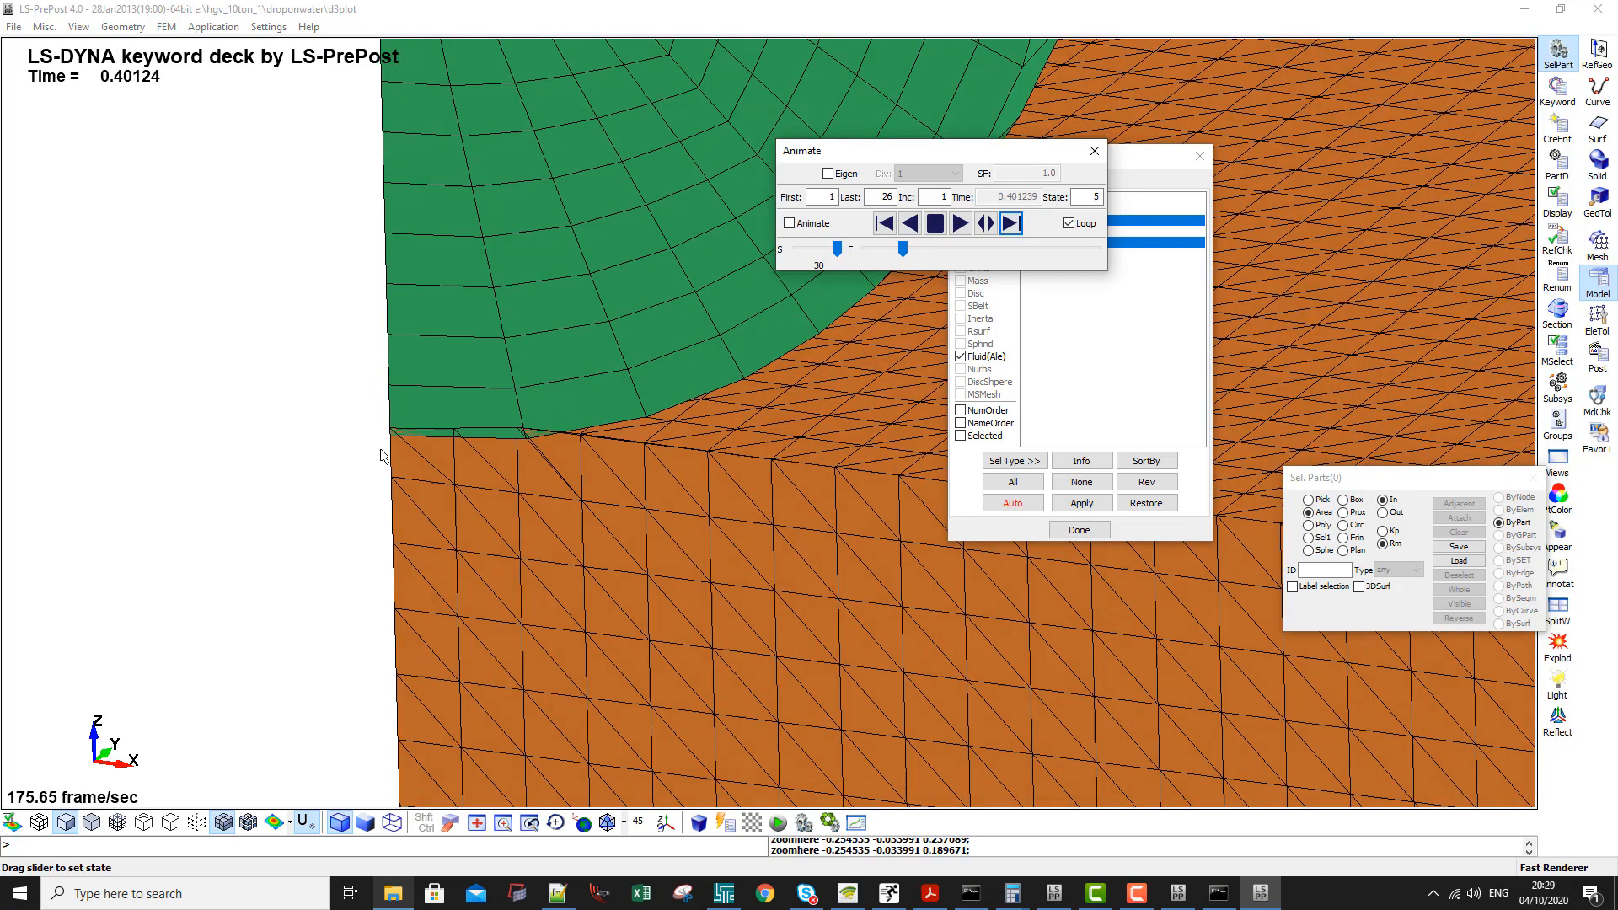
- Step the results forward to state 18 and follow the sphere pushing into the water surface
left_click(1010, 228)
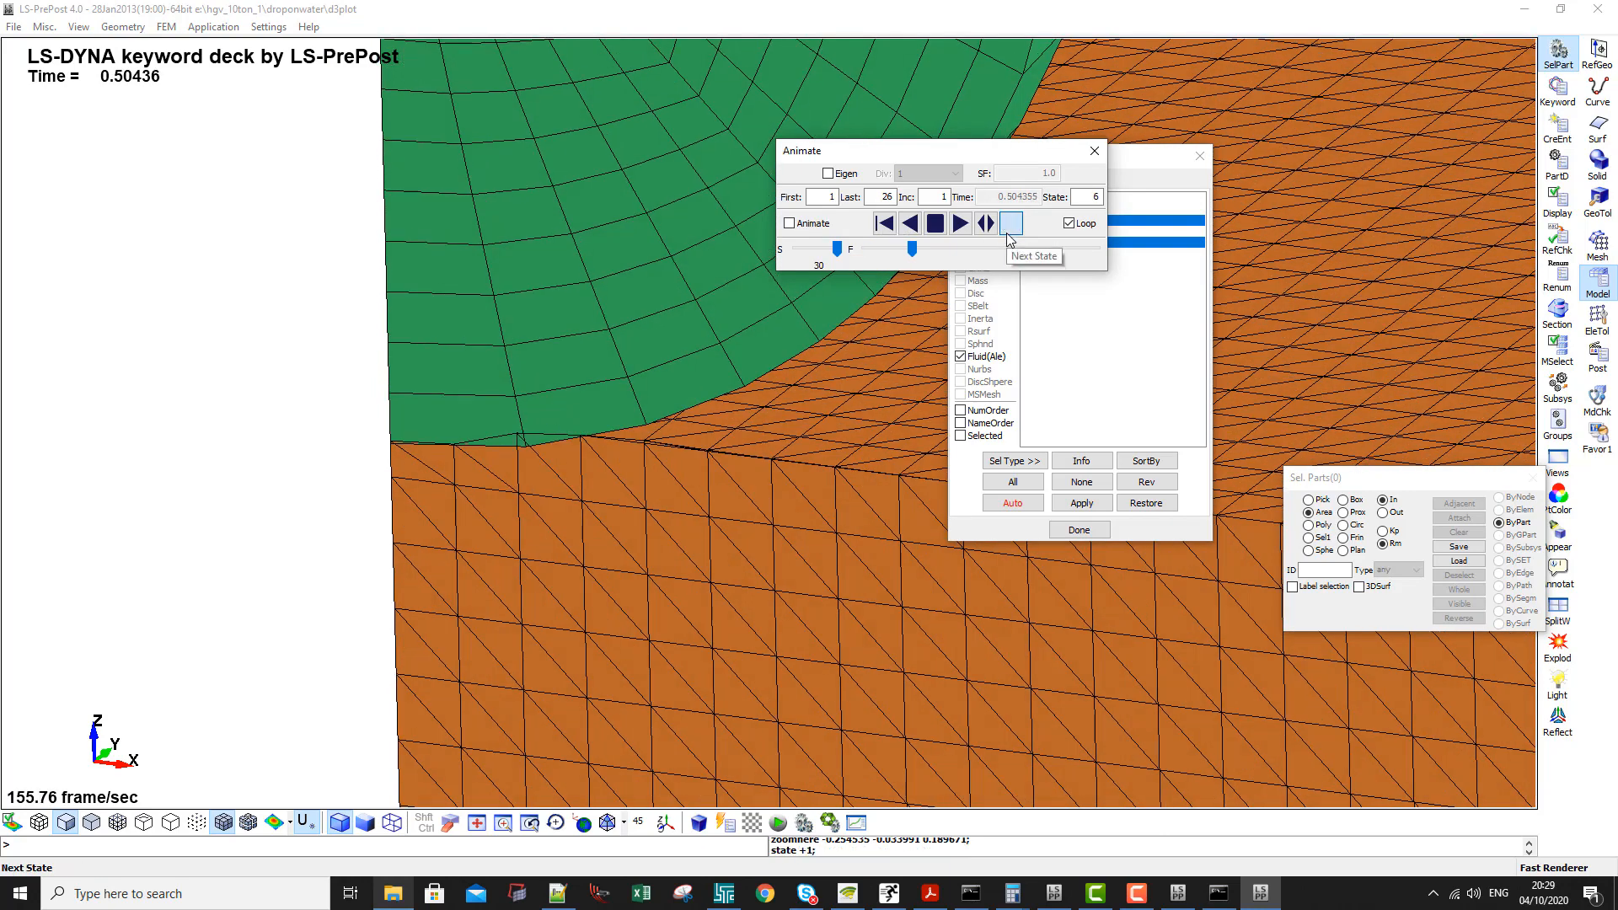
left_click(1010, 227)
left_click(1008, 235)
left_click(1008, 235)
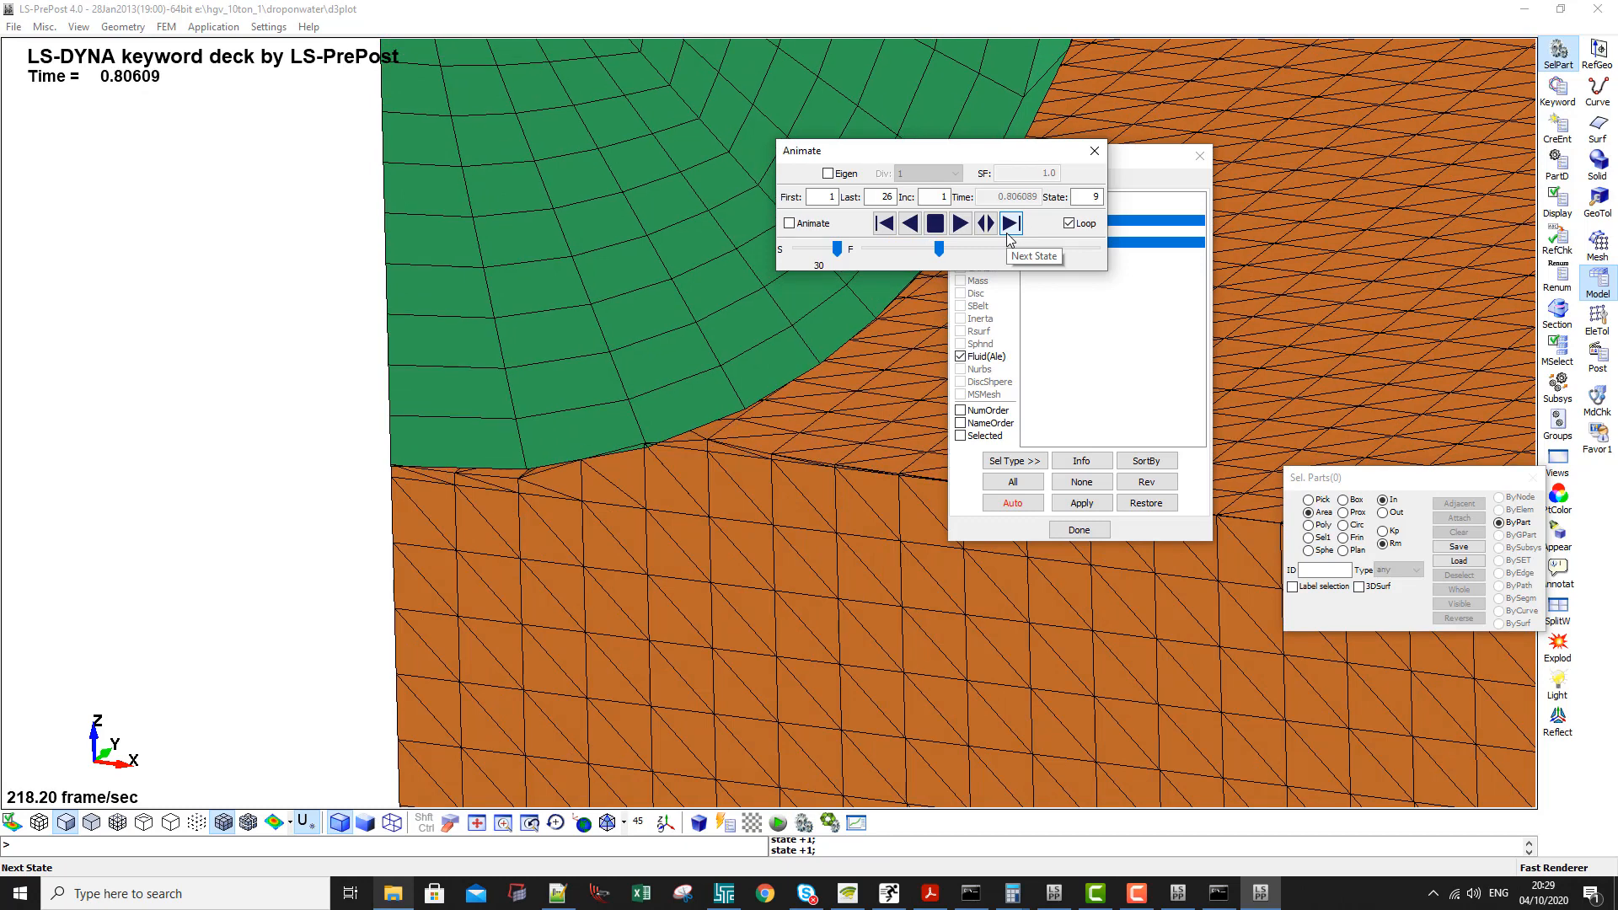
left_click(1008, 235)
left_click(1009, 235)
left_click(1009, 235)
left_click(1009, 235)
left_click(1008, 235)
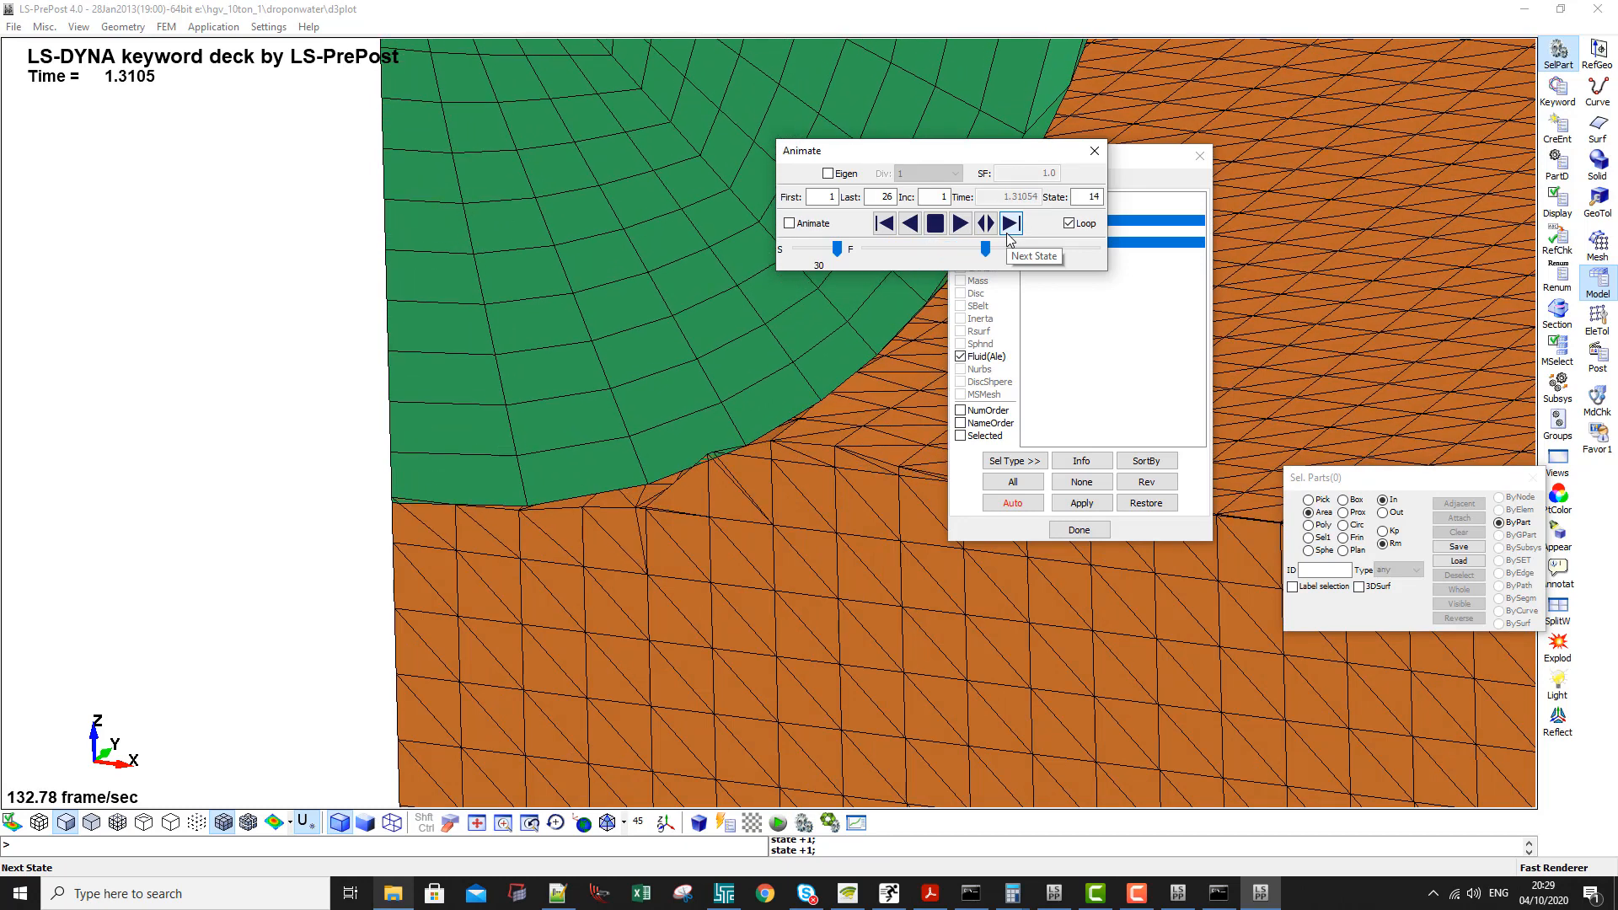
left_click(1008, 235)
left_click(1008, 235)
left_click(1009, 235)
left_click(1009, 235)
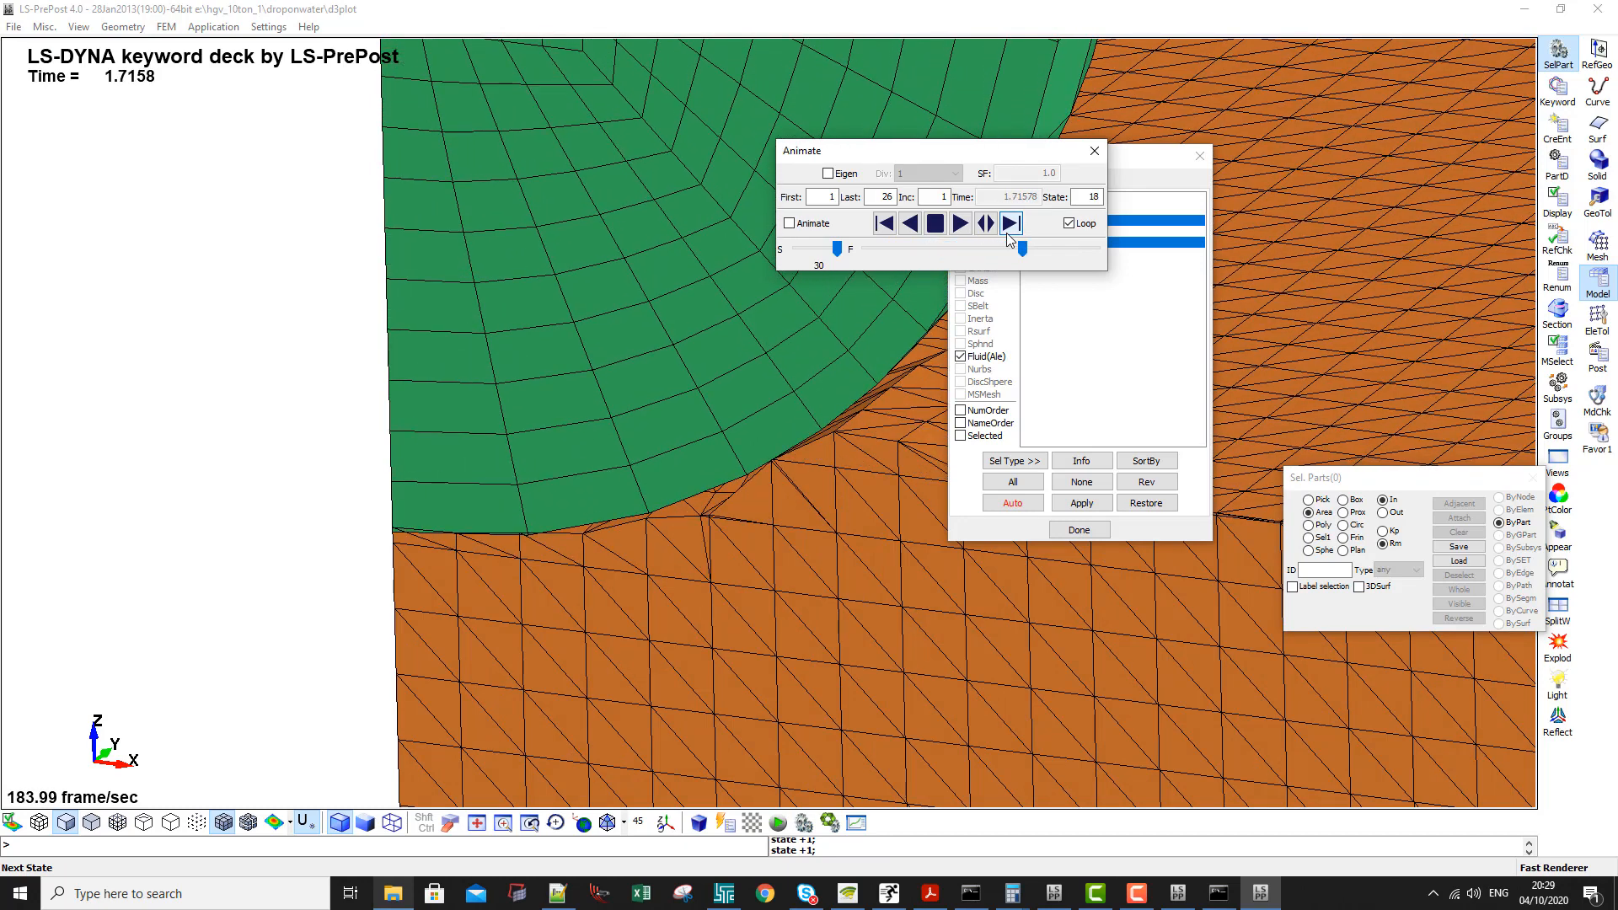
- Restart from the first state, advance to state 3 and inspect the water elements directly under the sphere
left_click_drag(1023, 249, 865, 249)
left_click(1007, 221)
left_click(1007, 222)
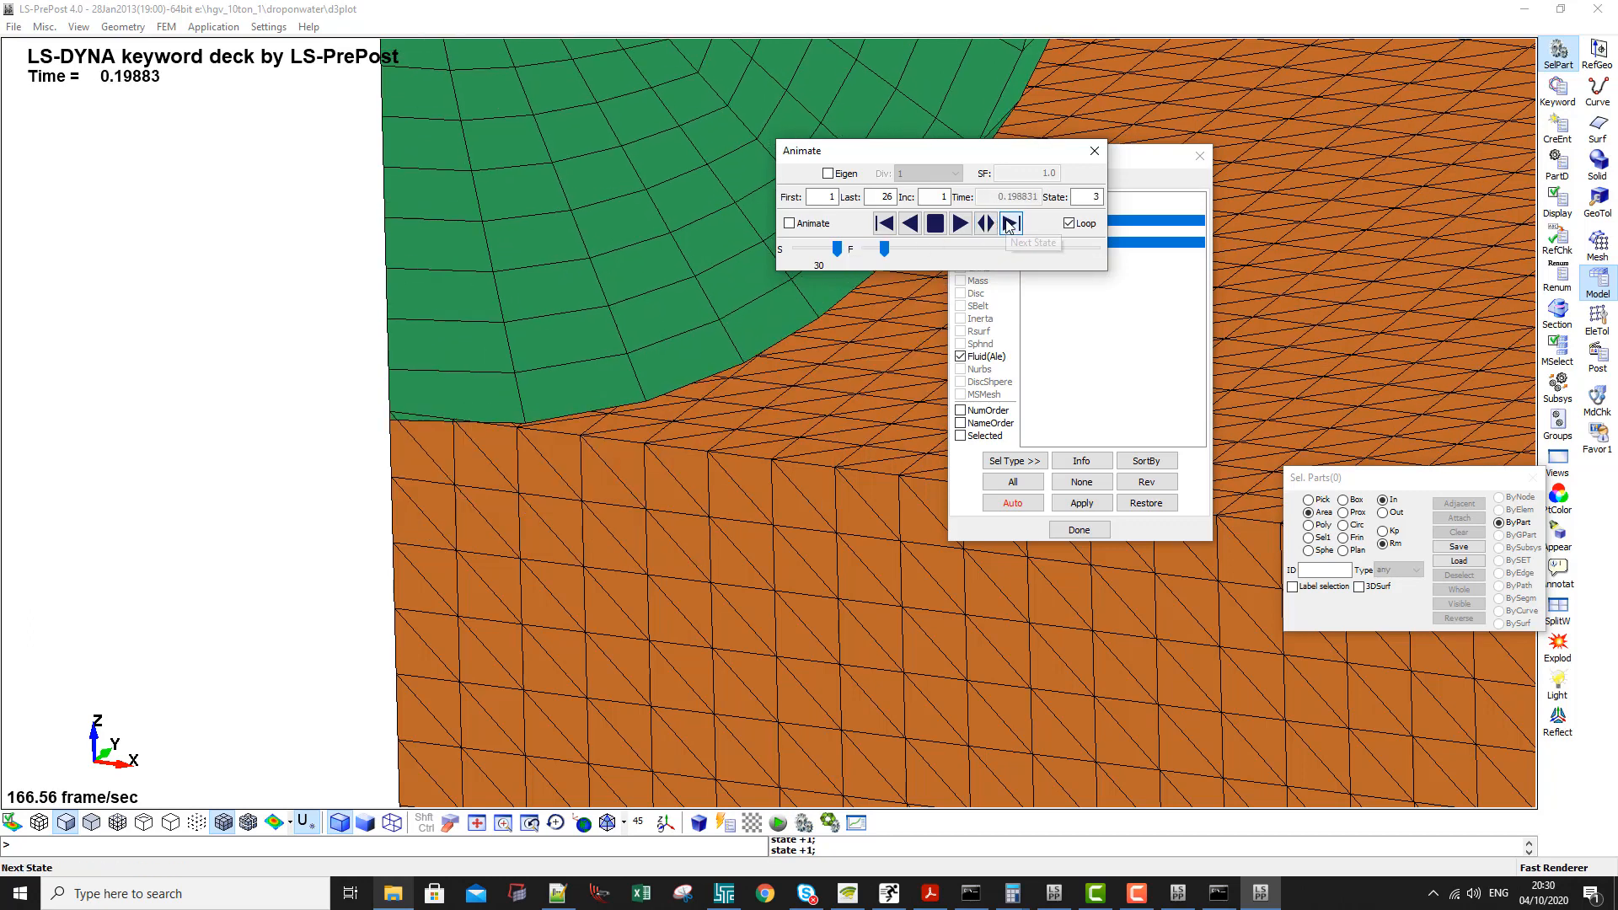
scroll(398, 422, "up", 2)
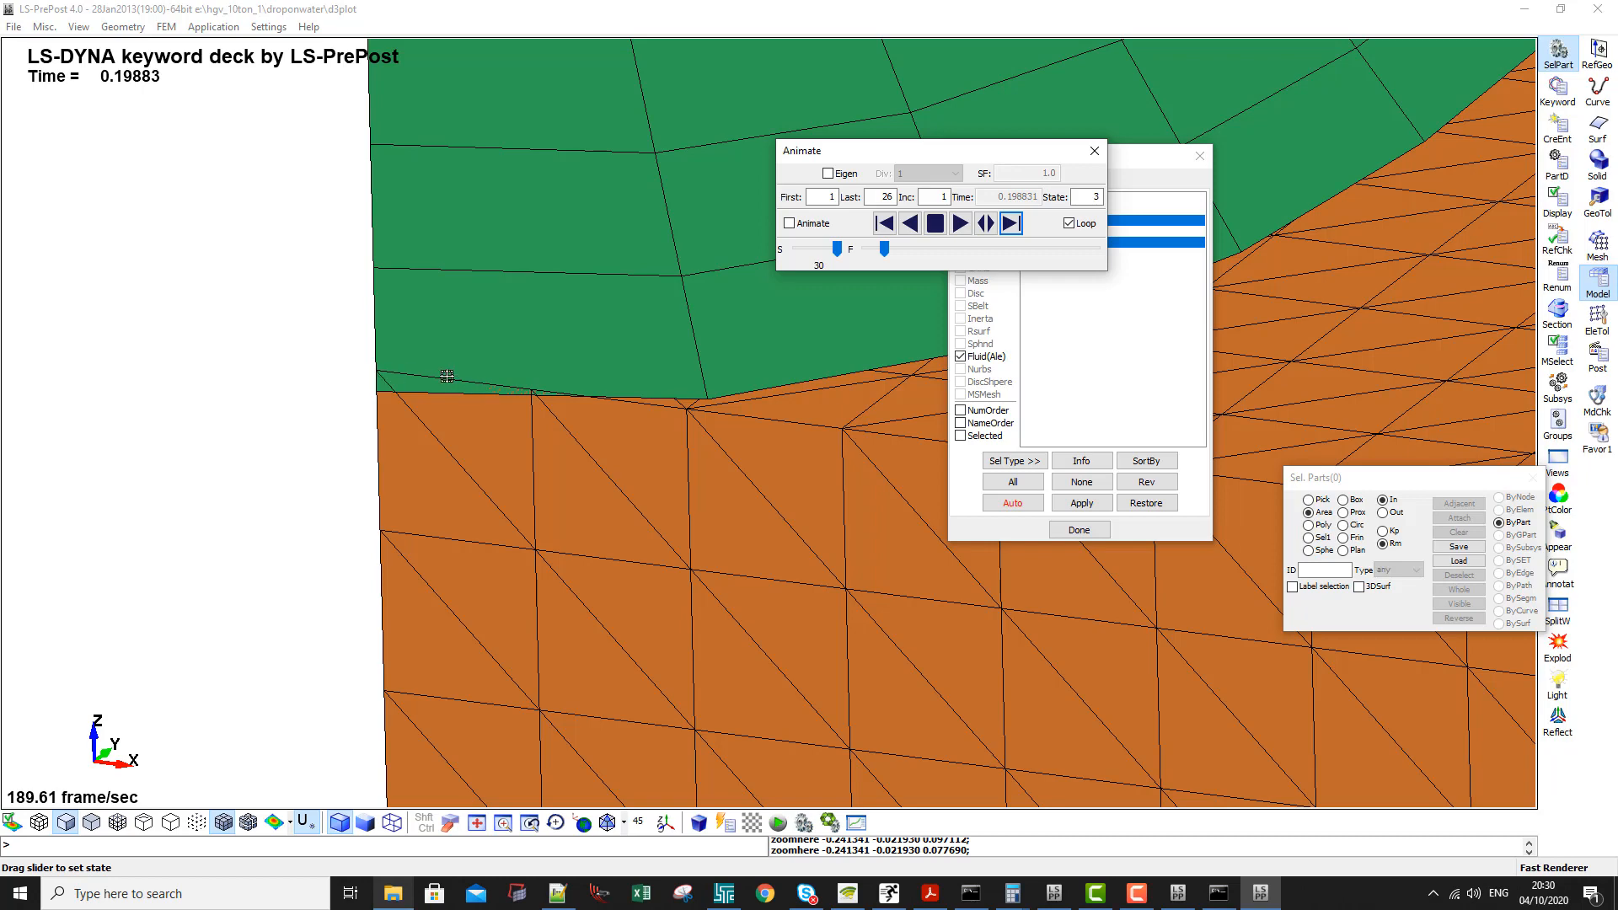
scroll(656, 494, "down", 2)
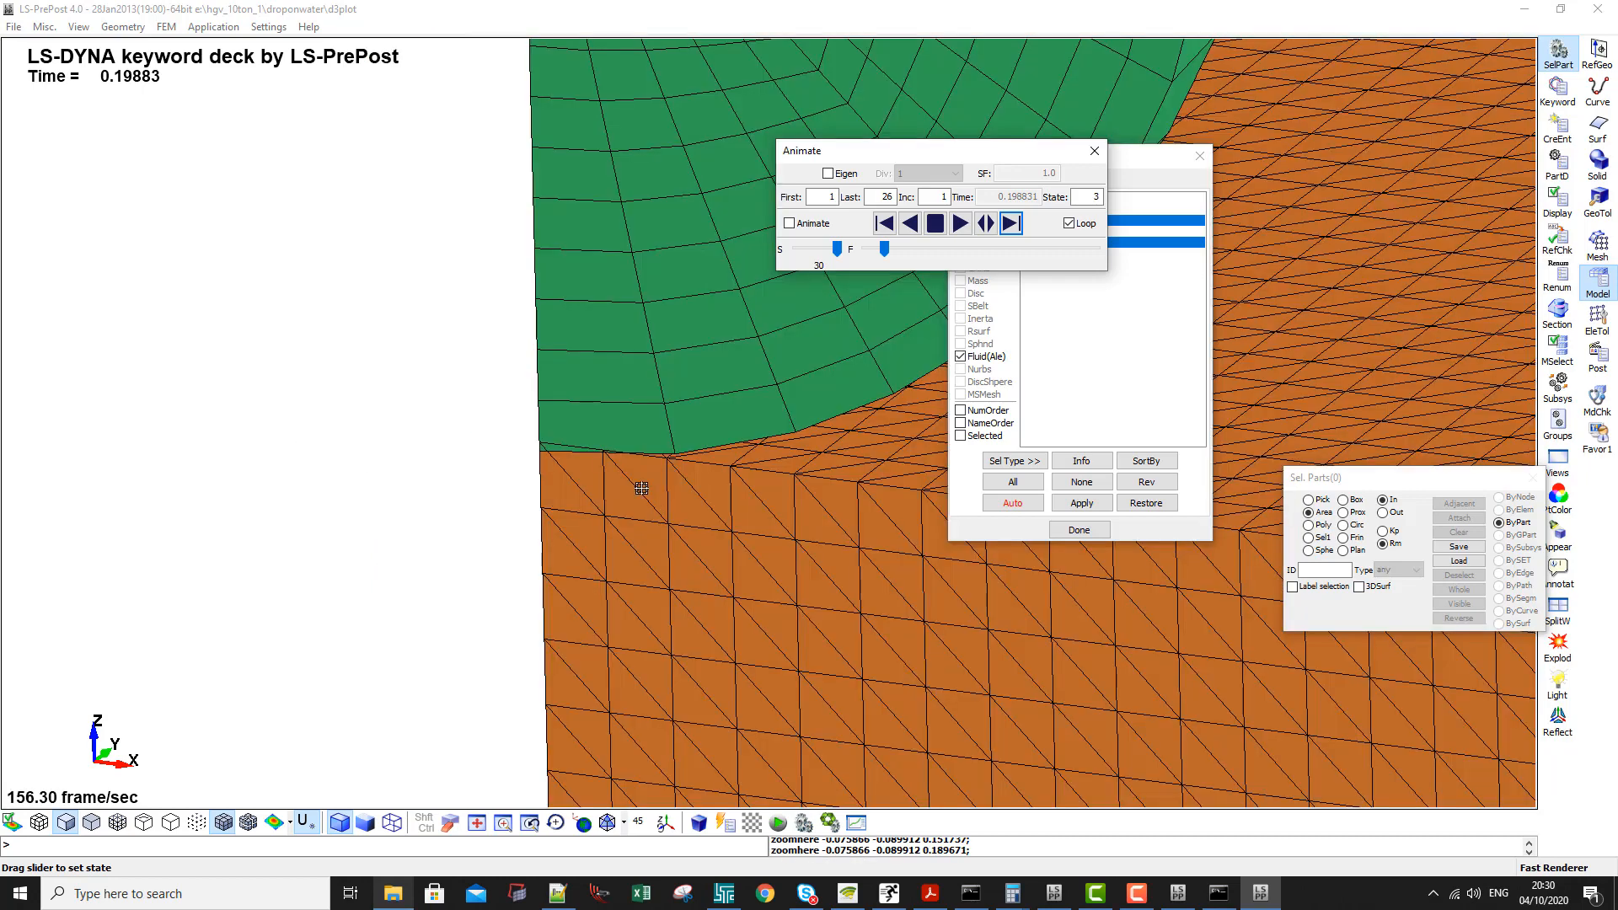
- Advance the results to state 13 and view the water displaced around the sphere
left_click(1011, 223)
left_click(1011, 224)
left_click(1011, 223)
left_click(1012, 223)
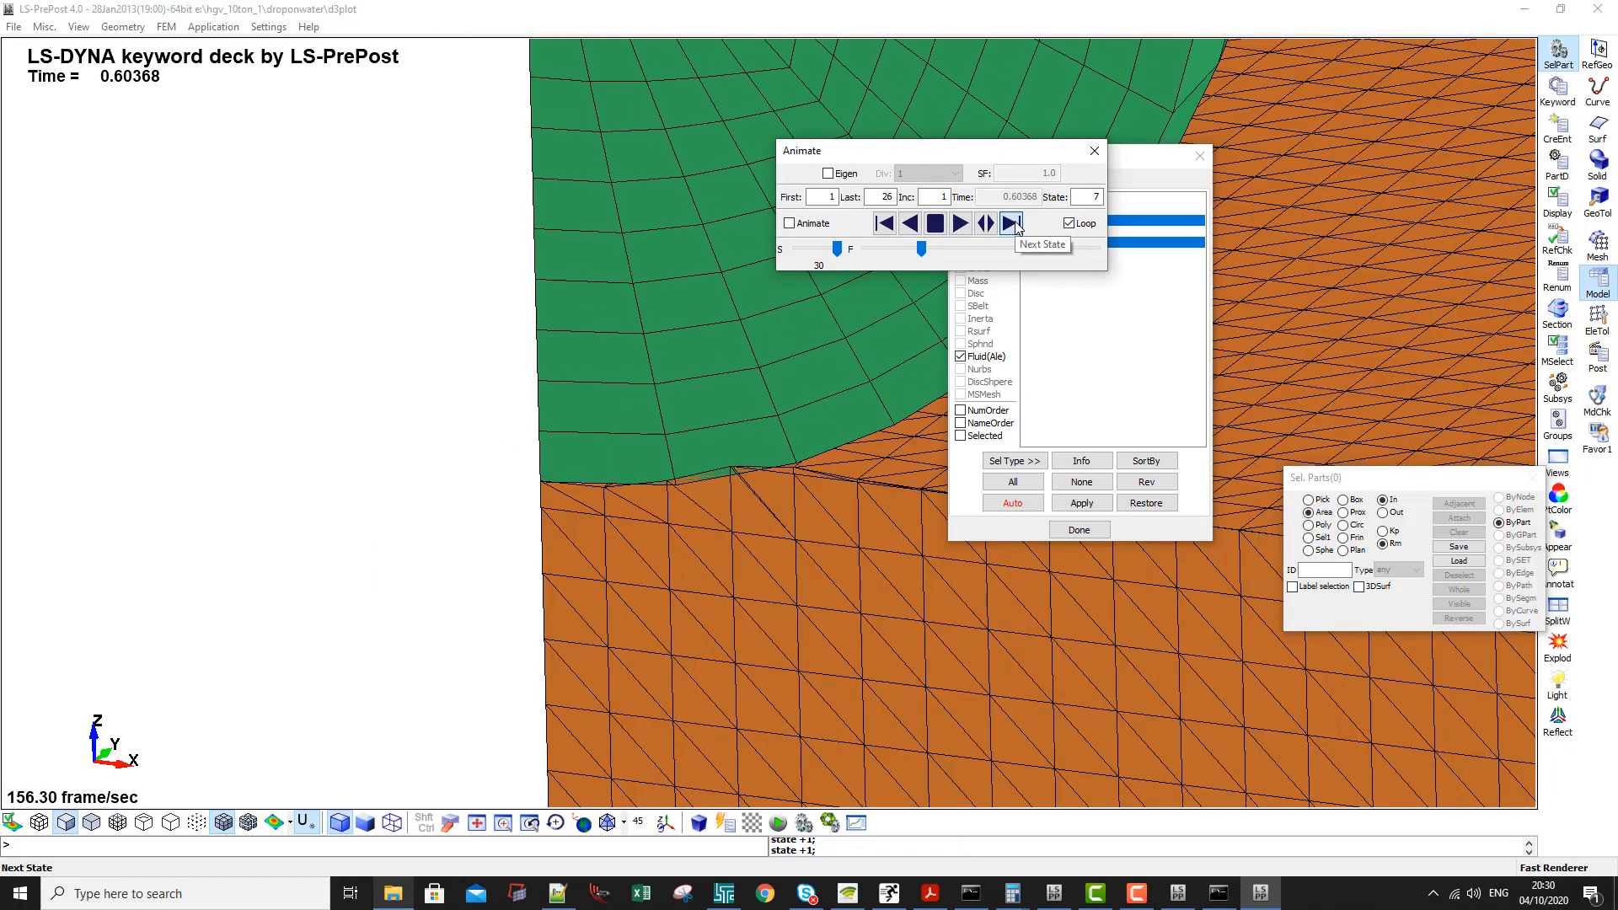
left_click(1011, 224)
left_click(1011, 223)
left_click(1011, 224)
left_click(1011, 223)
left_click(1017, 229)
scroll(771, 411, "down", 2, "ctrl")
right_click_drag(634, 410, 465, 407, "ctrl")
- Display the Water part together with Ale group 2 and hide the Rigid Sphere
left_click(1134, 161)
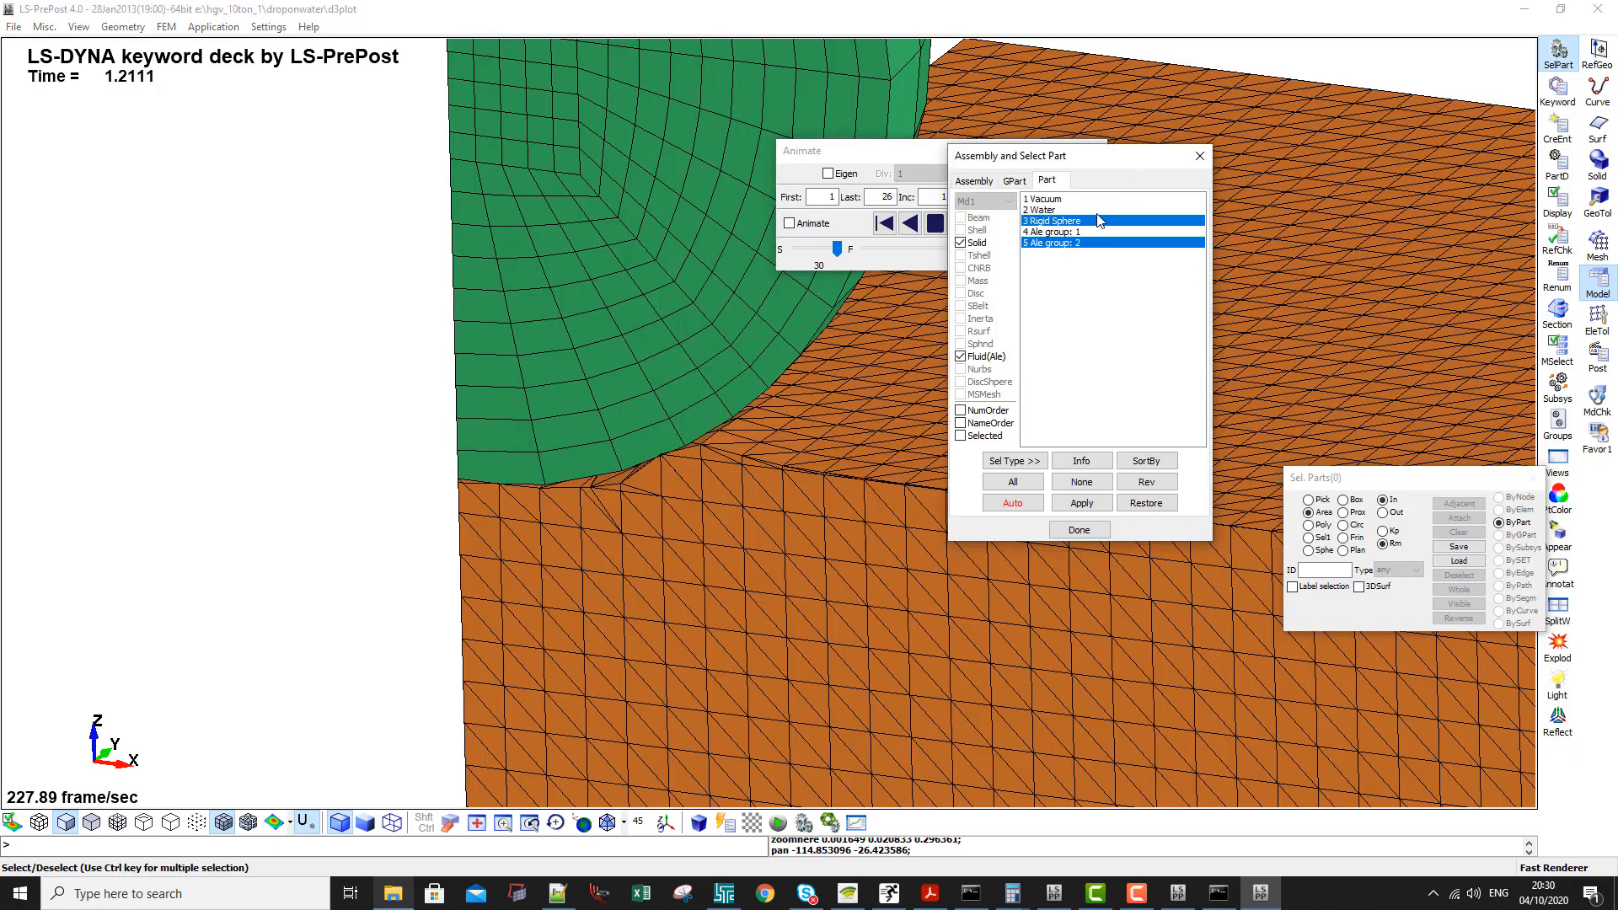
left_click(1085, 210, "ctrl")
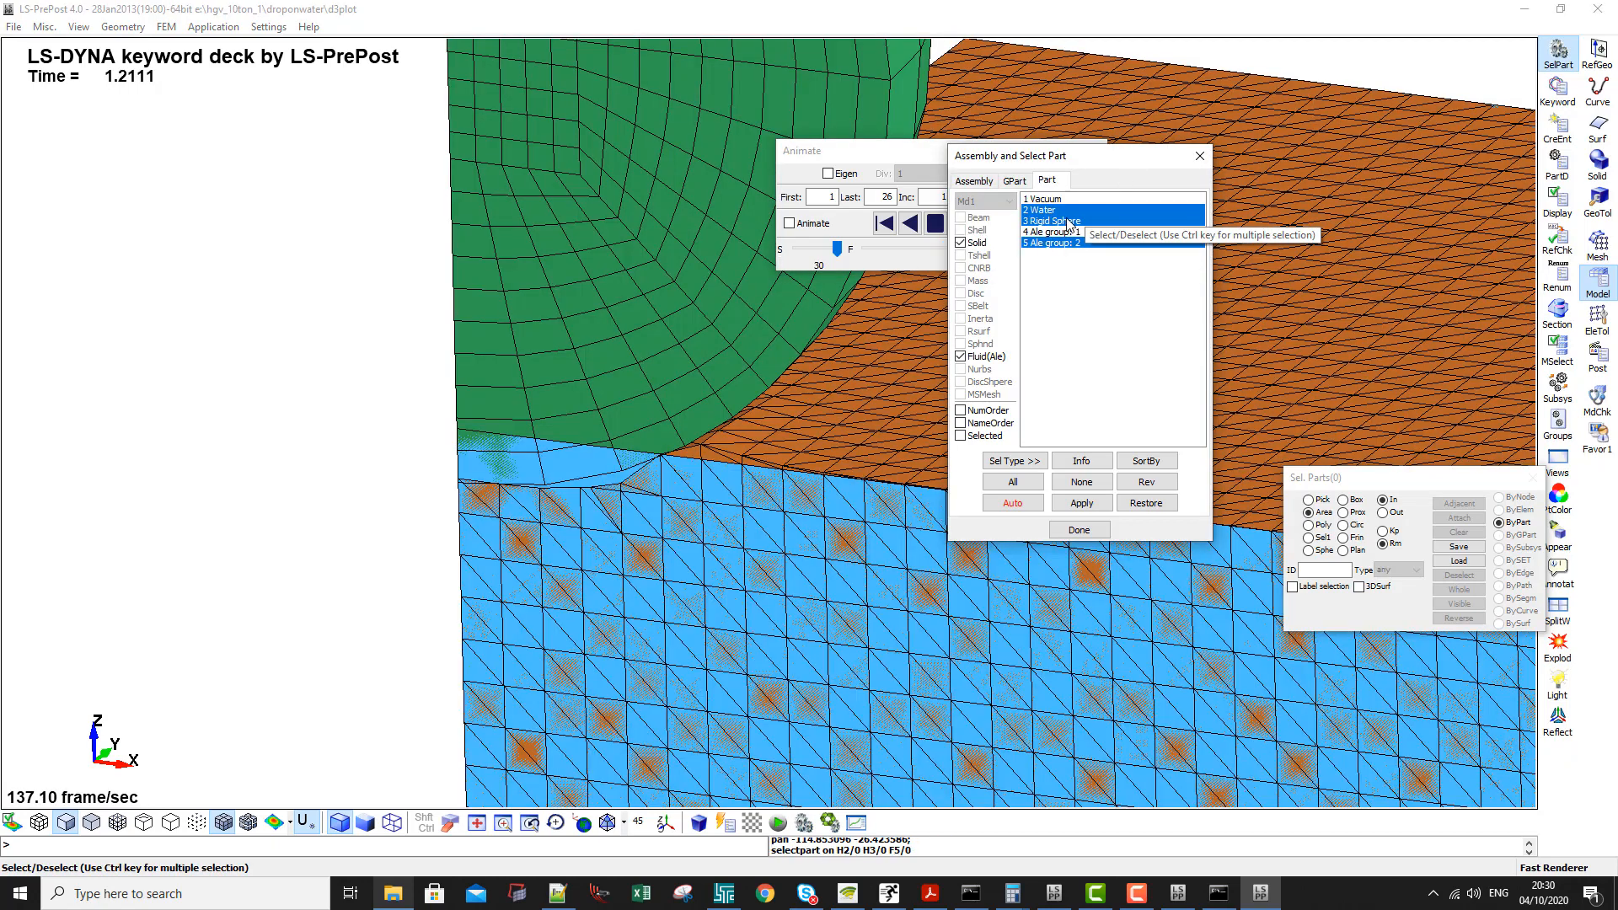
left_click(613, 226)
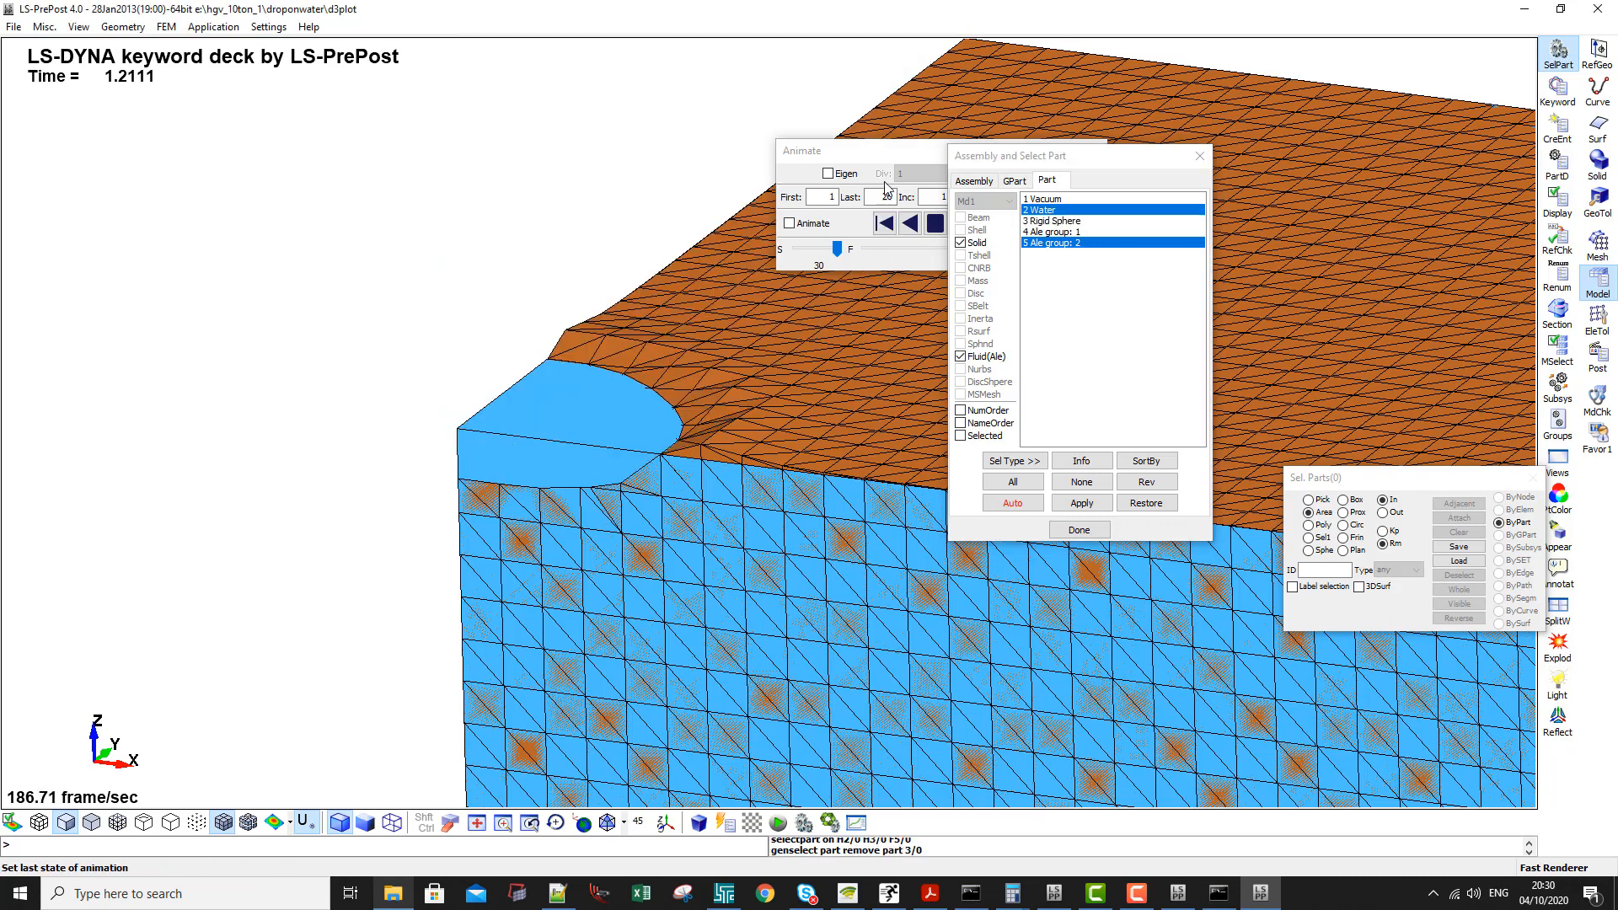
- Compare the Water part's original mesh with the displaced fluid surface of Ale group 2 near the impact corner
left_click(222, 823)
left_click(222, 822)
scroll(419, 545, "down", 2)
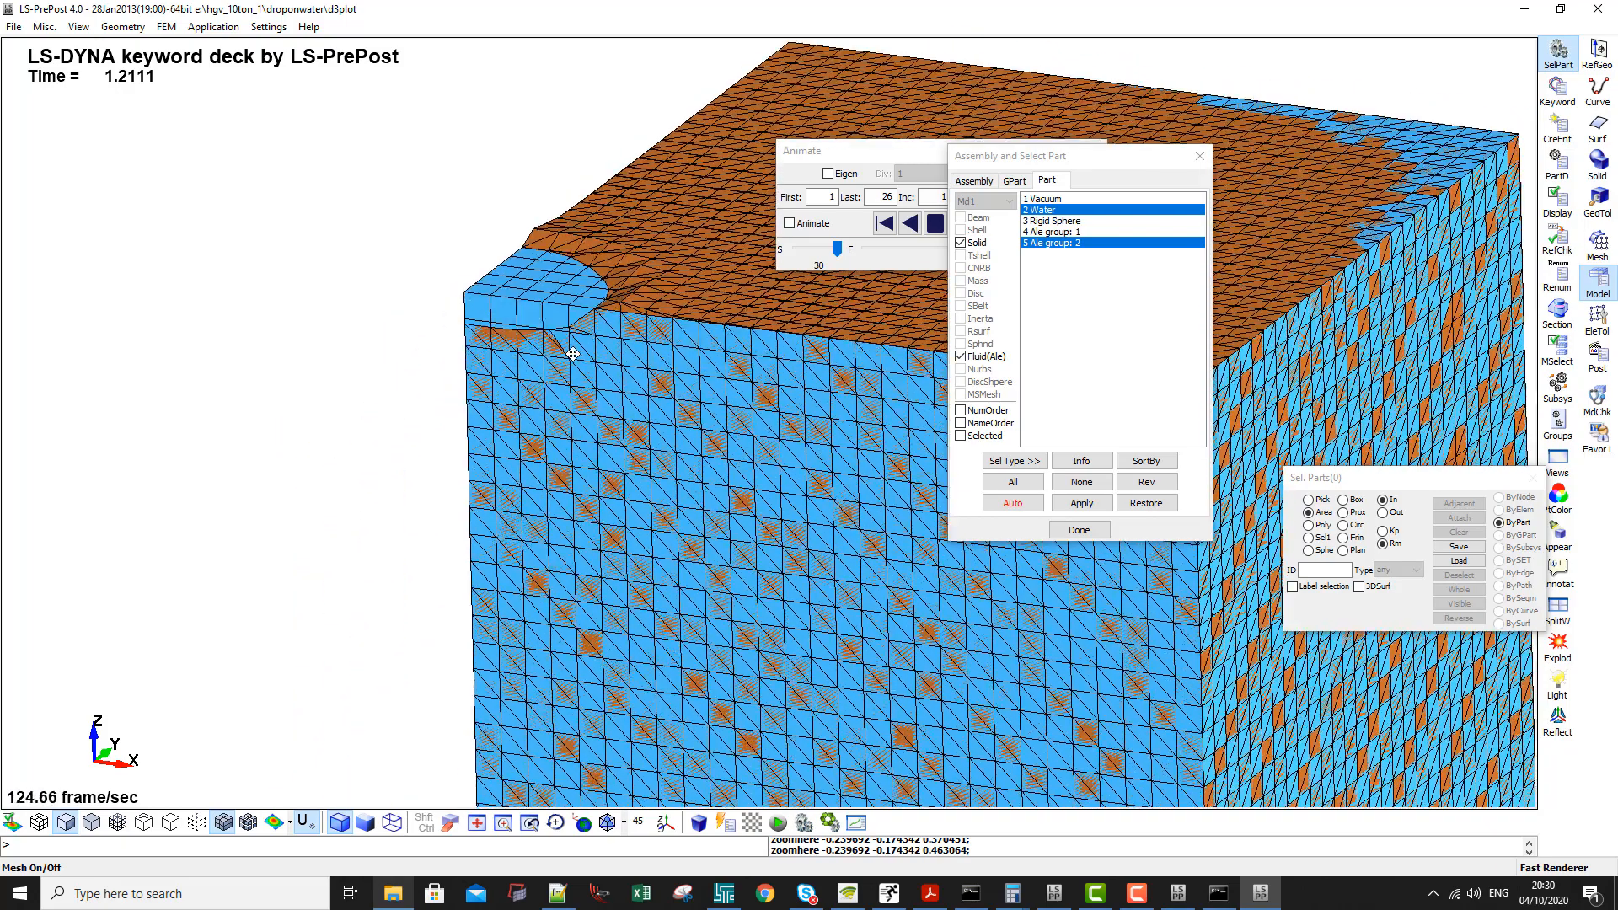
middle_click_drag(425, 546, 576, 359, "shift")
middle_click_drag(554, 284, 513, 376, "shift")
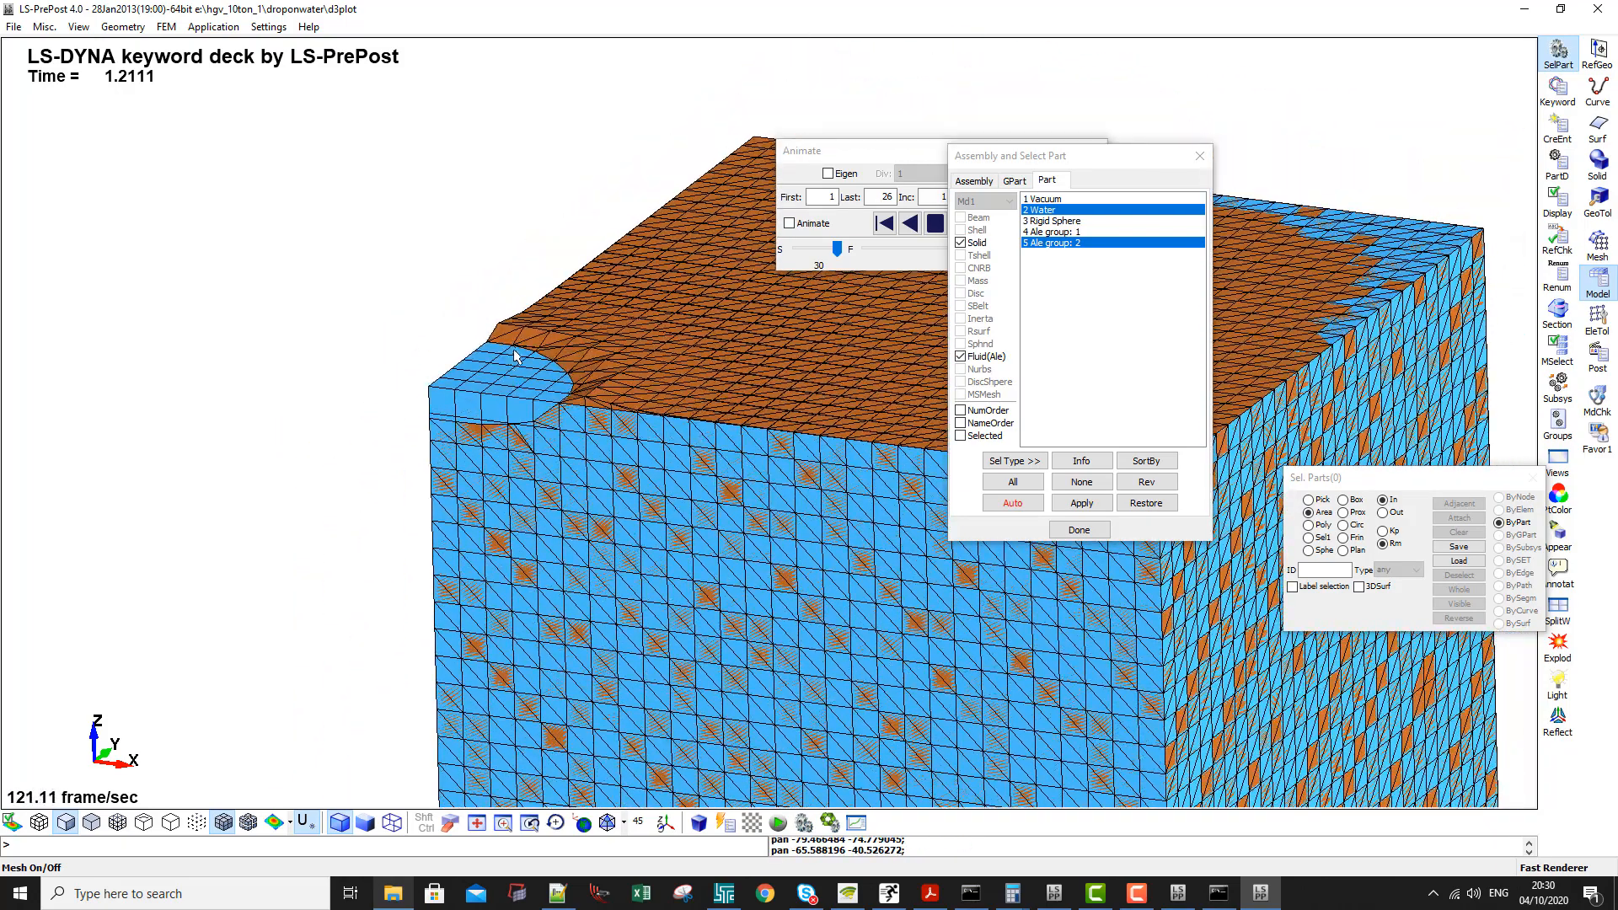
scroll(516, 409, "up", 2)
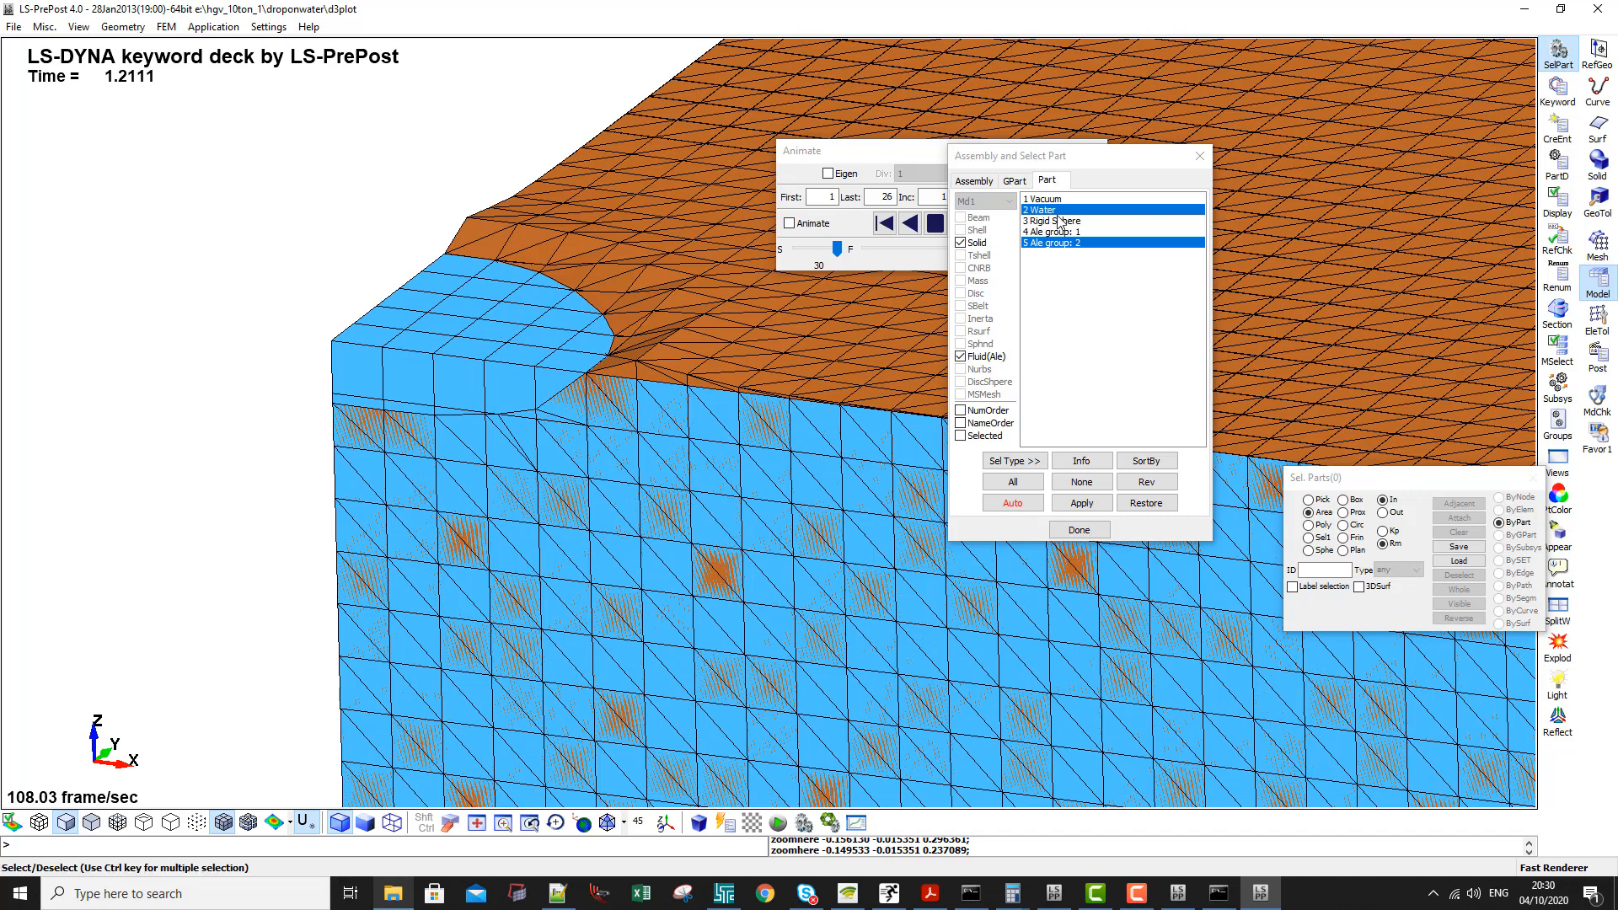
- Show Ale group 1 as well and examine how both fluids share the partly filled elements at the interface
left_click(1053, 231, "ctrl")
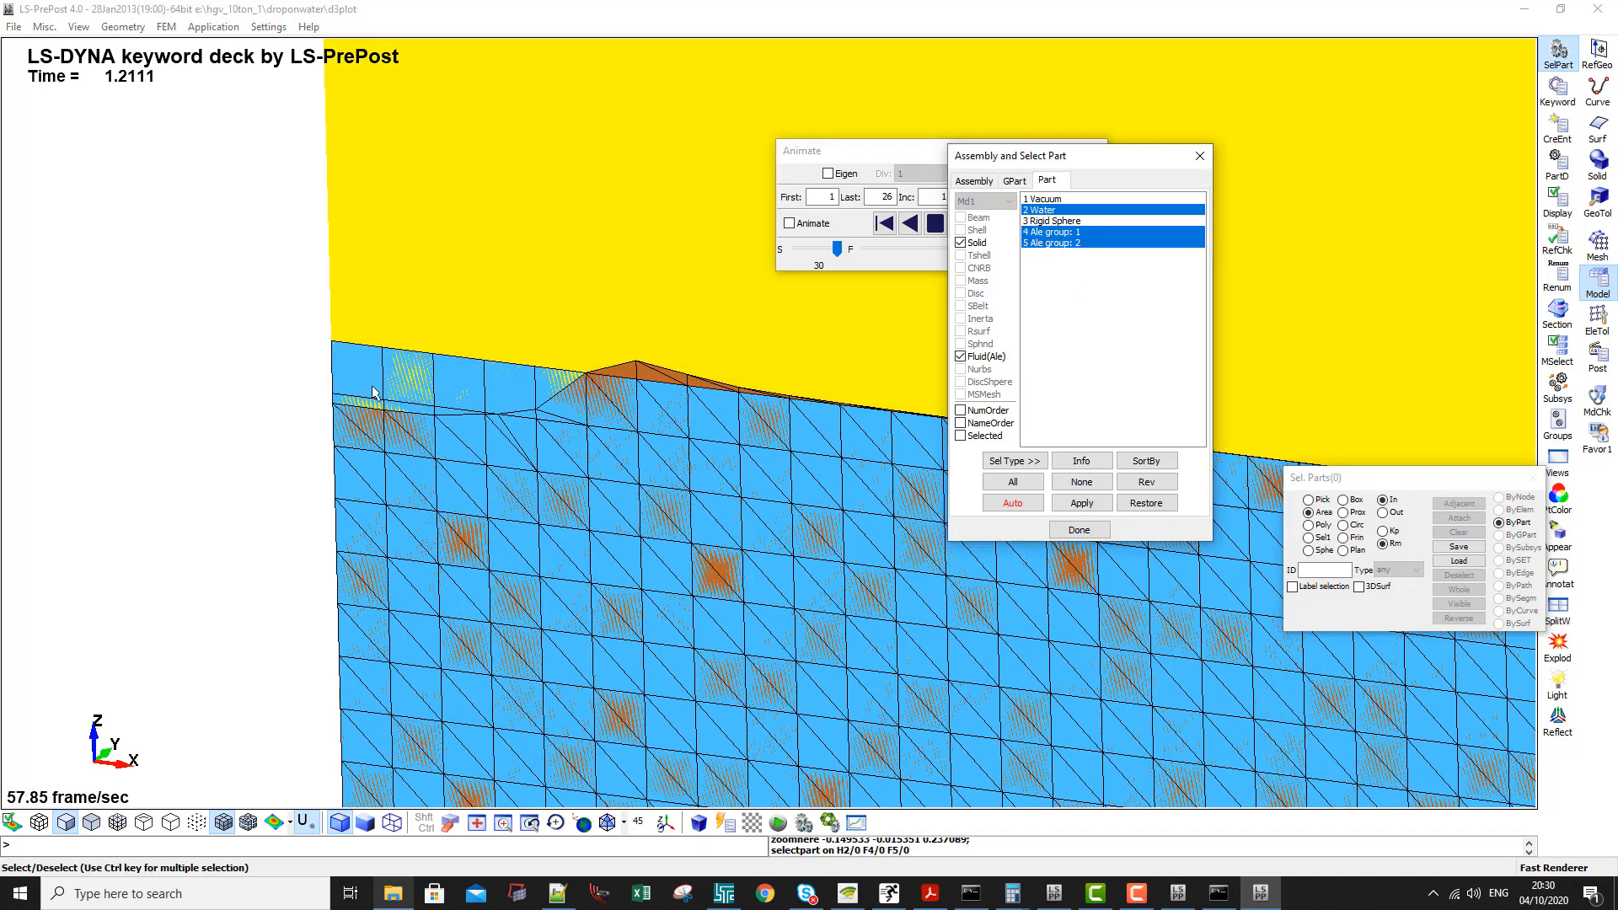
scroll(363, 375, "up", 2)
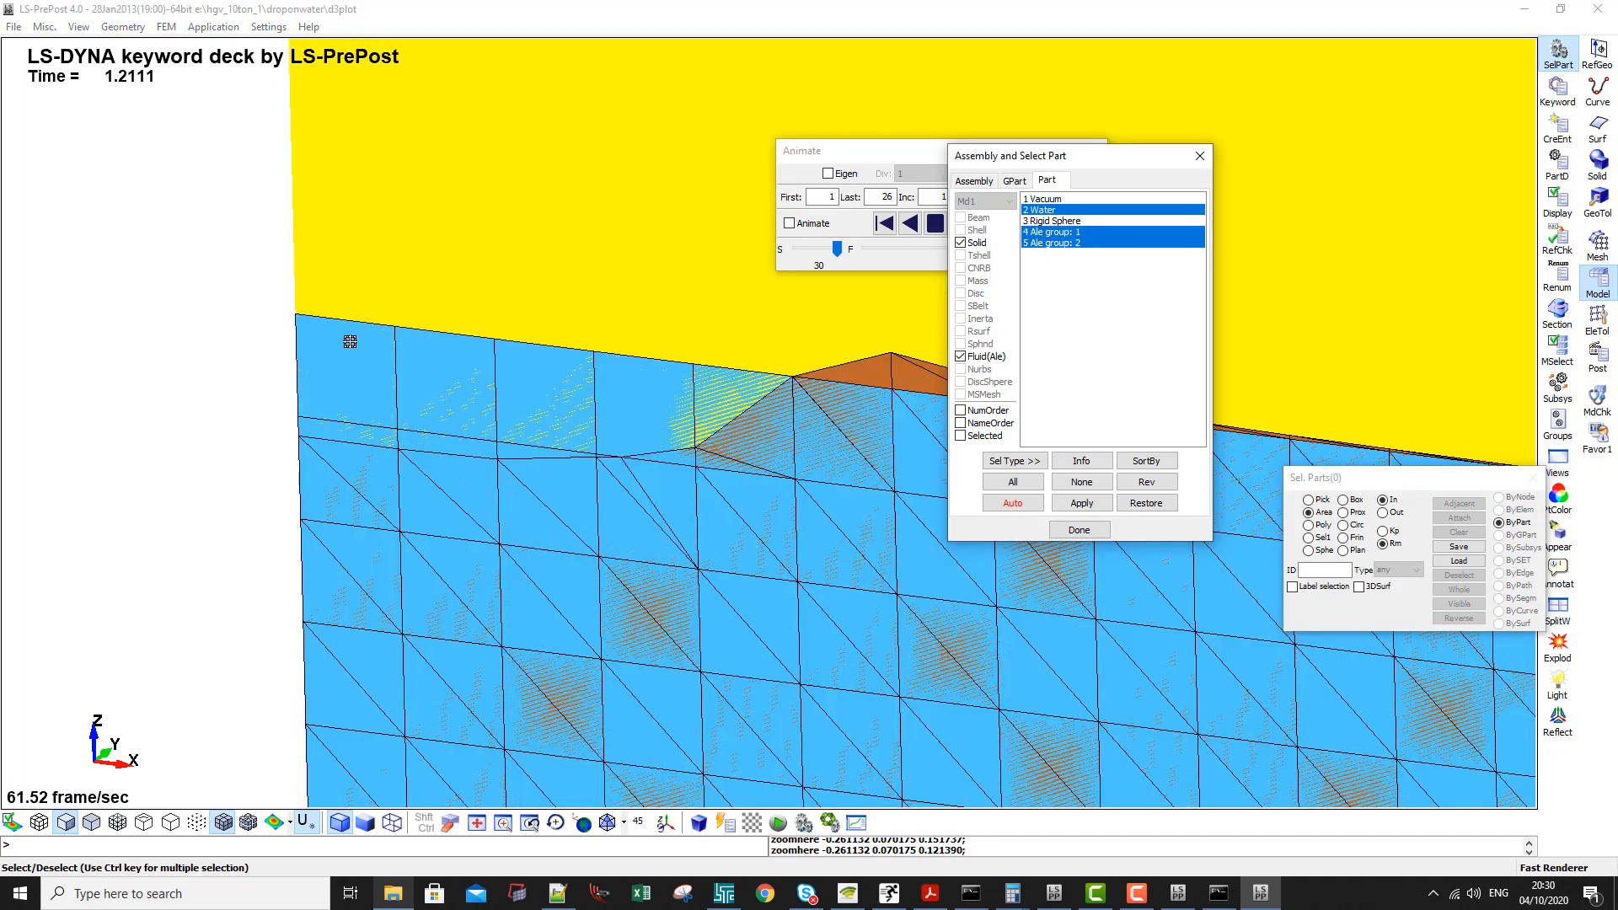
left_click(223, 823)
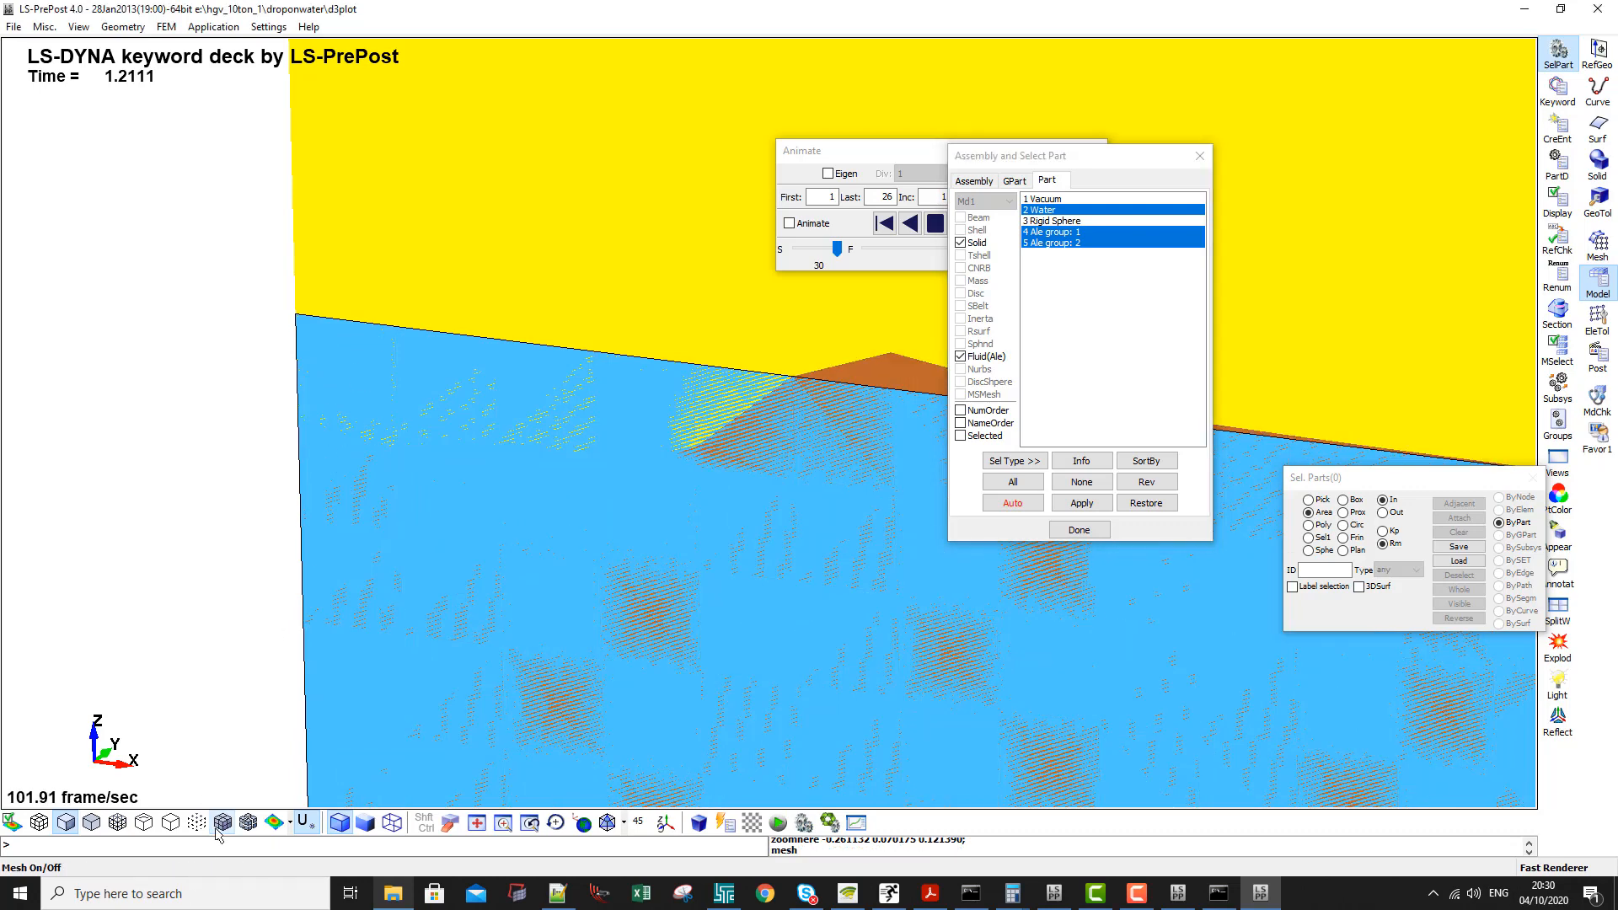
left_click(223, 823)
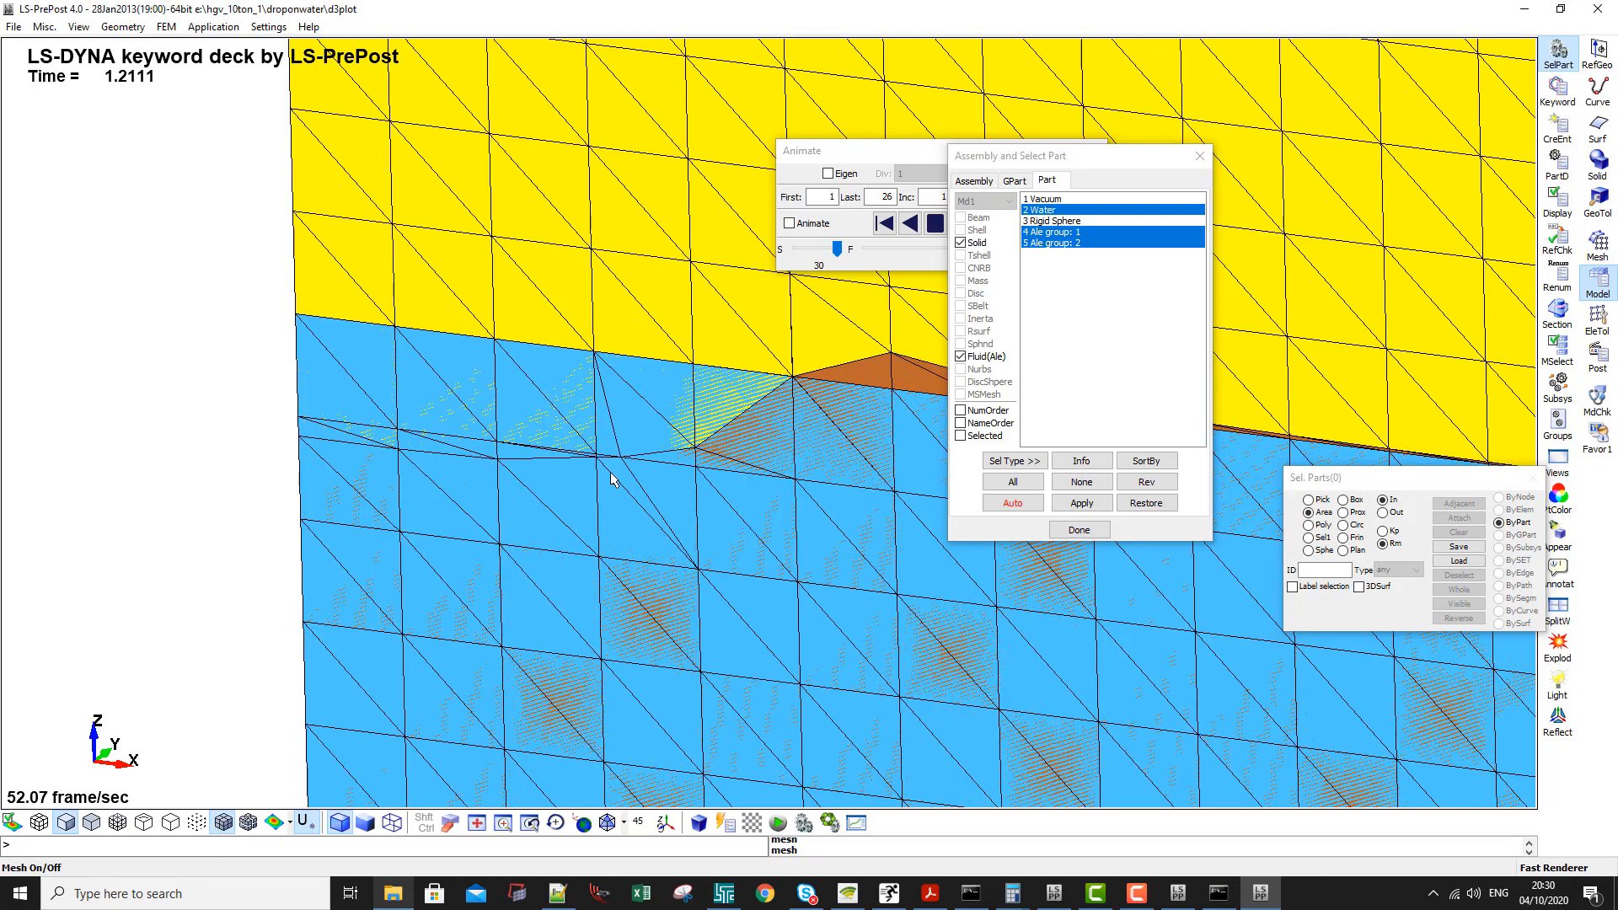
scroll(792, 445, "up", 2)
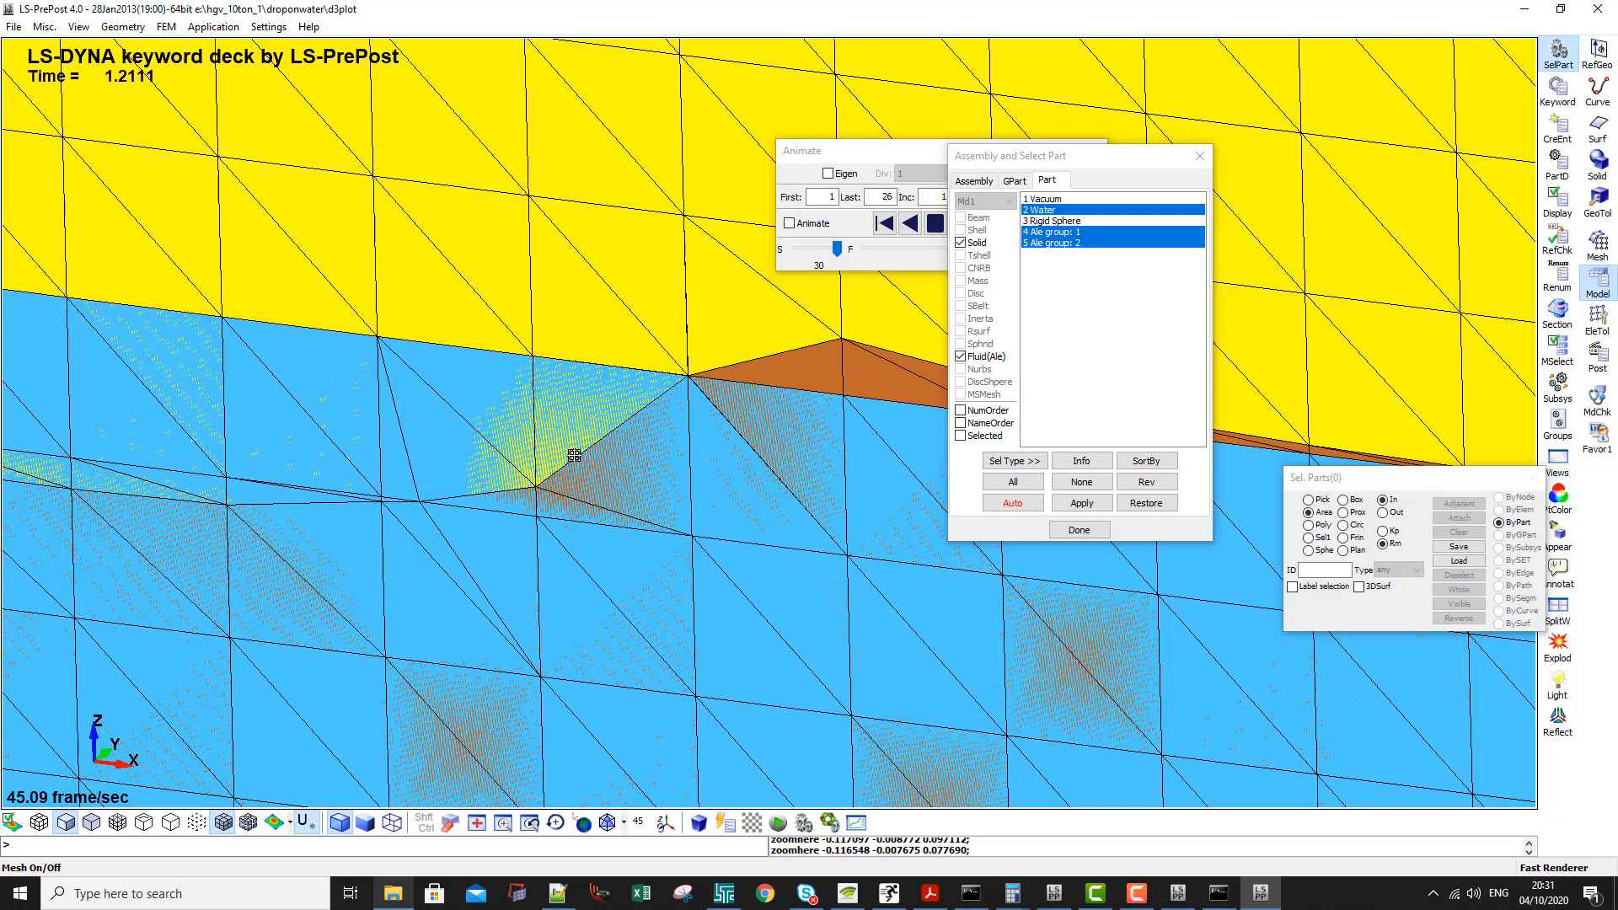
scroll(574, 455, "down", 8)
scroll(563, 485, "down", 2)
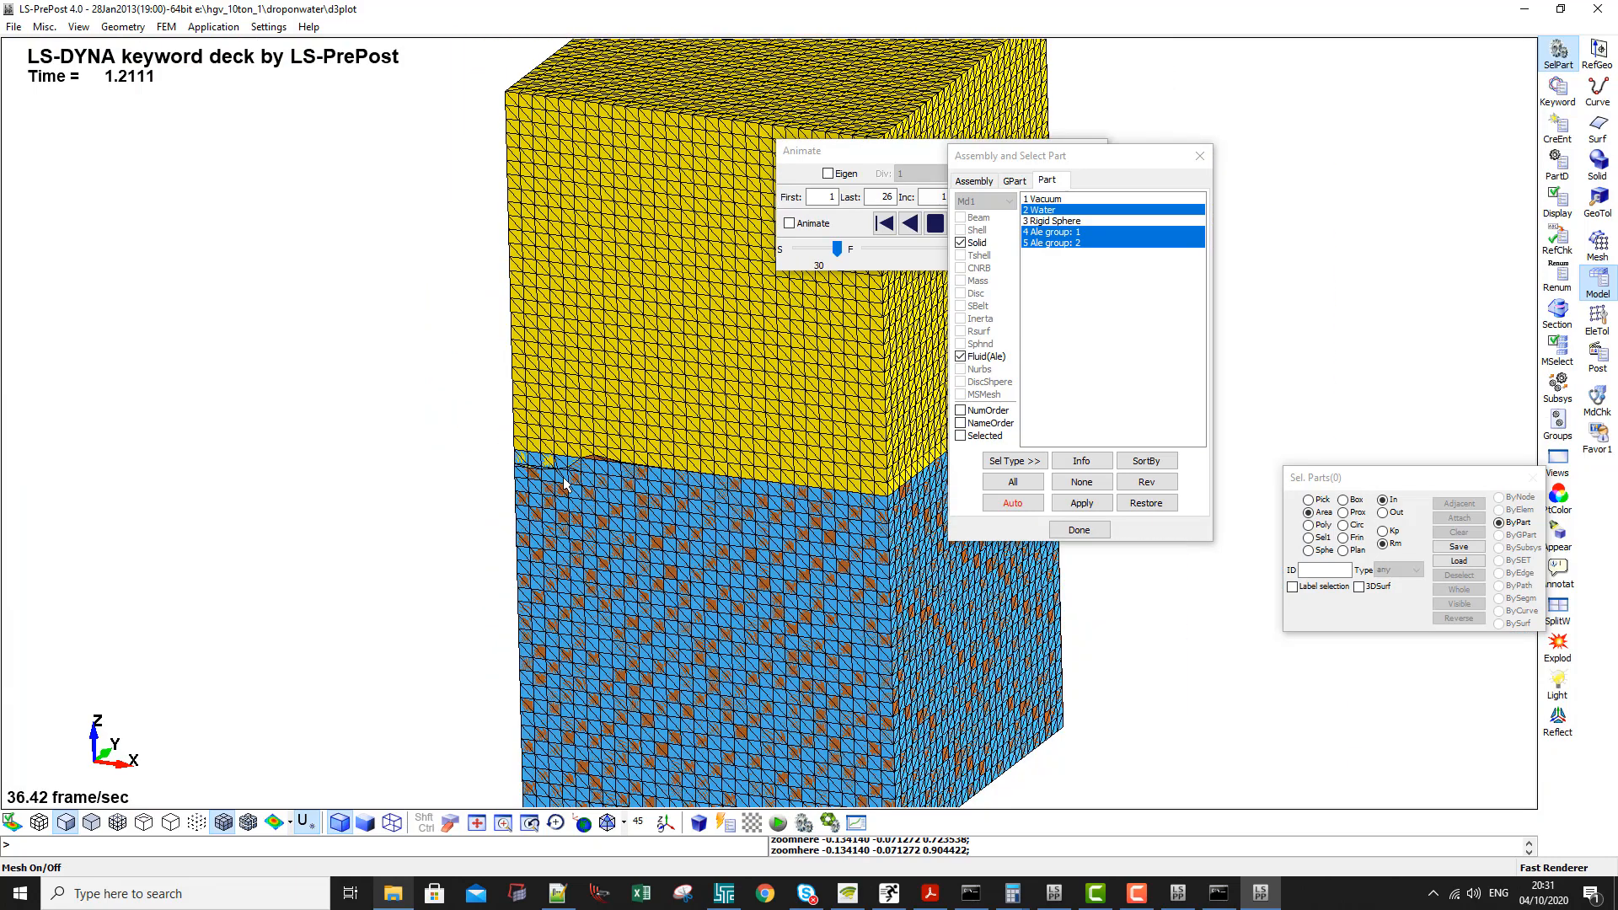
- Check the running solver's progress and close the droponwater d3plot results window
left_click(1222, 893)
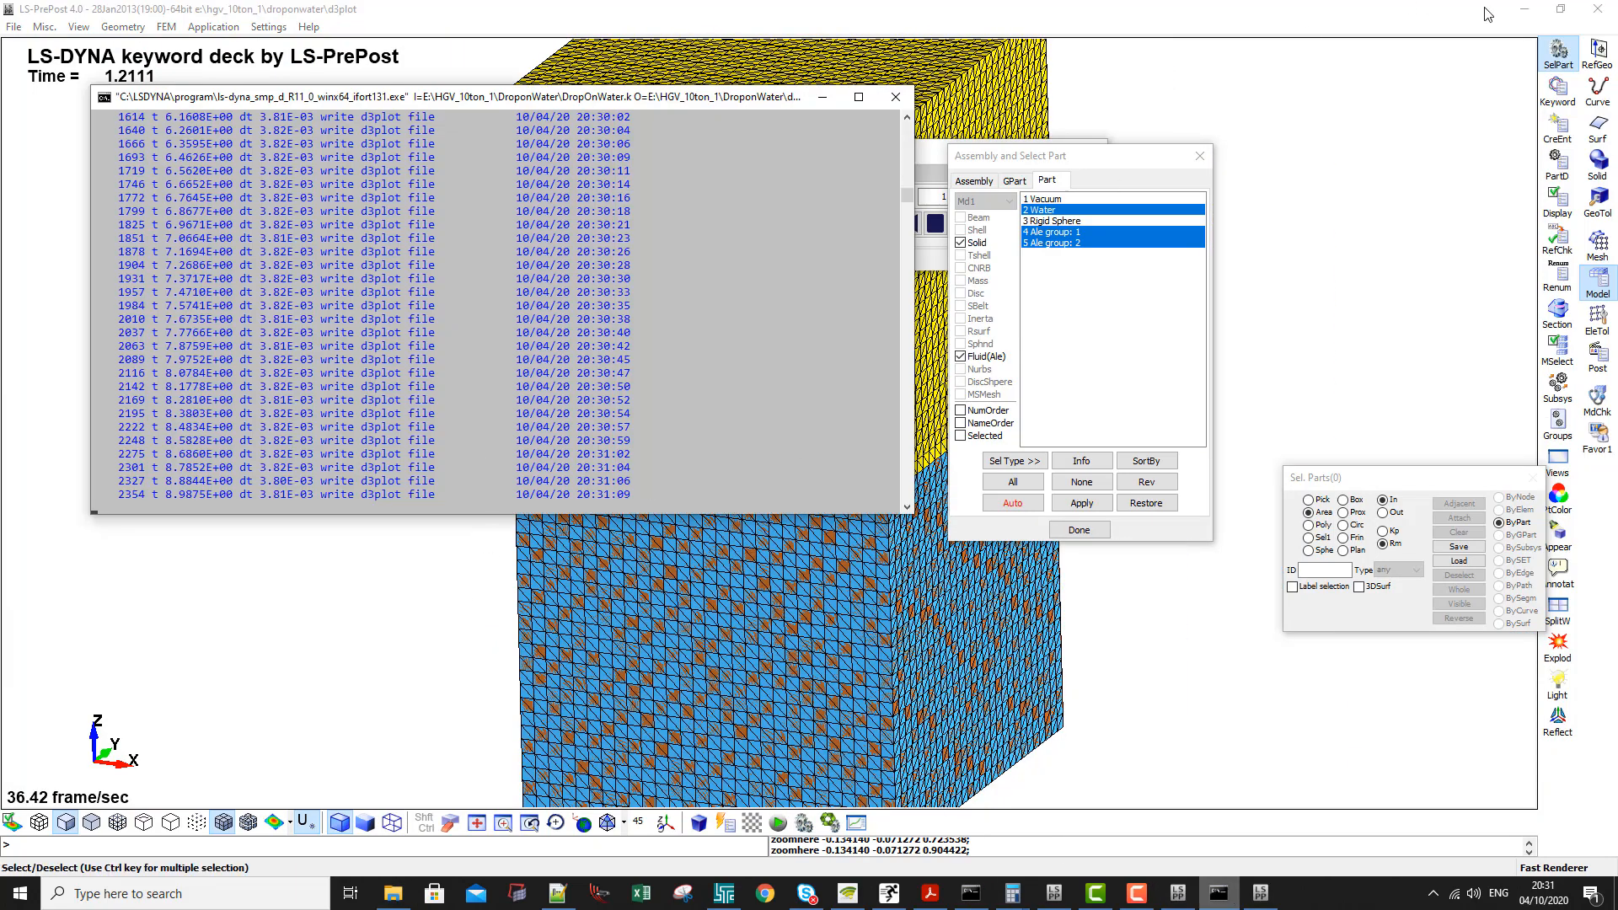
left_click(1593, 12)
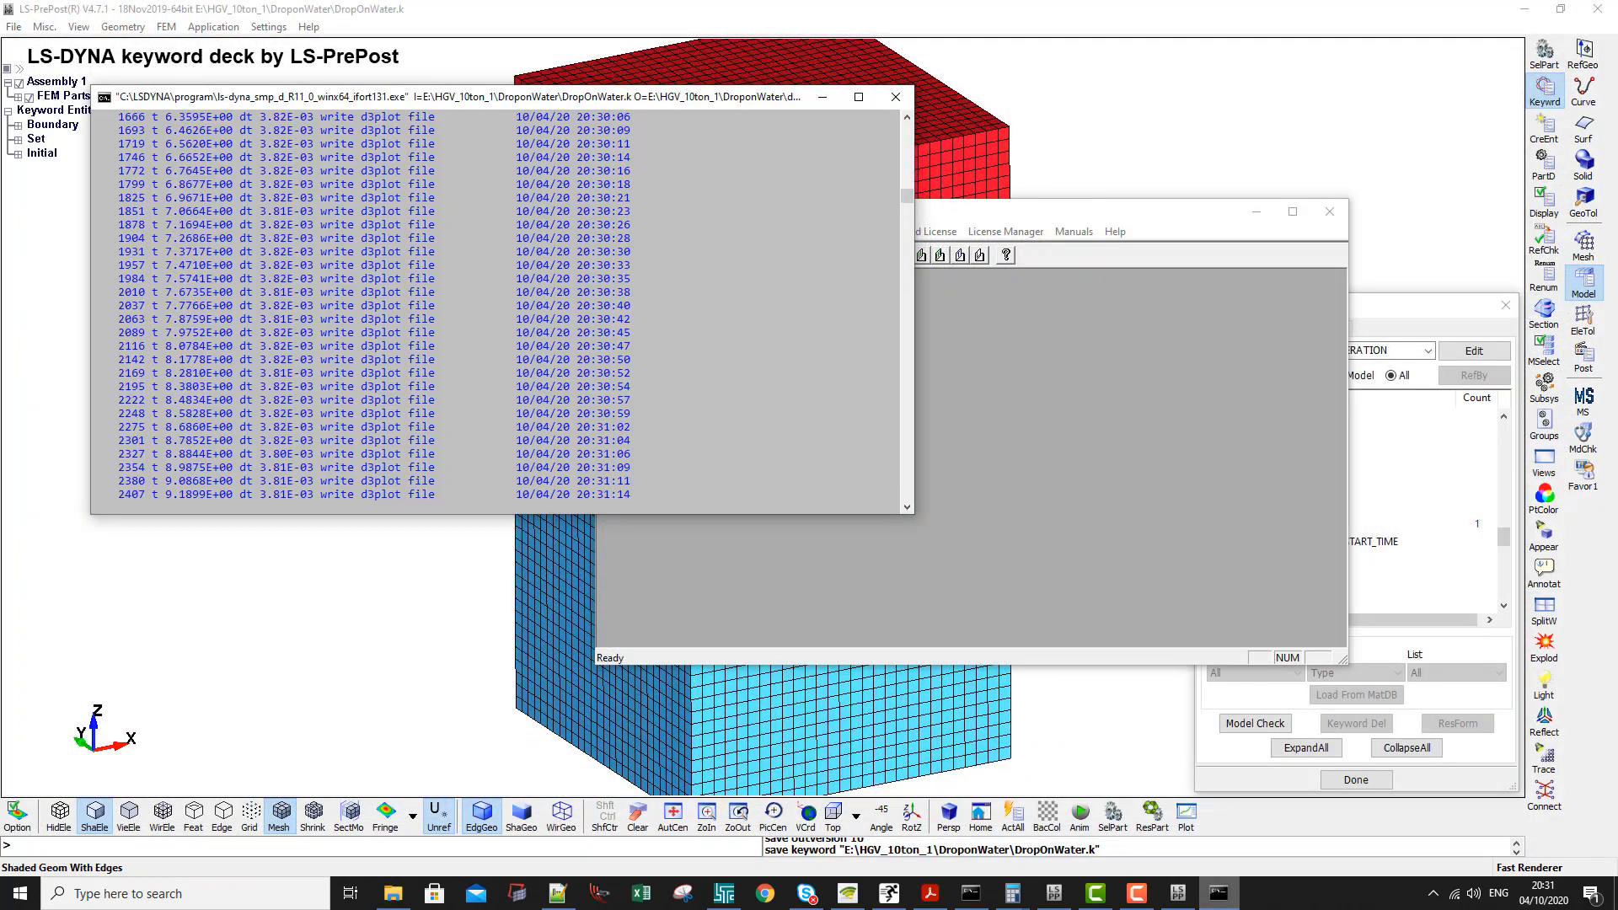
- Open the QuarterModel d3plot results from G:\DropTestonWater, list the model's parts and view the air-water boundary mesh
left_click(889, 893)
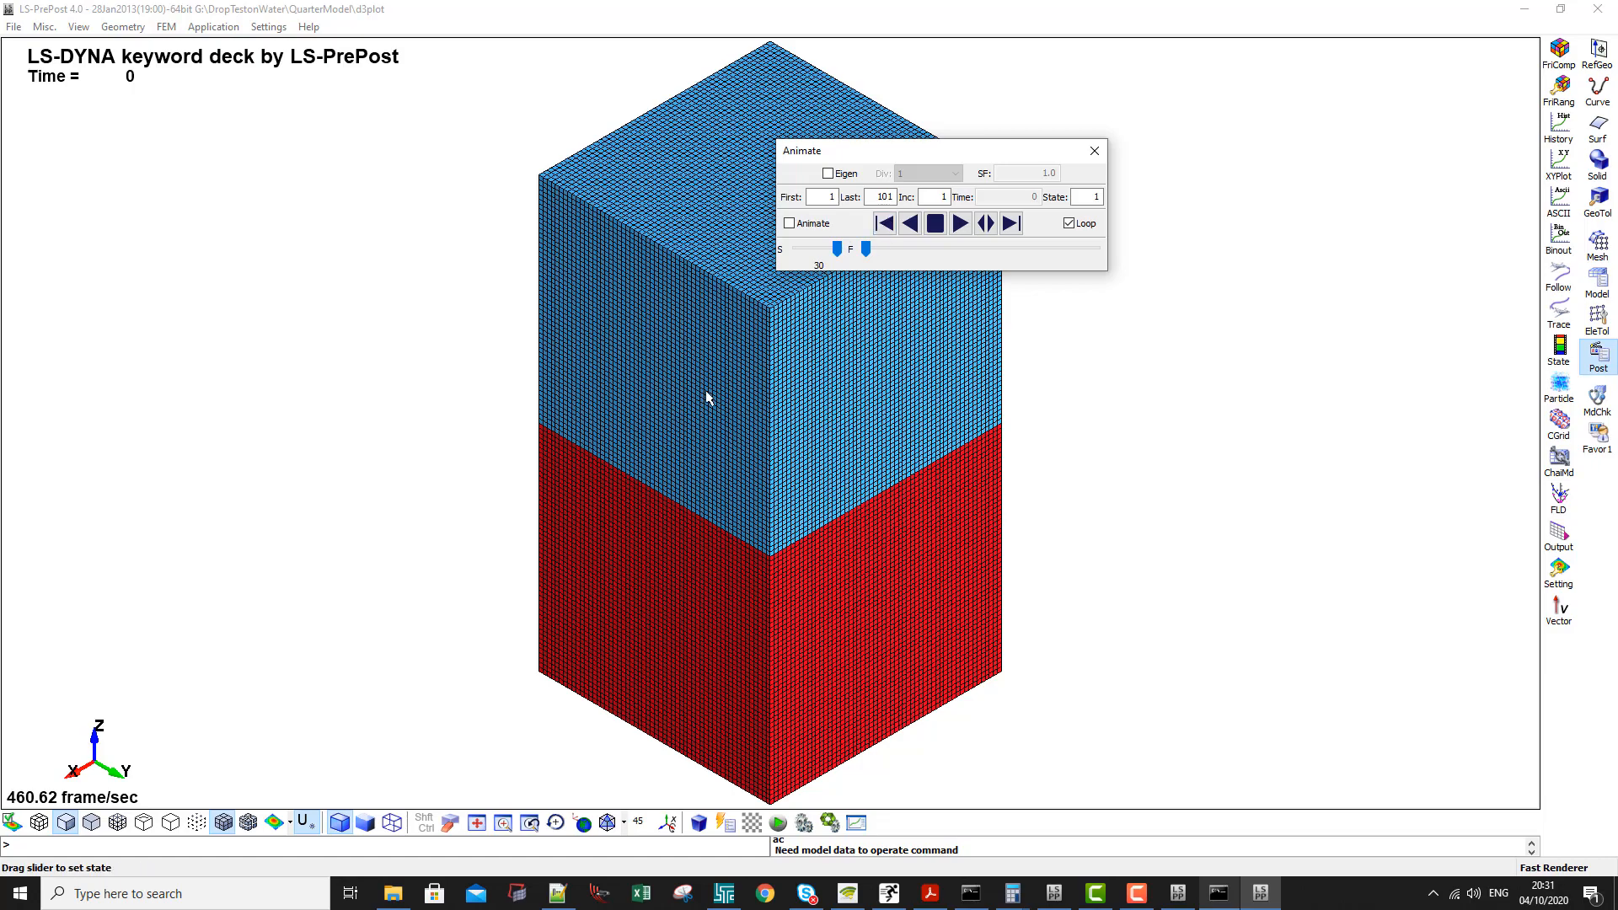
scroll(701, 405, "down", 2)
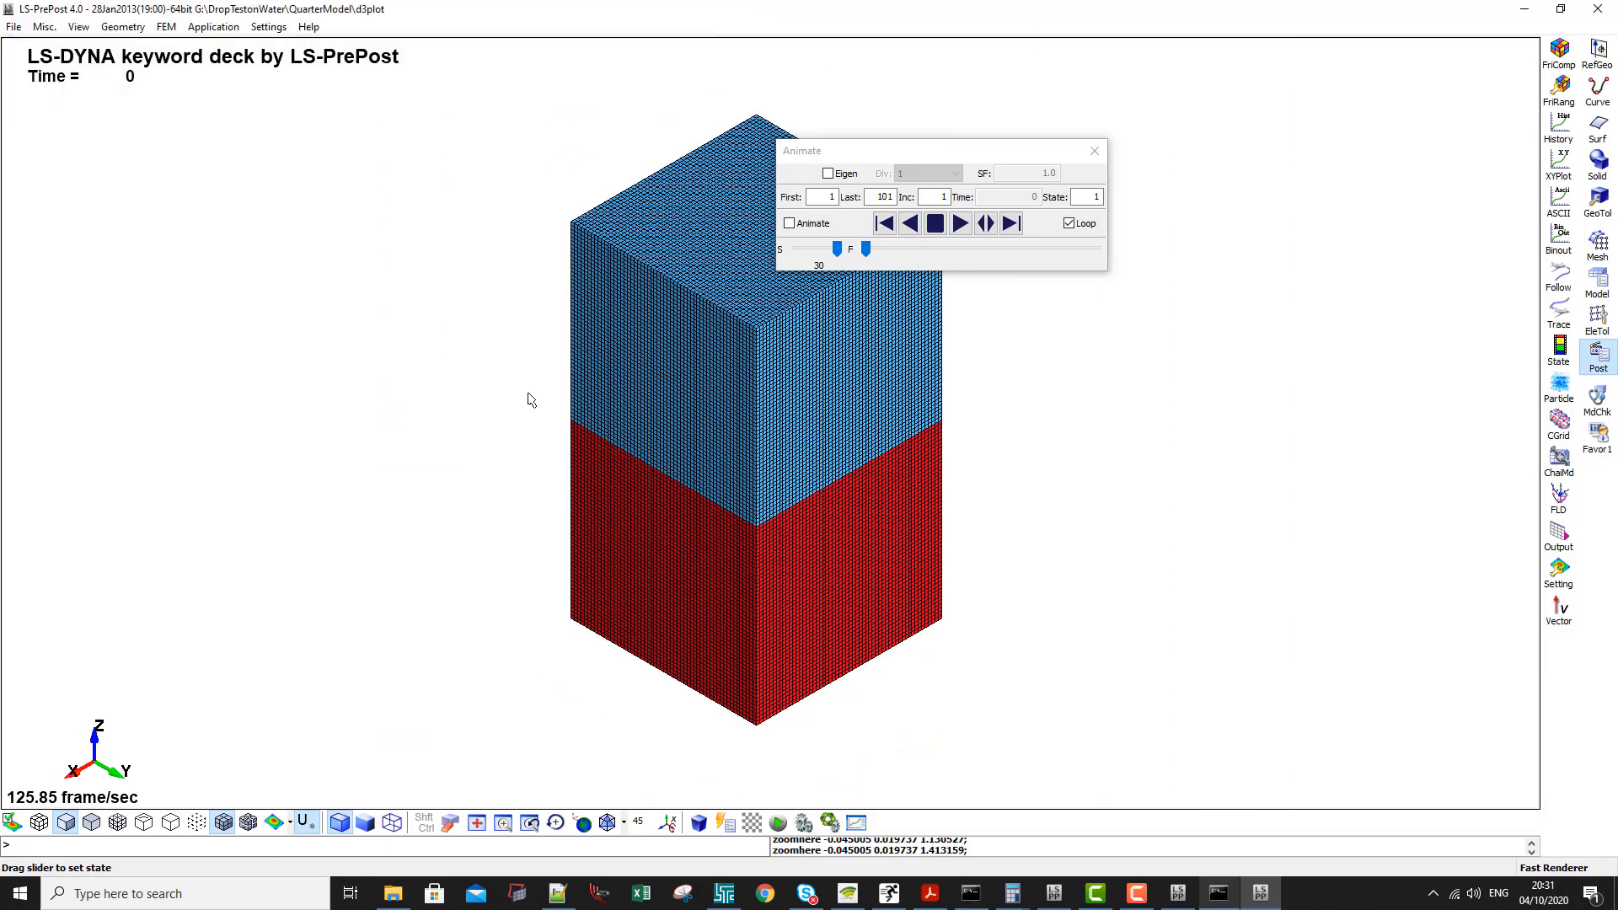
key("F2")
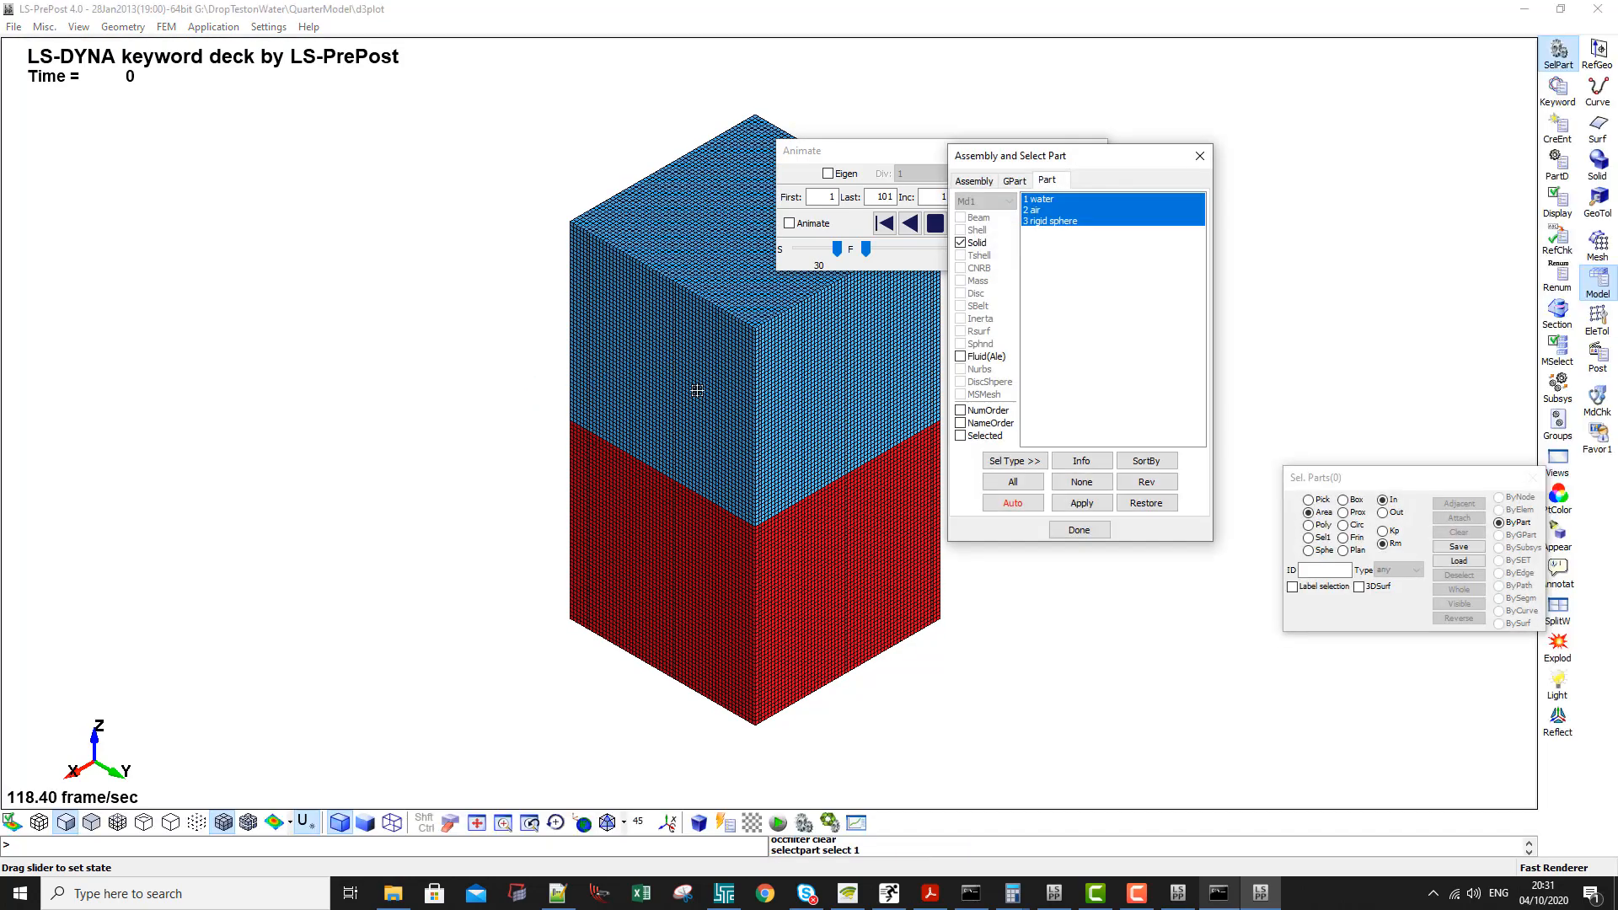
scroll(558, 425, "up", 4)
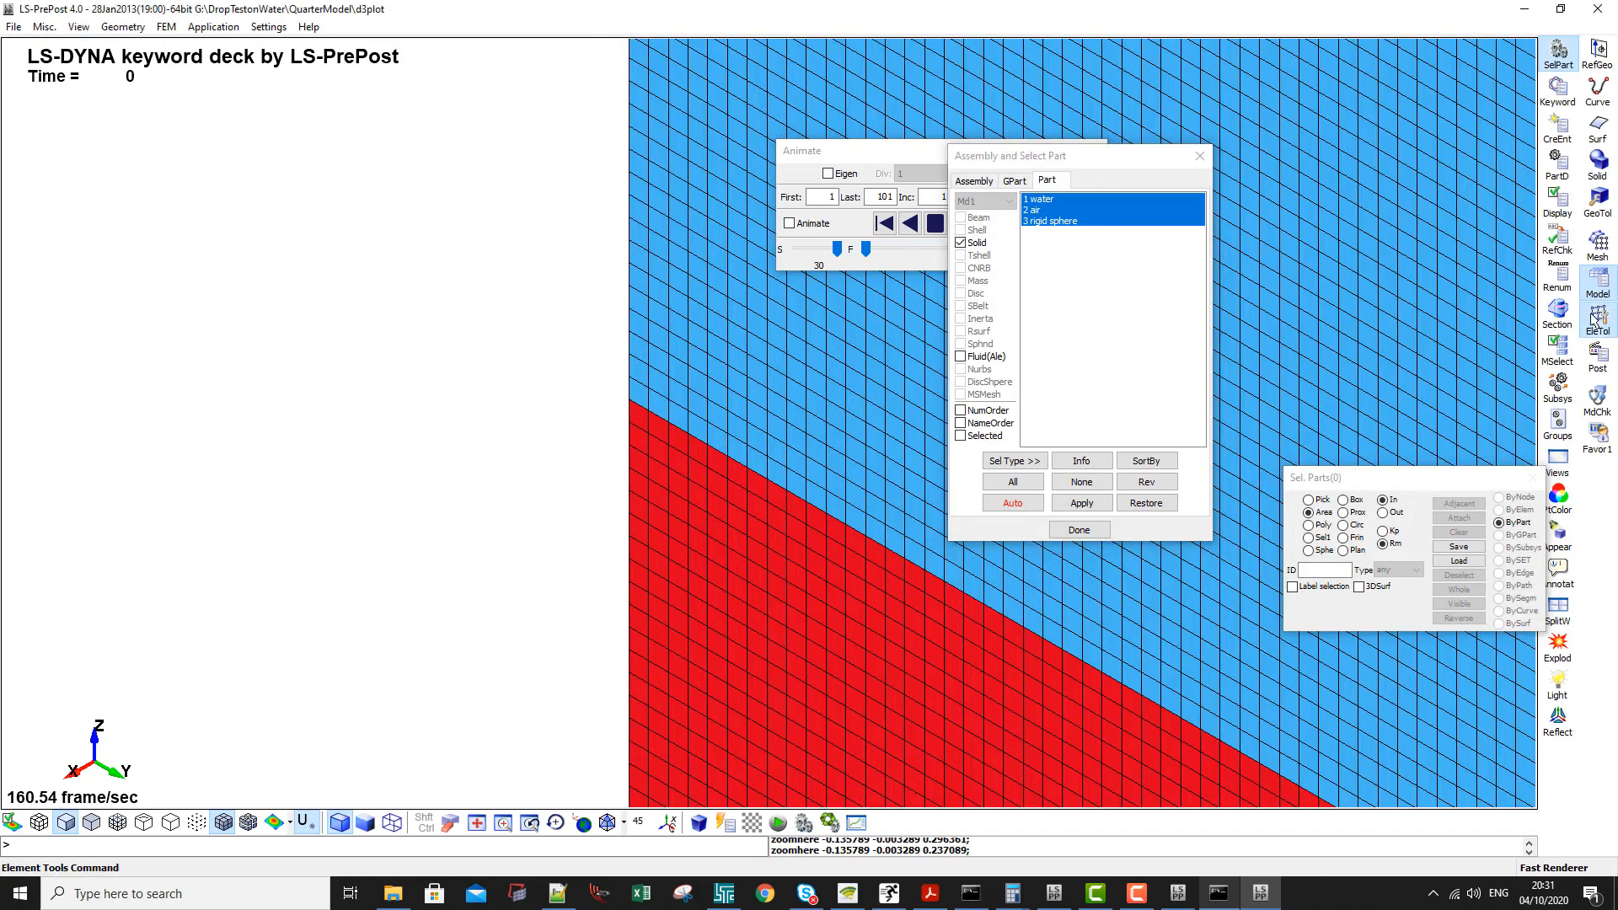
- Measure the node-to-node length of one element edge at the corner of the air-water boundary
left_click(1597, 318)
left_click(1560, 464)
scroll(660, 441, "up", 3)
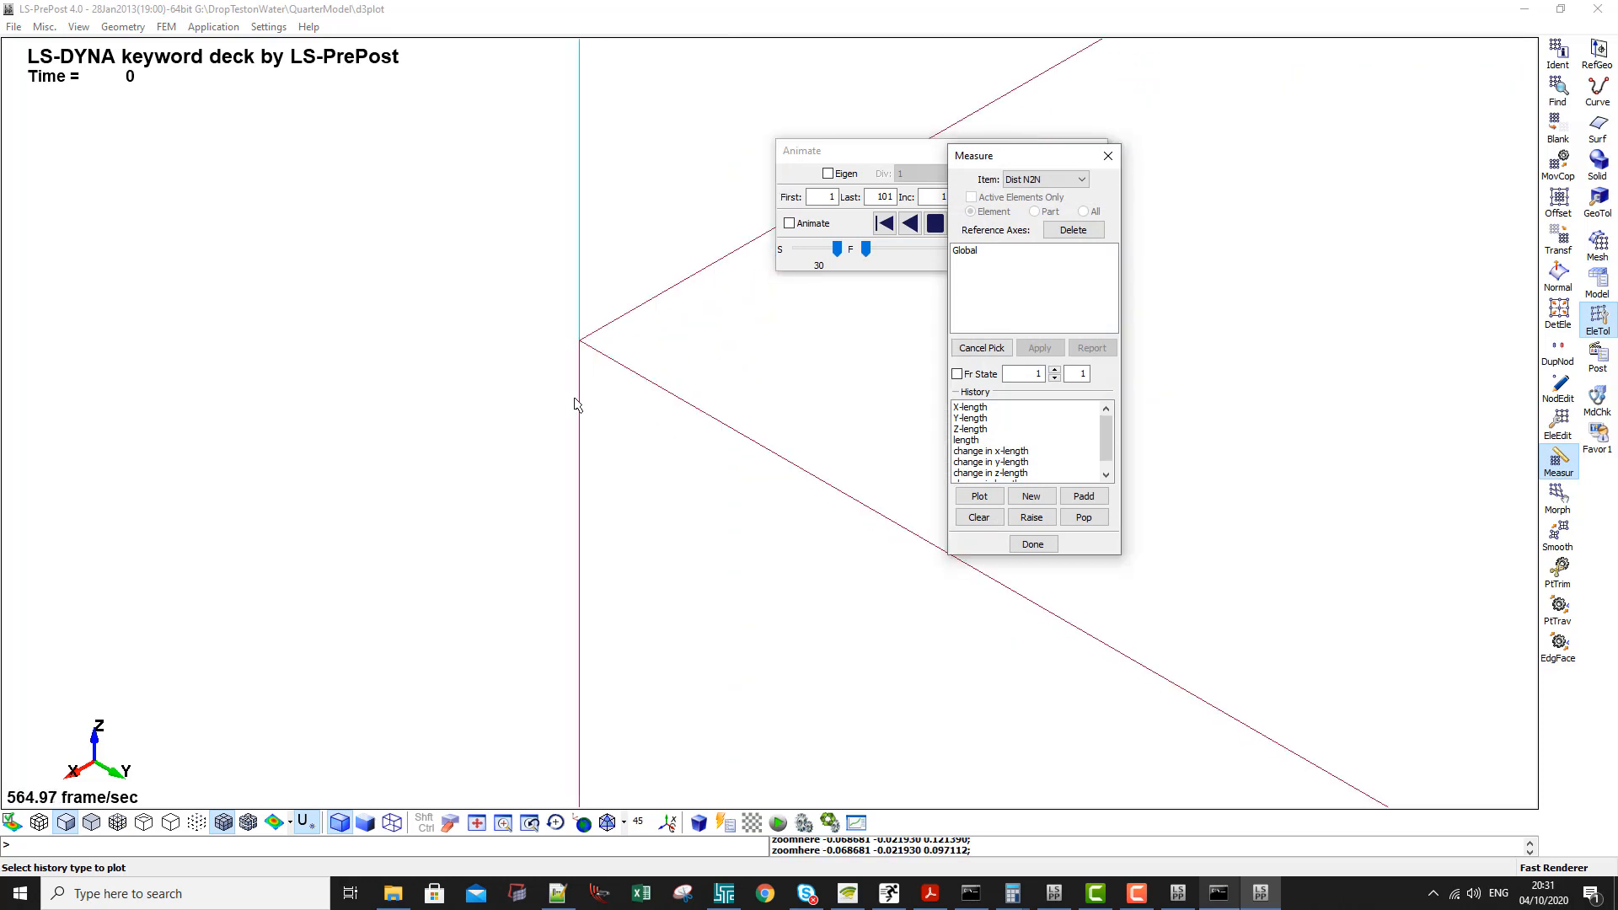
left_click(596, 347)
left_click(627, 330)
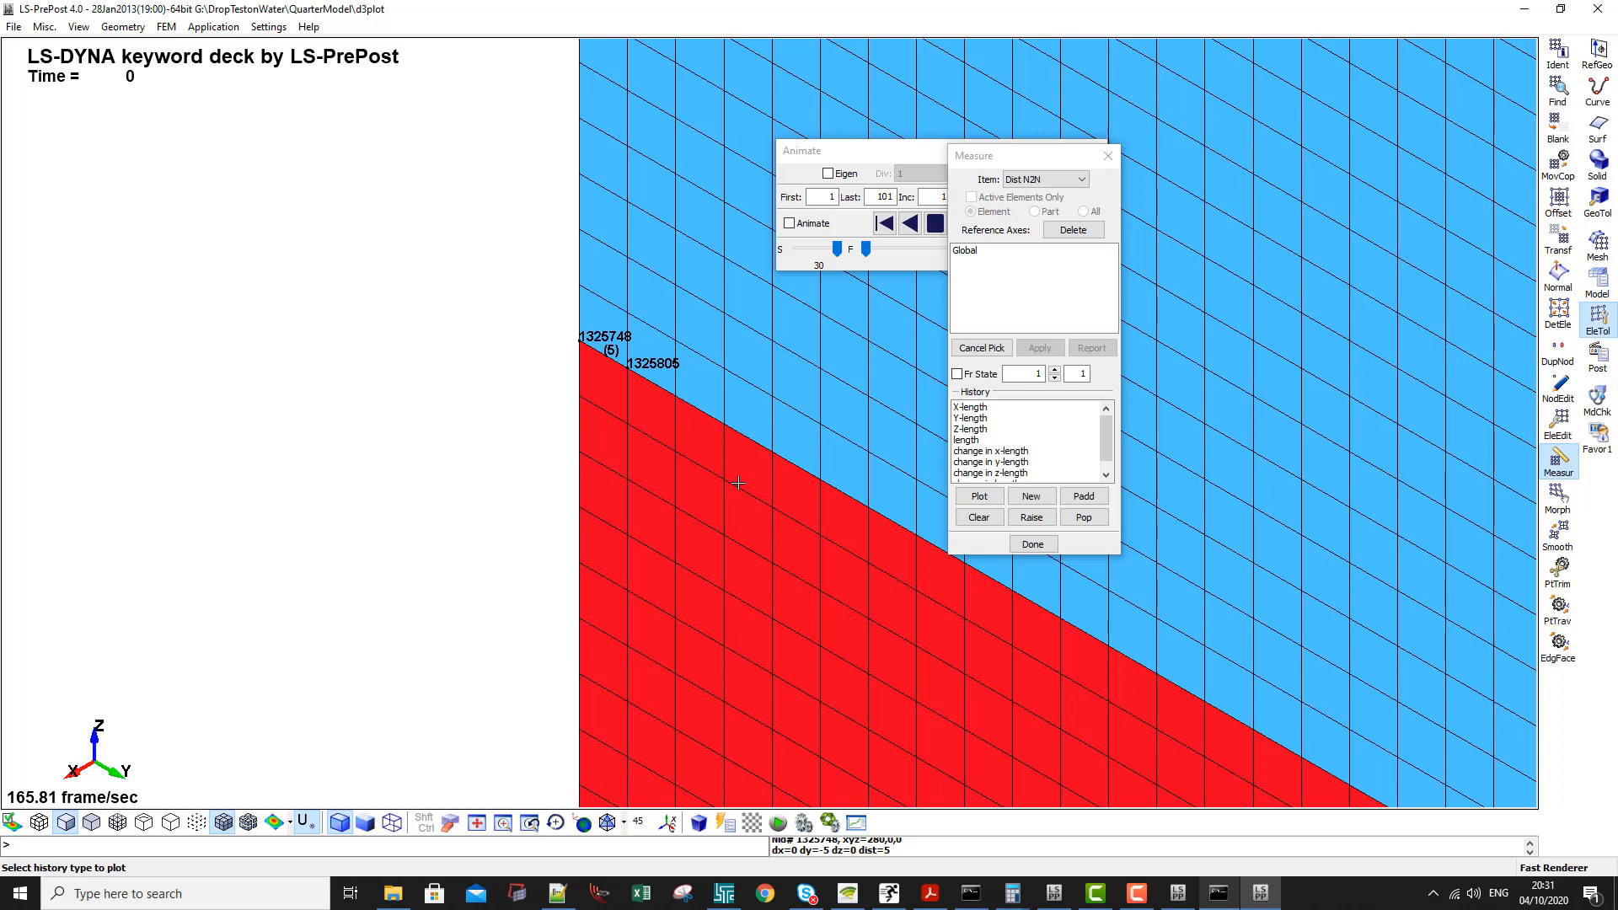
- Show only the rigid sphere and Ale group 1 in the left view with their element edges displayed
scroll(515, 392, "down", 5)
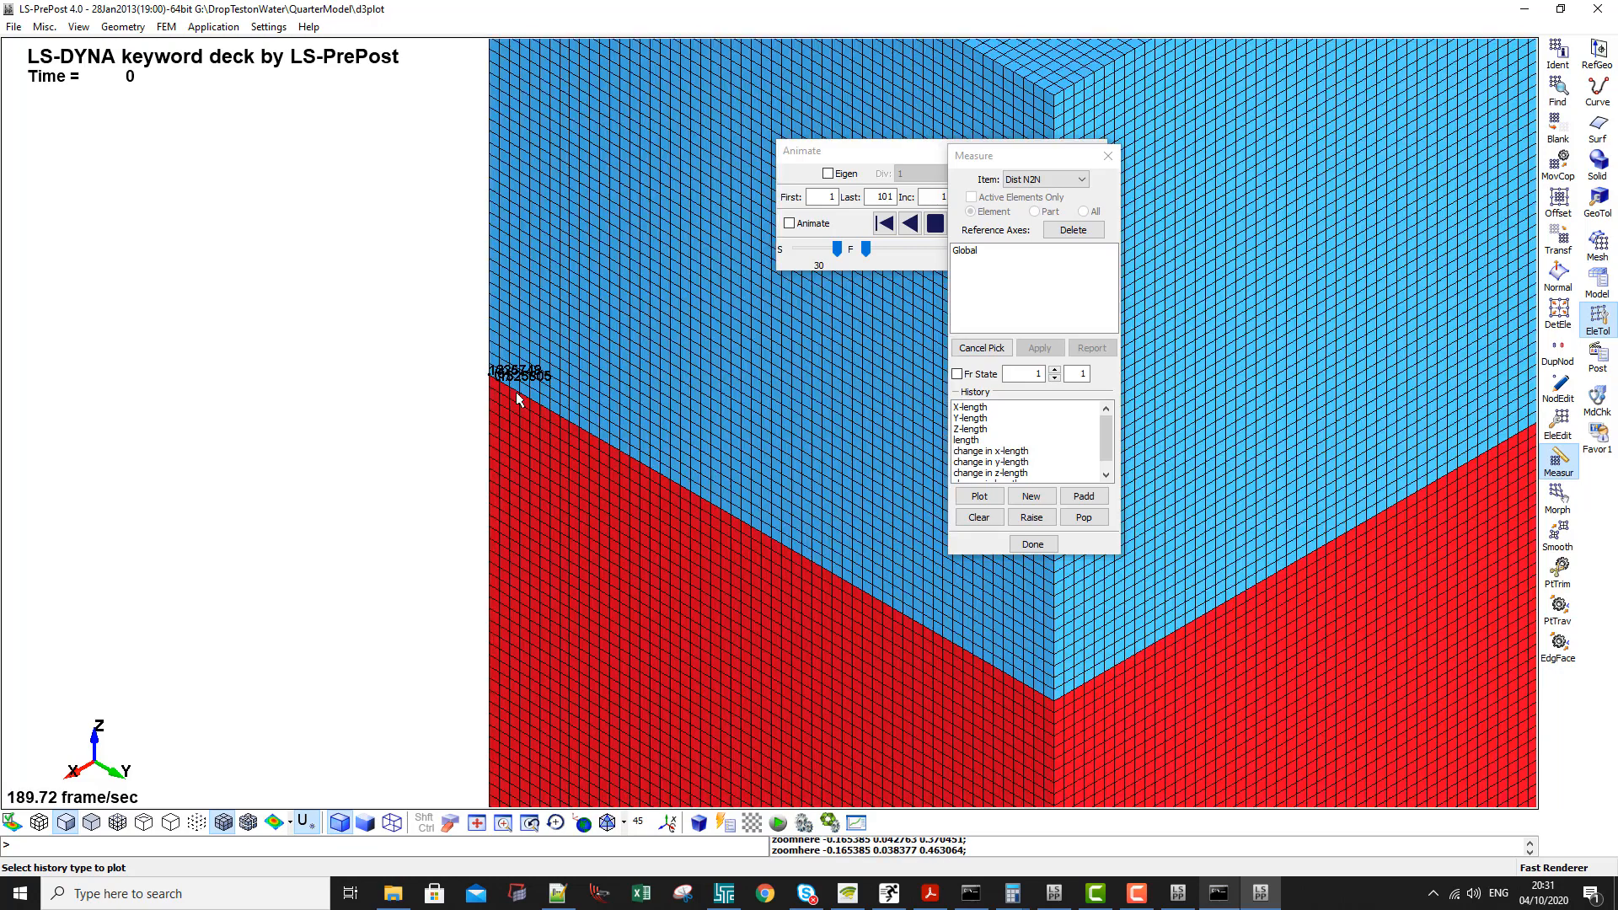
key("F1")
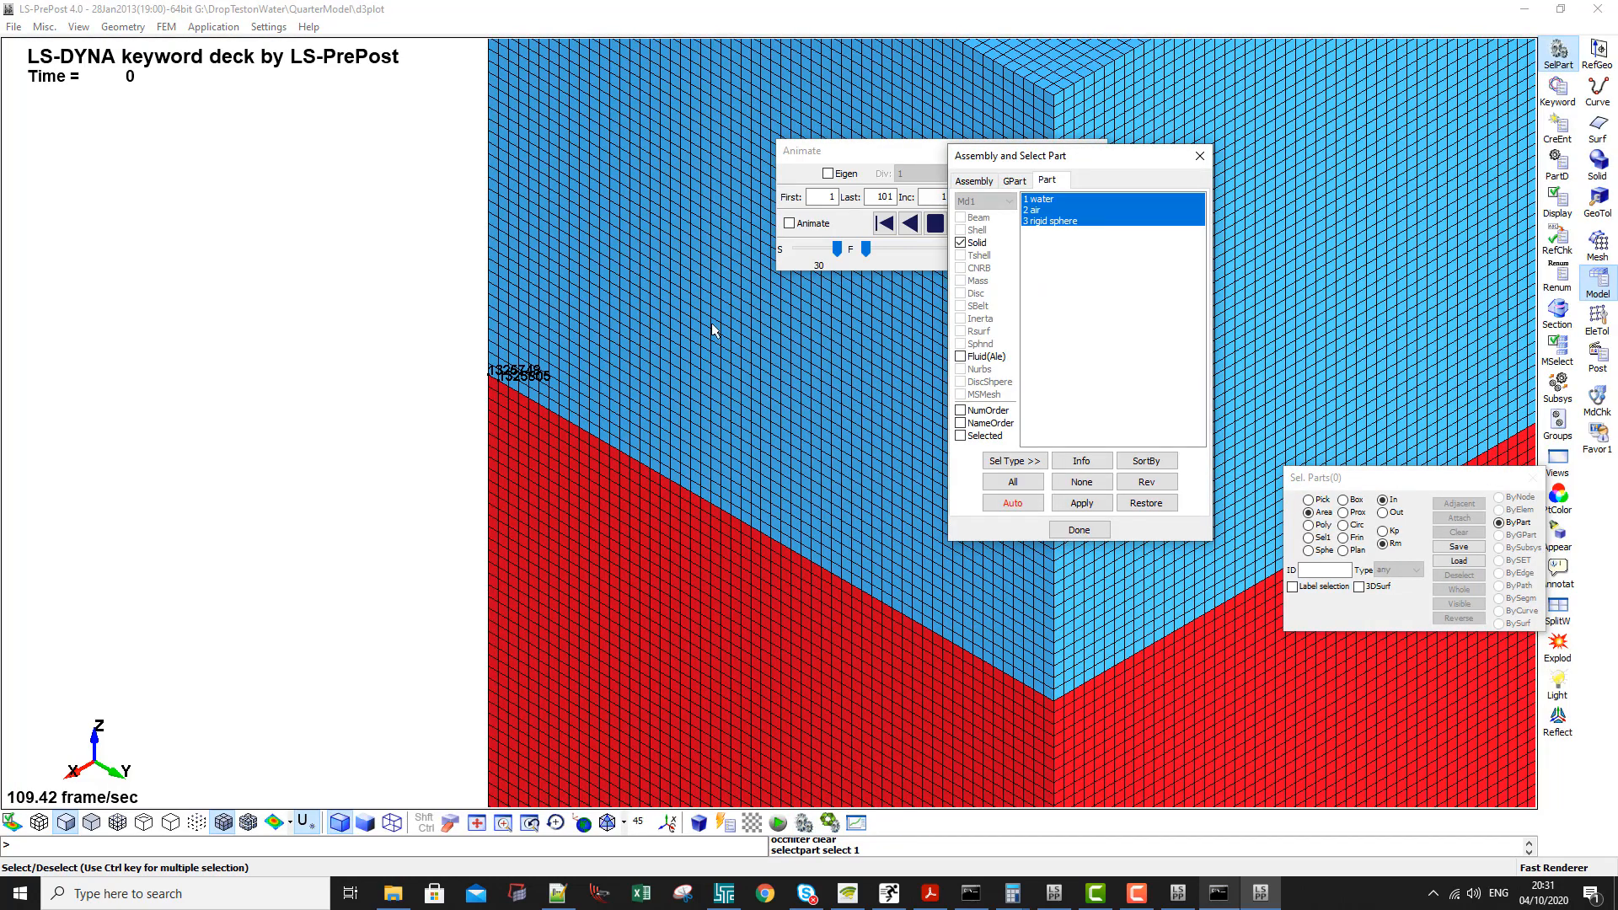
scroll(539, 432, "down", 5)
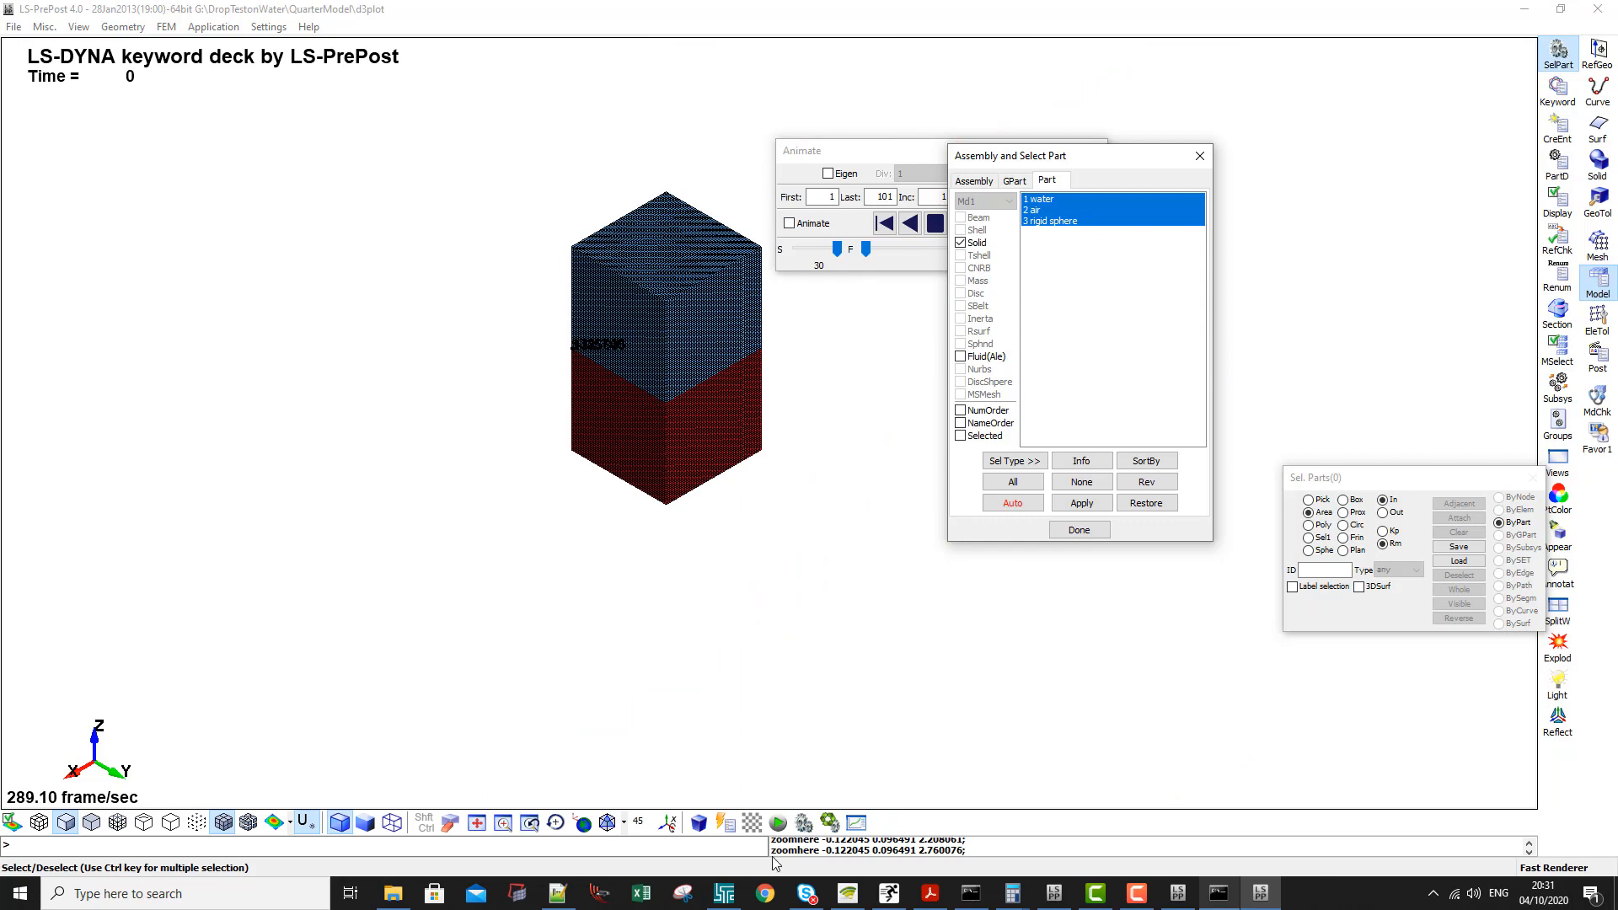
left_click(624, 823)
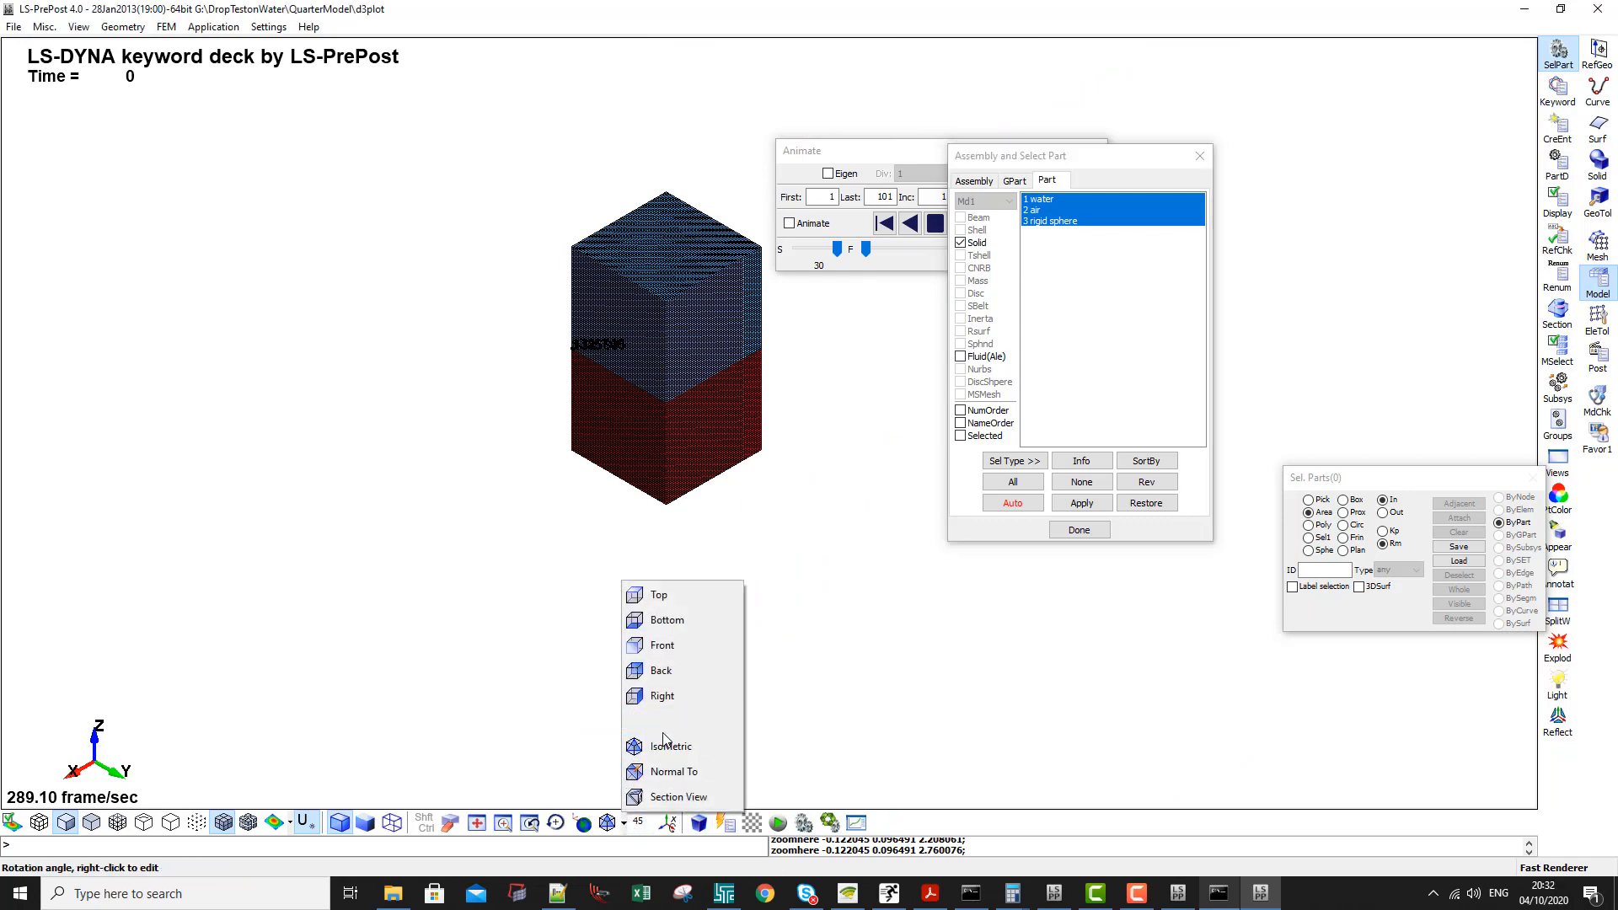
left_click(666, 724)
scroll(621, 350, "up", 6)
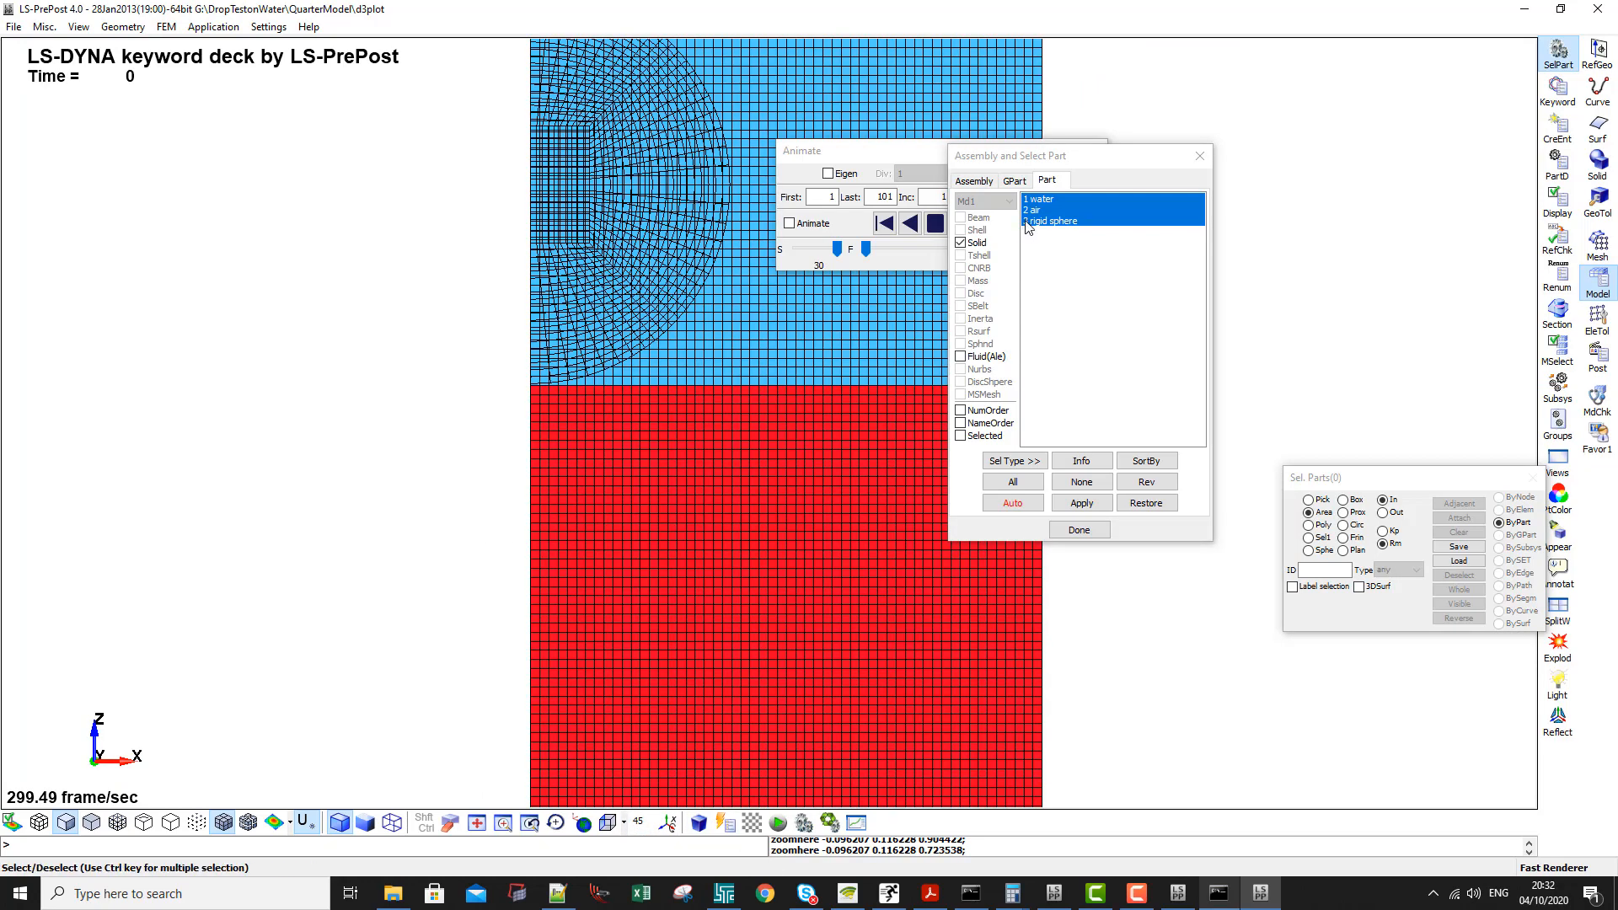
left_click(1052, 221)
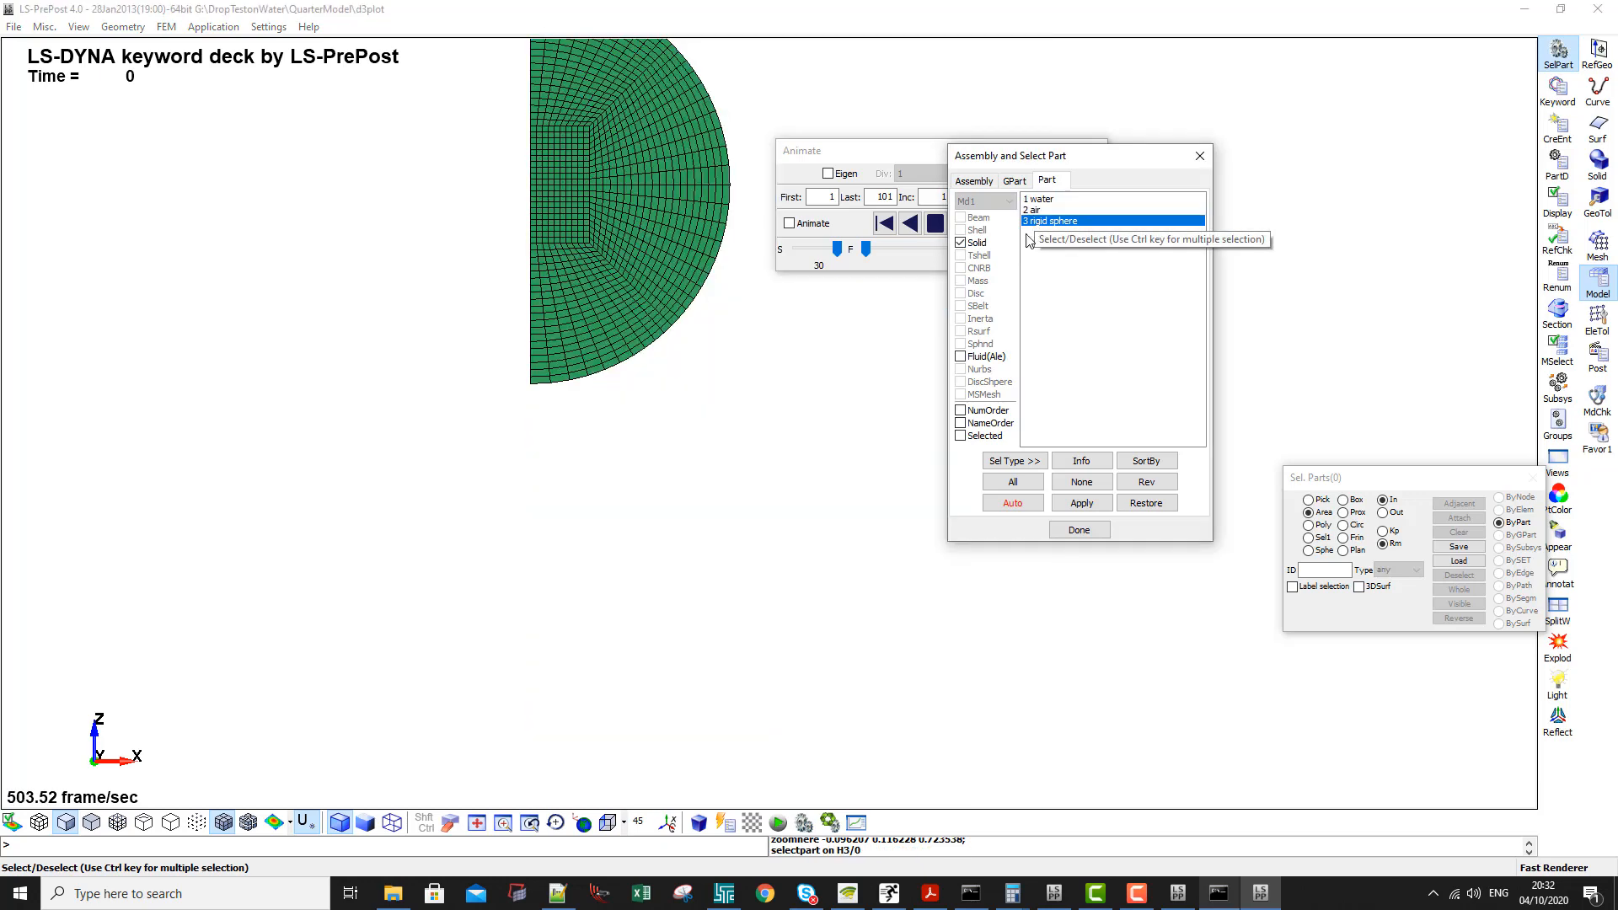
left_click(975, 361)
left_click(784, 299)
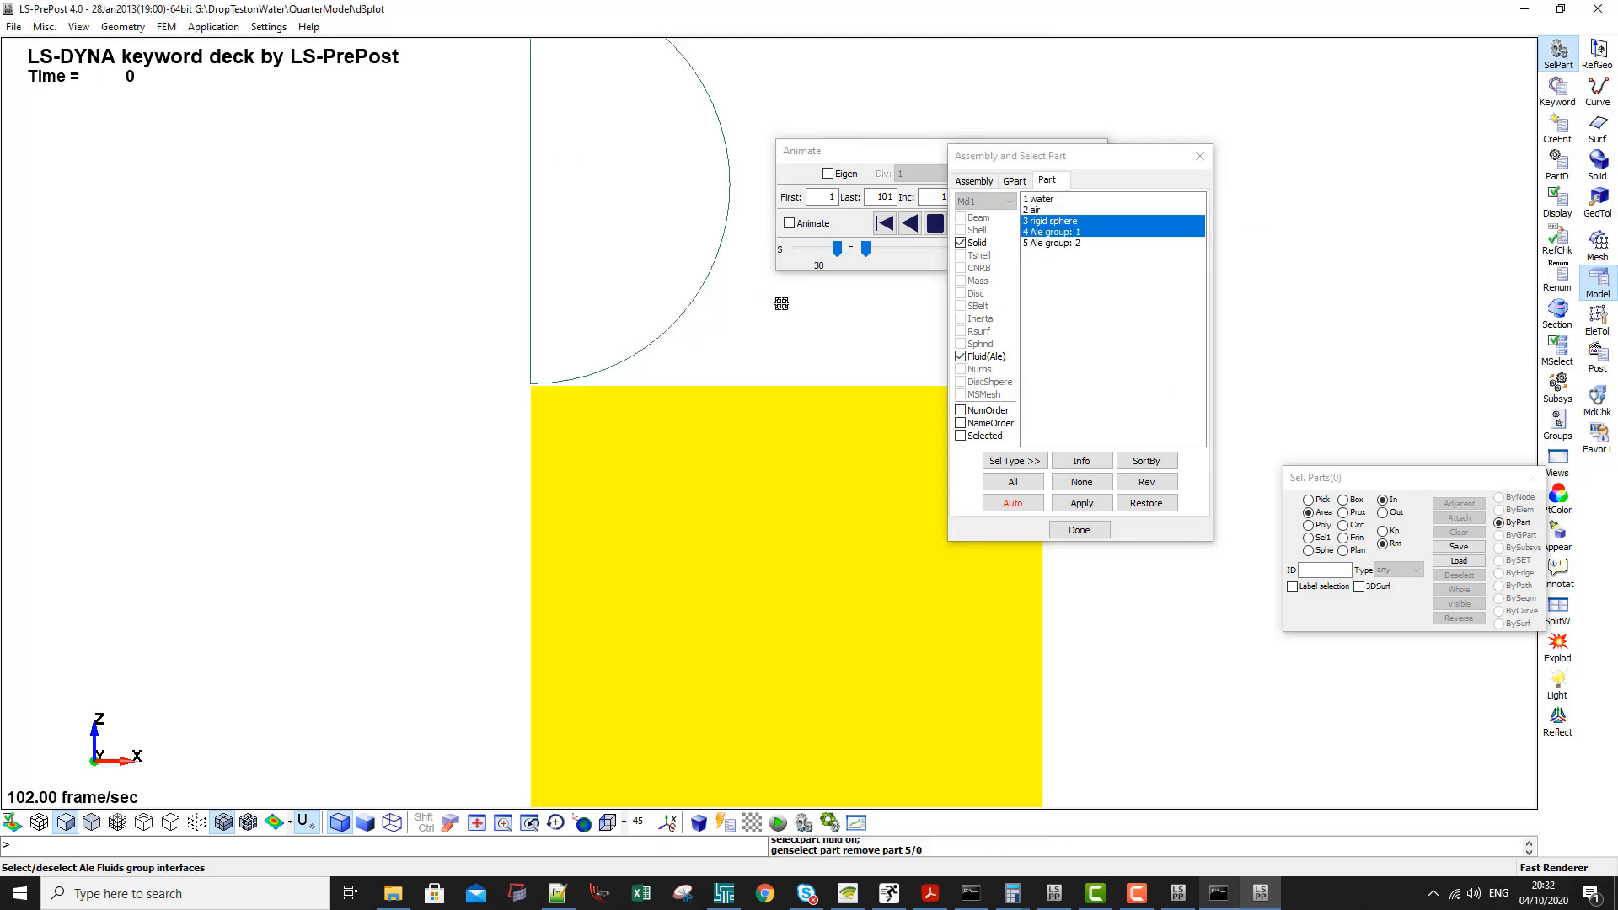
left_click(91, 822)
- Play the animation of the rigid sphere entering the water in the quarter model
left_click(915, 150)
left_click(960, 225)
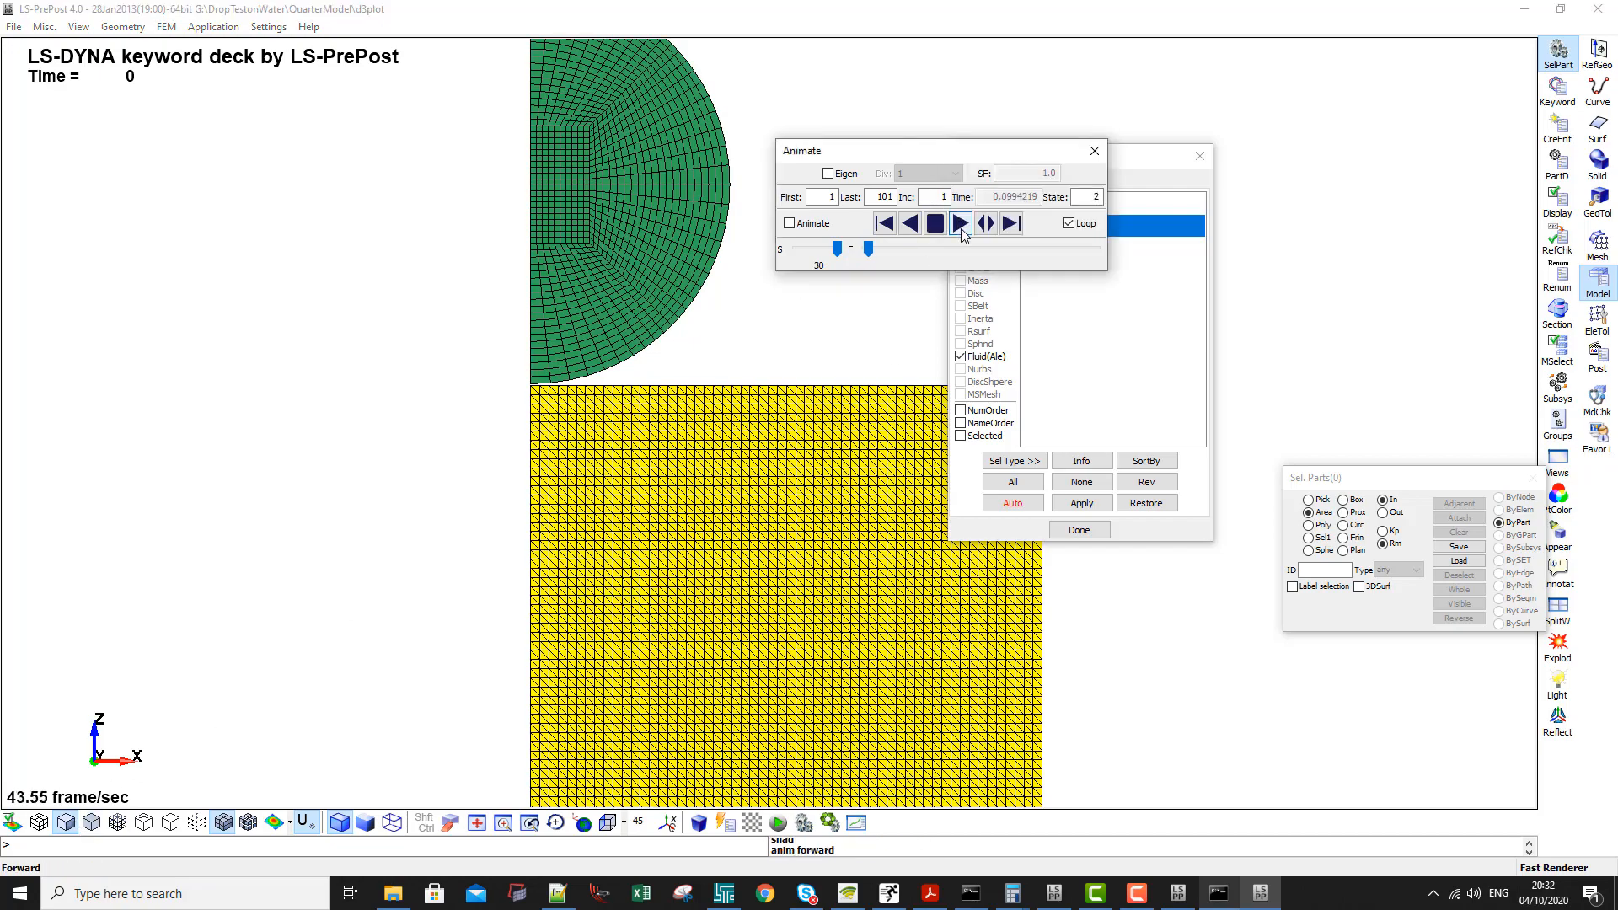
left_click_drag(837, 250, 883, 252)
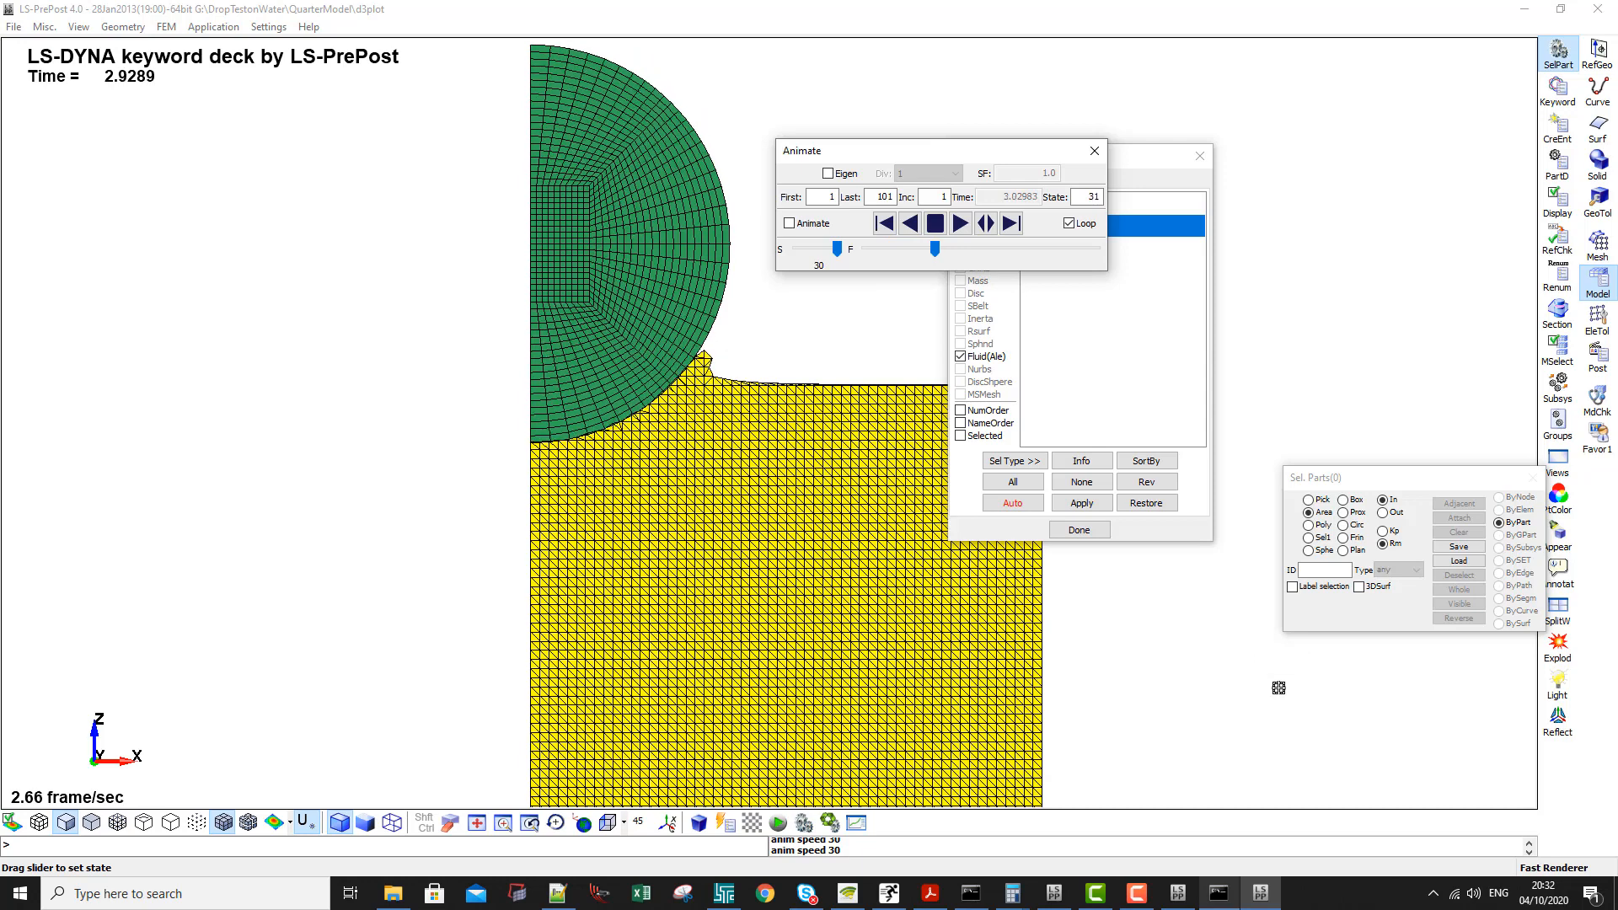
- Close the finished solver console and stop the quarter-model animation at state 48
left_click(1226, 895)
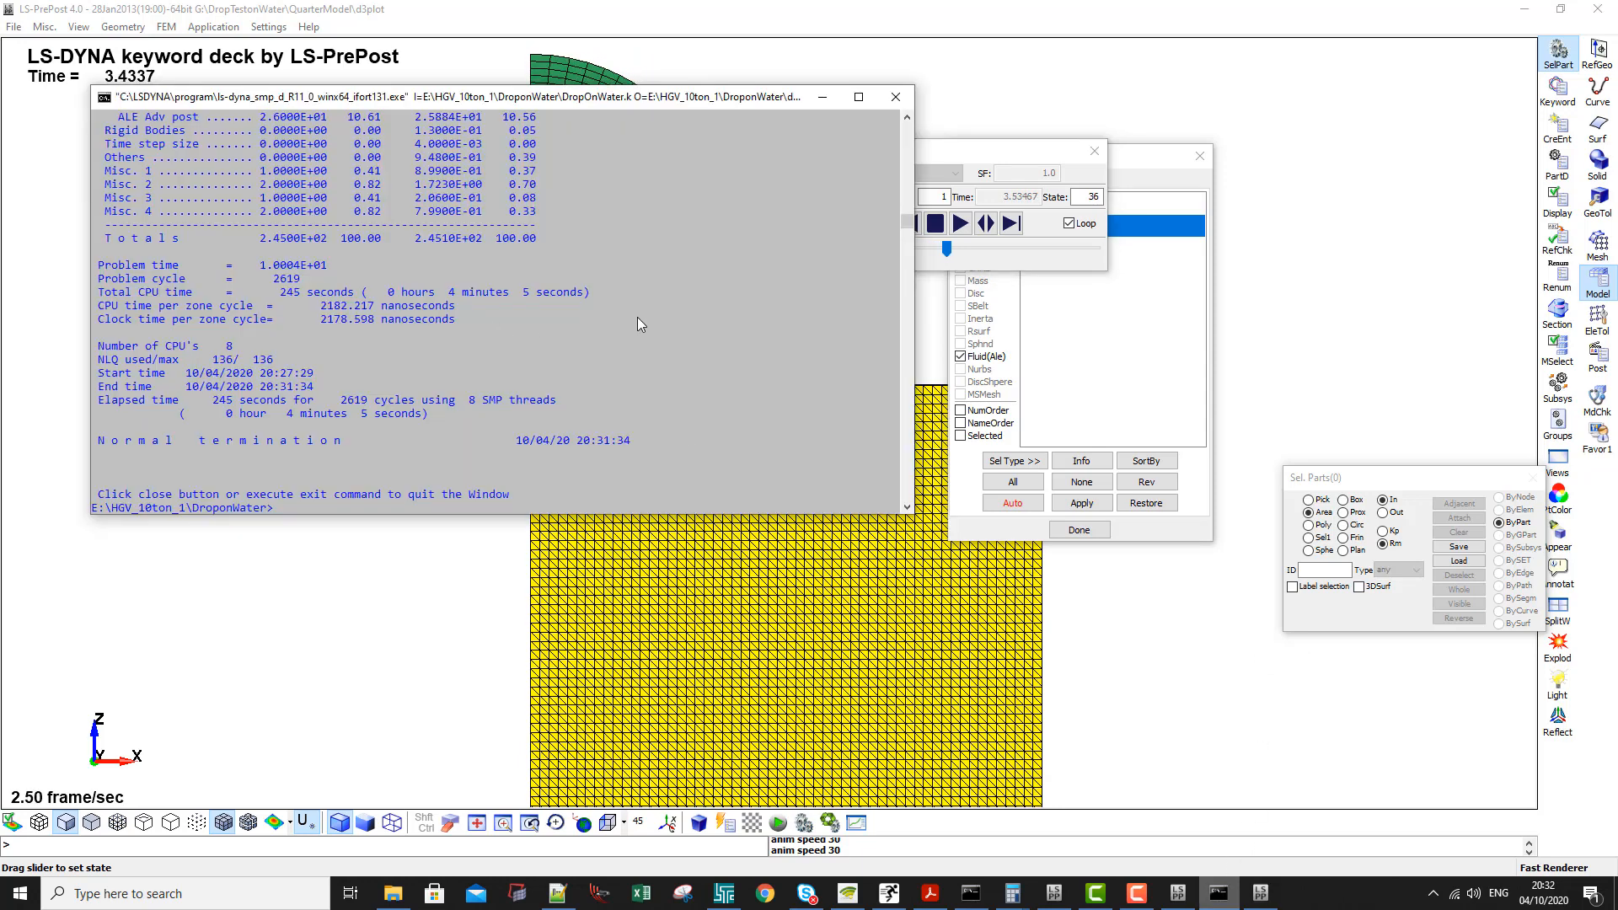
left_click(895, 96)
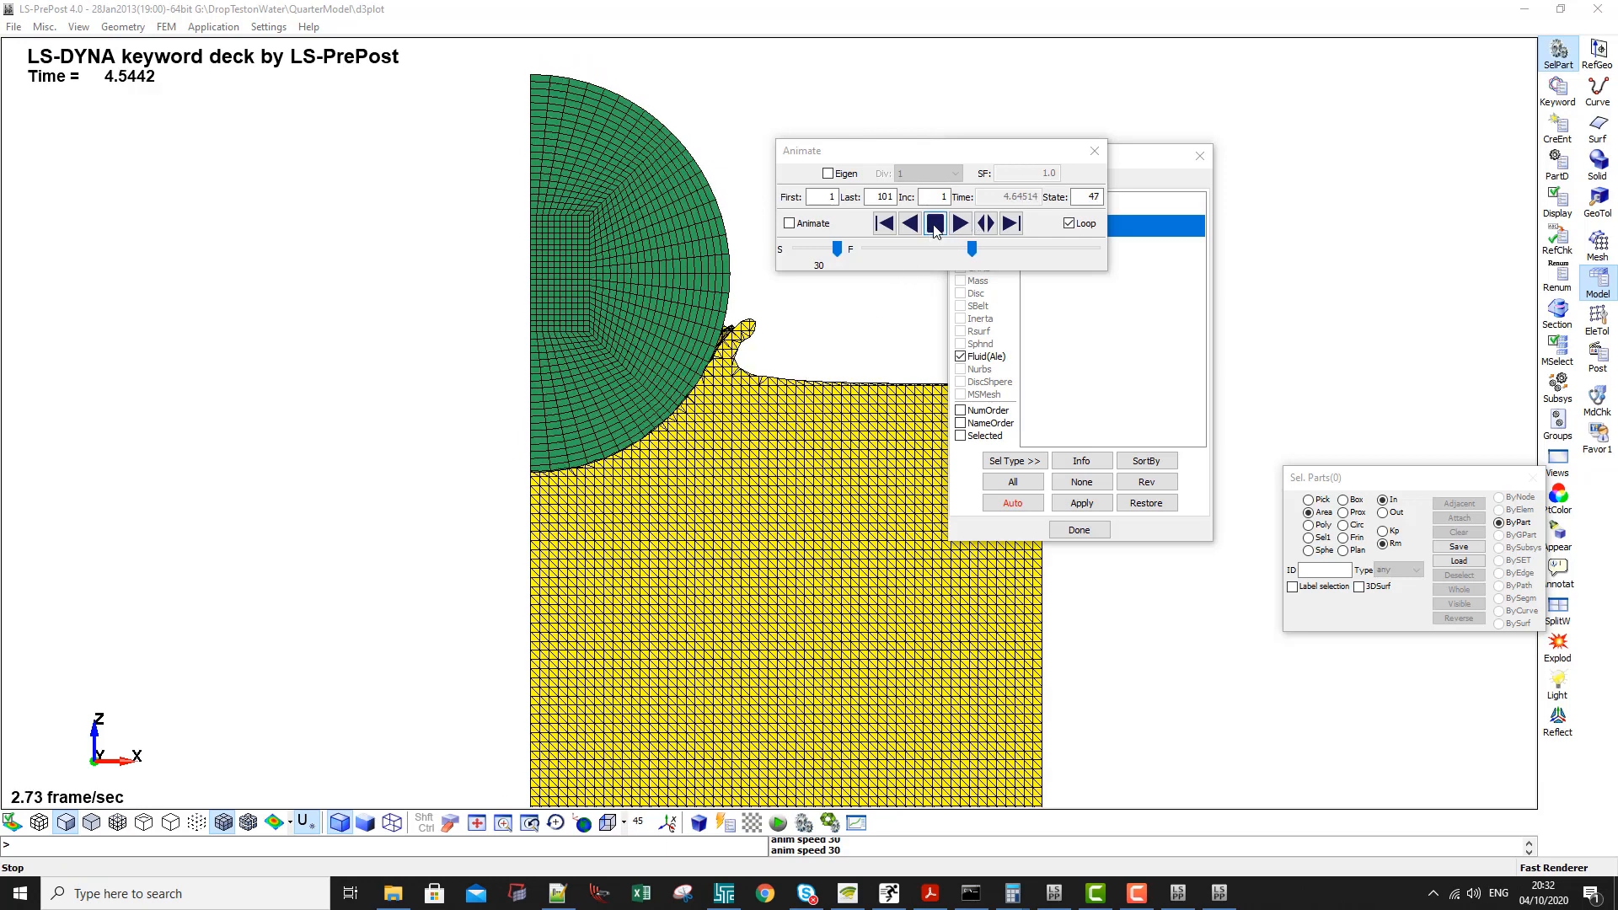
left_click(935, 226)
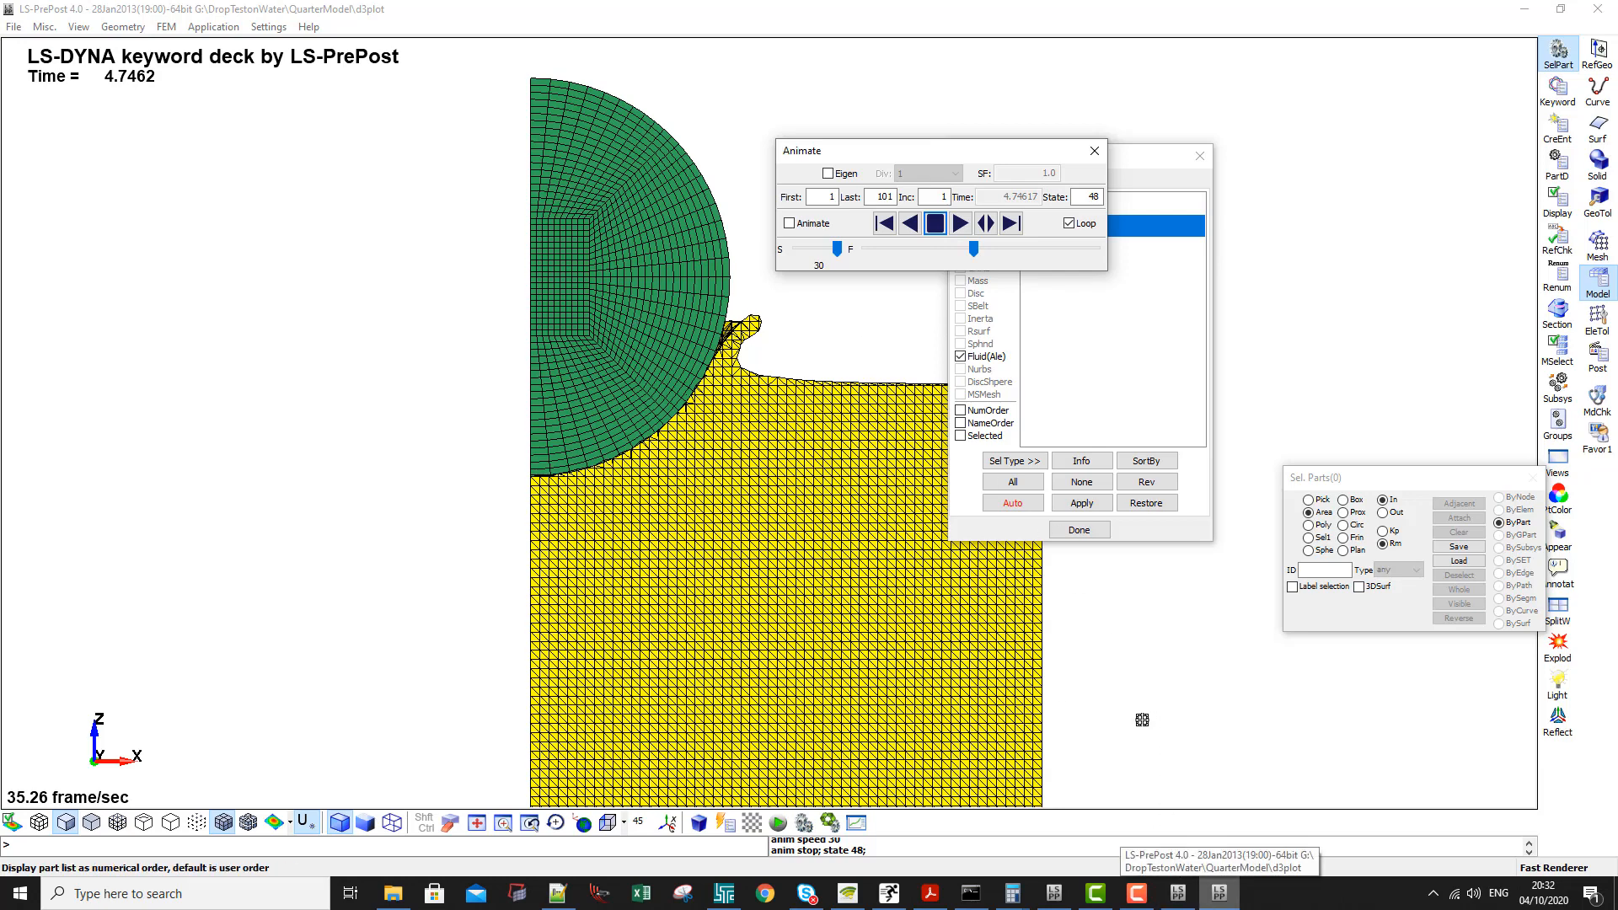
- Open the last droponwater d3plot for post-processing from the LS-DYNA Program Manager and bring up its results window
left_click(724, 894)
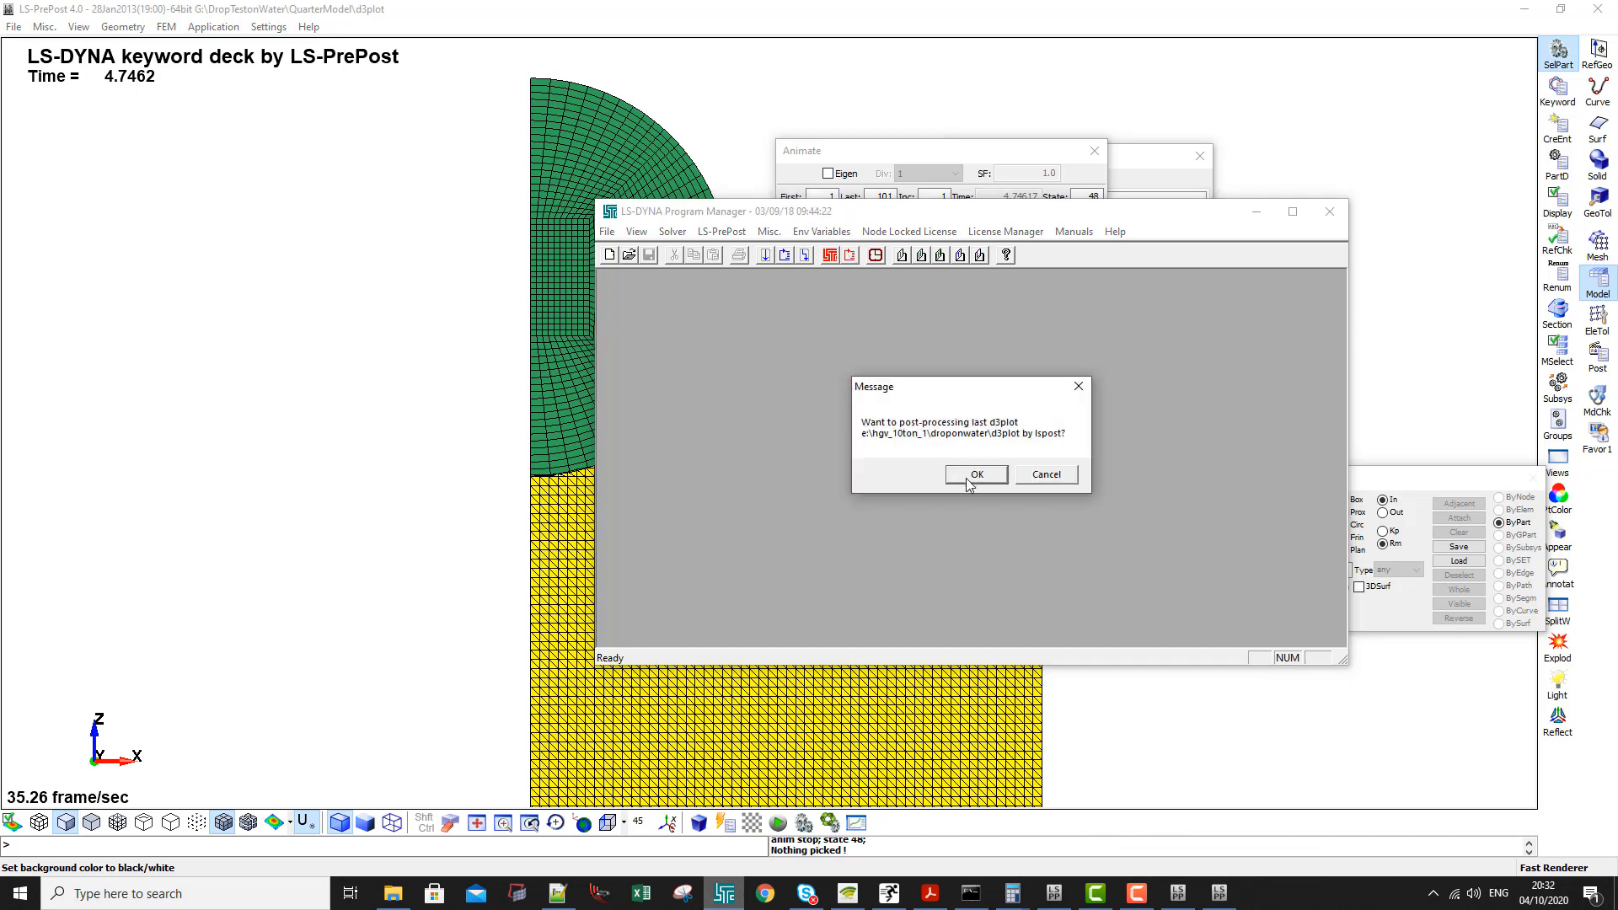
left_click(959, 473)
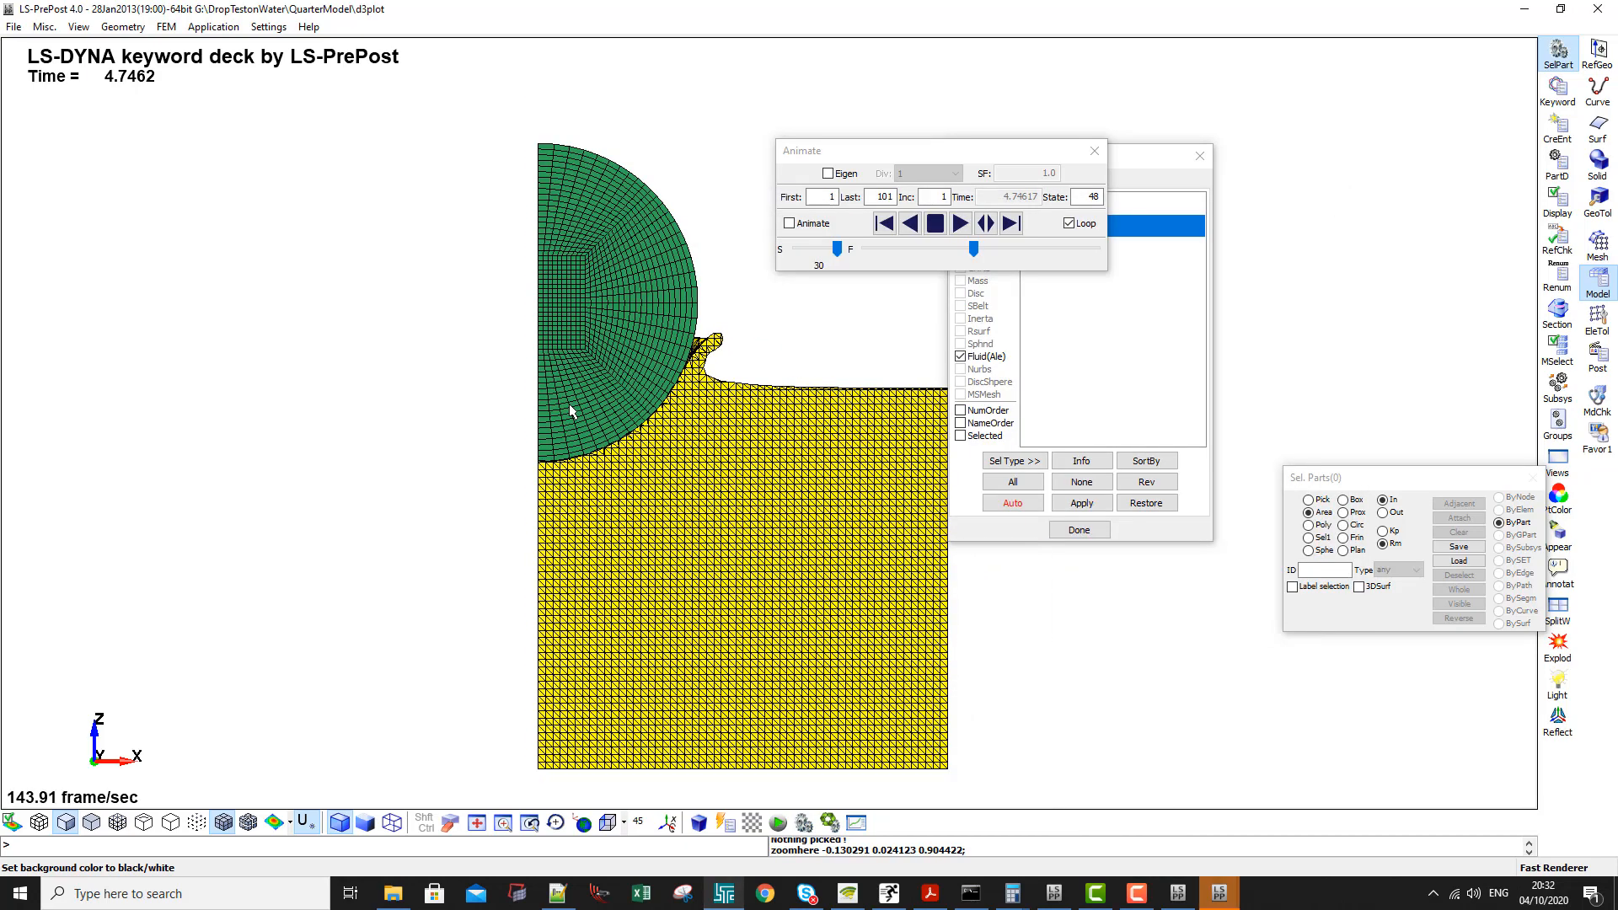
left_click(1218, 893)
left_click(1311, 813)
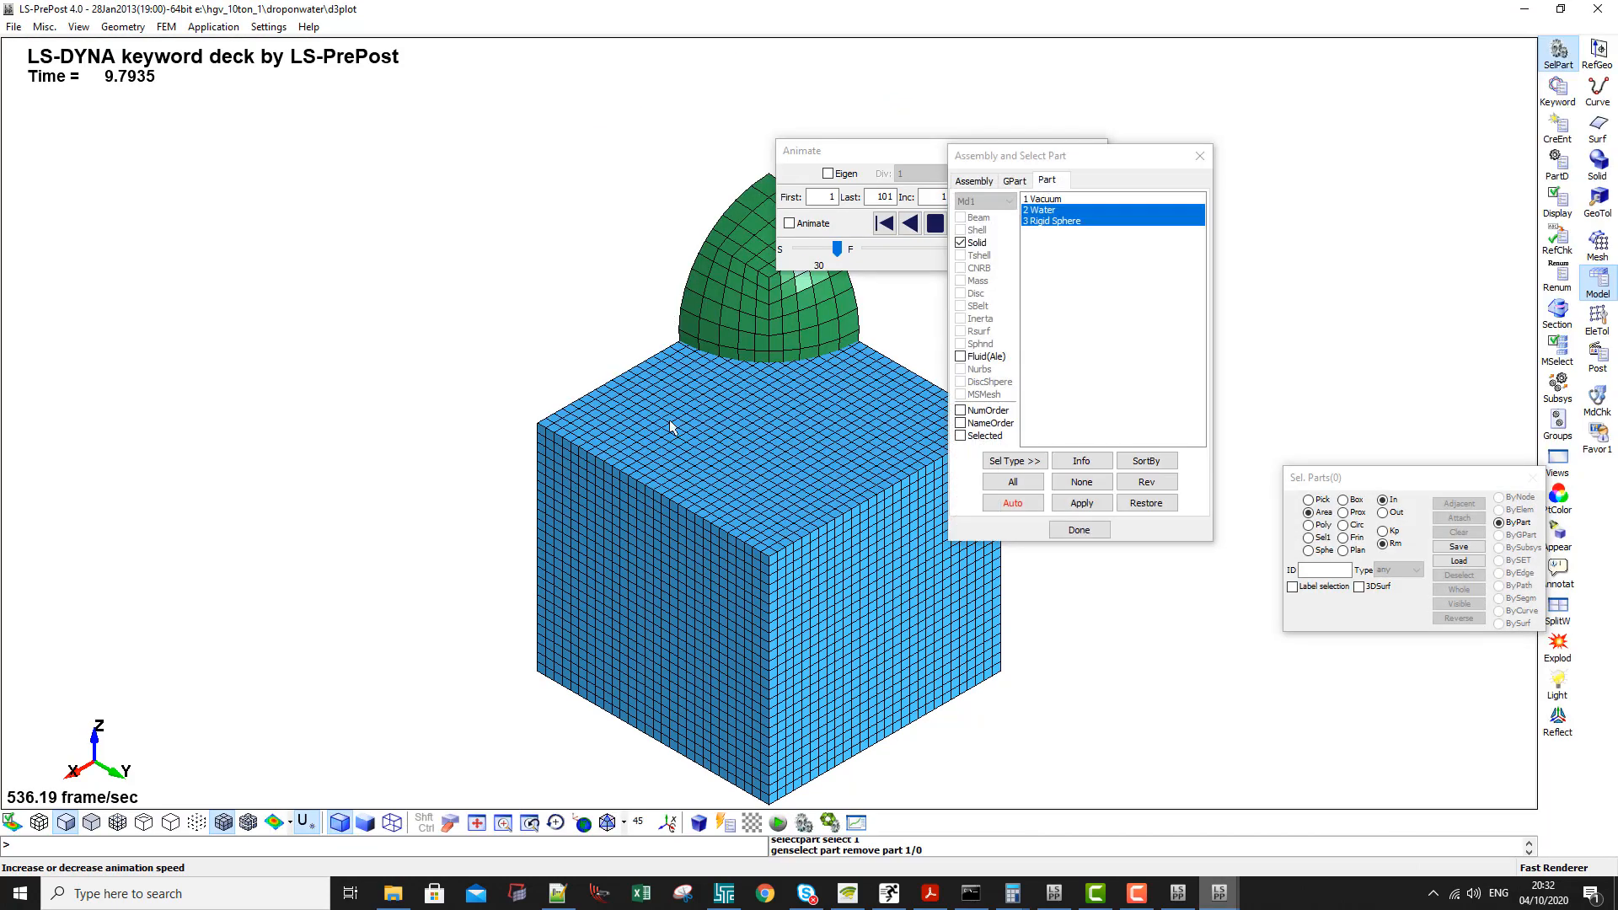
- Show only the Rigid Sphere and Ale group 2 of the droponwater model in the left view, shaded with element edges
left_click(960, 356)
left_click(1064, 243)
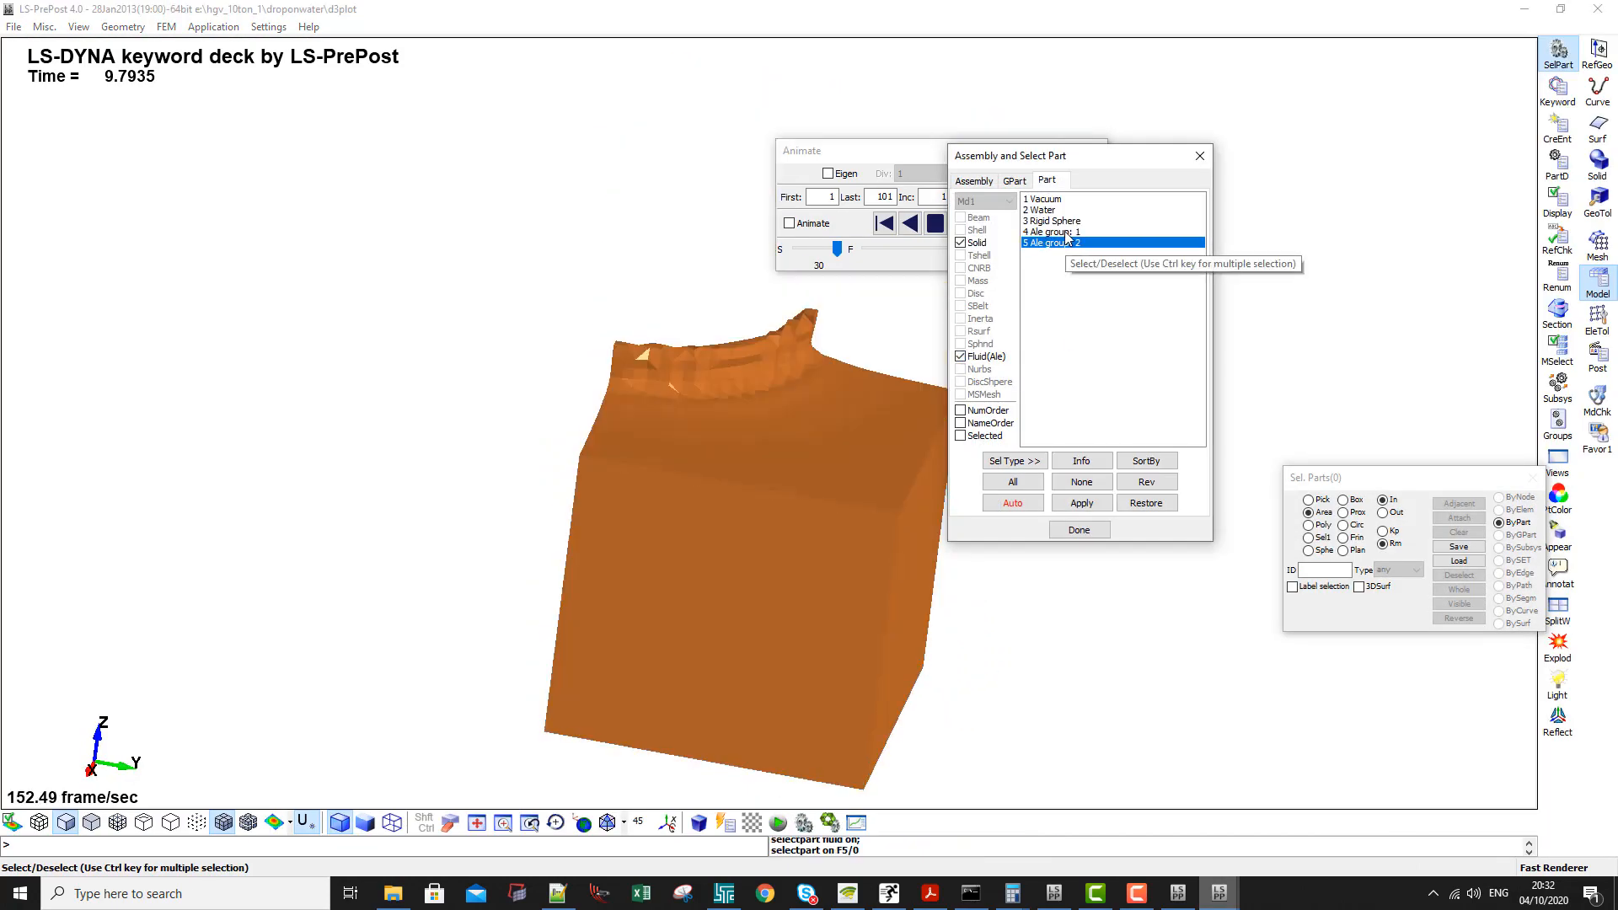
left_click(1056, 211, "ctrl")
left_click(1055, 200, "ctrl")
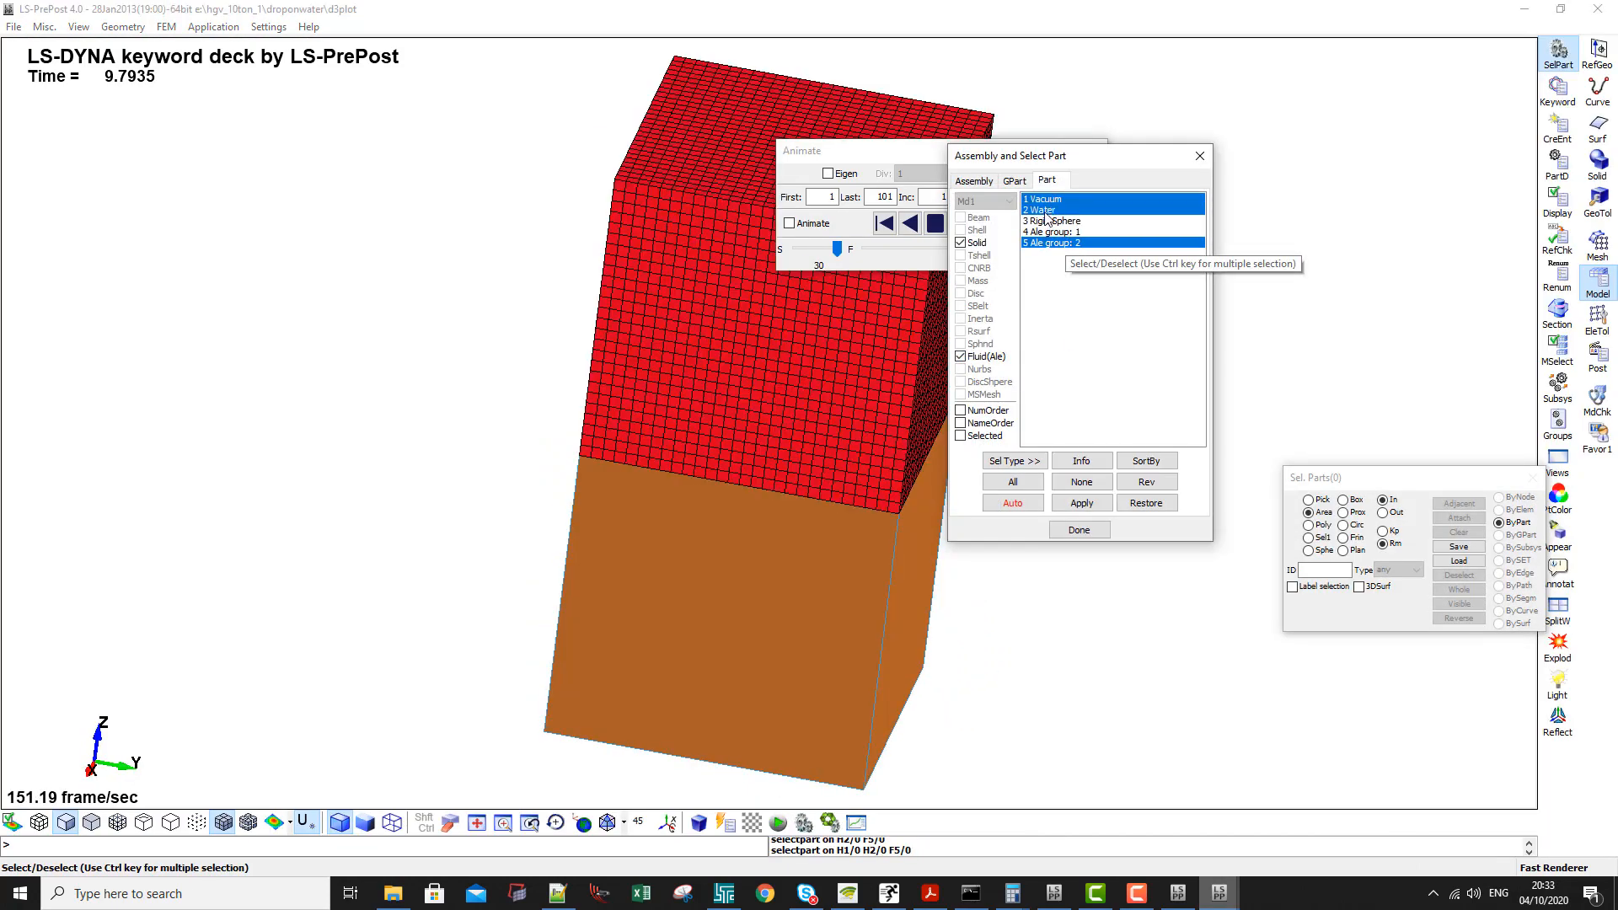
left_click(1054, 221)
left_click(1053, 243, "ctrl")
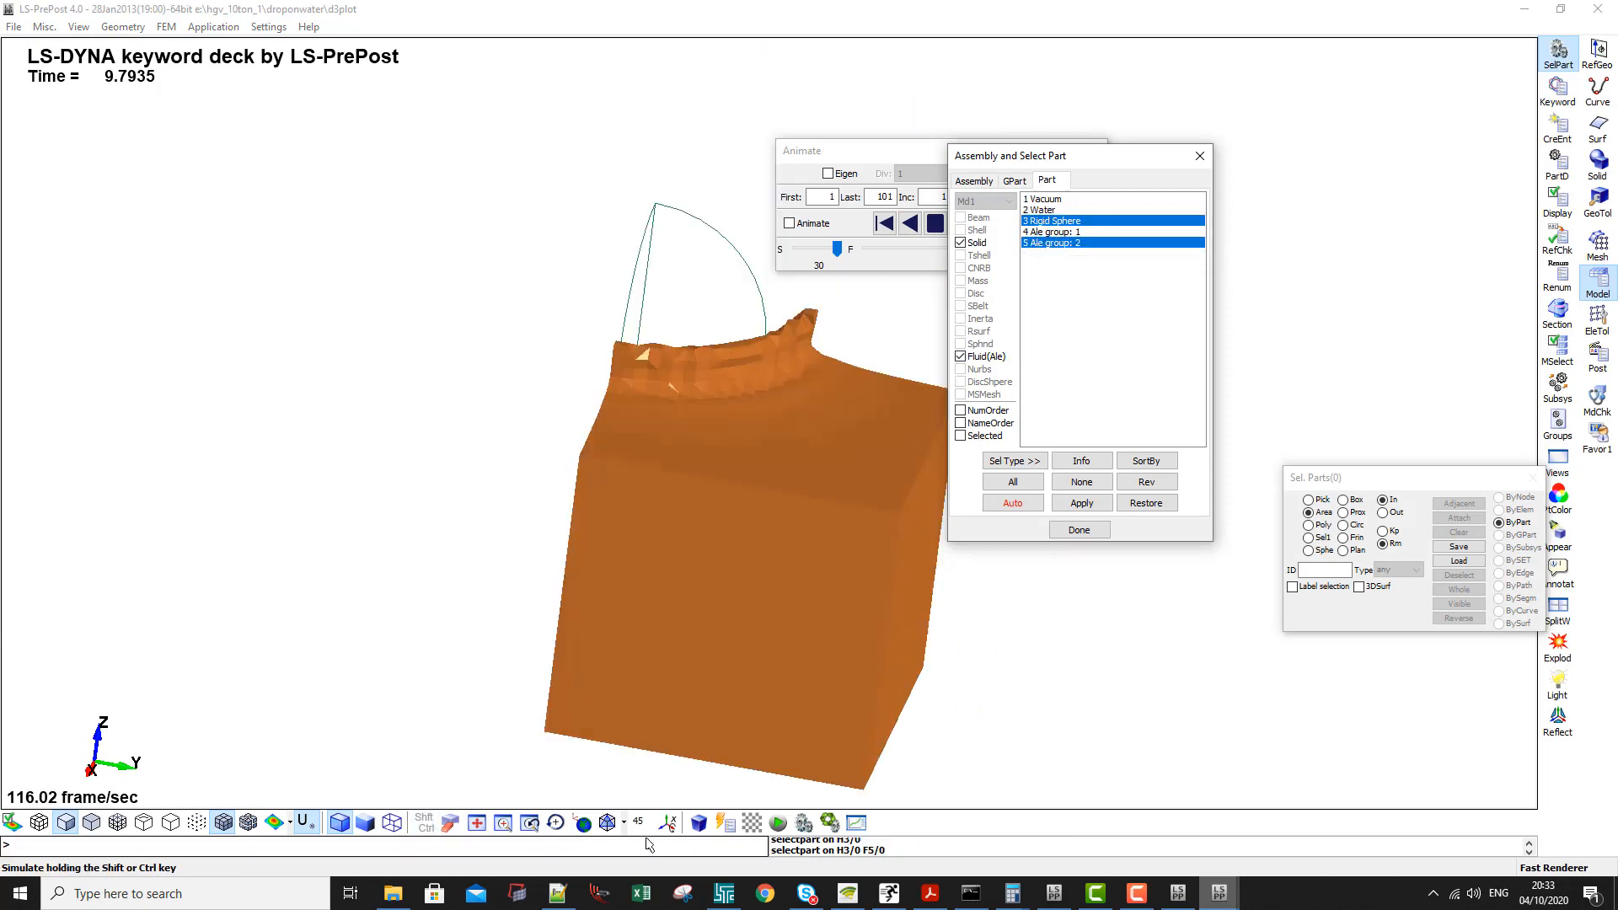
left_click(625, 822)
left_click(648, 719)
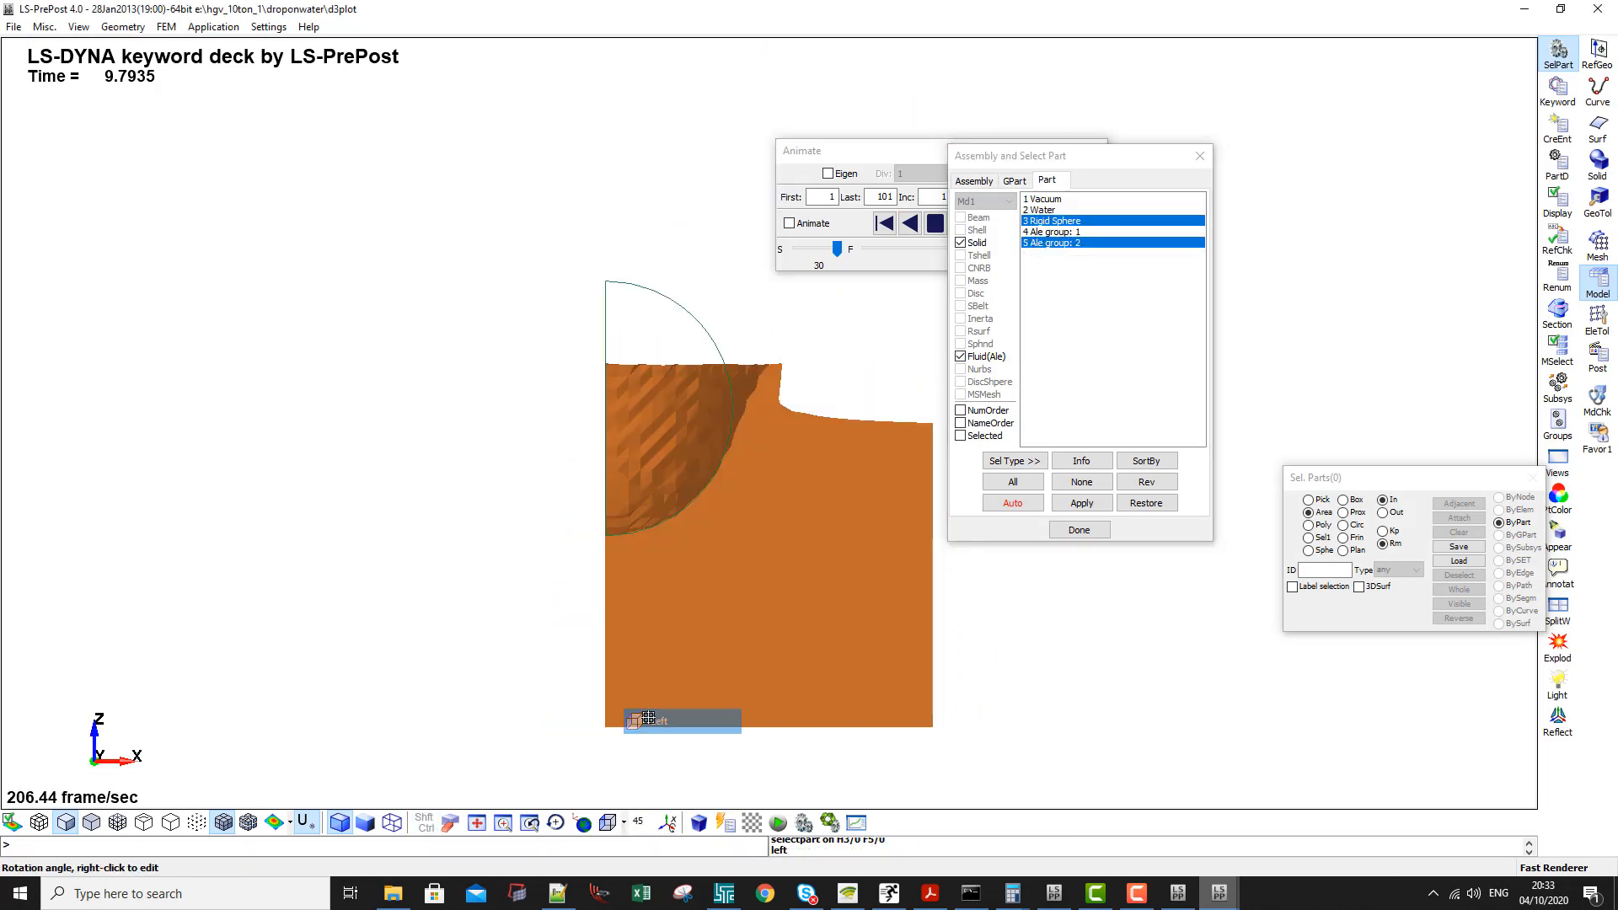
left_click(66, 822)
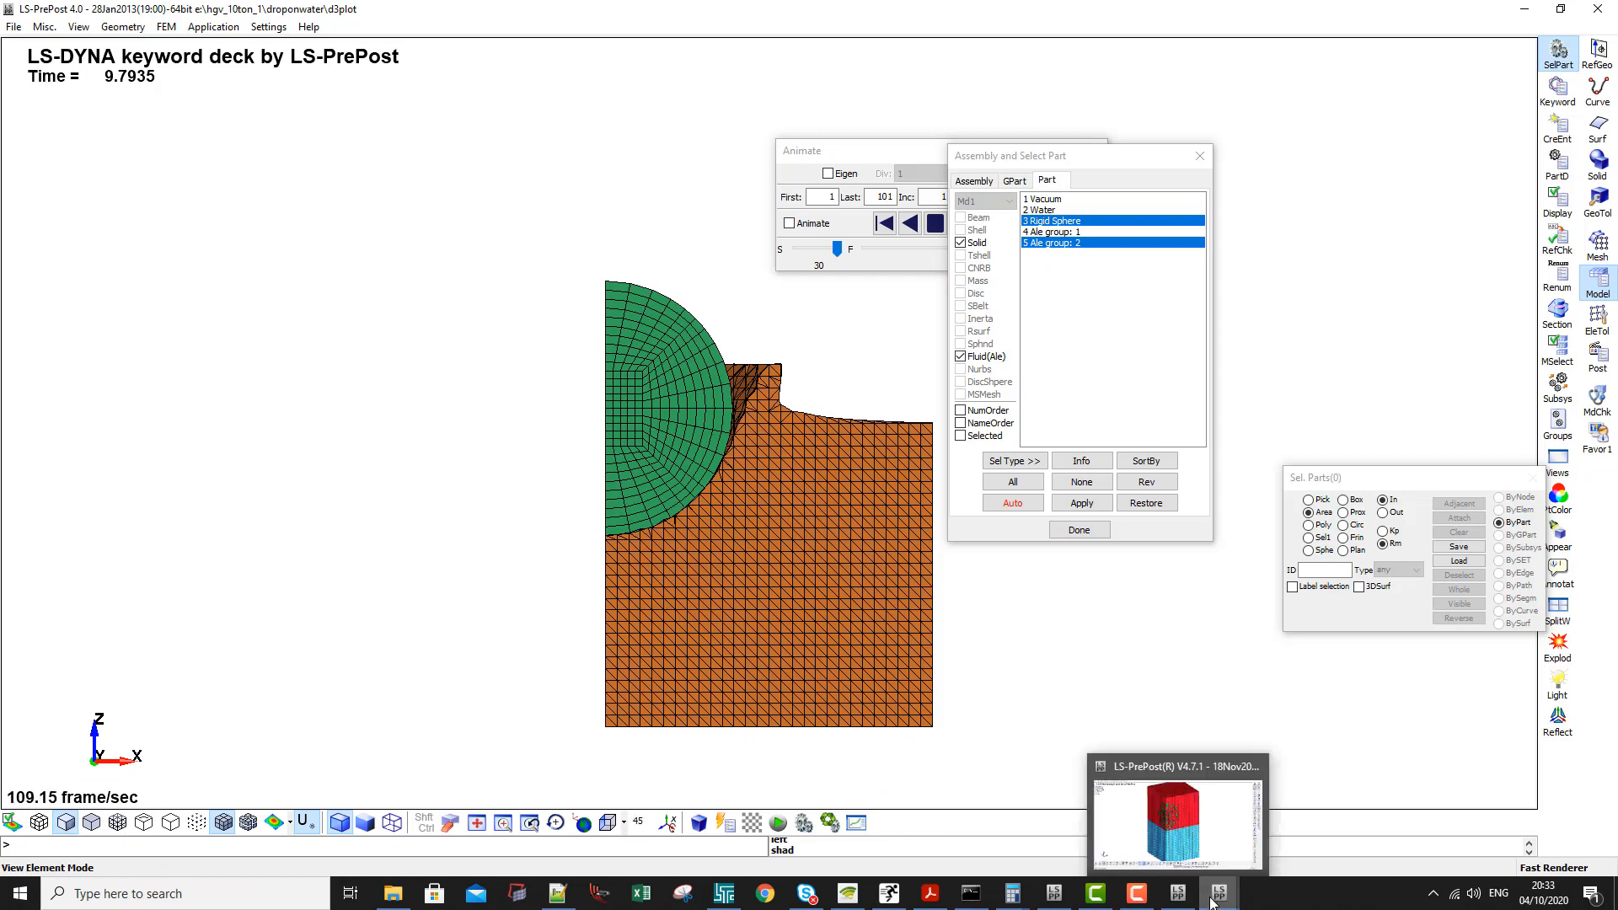
- Step the droponwater results forward to the final state, 101
left_click(923, 158)
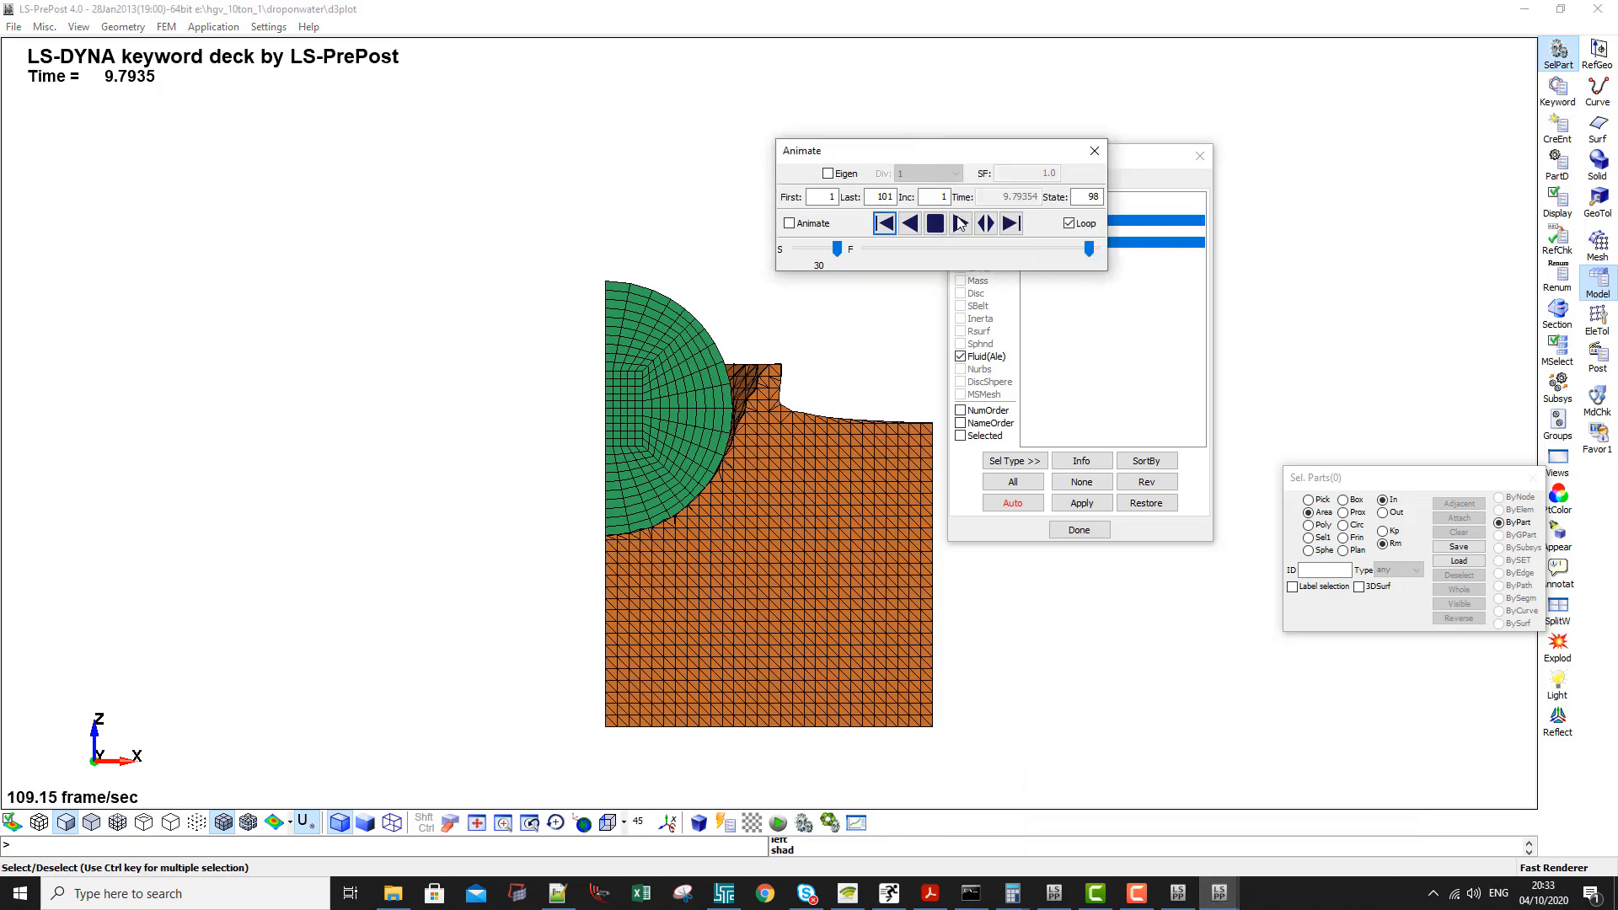
left_click(1013, 223)
left_click(1013, 223)
left_click(1014, 223)
left_click(1013, 224)
left_click(902, 223)
left_click(902, 224)
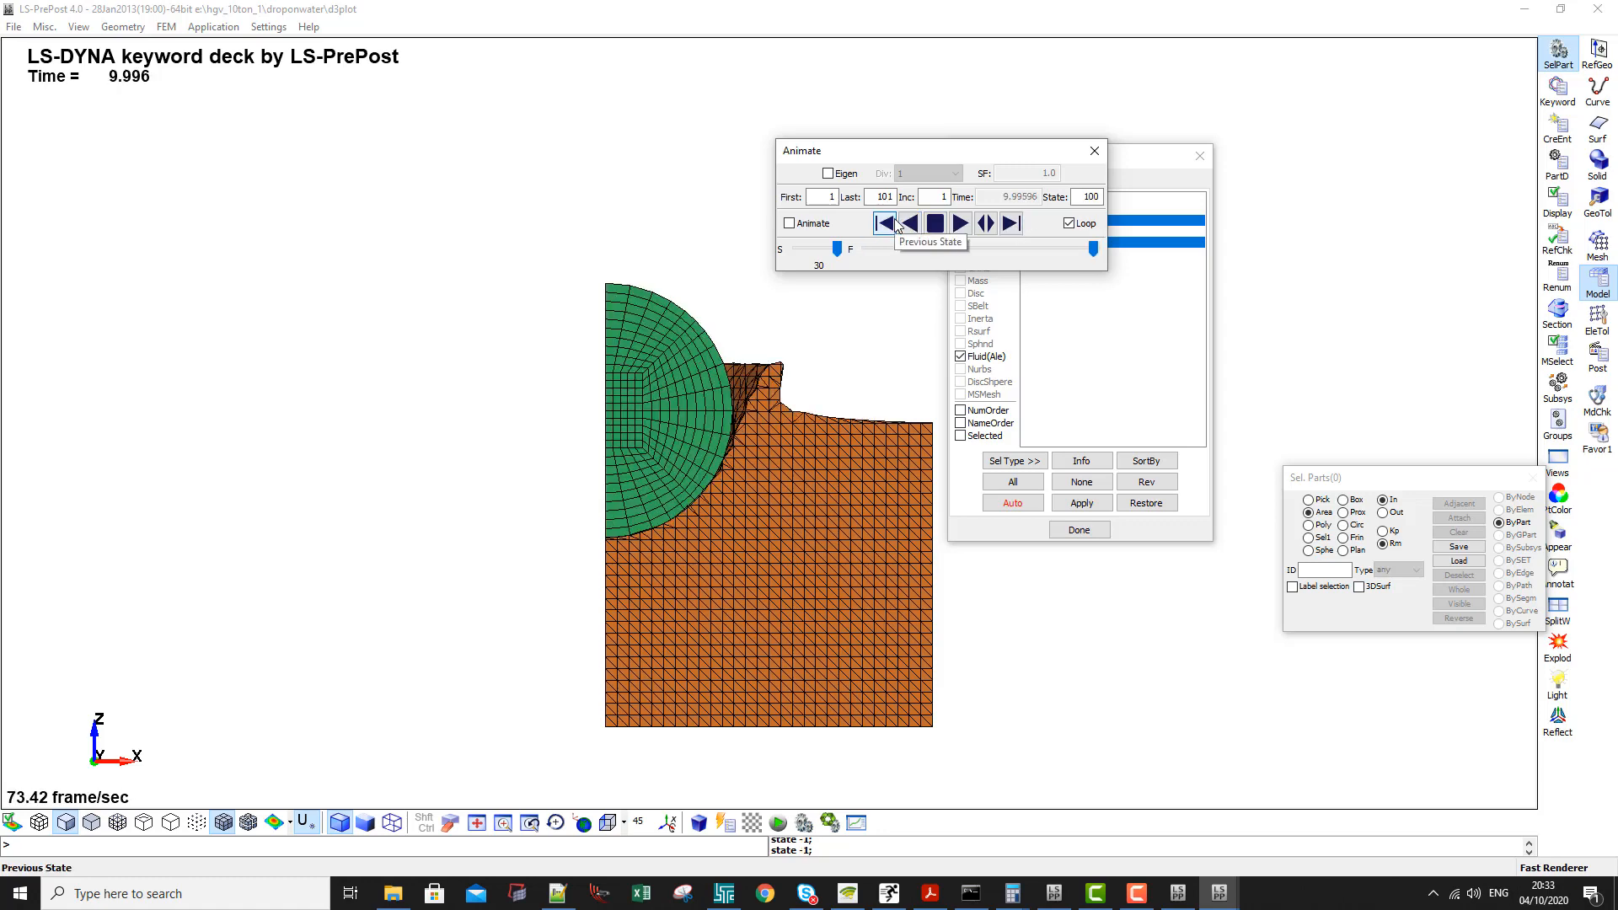
left_click(1011, 223)
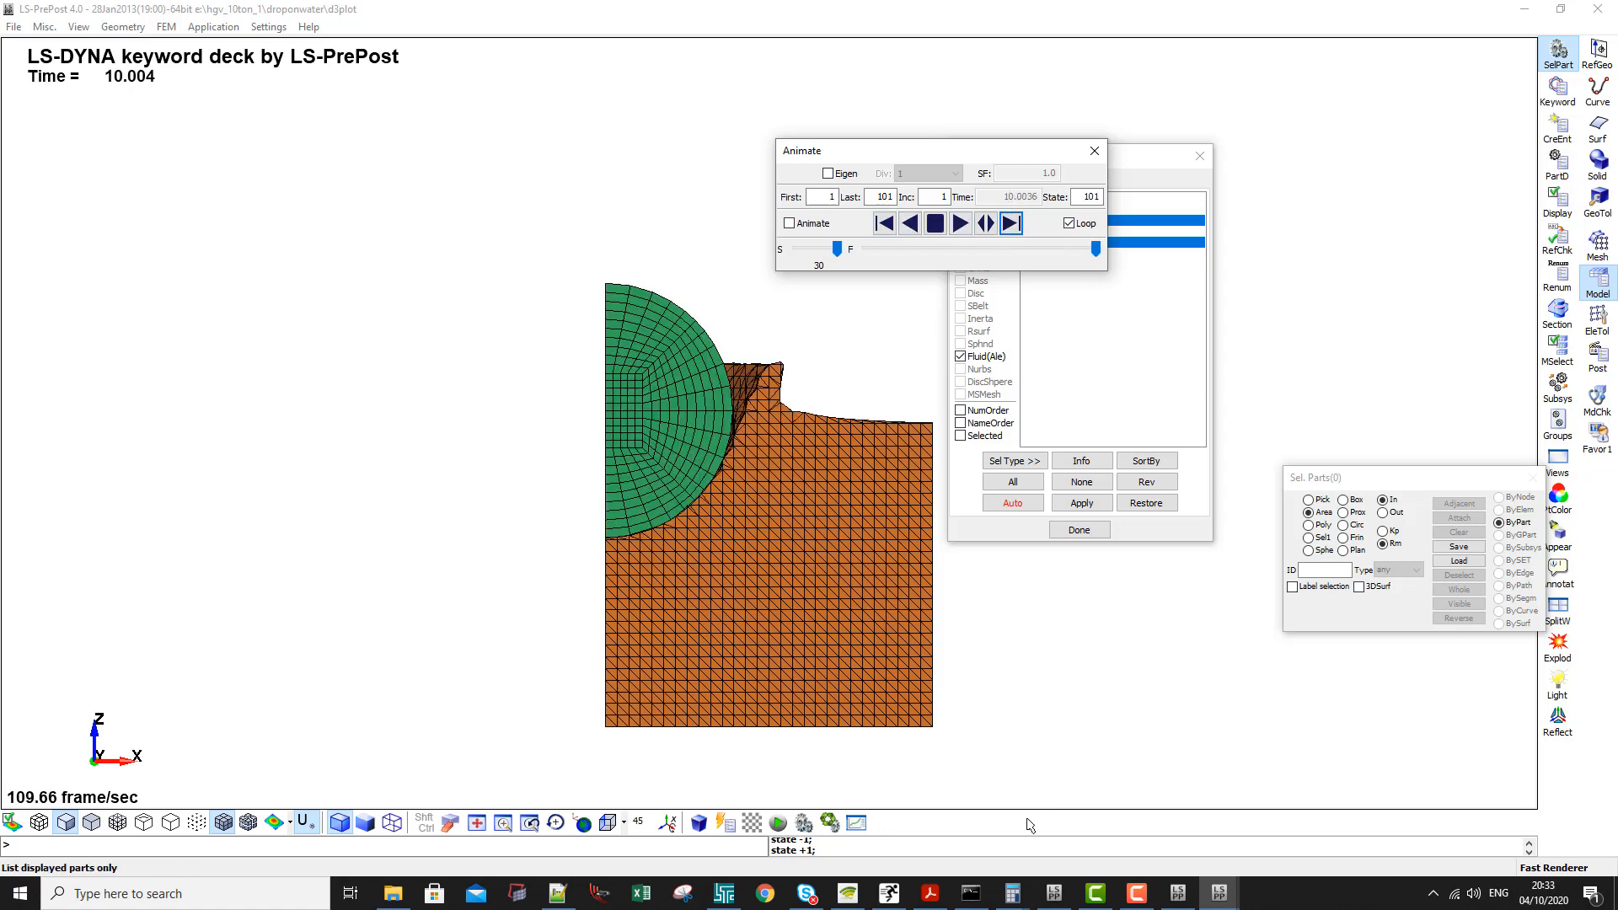
- Switch to the QuarterModel results window and advance its animation to the final state, 101
mouse_move(1220, 897)
left_click(1127, 821)
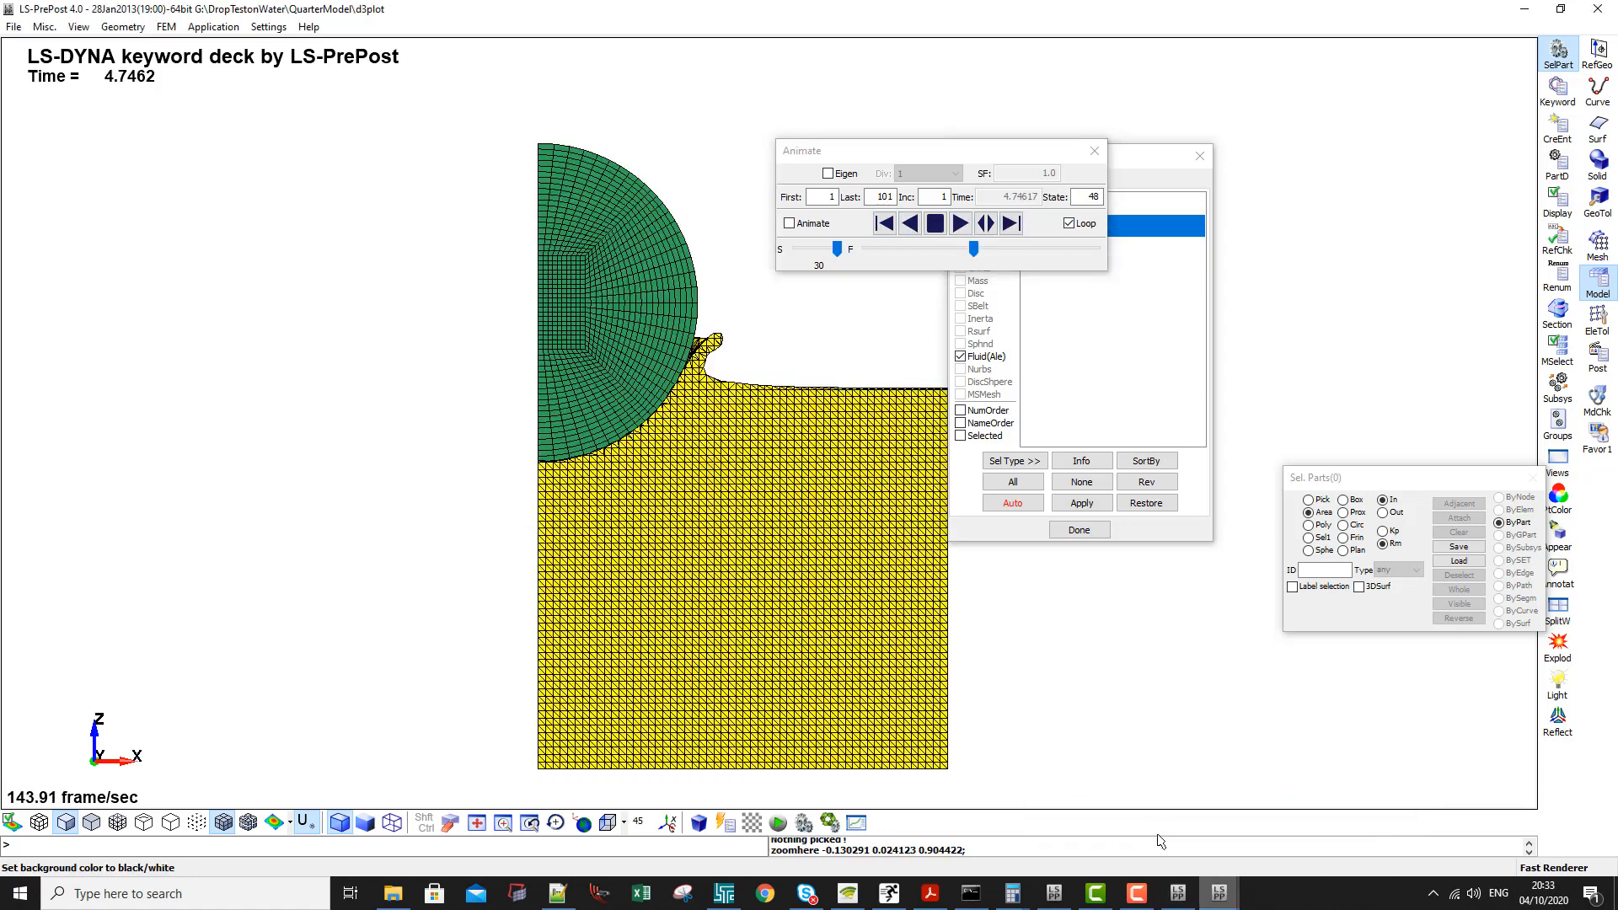
left_click_drag(974, 249, 1087, 249)
left_click(1012, 224)
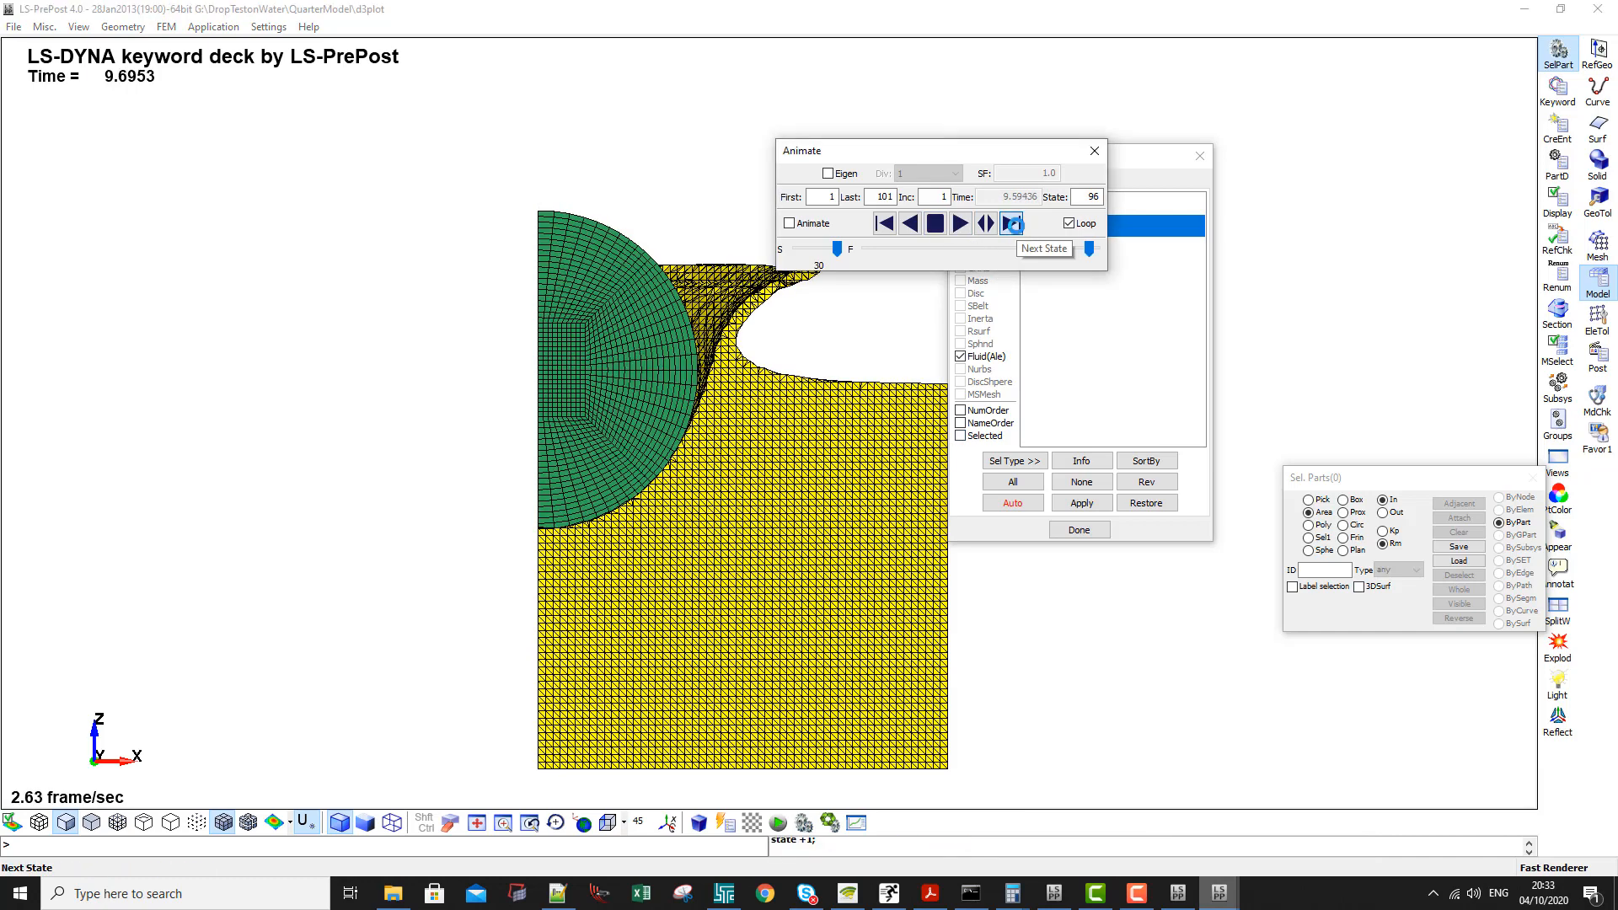
left_click(1012, 223)
left_click(1013, 223)
left_click(1012, 223)
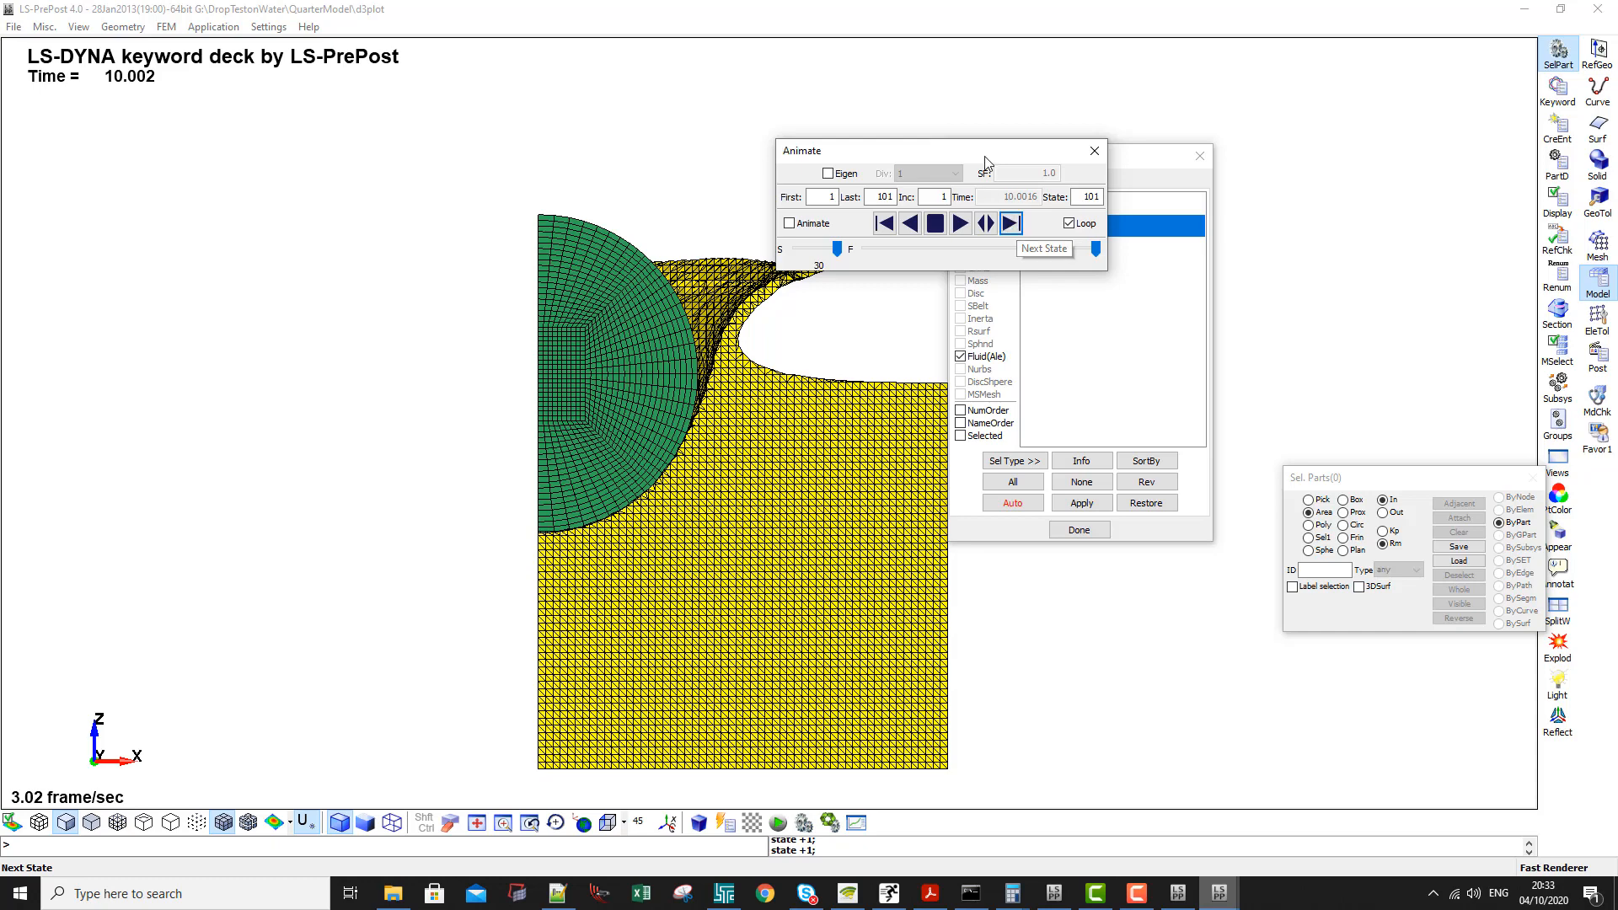
- Move the Animate dialog off the model and compare the quarter model's splash shape with the droponwater result
left_click_drag(986, 156, 1309, 329)
middle_click_drag(697, 368, 435, 321, "ctrl")
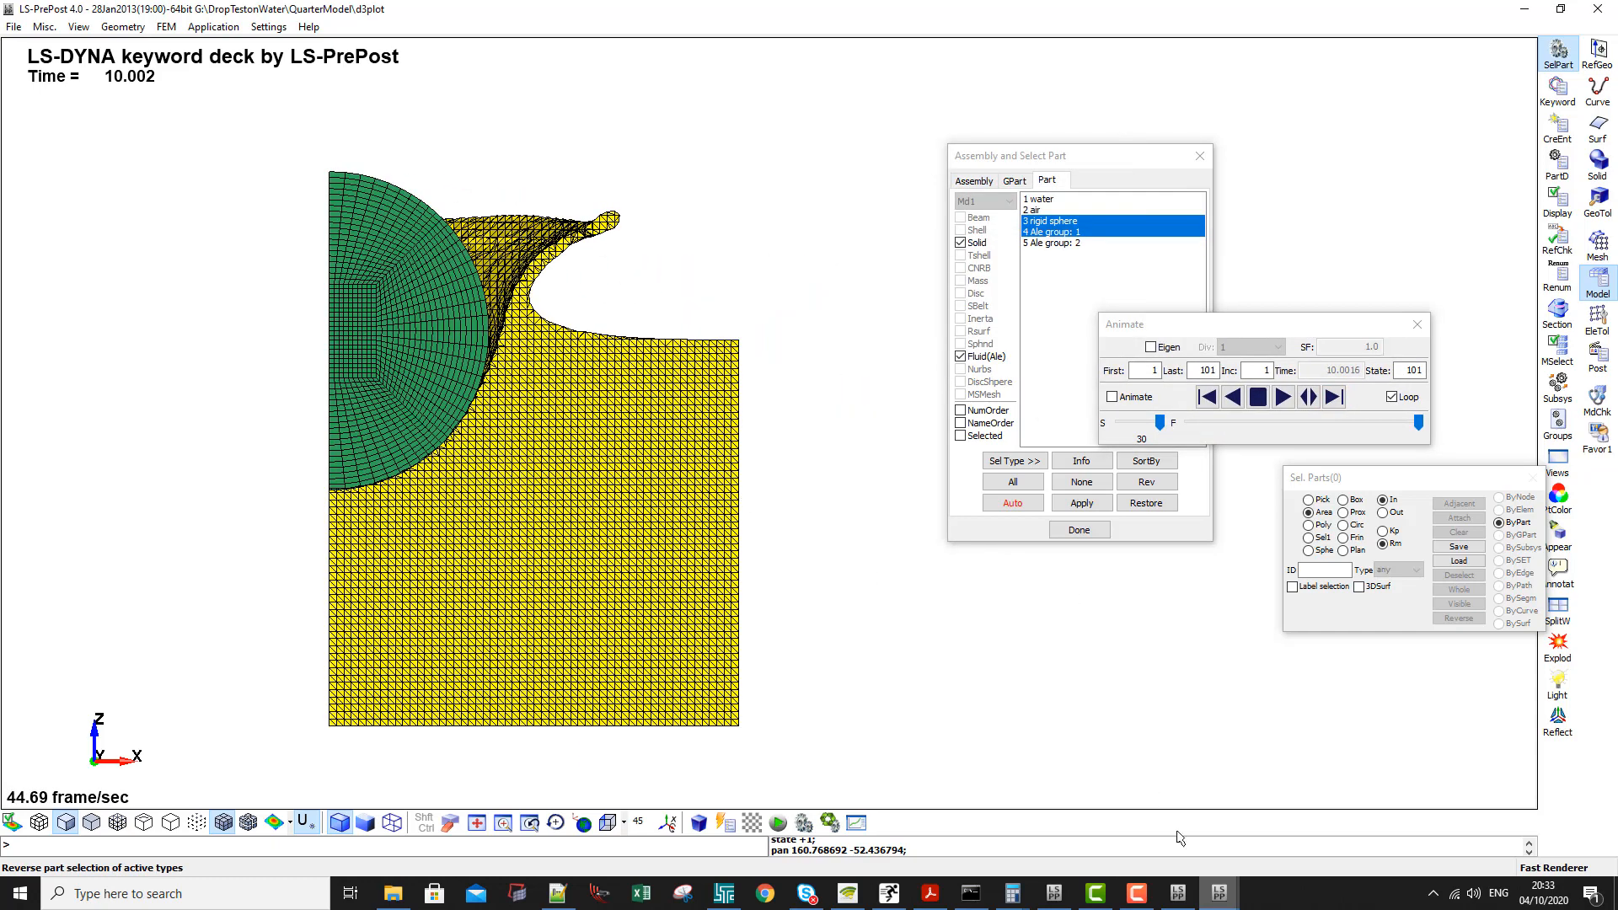
mouse_move(1220, 894)
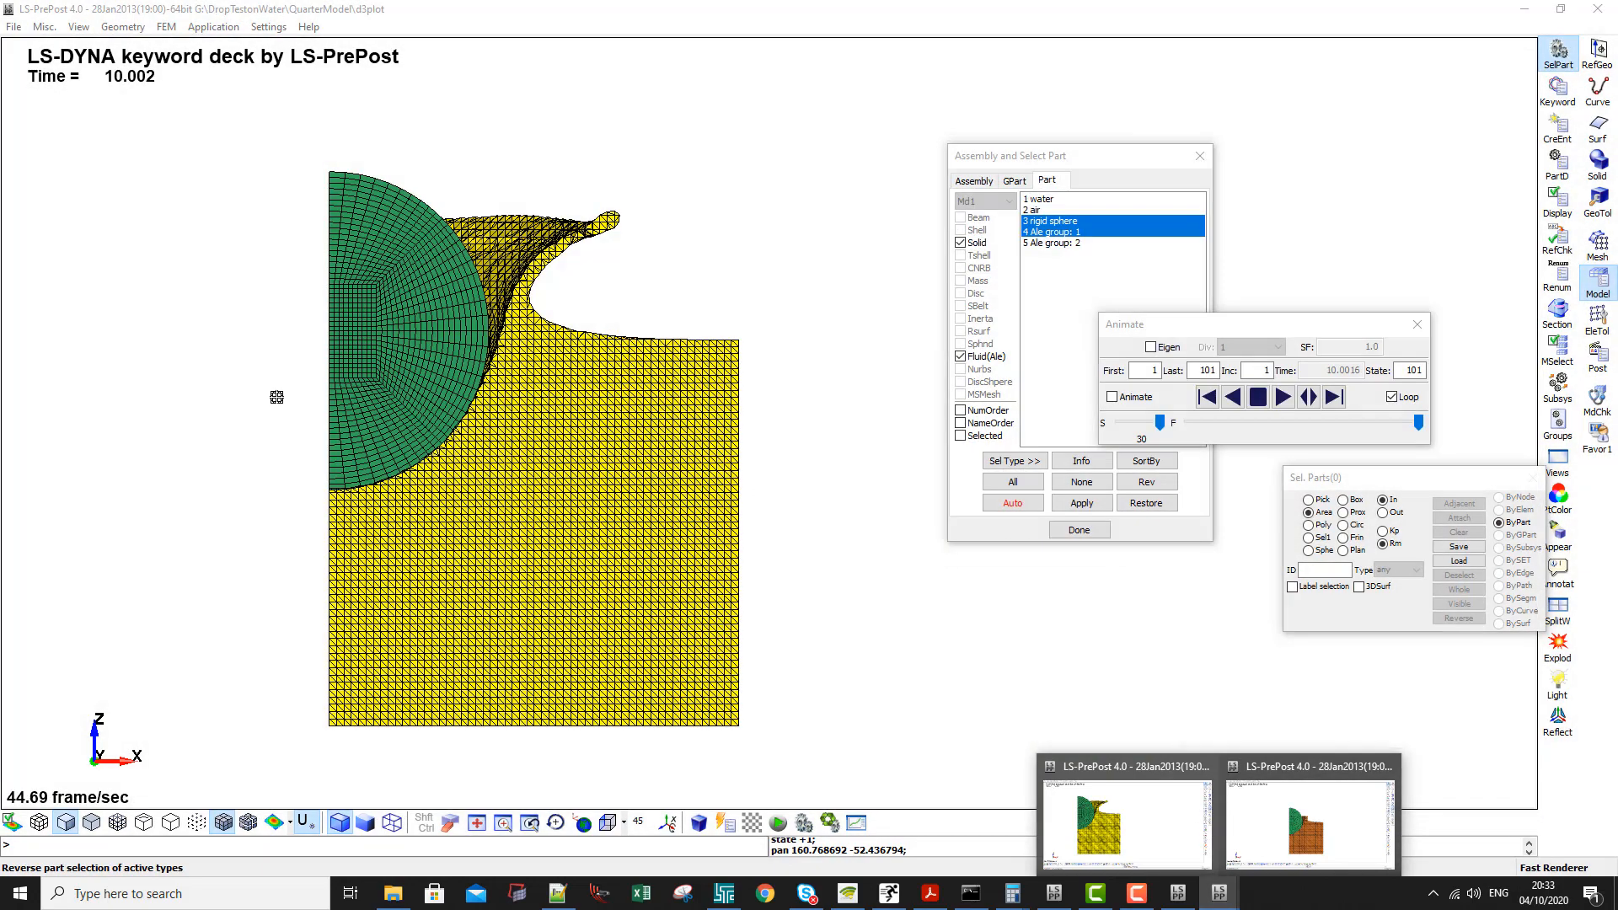
middle_click_drag(487, 419, 608, 422, "shift")
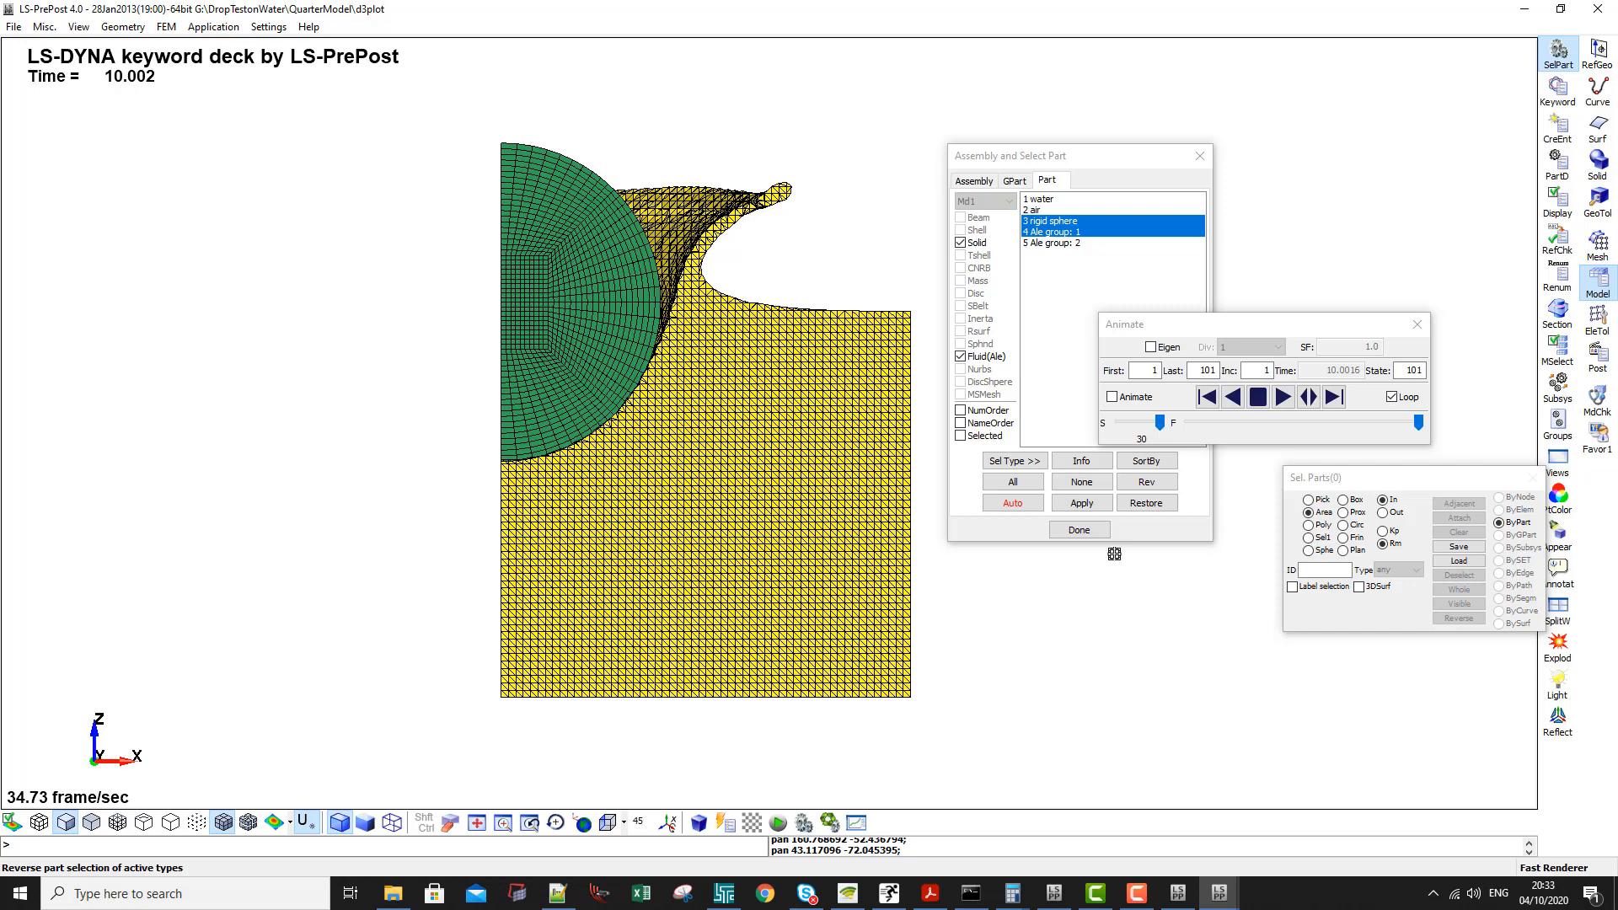
- Recolour the quarter model's water, Ale group 1, from yellow to blue
left_click(1559, 496)
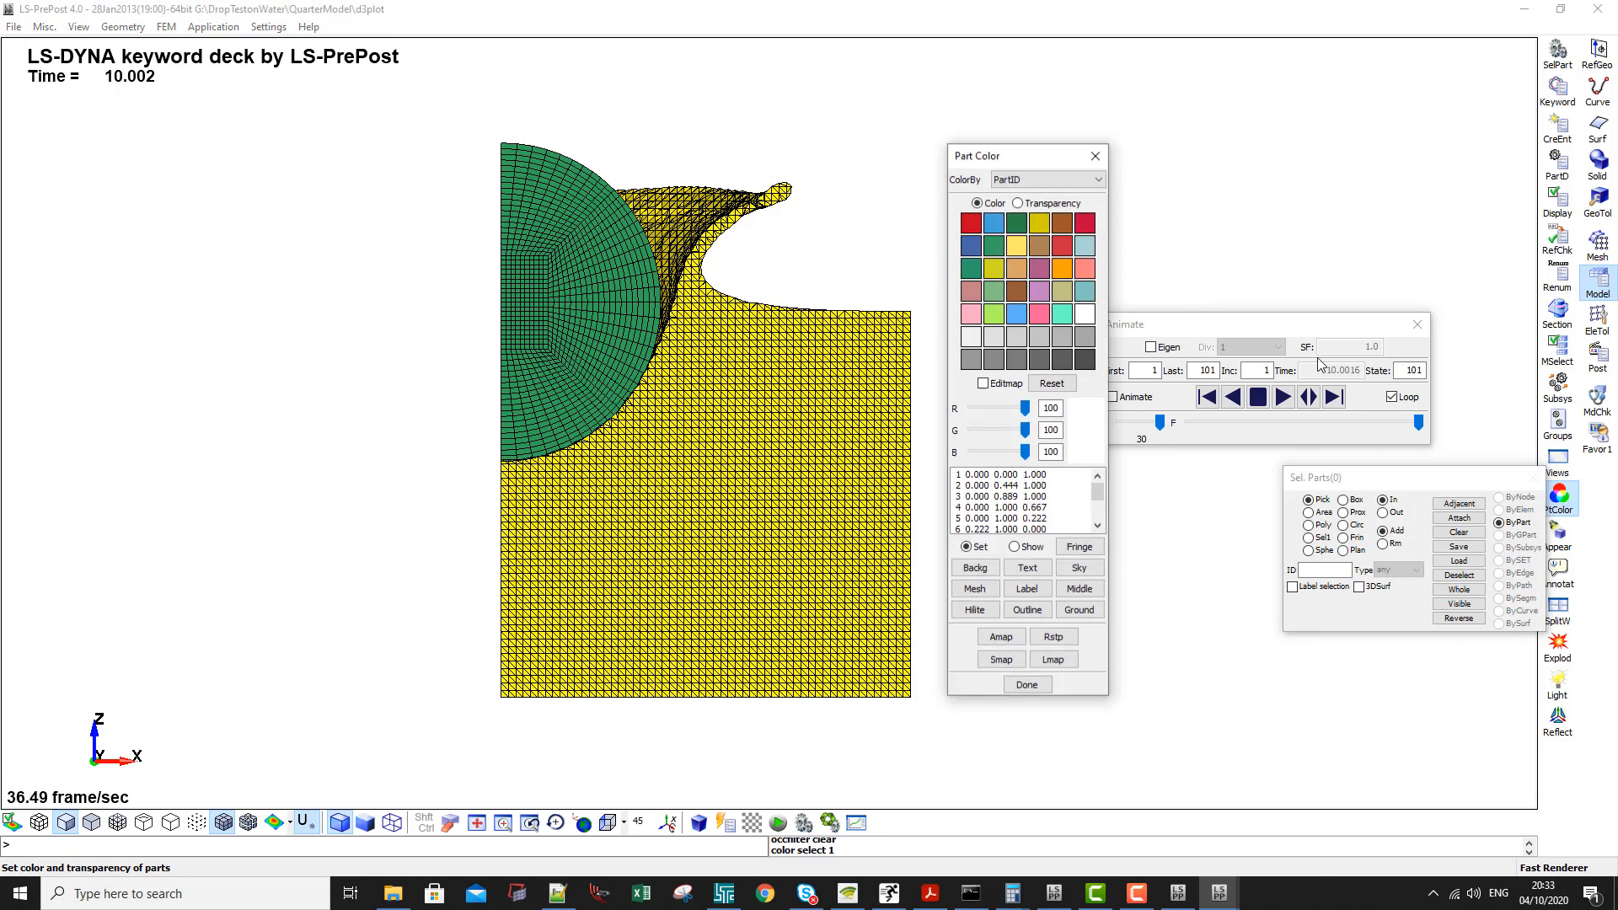
left_click(991, 225)
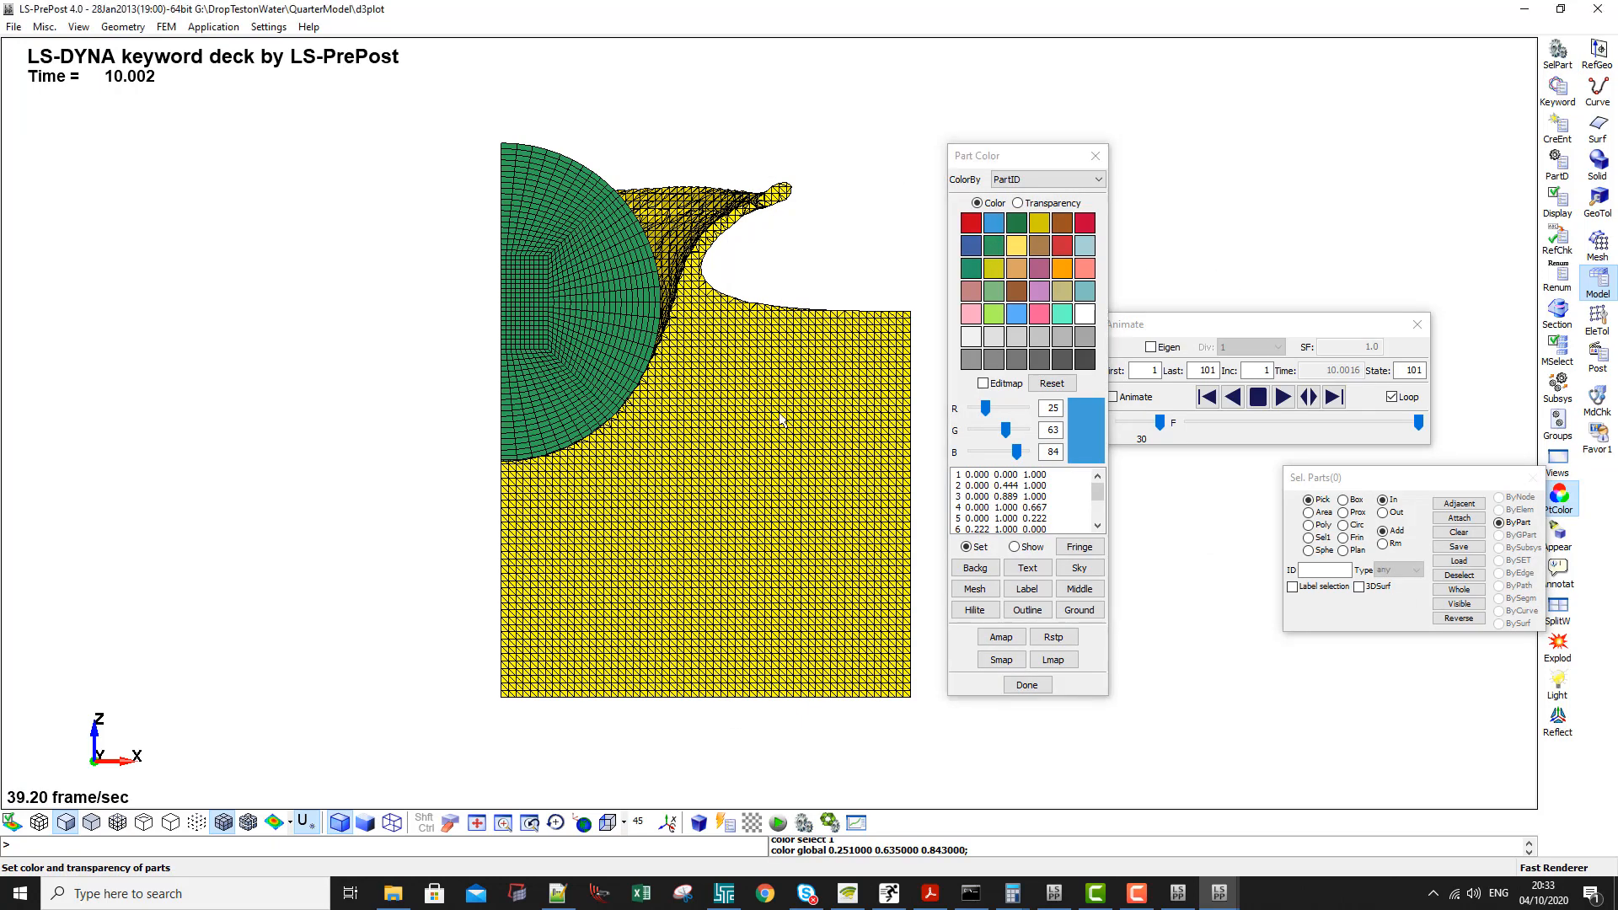
left_click(780, 415)
scroll(778, 413, "down", 4)
scroll(801, 428, "up", 4)
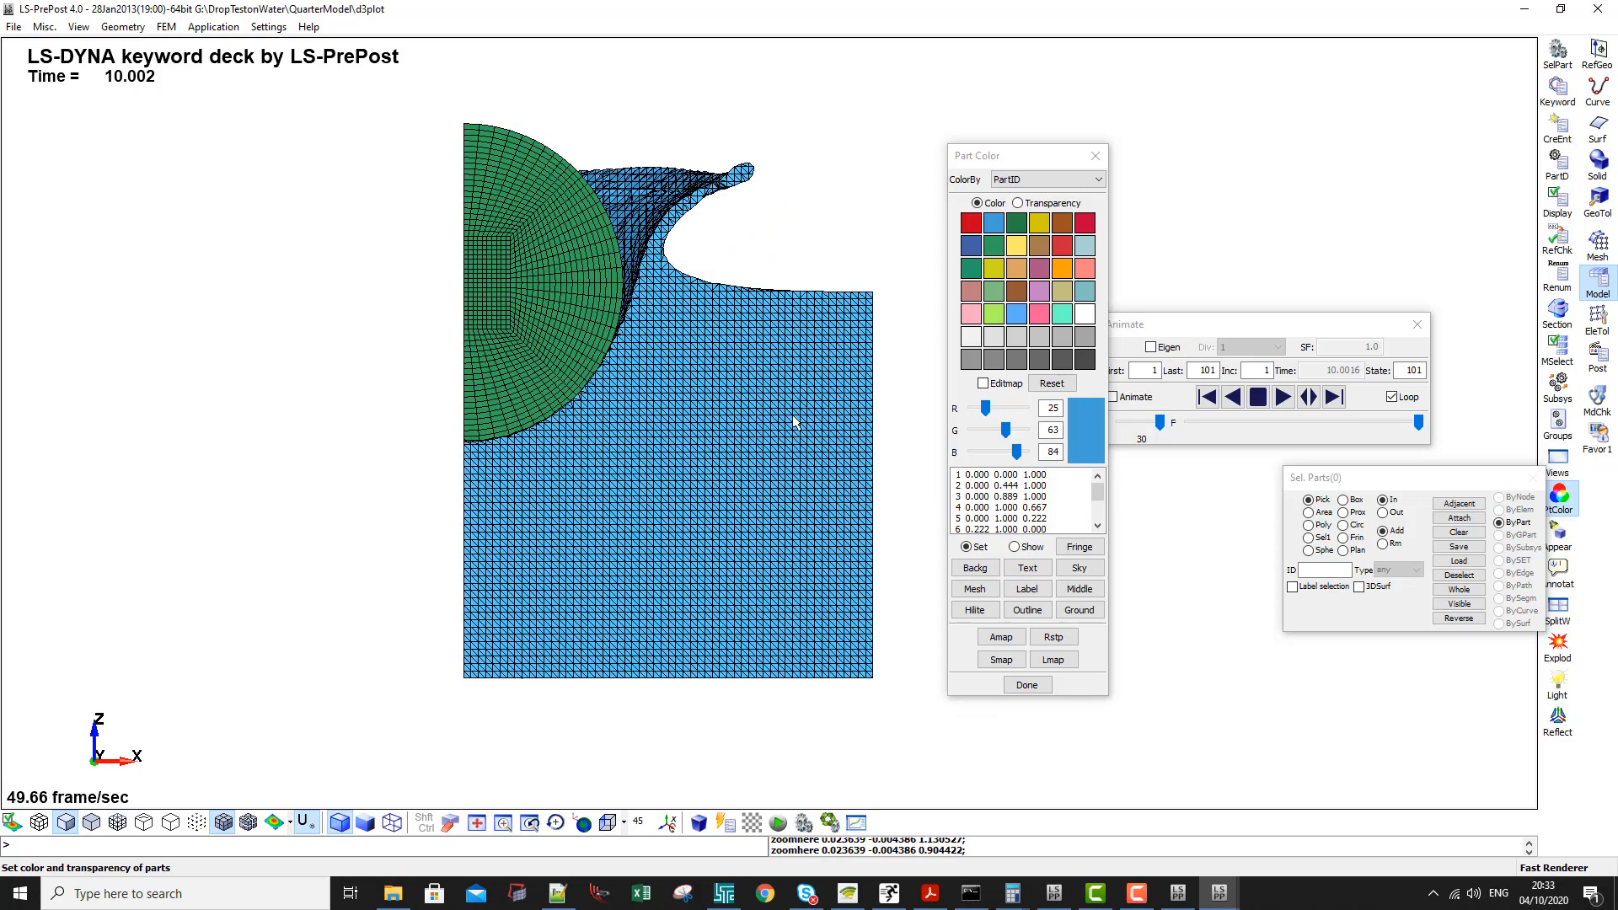
- Examine the blue water splash around the rigid sphere from an oblique 3D viewpoint
left_click_drag(795, 423, 706, 356)
scroll(788, 541, "down", 3)
scroll(666, 436, "up", 3)
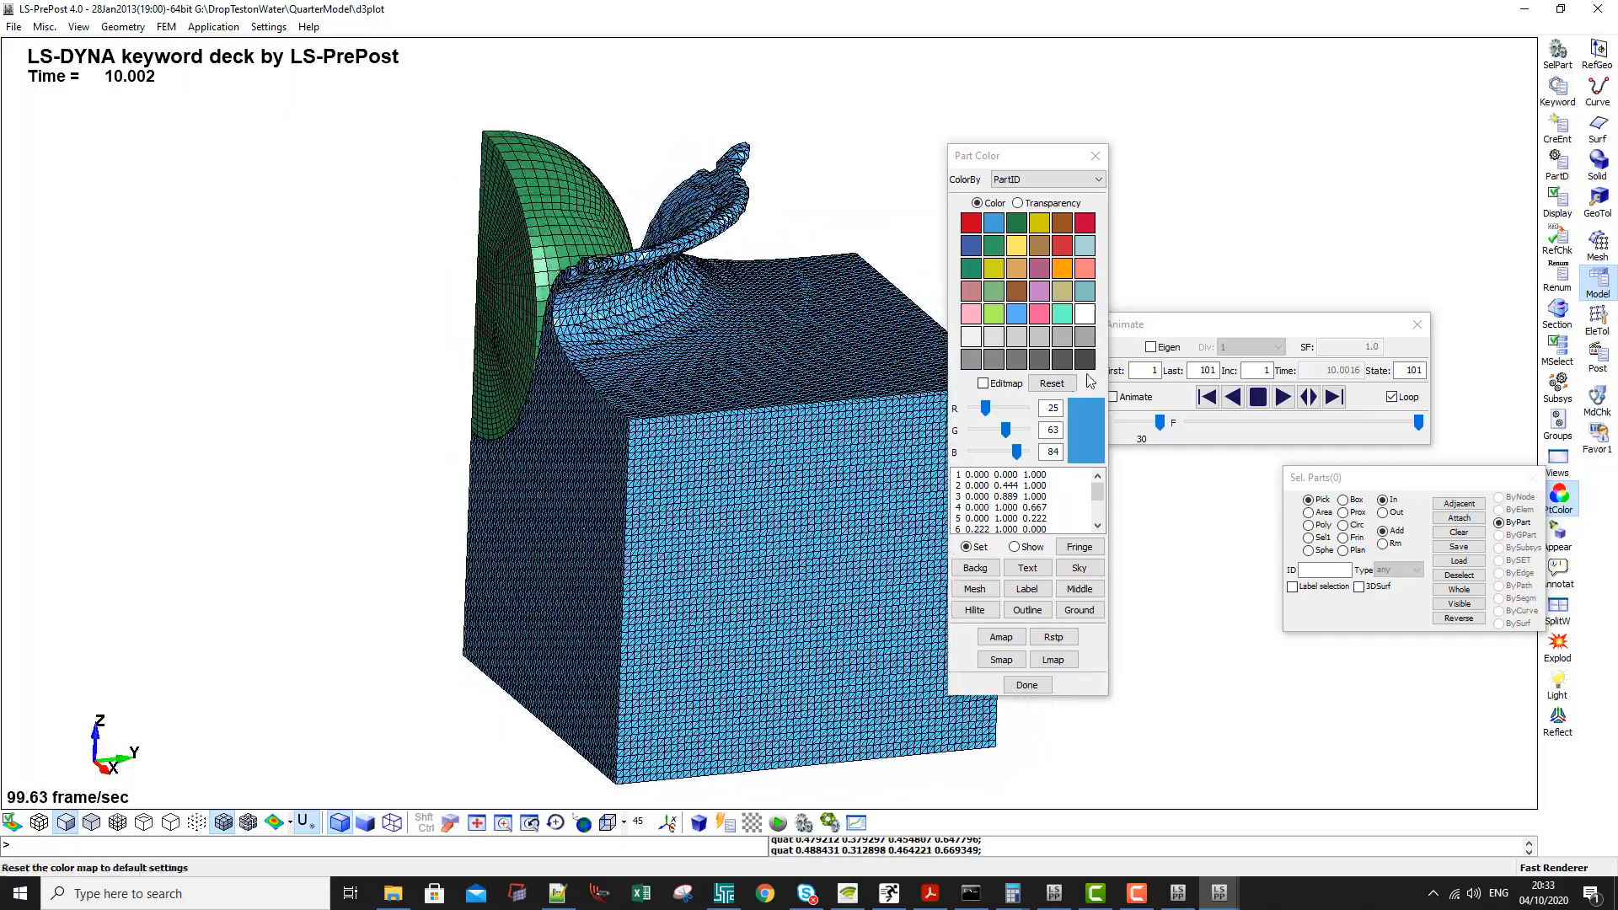
middle_click_drag(725, 547, 802, 507)
left_click_drag(802, 507, 785, 506, "shift")
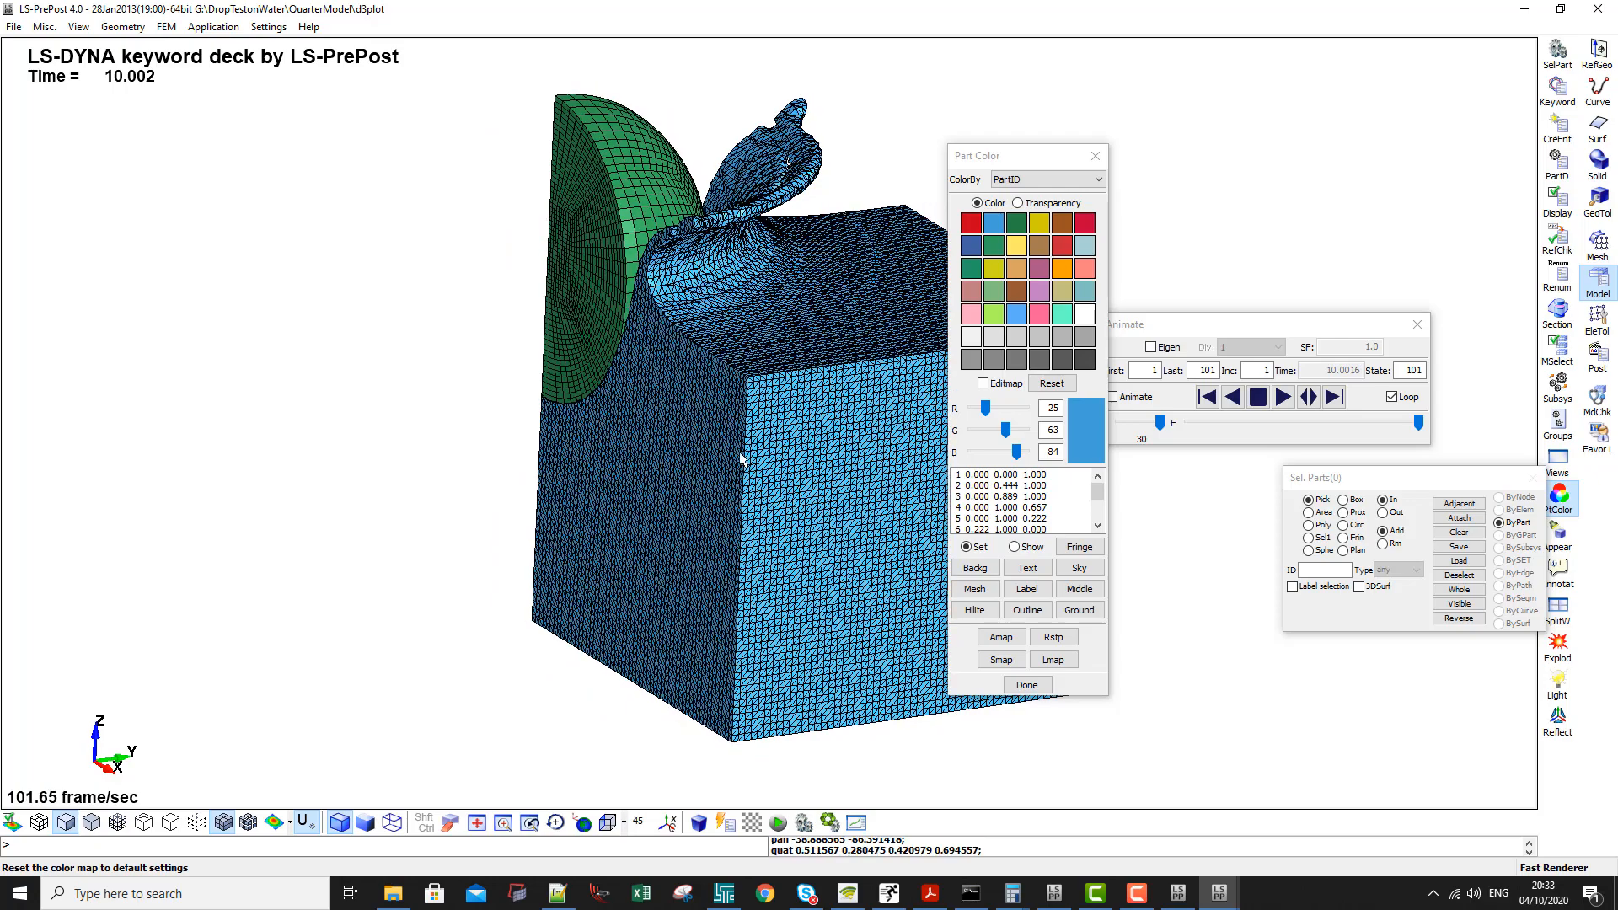
middle_click_drag(742, 459, 1064, 476, "shift")
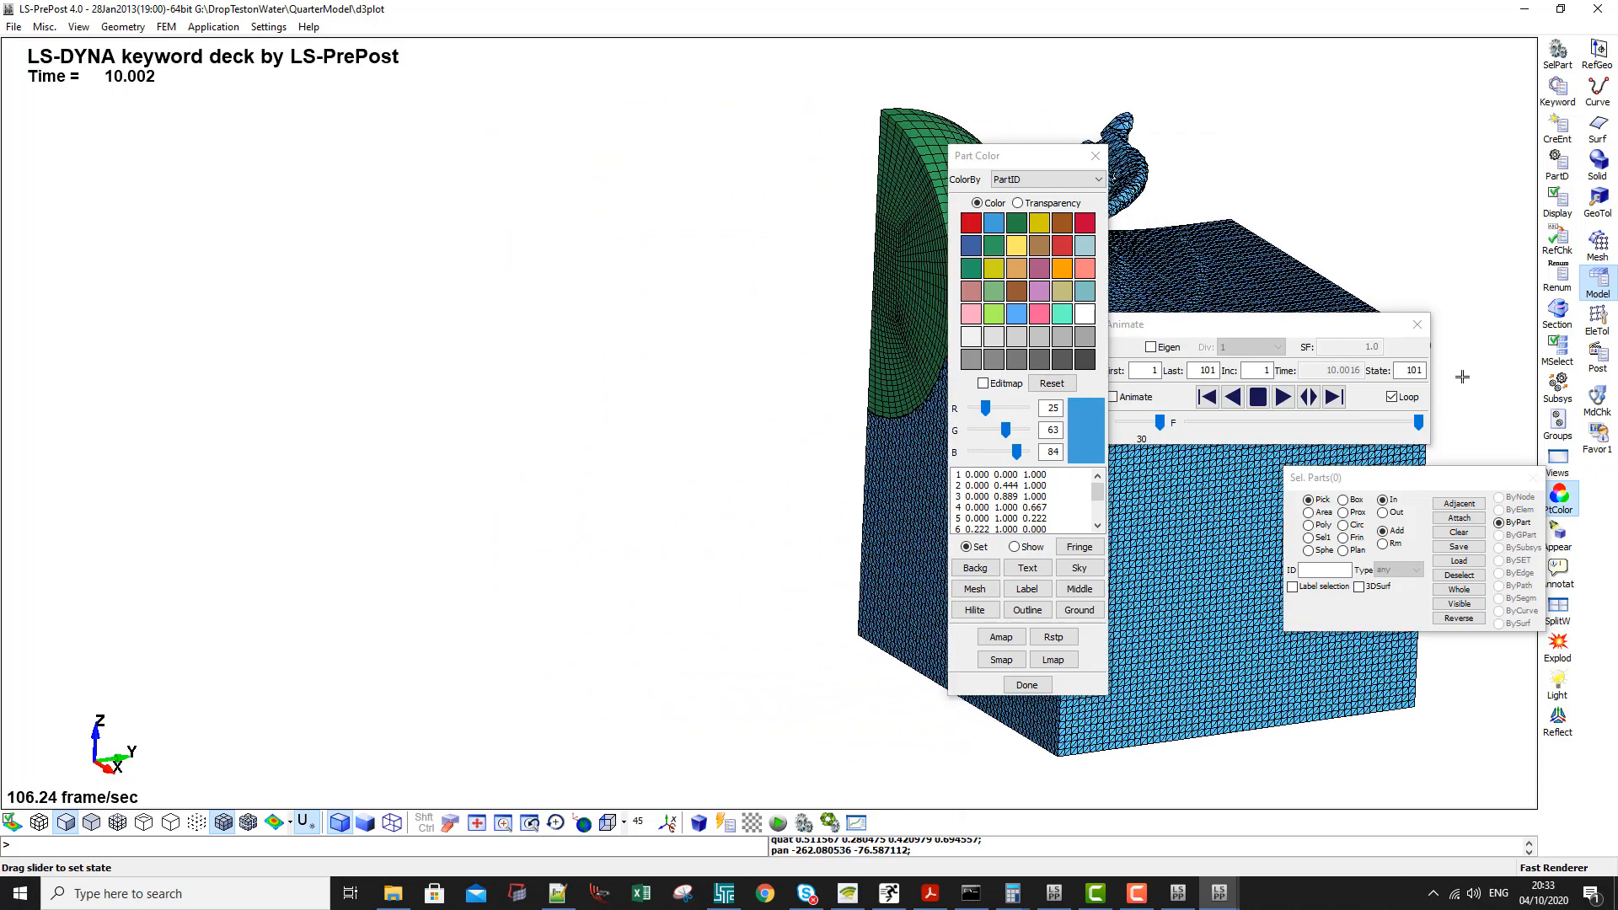
- Plot the part history of Z-Rigid Body Acceleration for the rigid sphere in the quarter model
left_click(1598, 356)
left_click(1560, 130)
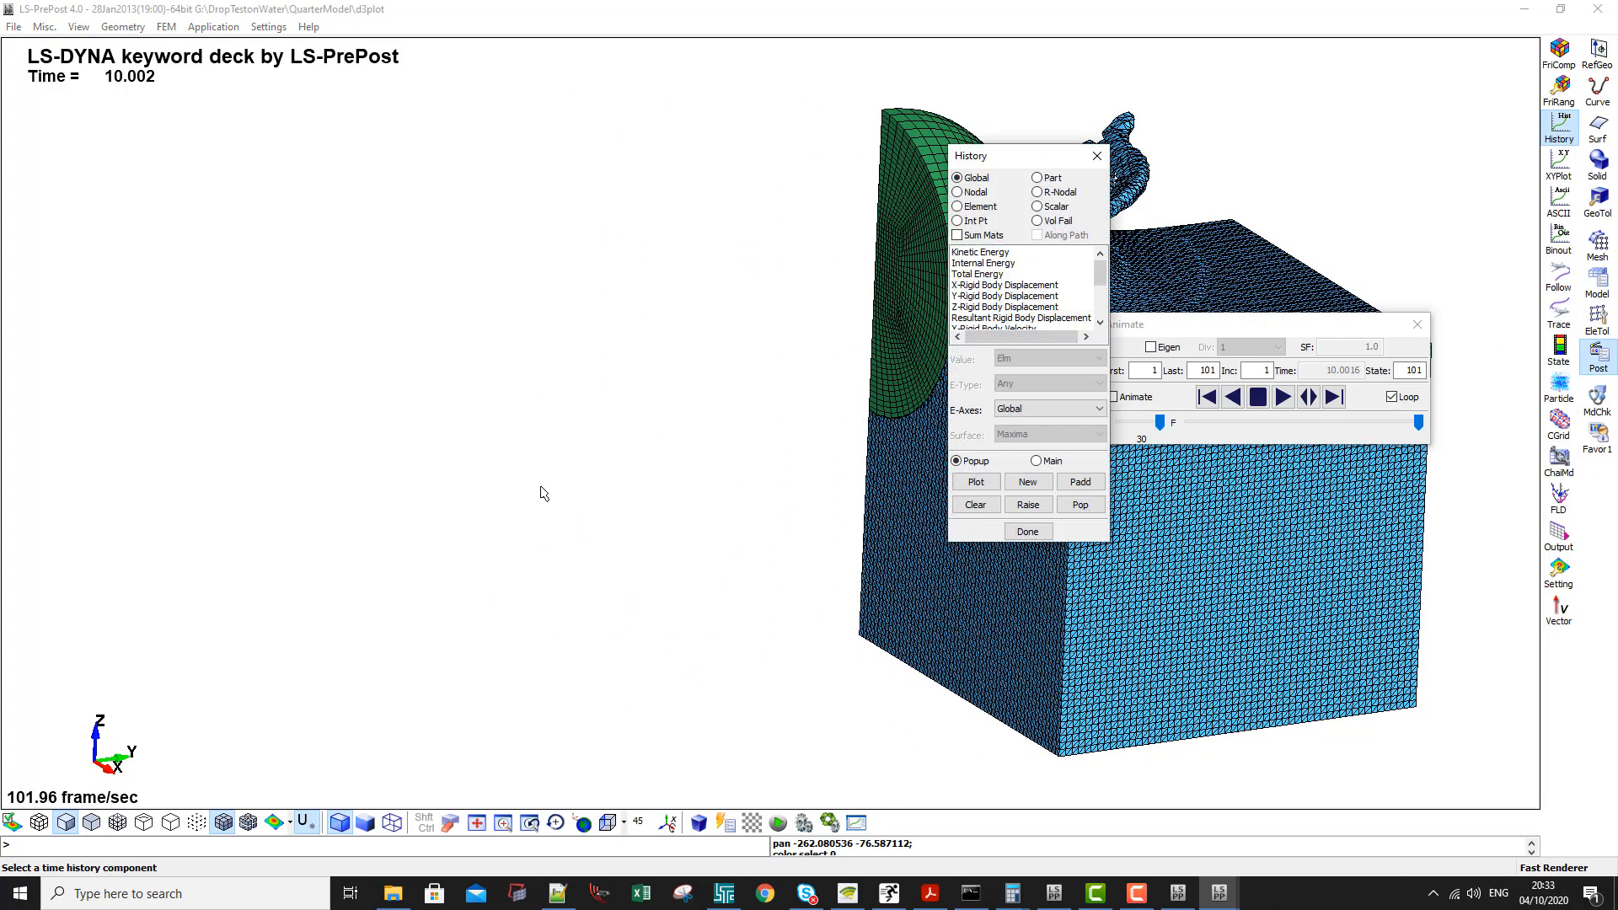
left_click_drag(700, 438, 675, 514, "shift")
left_click(1038, 178)
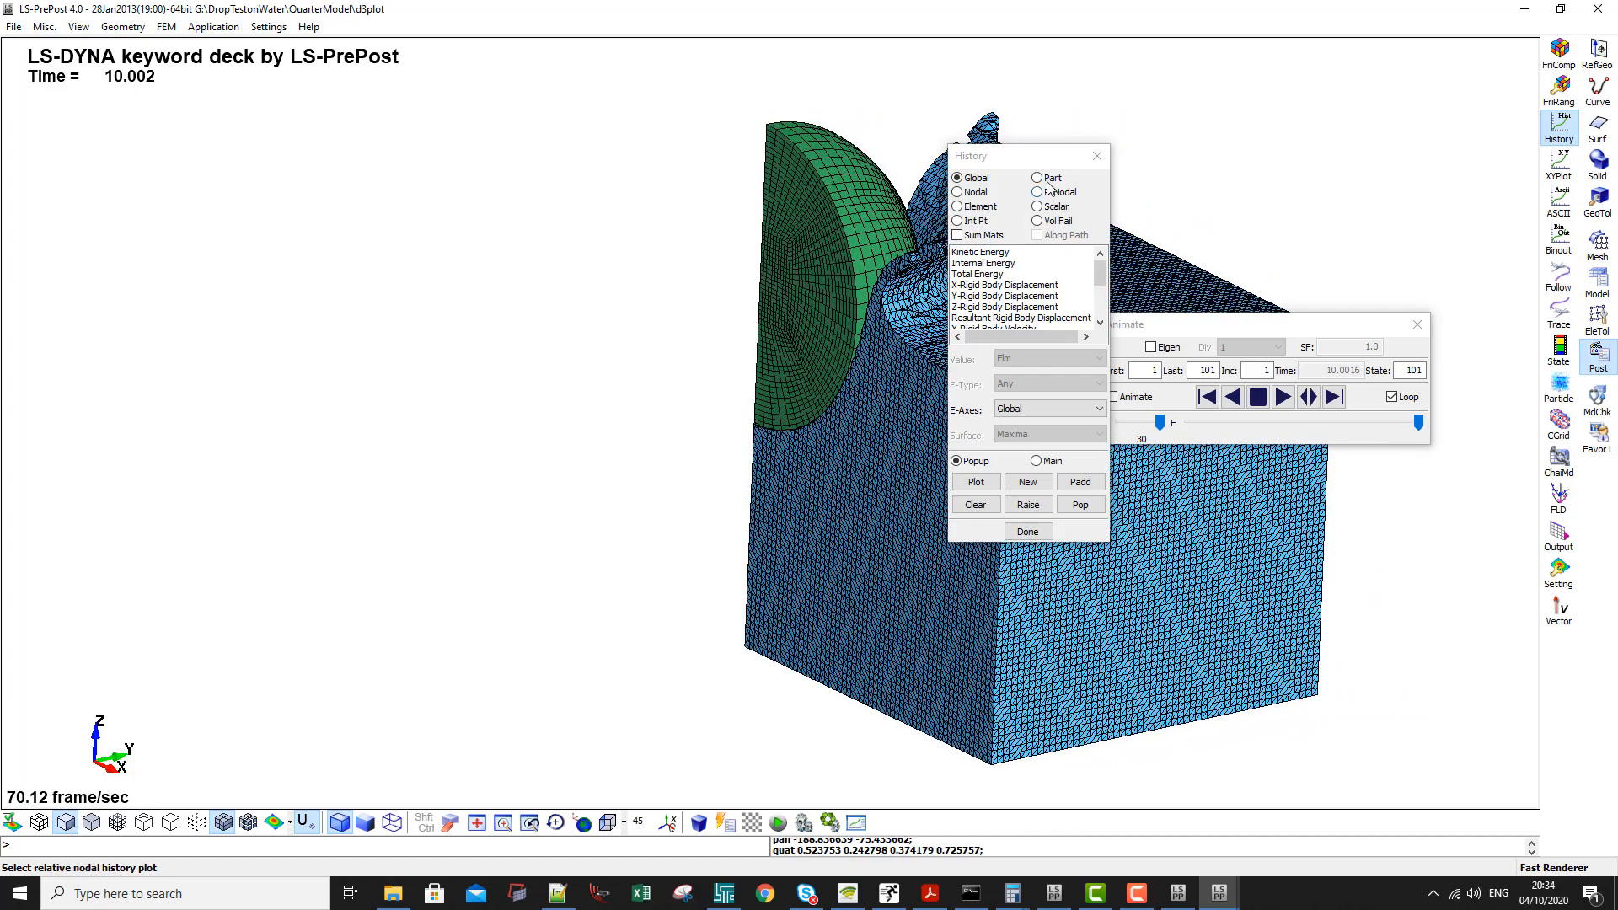
left_click(817, 263)
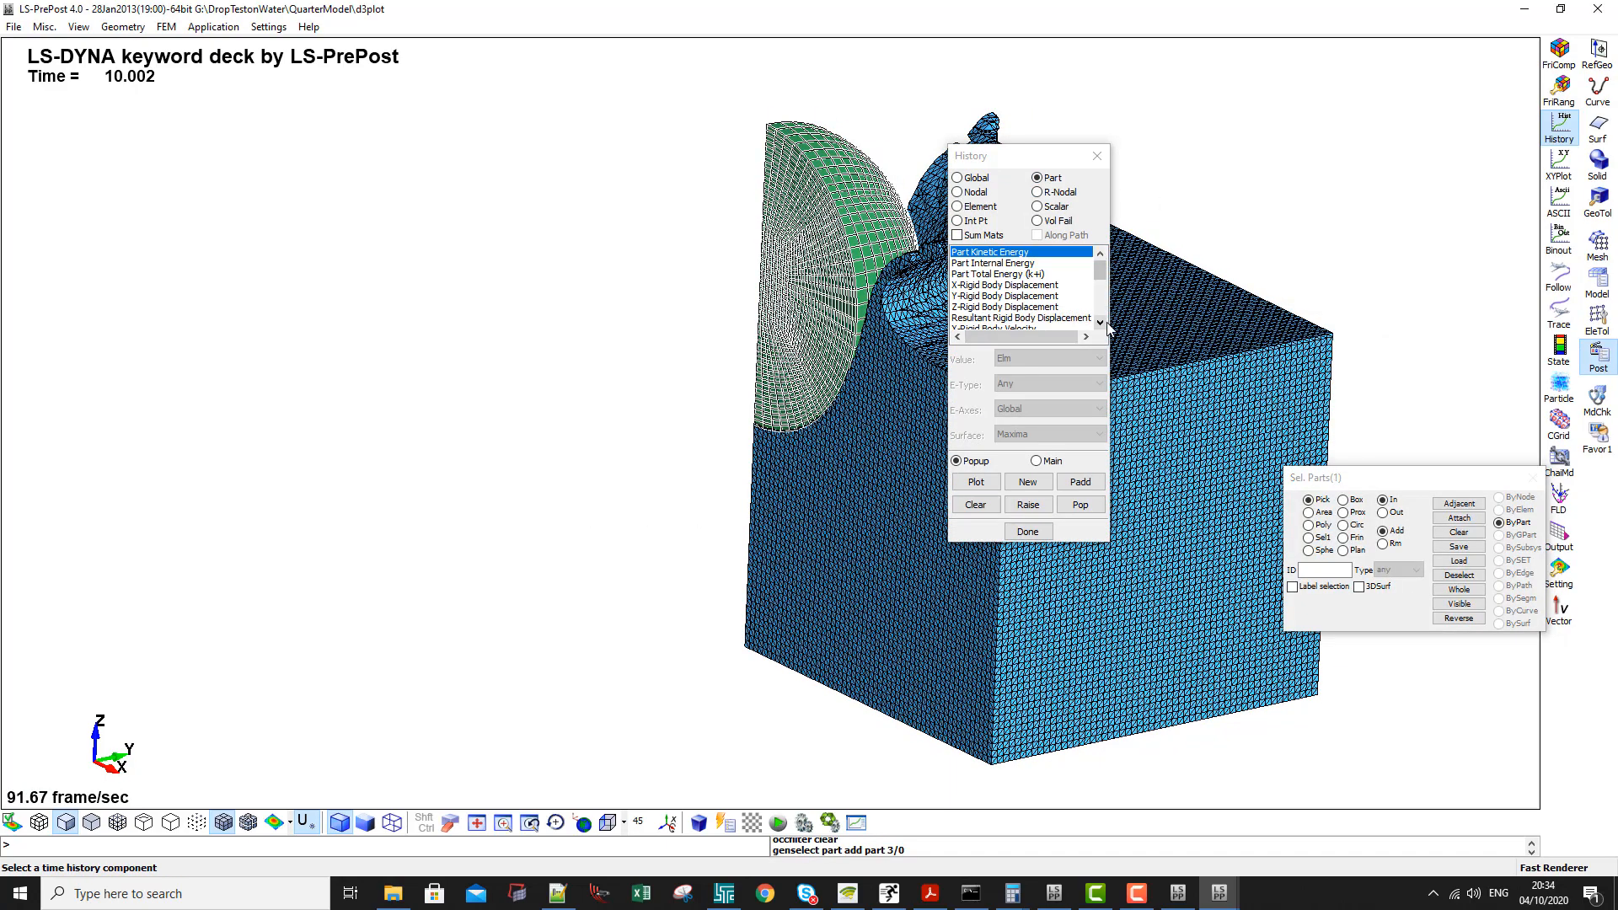
scroll(1101, 318, "down", 5)
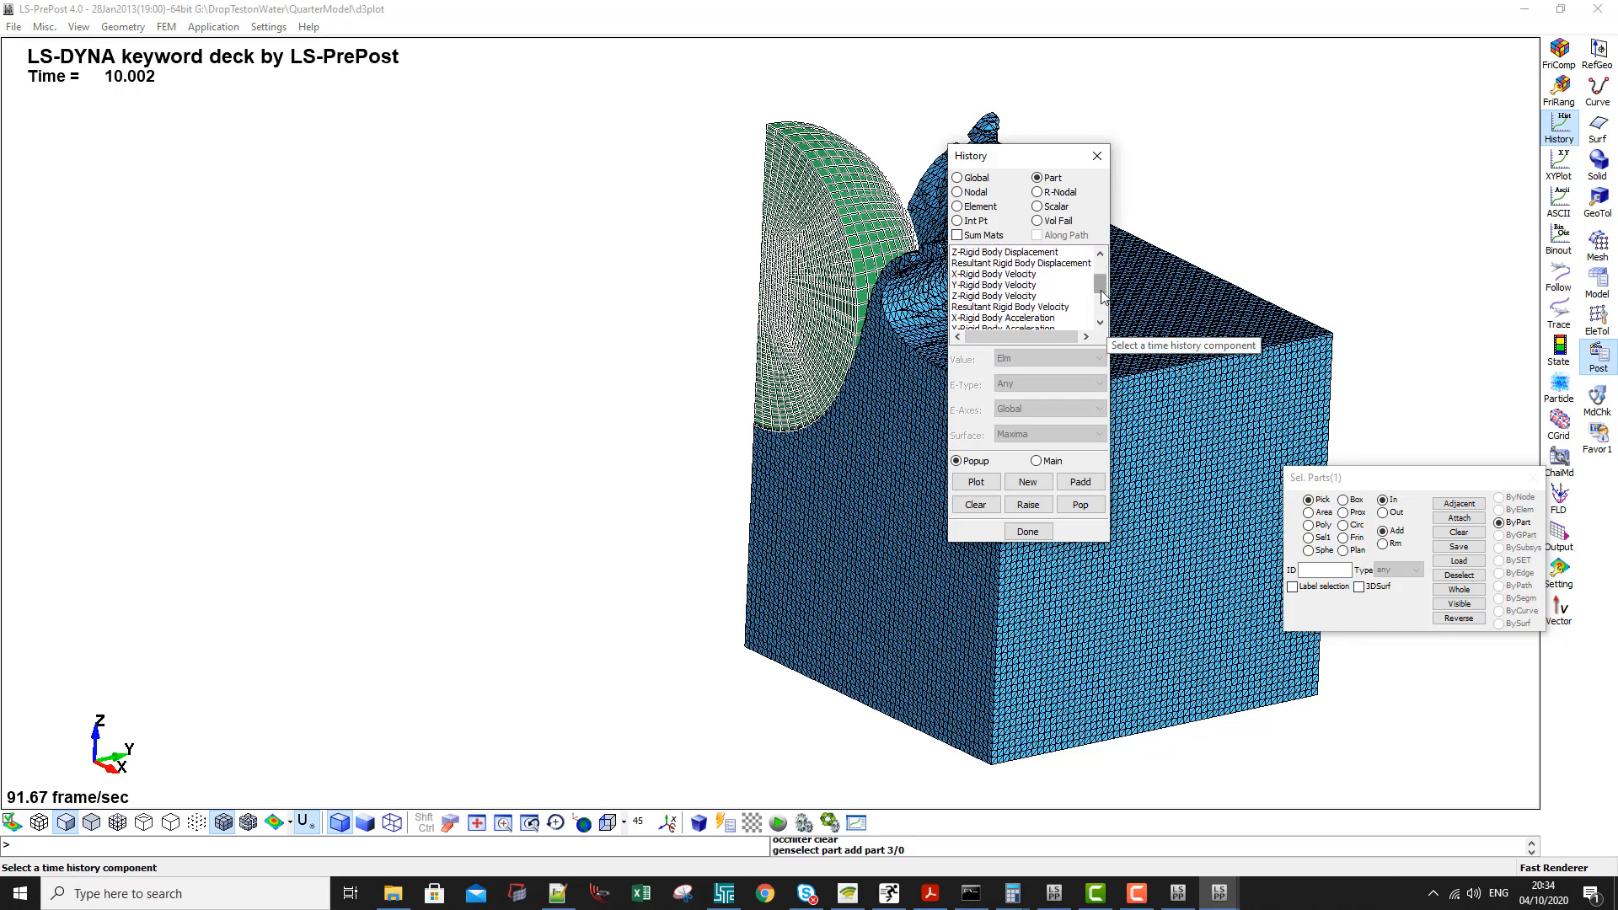
scroll(1101, 294, "down", 1)
left_click(1008, 309)
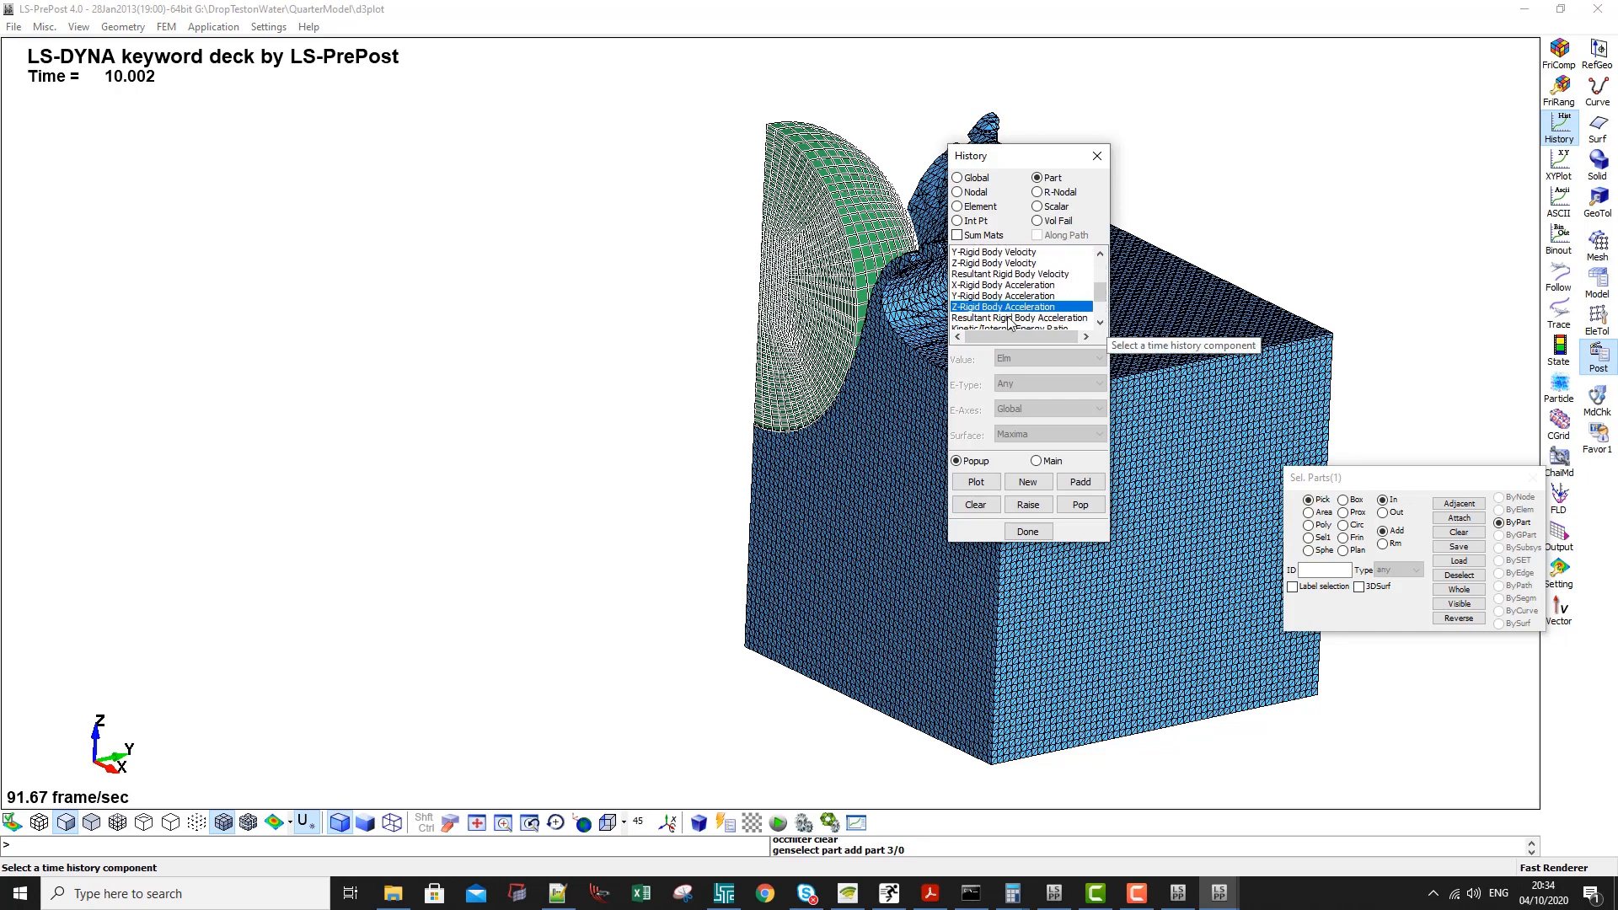
left_click(976, 484)
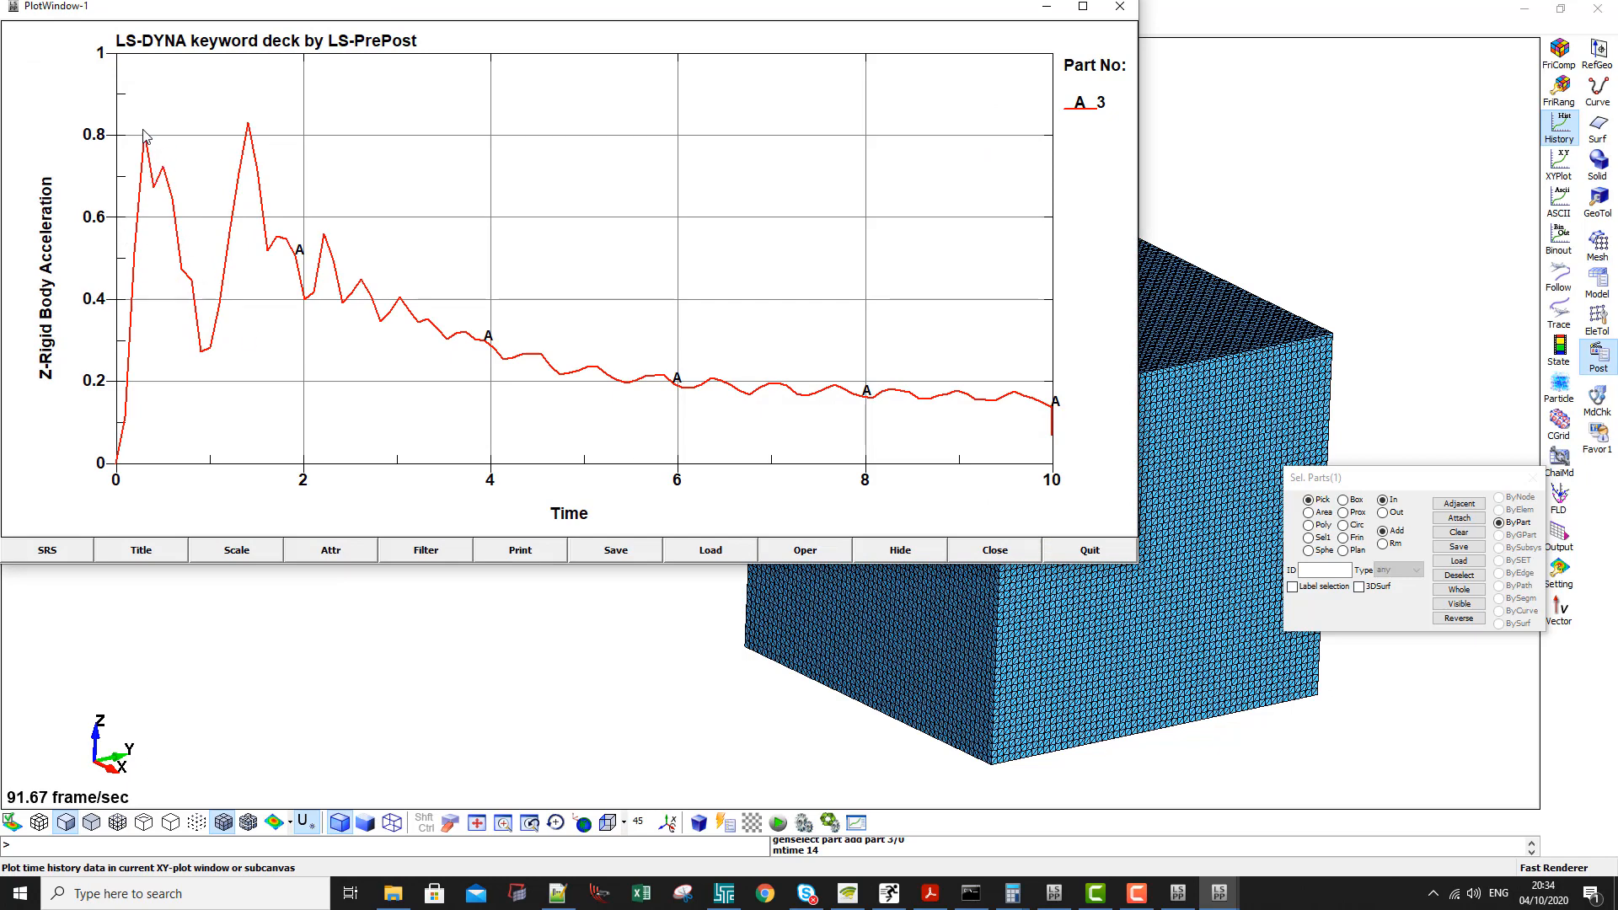
- Move the acceleration plot window and read curve points just around 3 ms before closing the plot
left_click_drag(783, 27, 879, 190)
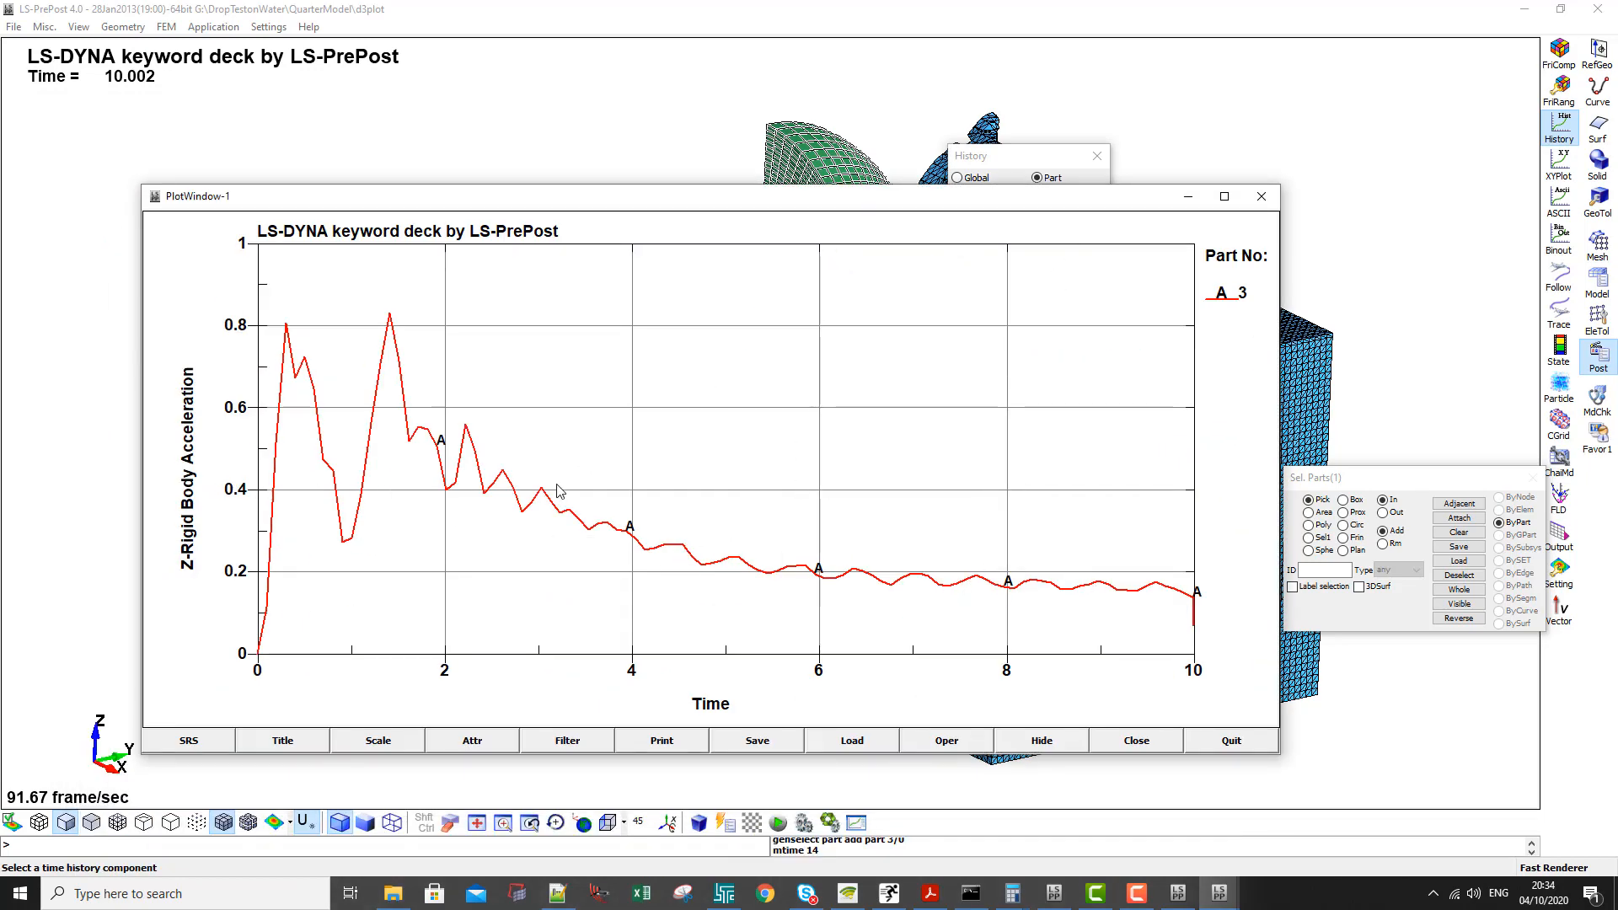
left_click(531, 504)
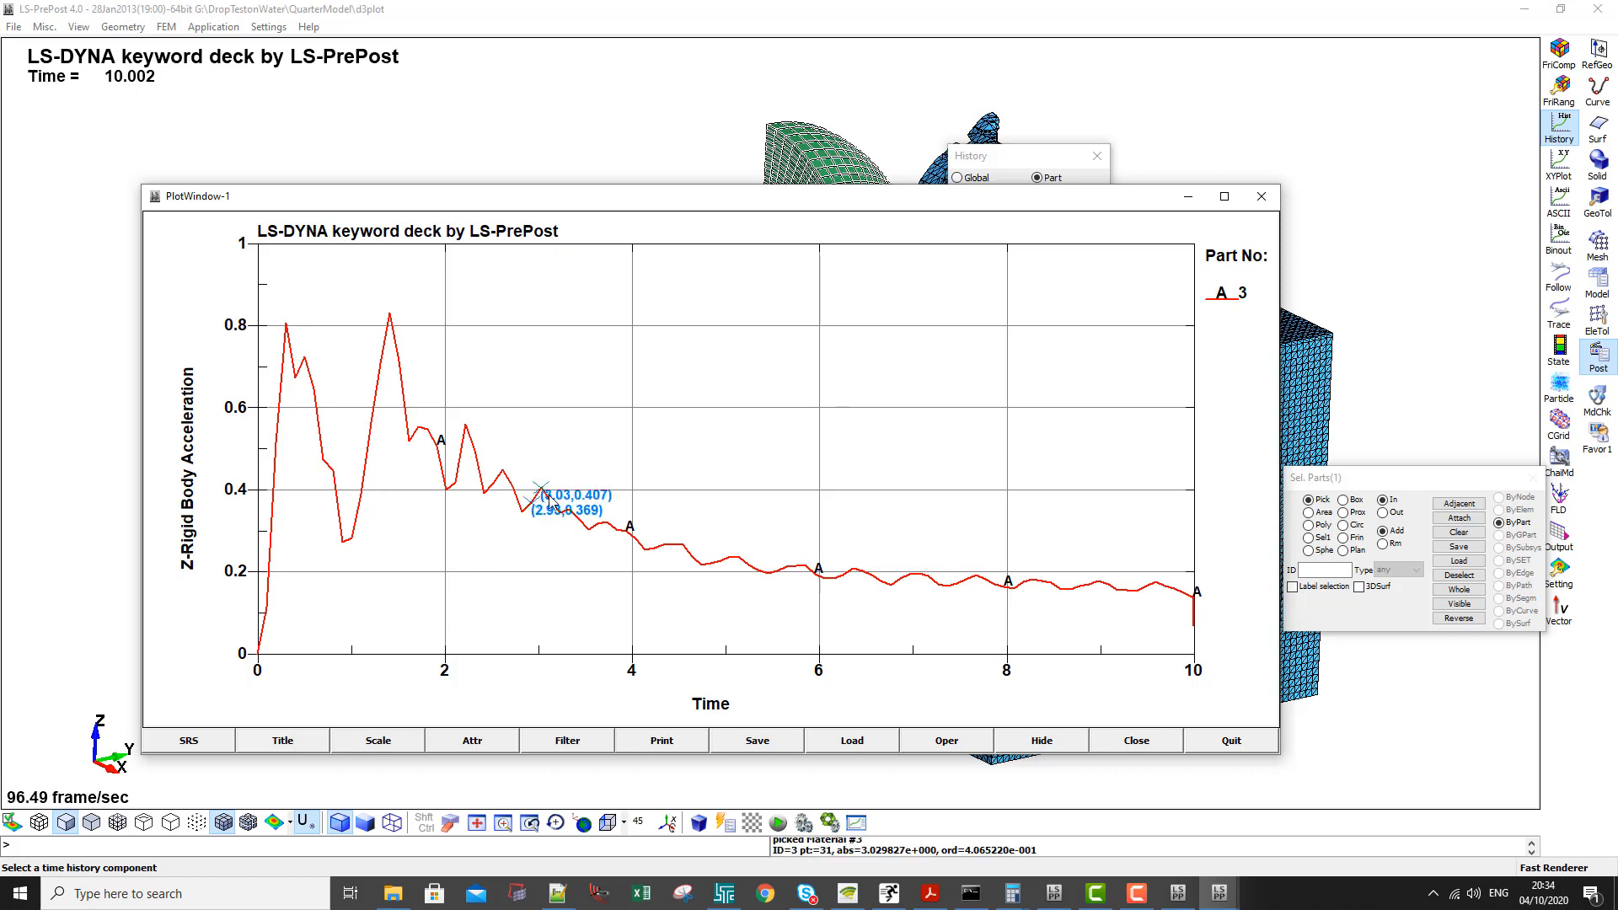
left_click(549, 500)
left_click(561, 511)
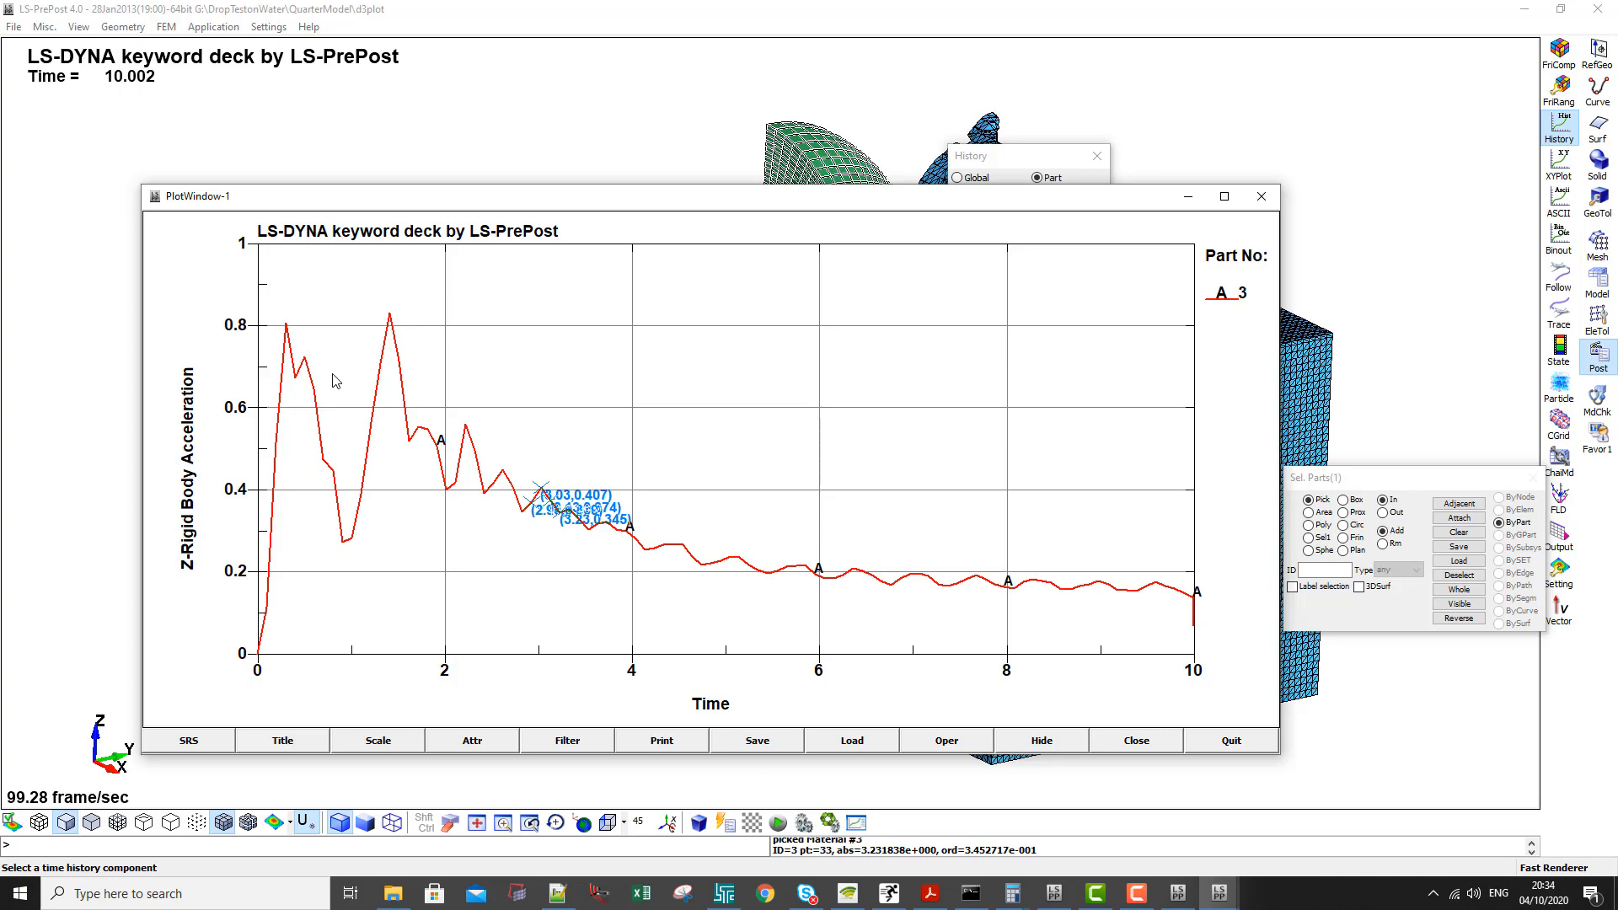
left_click(1259, 199)
- Load the quarter model's rbdout ASCII file, keeping the ASCII dialog clear of the model
left_click(1569, 201)
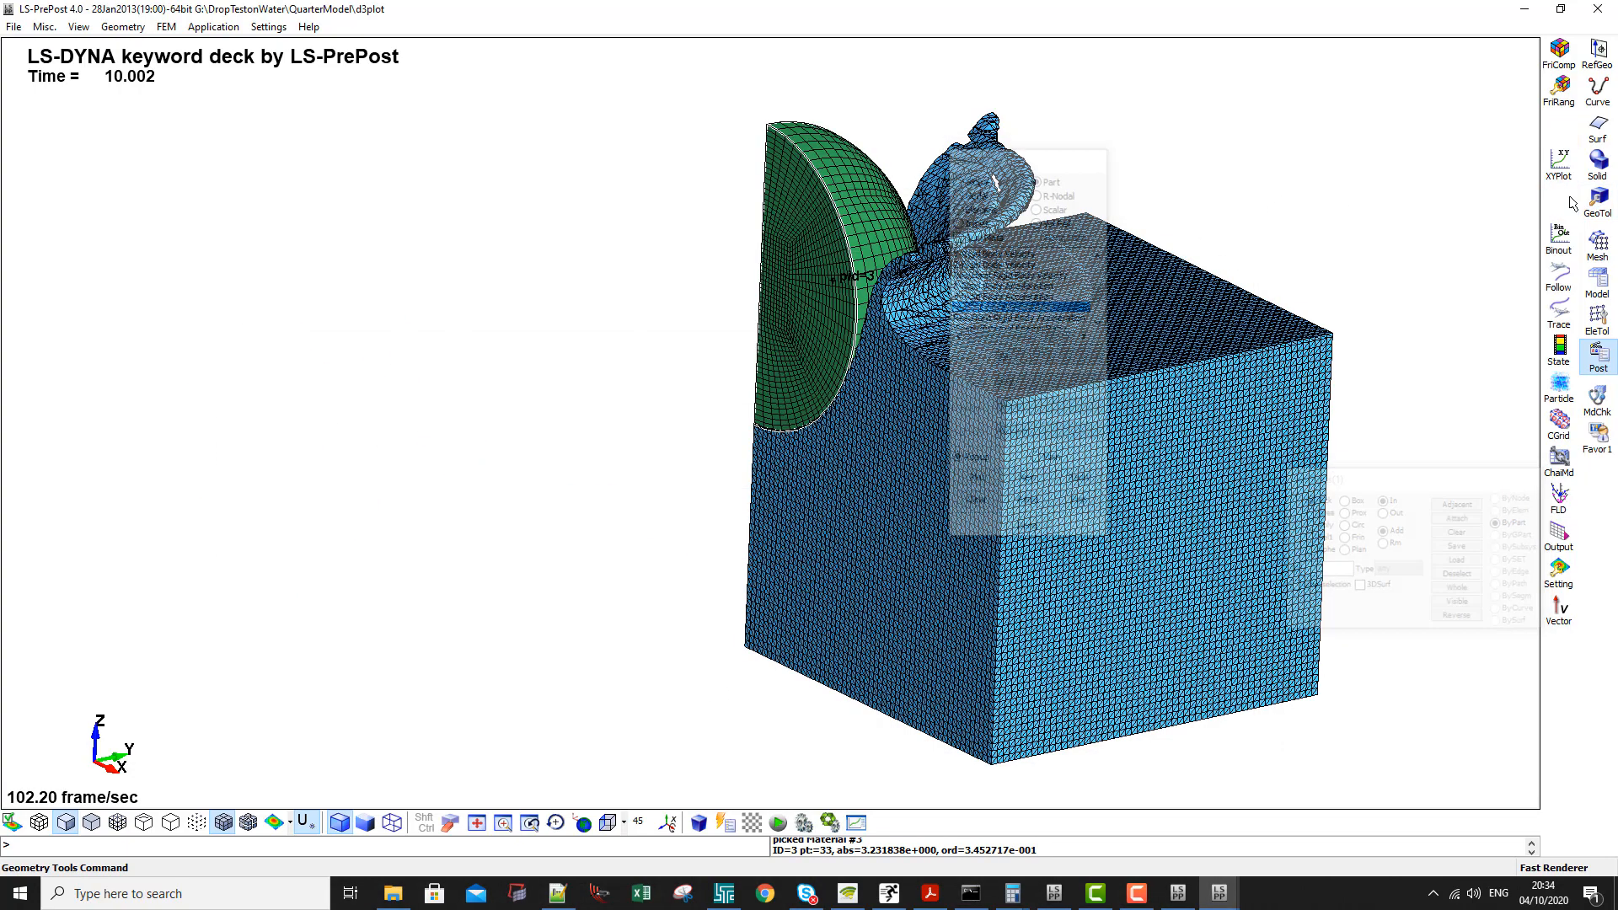
left_click_drag(1027, 160, 412, 136)
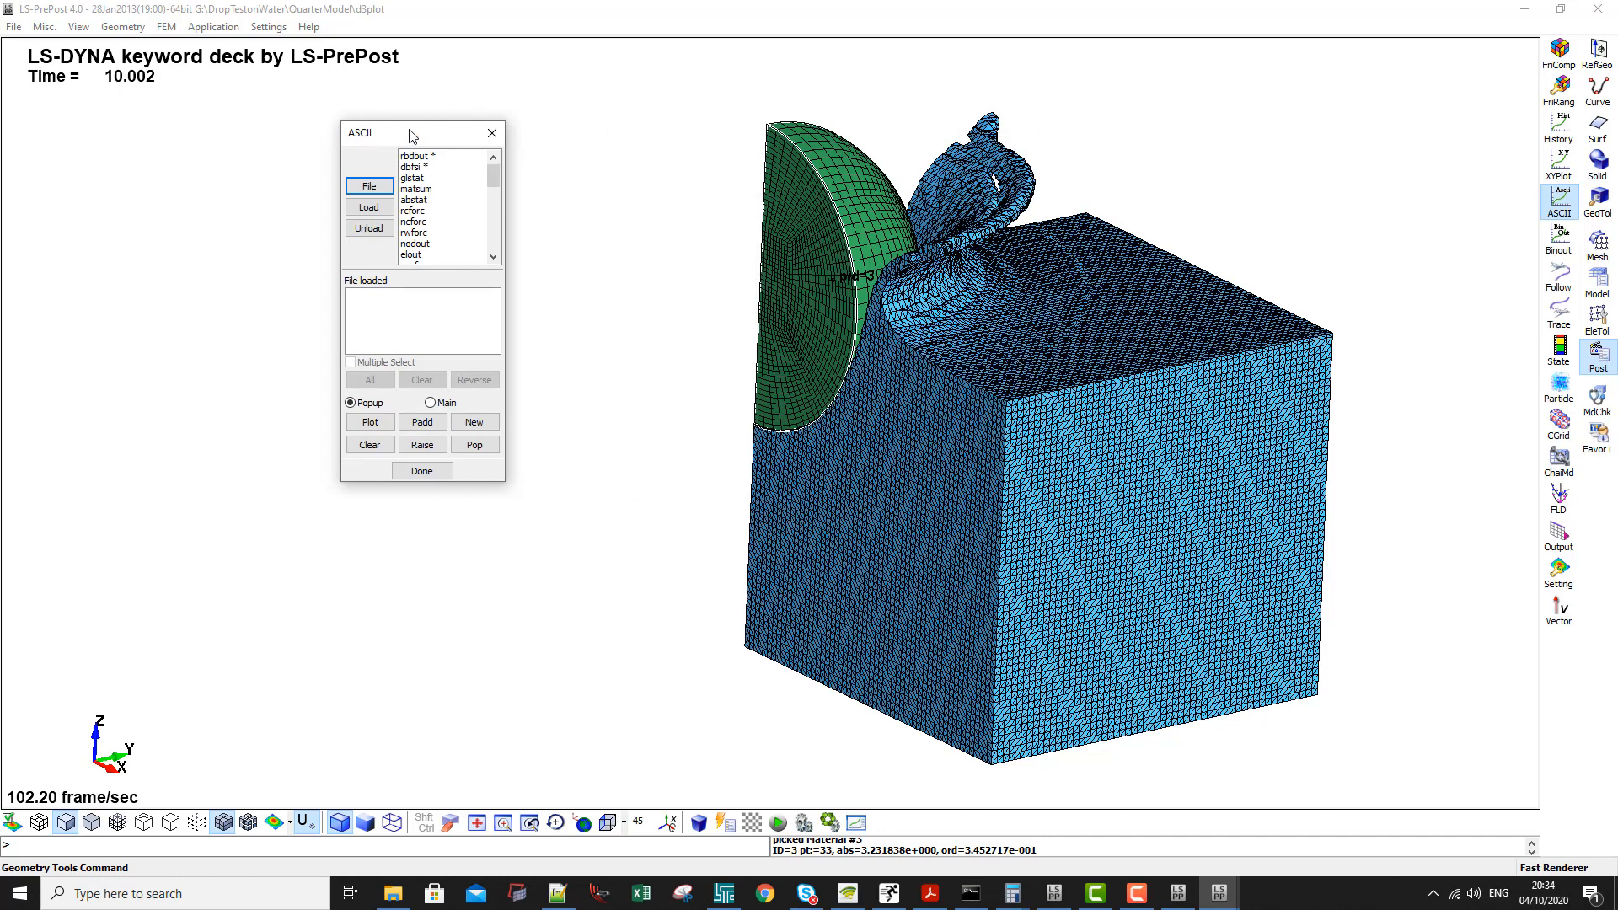
left_click(414, 156)
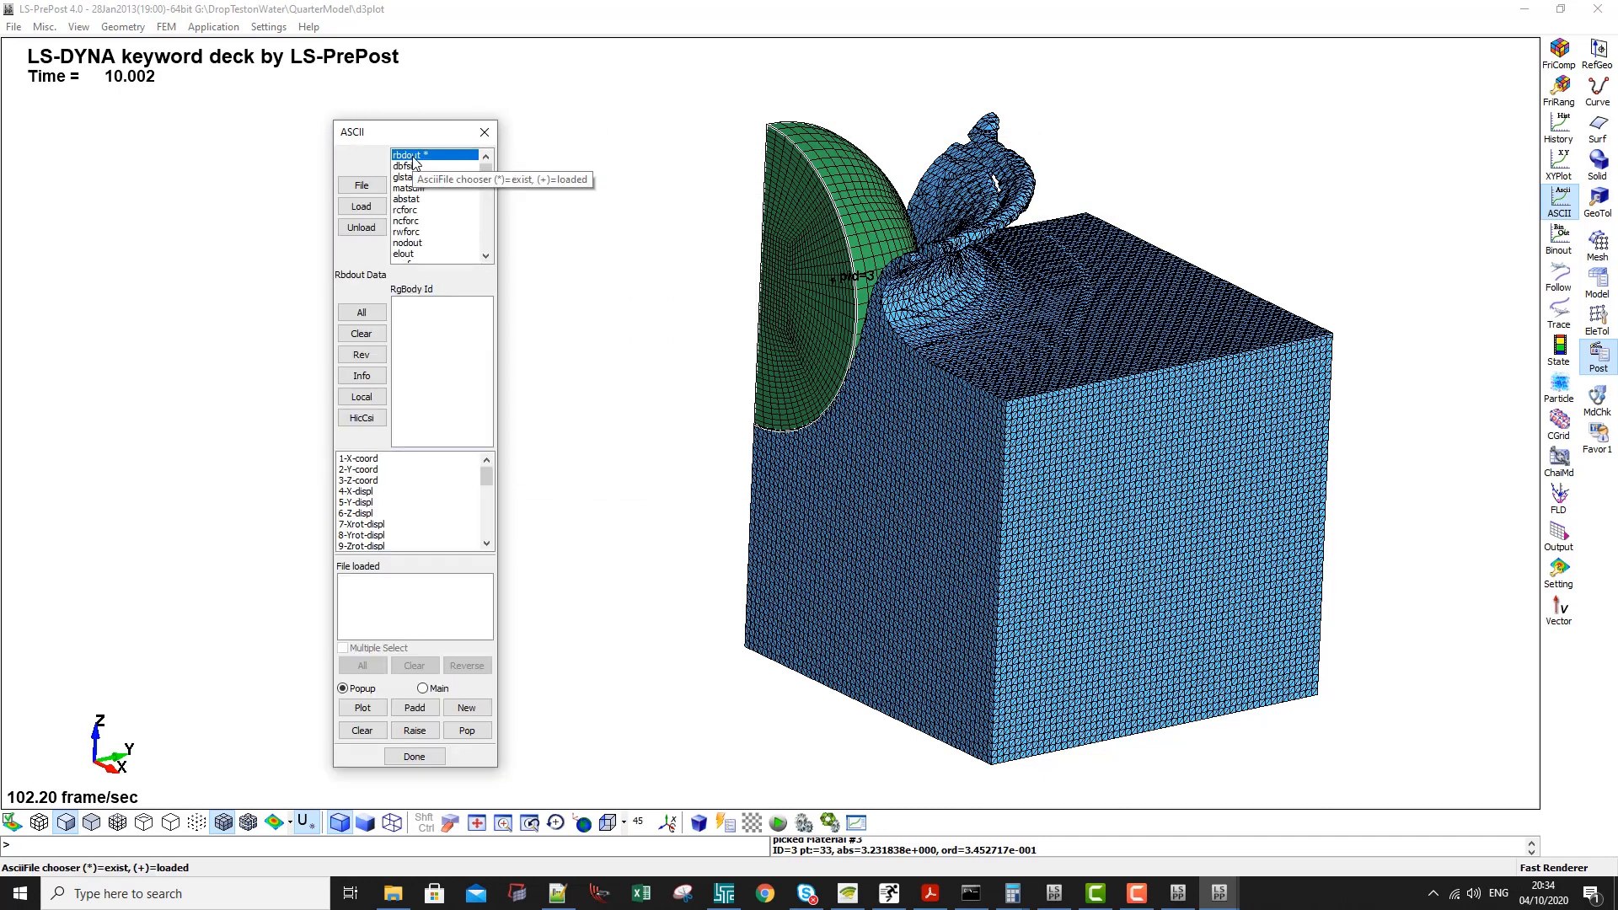
left_click(369, 207)
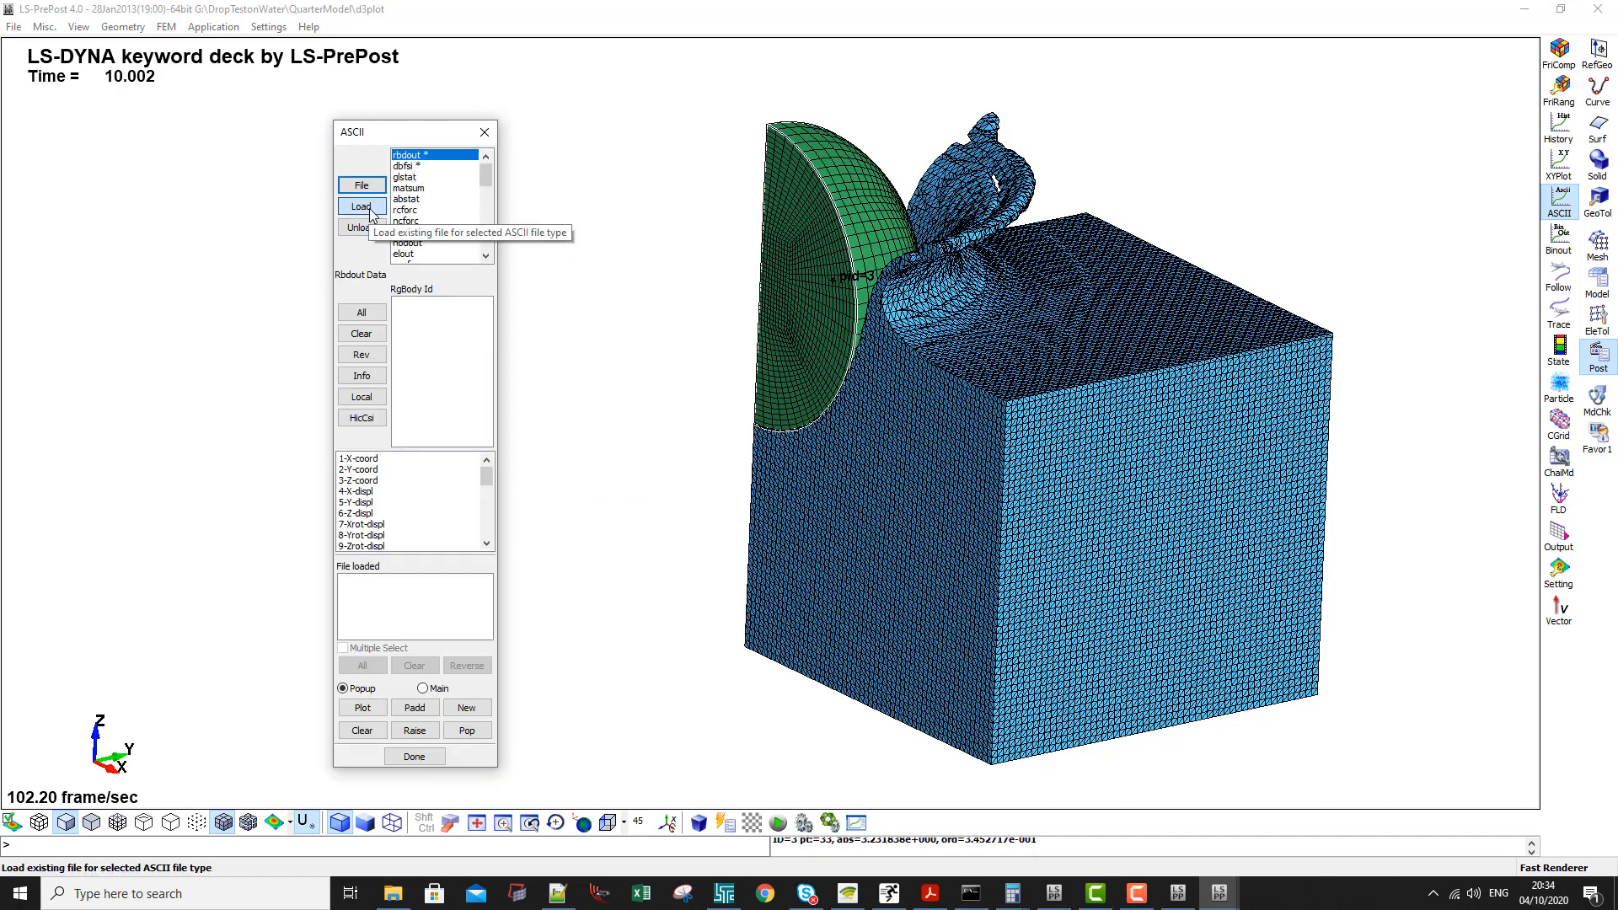
- Plot 26-Res. Accel for rigid body 3 from rbdout and move the plot window toward the screen's centre
left_click(400, 303)
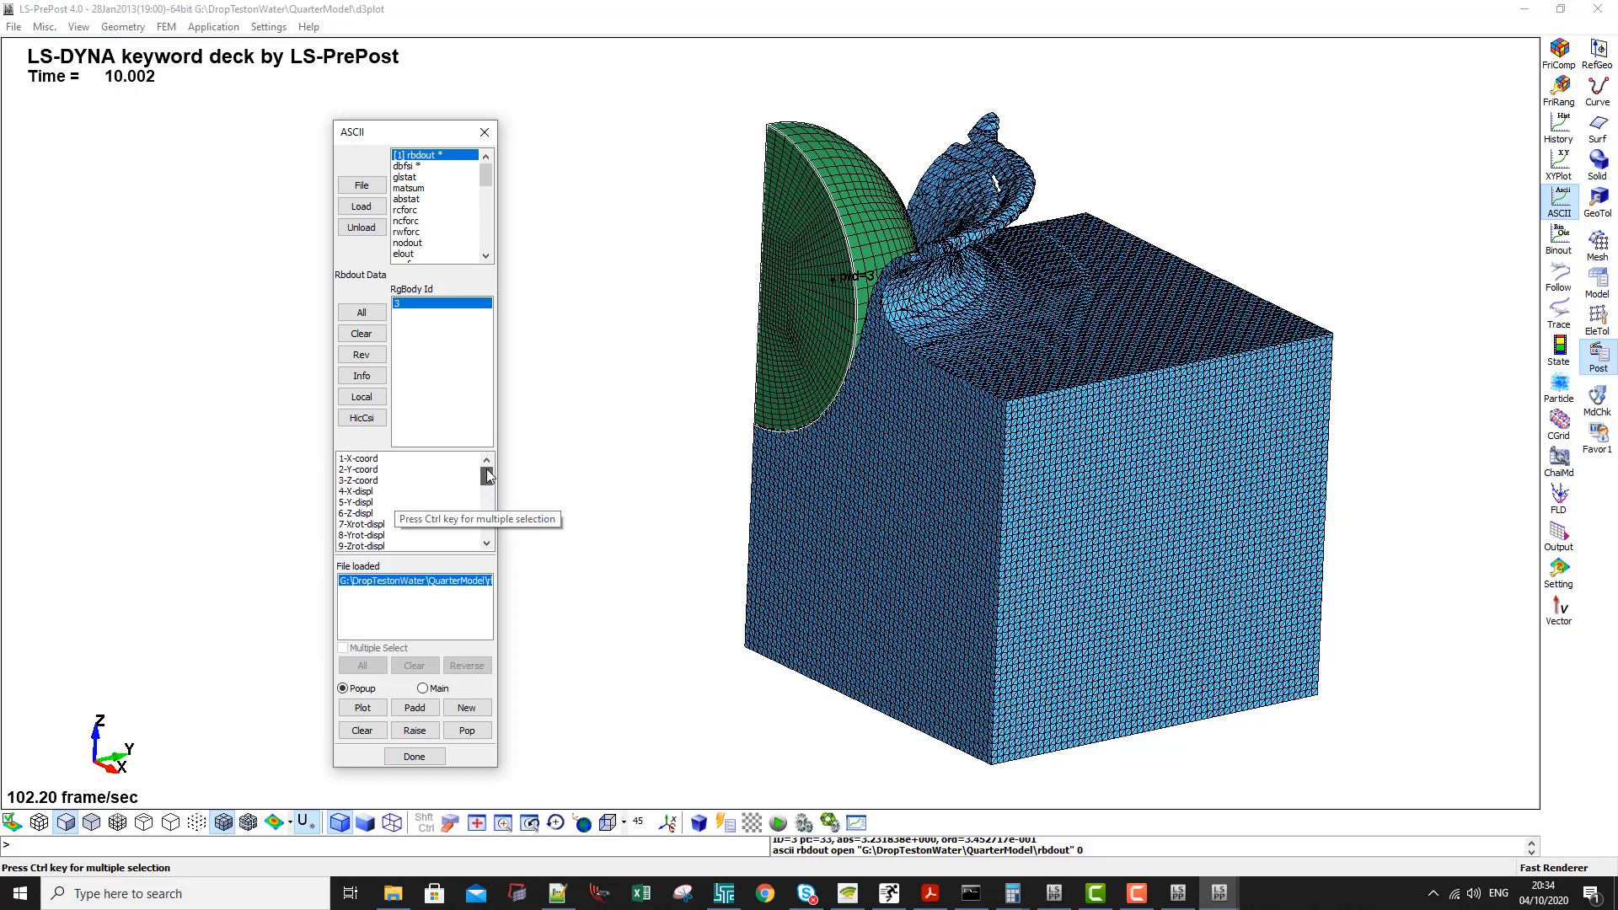
left_click_drag(487, 476, 469, 532)
left_click(359, 520)
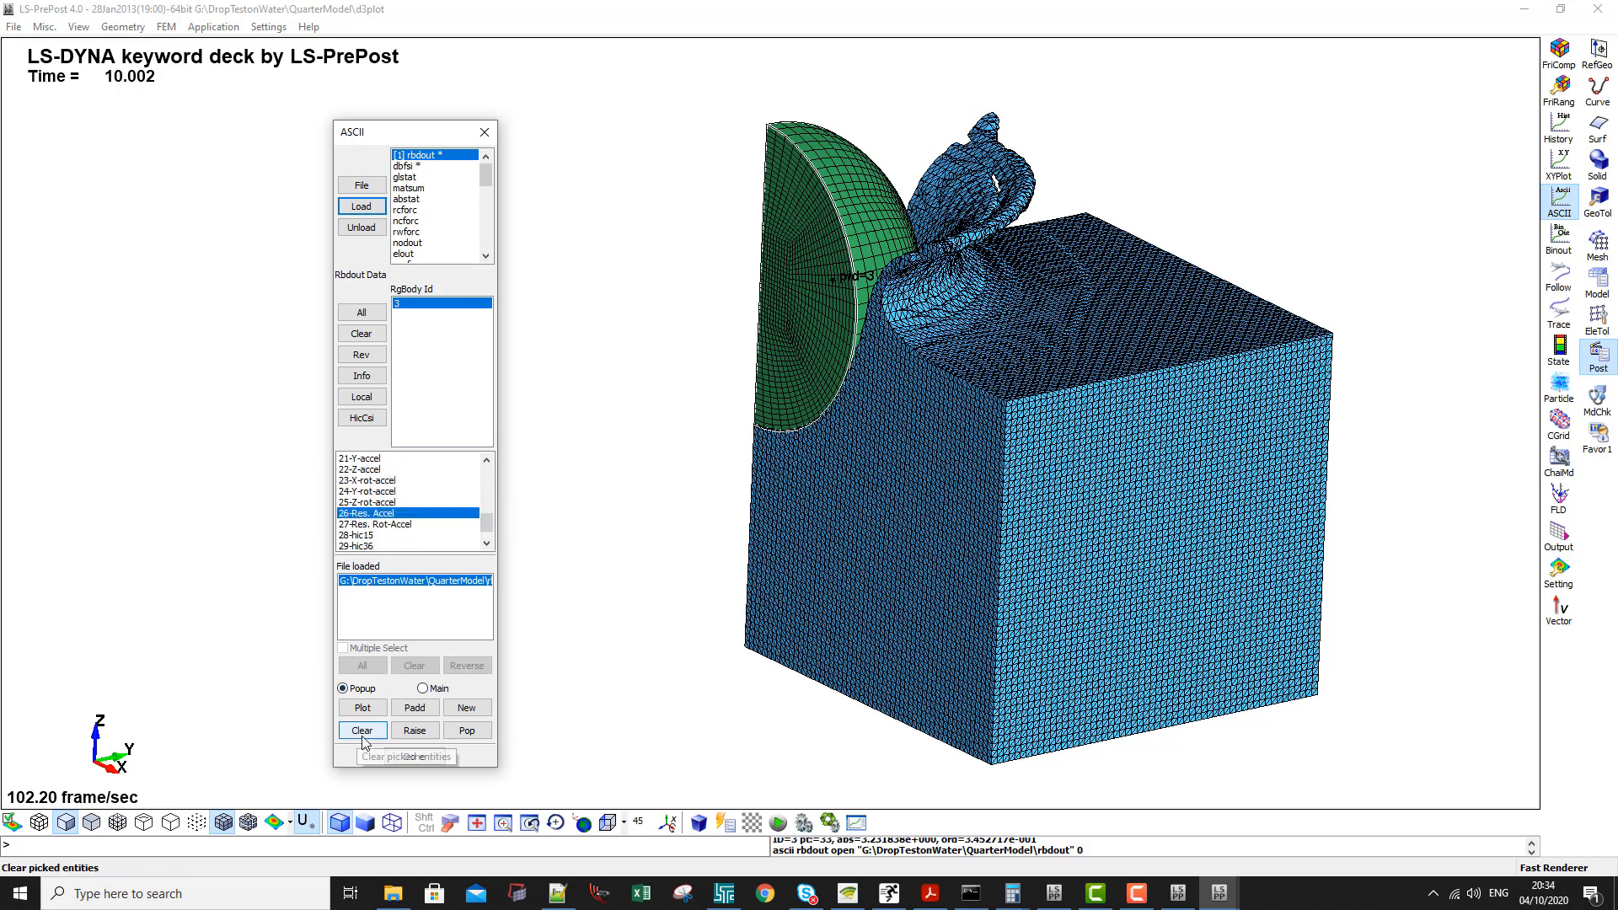
left_click(362, 708)
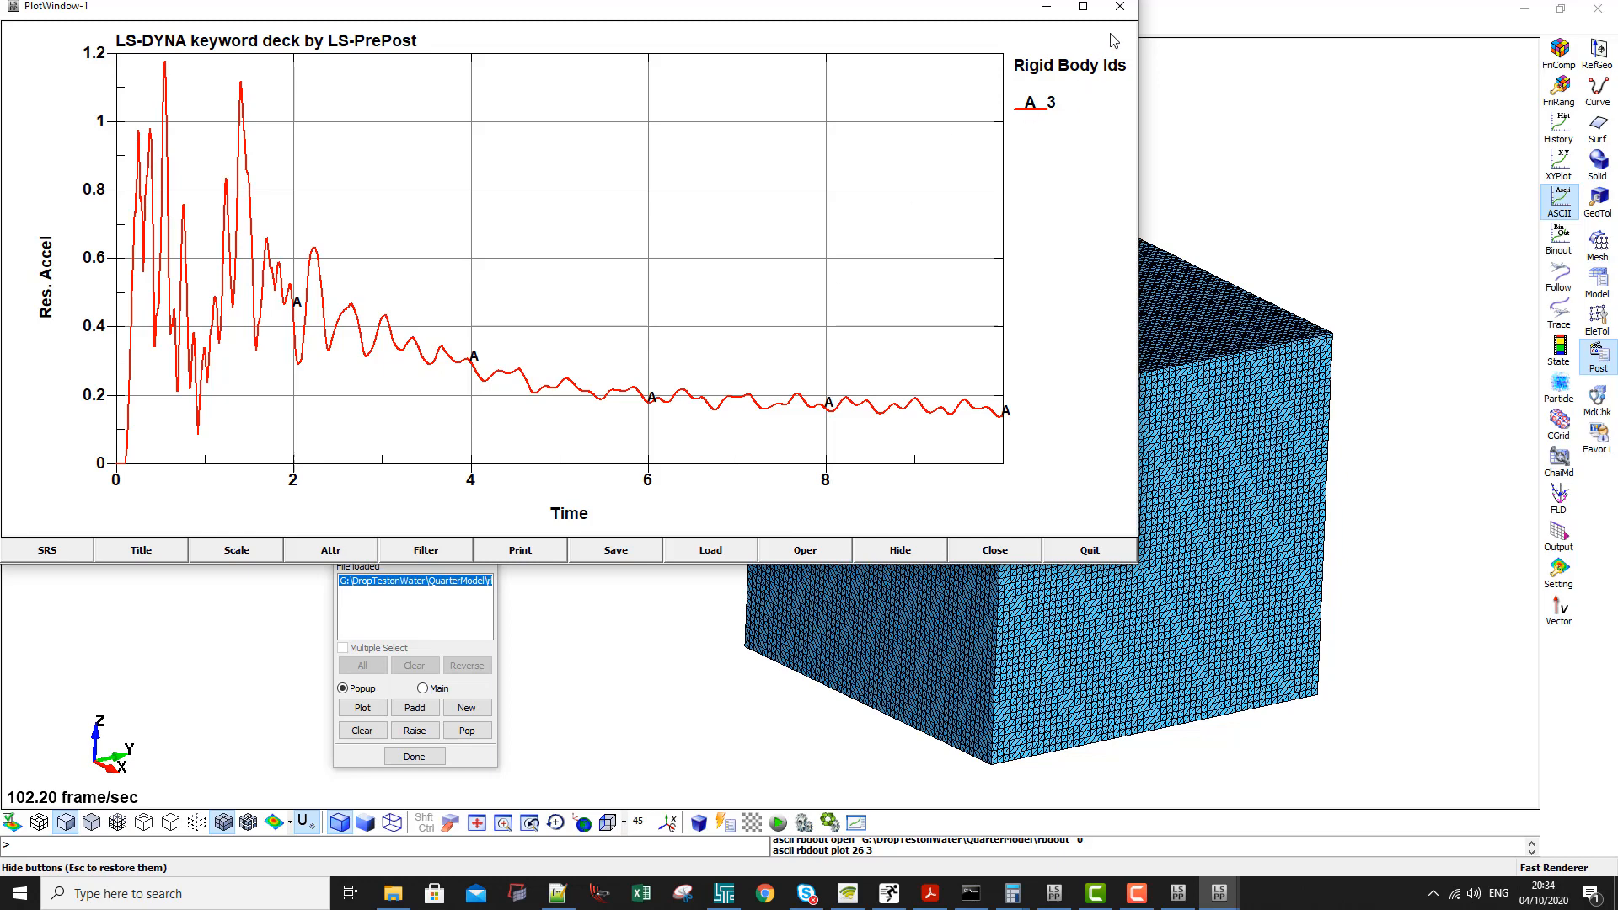
left_click_drag(1009, 22, 1304, 113)
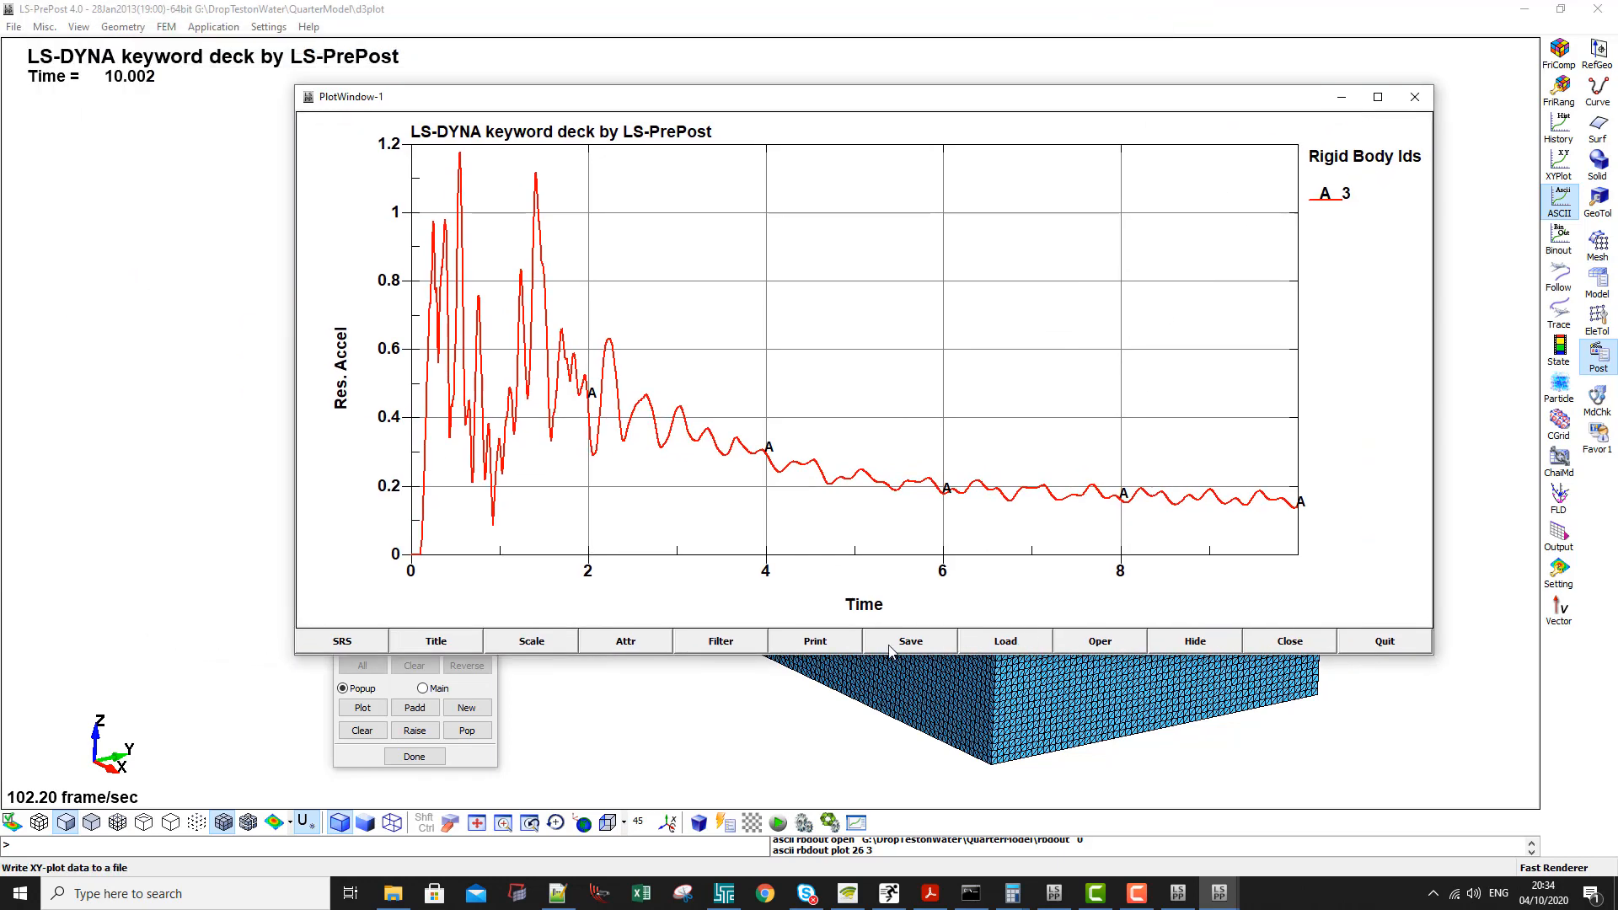
- Smooth the resultant acceleration curve with point averaging, trying 9 points before applying 50 points
left_click(721, 642)
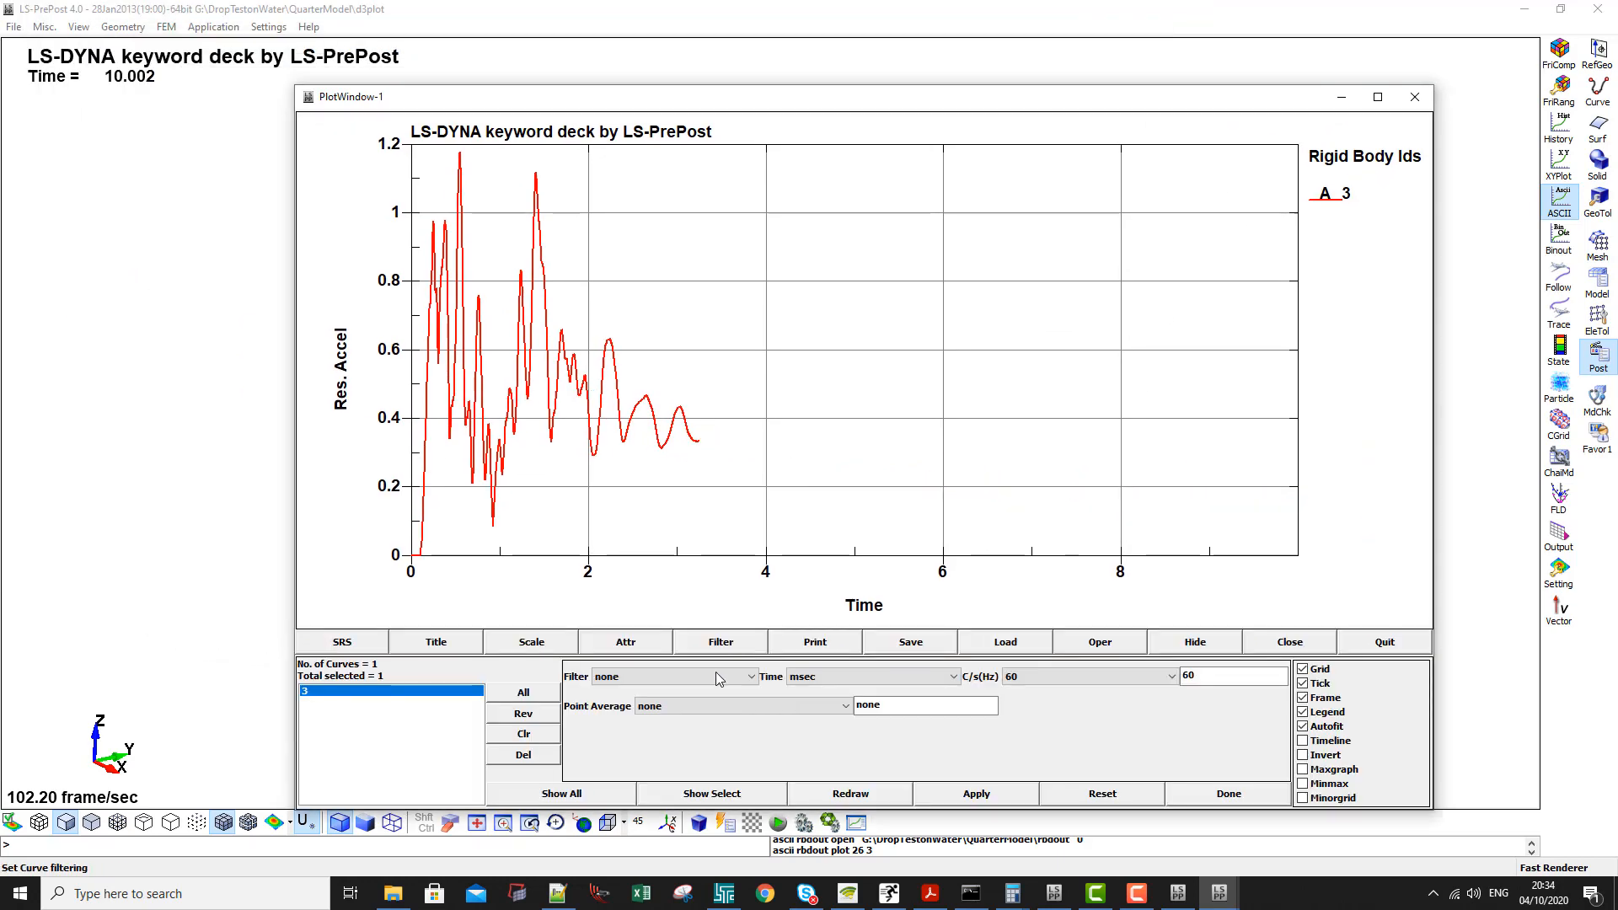
left_click(792, 710)
left_click(672, 808)
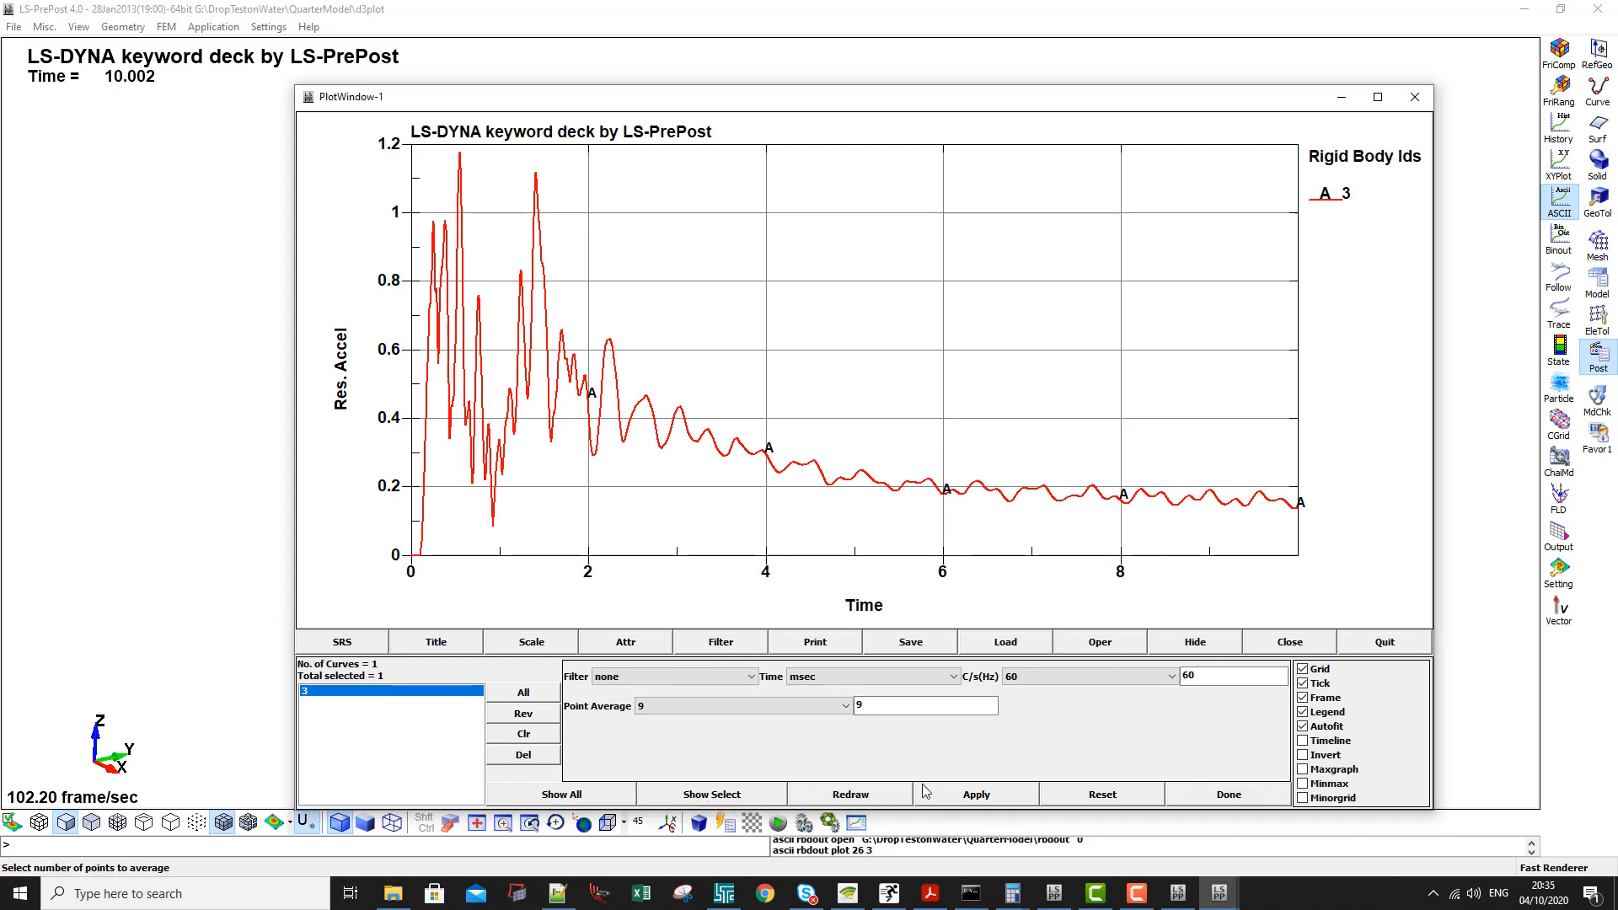
left_click(977, 795)
left_click_drag(869, 710, 748, 715)
type("50")
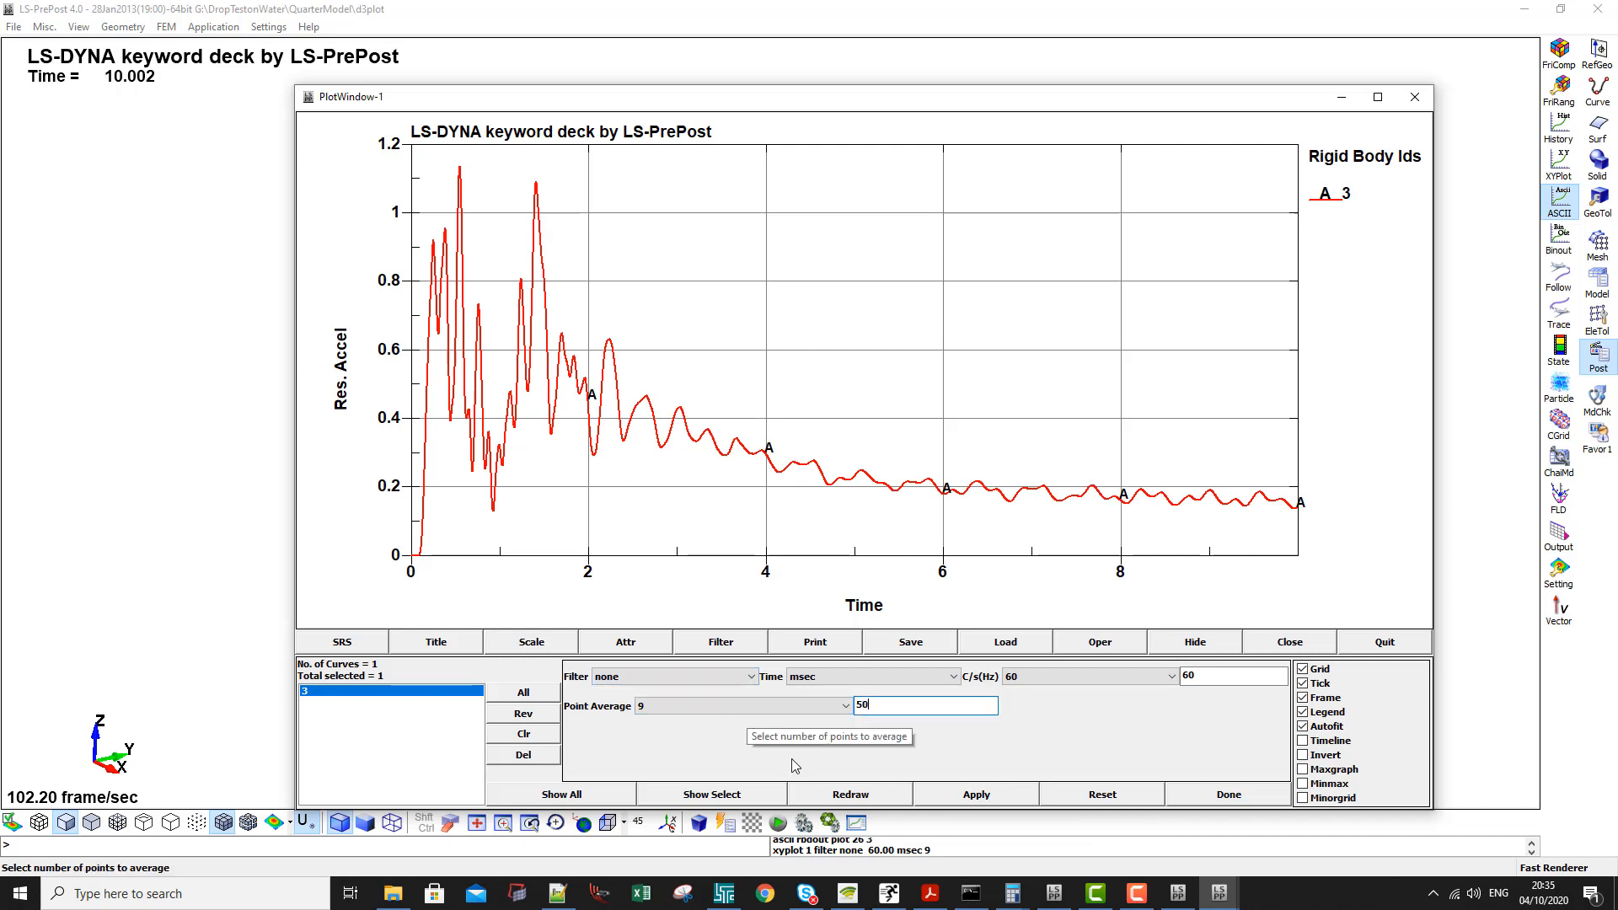
left_click(977, 795)
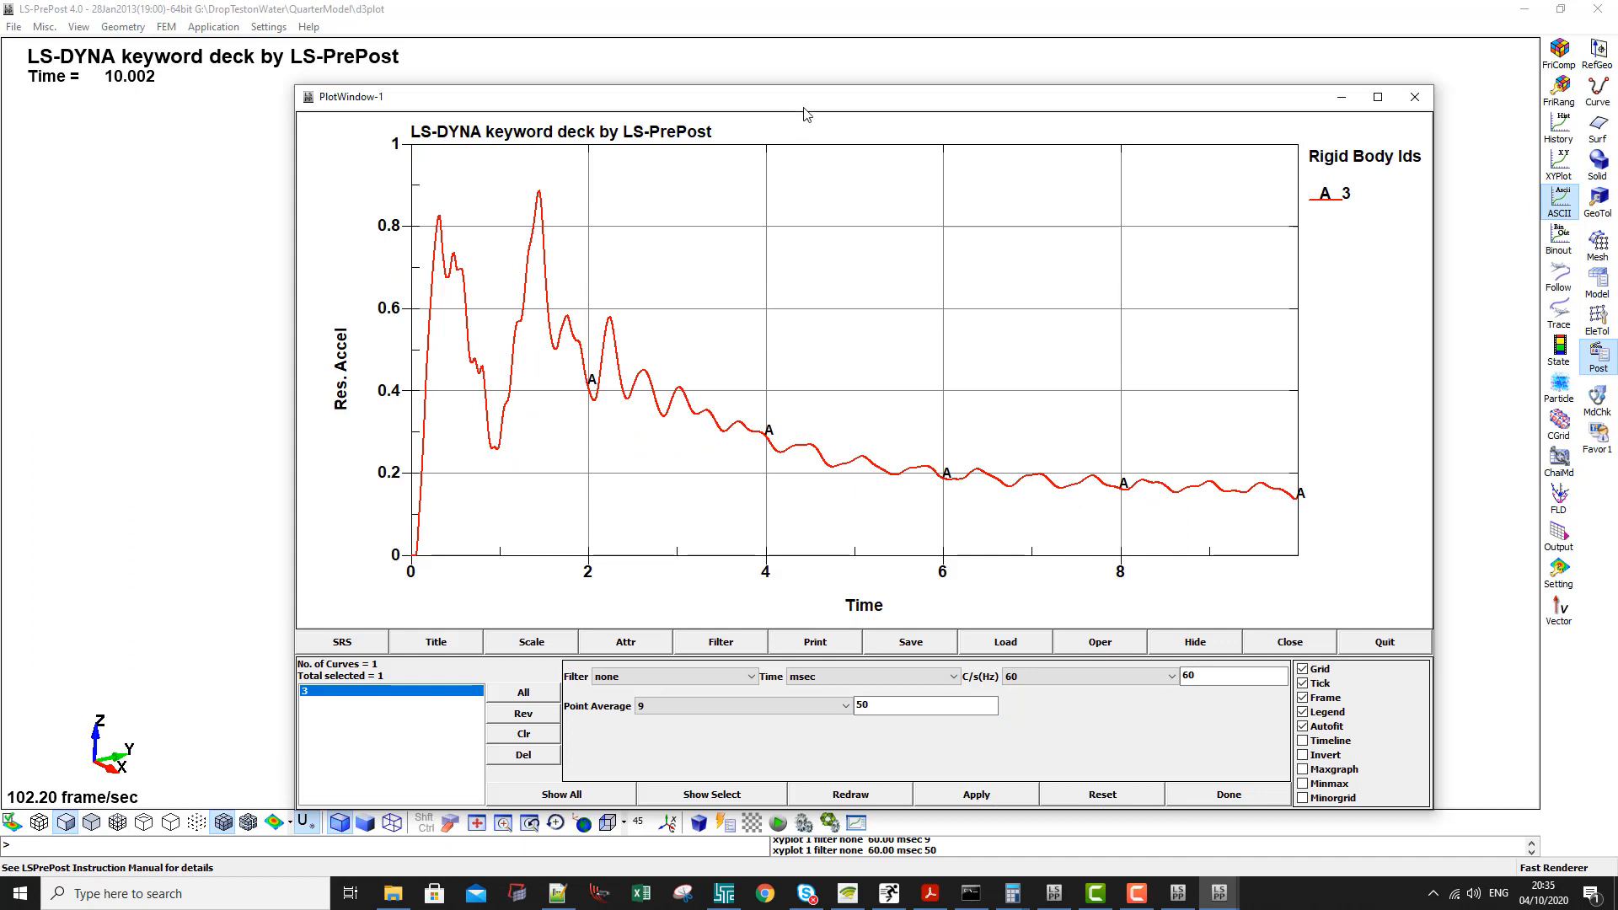
left_click_drag(805, 110, 876, 82)
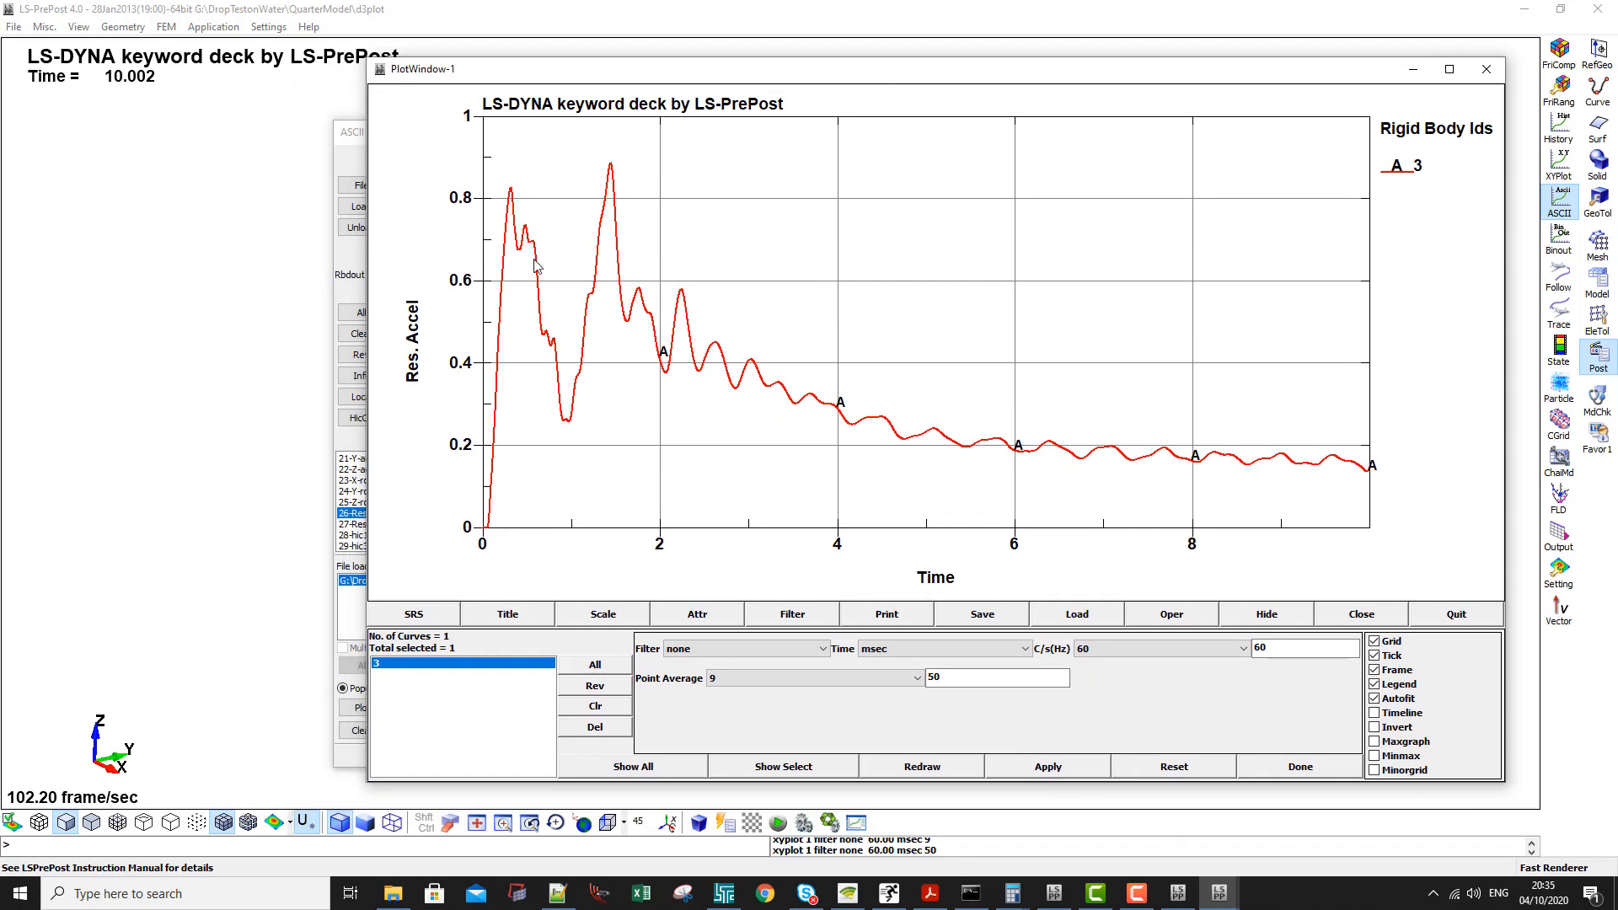
- Switch to the aircraft ditching paper in Acrobat Reader and compare Figure 1's sphere deceleration curves with the smoothed acceleration plot
left_click(930, 893)
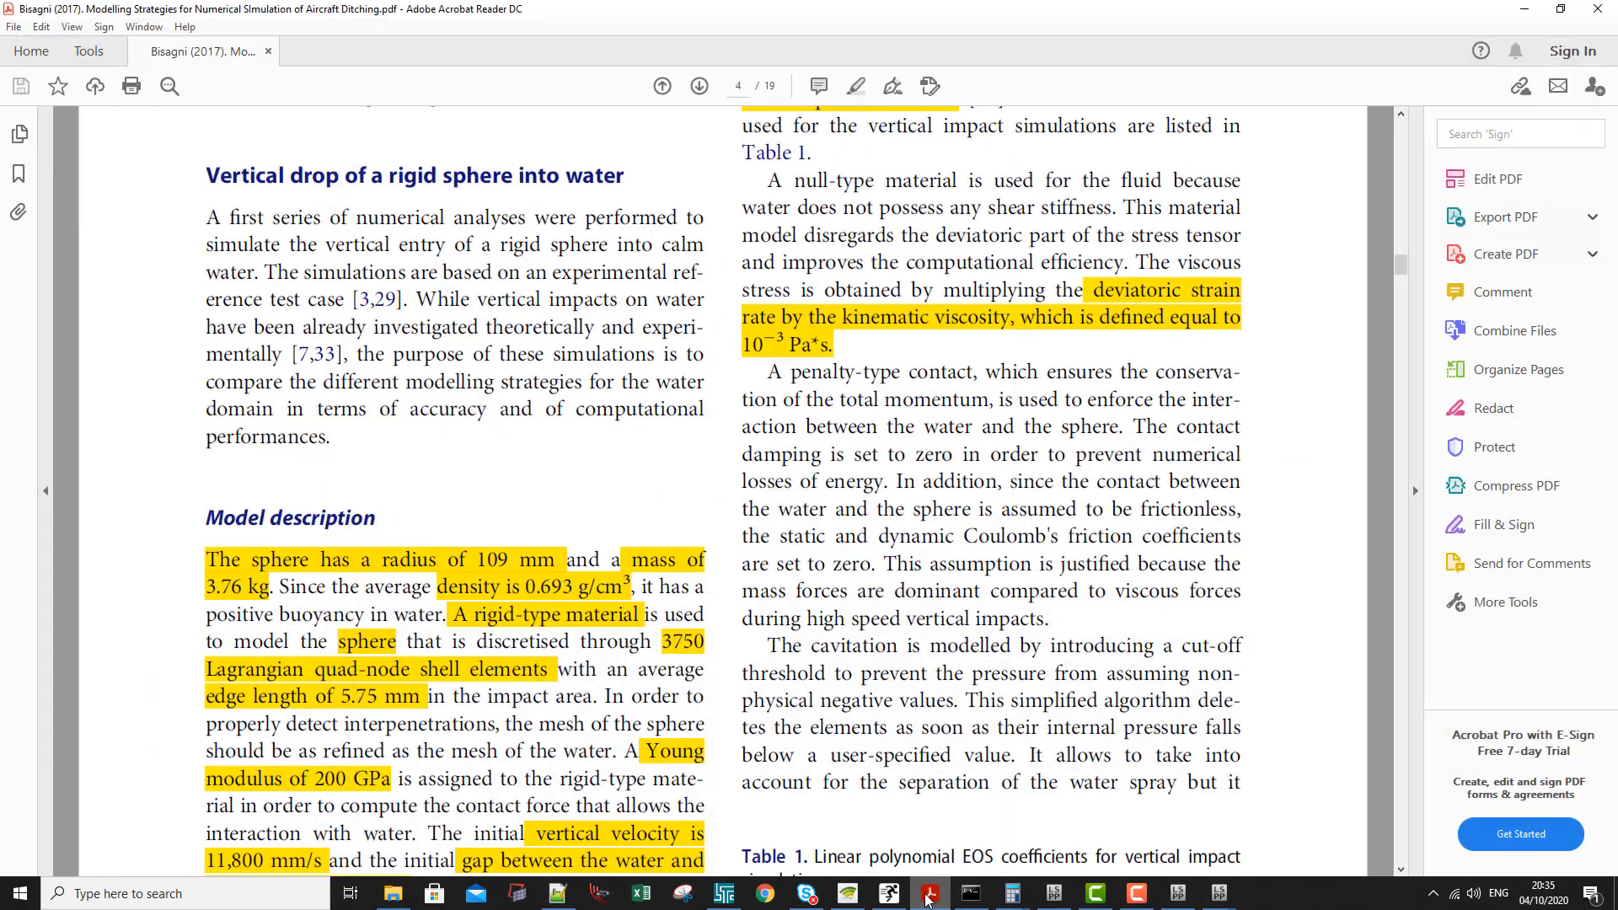
left_click_drag(1402, 263, 1366, 322)
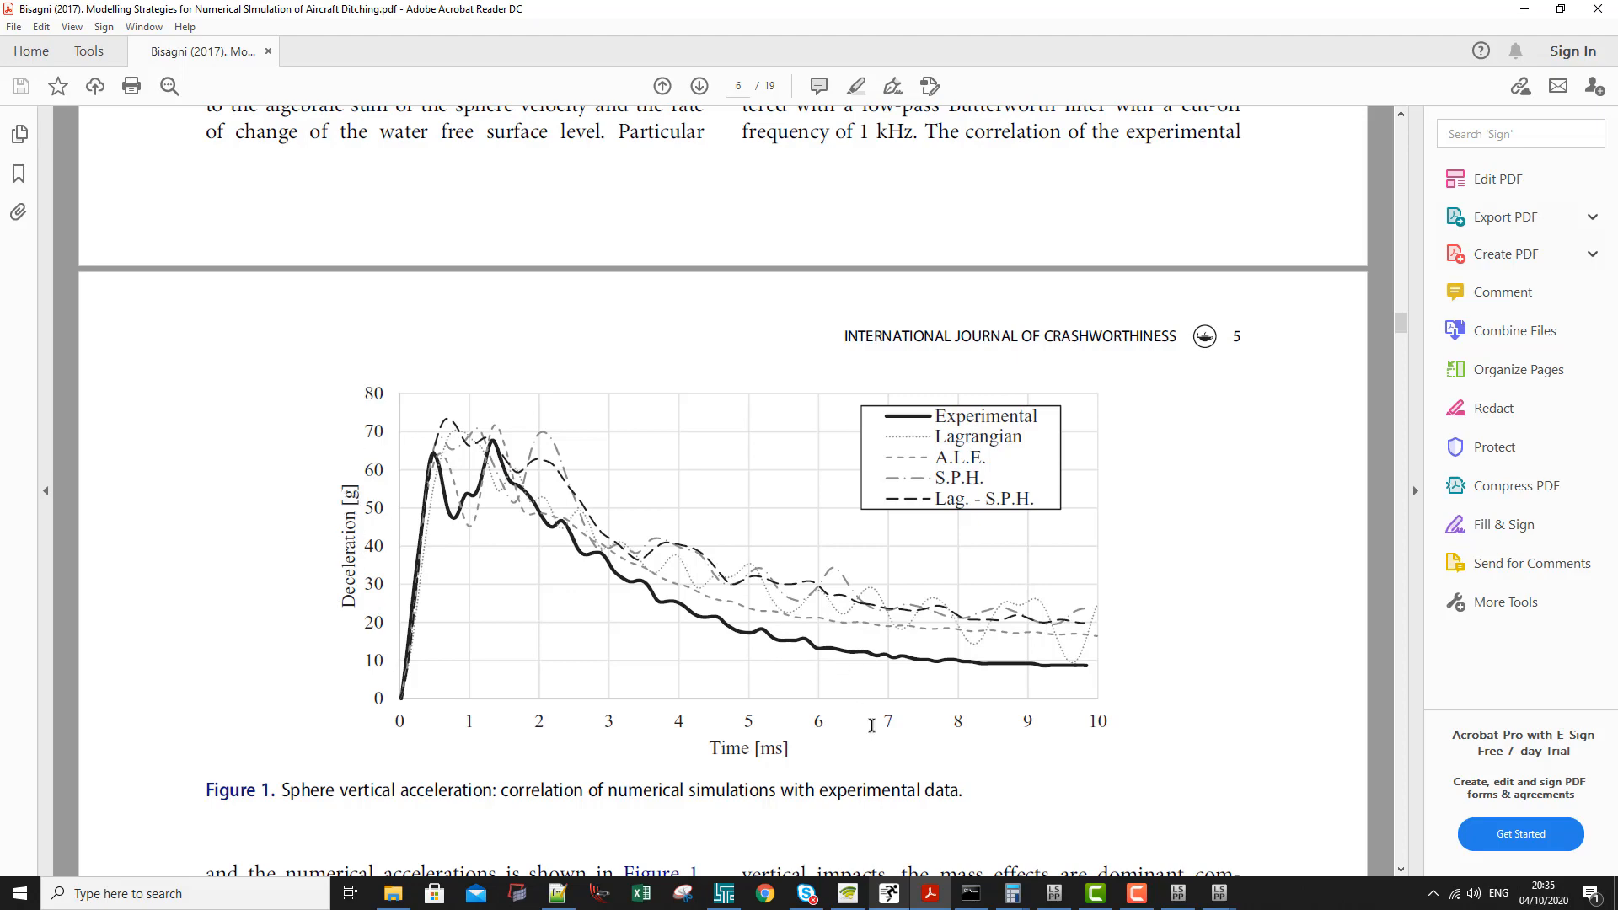
mouse_move(1218, 893)
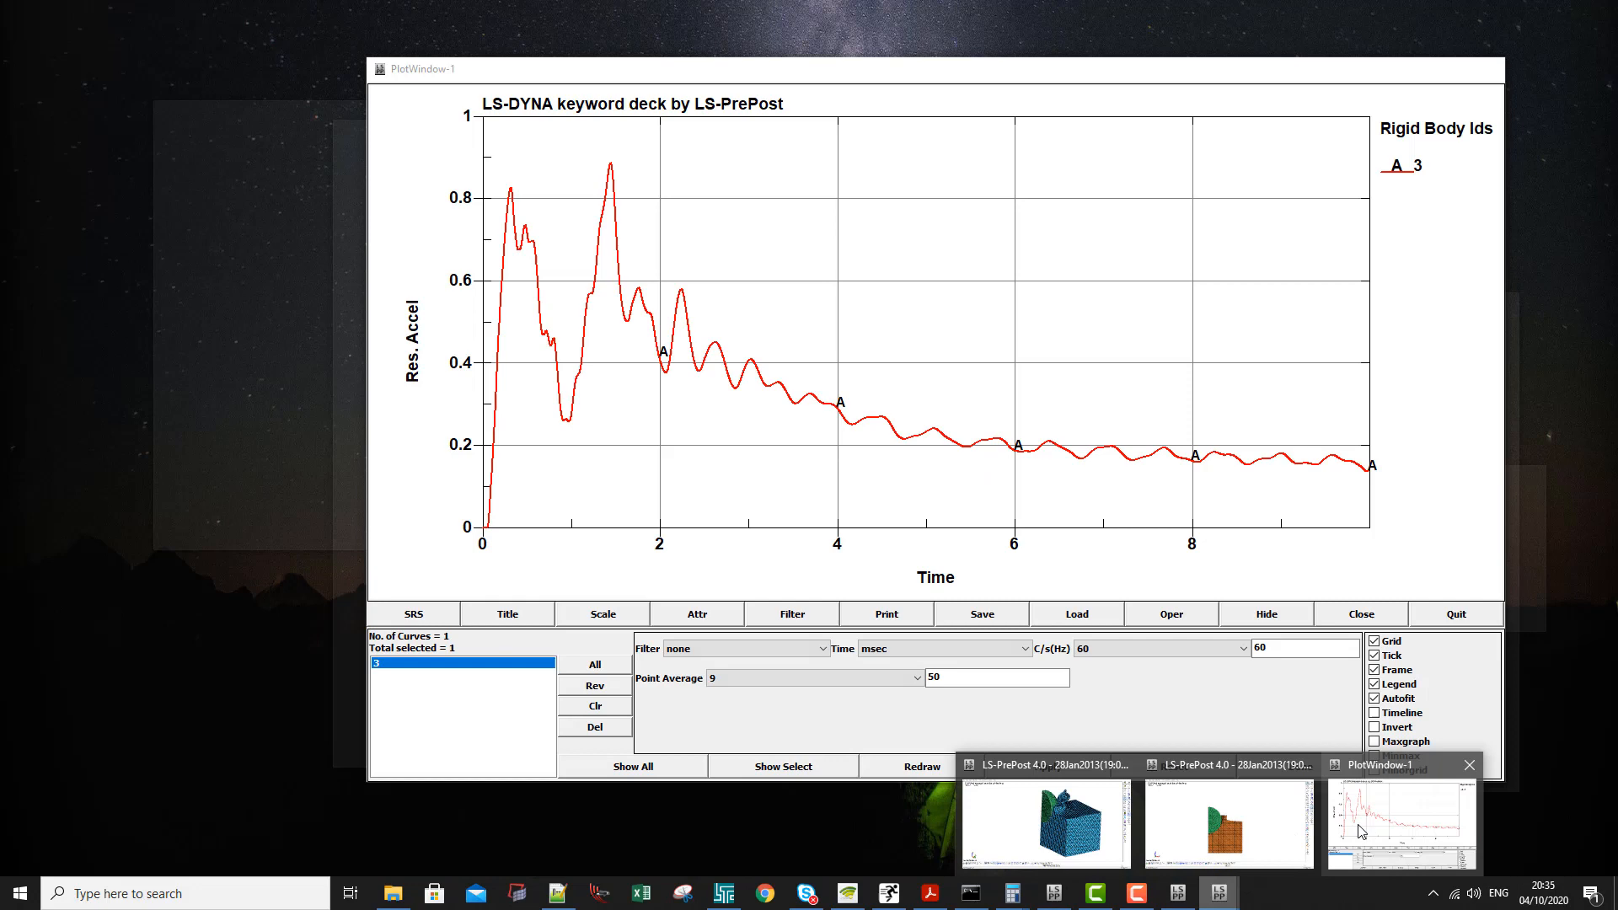
left_click(1359, 830)
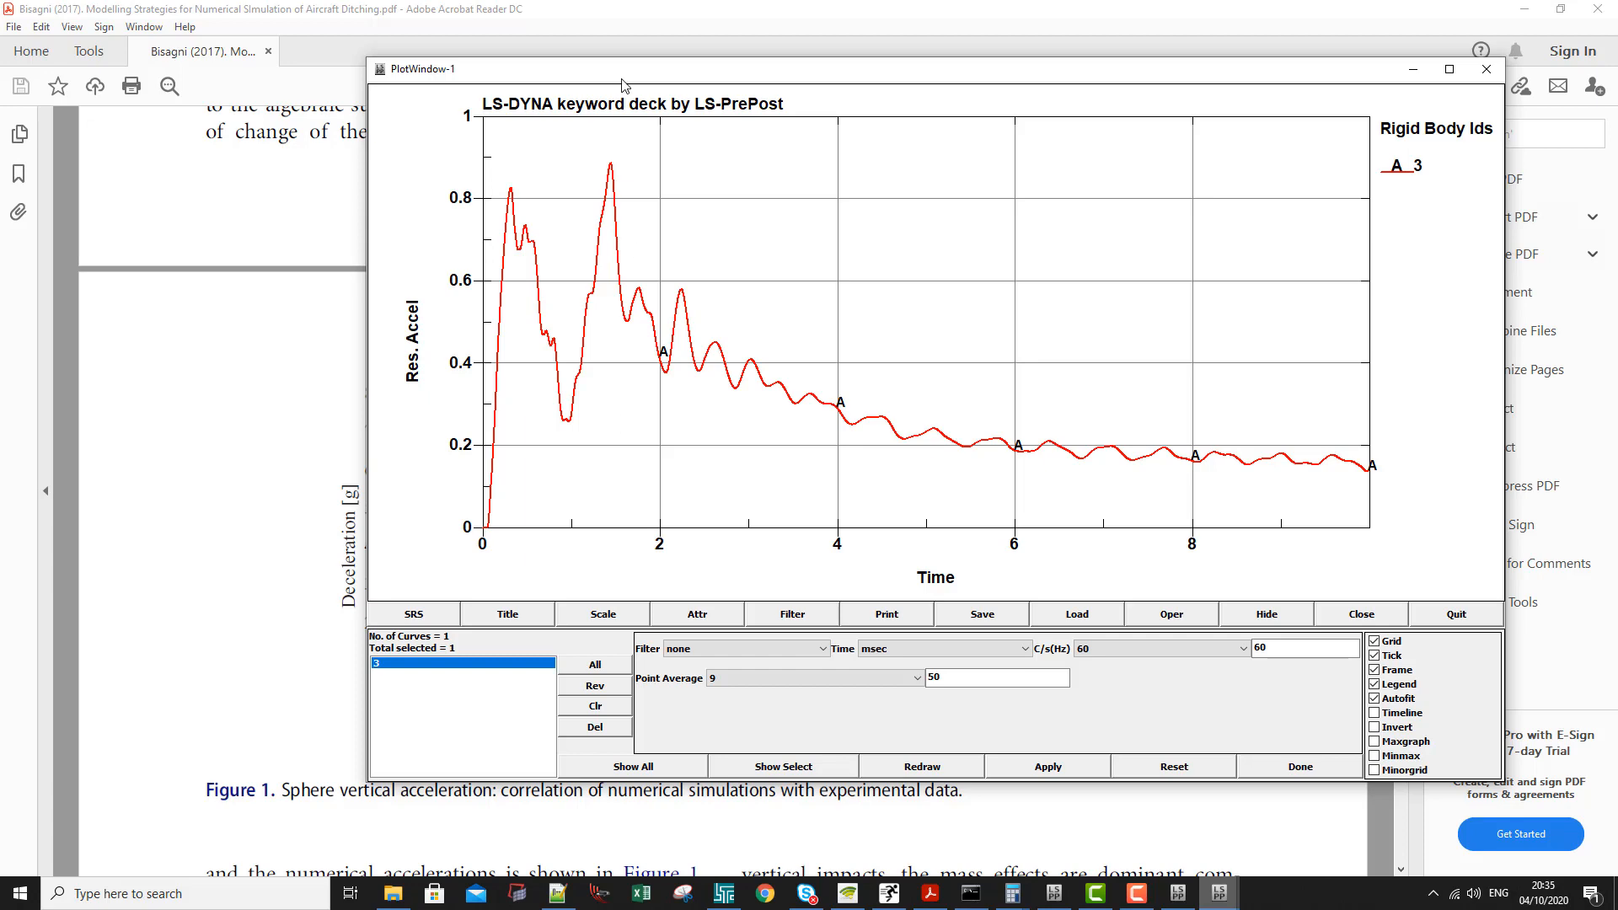
left_click_drag(625, 84, 852, 219)
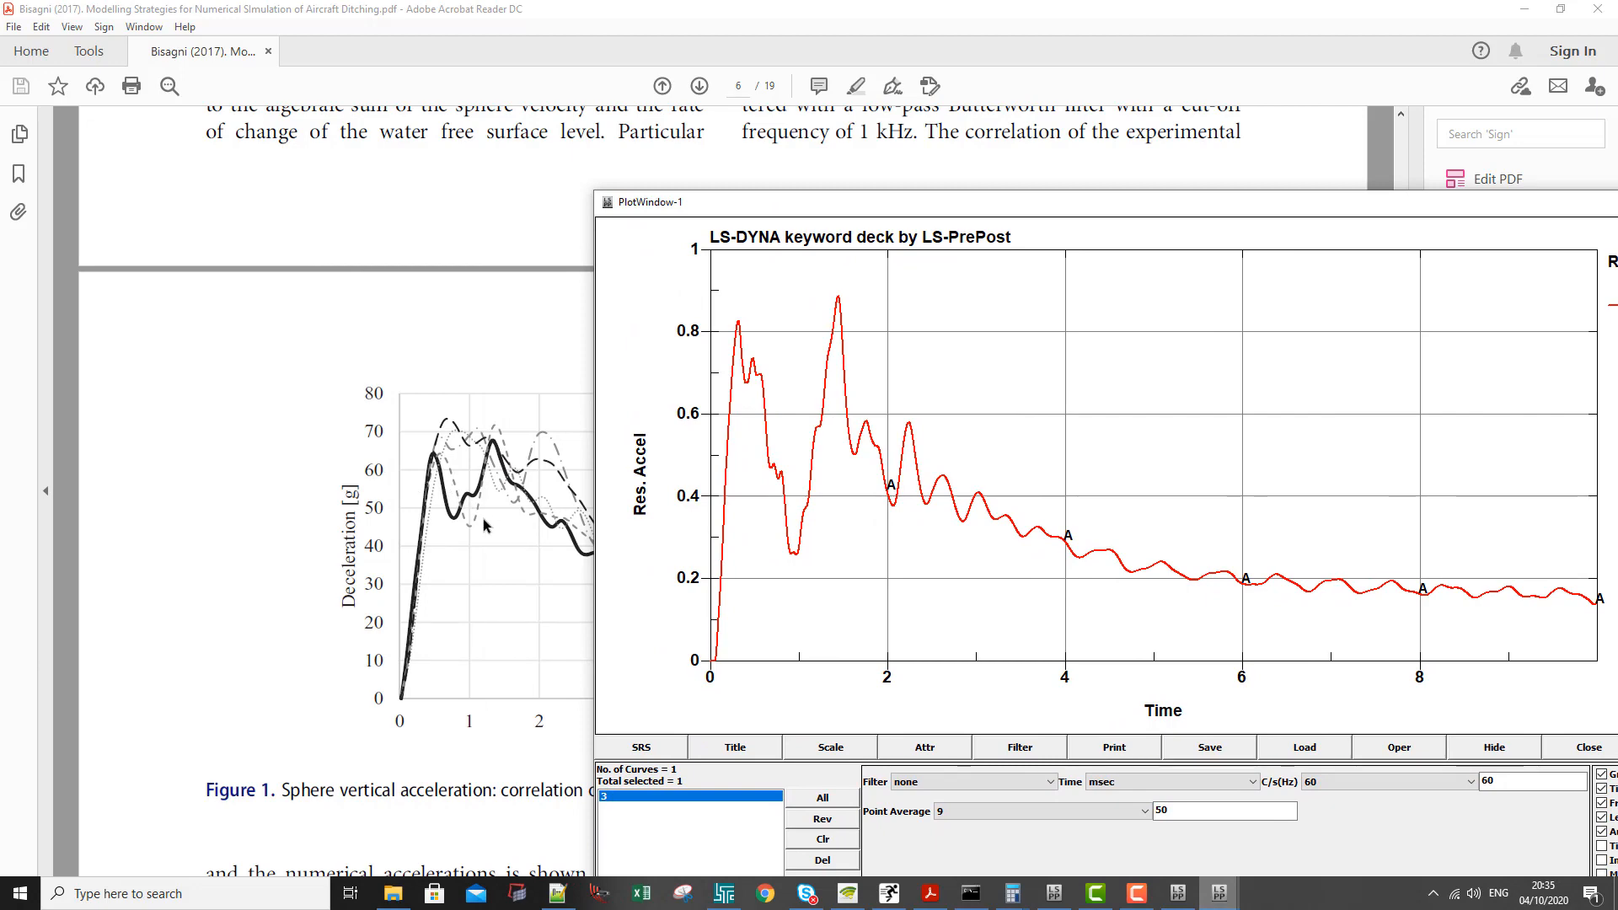
left_click_drag(835, 200, 522, 165)
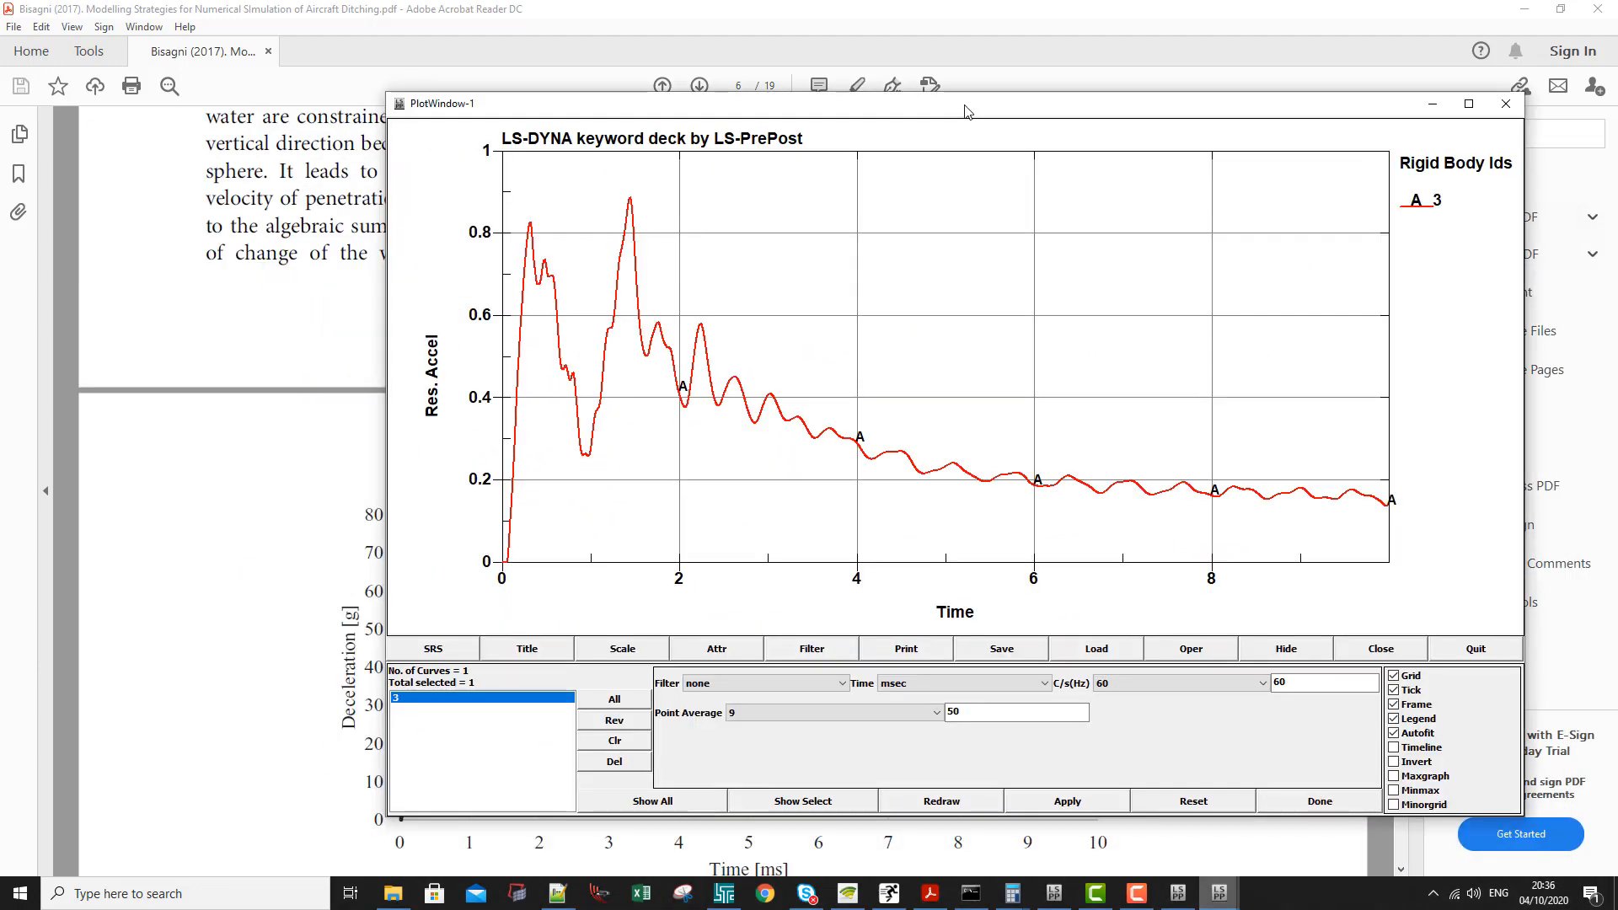
mouse_move(966, 112)
left_mouse_down()
mouse_move(944, 169)
mouse_move(879, 233)
mouse_move(867, 300)
mouse_move(934, 115)
left_mouse_up()
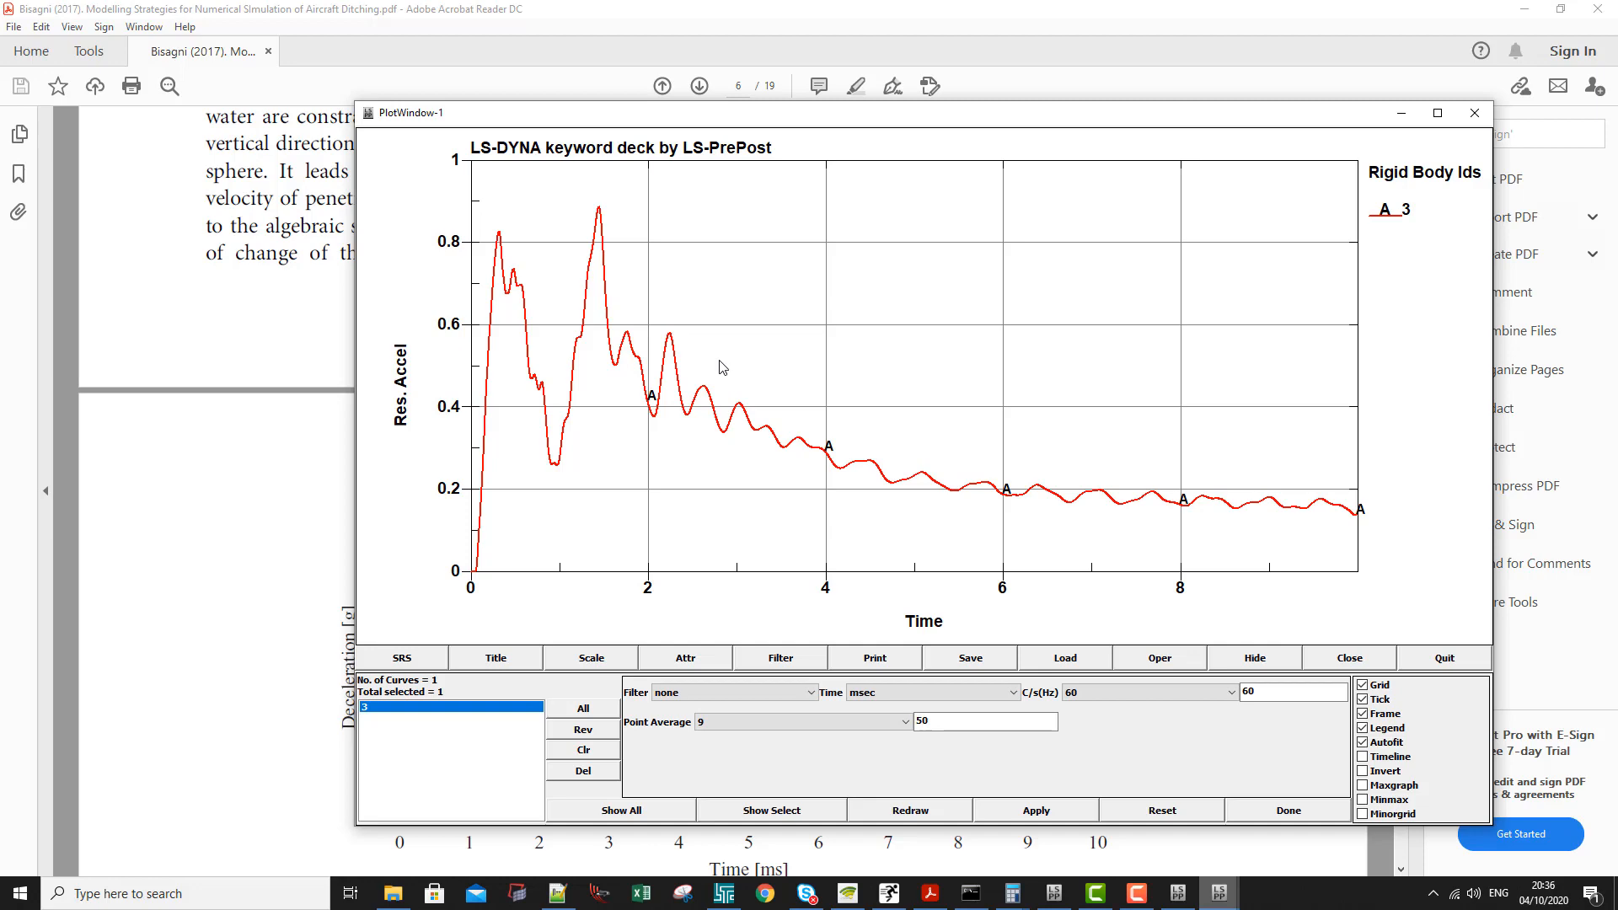
- Return to the QuarterModel window in LS-PrePost and reposition the ASCII dialog and the model apart from each other
mouse_move(1232, 893)
left_click(1092, 816)
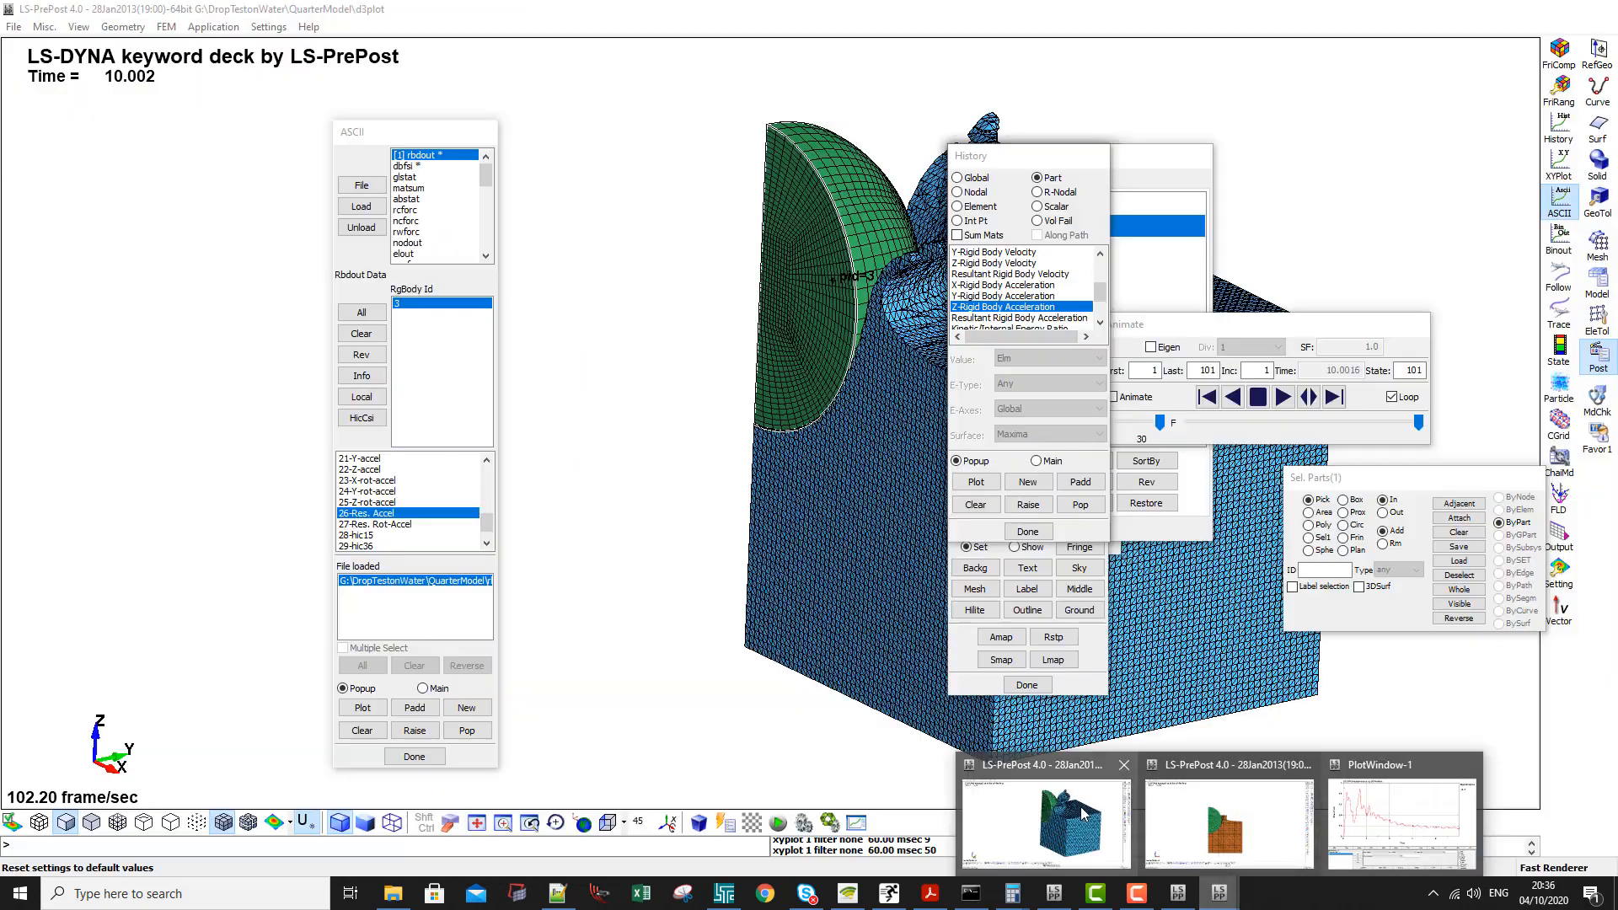
left_click_drag(490, 135, 535, 134)
middle_click_drag(957, 558, 1087, 529, "shift")
left_click_drag(1262, 162, 1251, 150, "shift")
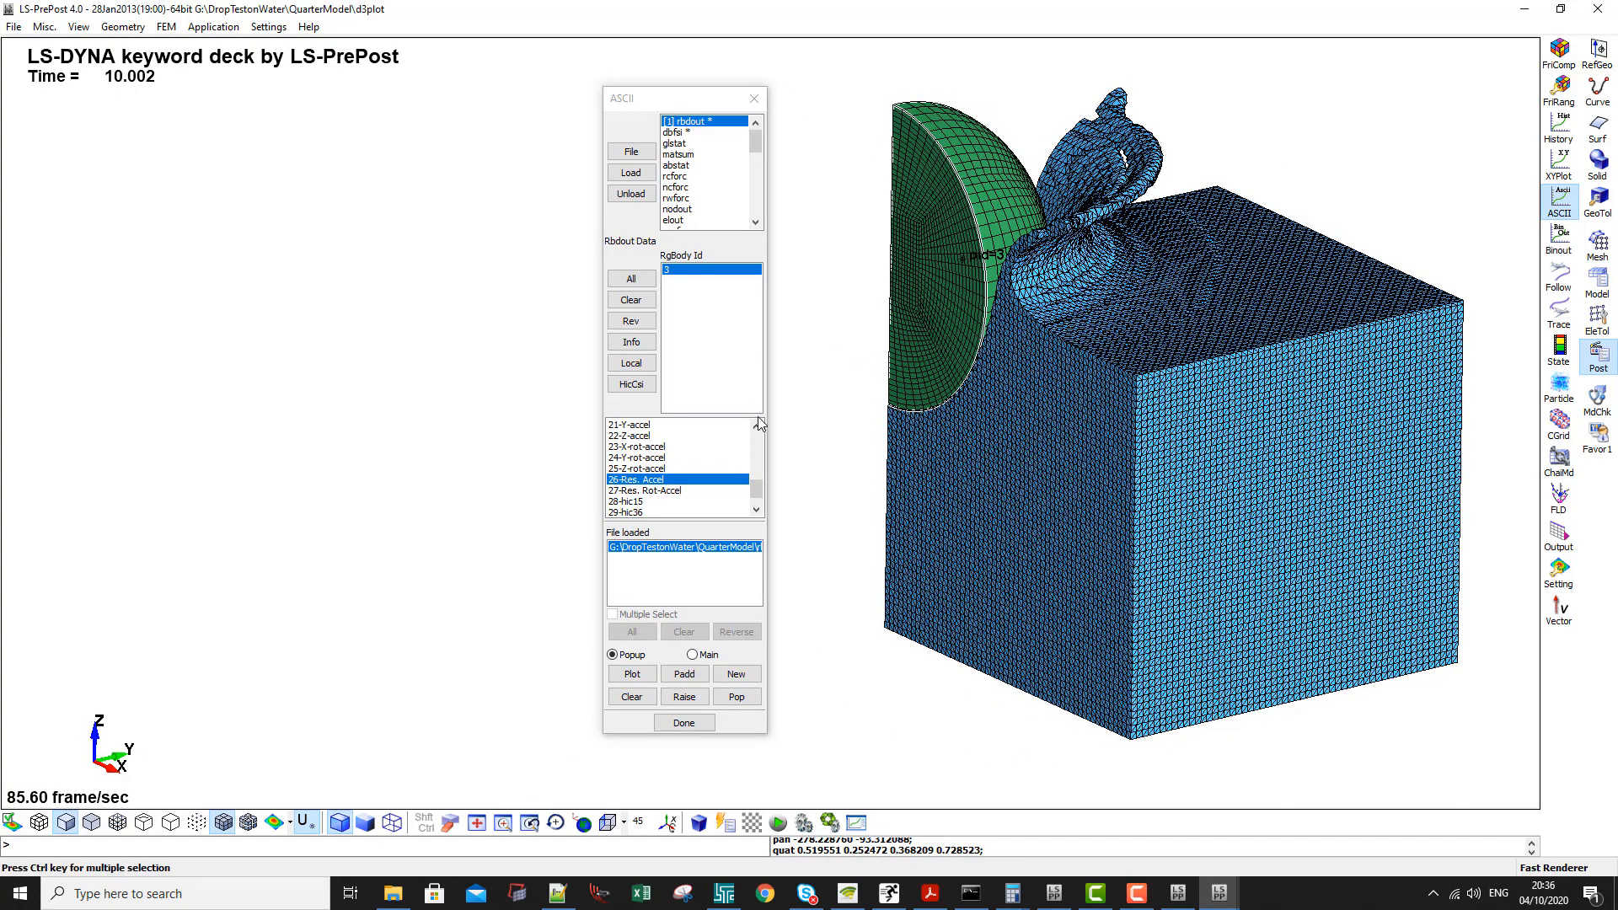
- Plot the sphere's Res. Accel curve in the main window and show its port together with the 3D model
left_click(692, 655)
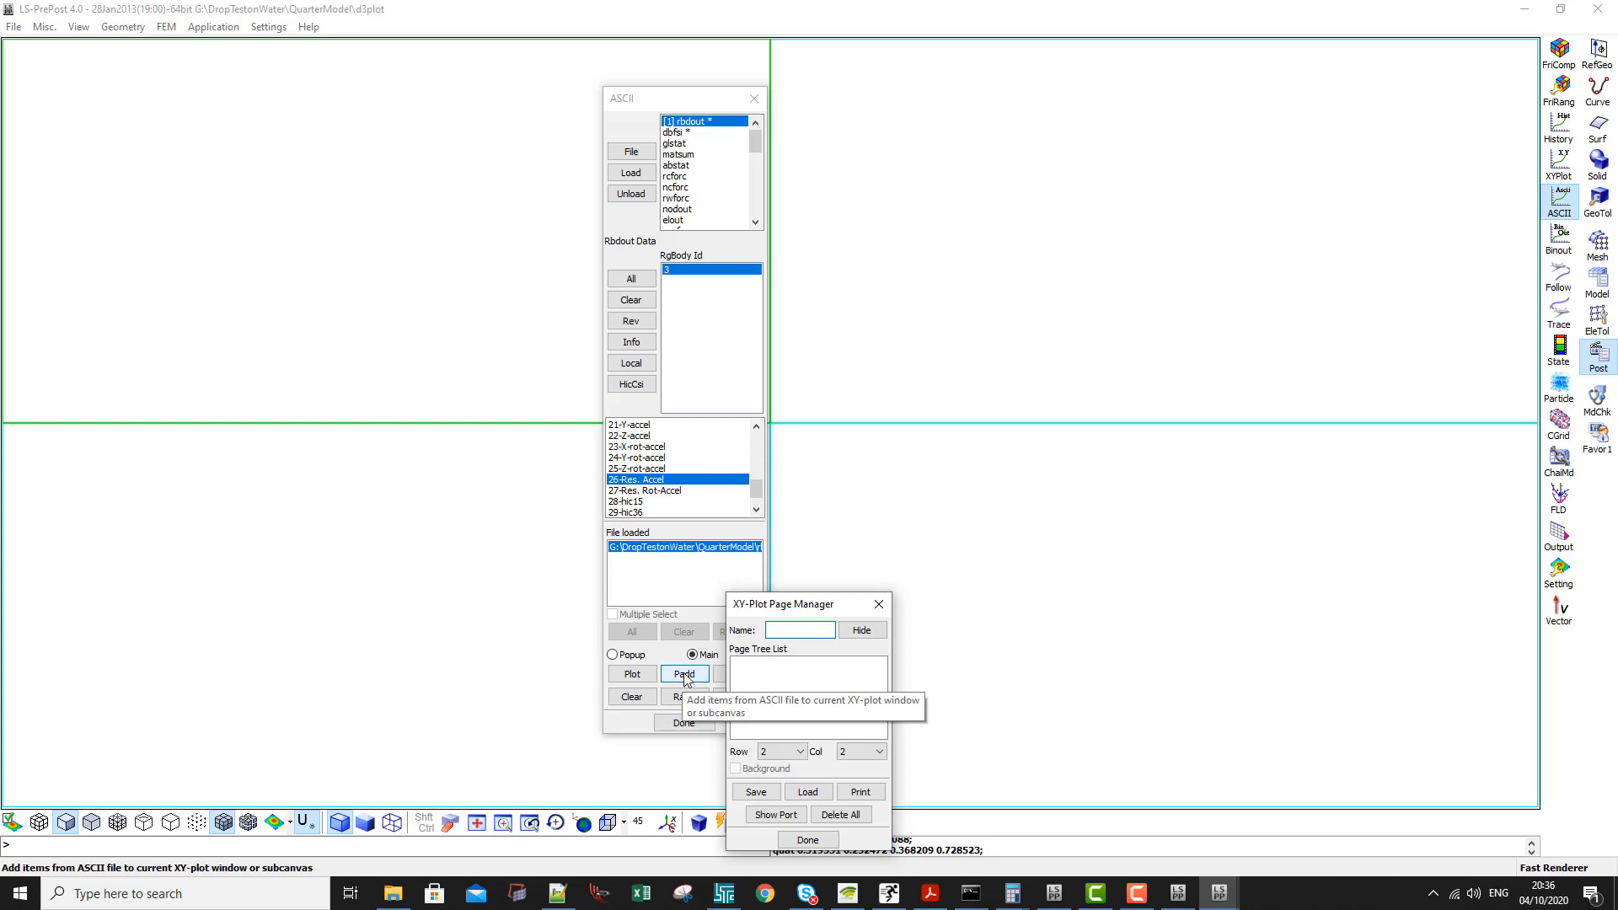
left_click(633, 675)
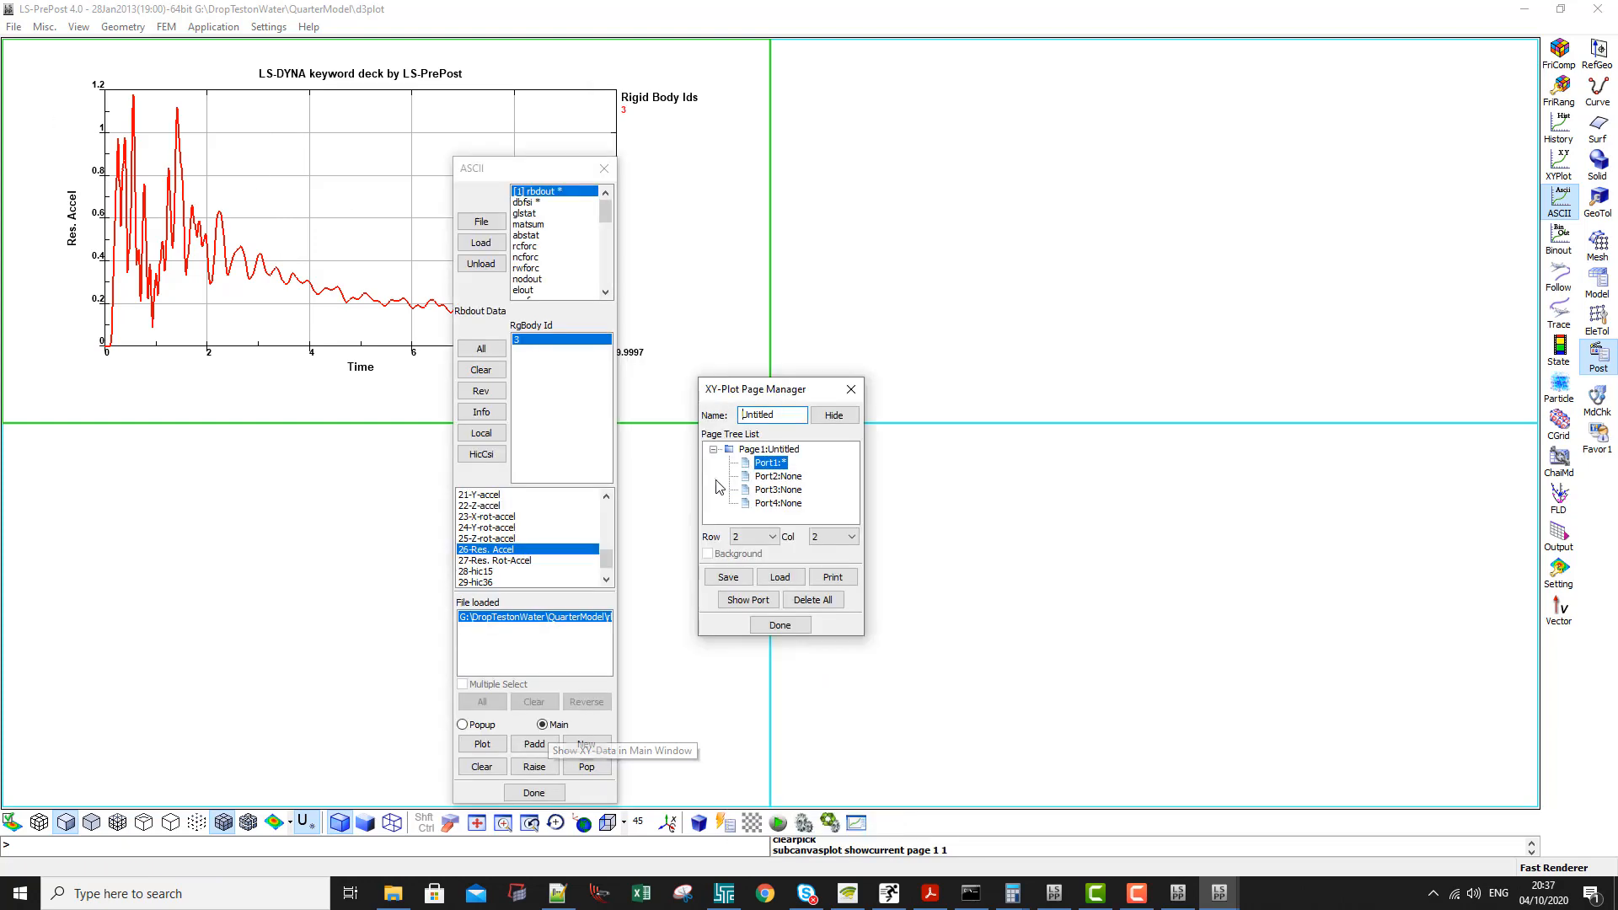
left_click(769, 600)
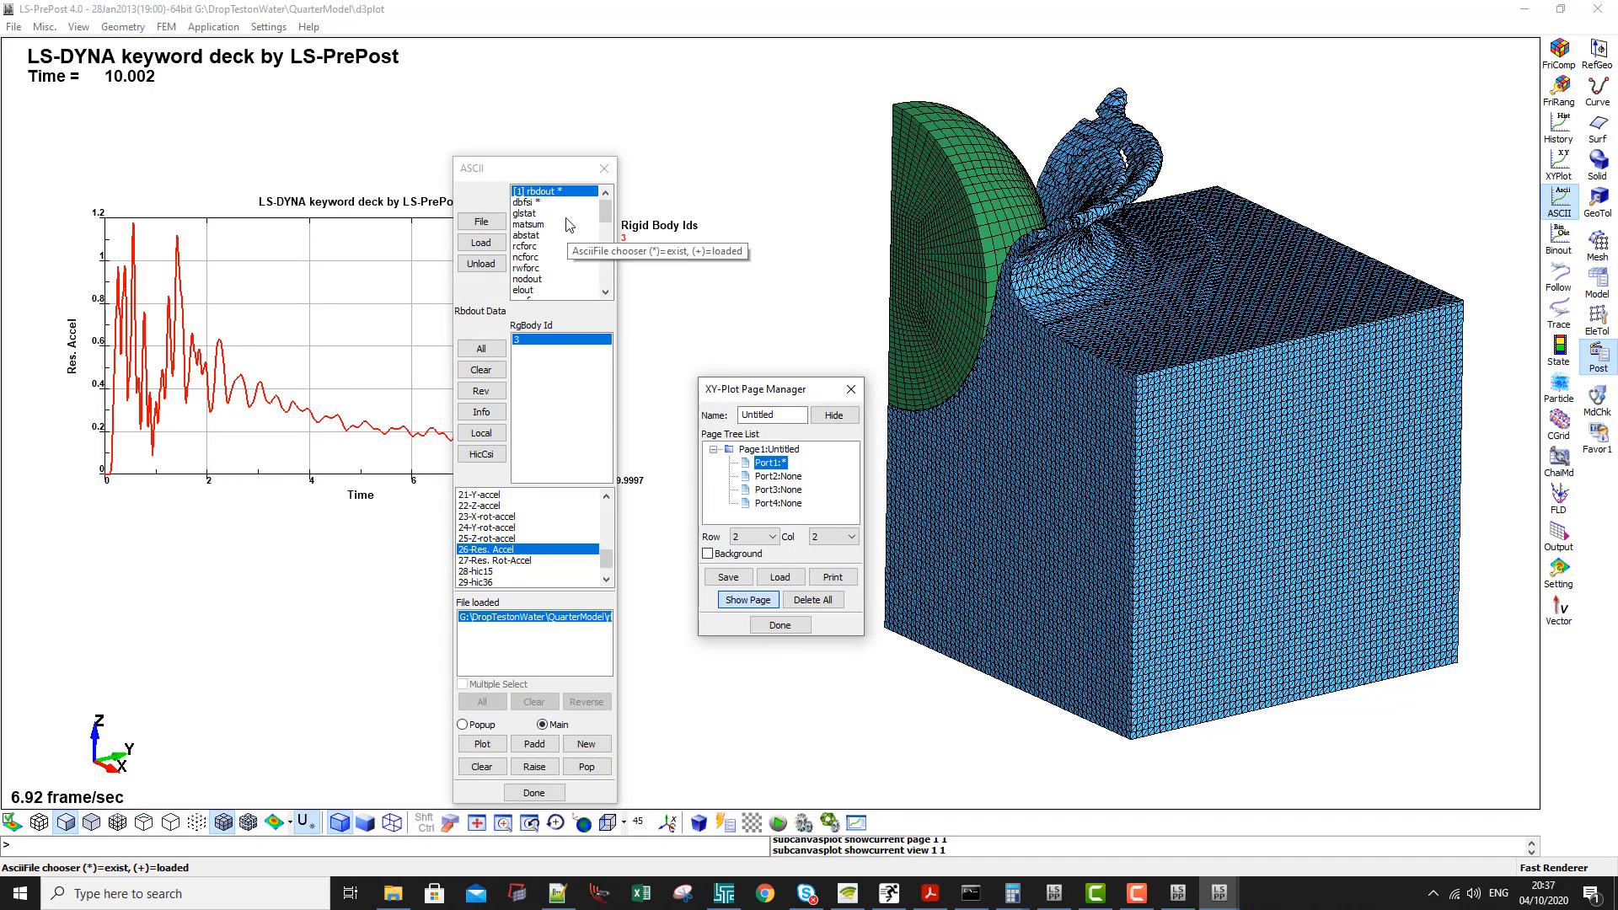
- Move the ASCII dialog and the XY-Plot Page Manager clear of the acceleration plot, and enlarge the page manager
left_click_drag(549, 169, 949, 117)
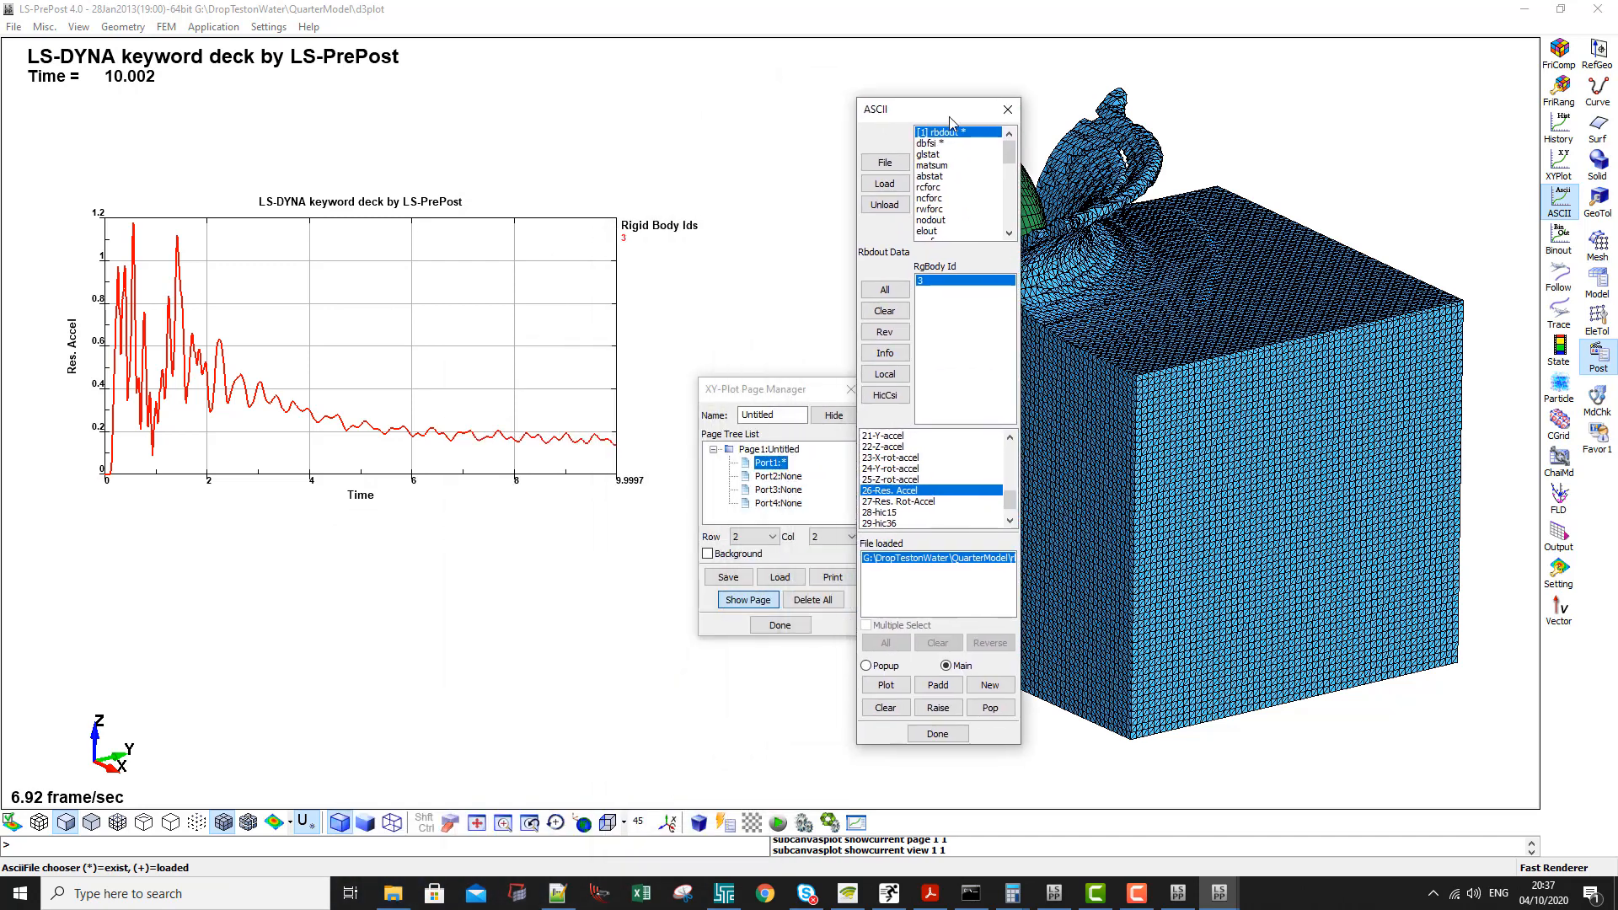
left_click_drag(773, 394, 725, 267)
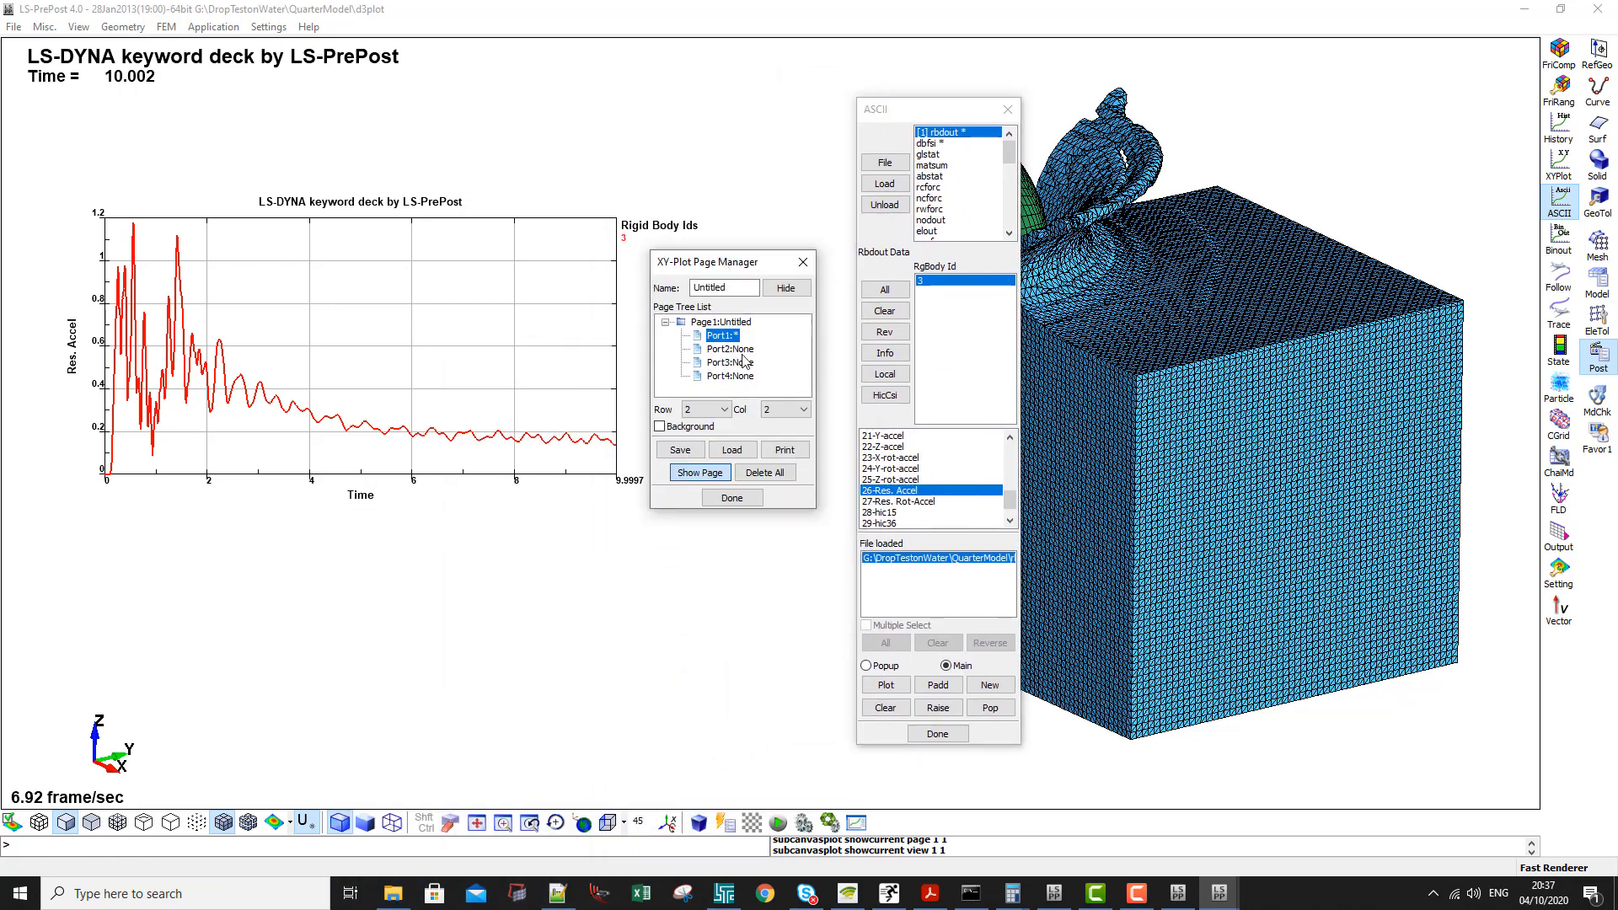
left_click(810, 429)
left_click(809, 429)
left_click_drag(818, 510, 1052, 692)
left_click_drag(912, 264, 1206, 72)
- Set Port1's legend title to "Ball Acceleration" and its plot title to "Sphere Drop on Water by" followed by the author's name
right_click(995, 136)
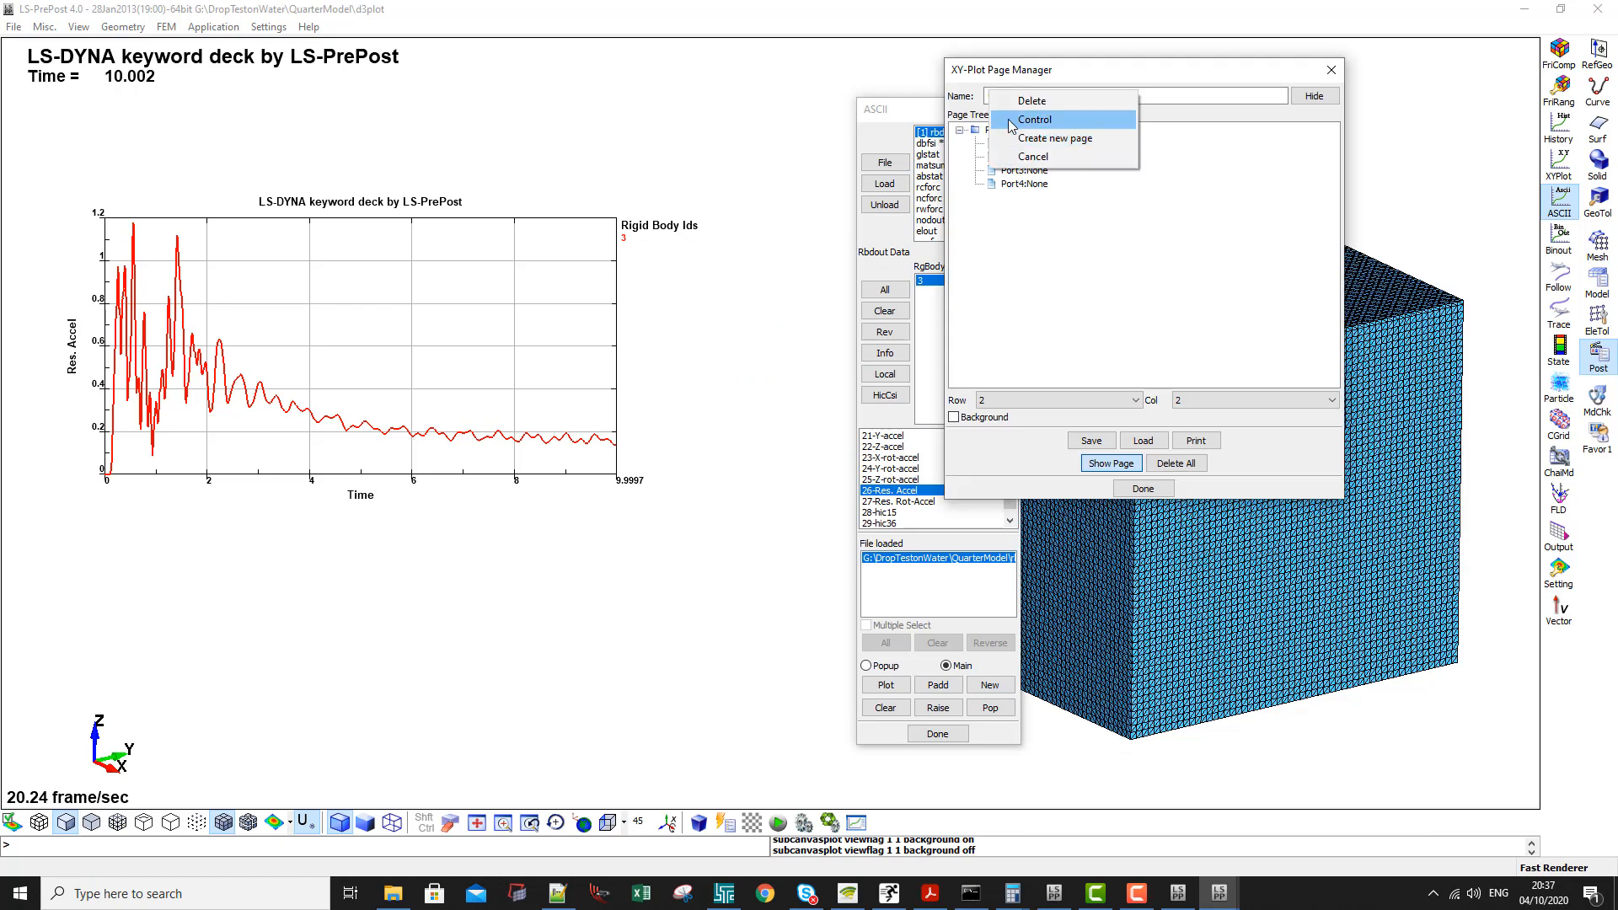
left_click(1035, 120)
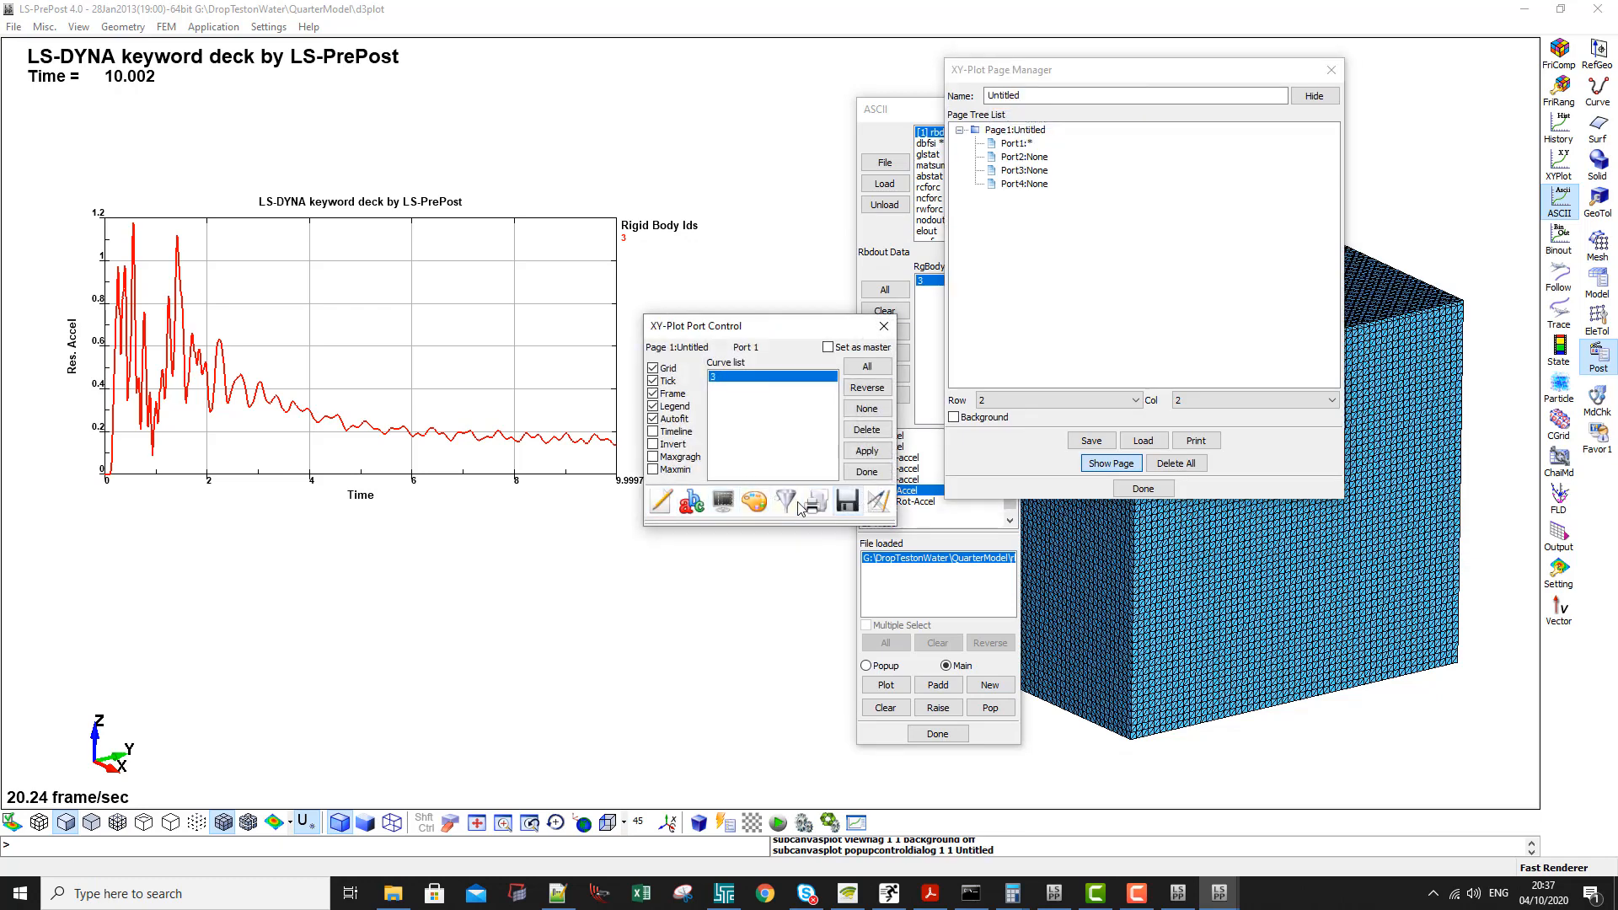
left_click(693, 503)
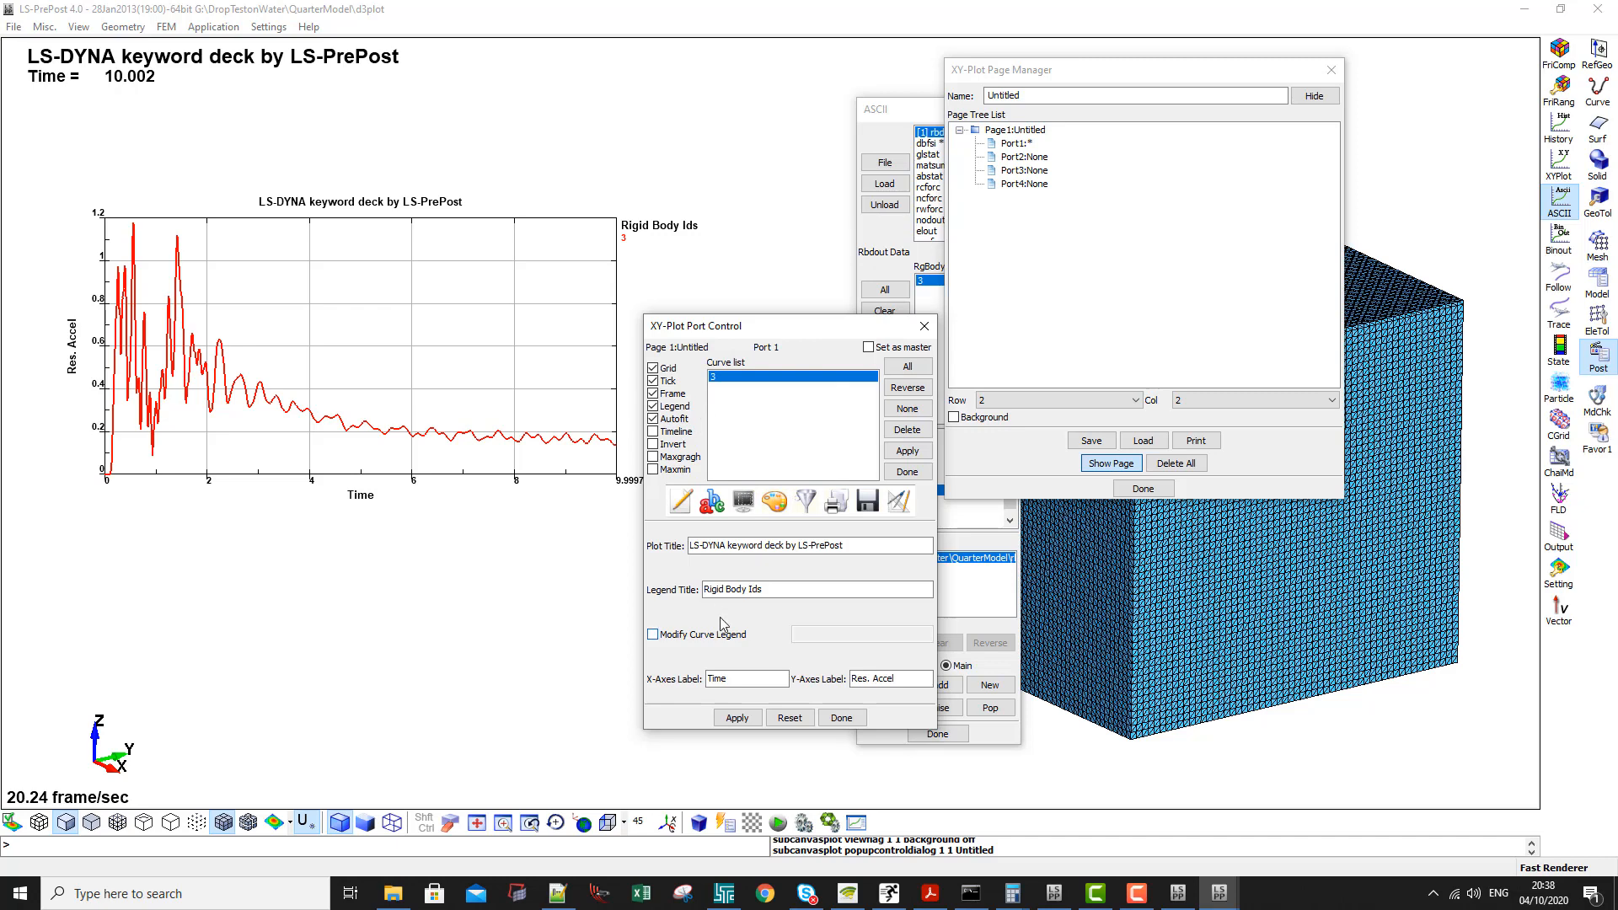
triple_click(755, 589)
type("Ball Acceleration")
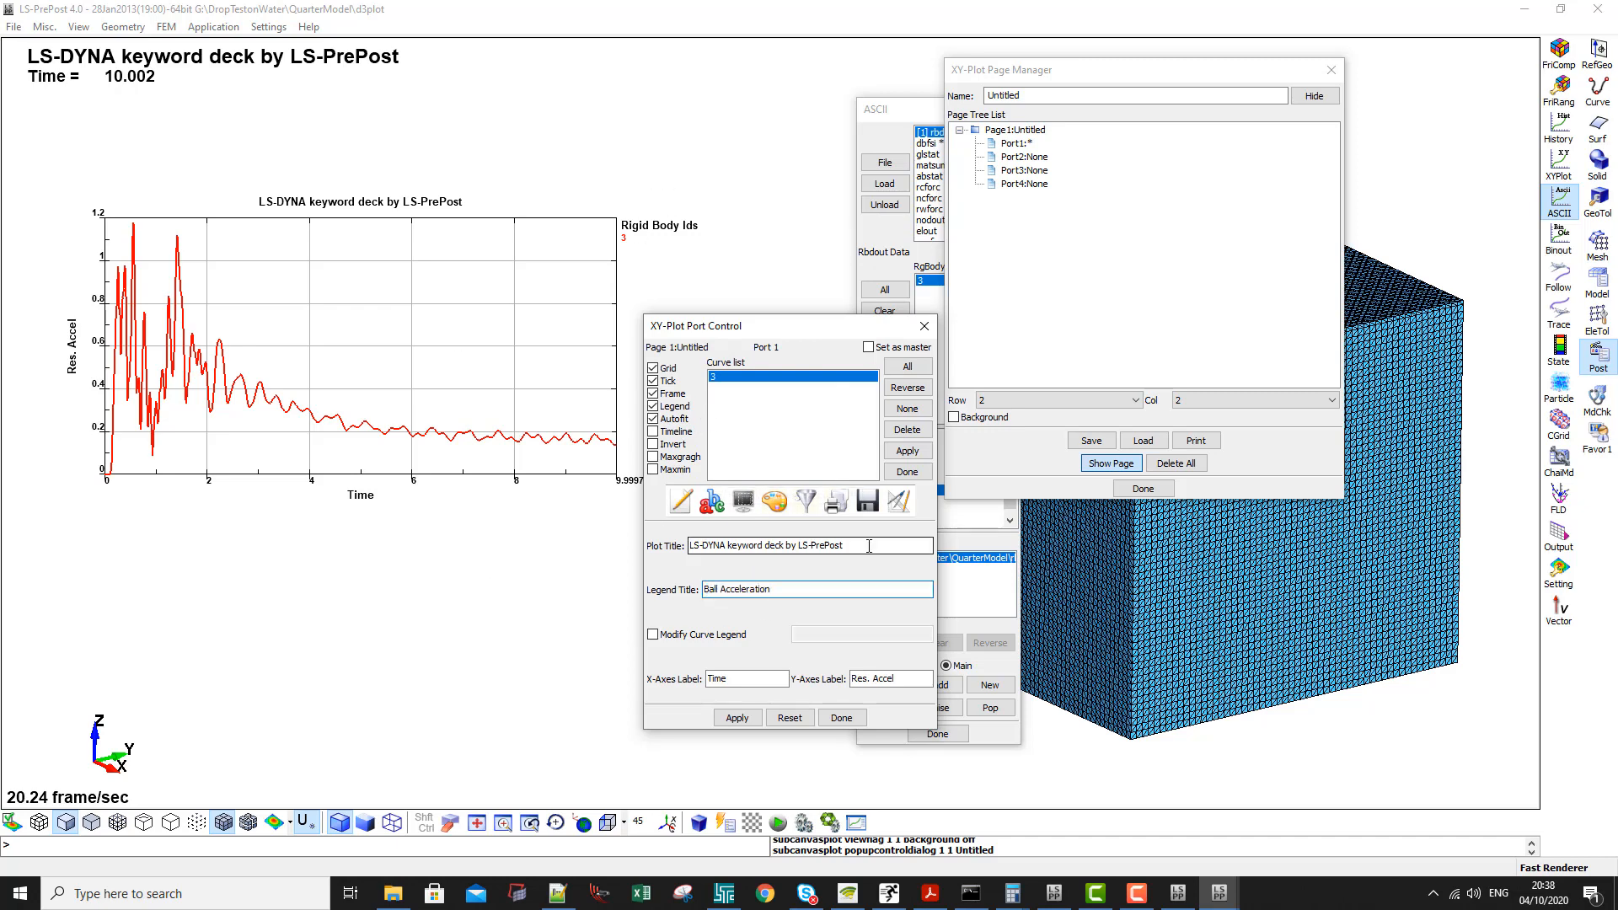
triple_click(869, 546)
type("Water Dro")
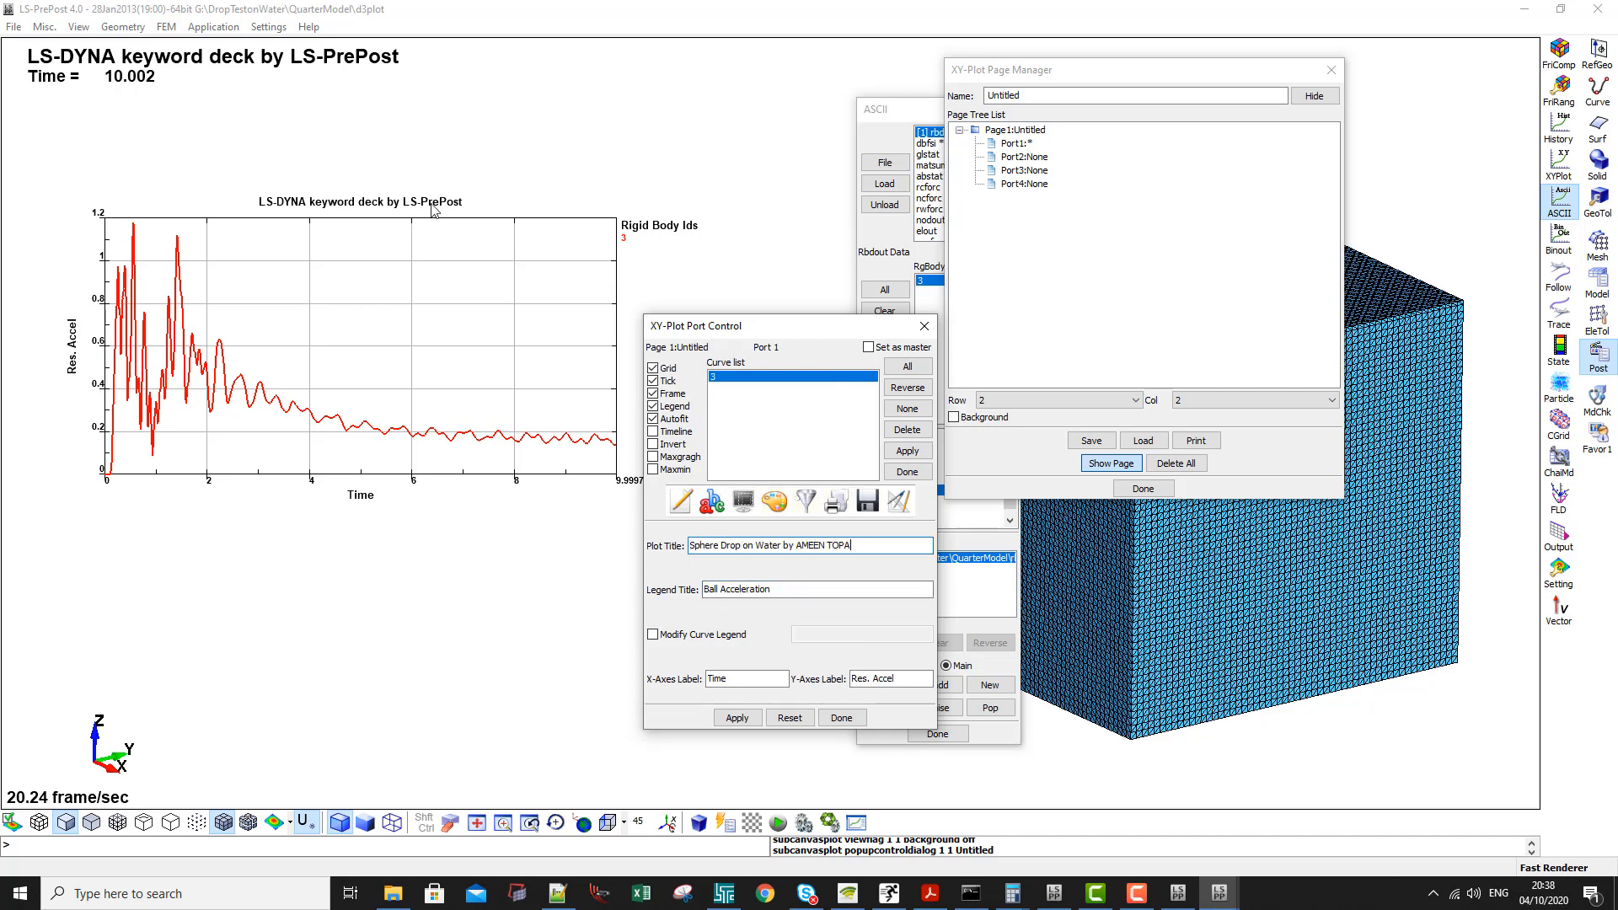
left_click(737, 718)
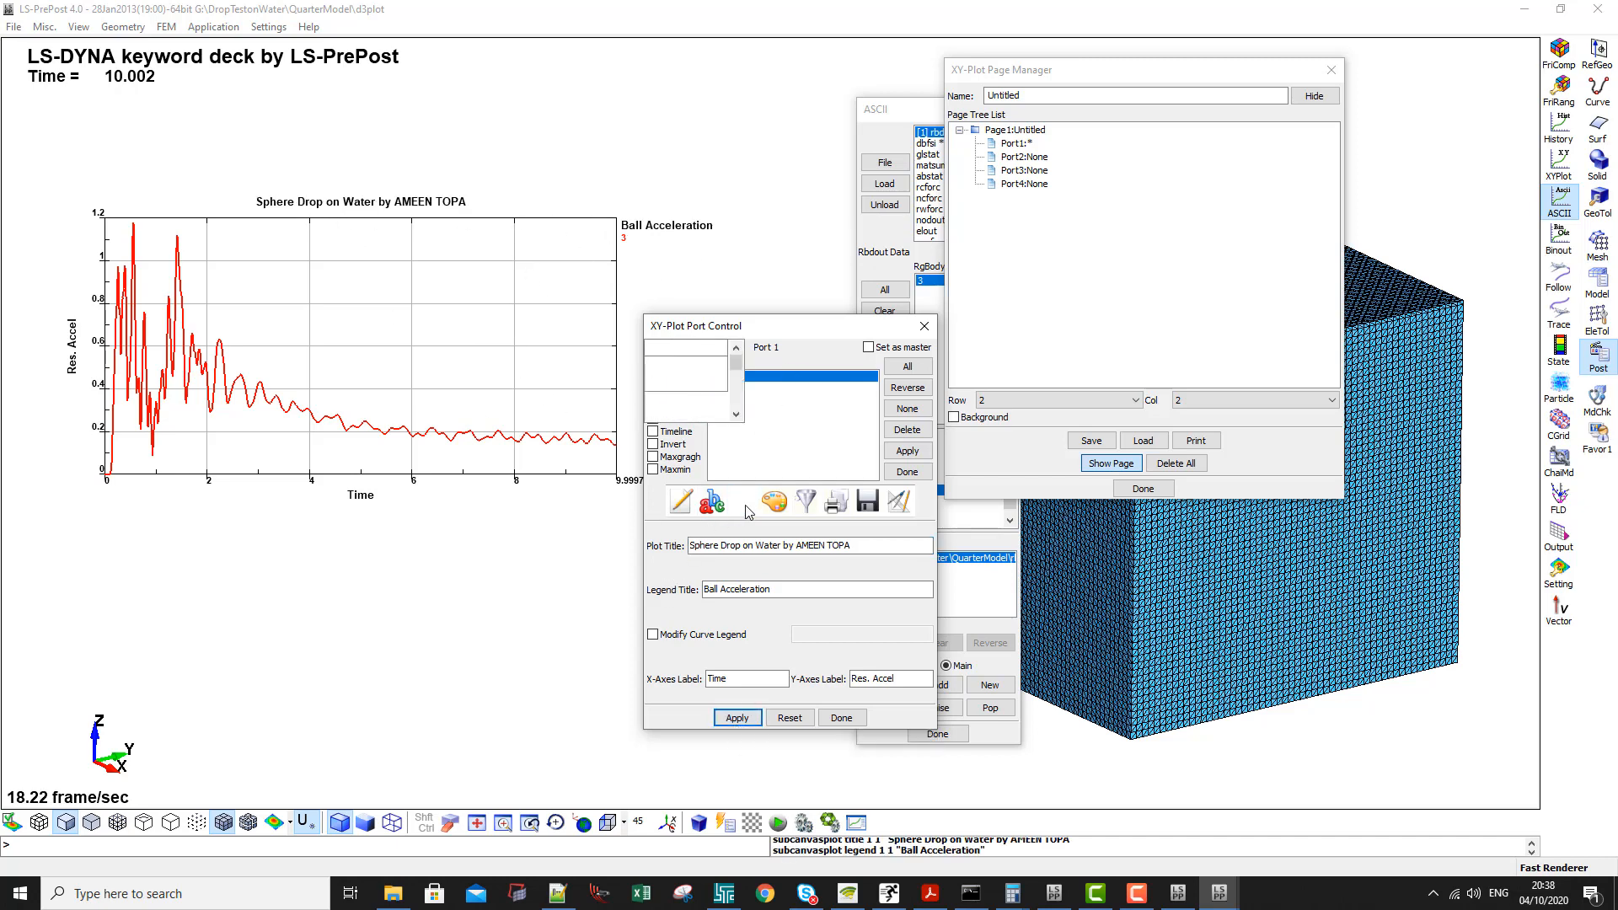
- Turn on the timeline for the Port1 acceleration plot and close the port controls
left_click(743, 504)
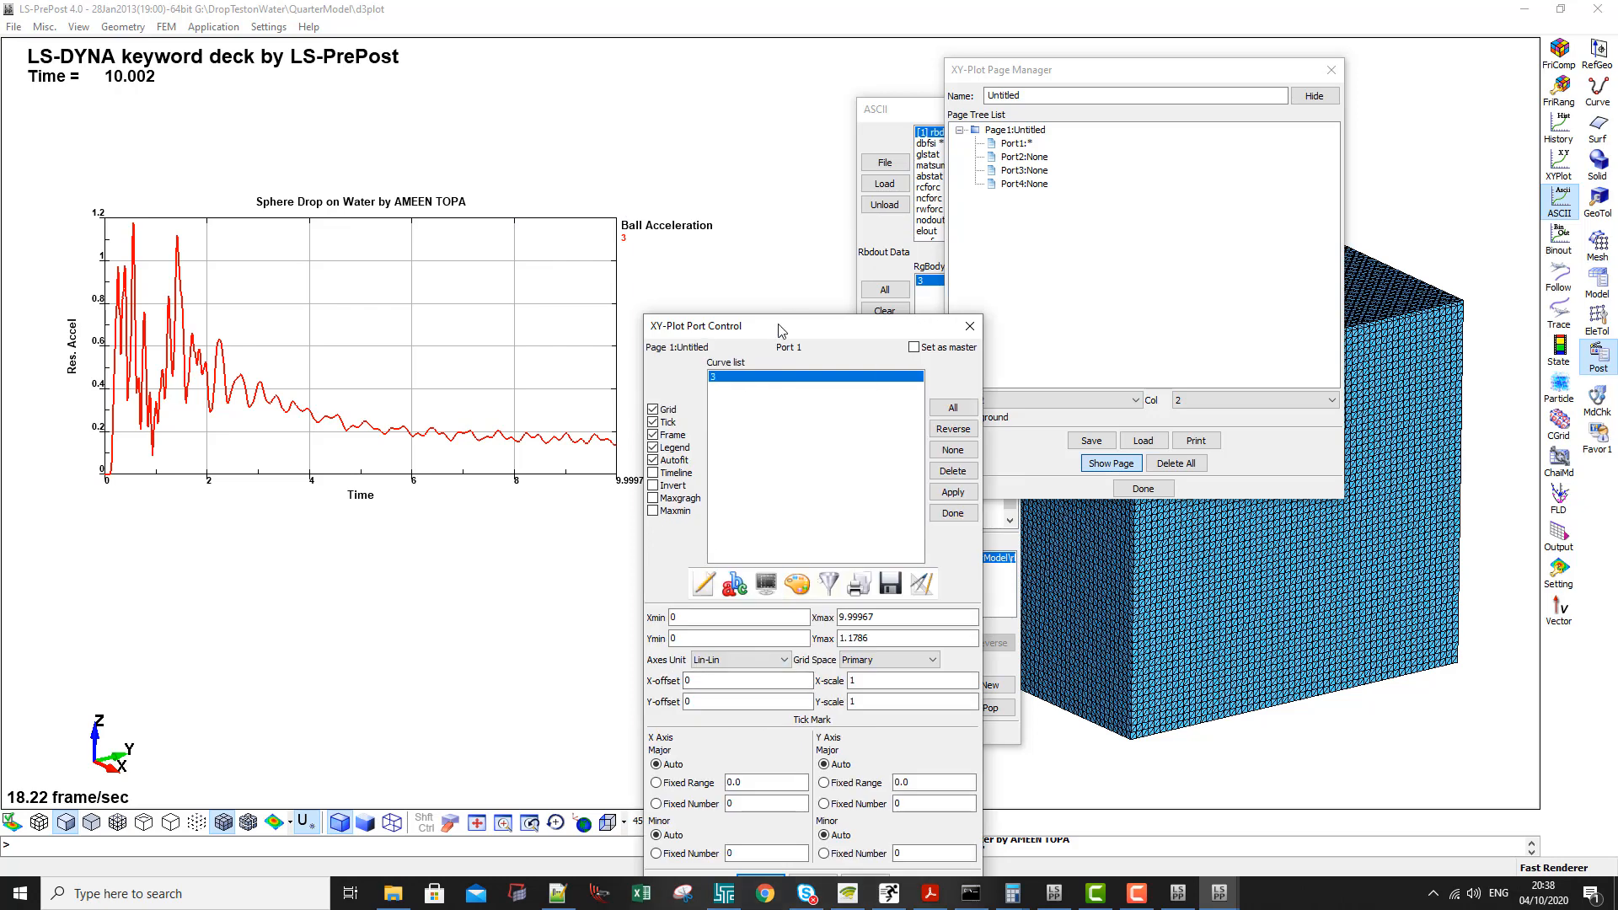
left_click_drag(780, 330, 759, 129)
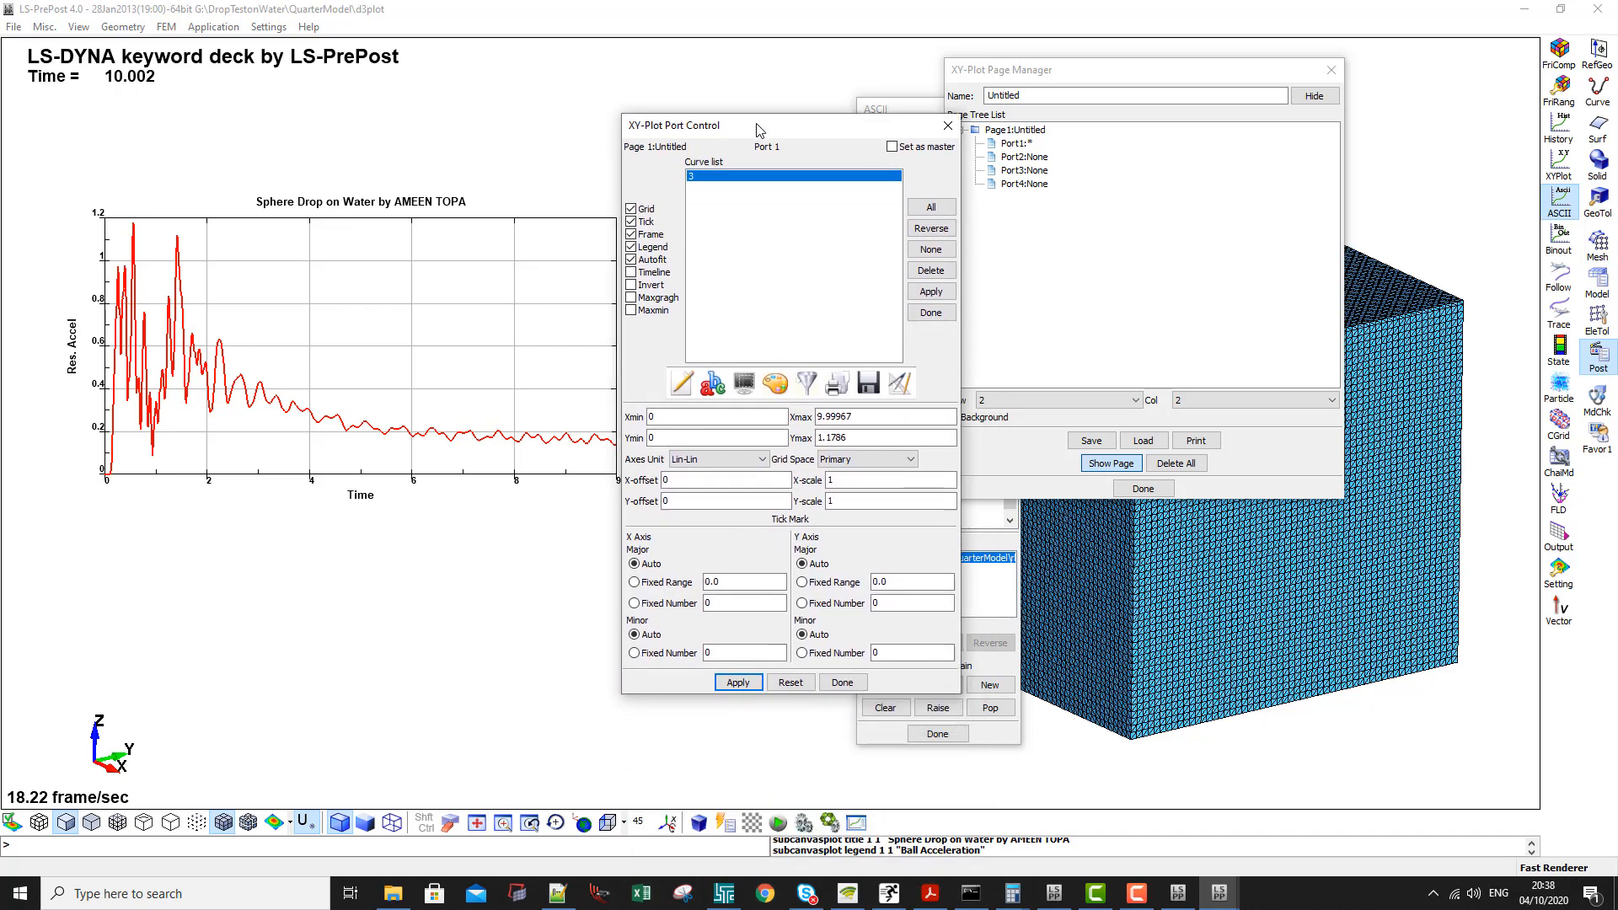
left_click(632, 272)
left_click(737, 683)
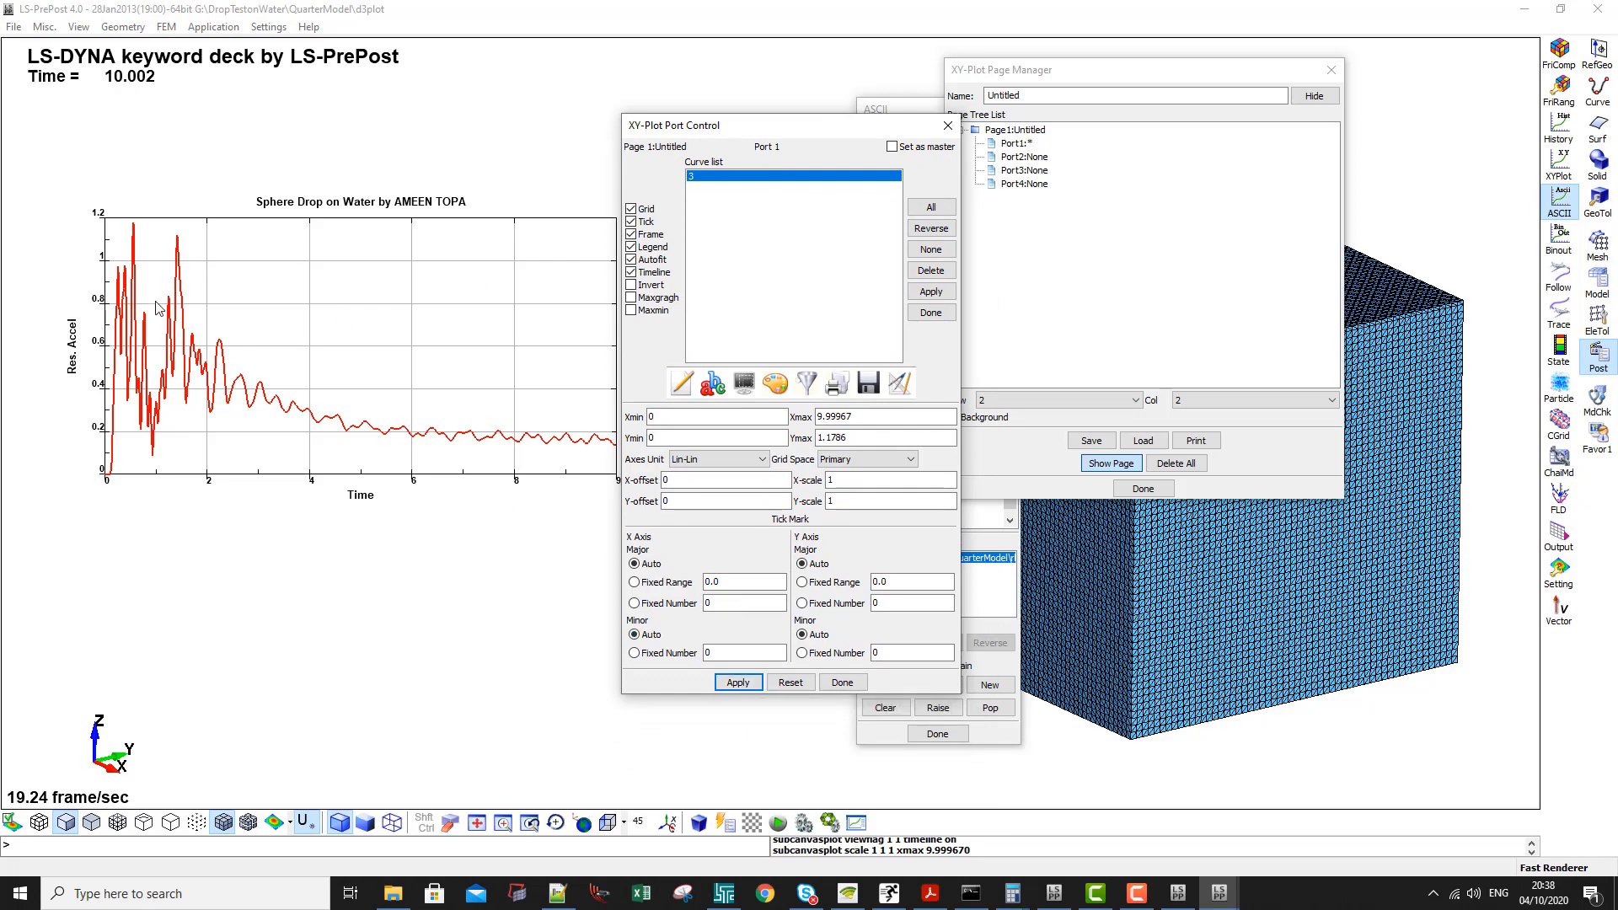
left_click_drag(767, 126, 941, 139)
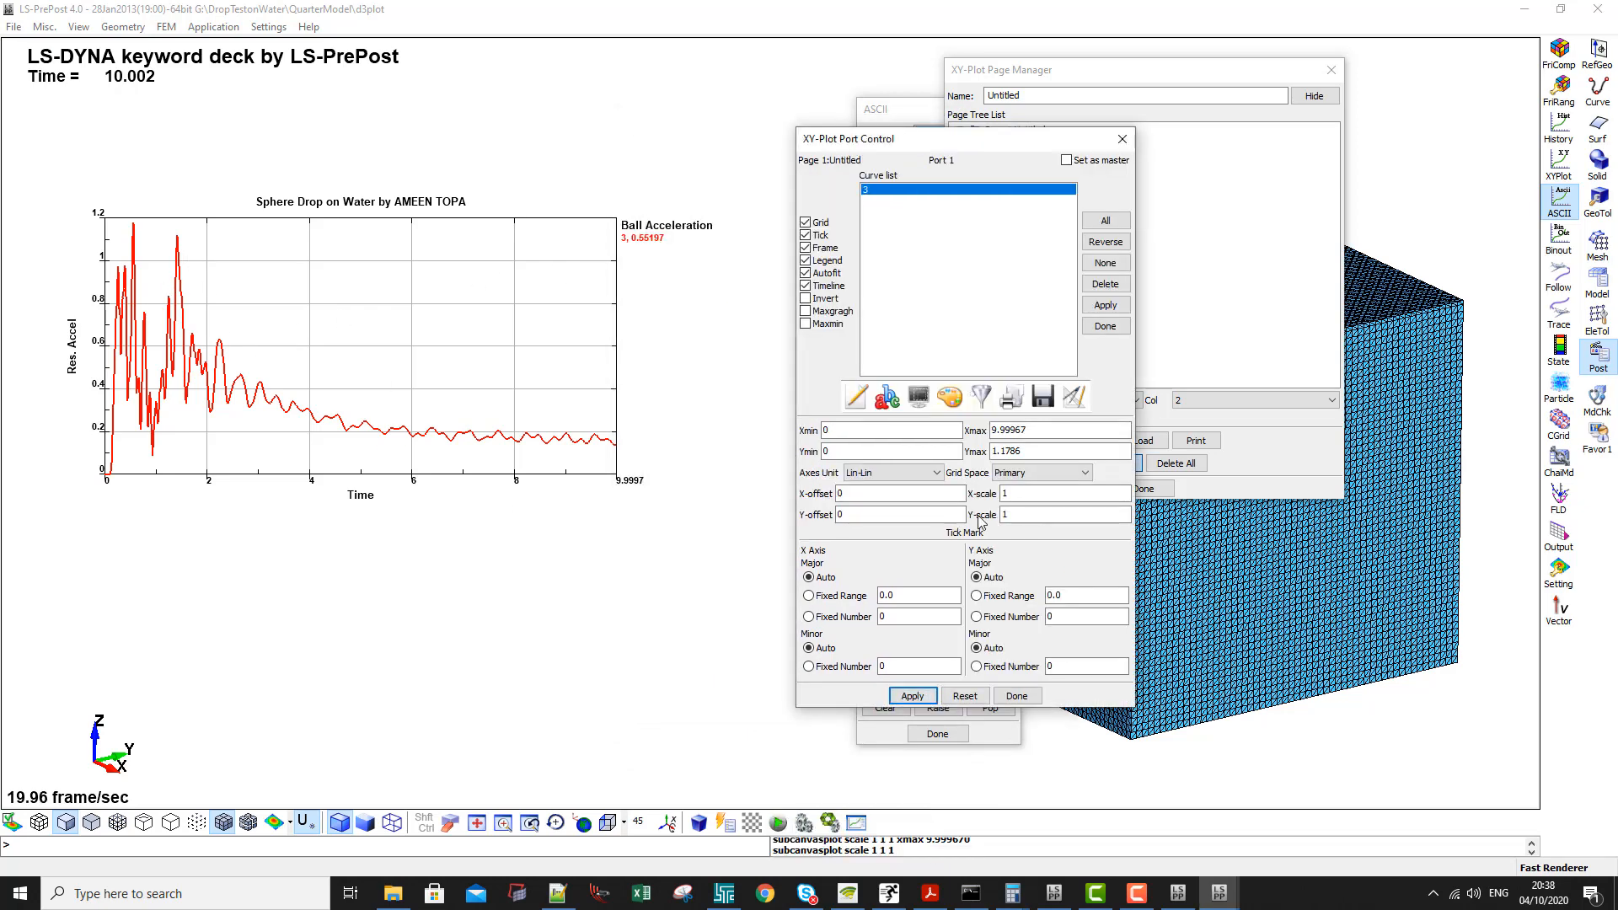
left_click(1018, 695)
- Play the impact animation forward with the plot's timeline running, and stop it partway through
left_click(1020, 265)
left_click(1020, 286)
left_click(778, 823)
left_click(1284, 397)
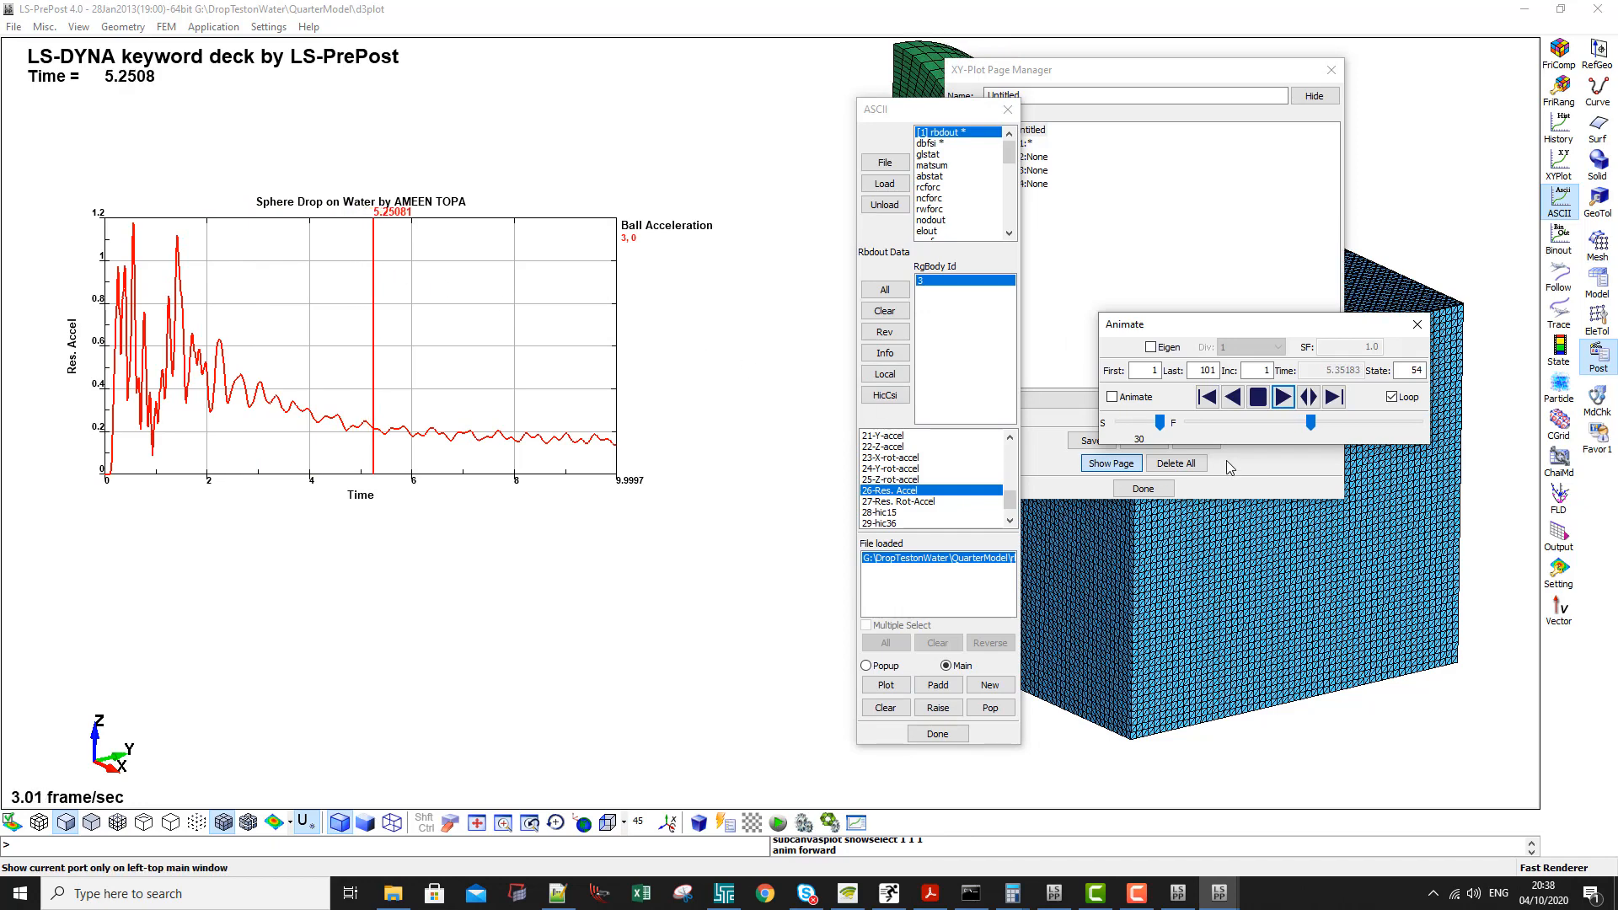
left_click(1259, 401)
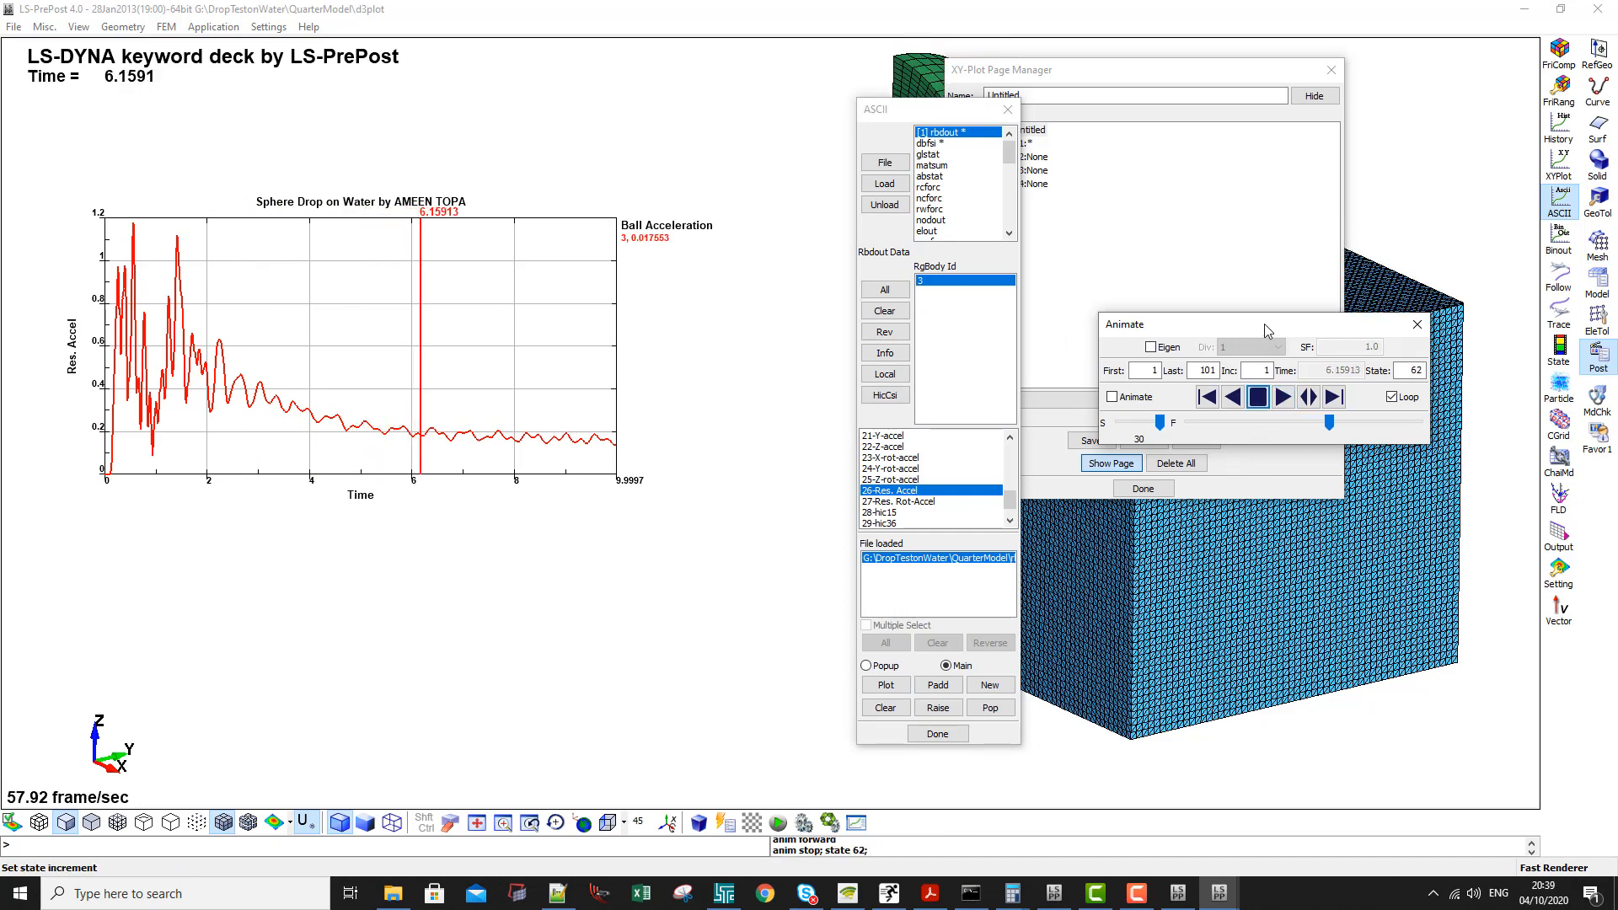
- Reflect the whole quarter model about the YZ and XZ planes using the post-processing reflection settings
left_click_drag(1265, 331, 321, 352)
left_click(213, 27)
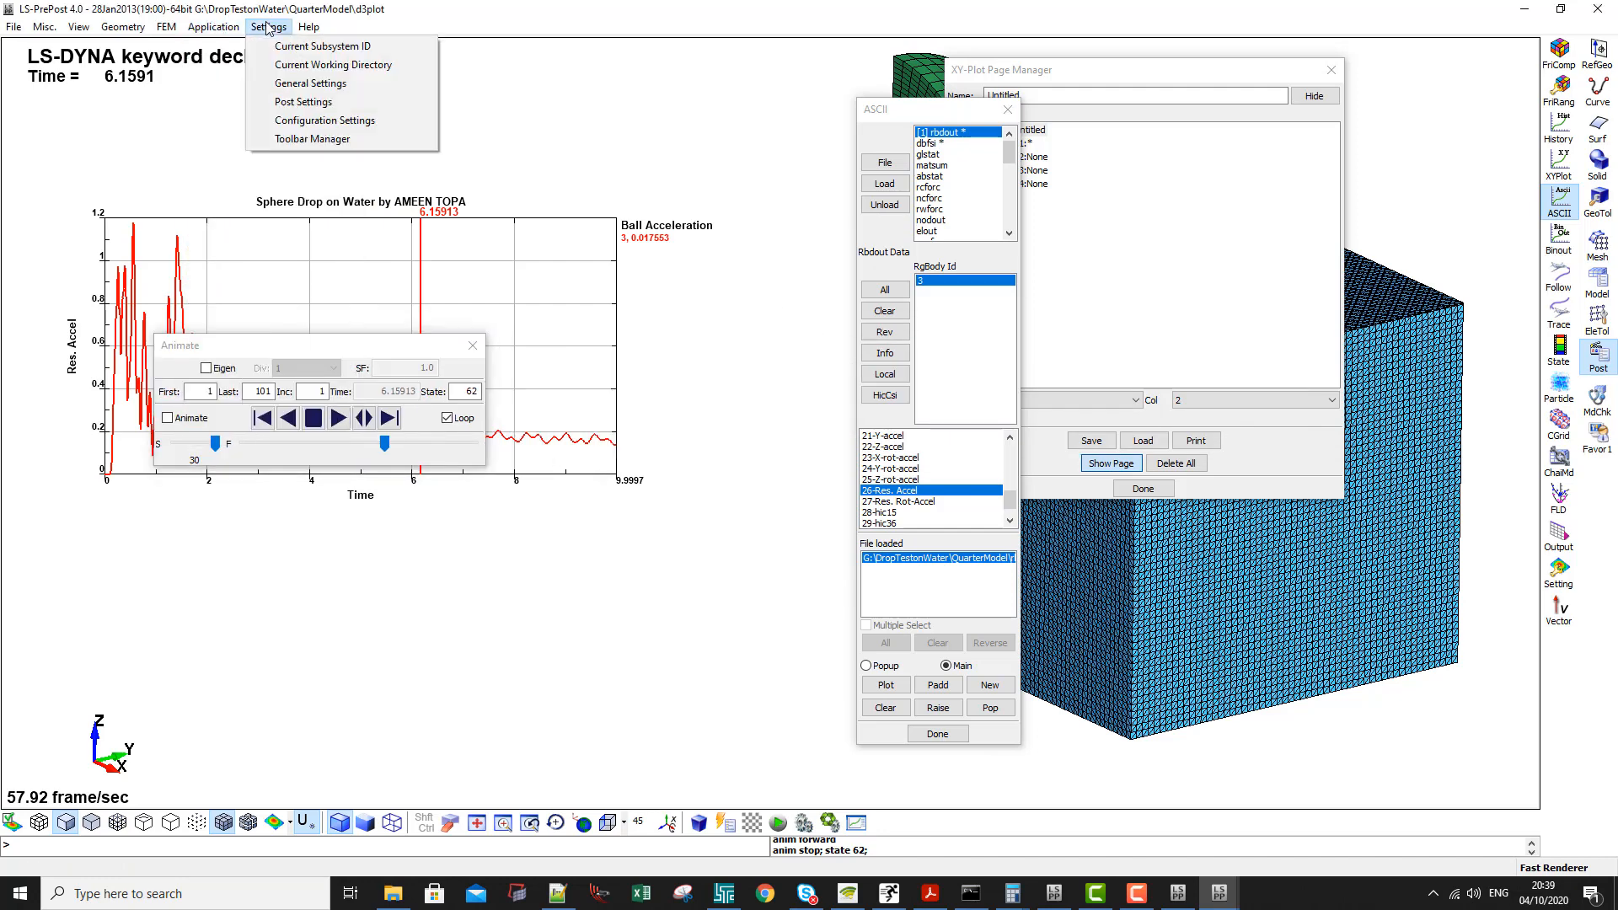
left_click(286, 84)
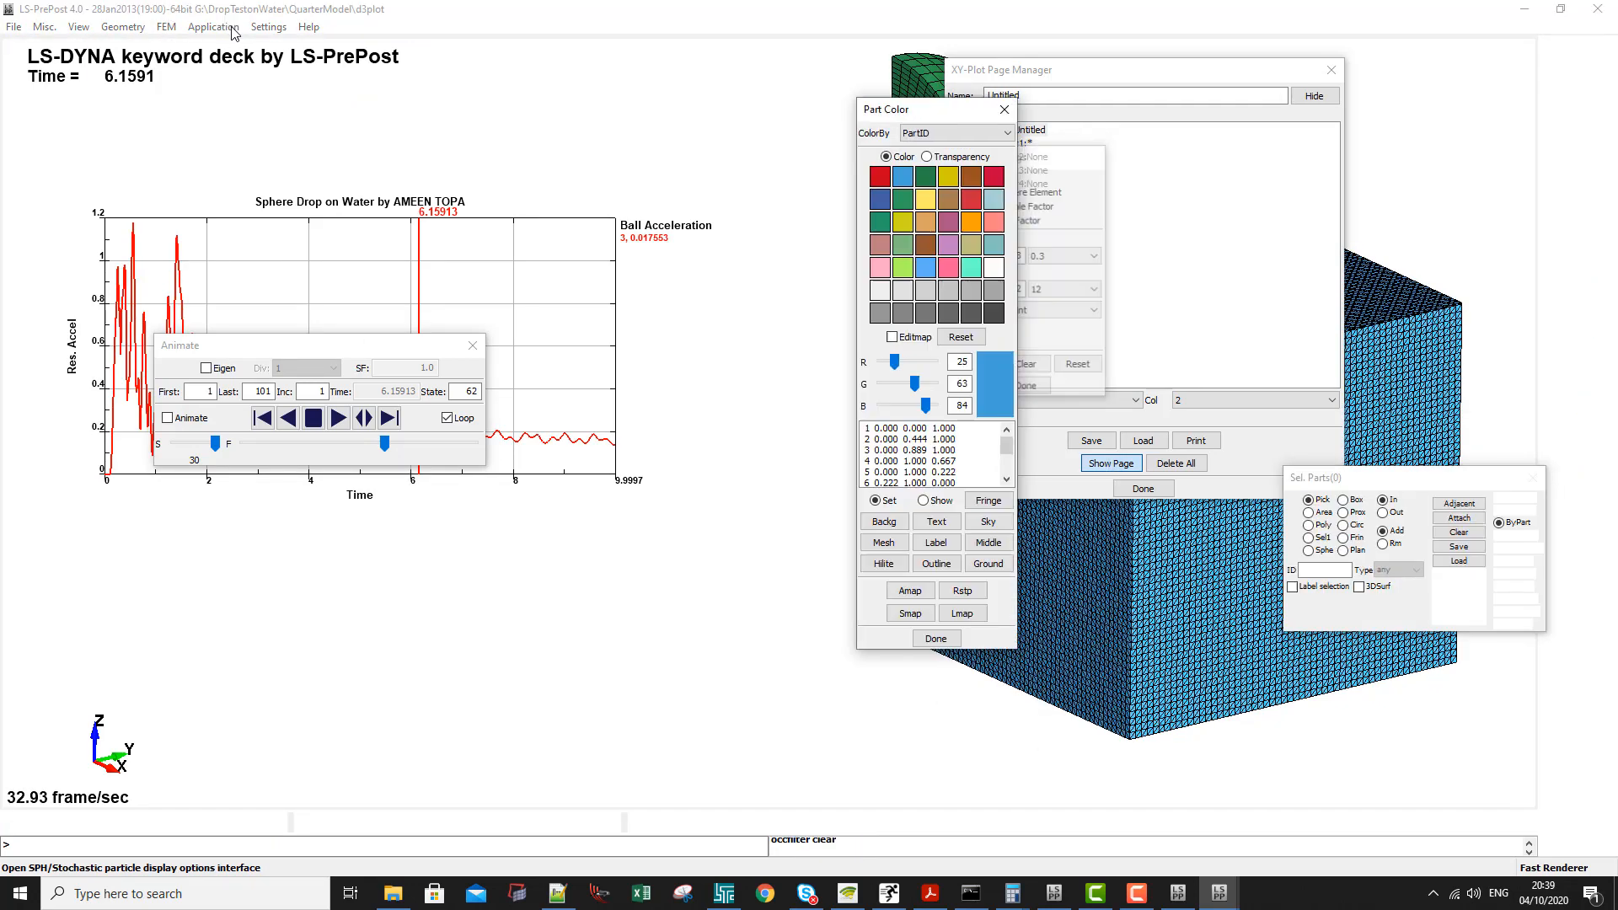
left_click(268, 27)
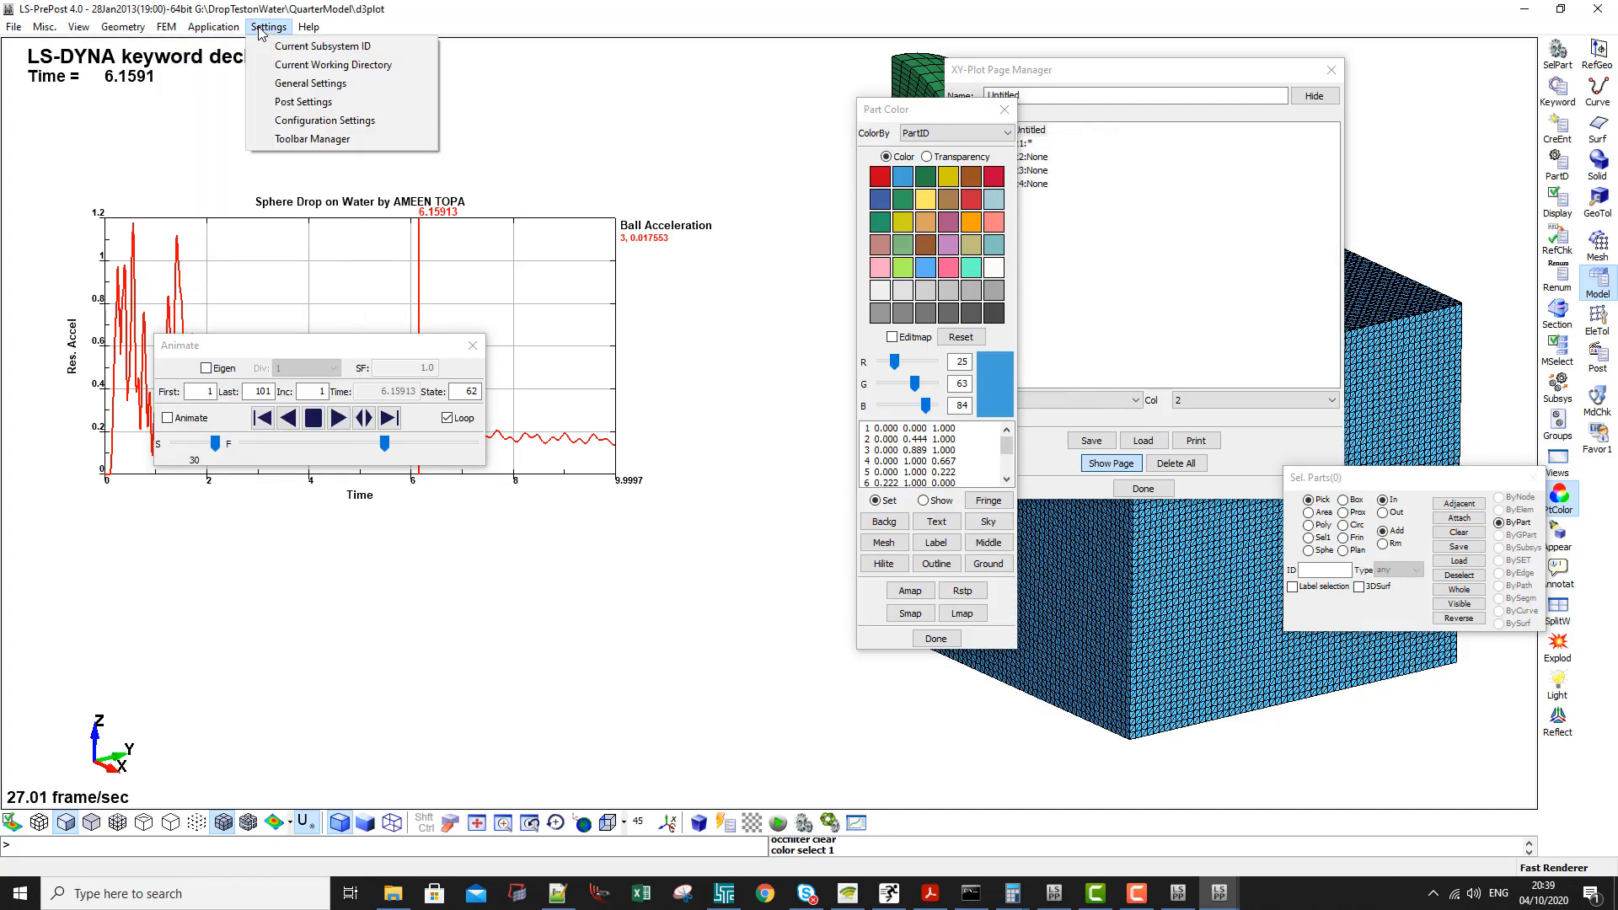
left_click(289, 102)
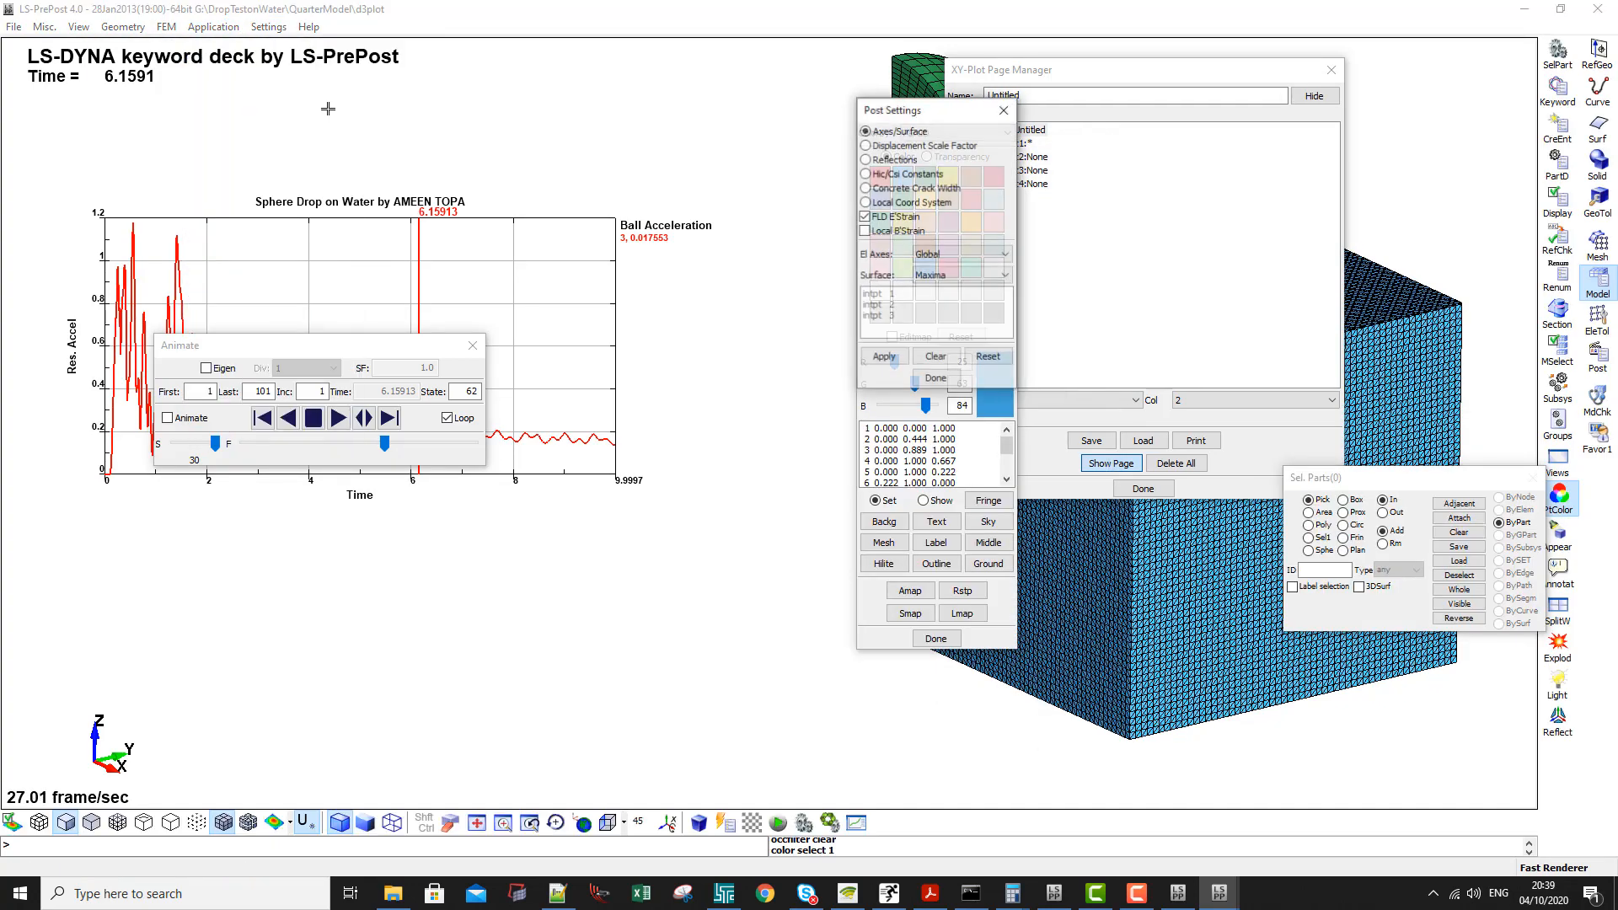
left_click(881, 160)
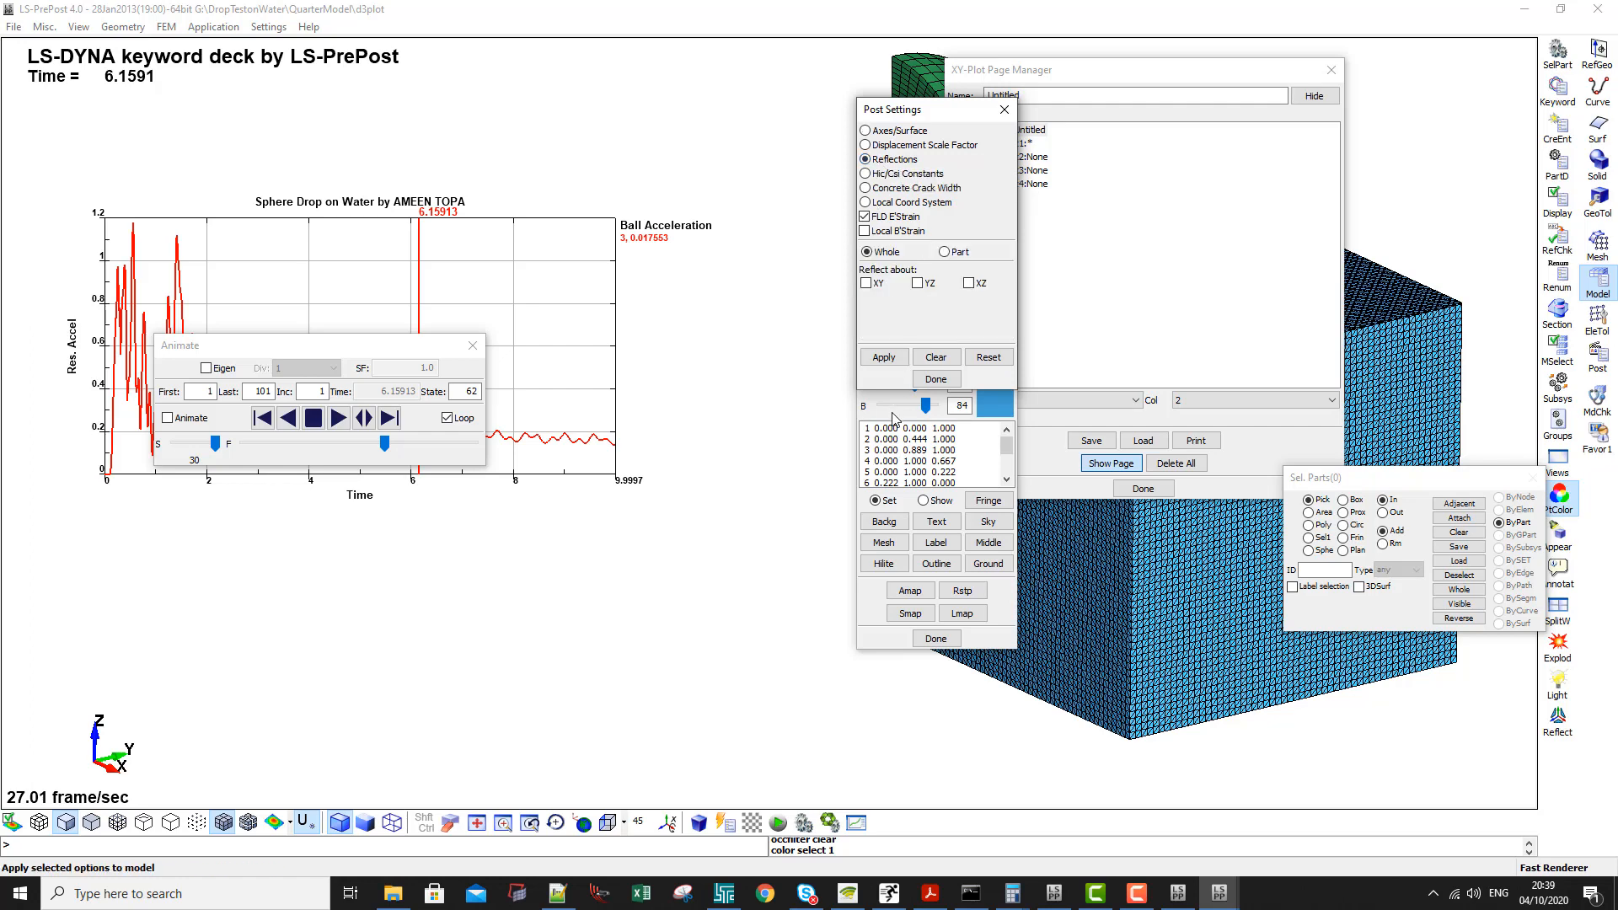
left_click(919, 283)
left_click(970, 283)
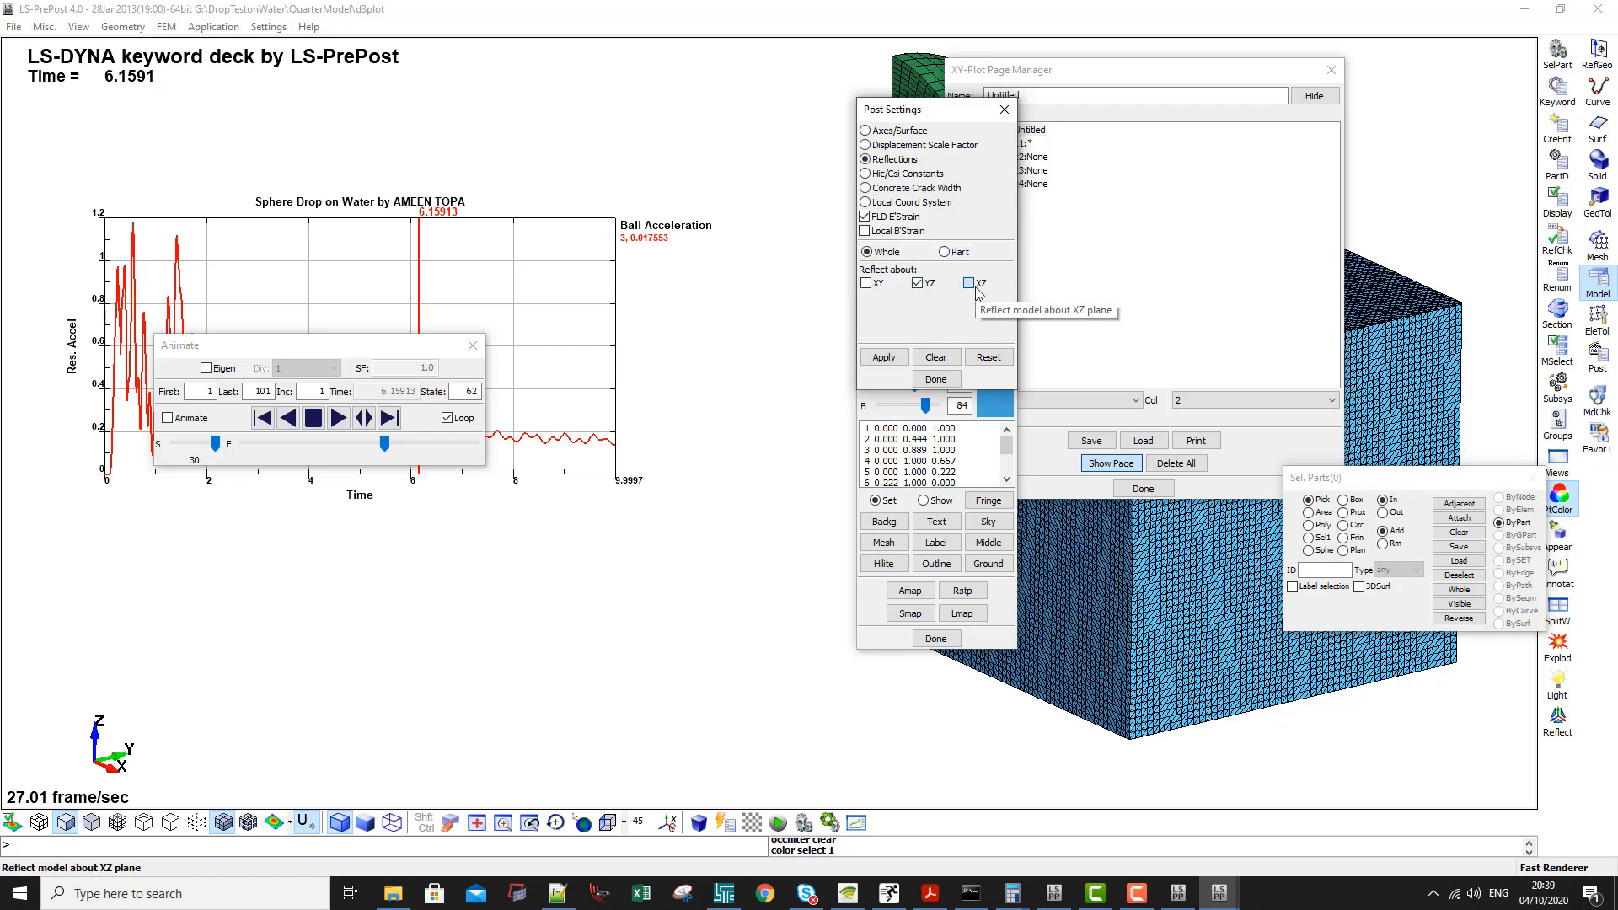
left_click(884, 357)
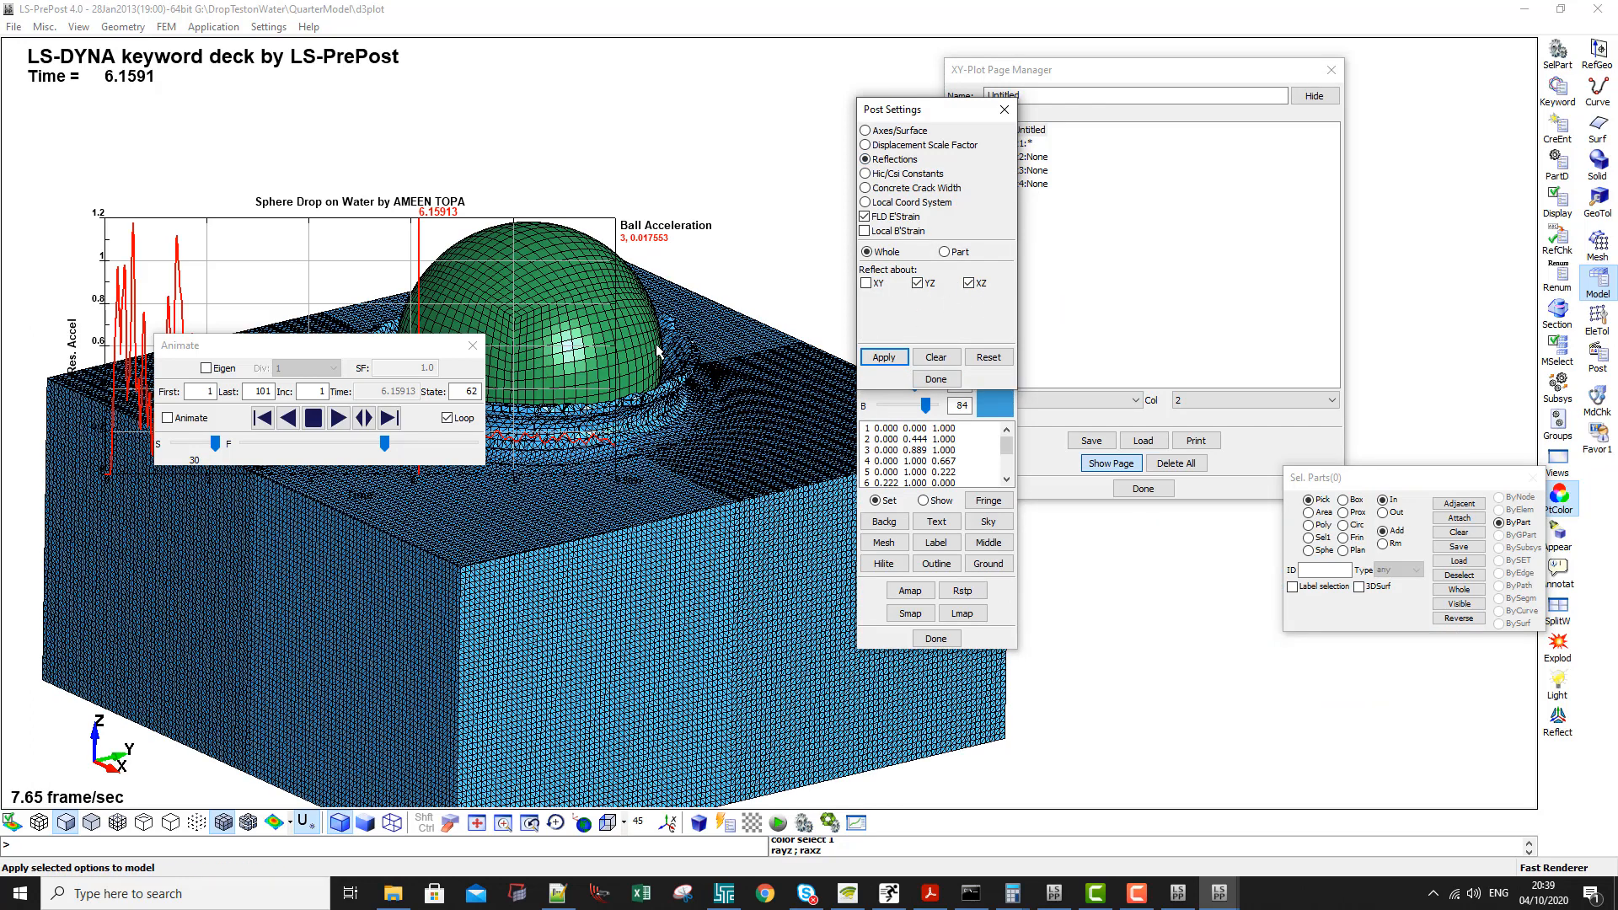
- Fit the reflected full model beside the acceleration plot and move the open dialogs away from both
scroll(656, 341, "down", 2)
right_click_drag(647, 337, 890, 365, "shift")
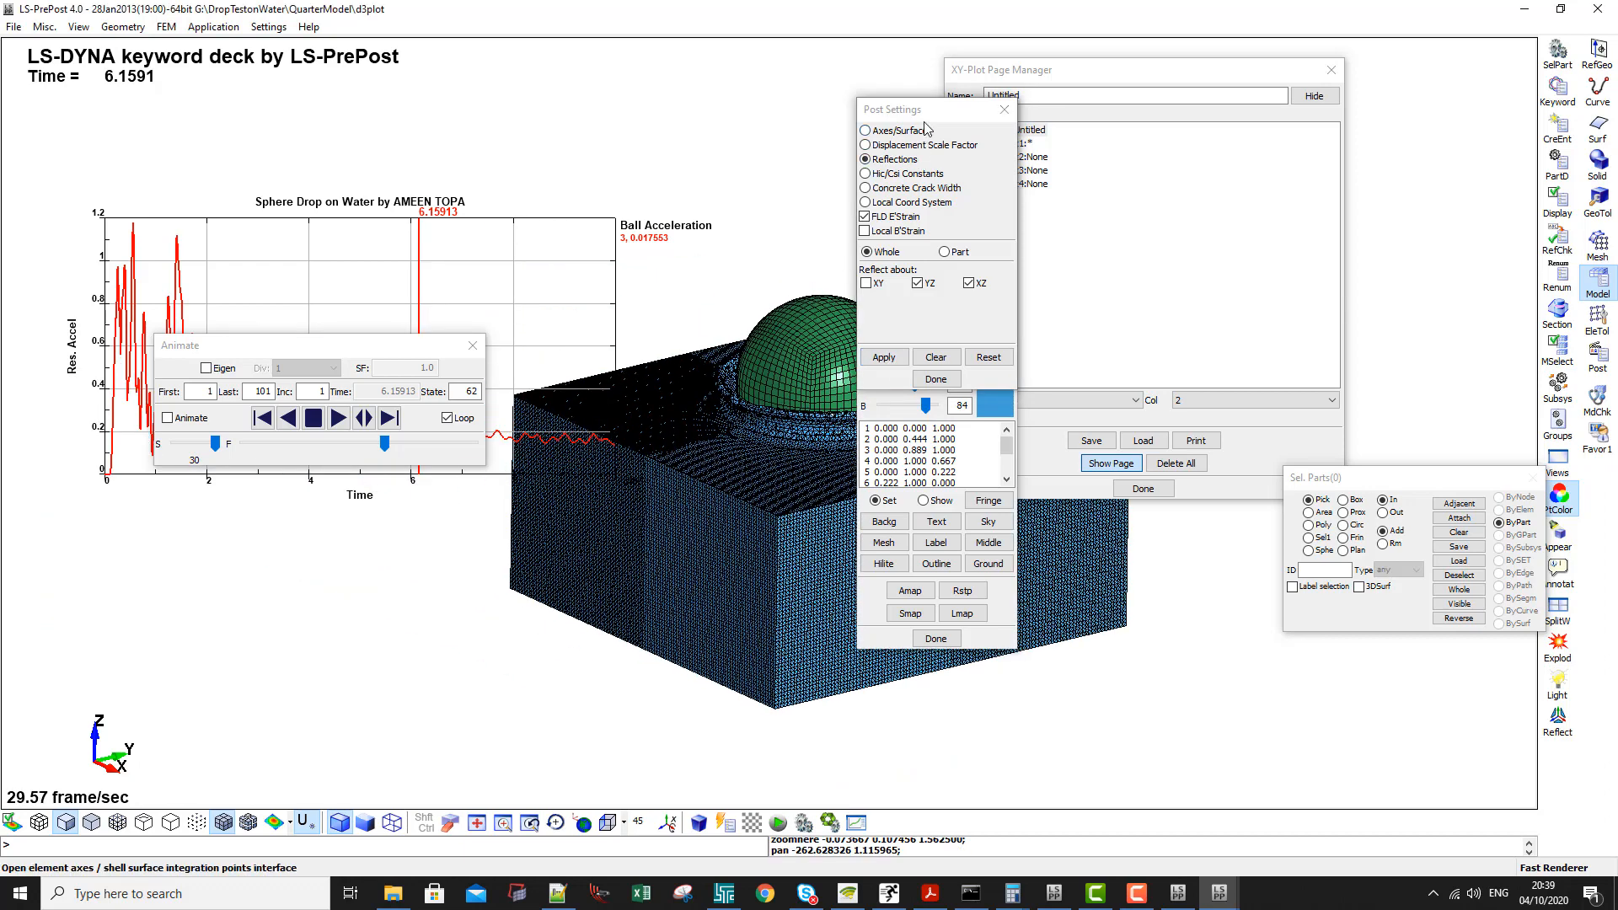
left_click_drag(922, 110, 1324, 201)
right_click_drag(833, 365, 1047, 364, "shift")
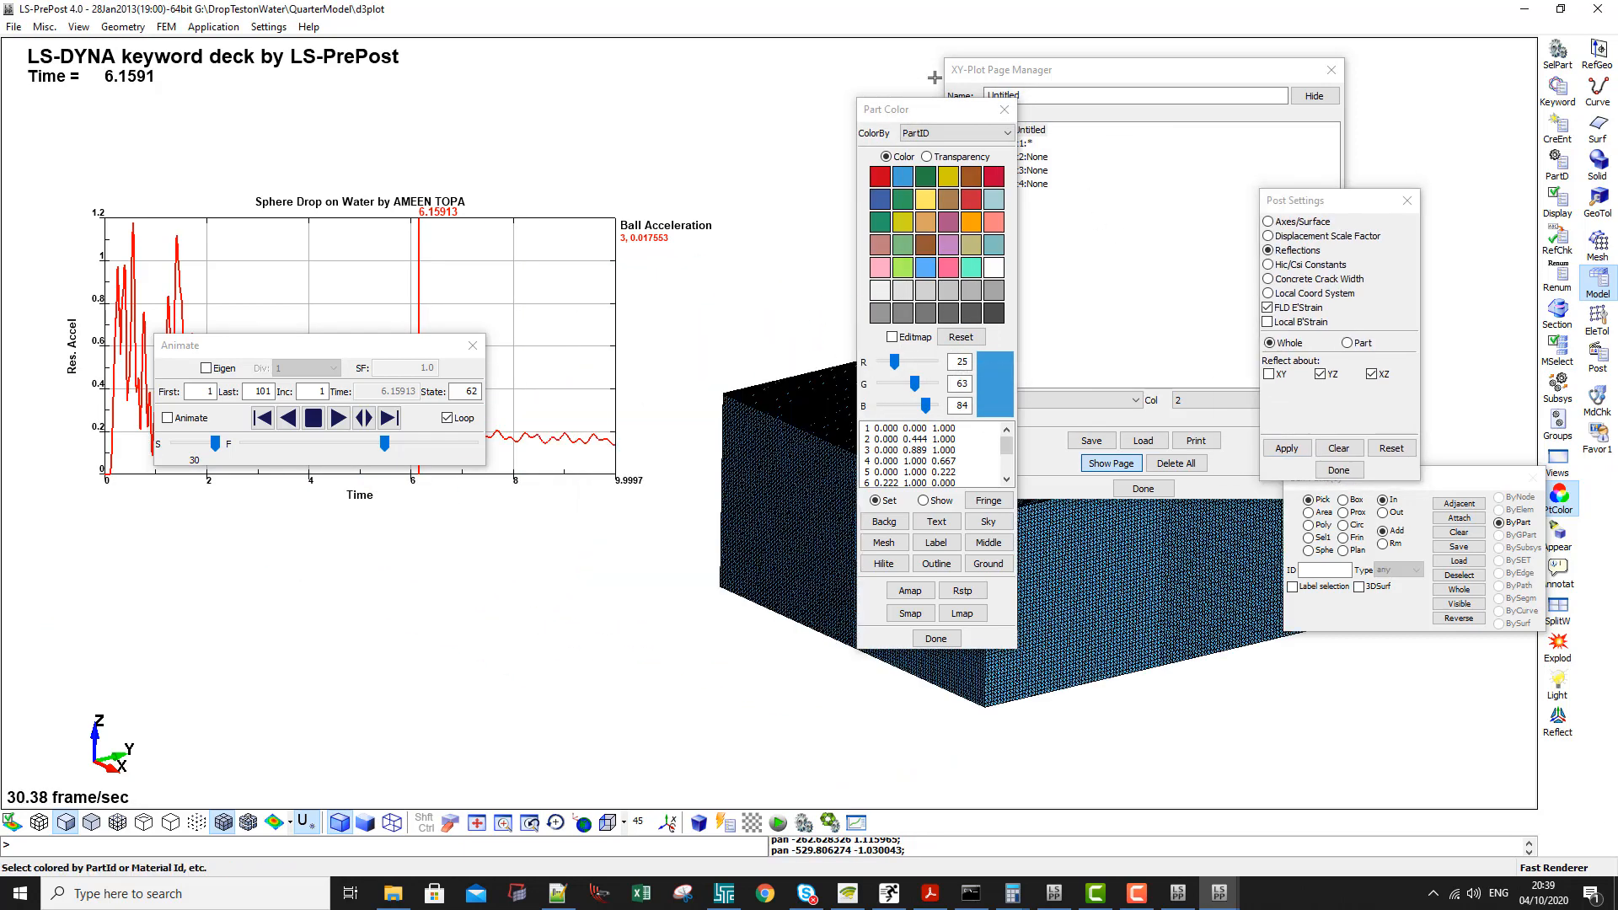
left_click_drag(943, 118, 1528, 470)
left_click_drag(1053, 70, 499, 633)
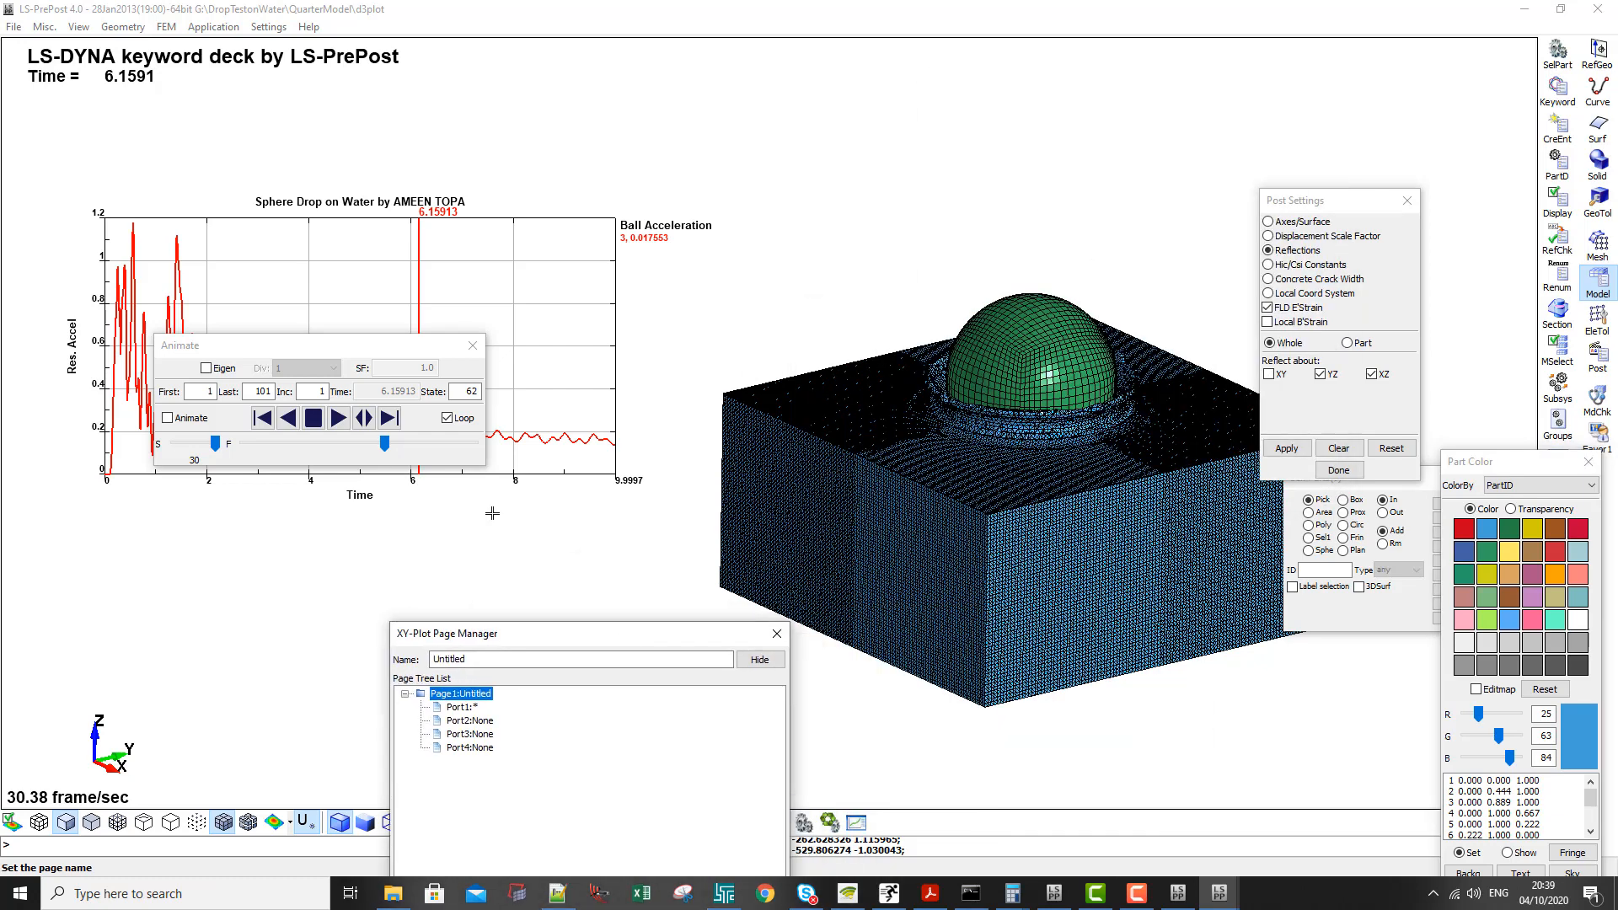
- Play the reflected model's animation, stop it, and replay it with a state increment of 10
left_click(338, 419)
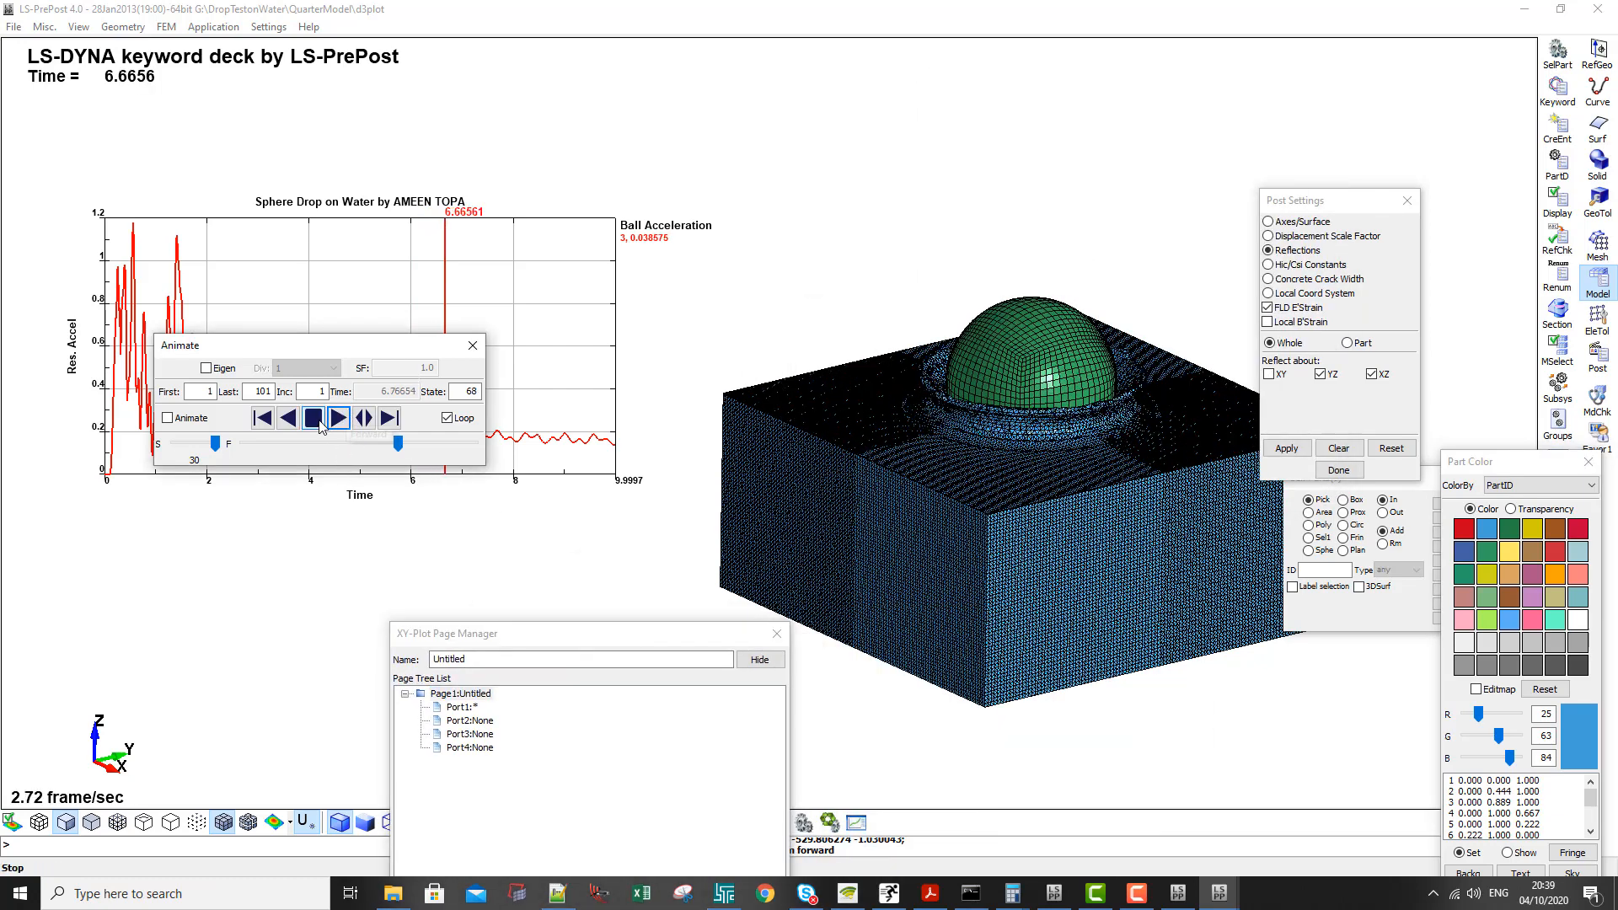
left_click(316, 419)
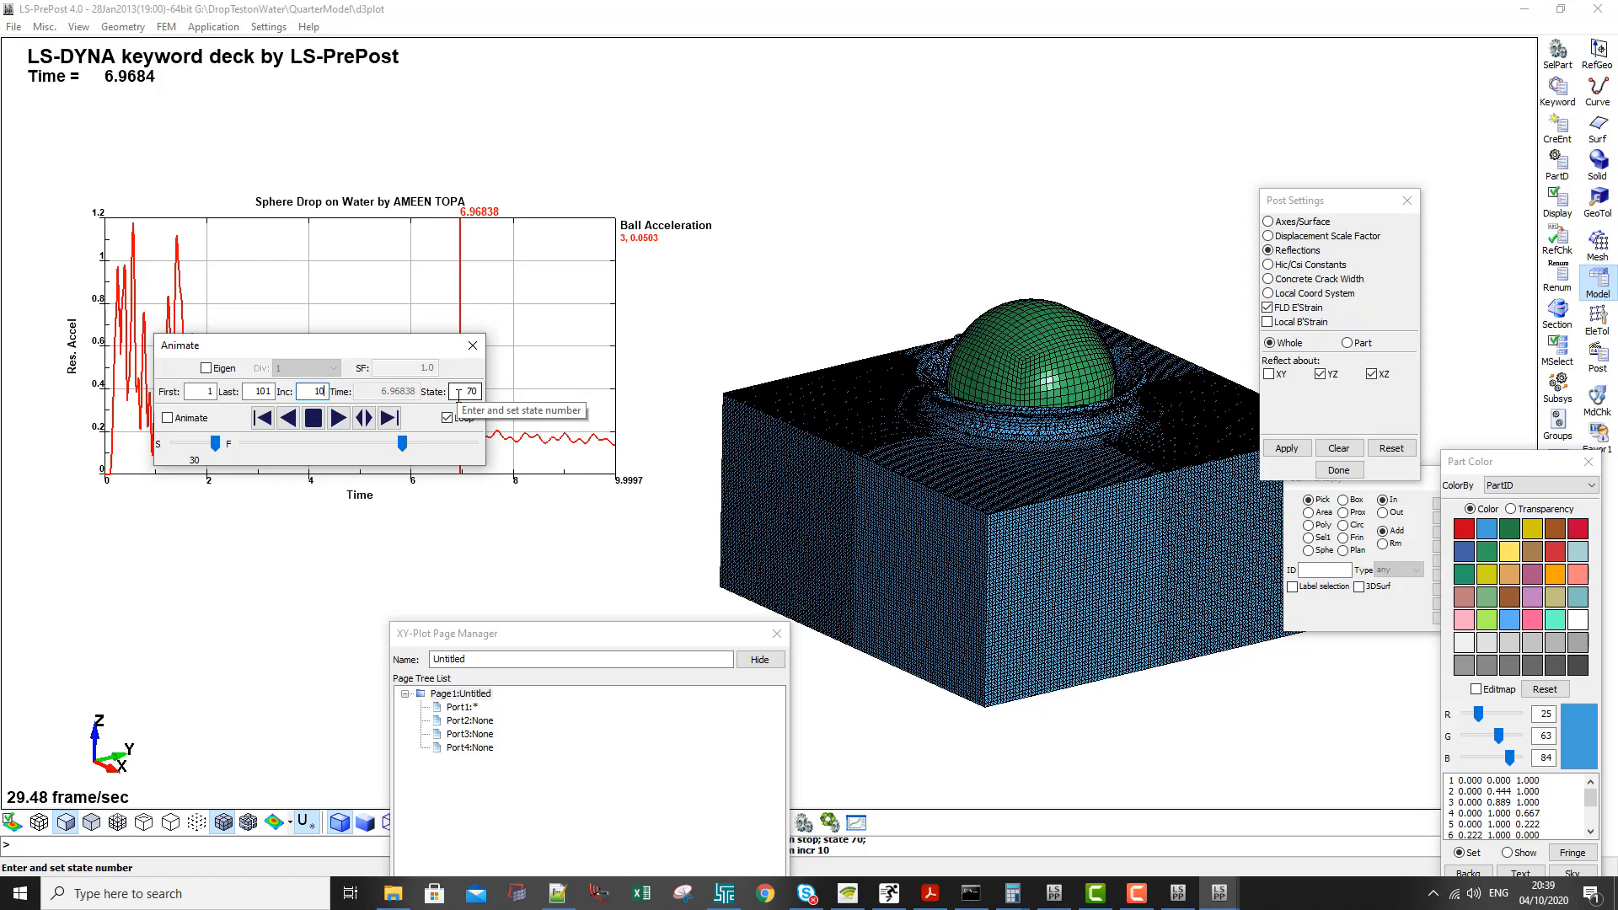
left_click(338, 419)
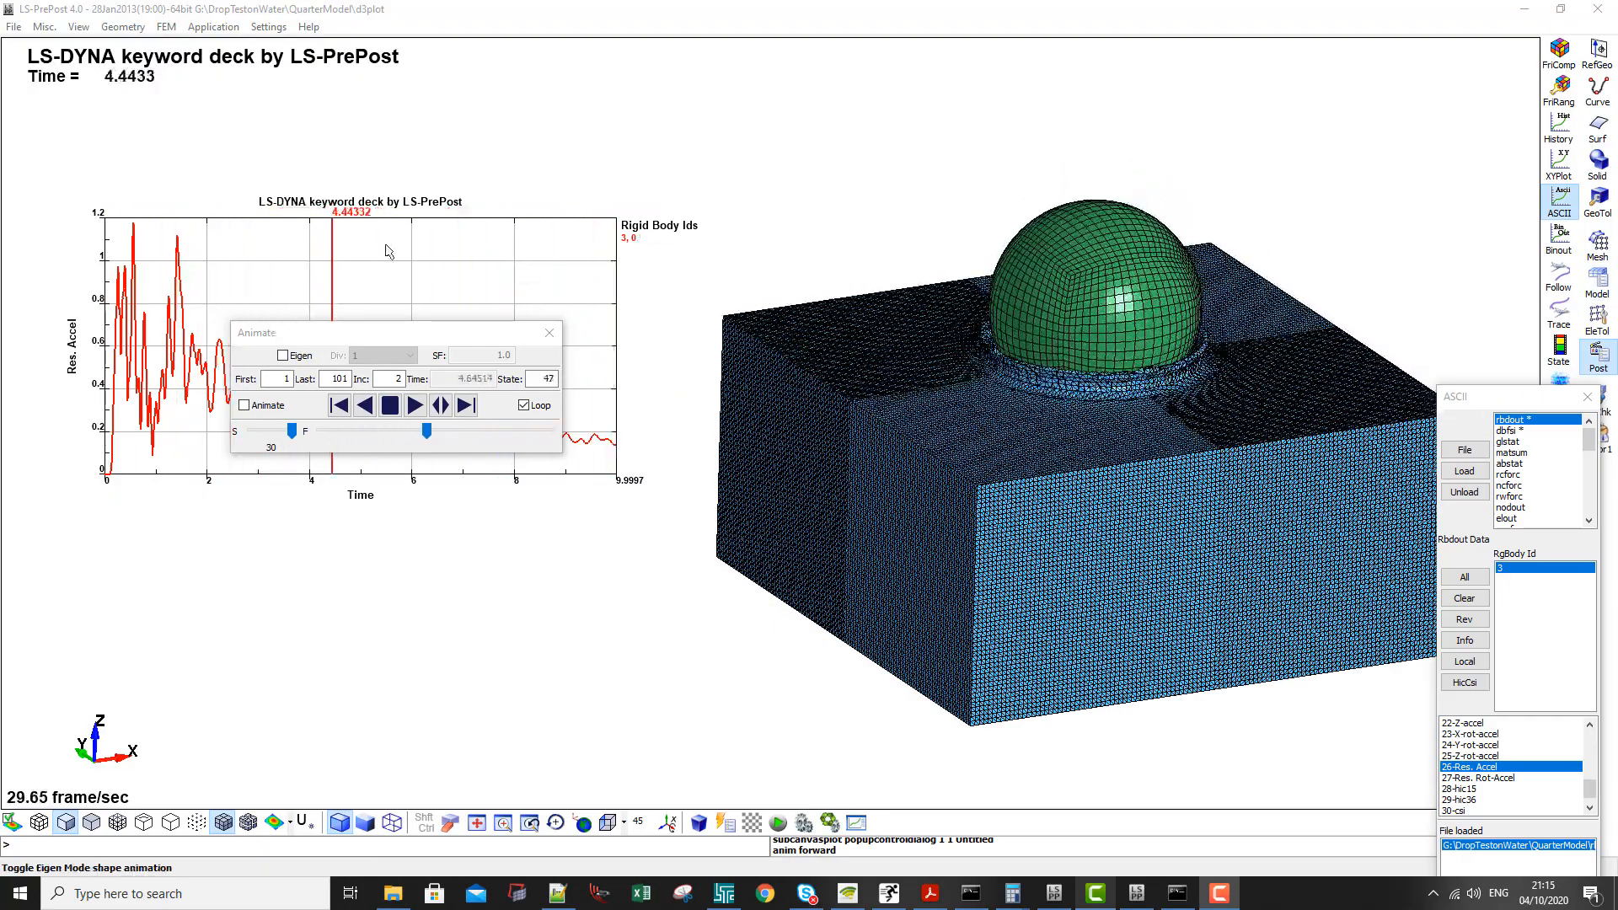
- Hide the element mesh lines on the animated model, make room for the ASCII dialog, and stop the playback
left_click_drag(383, 336, 432, 613)
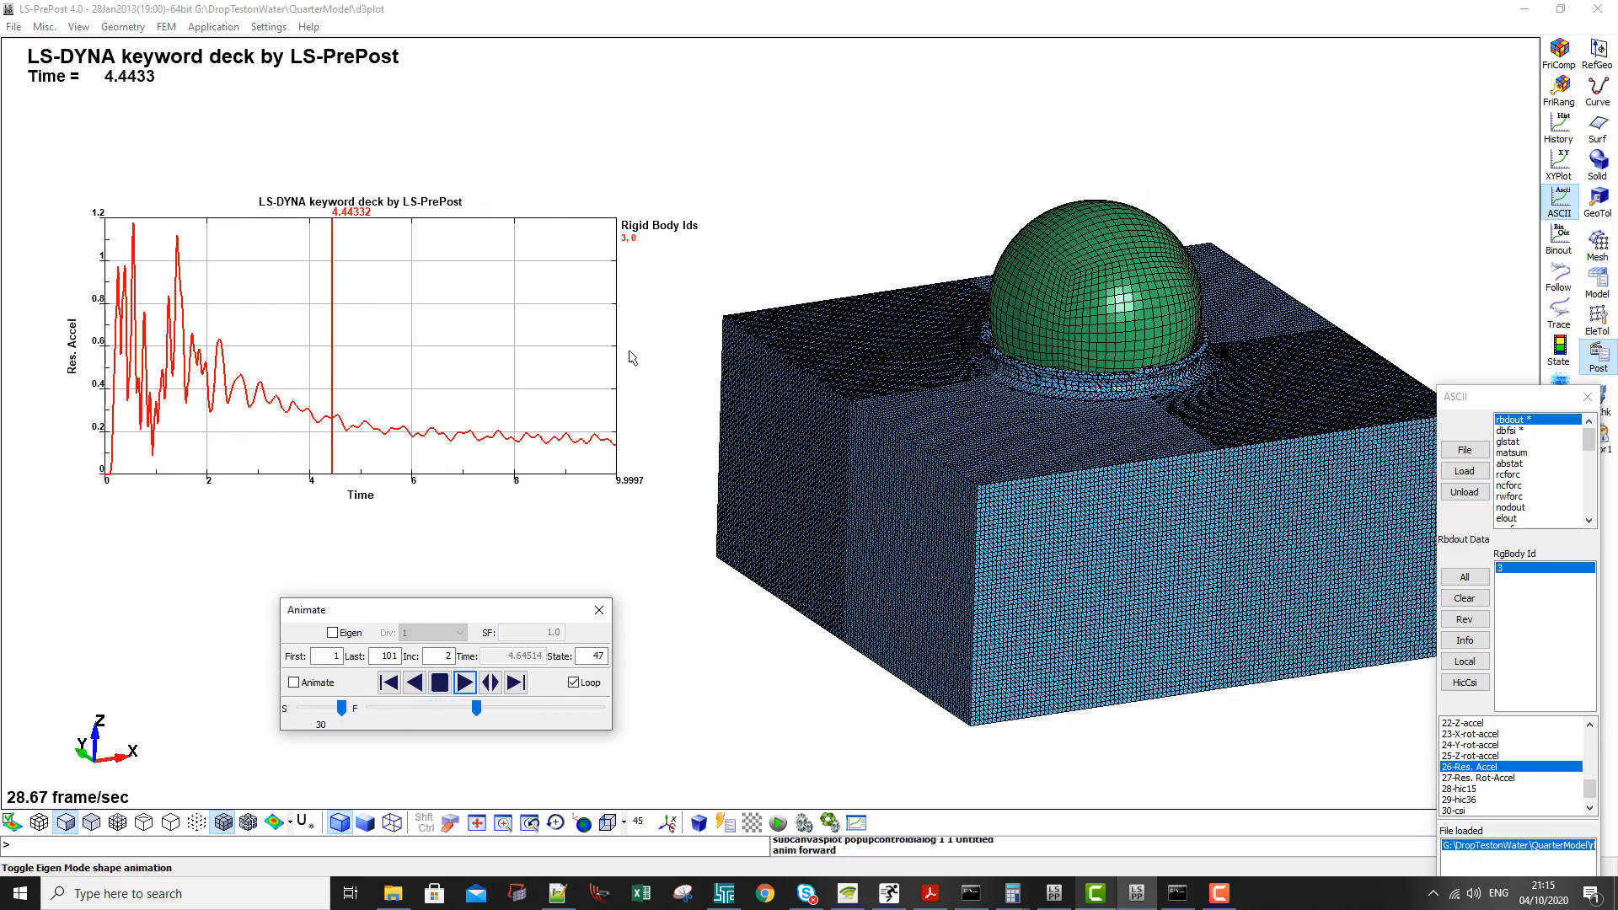
left_click(221, 825)
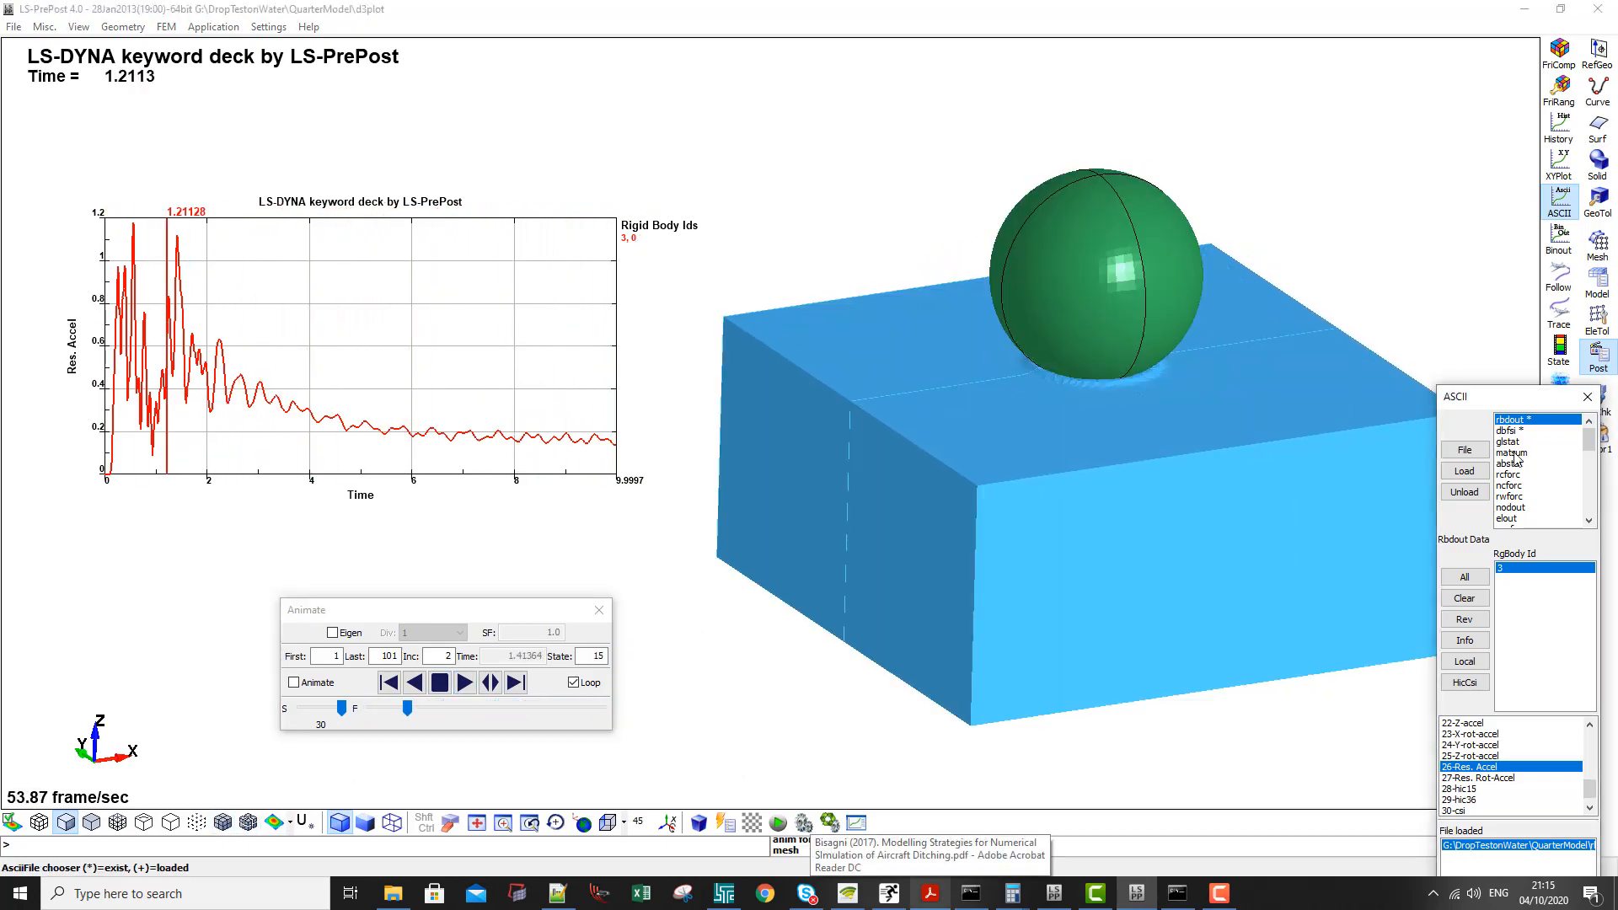
left_click_drag(1484, 396, 544, 95)
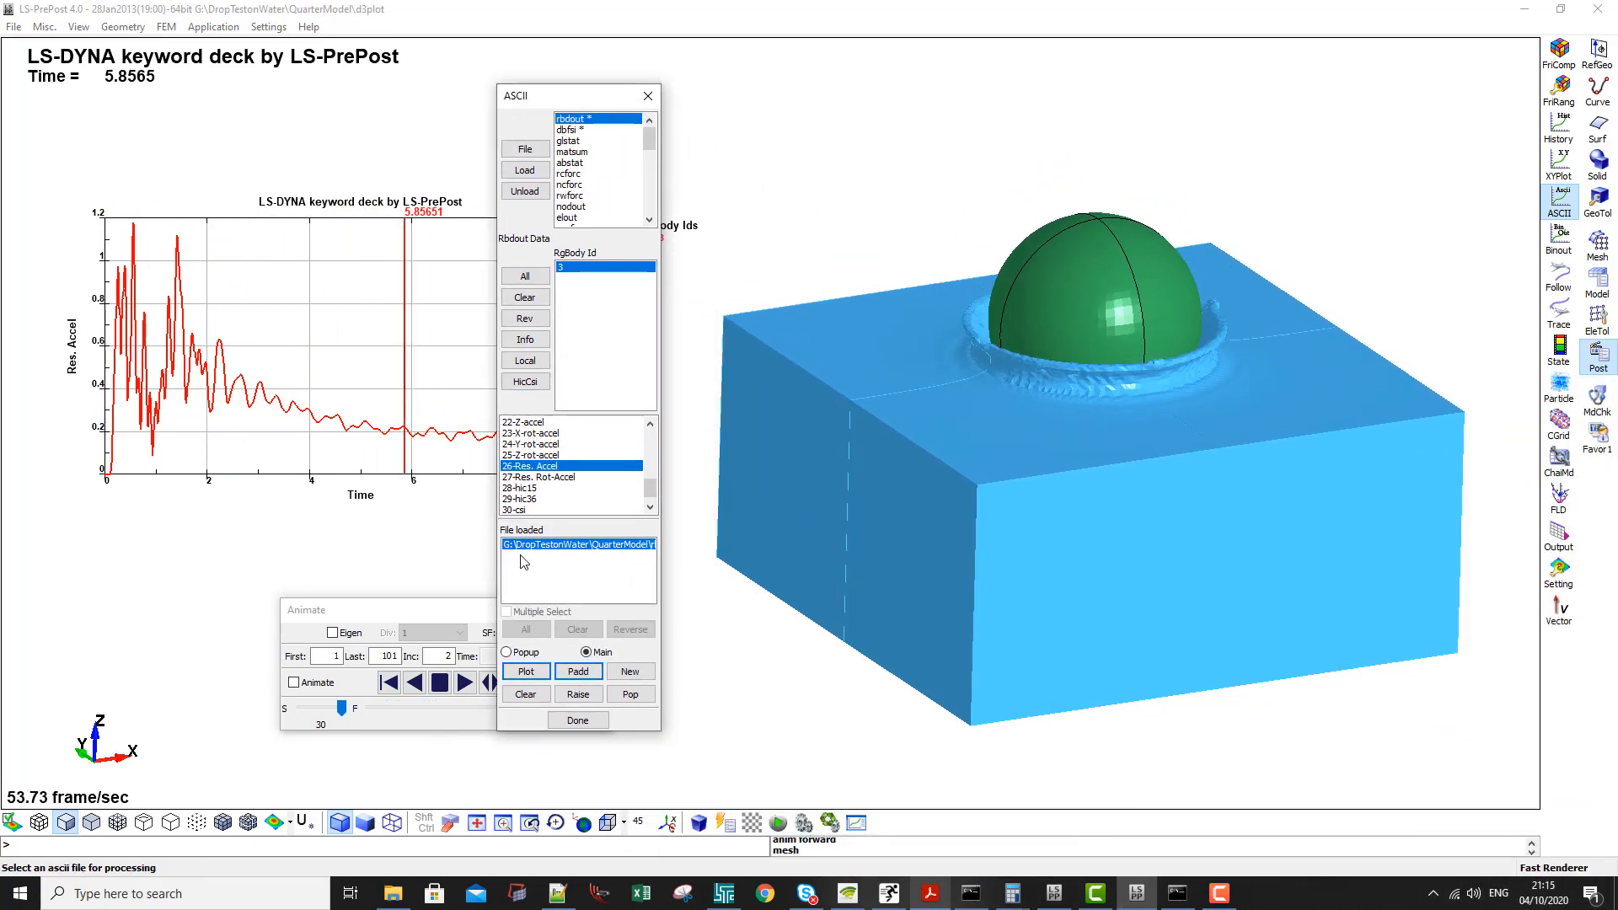
left_click(407, 610)
left_click(440, 683)
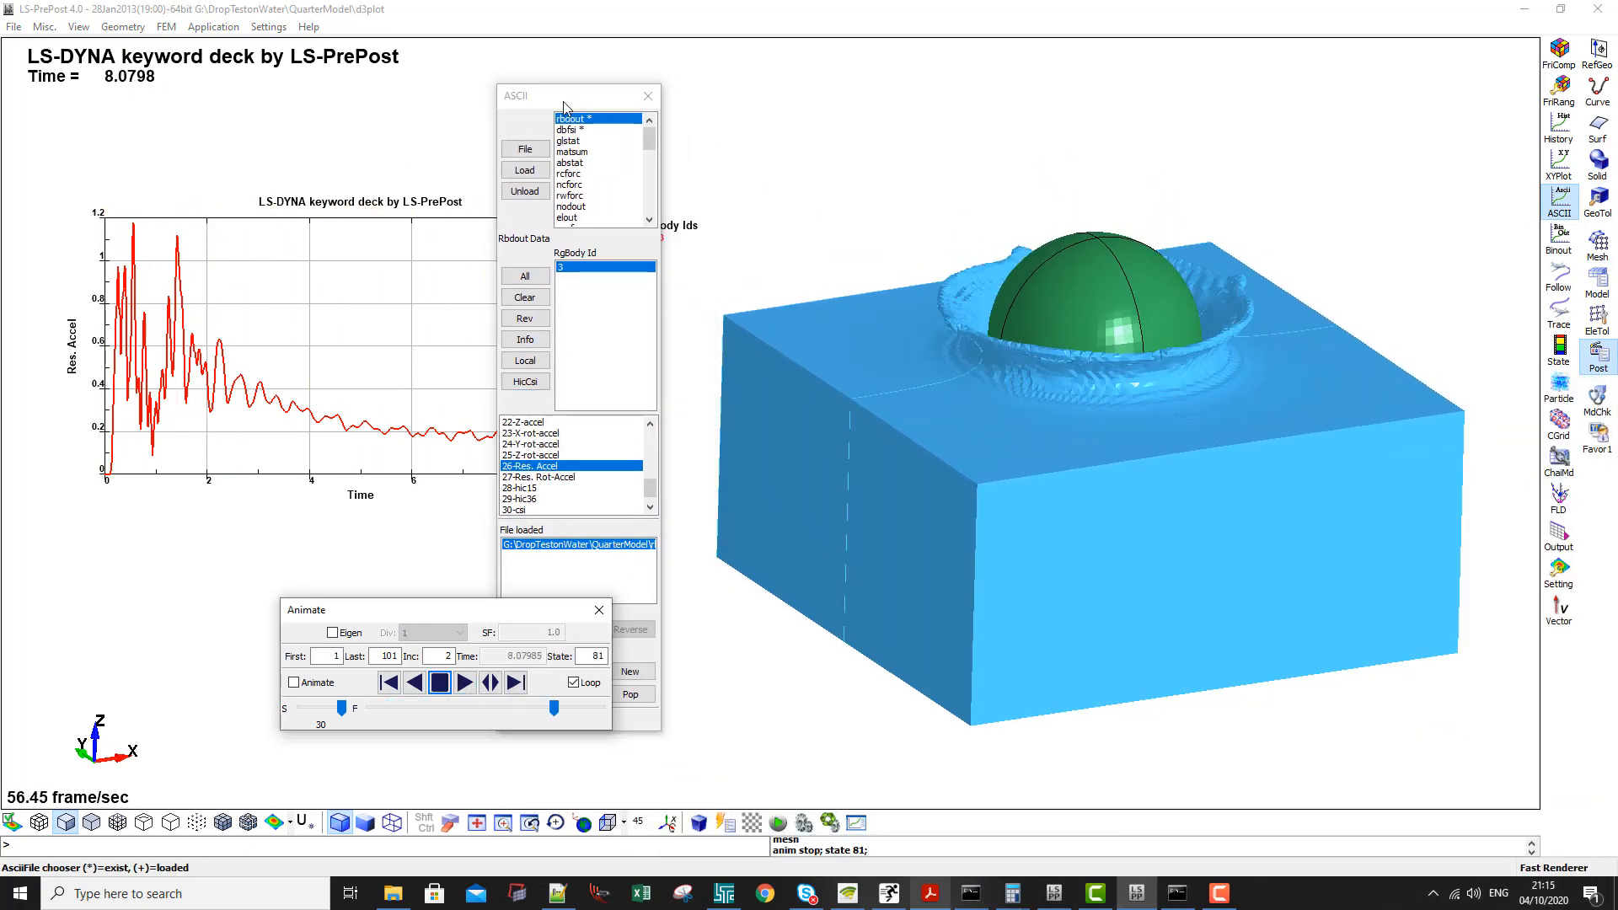
- Plot the sphere's rbdout Res. Accel in a popup window, view the curve, and close the window
left_click(562, 100)
left_click(508, 653)
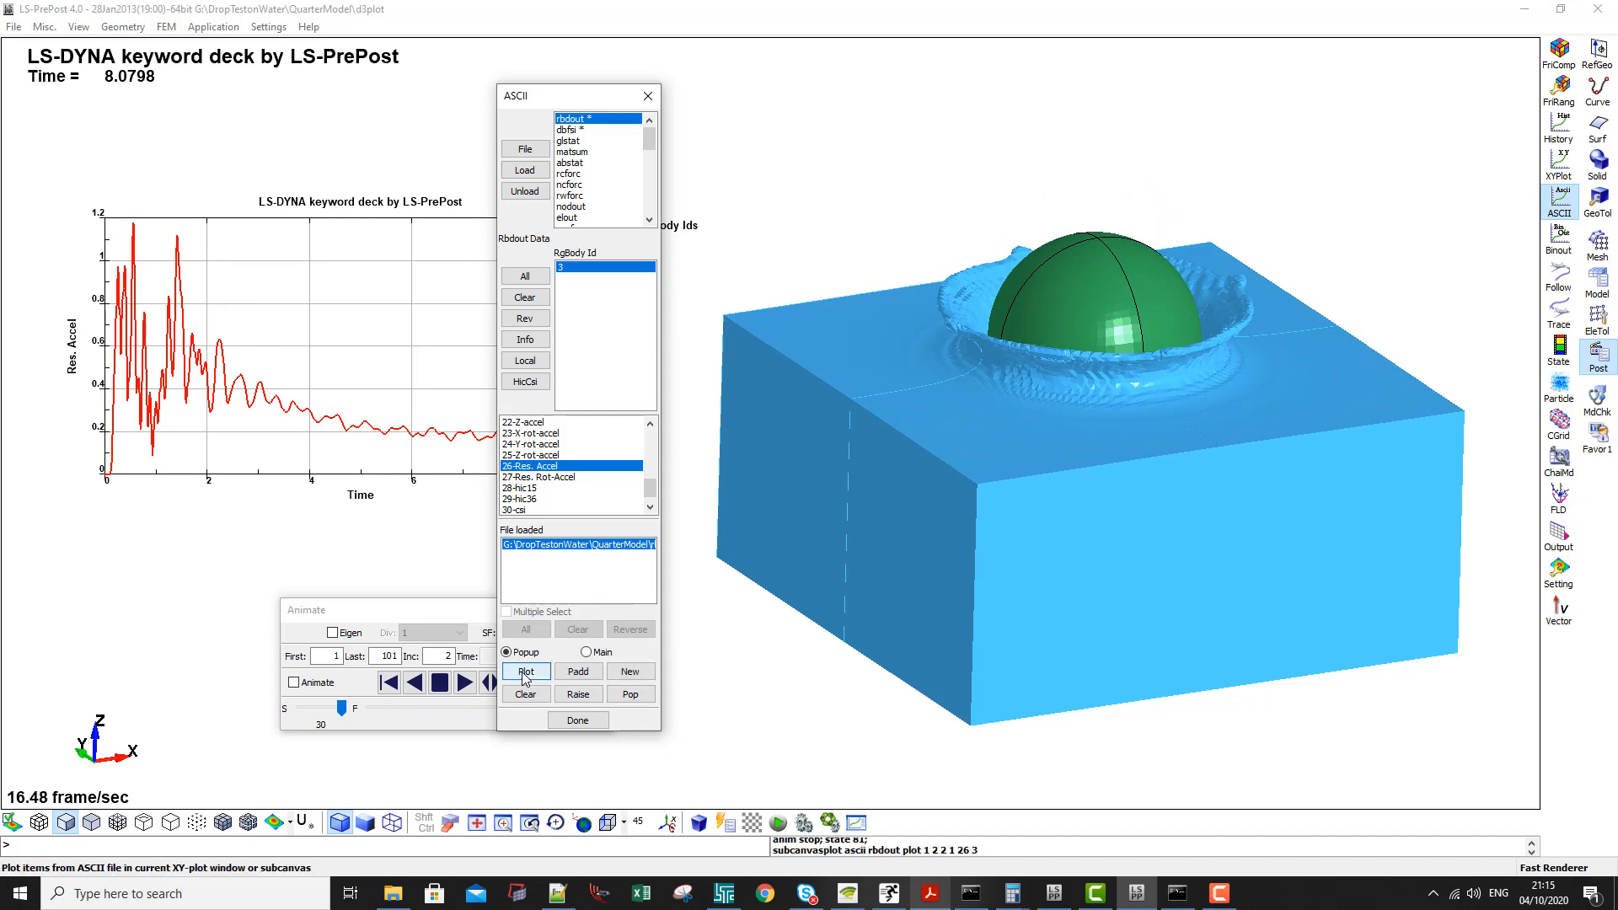
left_click(525, 673)
left_click_drag(350, 11, 571, 130)
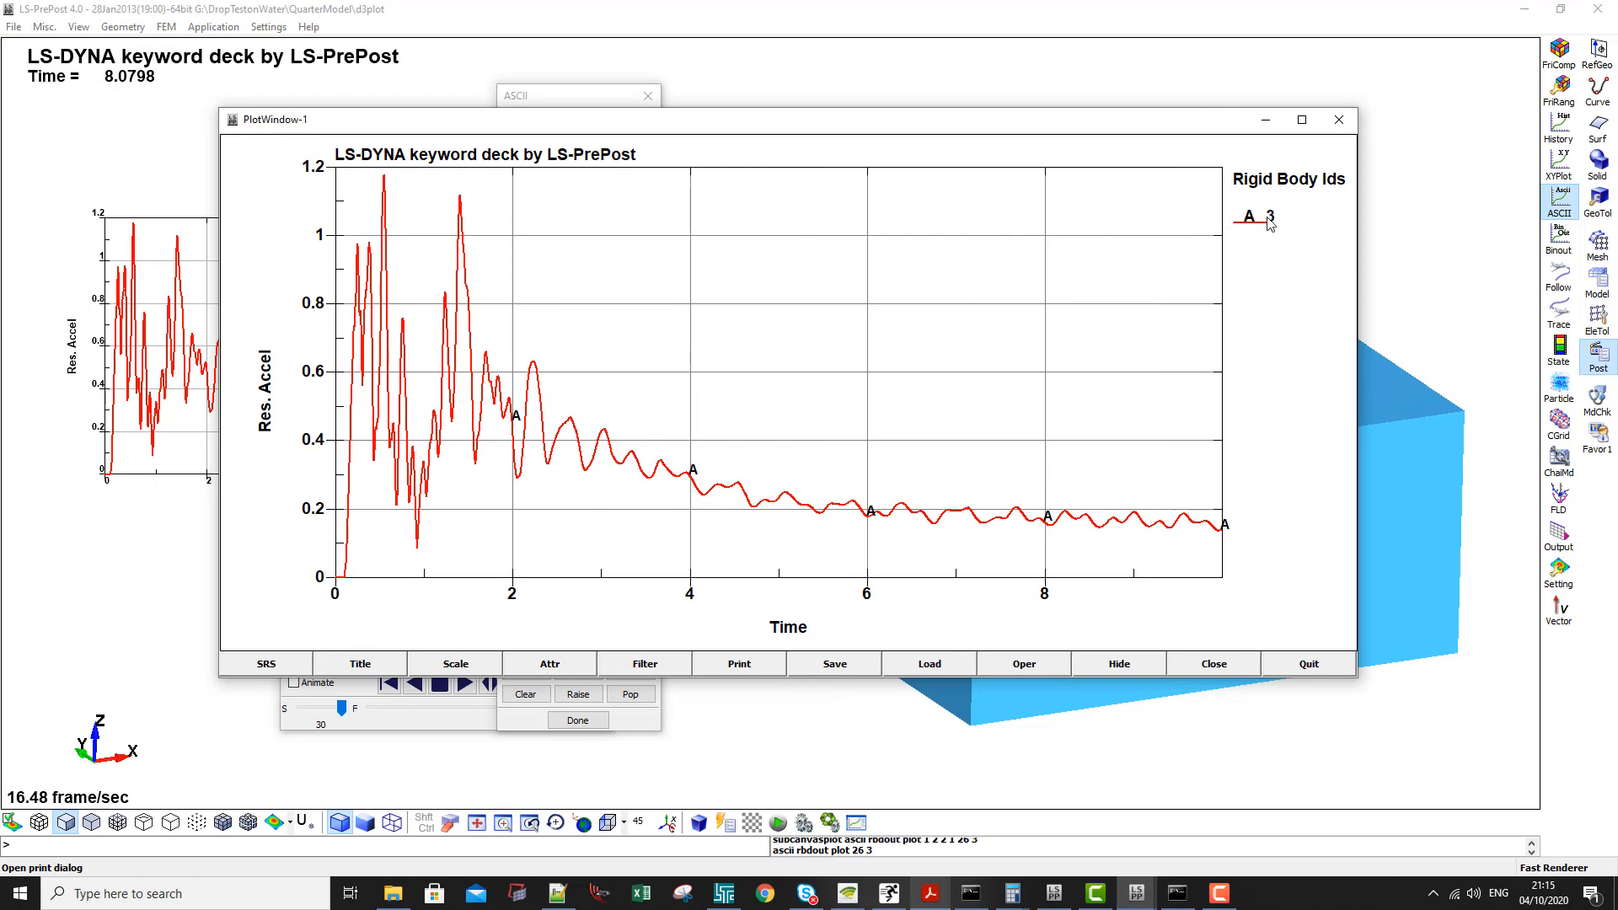
left_click(1341, 121)
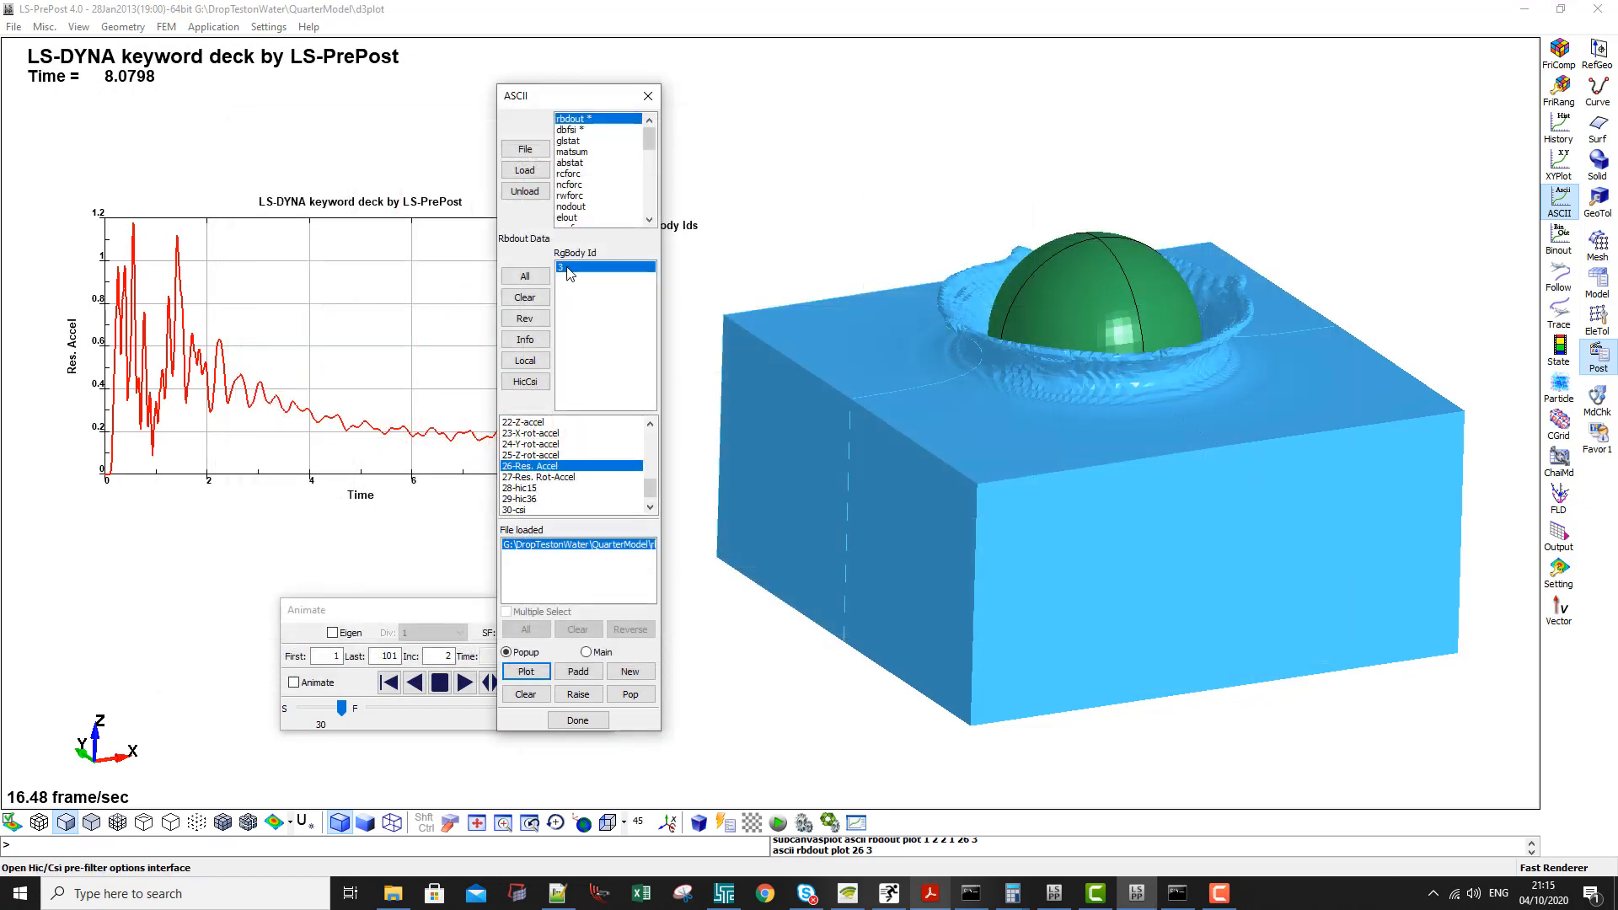
- Plot the dbfsi Z-force of control volume 1 from the loaded results file in a popup window
left_click(571, 130)
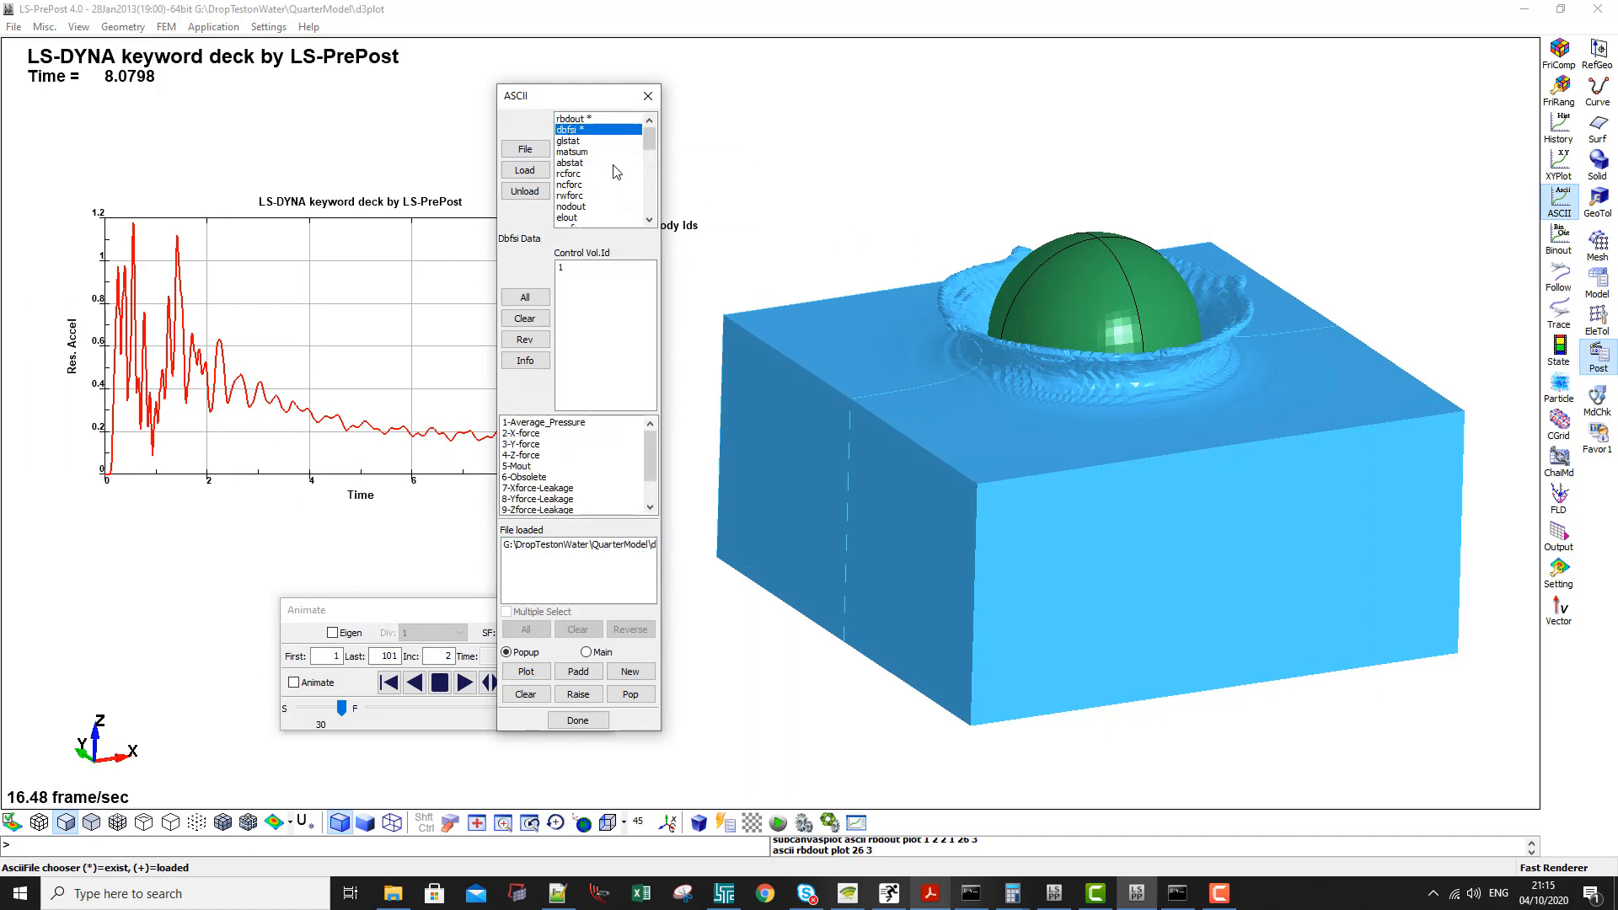
left_click(531, 433)
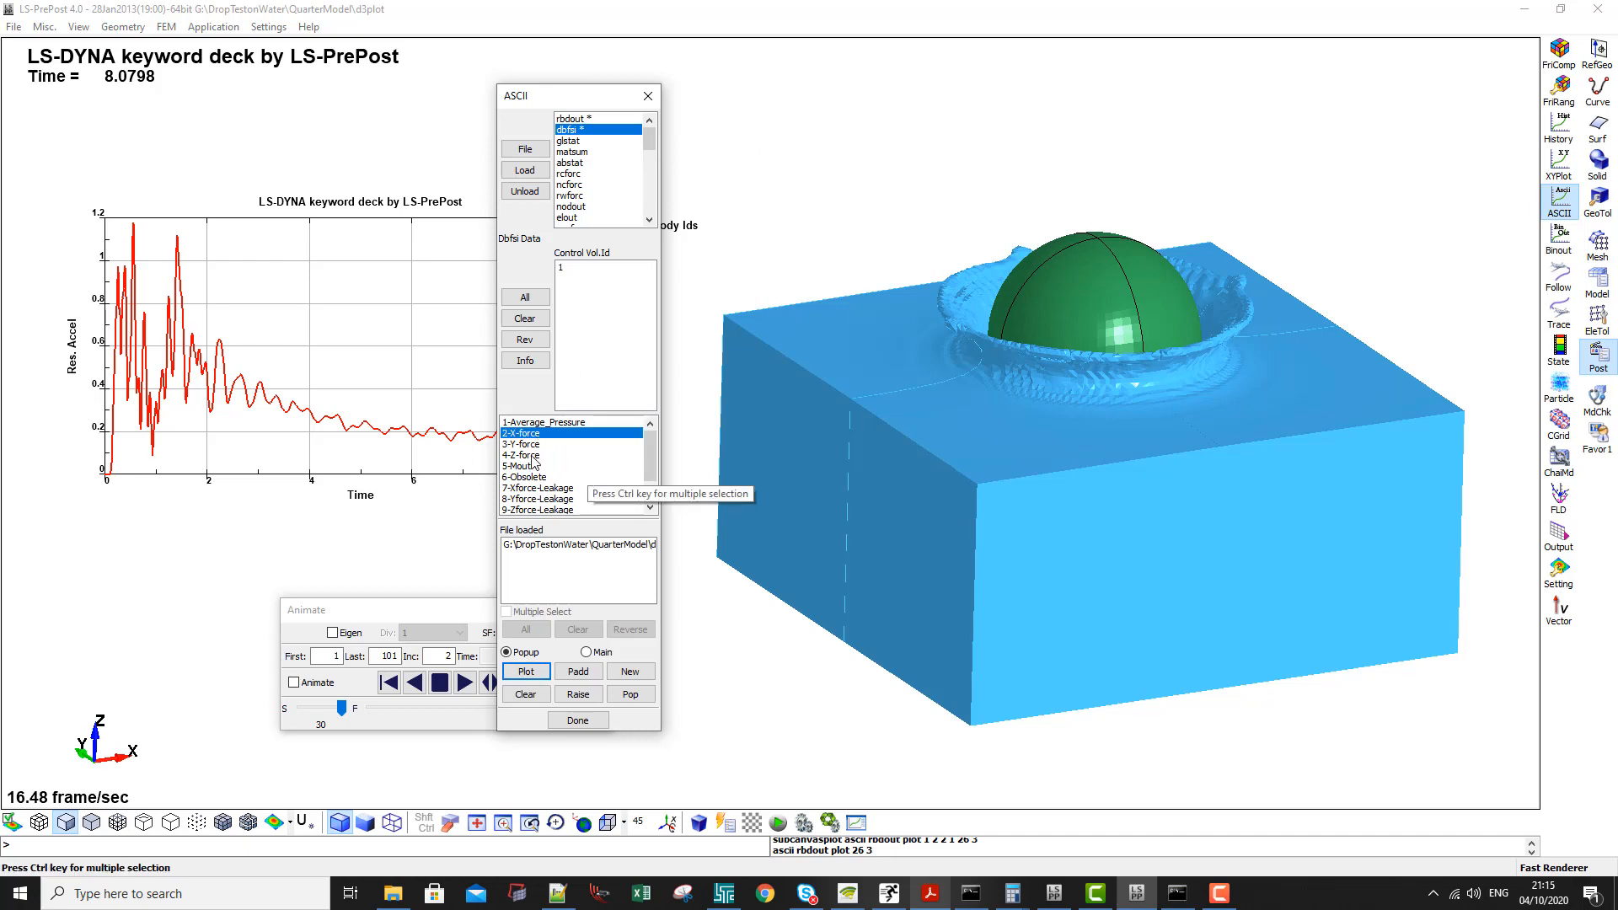
left_click(531, 456)
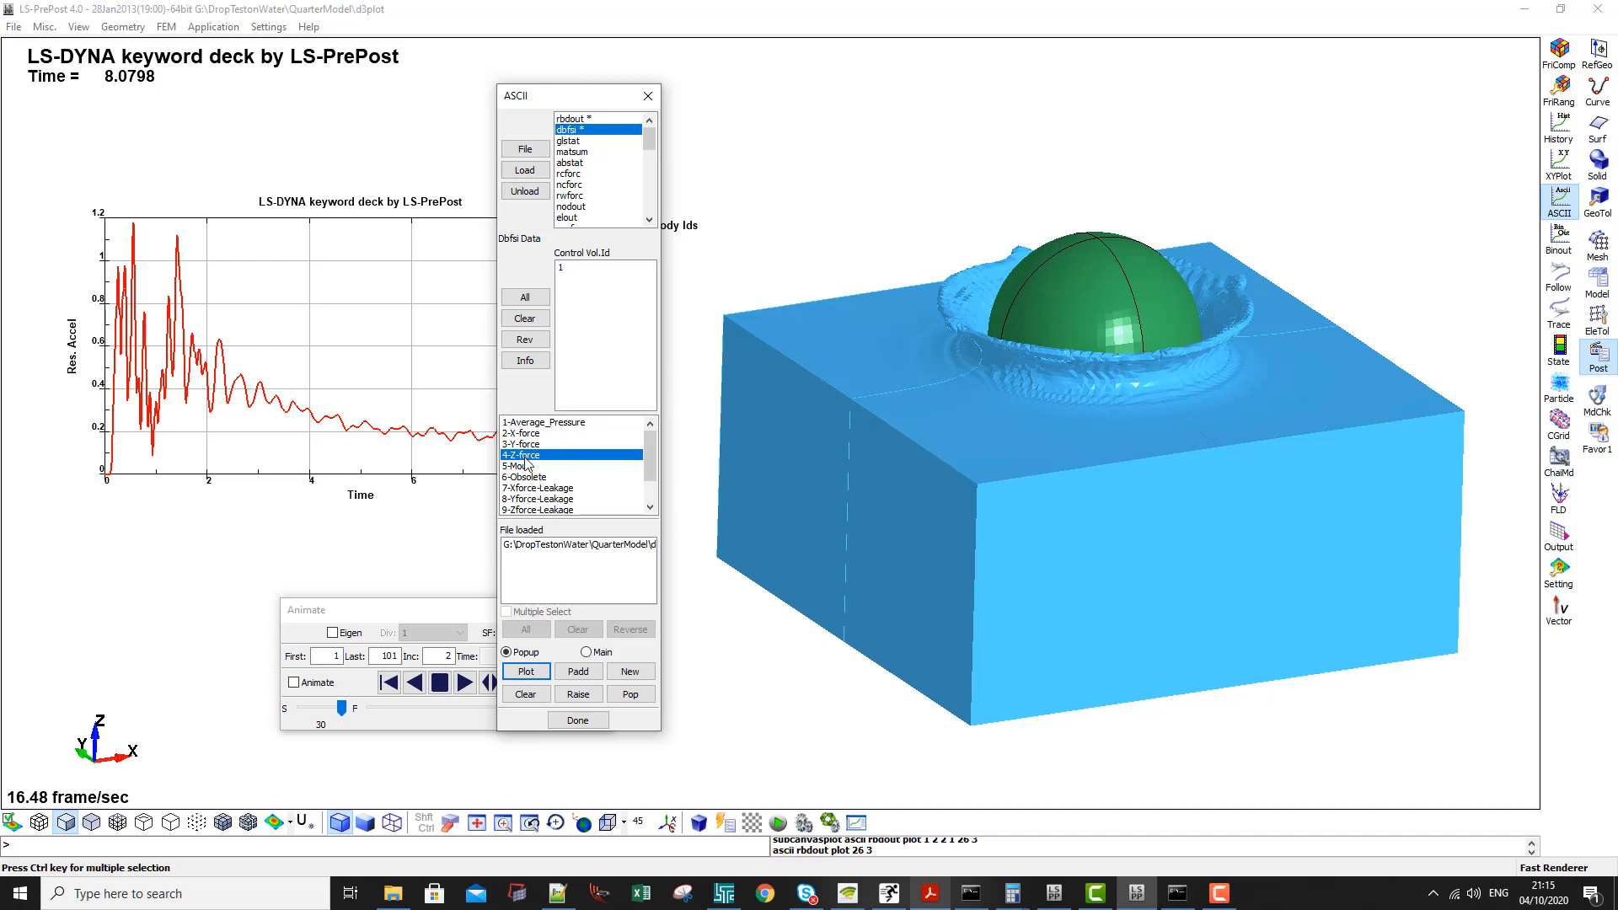
left_click(523, 545)
left_click(525, 675)
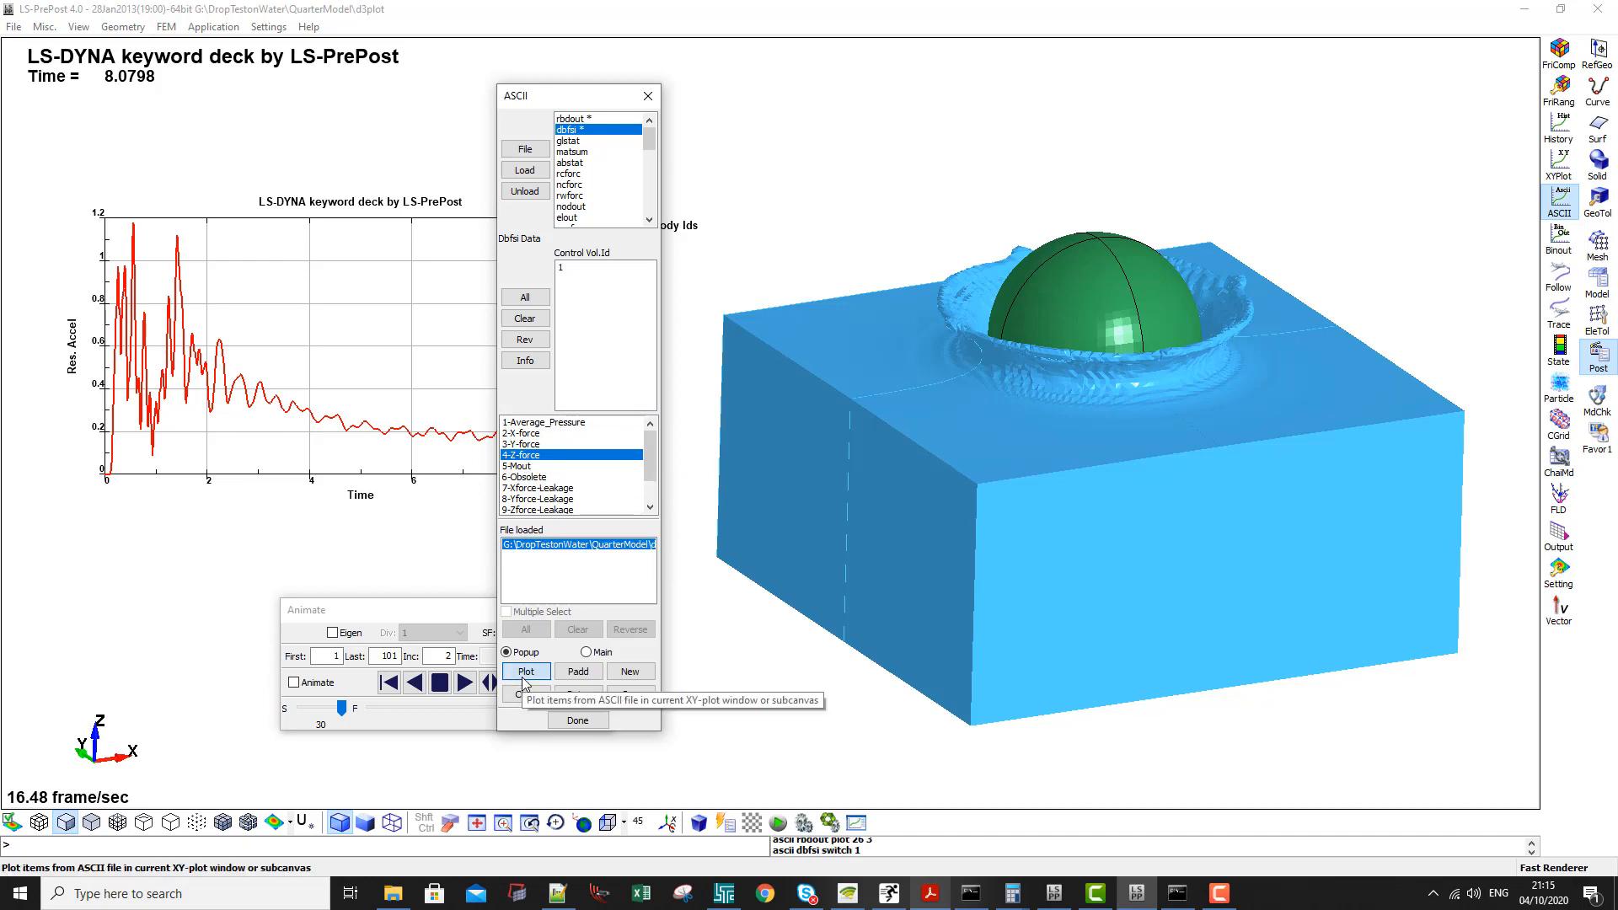
left_click(579, 268)
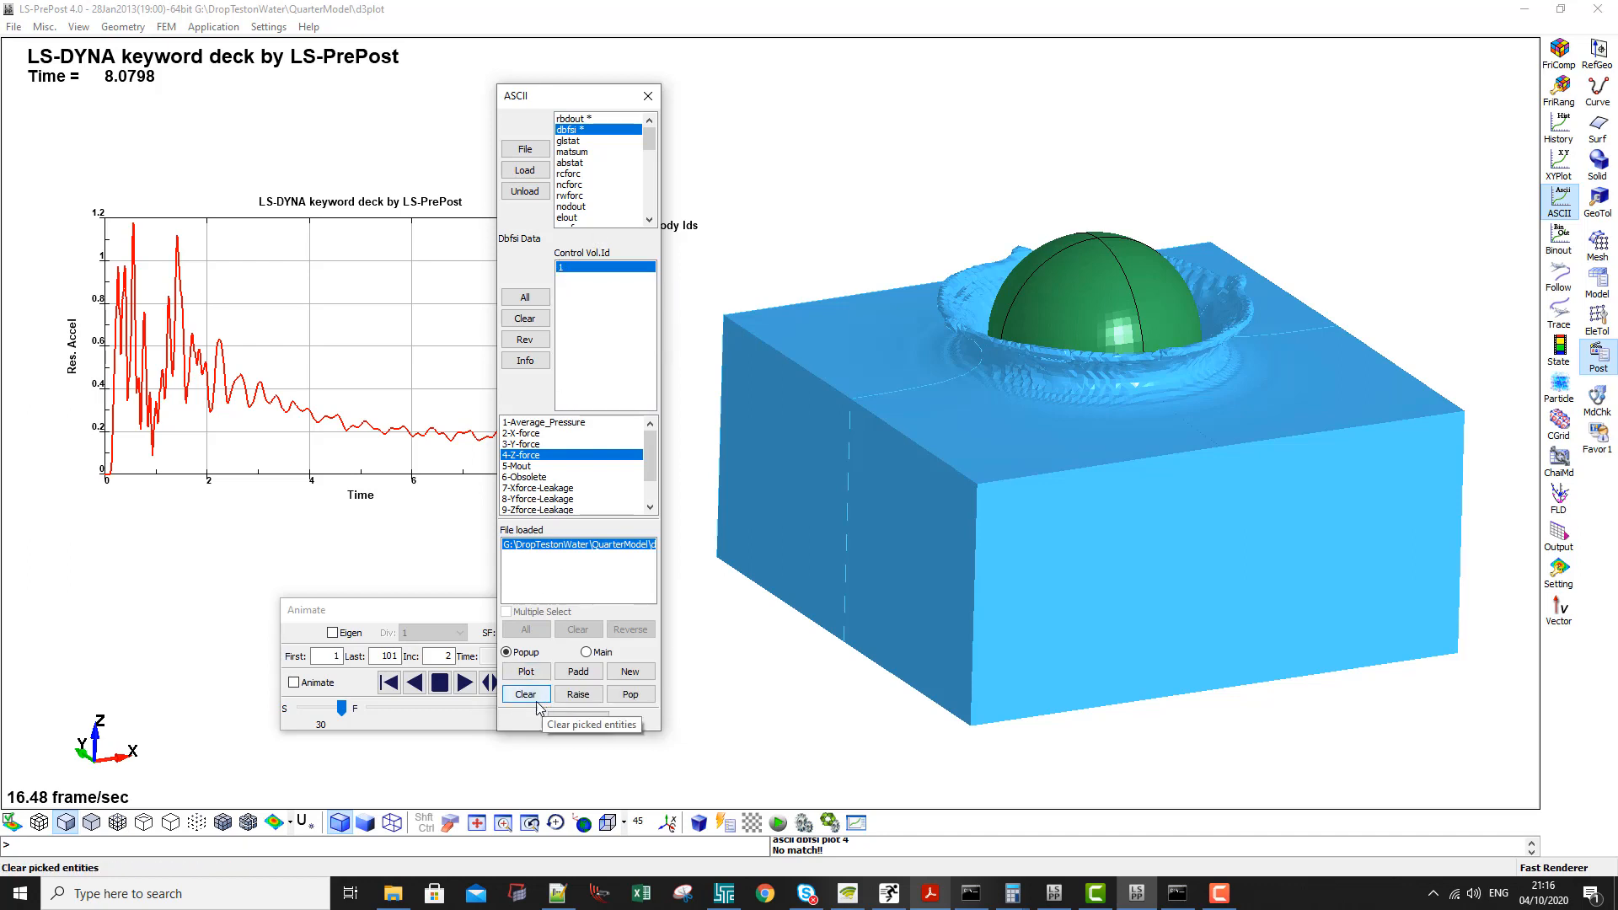
left_click(525, 672)
- Move the Z-force plot window beside the Res. Accel curve to compare their shapes, view it in full, and minimize it
left_click_drag(319, 23, 862, 99)
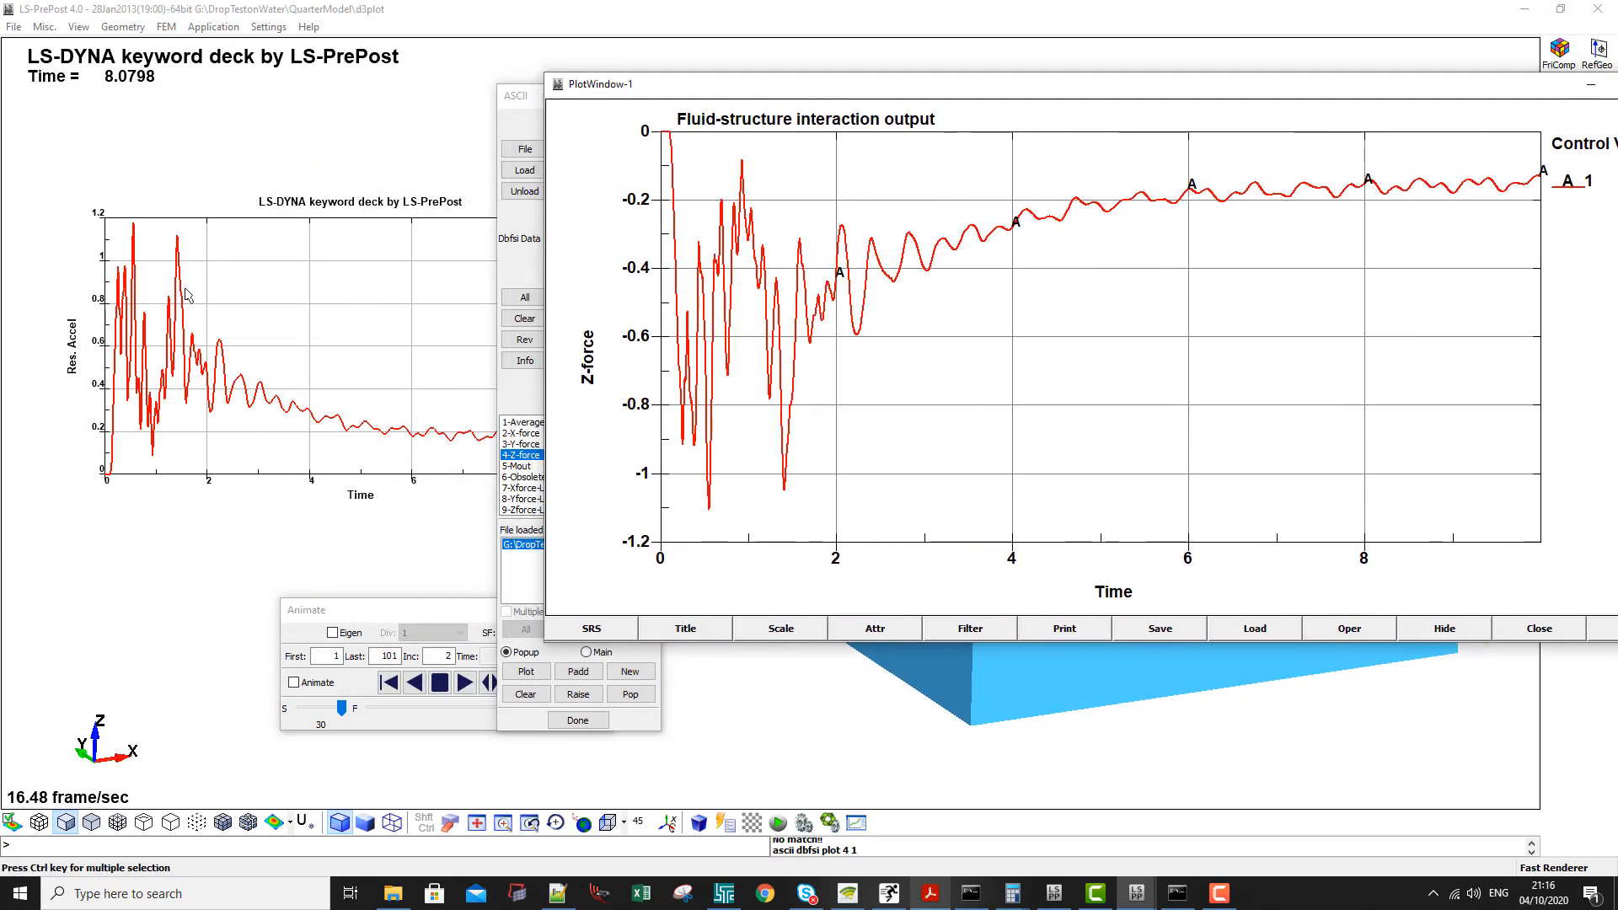
mouse_move(822, 91)
left_mouse_down()
mouse_move(645, 108)
mouse_move(740, 70)
mouse_move(830, 67)
left_mouse_up()
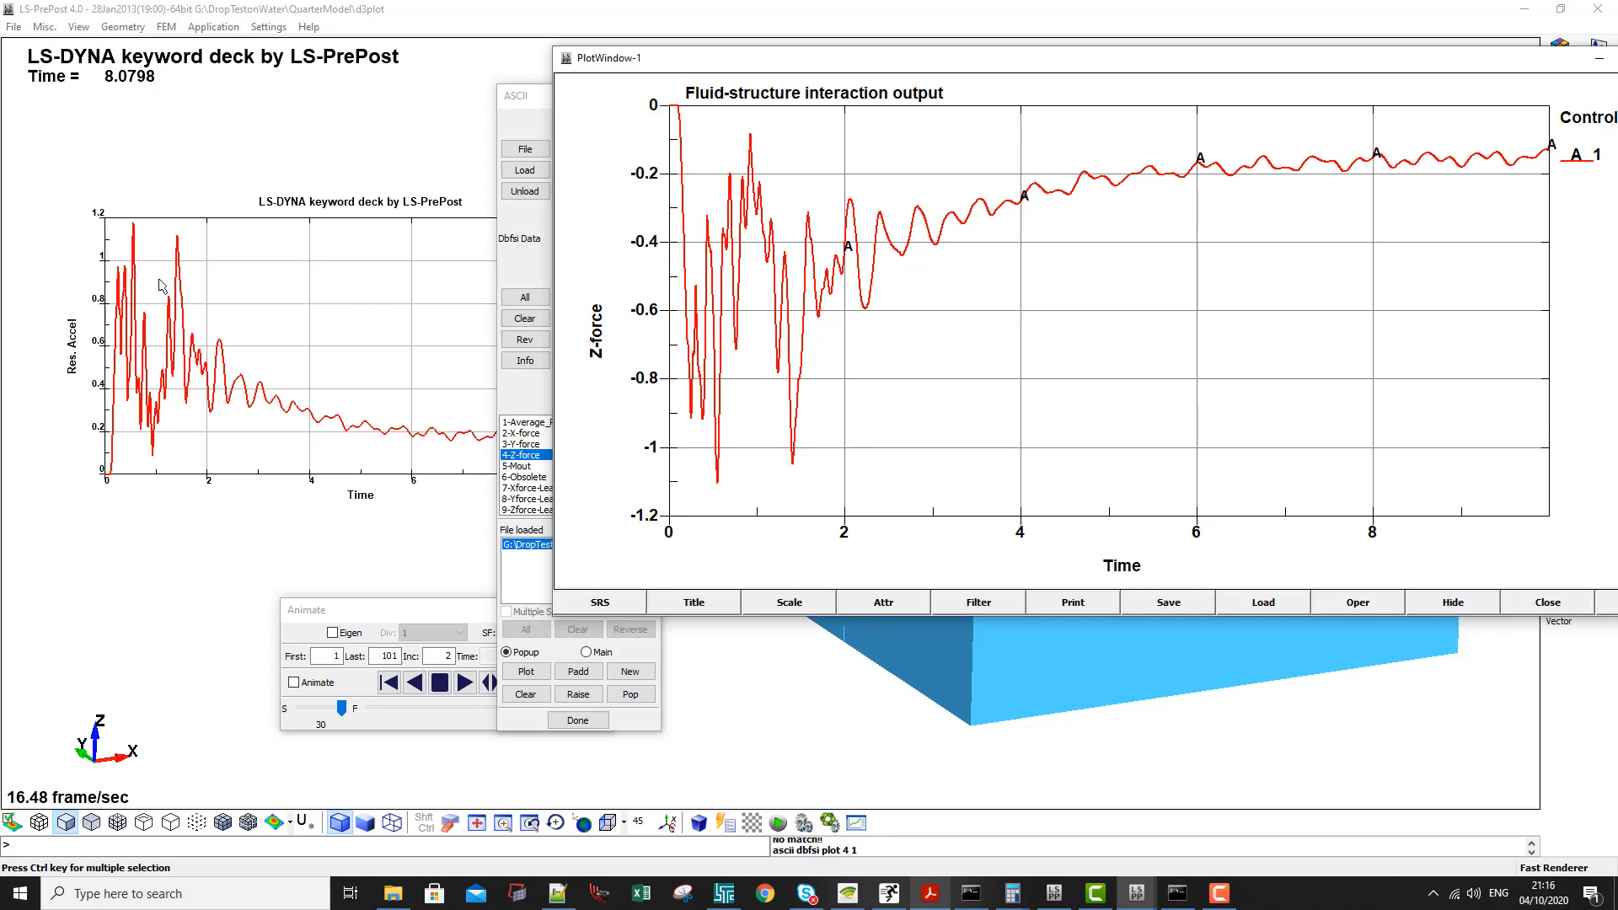
left_click_drag(808, 67, 289, 126)
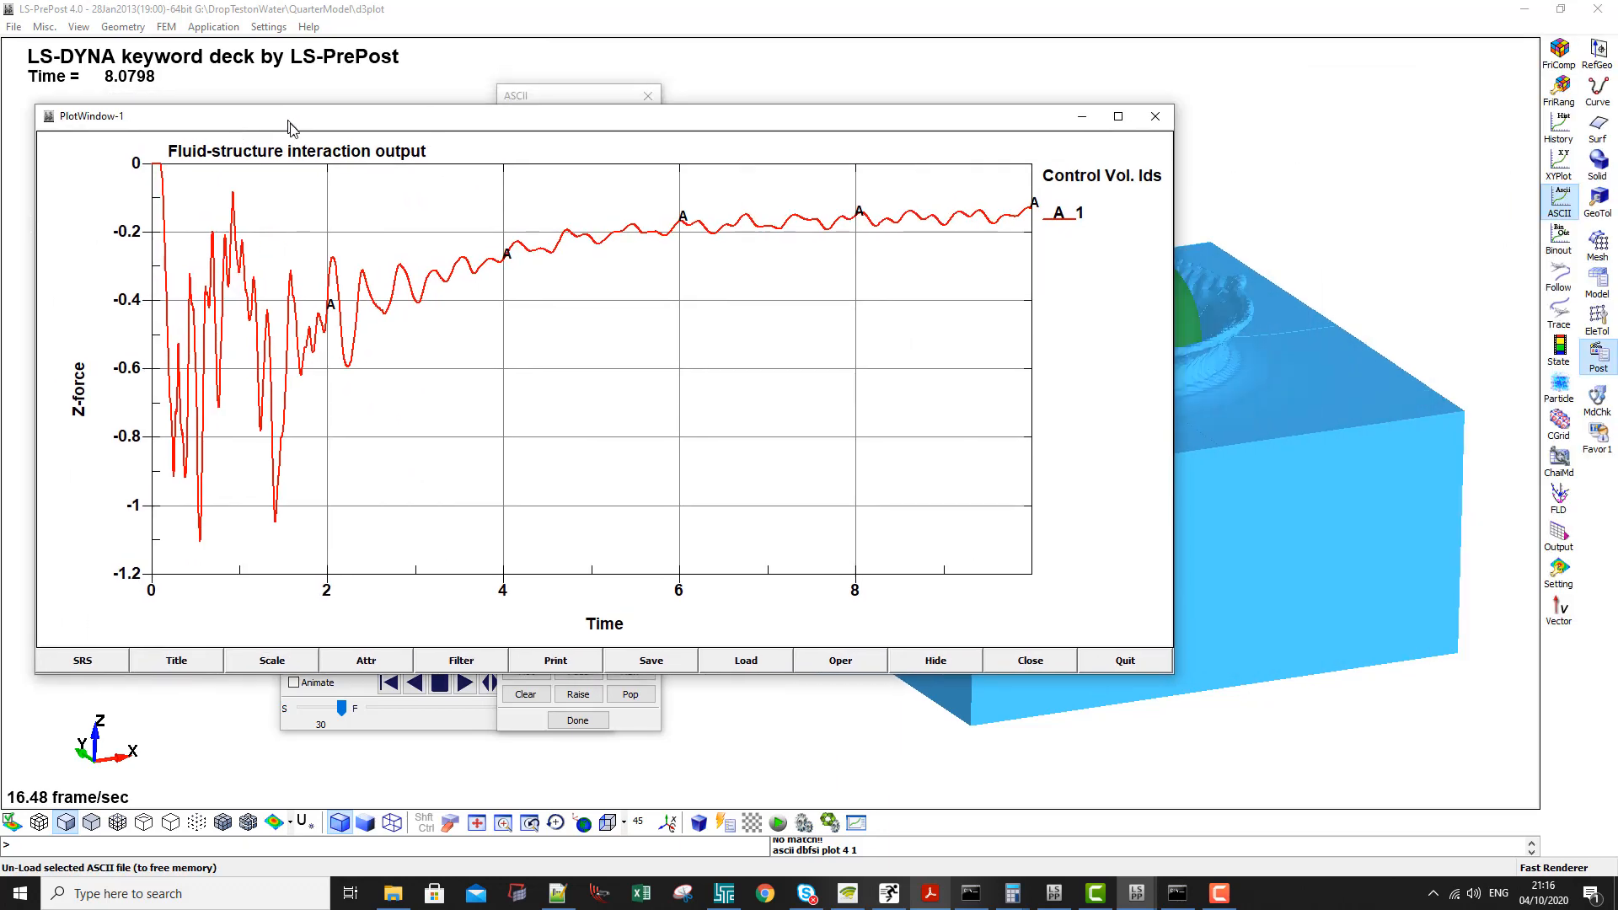
left_click(1079, 117)
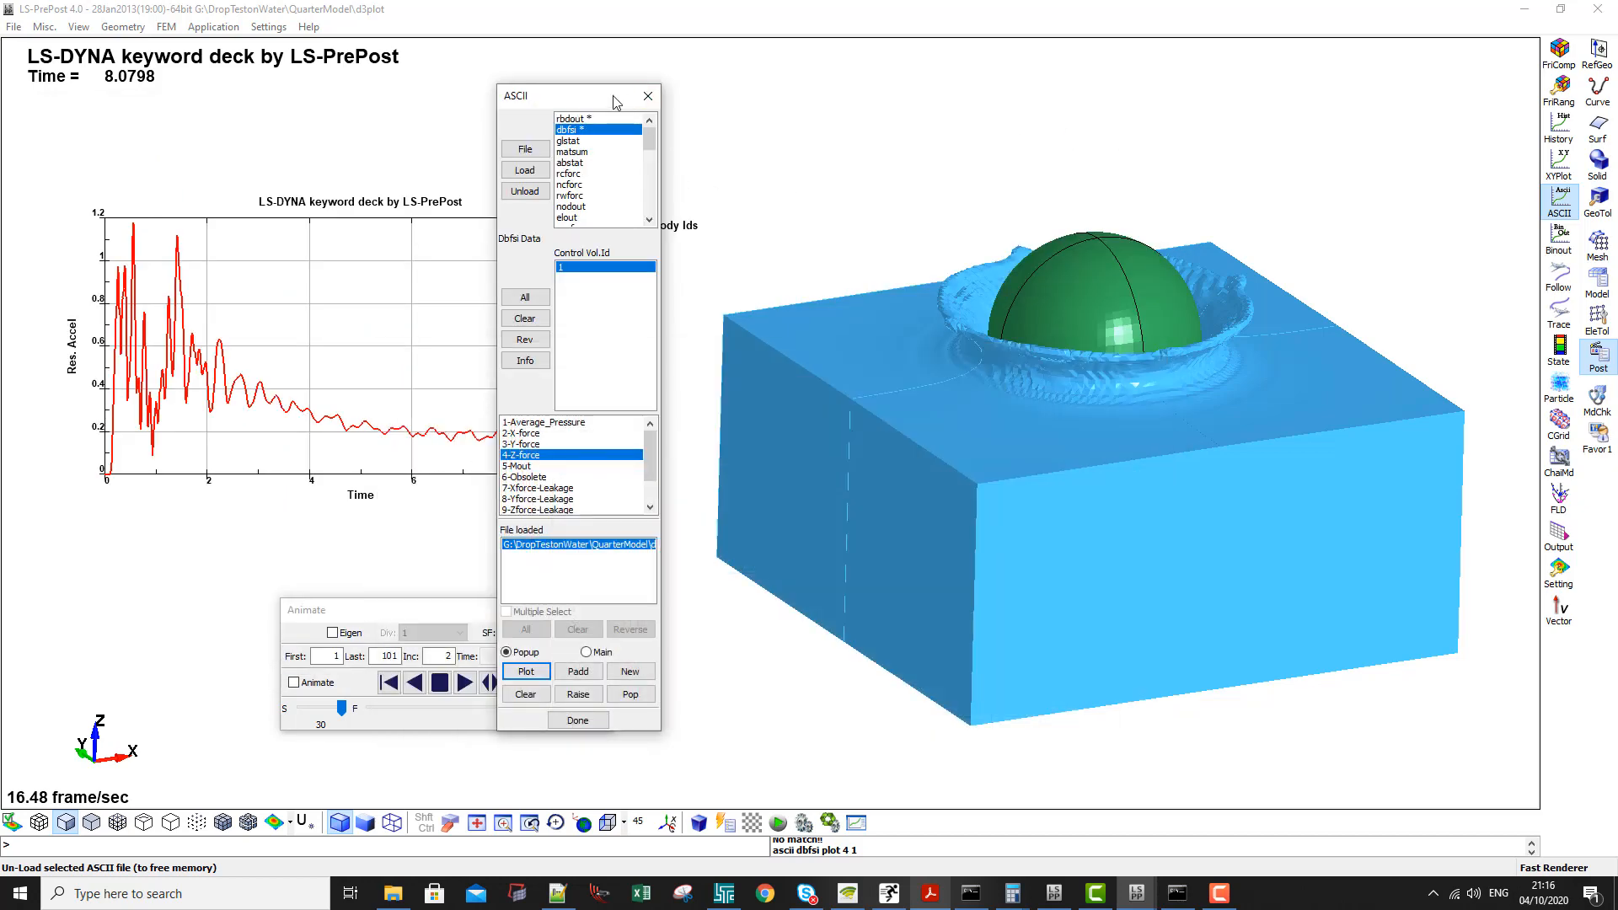
- Close the ASCII dialog and play the reflected model's splash animation forward beside the acceleration plot
left_click(649, 96)
left_click(464, 683)
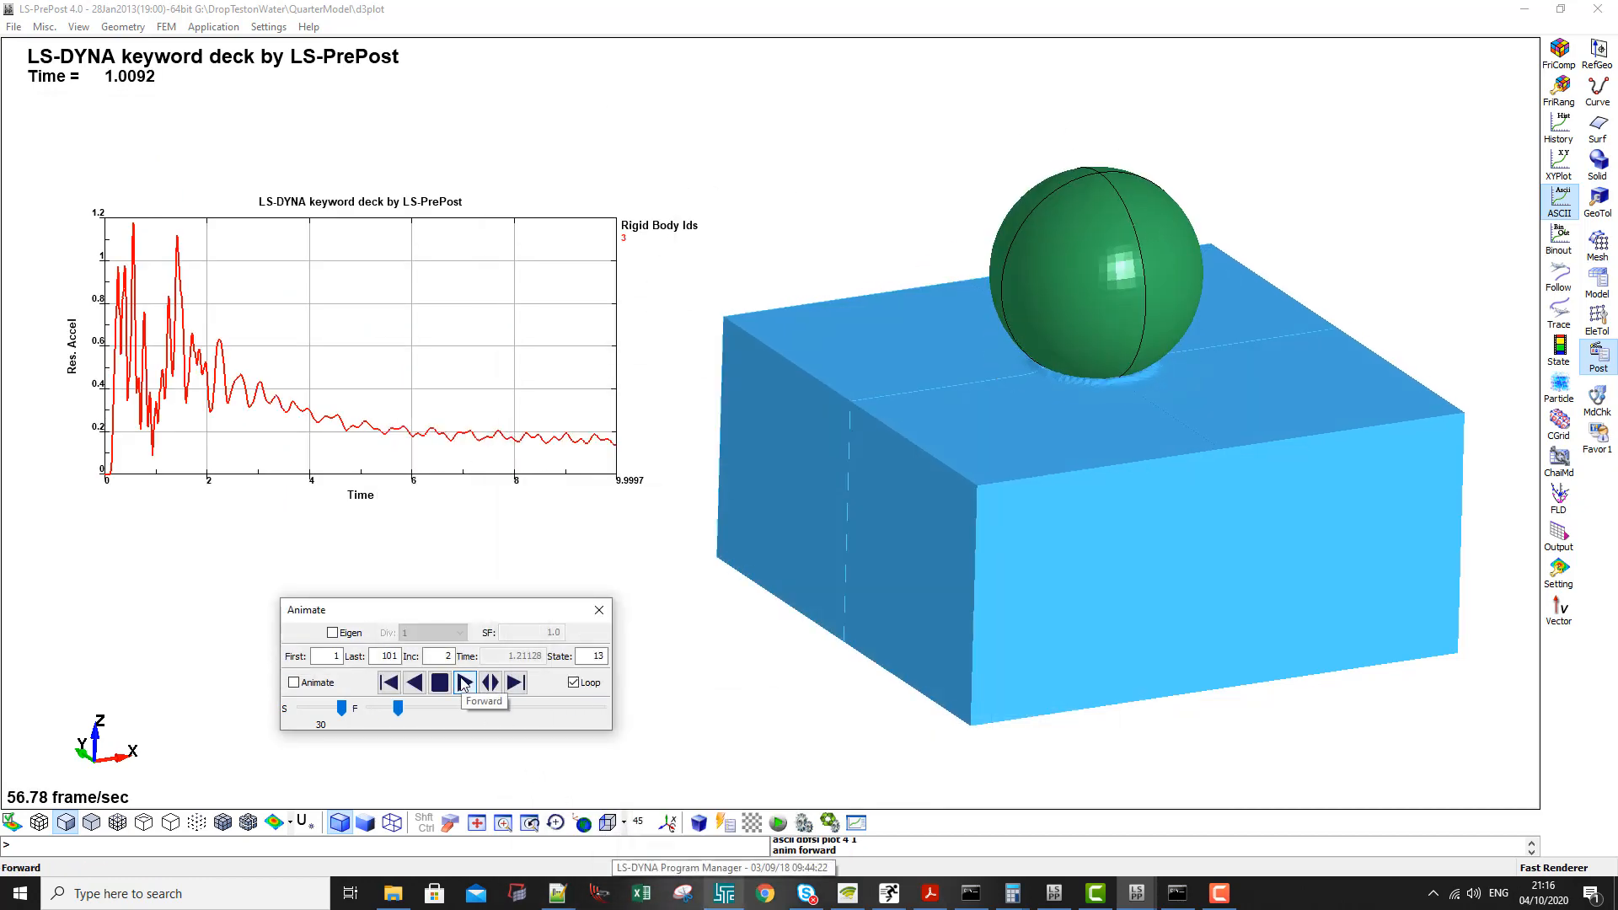